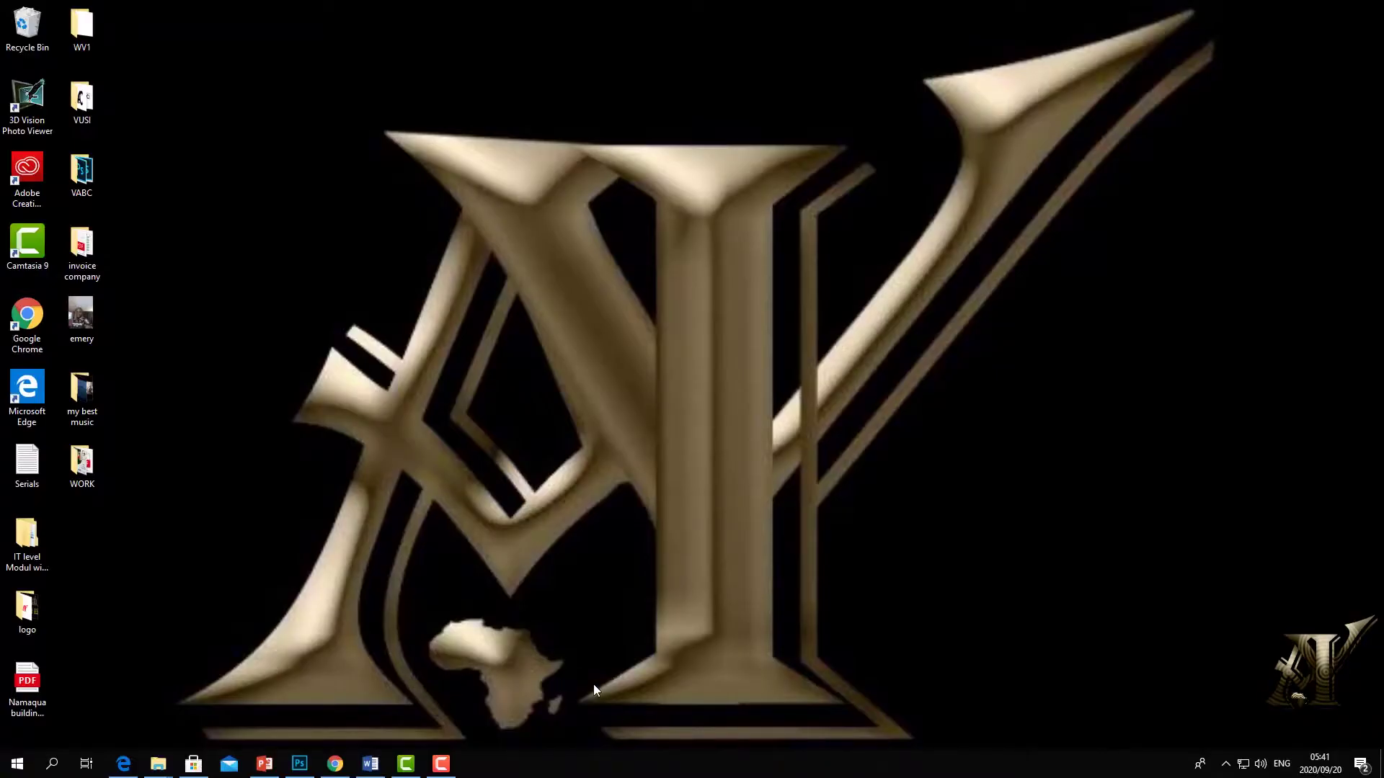
Bring the blank Document2 Word window forward and maximize it to fill the screen
mouse_move(367, 767)
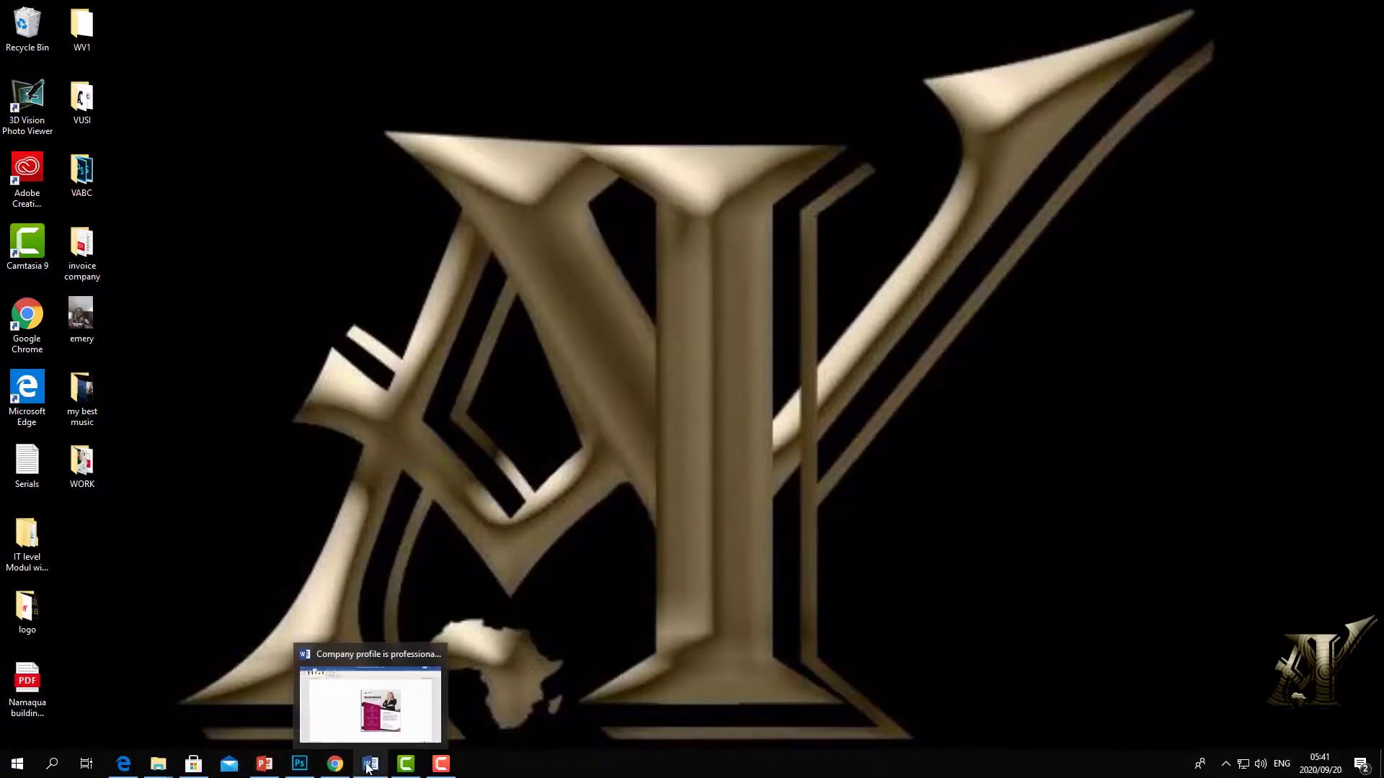
left_click(57, 770)
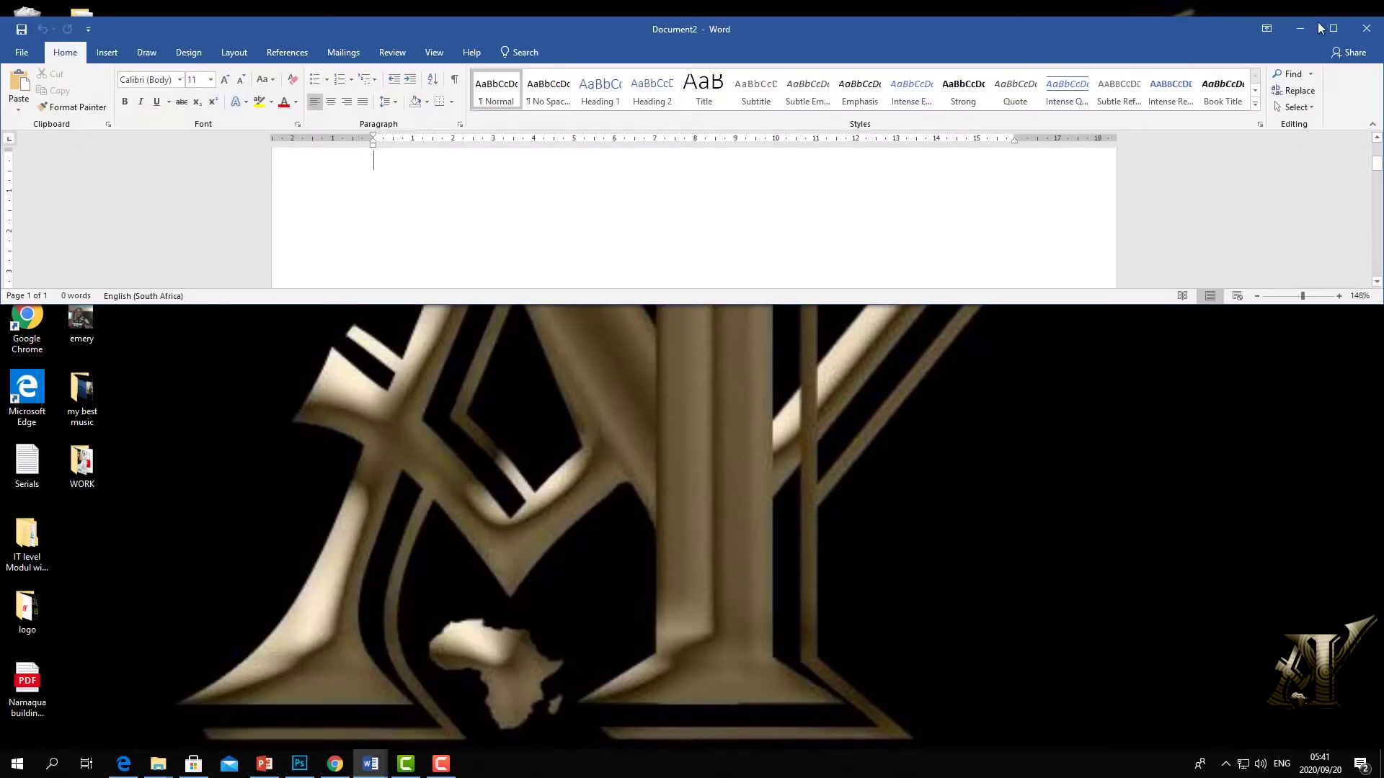
left_click(1332, 28)
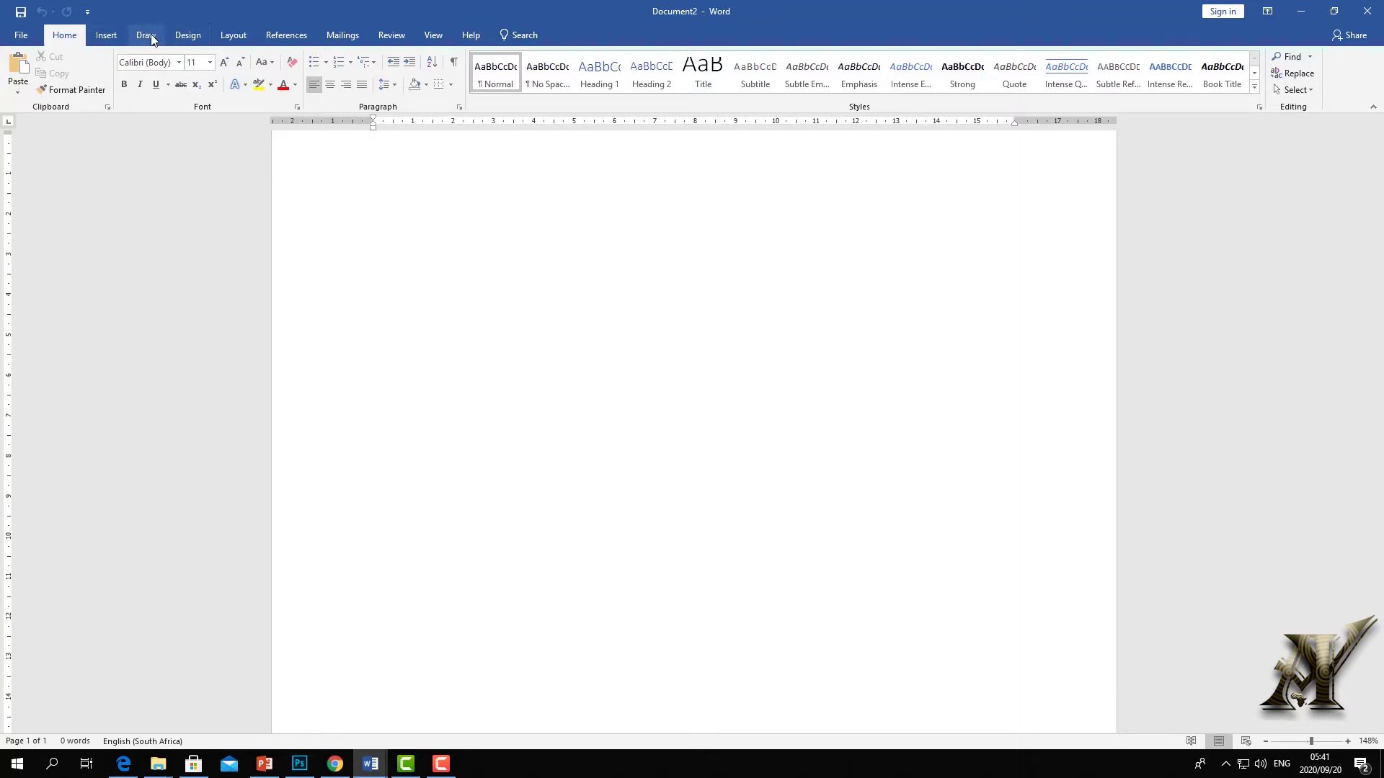
left_click(21, 36)
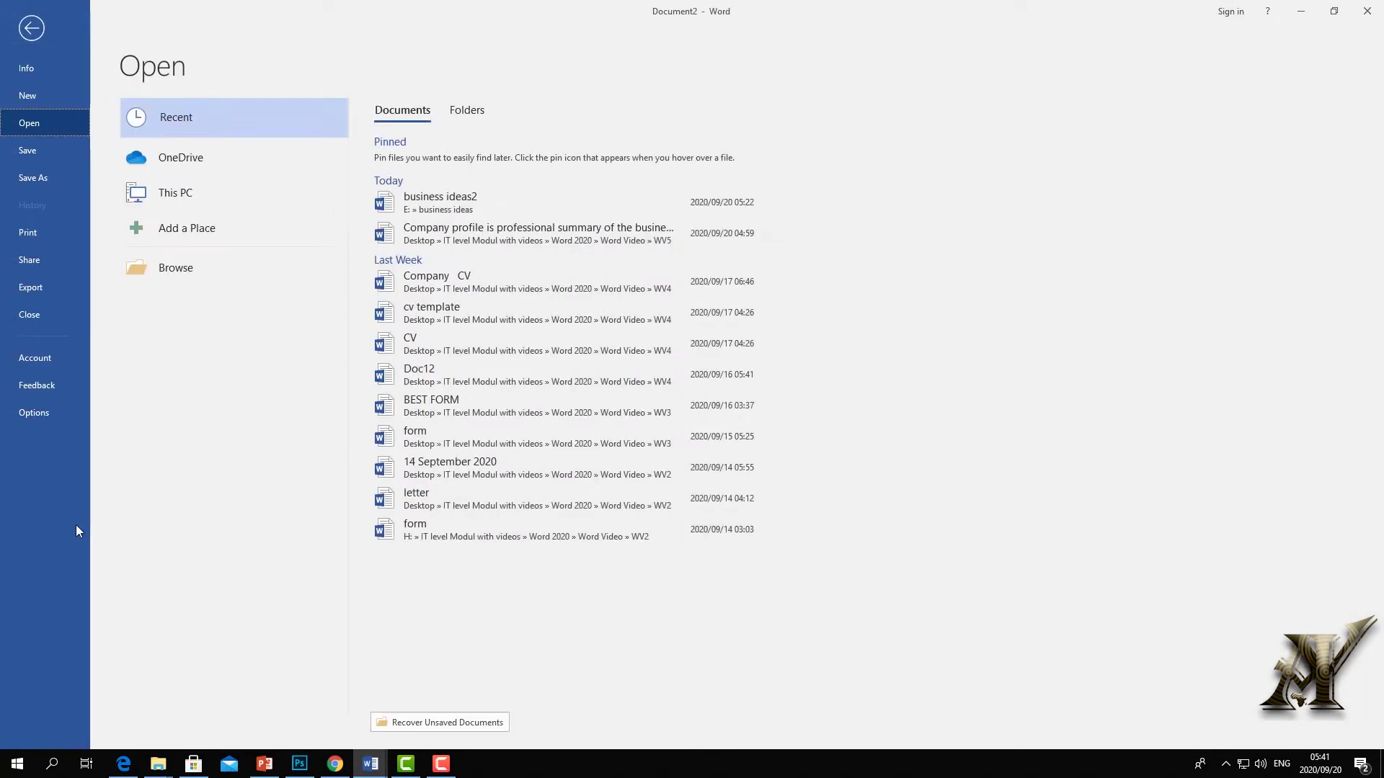
left_click(24, 411)
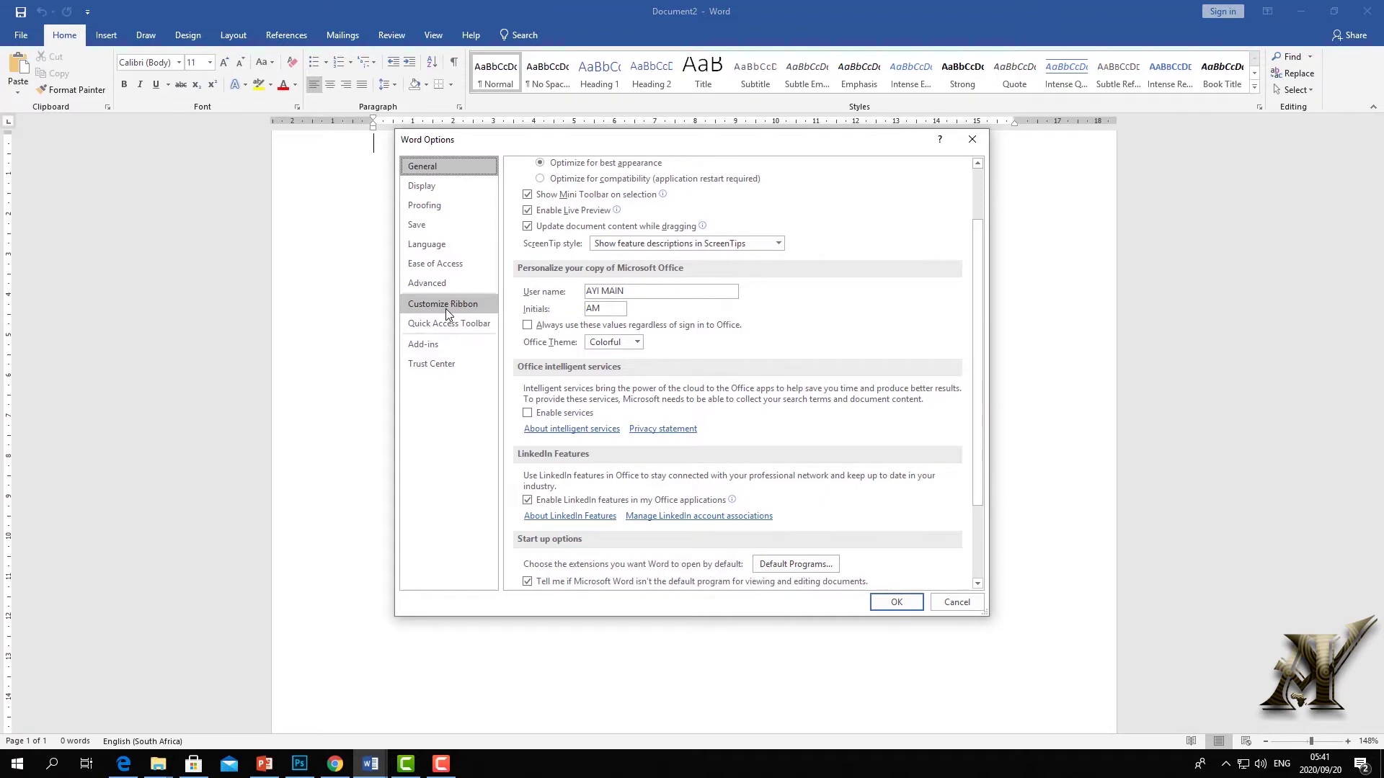
left_click(445, 308)
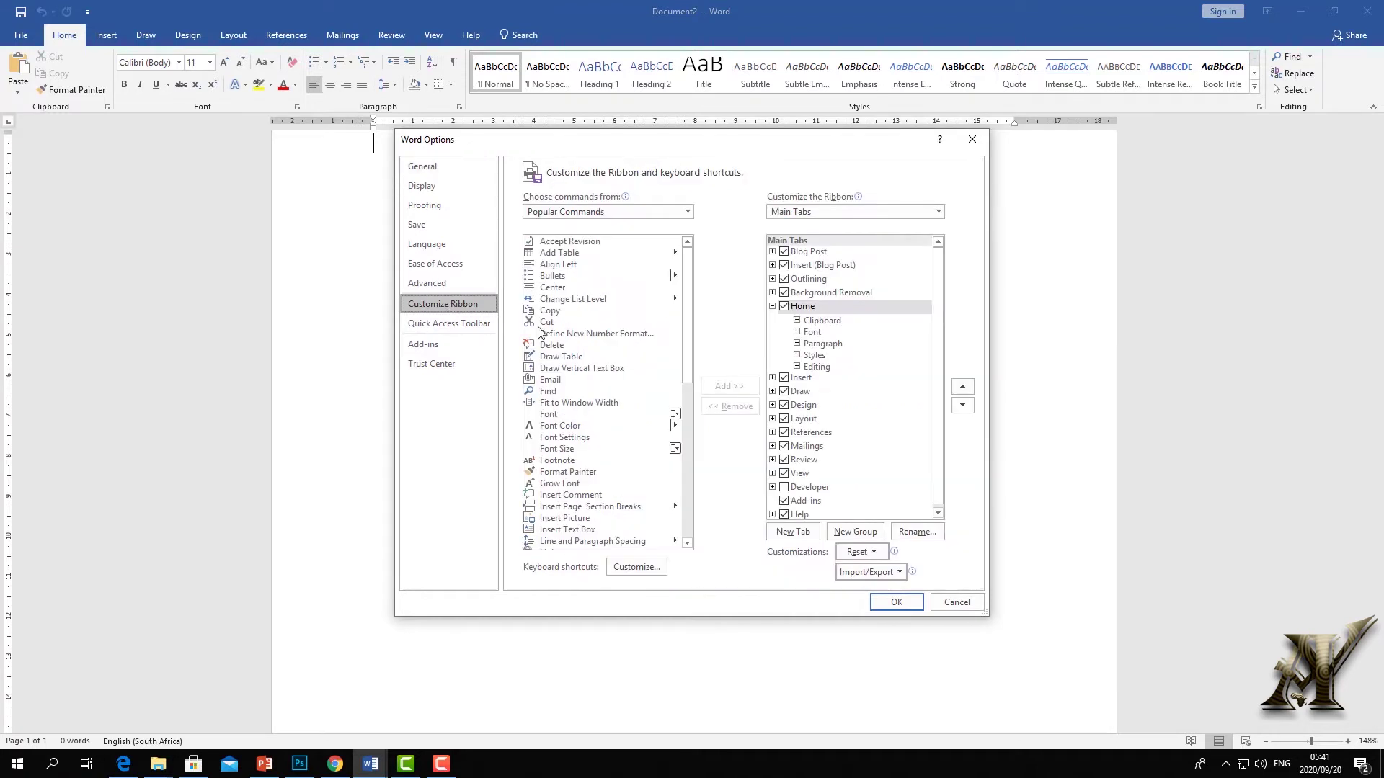
left_click(785, 393)
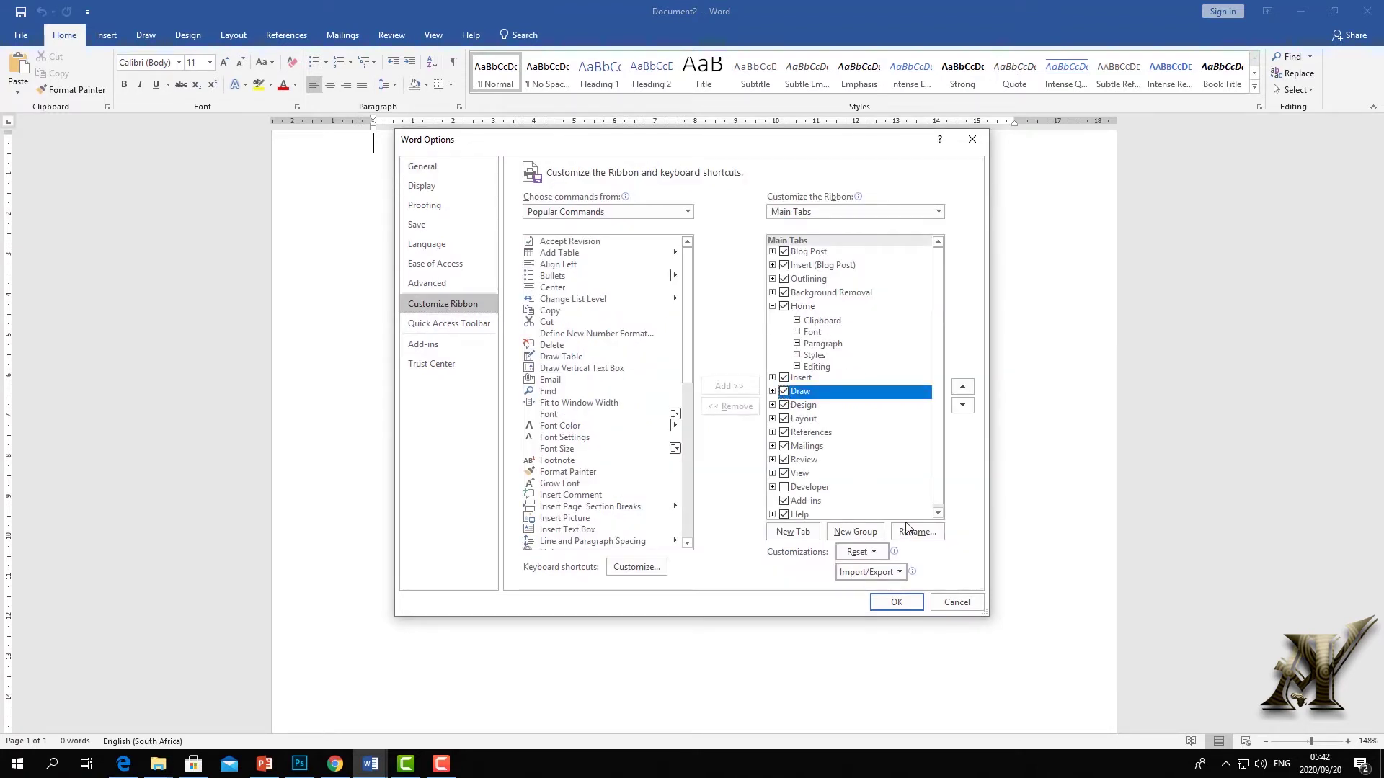
left_click(897, 602)
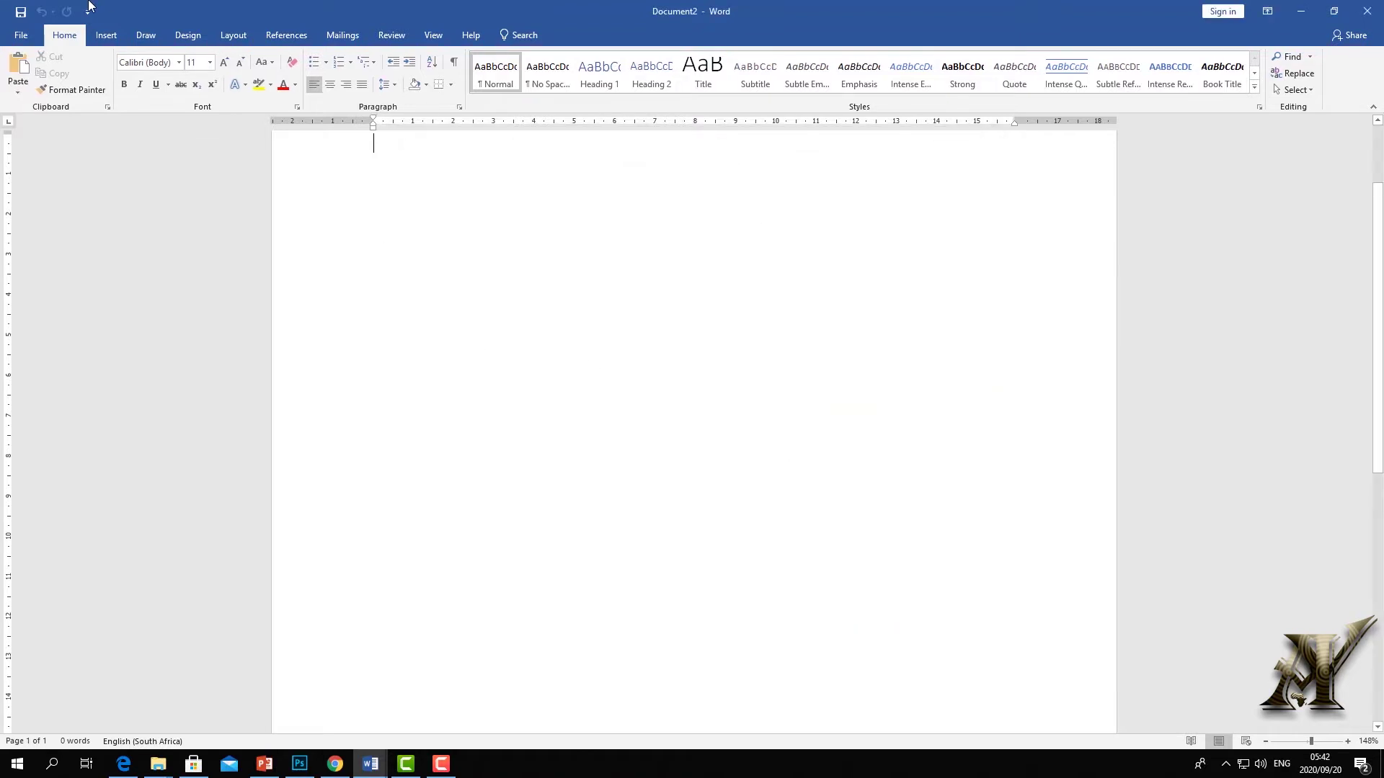
On the Draw tab, add a pencil, a black pen and a yellow highlighter to the pens
left_click(146, 36)
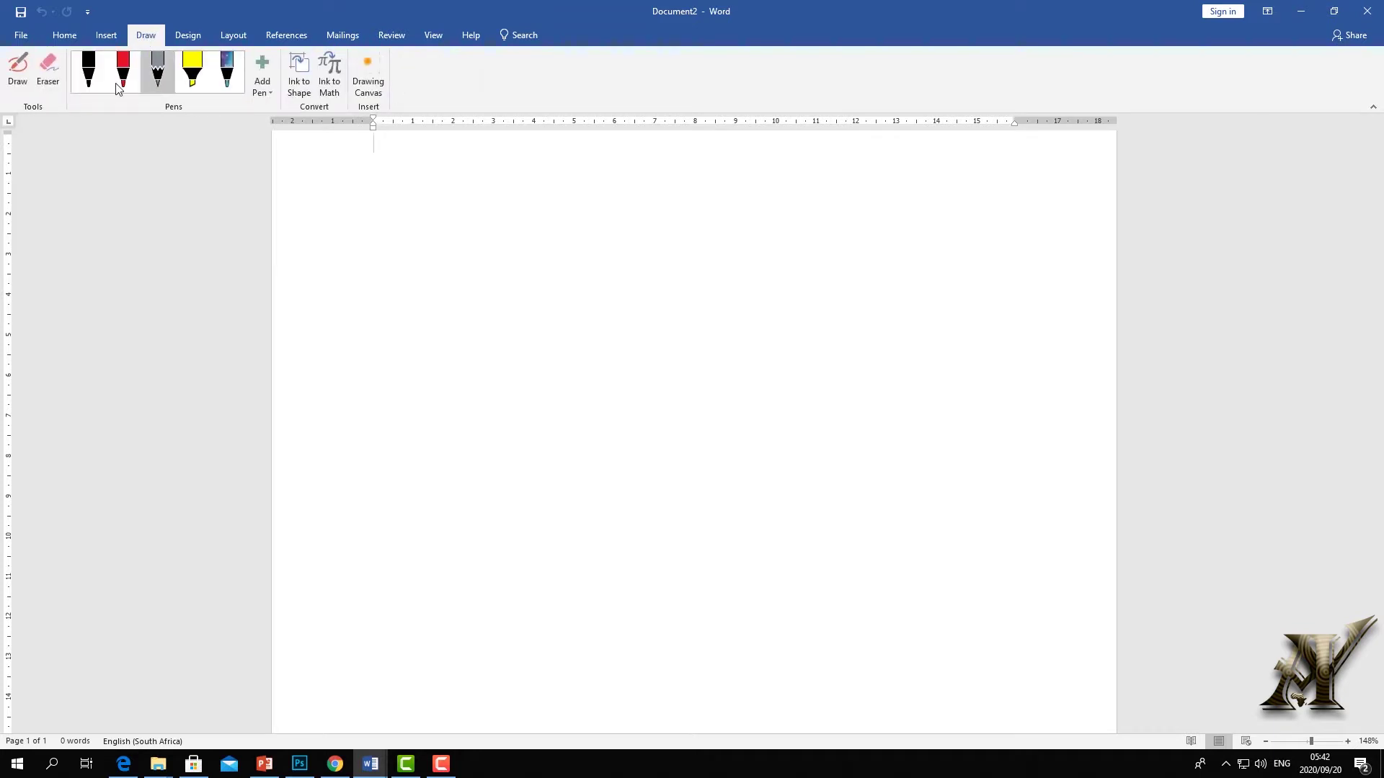
left_click(158, 72)
left_click(158, 72)
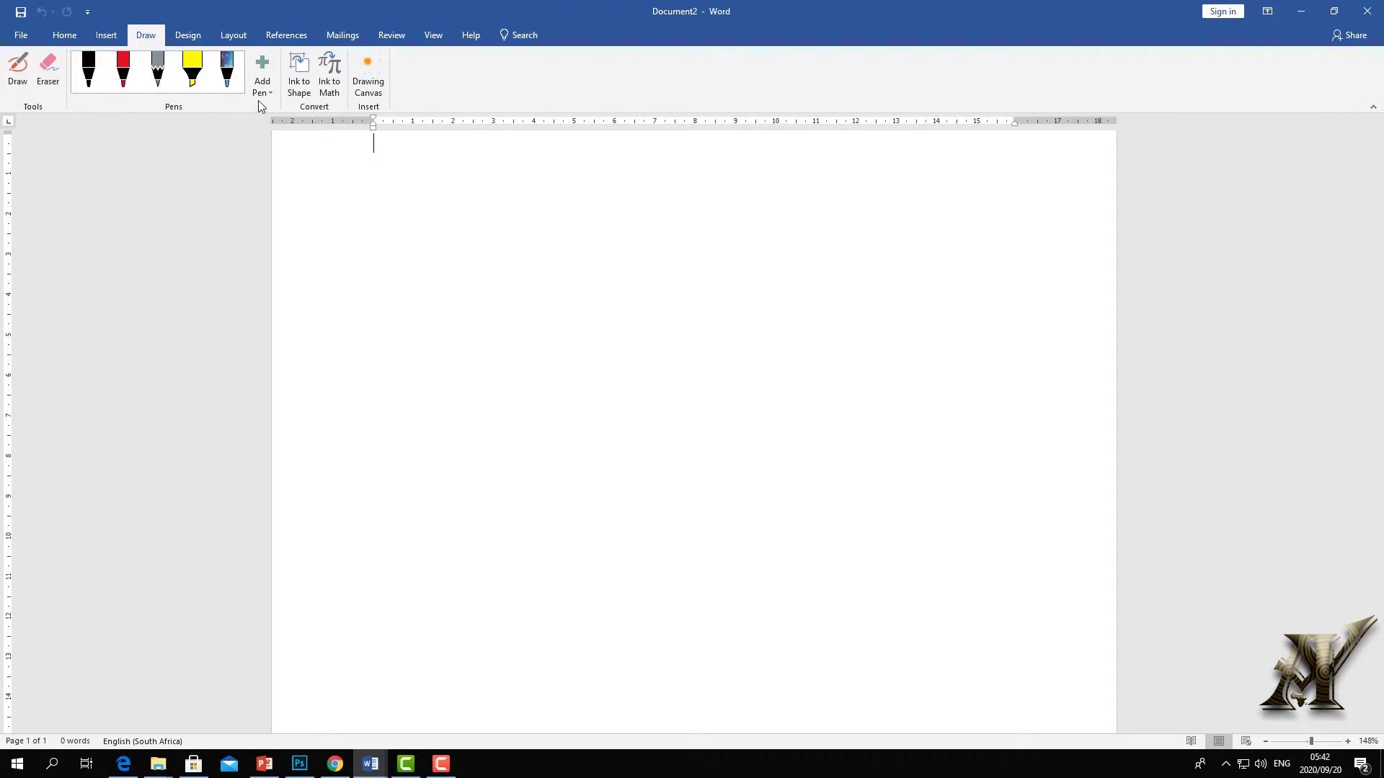
left_click(269, 90)
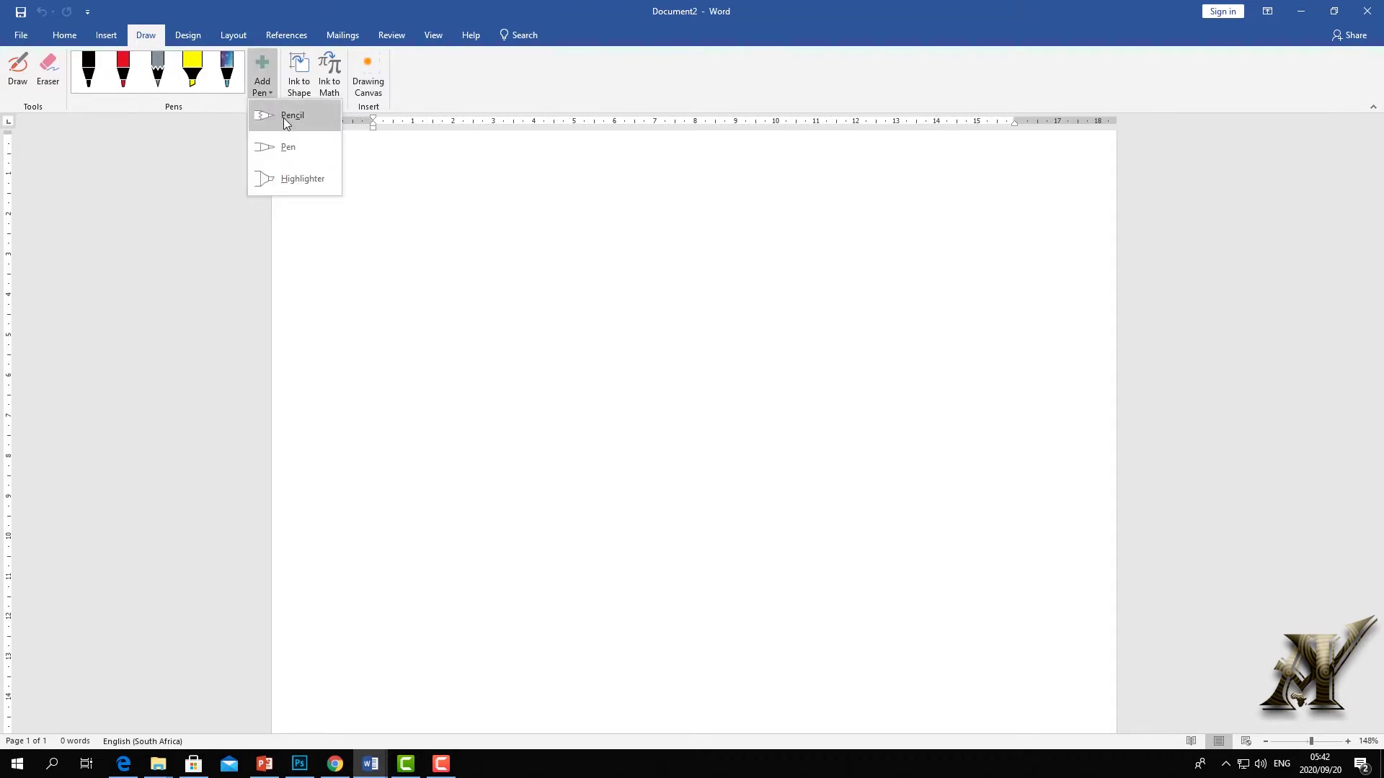
left_click(284, 115)
left_click(262, 72)
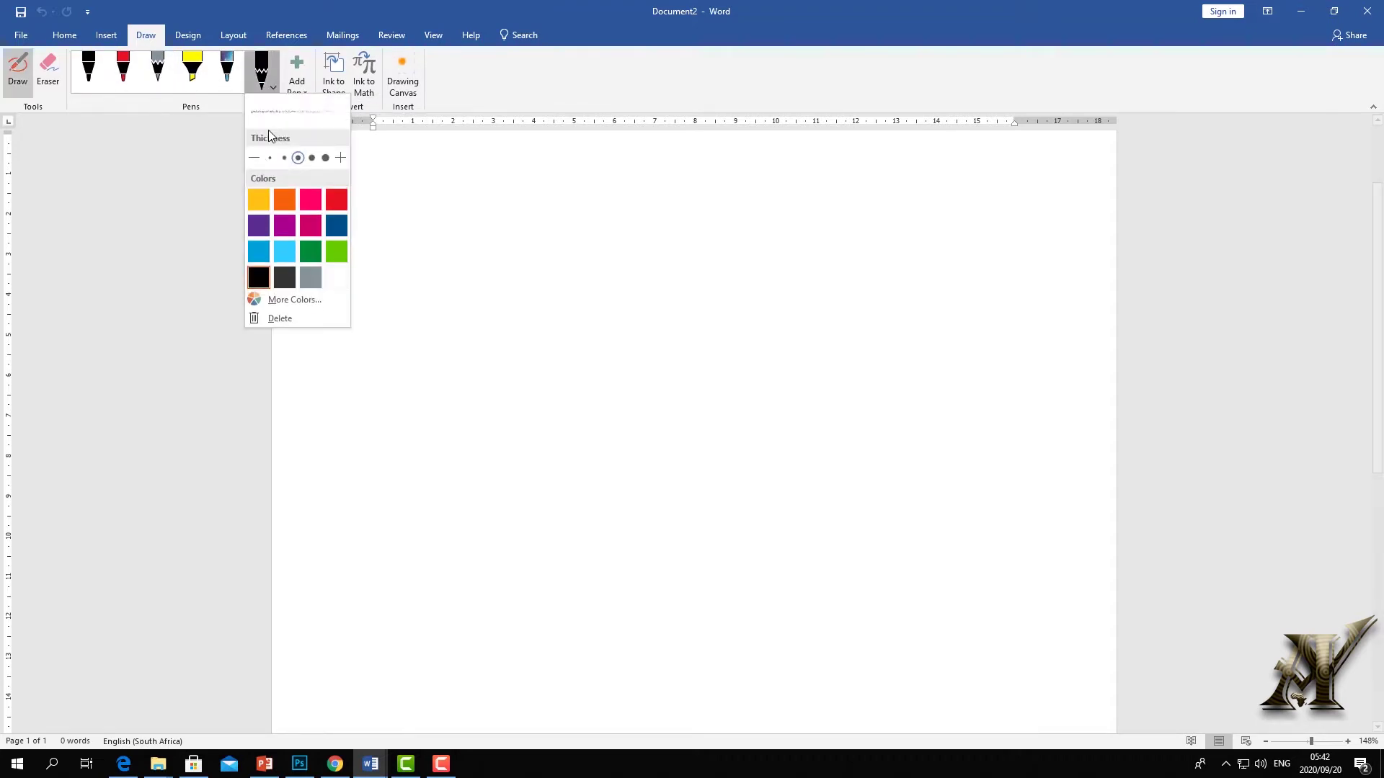
left_click(305, 86)
left_click(305, 85)
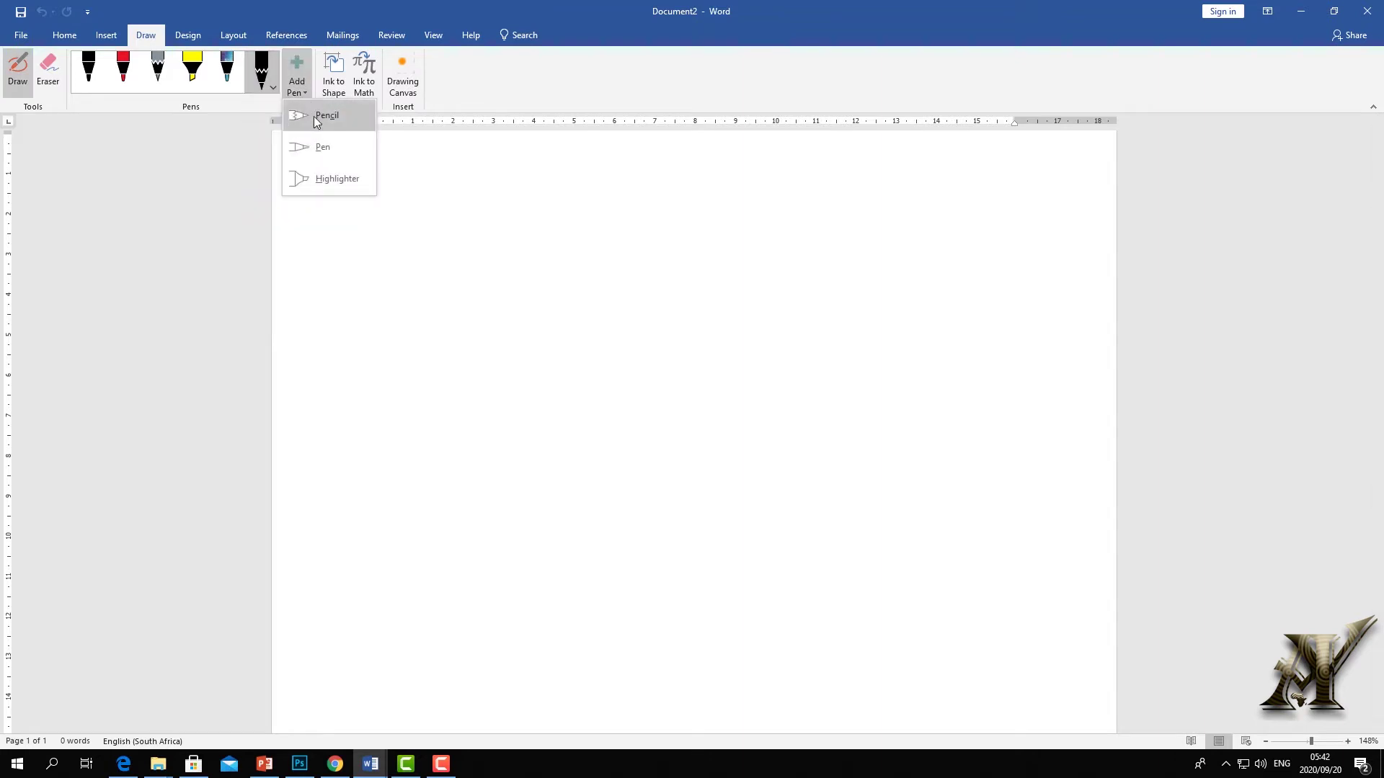
left_click(319, 144)
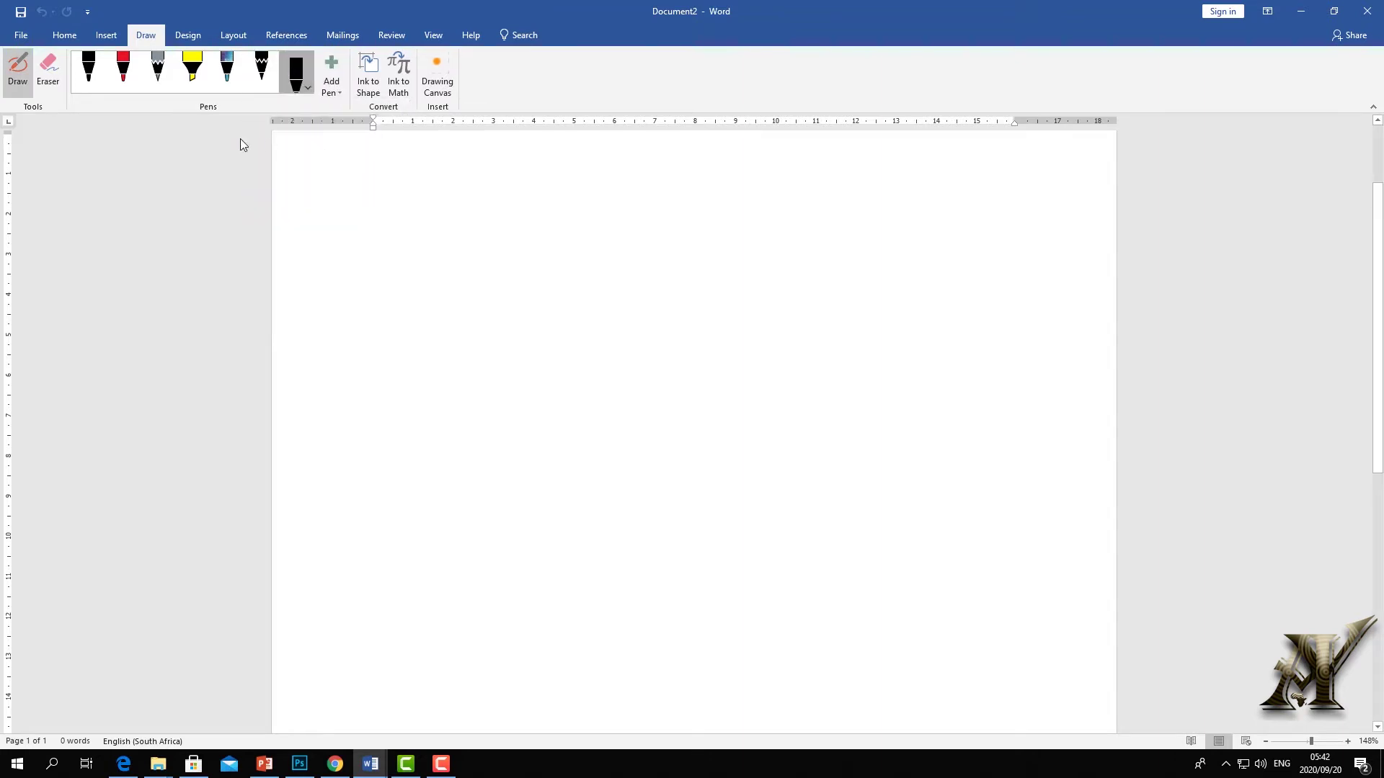
left_click(342, 91)
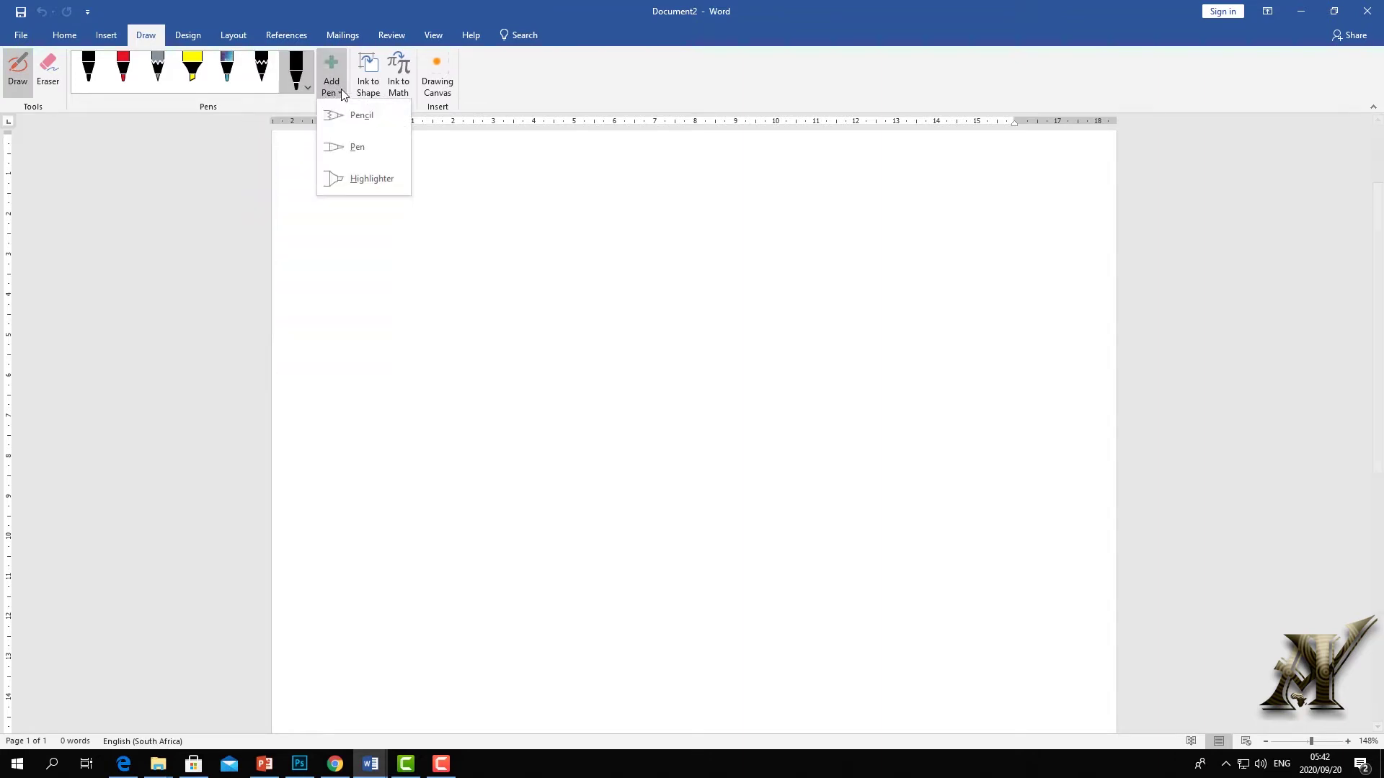
left_click(376, 180)
Select the galaxy pen, increase its thickness and set its colour to yellow-orange
left_click(239, 70)
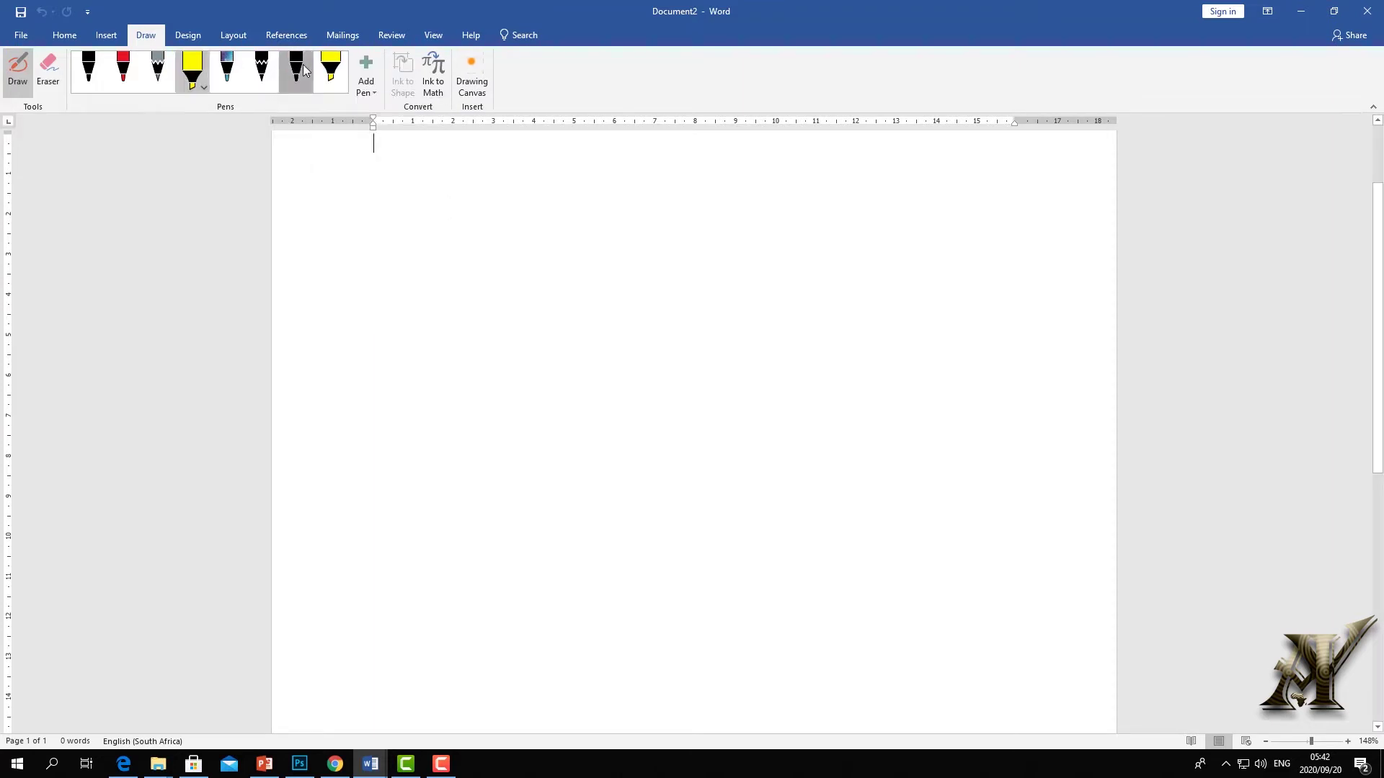
left_click(234, 84)
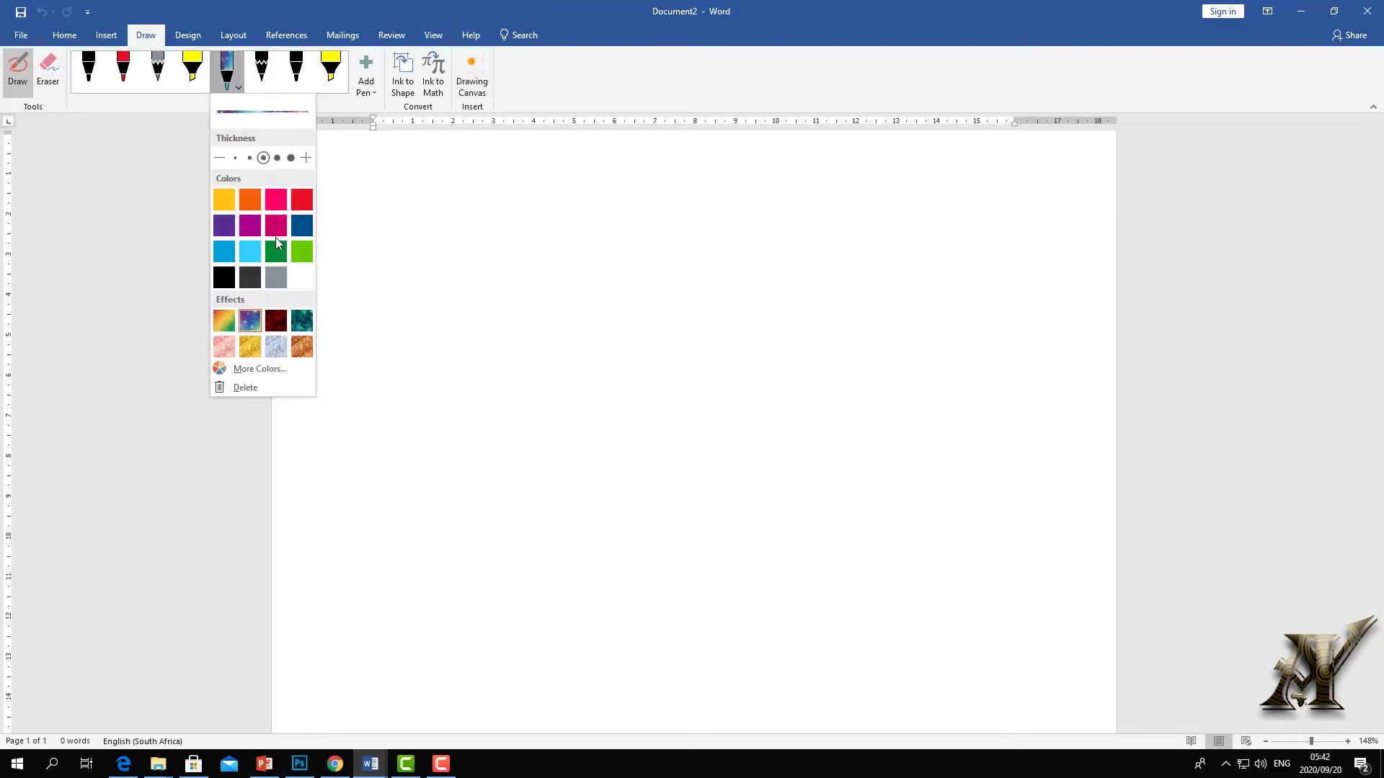
left_click(277, 158)
left_click(223, 202)
Draw a yellow scribble, the word BOB and a wavy line near the page bottom
mouse_move(389, 243)
left_mouse_down()
mouse_move(643, 289)
mouse_move(411, 342)
mouse_move(611, 419)
mouse_move(382, 410)
mouse_move(397, 403)
mouse_move(409, 452)
mouse_move(521, 429)
mouse_move(543, 467)
mouse_move(660, 491)
mouse_move(479, 528)
mouse_move(605, 249)
mouse_move(467, 283)
left_mouse_up()
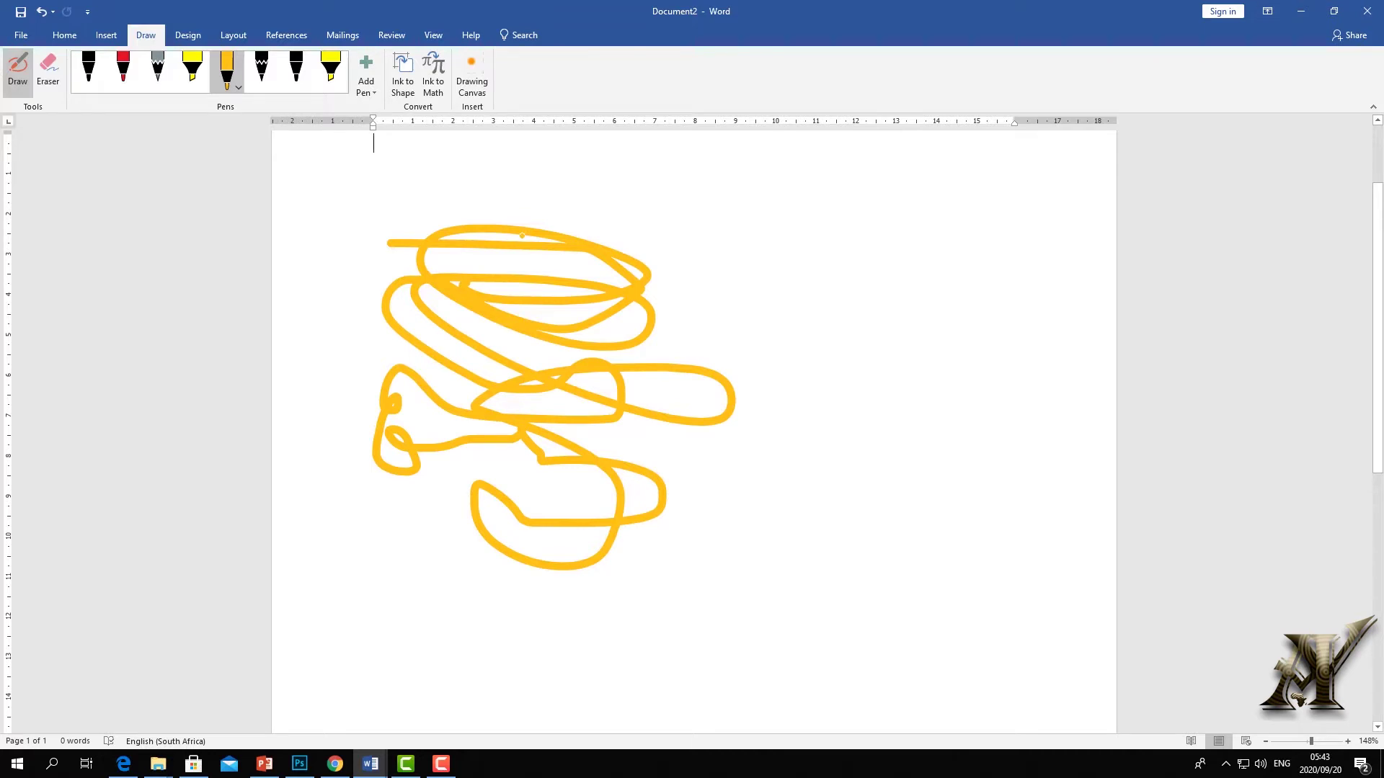
mouse_move(683, 326)
left_mouse_down()
mouse_move(735, 213)
mouse_move(725, 293)
left_mouse_up()
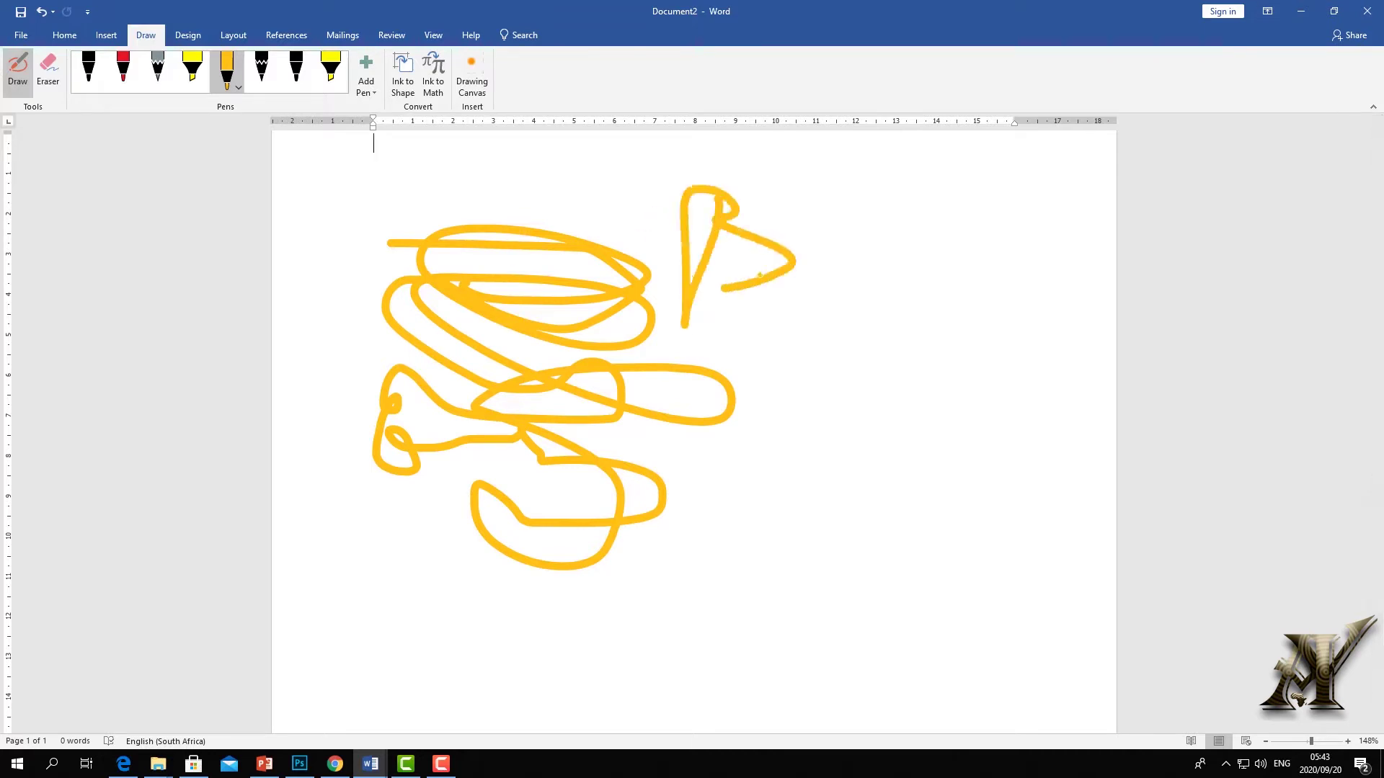
left_click_drag(791, 217, 786, 223)
mouse_move(897, 193)
left_mouse_down()
mouse_move(926, 281)
mouse_move(942, 210)
mouse_move(966, 287)
left_mouse_up()
mouse_move(378, 594)
left_mouse_down()
mouse_move(552, 598)
mouse_move(659, 569)
mouse_move(791, 613)
left_mouse_up()
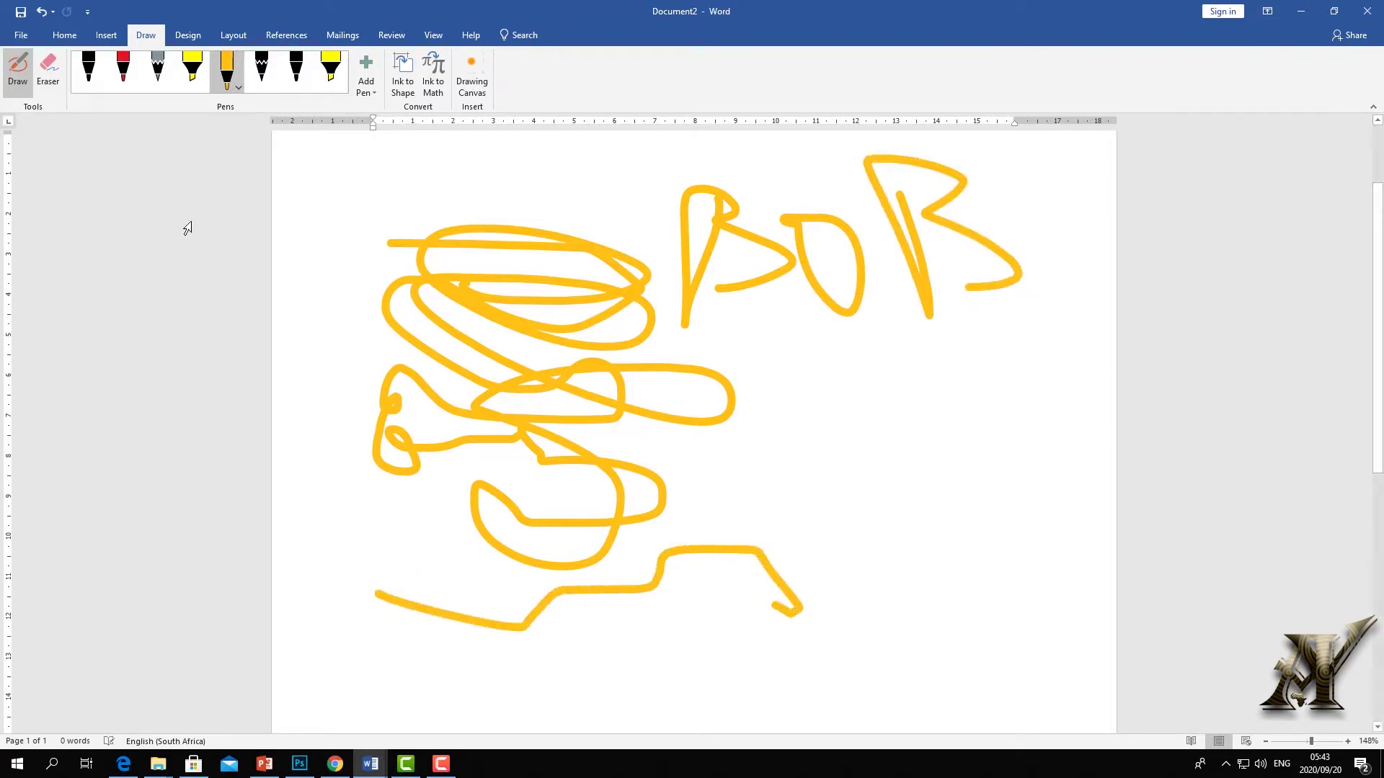
Use the Eraser to remove the scribble, the BOB letters and the wavy line
left_click(45, 69)
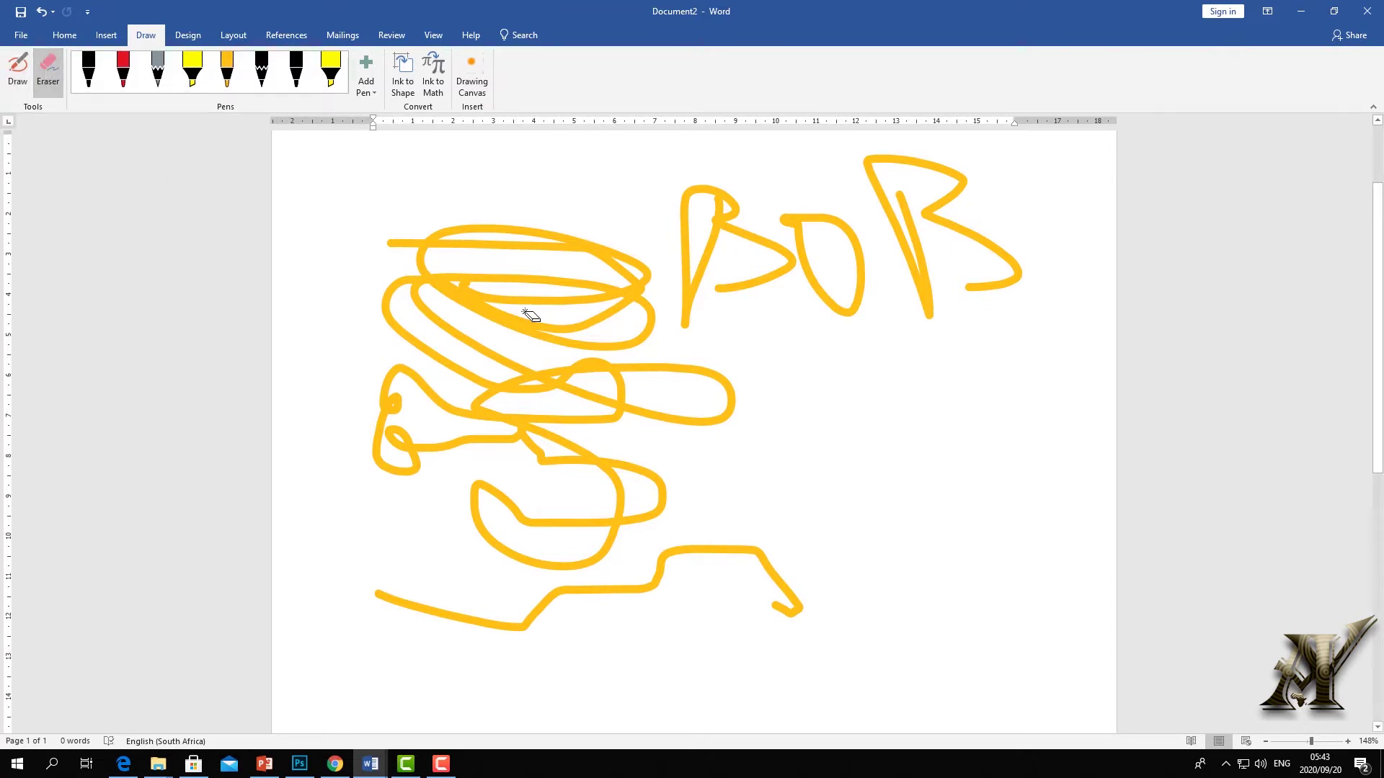
left_click(566, 245)
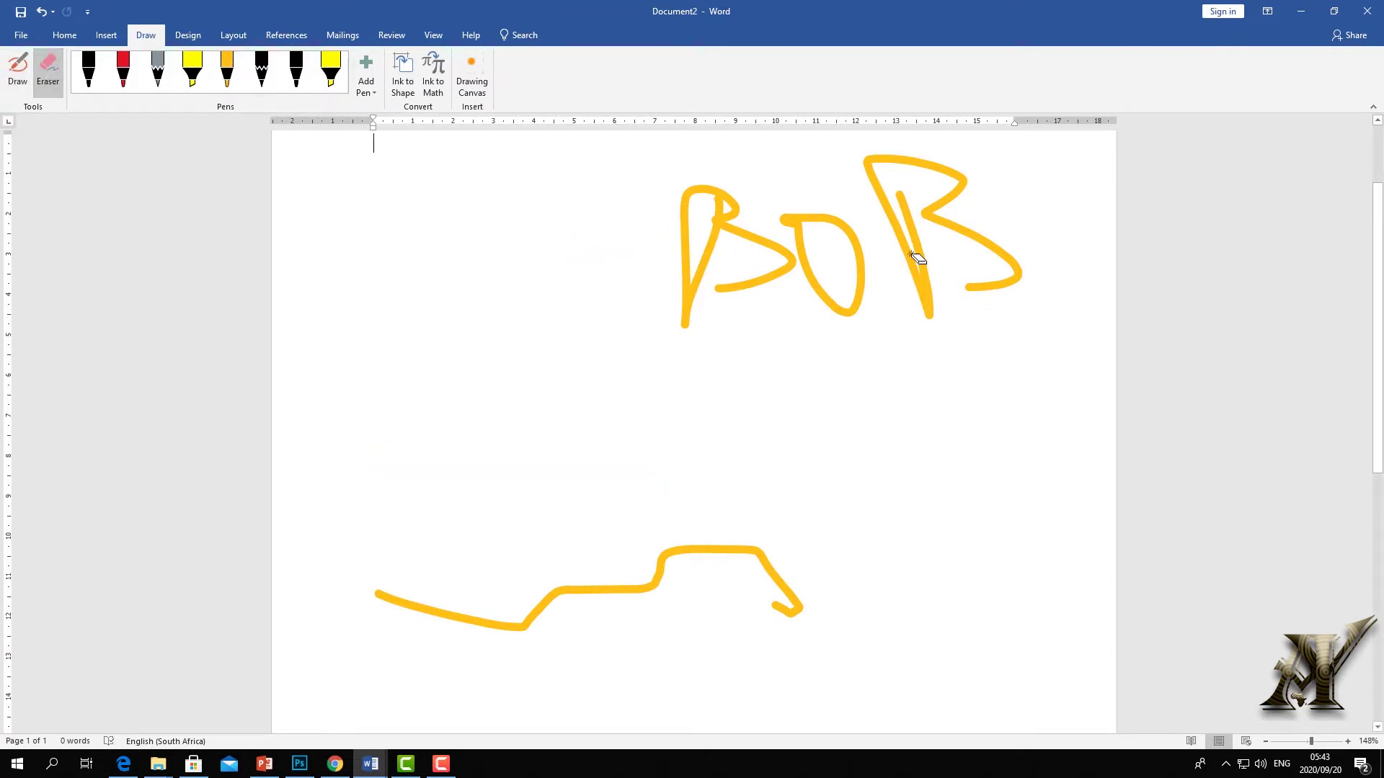
left_click_drag(852, 240, 781, 247)
left_click(901, 248)
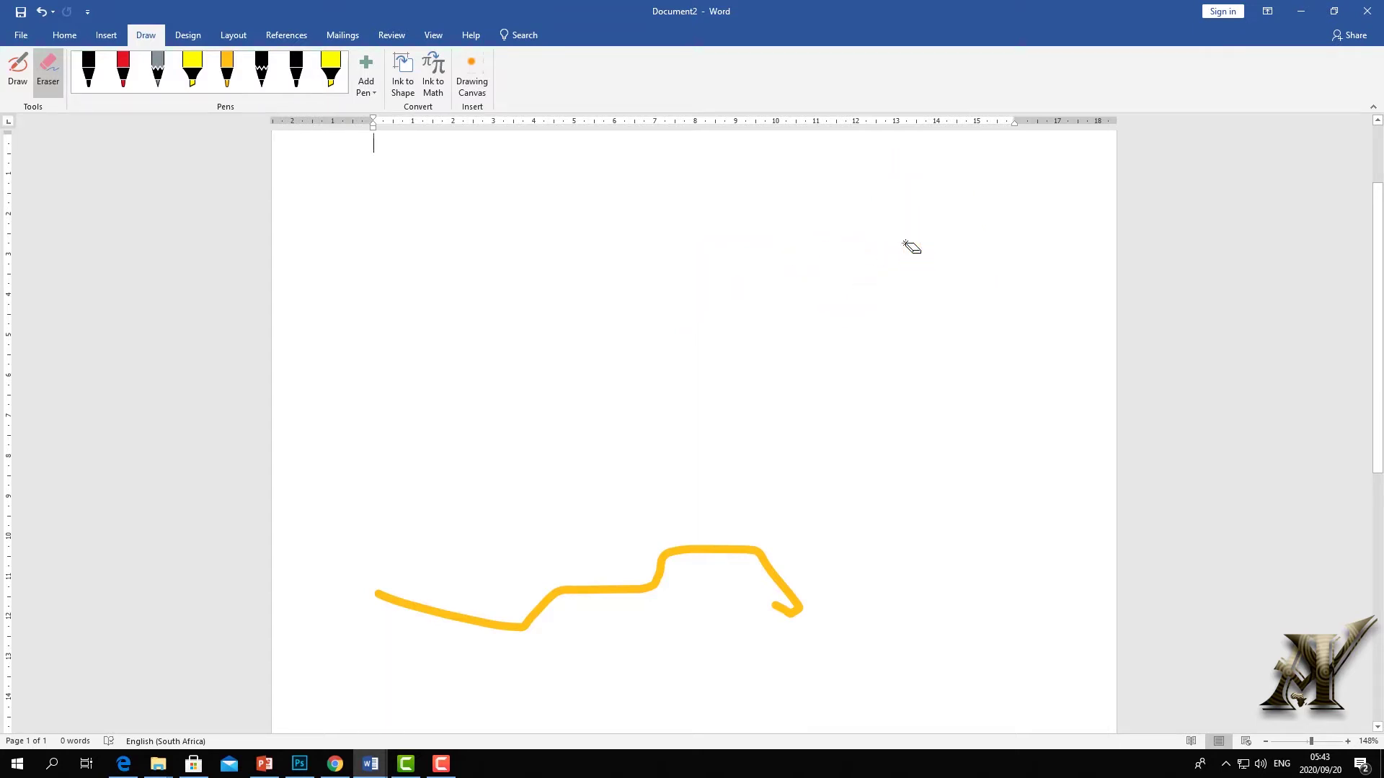
left_click(723, 550)
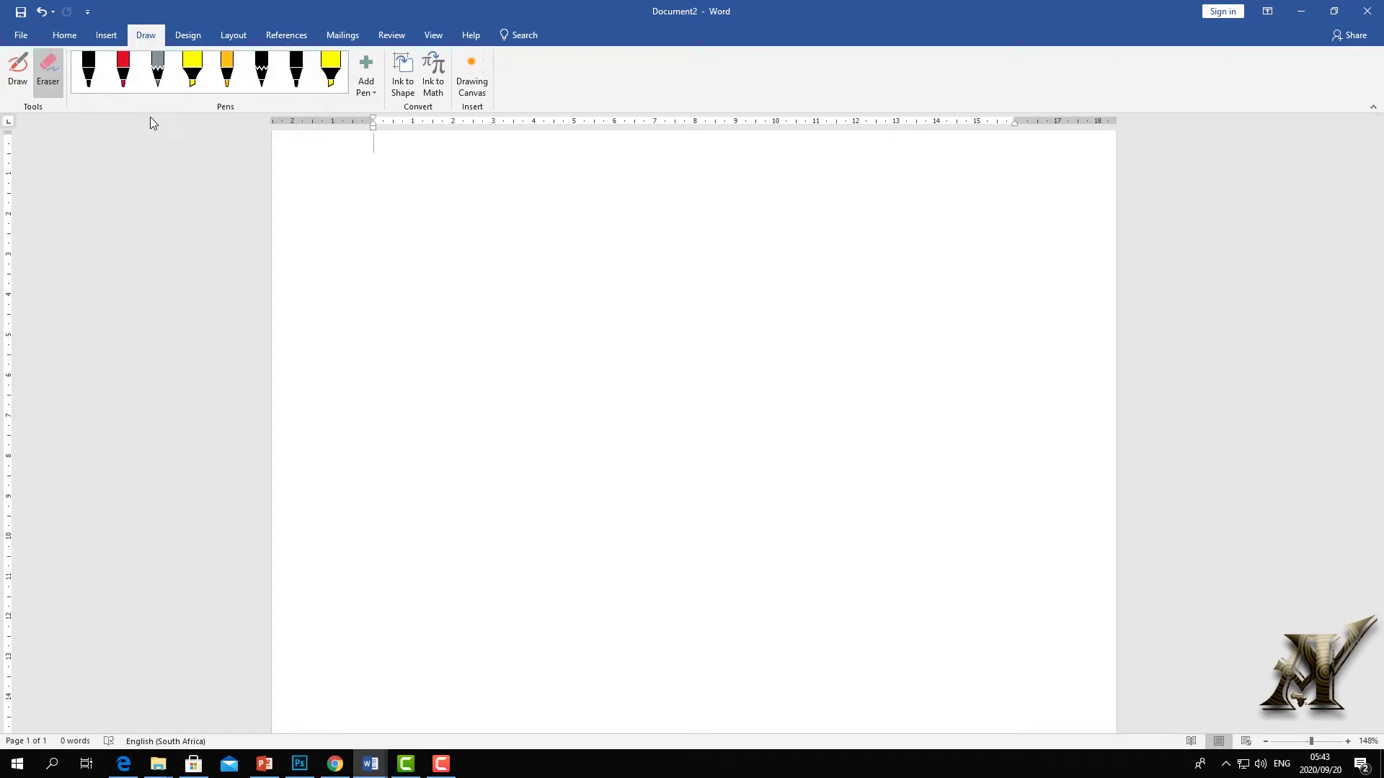
left_click(17, 69)
left_click(227, 68)
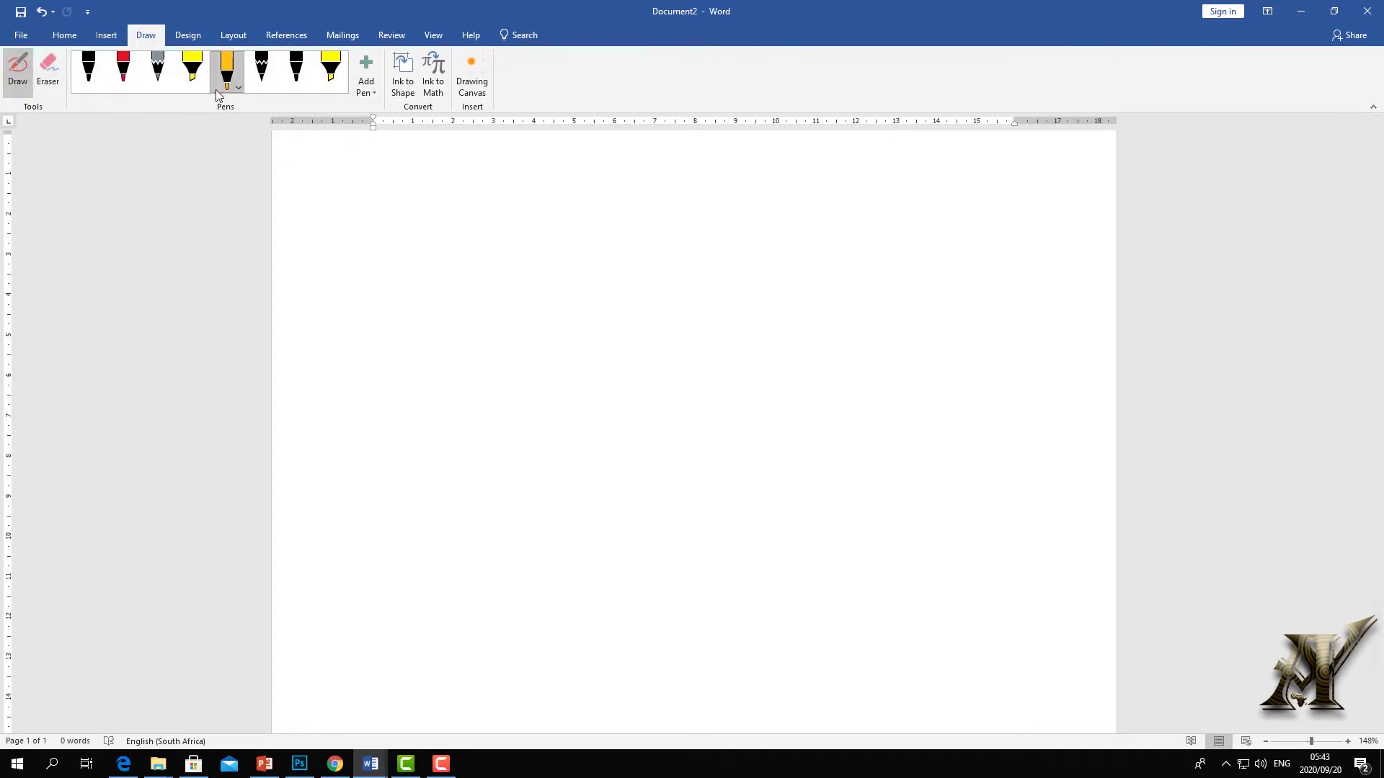
Make the black pen thinner and pink, then draw and erase a test stroke
left_click(88, 85)
left_click(94, 85)
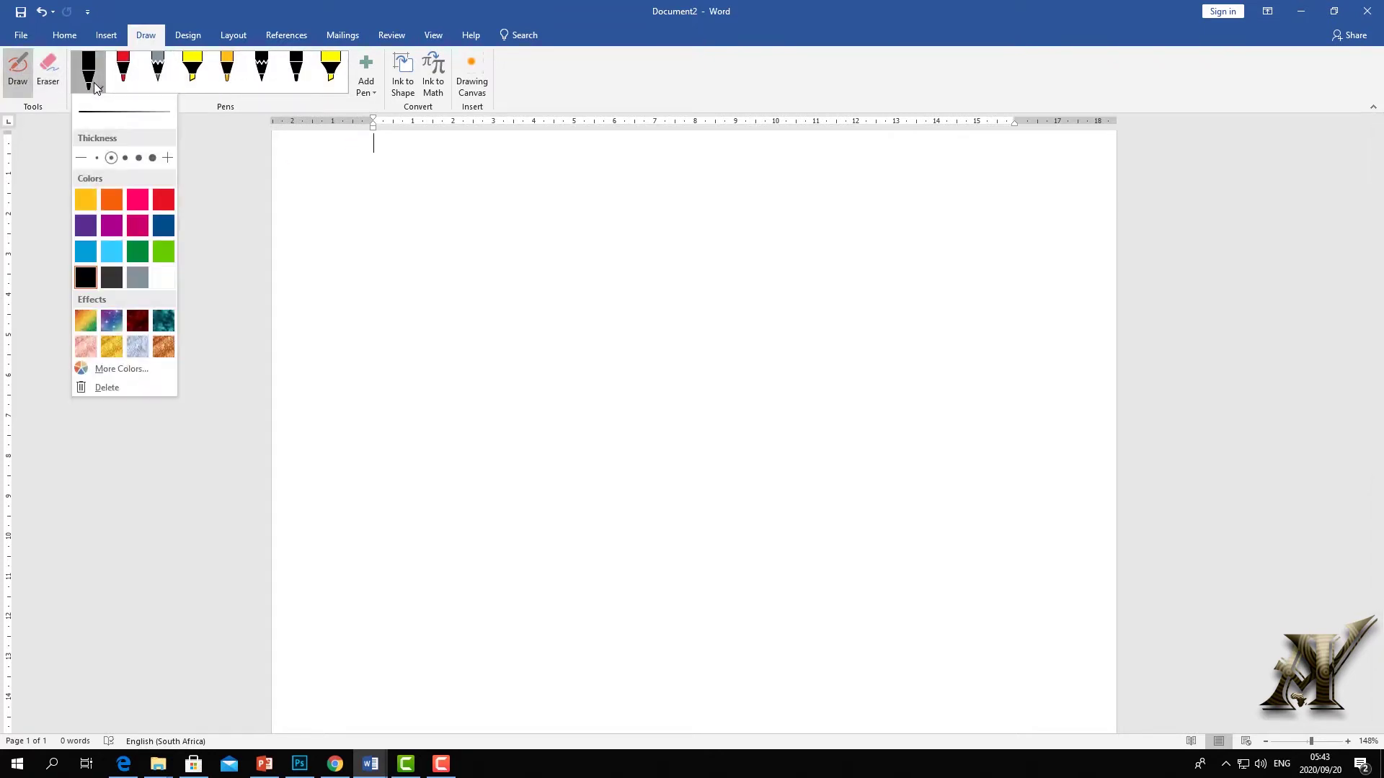
left_click(97, 158)
left_click(130, 202)
left_click_drag(359, 269, 491, 285)
left_click(40, 66)
left_click(436, 278)
left_click(88, 69)
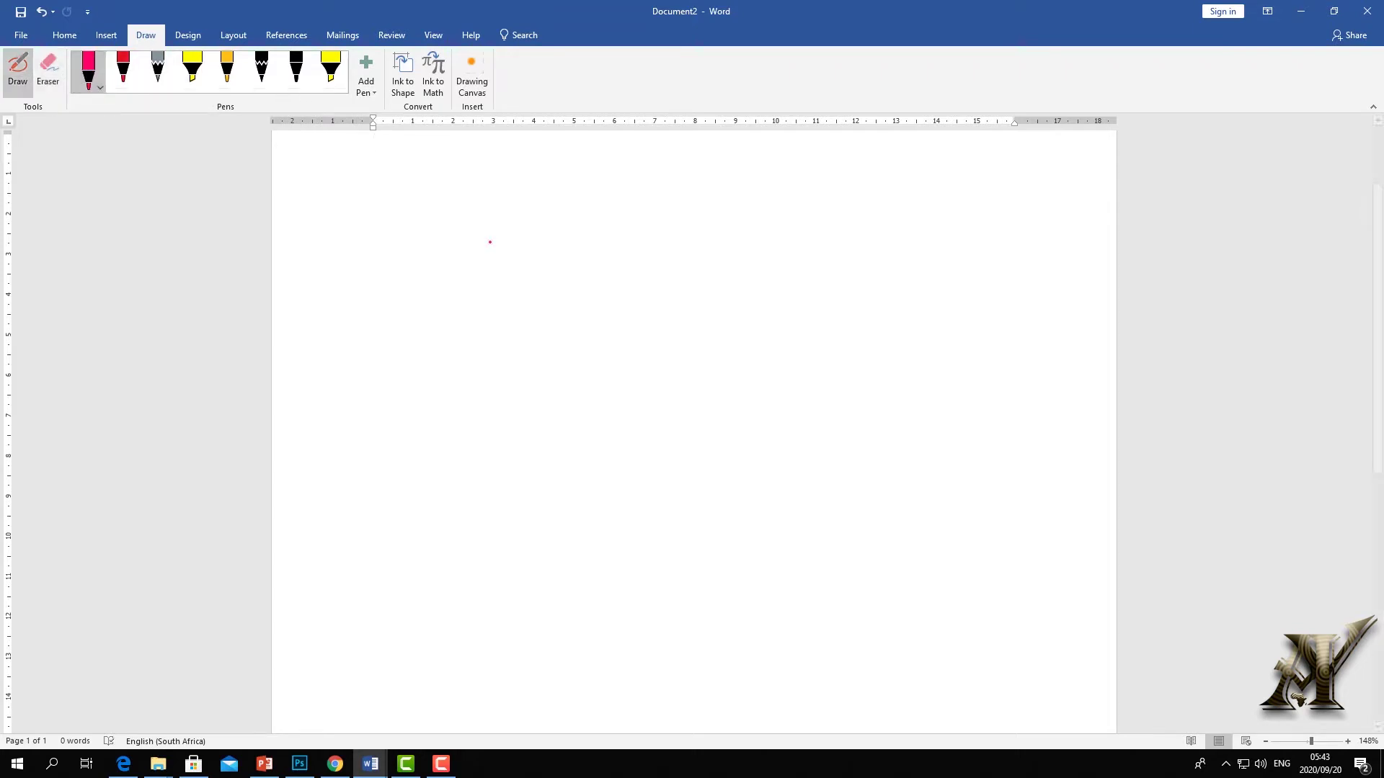
Sketch a pink house with a roof, walls and two windows
left_click_drag(504, 190, 416, 310)
mouse_move(510, 196)
left_mouse_down()
mouse_move(575, 333)
mouse_move(428, 330)
left_mouse_up()
left_click_drag(518, 201, 864, 201)
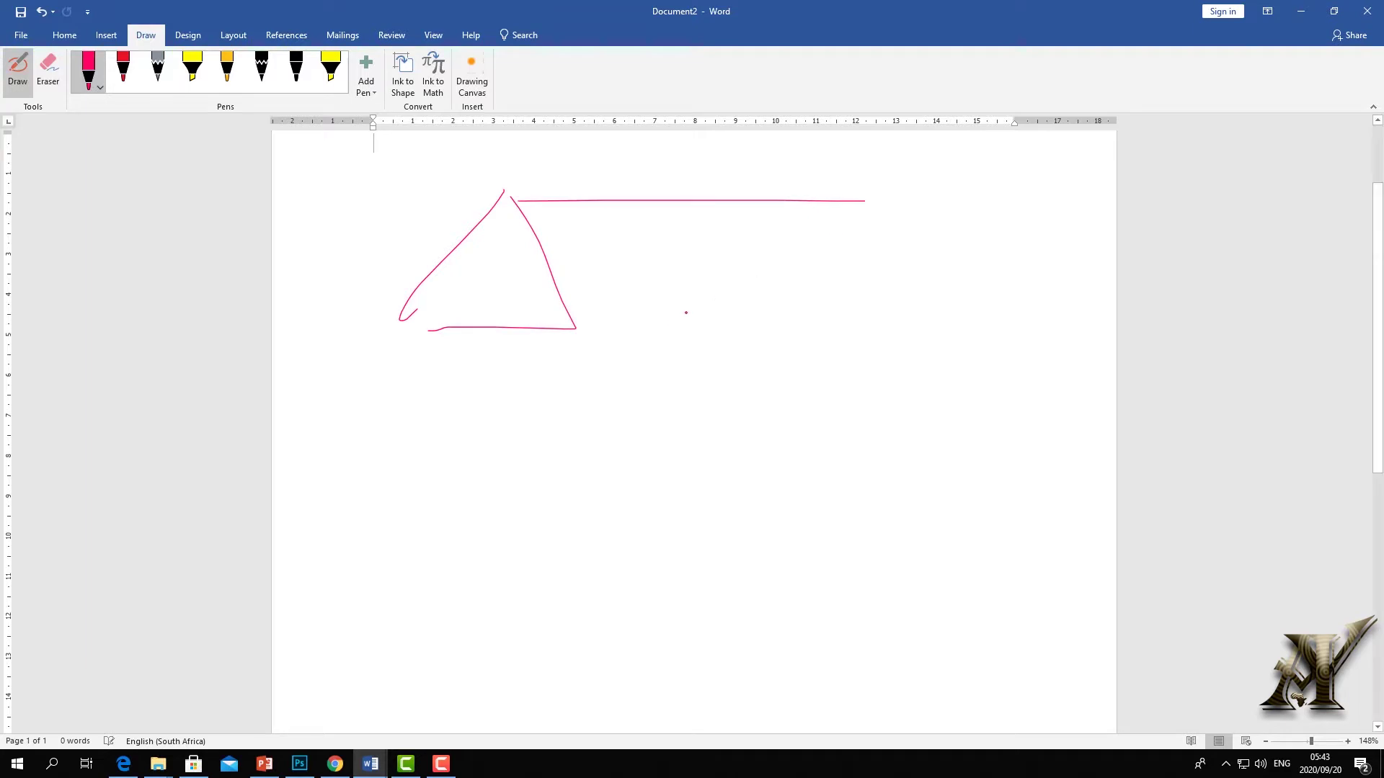
left_click_drag(578, 330, 873, 202)
left_click_drag(867, 204, 865, 314)
left_click_drag(493, 332, 876, 618)
mouse_move(942, 330)
left_mouse_down()
mouse_move(1016, 643)
mouse_move(769, 609)
mouse_move(689, 547)
mouse_move(782, 627)
left_mouse_up()
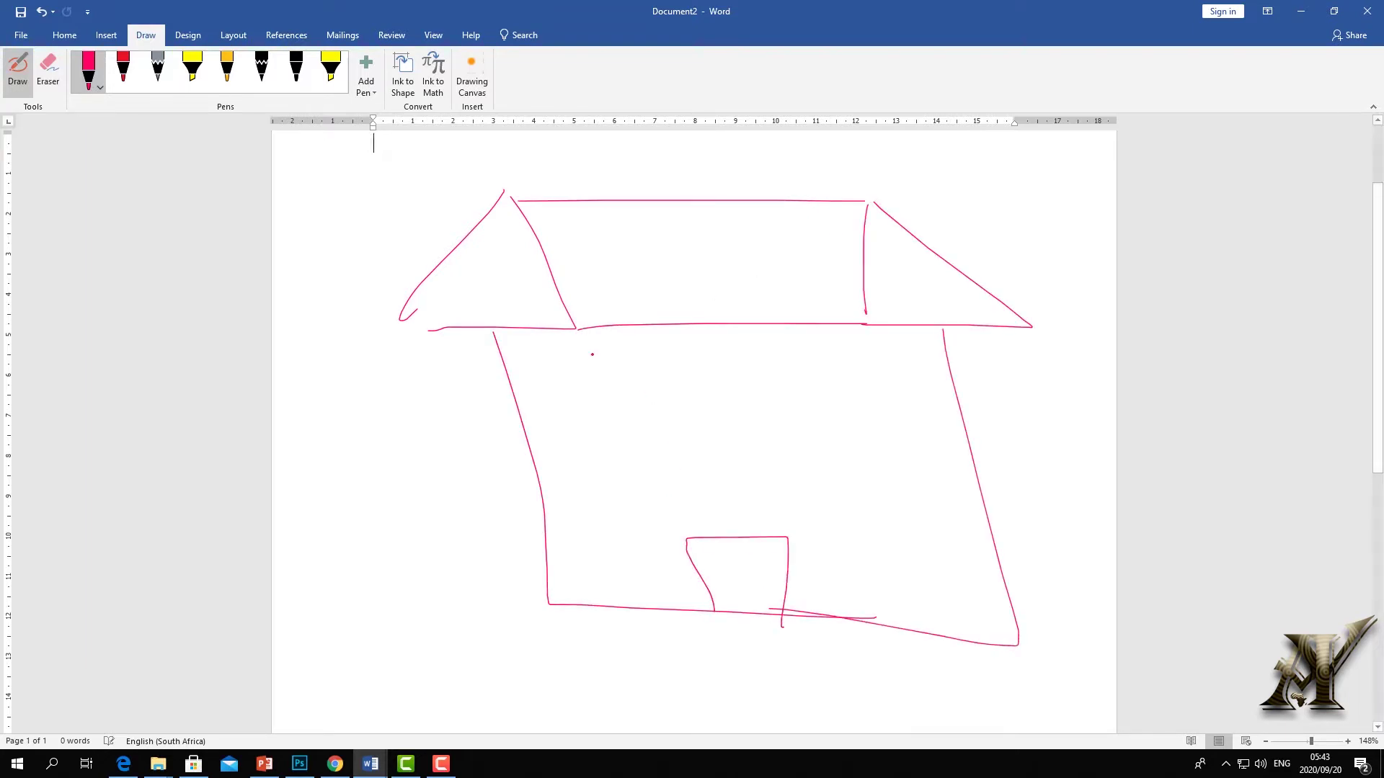
mouse_move(580, 371)
left_mouse_down()
mouse_move(654, 455)
mouse_move(621, 393)
mouse_move(655, 377)
mouse_move(535, 462)
mouse_move(558, 381)
left_mouse_up()
mouse_move(781, 415)
left_mouse_down()
mouse_move(944, 392)
mouse_move(876, 453)
mouse_move(826, 442)
left_mouse_up()
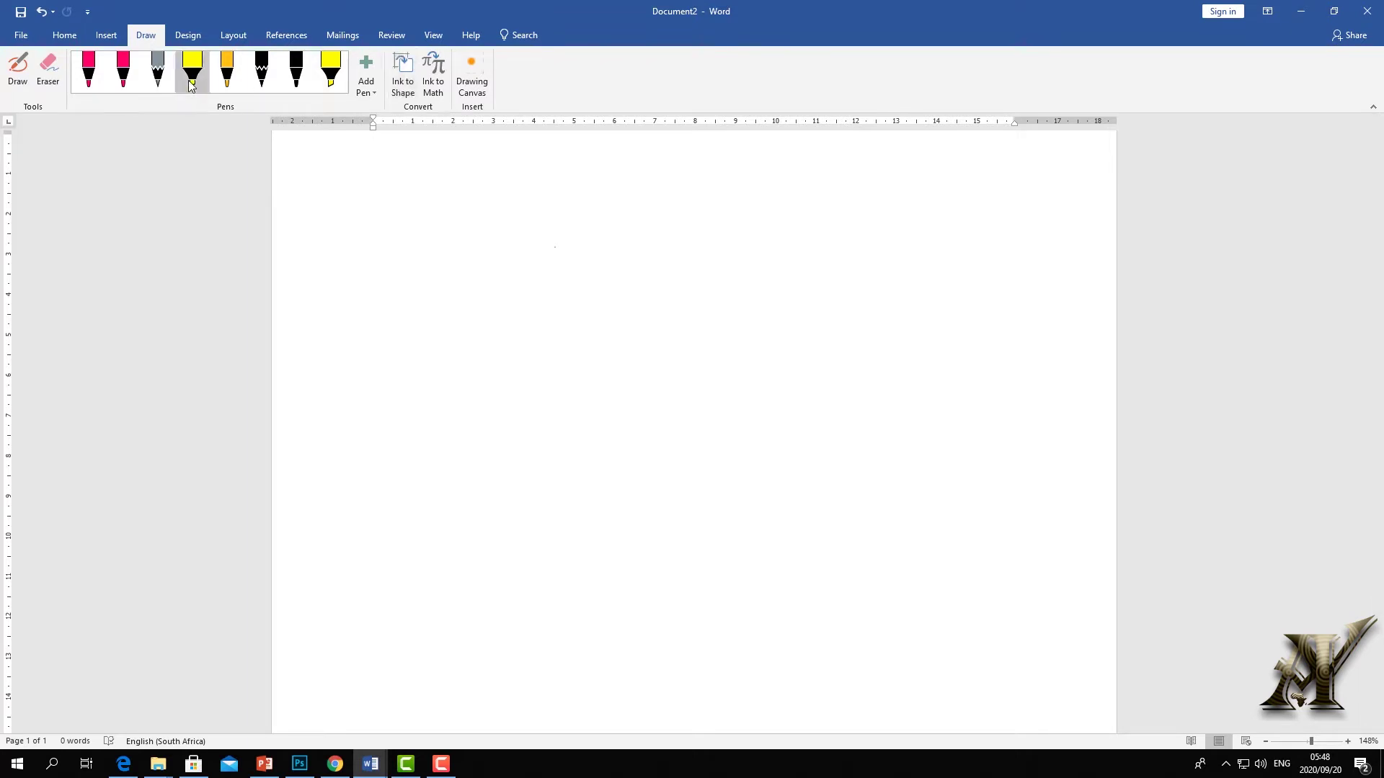
left_click(122, 70)
With Ink to Shape on, draw a pink oval and a pink parallelogram
left_click(404, 79)
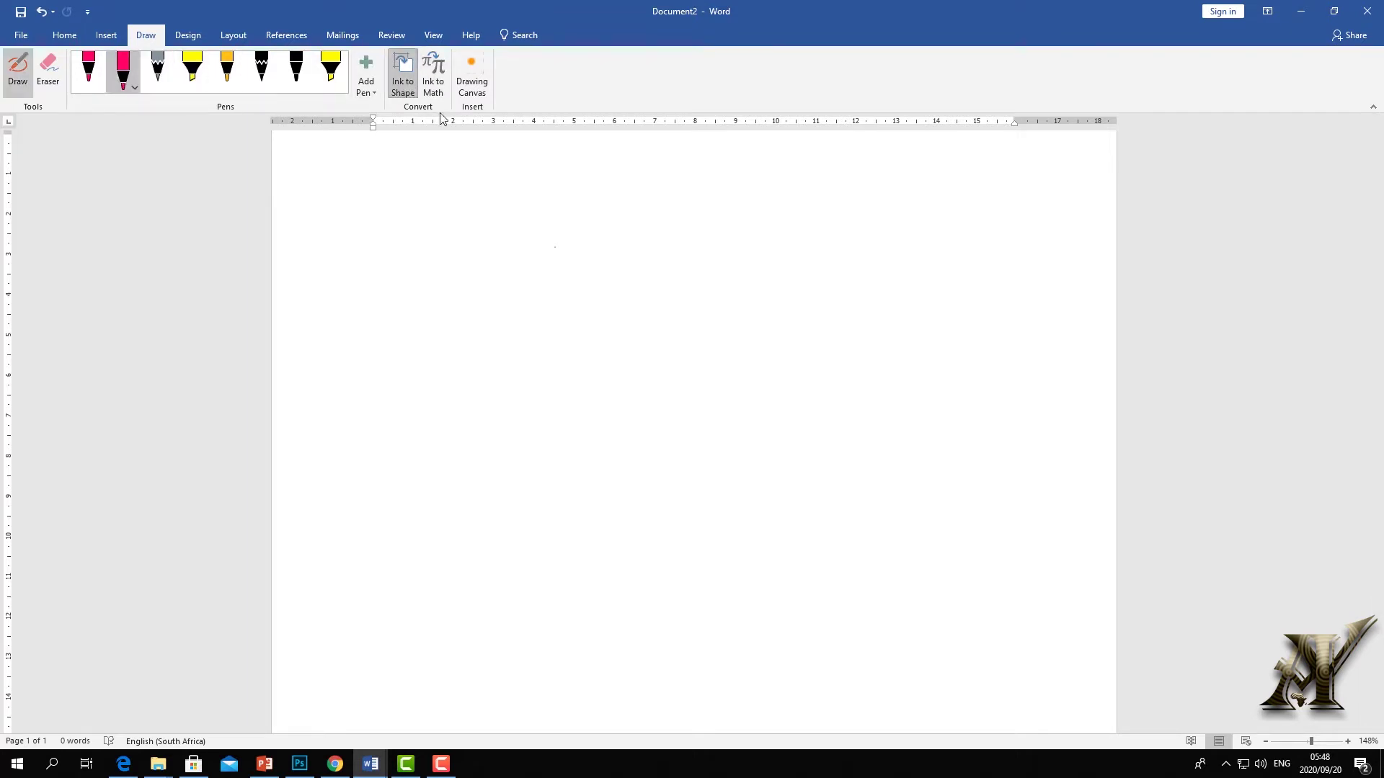
mouse_move(512, 308)
left_mouse_down()
mouse_move(568, 473)
mouse_move(778, 435)
mouse_move(617, 331)
mouse_move(534, 303)
left_mouse_up()
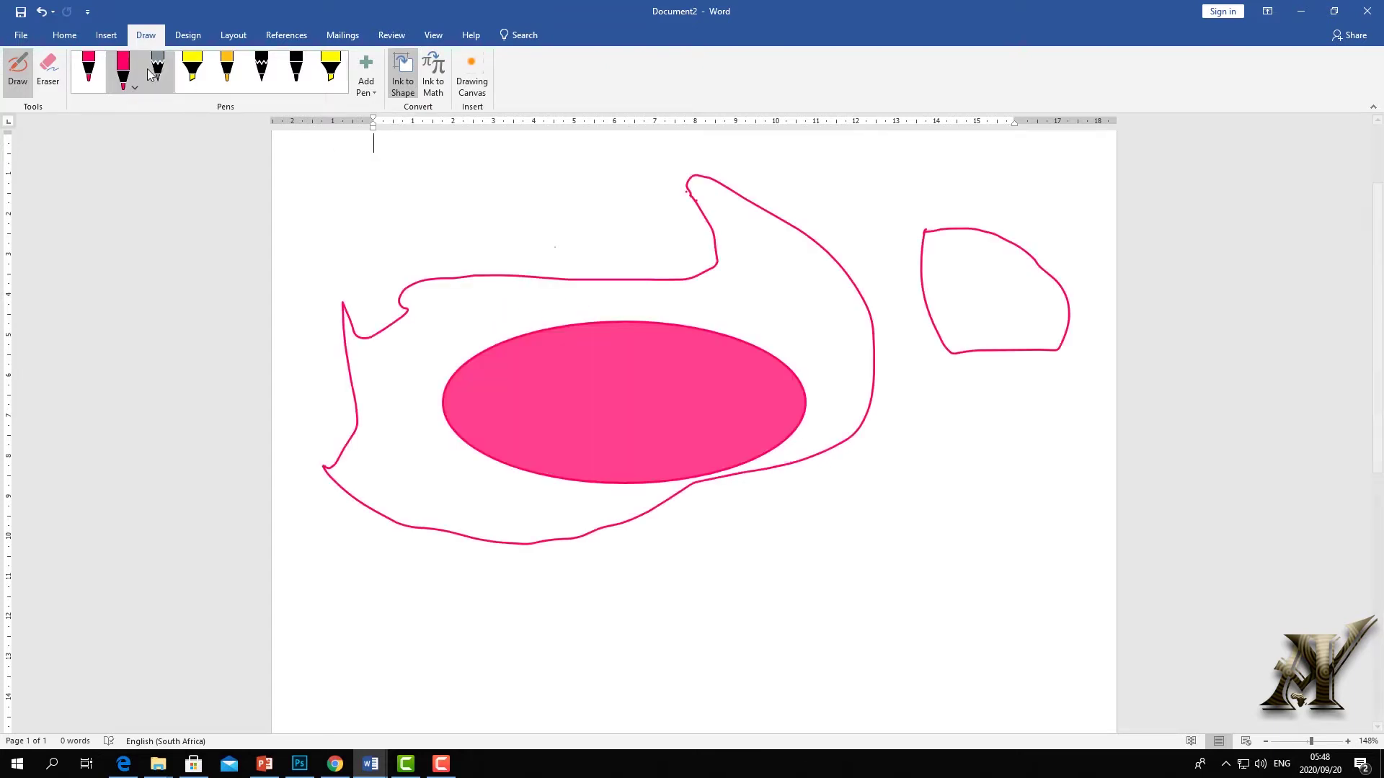
key("Escape")
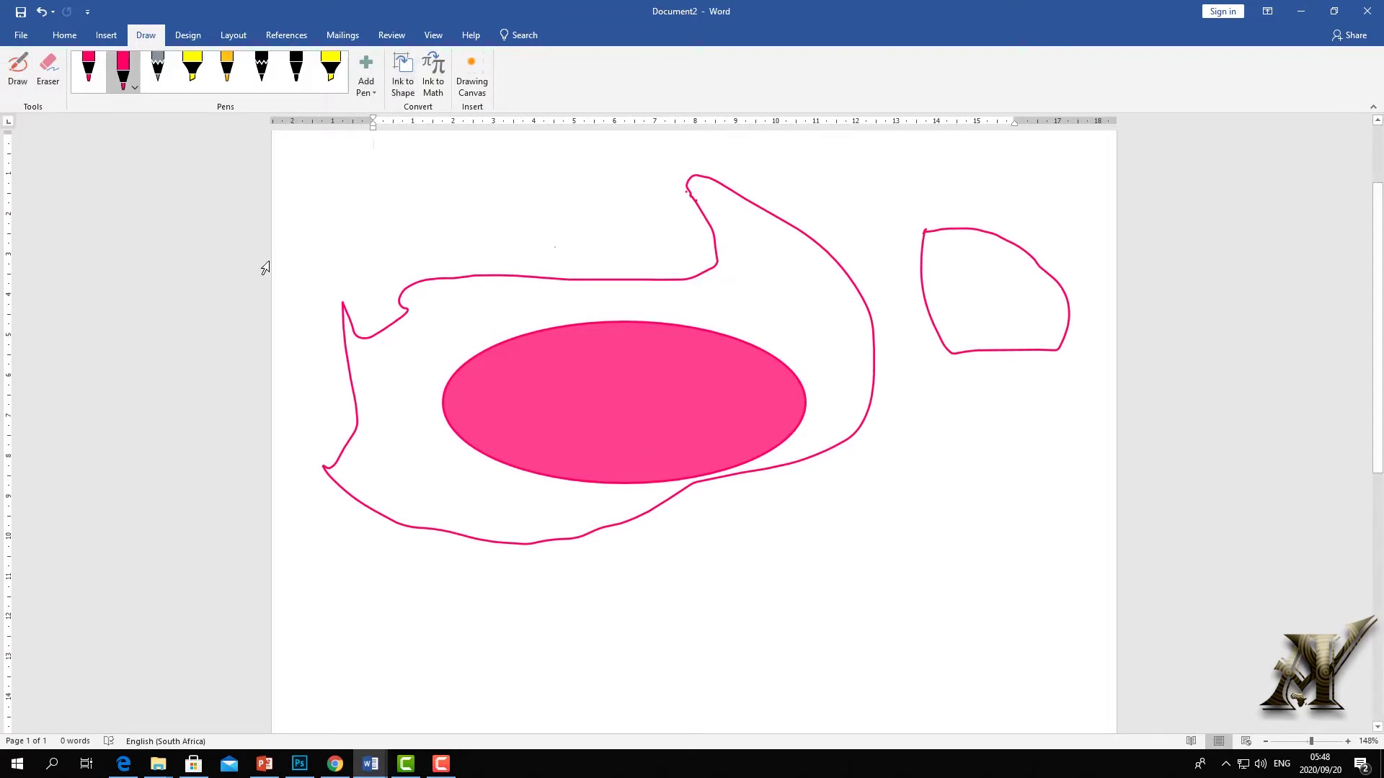
left_click(408, 84)
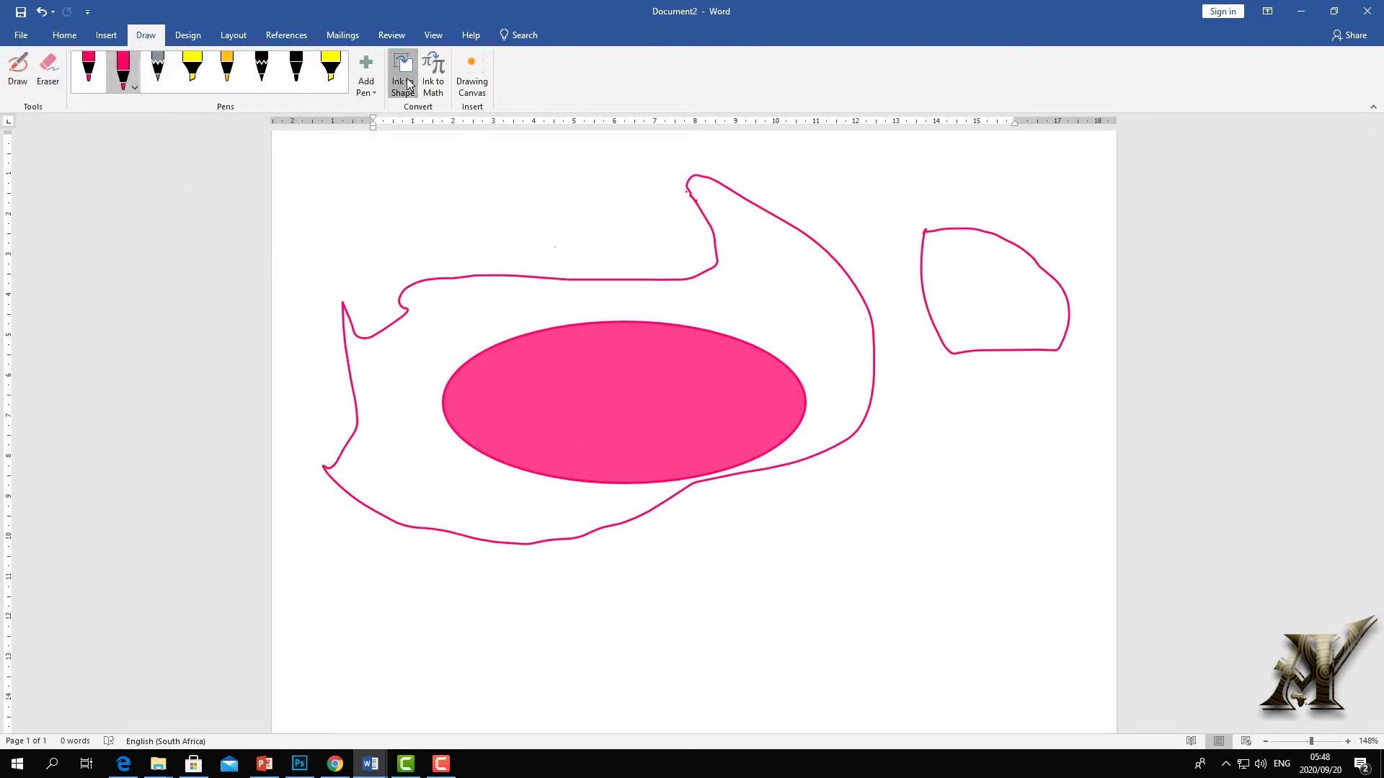
mouse_move(885, 595)
left_mouse_down()
mouse_move(827, 603)
mouse_move(726, 661)
mouse_move(831, 704)
mouse_move(903, 637)
mouse_move(885, 595)
left_mouse_up()
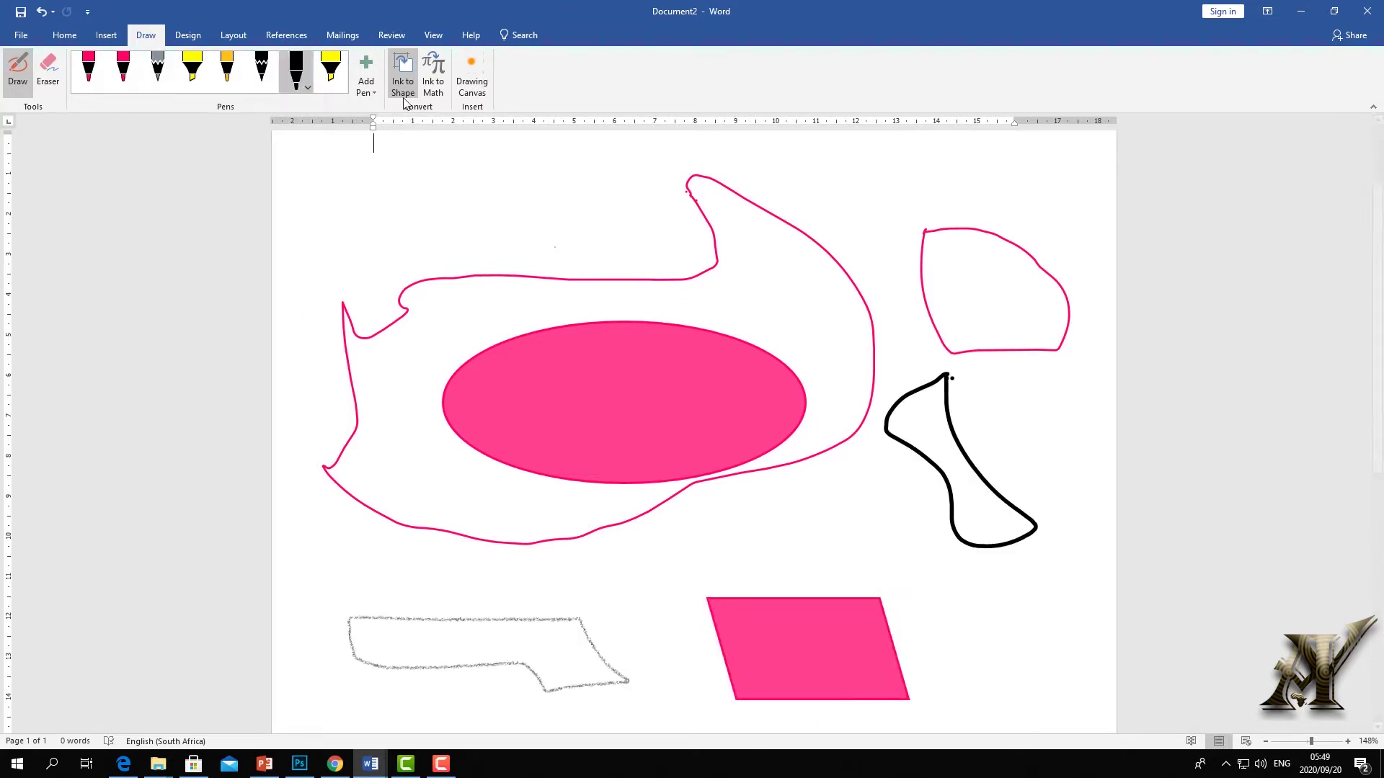
Switch to black ink and sketch a rough rectangle near the top left
left_click(401, 91)
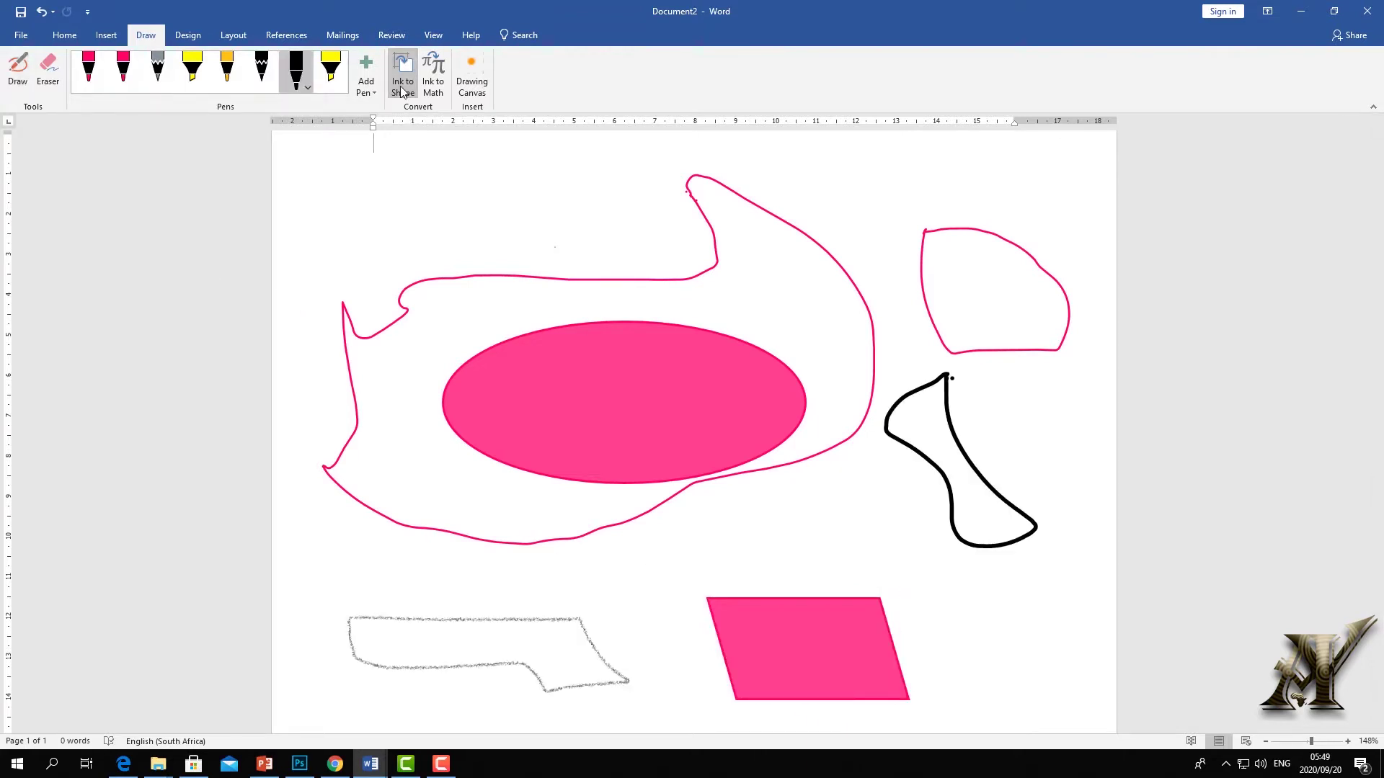
left_click(401, 91)
left_click_drag(412, 151, 451, 264)
mouse_move(533, 273)
left_mouse_down()
mouse_move(565, 176)
mouse_move(411, 162)
left_mouse_up()
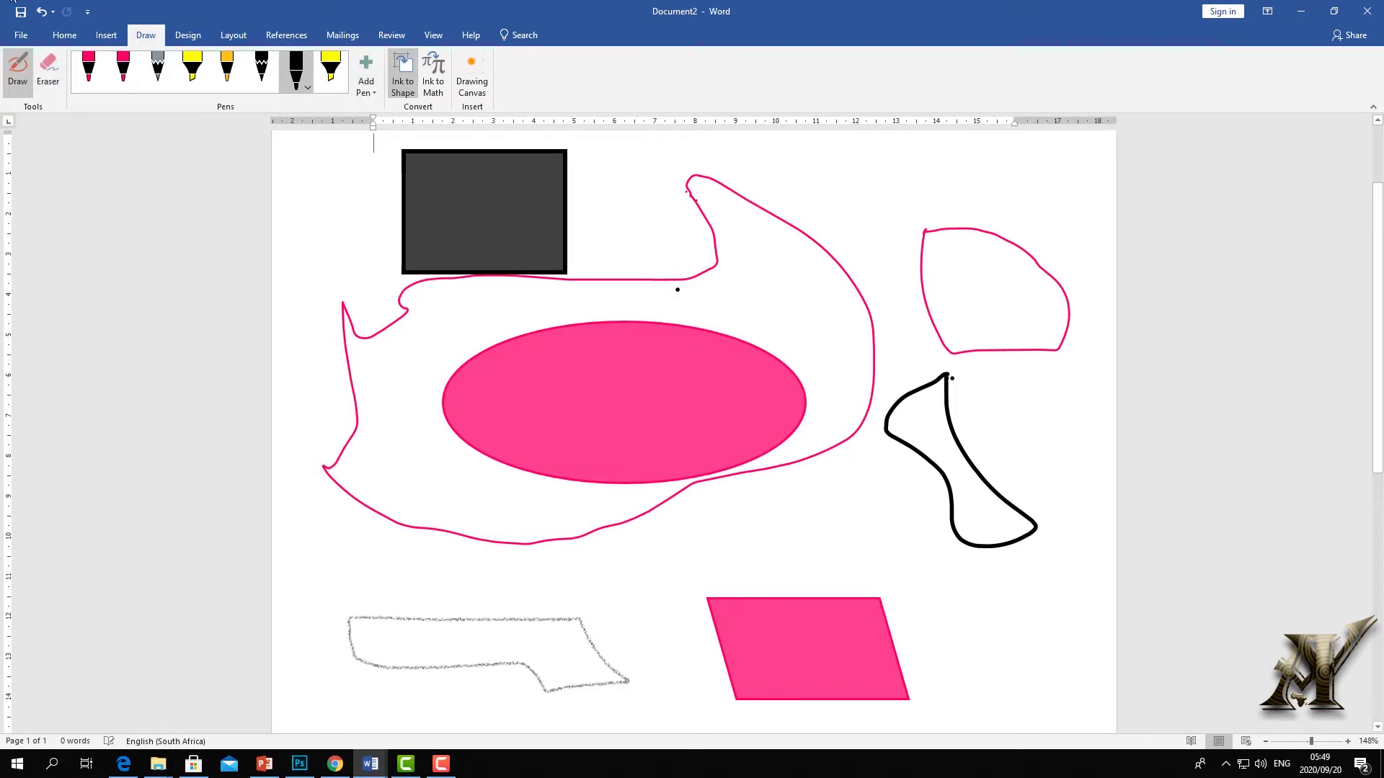
Select the dark grey rectangle and move it further down the page
left_click(17, 68)
left_click(530, 258)
mouse_move(518, 232)
left_mouse_down()
mouse_move(627, 269)
mouse_move(476, 250)
mouse_move(459, 342)
left_mouse_up()
left_click(588, 400)
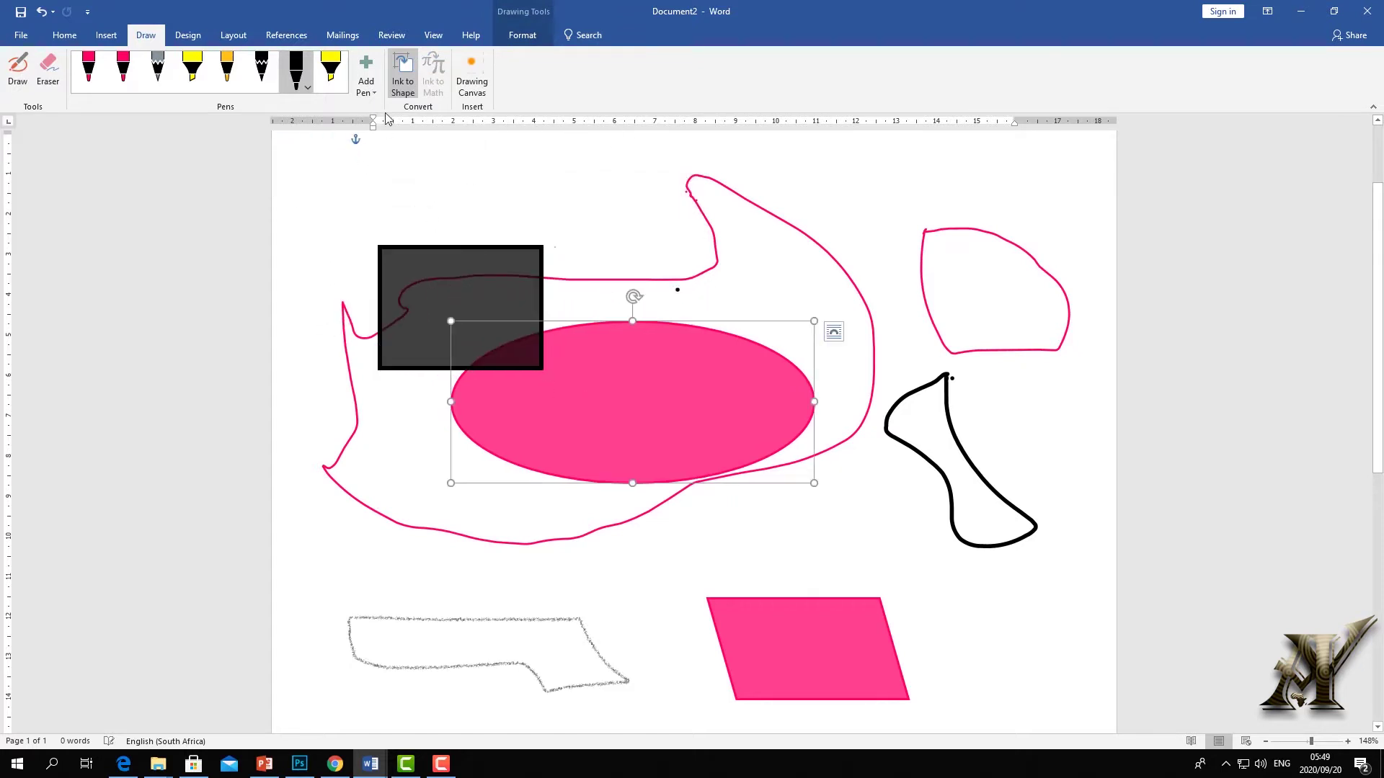
left_click(508, 147)
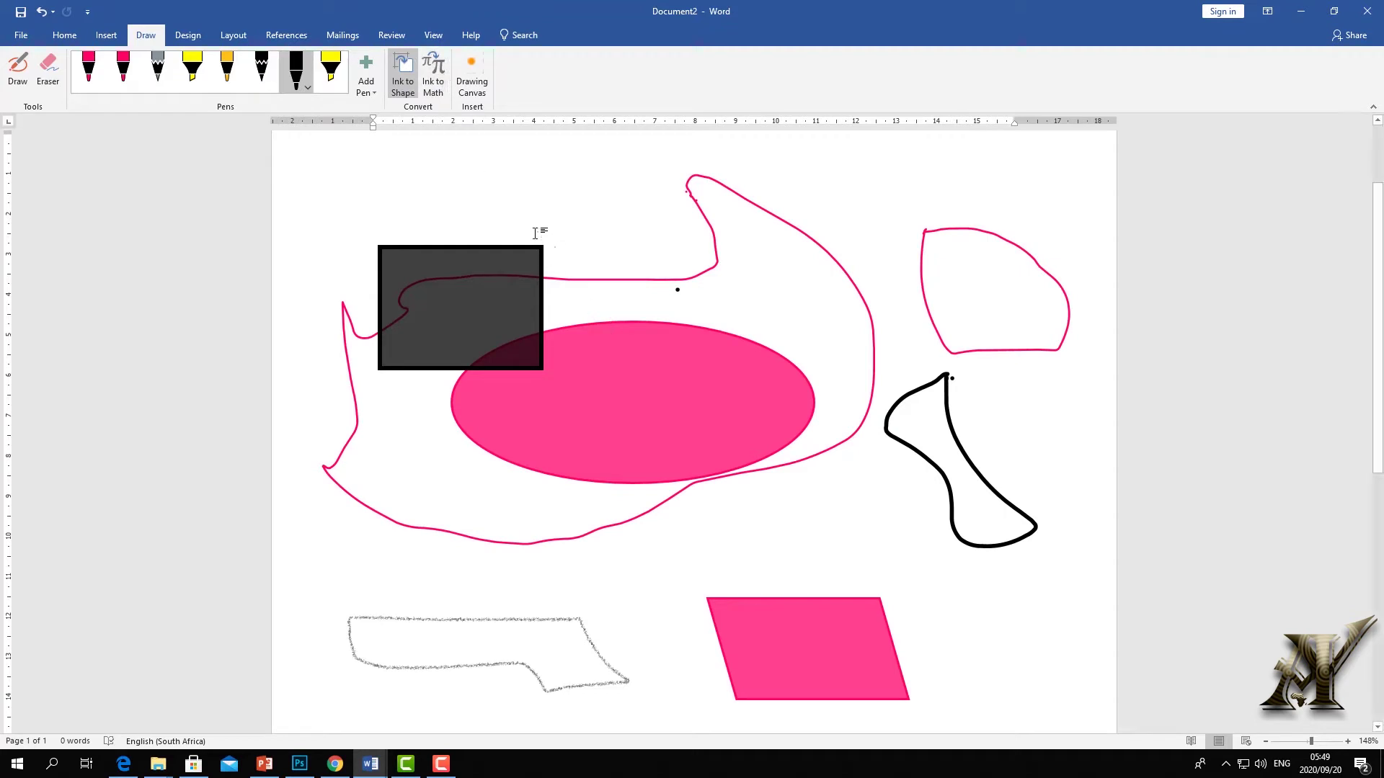
Delete the pink ellipse, grey rectangle and all ink drawings, then open Ink to Math
left_click(746, 411)
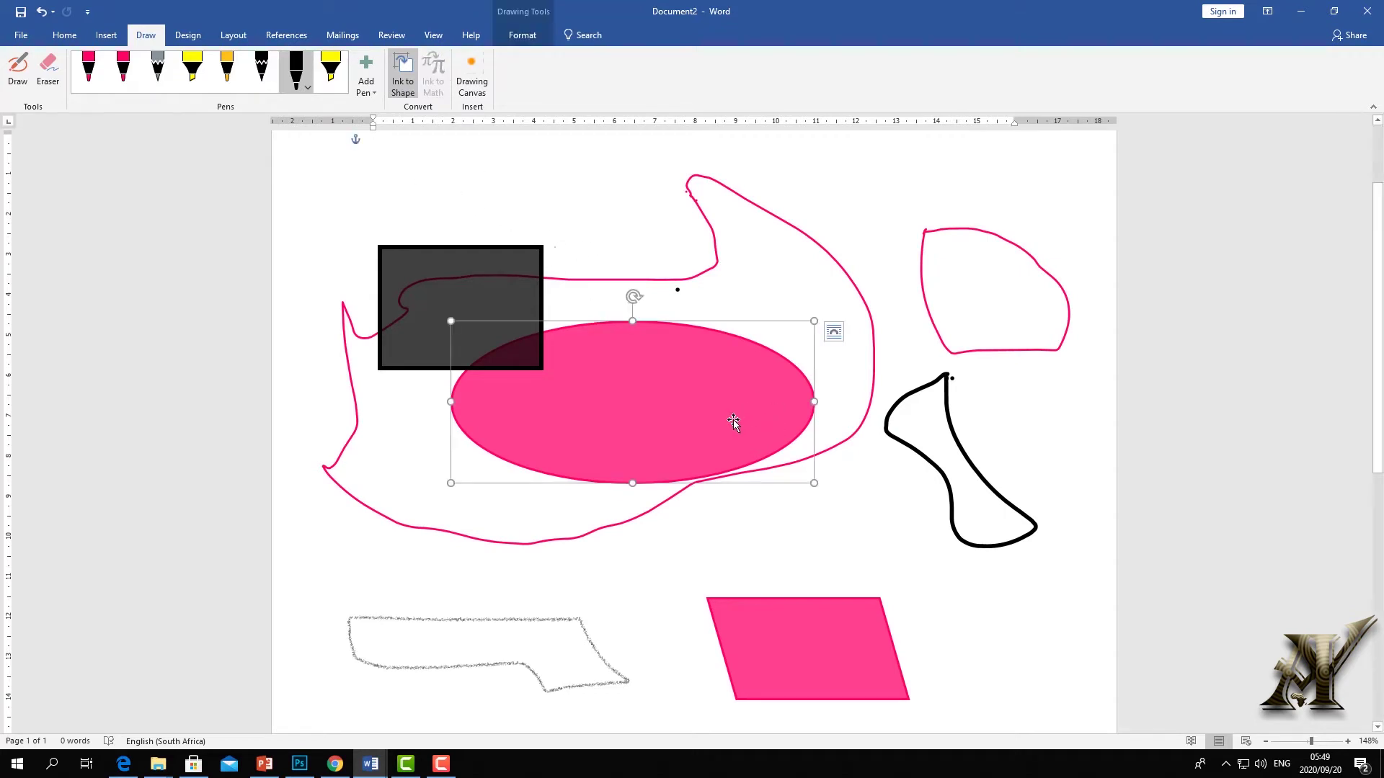
key("Delete")
left_click(543, 289)
key("Delete")
left_click(587, 281)
key("Delete")
left_click(908, 445)
key("ctrl+a")
key("Delete")
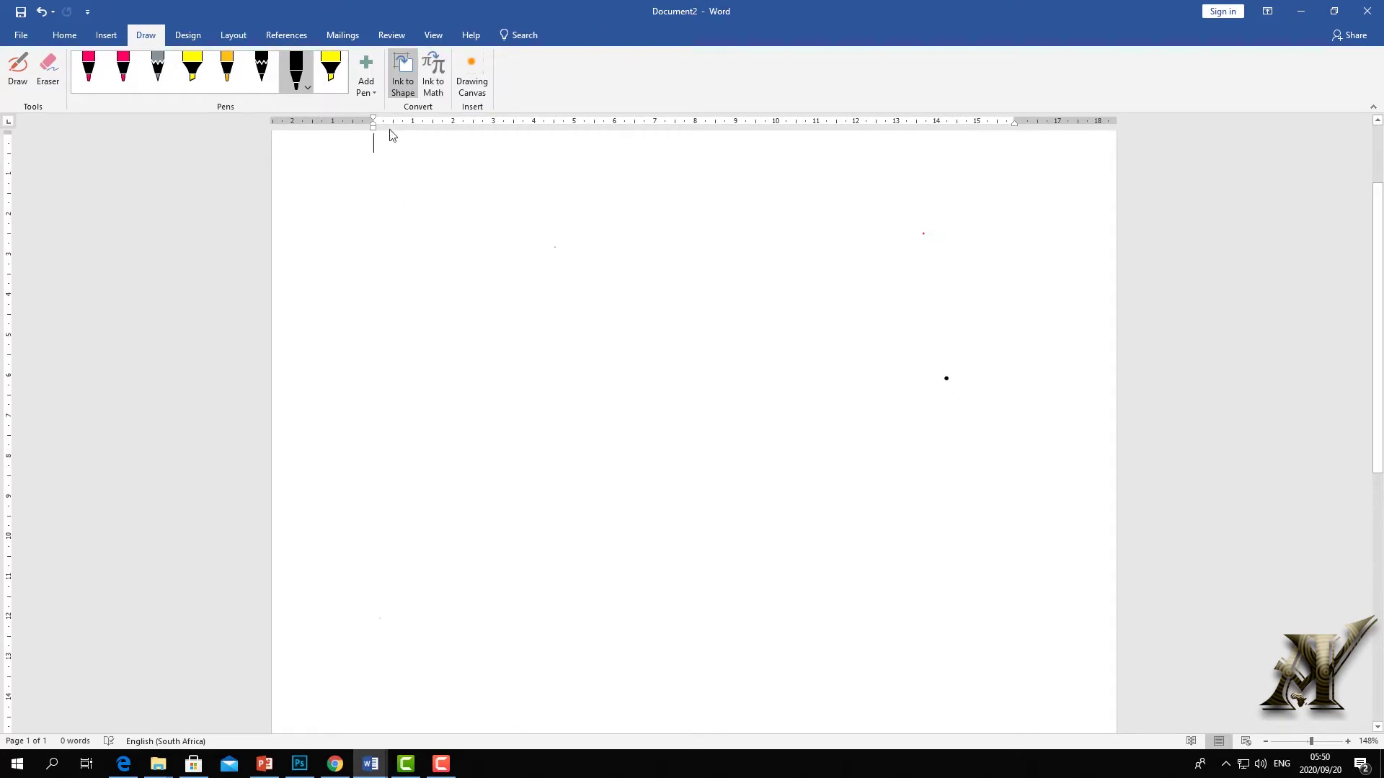
left_click(434, 75)
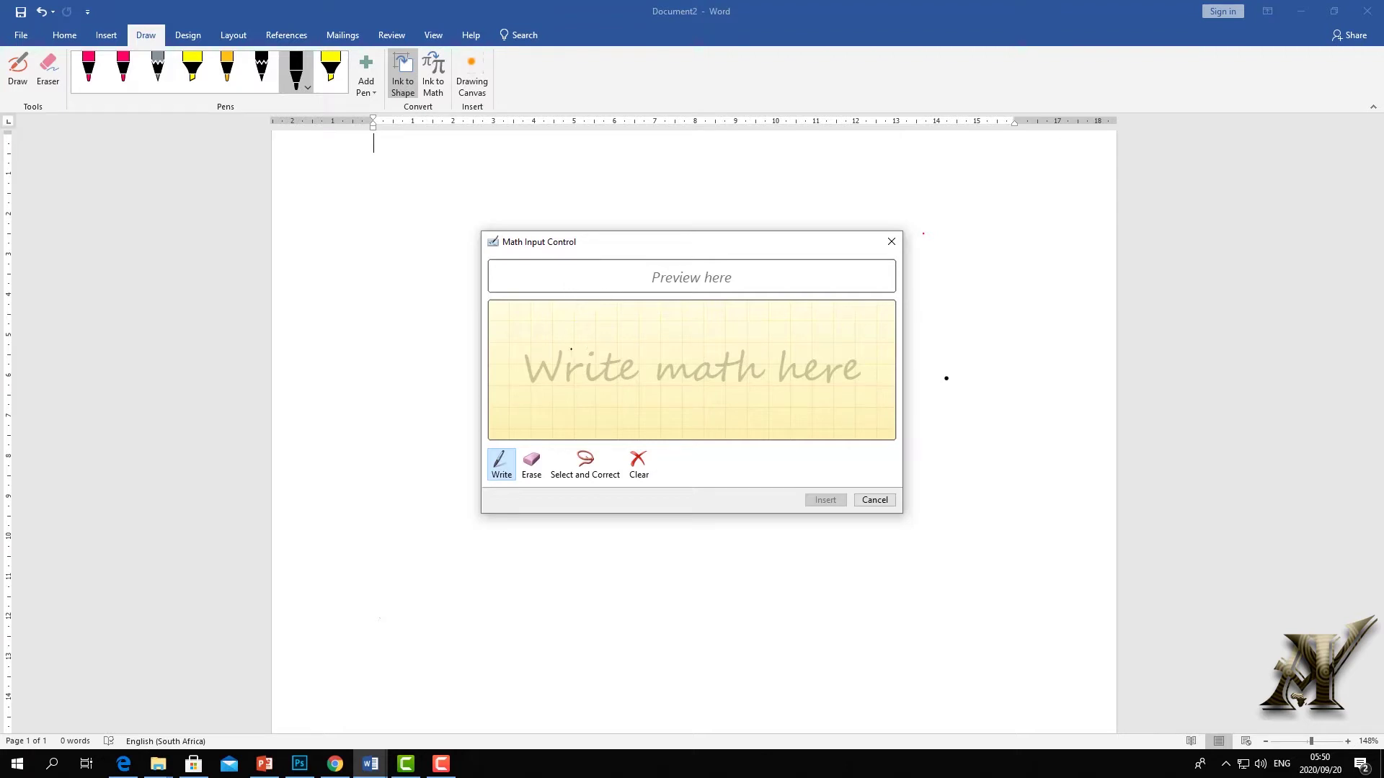
Handwrite x + s + 10 in Math Input Control and insert it into the document
mouse_move(559, 339)
left_mouse_down()
mouse_move(544, 389)
mouse_move(510, 369)
left_mouse_up()
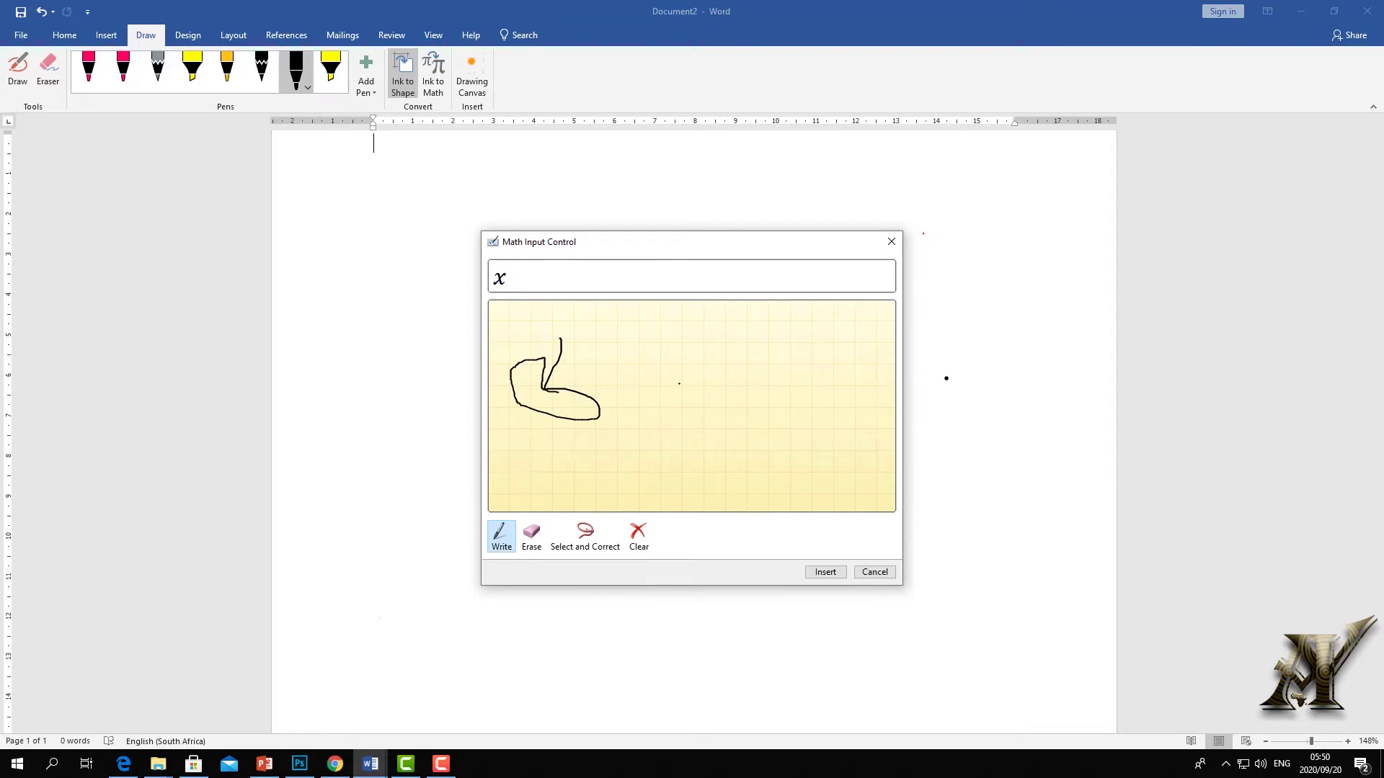
mouse_move(623, 388)
left_mouse_down()
mouse_move(703, 389)
mouse_move(663, 420)
left_mouse_up()
mouse_move(762, 346)
left_mouse_down()
mouse_move(735, 363)
mouse_move(781, 425)
mouse_move(720, 414)
left_mouse_up()
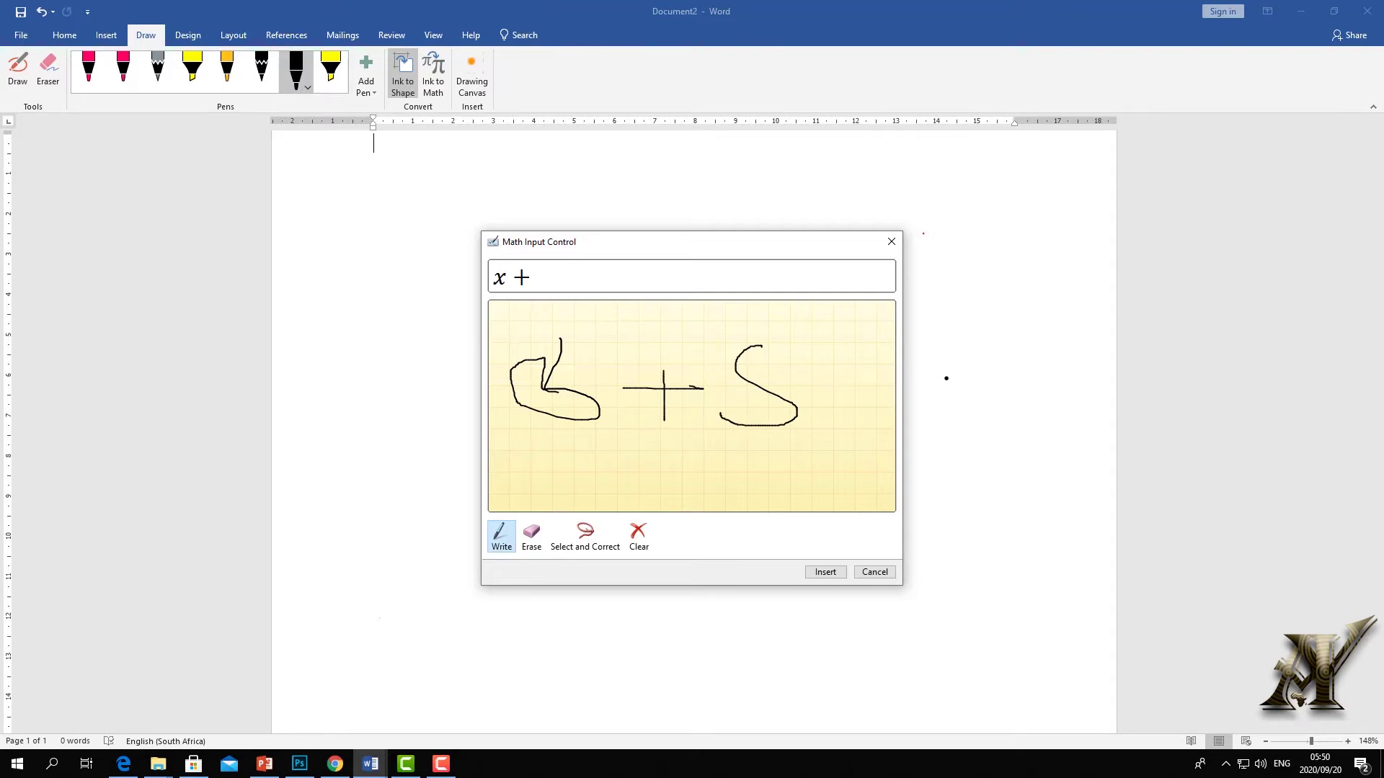
left_click_drag(812, 397, 868, 399)
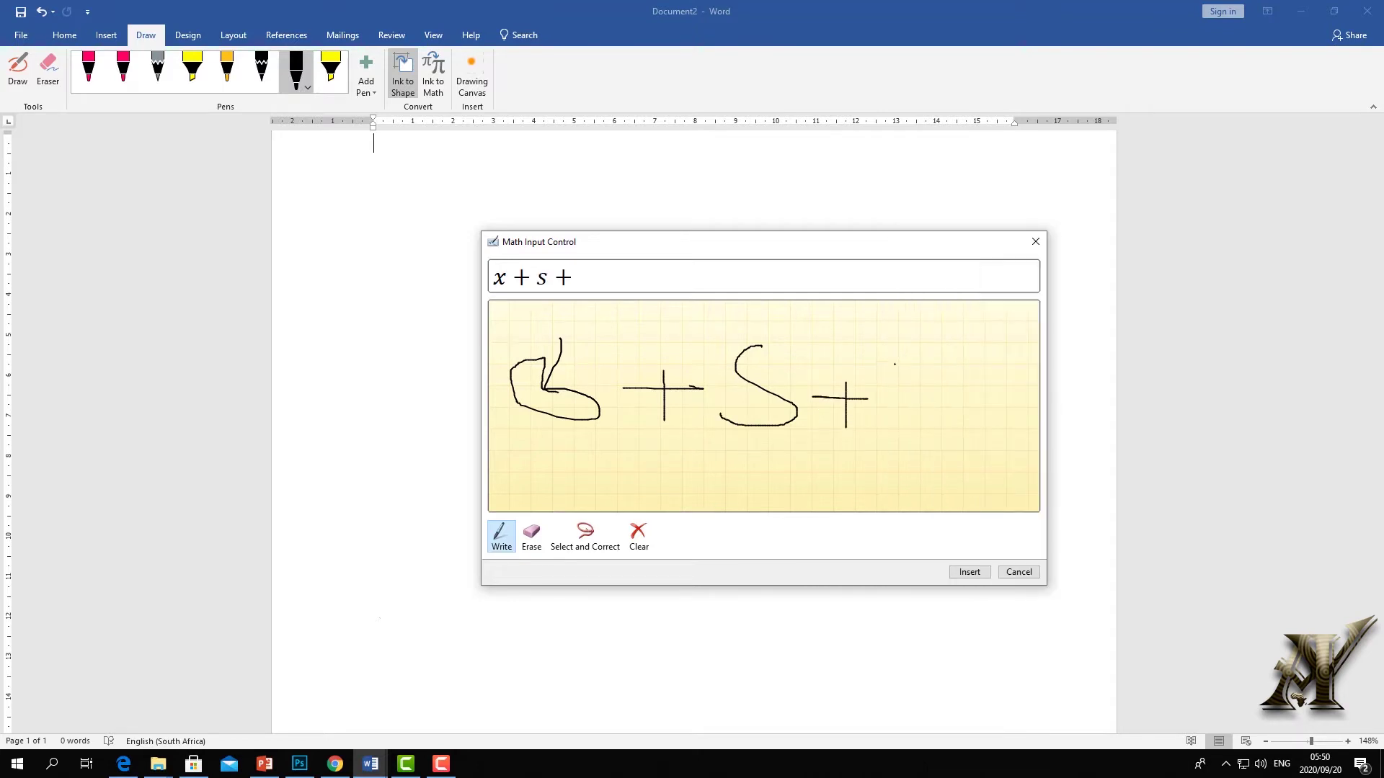
mouse_move(894, 363)
left_mouse_down()
mouse_move(899, 430)
mouse_move(962, 400)
left_mouse_up()
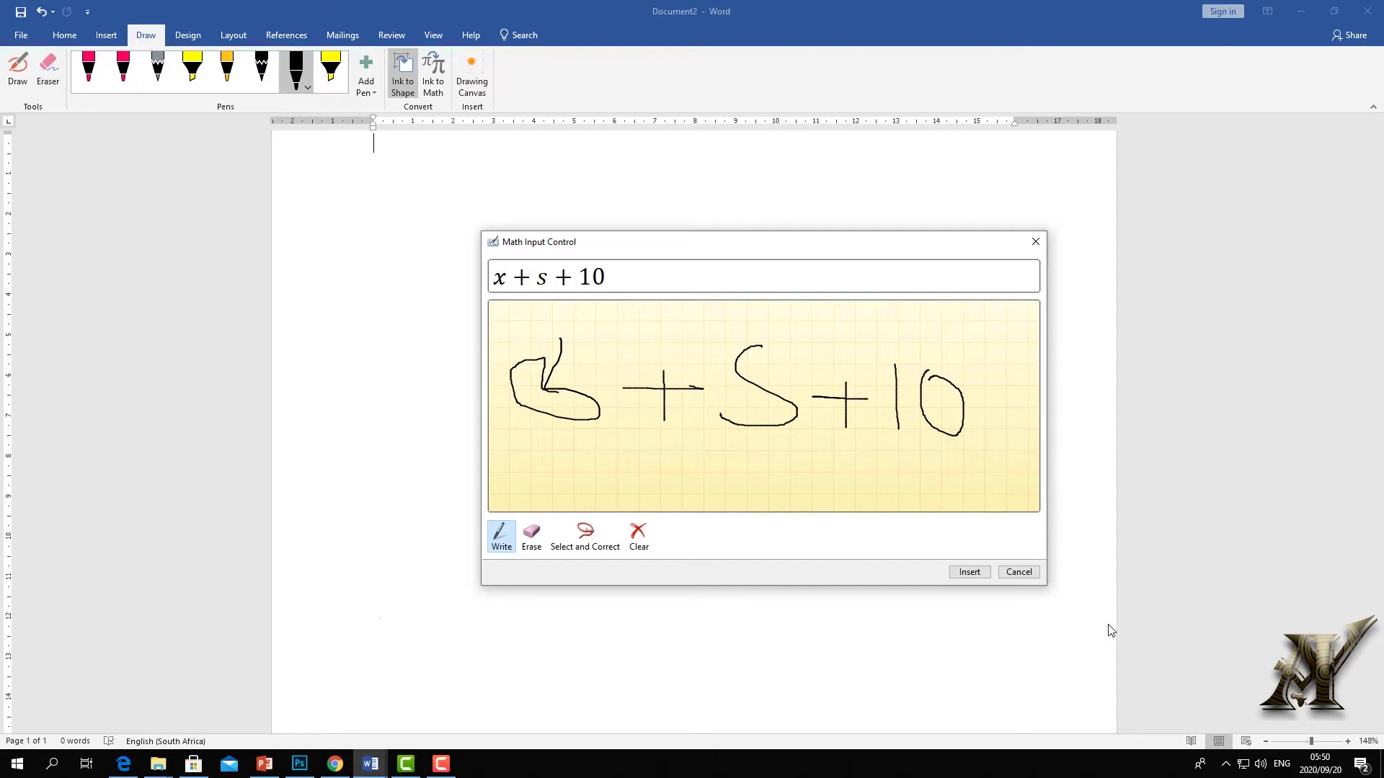
left_click(970, 573)
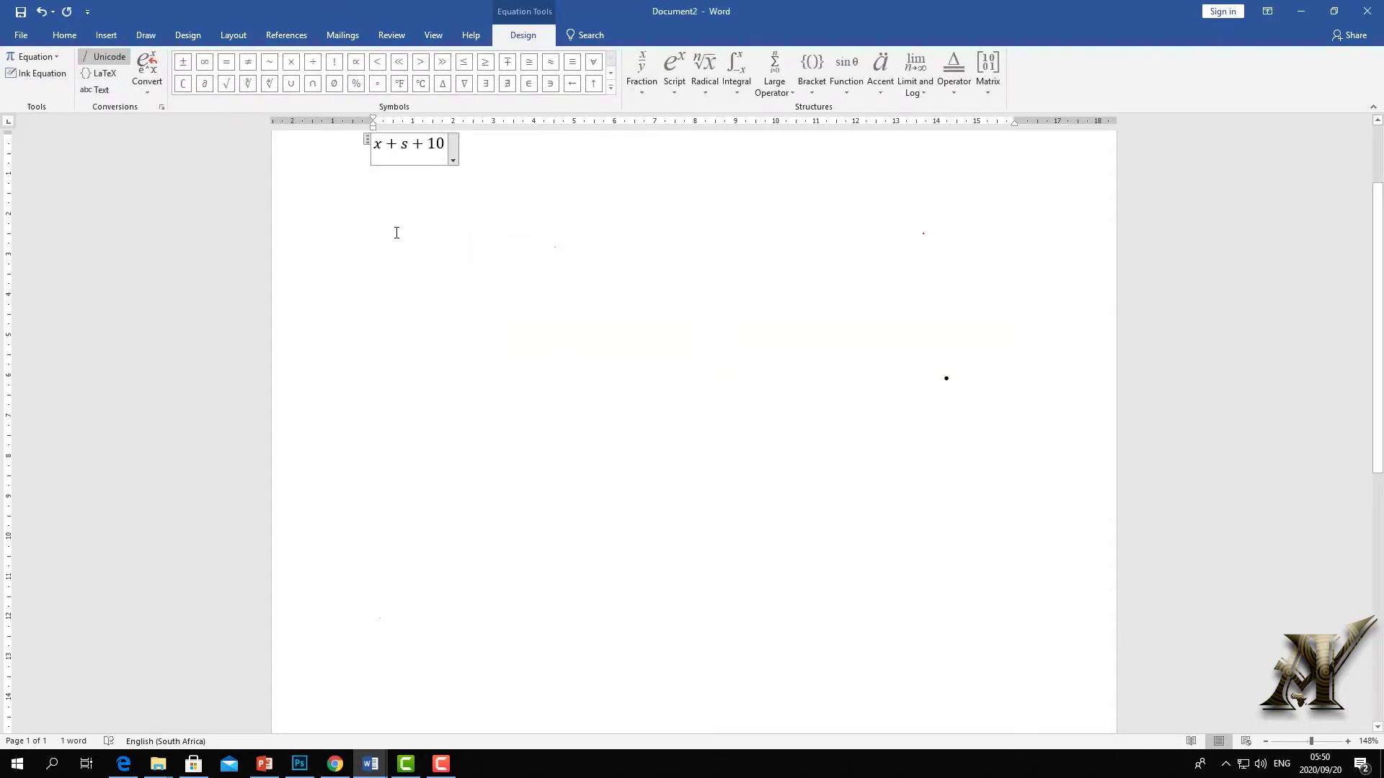
left_click(144, 35)
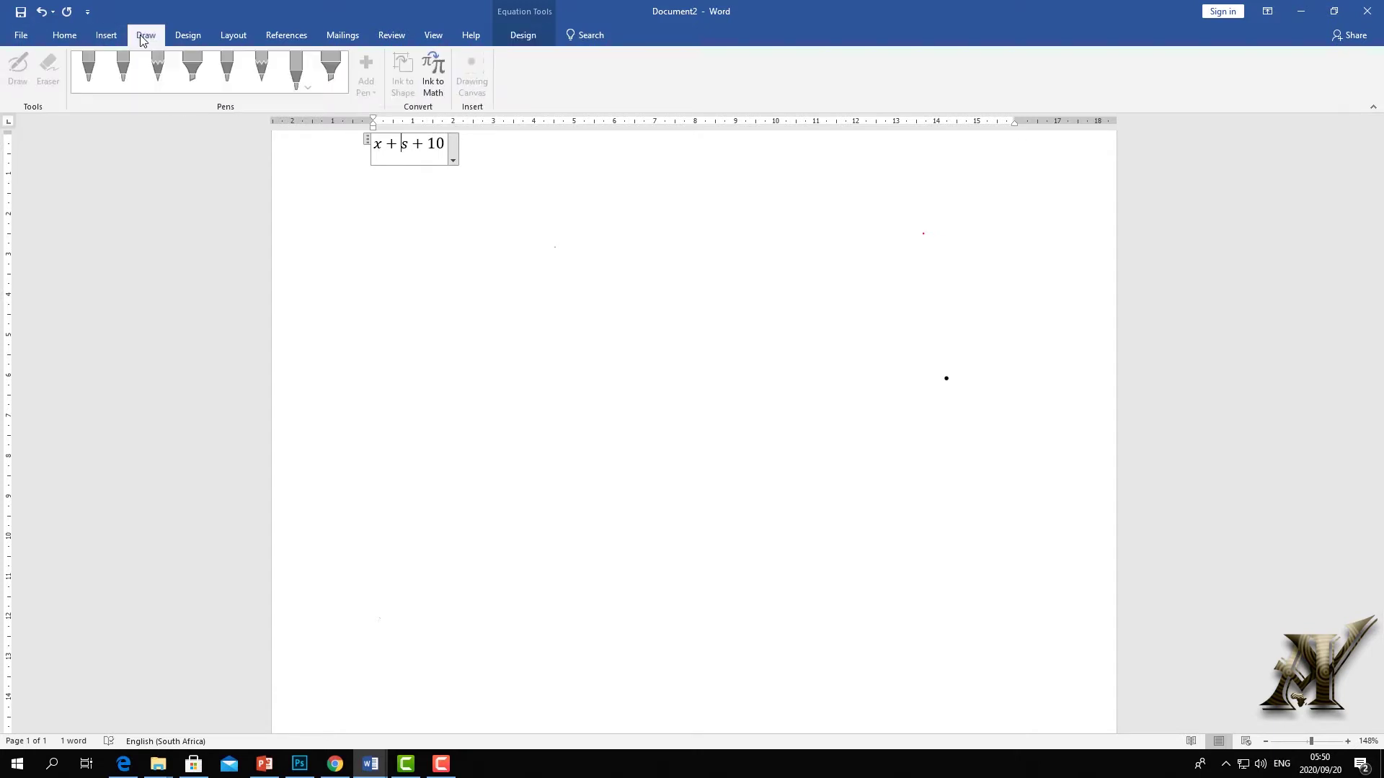
left_click(531, 225)
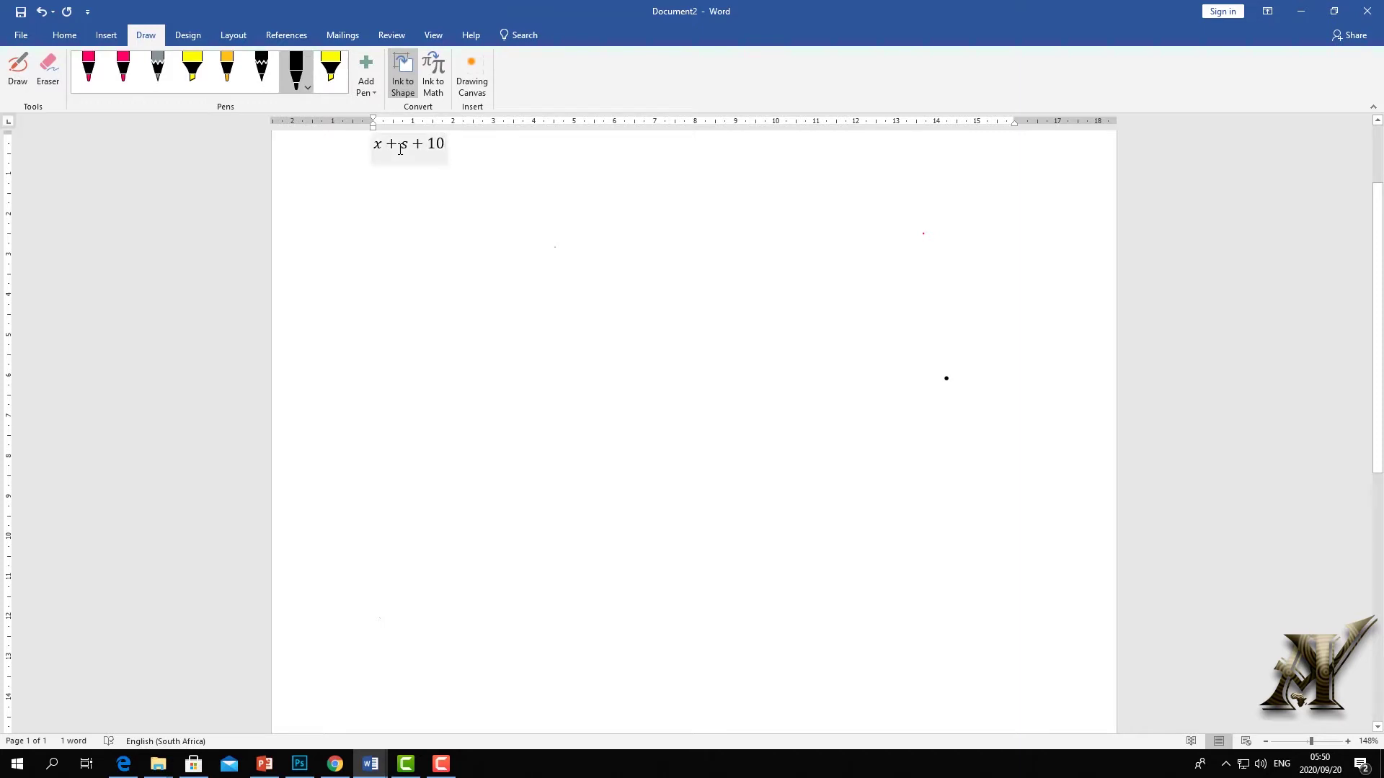
left_click(433, 85)
Try handwriting a beta and B + C + in the math pad, then clear it
mouse_move(561, 404)
left_mouse_down()
mouse_move(556, 362)
mouse_move(569, 355)
mouse_move(589, 395)
left_mouse_up()
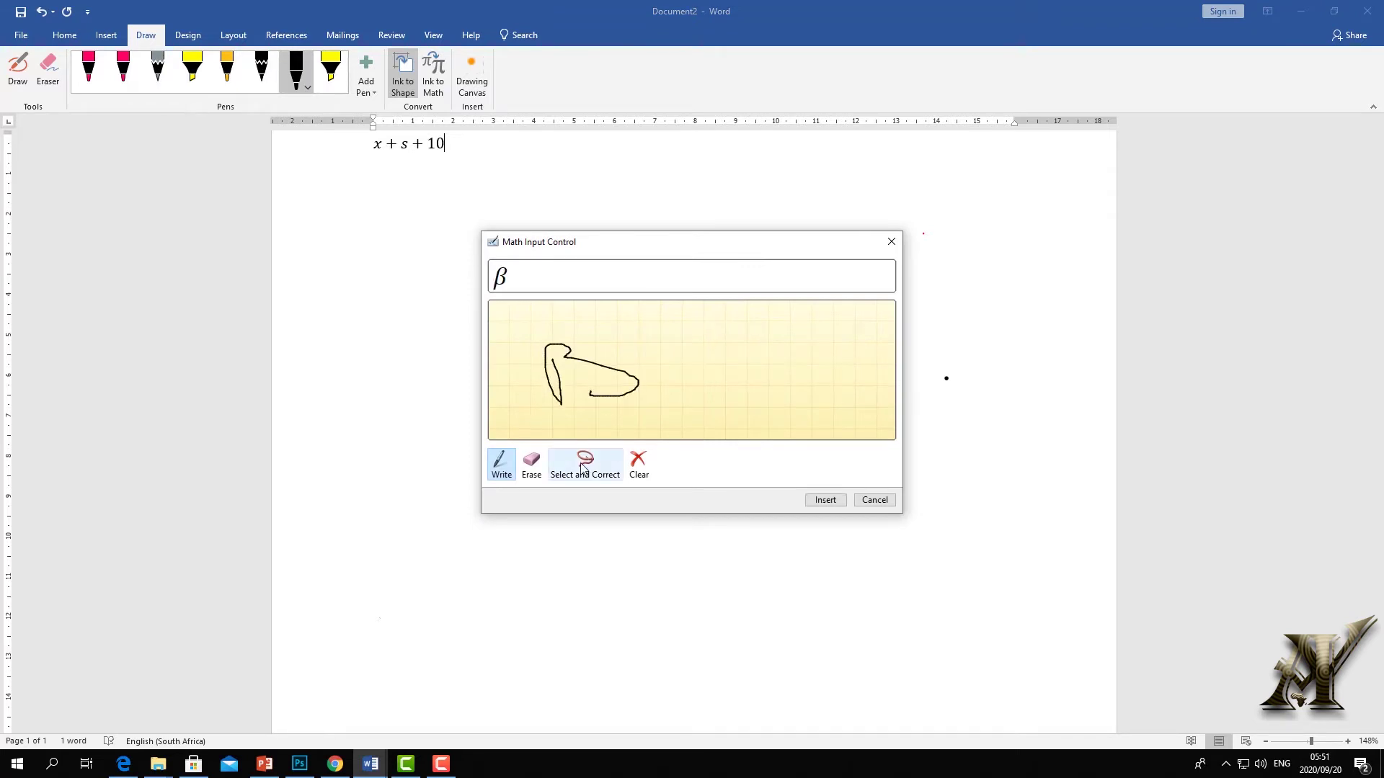
left_click(532, 465)
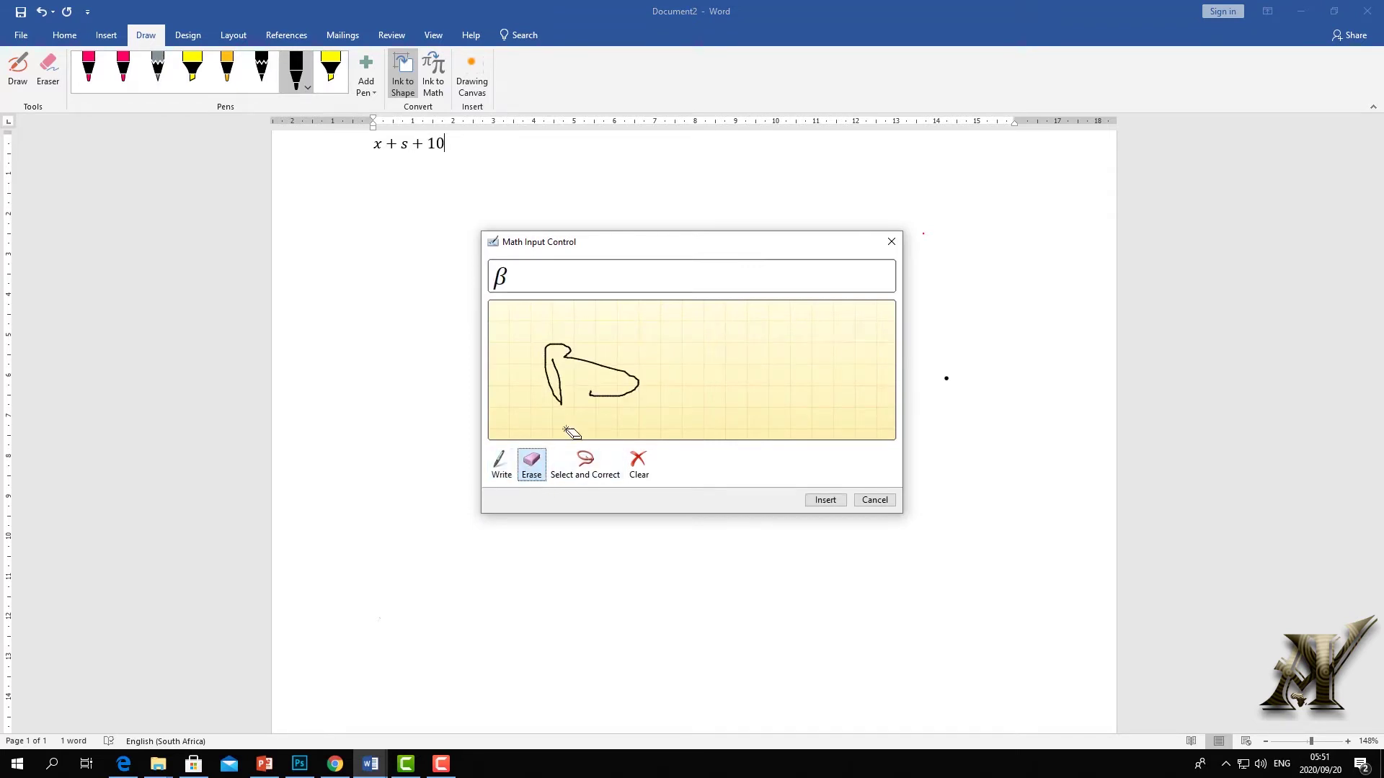
left_click(558, 372)
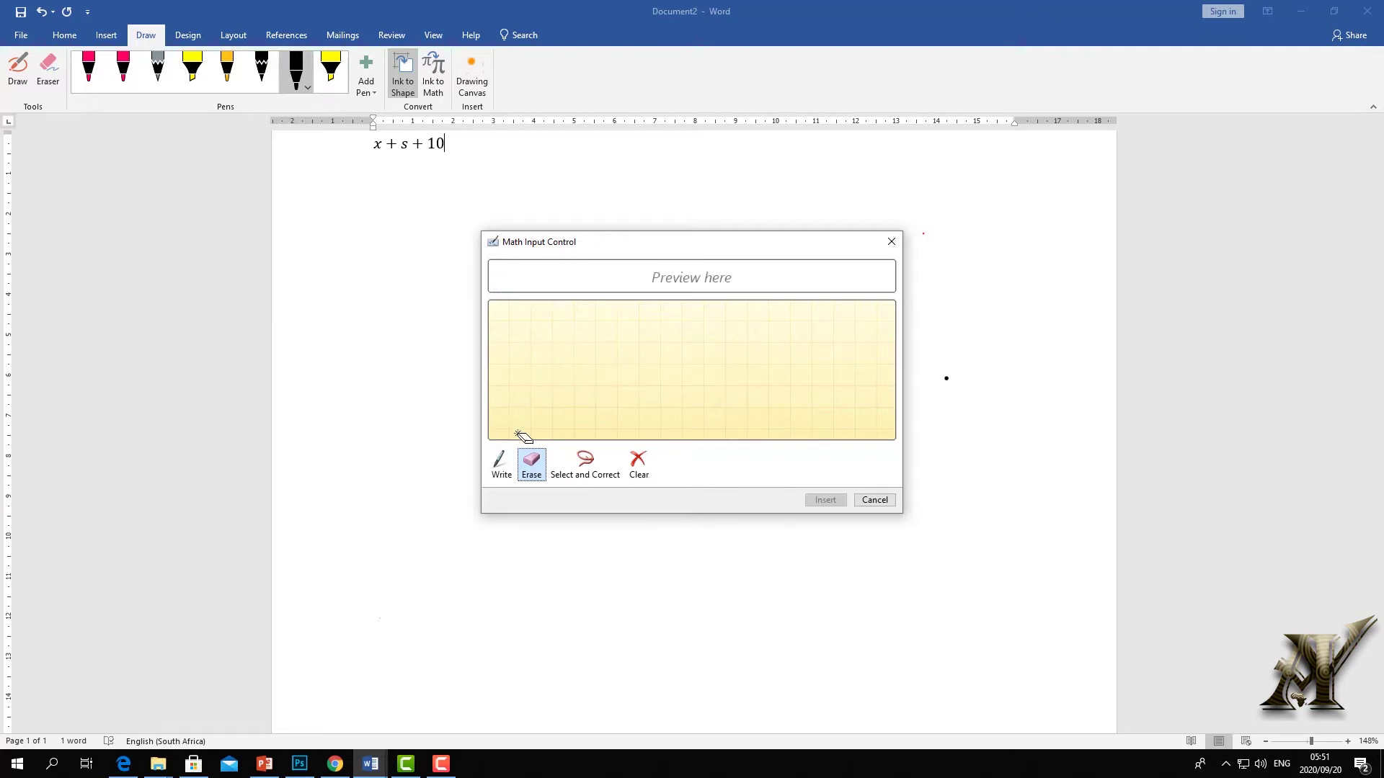
left_click(503, 462)
mouse_move(535, 336)
left_mouse_down()
mouse_move(537, 382)
mouse_move(549, 353)
mouse_move(563, 380)
mouse_move(642, 366)
left_mouse_up()
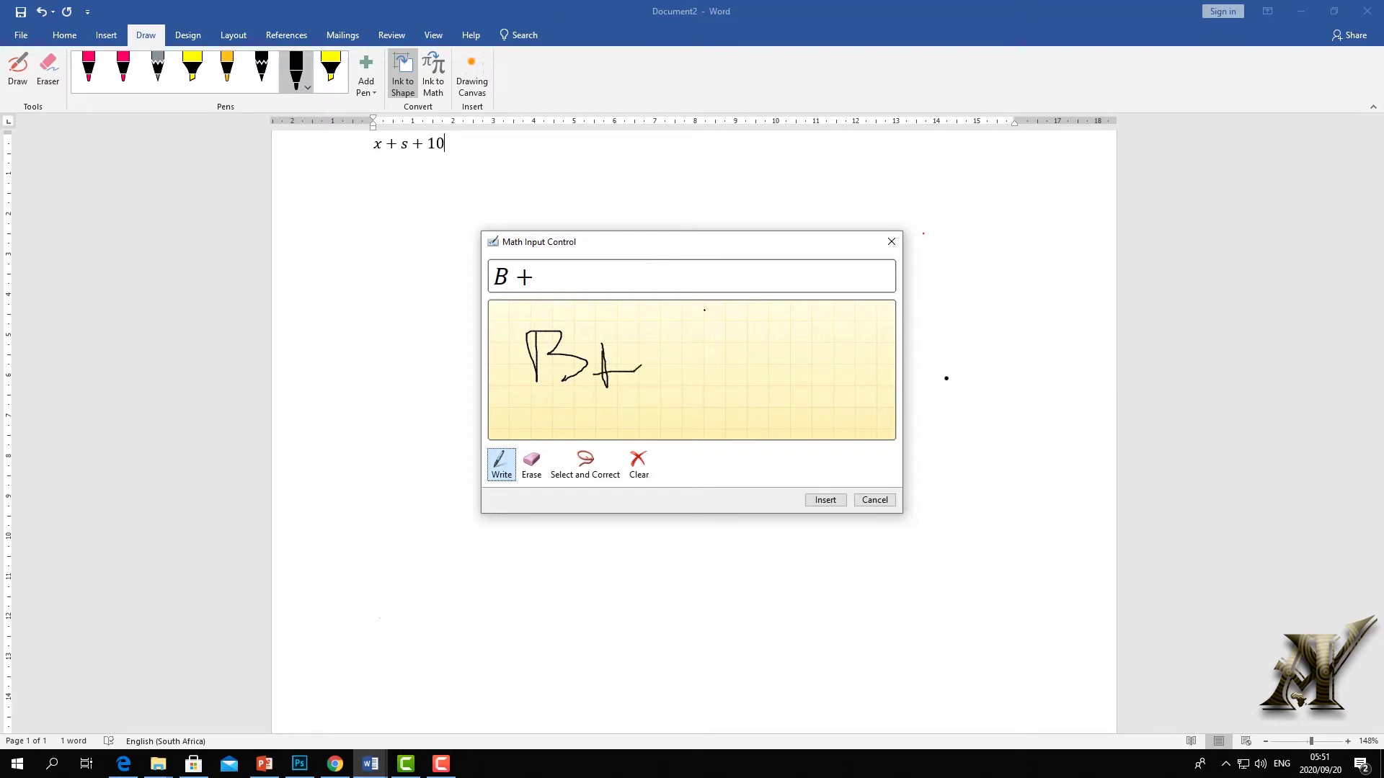
left_click_drag(704, 310, 704, 398)
mouse_move(737, 354)
left_mouse_down()
mouse_move(827, 357)
mouse_move(802, 395)
mouse_move(893, 366)
left_mouse_up()
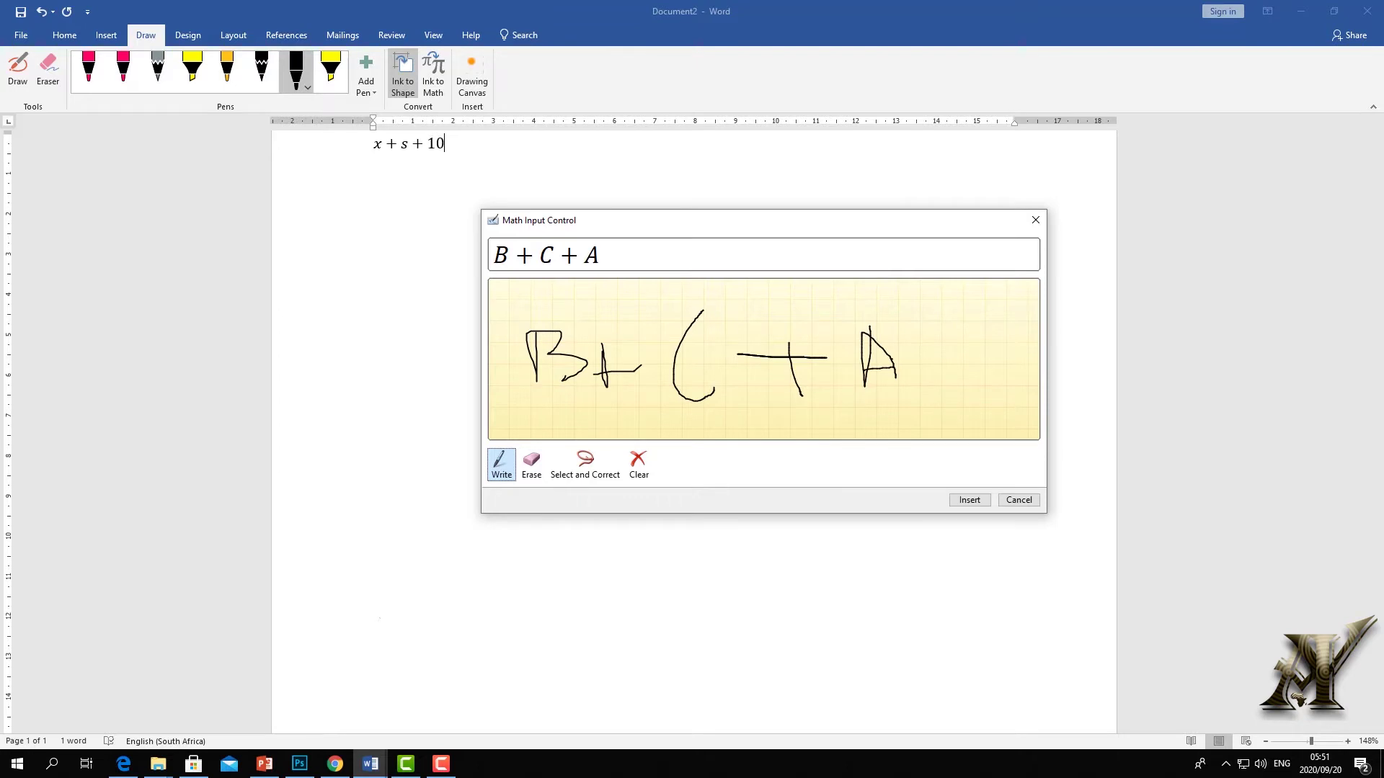
left_click(636, 478)
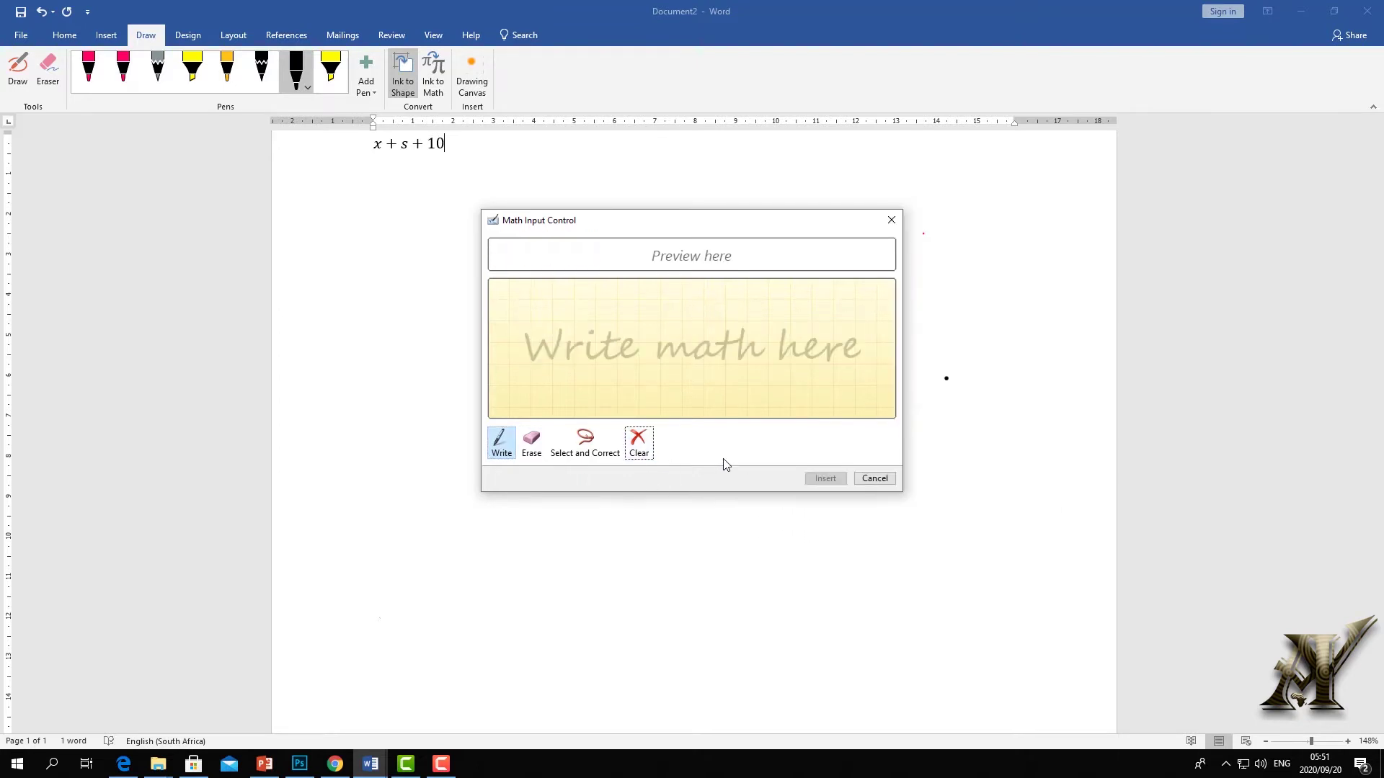
Write new symbols, check alternative readings, clear the pad and close Math Input Control
left_click(585, 441)
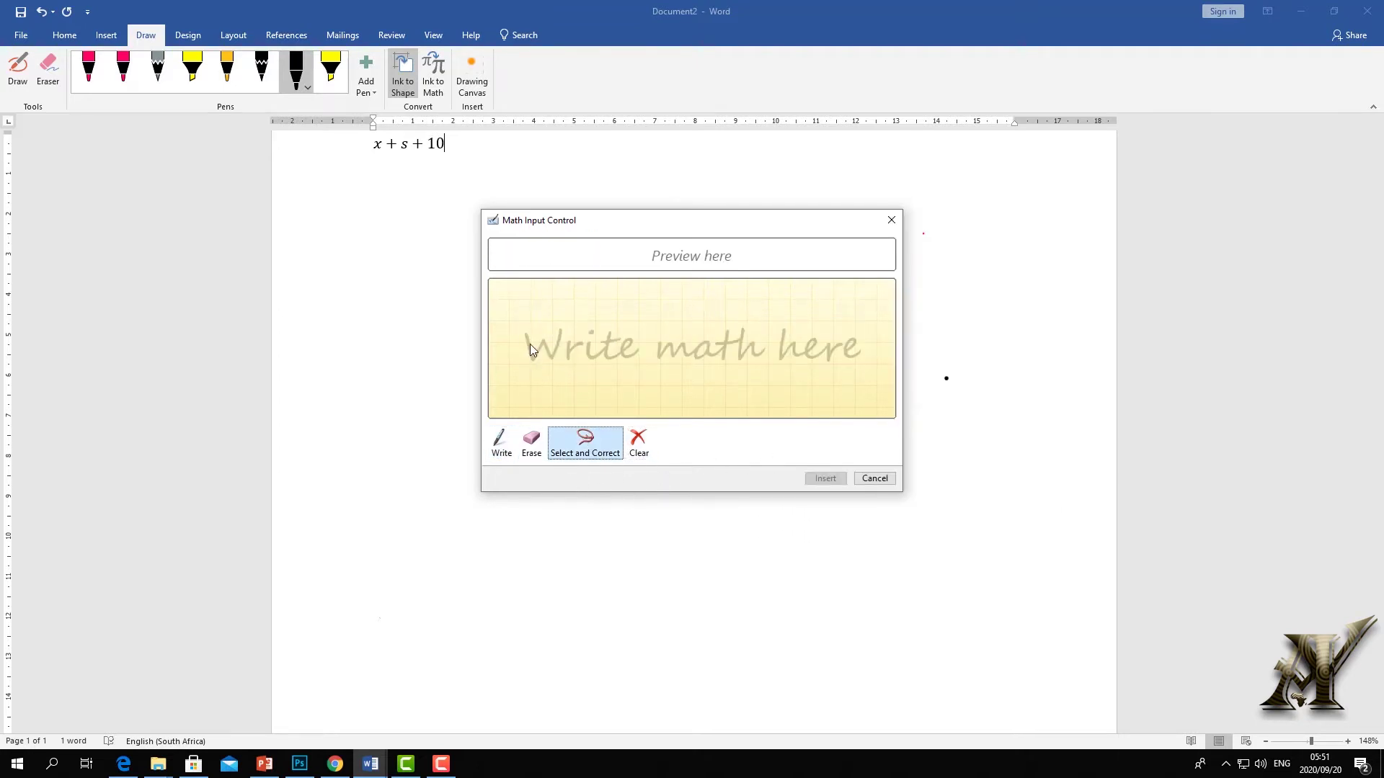
left_click(501, 441)
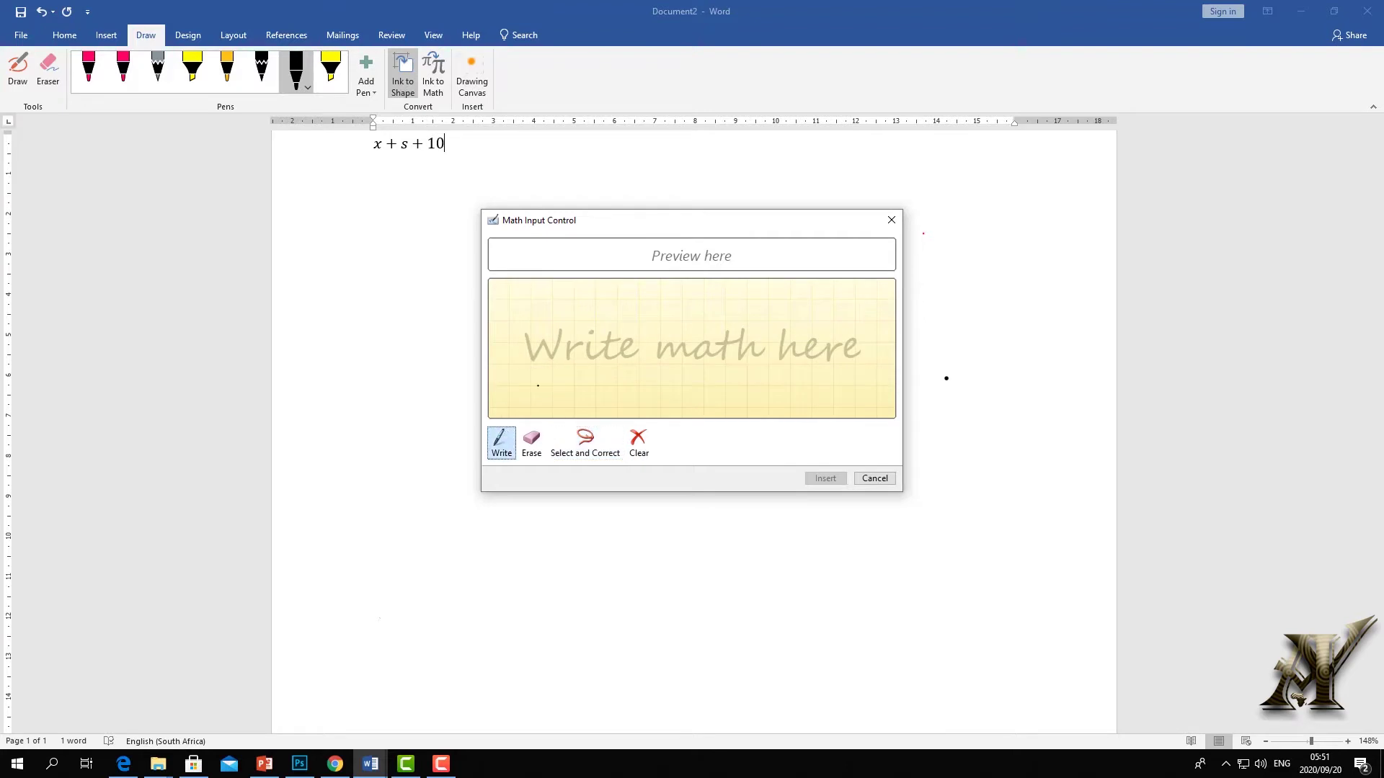
mouse_move(527, 310)
left_mouse_down()
mouse_move(523, 395)
mouse_move(587, 348)
mouse_move(674, 351)
mouse_move(738, 421)
left_mouse_up()
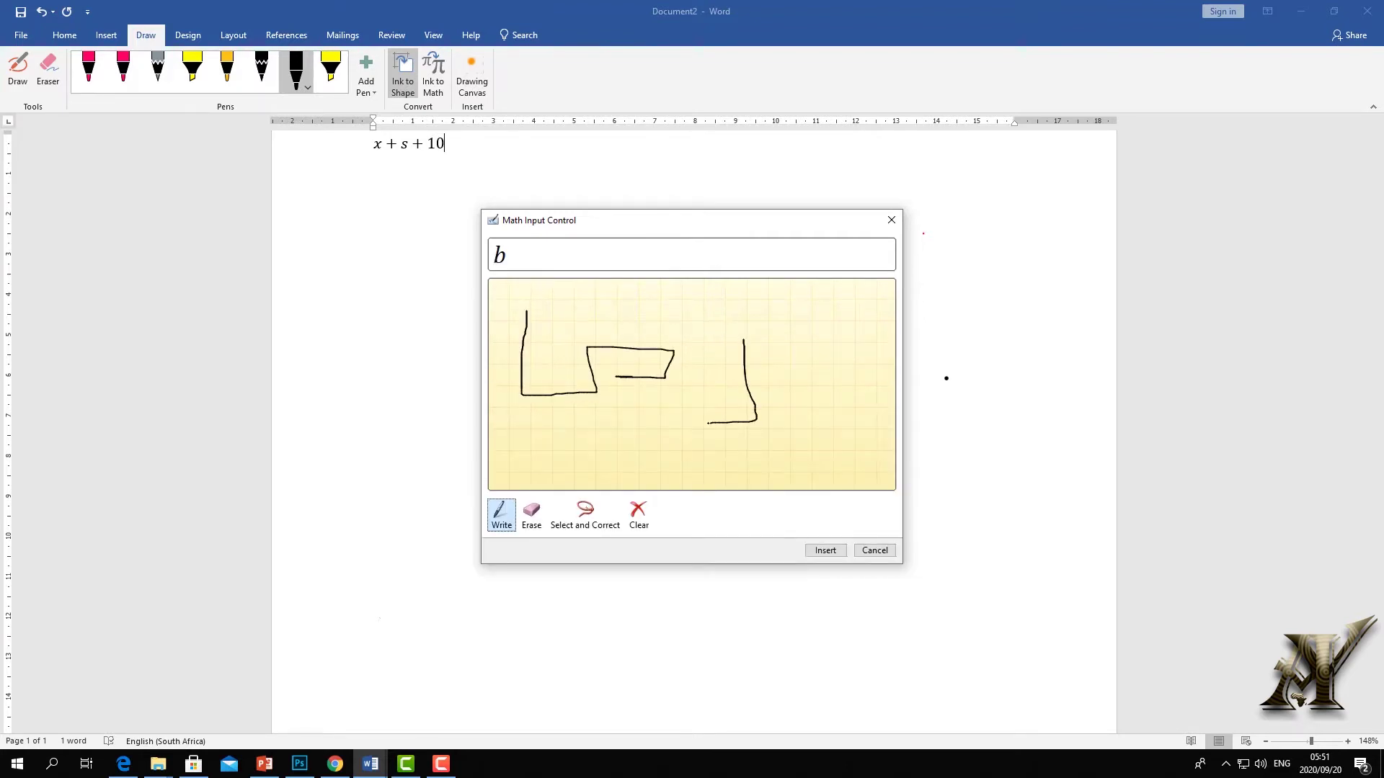
left_click_drag(779, 377, 848, 377)
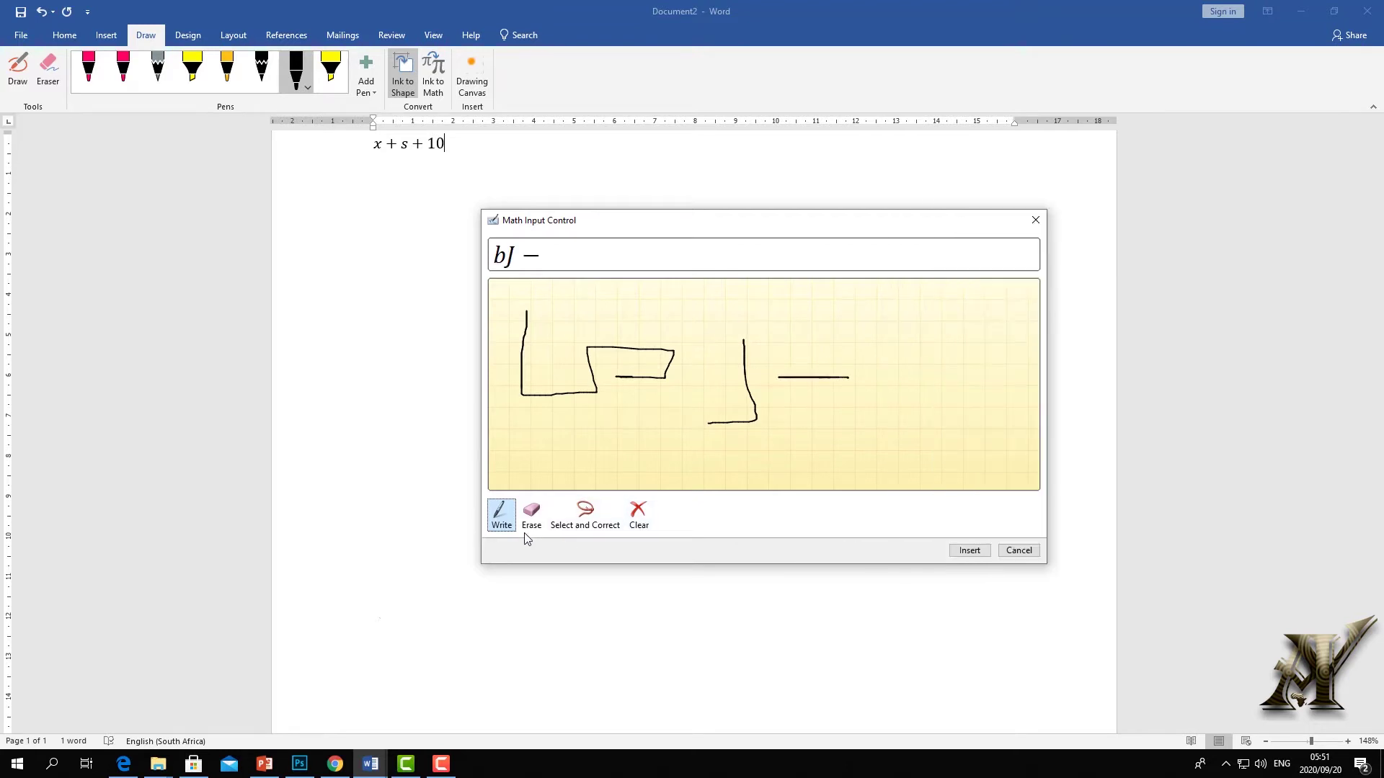
left_click(569, 531)
mouse_move(925, 418)
left_mouse_down()
mouse_move(426, 349)
mouse_move(587, 318)
left_mouse_up()
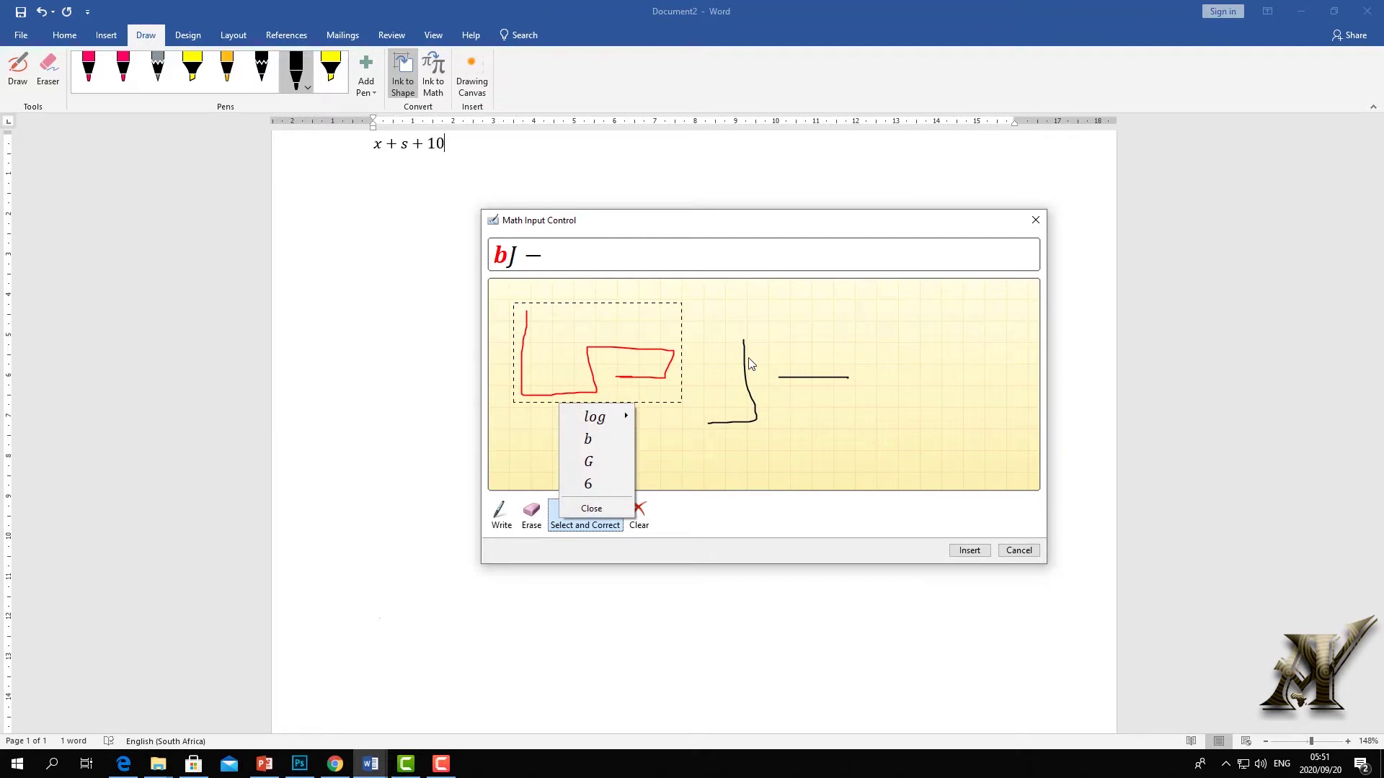
left_click(676, 431)
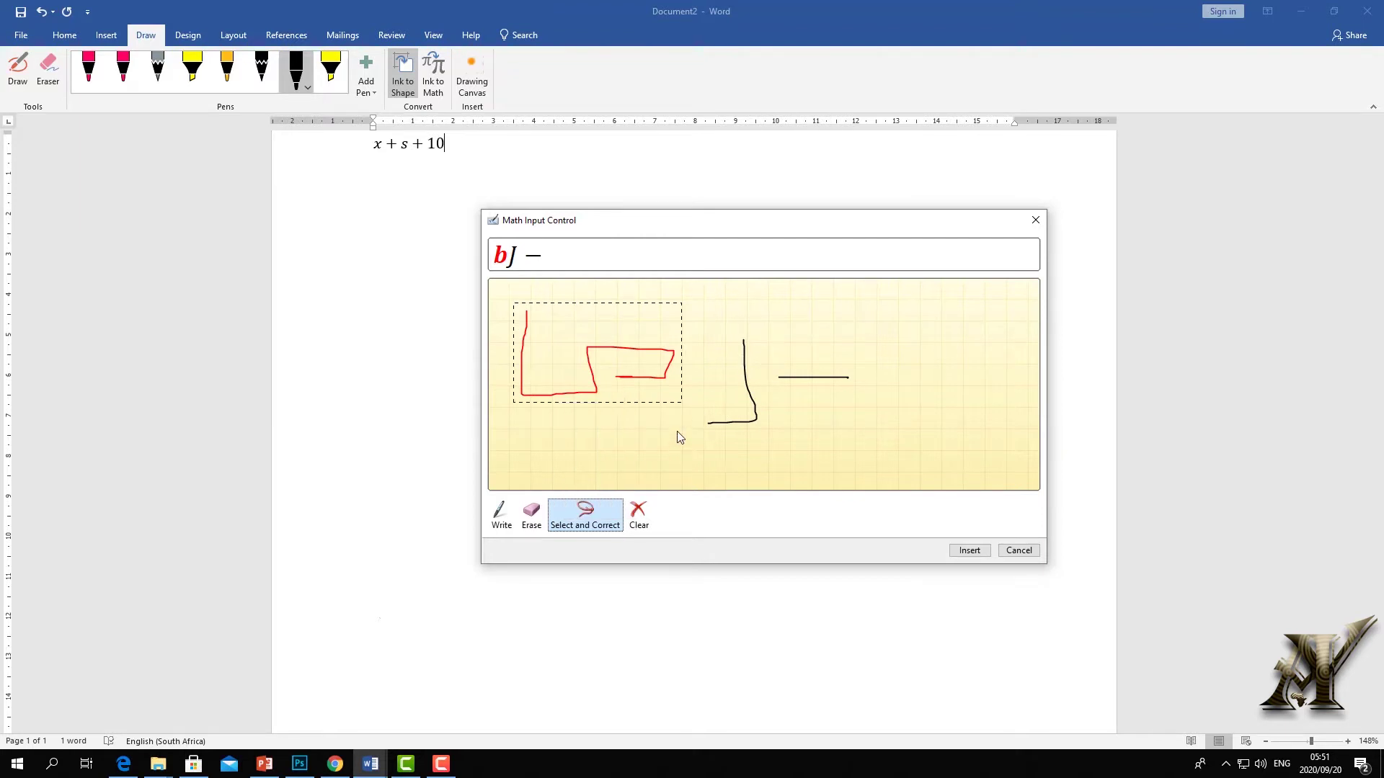
left_click(640, 513)
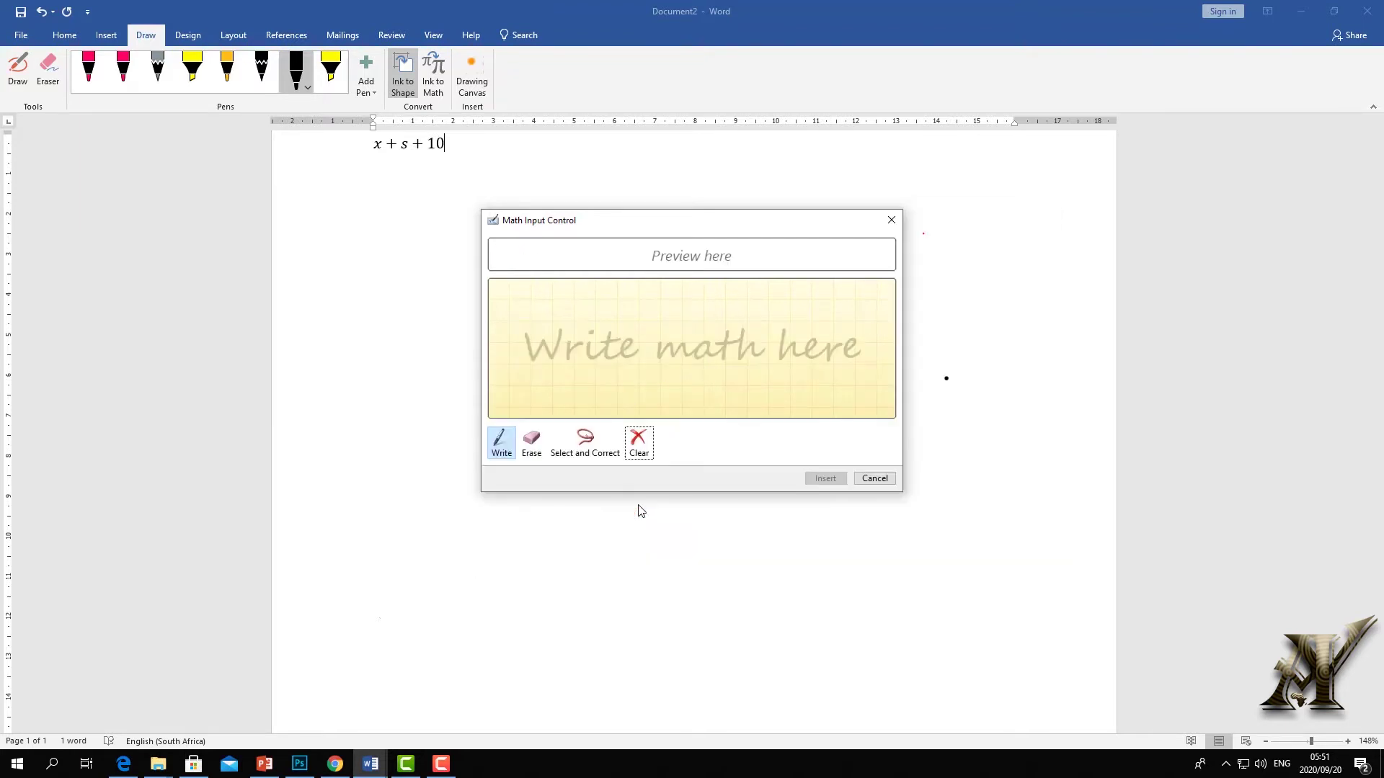
left_click(892, 220)
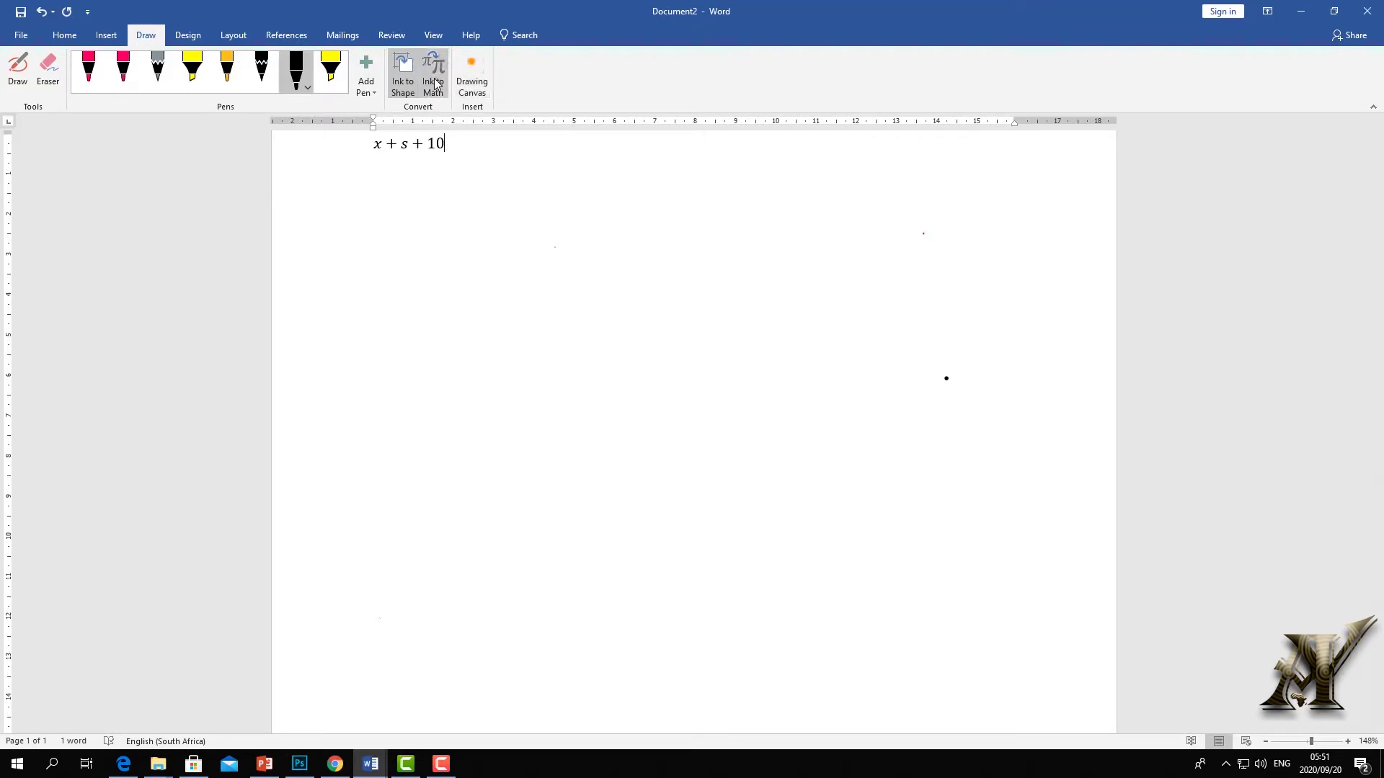
Insert a drawing canvas beneath the equation and begin a yellow highlighter stroke on it
left_click(479, 88)
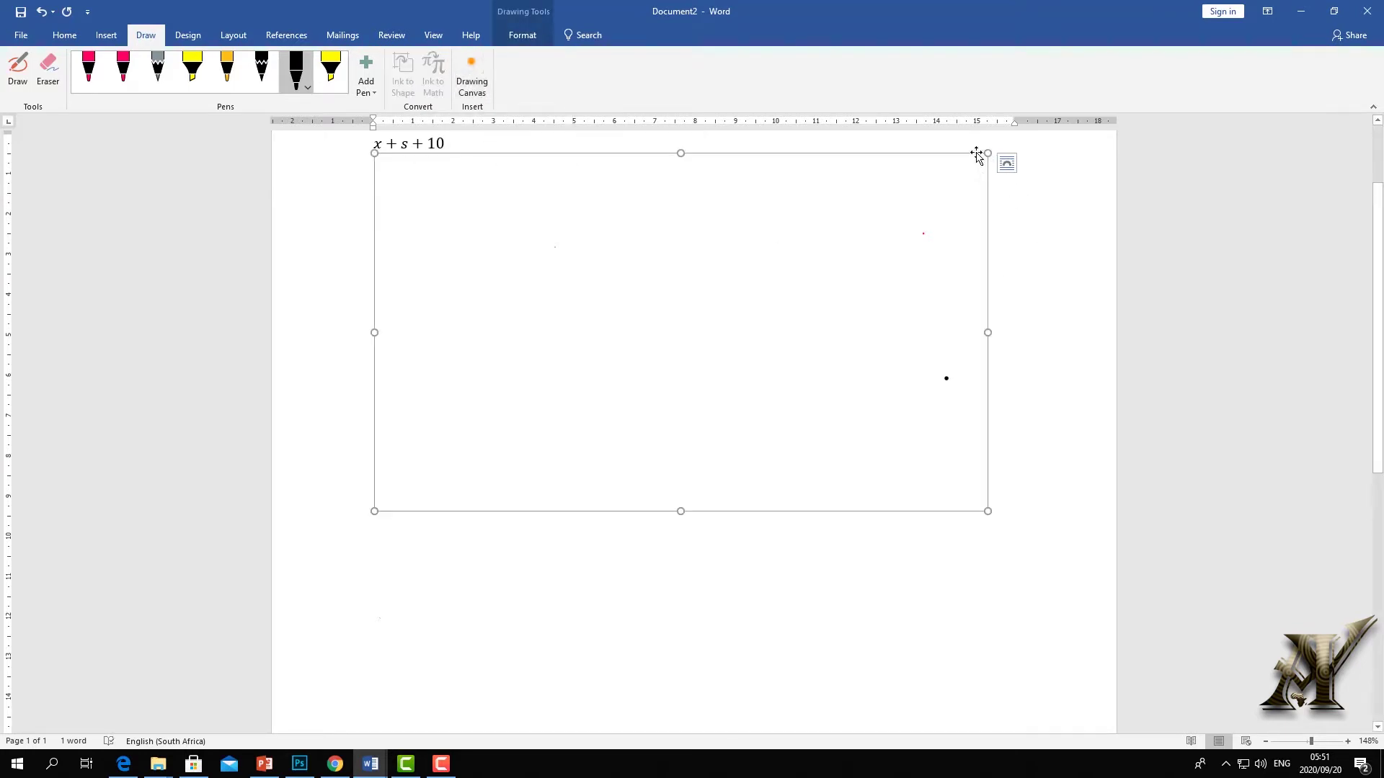
key("ctrl+z")
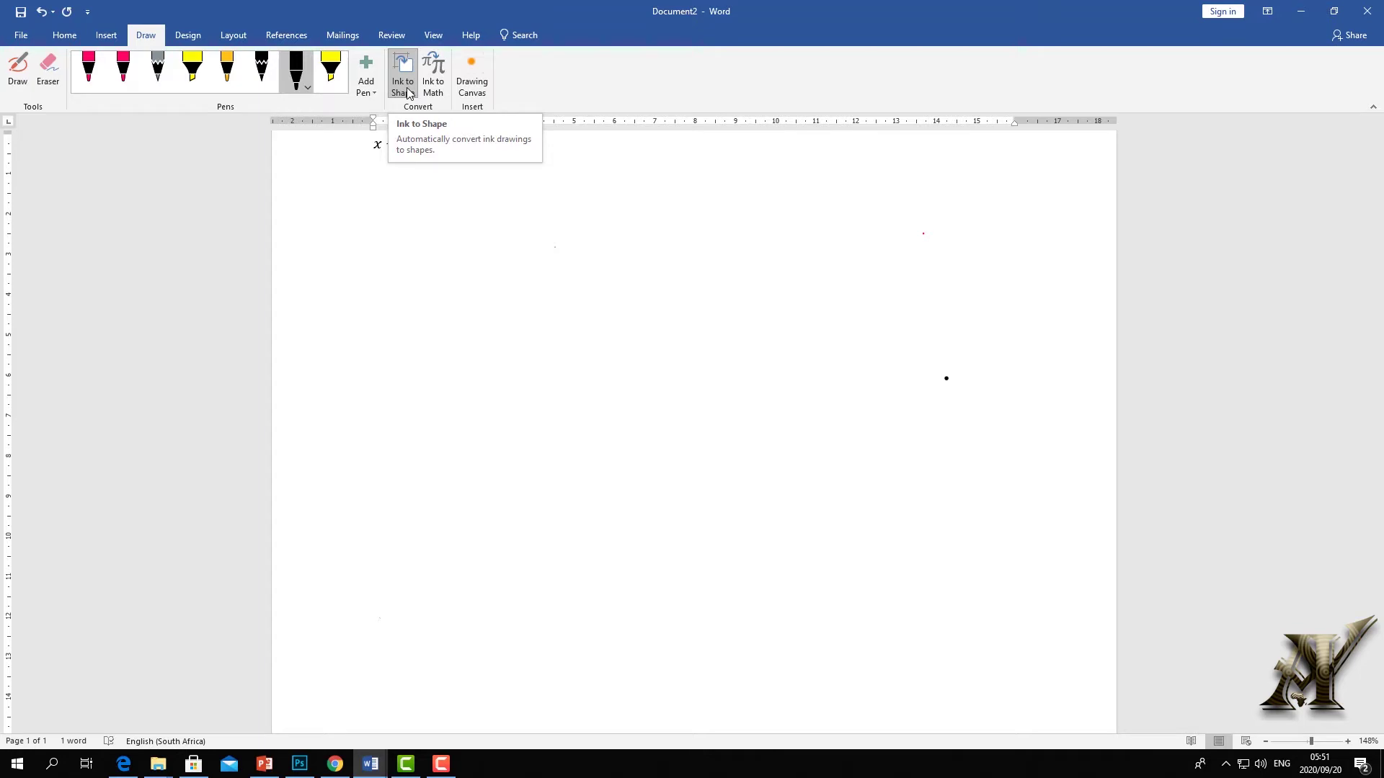
left_click(473, 85)
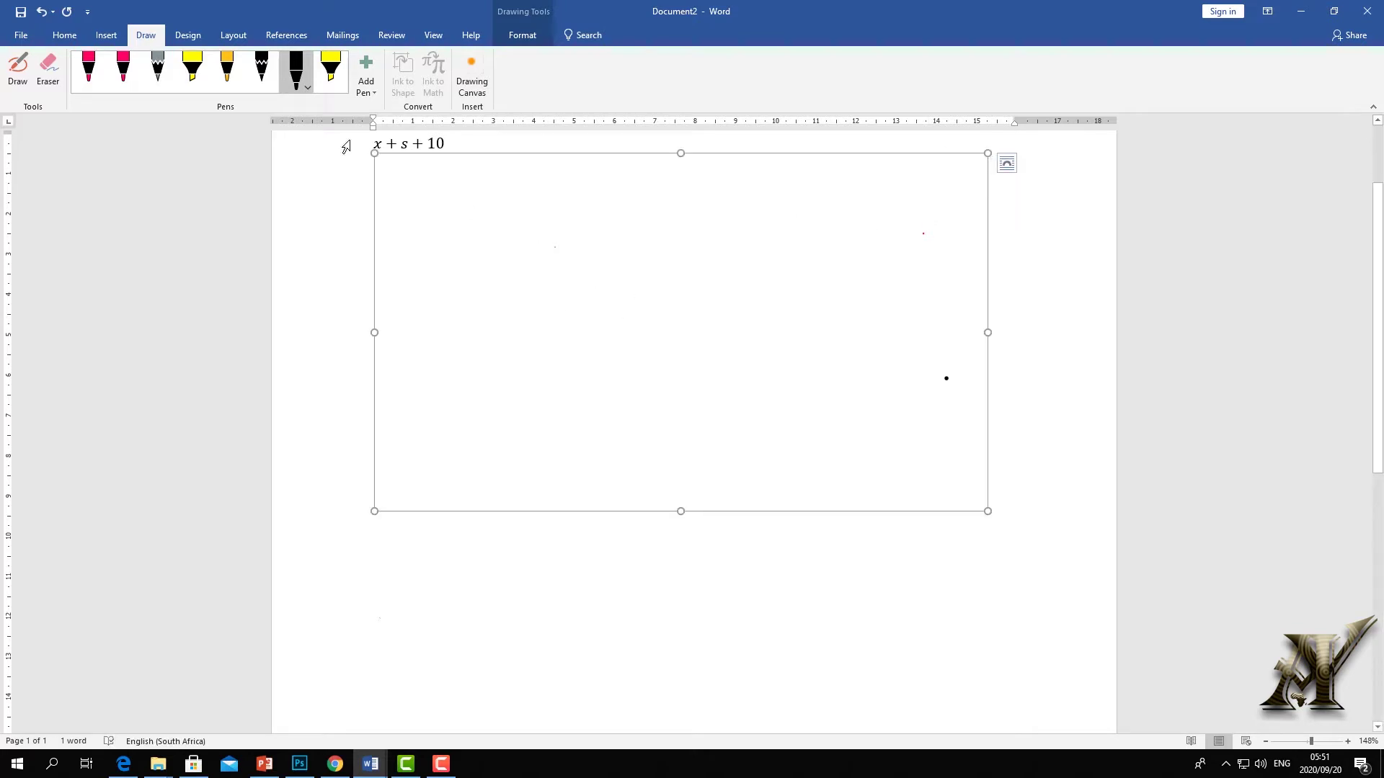
left_click(330, 69)
left_click_drag(420, 191, 417, 280)
Finish the yellow highlighter shape and add grey pencil outlines and curves on the canvas
left_click_drag(417, 189, 459, 232)
mouse_move(505, 297)
left_mouse_down()
mouse_move(420, 281)
mouse_move(411, 353)
mouse_move(507, 337)
mouse_move(504, 312)
left_mouse_up()
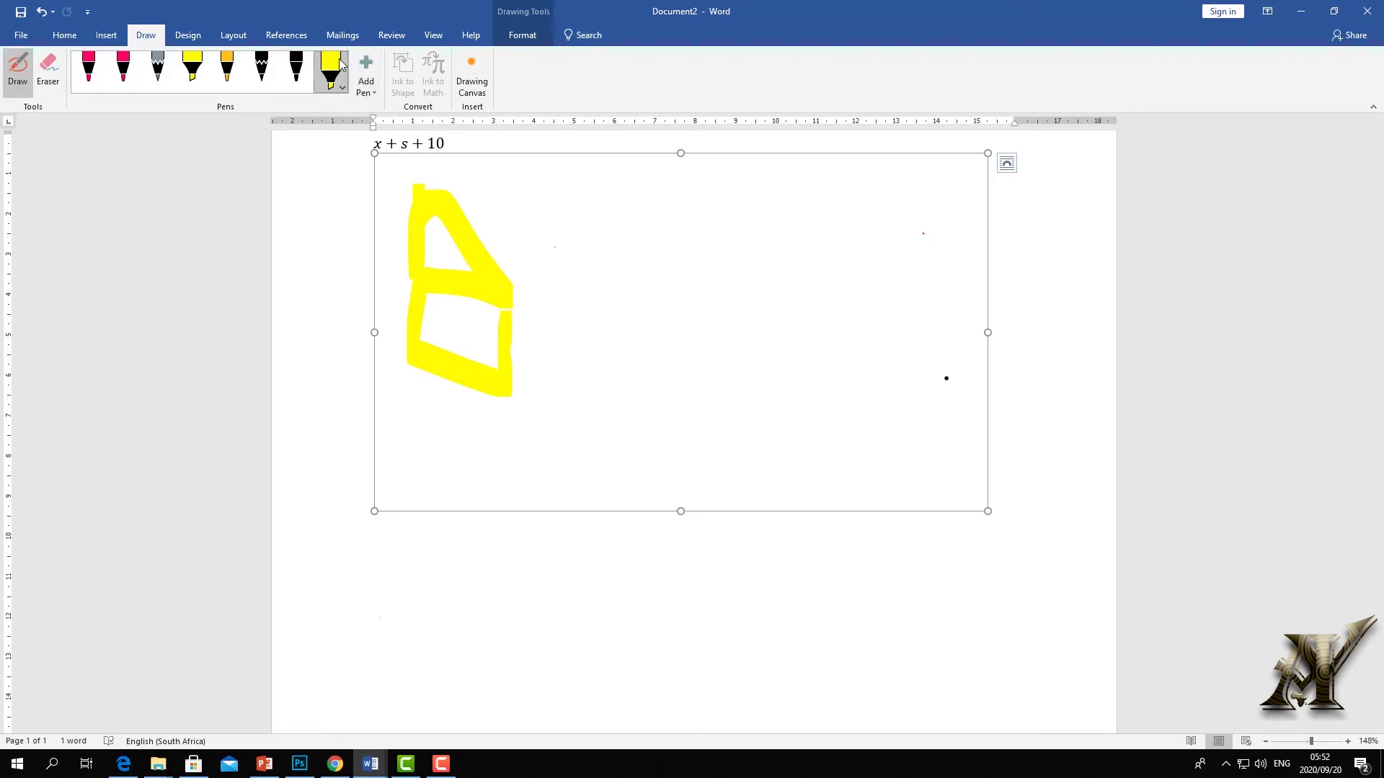
left_click(261, 68)
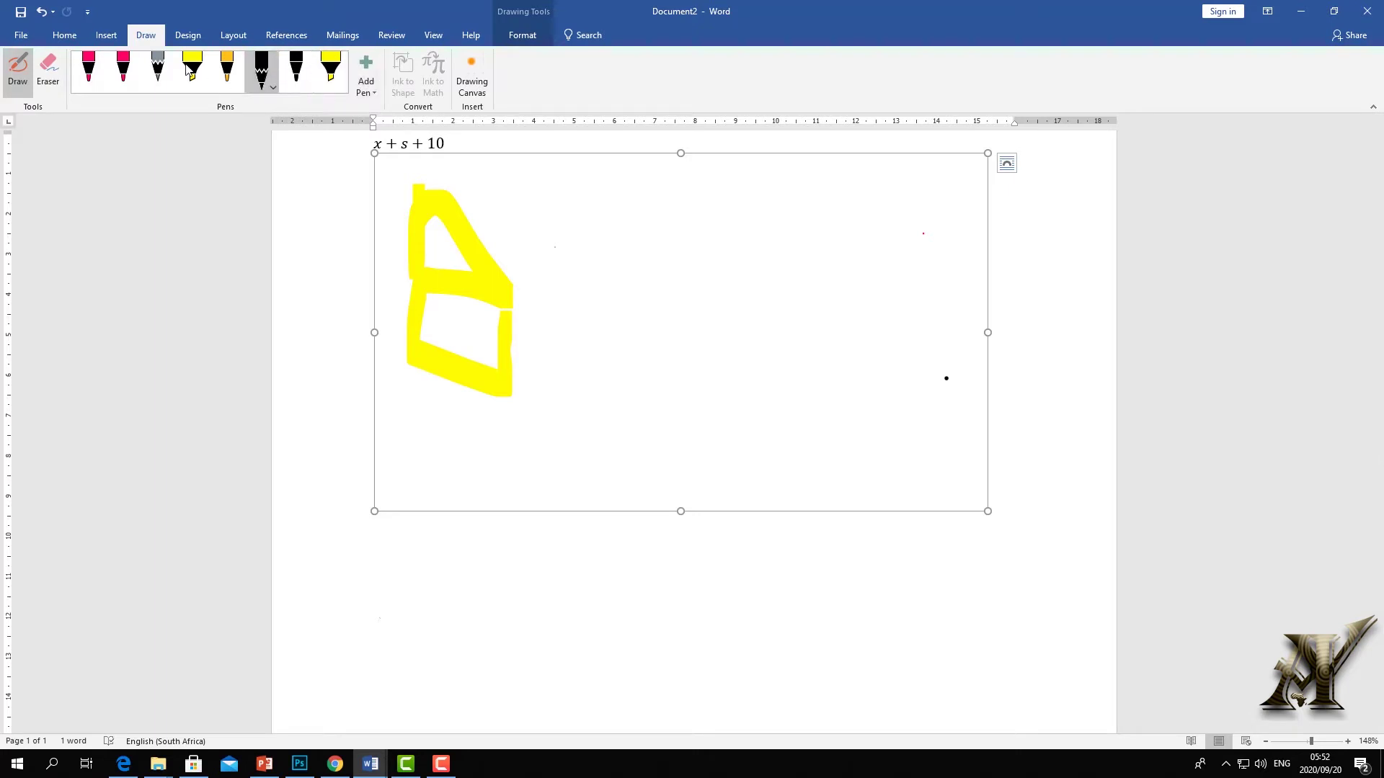
mouse_move(617, 254)
left_mouse_down()
mouse_move(633, 346)
mouse_move(654, 271)
left_mouse_up()
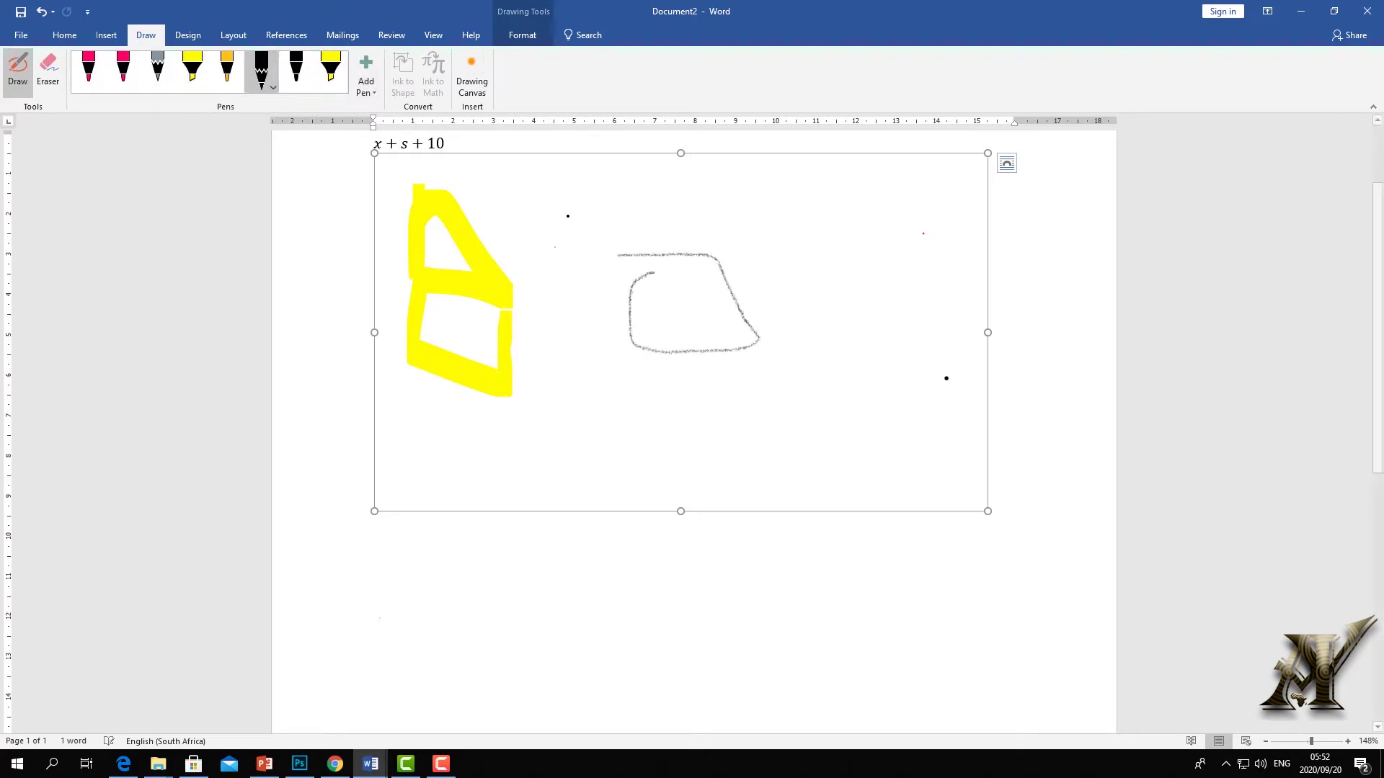
left_click(164, 71)
mouse_move(796, 274)
left_mouse_down()
mouse_move(803, 414)
mouse_move(825, 391)
left_mouse_up()
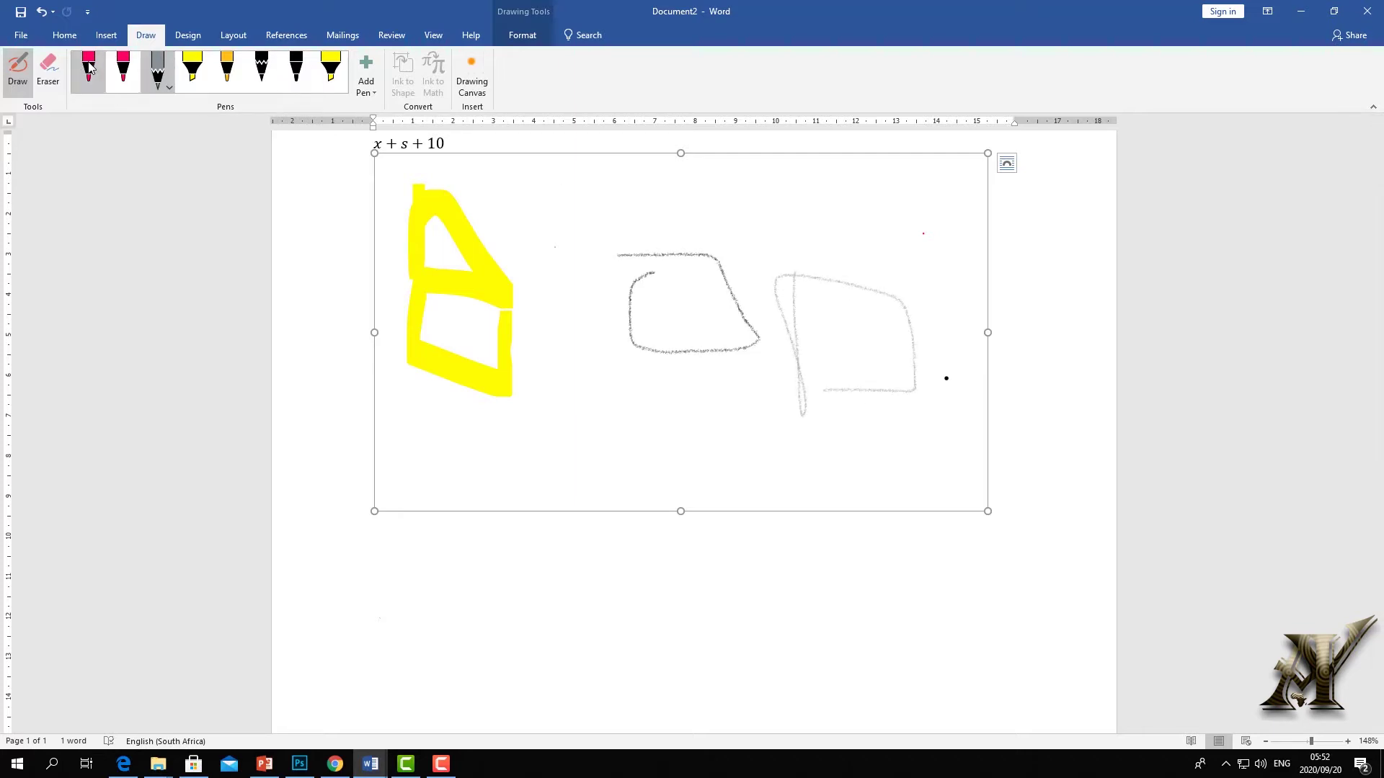
left_click_drag(607, 382, 770, 458)
left_click_drag(625, 464, 637, 438)
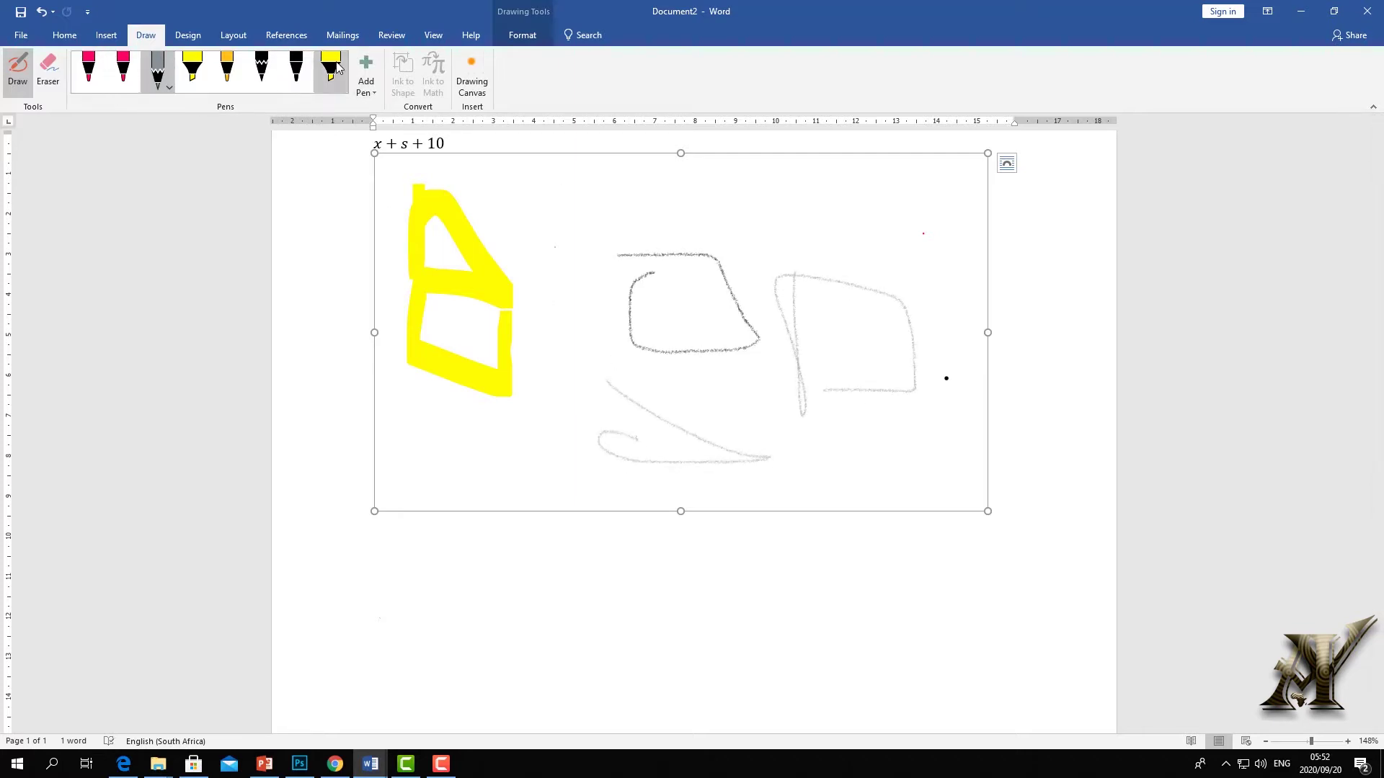
Draw a long black curve around the sketches with the black pen
left_click(296, 71)
mouse_move(528, 232)
left_mouse_down()
mouse_move(543, 407)
mouse_move(510, 456)
mouse_move(693, 512)
mouse_move(894, 441)
mouse_move(819, 245)
left_mouse_up()
key("Escape")
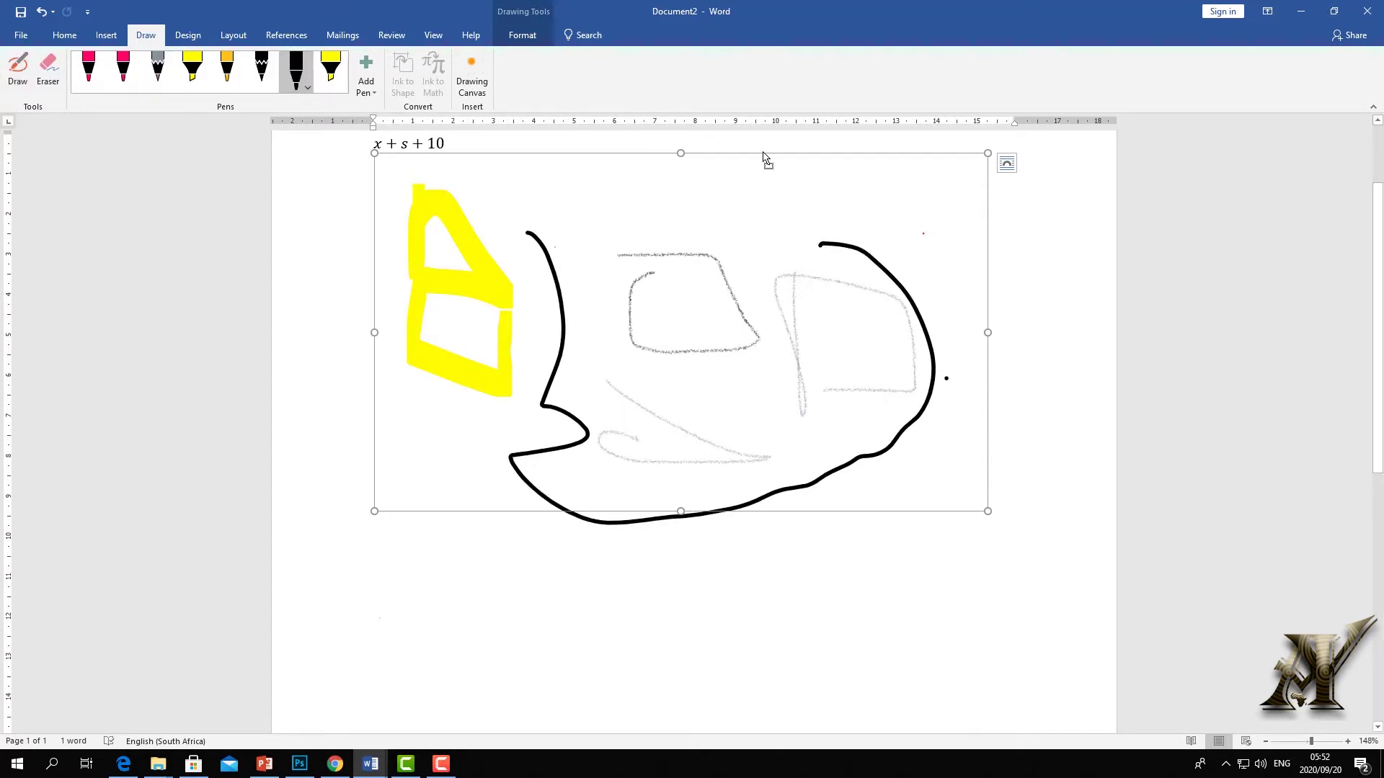
Set the drawing canvas's layout to In Front of Text and drag it into a new position
left_click(916, 165)
left_click(1007, 164)
left_click(1116, 306)
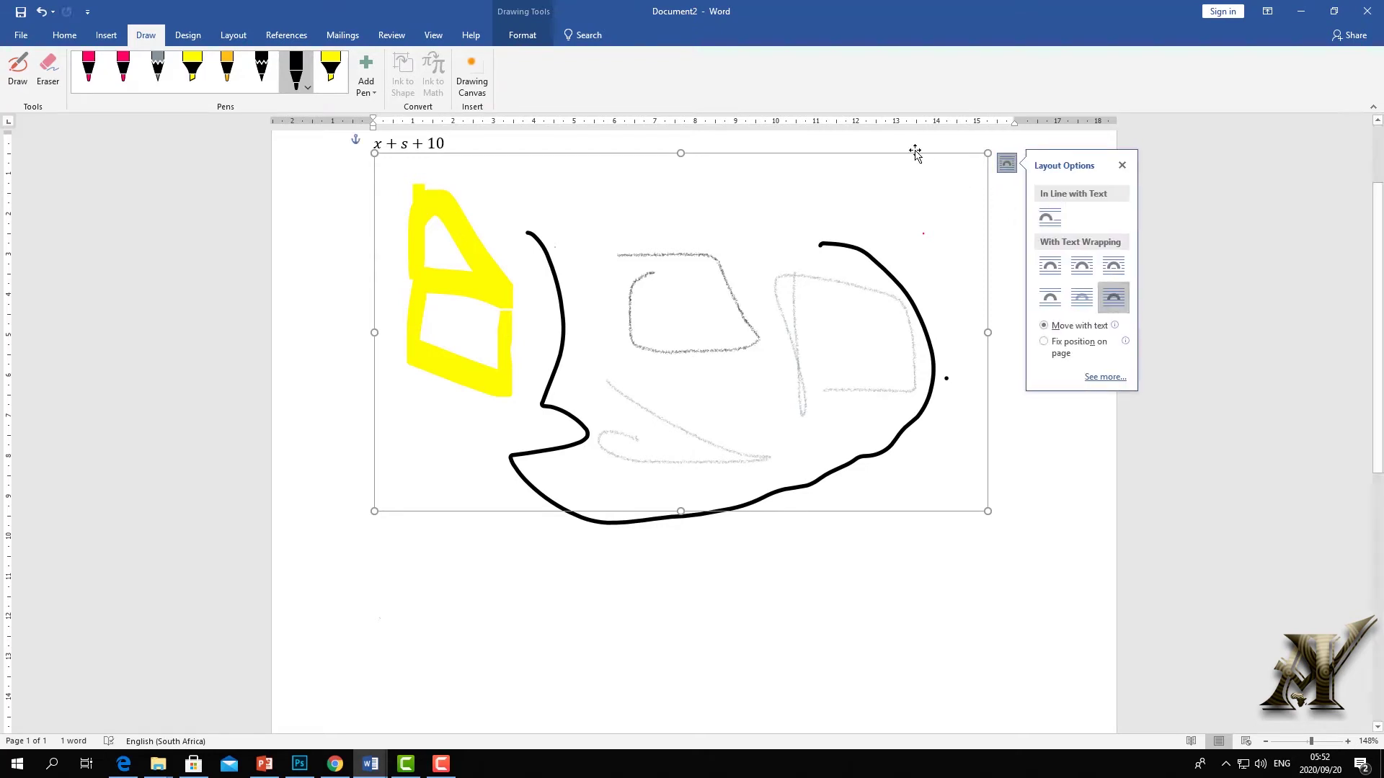
mouse_move(914, 170)
left_mouse_down()
mouse_move(986, 278)
mouse_move(757, 160)
mouse_move(835, 406)
mouse_move(903, 305)
left_mouse_up()
mouse_move(521, 247)
left_mouse_down()
mouse_move(507, 216)
mouse_move(538, 220)
left_mouse_up()
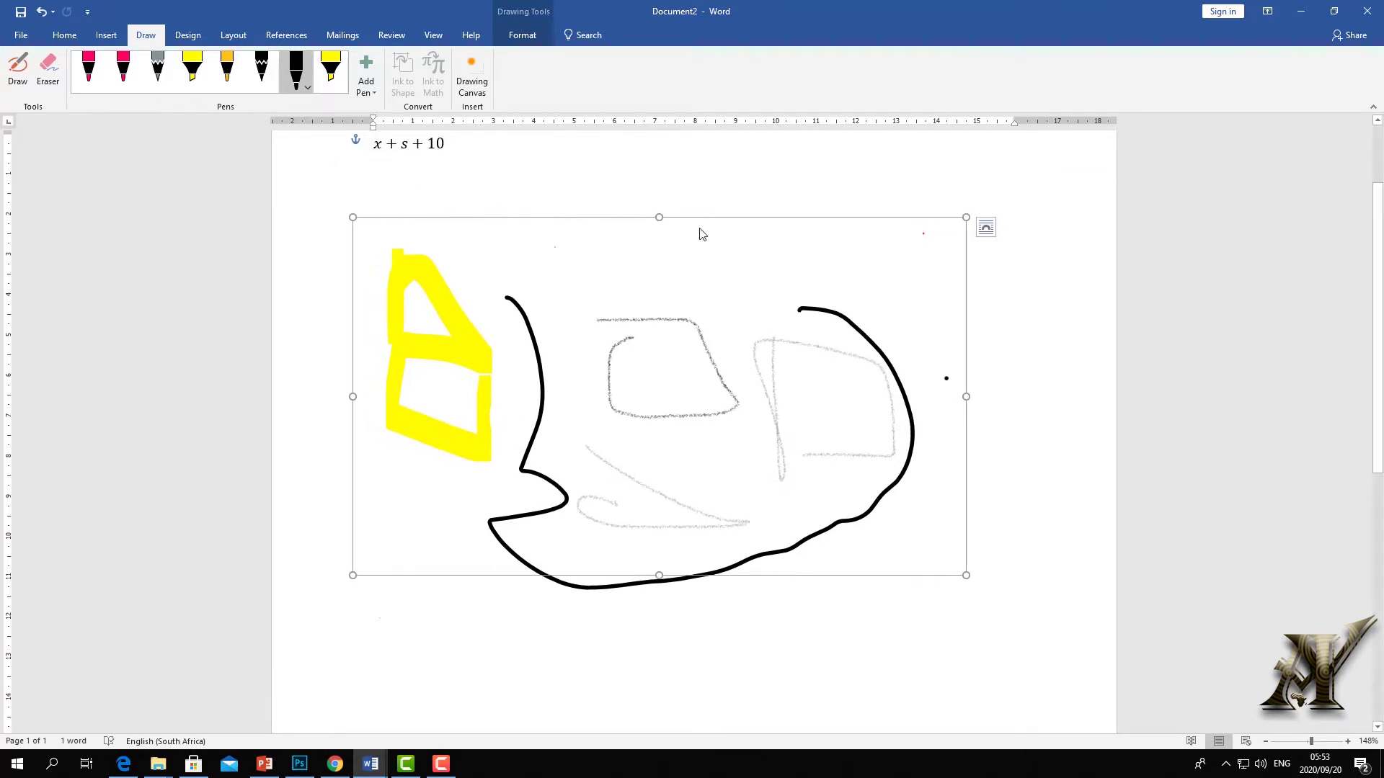
left_click(1014, 276)
left_click(630, 383)
mouse_move(505, 230)
left_mouse_down()
mouse_move(552, 220)
mouse_move(746, 292)
mouse_move(343, 179)
mouse_move(588, 271)
left_mouse_up()
Trim the canvas from its left and top edges, then delete it with all its sketches
right_click(588, 271)
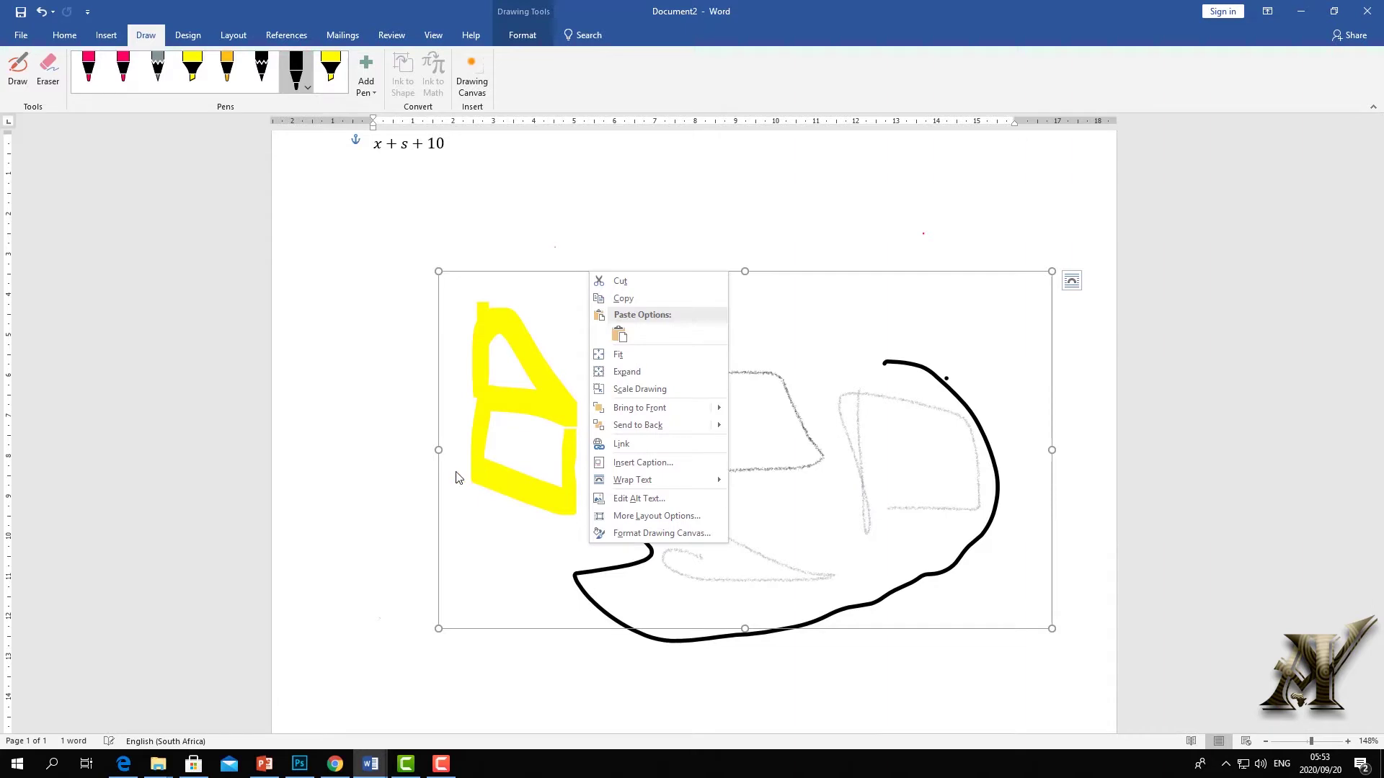
left_click(434, 451)
left_click_drag(438, 449, 527, 450)
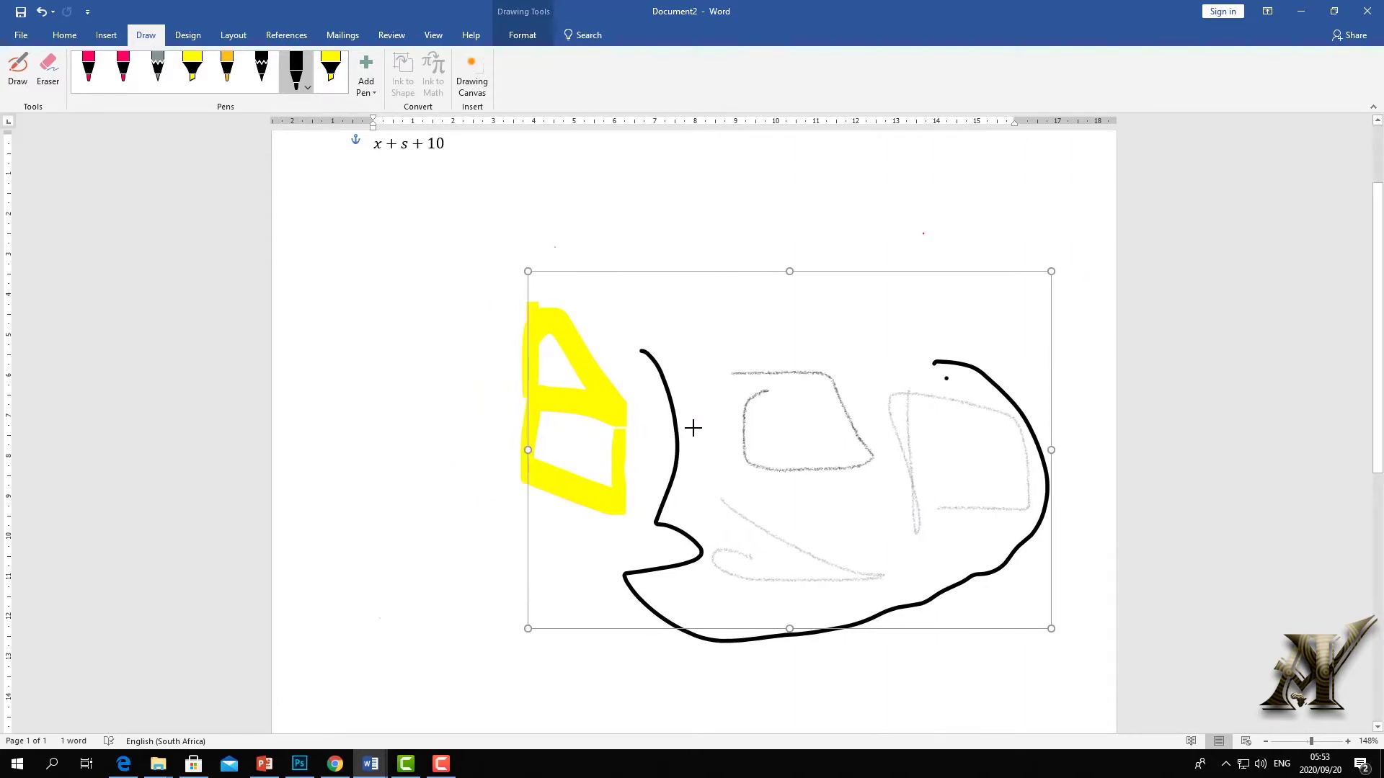
mouse_move(791, 271)
left_mouse_down()
mouse_move(790, 299)
mouse_move(700, 300)
mouse_move(523, 236)
left_mouse_up()
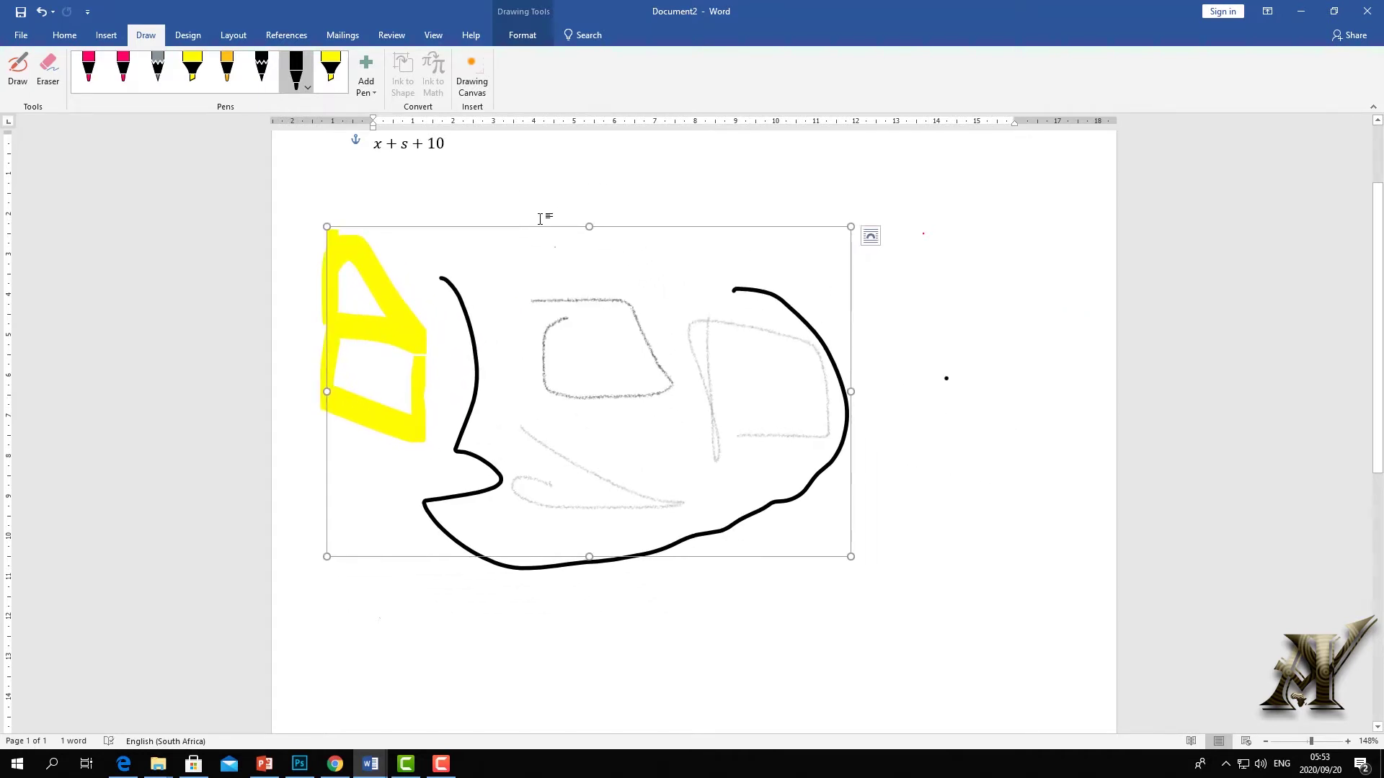
key("Delete")
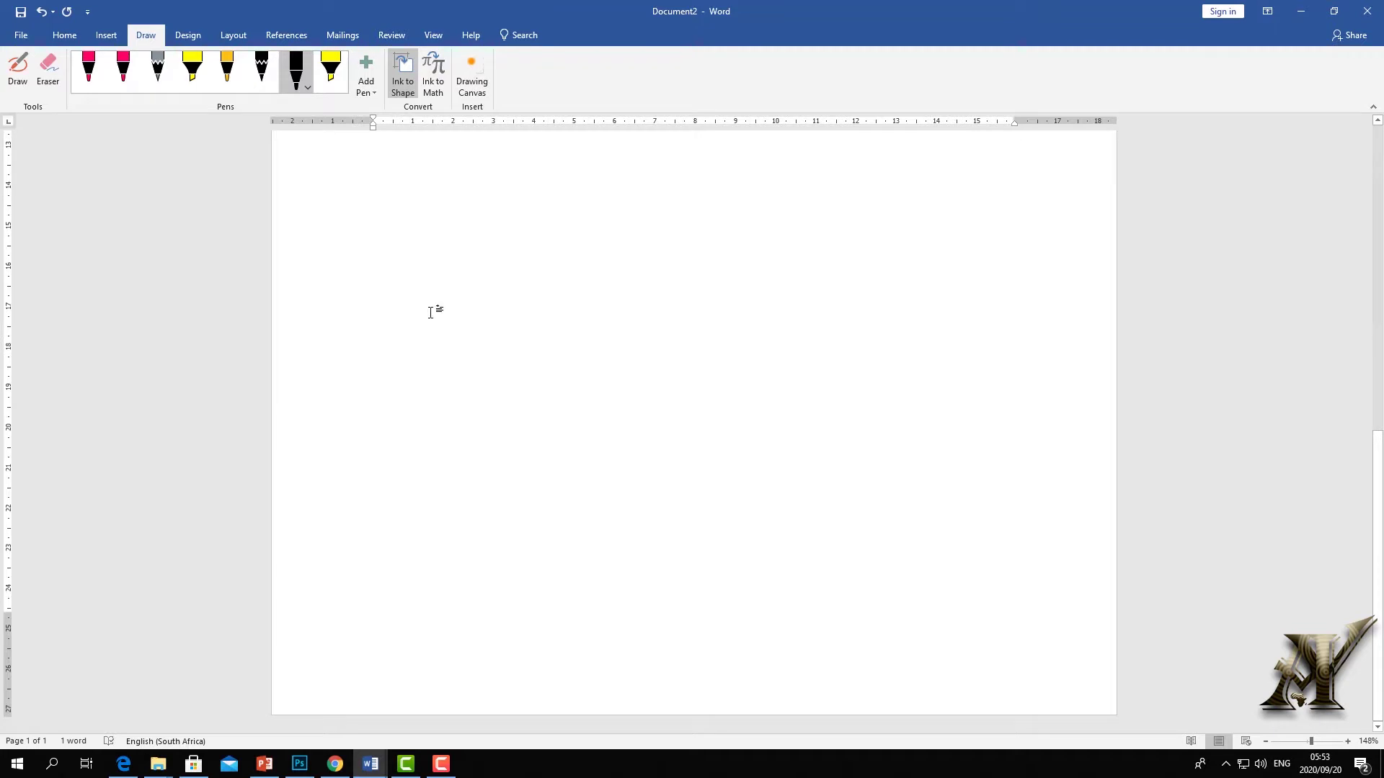
scroll(389, 263, "up", 3)
Switch the black Draw pen to a thicker stroke size
scroll(405, 306, "up", 6)
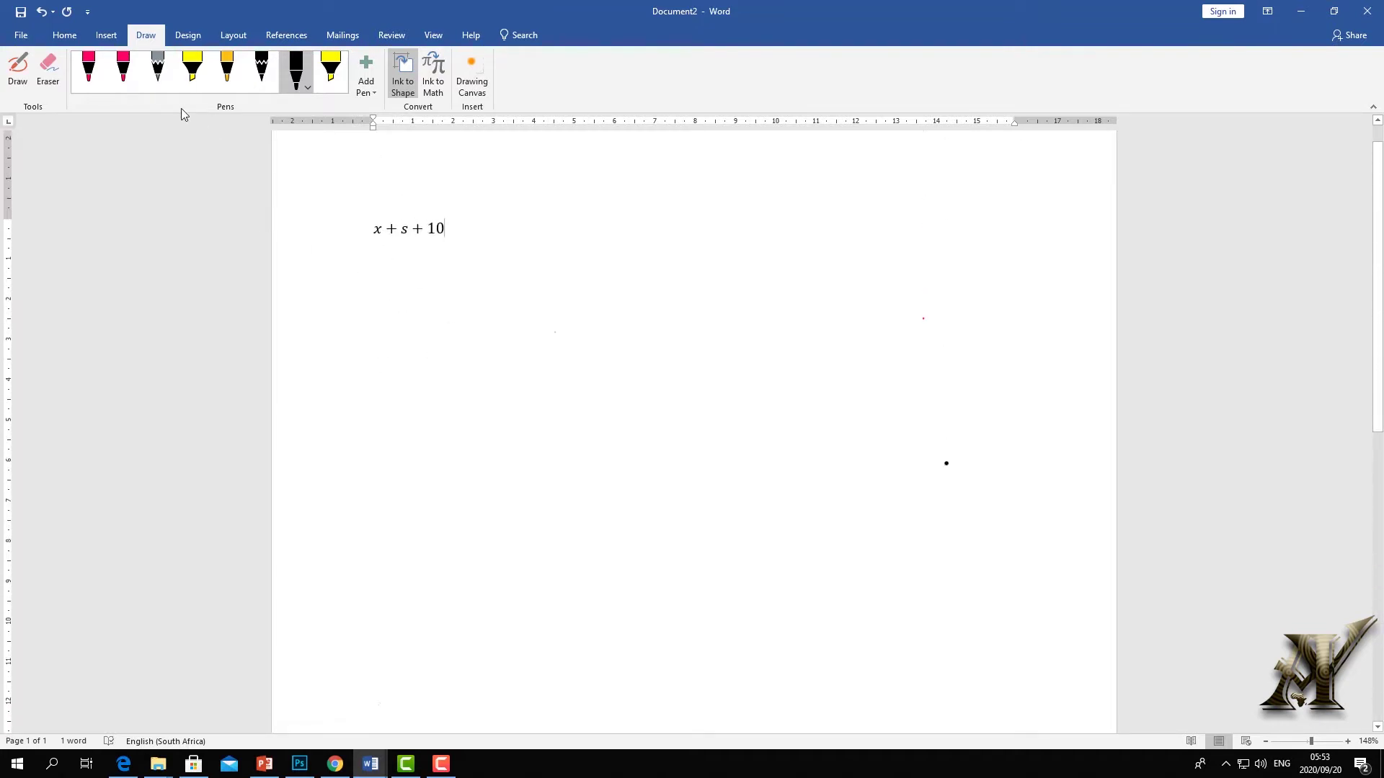
left_click(366, 79)
left_click(357, 88)
left_click(287, 74)
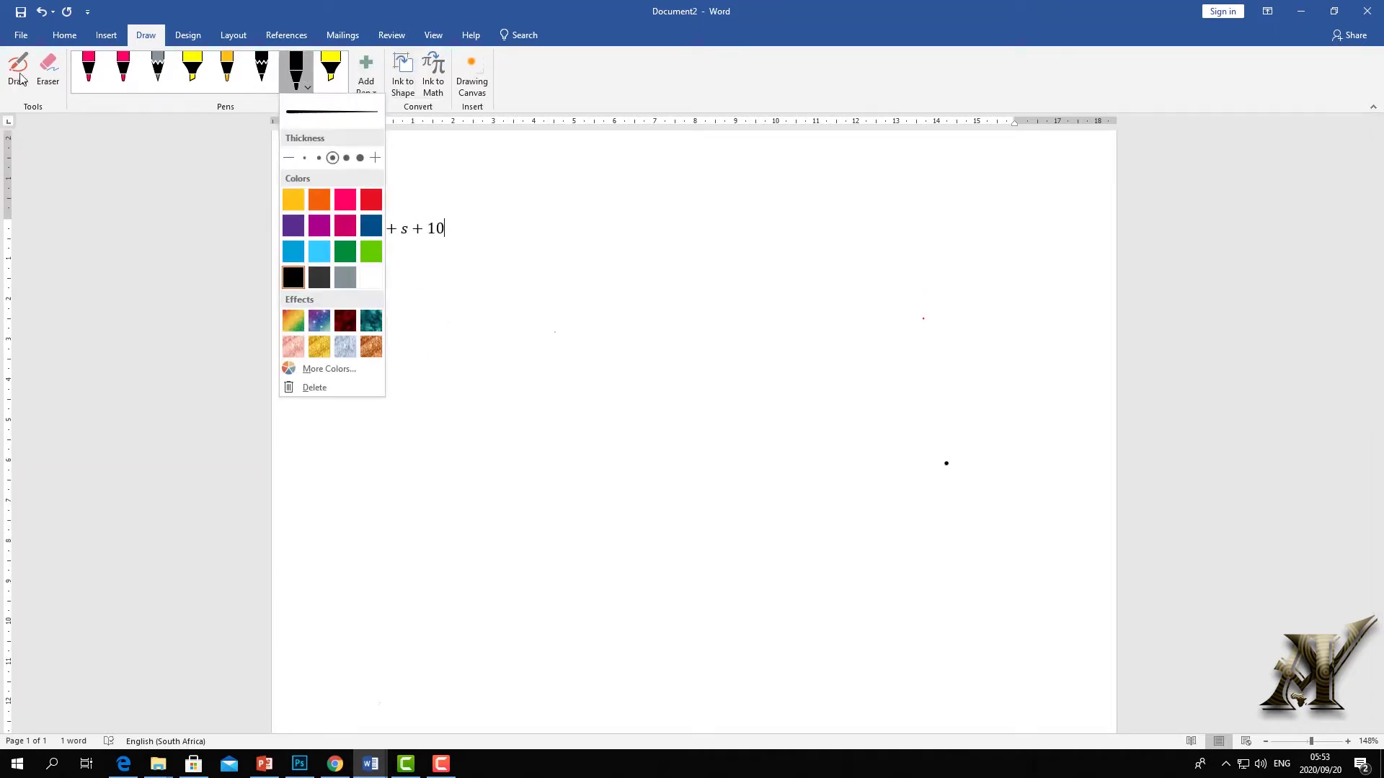
left_click(346, 159)
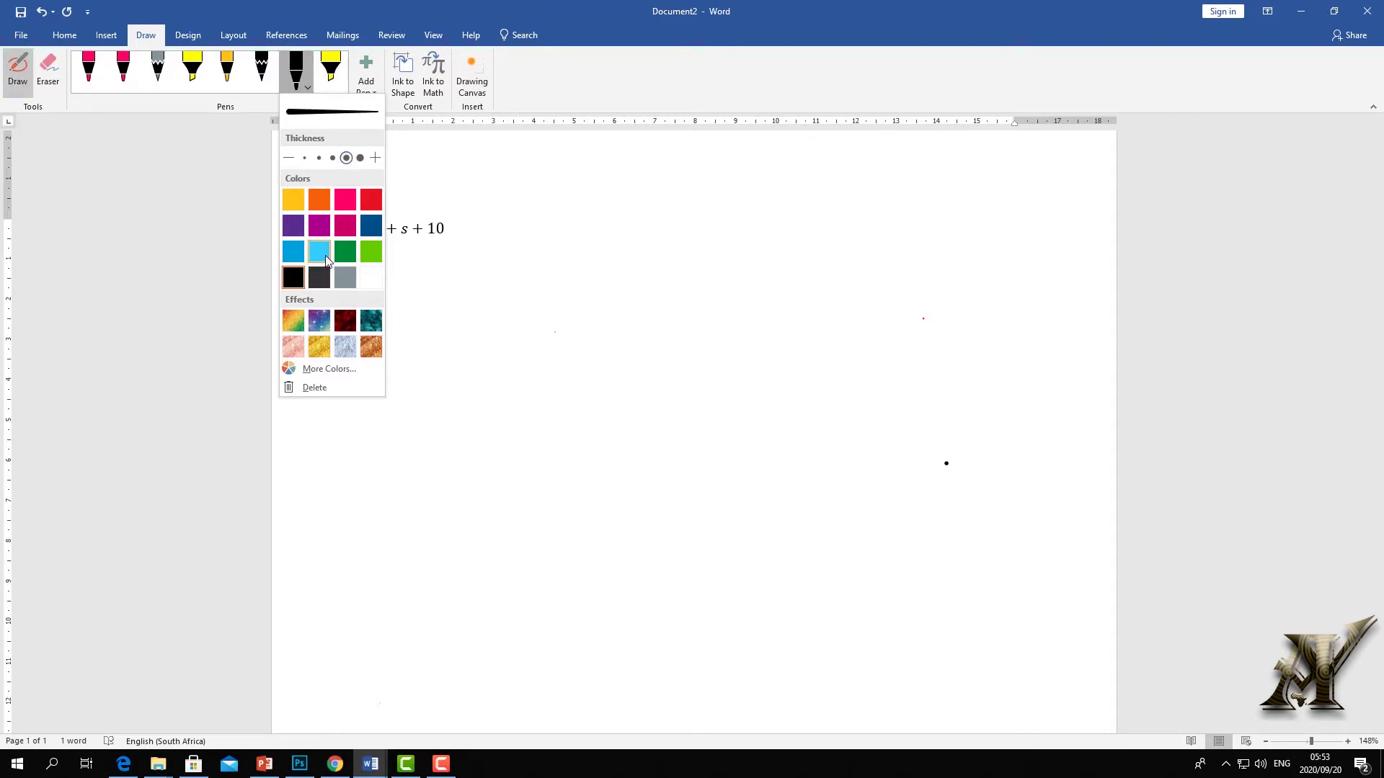
Draw a thick horizontal ink line across the lower page and bring up the Insert Shapes gallery
left_click_drag(461, 546, 886, 556)
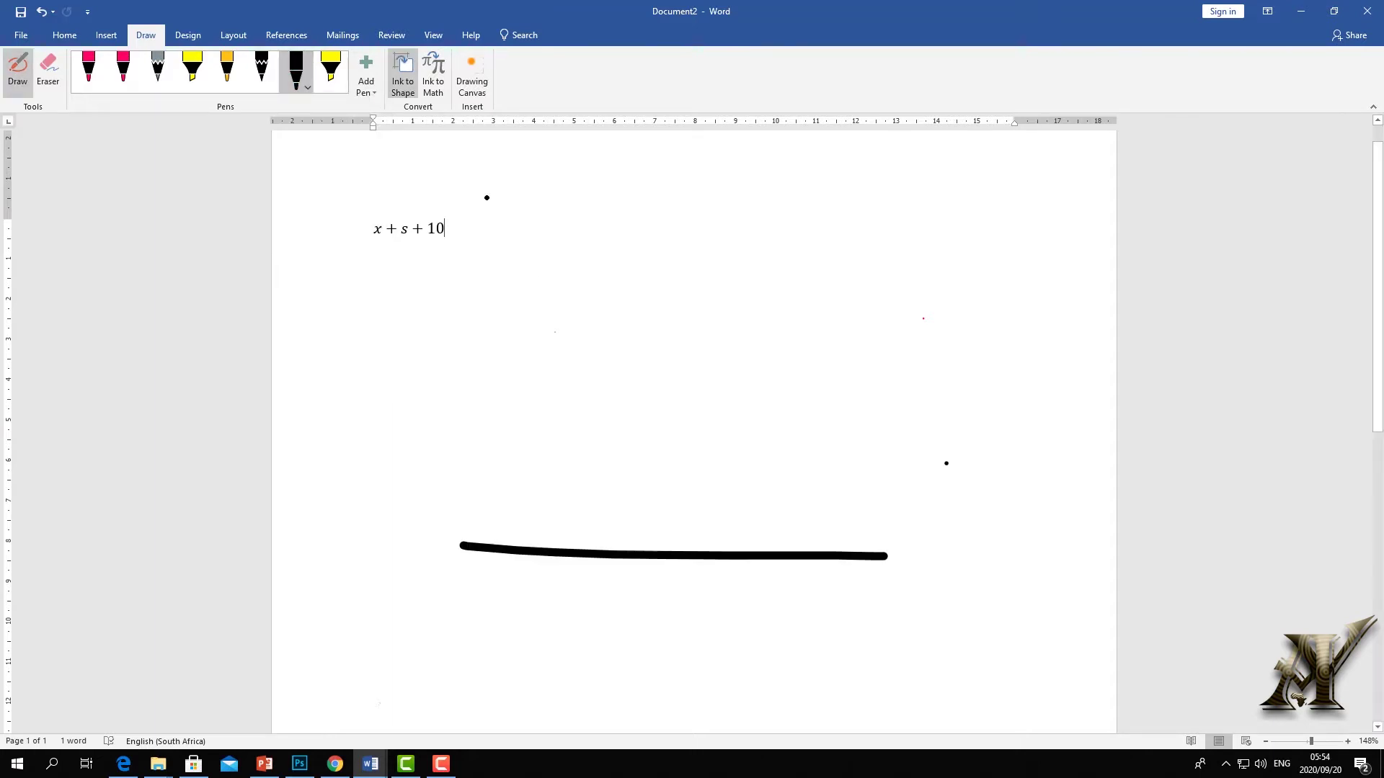
left_click(101, 38)
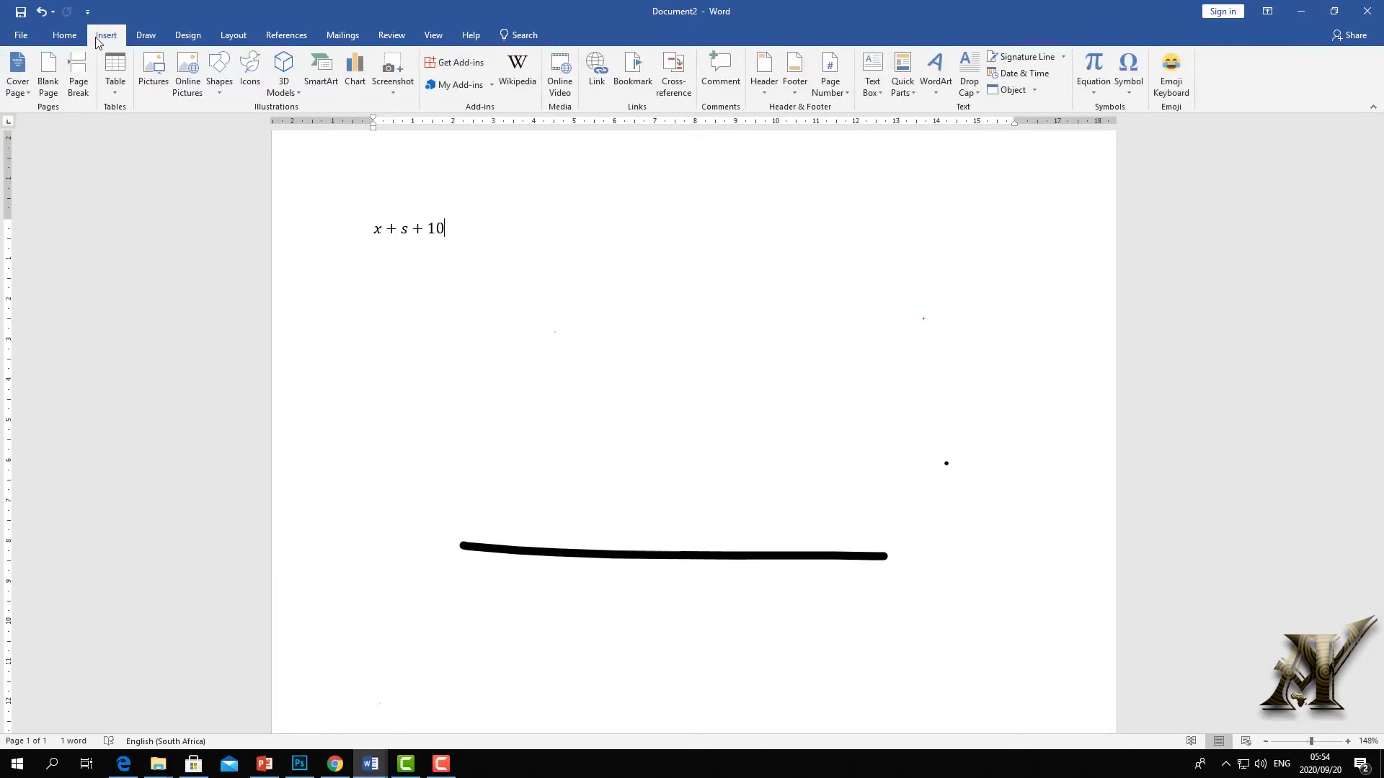
left_click(219, 72)
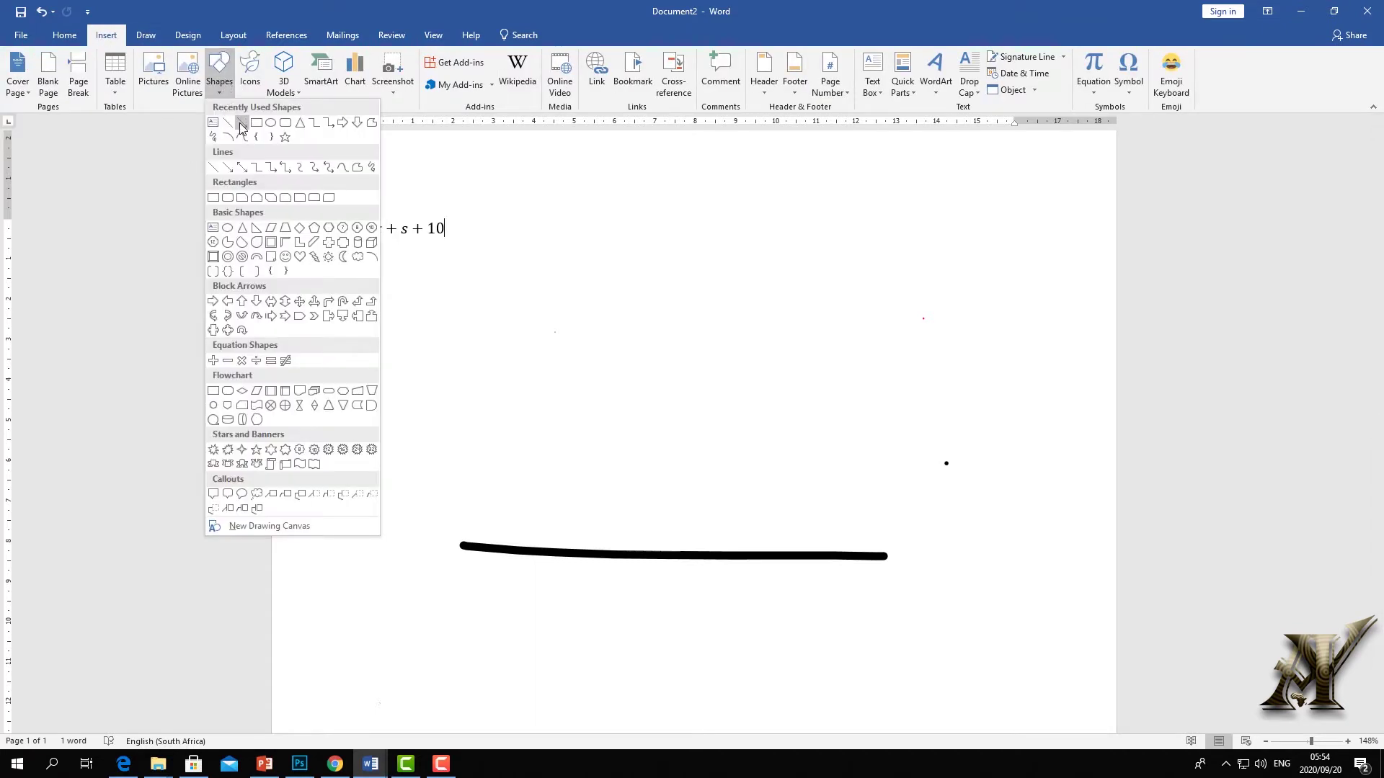
Draw a thin blue Rectangle bar across the page just above the black ink line
left_click(254, 124)
mouse_move(497, 424)
left_mouse_down()
mouse_move(741, 467)
mouse_move(905, 429)
left_mouse_up()
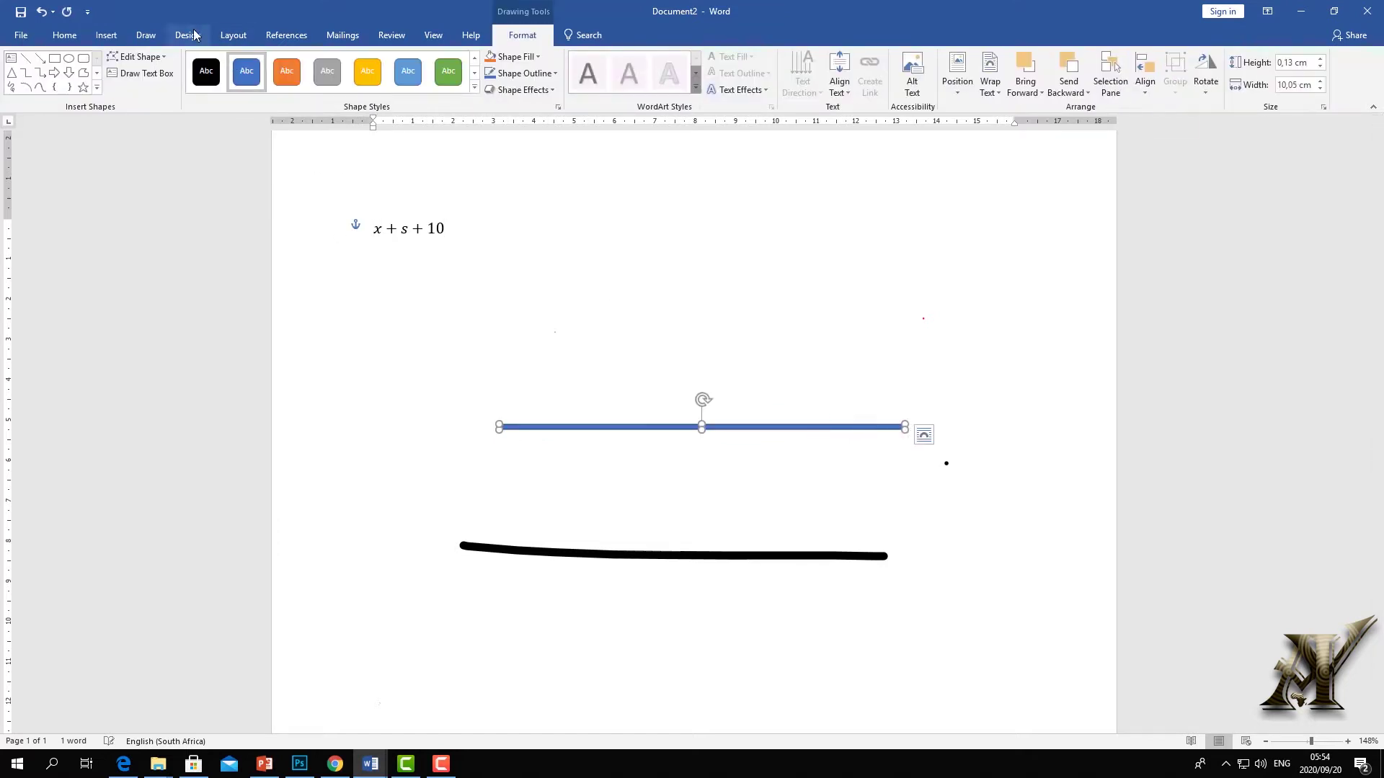
left_click(143, 36)
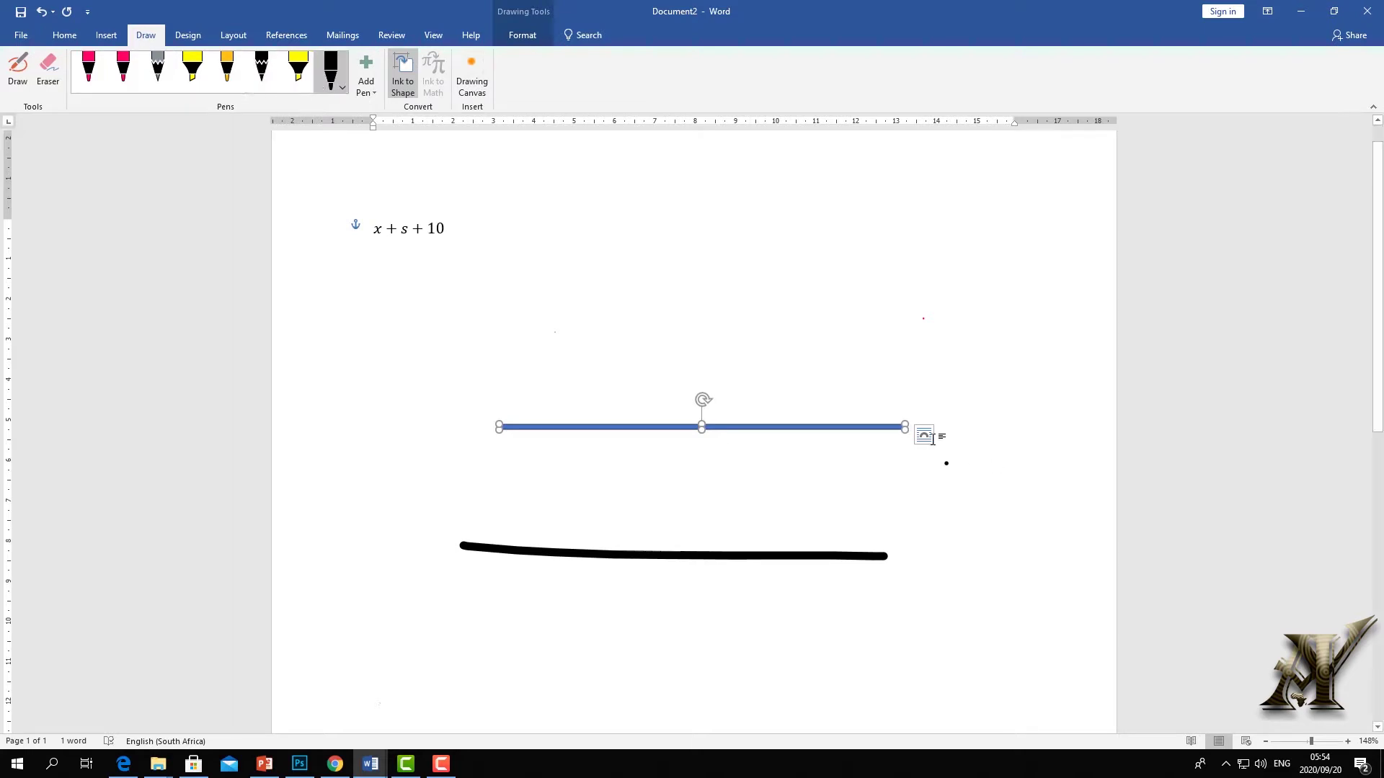
left_click(667, 370)
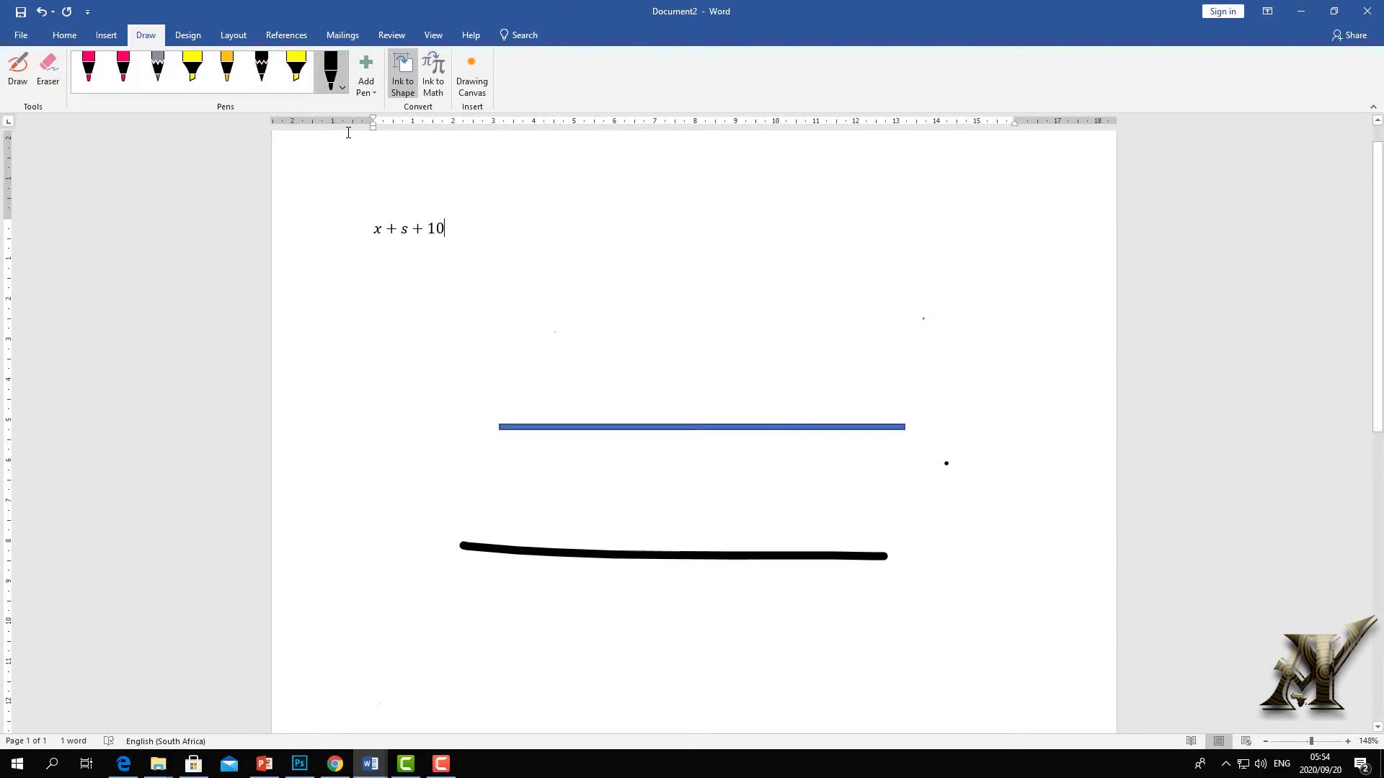
Draw a test scribble with the thick black pen, resize and nudge it, then delete it
left_click(331, 72)
left_click_drag(563, 330, 698, 405)
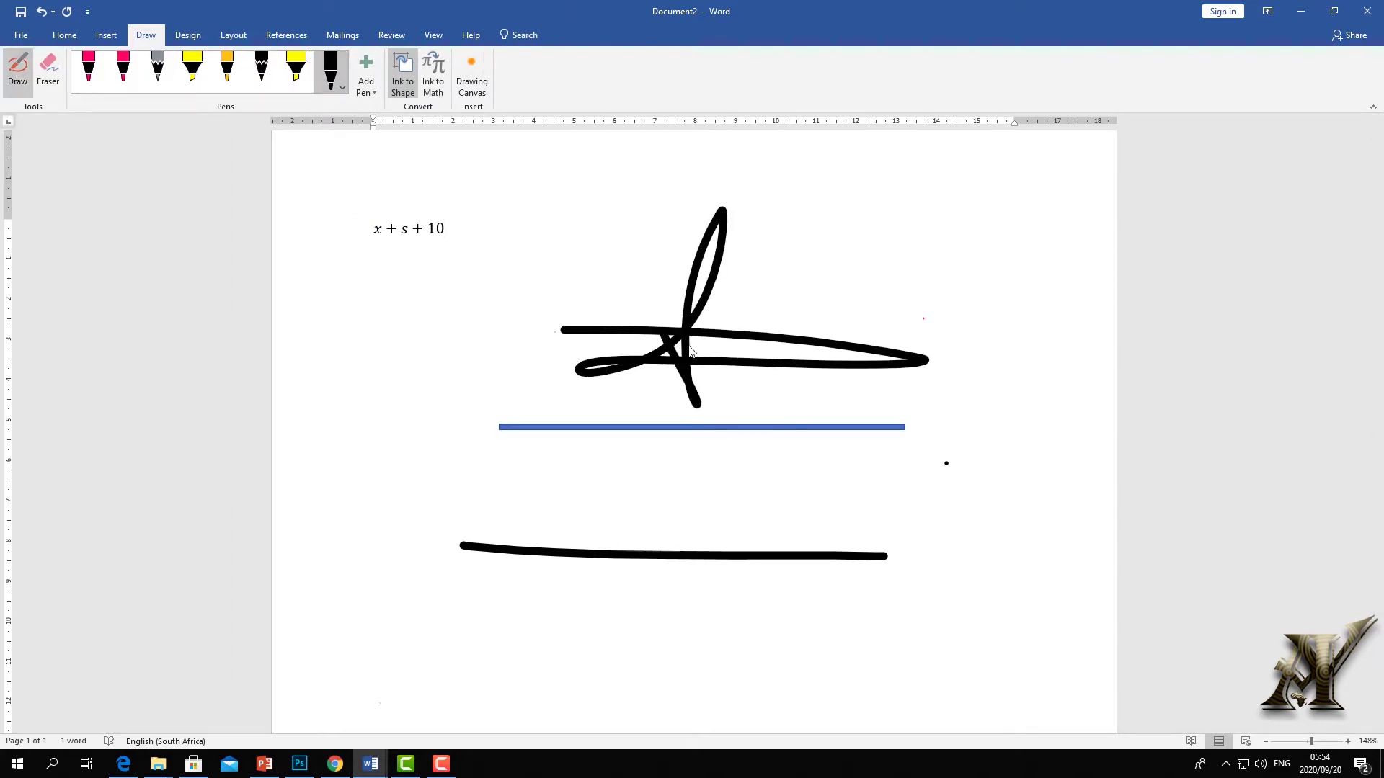
left_click(17, 73)
left_click(824, 374)
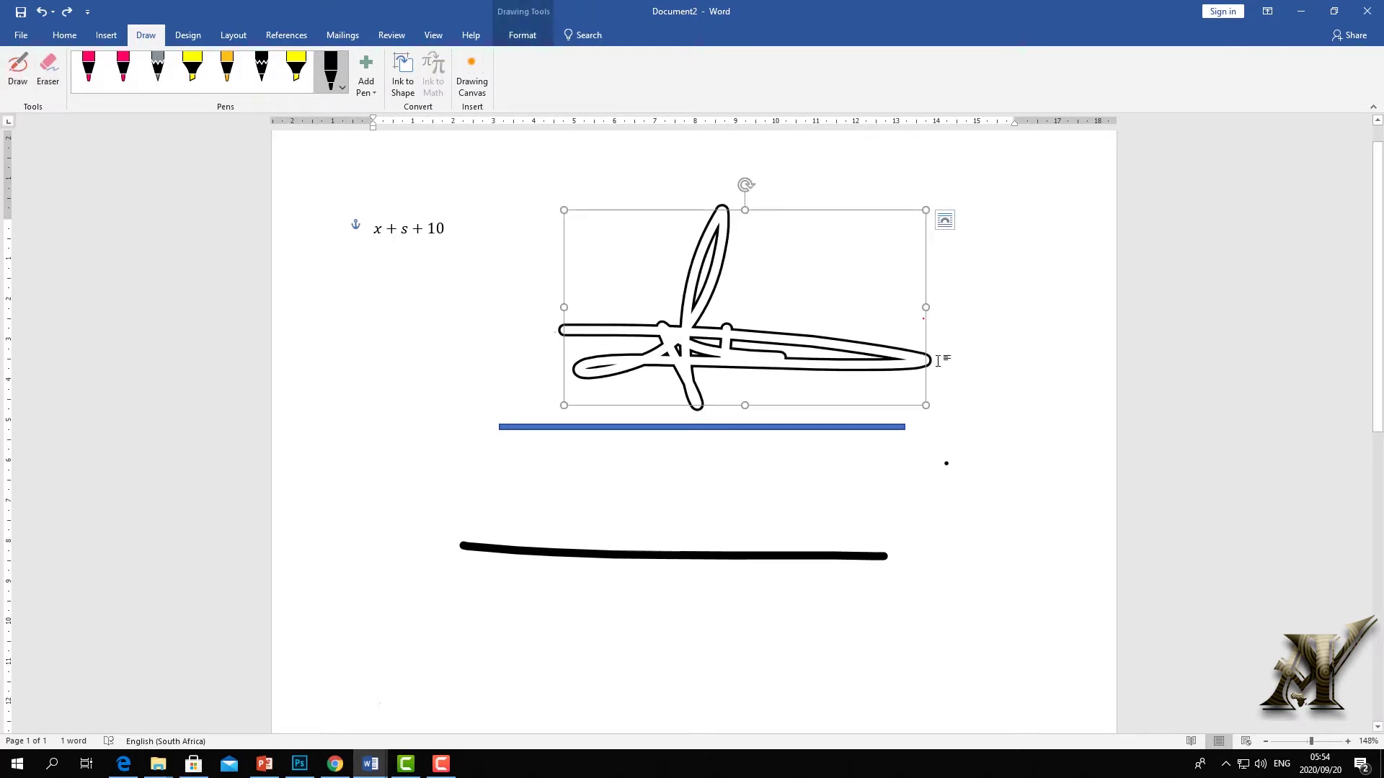
left_click_drag(928, 308, 699, 308)
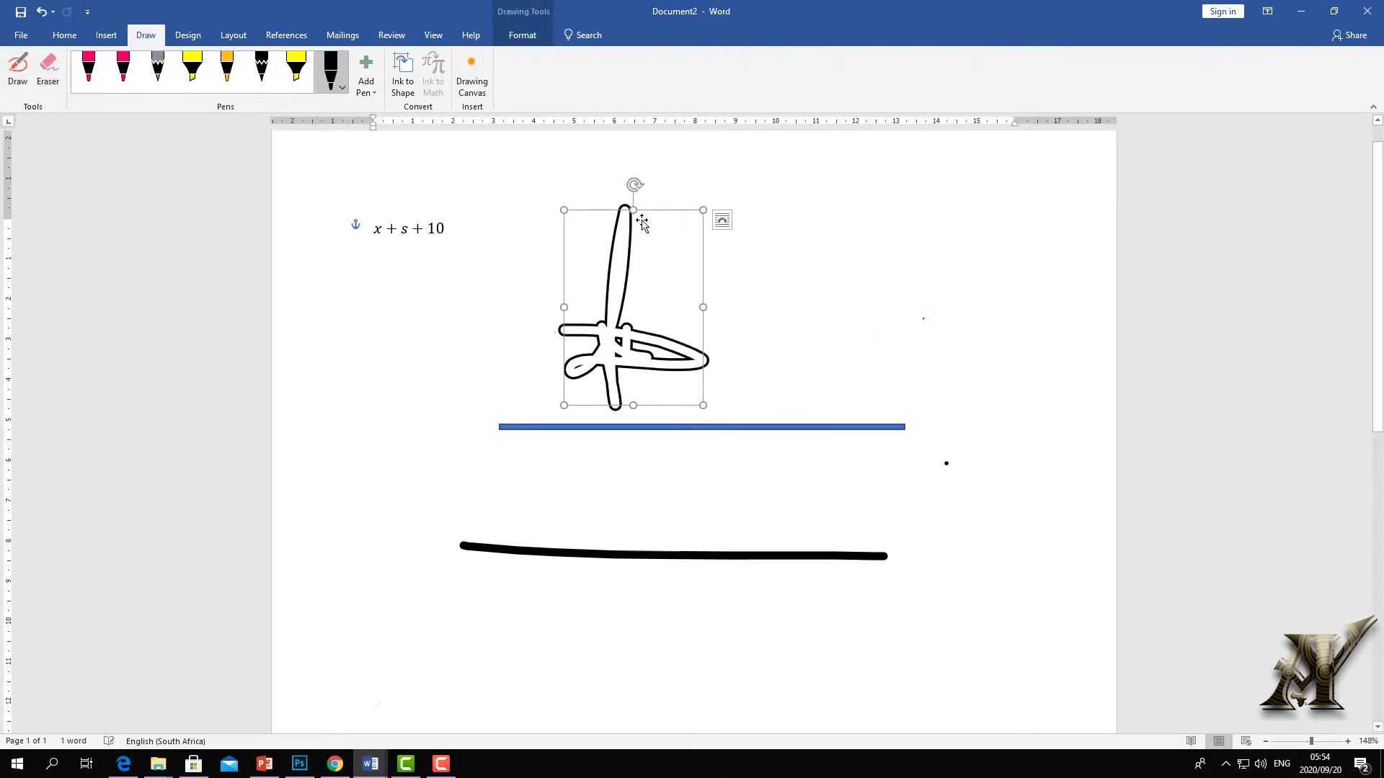
mouse_move(639, 209)
left_mouse_down()
mouse_move(639, 383)
mouse_move(702, 386)
left_mouse_up()
left_click(846, 293)
key("Delete")
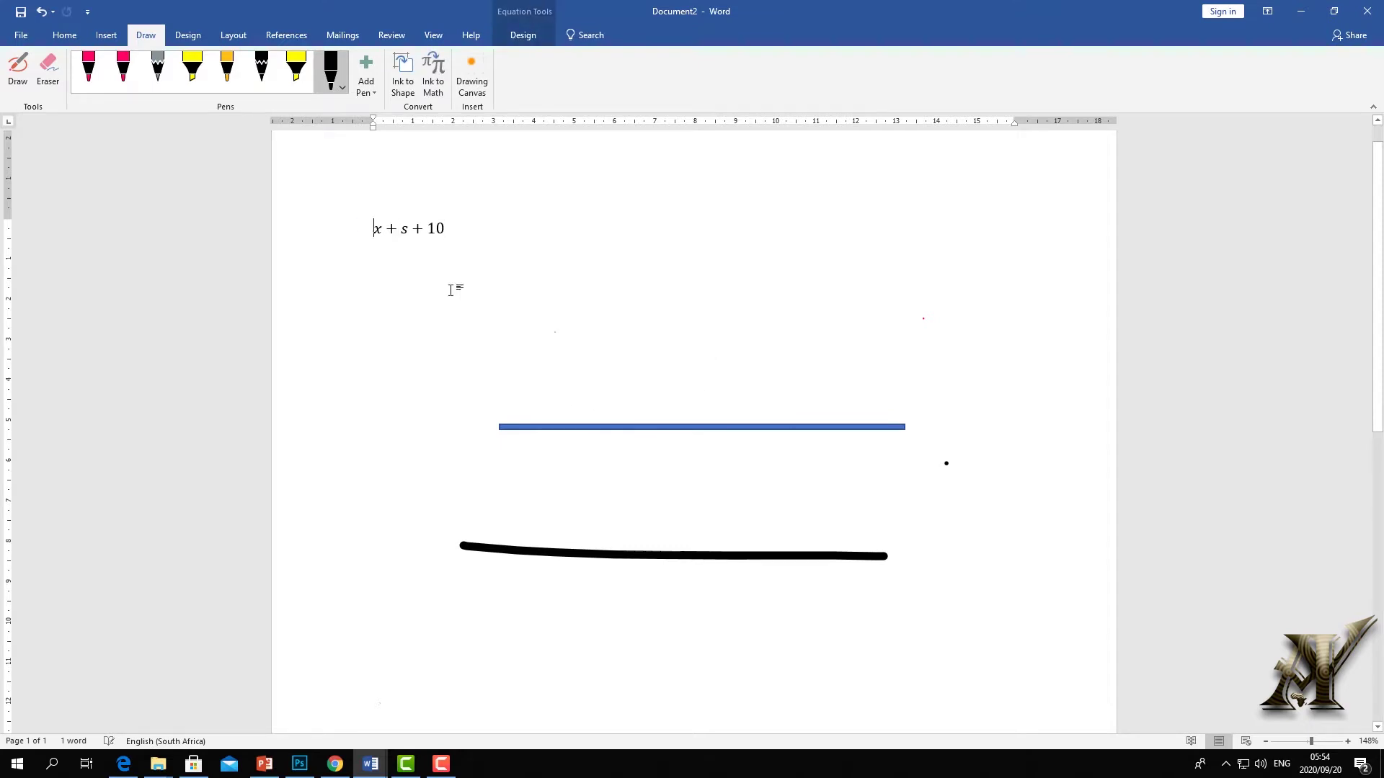
left_click(343, 86)
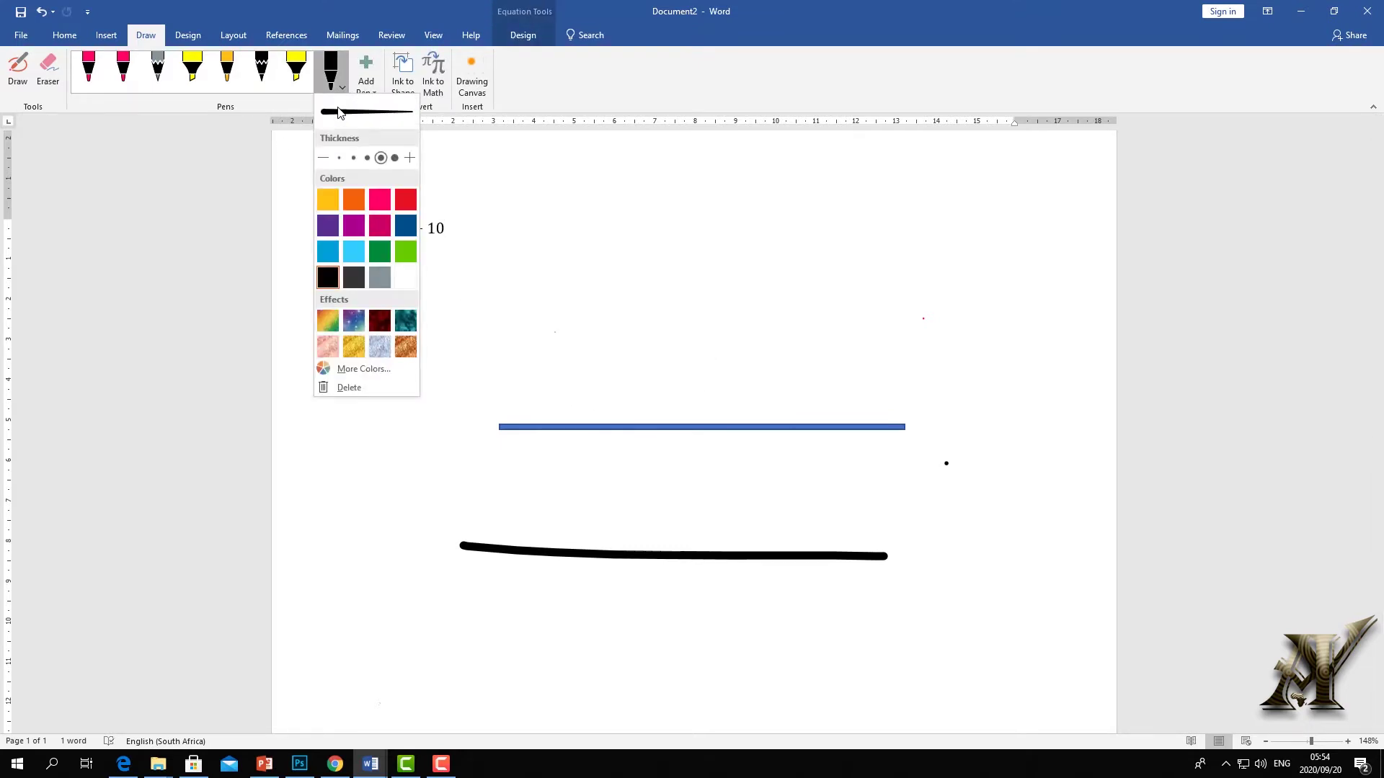
Set the pen to its thinnest stroke and draw a looping freehand signature
left_click(339, 158)
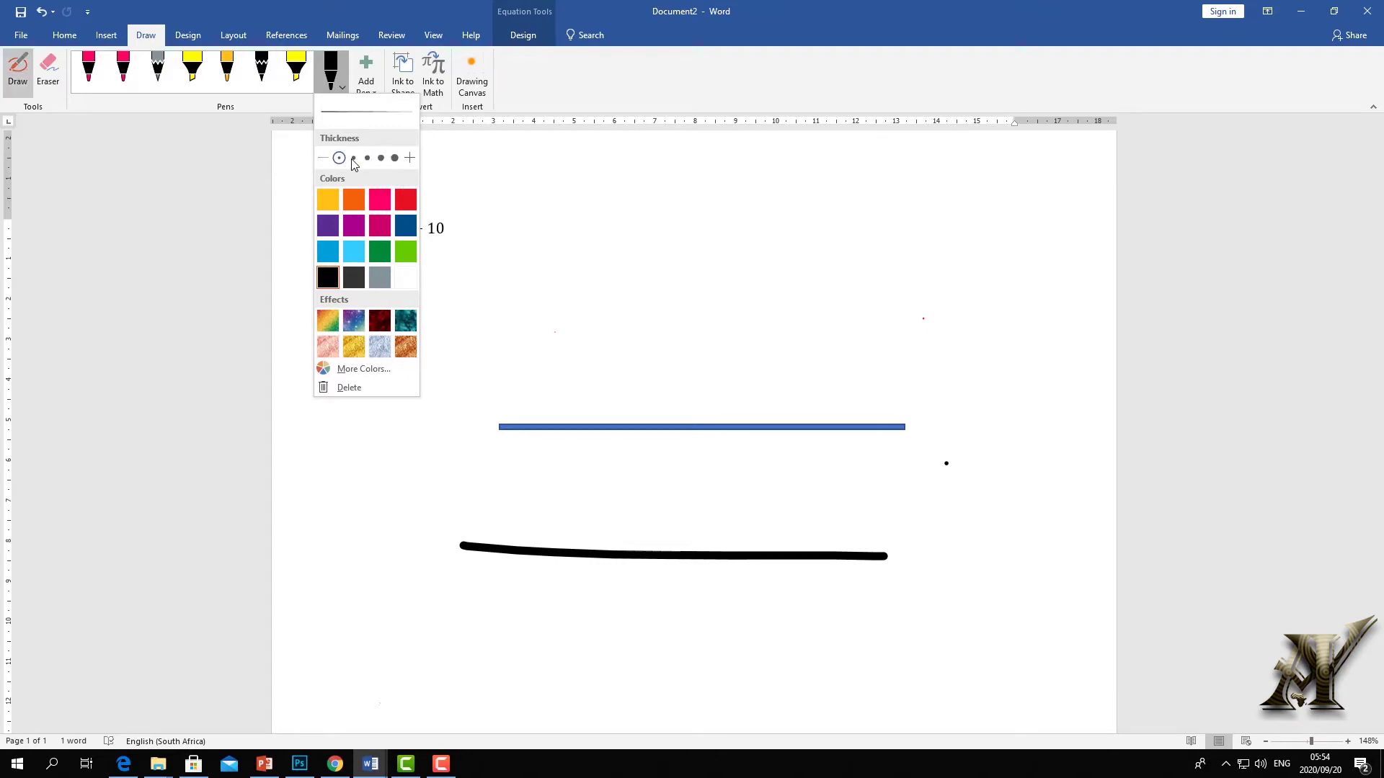
left_click(609, 333)
mouse_move(609, 333)
left_mouse_down()
mouse_move(803, 343)
mouse_move(604, 392)
mouse_move(650, 368)
left_mouse_up()
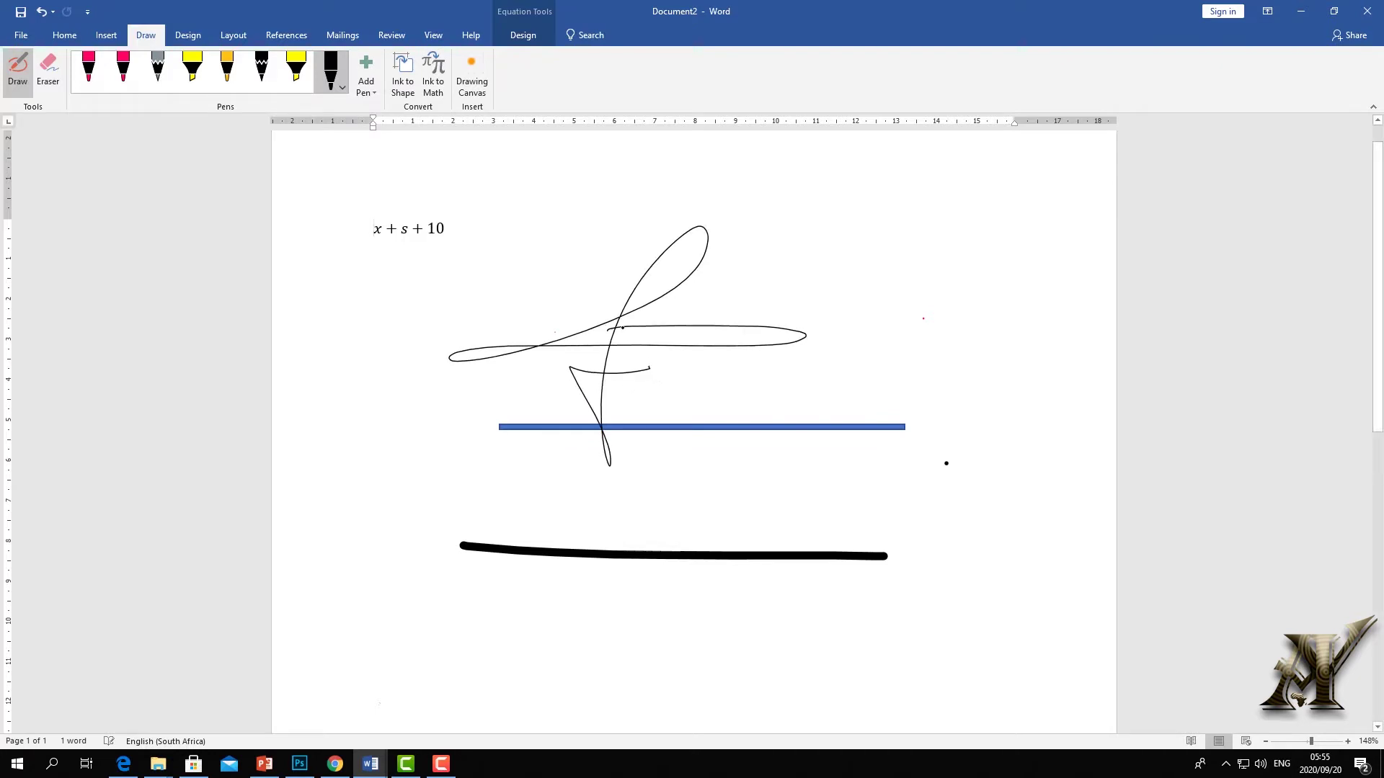
left_click(334, 85)
left_click(29, 71)
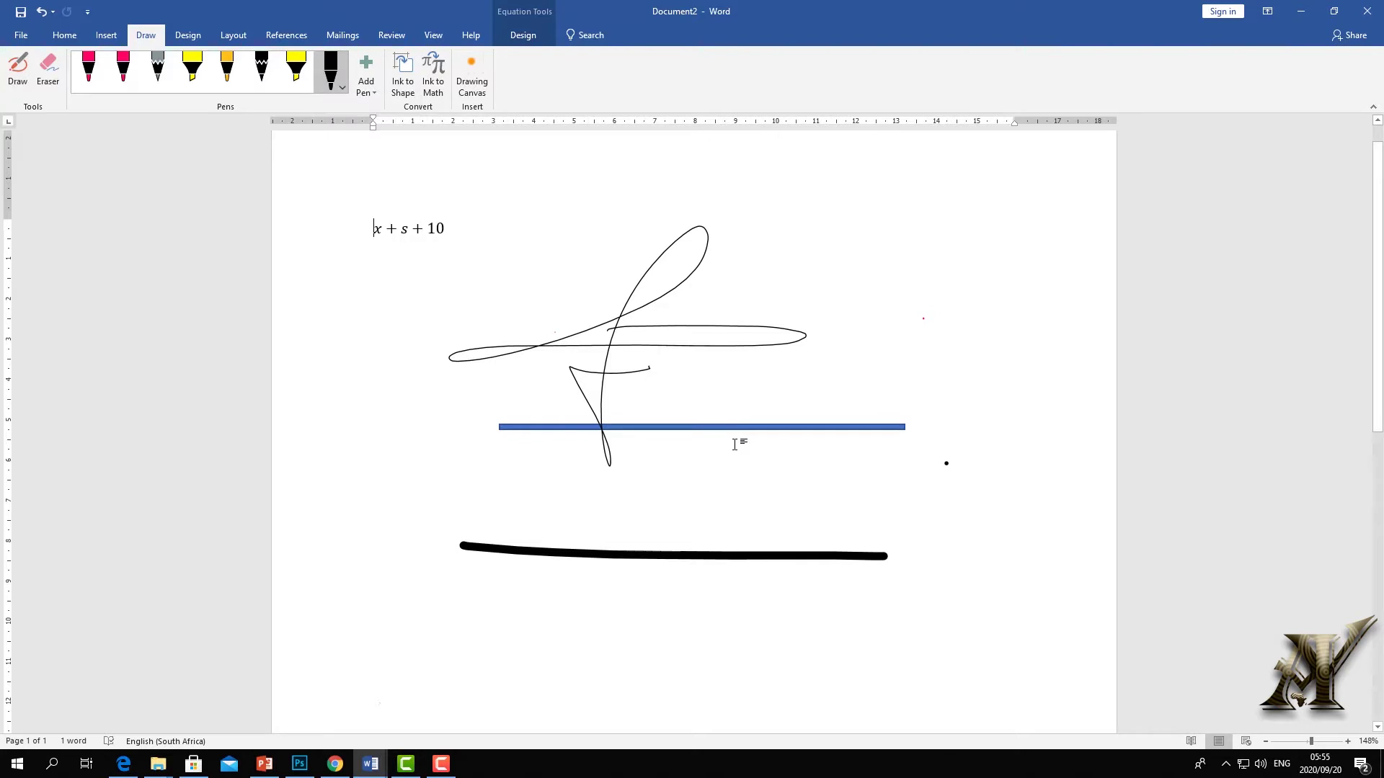
Shrink the signature from its top, left and bottom edges and move it onto the blue line
left_click(658, 339)
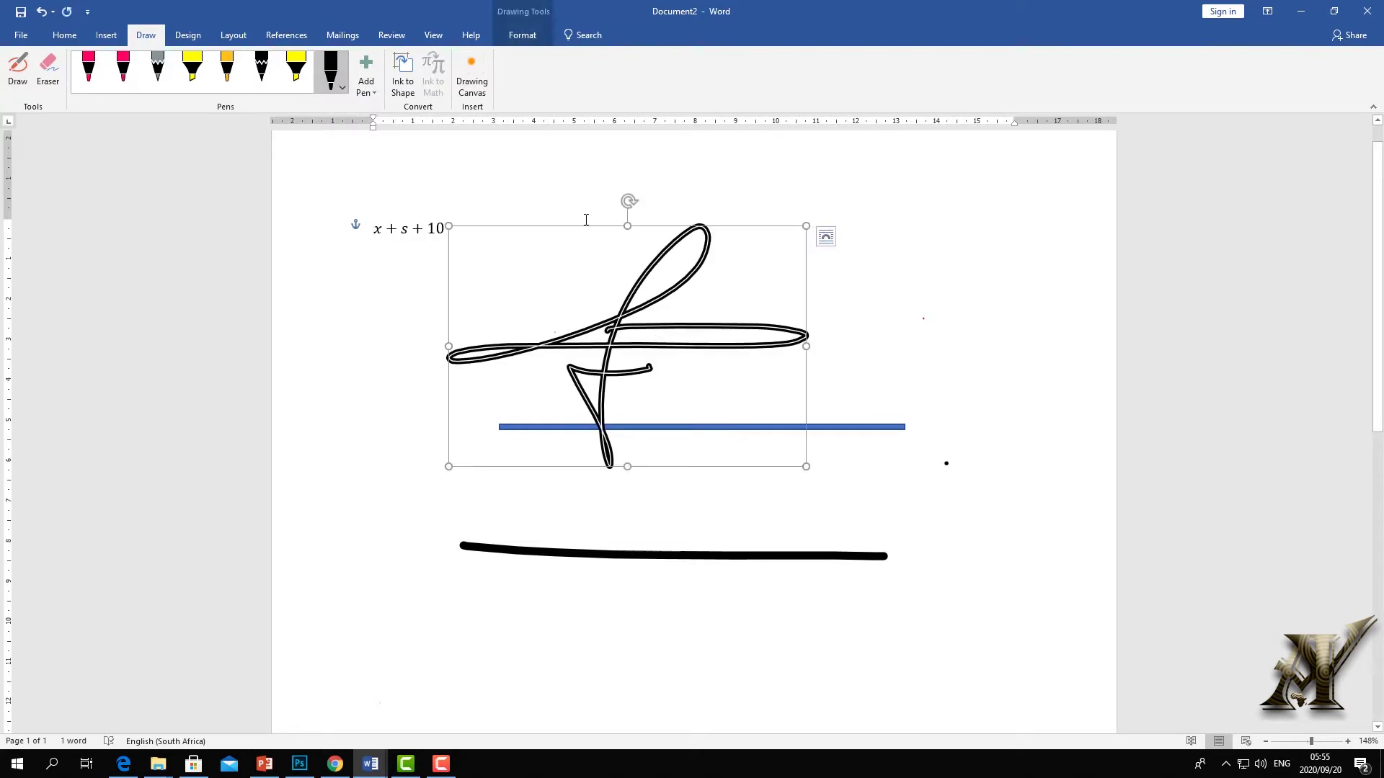
left_click_drag(622, 227, 627, 332)
left_click_drag(451, 401, 642, 400)
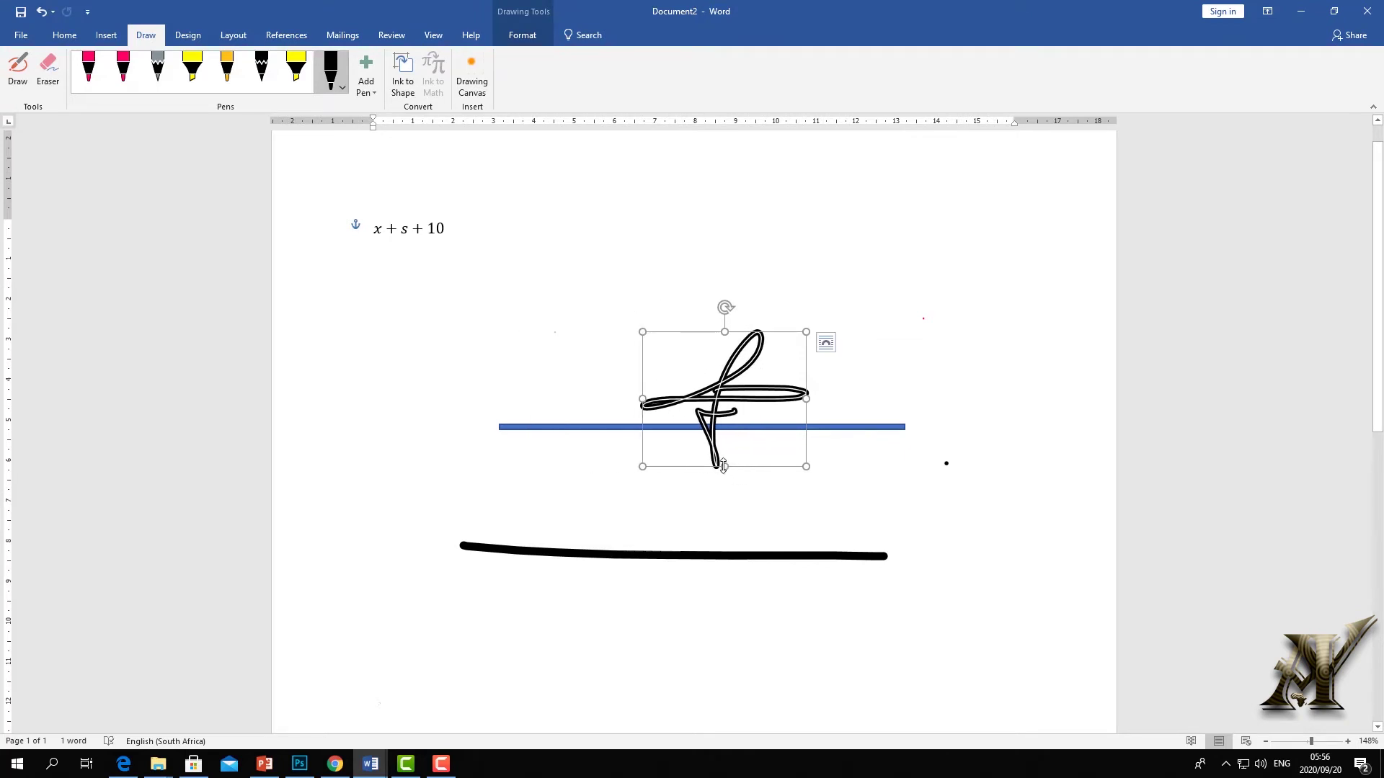
left_click_drag(725, 467, 724, 441)
left_click_drag(704, 345, 704, 377)
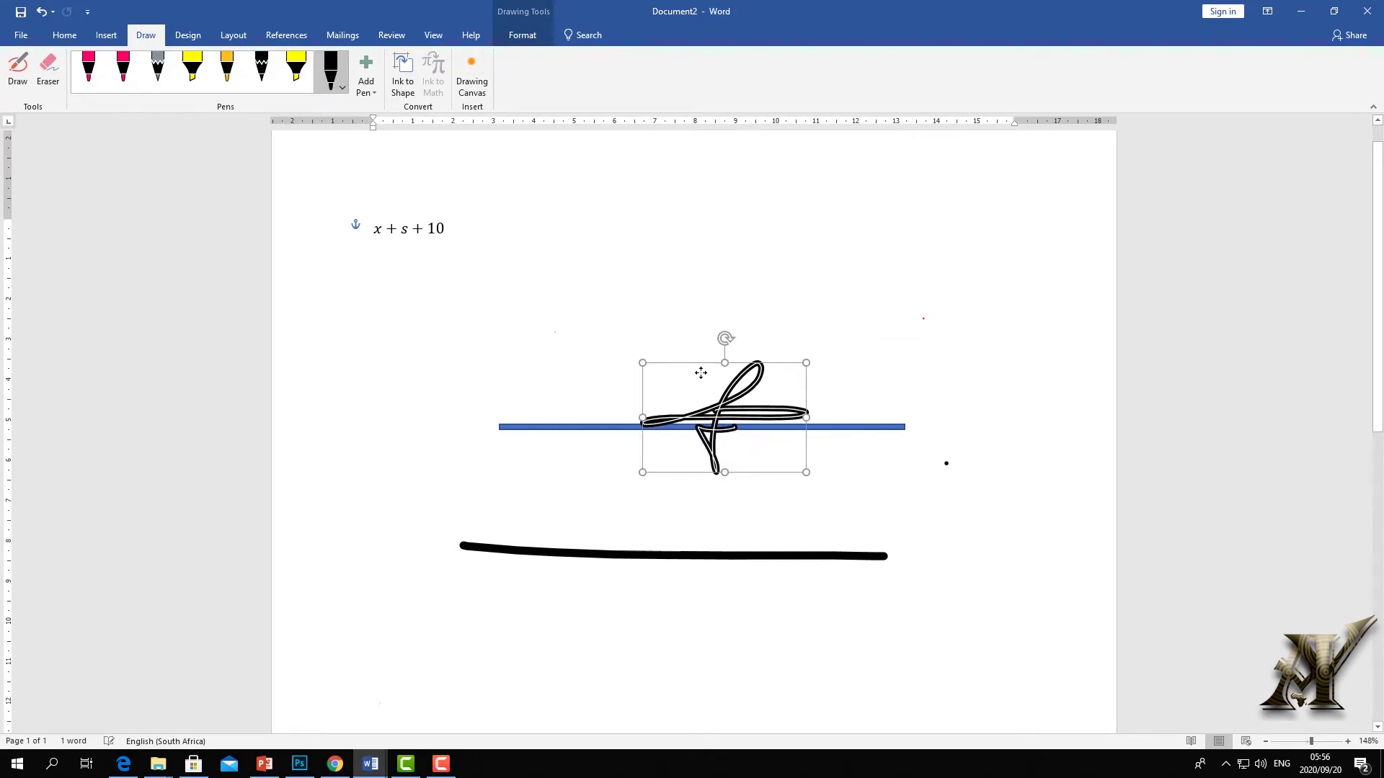
left_click(765, 264)
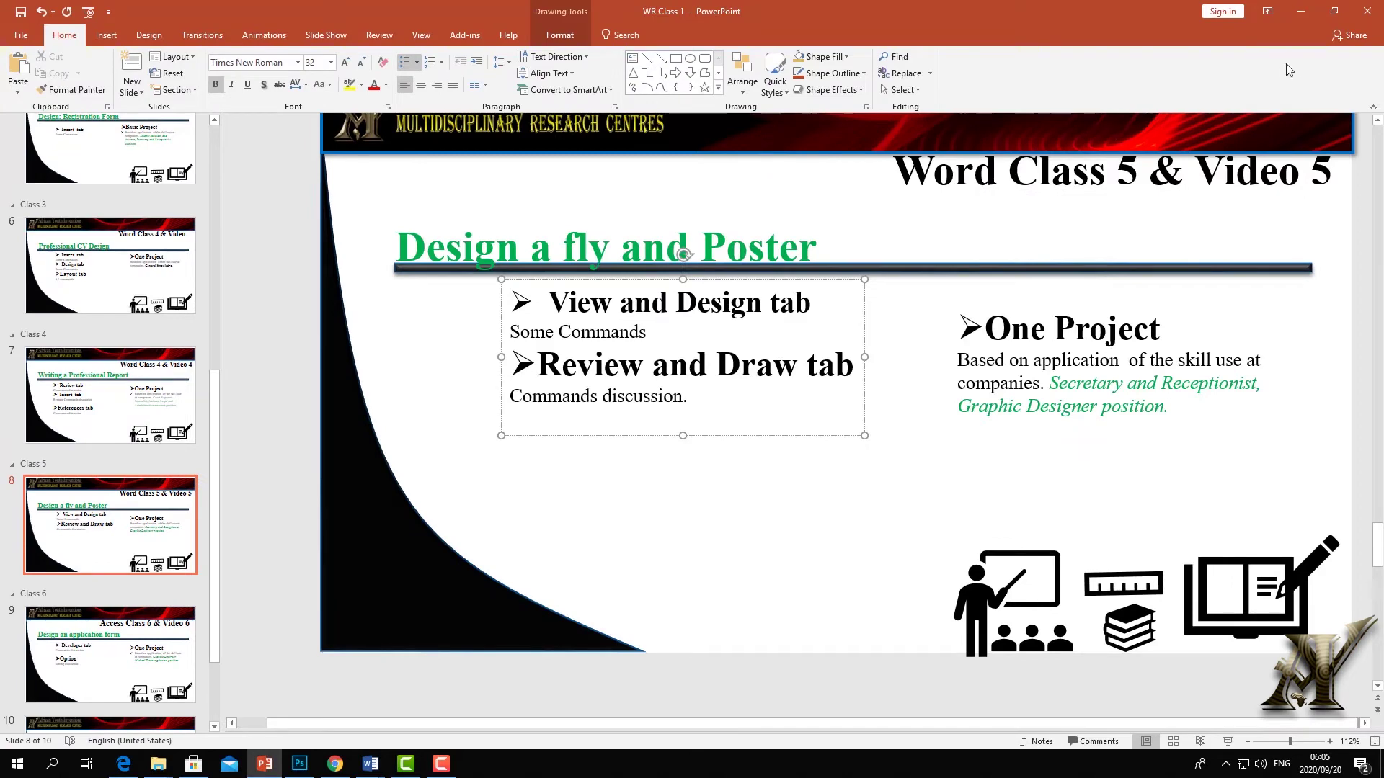
Minimize the PowerPoint class-outline window to bring the Word document back
left_click(1301, 11)
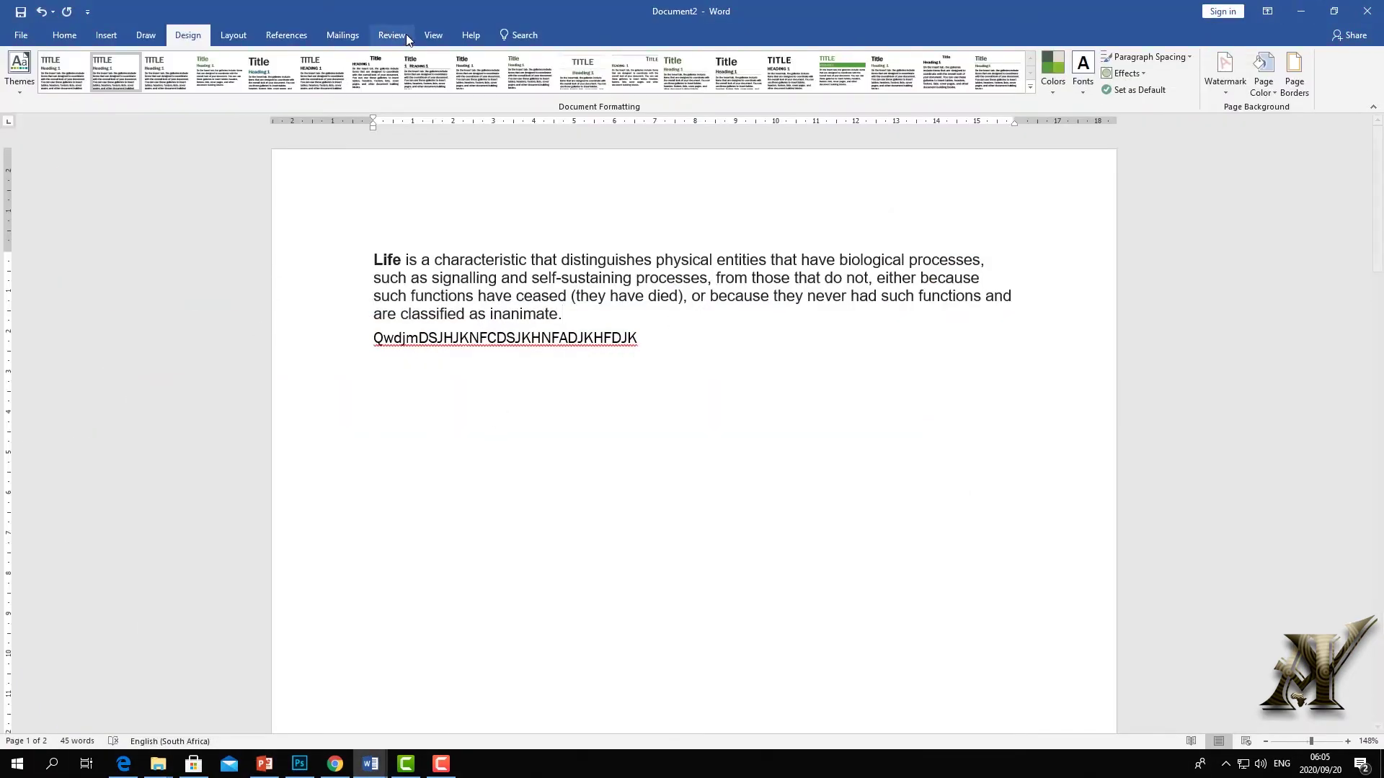
Page forward and back in Read Mode, then switch to Print Layout and then Web Layout
left_click(433, 35)
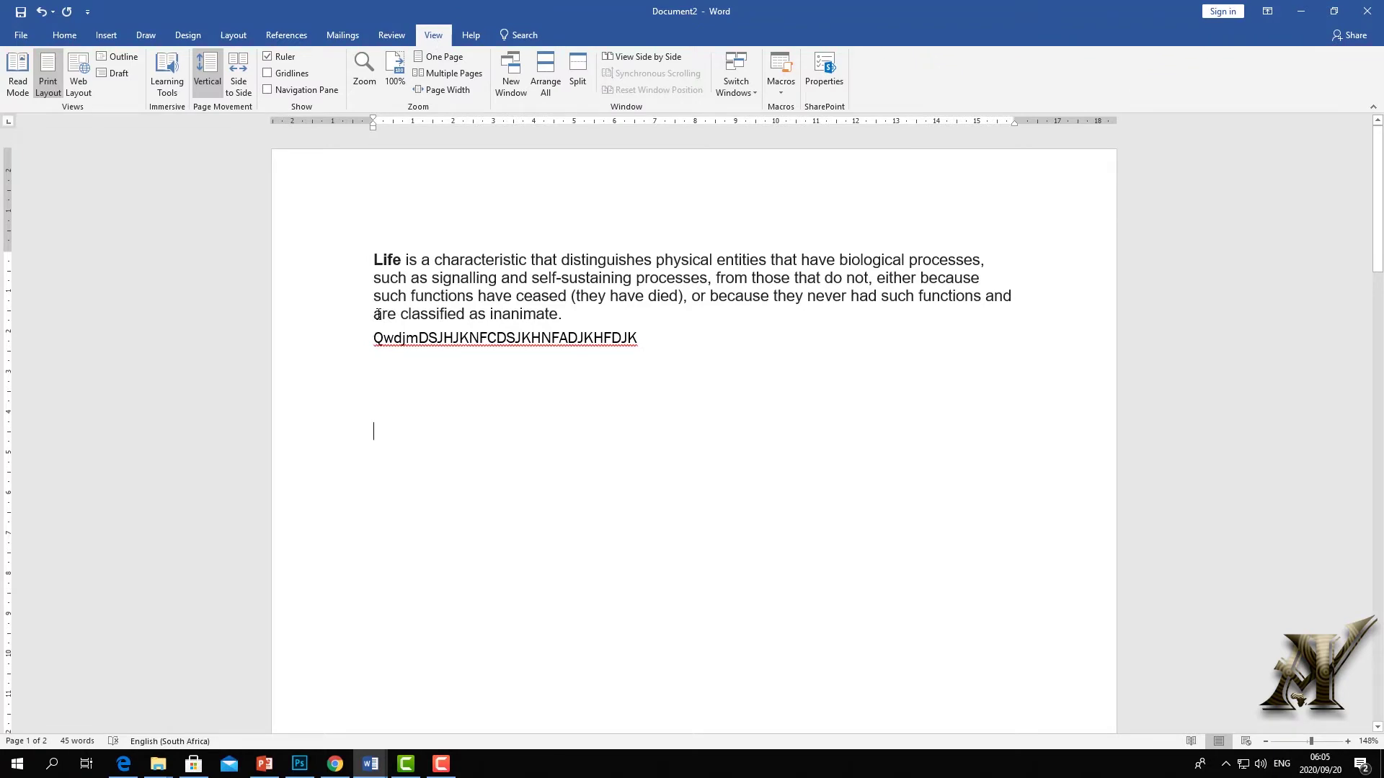
key("Return")
key("Return")
key("Return")
key("Return")
left_click(19, 85)
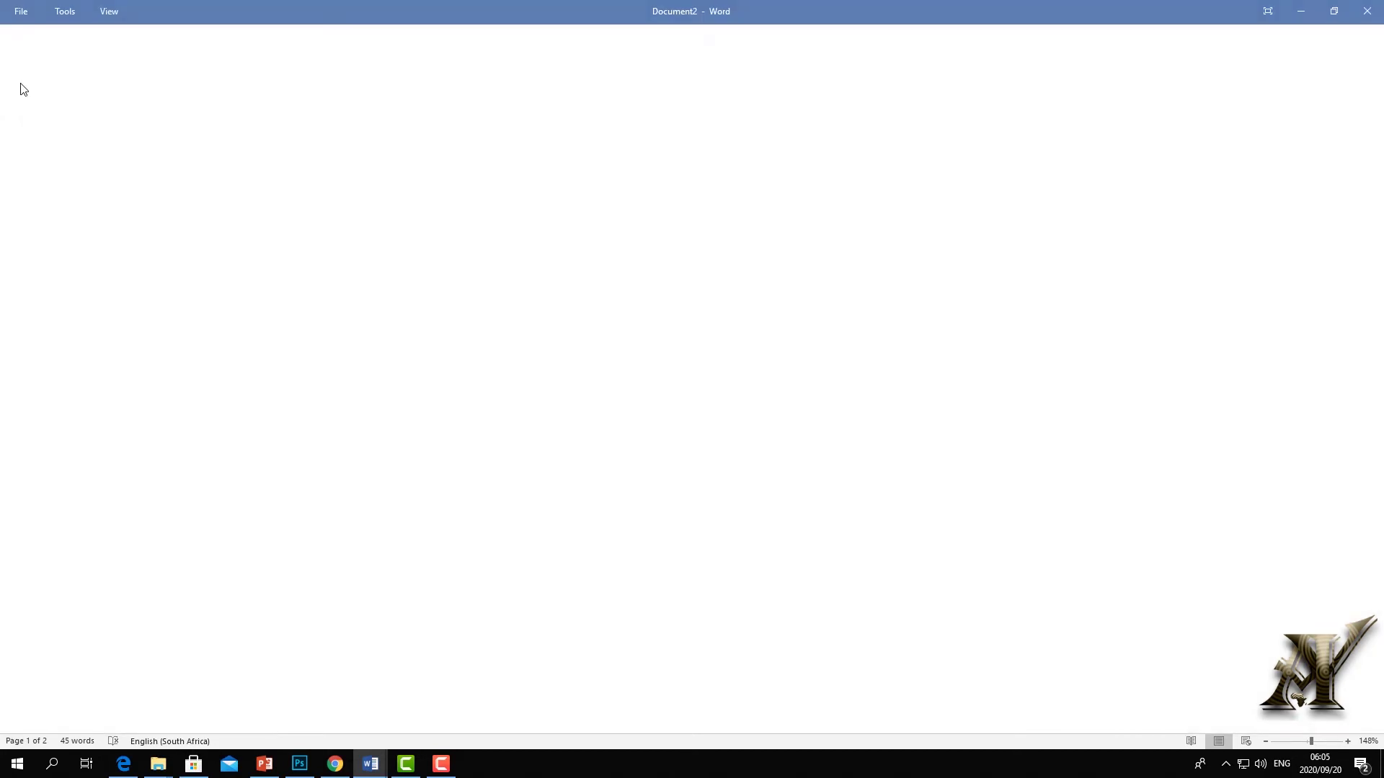
left_click(1358, 372)
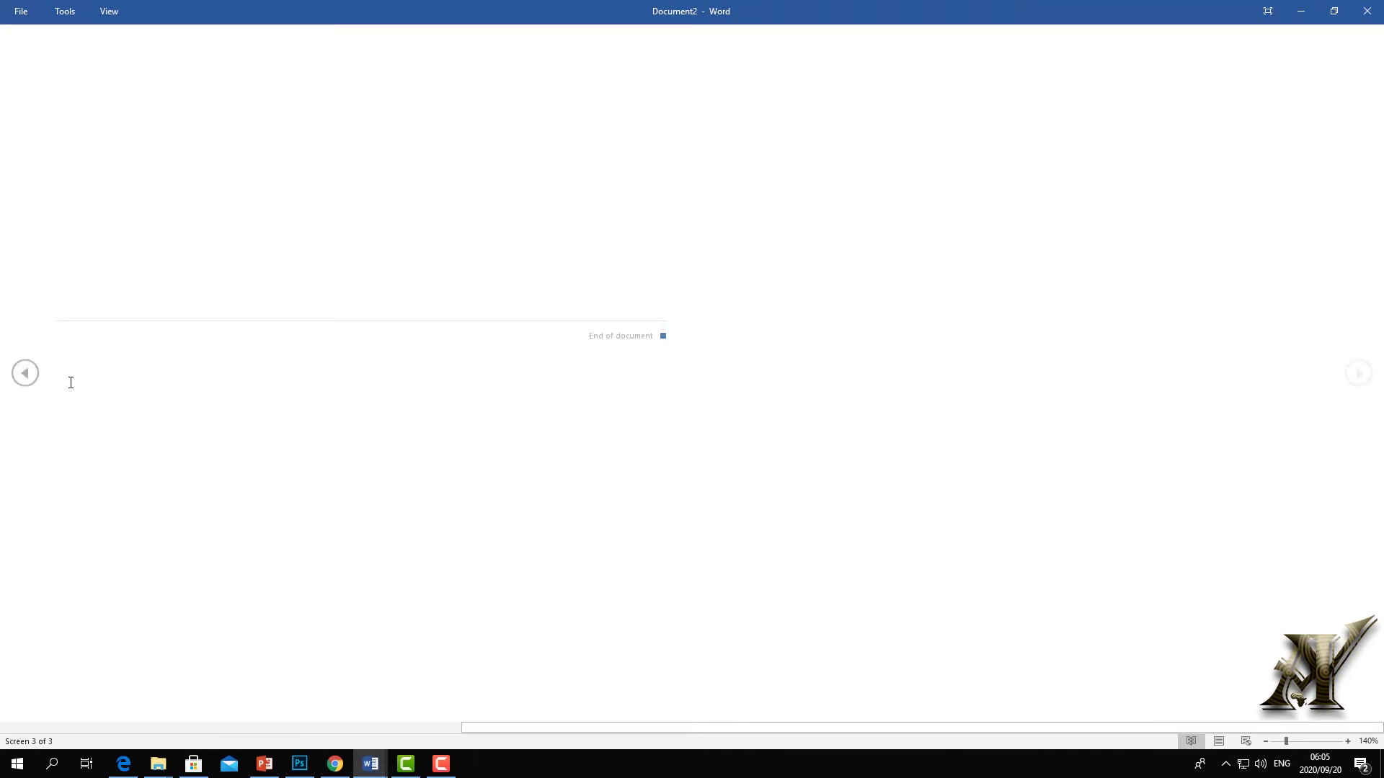
left_click(24, 373)
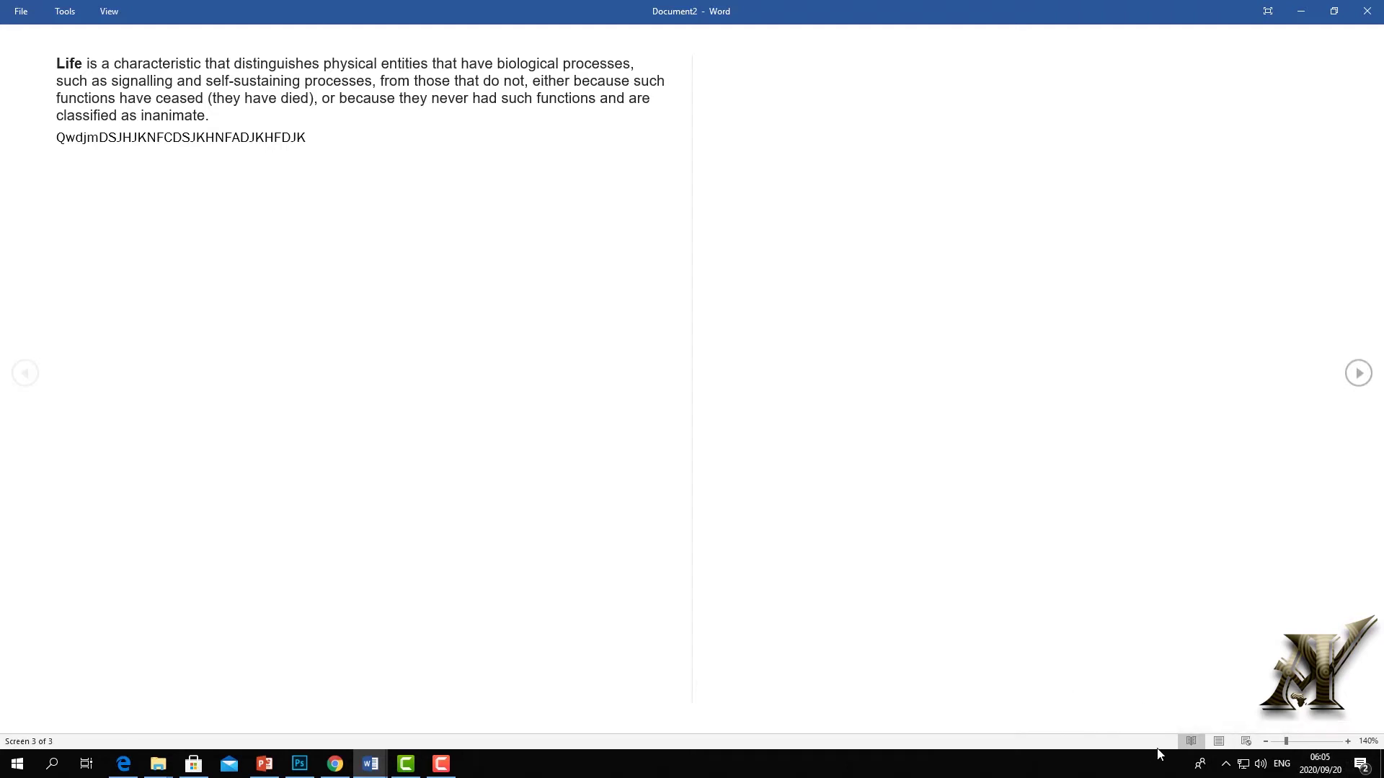
left_click(1219, 742)
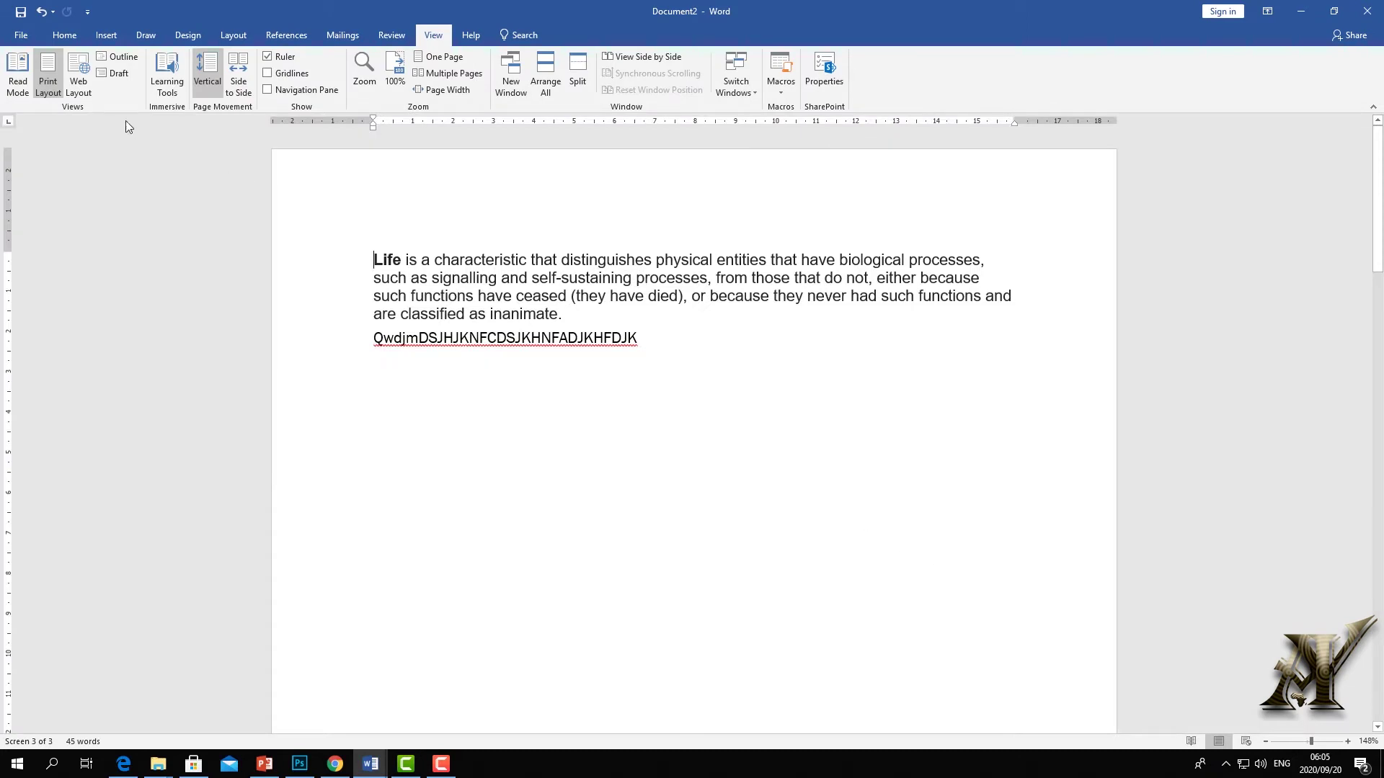
left_click(78, 75)
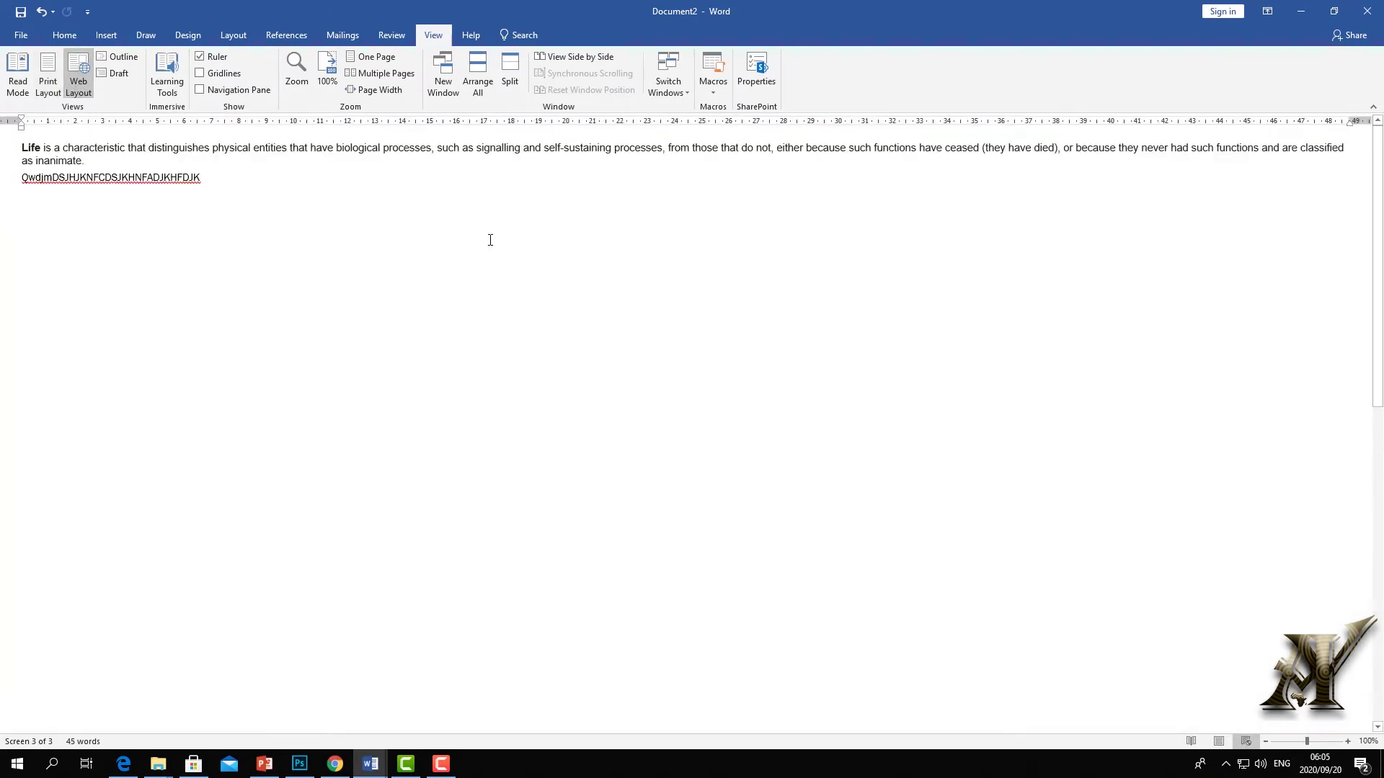
left_click(48, 76)
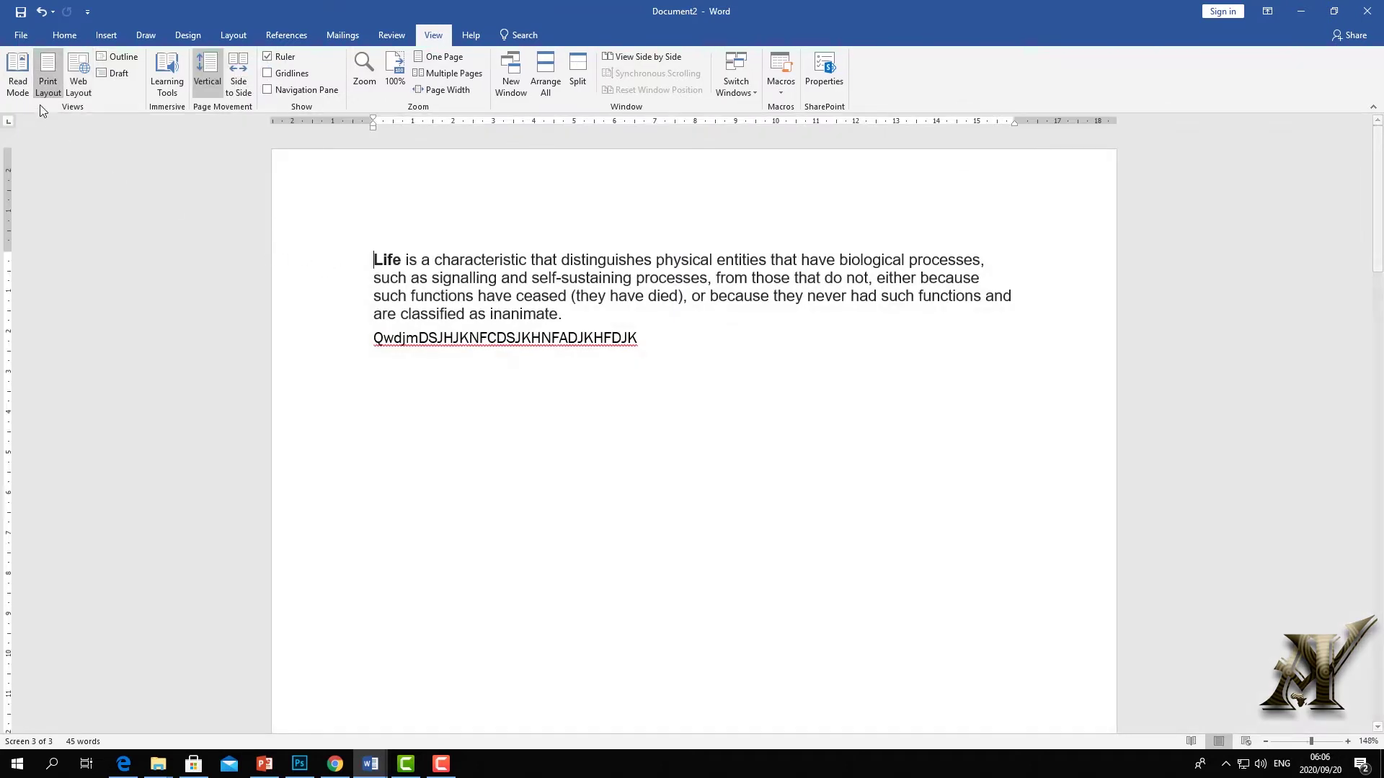
left_click(17, 75)
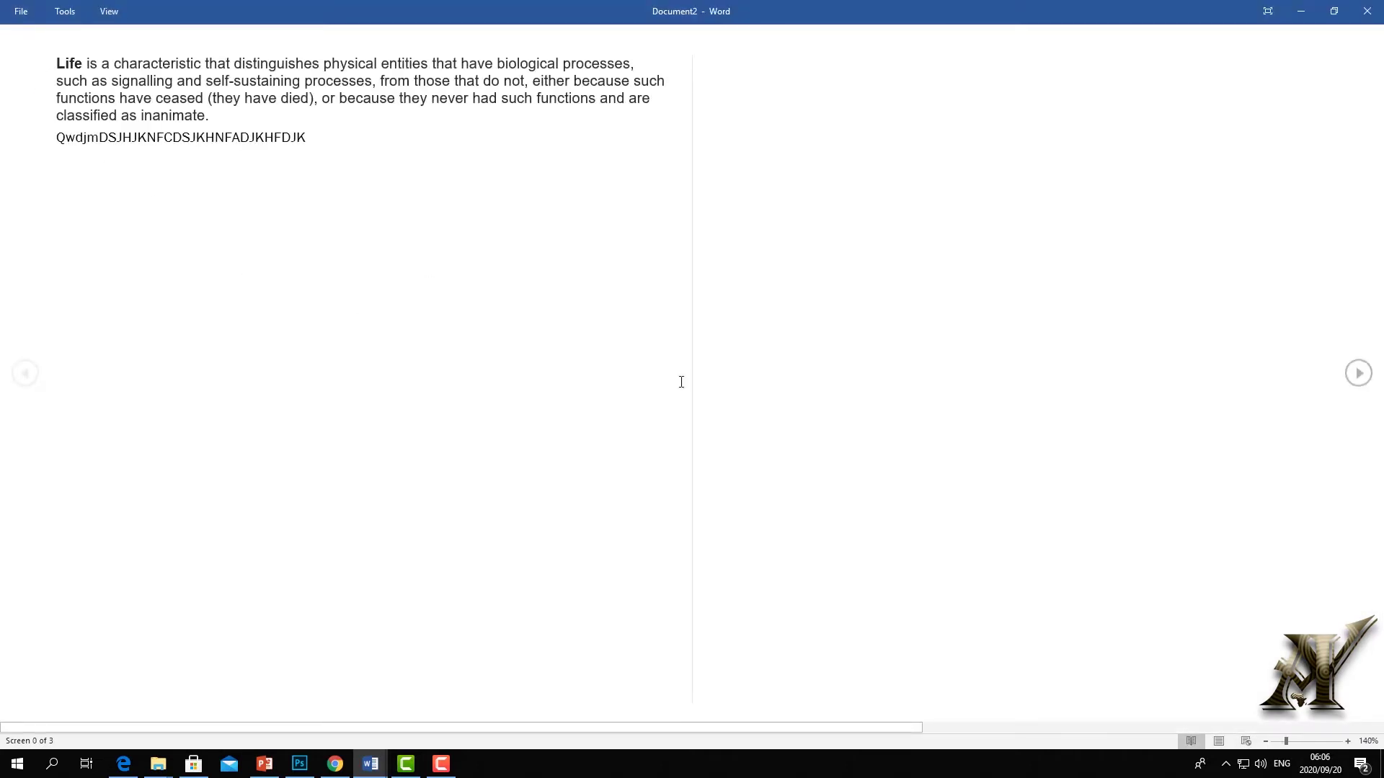
left_click(1218, 742)
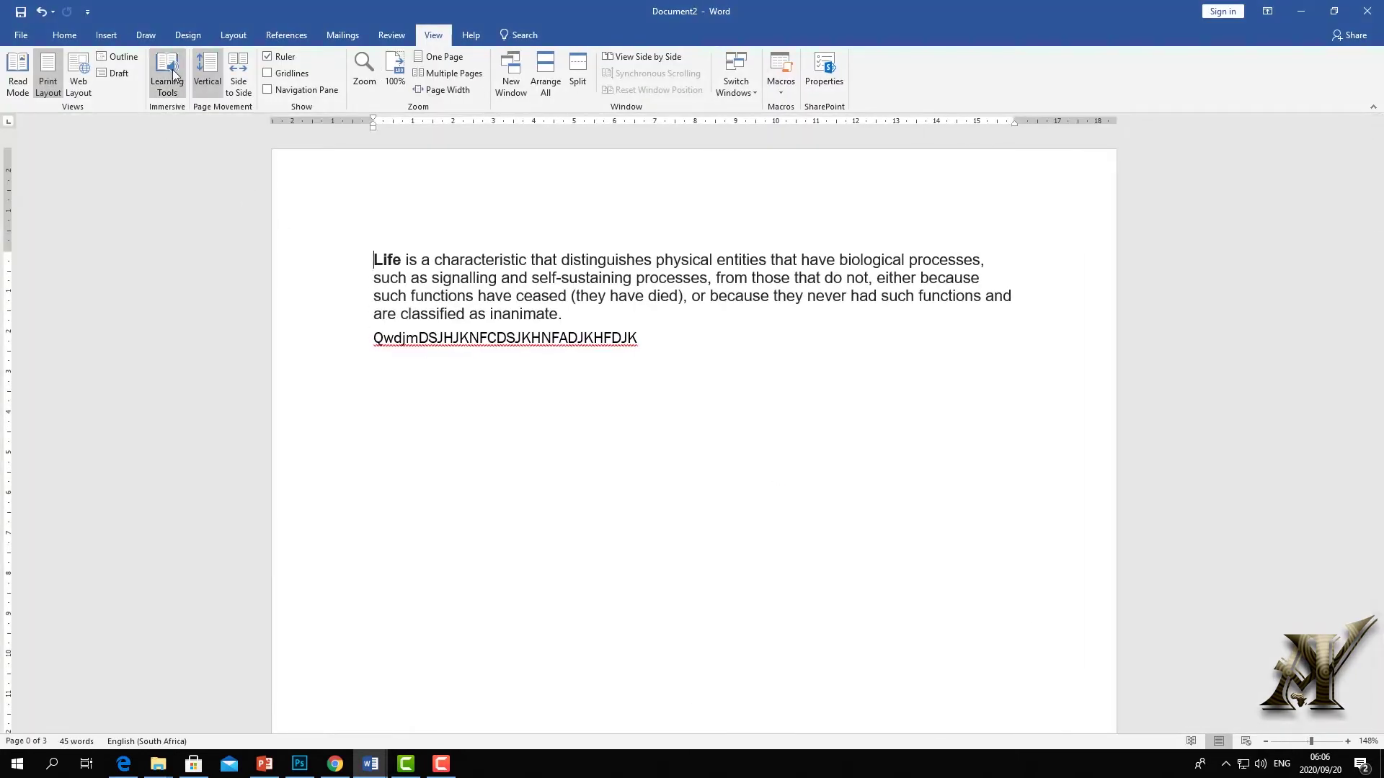
left_click(121, 58)
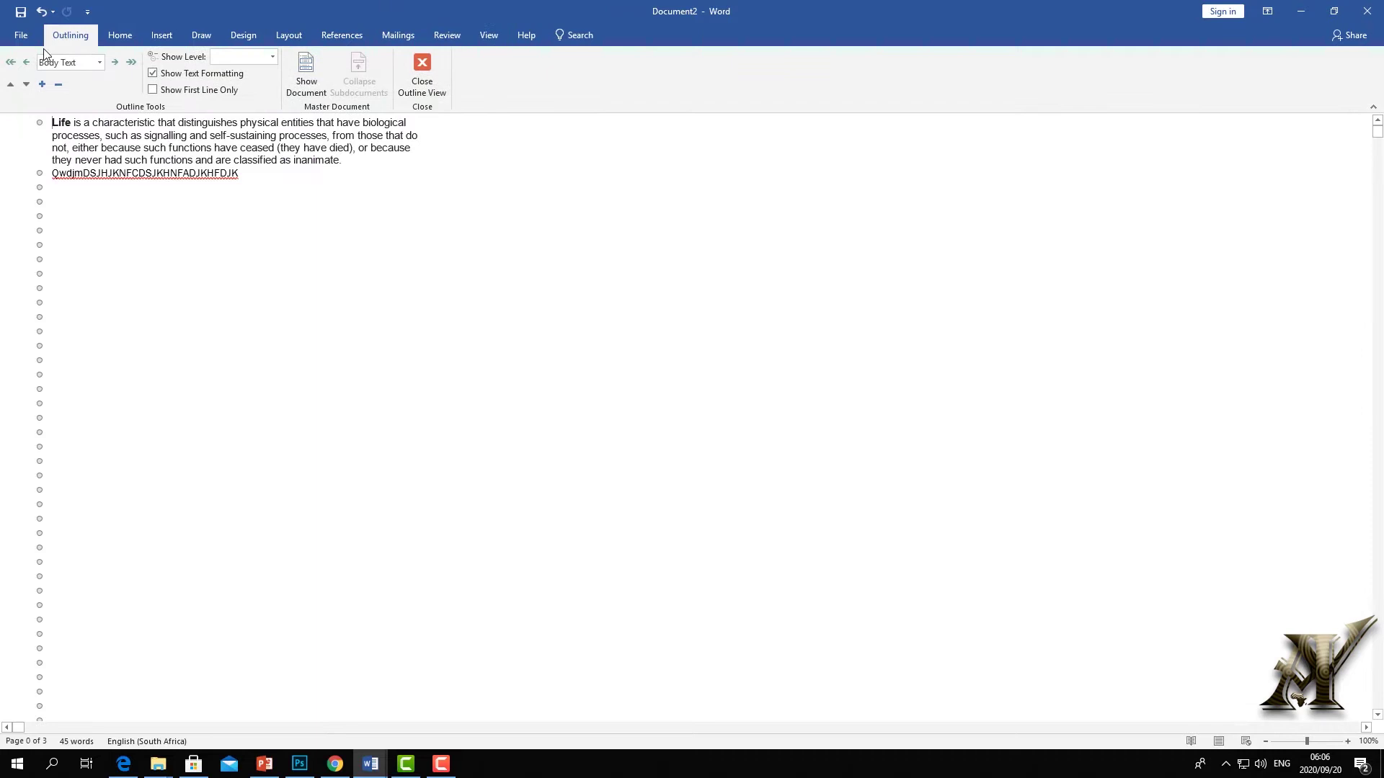
left_click(1245, 741)
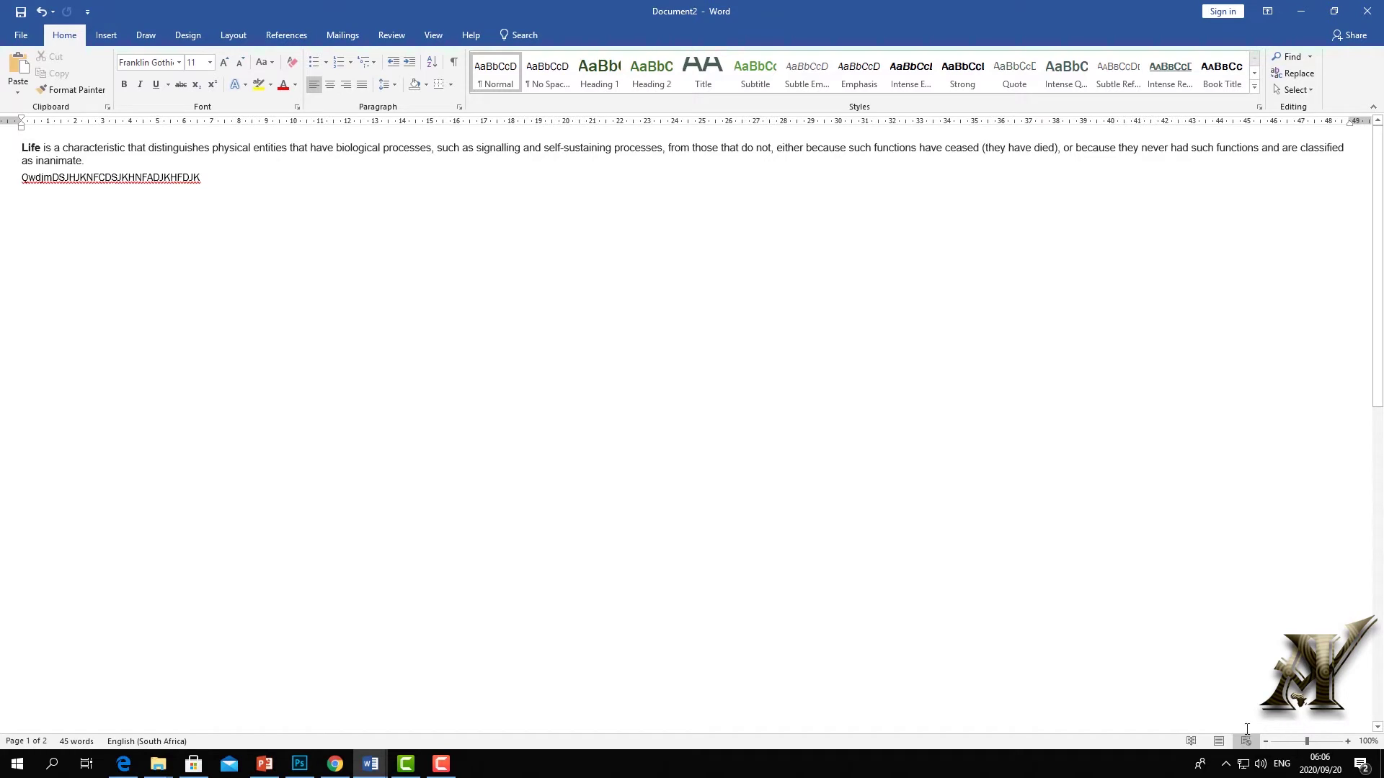
left_click(1218, 741)
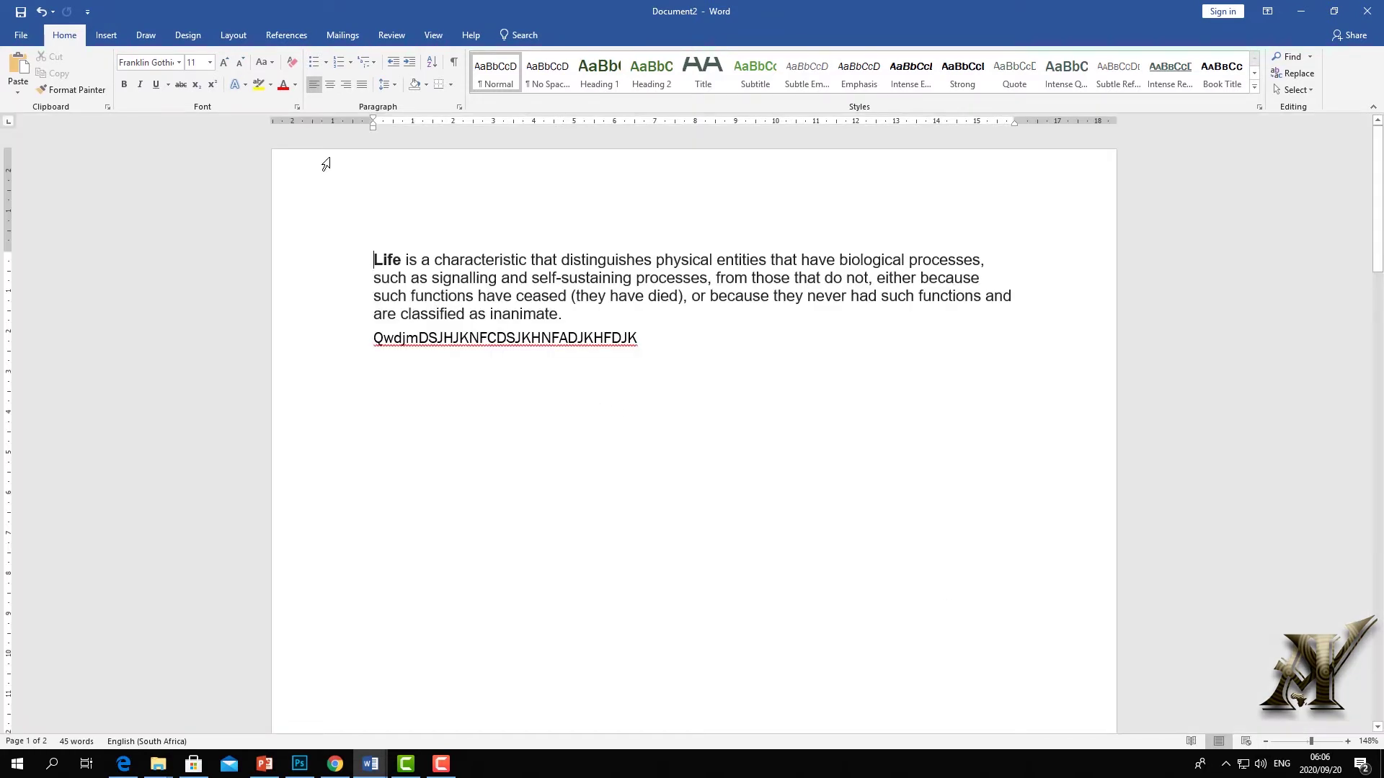
left_click(433, 35)
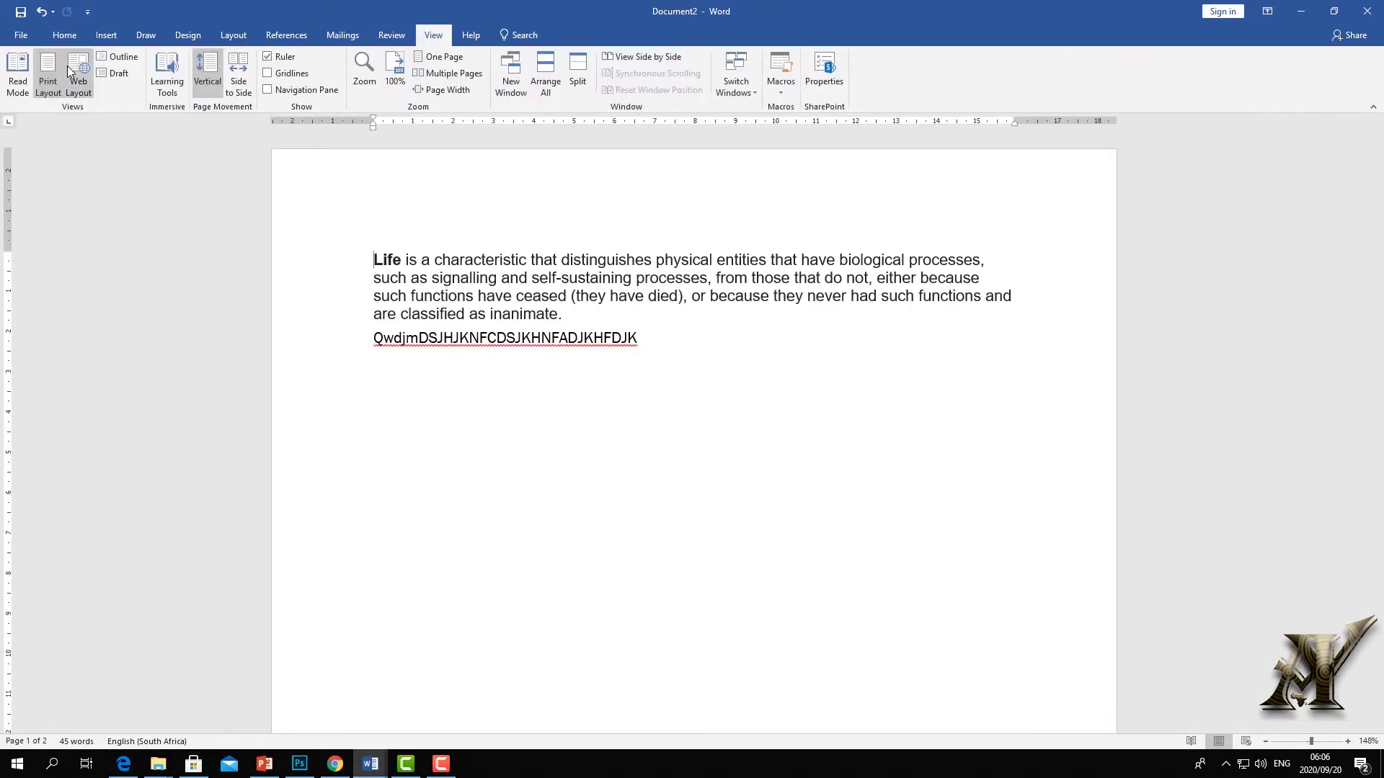
left_click(113, 75)
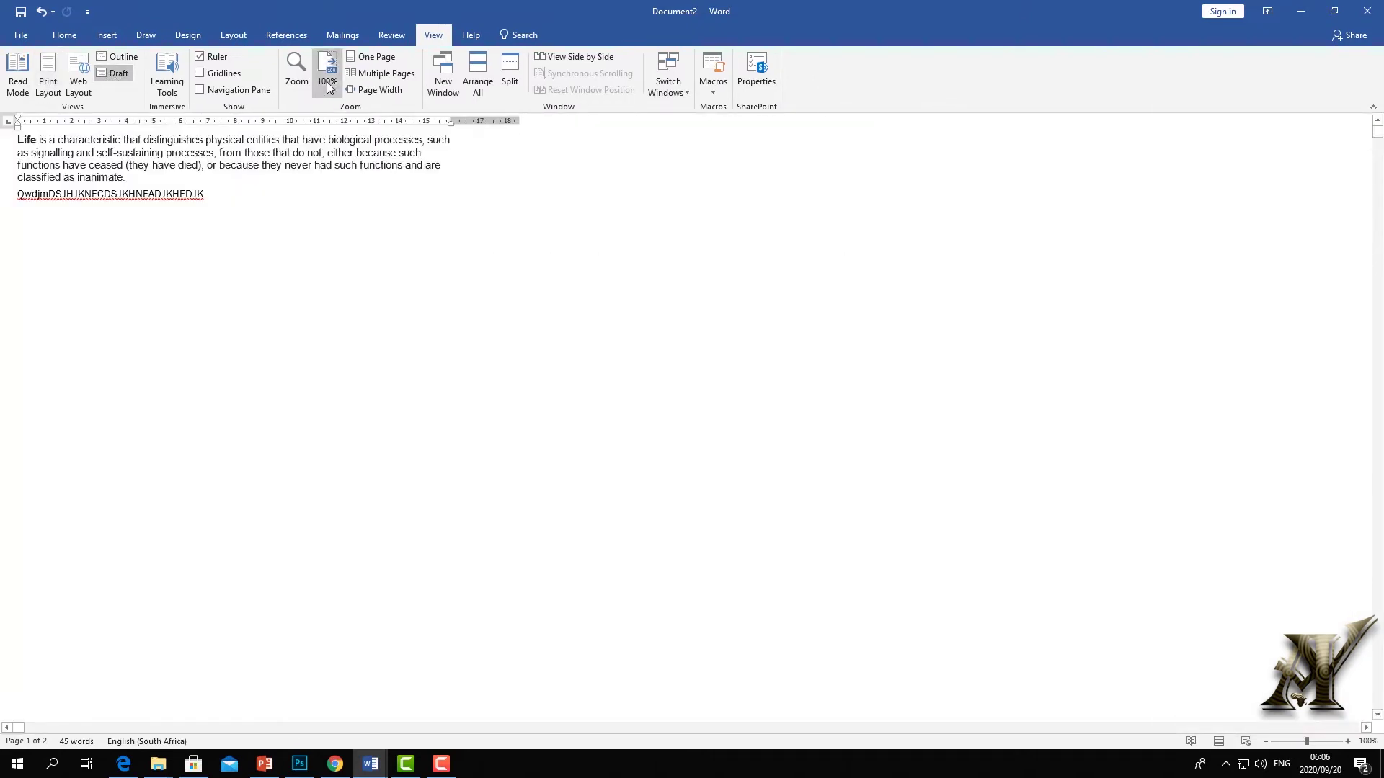
left_click(54, 76)
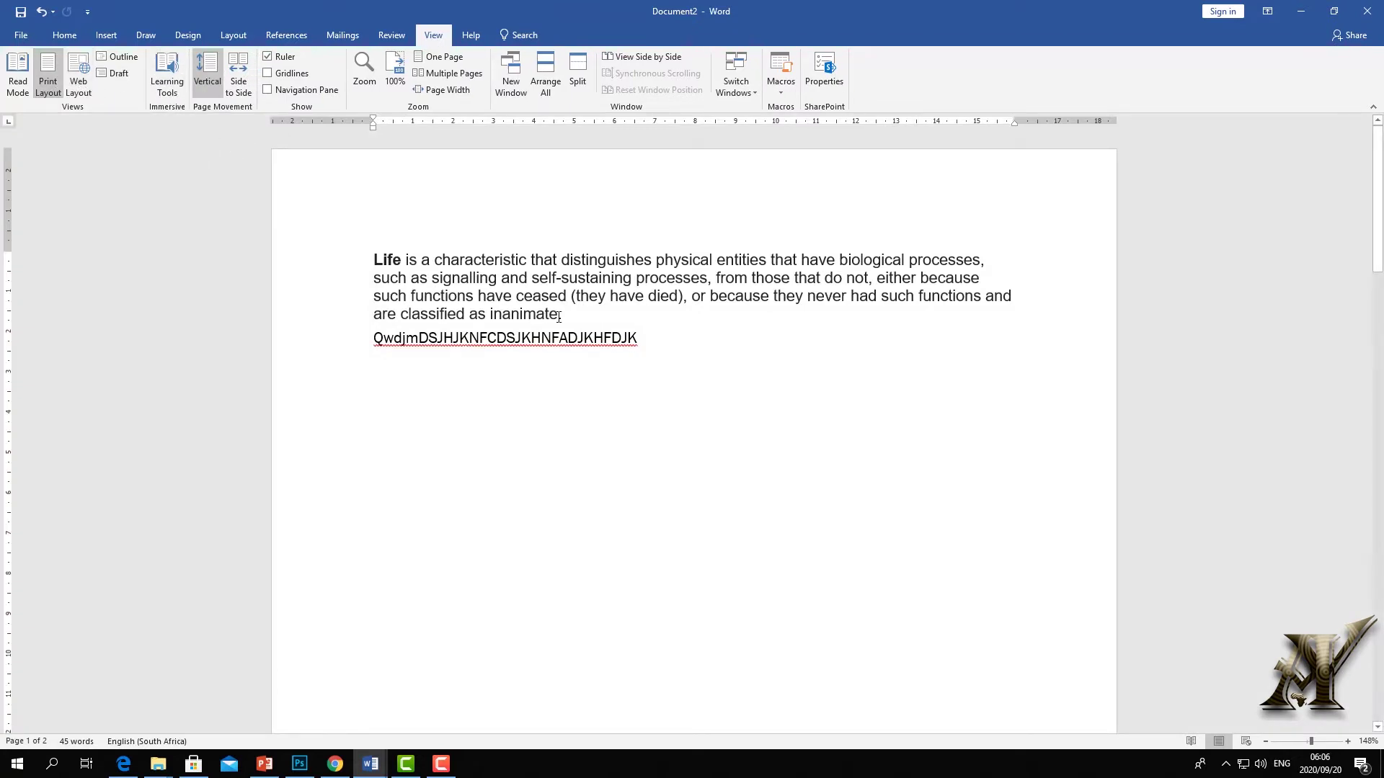
Select the first paragraph and open Learning Tools with a Moderate column width and a sepia page
left_click_drag(618, 321, 331, 247)
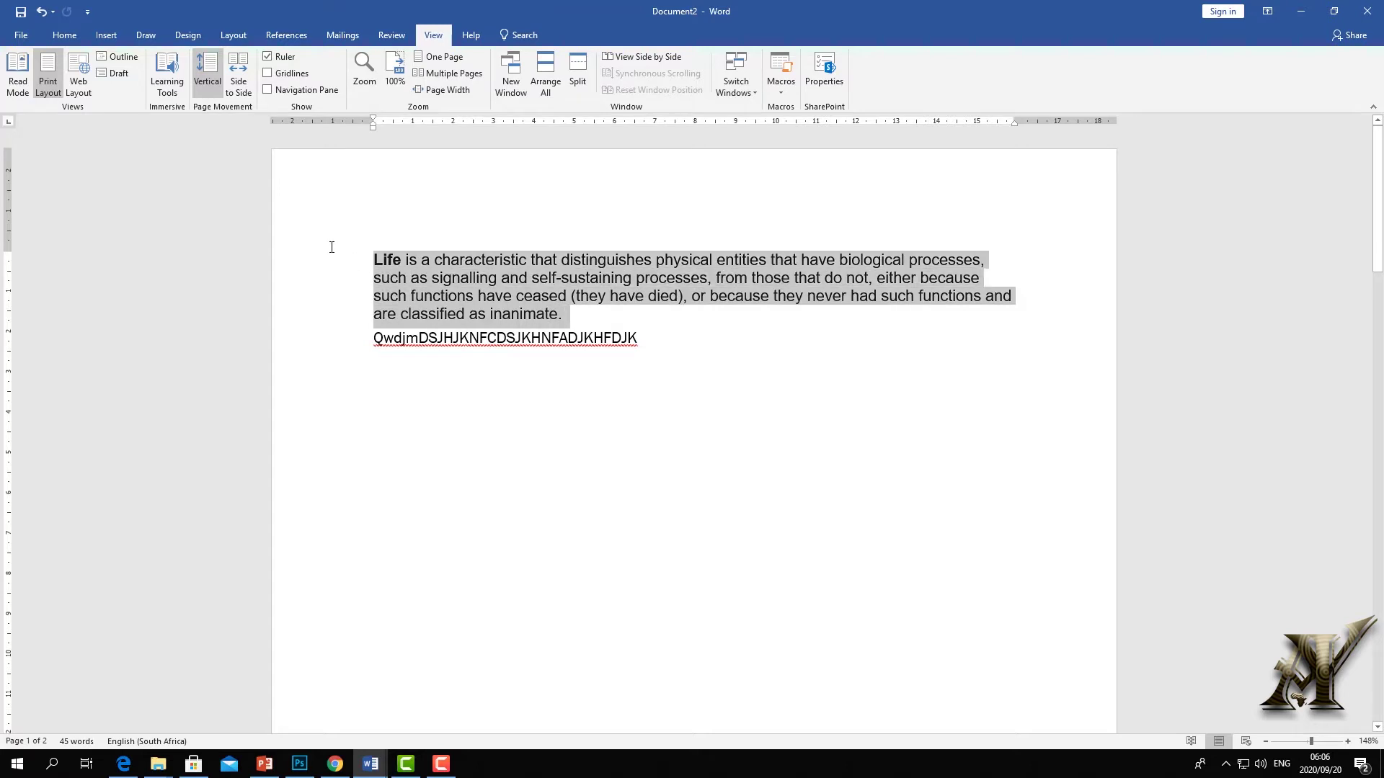
left_click(170, 99)
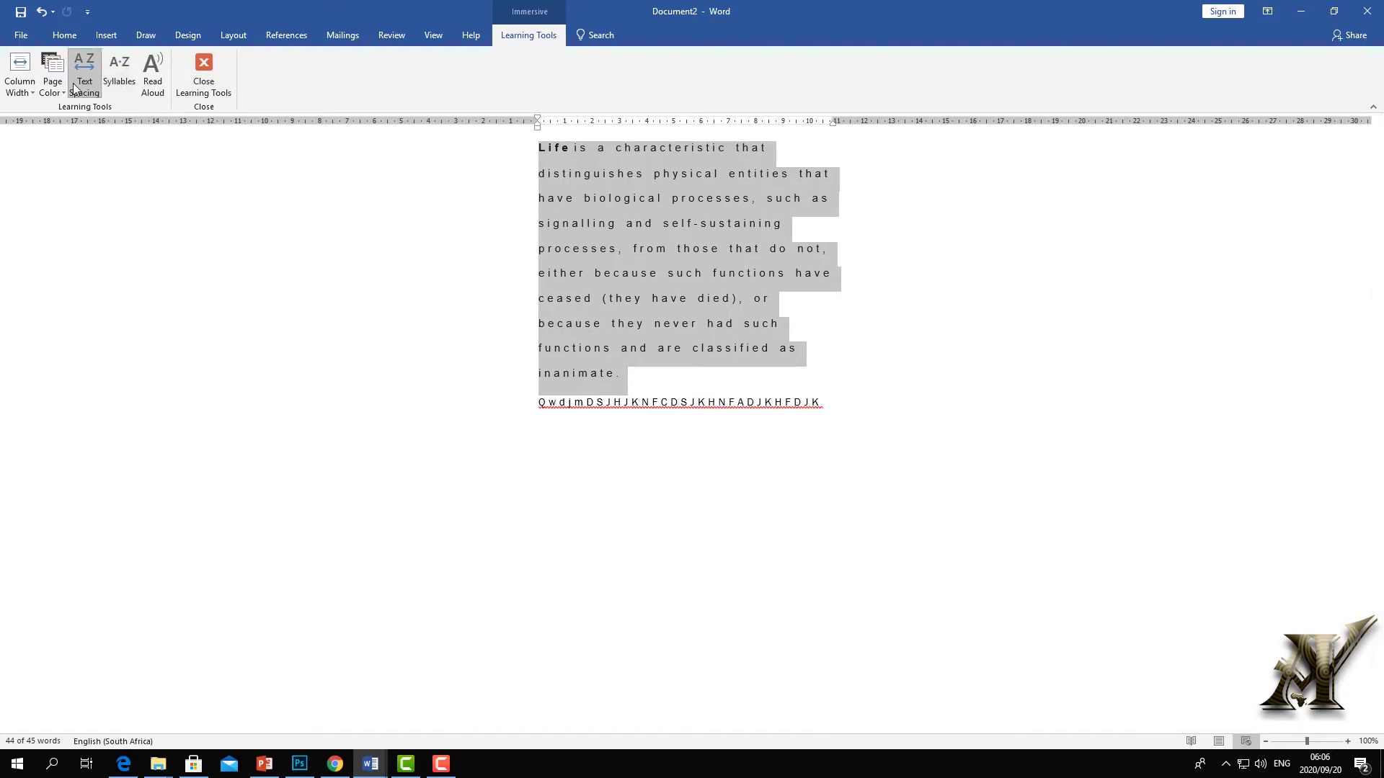
left_click(31, 79)
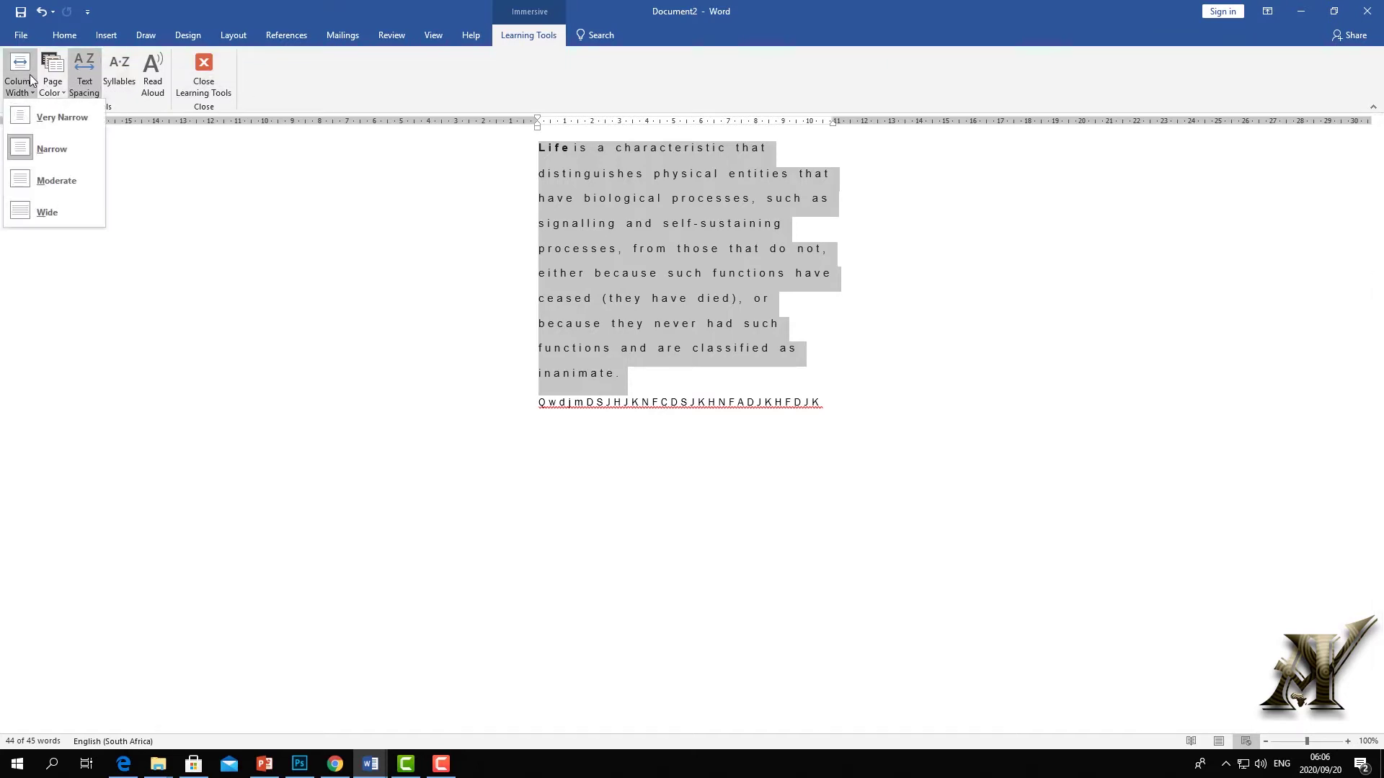
left_click(42, 187)
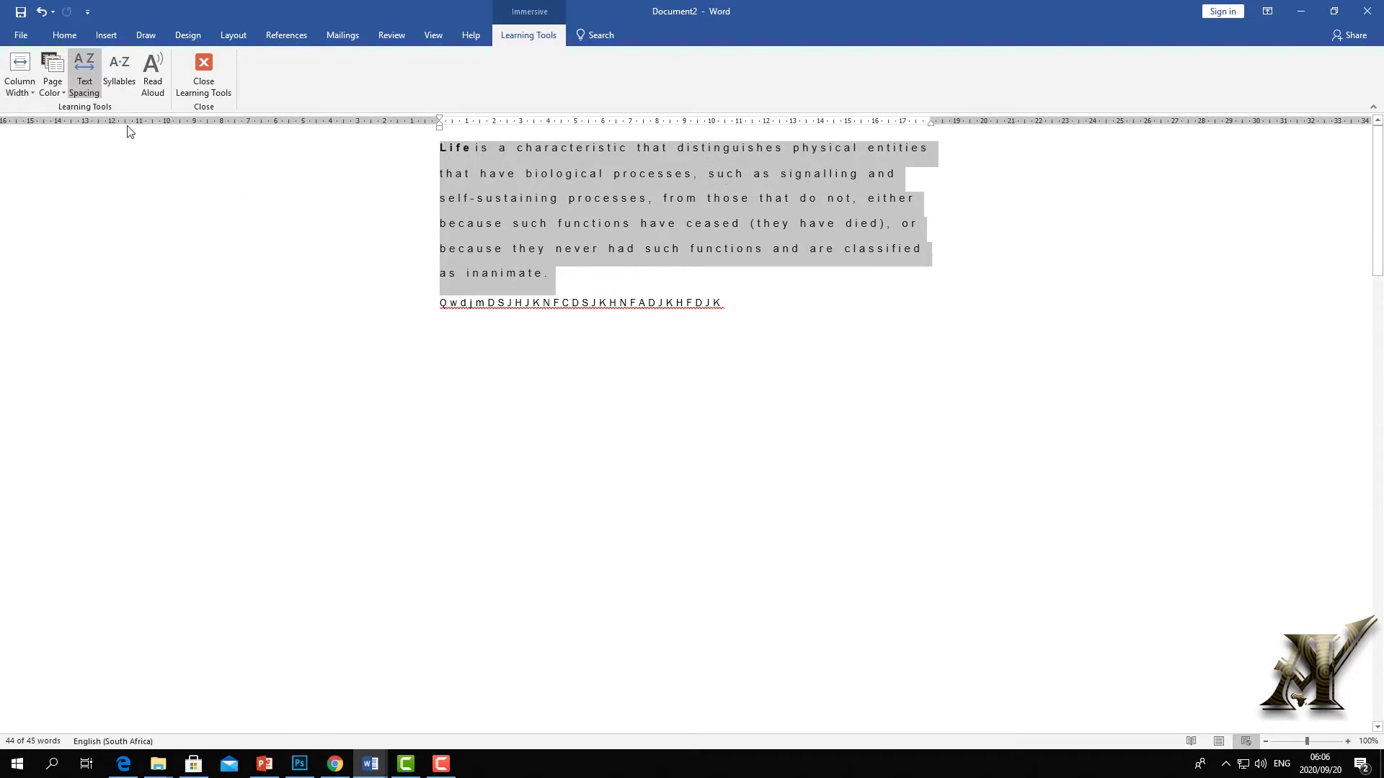
left_click(55, 92)
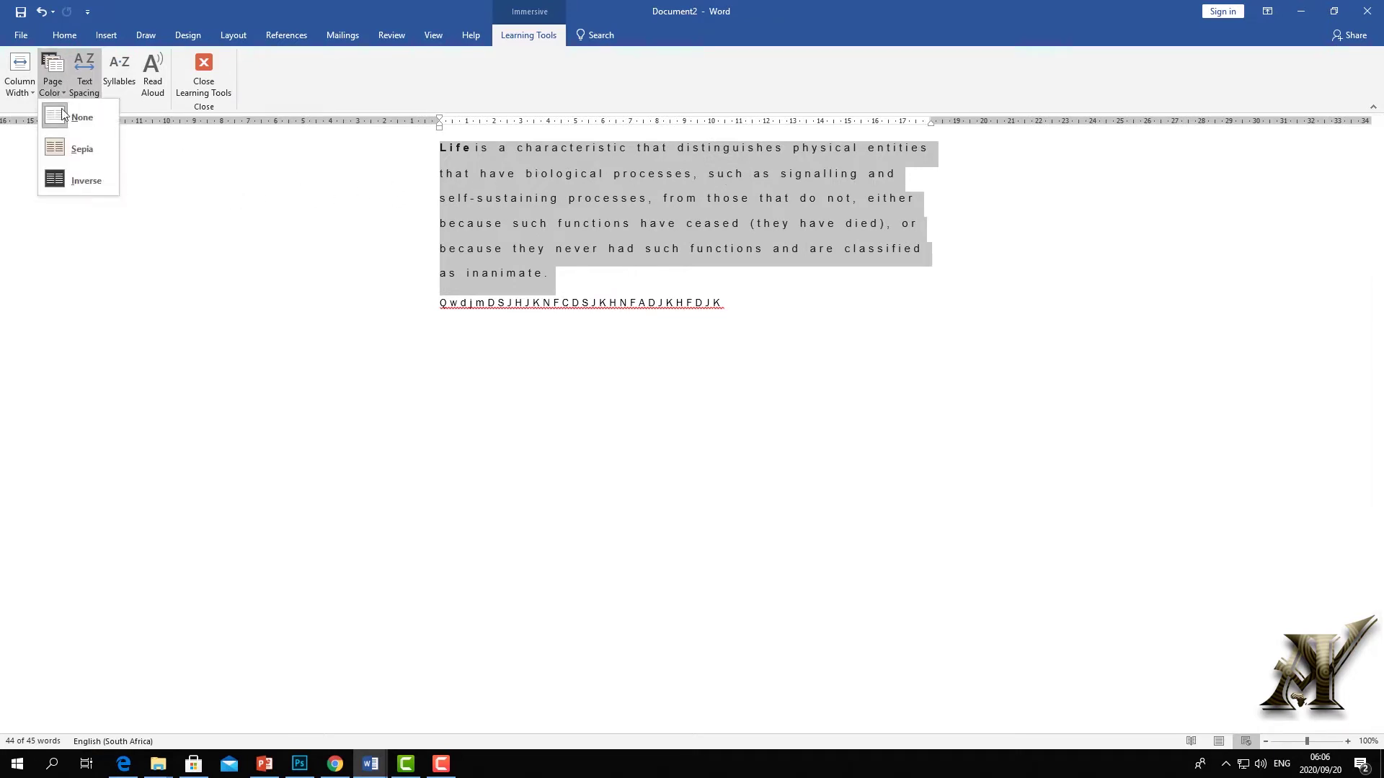
left_click(60, 153)
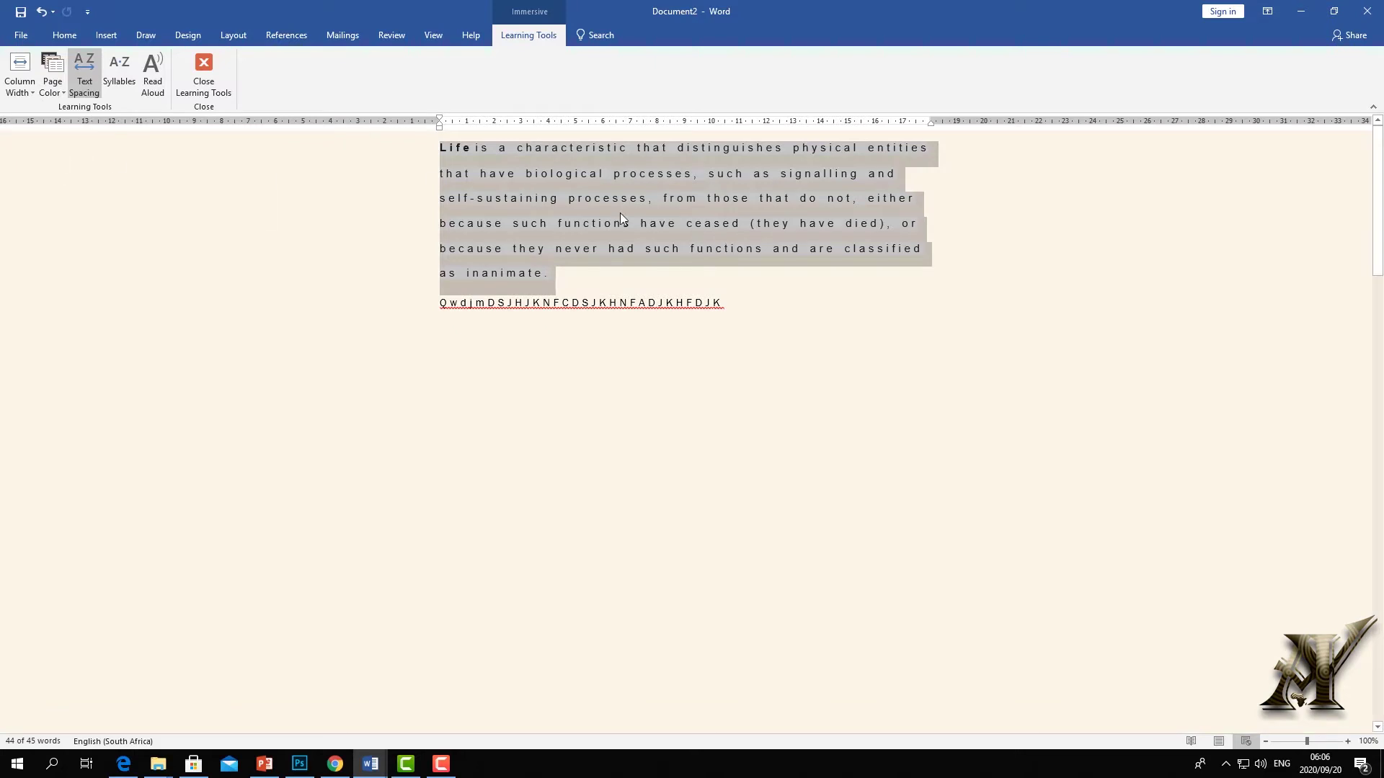
Turn on syllable breaks and start Read Aloud playback of the passage
scroll(608, 213, "down", 6)
scroll(605, 207, "up", 5)
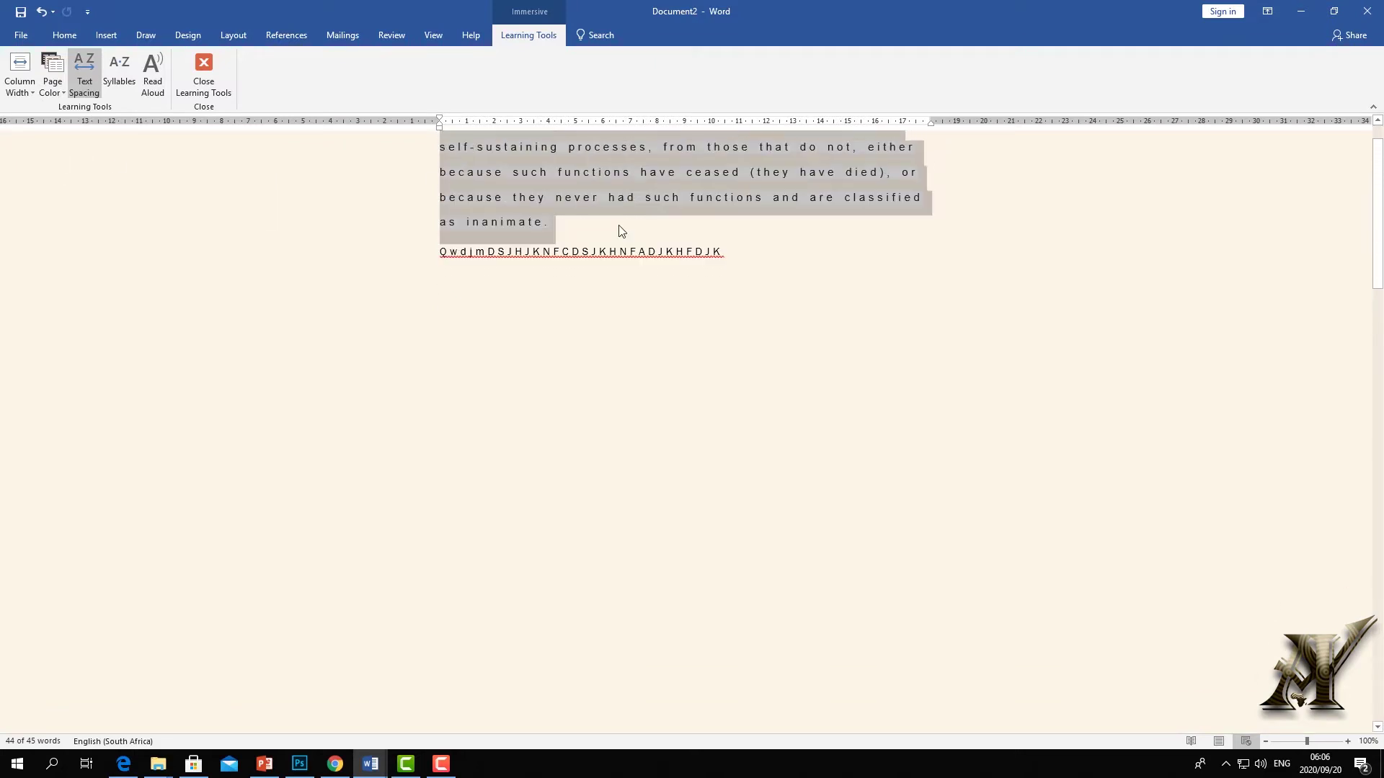
left_click(118, 86)
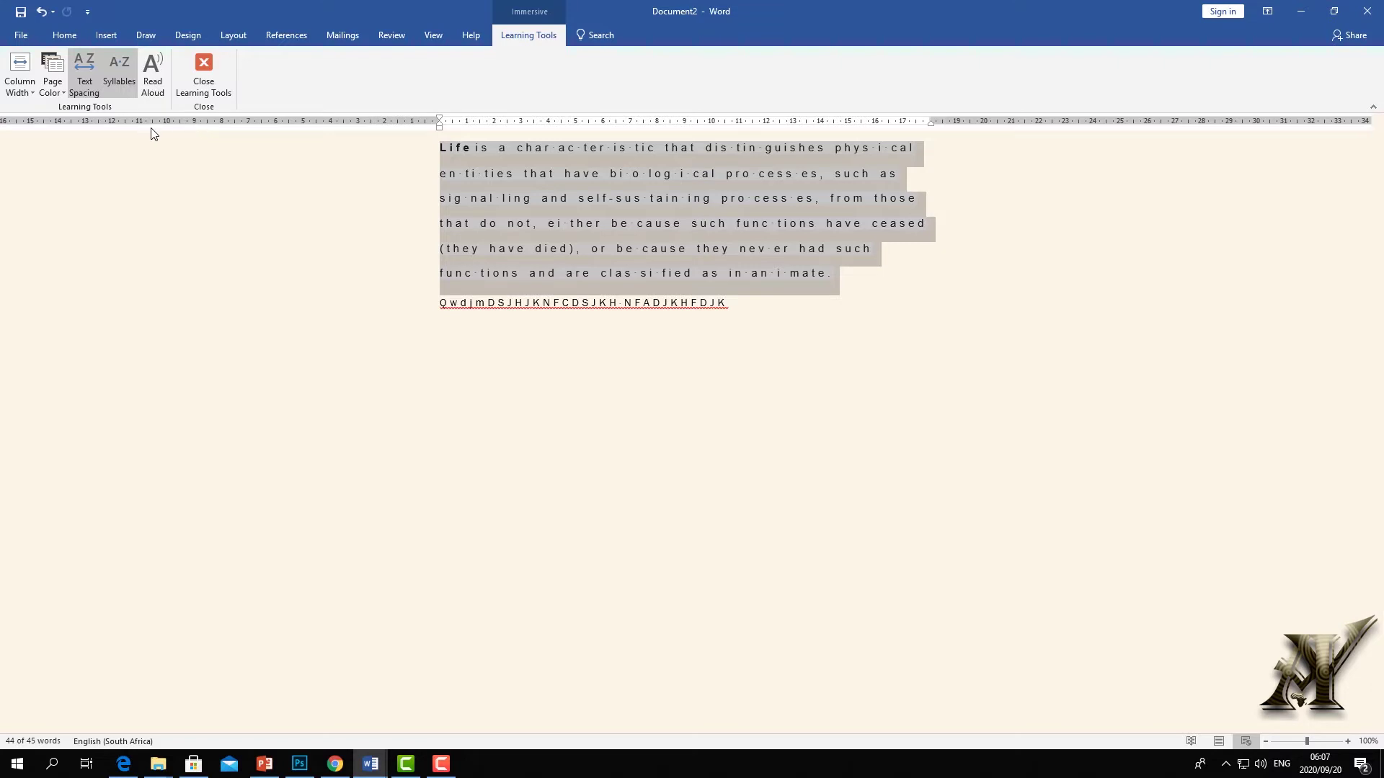
left_click(159, 86)
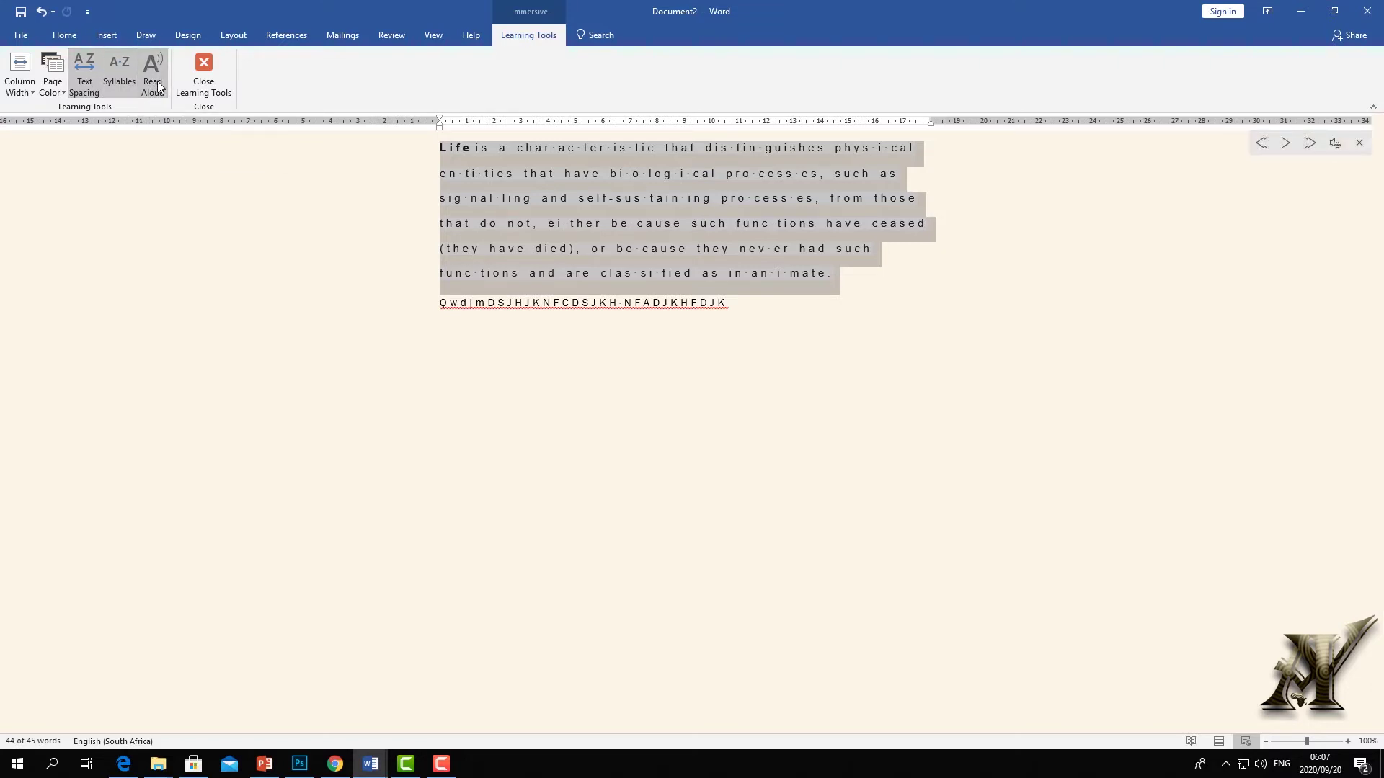
left_click(1287, 146)
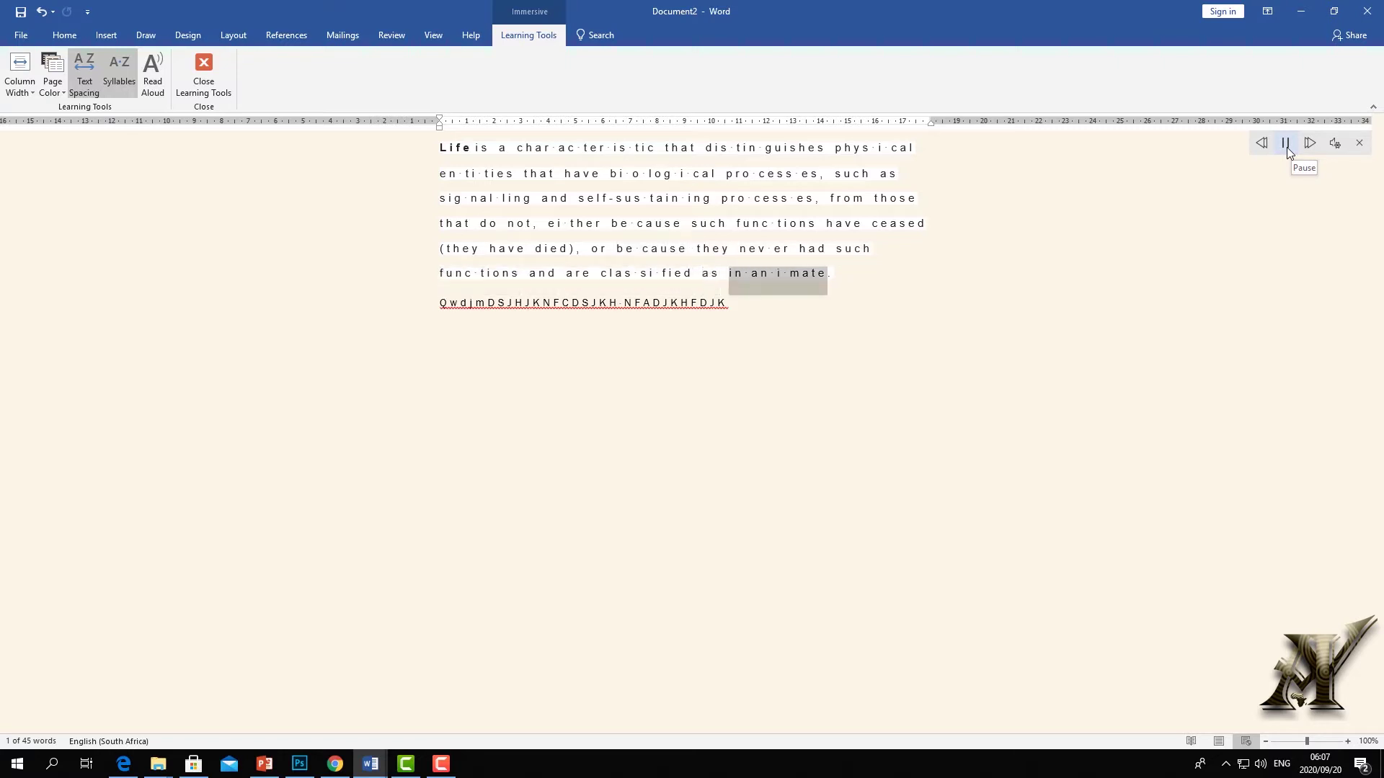
Pause Read Aloud, lower the reading speed slider, and resume playback
left_click(1286, 143)
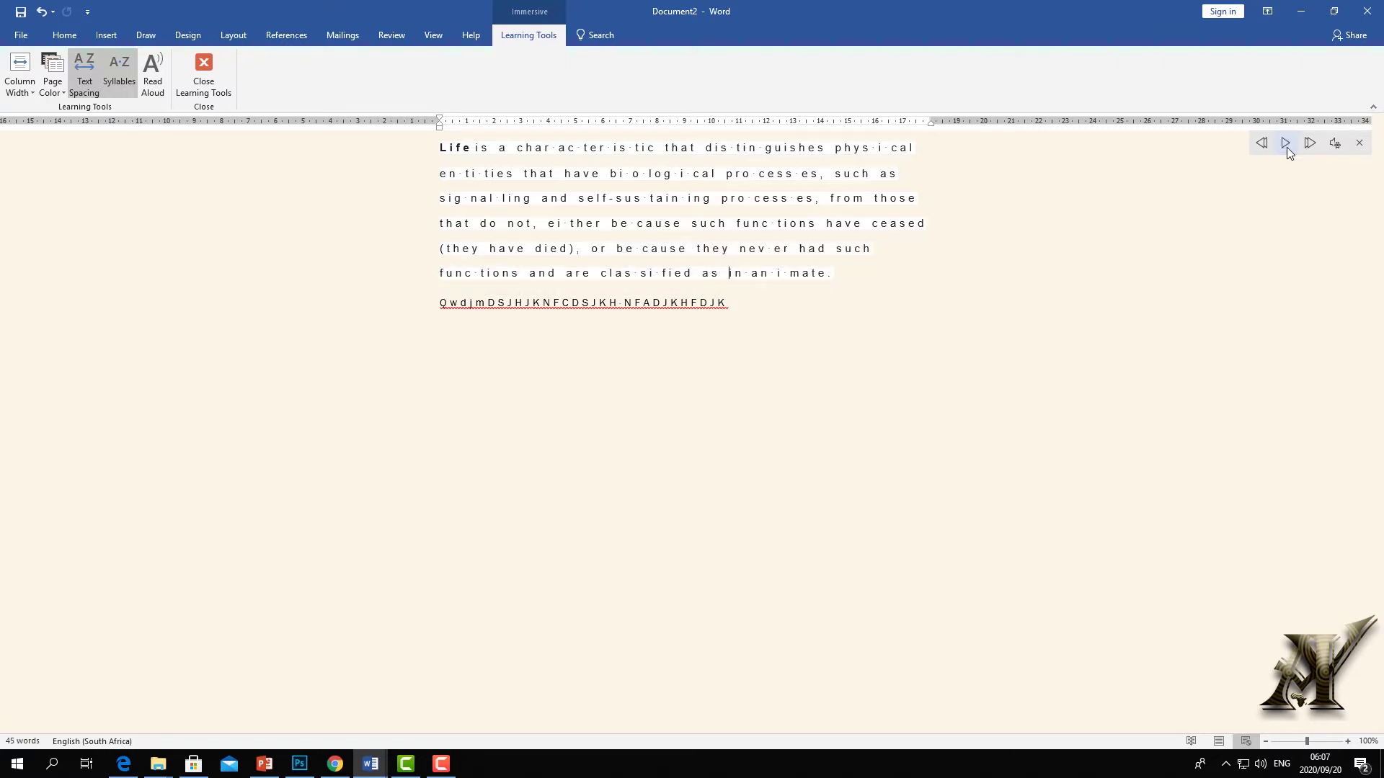
left_click(1334, 143)
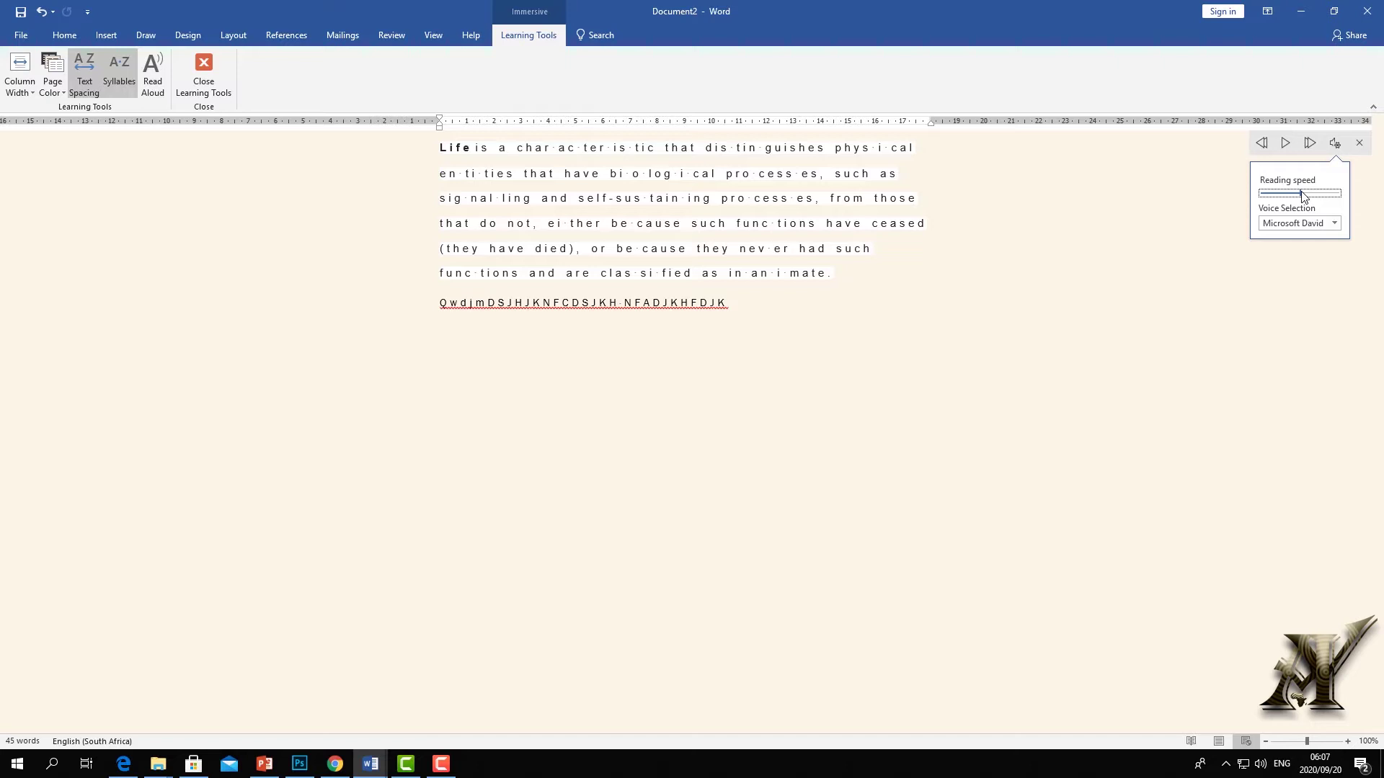
left_click_drag(1300, 192, 1282, 193)
left_click(1284, 143)
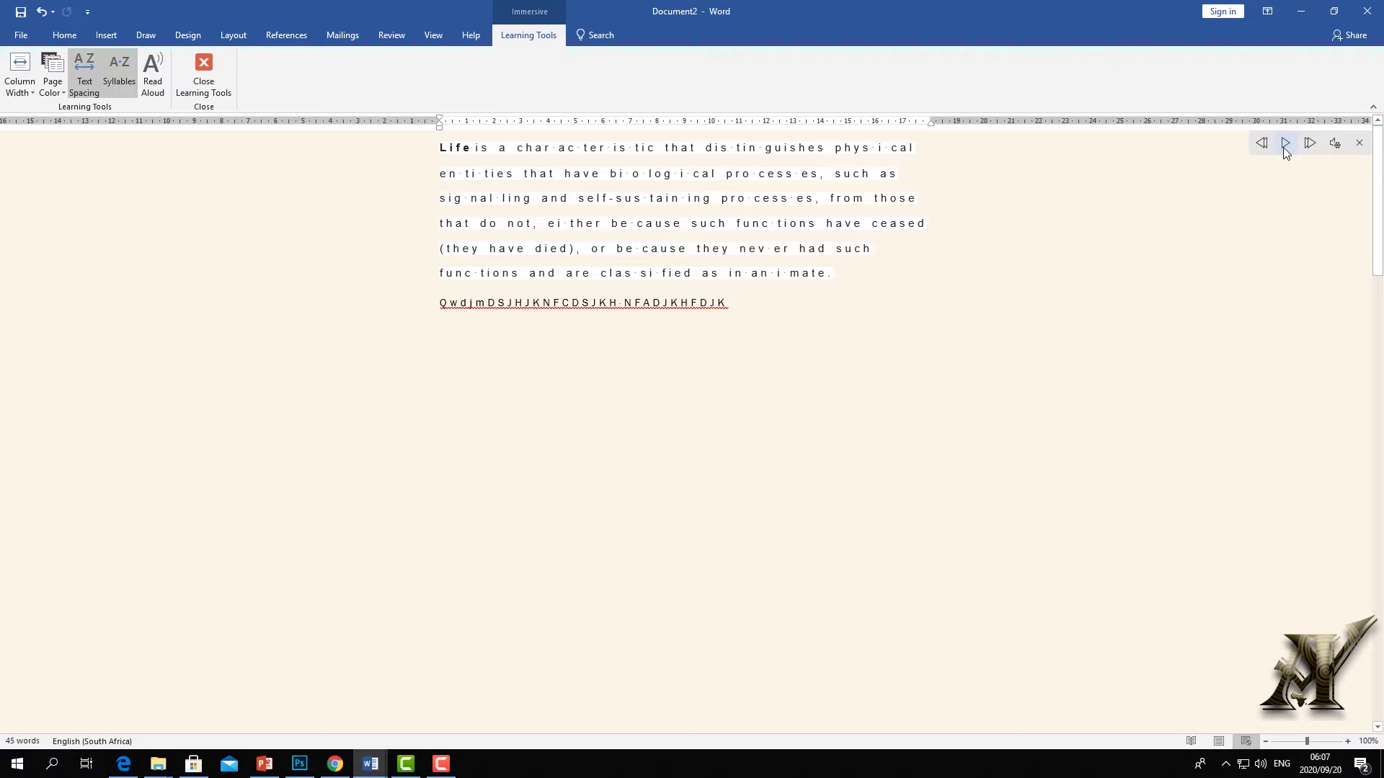
left_click(1284, 143)
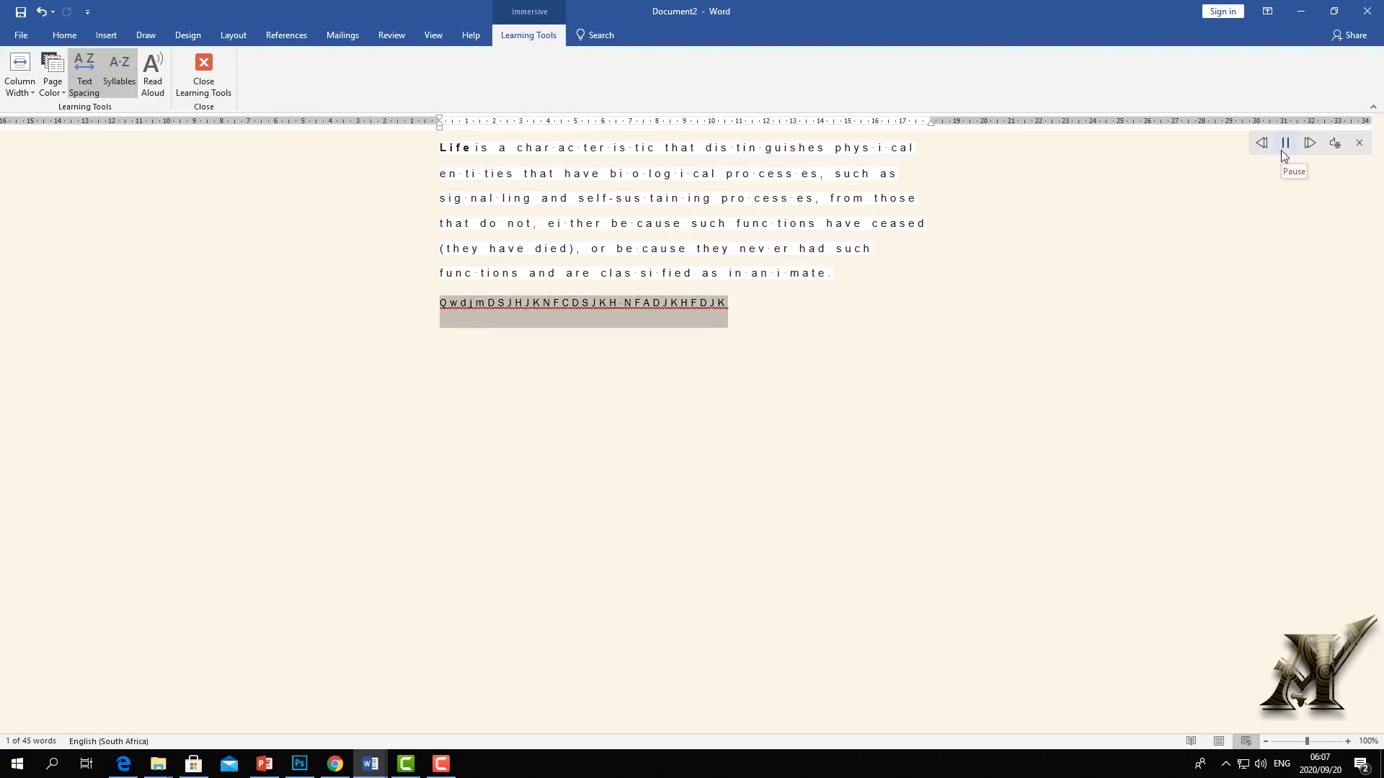
Raise the reading speed, pause and resume, then lower the speed again while it finishes
left_click(1335, 144)
left_click_drag(1281, 193, 1332, 195)
left_click(1163, 189)
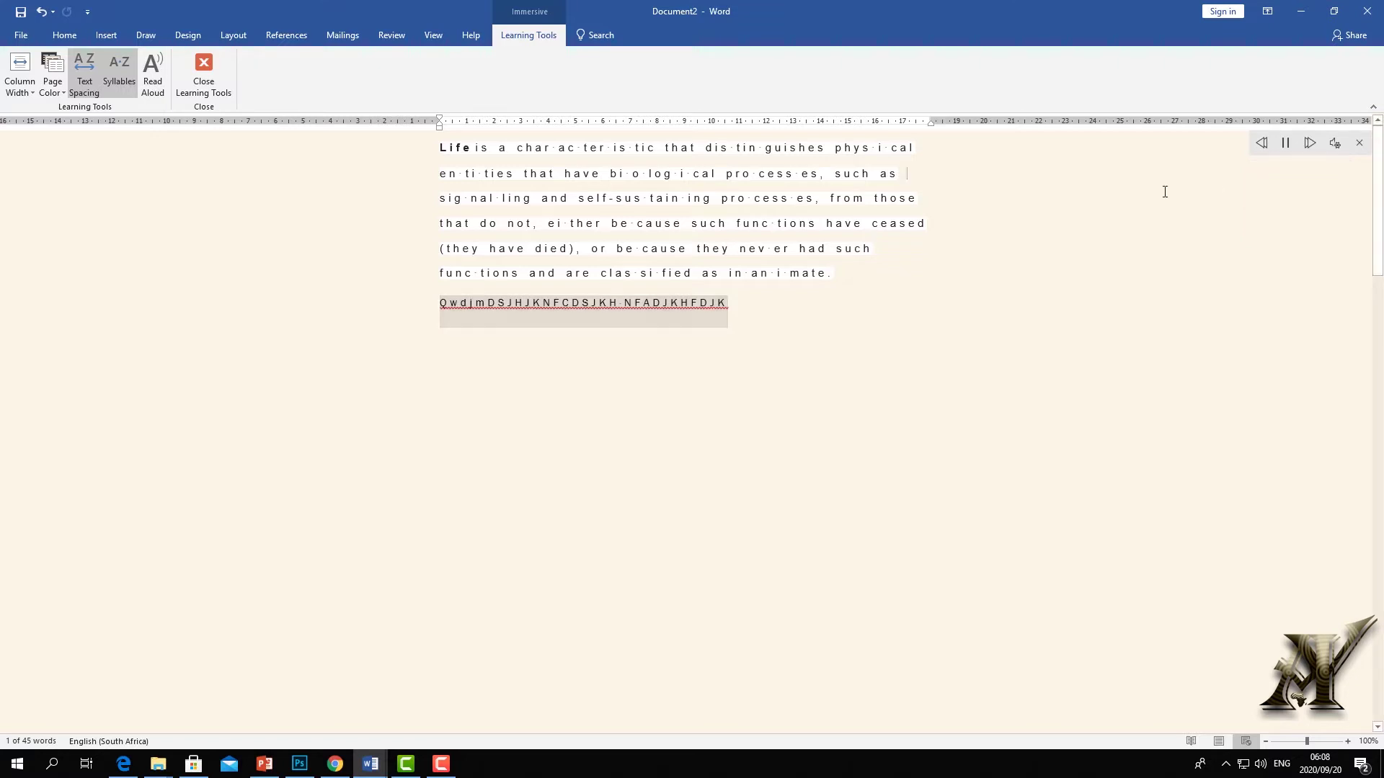
left_click(1286, 144)
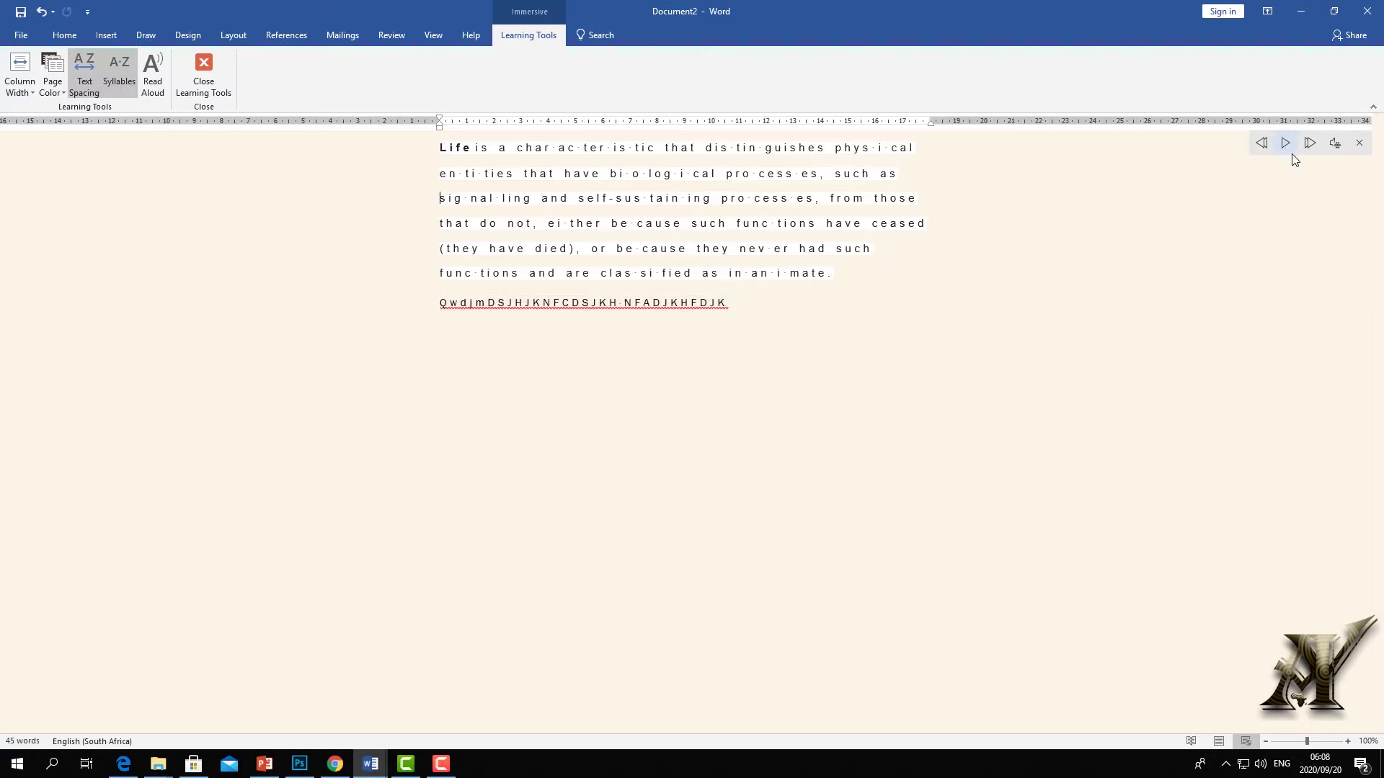
left_click(1335, 143)
left_click(1286, 147)
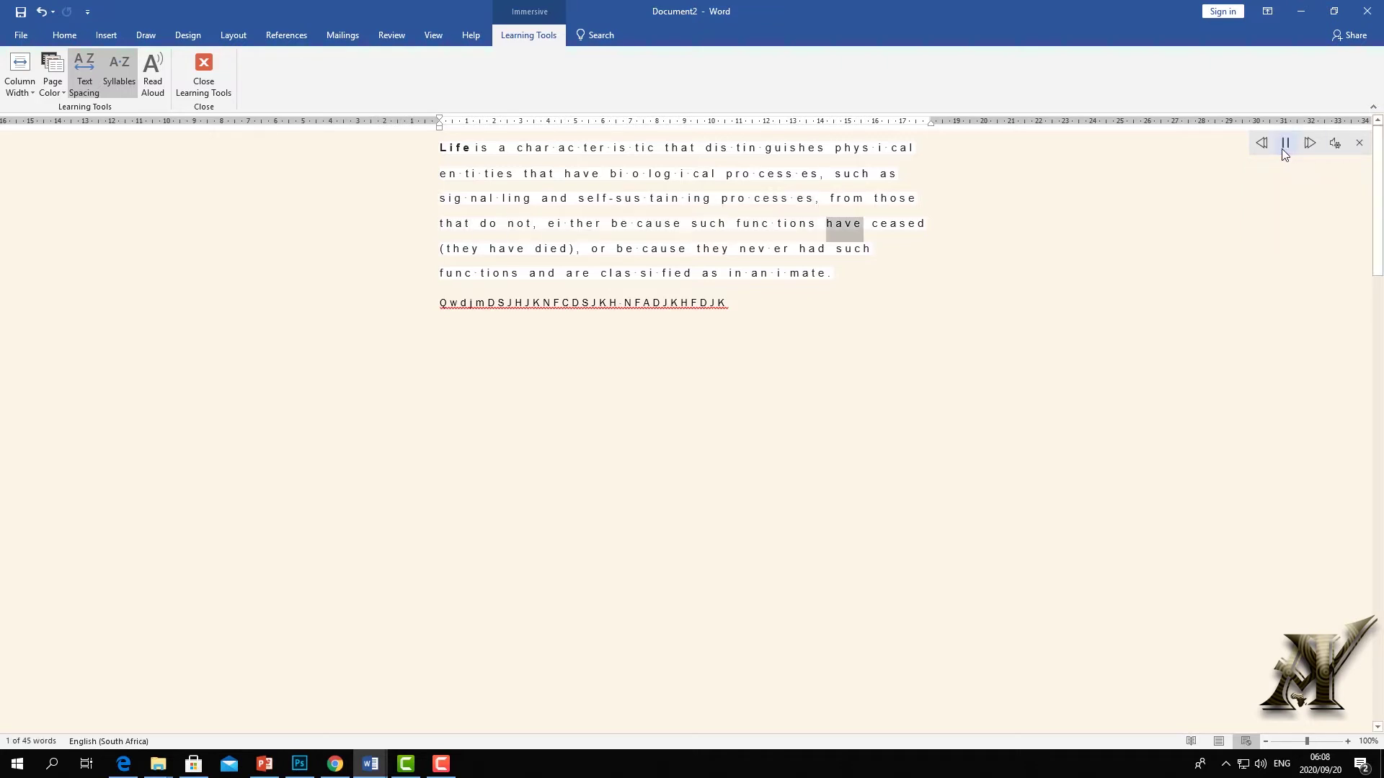
left_click(1334, 144)
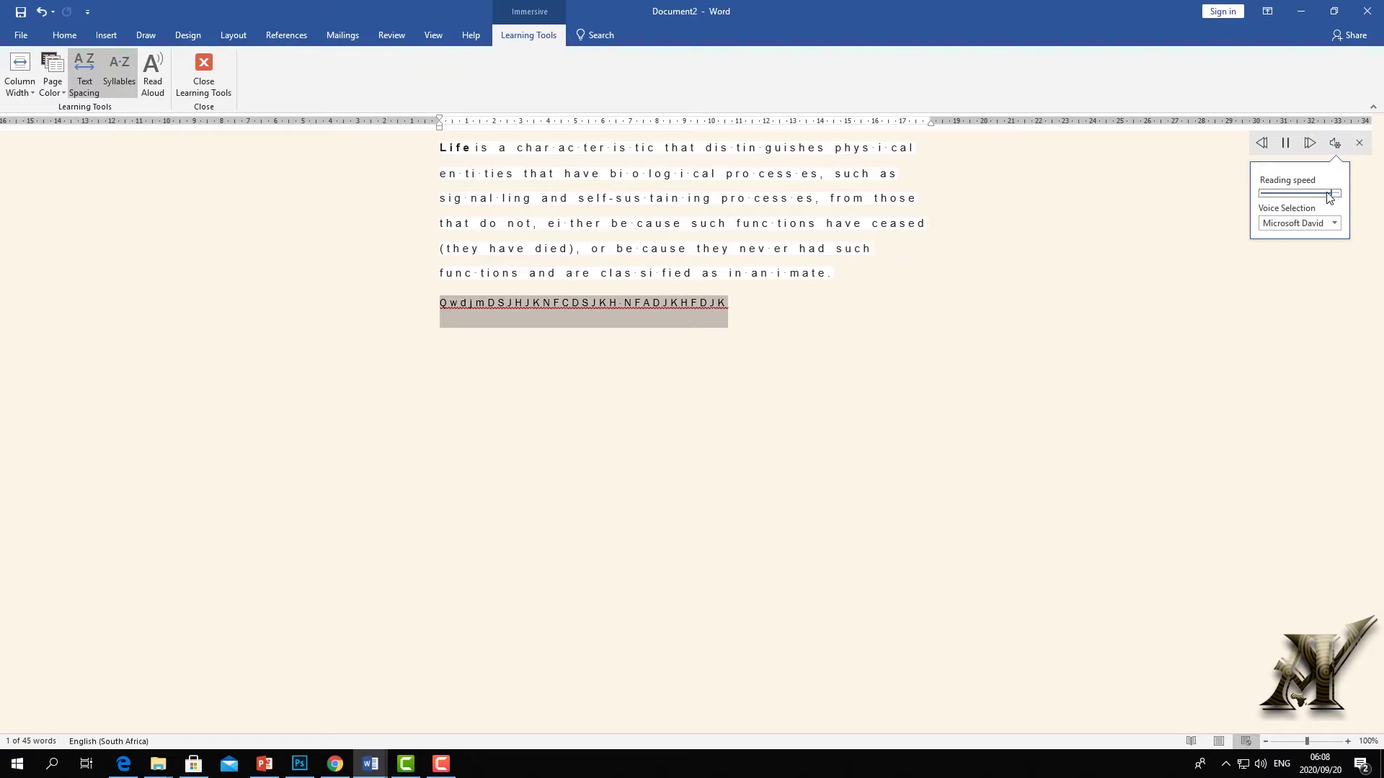
left_click_drag(1328, 197, 1300, 197)
left_click(927, 198)
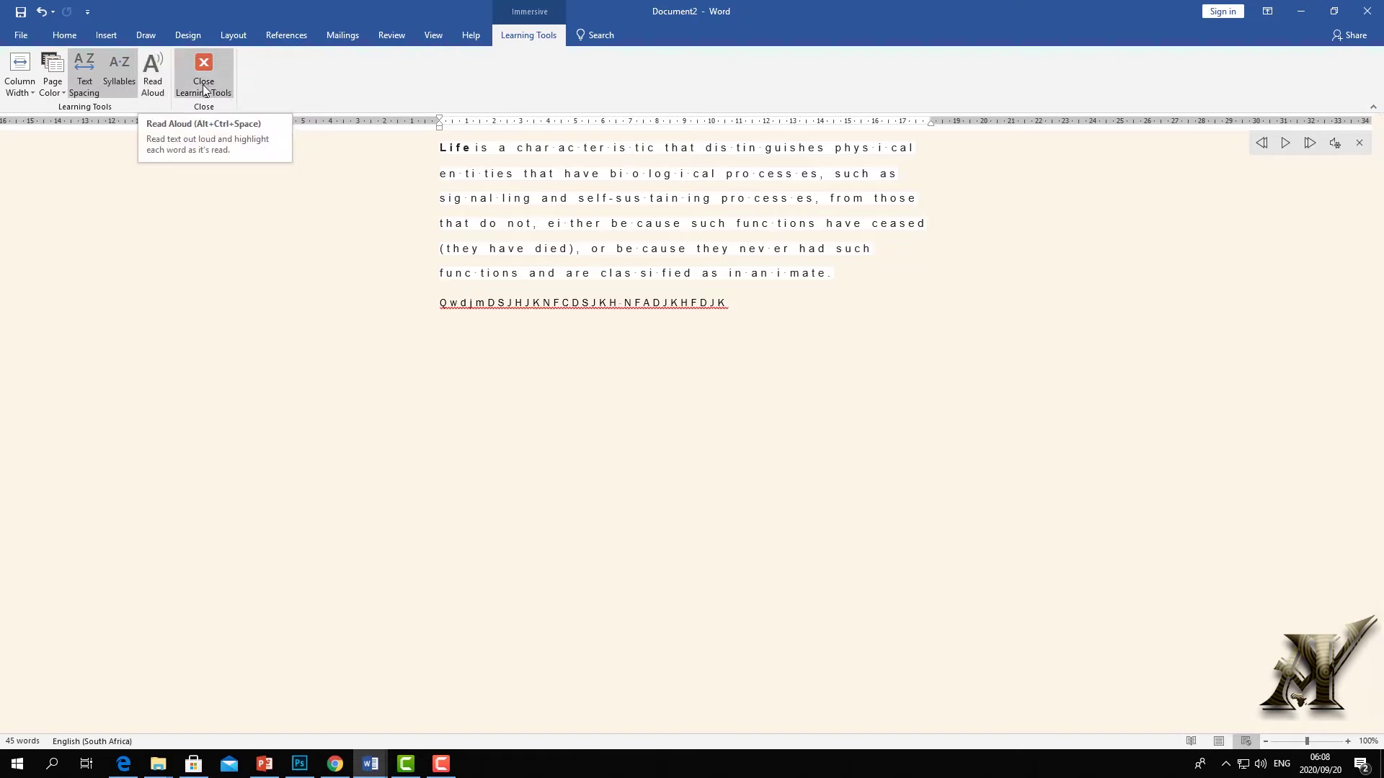
Toggle Text Spacing off and back on, and set the Page Color to None
left_click(94, 75)
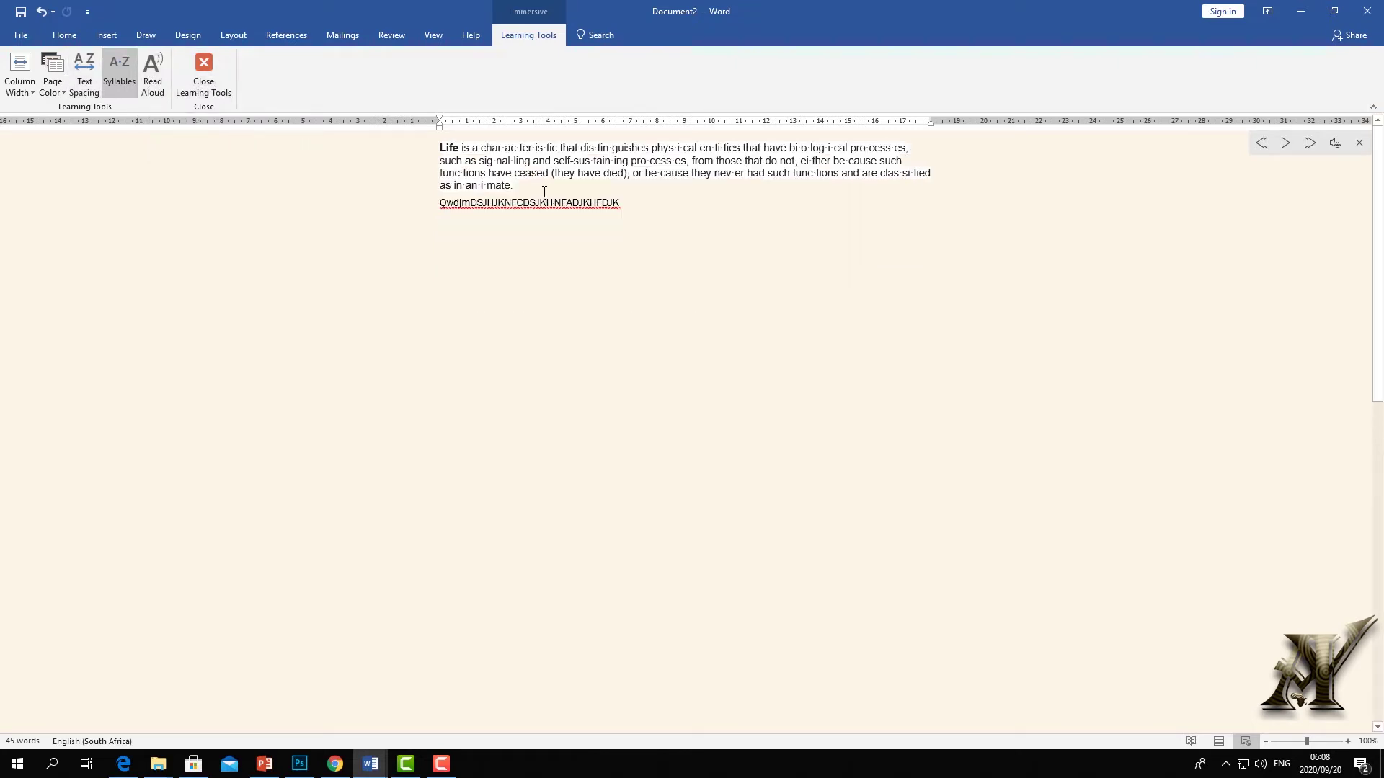
left_click(101, 81)
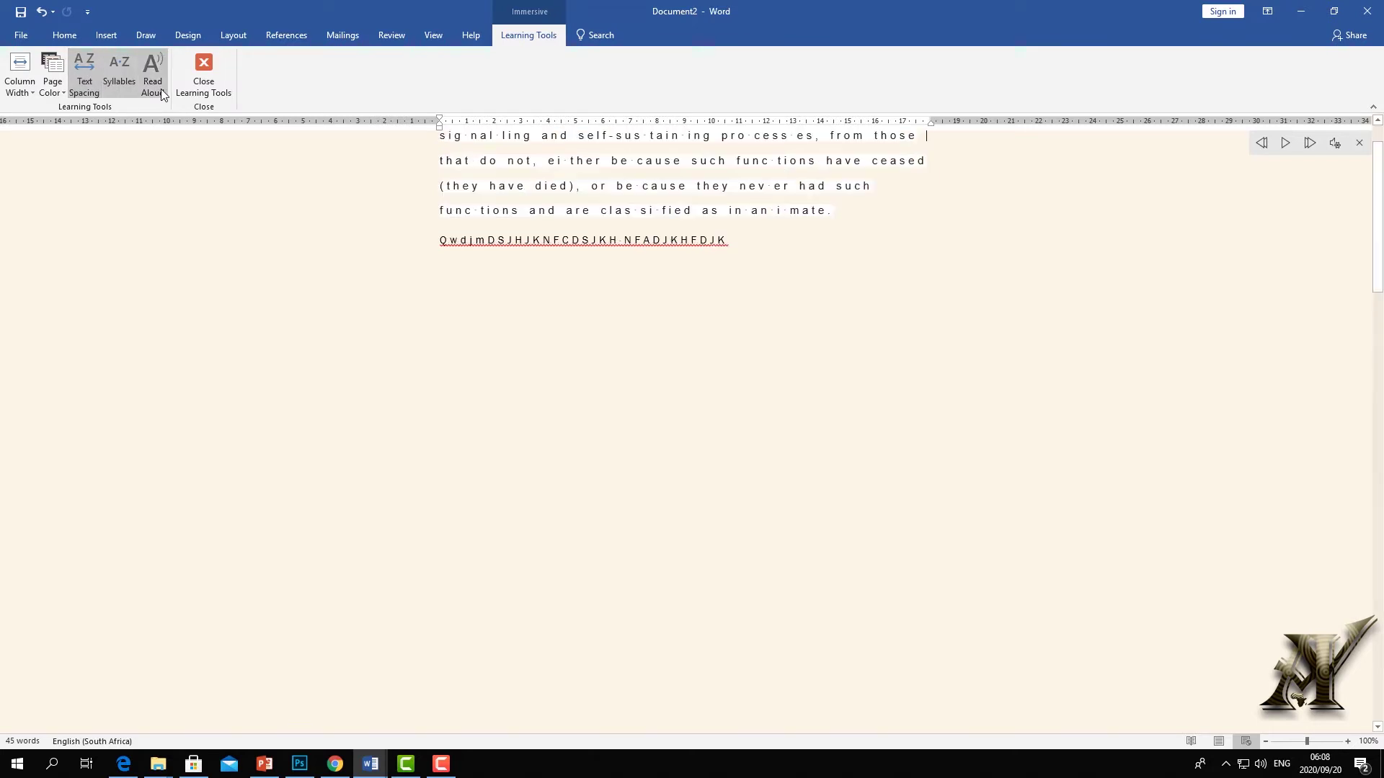
left_click(47, 87)
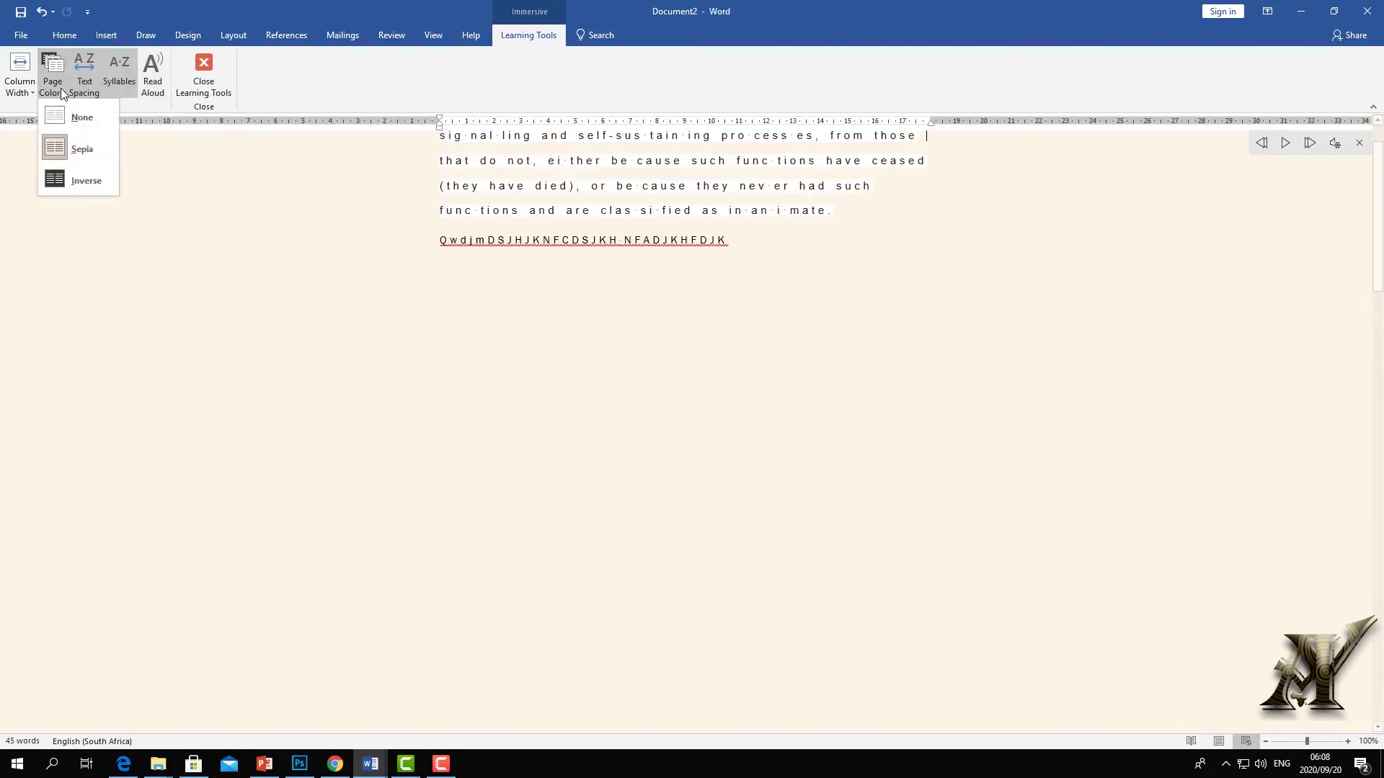
left_click(48, 119)
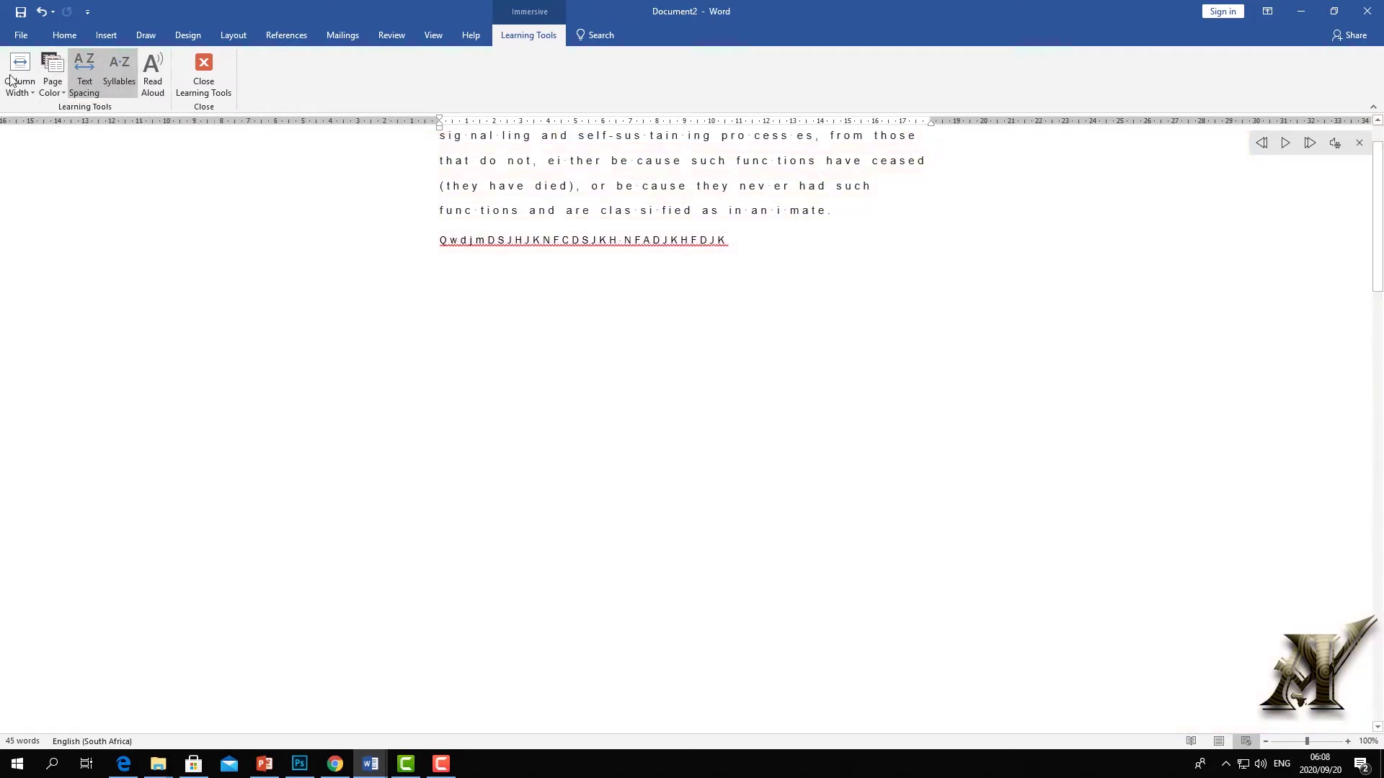
Cycle the Column Width through Very Narrow and Narrow, ending on Wide
left_click(33, 75)
left_click(54, 115)
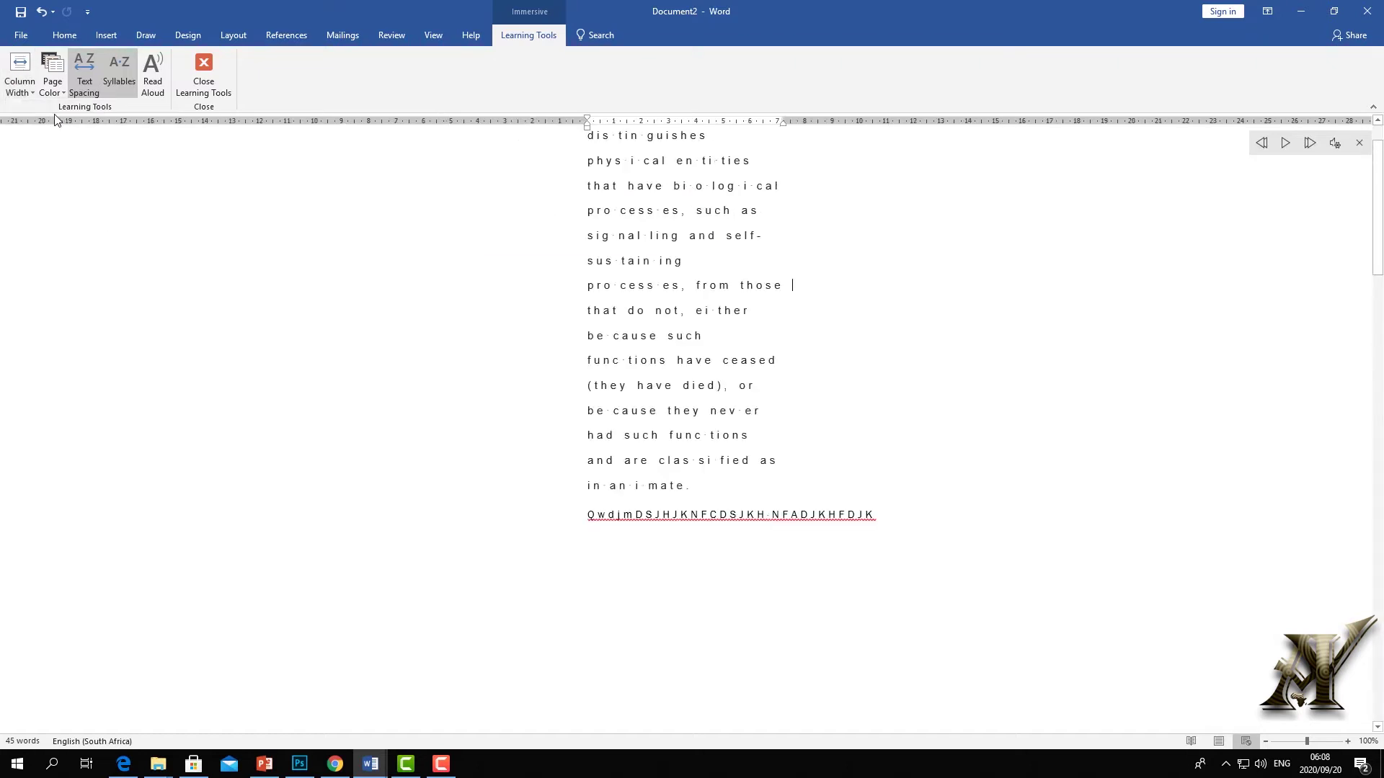
left_click(26, 75)
left_click(42, 148)
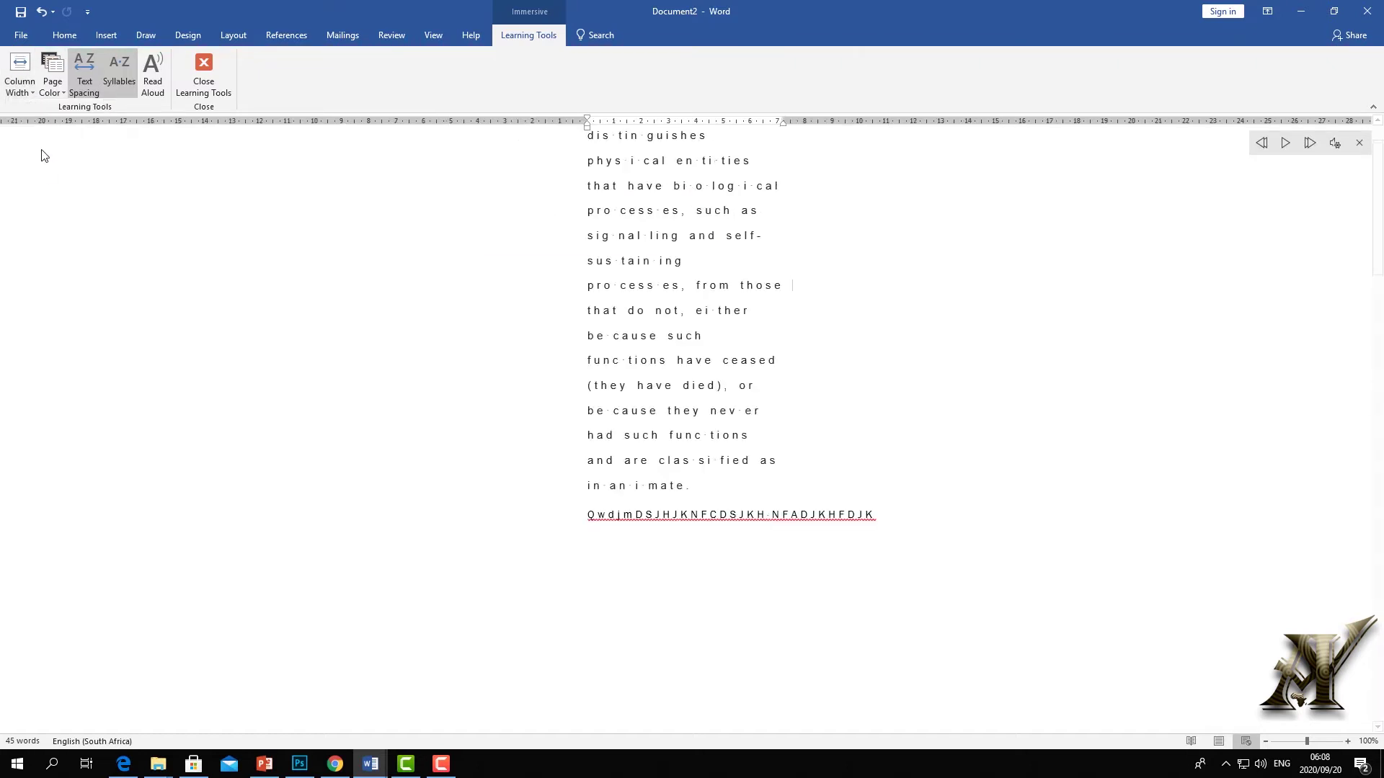
left_click(29, 72)
left_click(49, 213)
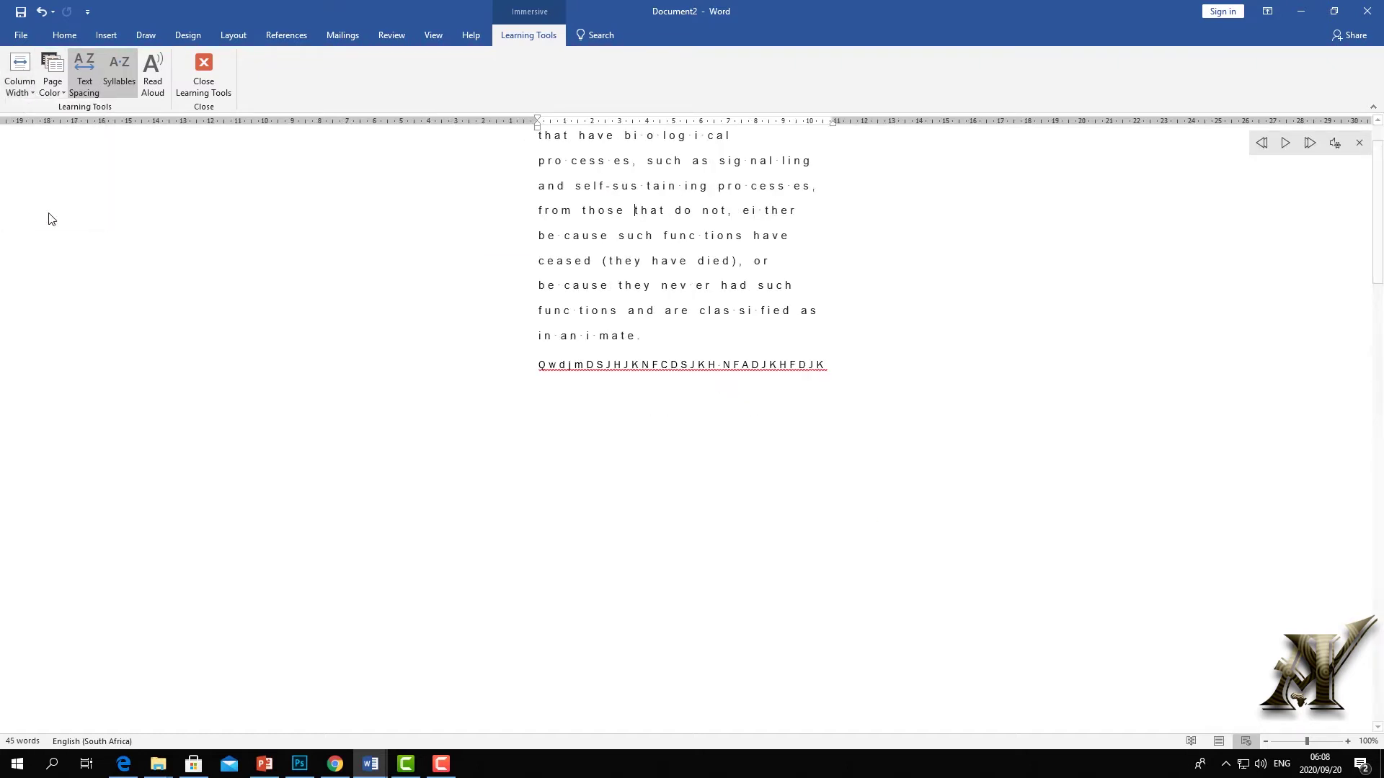
scroll(339, 293, "up", 2)
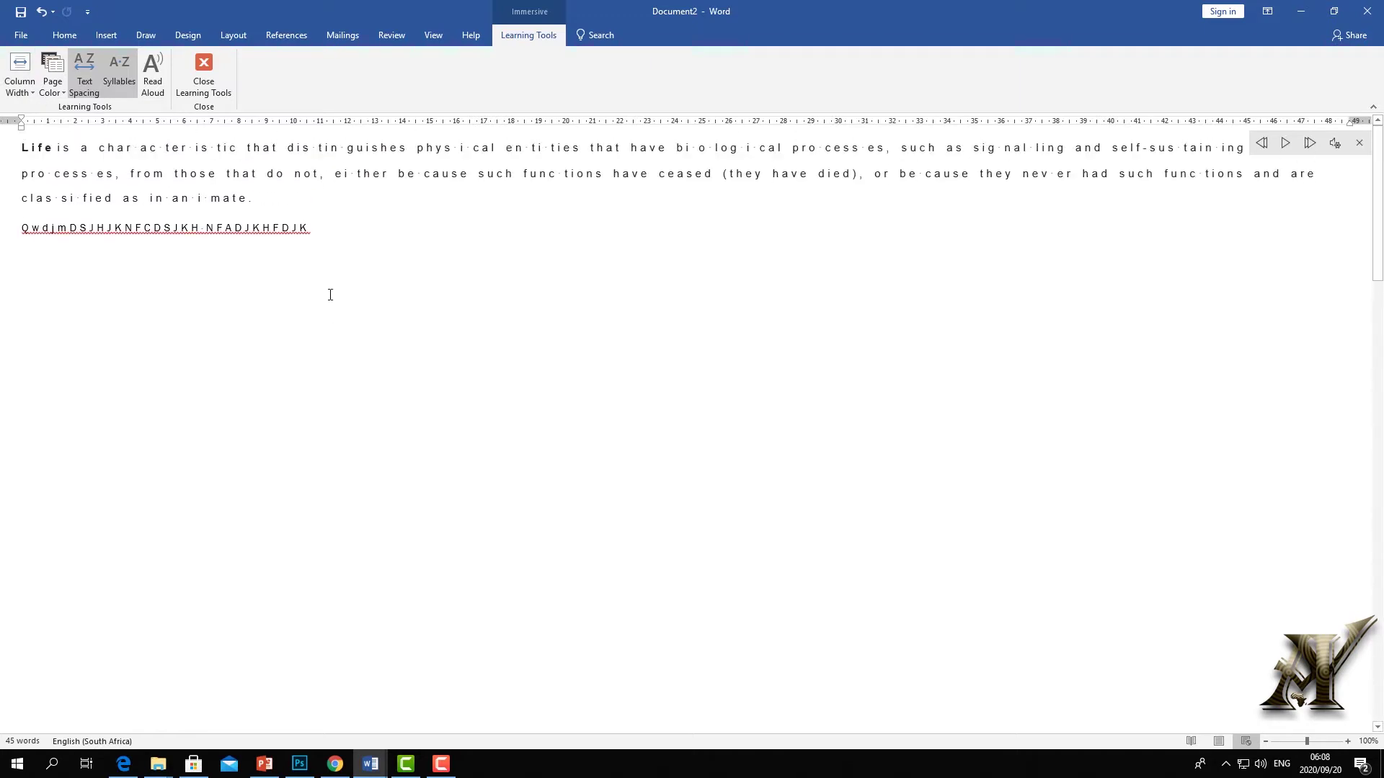
Close Learning Tools, try Side to Side paging, switch back to Vertical, and hide the Ruler
left_click(209, 63)
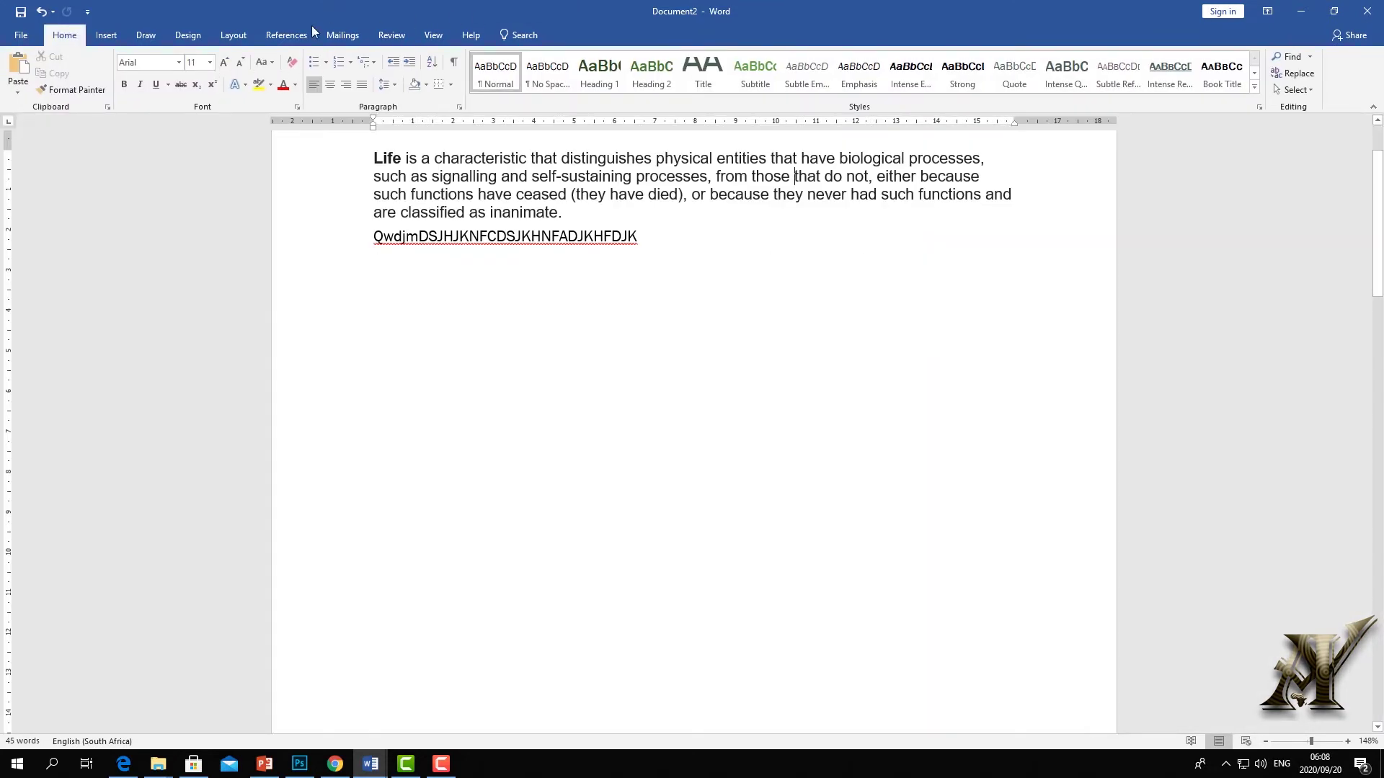
left_click(433, 34)
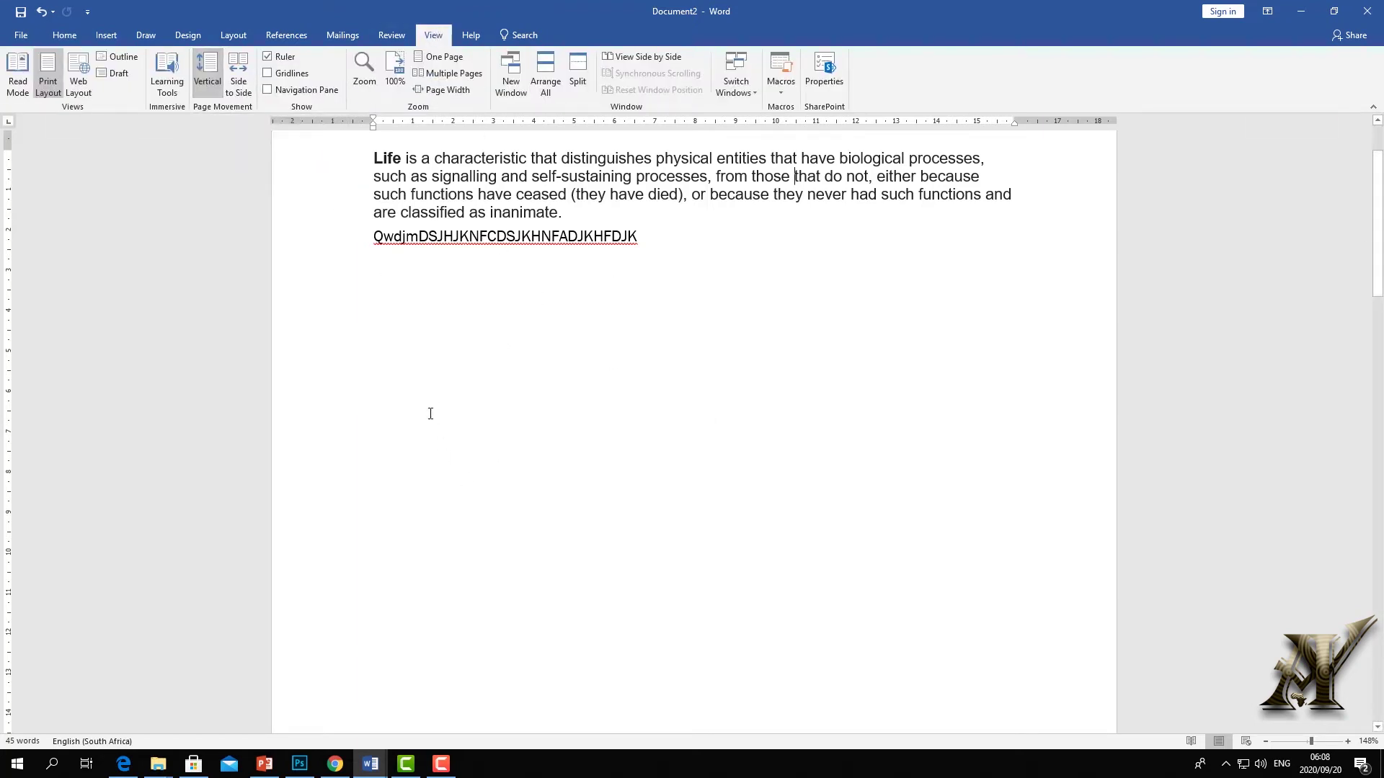
left_click(240, 88)
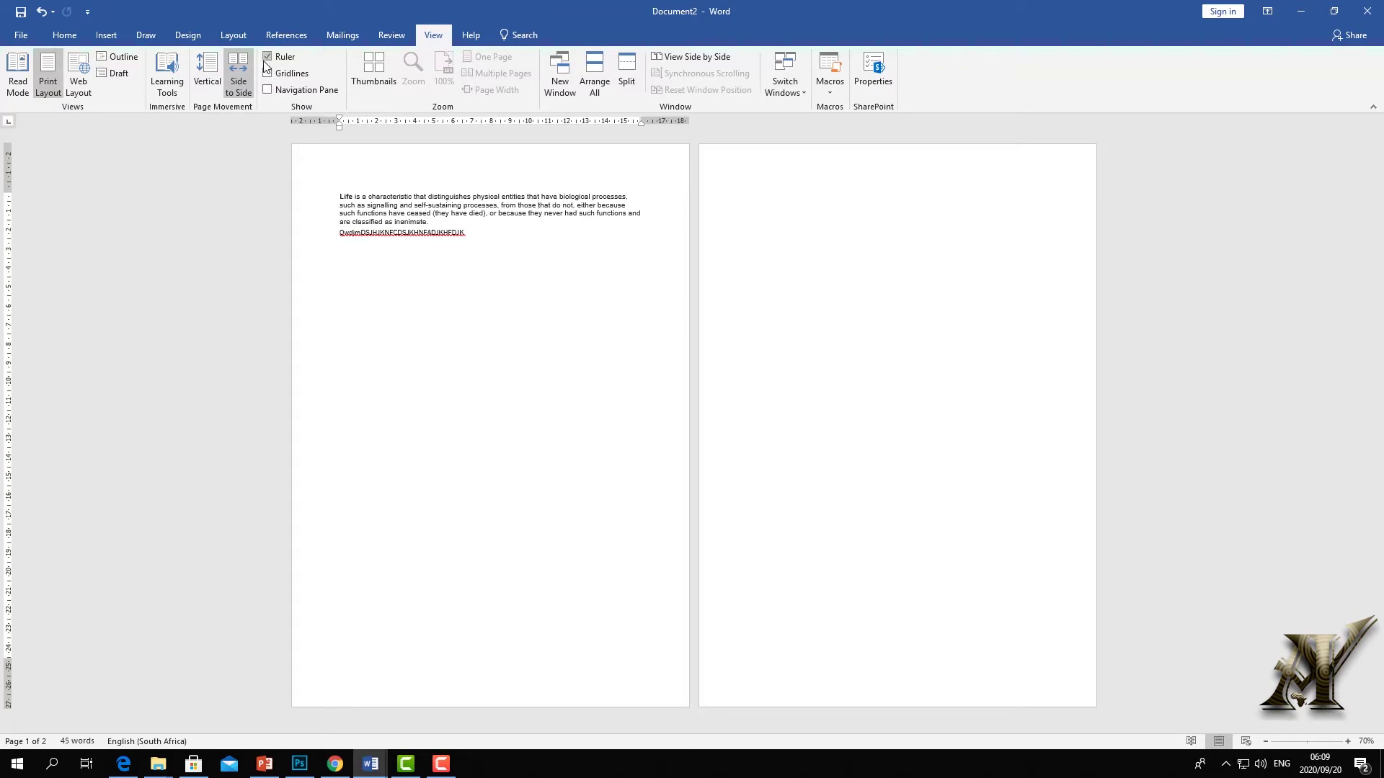
left_click(209, 79)
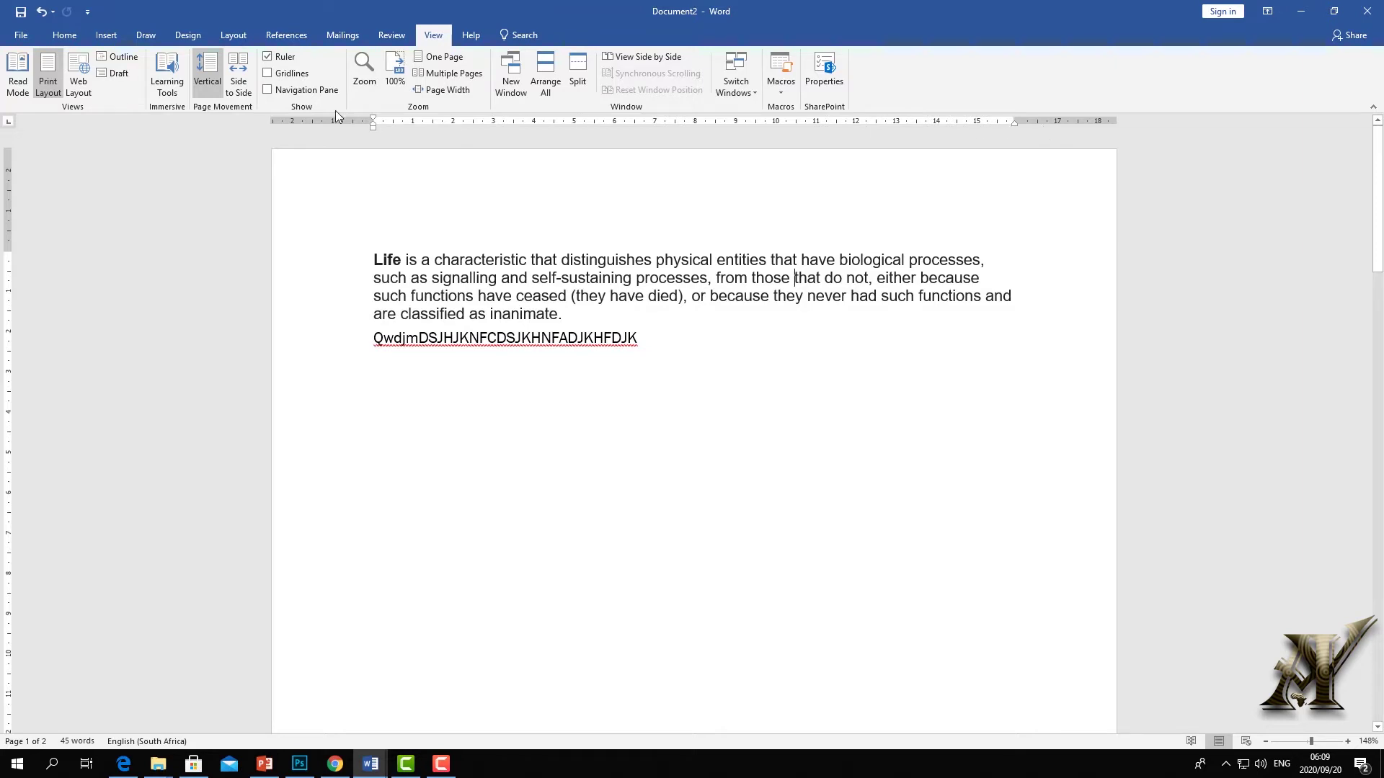
left_click(267, 57)
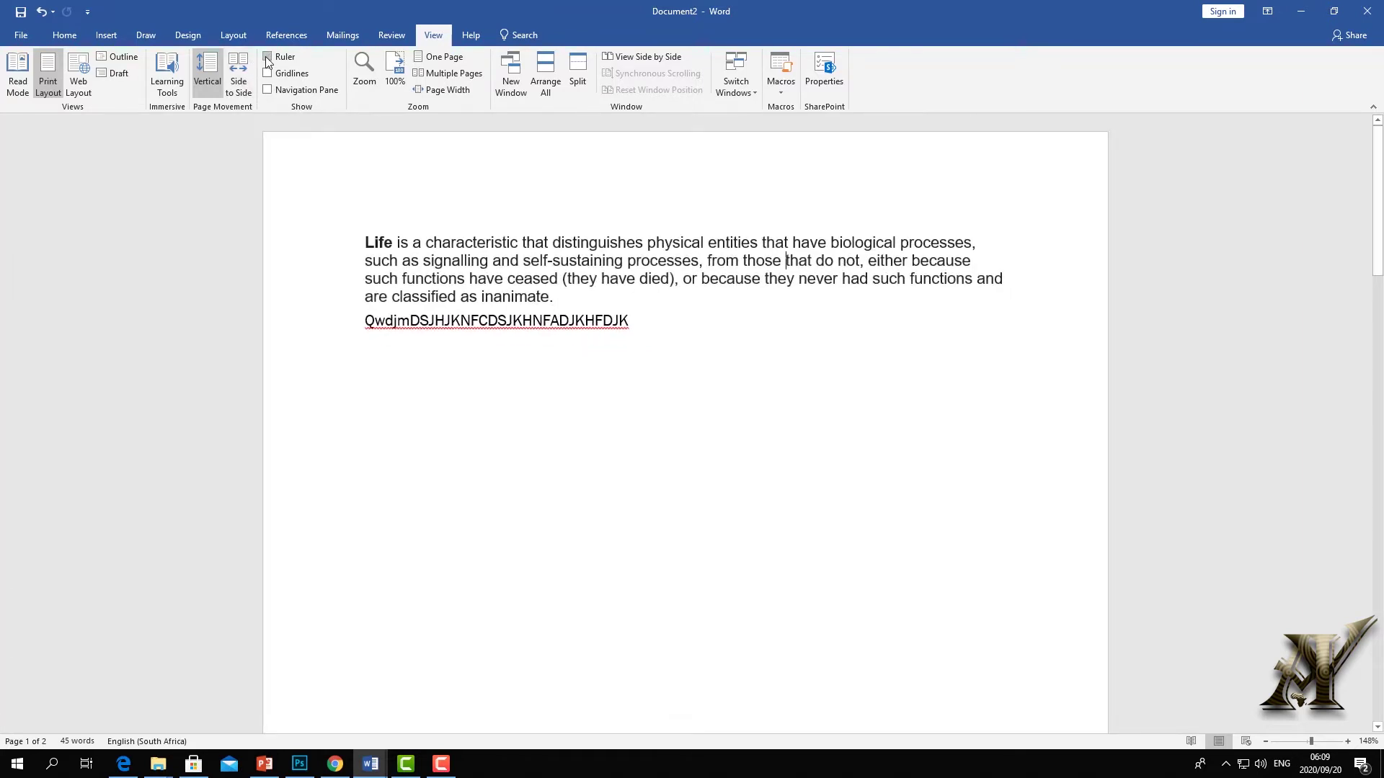
Show the ruler and gridlines, indent the Life paragraph further right, and open the Navigation pane
left_click(267, 57)
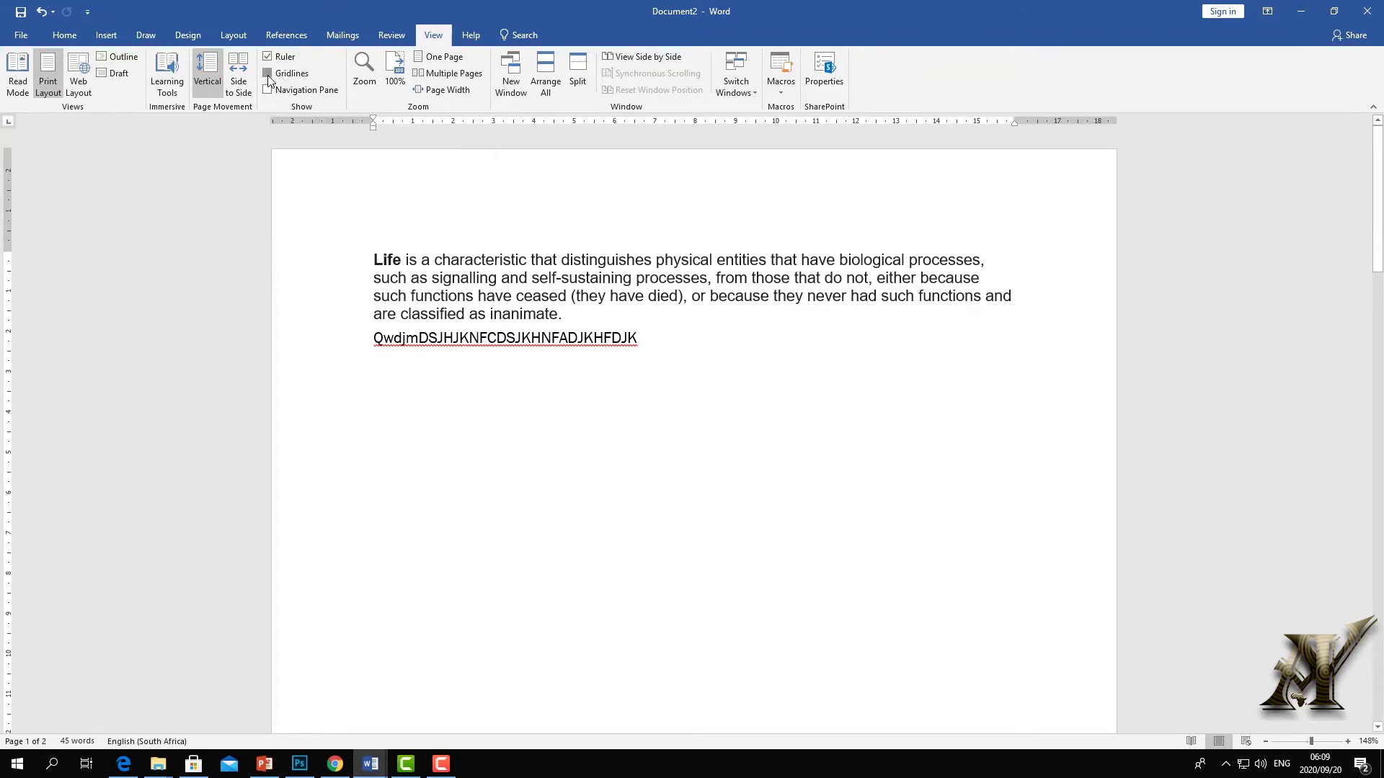
left_click(279, 75)
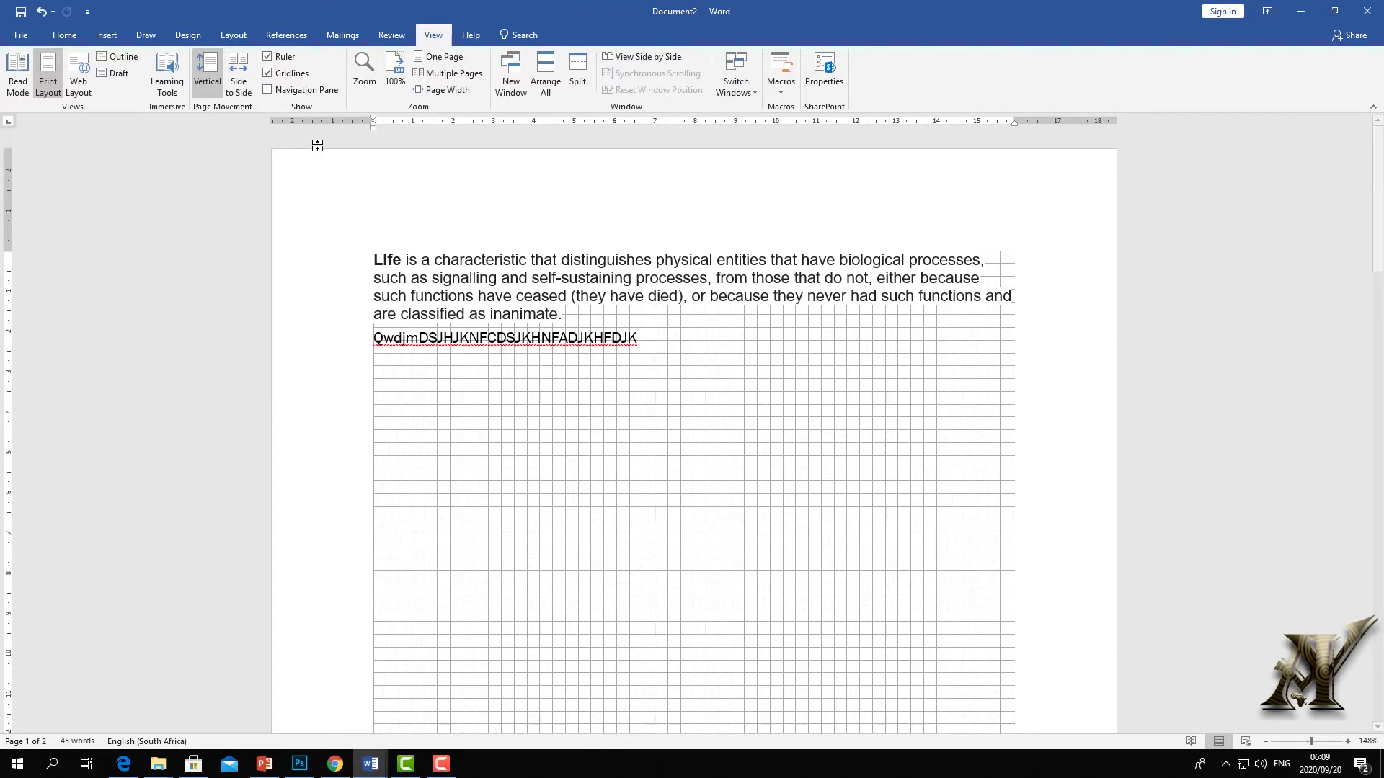
mouse_move(374, 129)
left_mouse_down()
mouse_move(355, 130)
mouse_move(449, 128)
mouse_move(374, 128)
mouse_move(434, 138)
mouse_move(456, 124)
left_mouse_up()
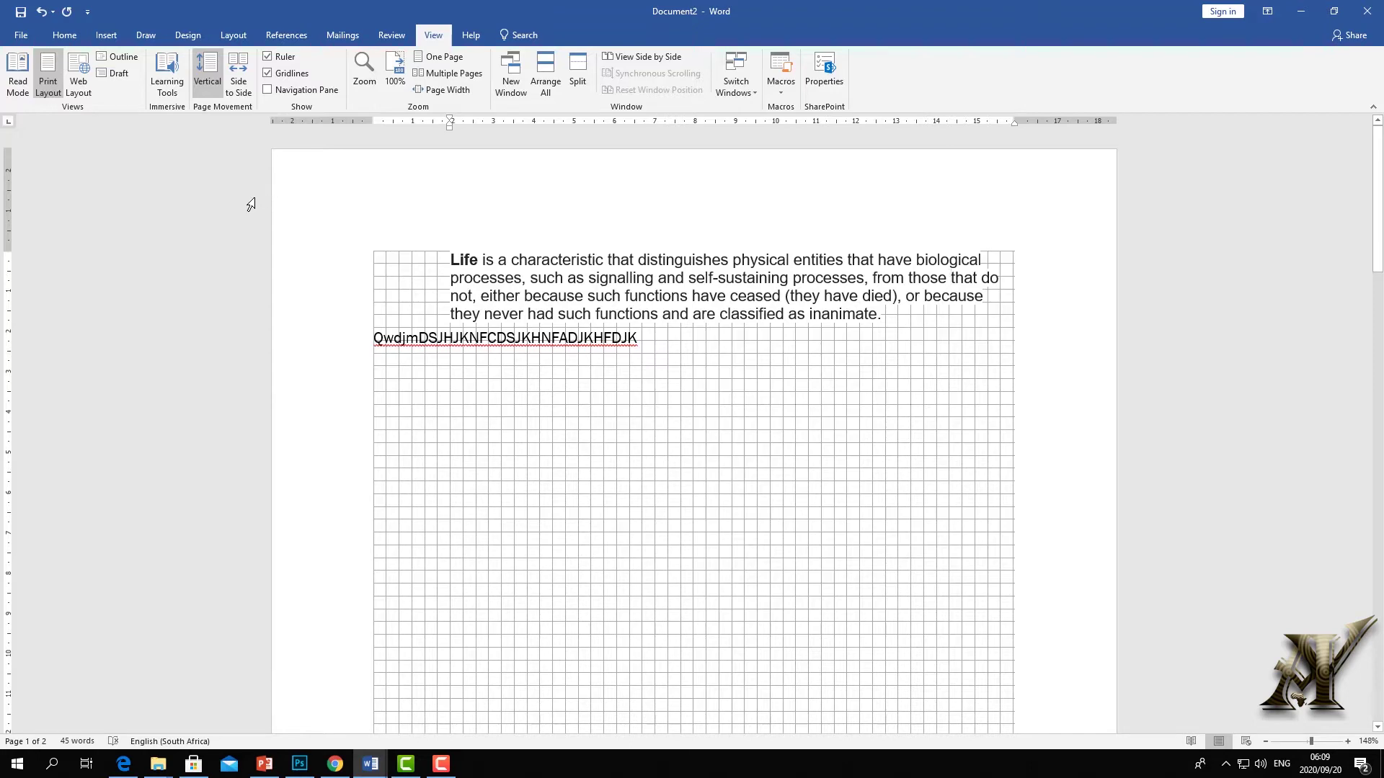
left_click(269, 90)
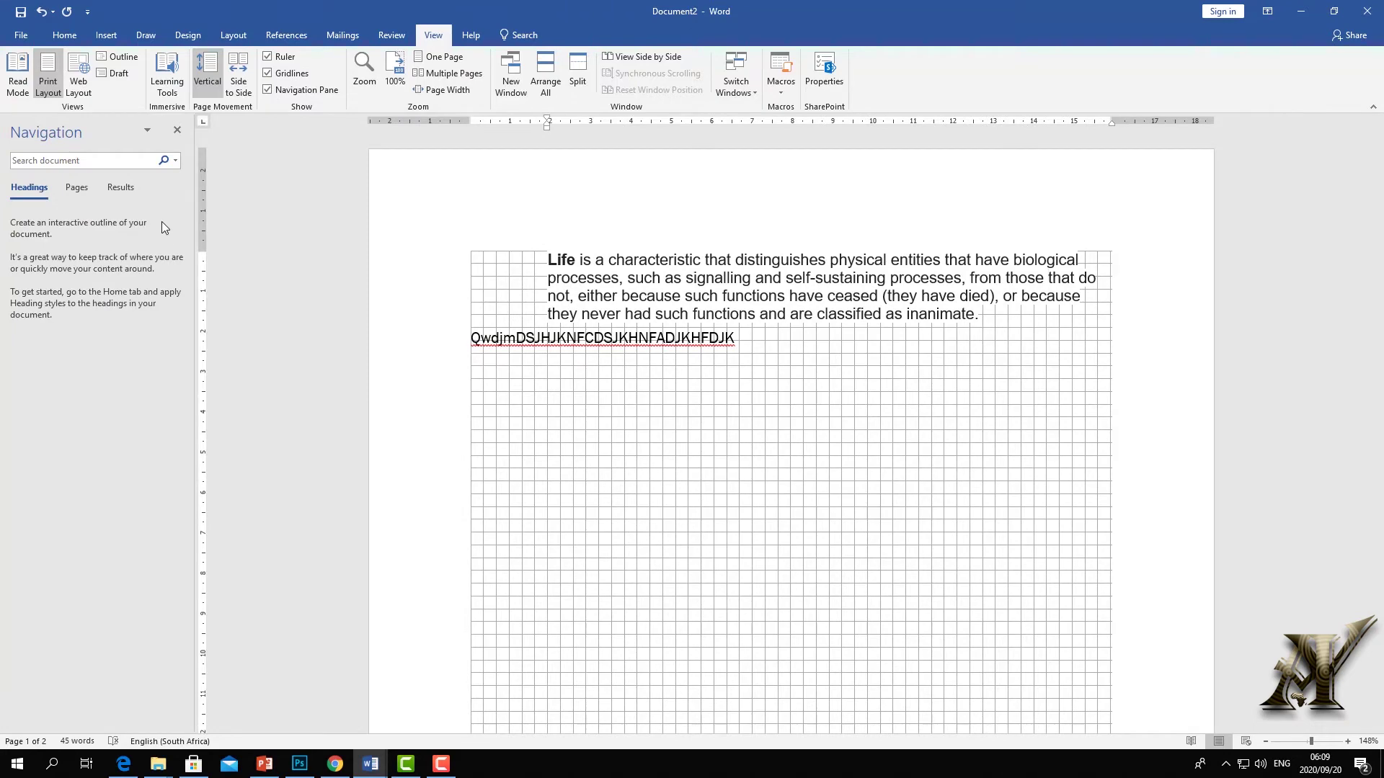
Type RTYH6YHGHRHT on the grid page
scroll(263, 281, "down", 10)
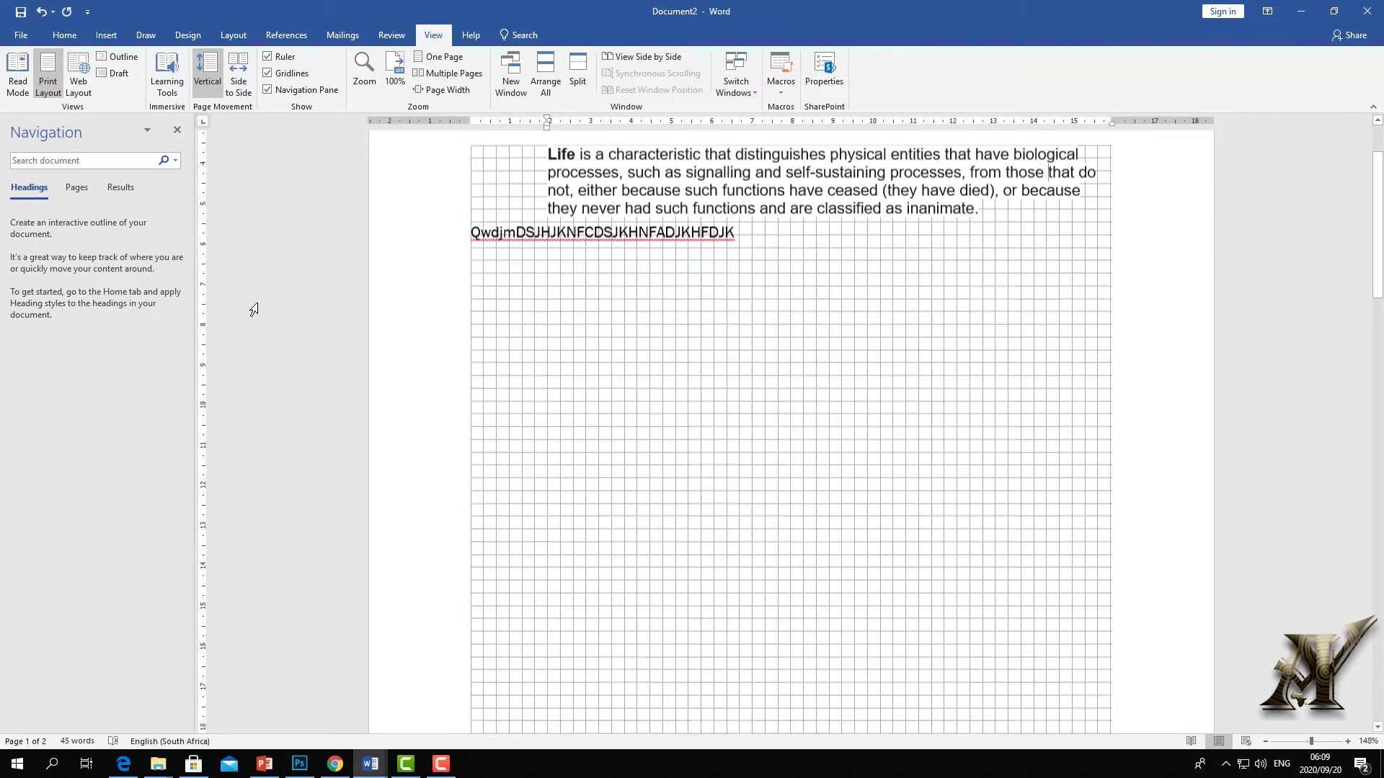
scroll(435, 266, "down", 10)
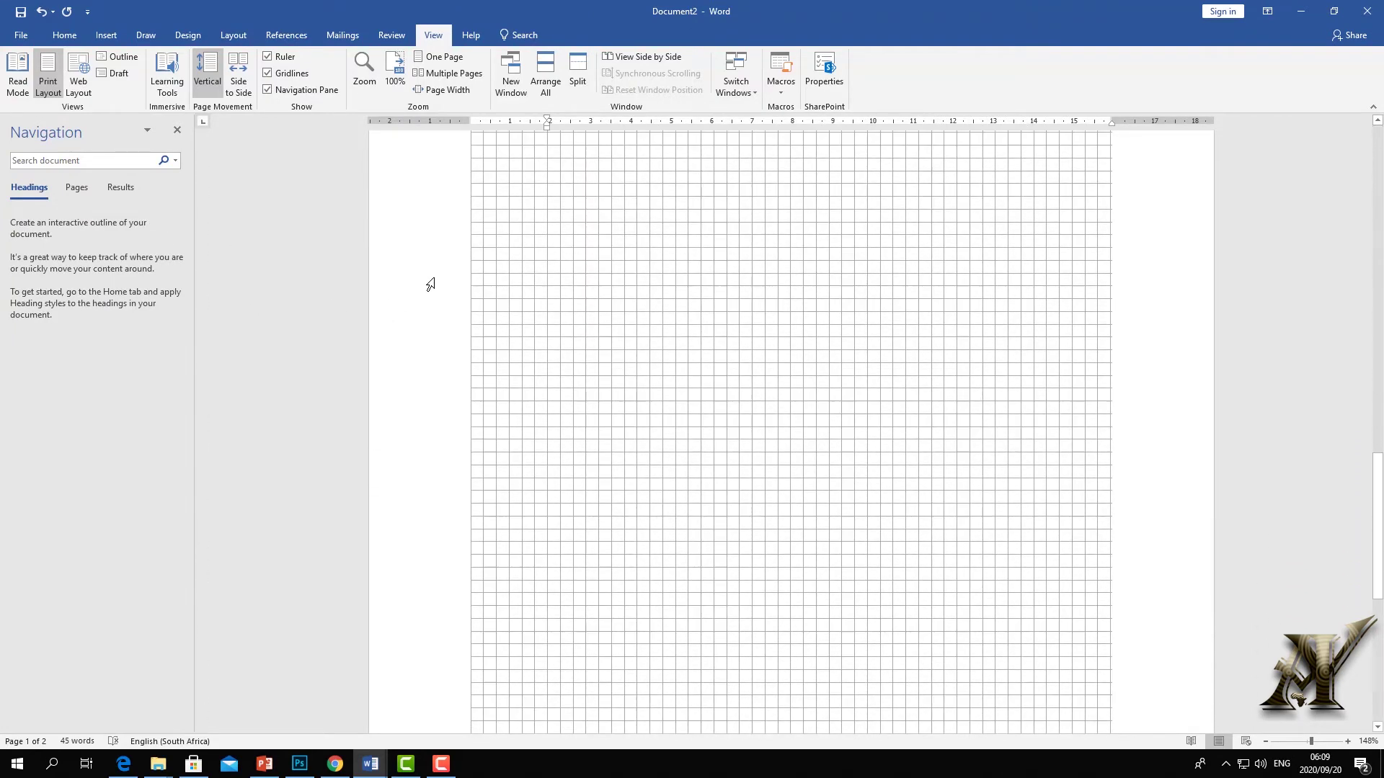
left_click(553, 300)
type("RTYH6YHGHRHT")
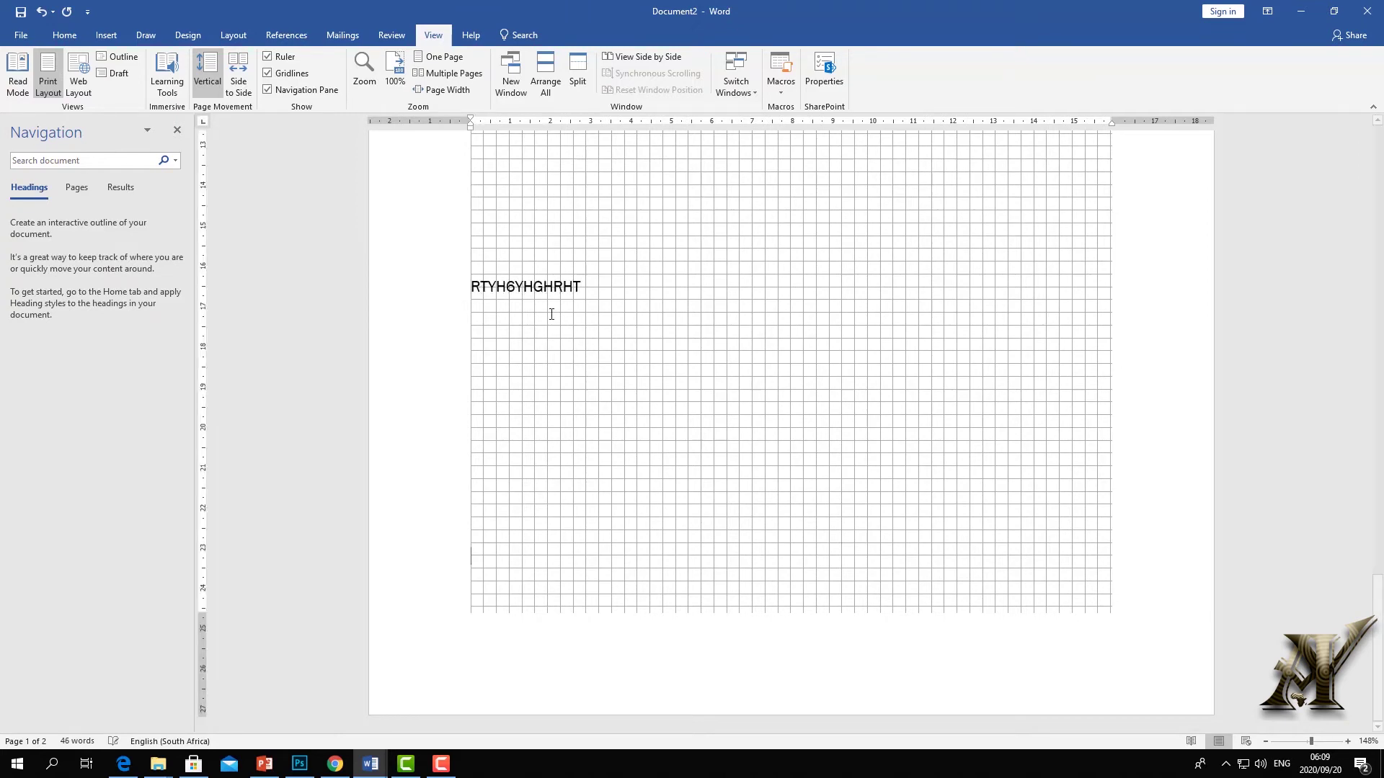
Insert a page break, type GFHSHGHHHHJHG on the new page, and show page thumbnails
key("ctrl+Return")
type("GFHSHGHHHHJHG")
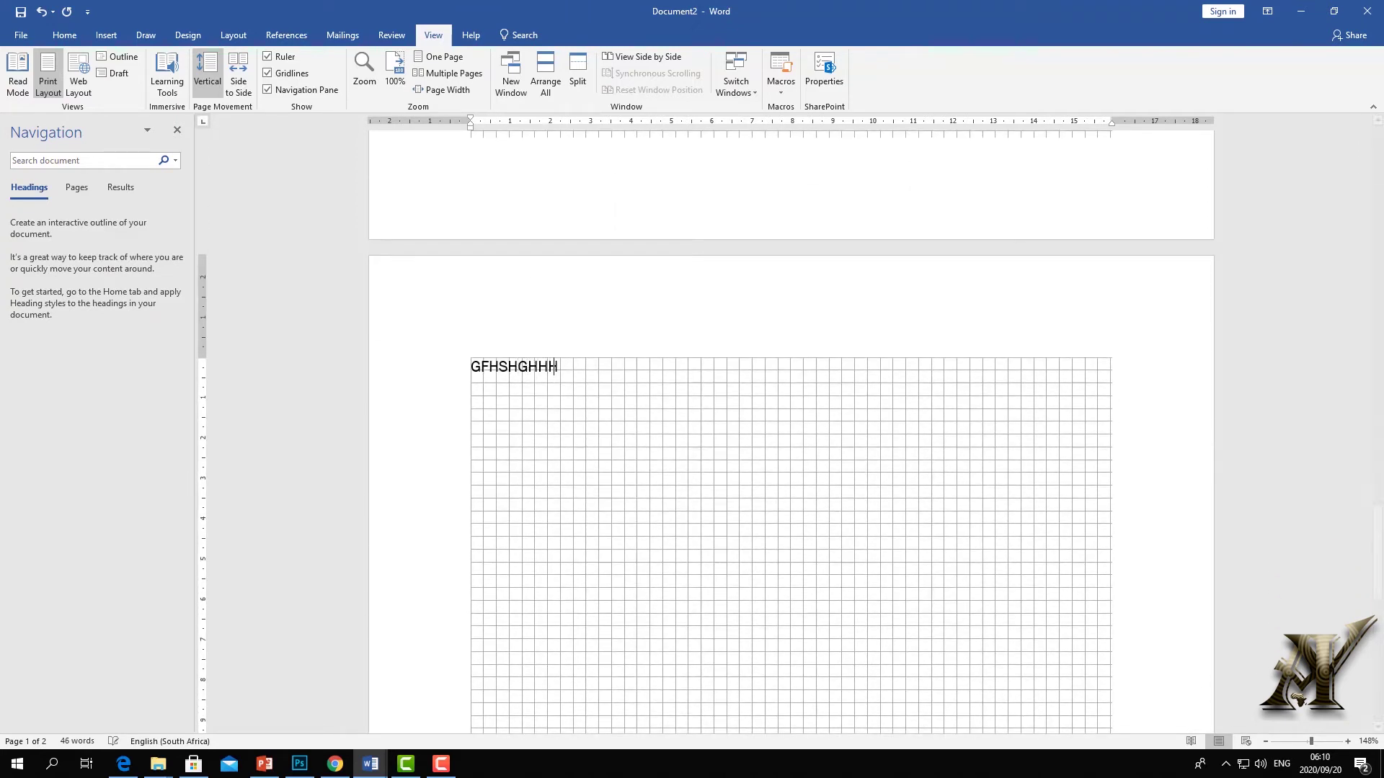
key("Return")
scroll(784, 364, "down", 12)
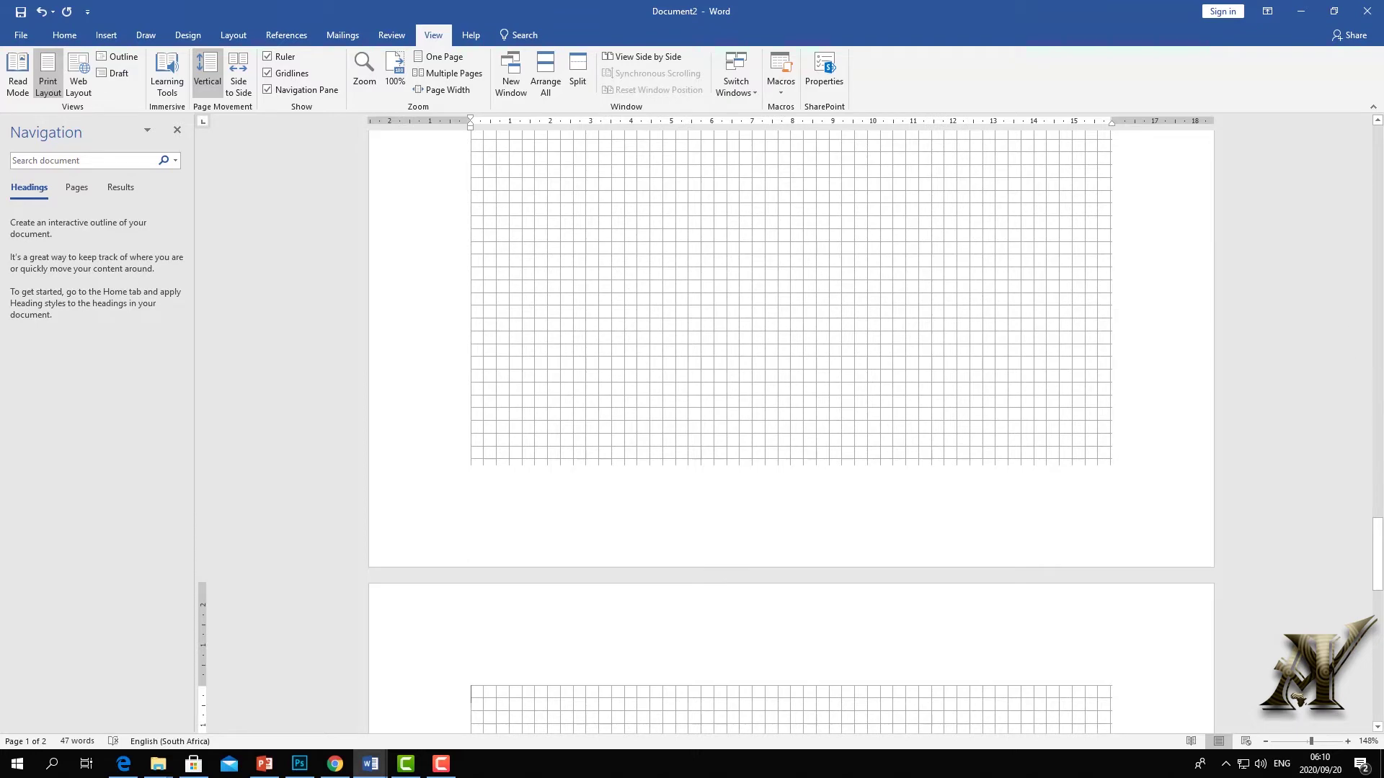
scroll(1381, 395, "down", 12)
scroll(1067, 498, "up", 15)
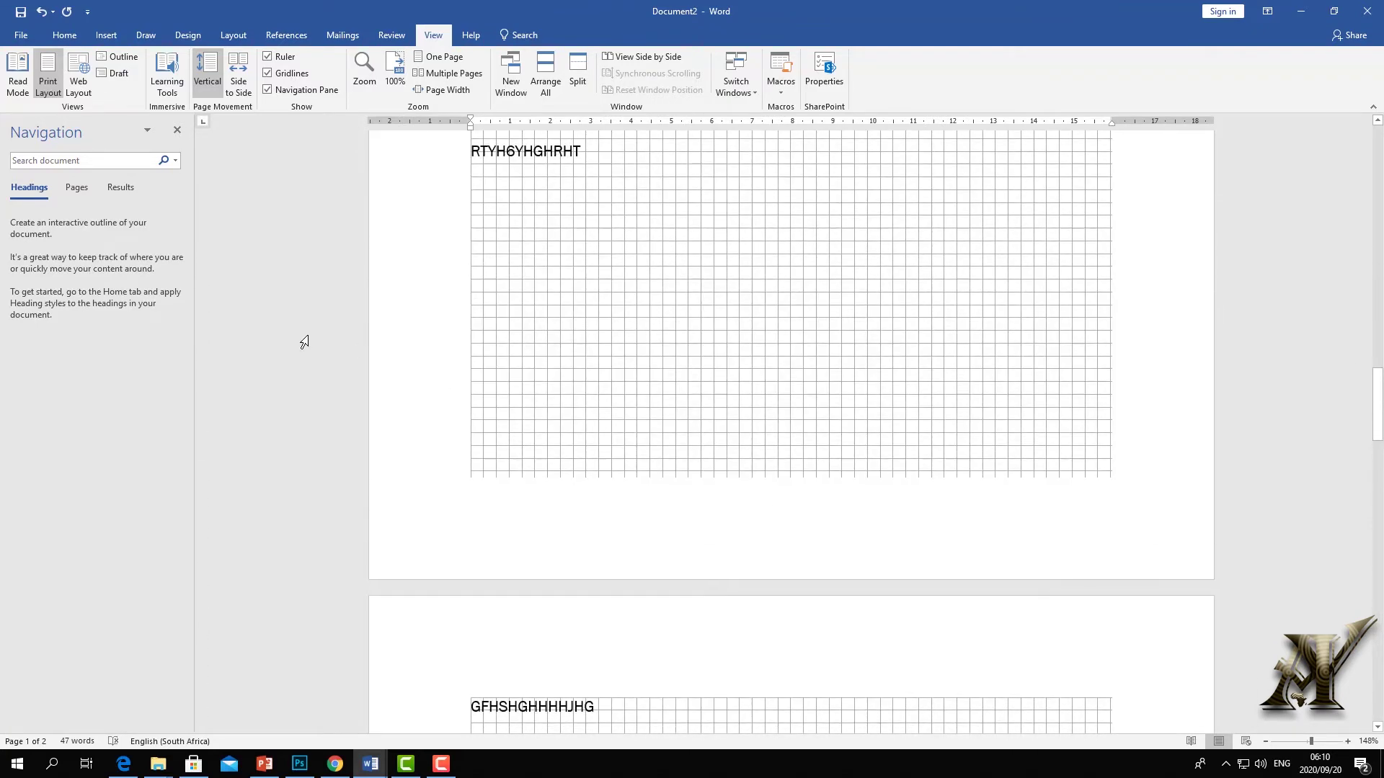
left_click(77, 189)
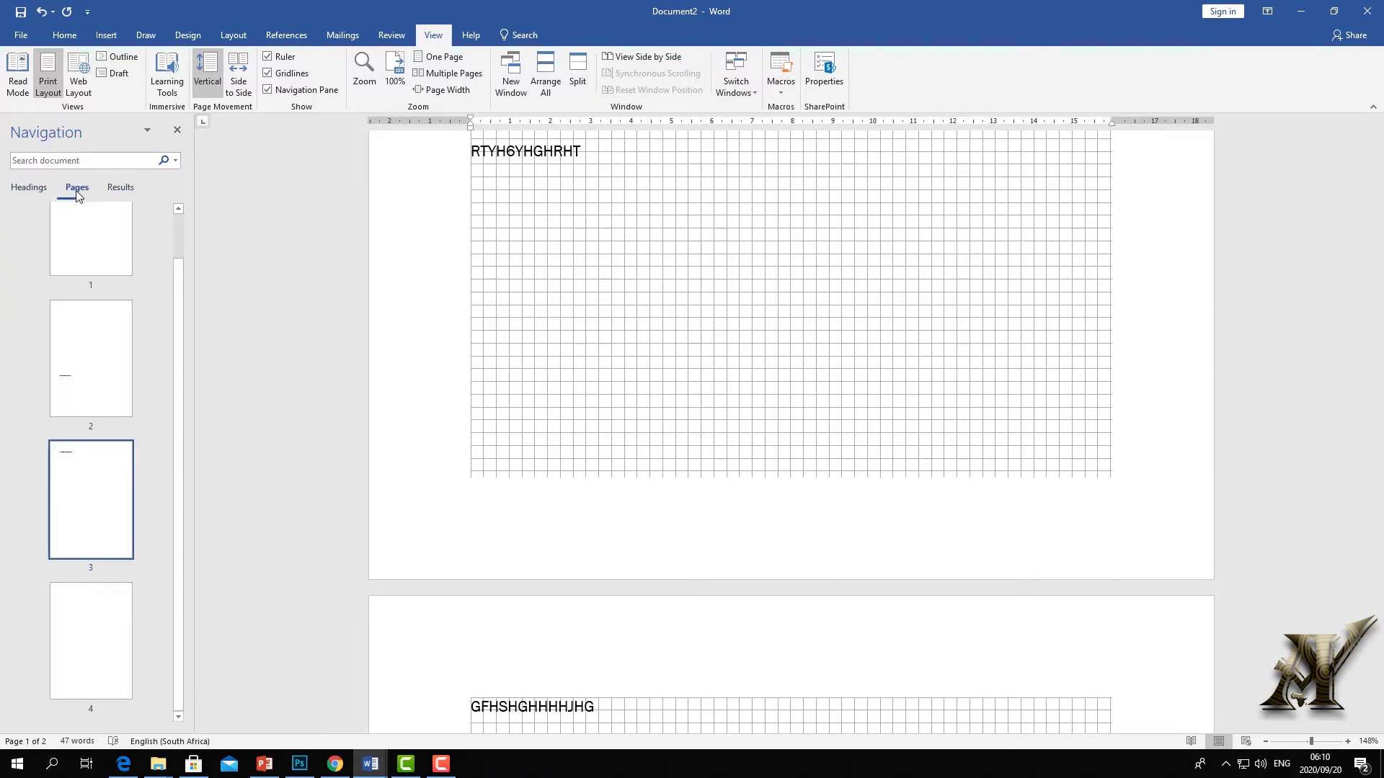
Jump through the page thumbnails to pages 3, 4 and back to 1
left_click(98, 501)
left_click(90, 672)
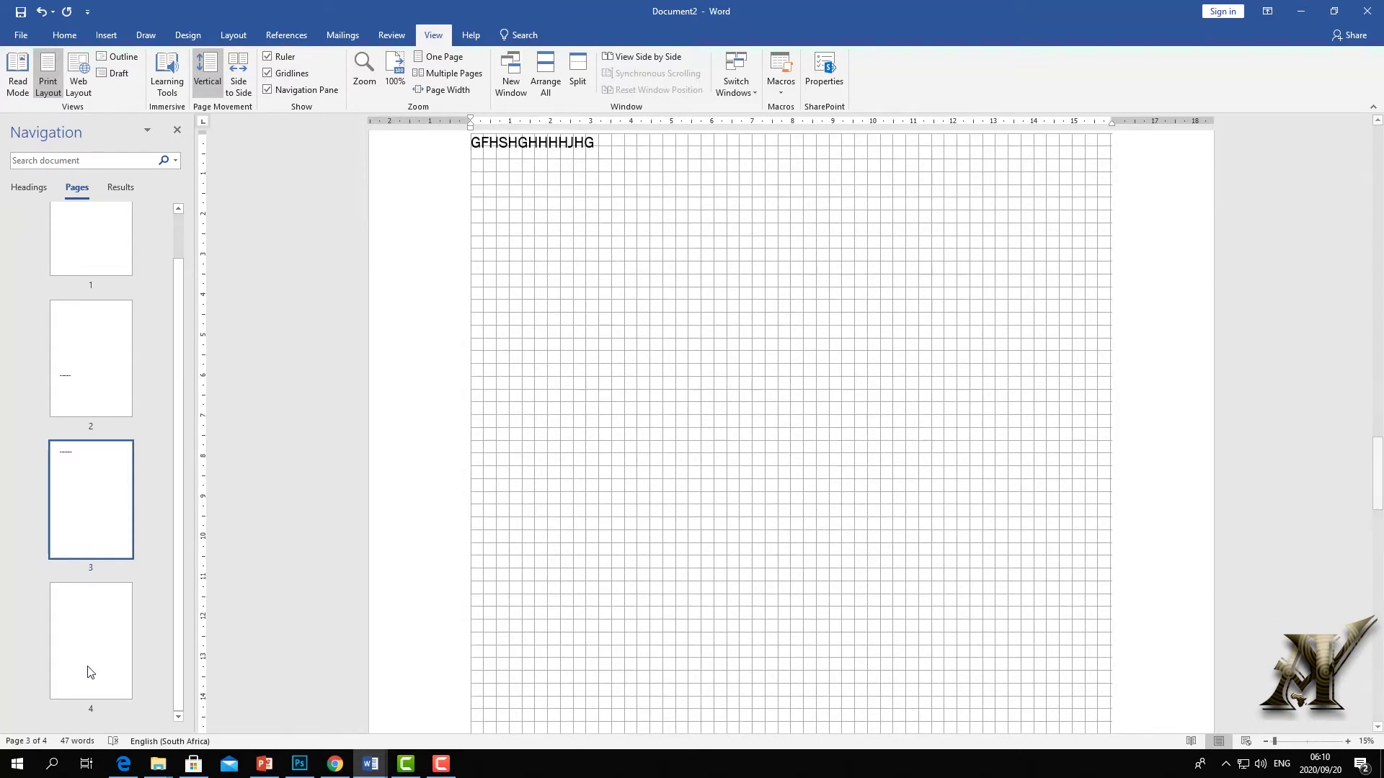
left_click(96, 270)
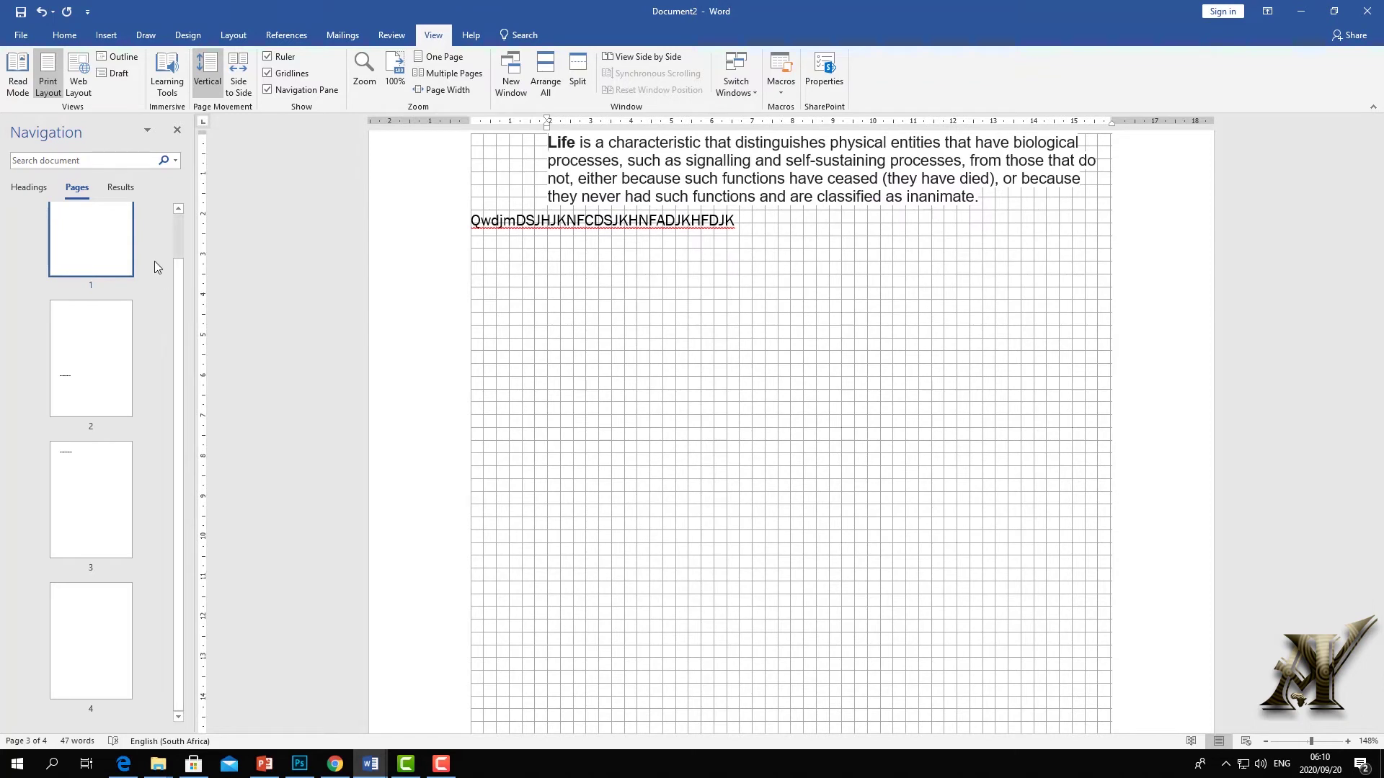
scroll(183, 295, "up", 1)
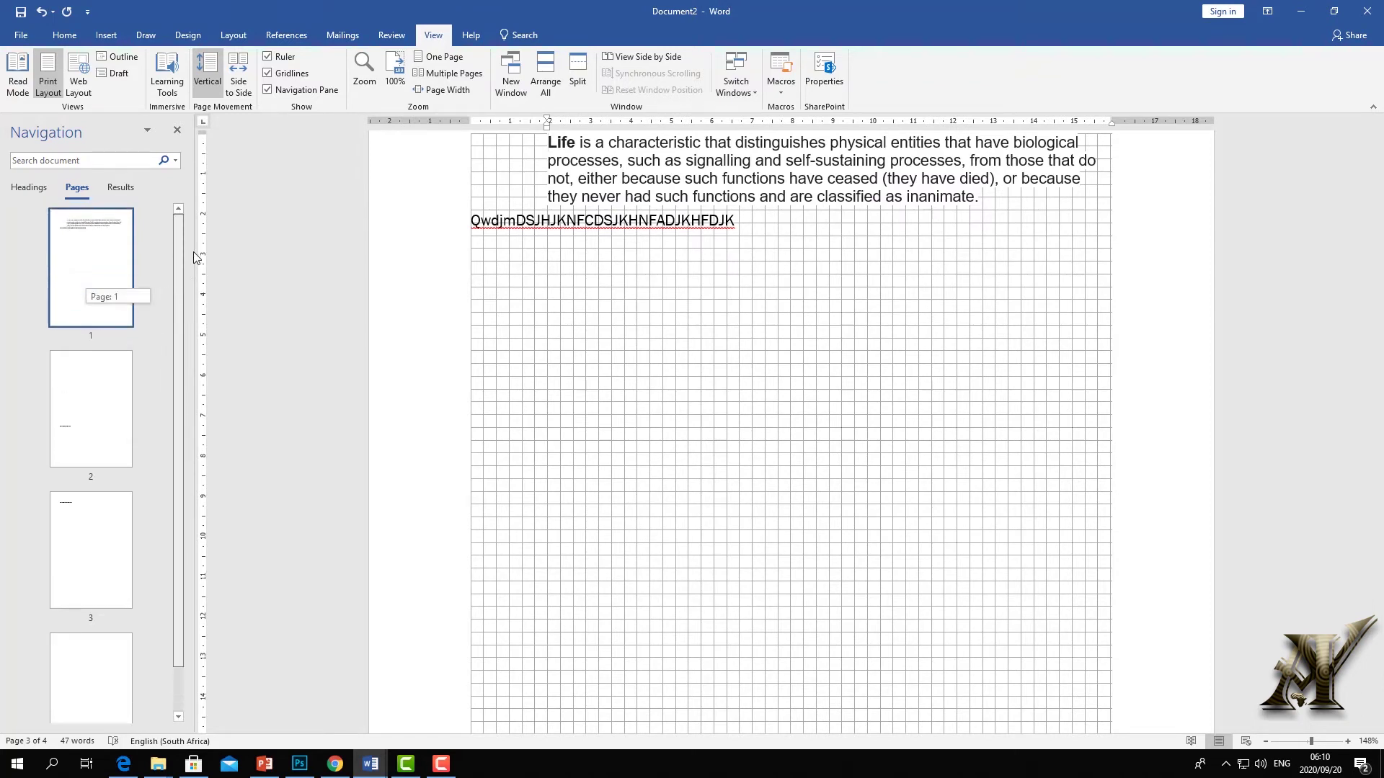
Type BN on page 2, search the document for BN, then return to the Headings view
left_click(120, 187)
left_click(61, 166)
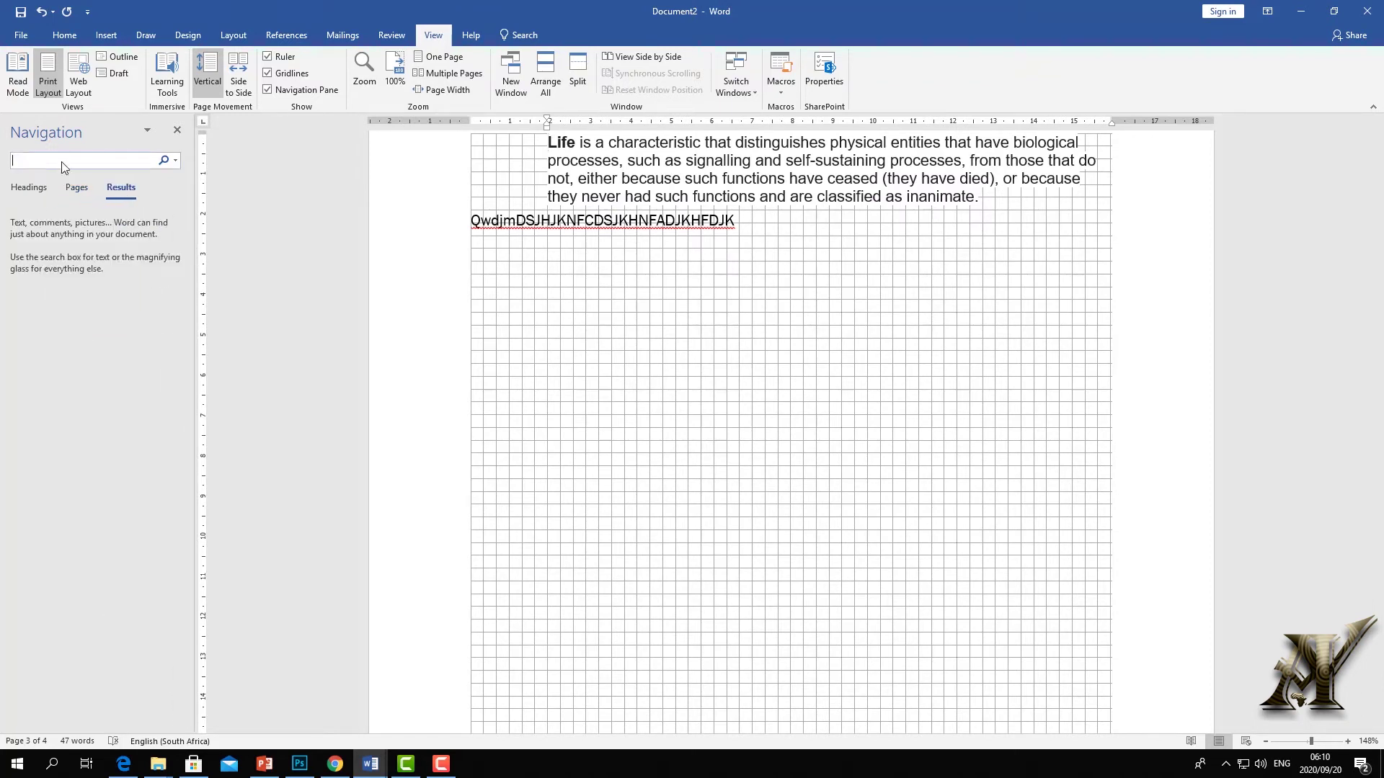
scroll(545, 271, "up", 1)
scroll(545, 271, "down", 8)
scroll(546, 271, "up", 8)
left_click(575, 361)
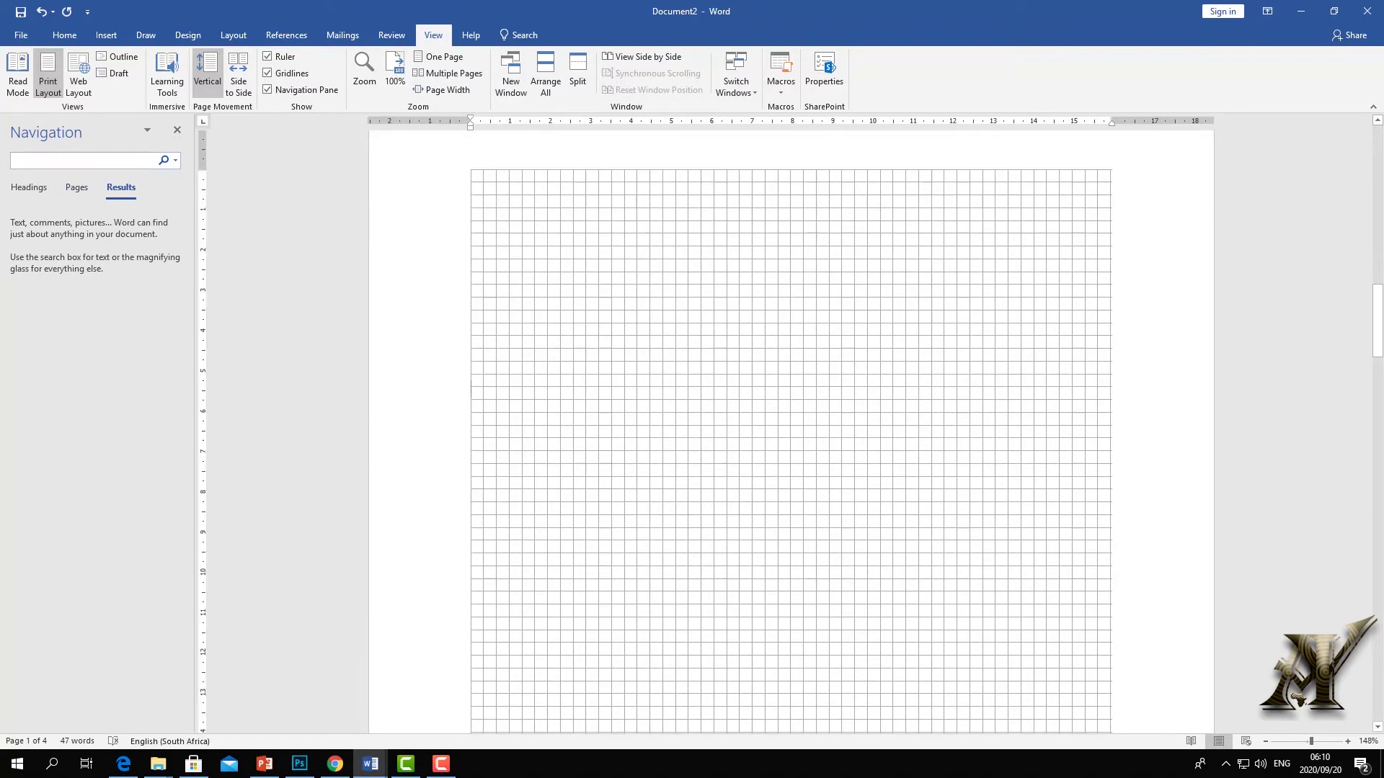
type("BN")
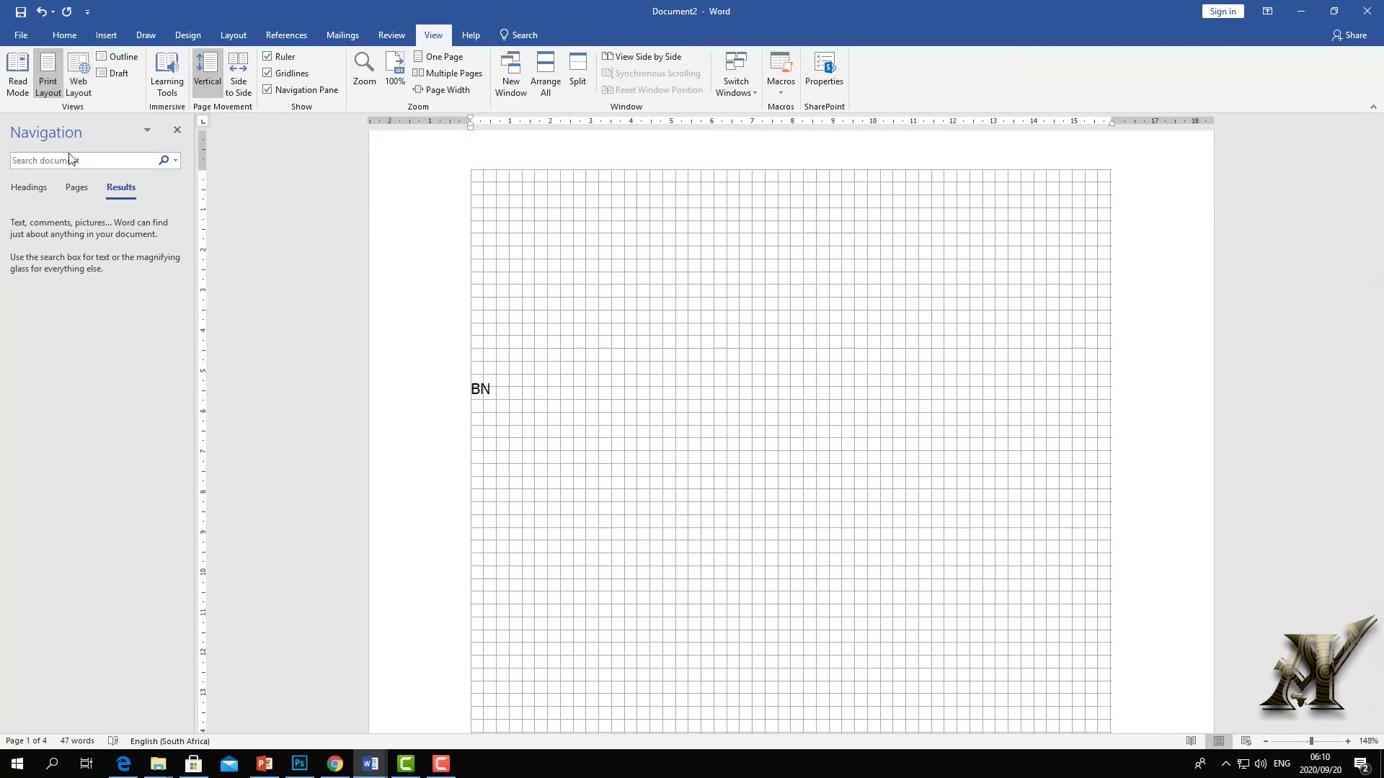
scroll(501, 284, "up", 15)
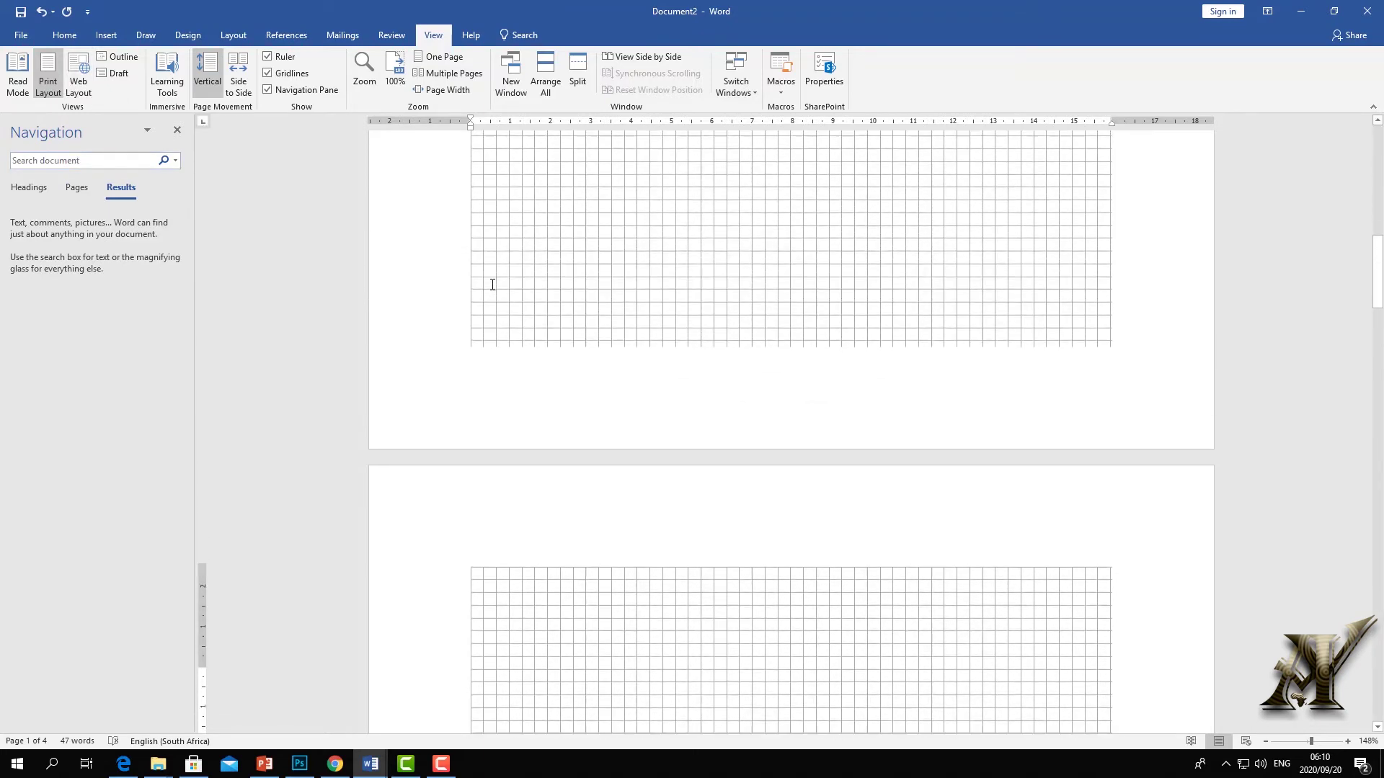
left_click(64, 161)
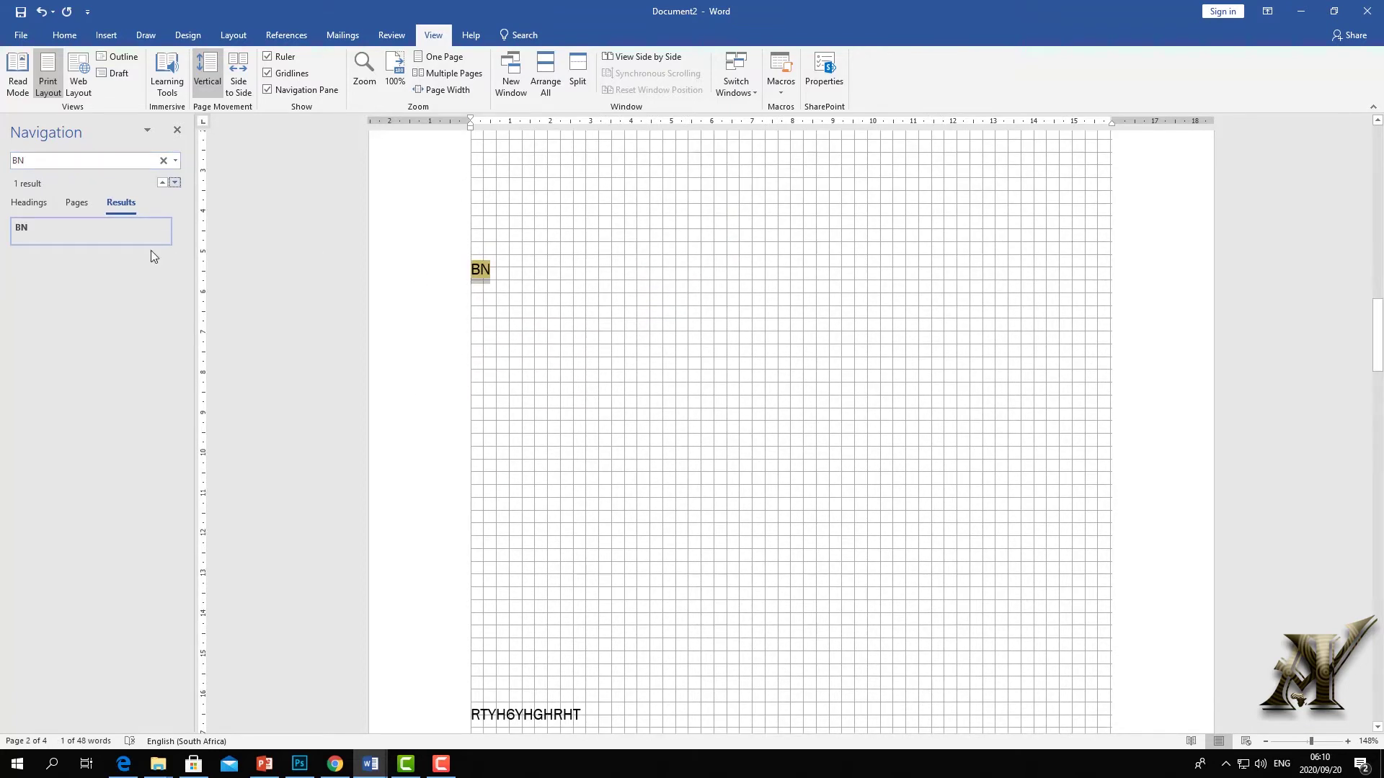
left_click(38, 203)
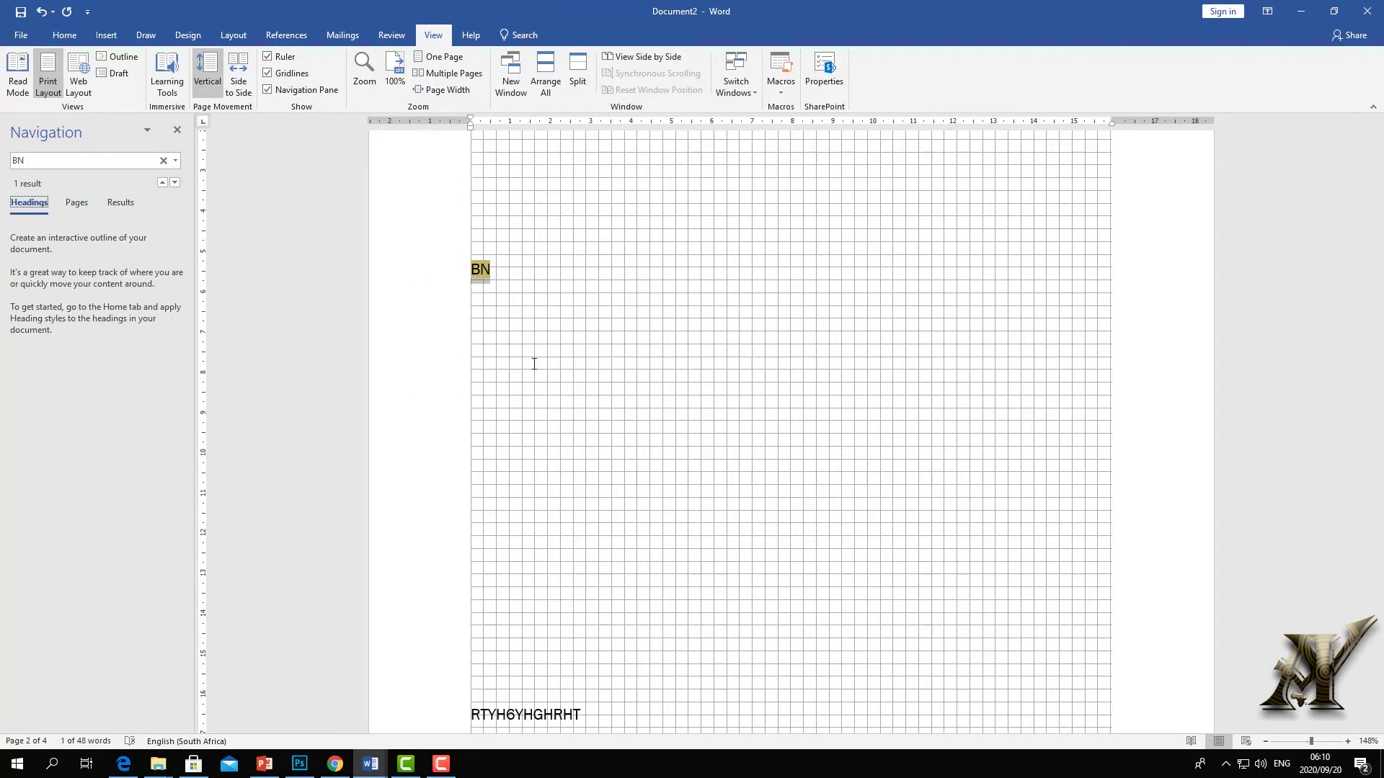
Type cOULOUR below GFHSHGHHHHJHG and RED on page 4
scroll(631, 425, "down", 10)
scroll(595, 339, "down", 1)
left_click(593, 299)
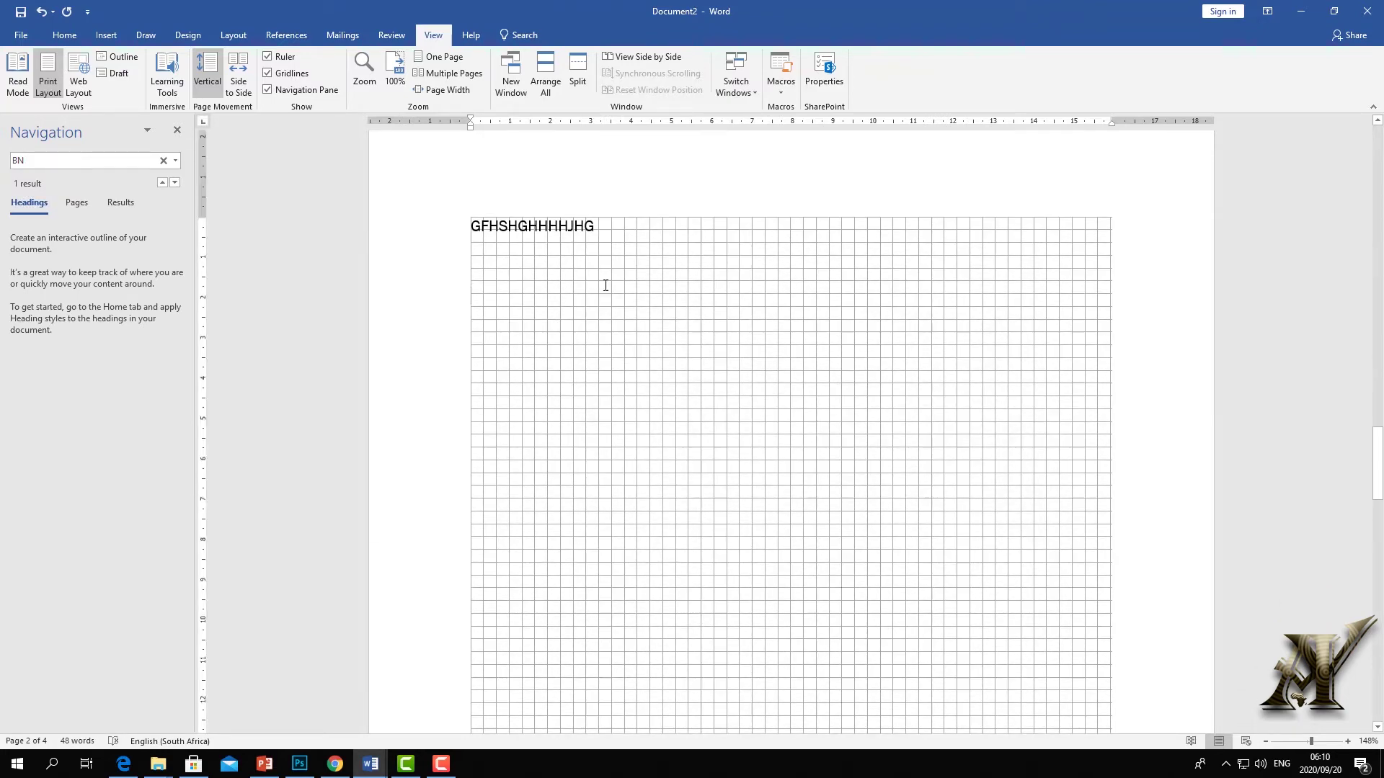
type("cO")
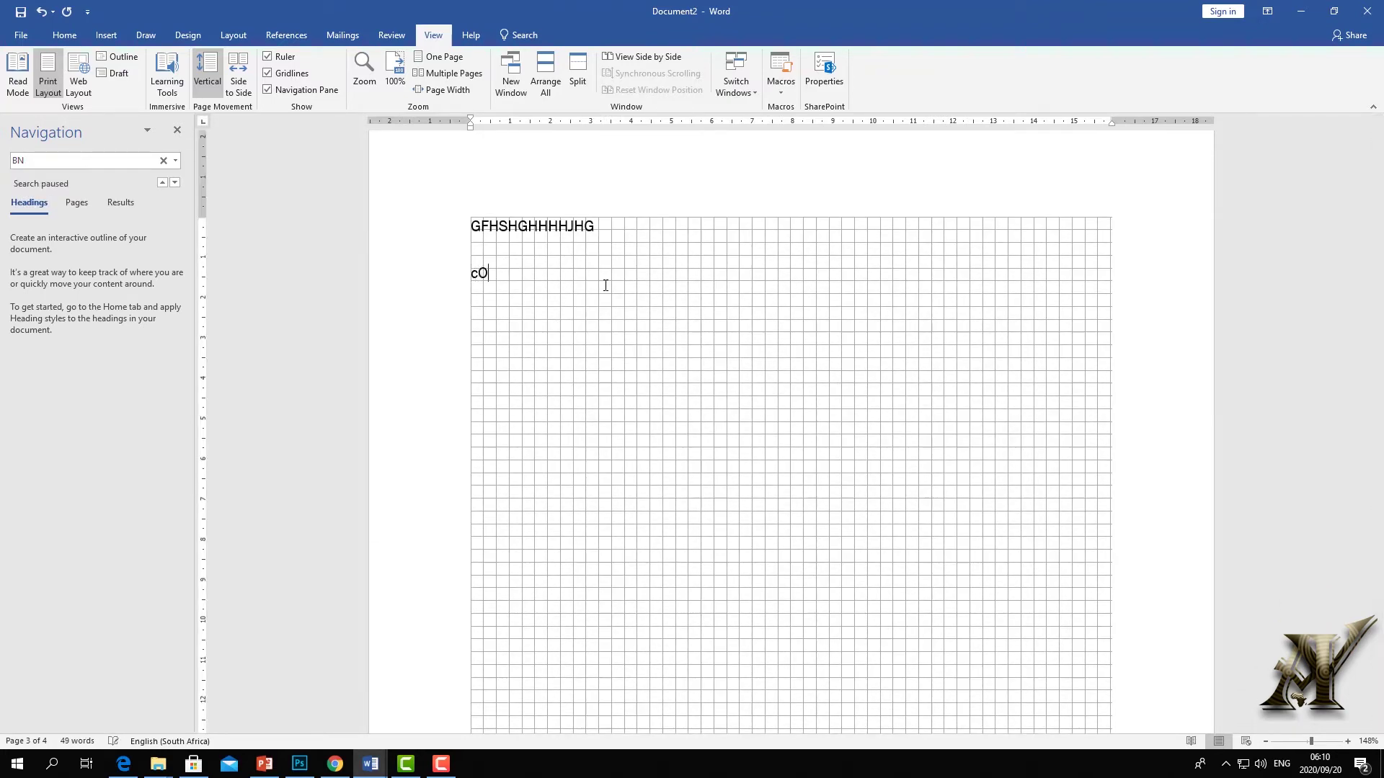
type("ULOUR")
scroll(580, 281, "down", 15)
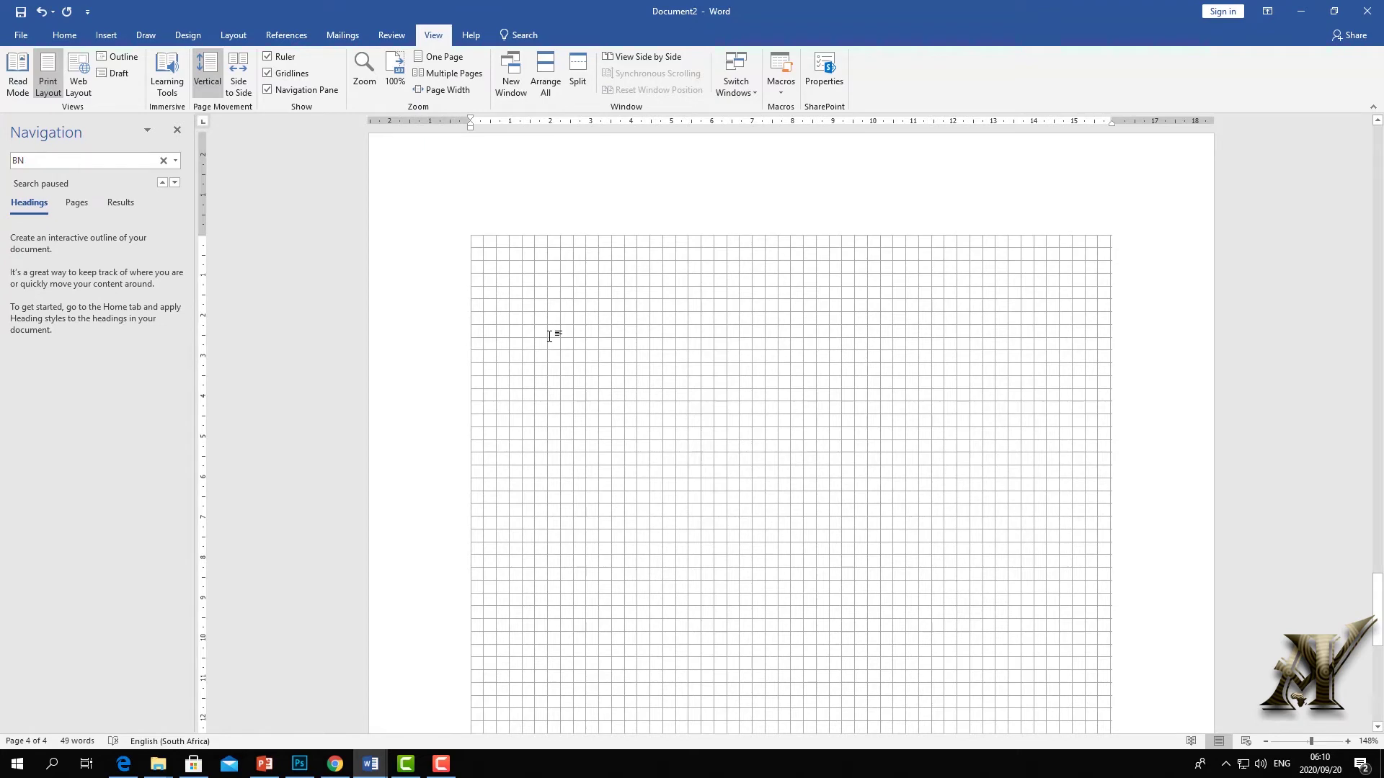
type("RED")
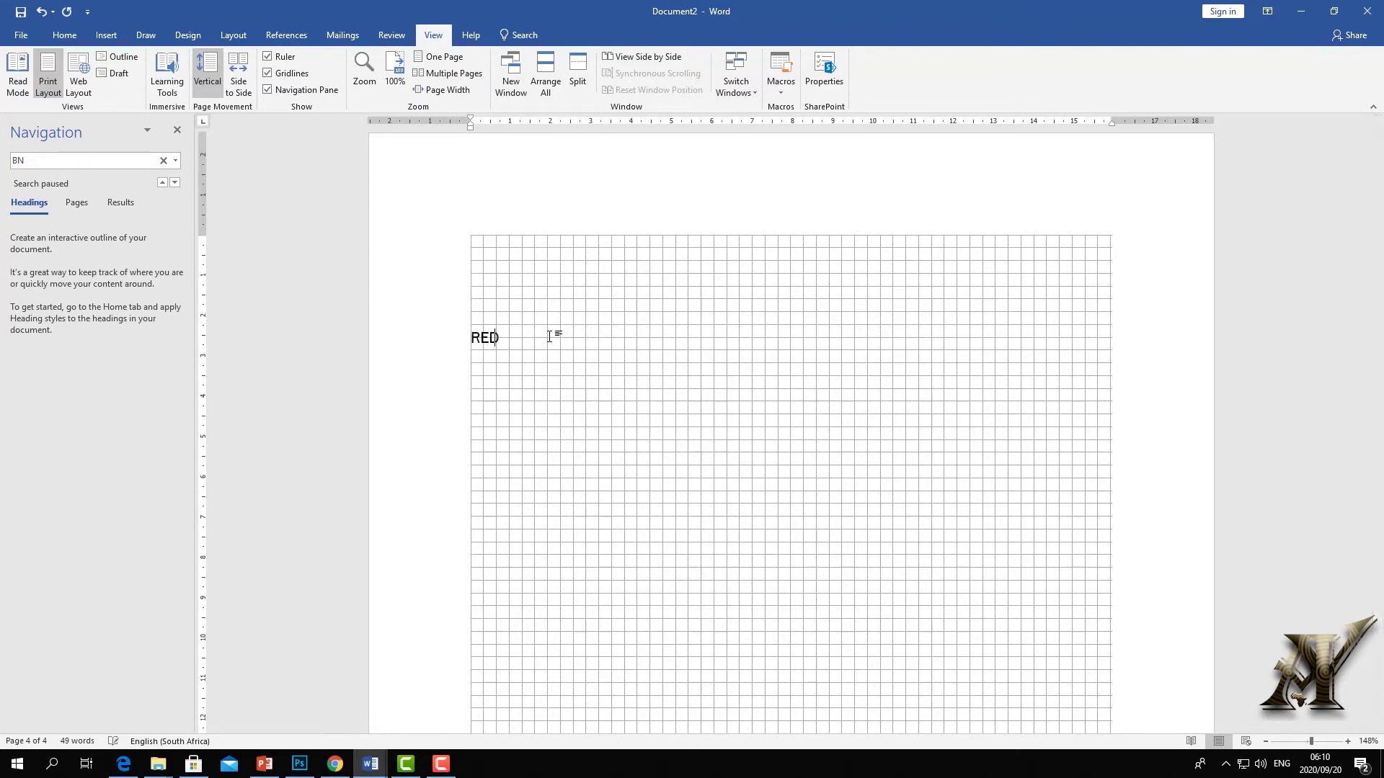
scroll(549, 337, "down", 4)
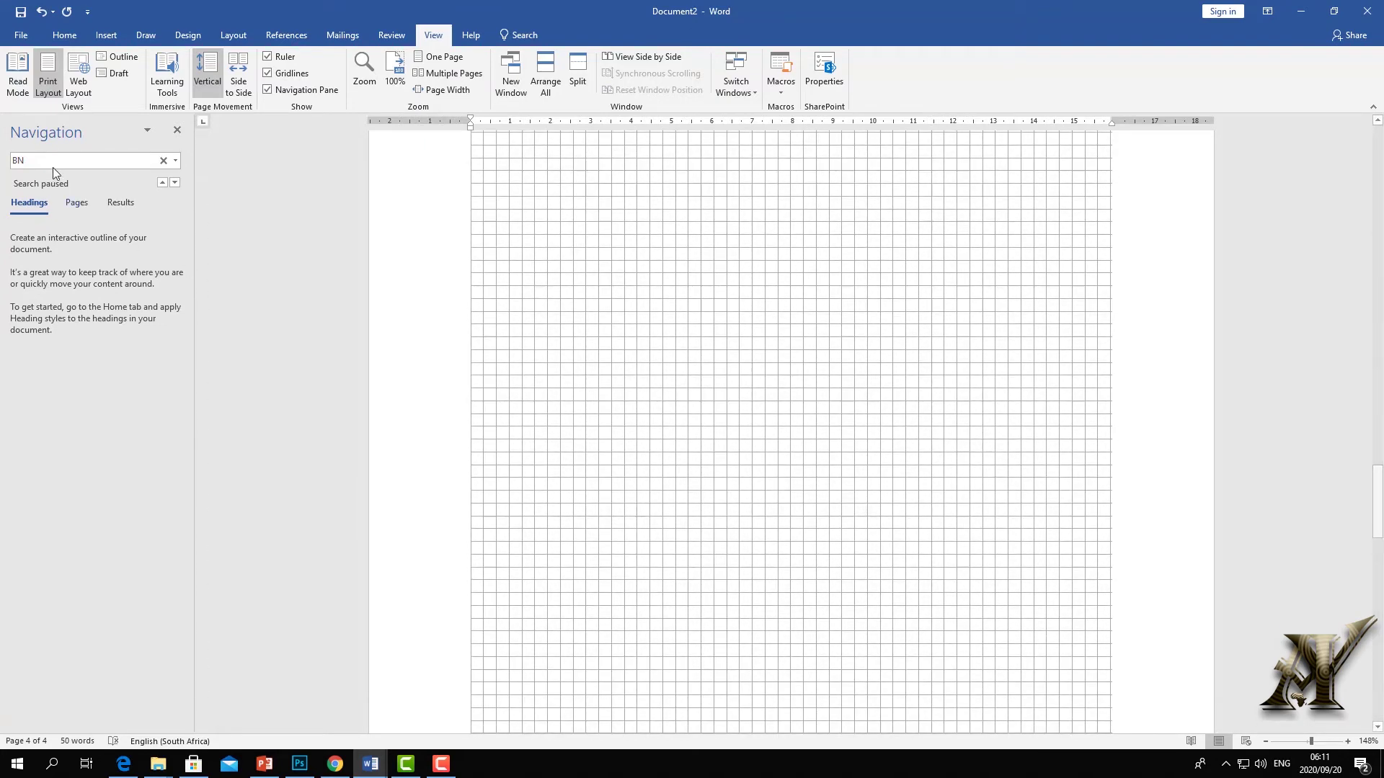
scroll(639, 312, "up", 10)
scroll(639, 310, "down", 10)
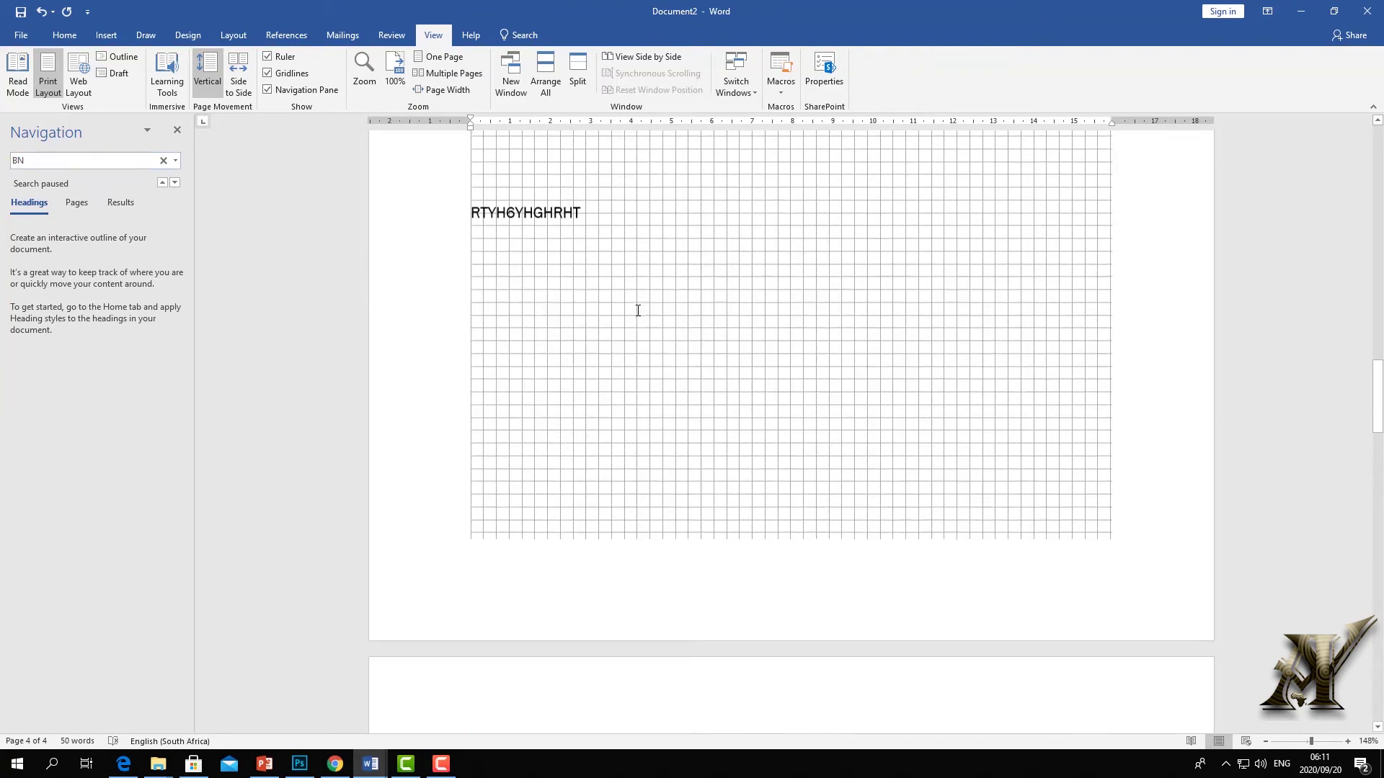
scroll(637, 311, "down", 3)
scroll(637, 305, "up", 12)
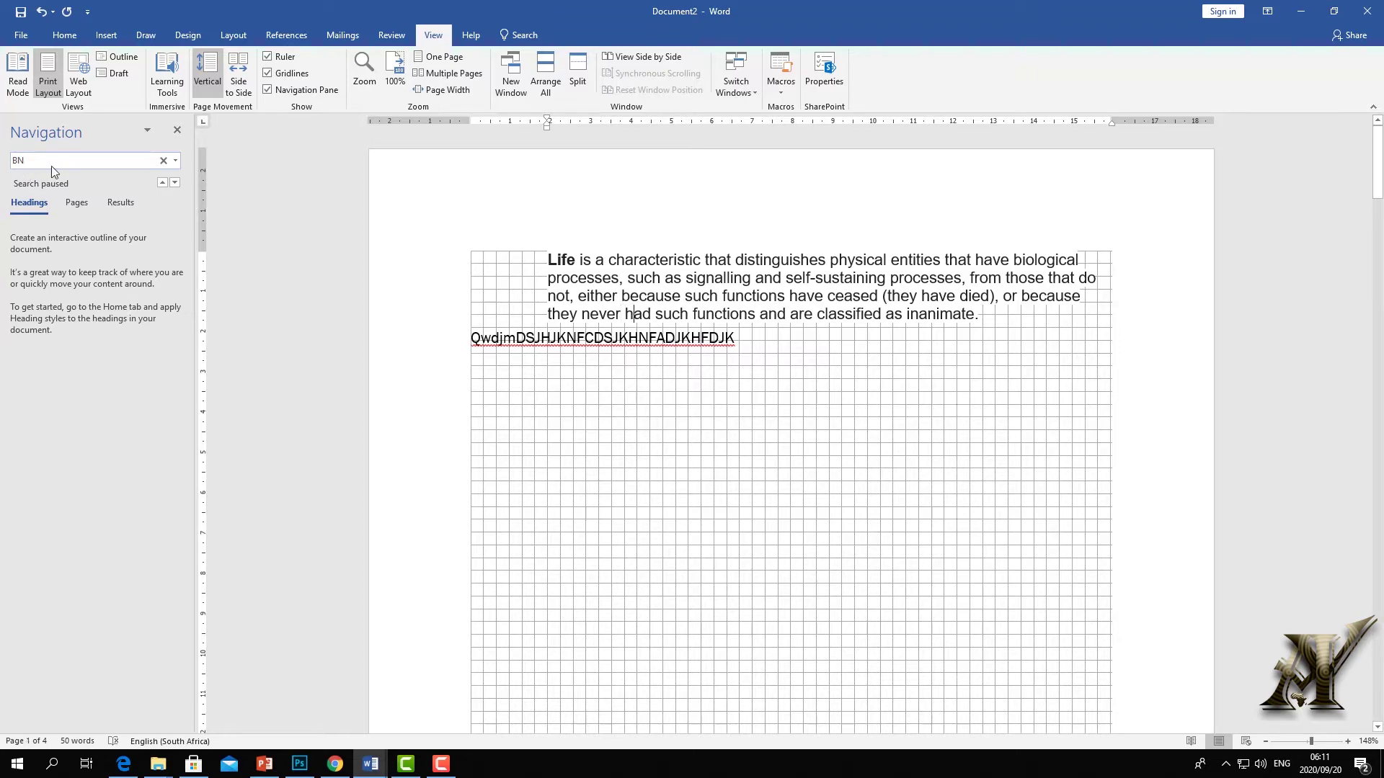
Replace the BN search term with RED in the Navigation search box
left_click(12, 167)
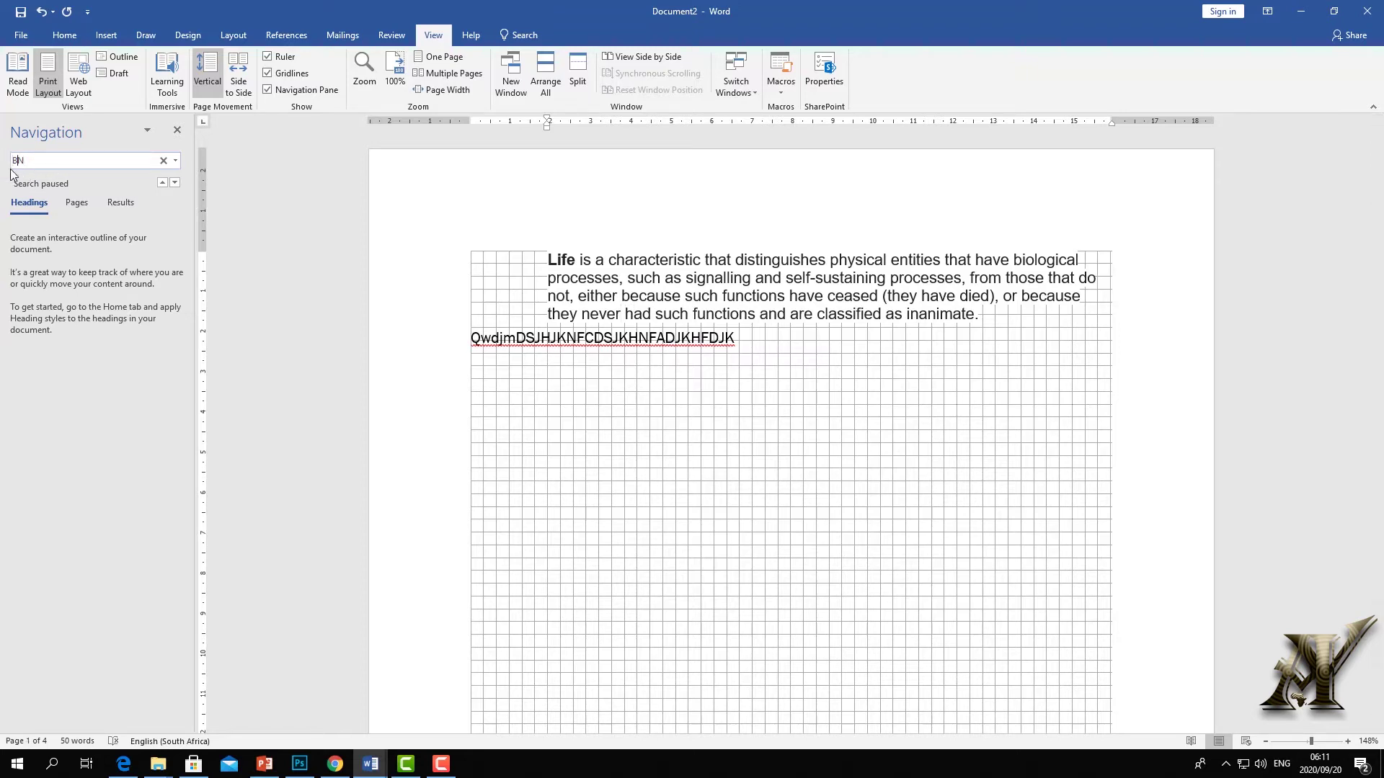
key("Return")
type("RED")
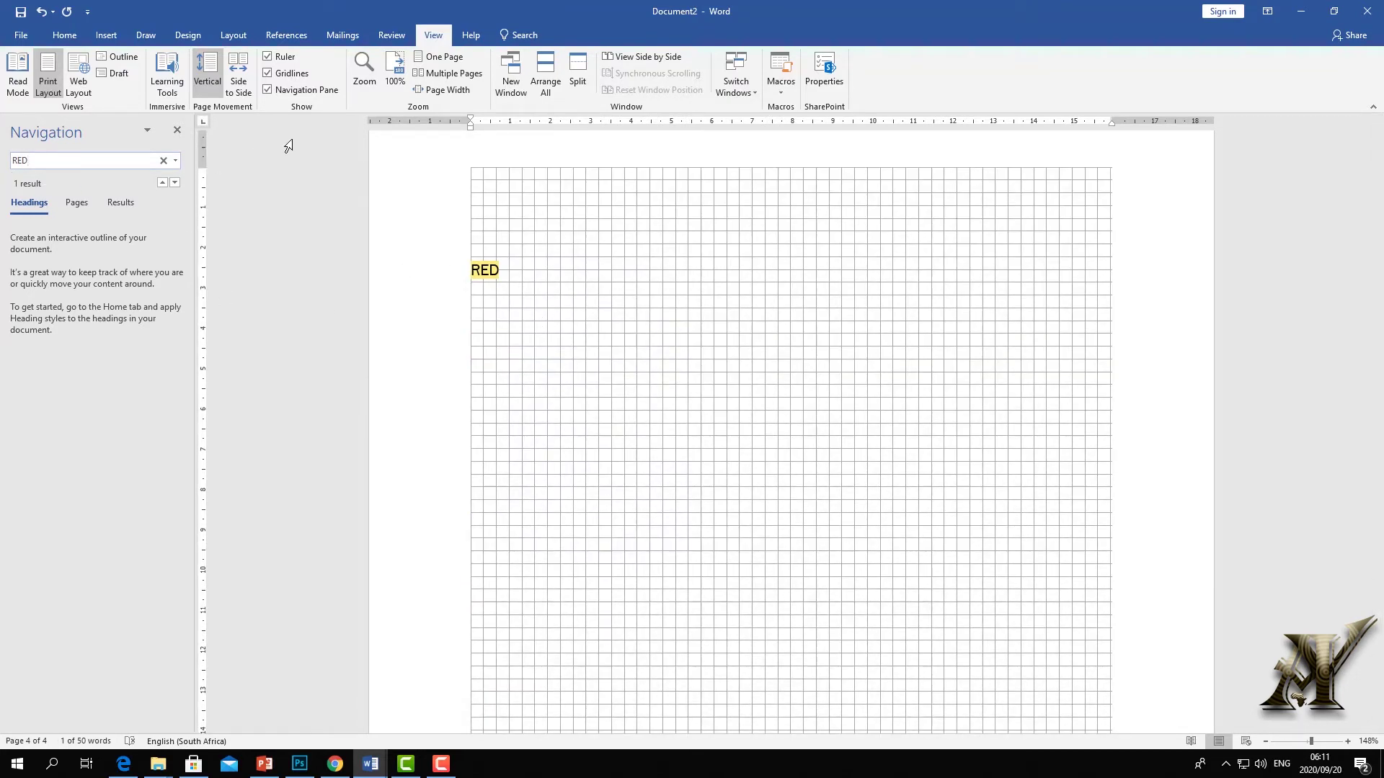
Hide the Navigation pane and adjust zoom through 148% and 84% to 100%
left_click(175, 131)
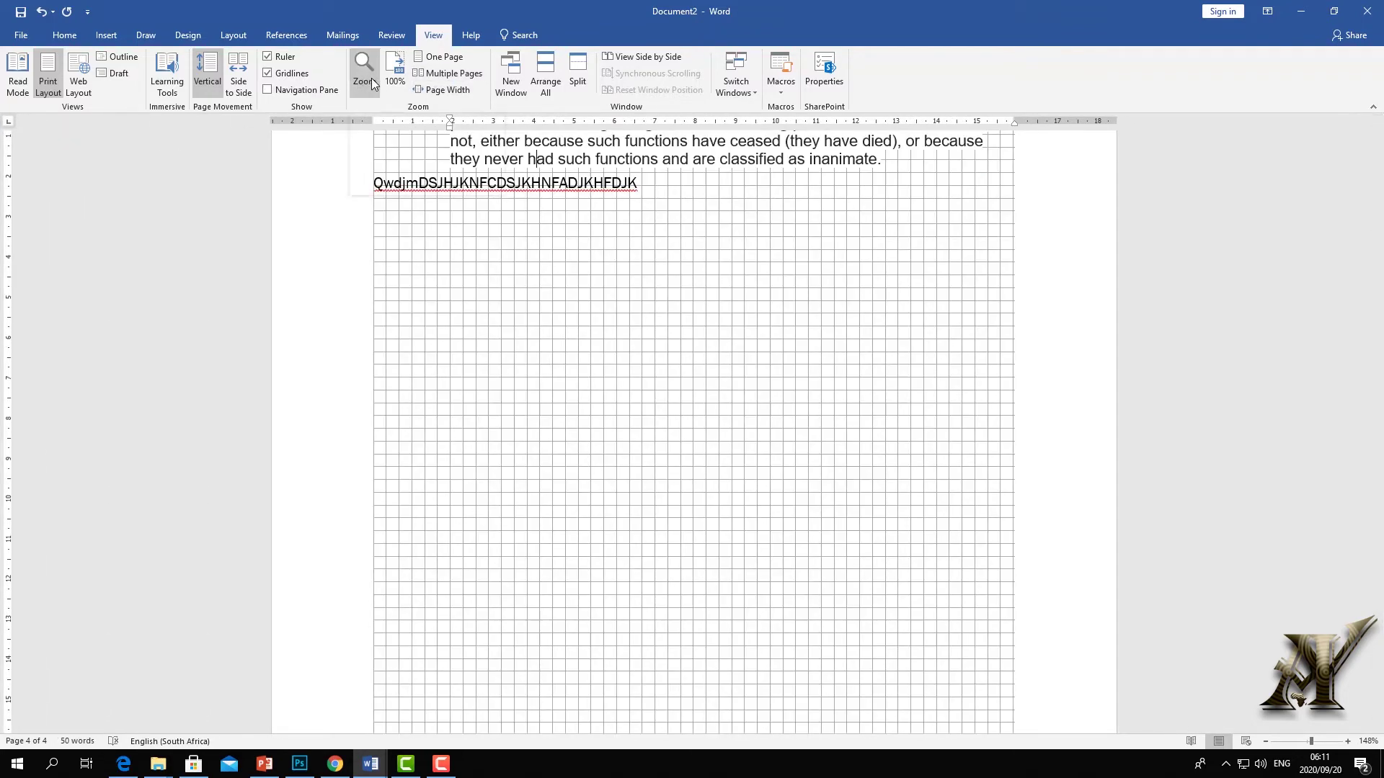
left_click(368, 82)
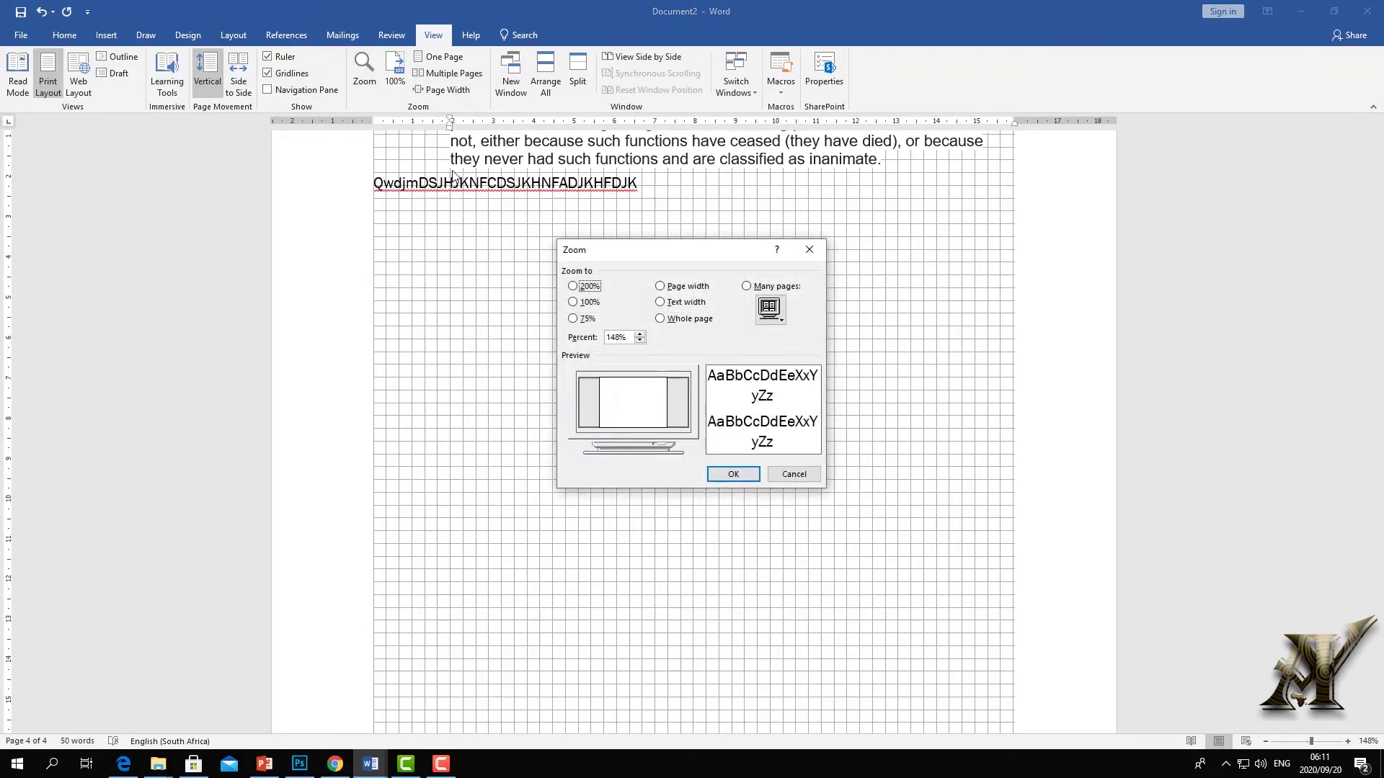
left_click(639, 334)
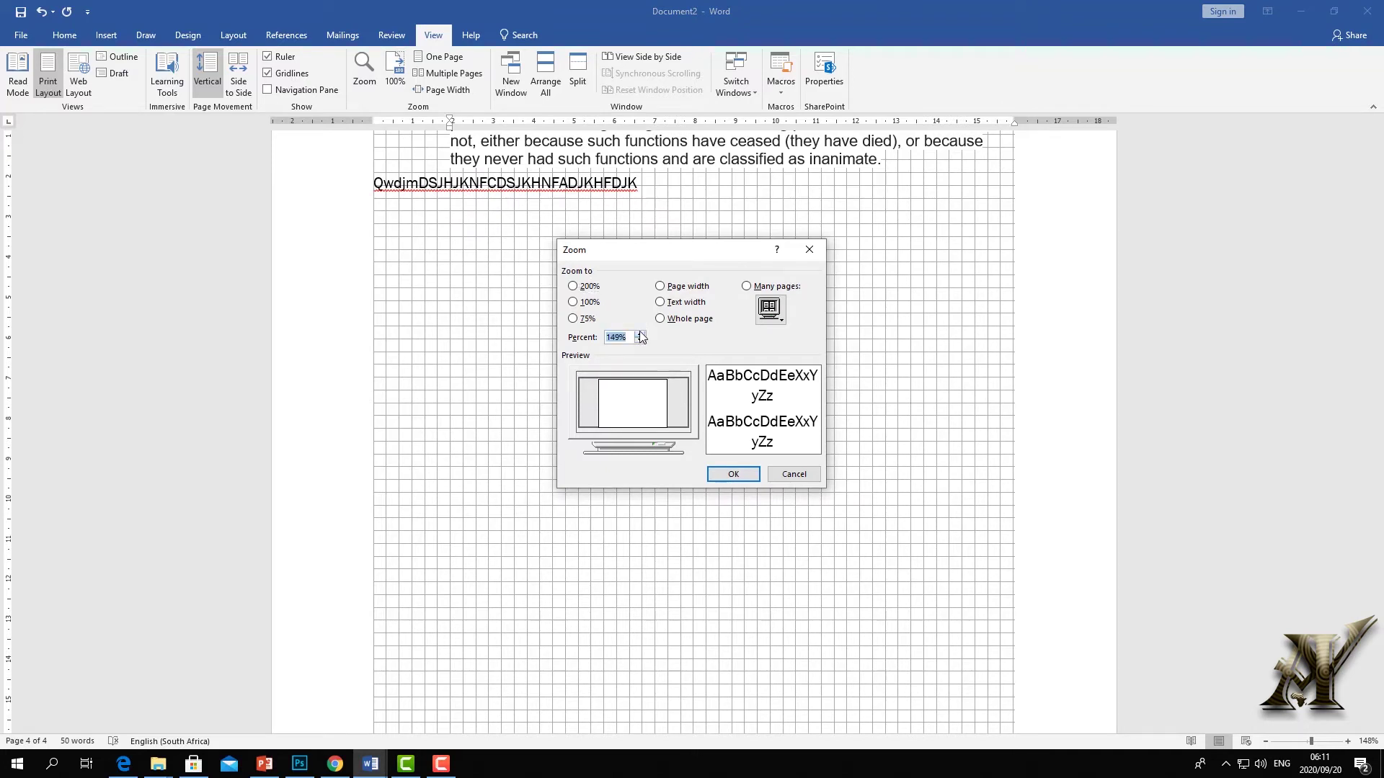
double_click(639, 341)
left_click(639, 340)
left_click(808, 250)
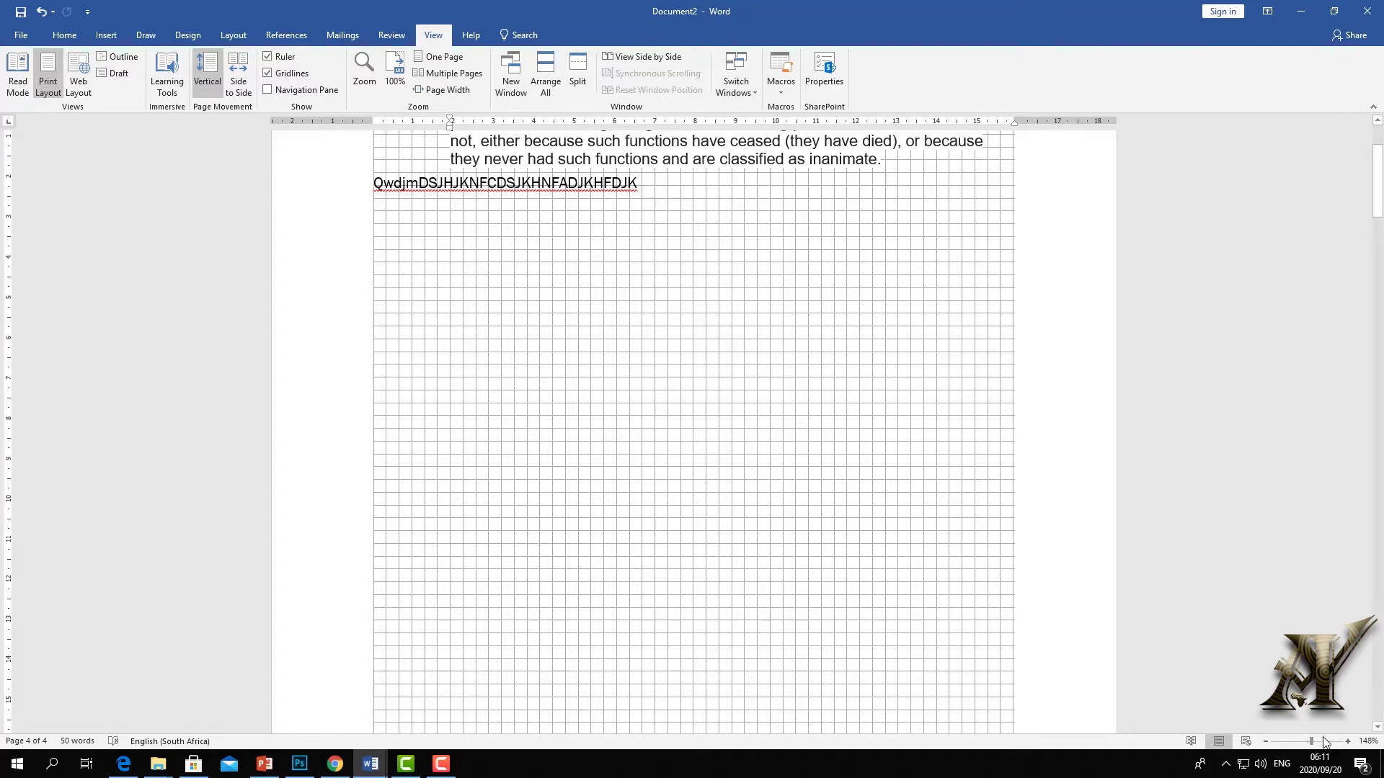
mouse_move(1310, 746)
left_mouse_down()
mouse_move(1327, 746)
mouse_move(1301, 748)
left_mouse_up()
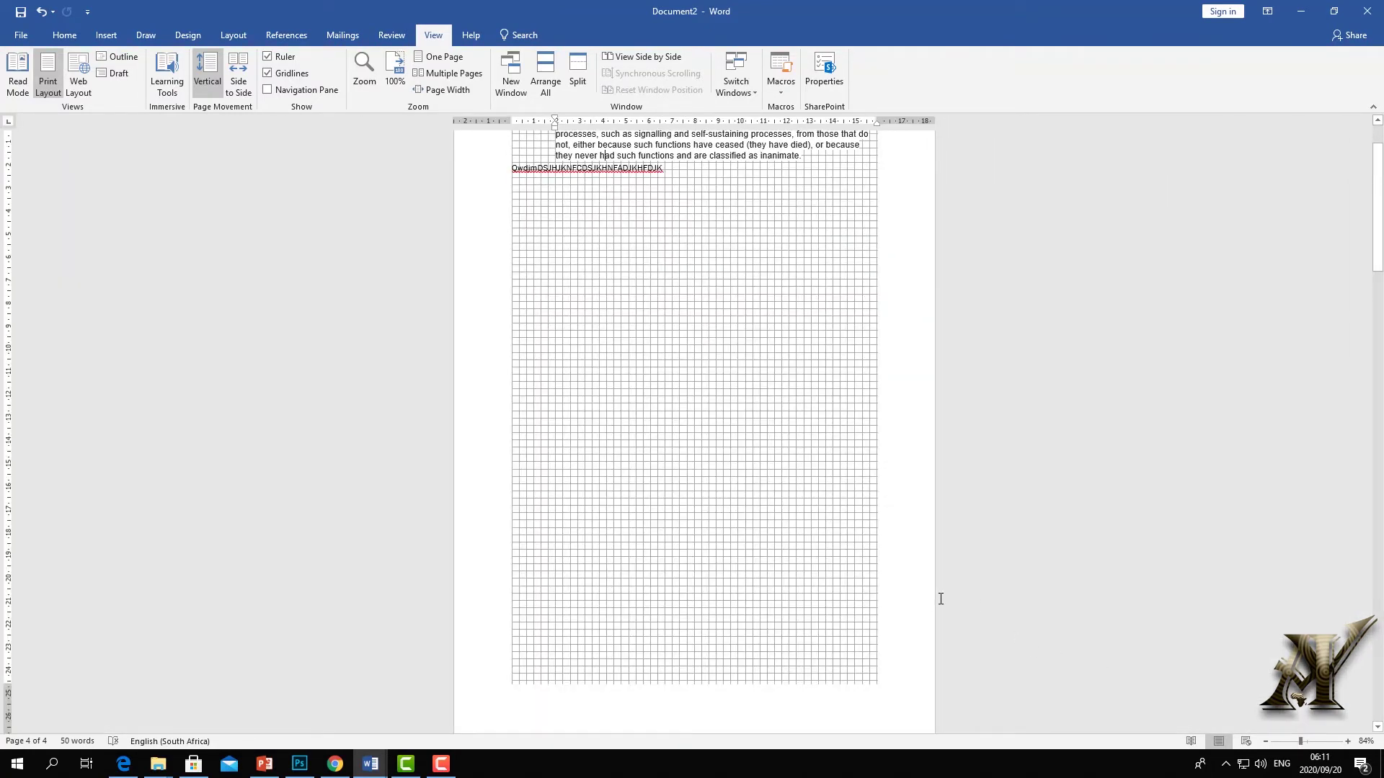
scroll(926, 600, "up", 2)
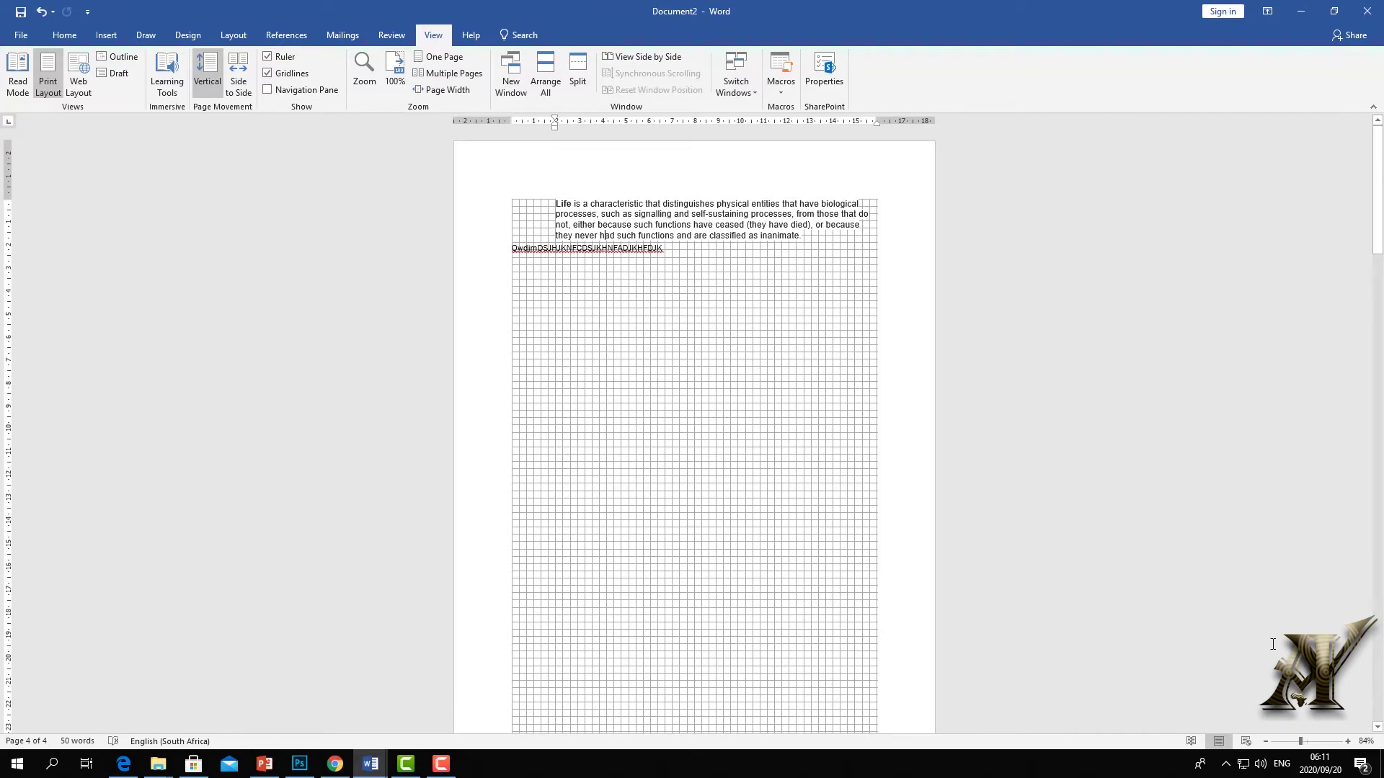
left_click_drag(1301, 742, 1307, 742)
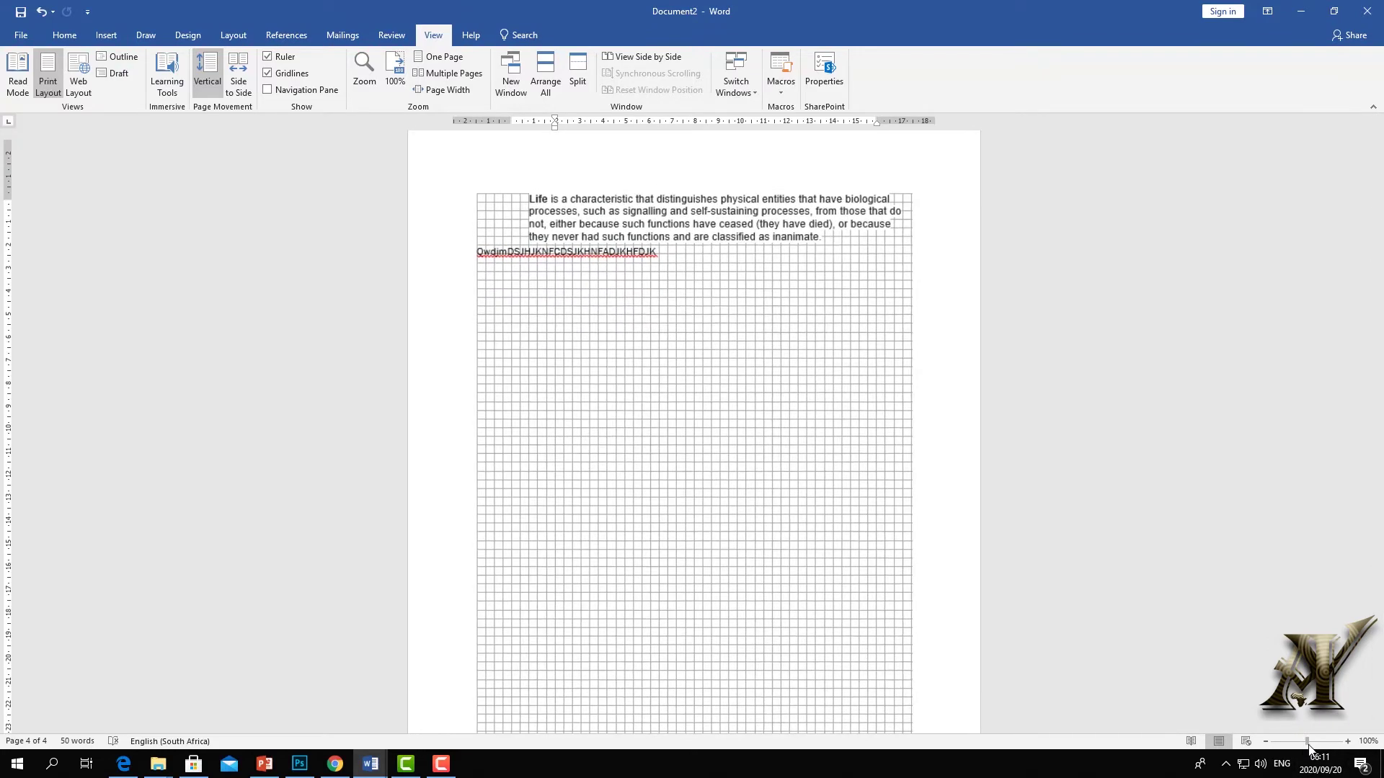
Set the zoom to 200% in the Zoom dialog, then display multiple pages
left_click(364, 74)
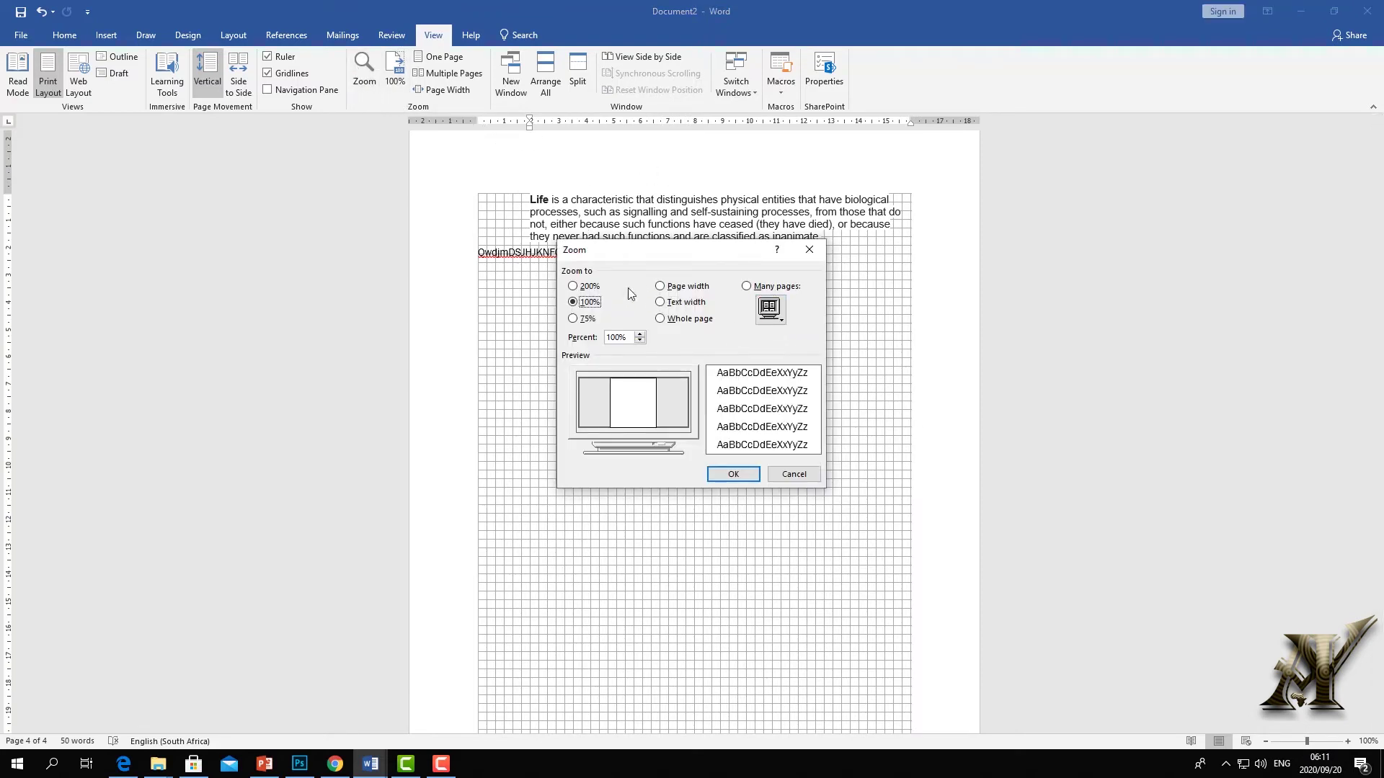
left_click(574, 319)
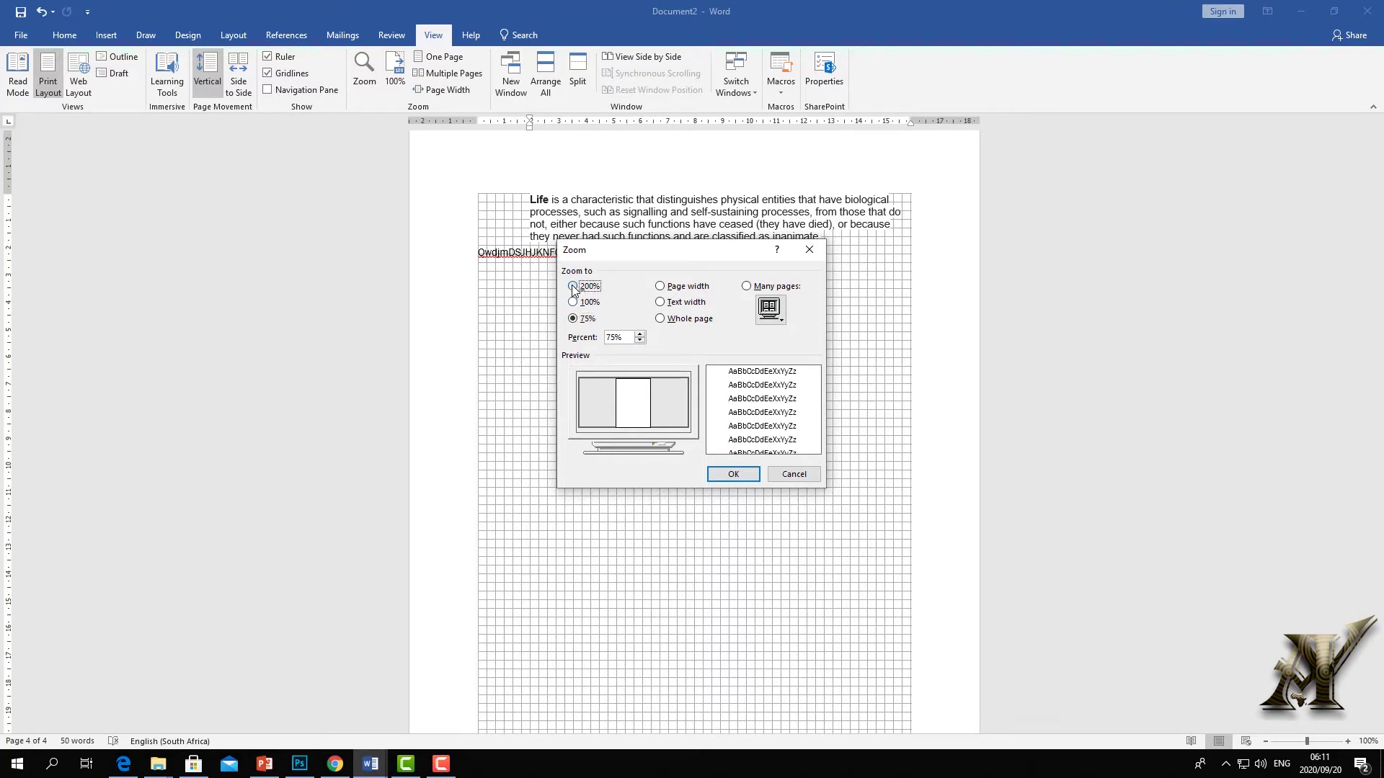
left_click(573, 286)
left_click(733, 473)
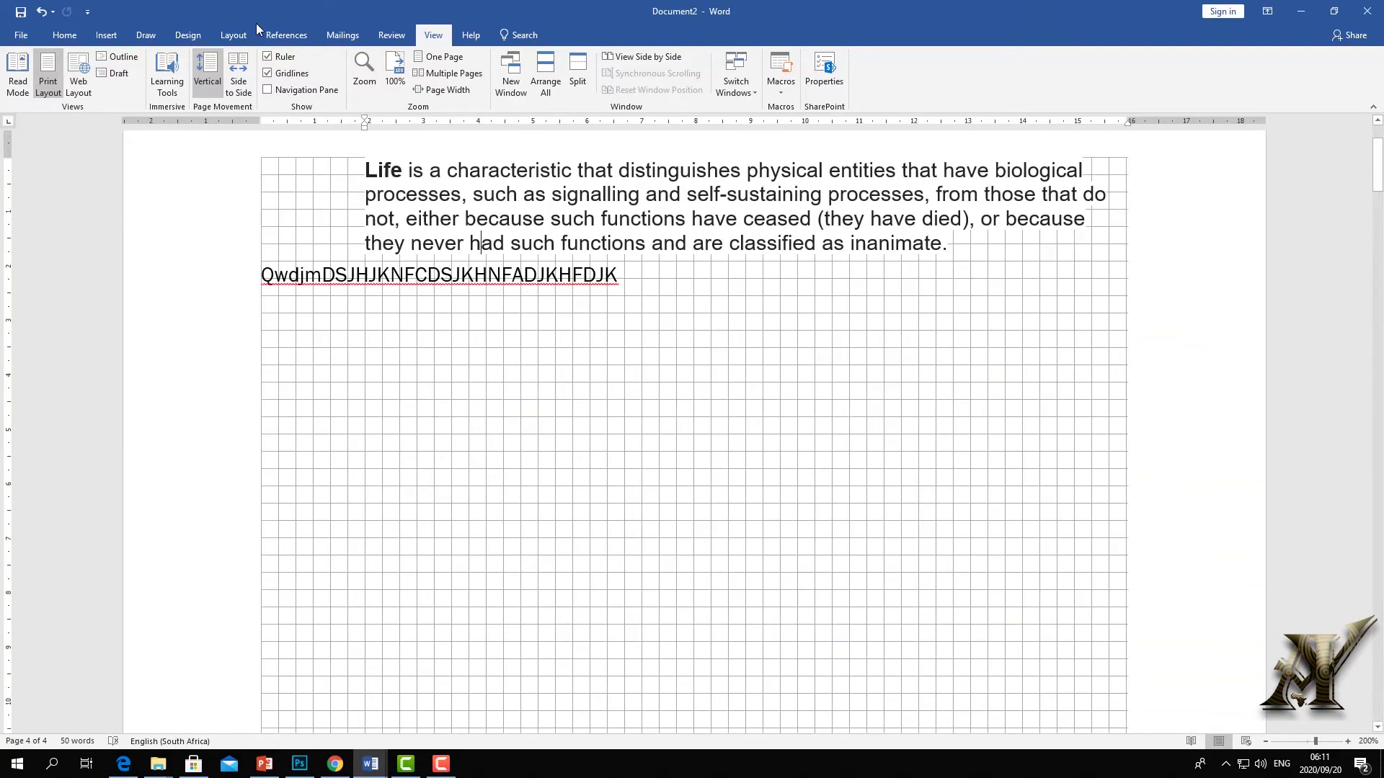
left_click(447, 72)
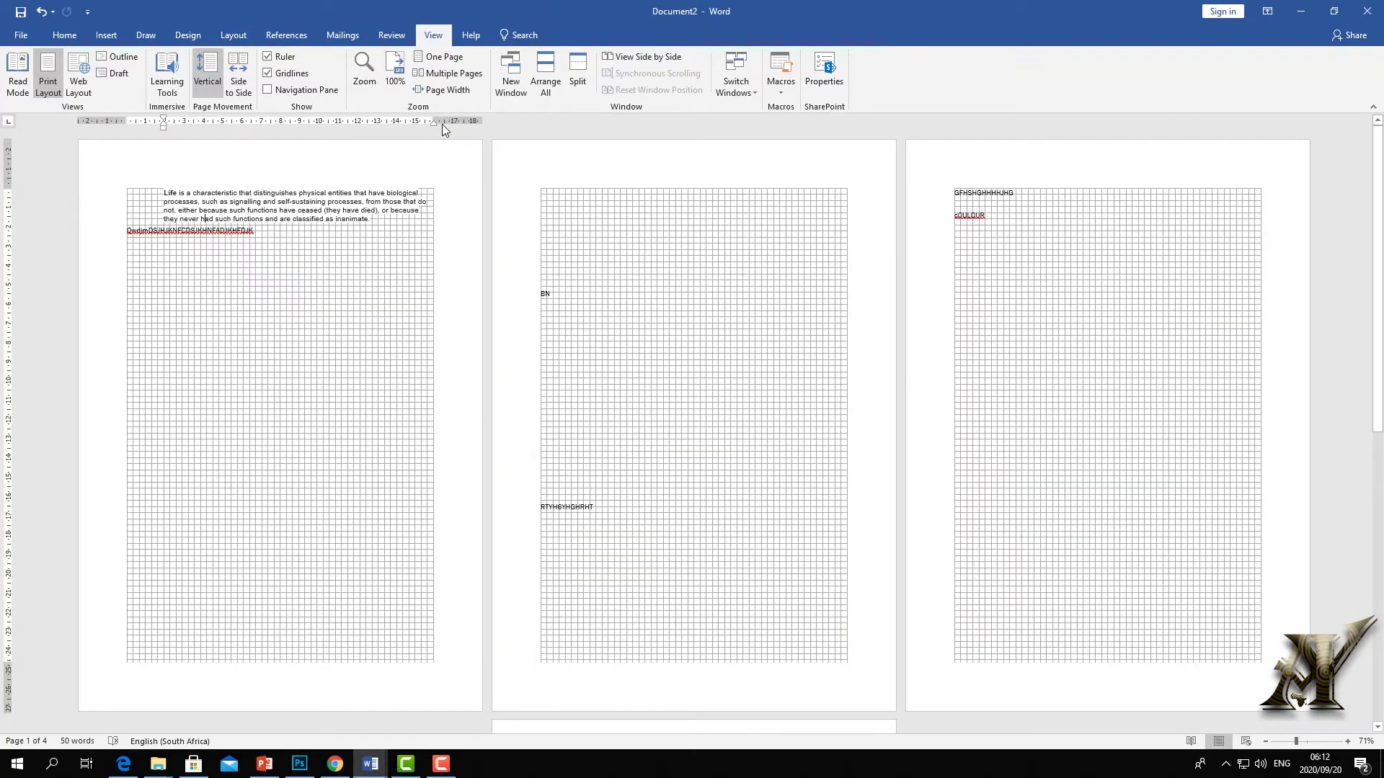
Toggle One Page and Multiple Pages, fit Page Width, and open a New Window of the document
left_click(433, 58)
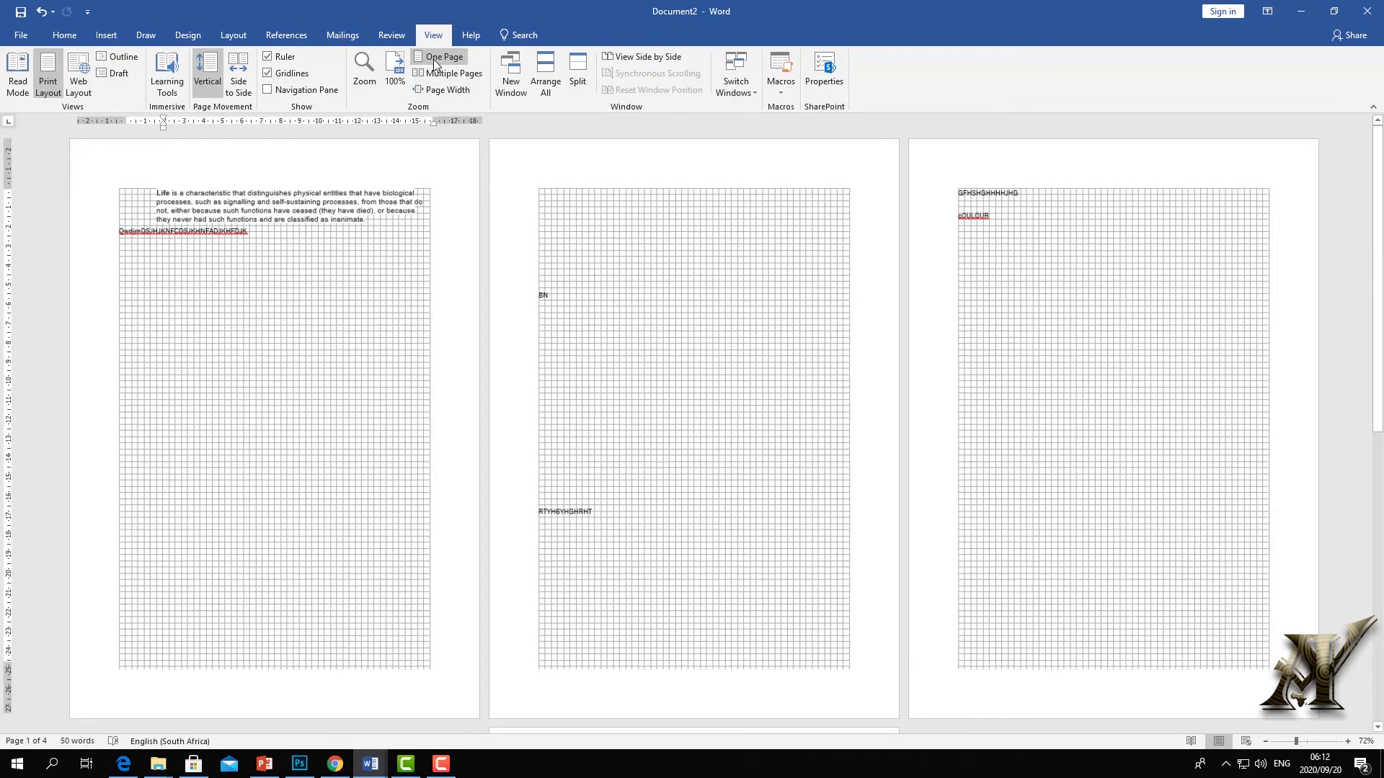
left_click(447, 73)
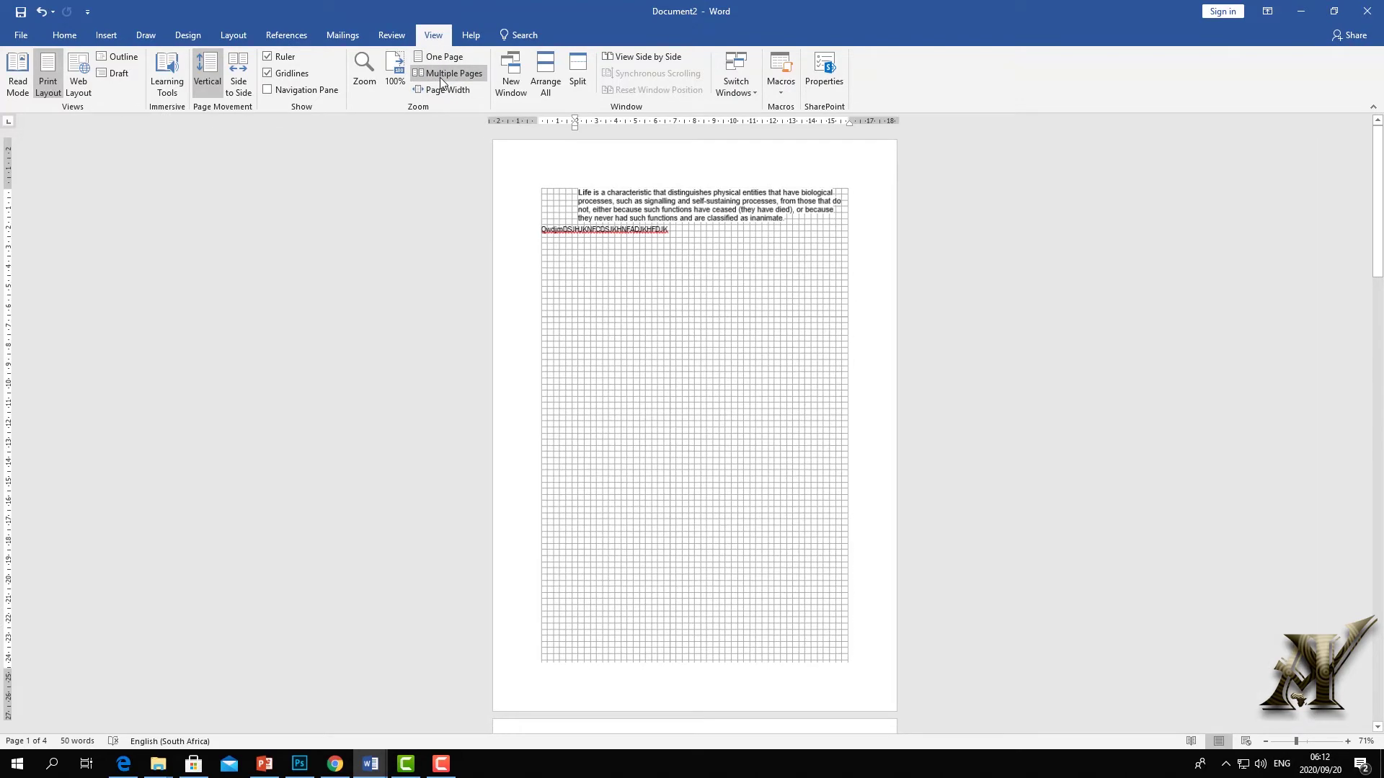
left_click(443, 89)
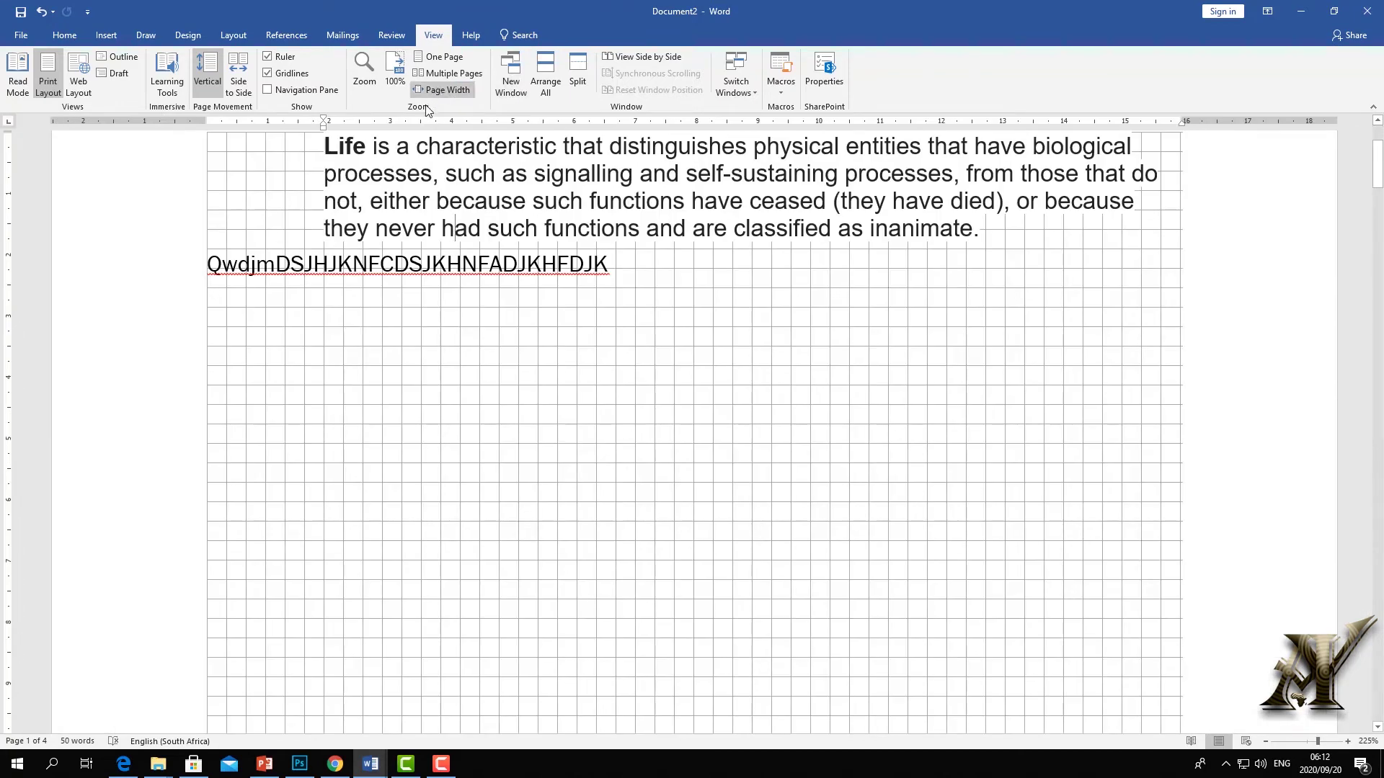
left_click(514, 84)
left_click(504, 72)
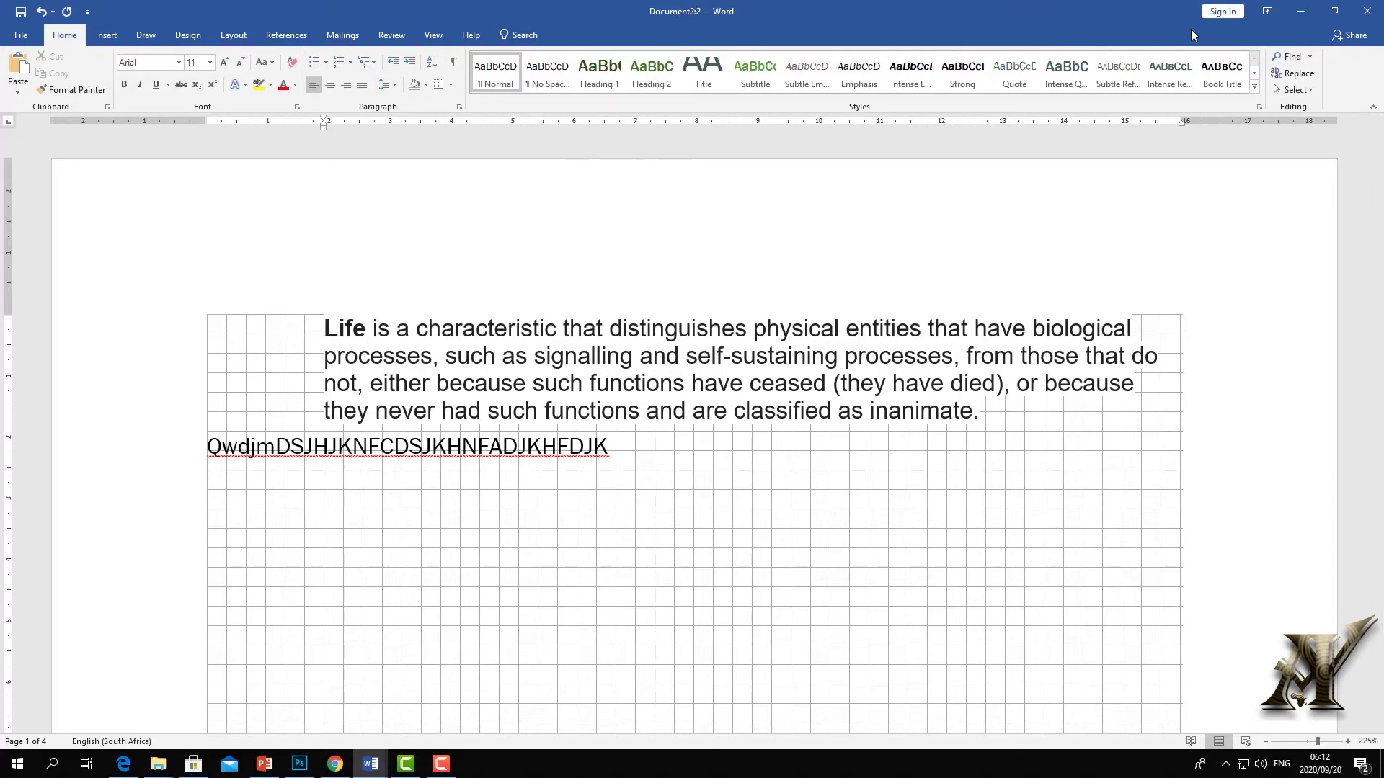
Minimize Document2:2 and tile the open document windows top and bottom with Arrange All
left_click(1297, 20)
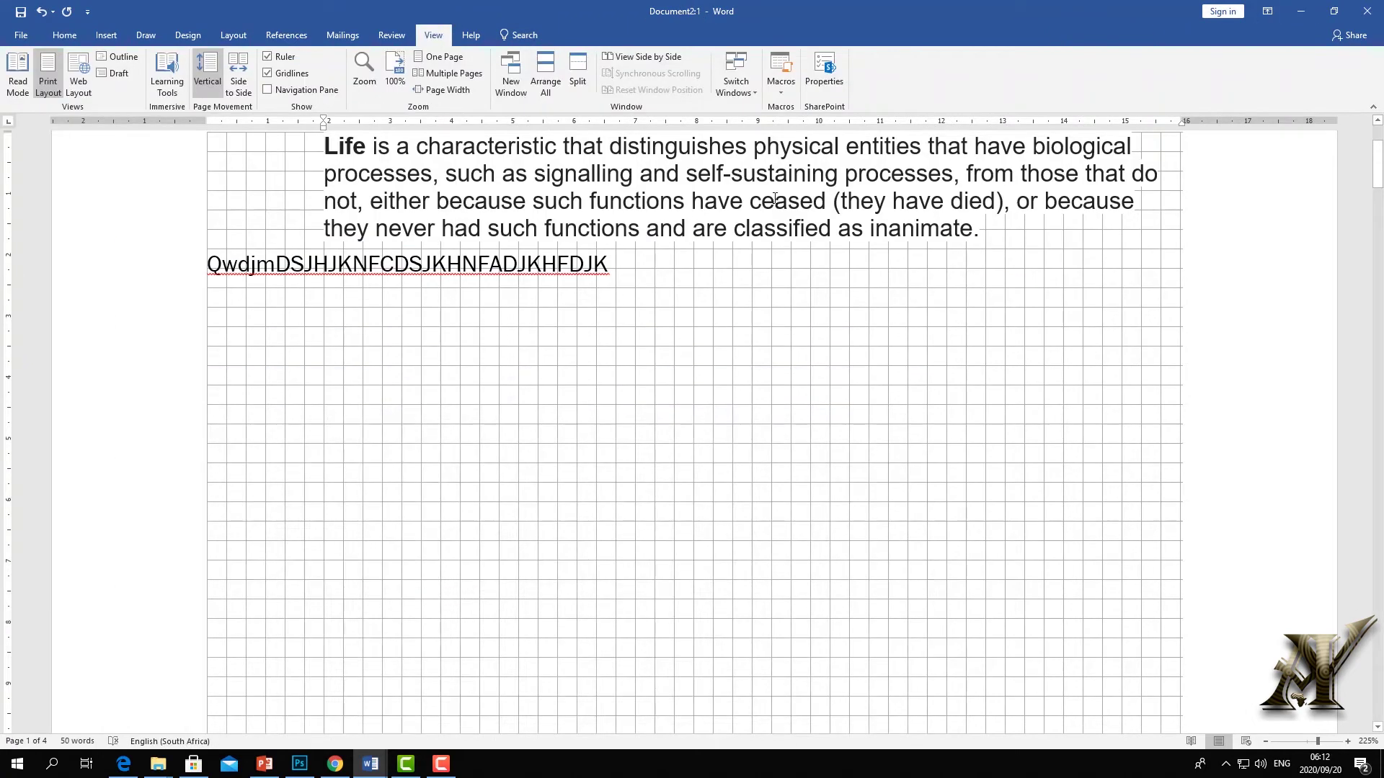
left_click(547, 88)
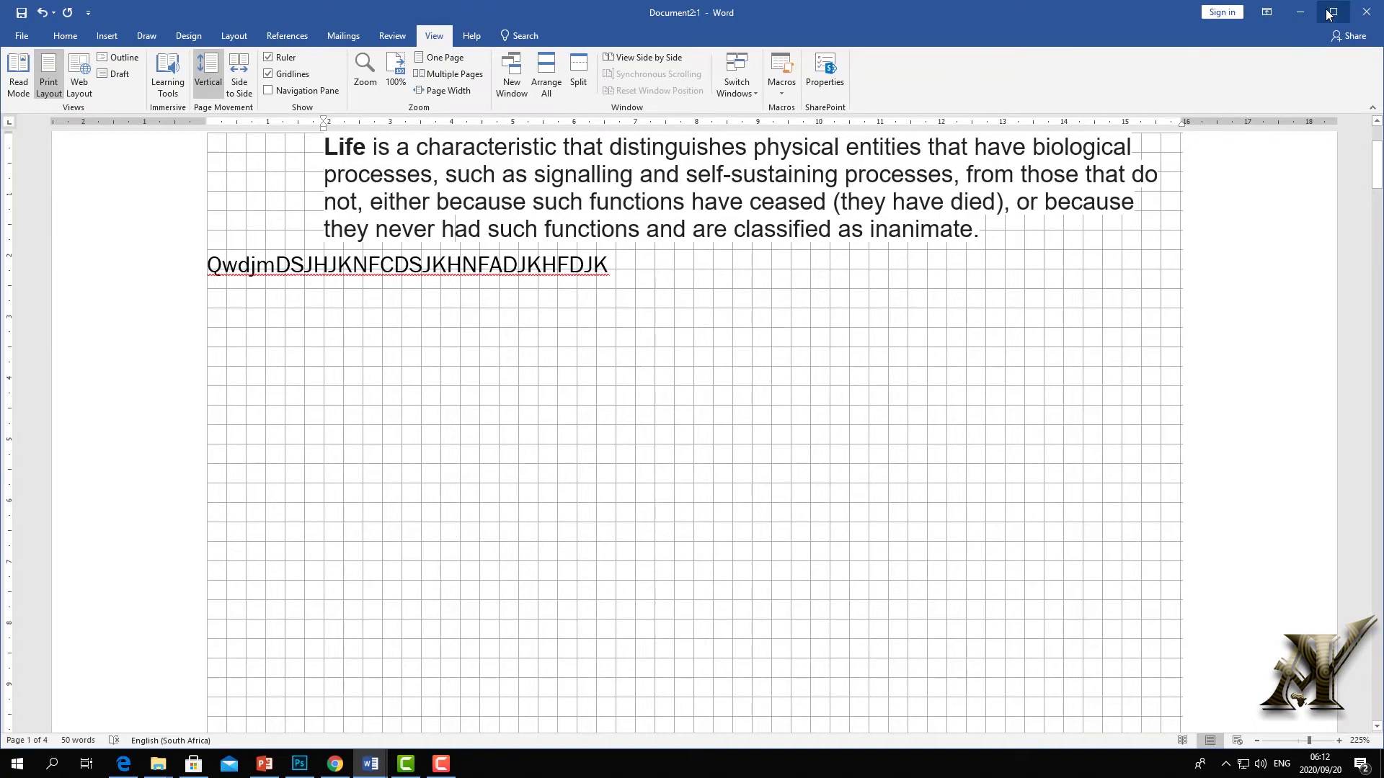
left_click_drag(900, 45, 905, 202)
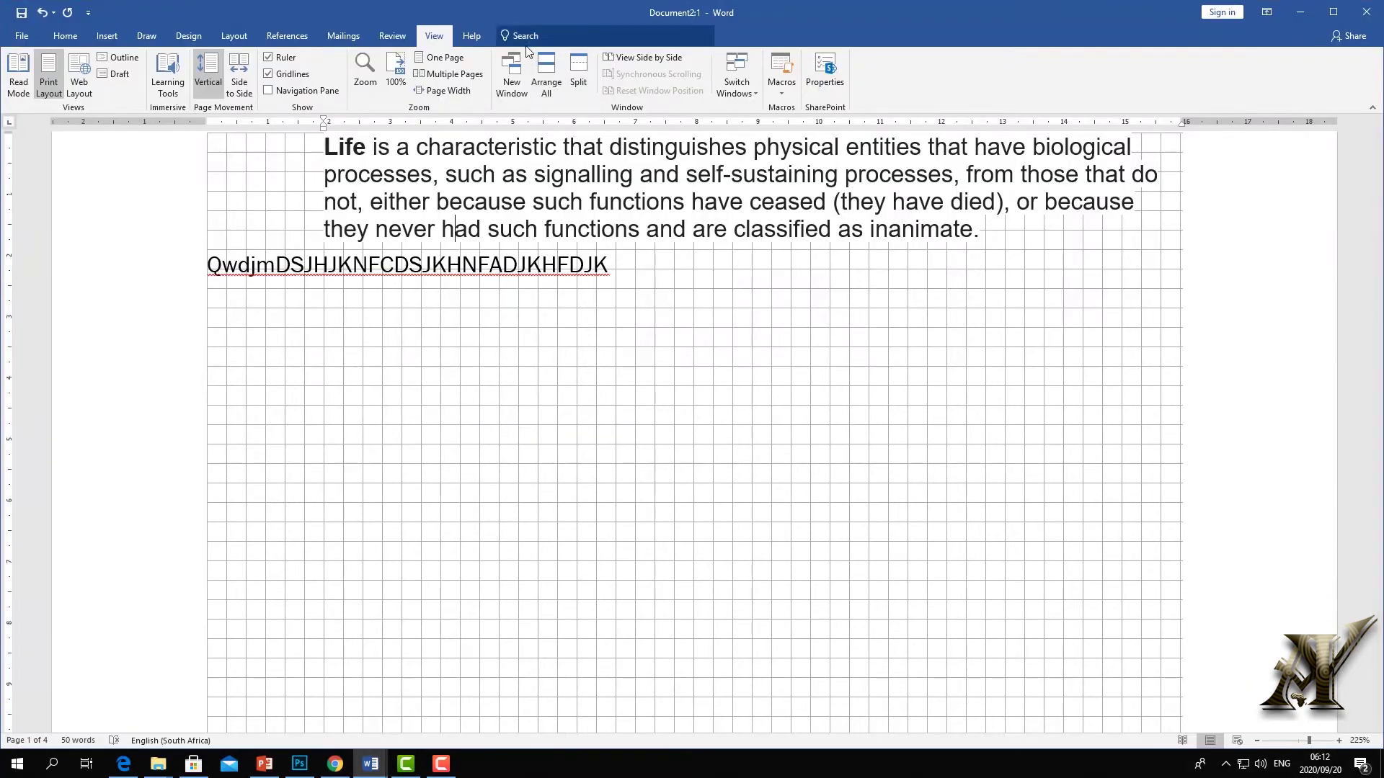
left_click(548, 67)
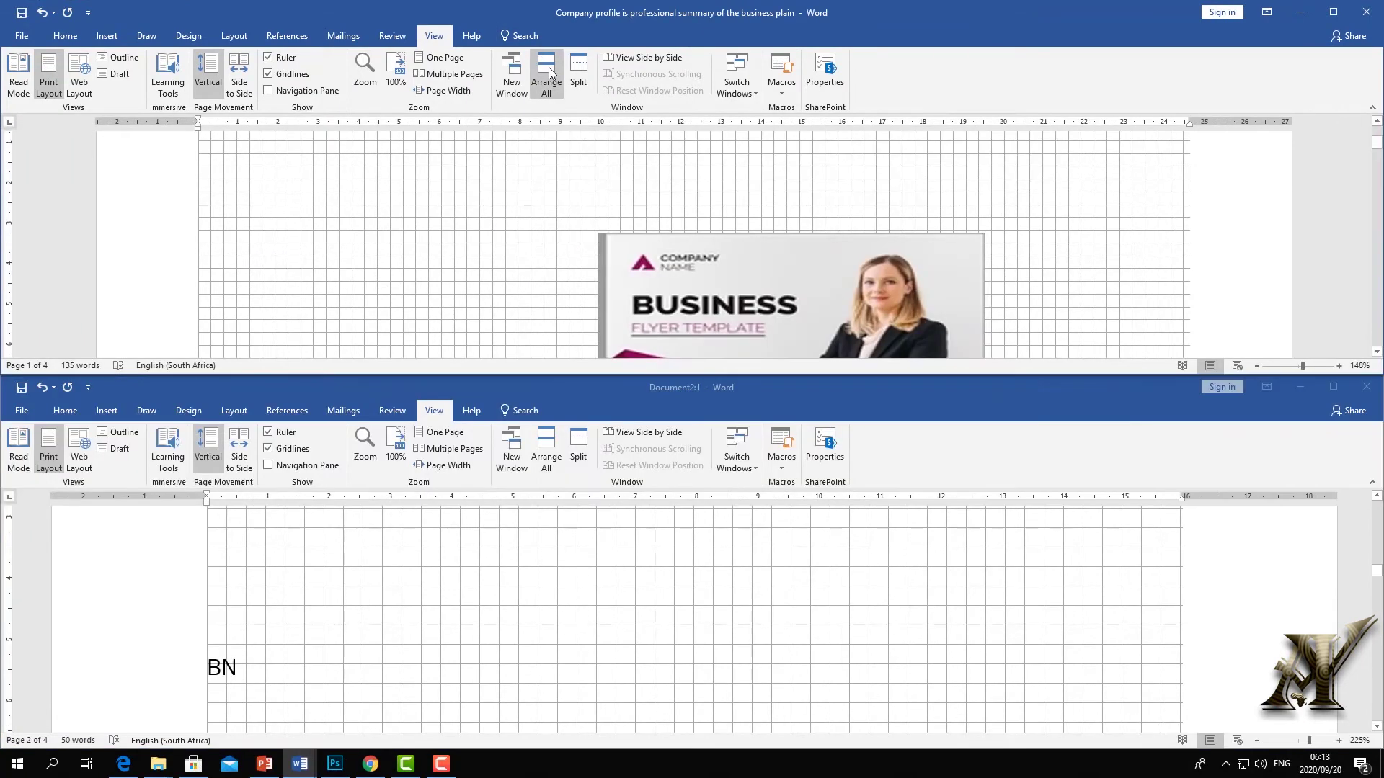
Minimize both windows, restore them from the taskbar, and maximize the Company profile document
left_click(1300, 387)
left_click(1300, 12)
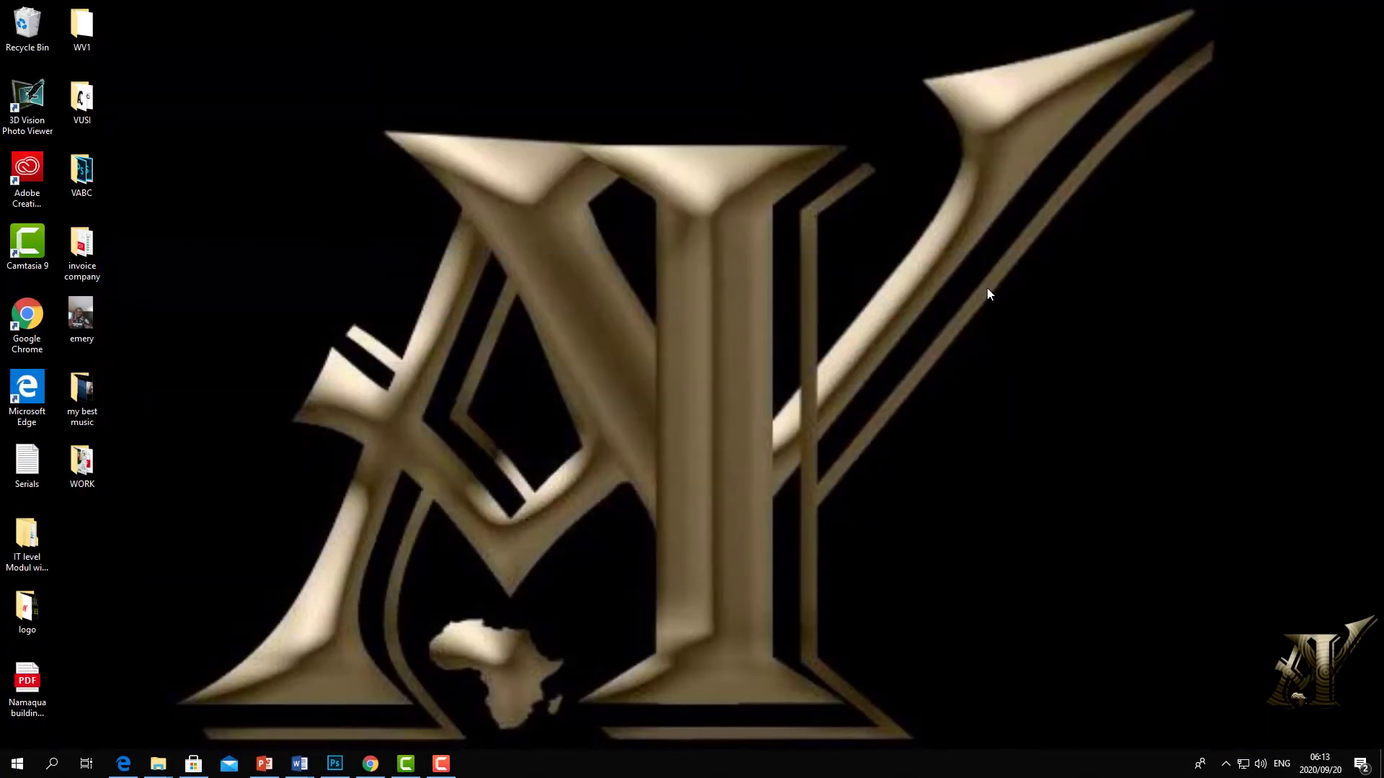
mouse_move(300, 766)
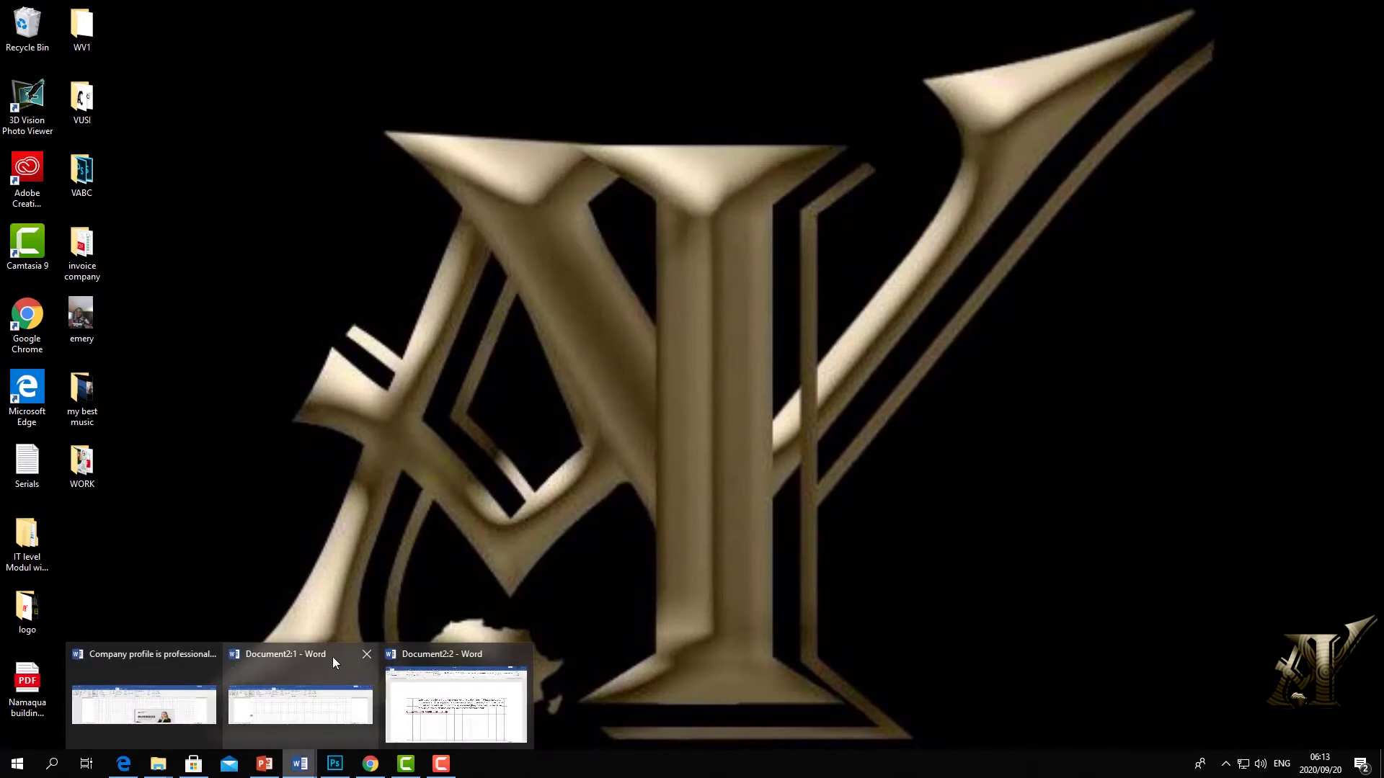
left_click(317, 678)
left_click(144, 703)
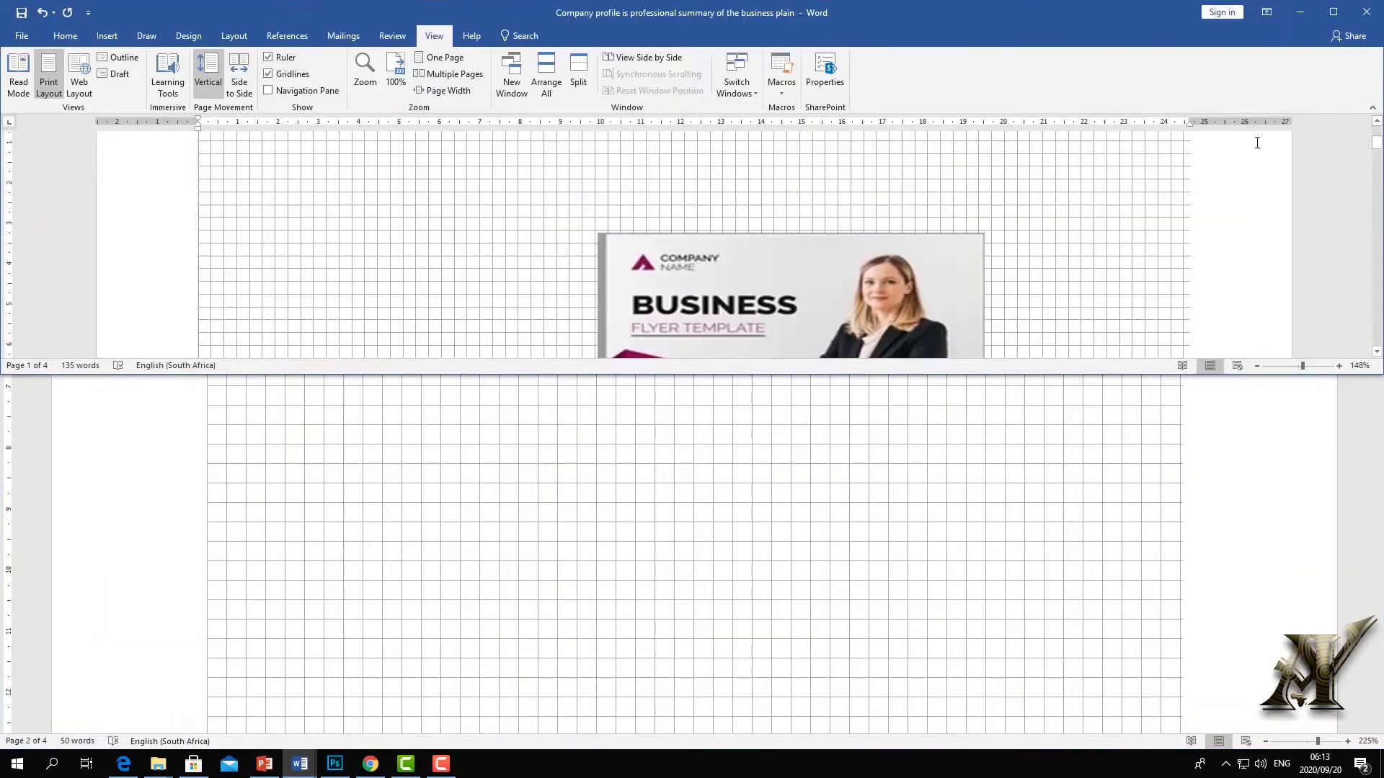
left_click(1333, 12)
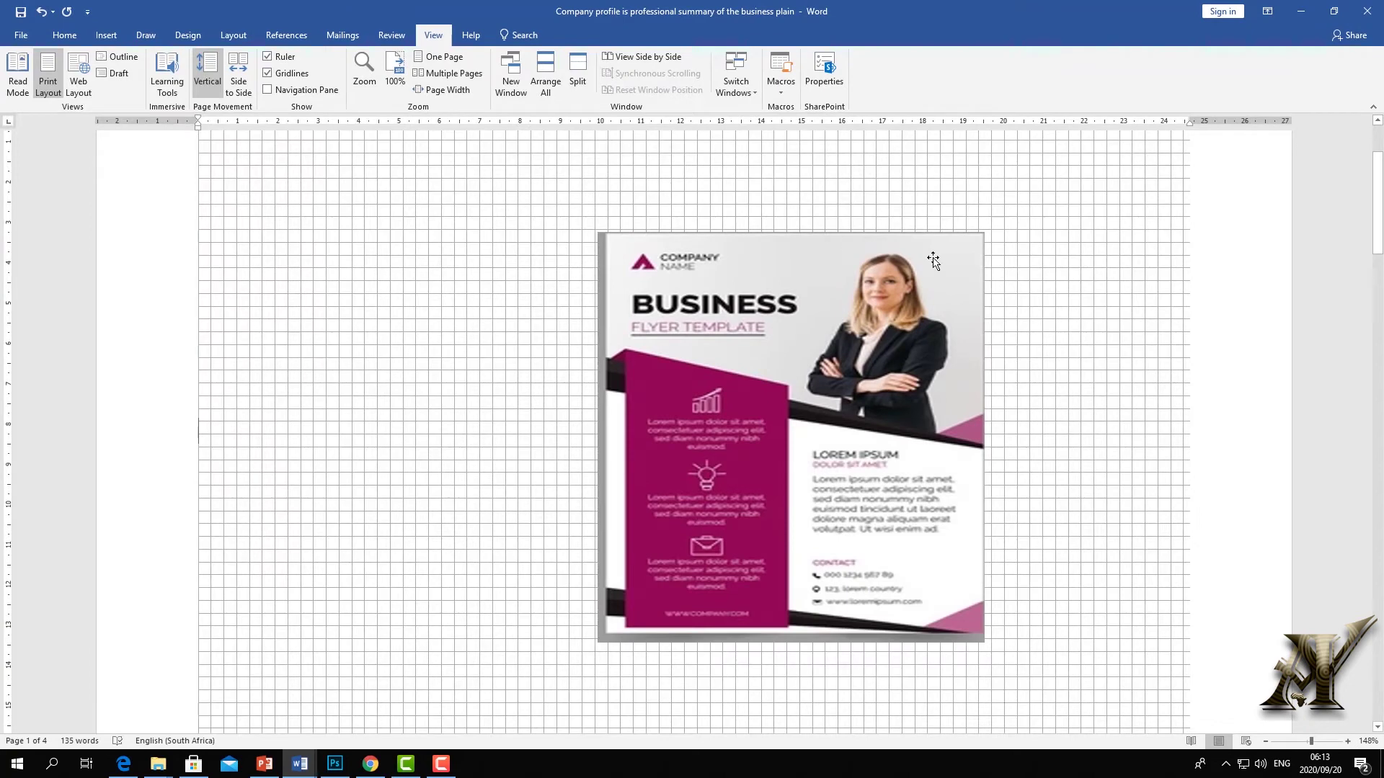
Tile the windows again with Arrange All and maximize Document2:1
scroll(908, 261, "up", 2)
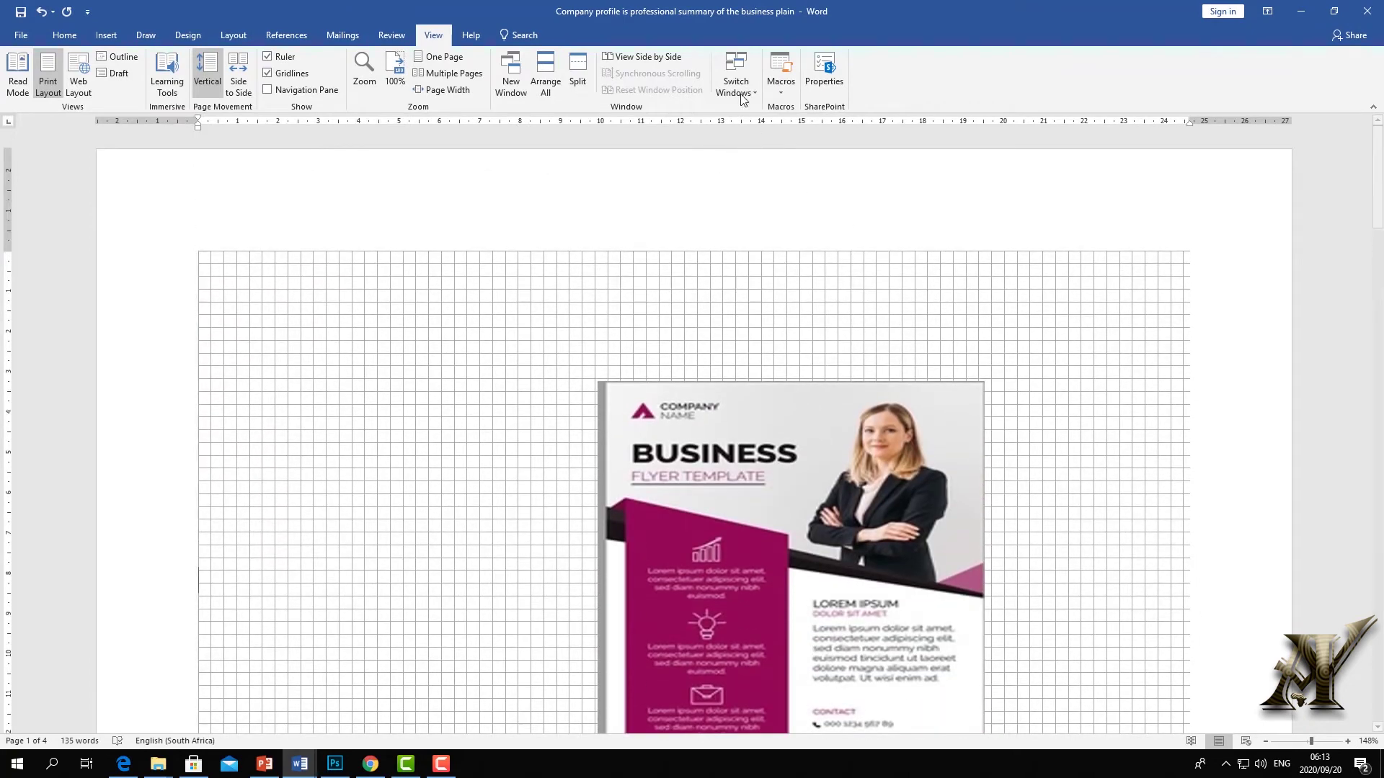
left_click(545, 82)
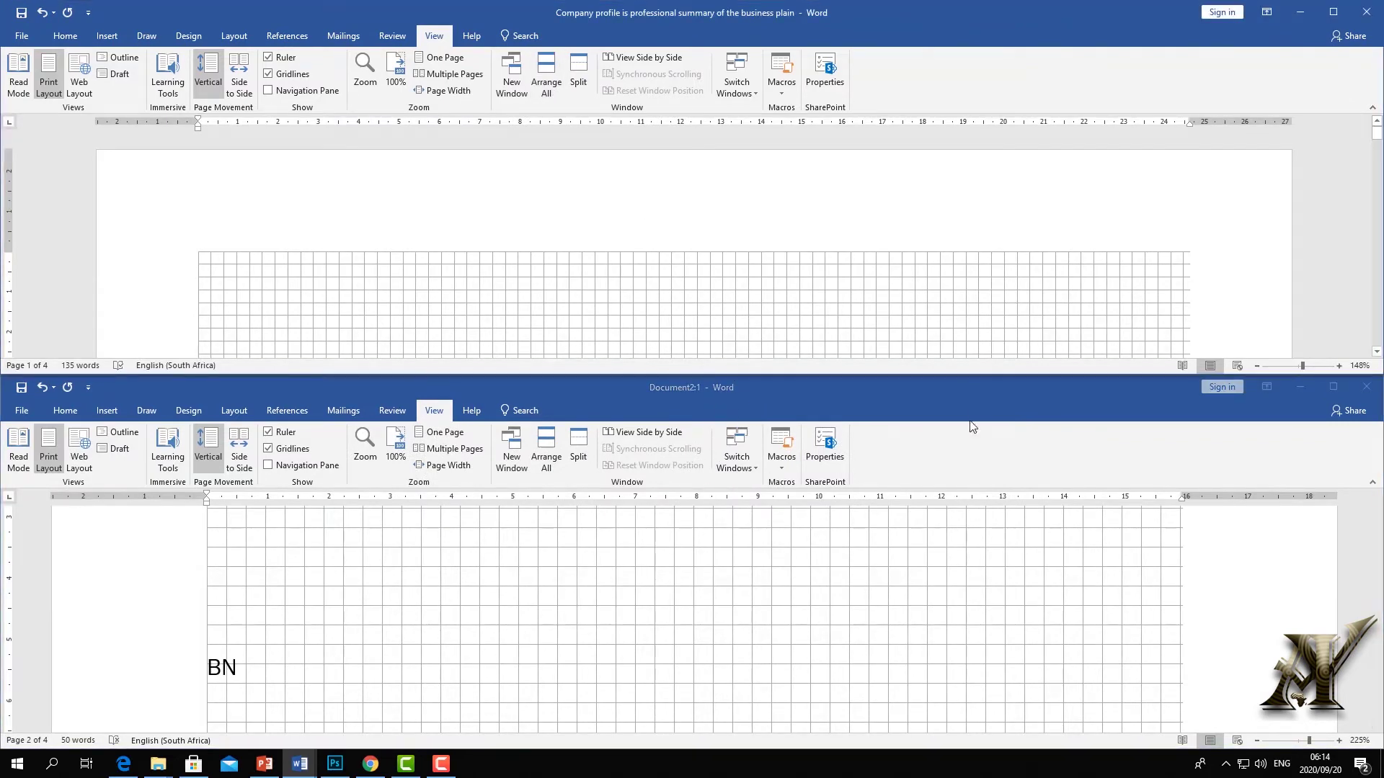
scroll(843, 602, "down", 10)
scroll(835, 315, "down", 10)
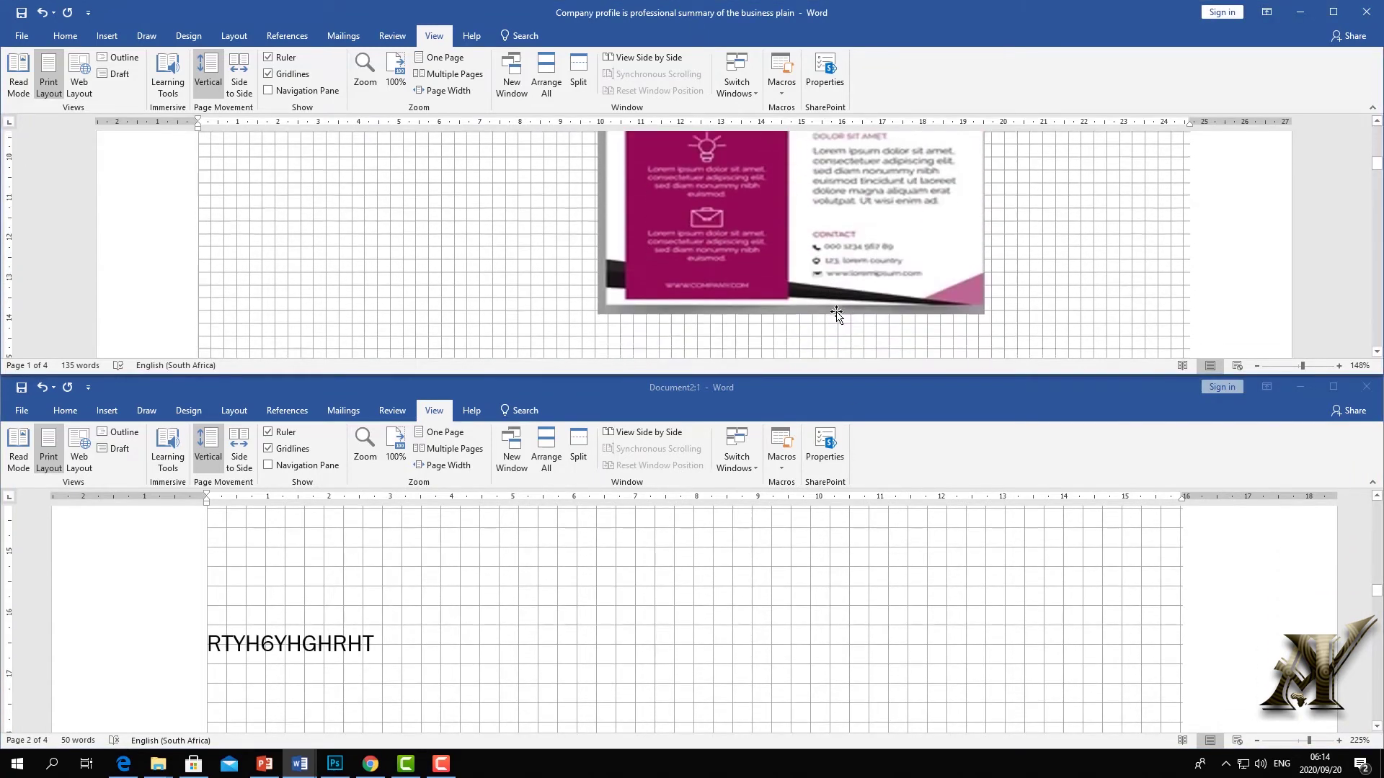
scroll(836, 315, "up", 10)
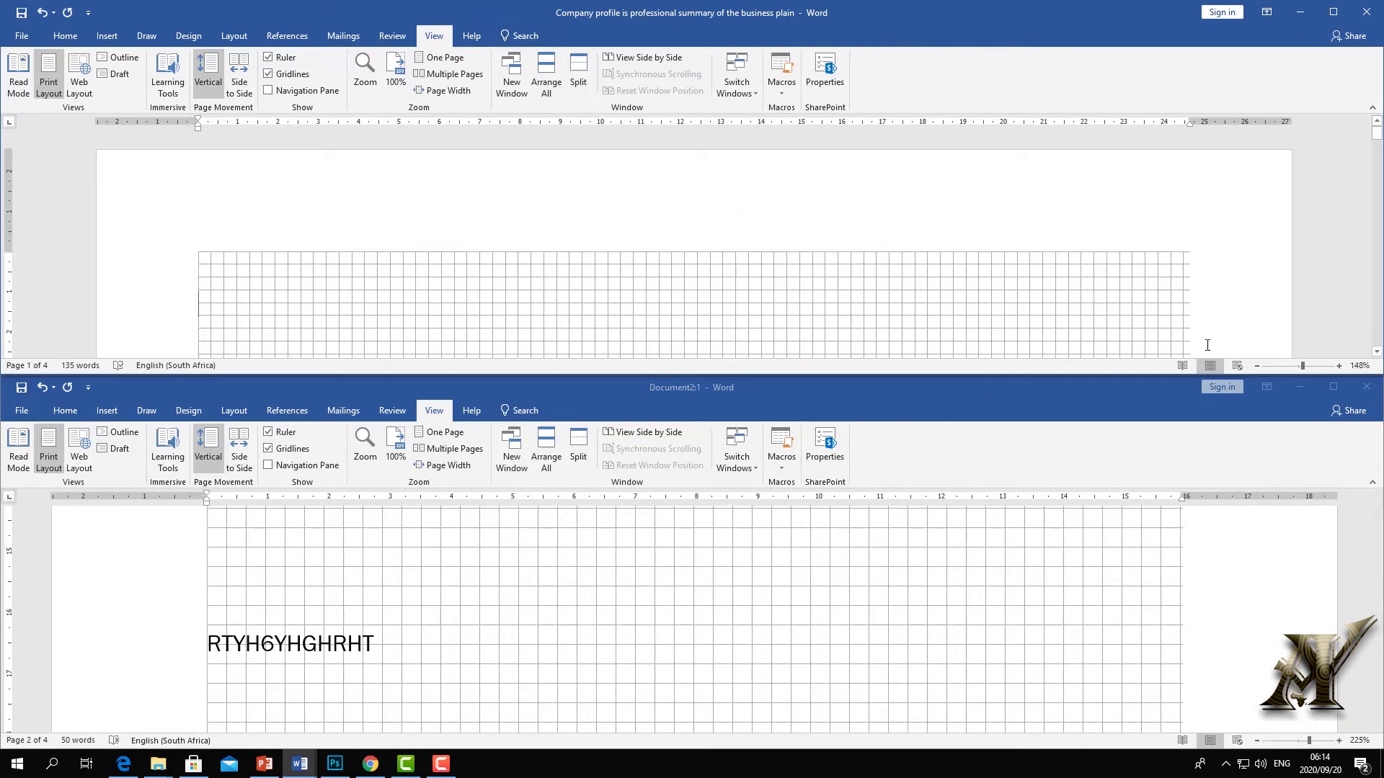
left_click(1334, 389)
Select the line of random letters and copy it
scroll(897, 382, "down", 10)
scroll(887, 385, "up", 10)
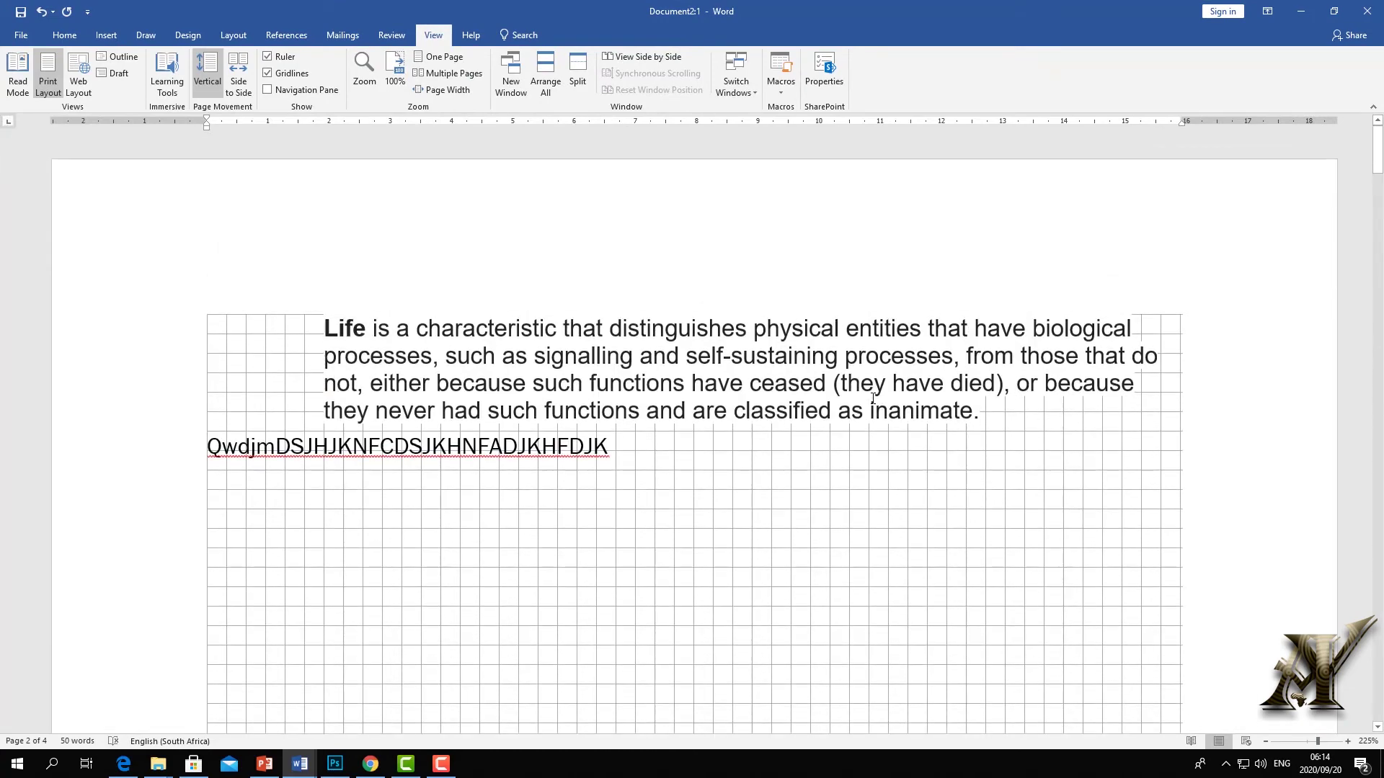
left_click(725, 394)
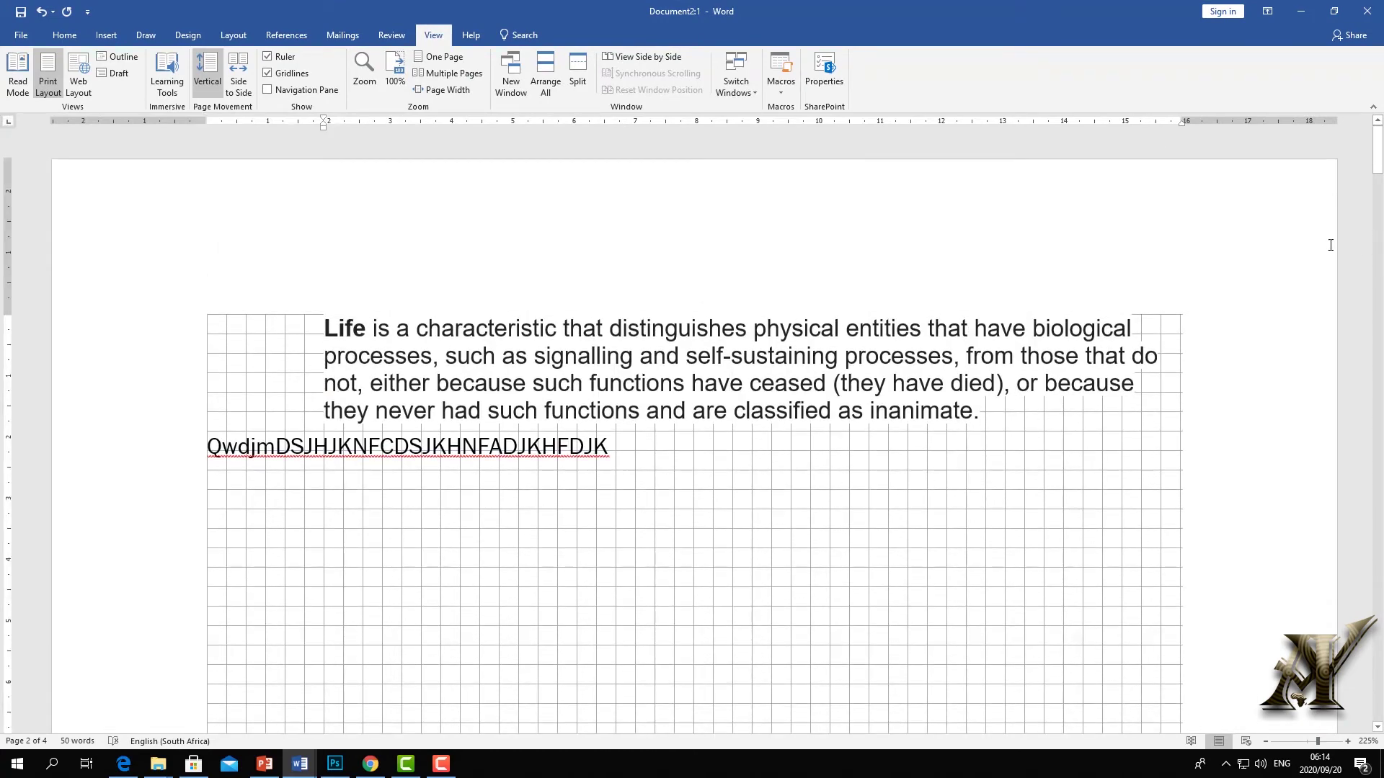
scroll(1077, 353, "down", 15)
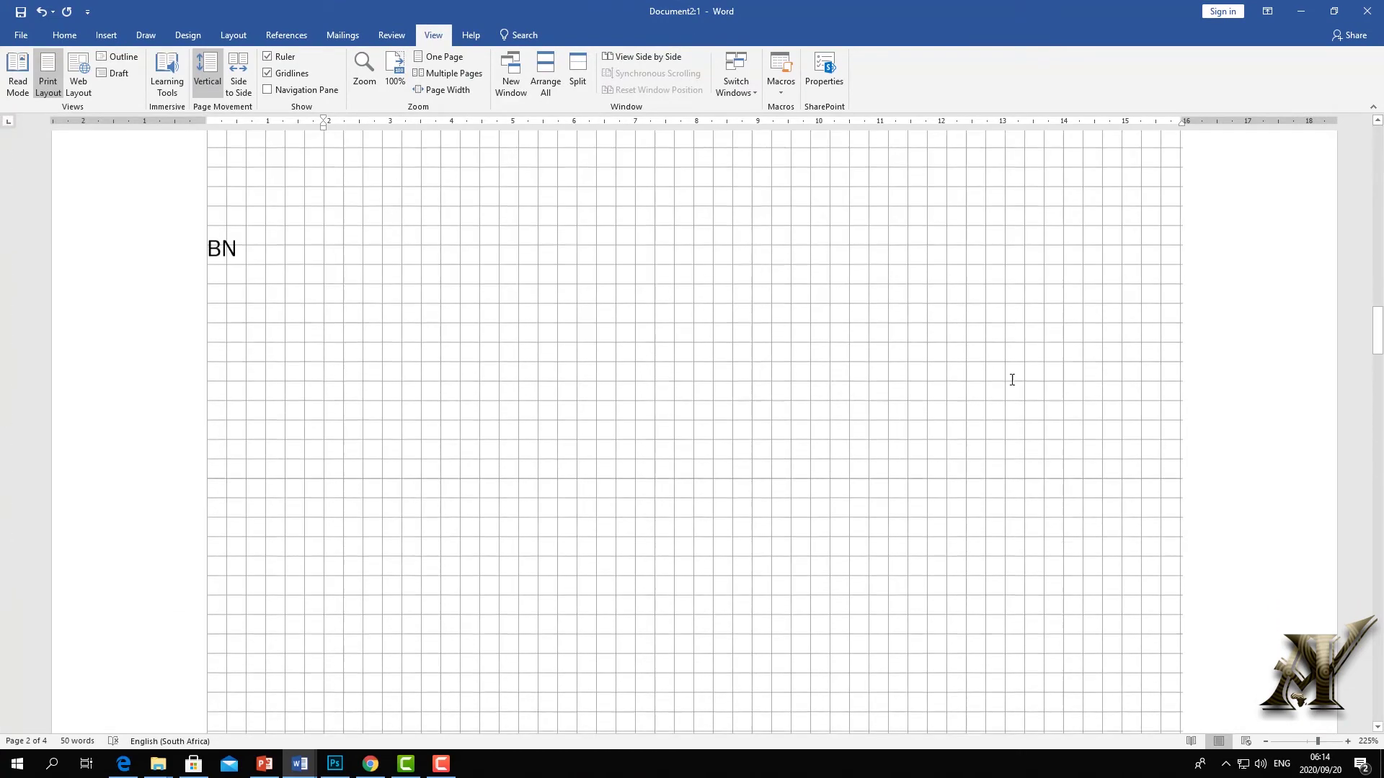
scroll(985, 375, "up", 15)
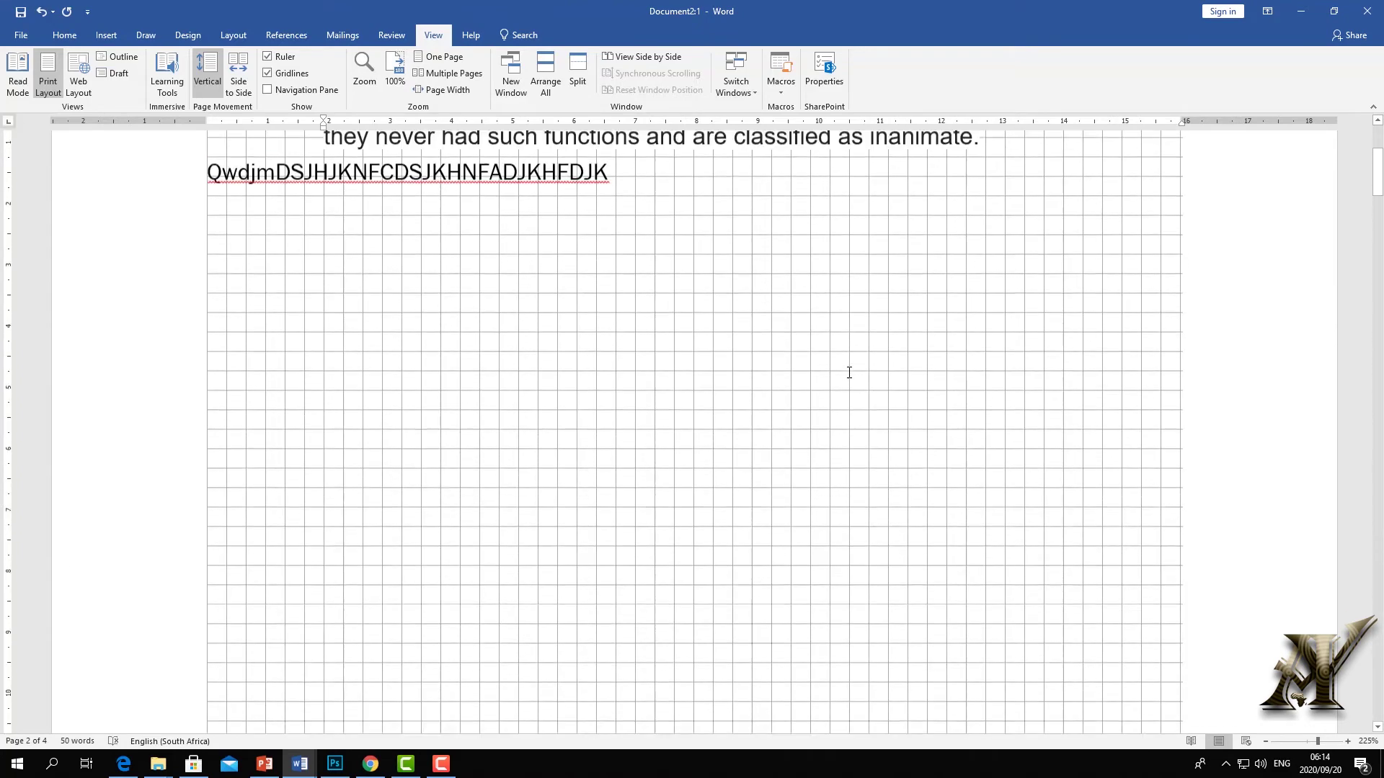
scroll(686, 402, "down", 1)
left_click_drag(686, 401, 327, 326)
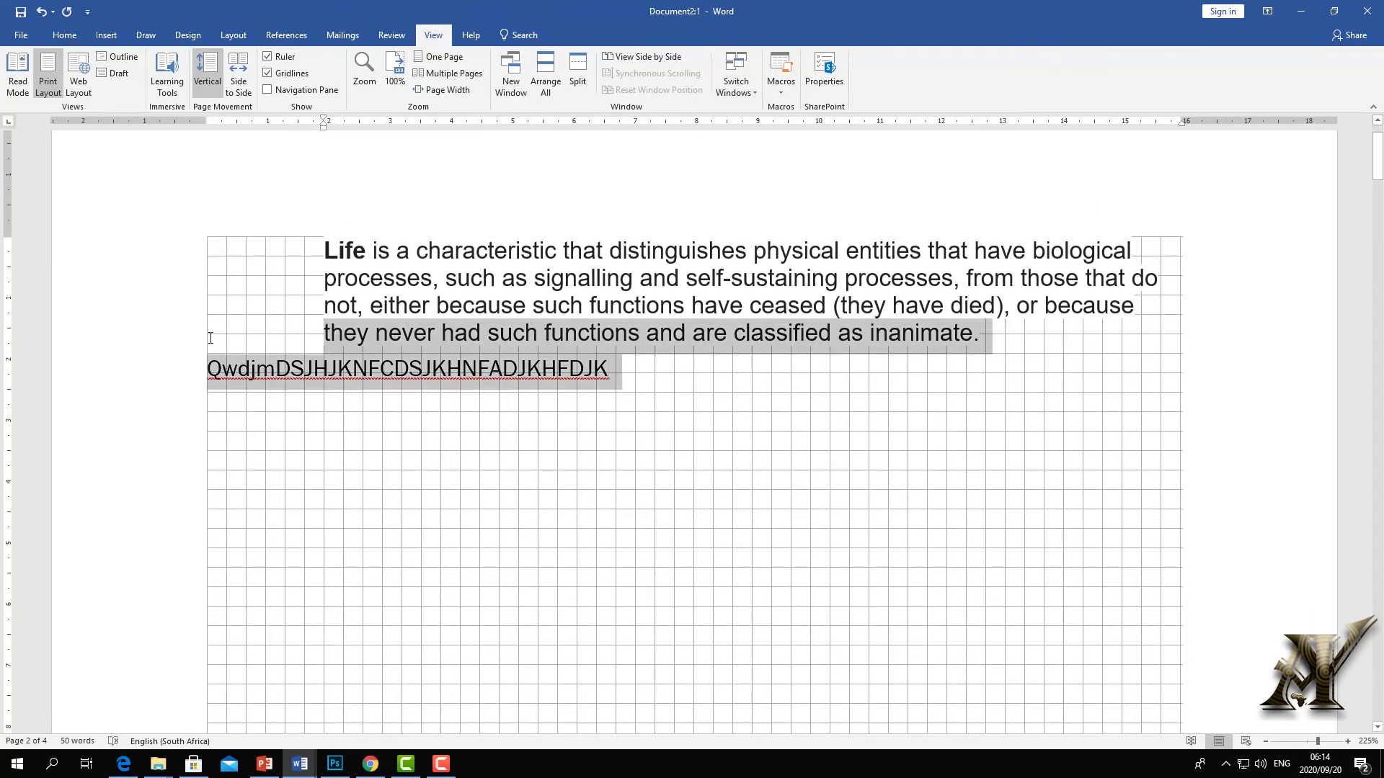
left_click_drag(216, 338, 207, 369)
right_click(275, 398)
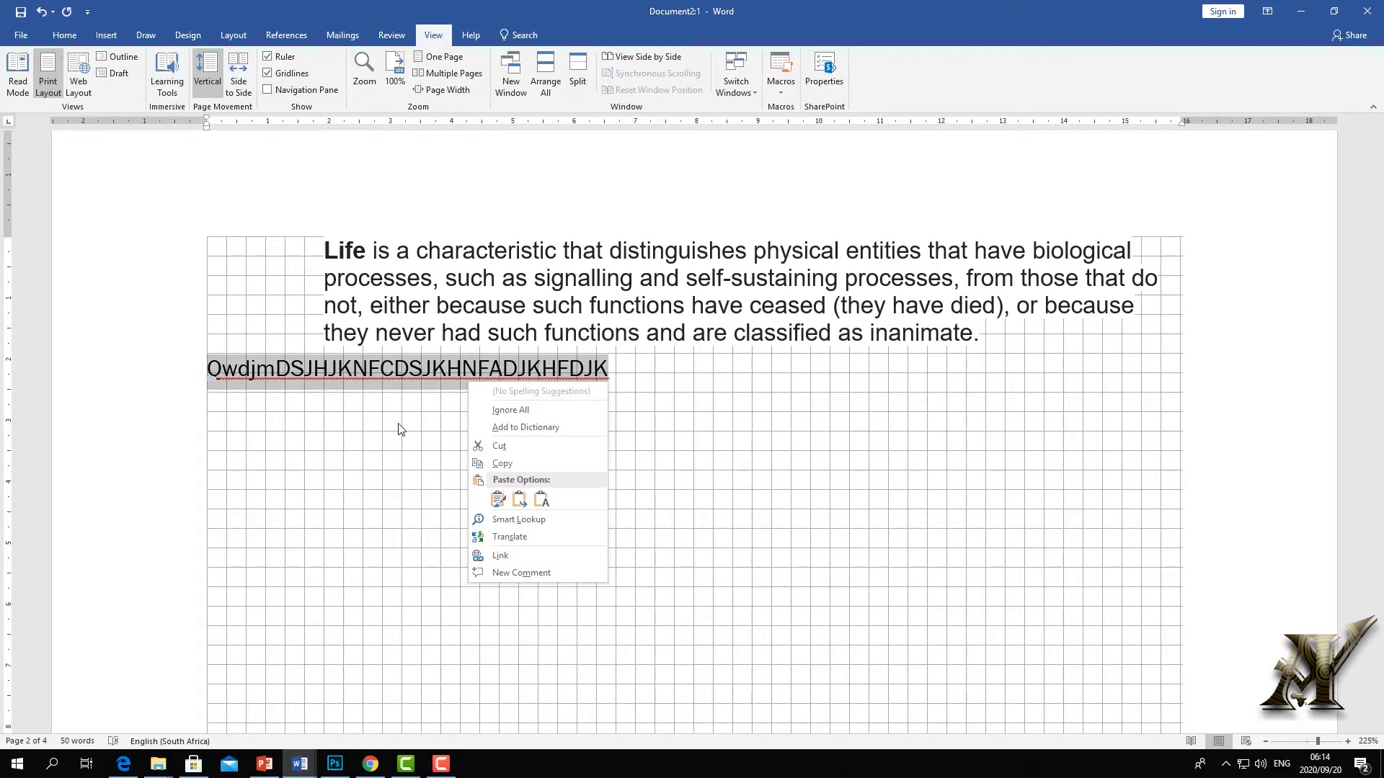
left_click(503, 463)
Add a new empty line after the random-letter line and split the window into two panes
scroll(456, 467, "down", 12)
scroll(457, 467, "down", 20)
scroll(448, 472, "down", 15)
scroll(432, 459, "up", 20)
scroll(439, 461, "up", 12)
left_click(626, 448)
key("Return")
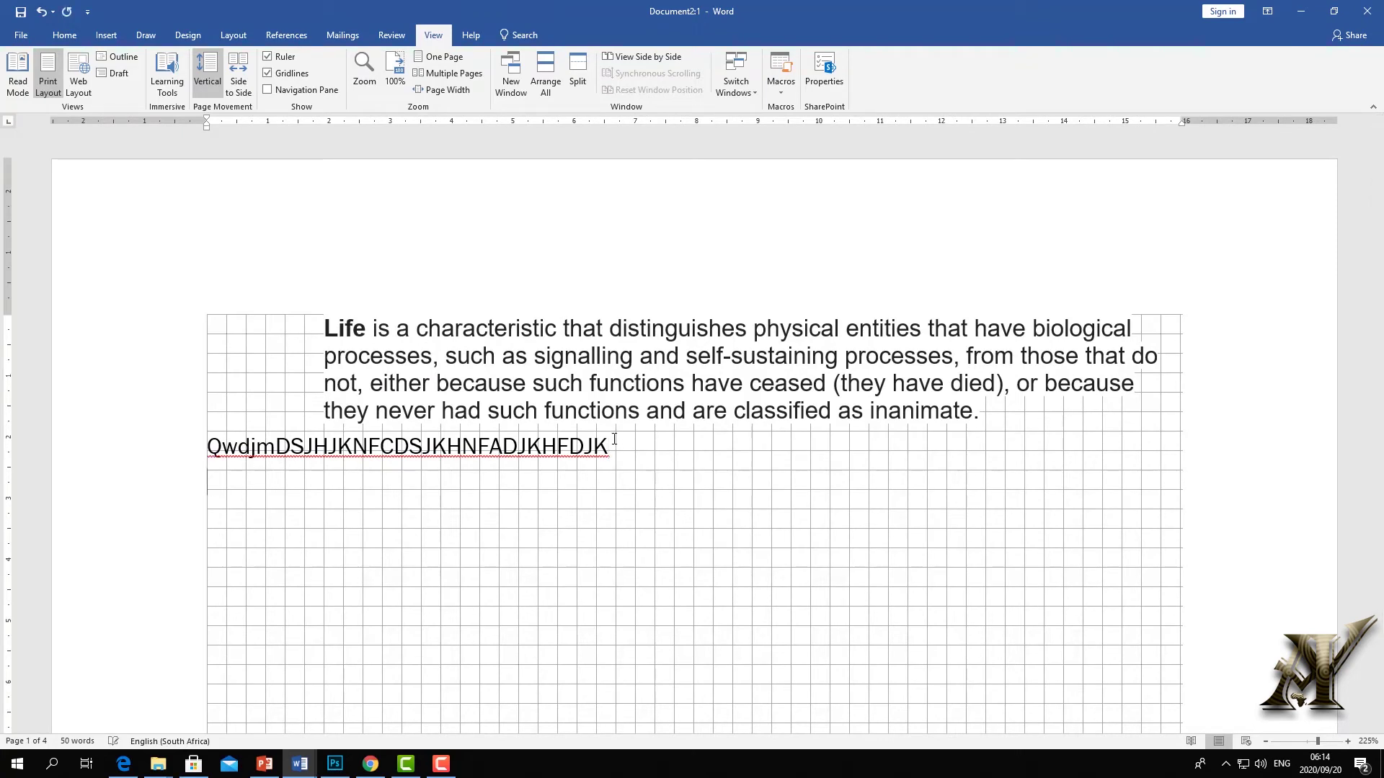
left_click(569, 70)
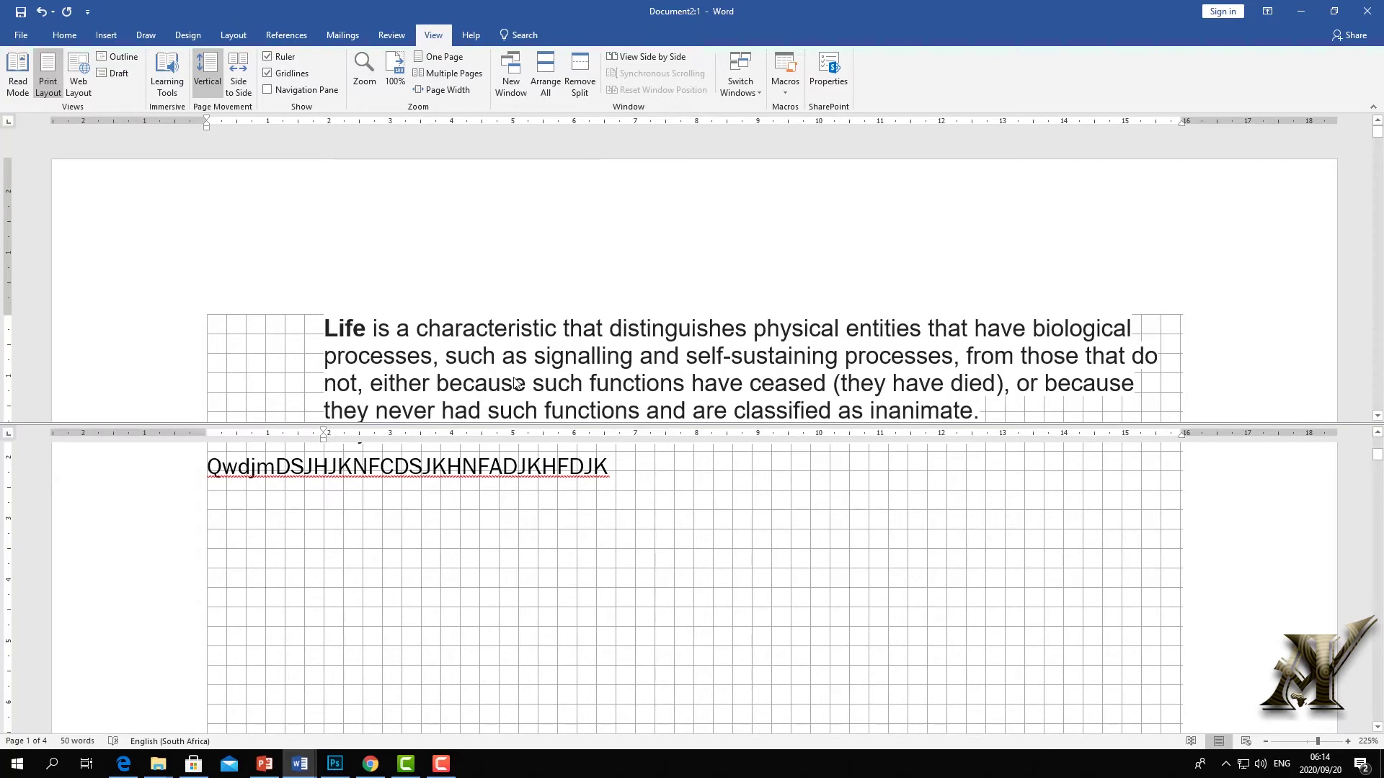
Select the random-letter string and copy it
scroll(514, 518, "down", 10)
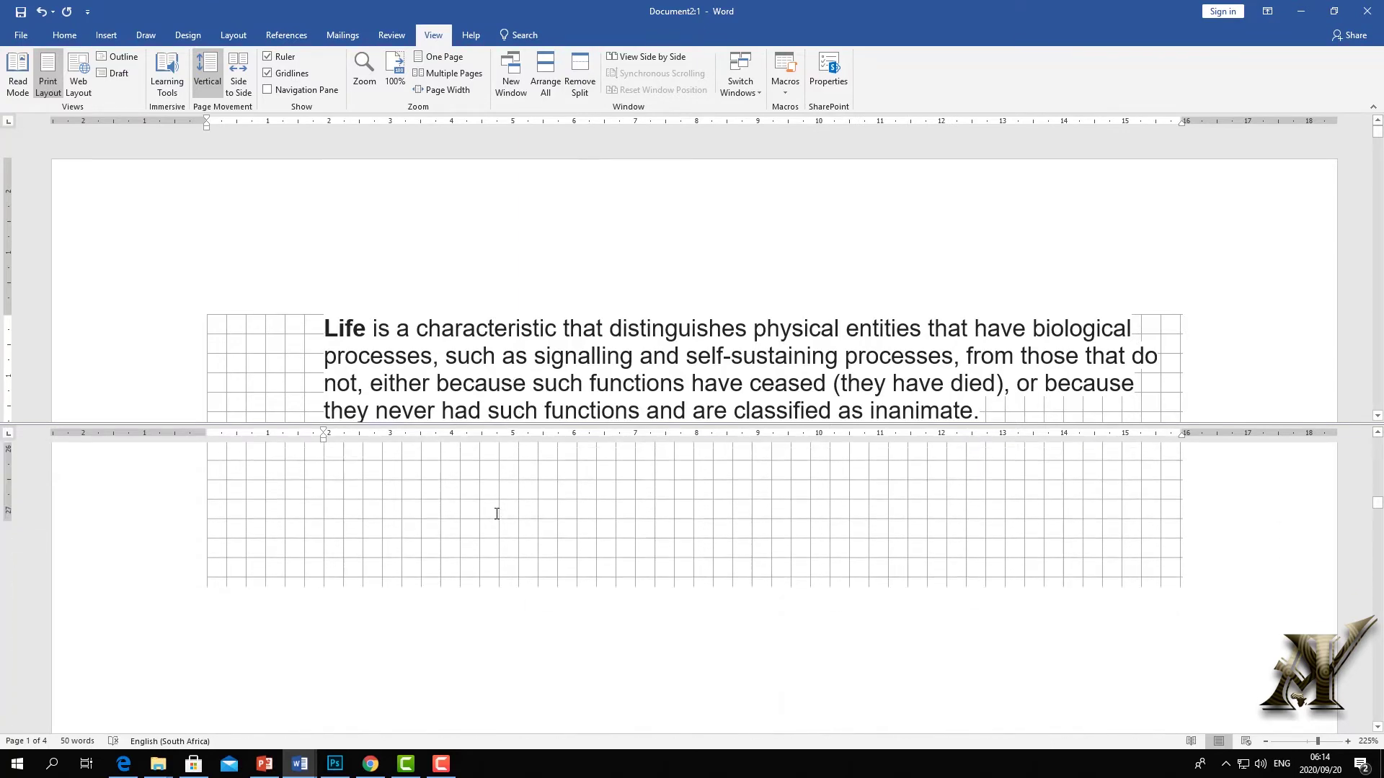
scroll(483, 497, "up", 3)
scroll(476, 494, "down", 10)
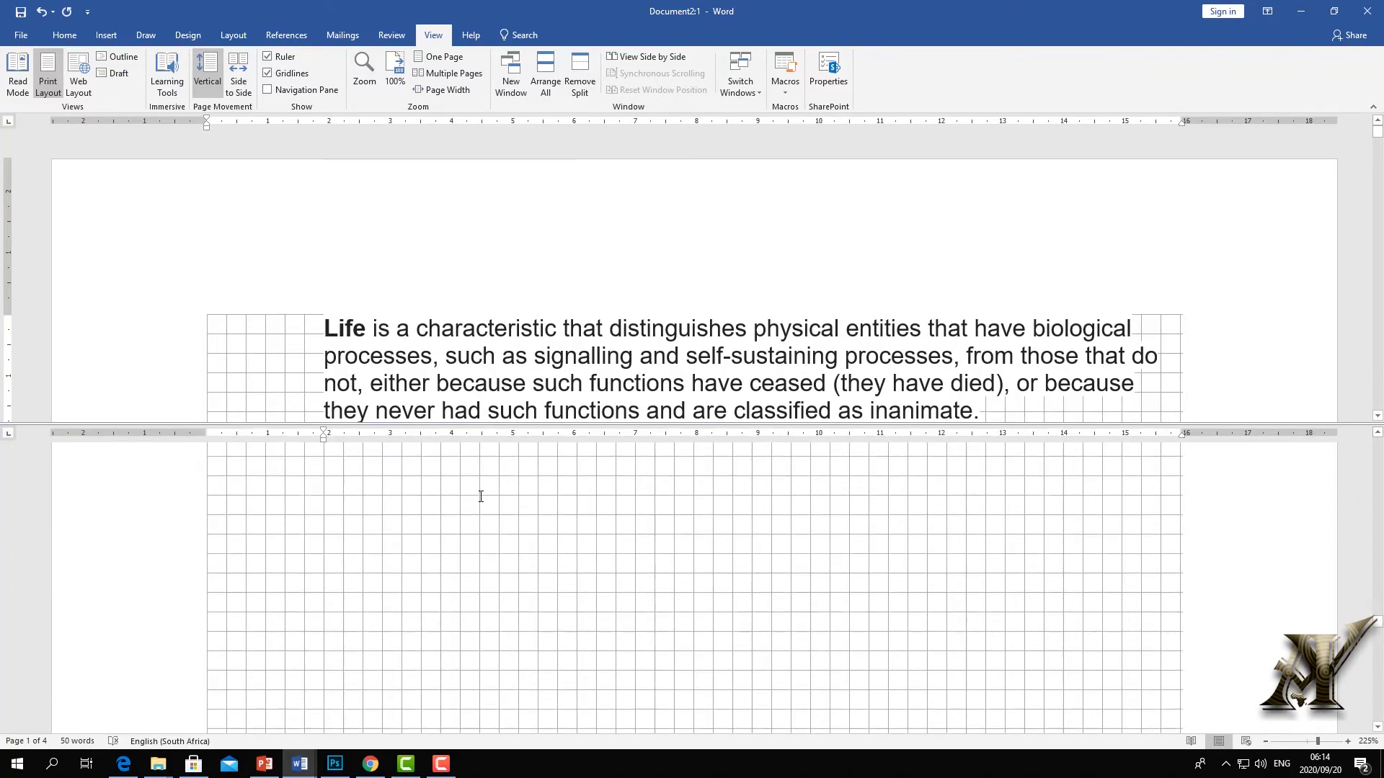
scroll(476, 494, "down", 5)
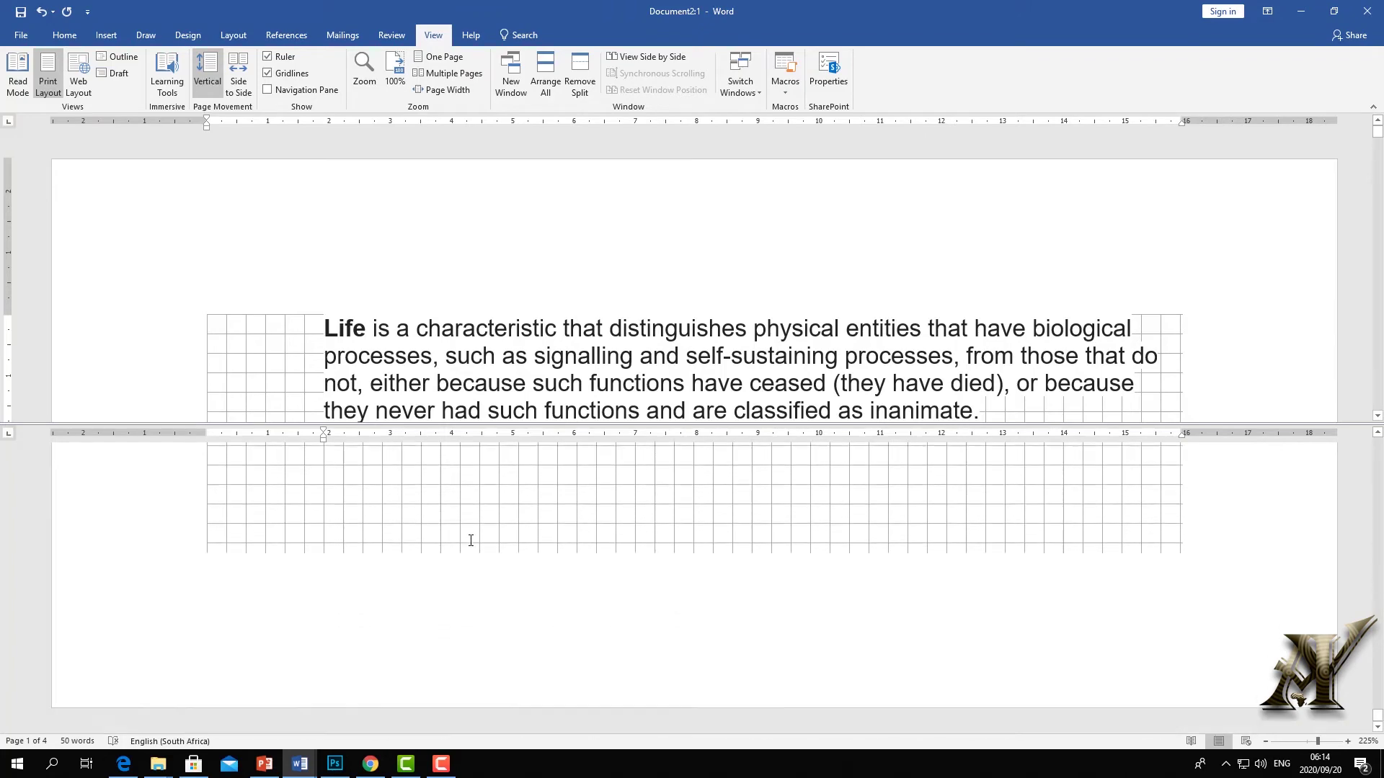
scroll(526, 353, "down", 6)
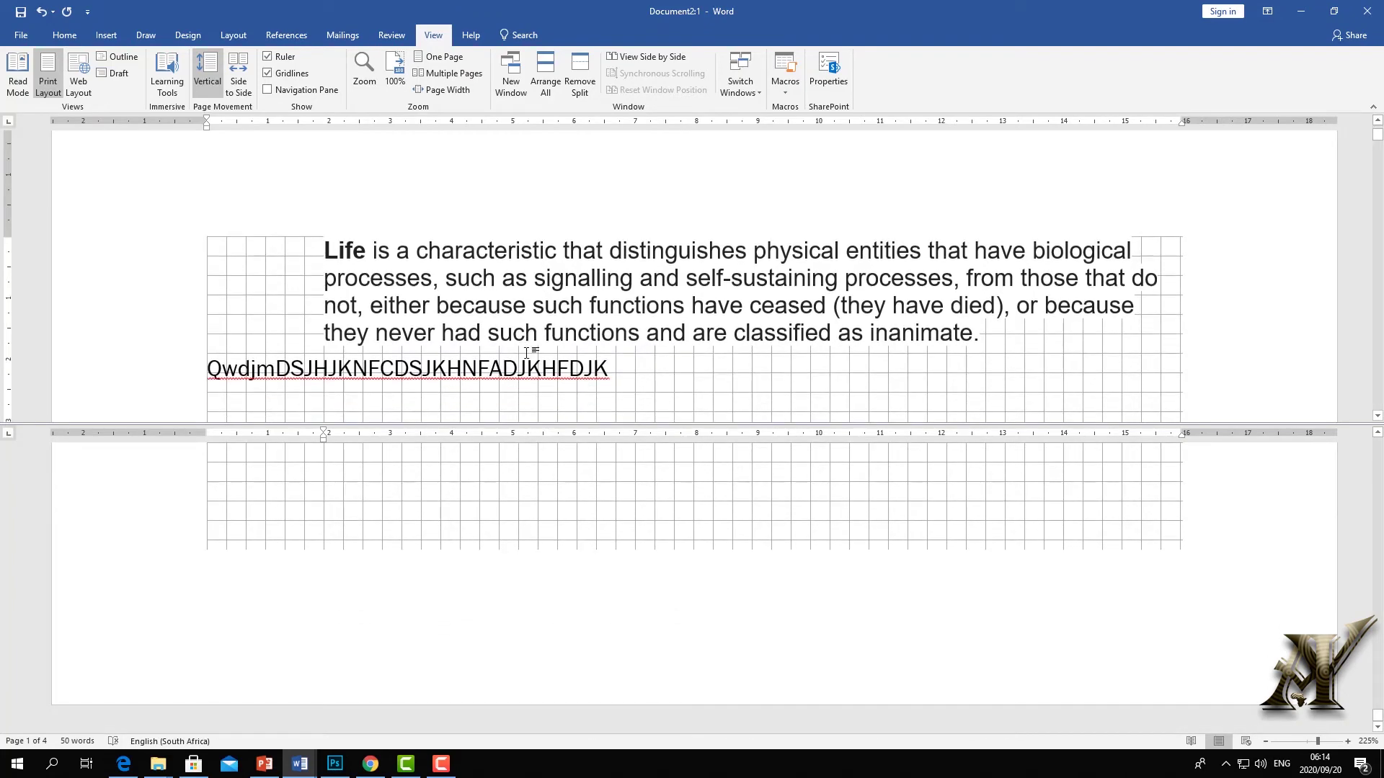
scroll(581, 347, "up", 2)
left_click_drag(619, 293, 231, 312)
right_click(237, 311)
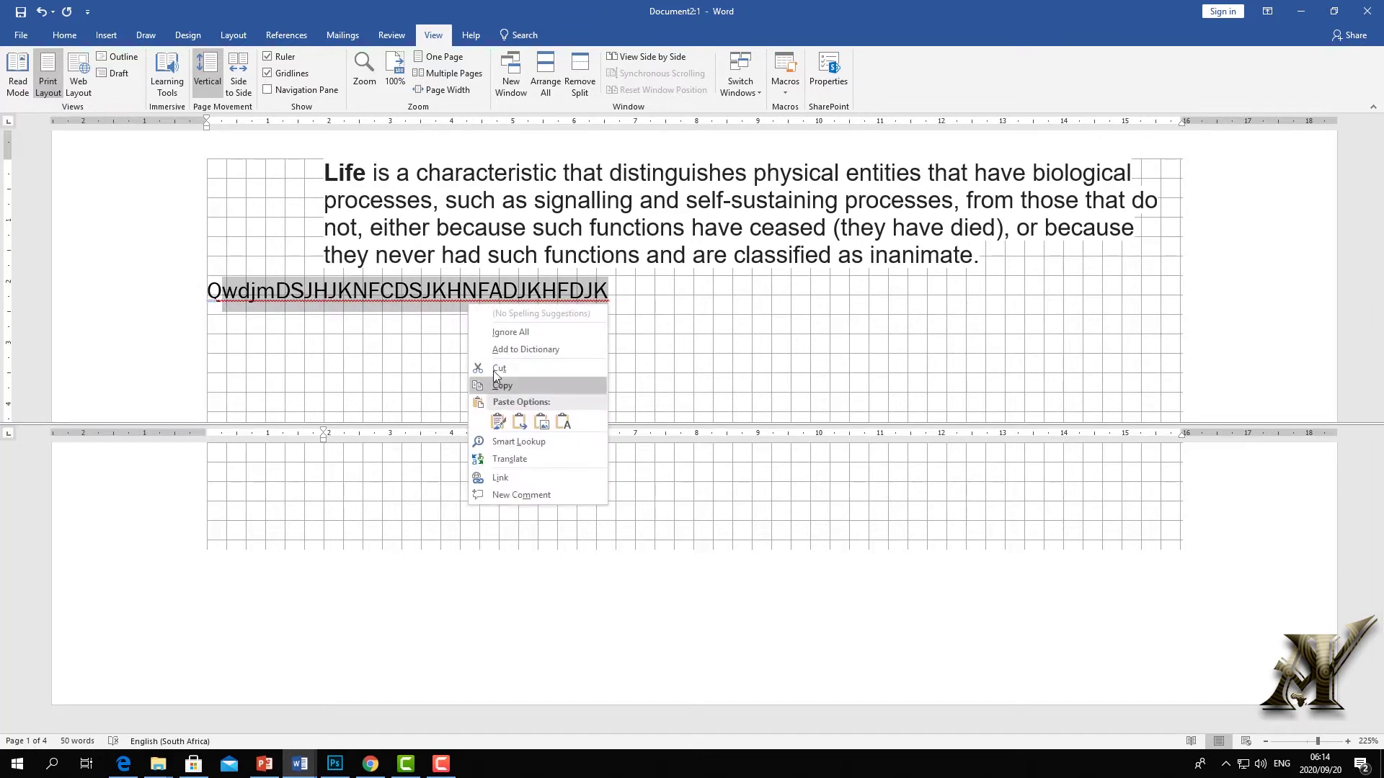
left_click(517, 388)
Paste the copied letter string further down in the lower pane
left_click(455, 480)
right_click(456, 480)
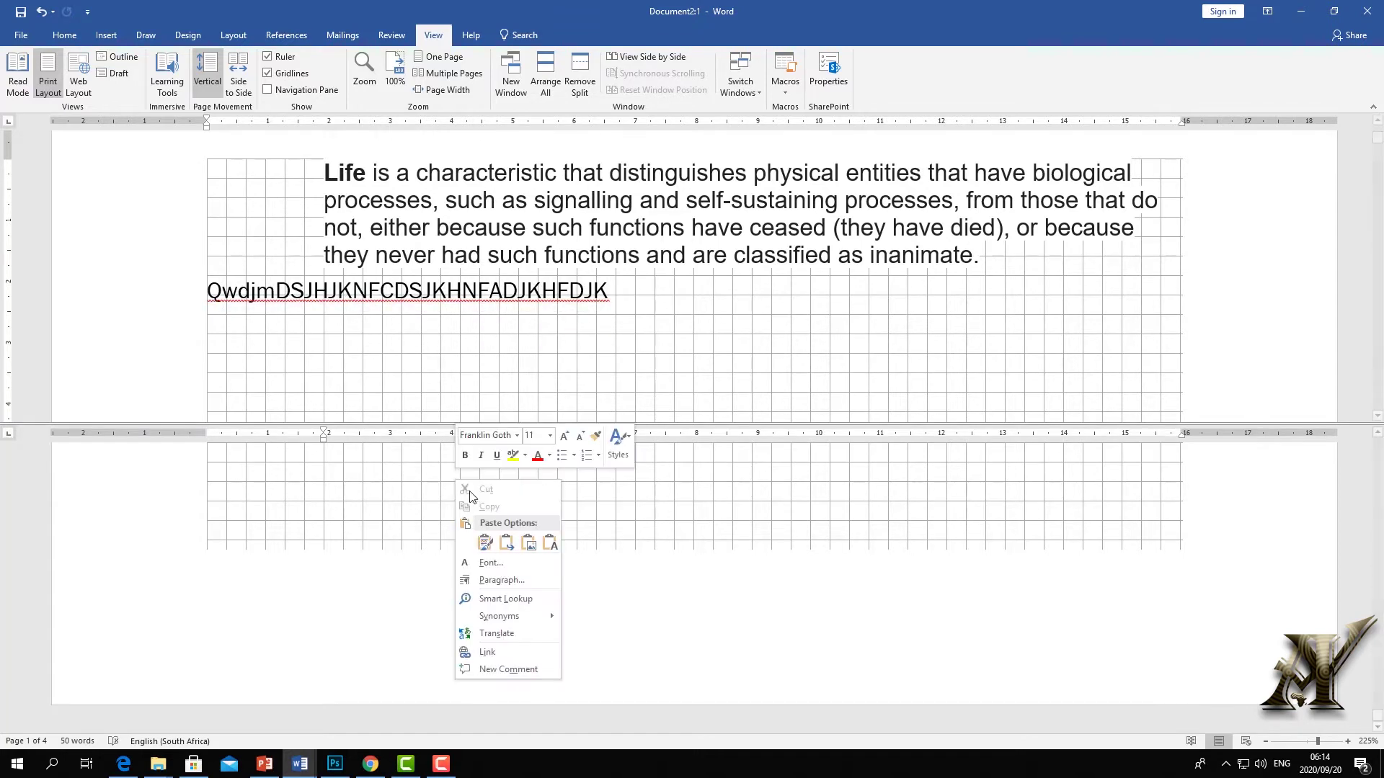
left_click(492, 549)
key("ctrl+z")
key("ctrl+v")
Select the letter string under the Life paragraph and scroll through the document
scroll(469, 396, "up", 3)
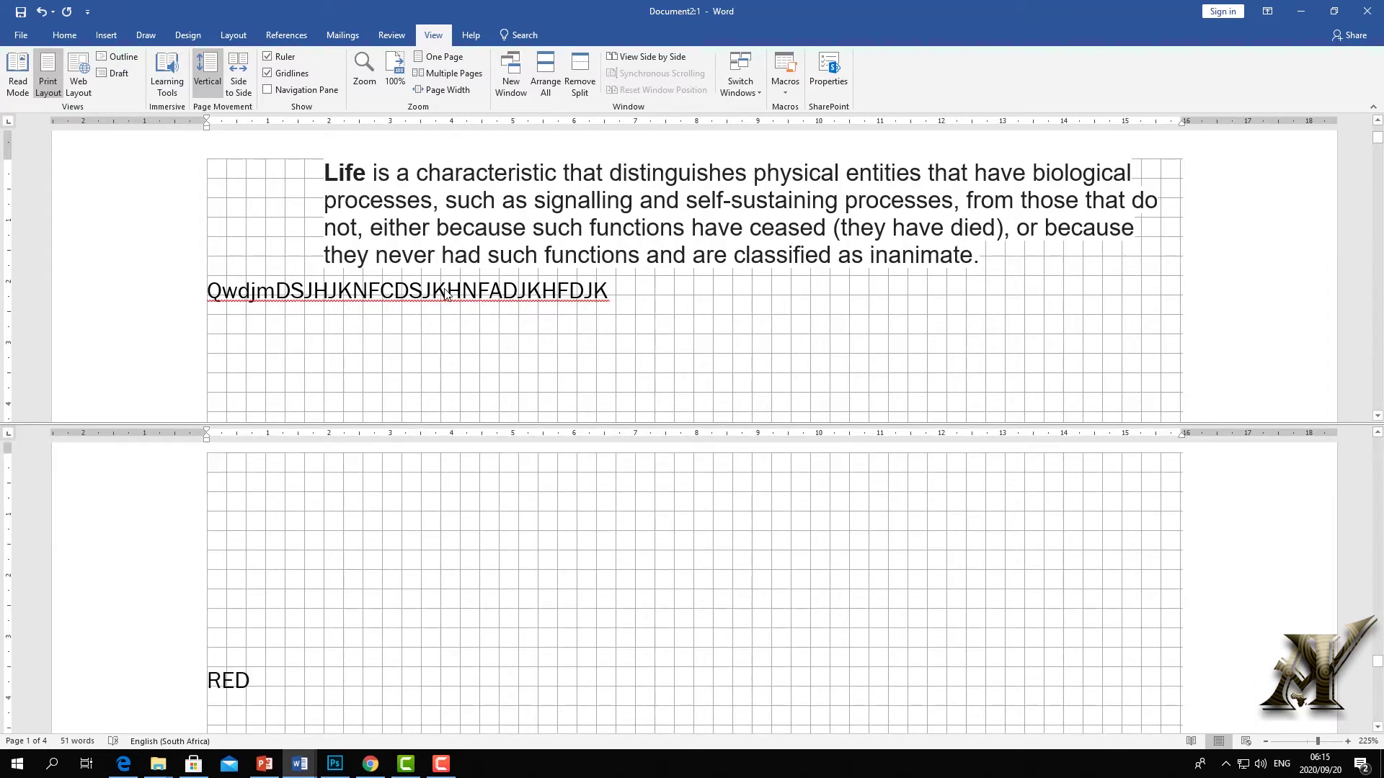
double_click(401, 285)
scroll(399, 296, "down", 5)
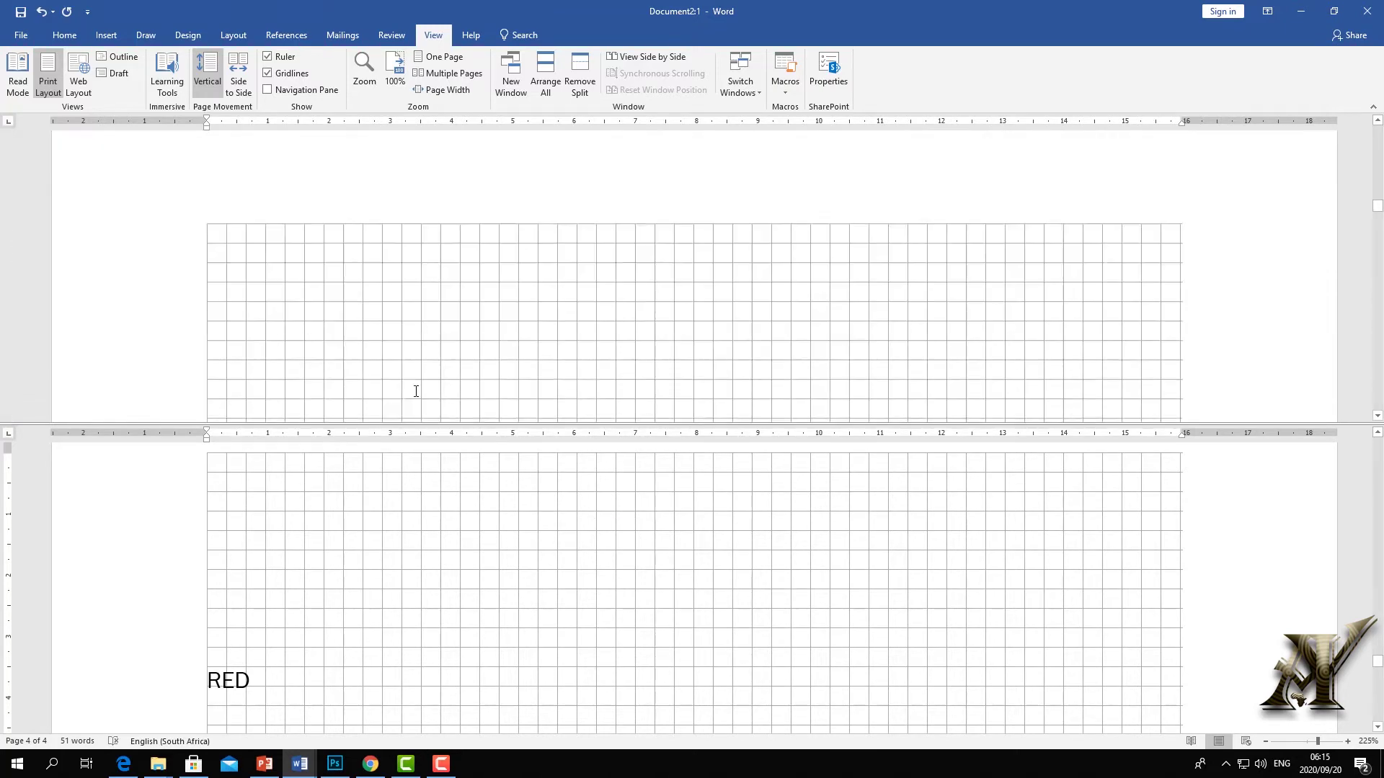
scroll(451, 519, "down", 15)
scroll(447, 477, "down", 5)
scroll(452, 337, "up", 10)
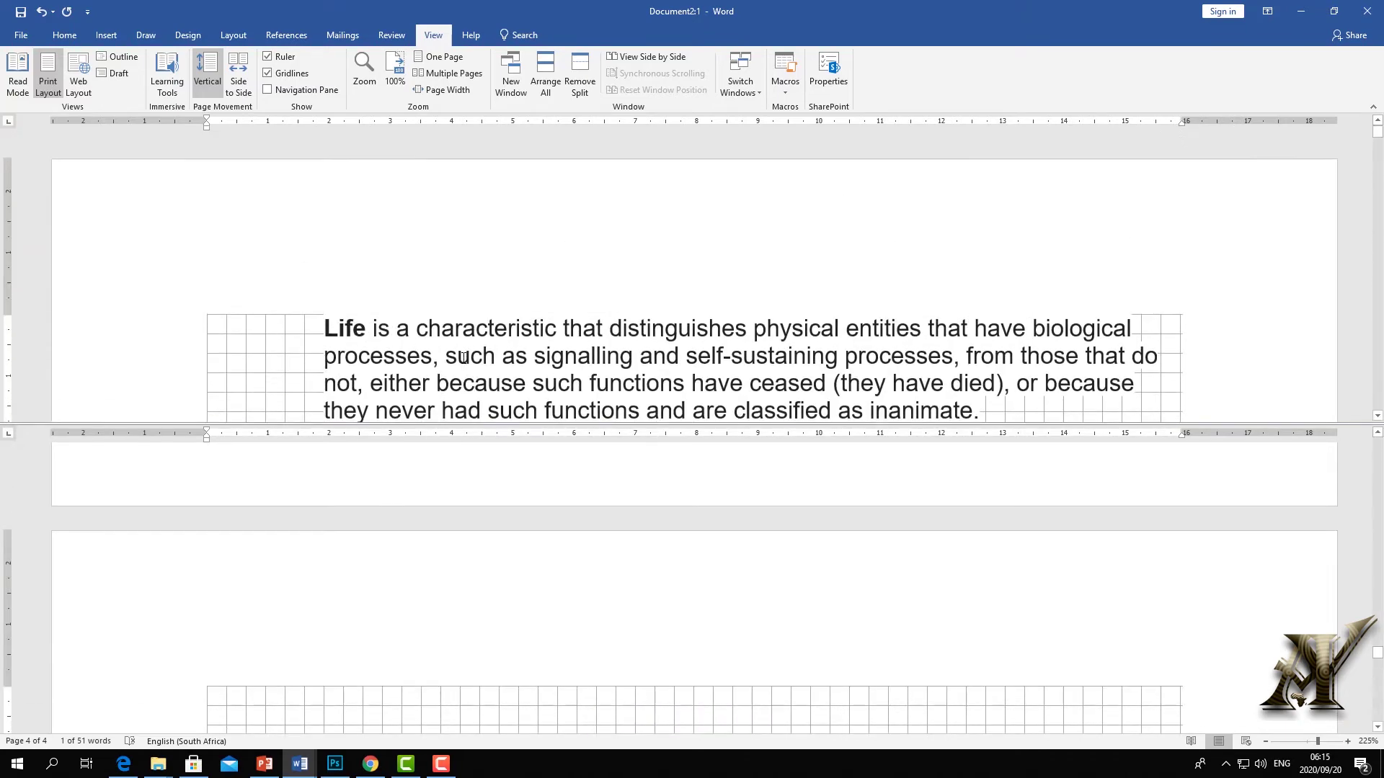
scroll(504, 332, "down", 3)
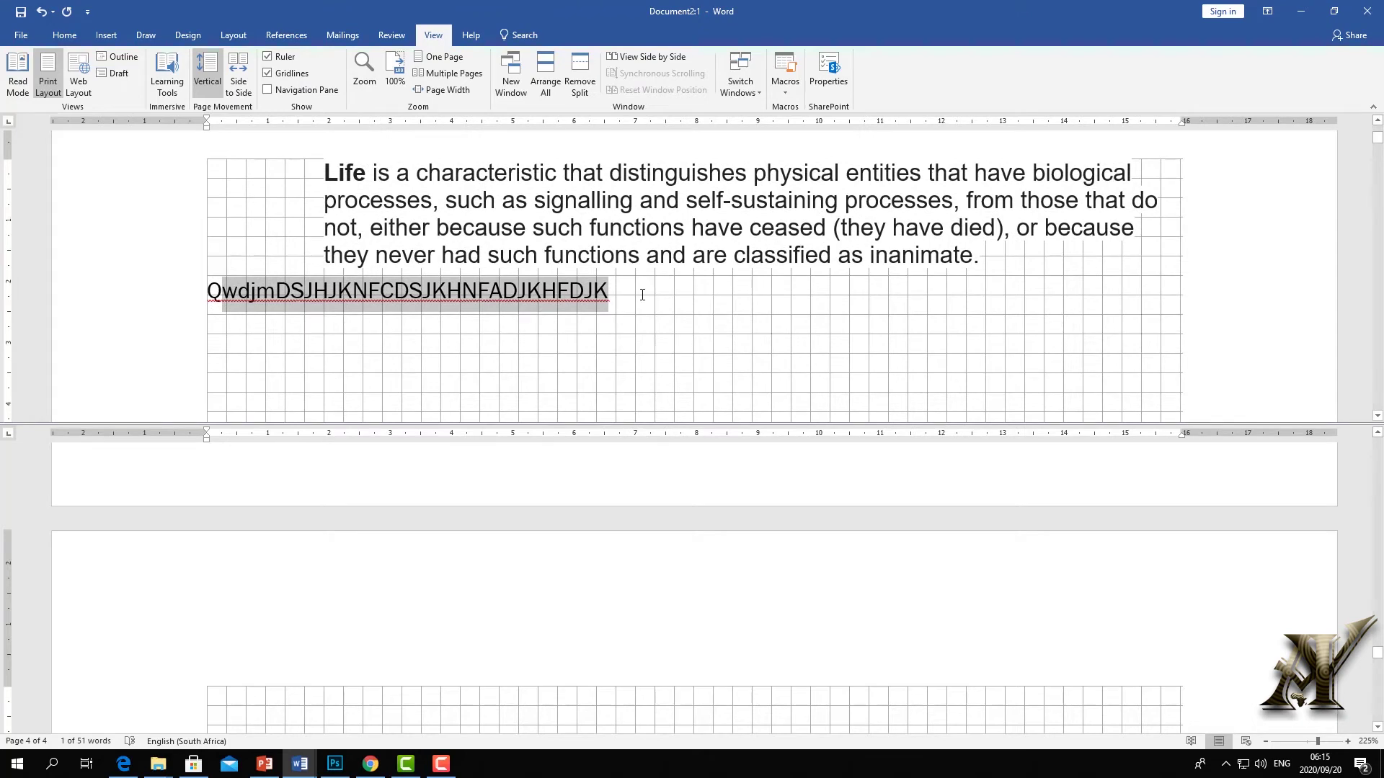
Append BV to the end of the first letter string
left_click(642, 294)
type("BV")
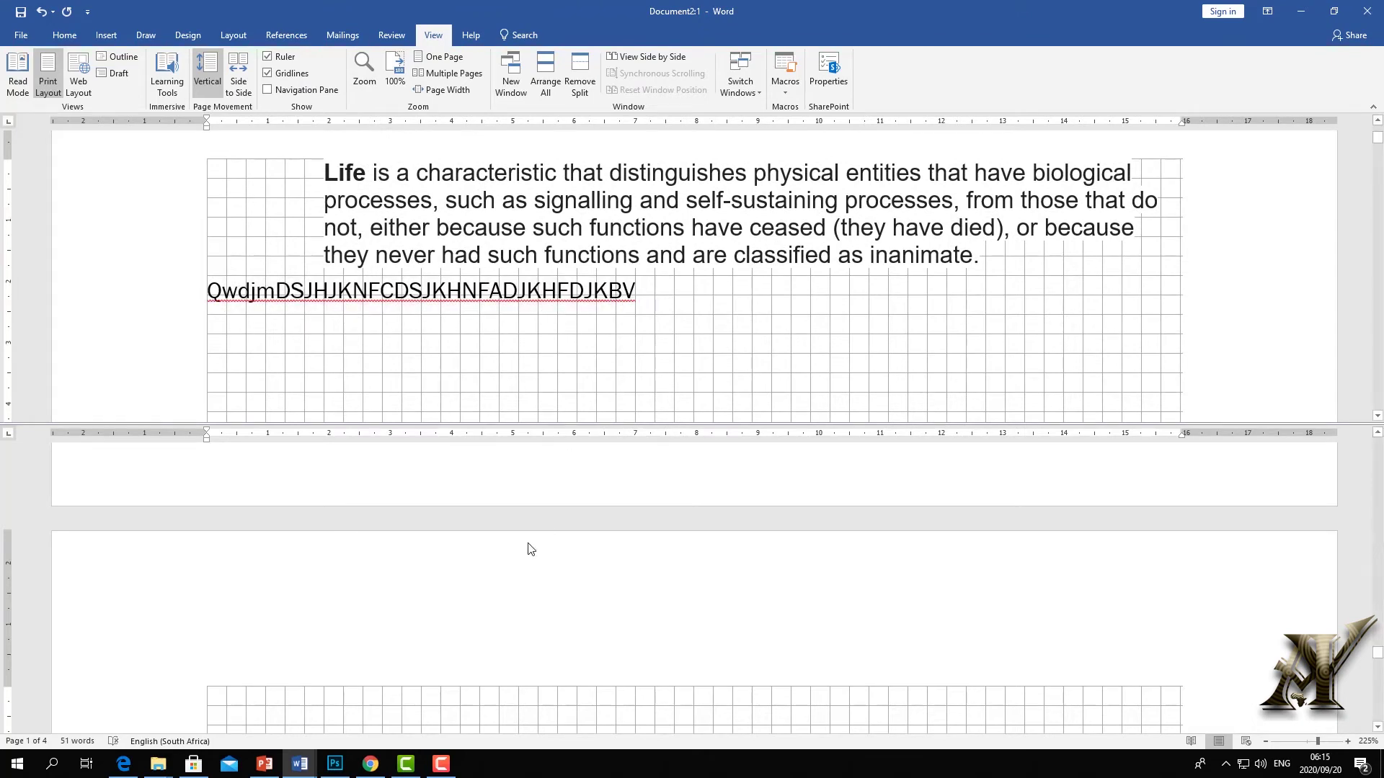
scroll(510, 569, "down", 10)
scroll(491, 547, "down", 9)
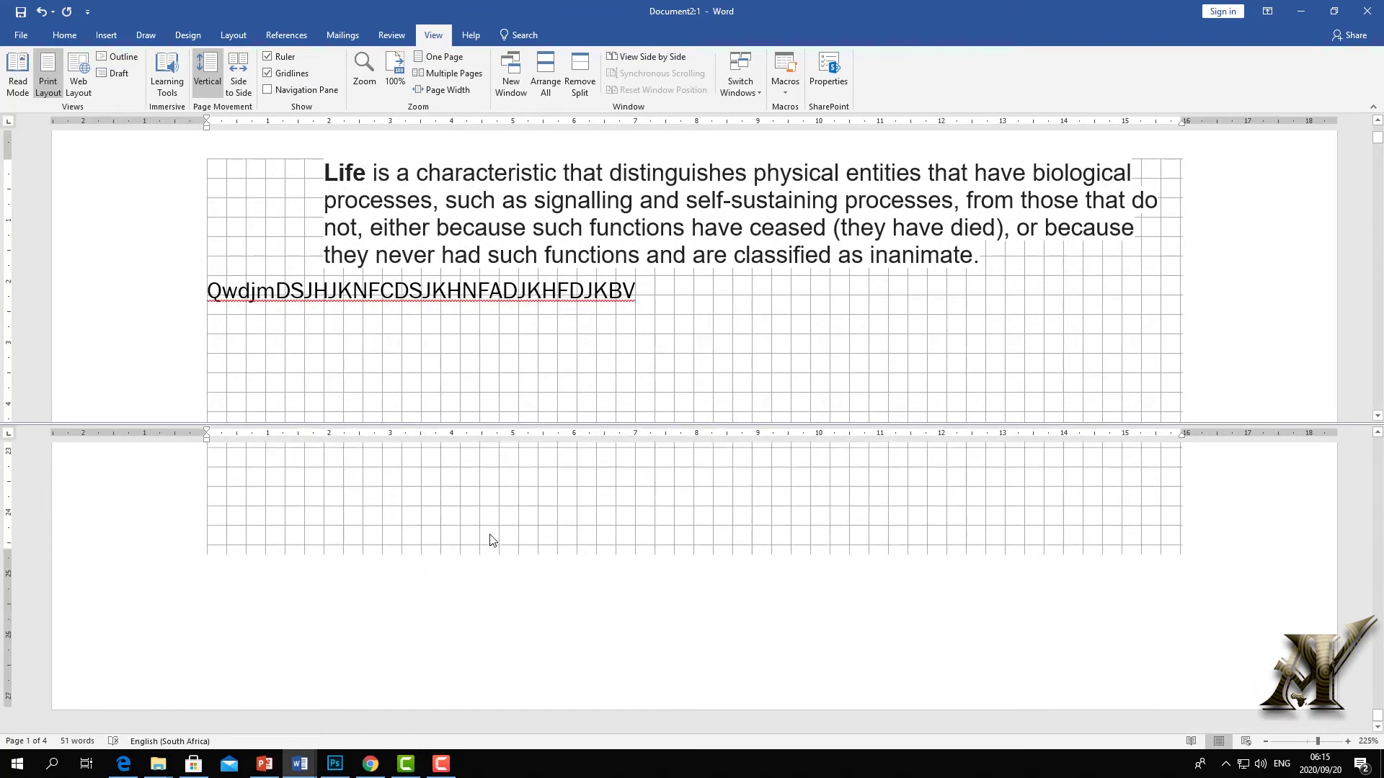
scroll(409, 498, "up", 10)
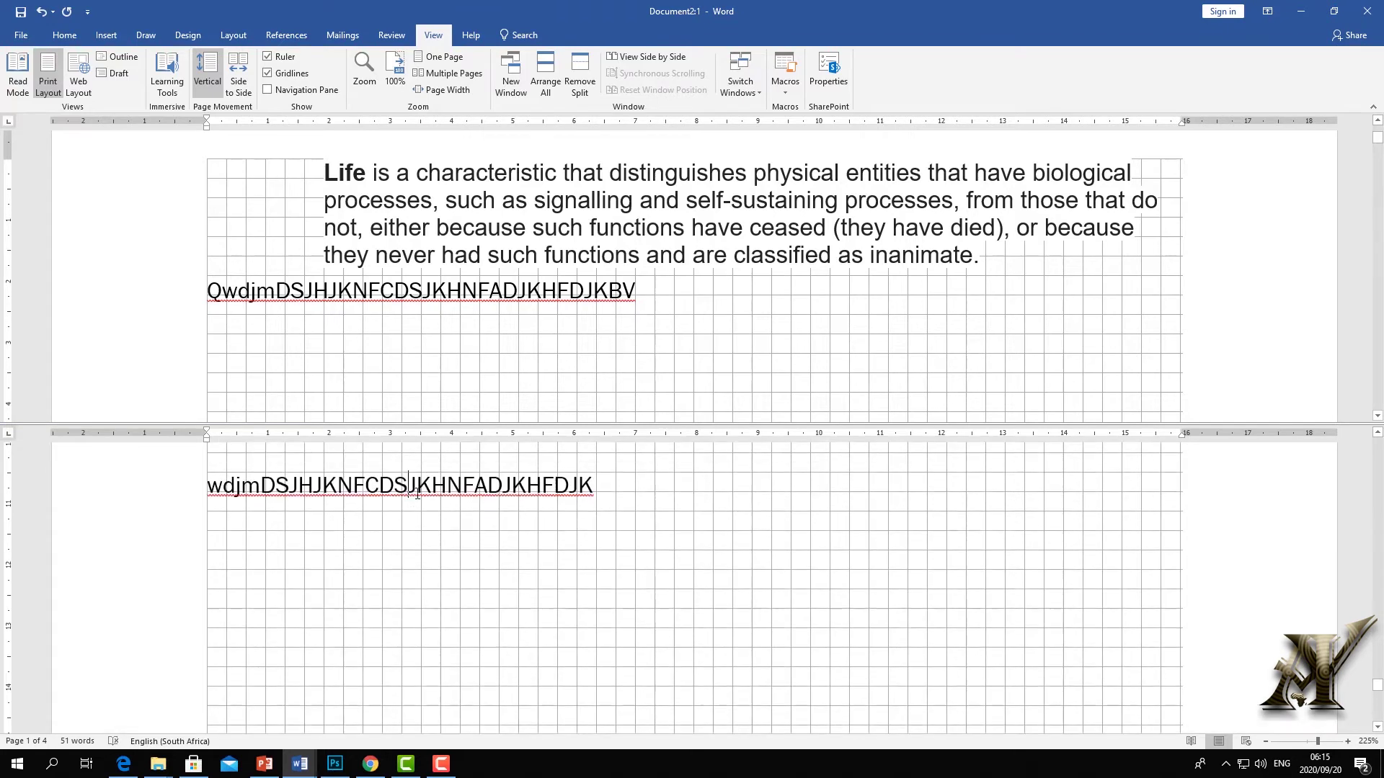
Add a REFERENCE heading with entry 1: SJHGSGHSHJHI below the pasted copy, then remove the split
key("Return")
key("Return")
type("R")
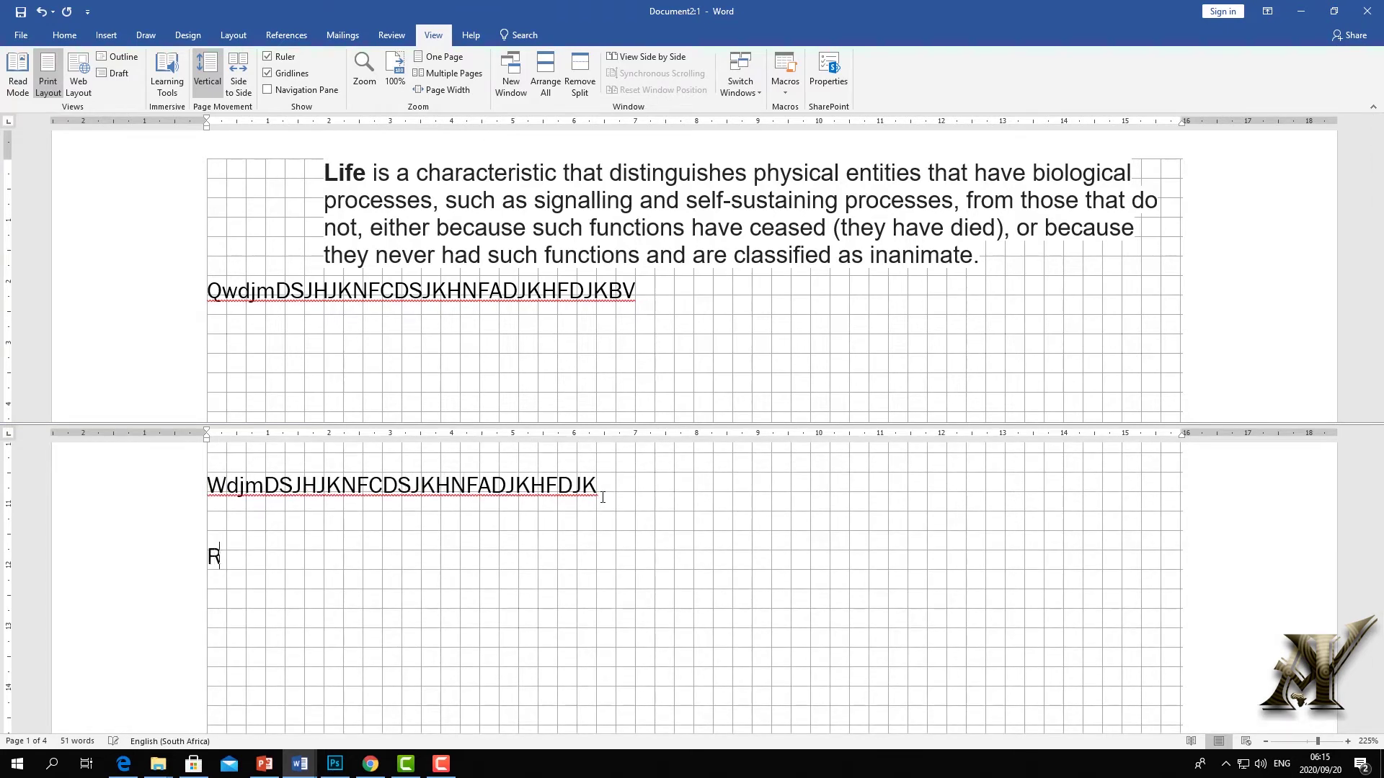
type("EGEFERENCE")
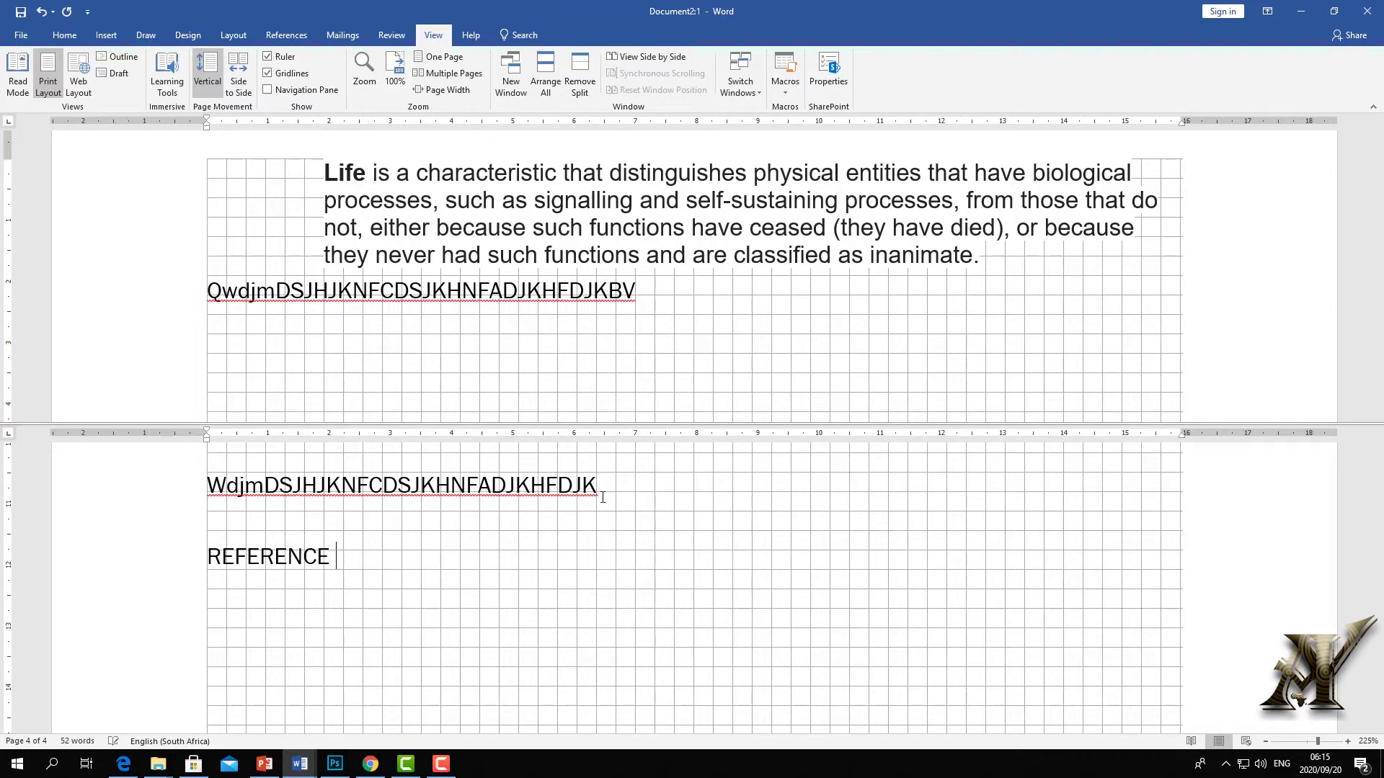
type("GE")
key("BackSpace")
key("BackSpace")
key("BackSpace")
key("BackSpace")
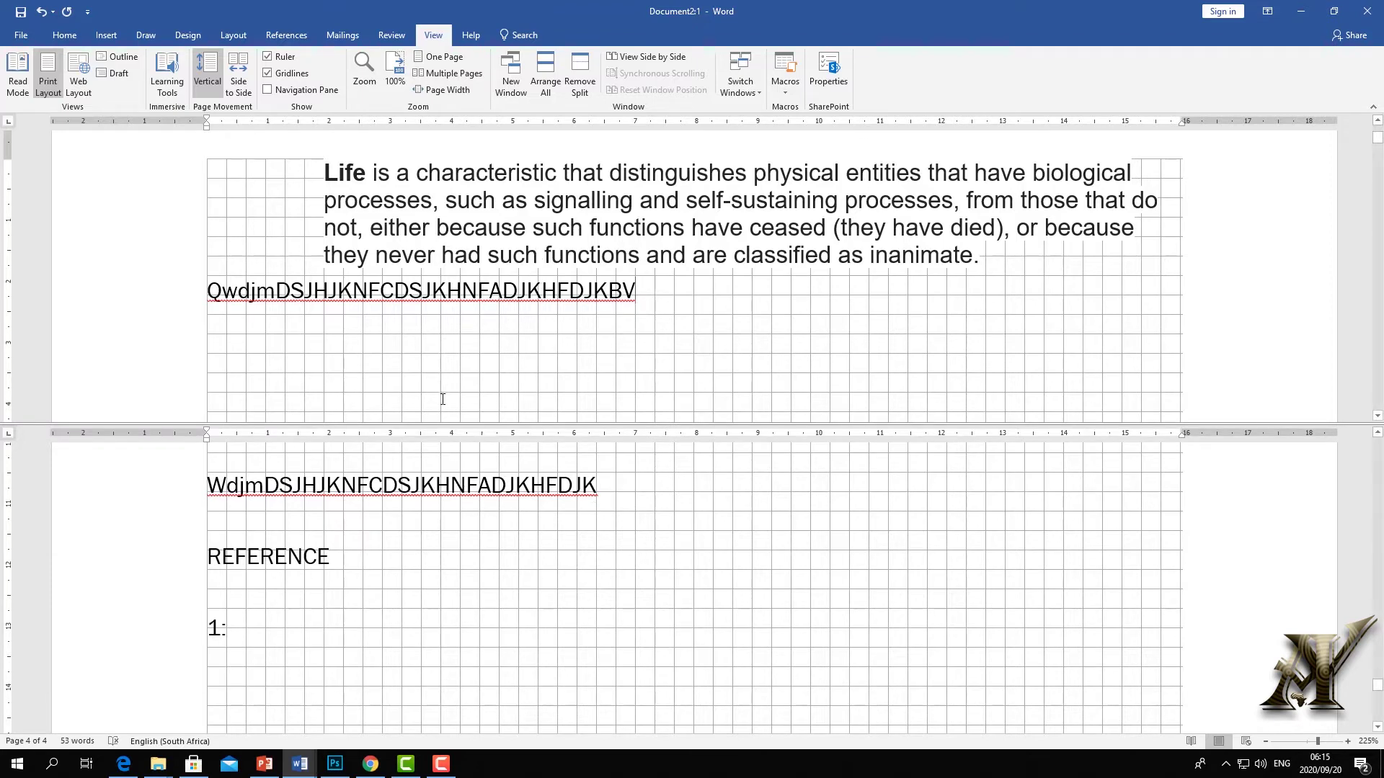
scroll(549, 292, "down", 3)
scroll(565, 296, "up", 3)
type("SJHGSGHSHJHI")
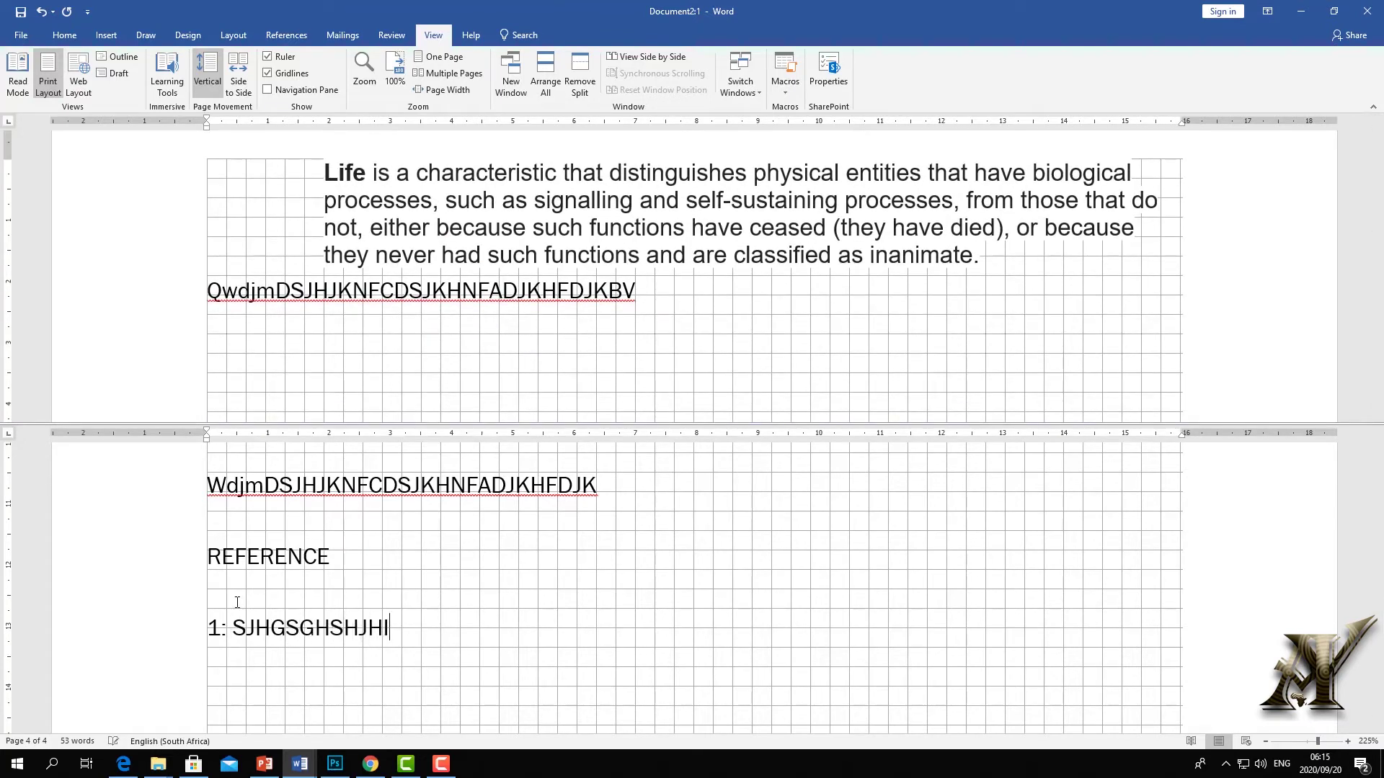
scroll(488, 395, "up", 3)
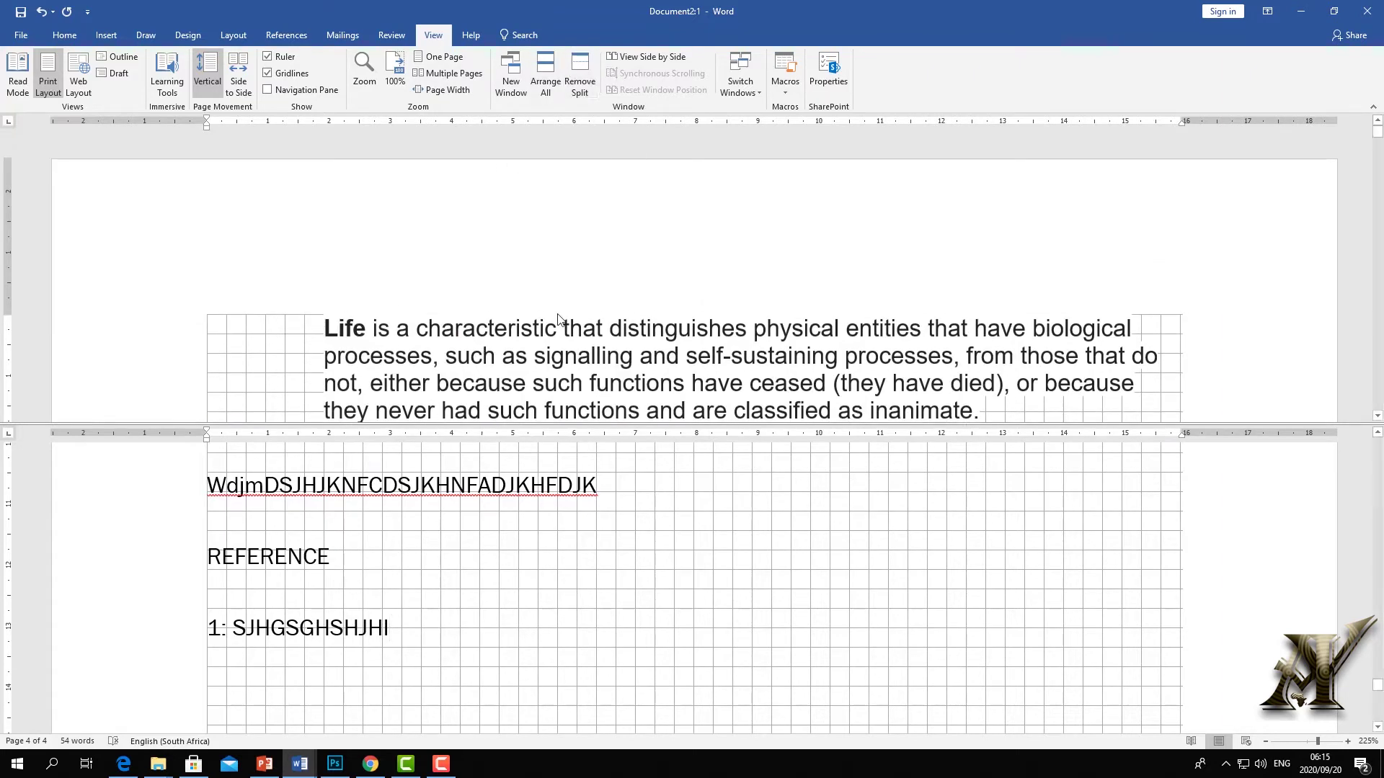
left_click(579, 72)
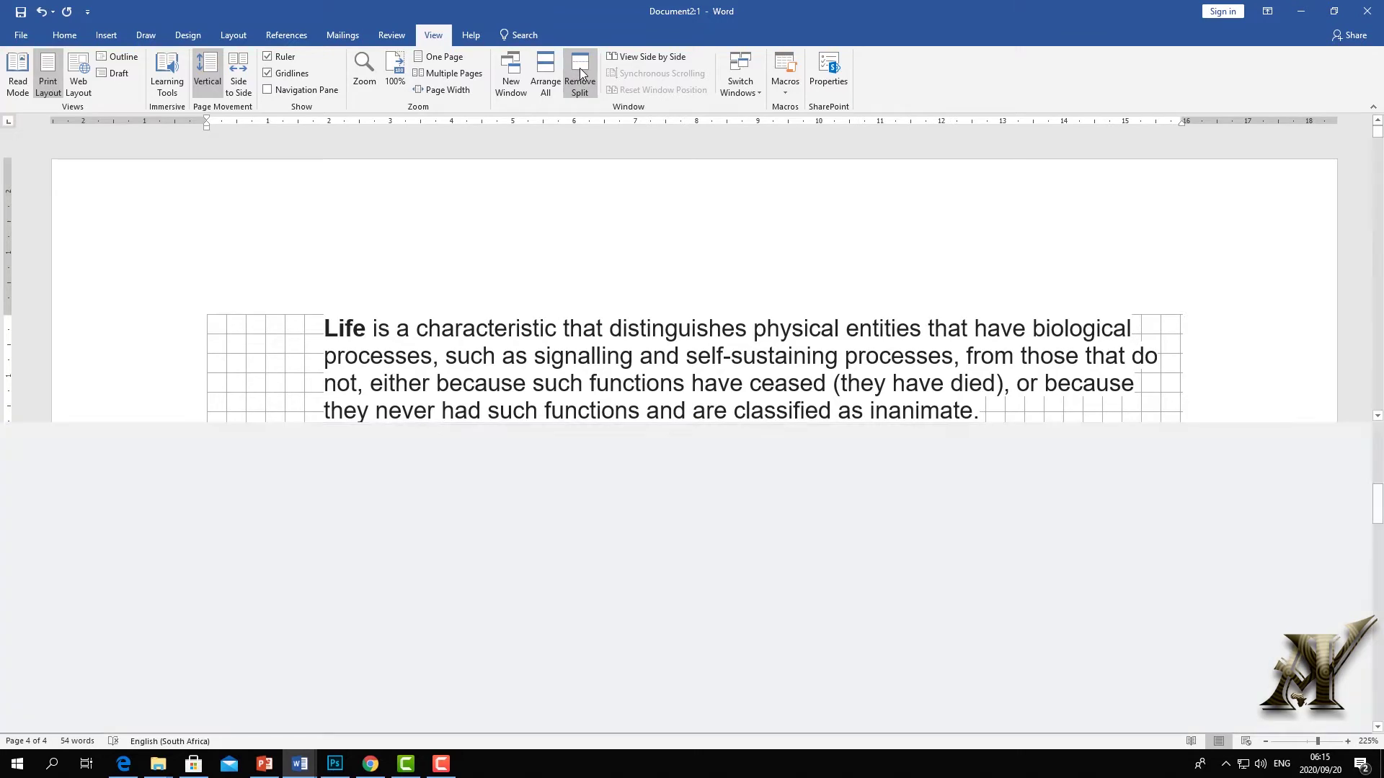
View the document side by side with Document2:2, then tile all open Word windows with Arrange All
scroll(719, 302, "up", 3)
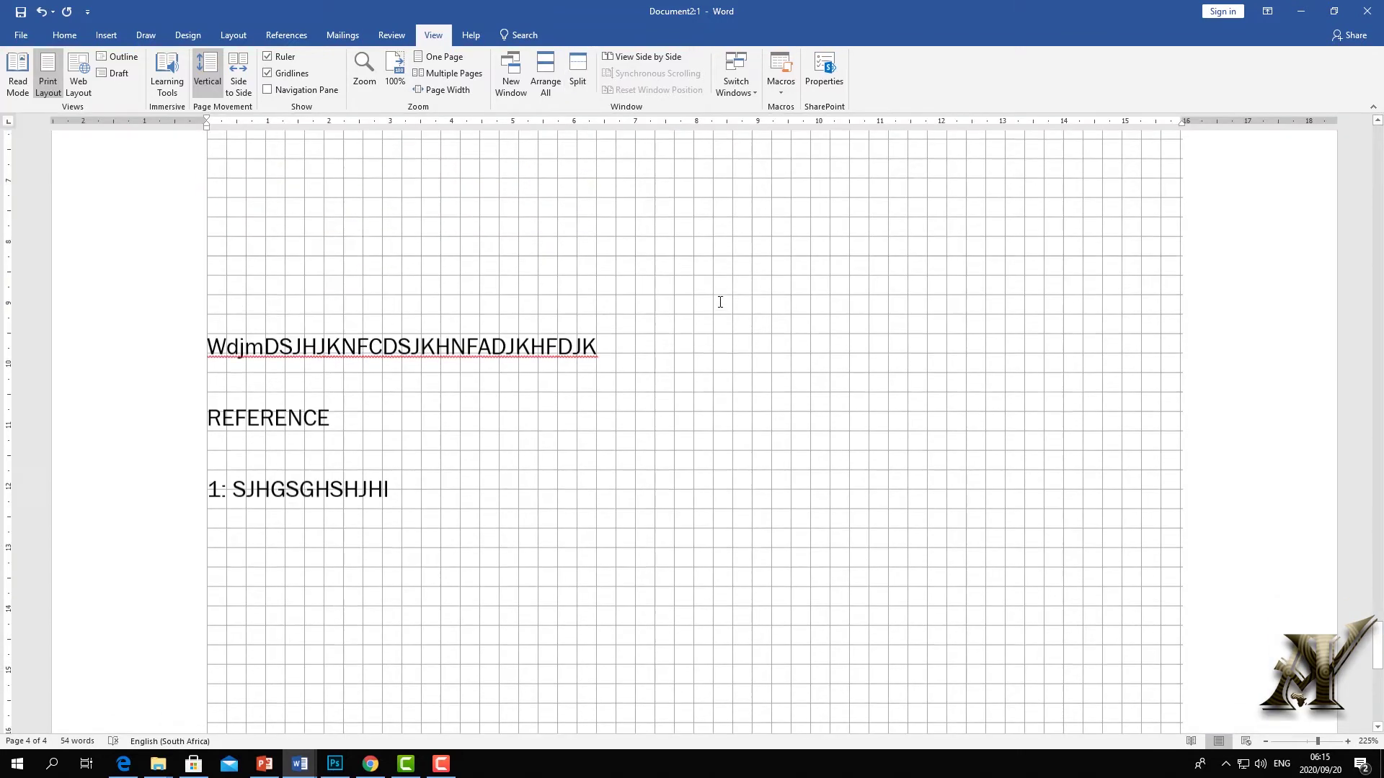
left_click(647, 58)
left_click(778, 302)
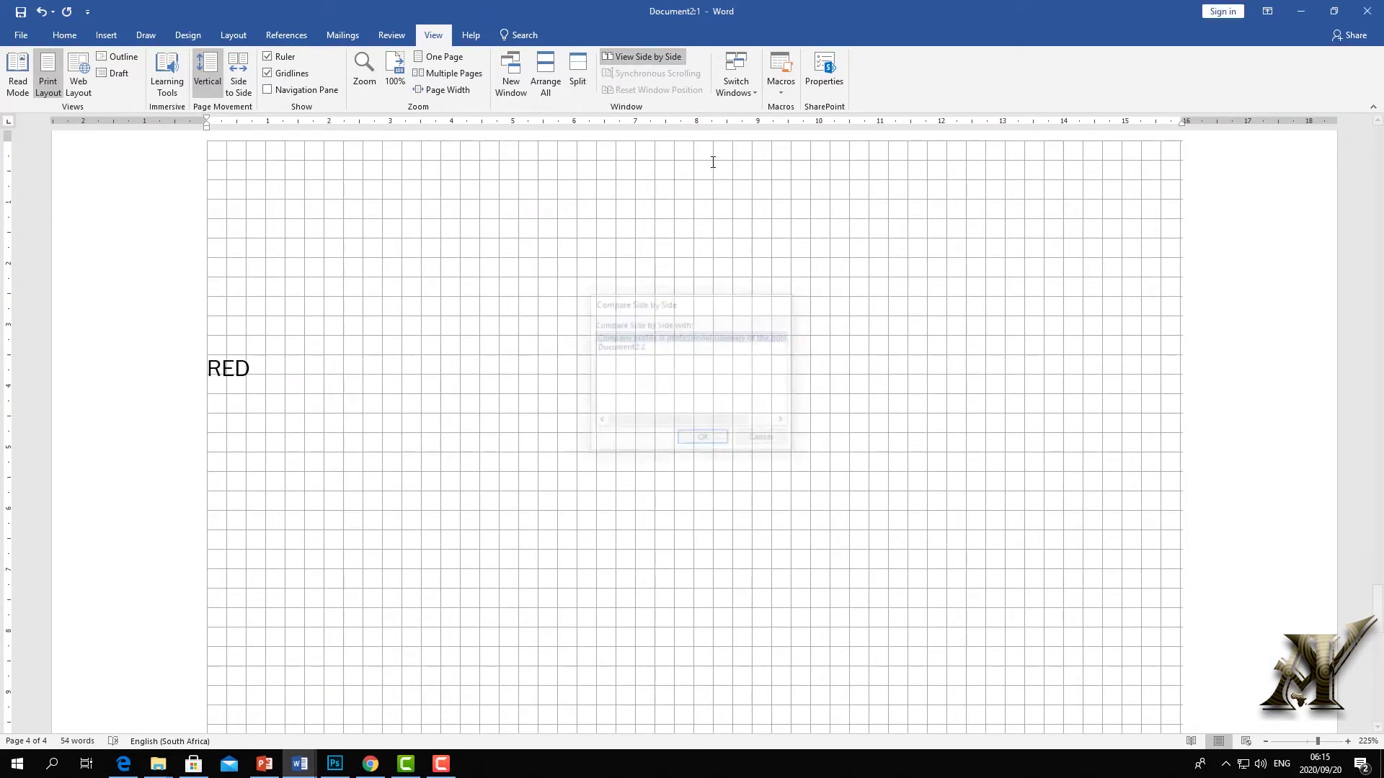
left_click(666, 59)
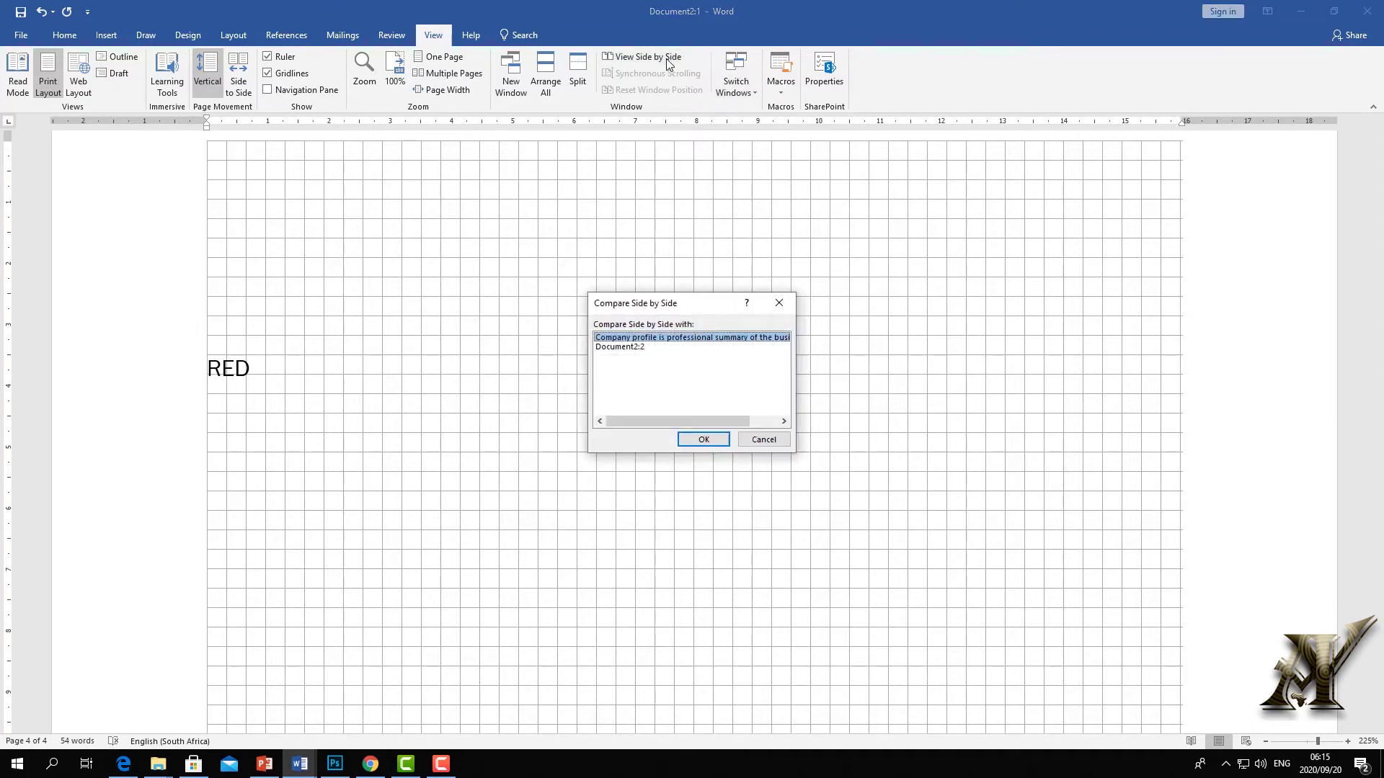
left_click(640, 347)
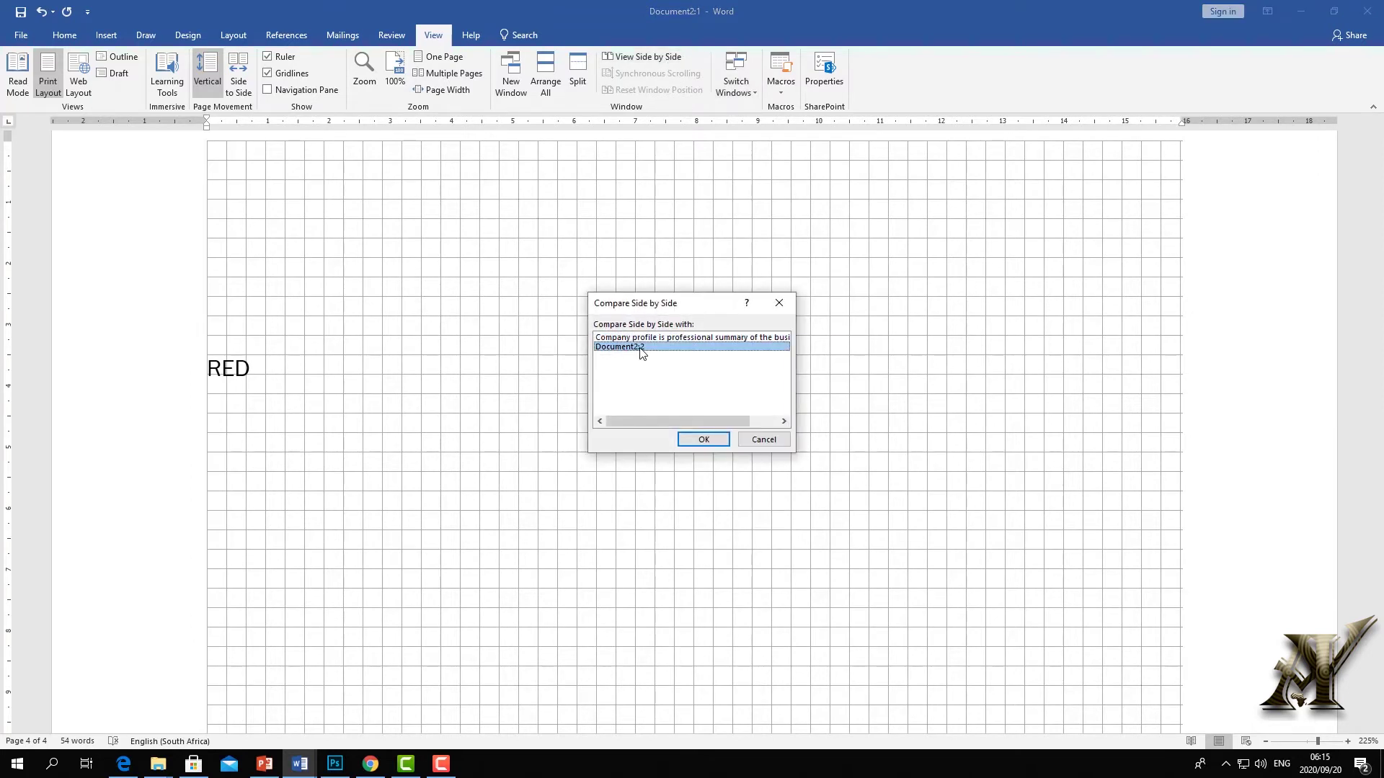
left_click(640, 337)
left_click(636, 347)
left_click(702, 440)
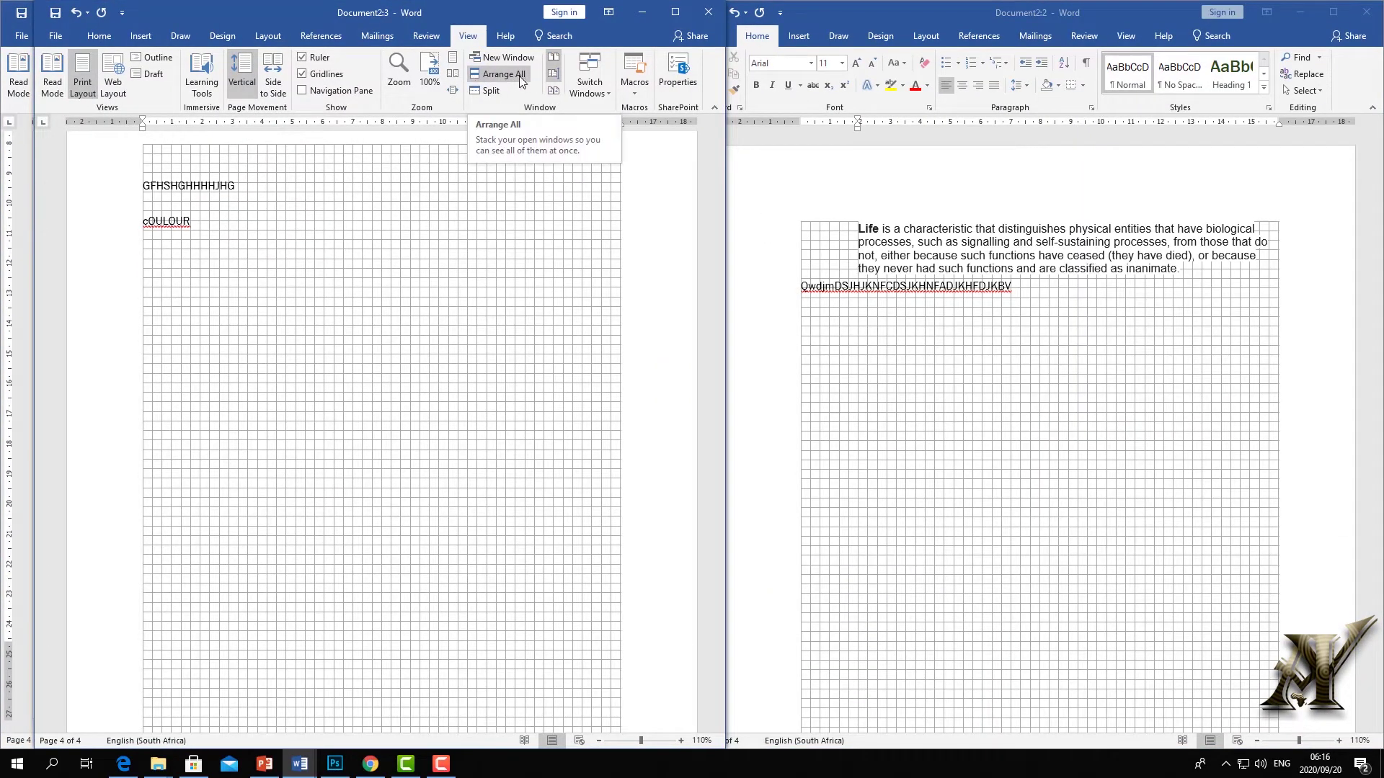
left_click(520, 80)
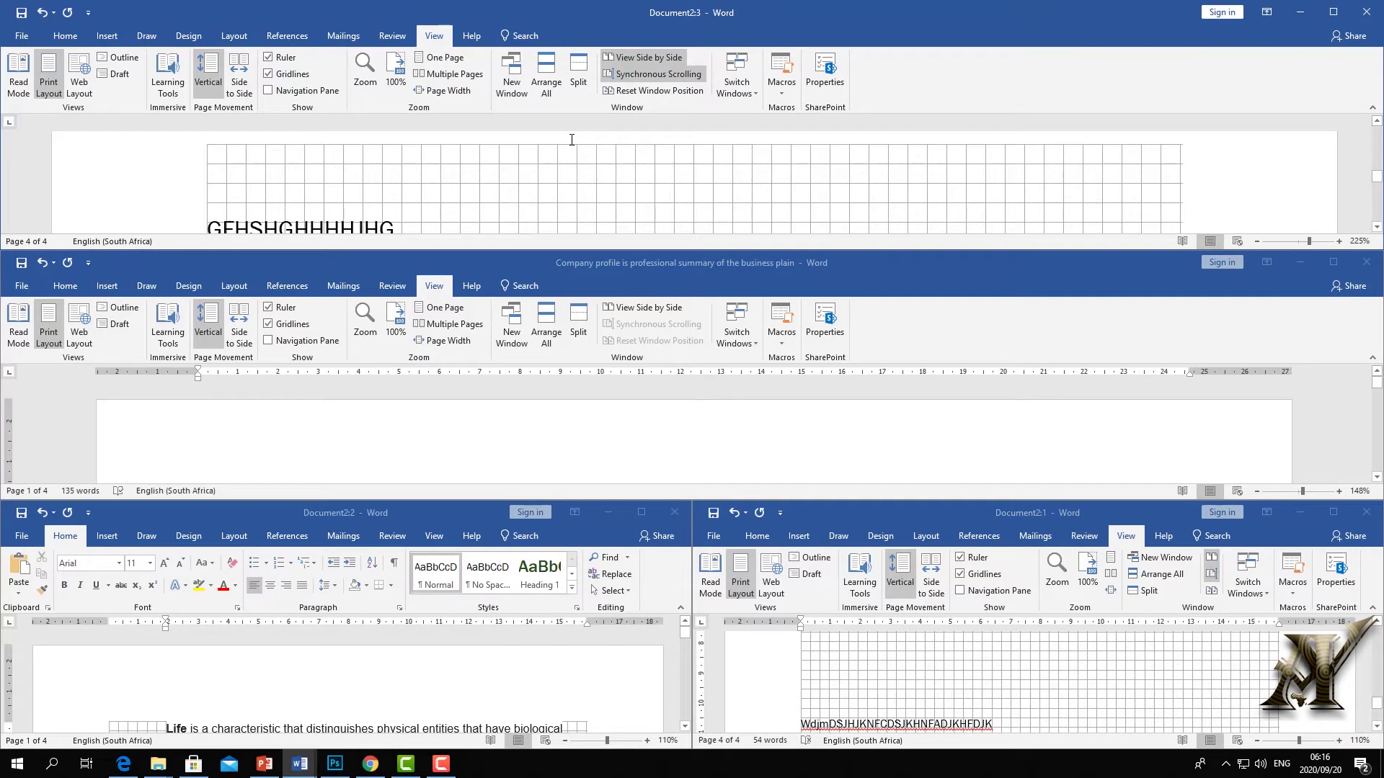
Reset the window positions, turn off View Side by Side, and maximize the Document2:3 window
left_click(645, 98)
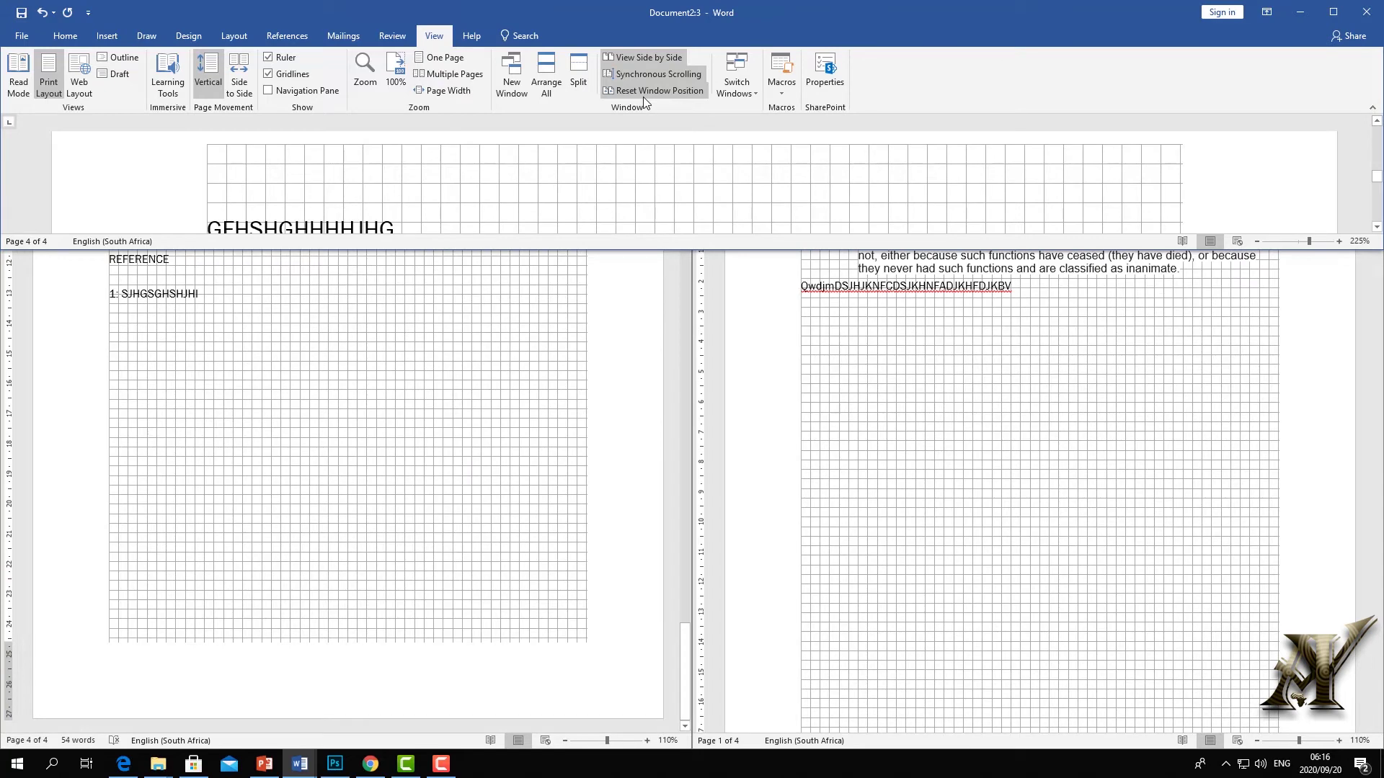
left_click(629, 54)
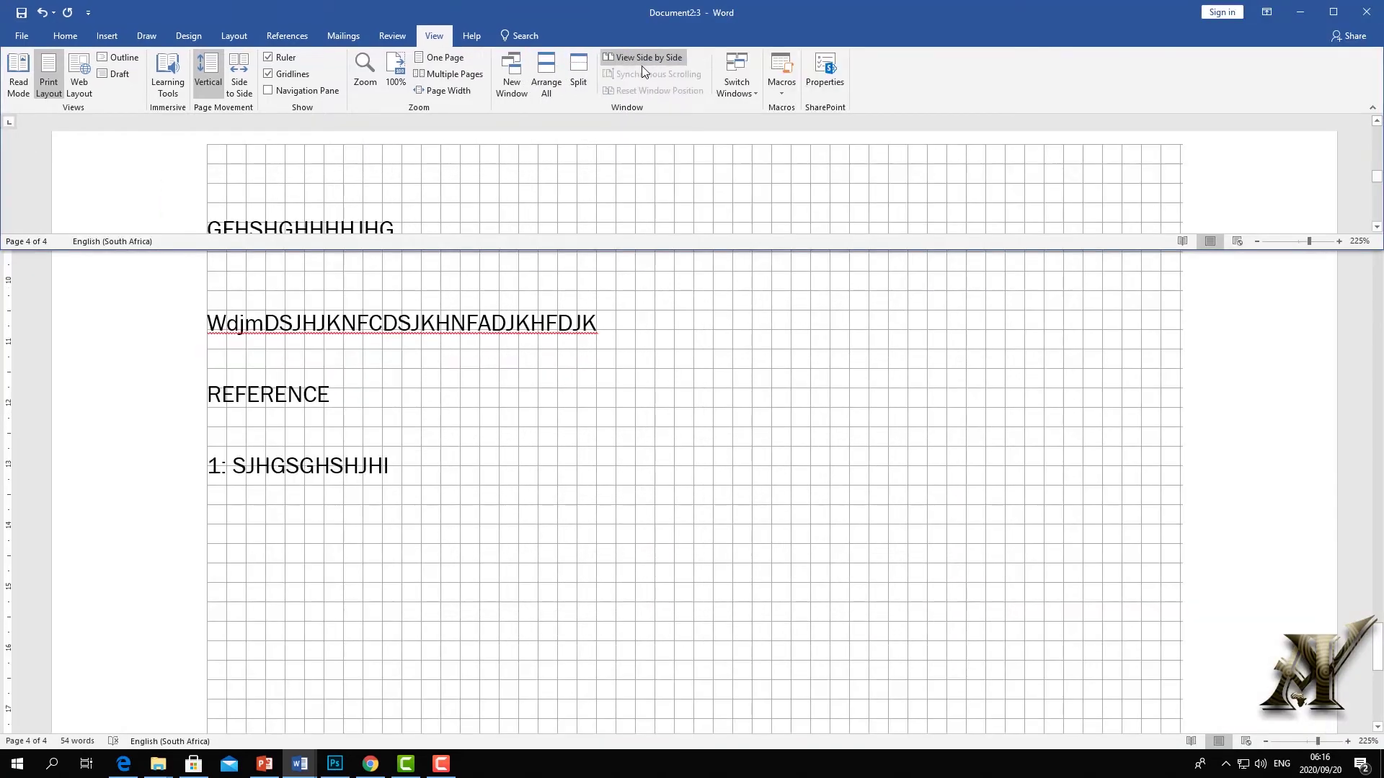
left_click(553, 195)
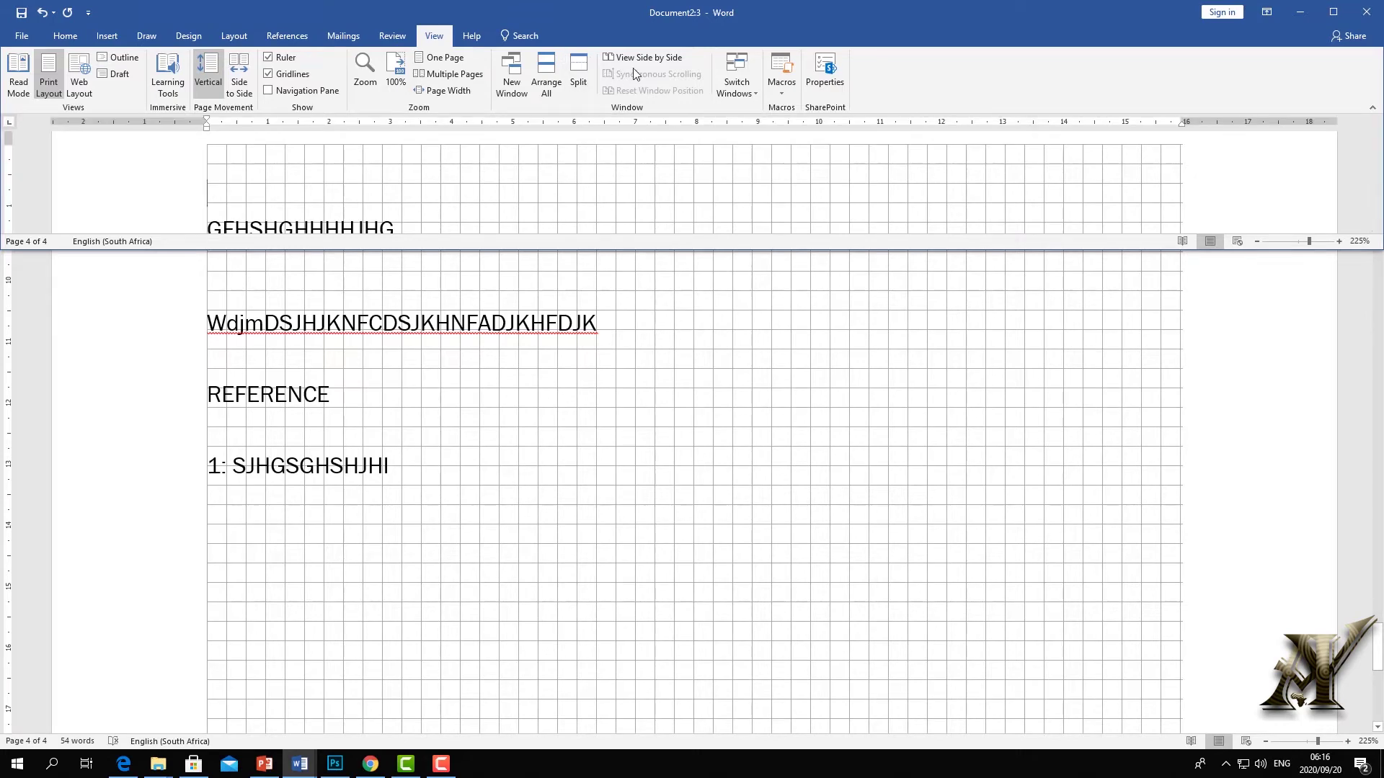
left_click(1332, 13)
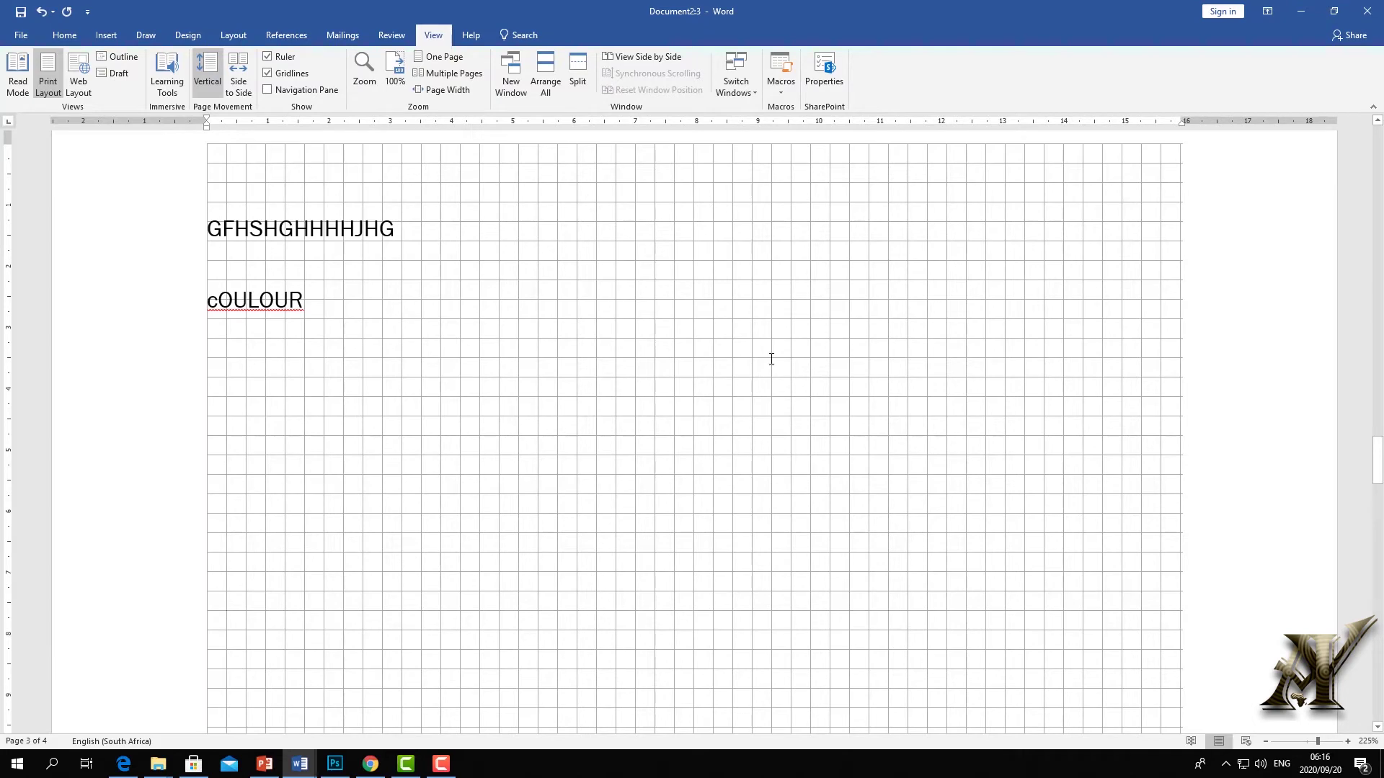
left_click(622, 56)
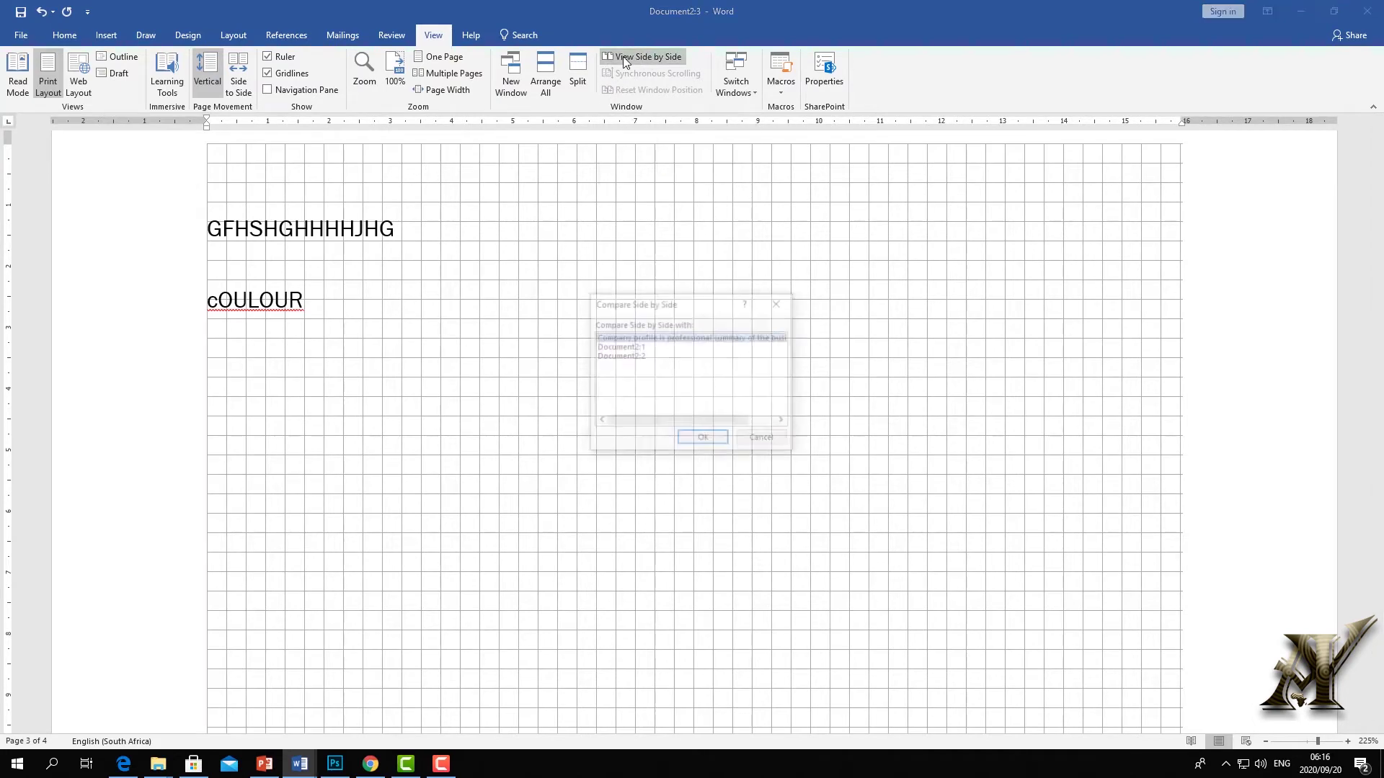
left_click(629, 348)
left_click(703, 439)
scroll(414, 224, "up", 2)
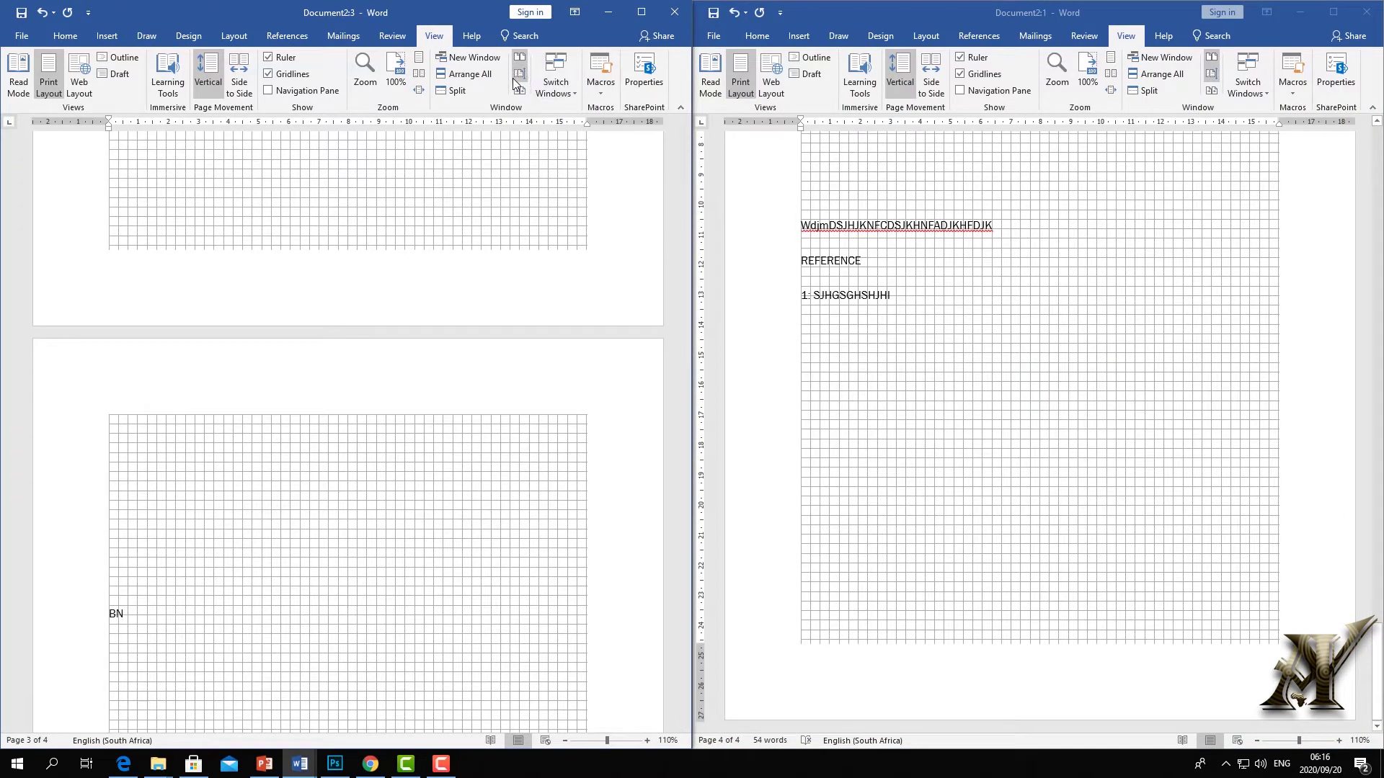
left_click(481, 75)
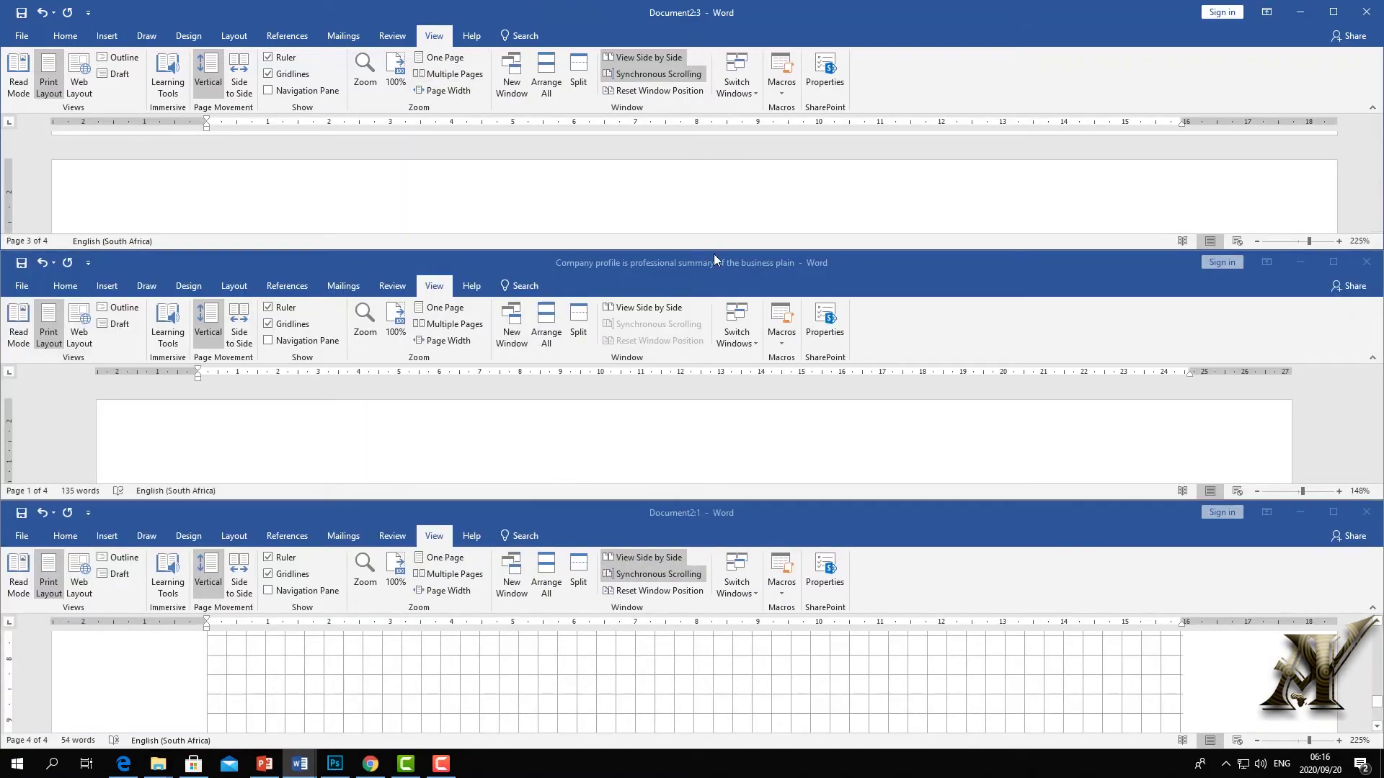
left_click(856, 447)
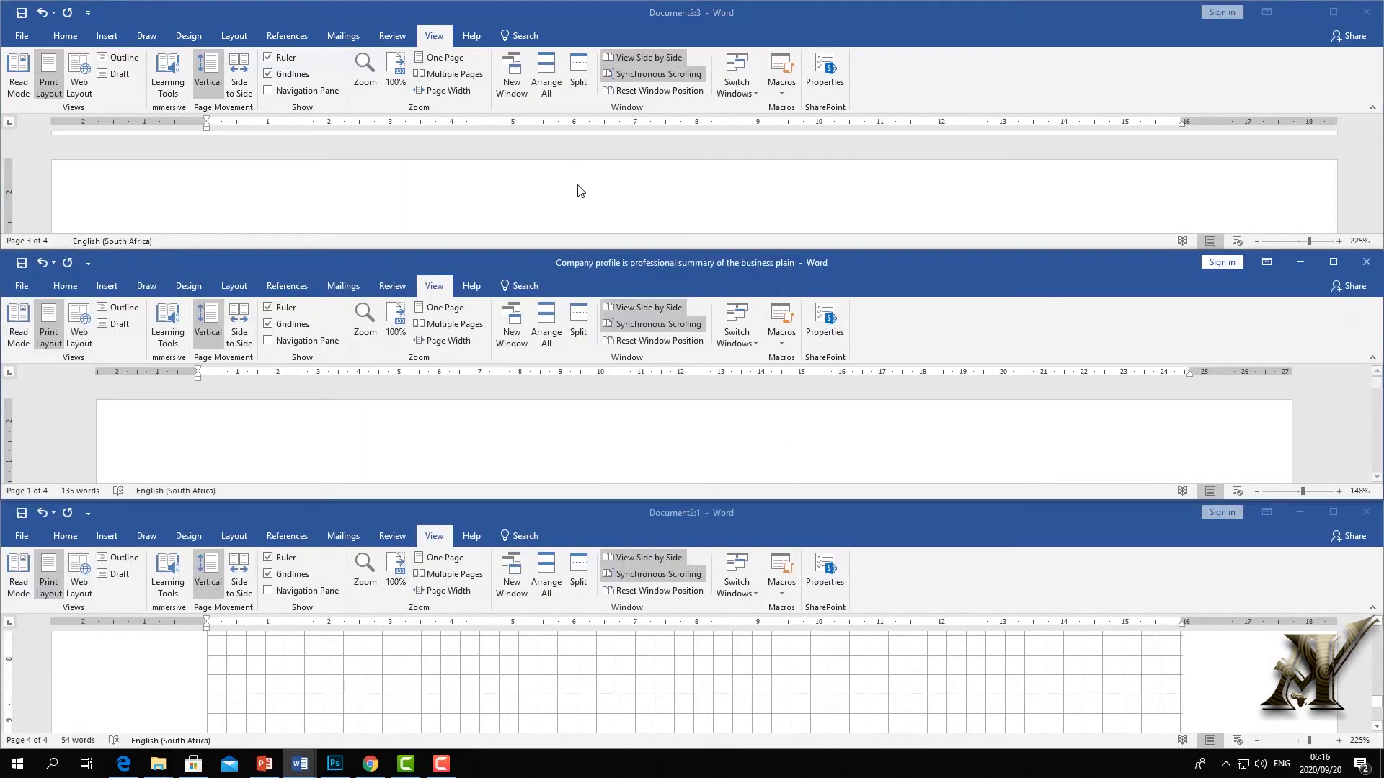
left_click(638, 57)
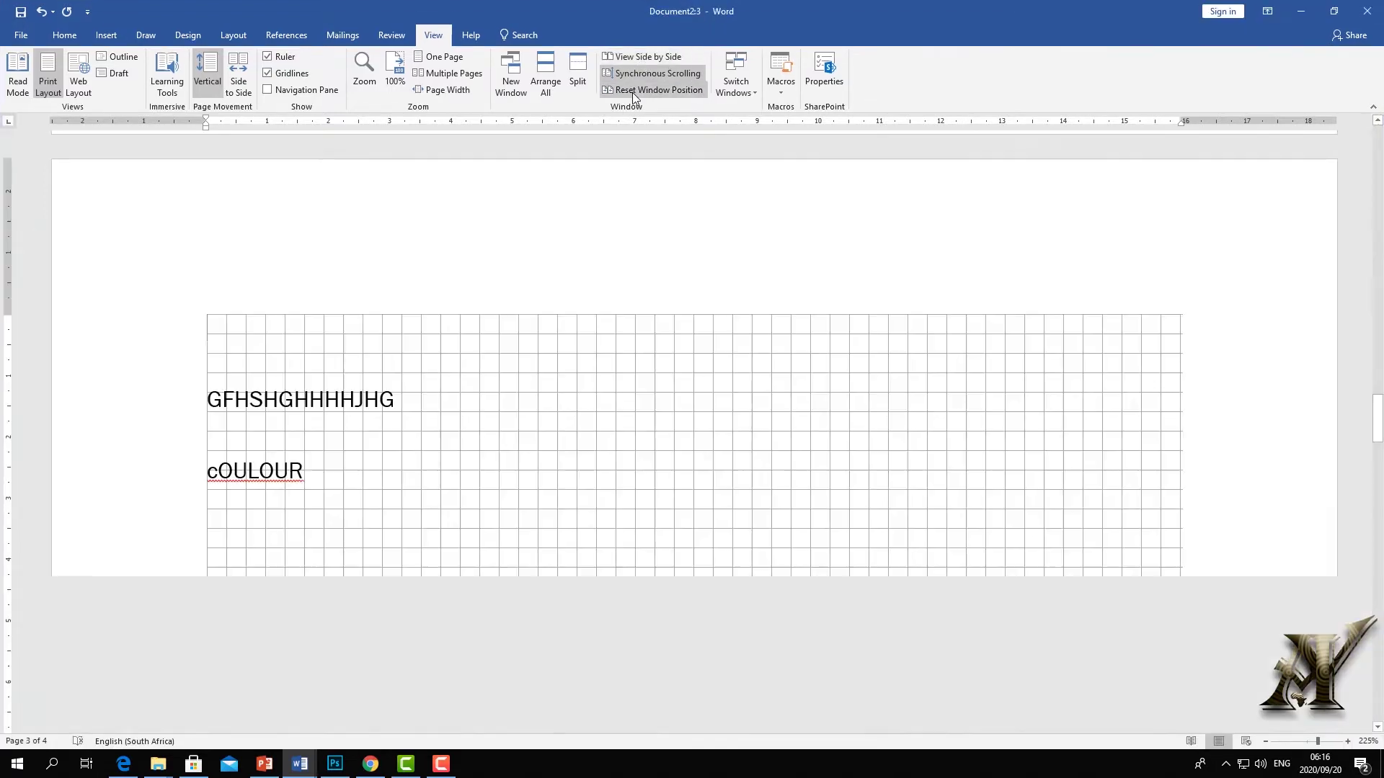
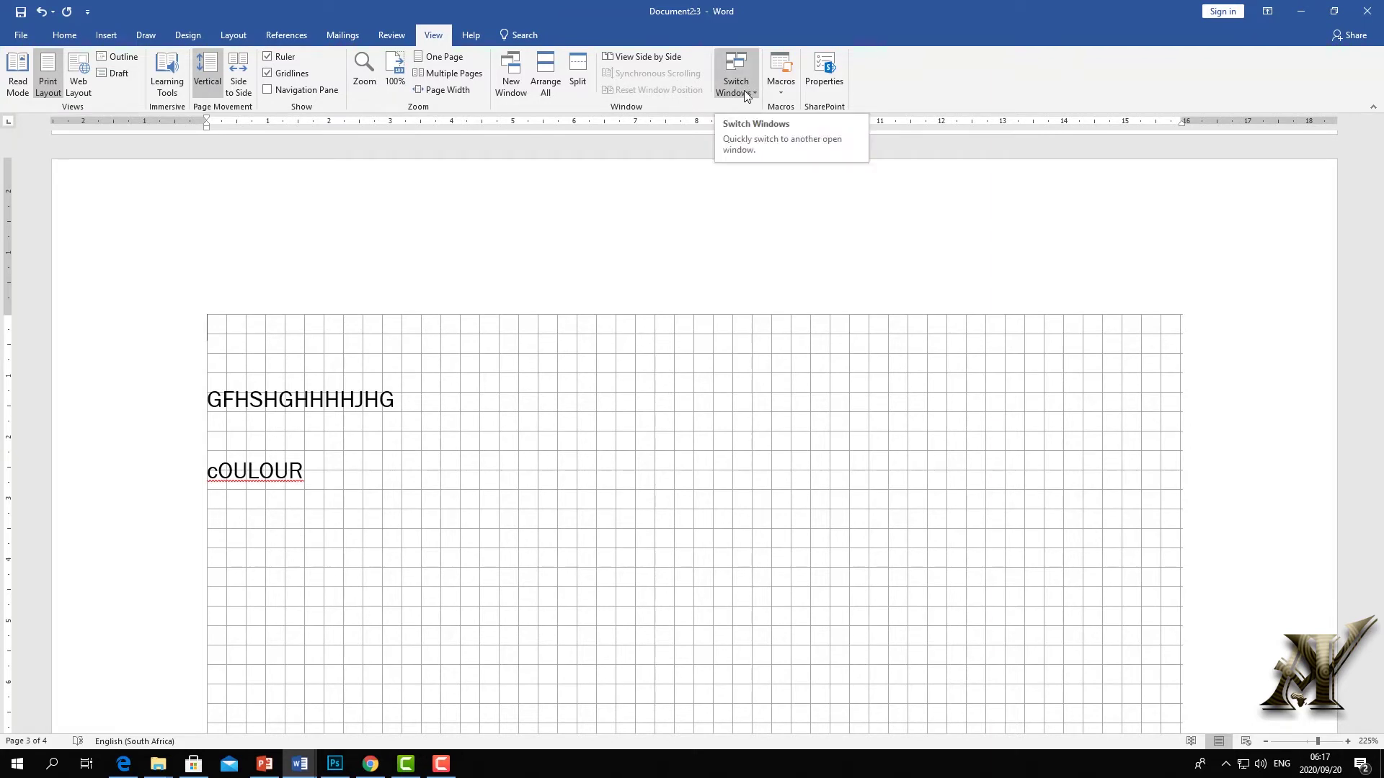
Switch between the Document2:1 and Document2:2 windows, then minimize Document2:2
left_click(751, 90)
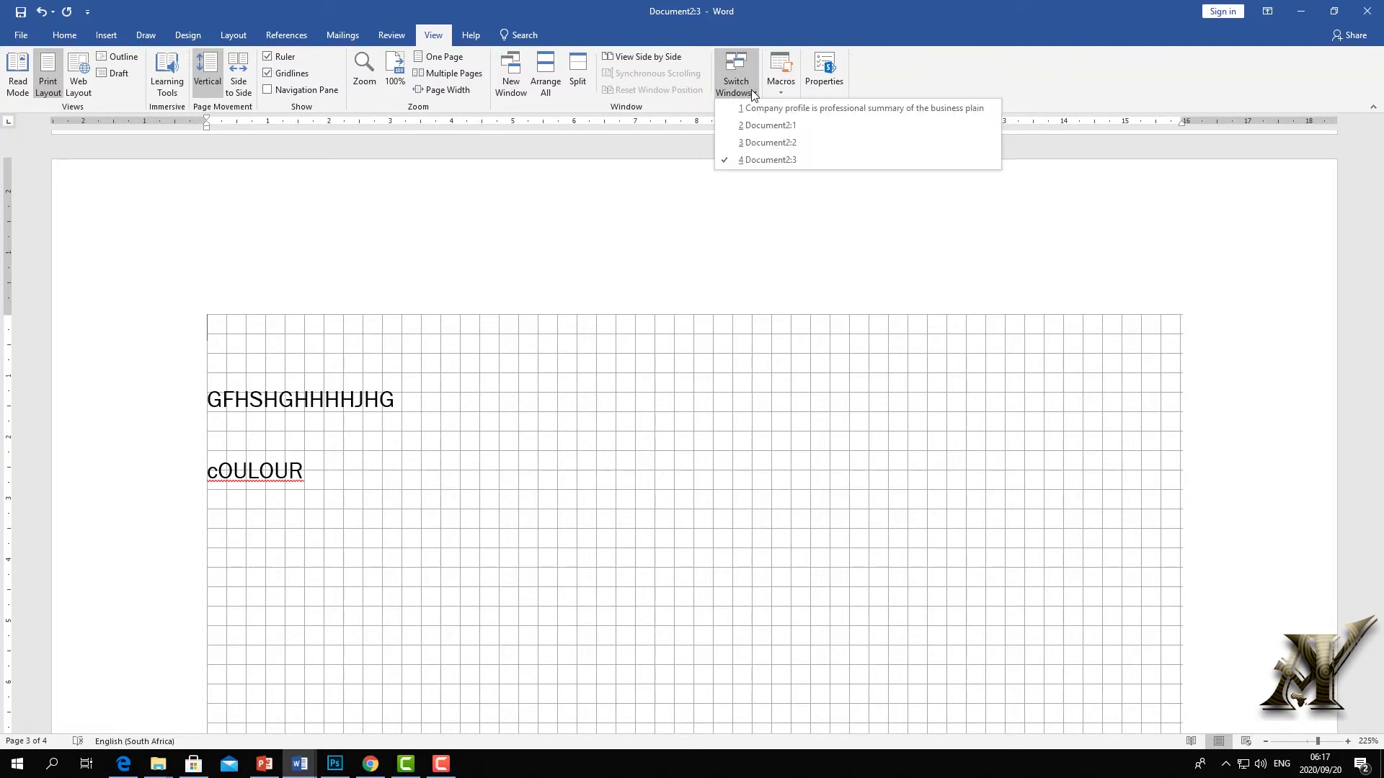
left_click(769, 128)
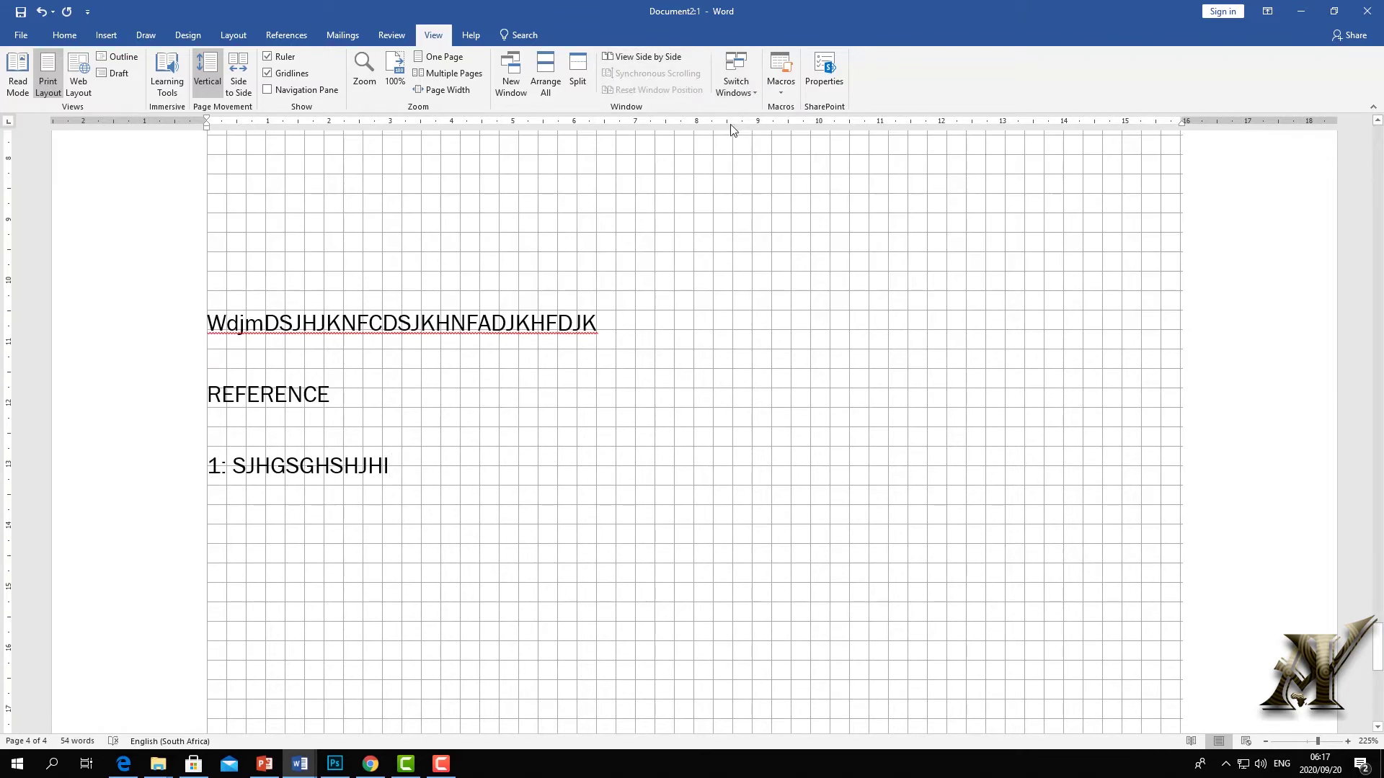
left_click(735, 85)
left_click(762, 148)
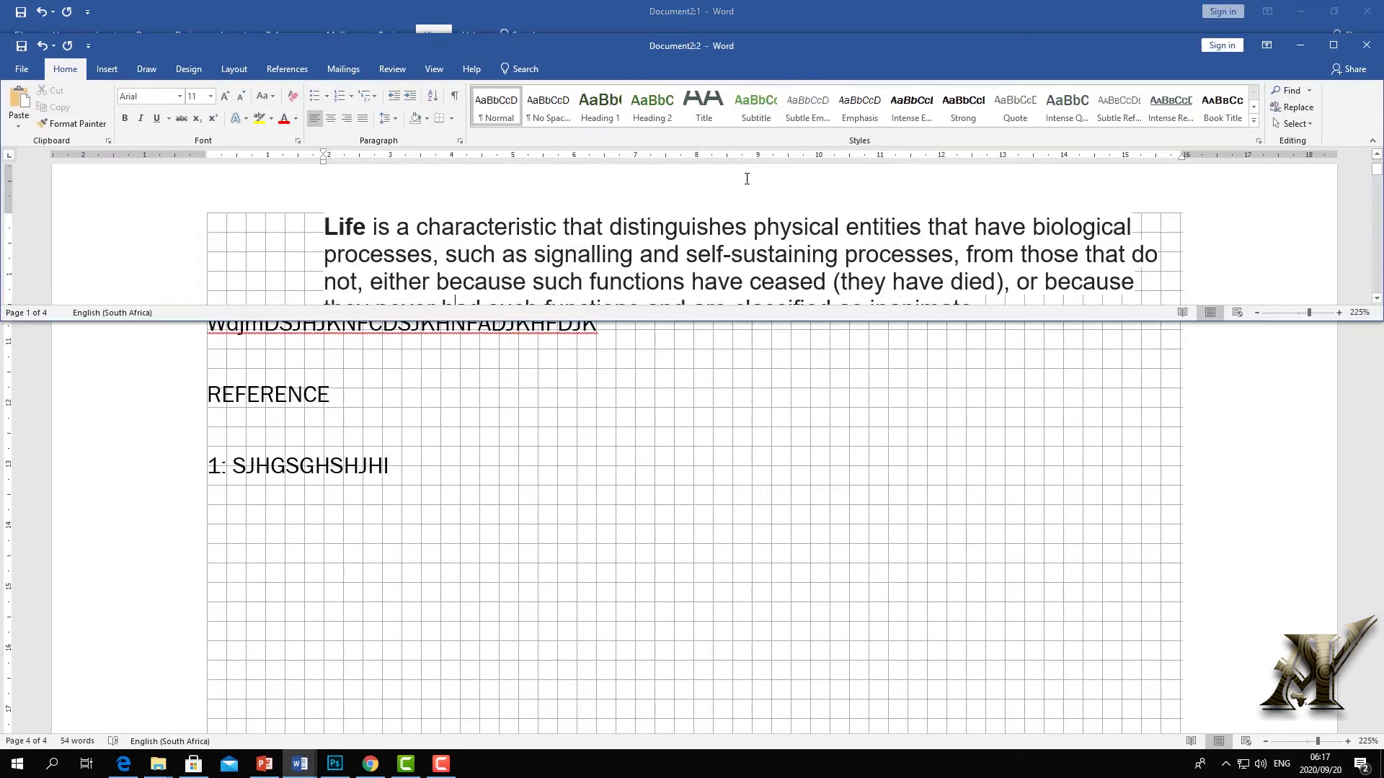
left_click(1313, 43)
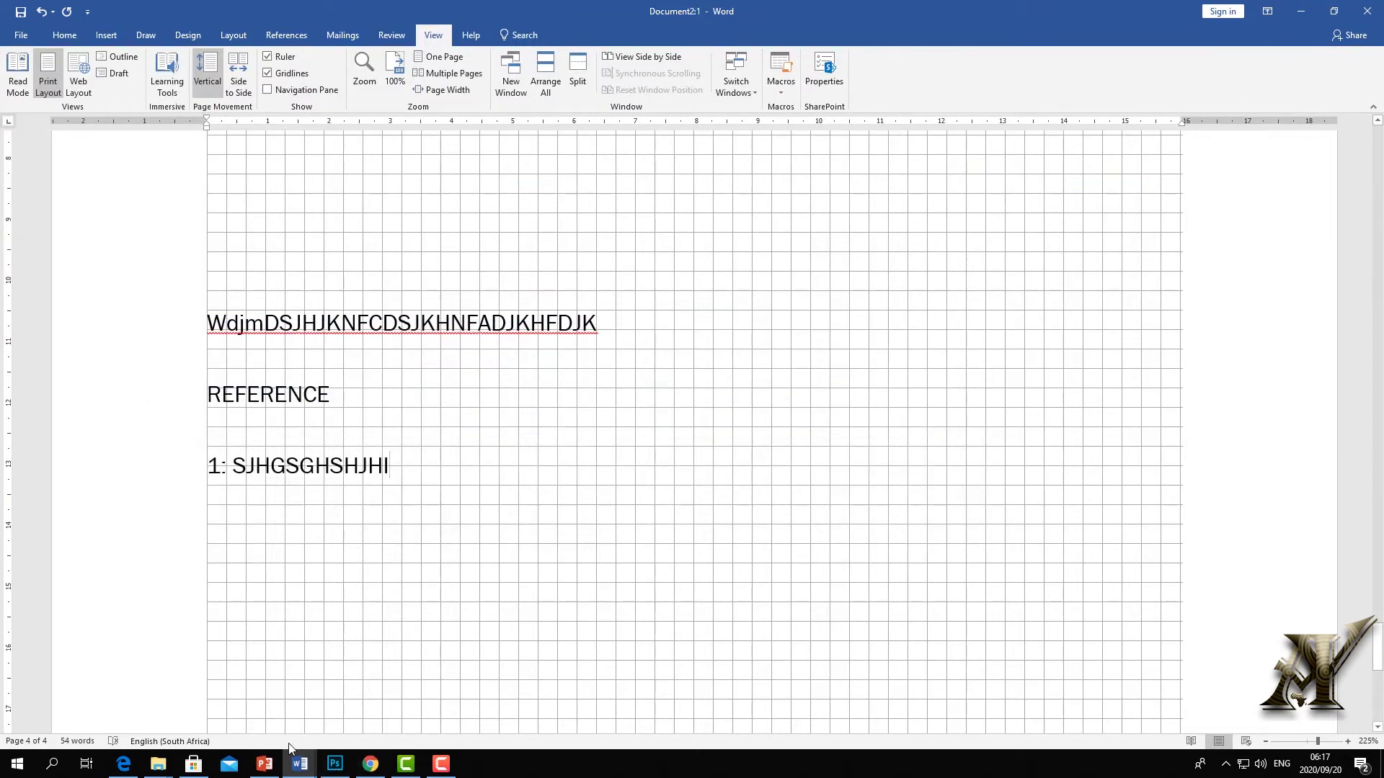
Restore Document2:2 full-screen, then switch to the Document2:3 window
left_click(300, 764)
left_click(445, 700)
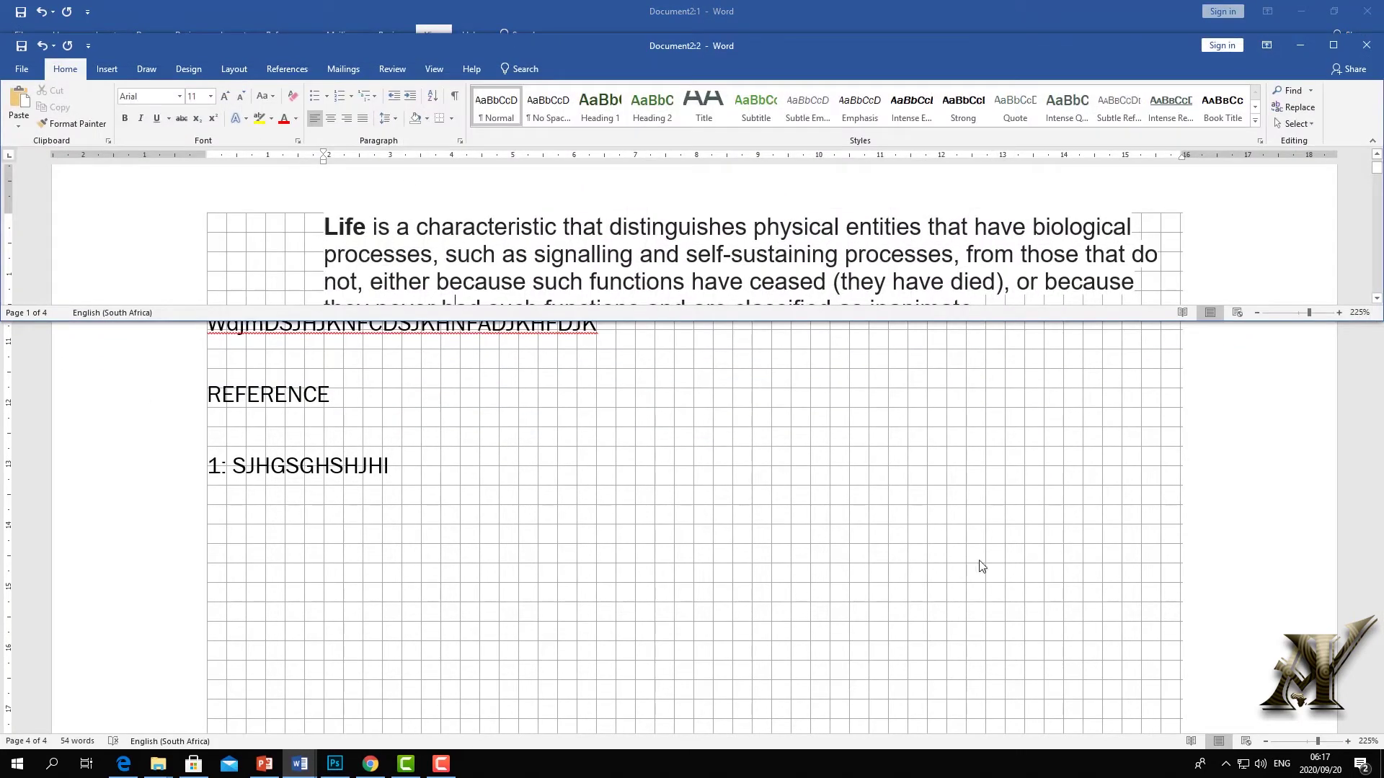
left_click(1335, 44)
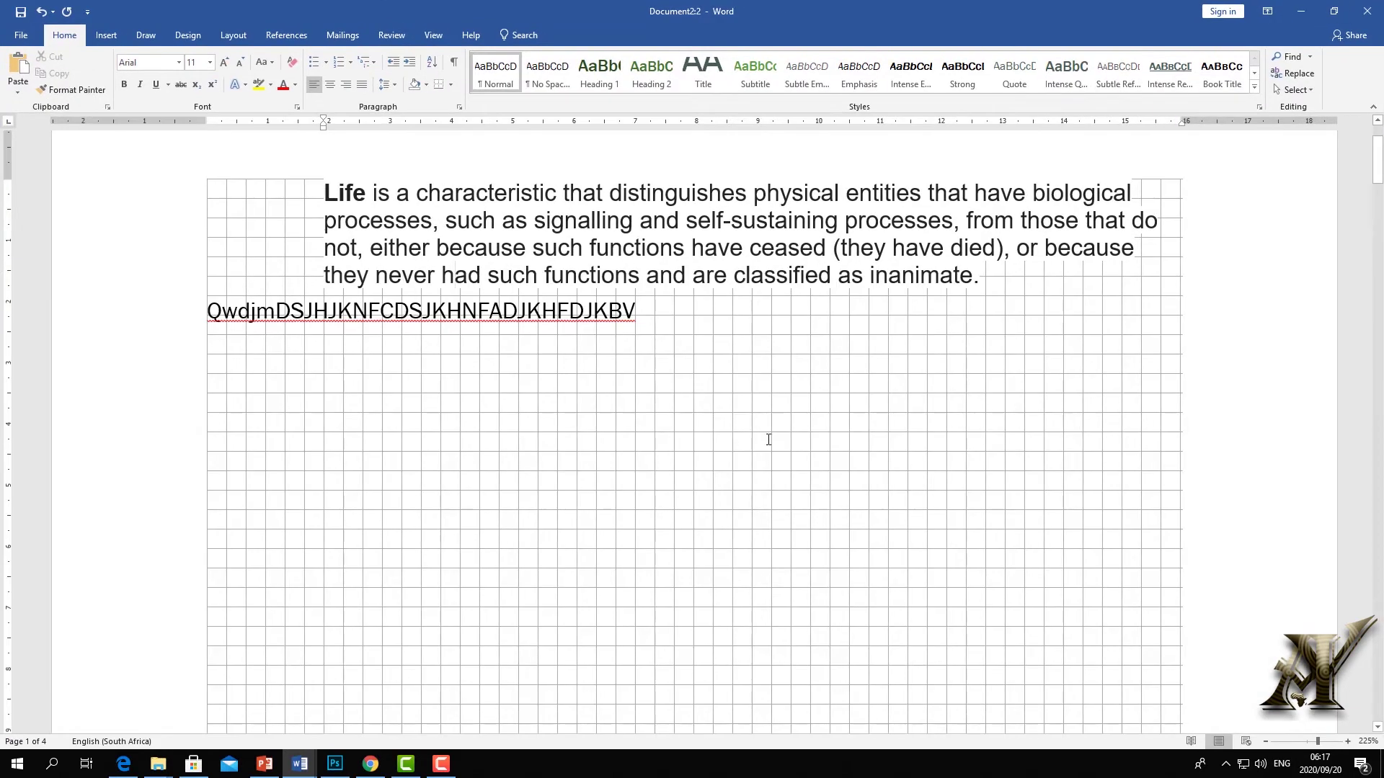
left_click(433, 35)
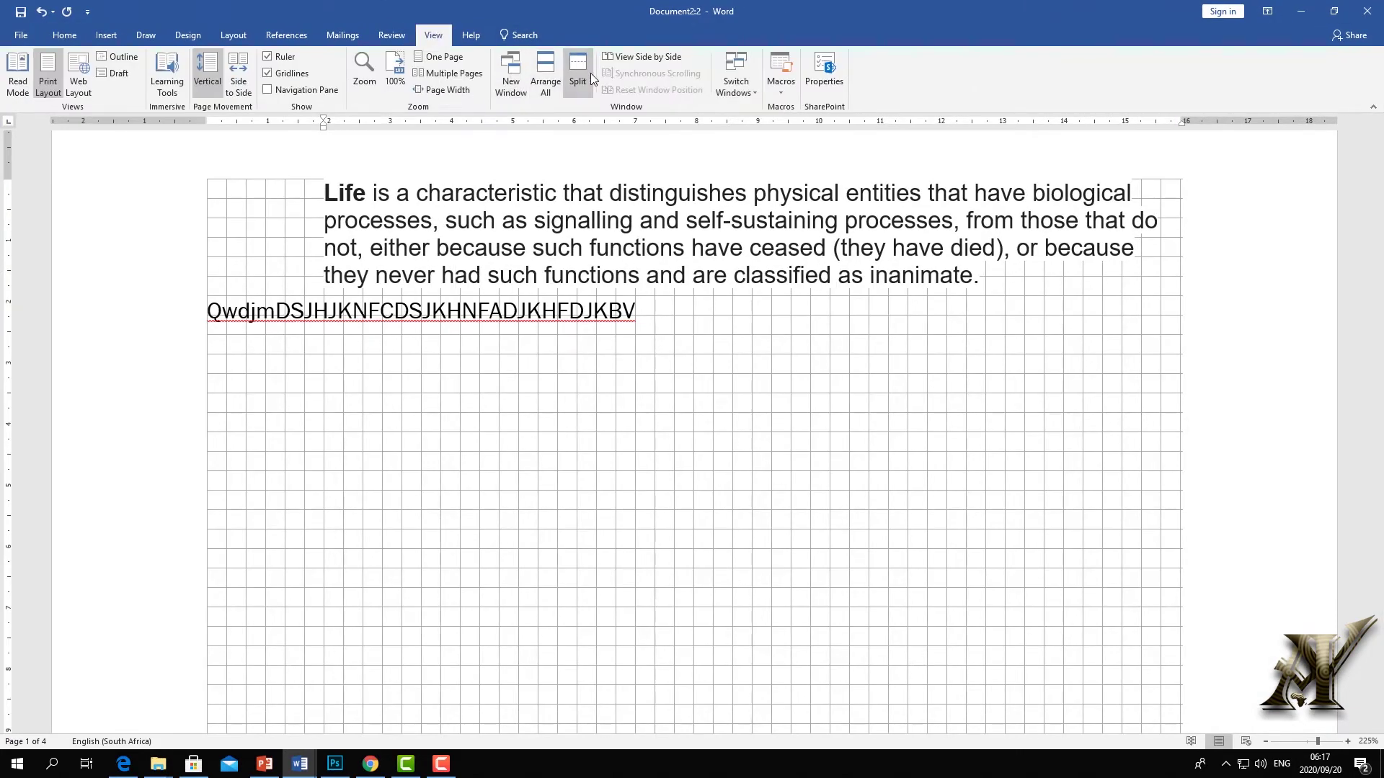
left_click(735, 81)
left_click(767, 160)
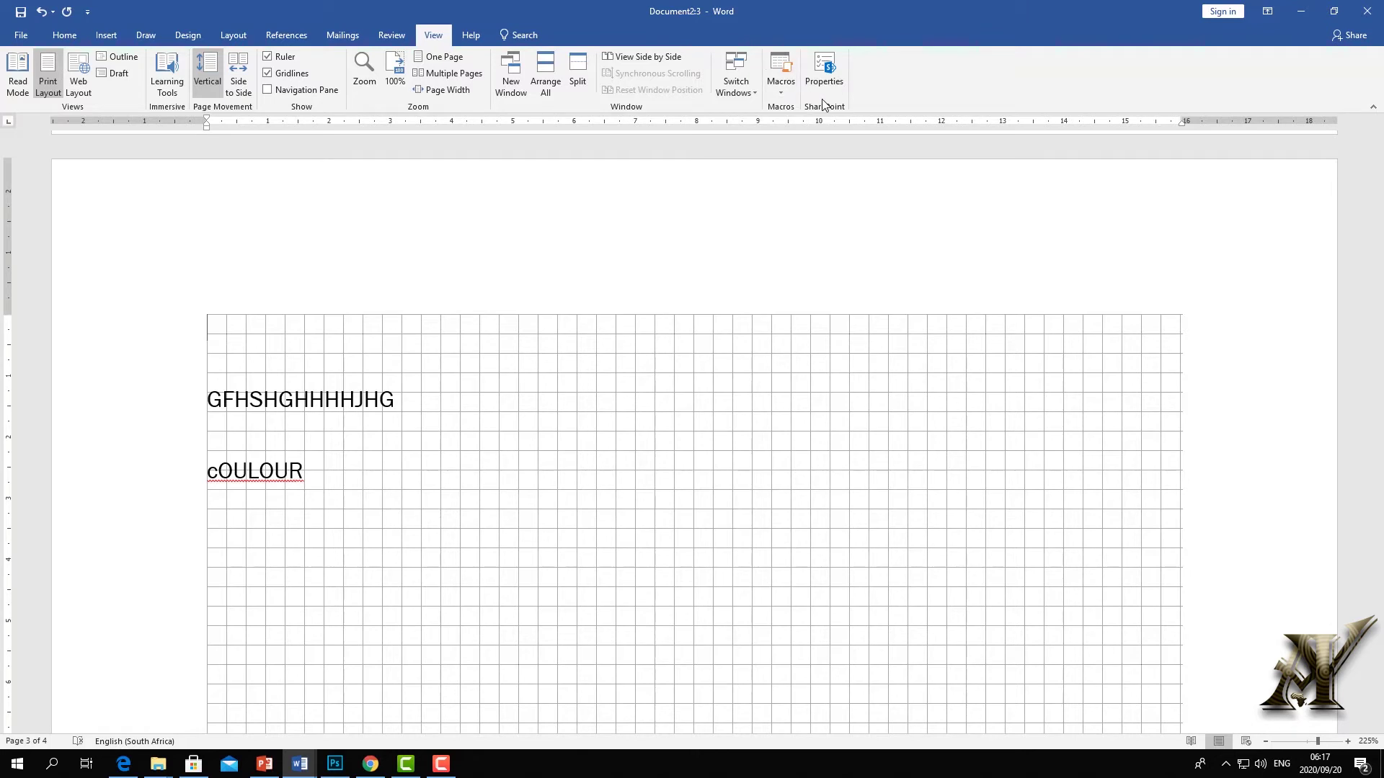
Check Document2:3's info page, return to the document, and open the macro options
left_click(822, 74)
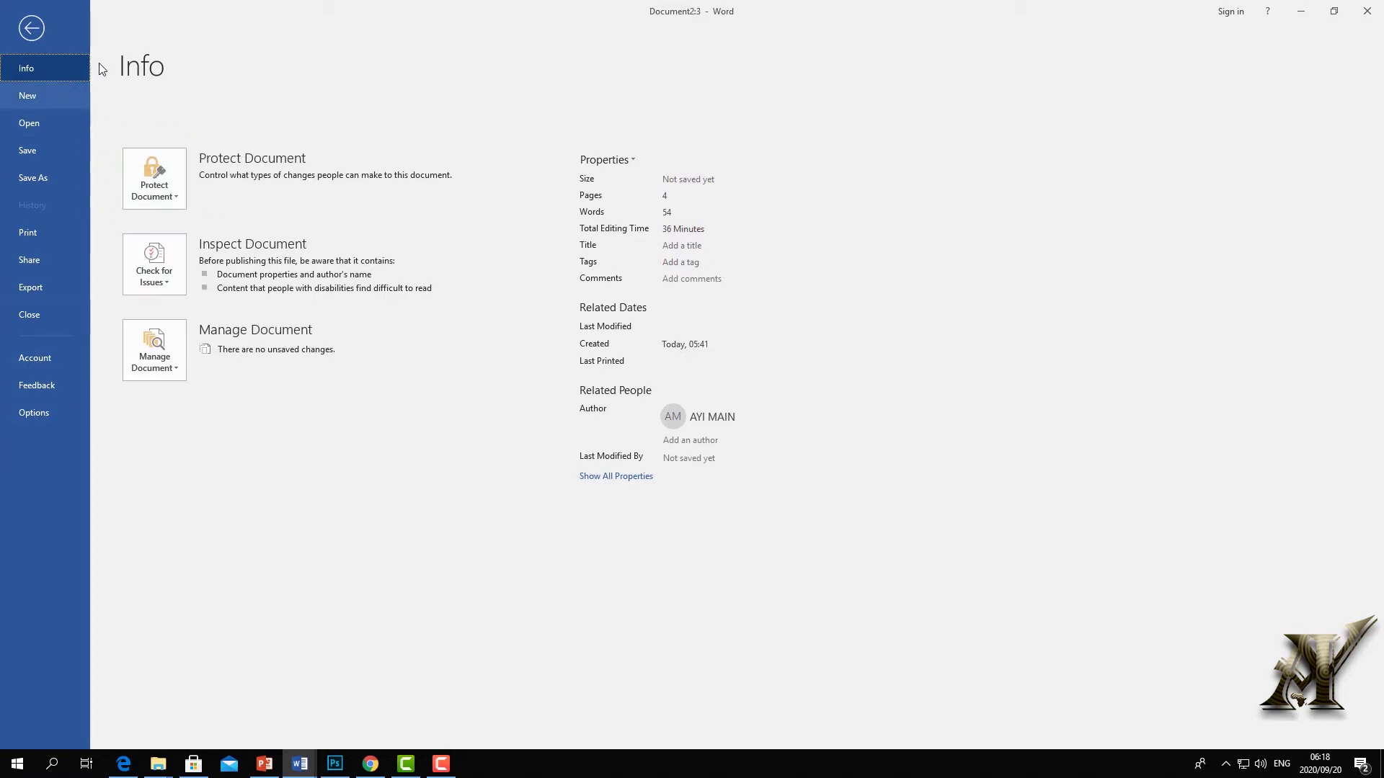
left_click(27, 30)
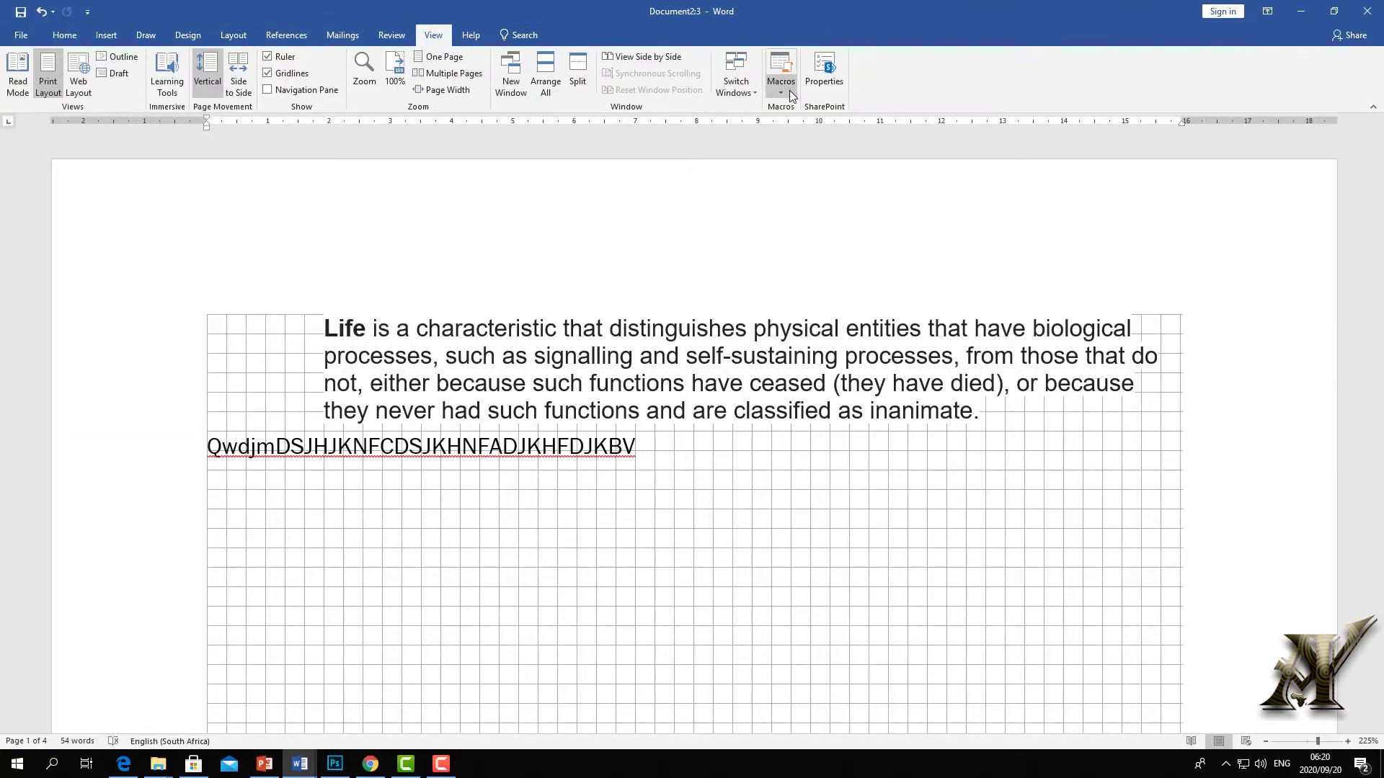
left_click(776, 92)
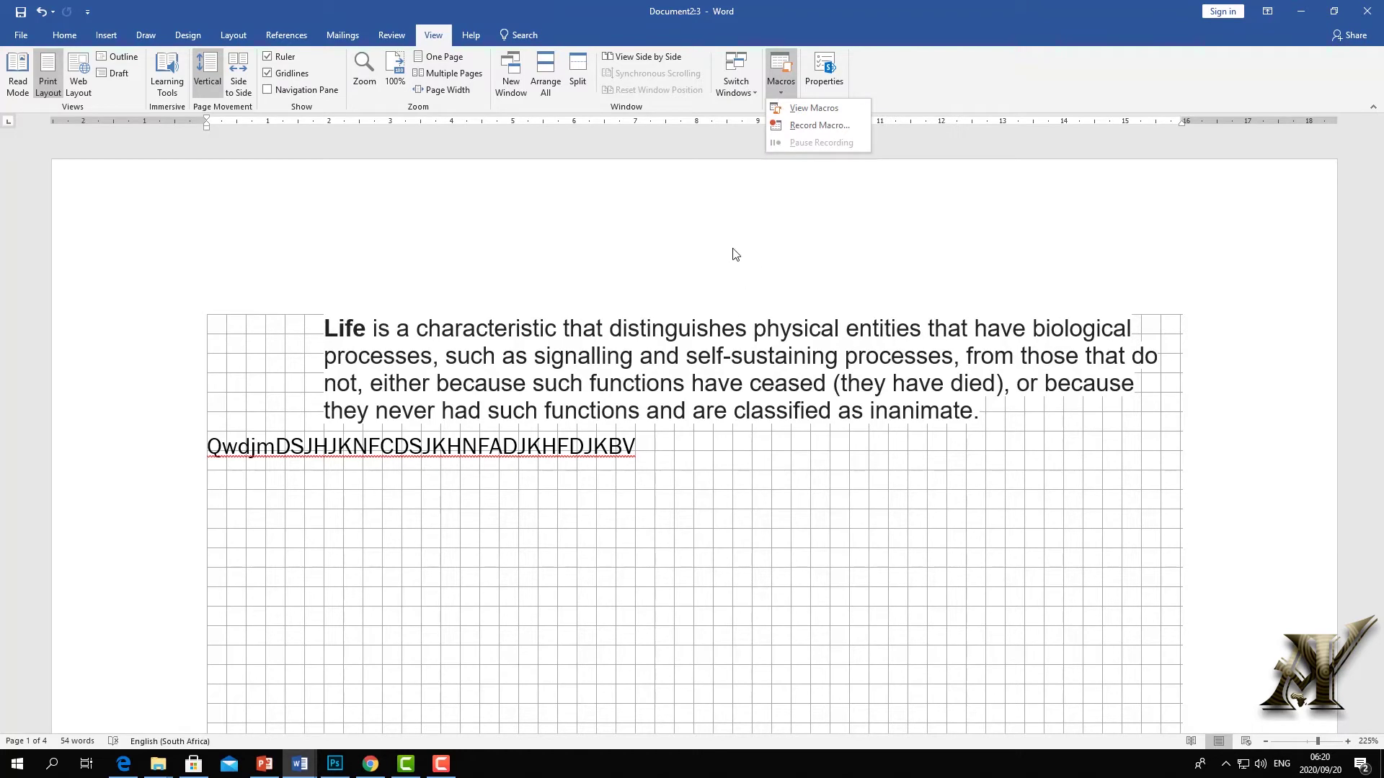
Copy the Life paragraph below the Qwdjm line with a blank line above, then reselect the first paragraph
scroll(648, 351, "down", 4)
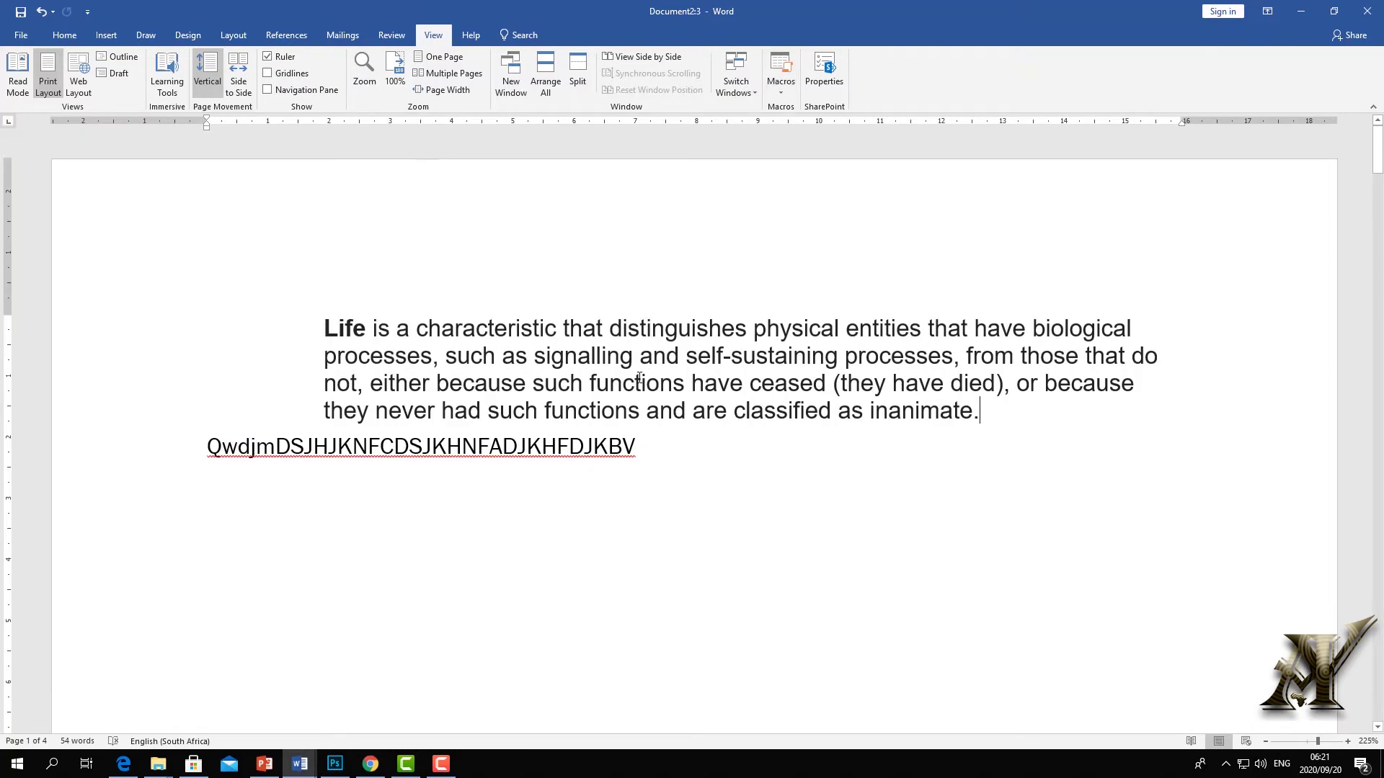
double_click(281, 330)
key("ctrl+c")
right_click(366, 361)
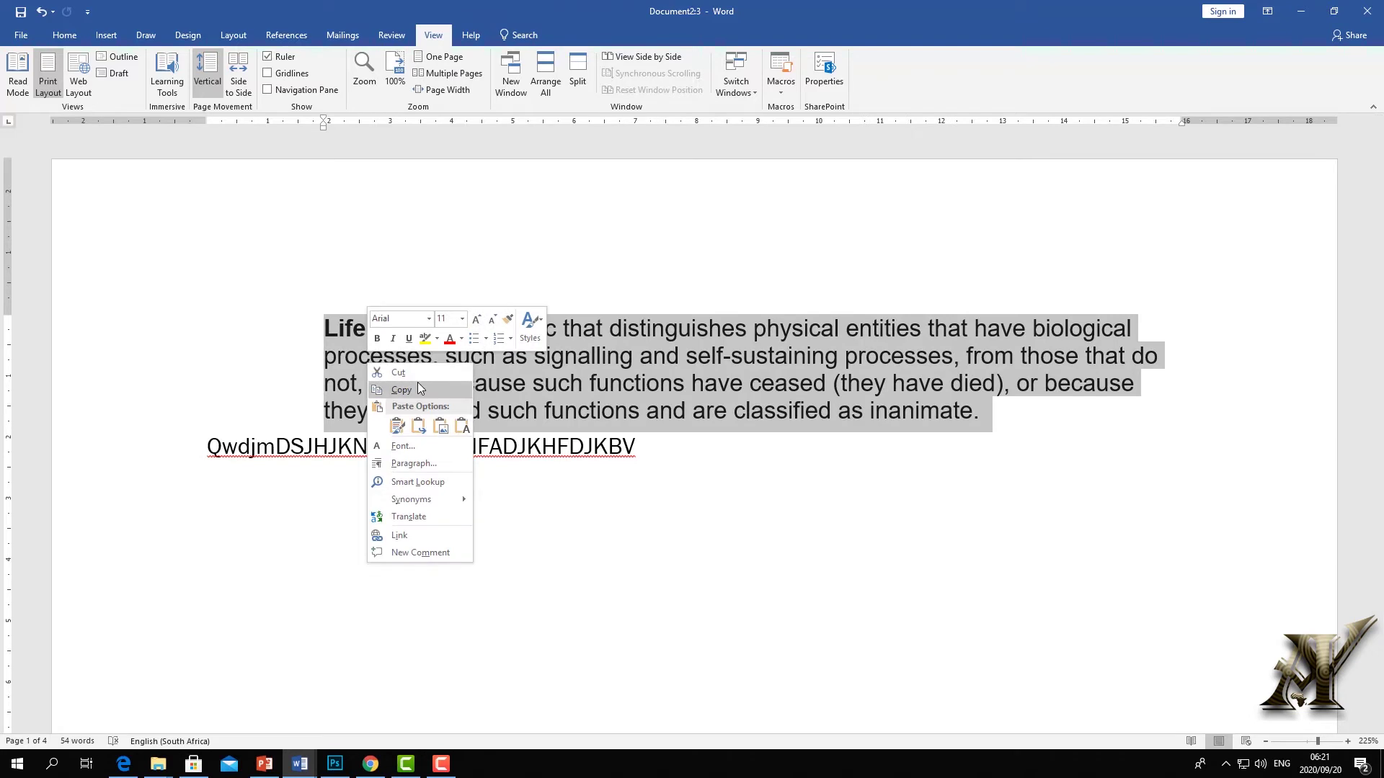
key("Escape")
left_click(370, 511)
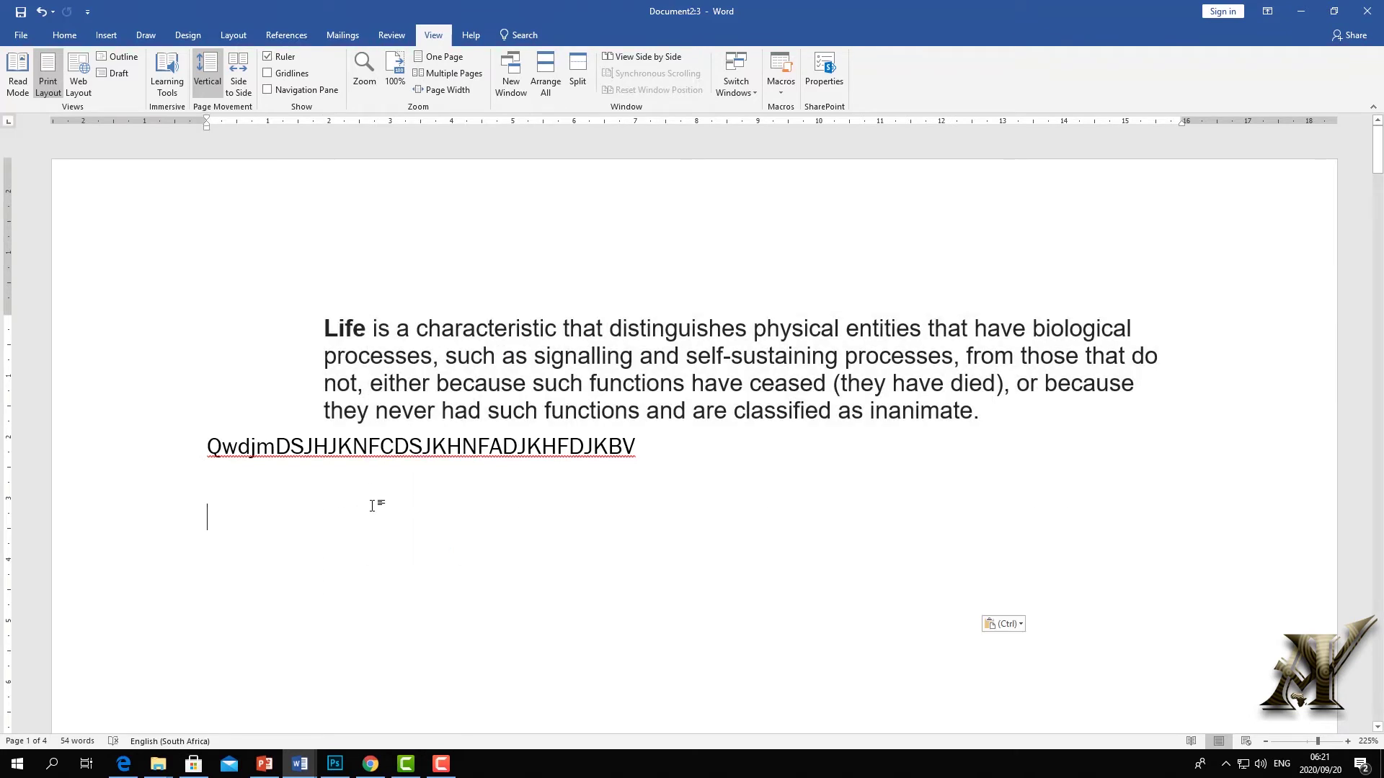
key("ctrl+v")
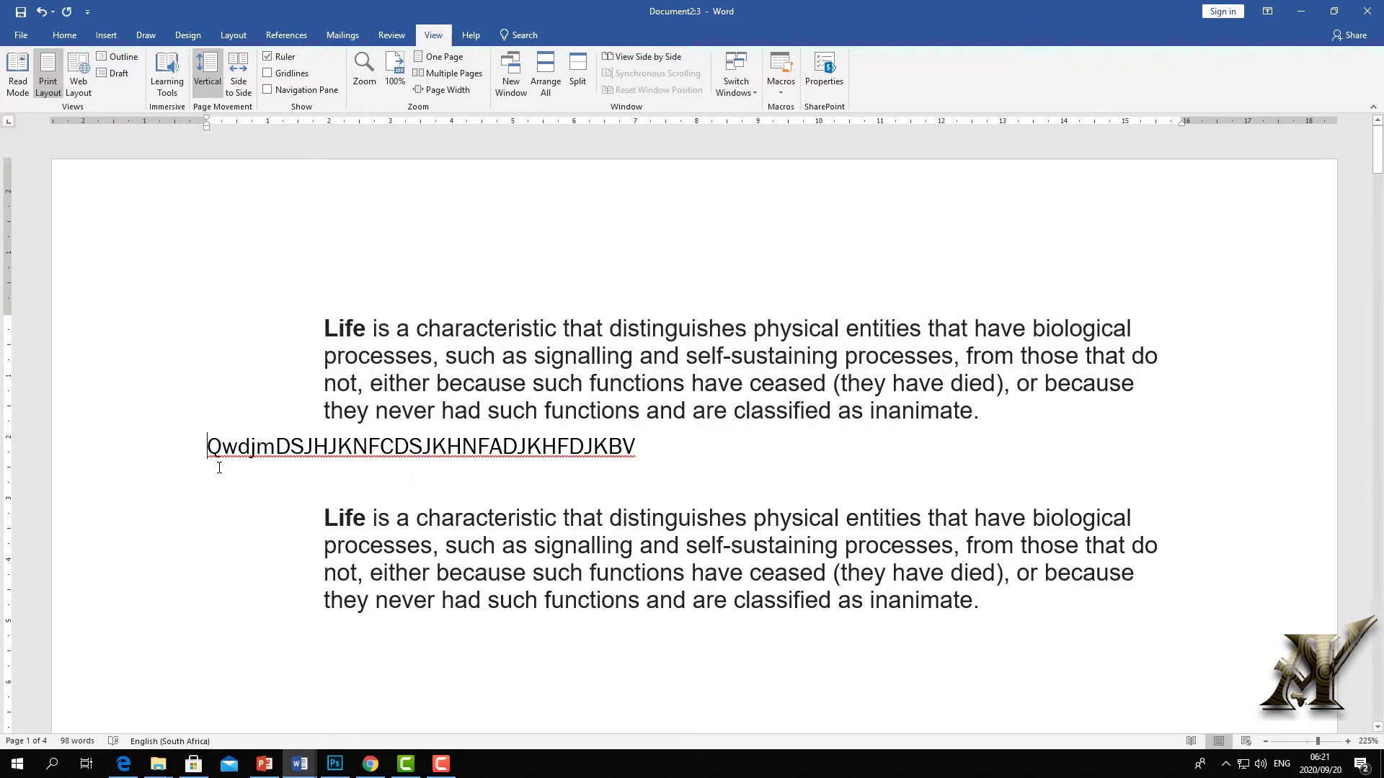
key("Return")
double_click(284, 286)
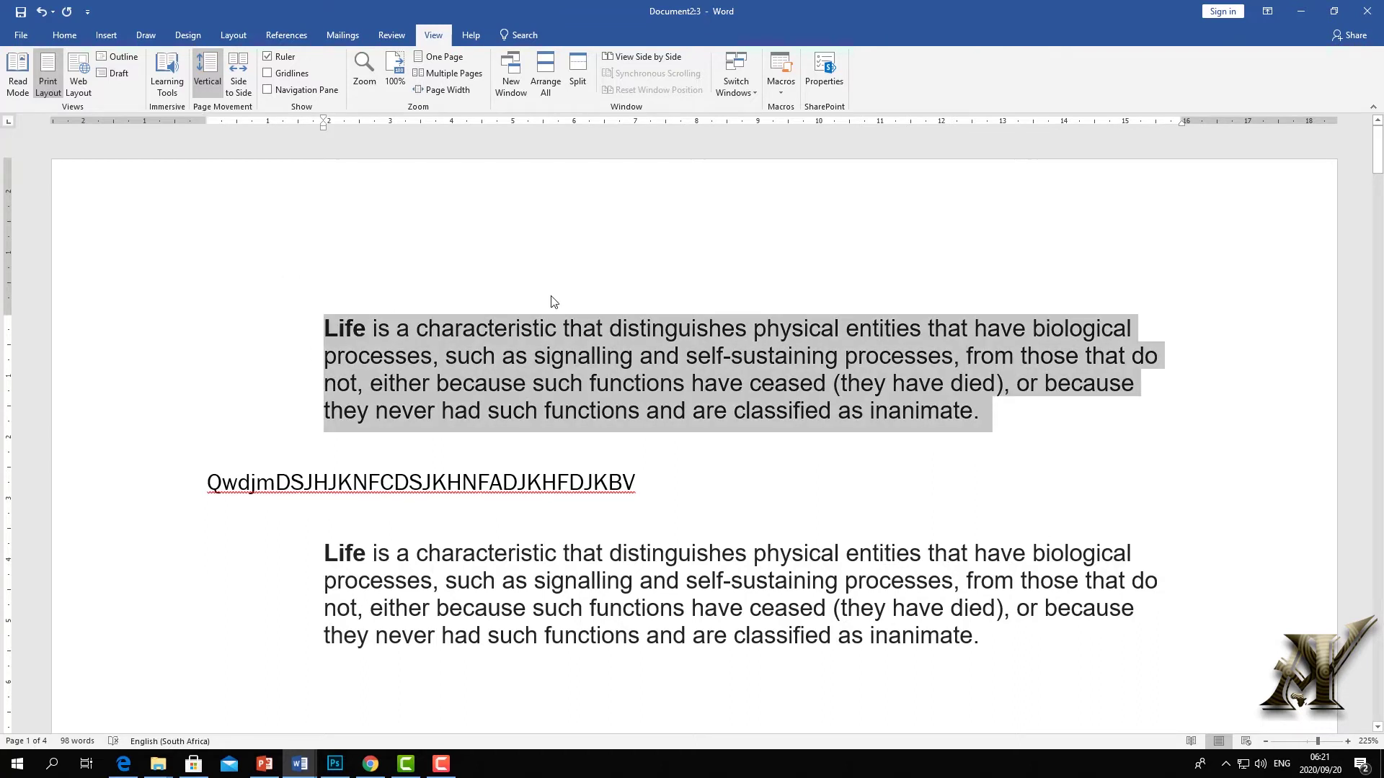
left_click(781, 88)
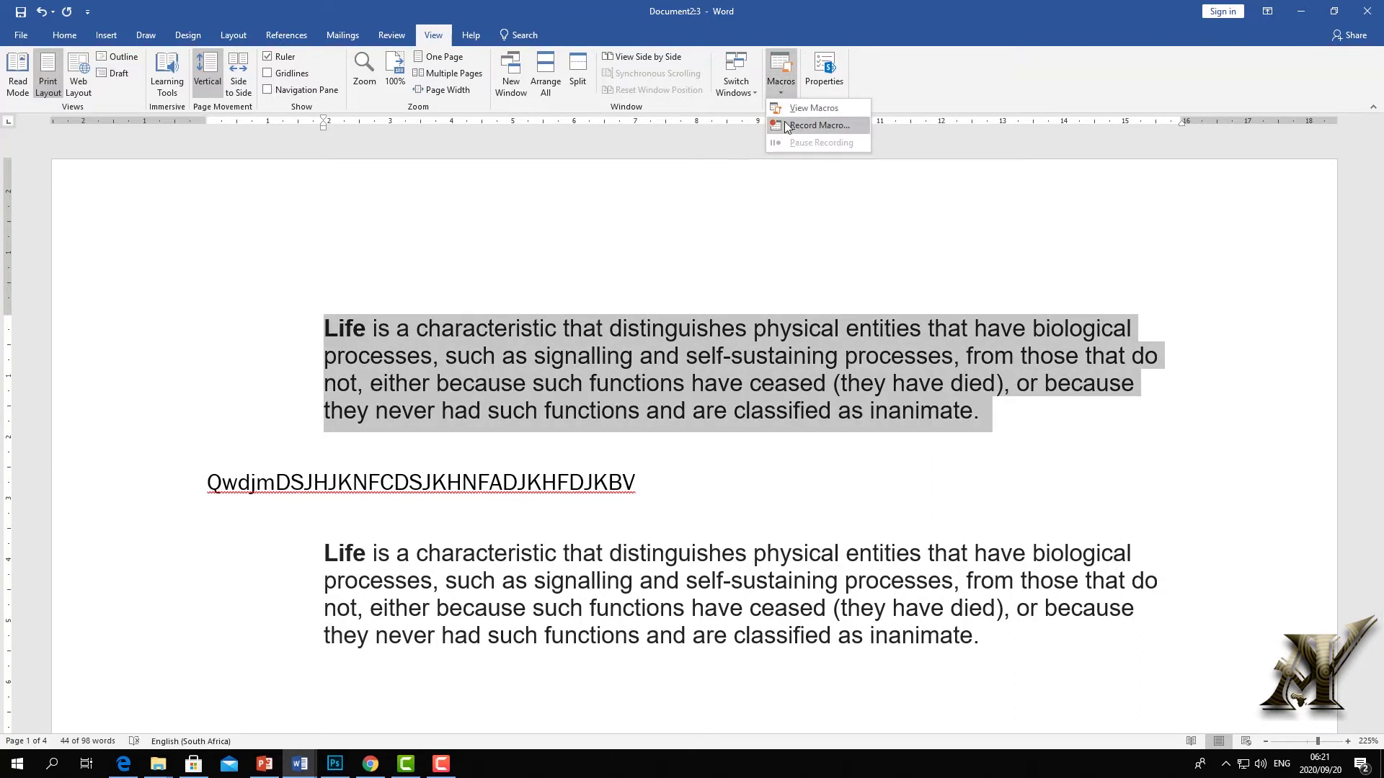
Start recording a new macro named L
left_click(788, 128)
left_click_drag(692, 279, 599, 526)
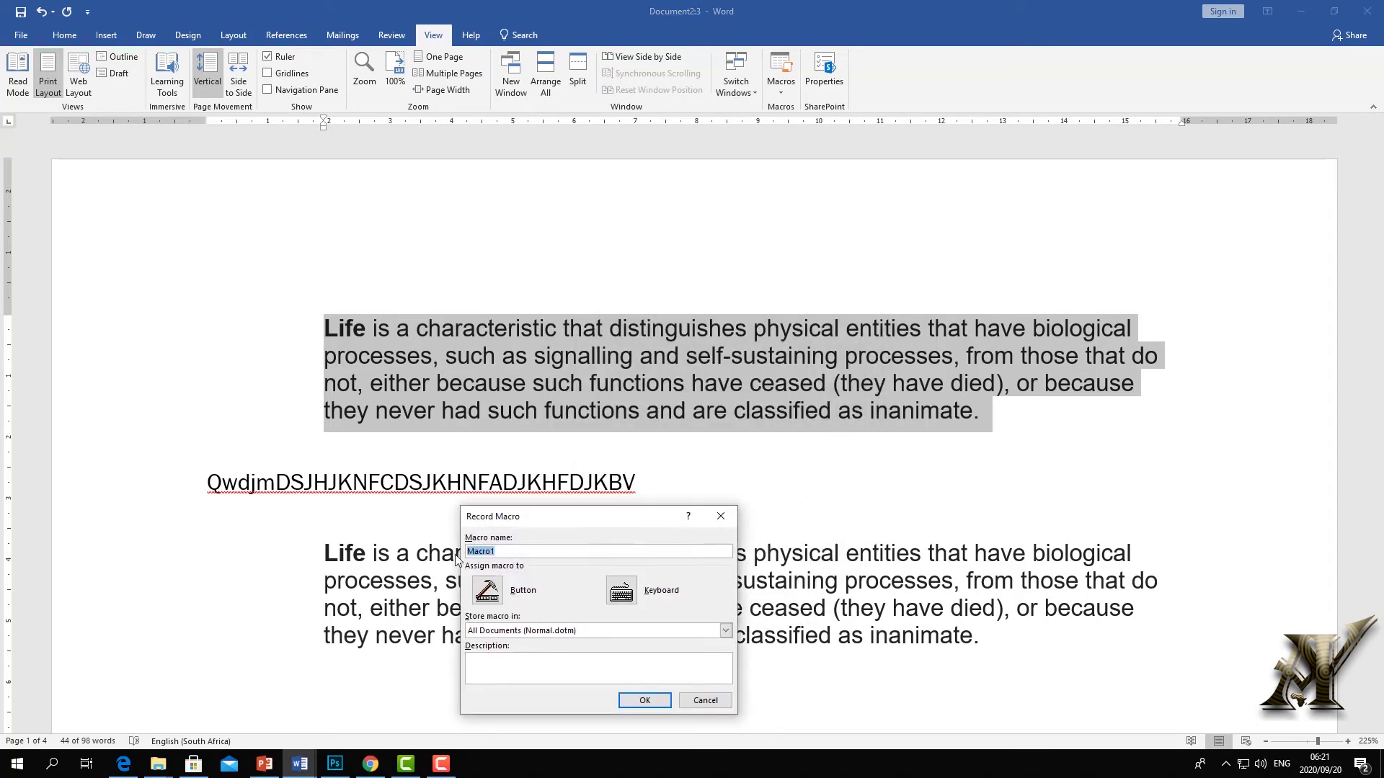
type("L")
left_click(651, 701)
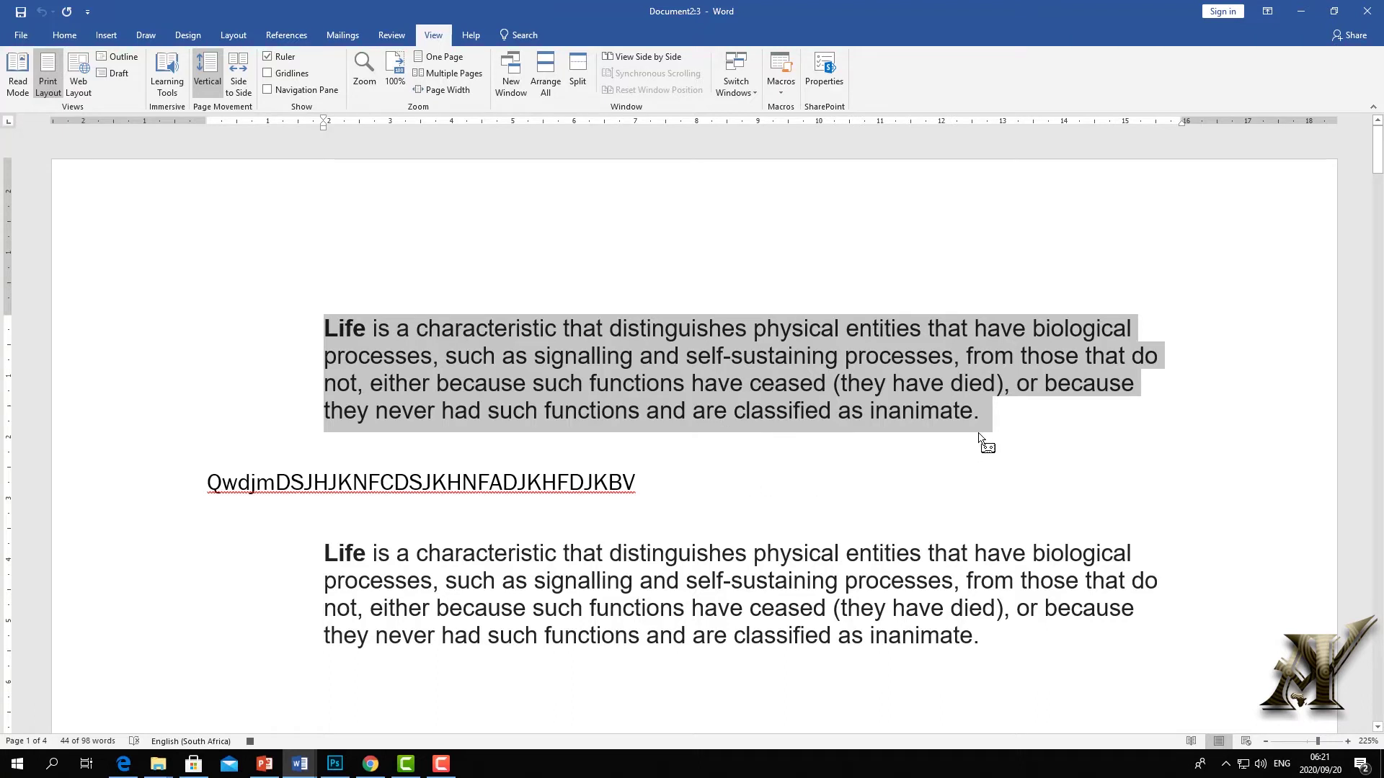
Make the first Life paragraph Arial Black with red text and yellow highlighting
left_click_drag(959, 419, 820, 410)
key("Up")
key("Up")
key("Up")
key("Home")
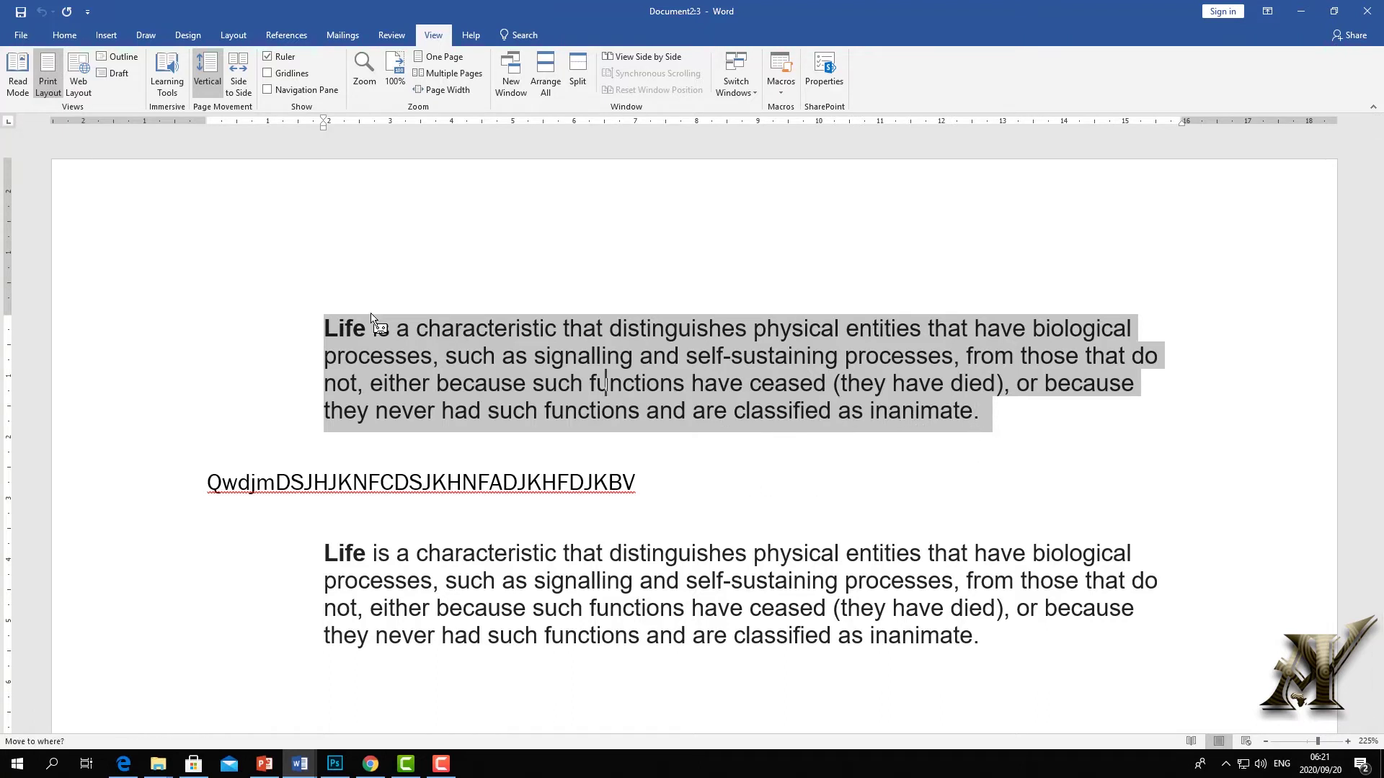
key("Return")
key("shift+Down")
key("shift+Down")
key("shift+Down")
key("shift+Down")
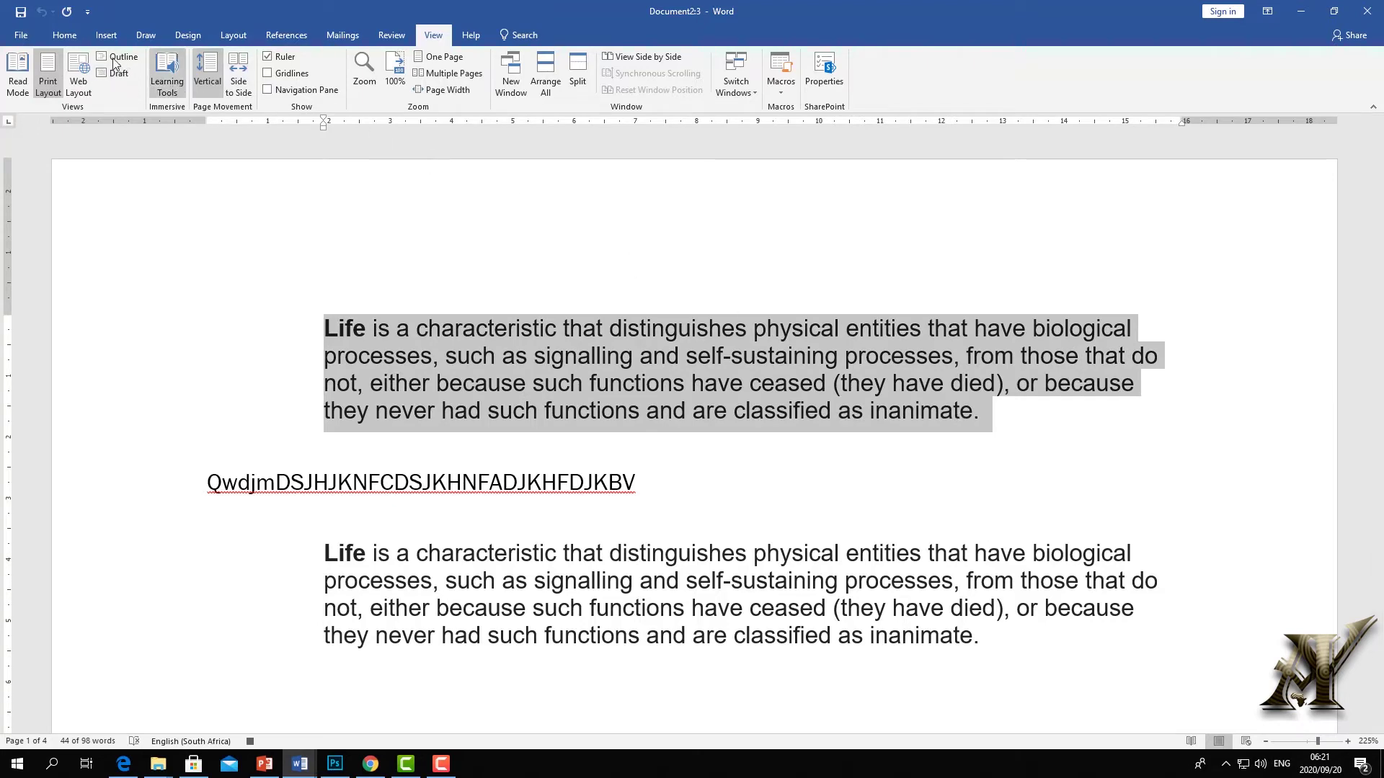
left_click(64, 34)
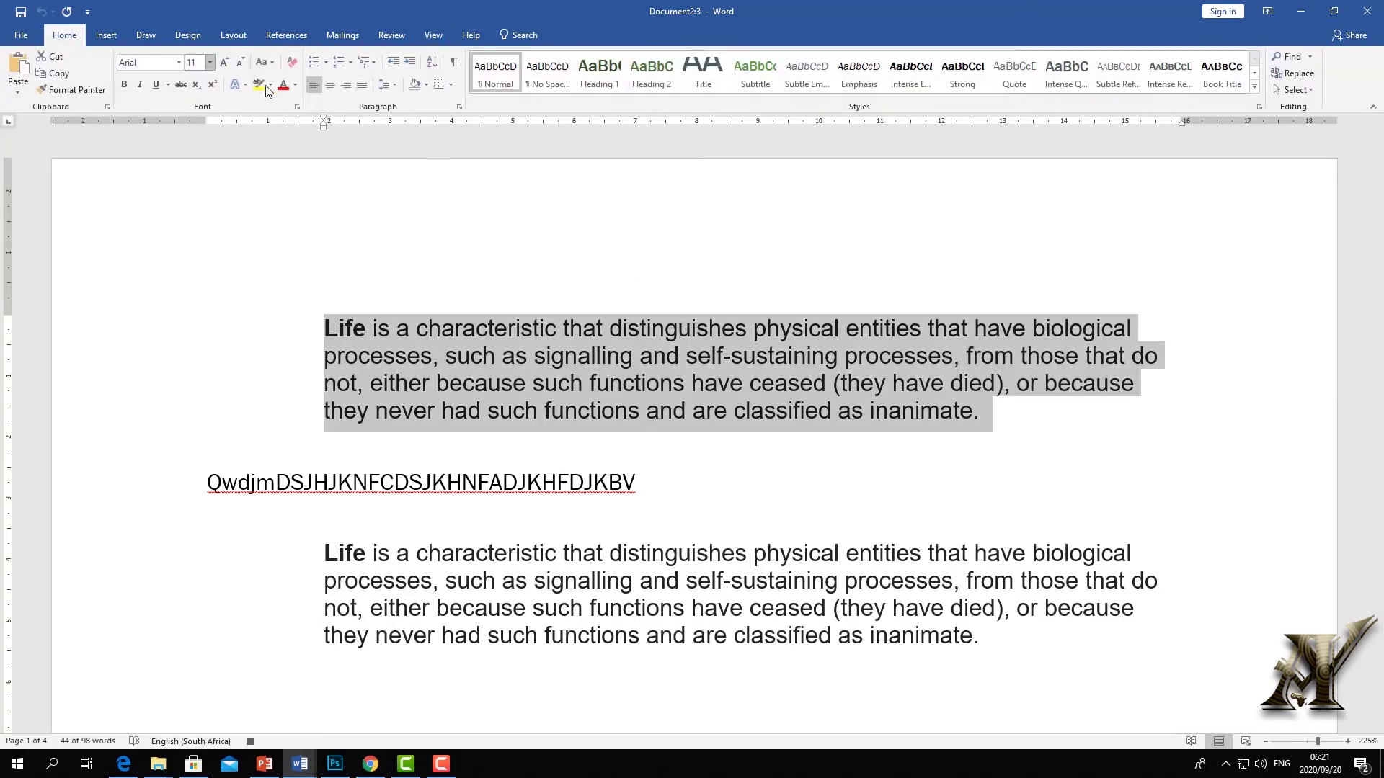
left_click(178, 63)
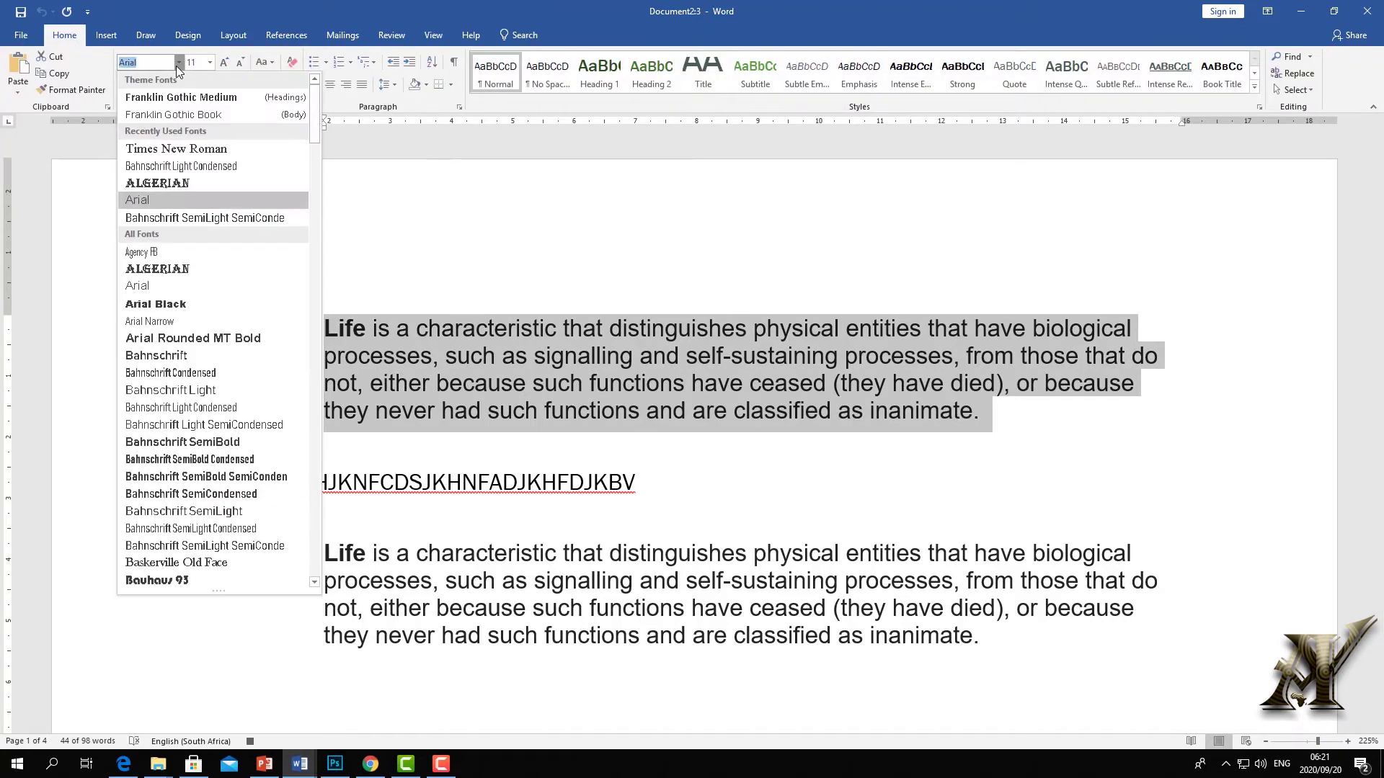
left_click(167, 305)
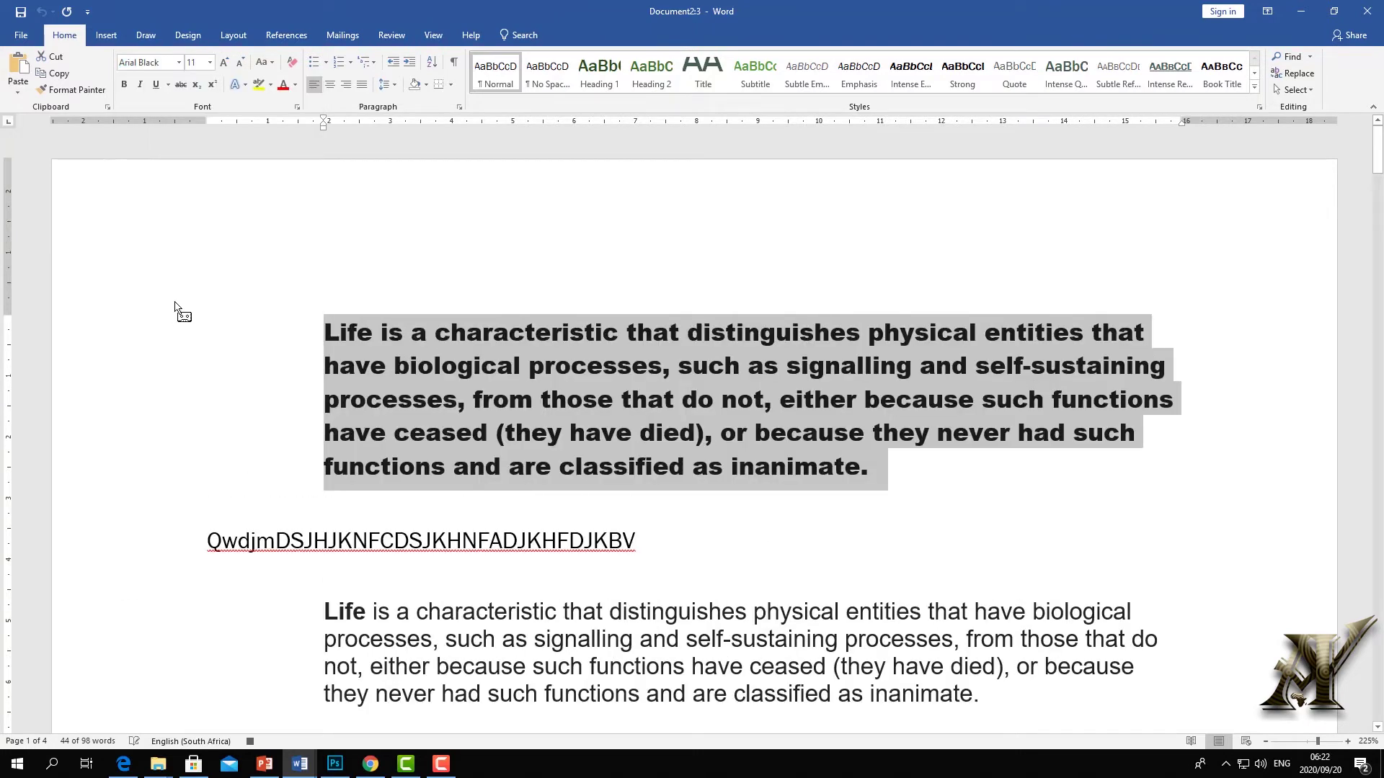
left_click(282, 85)
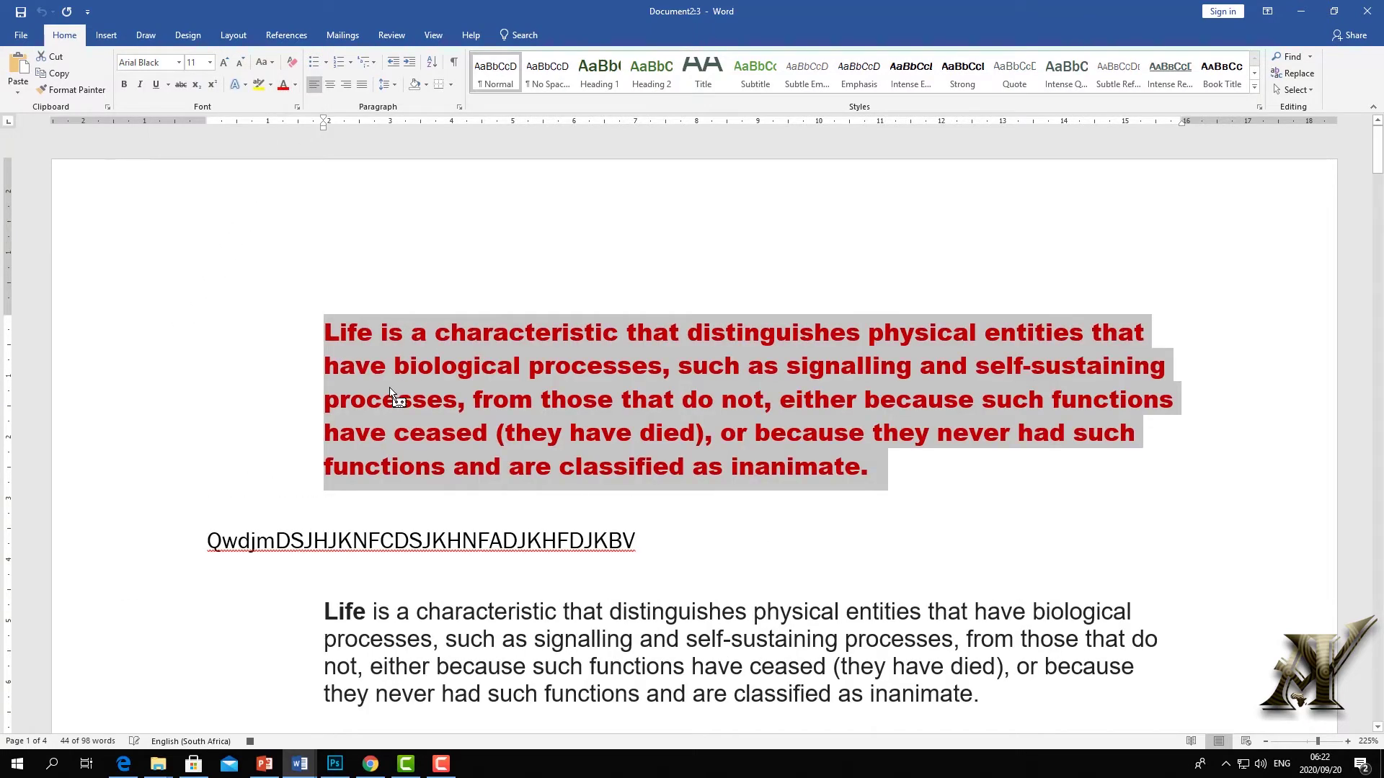
left_click(262, 86)
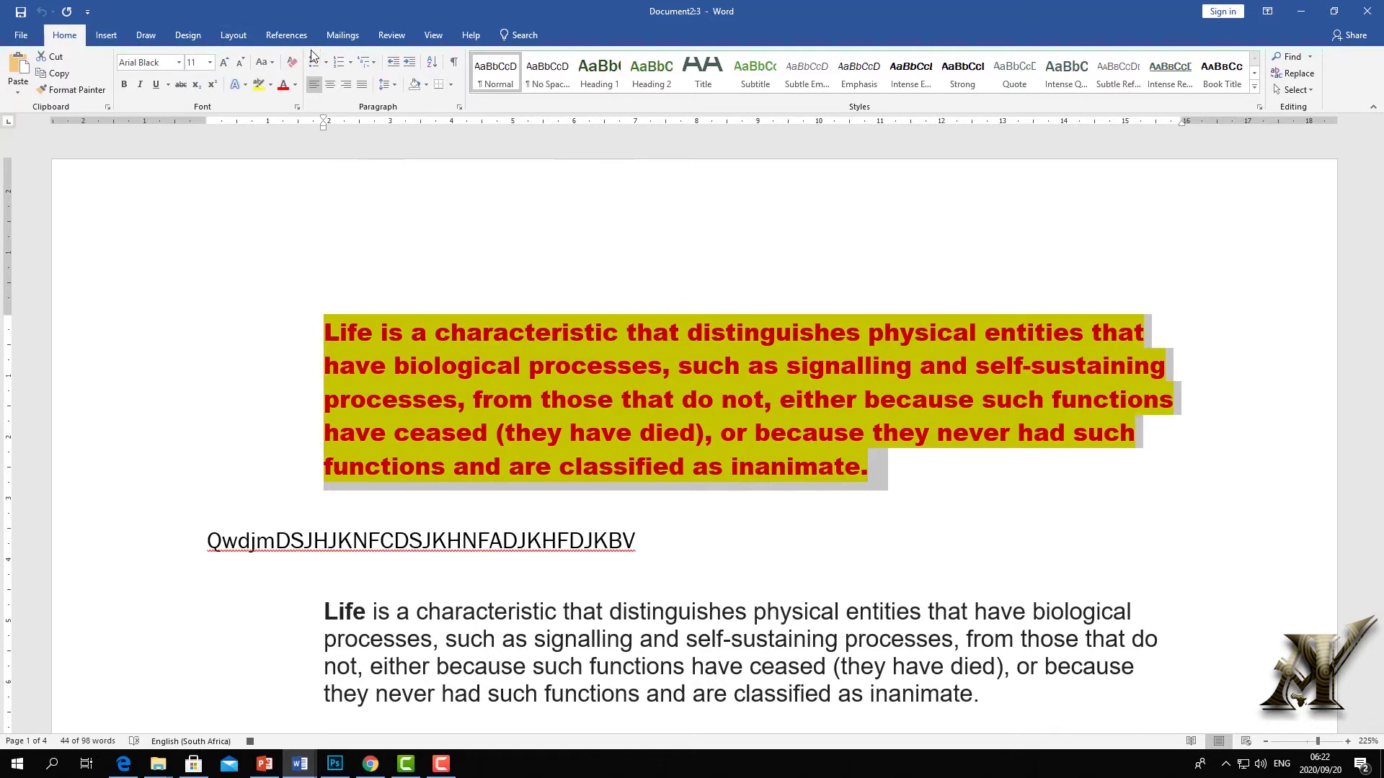
Stop recording macro L
left_click(433, 35)
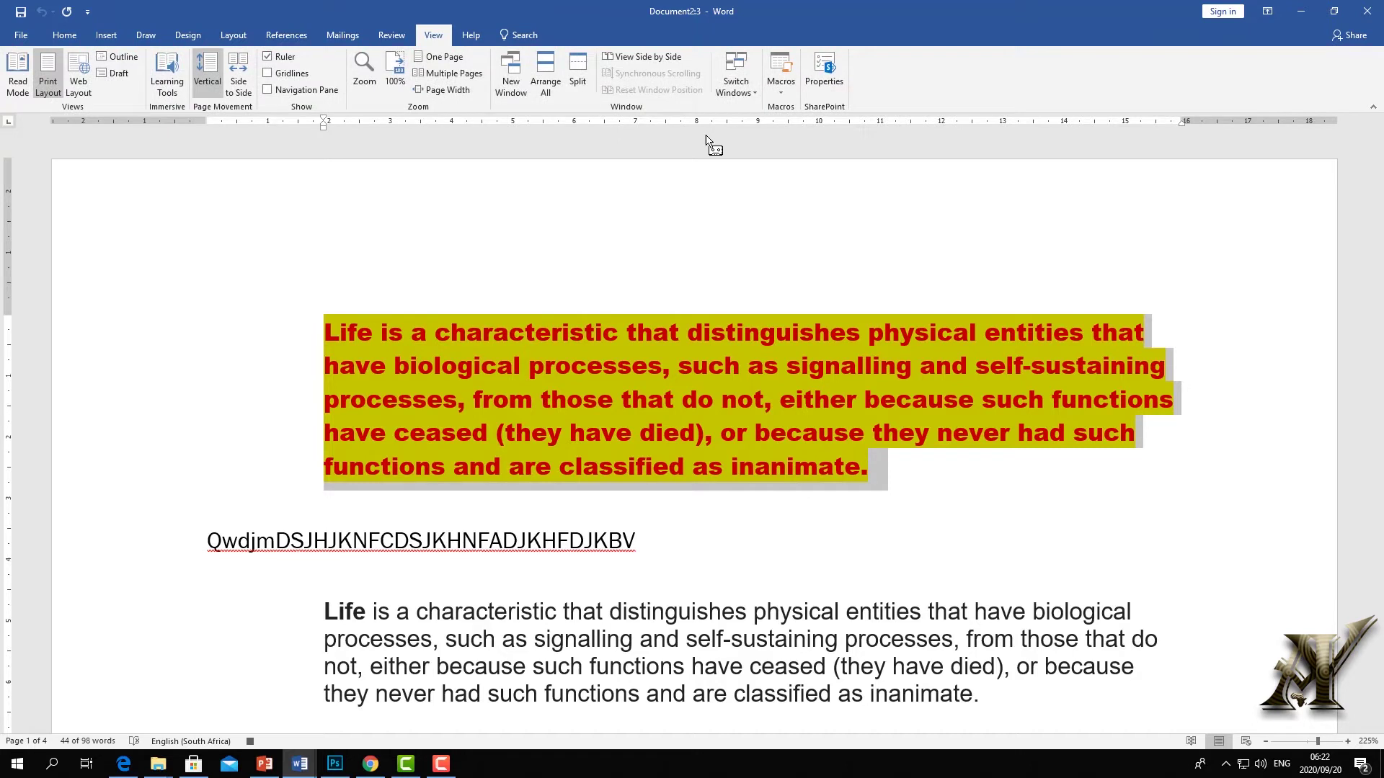
left_click(780, 80)
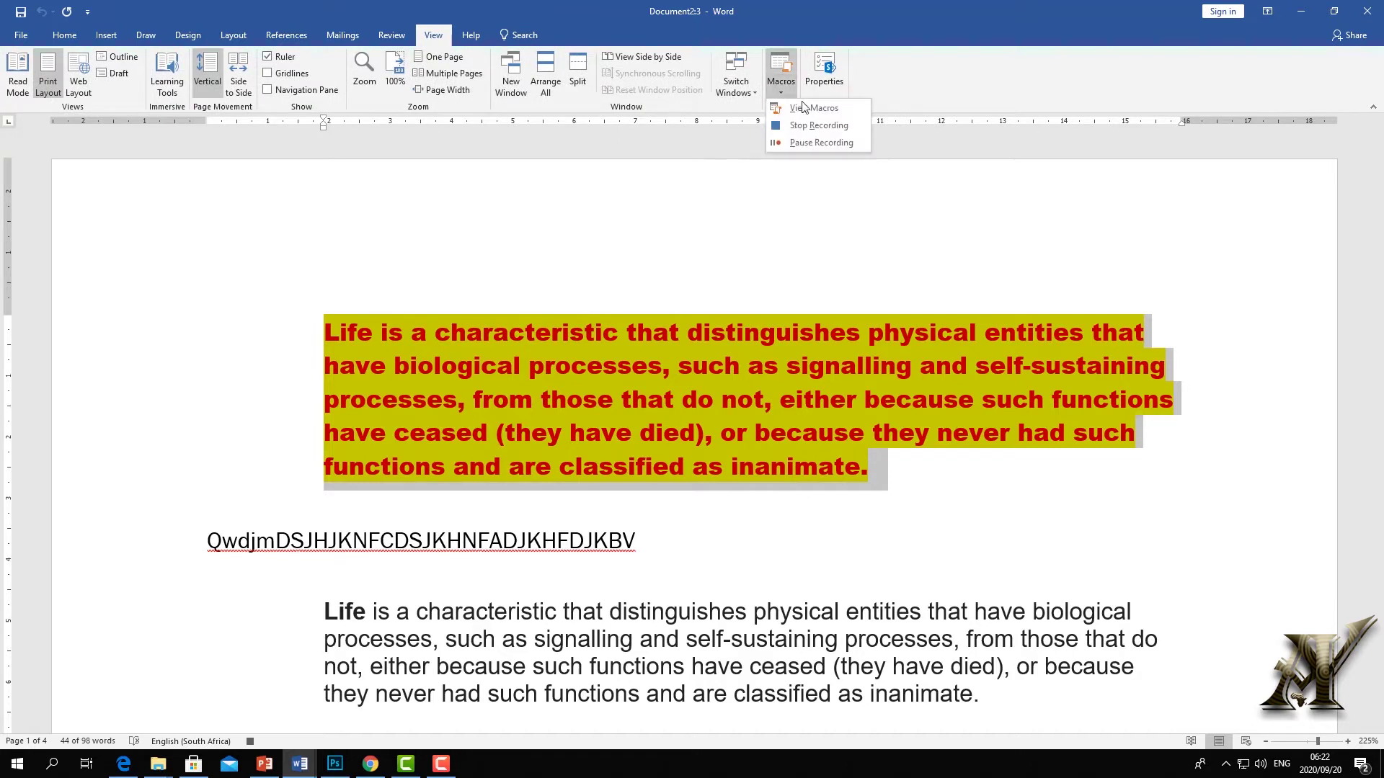
left_click(838, 125)
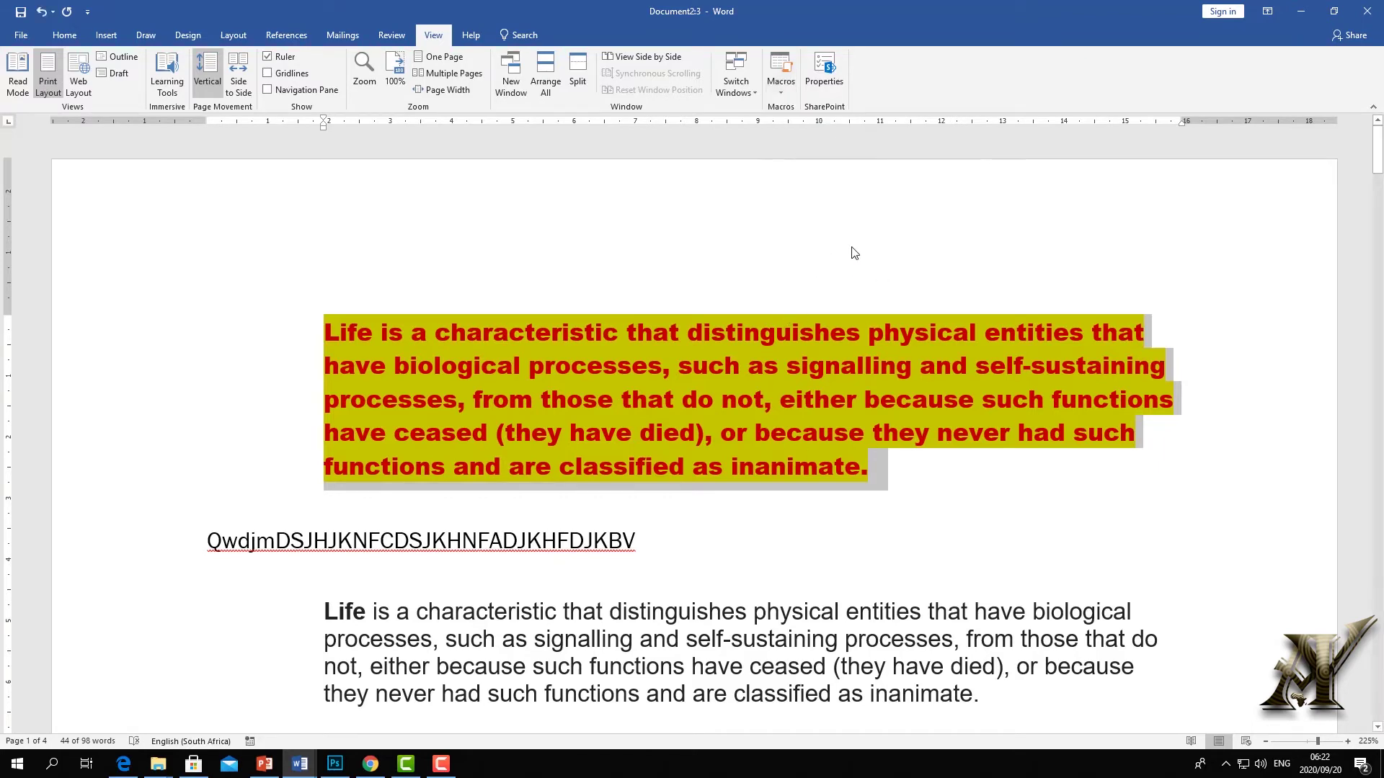
Select the pasted Life paragraph and run macro L on it to apply the Arial Black highlighting
left_click(809, 247)
scroll(761, 363, "down", 3)
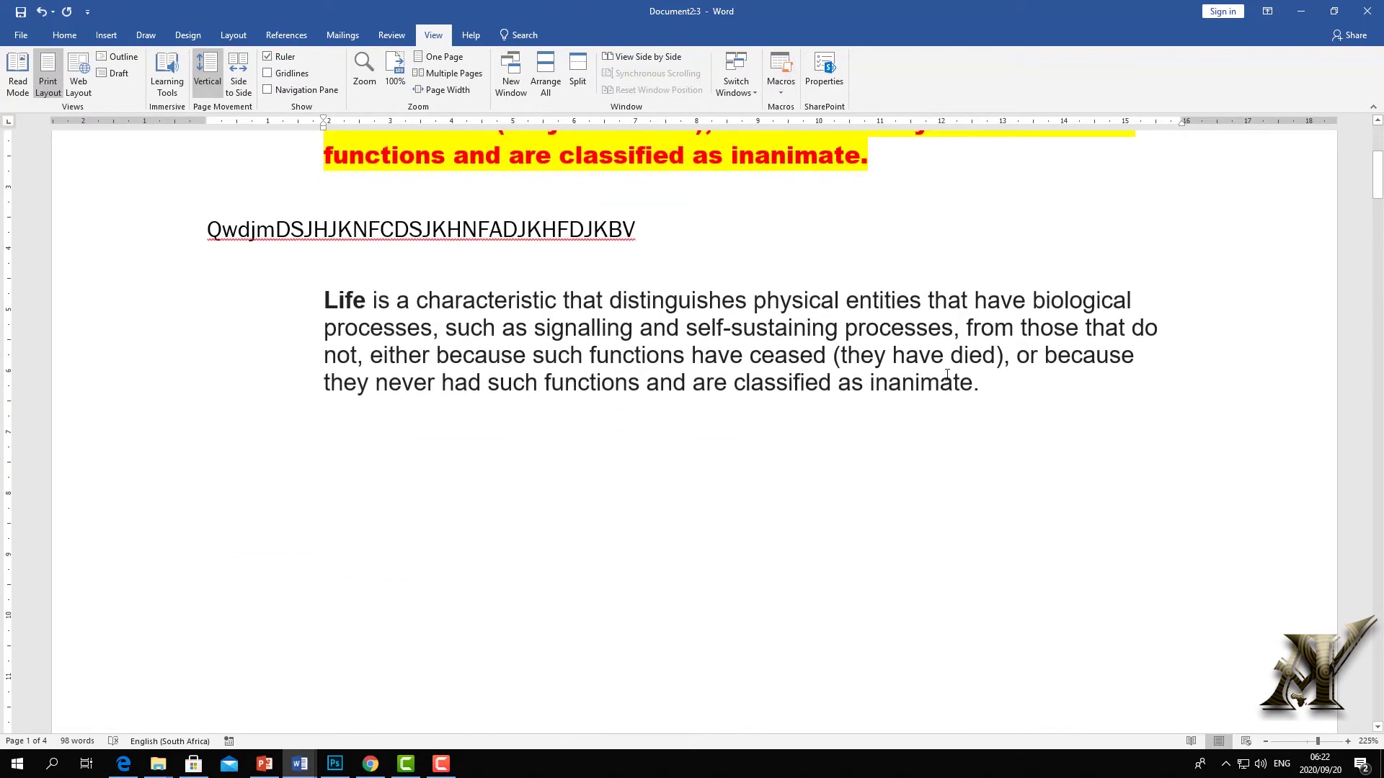
left_click_drag(940, 389, 336, 306)
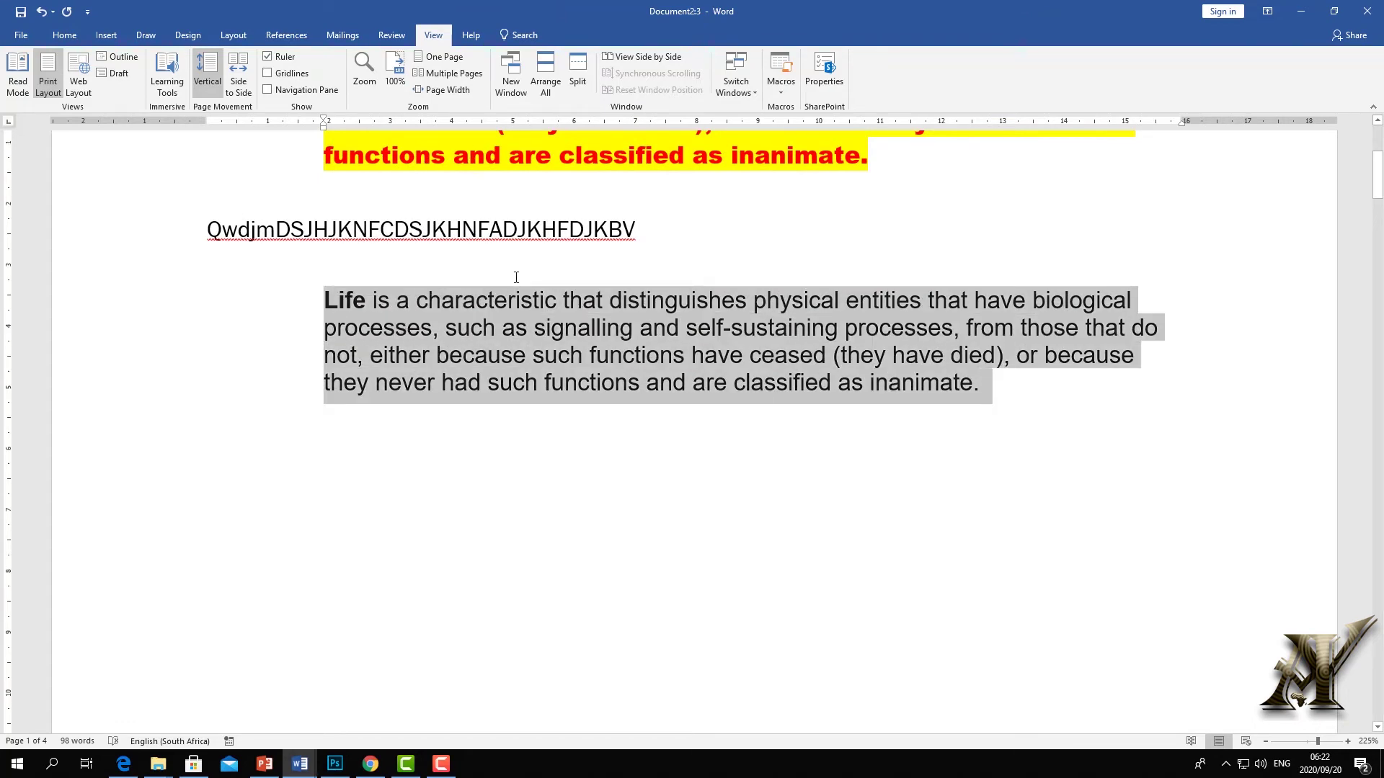
scroll(516, 276, "up", 3)
left_click(777, 91)
left_click(815, 111)
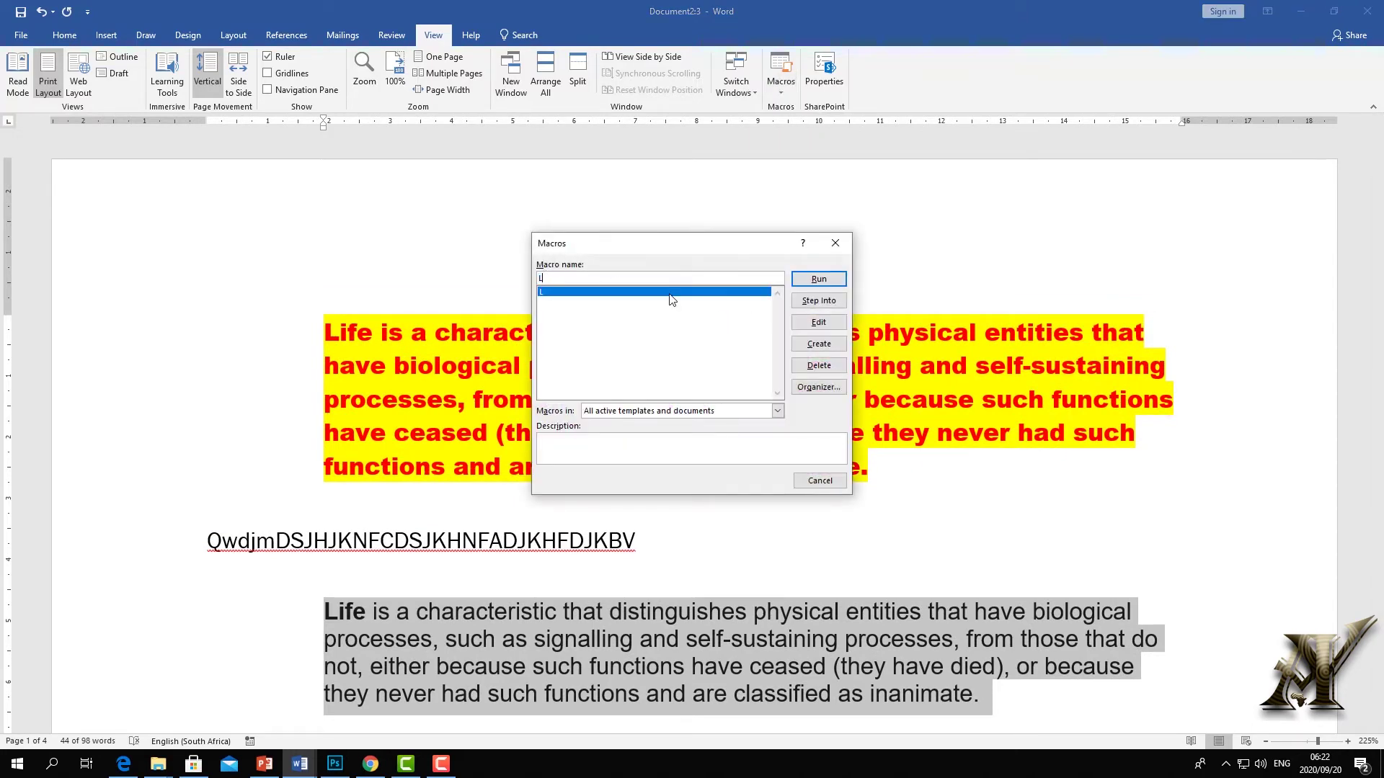
left_click(819, 279)
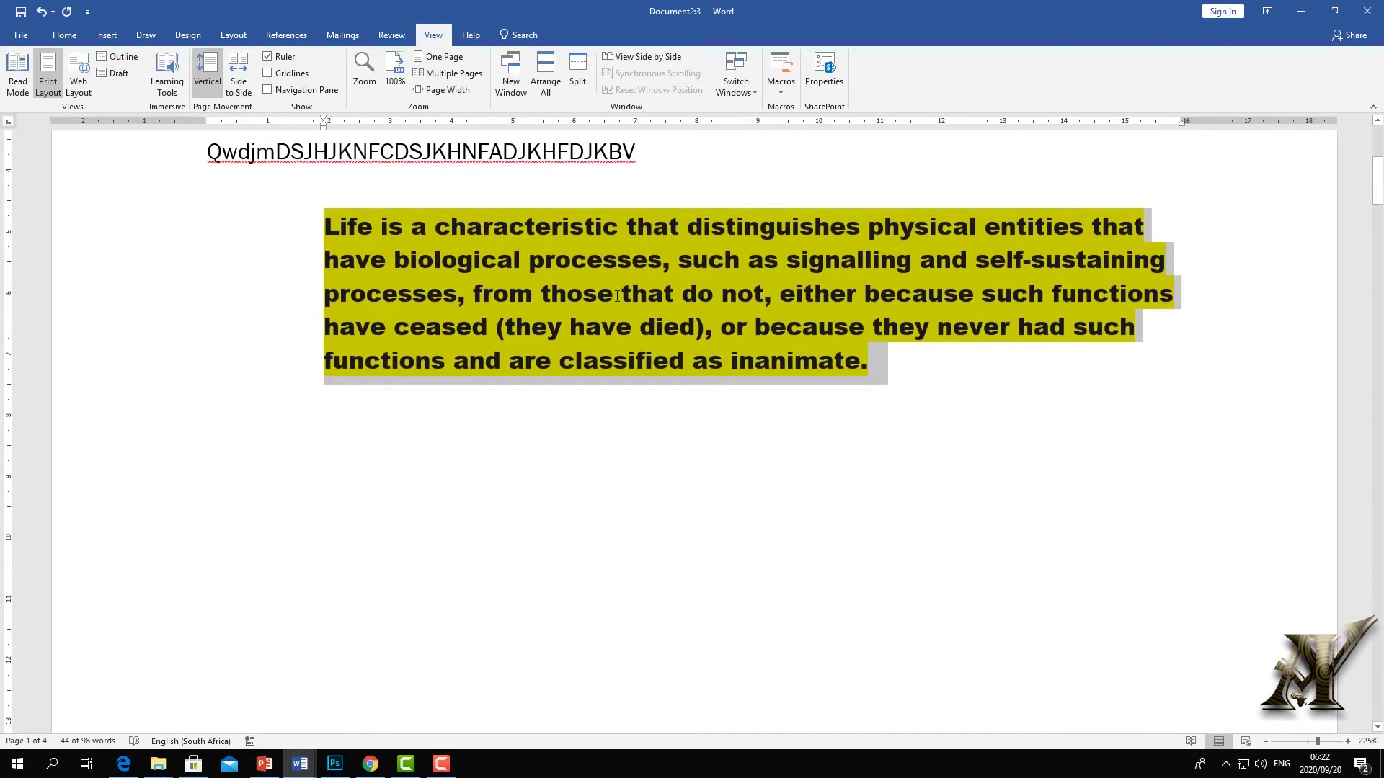
scroll(616, 406, "down", 4)
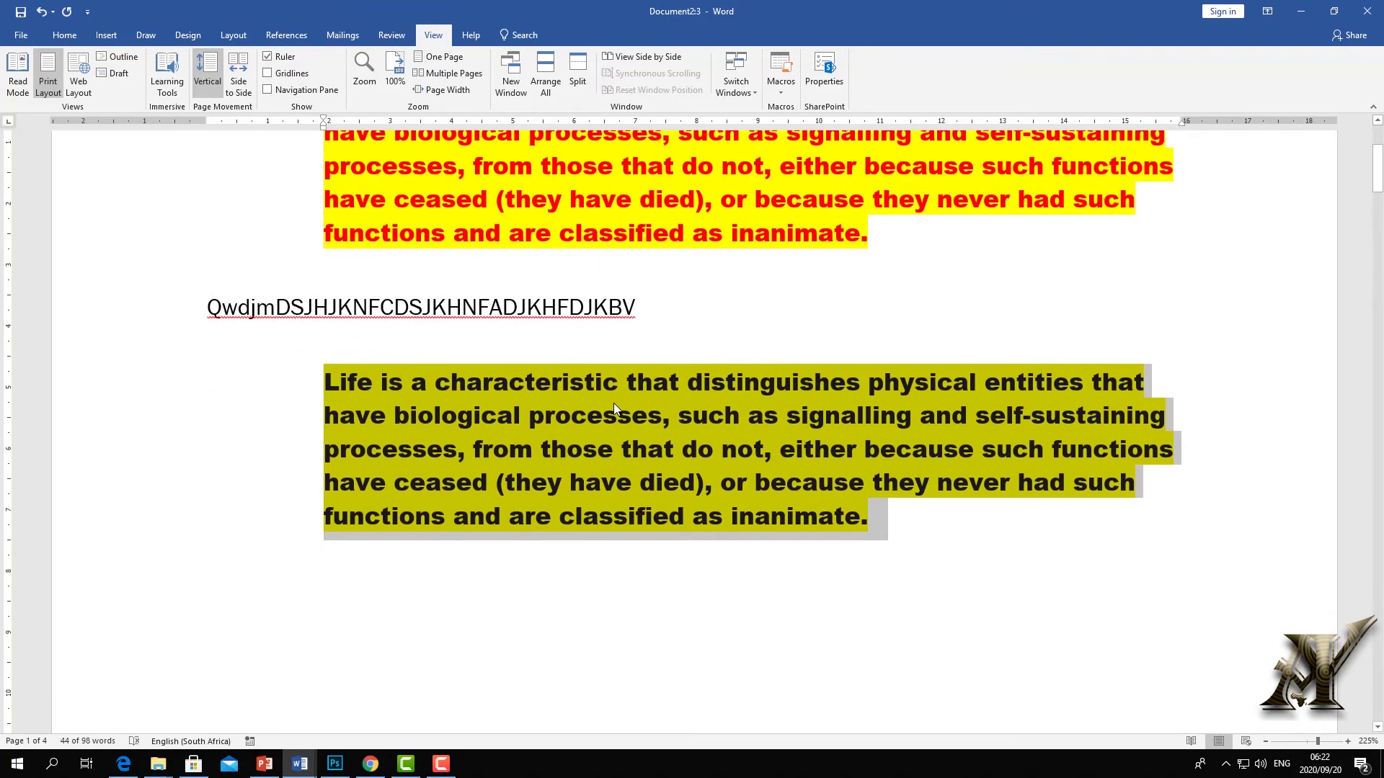
left_click(982, 446)
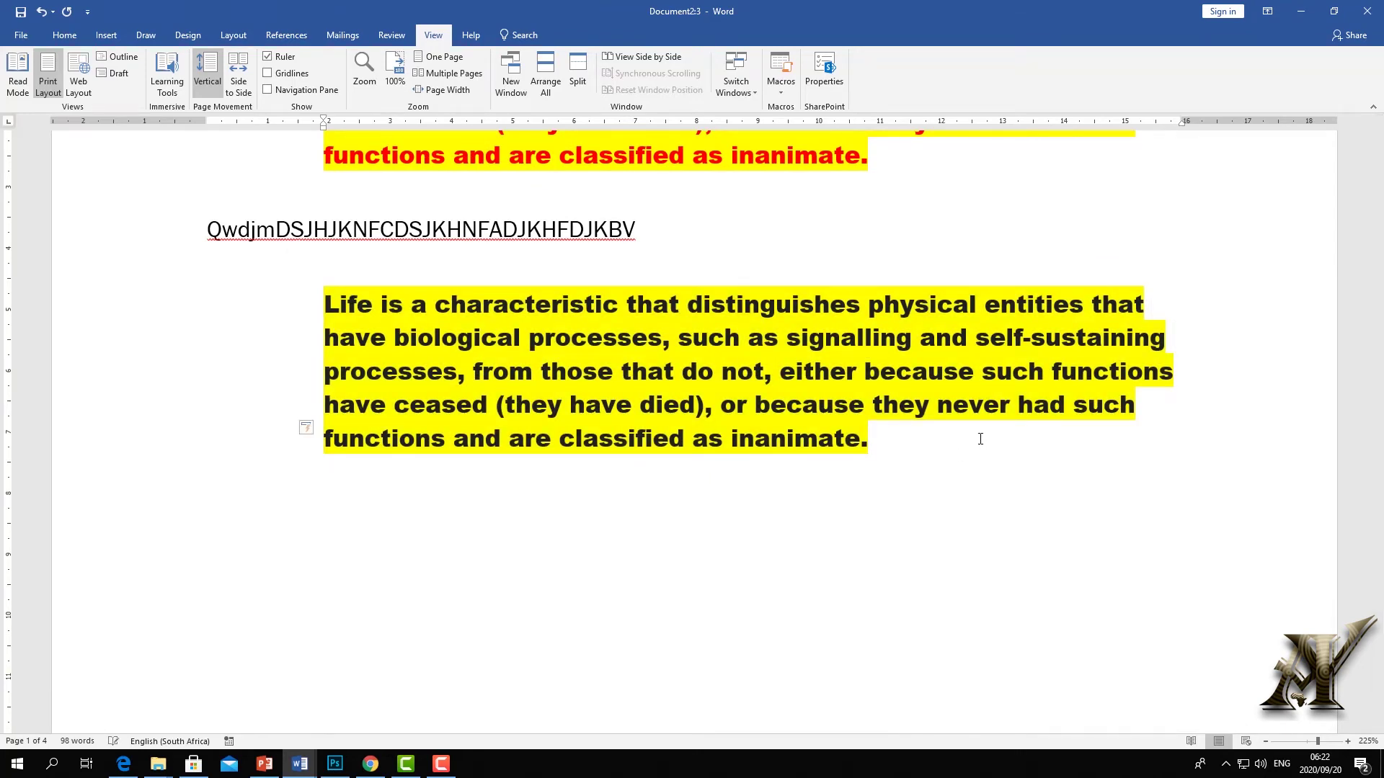
Insert a line of sample G text, select it, and start recording macro BOB
key("ctrl+shift+m")
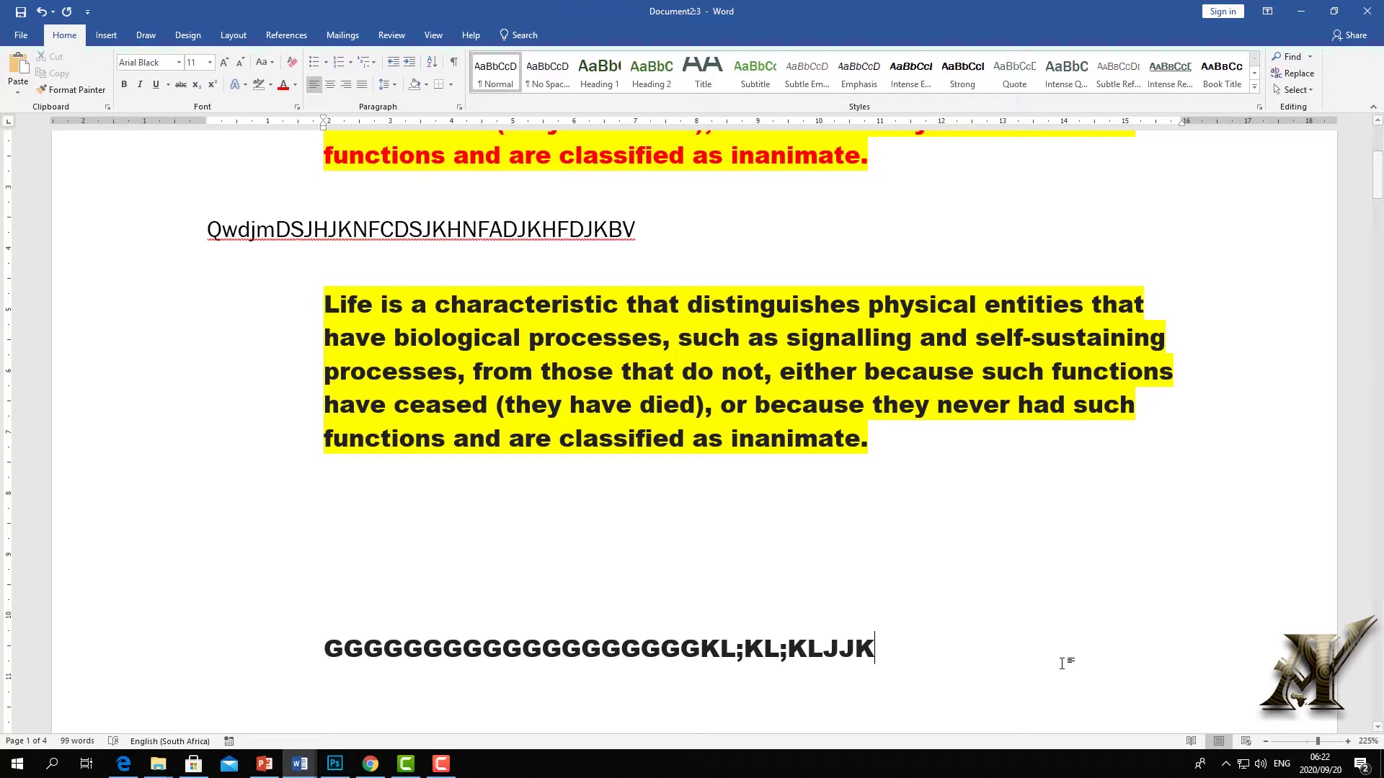
left_click_drag(899, 659, 459, 618)
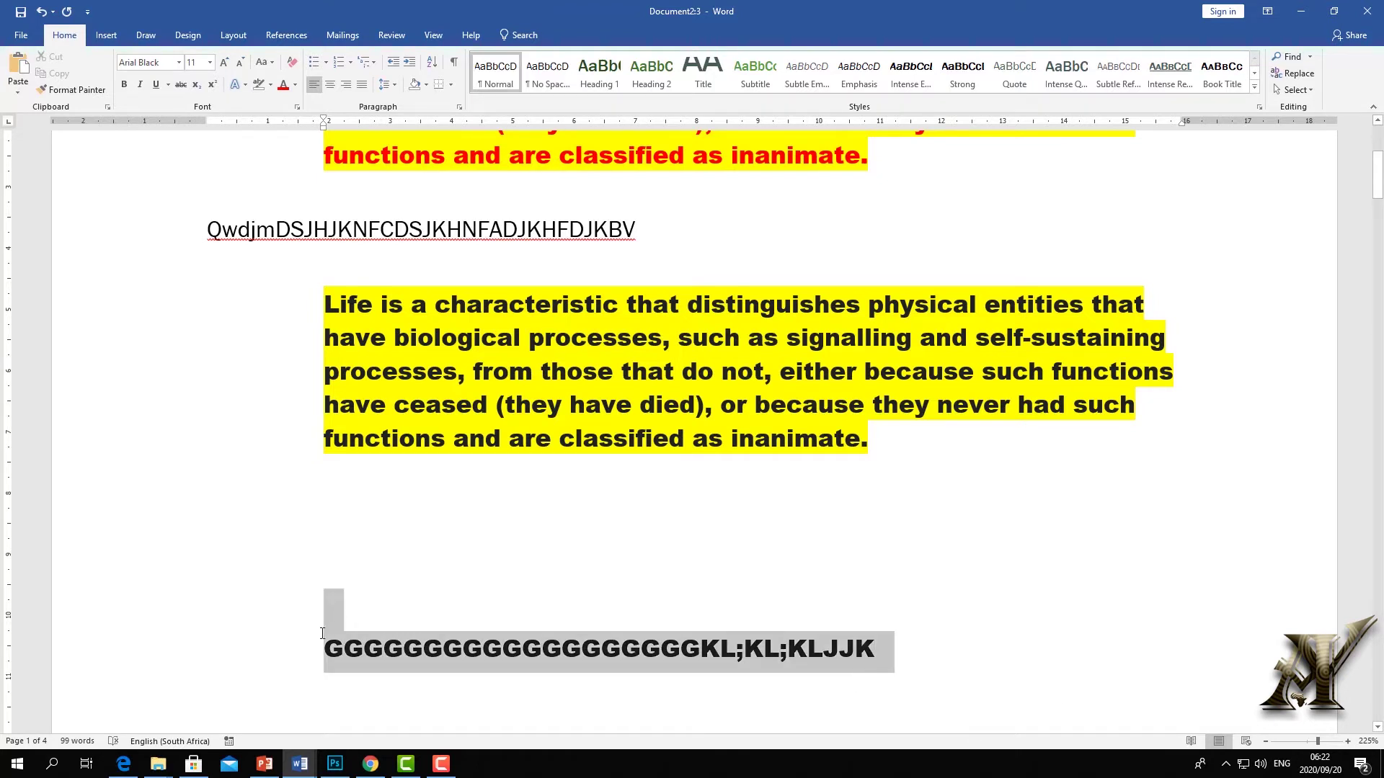
left_click_drag(326, 631, 289, 631)
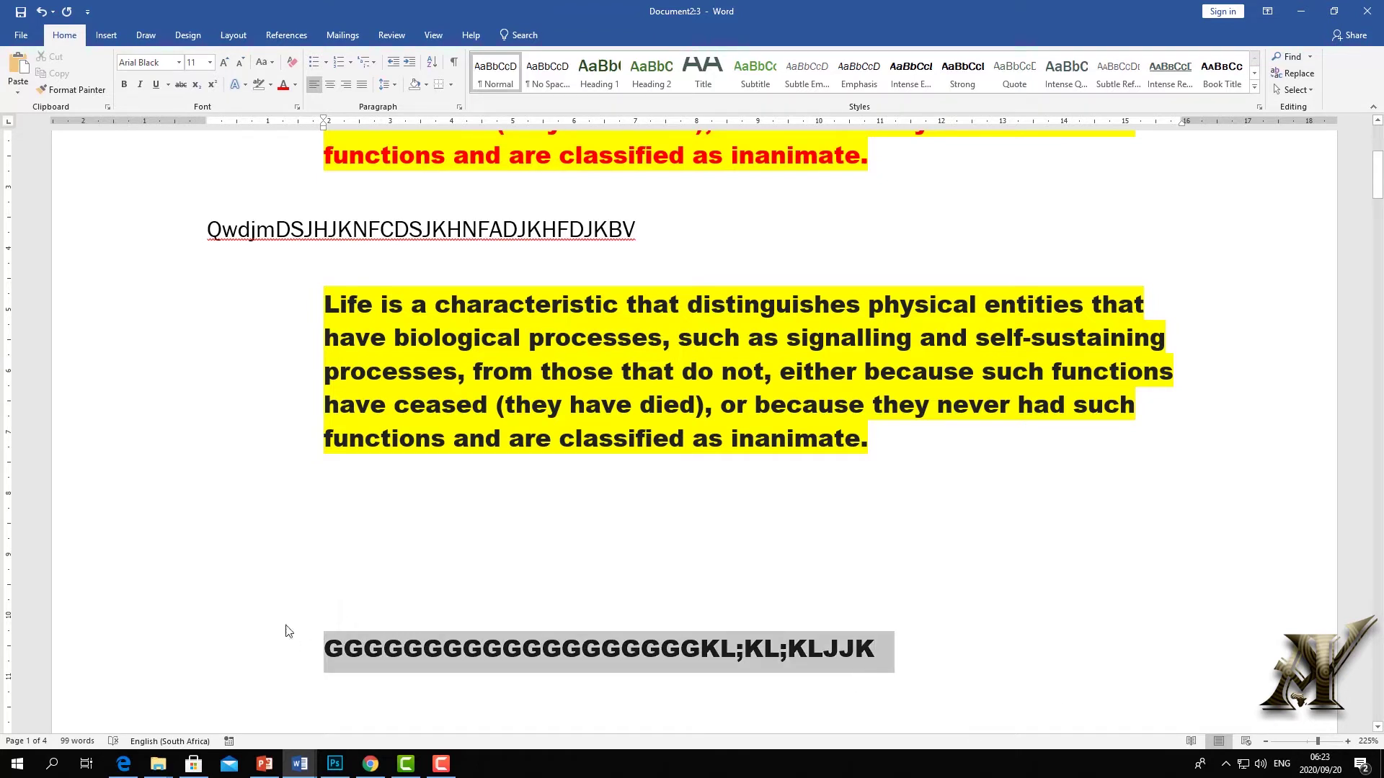
left_click(434, 34)
left_click(783, 91)
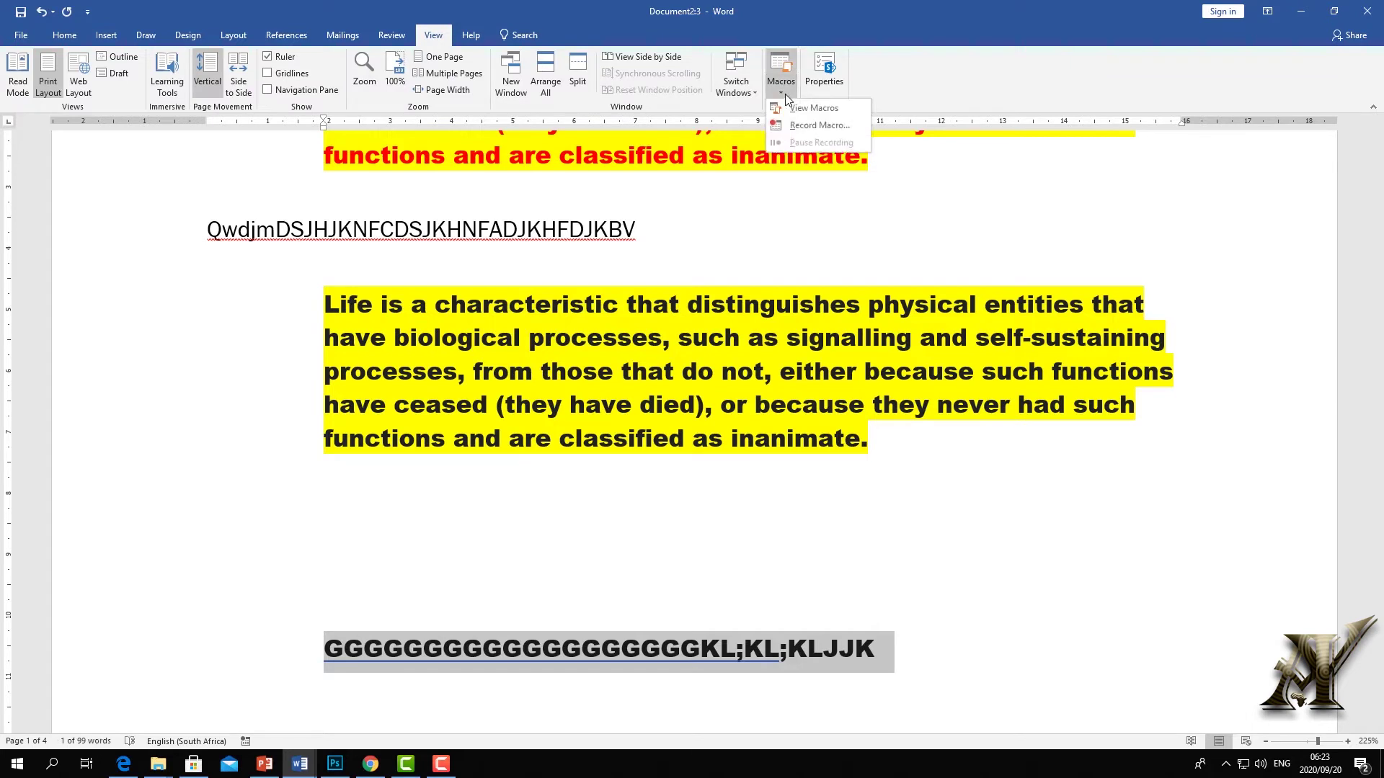
left_click(812, 127)
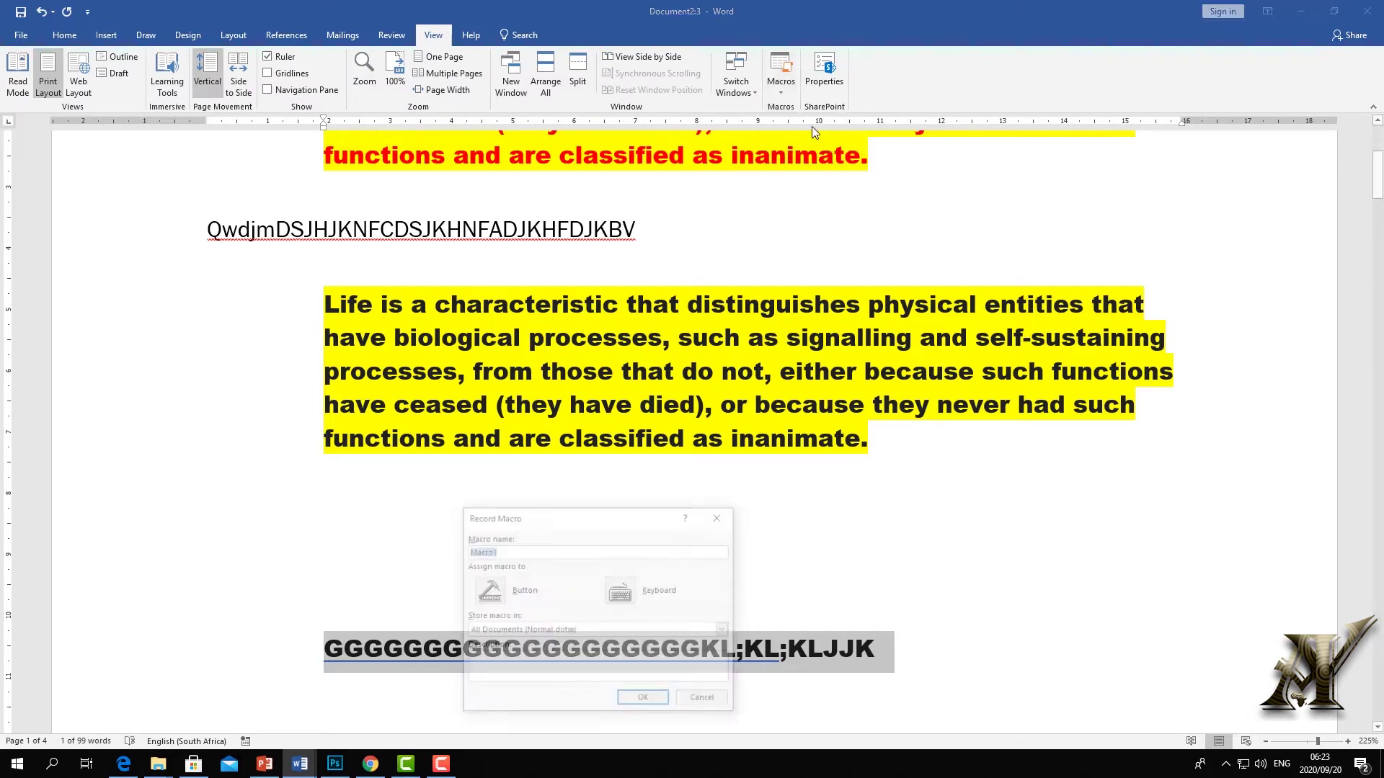
type("BOB")
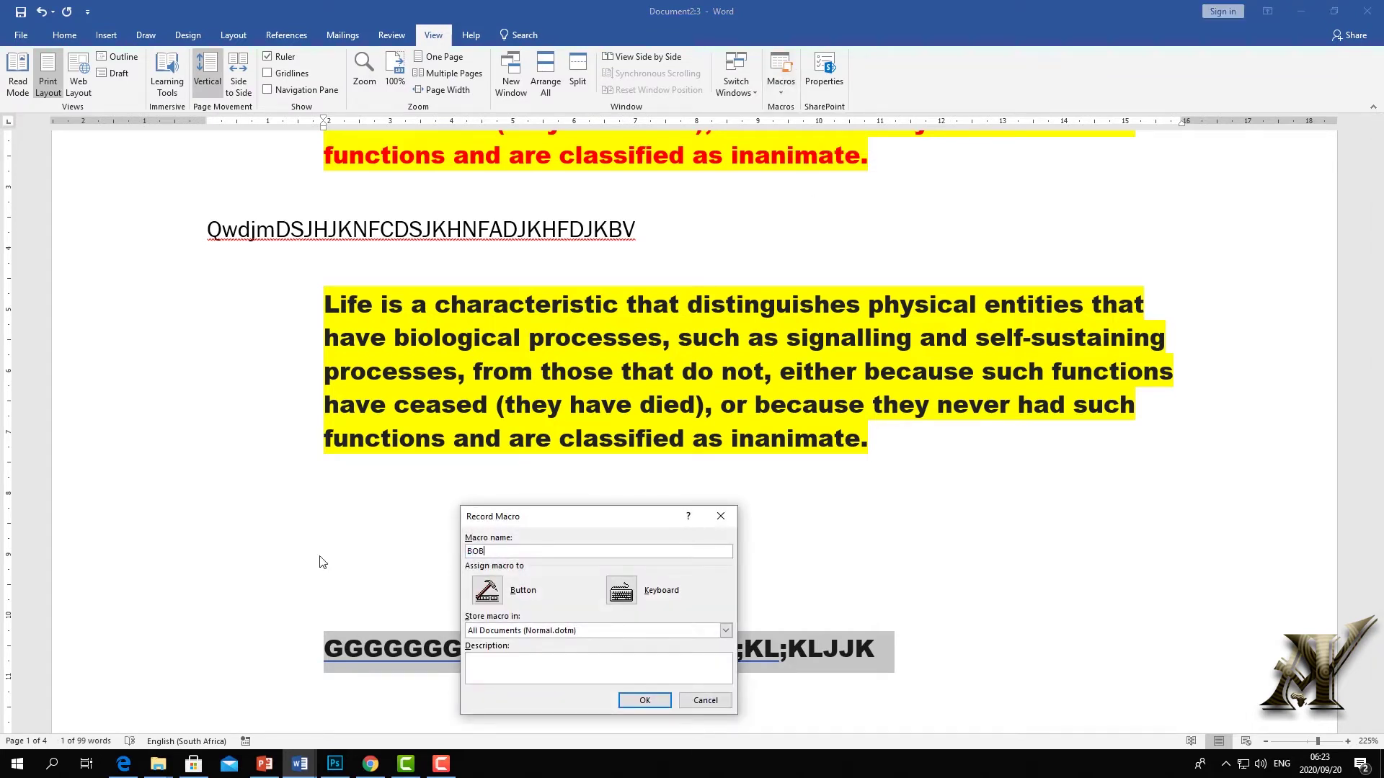
left_click(644, 701)
Make the G line Times New Roman, sentence case, bold, italic and underlined
left_click(64, 35)
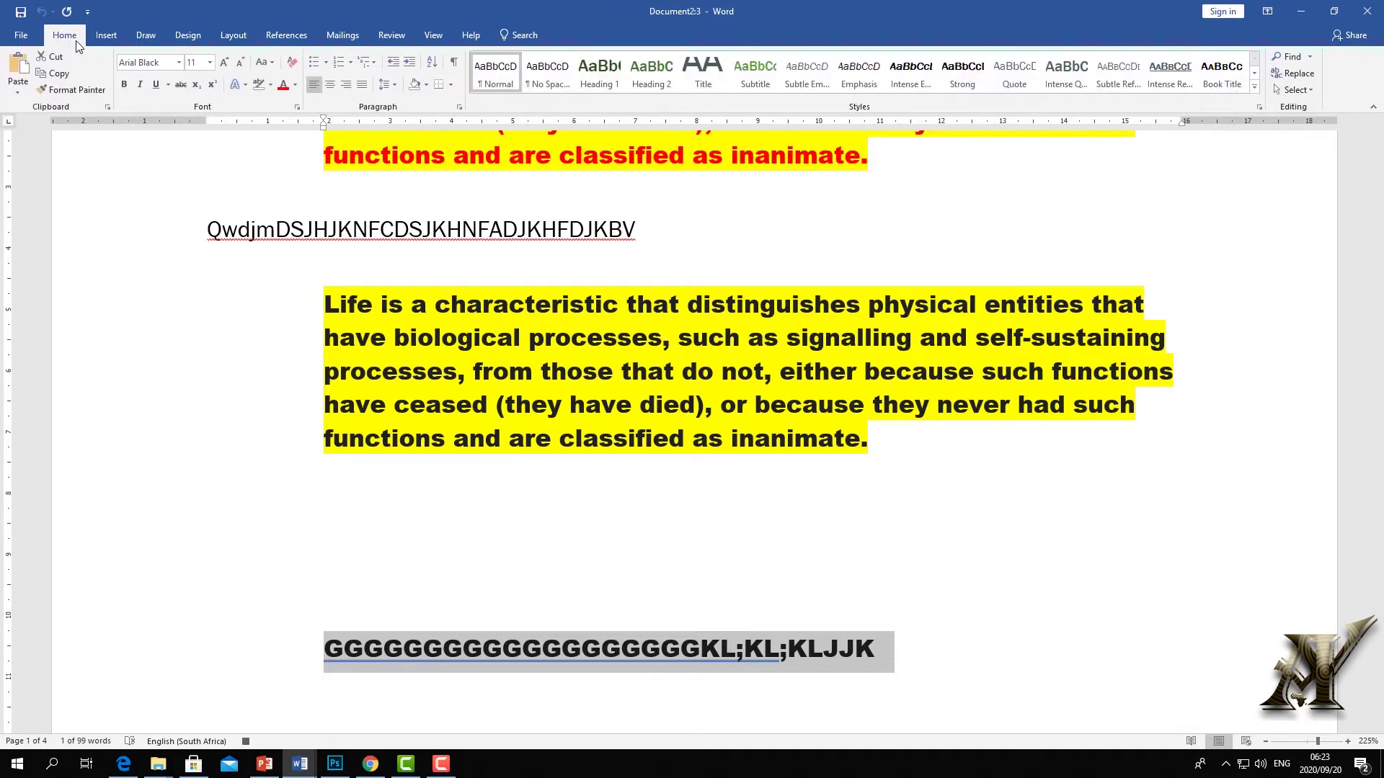
left_click(179, 62)
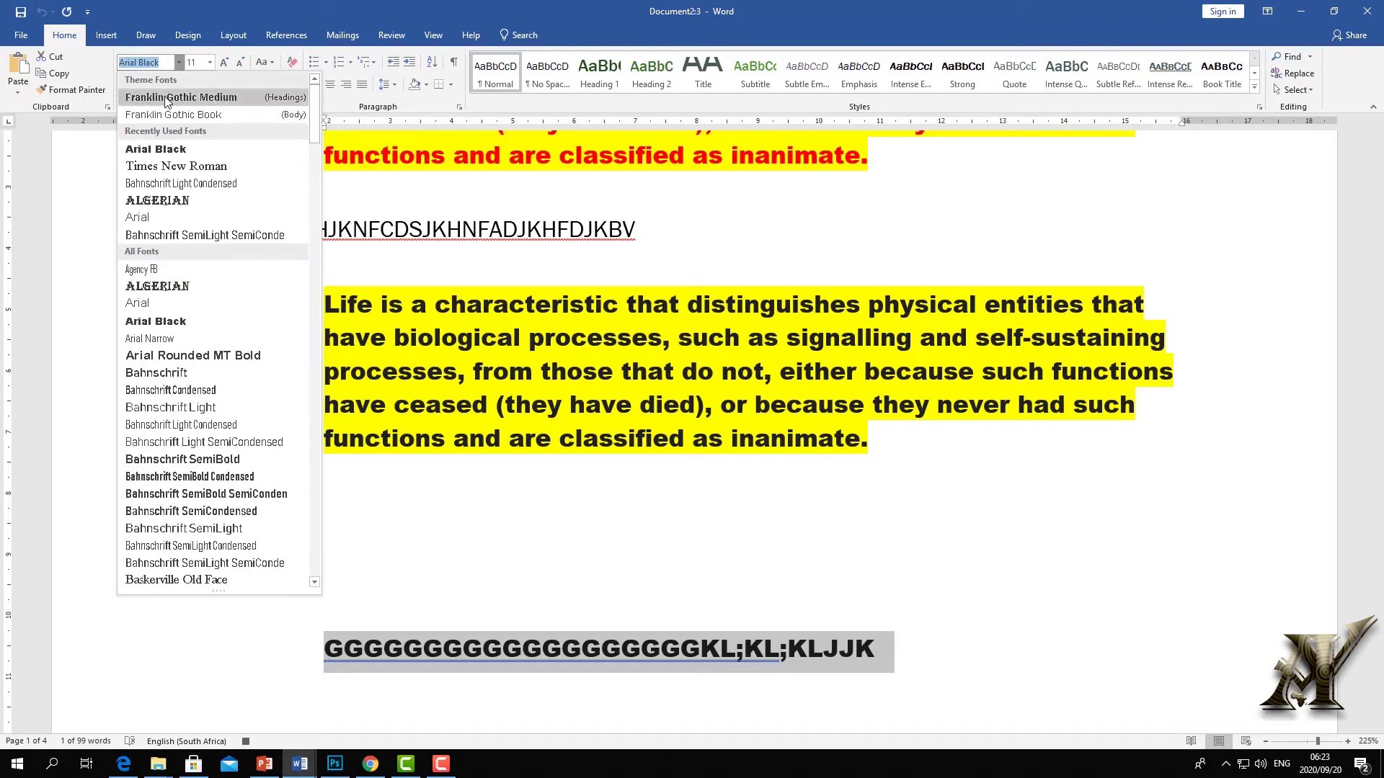
left_click(185, 168)
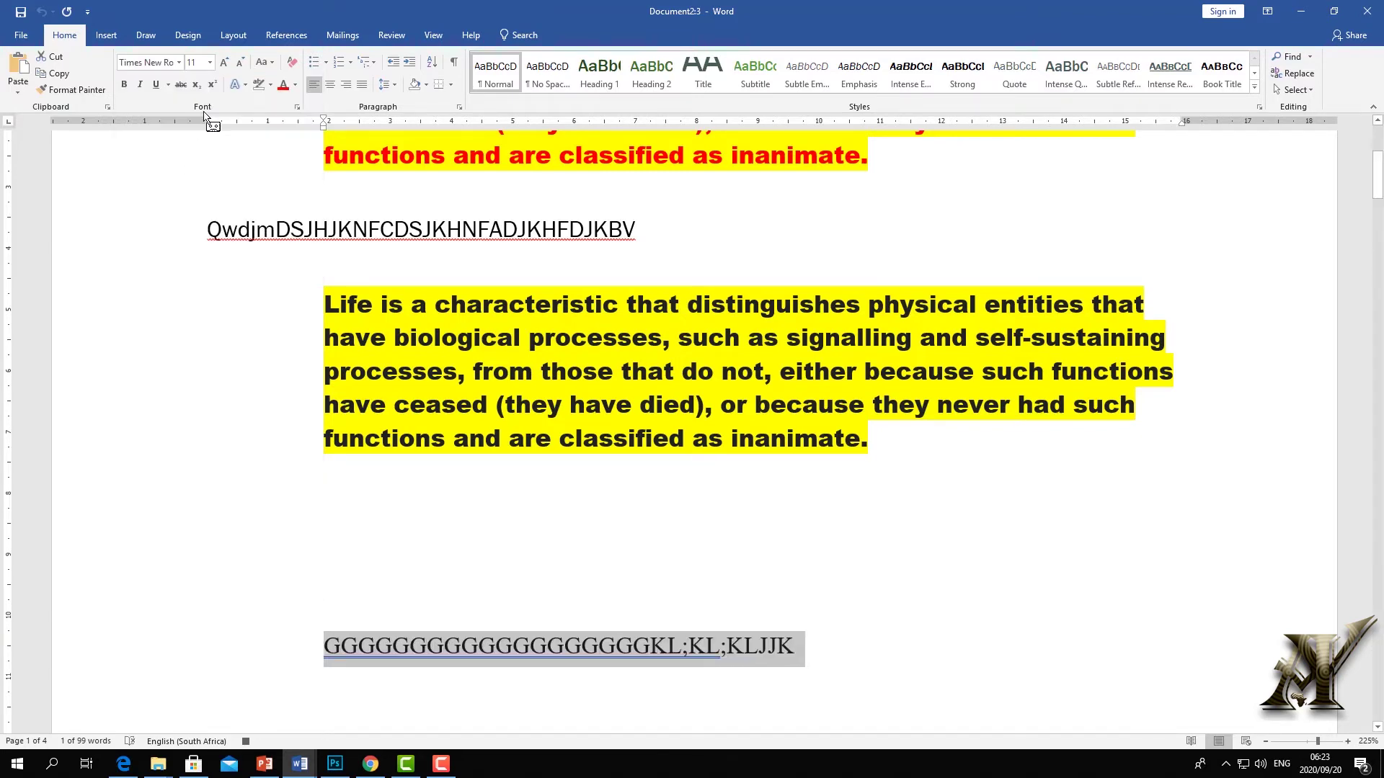
left_click(271, 67)
left_click(298, 81)
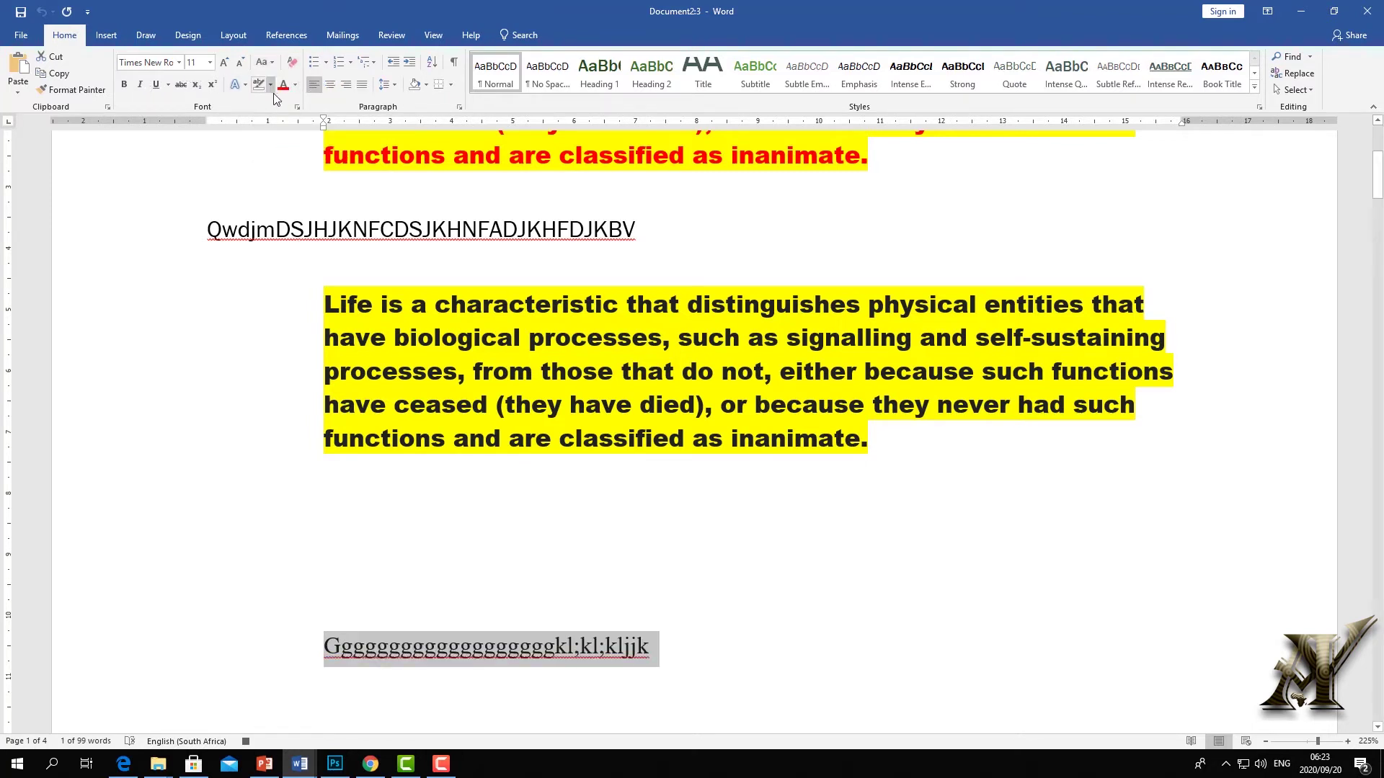
key("ctrl+b")
key("ctrl+i")
key("ctrl+u")
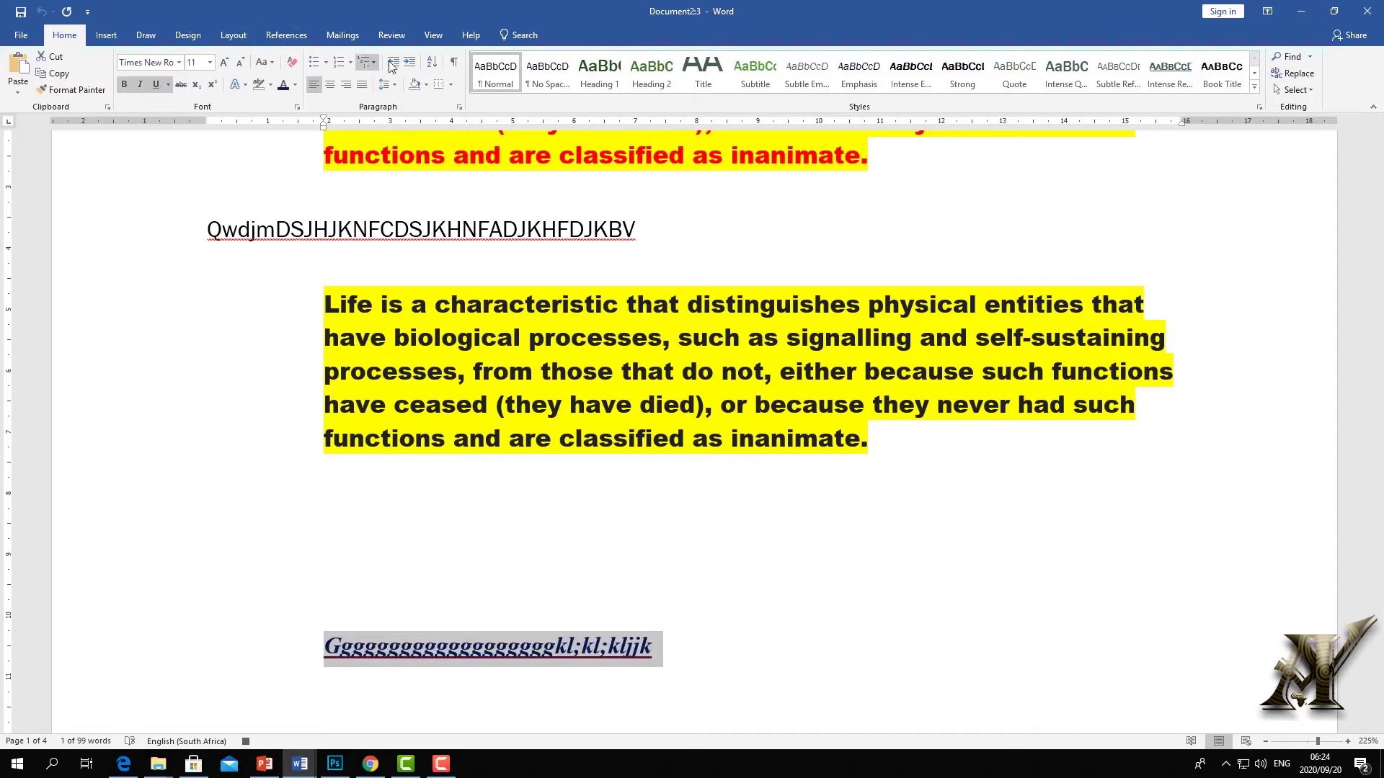
Stop recording macro BOB
left_click(433, 34)
left_click(777, 91)
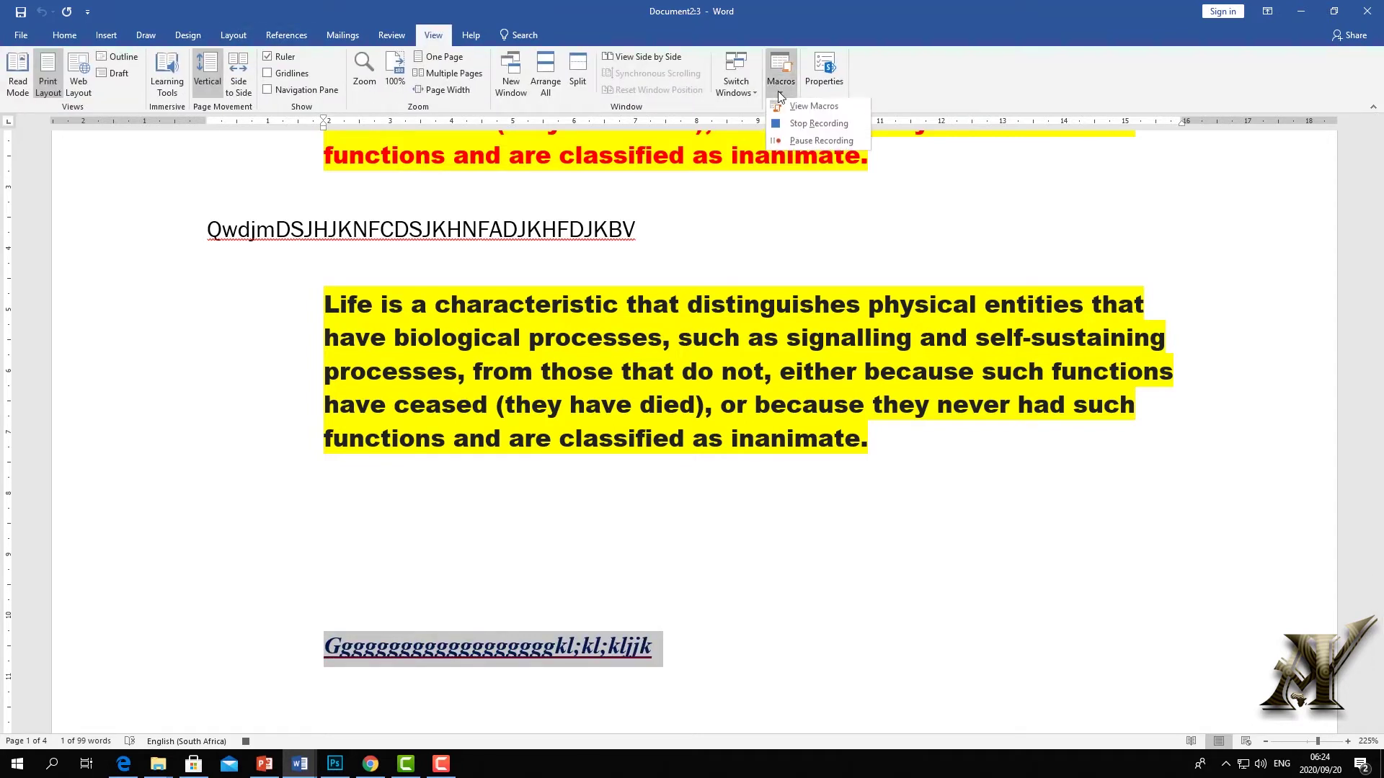
left_click(827, 127)
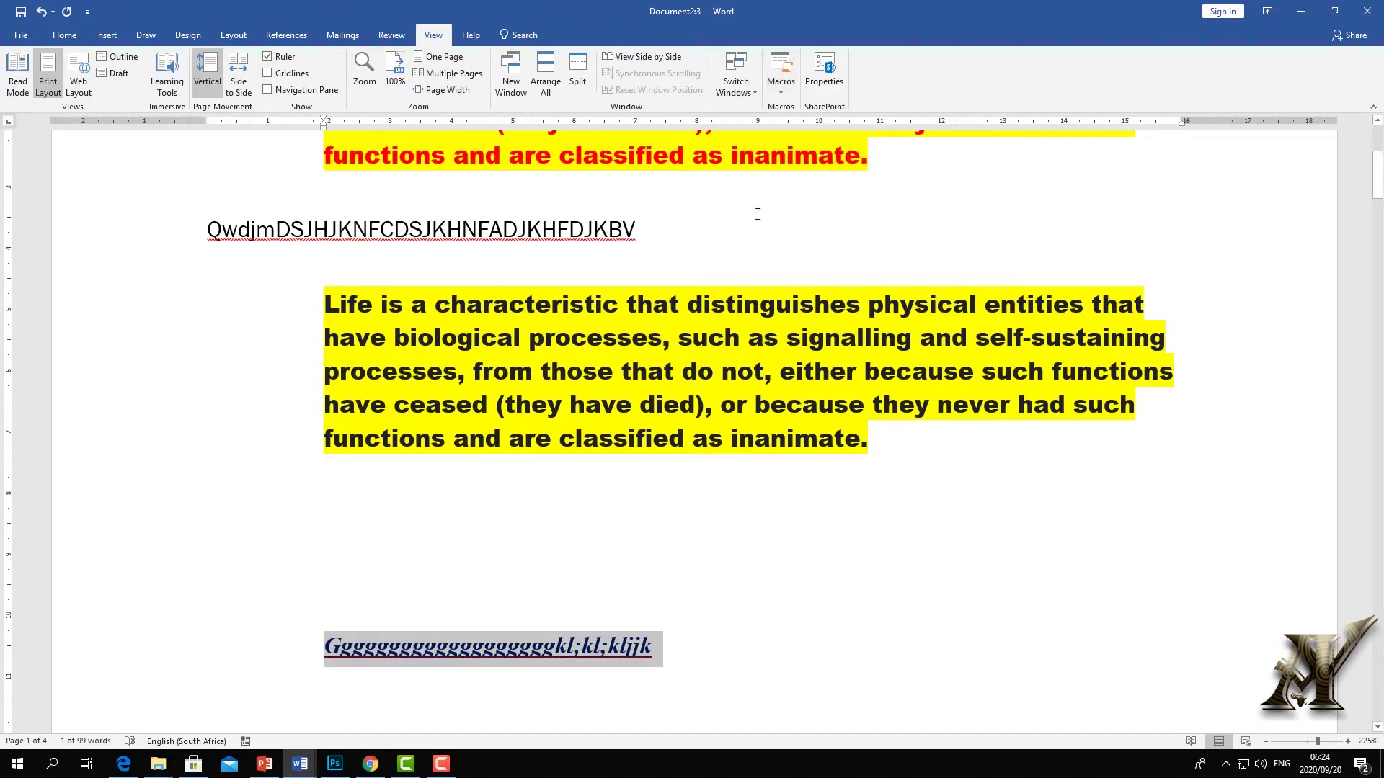
Go to the File > New page showing blank document and template choices
left_click(780, 83)
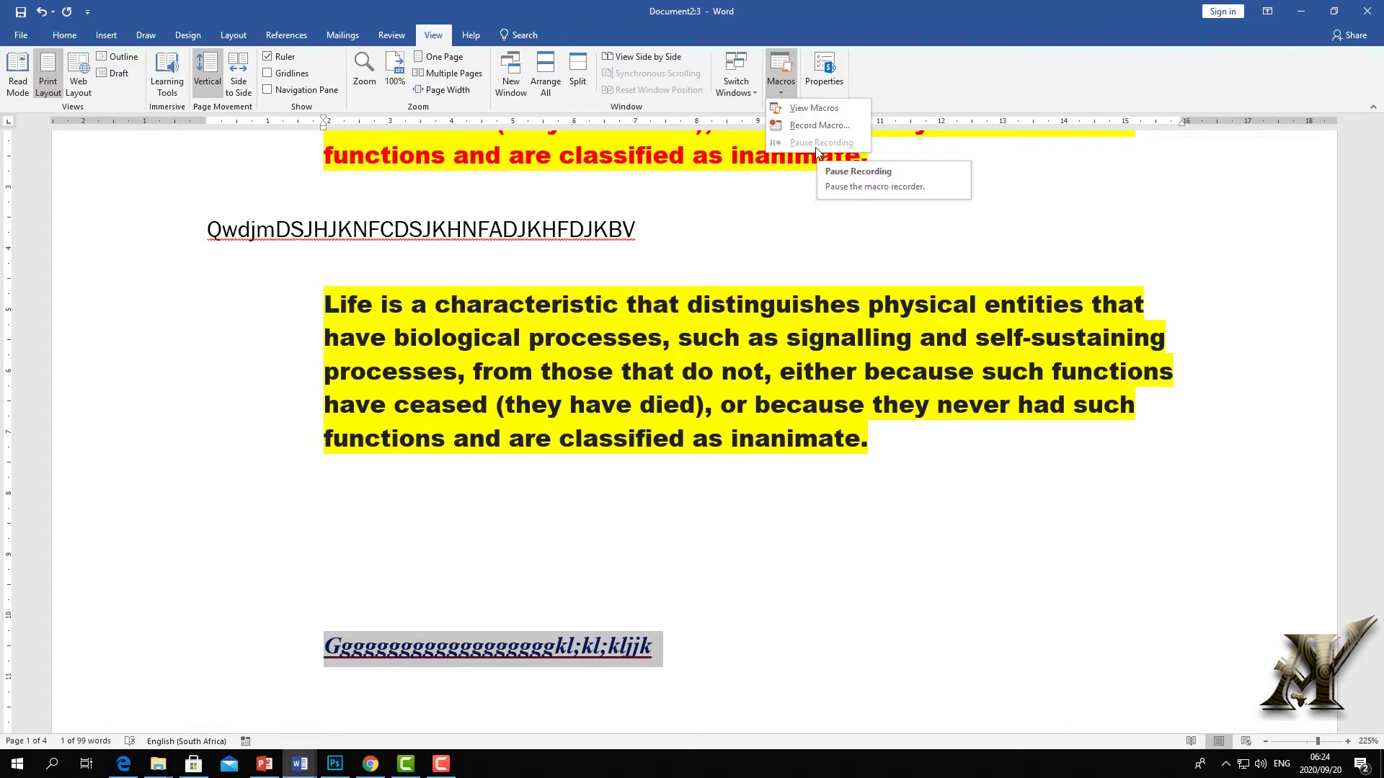
left_click(885, 239)
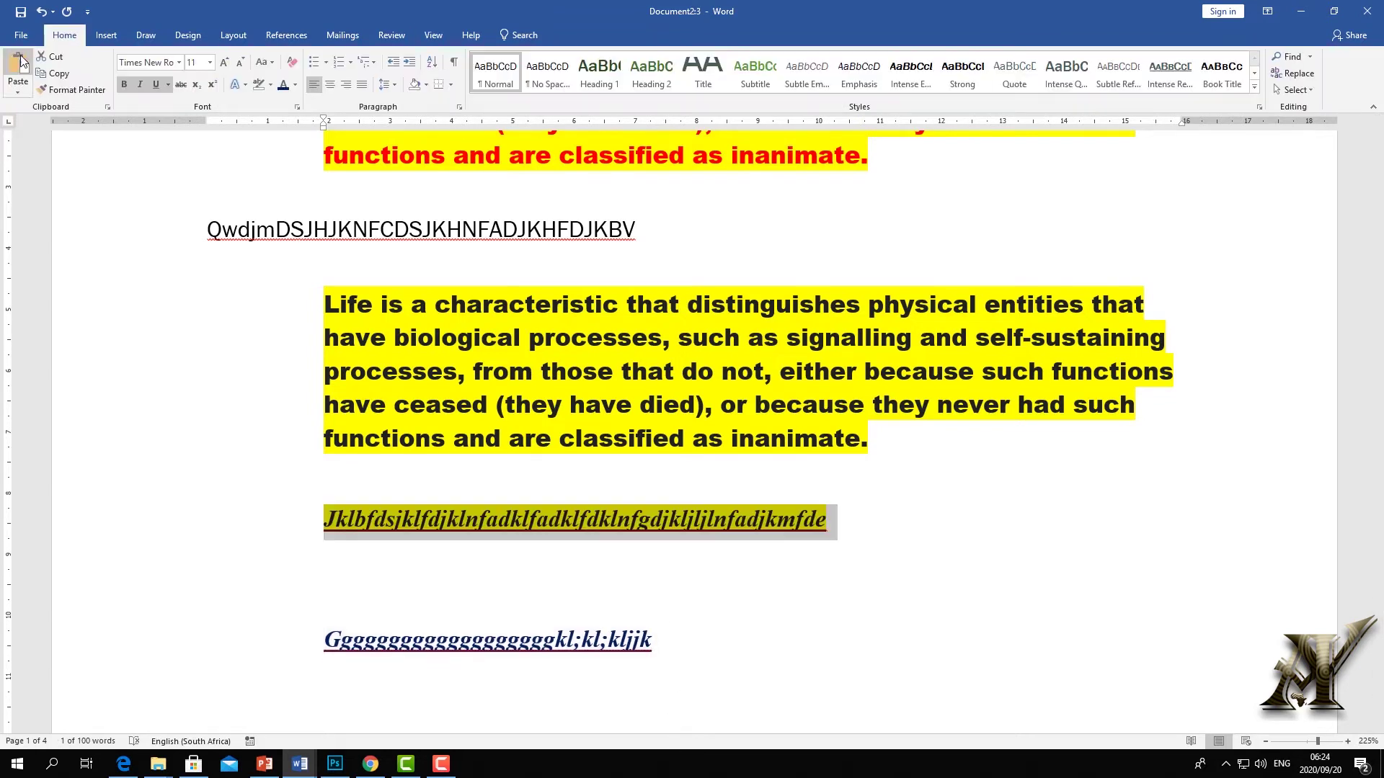
left_click(20, 34)
left_click(37, 101)
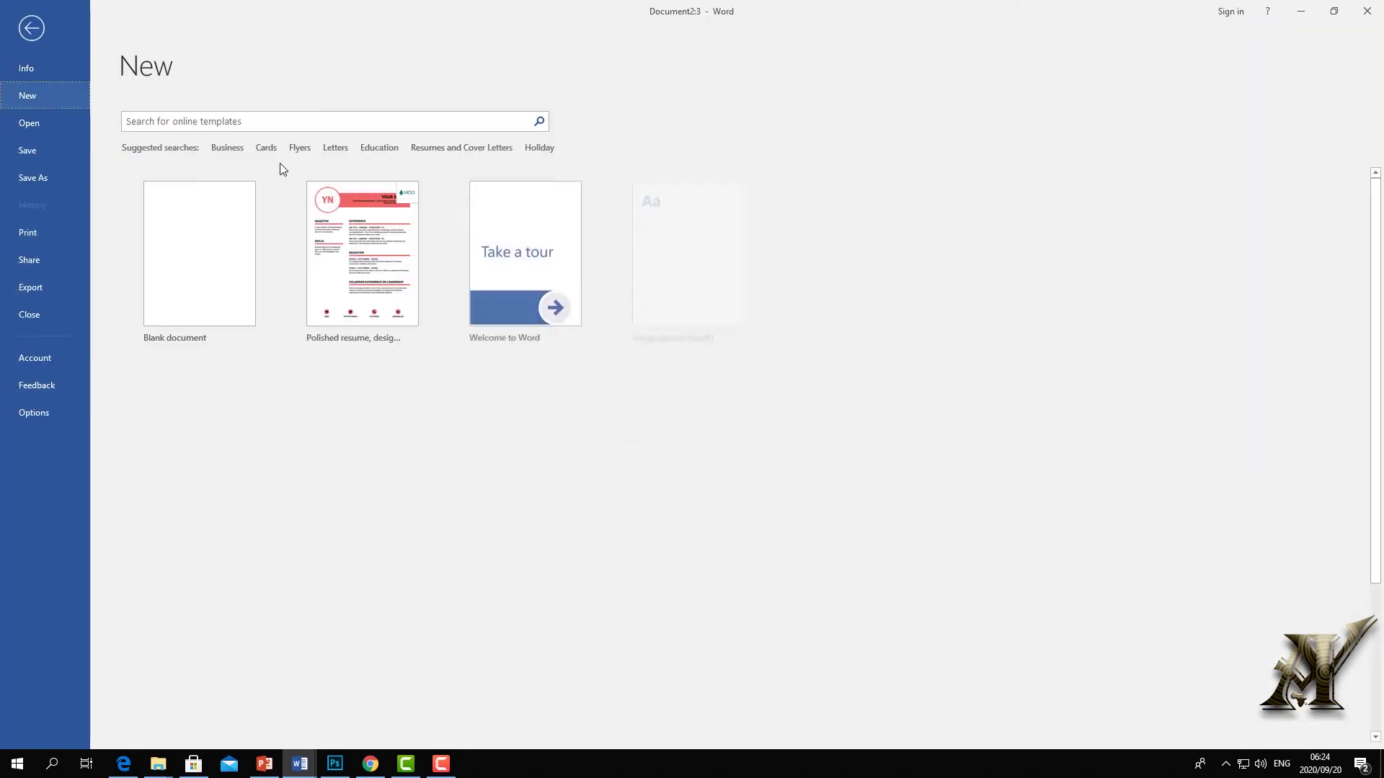
Create a blank document, type a line of random letters, and select it
left_click(258, 226)
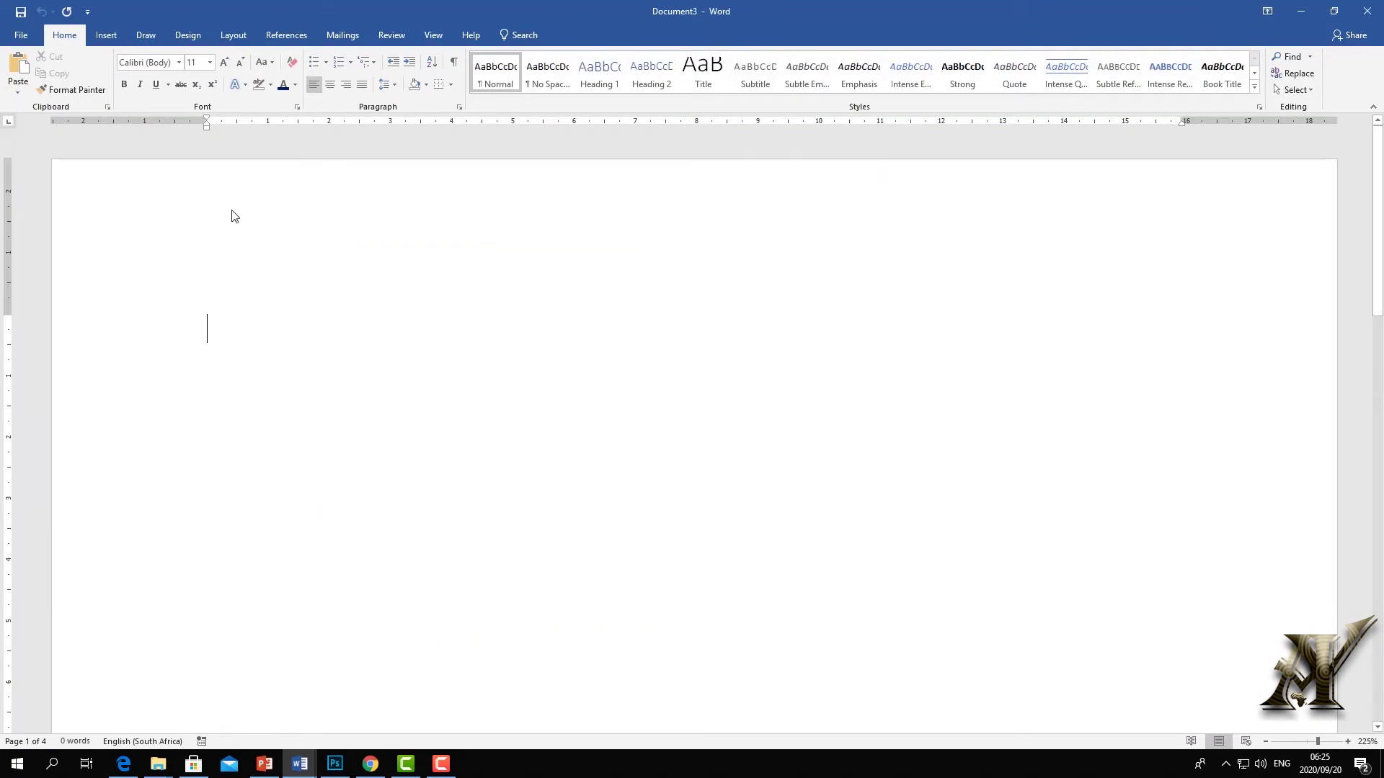
type("adsjkhdsJKHFDSJKHFDAJKHNFGADBJKHFGDABJKHFVGD")
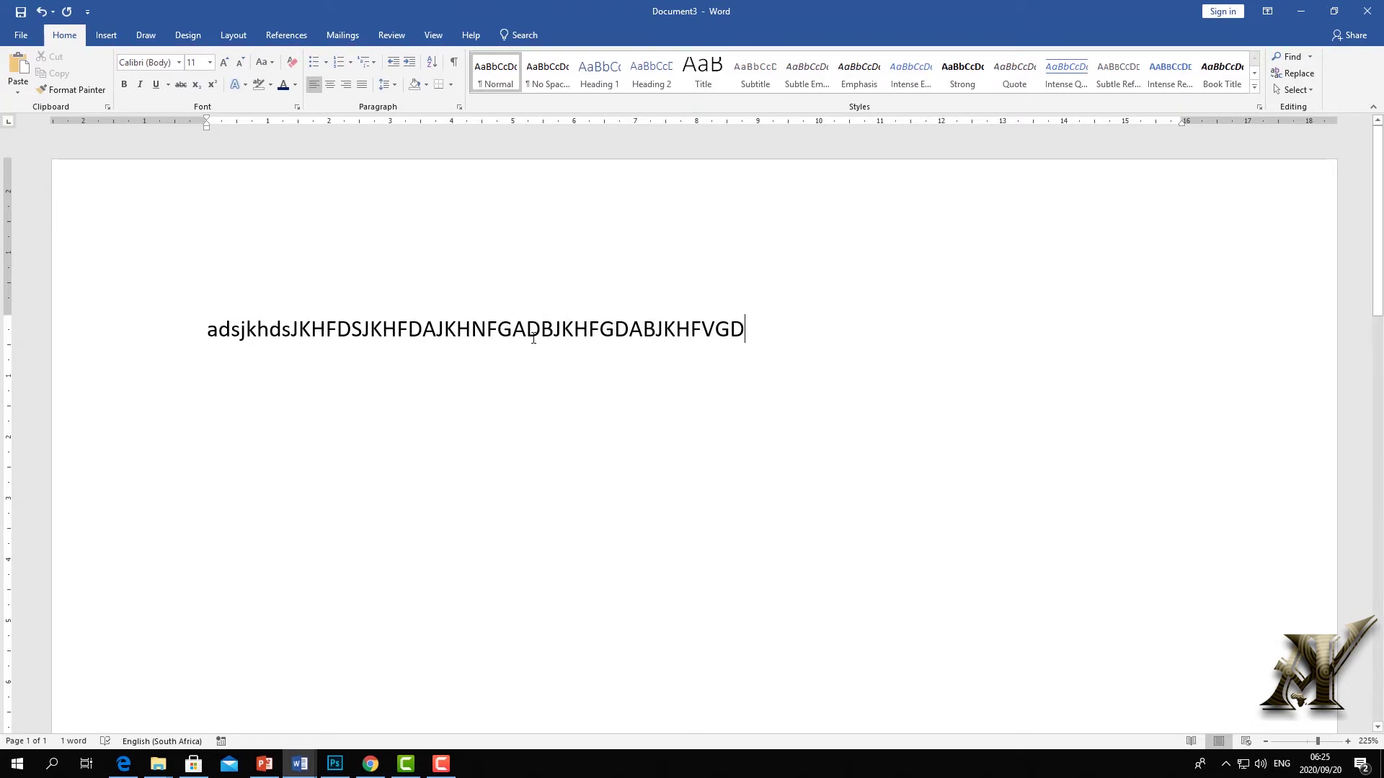
left_click_drag(723, 316, 192, 296)
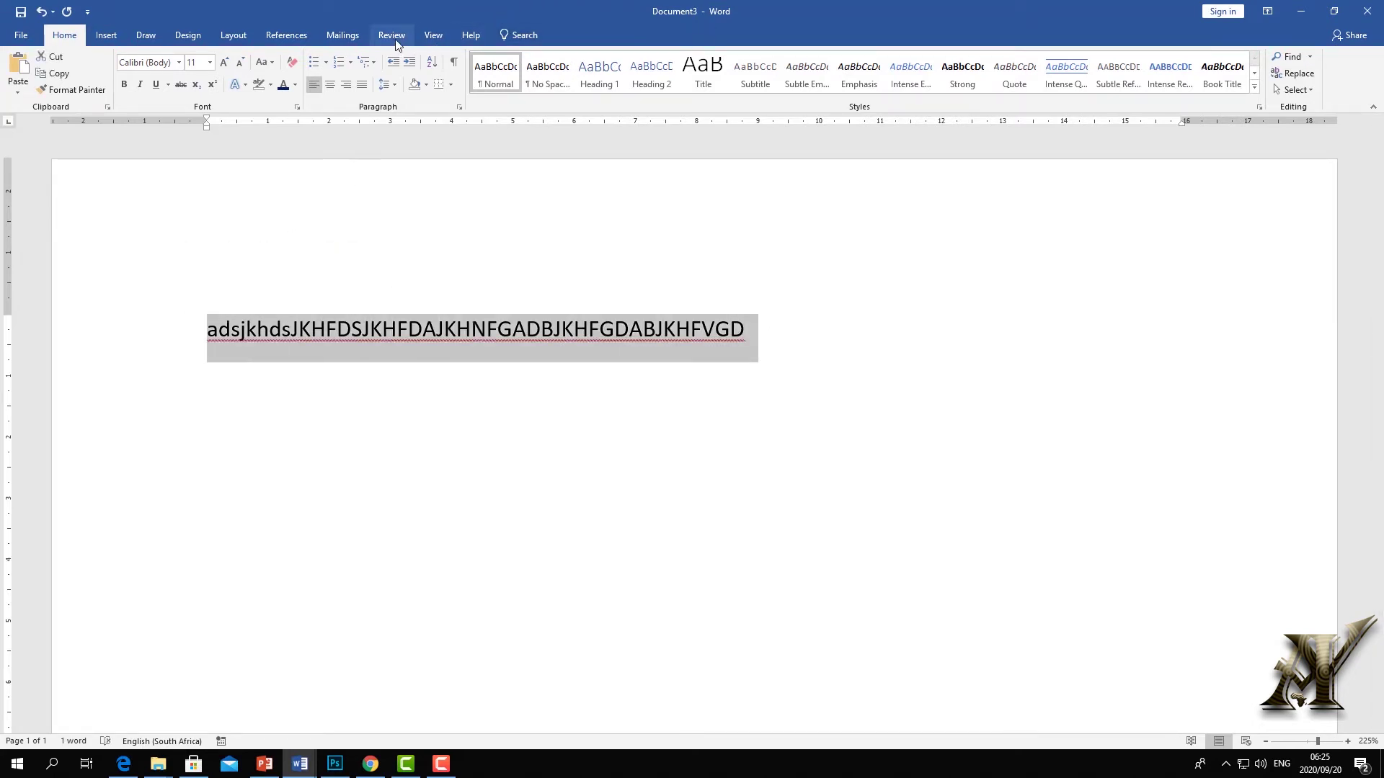
Run macro BOB on the selected line, then return to the Document2:3 window
left_click(433, 37)
left_click(785, 91)
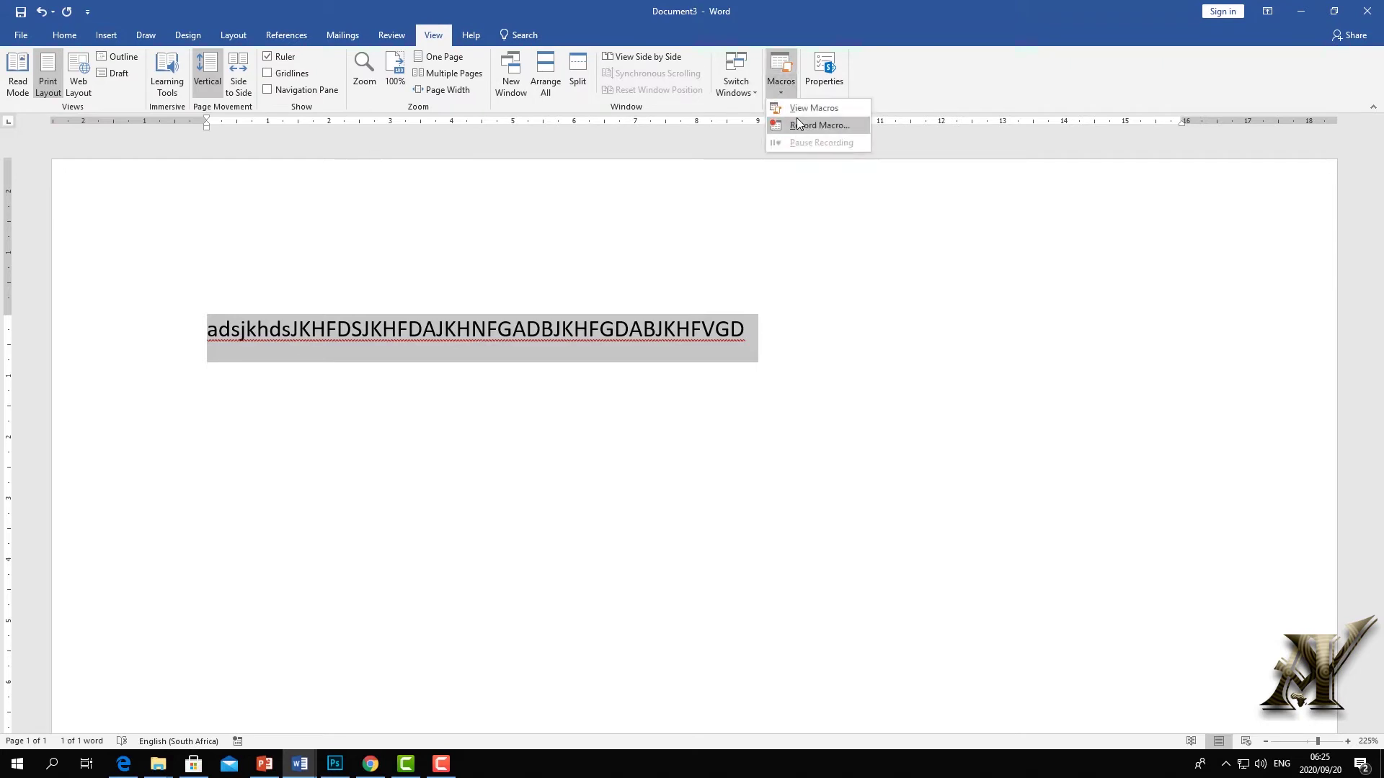
left_click(803, 109)
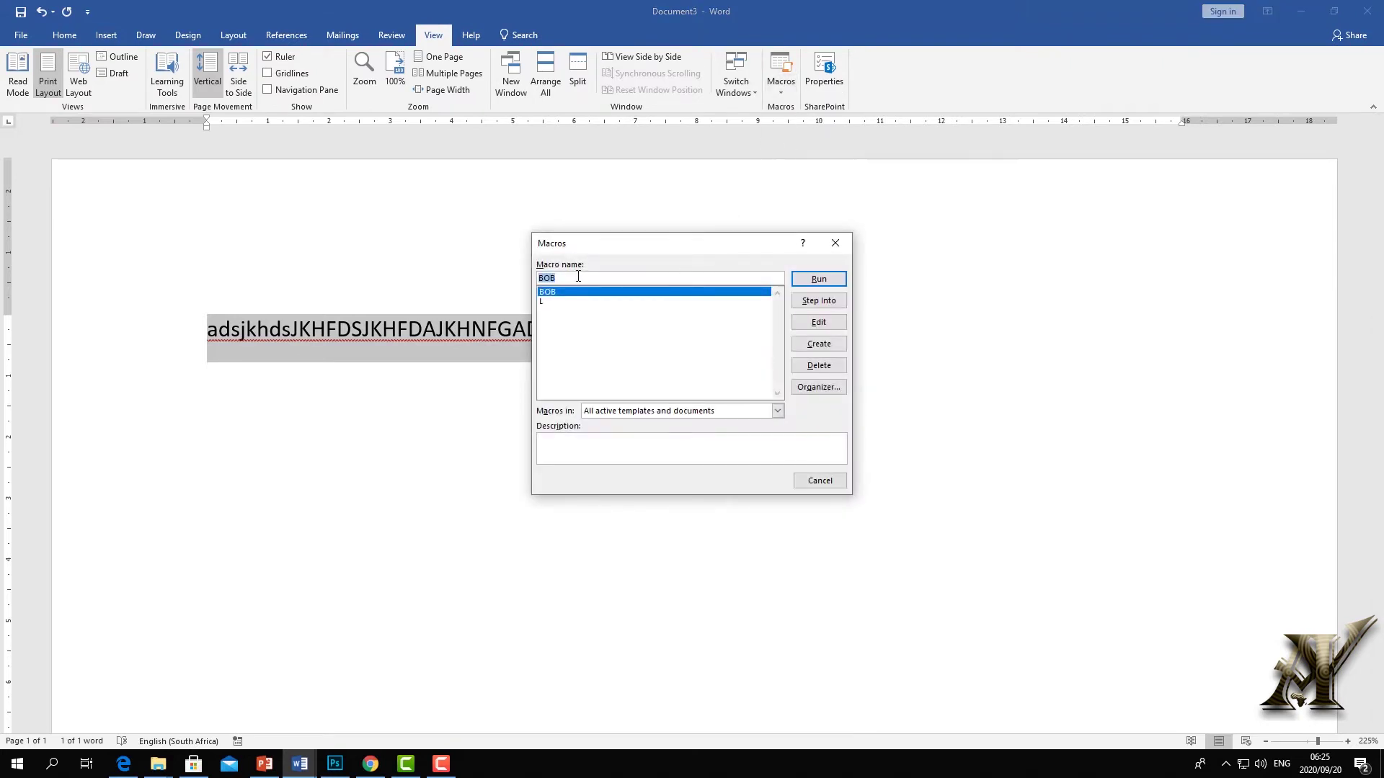
left_click(819, 279)
key("Right")
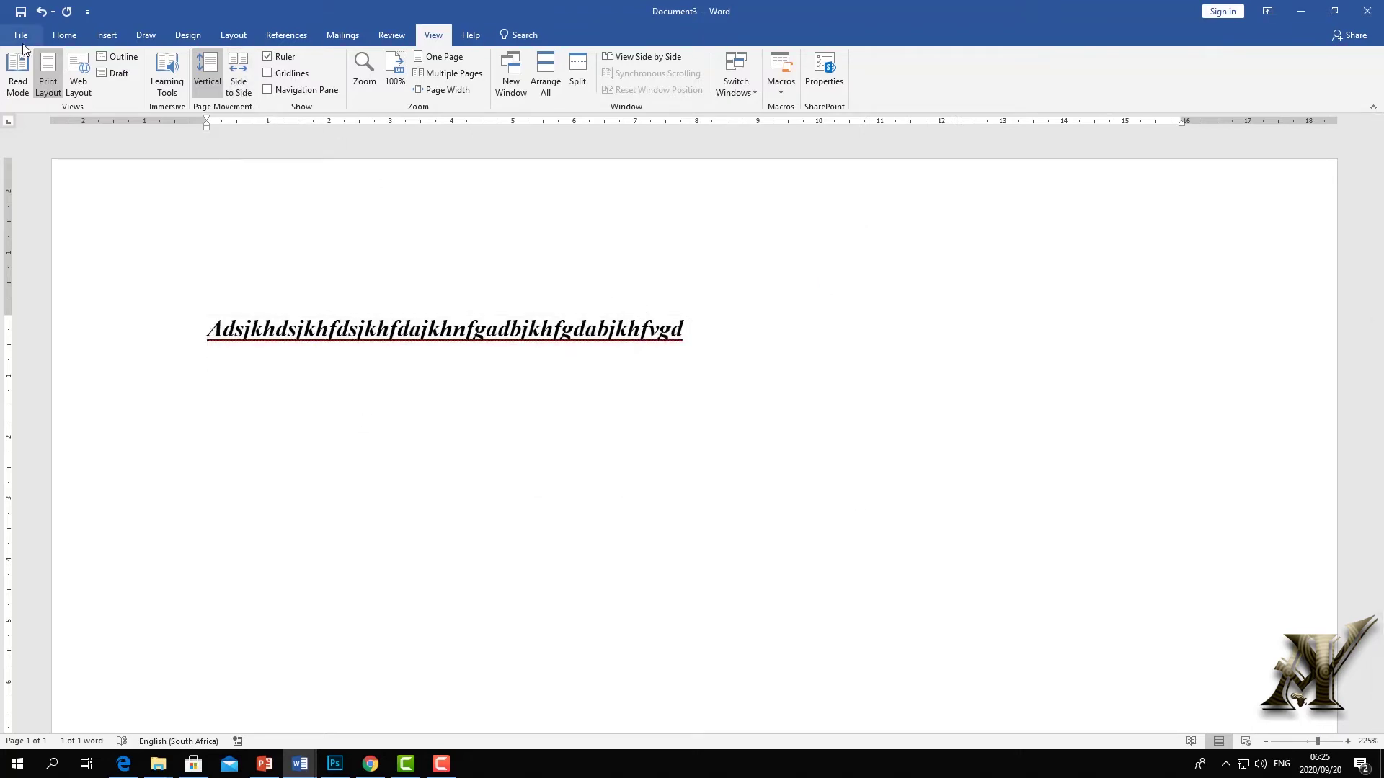
mouse_move(300, 764)
left_click(437, 679)
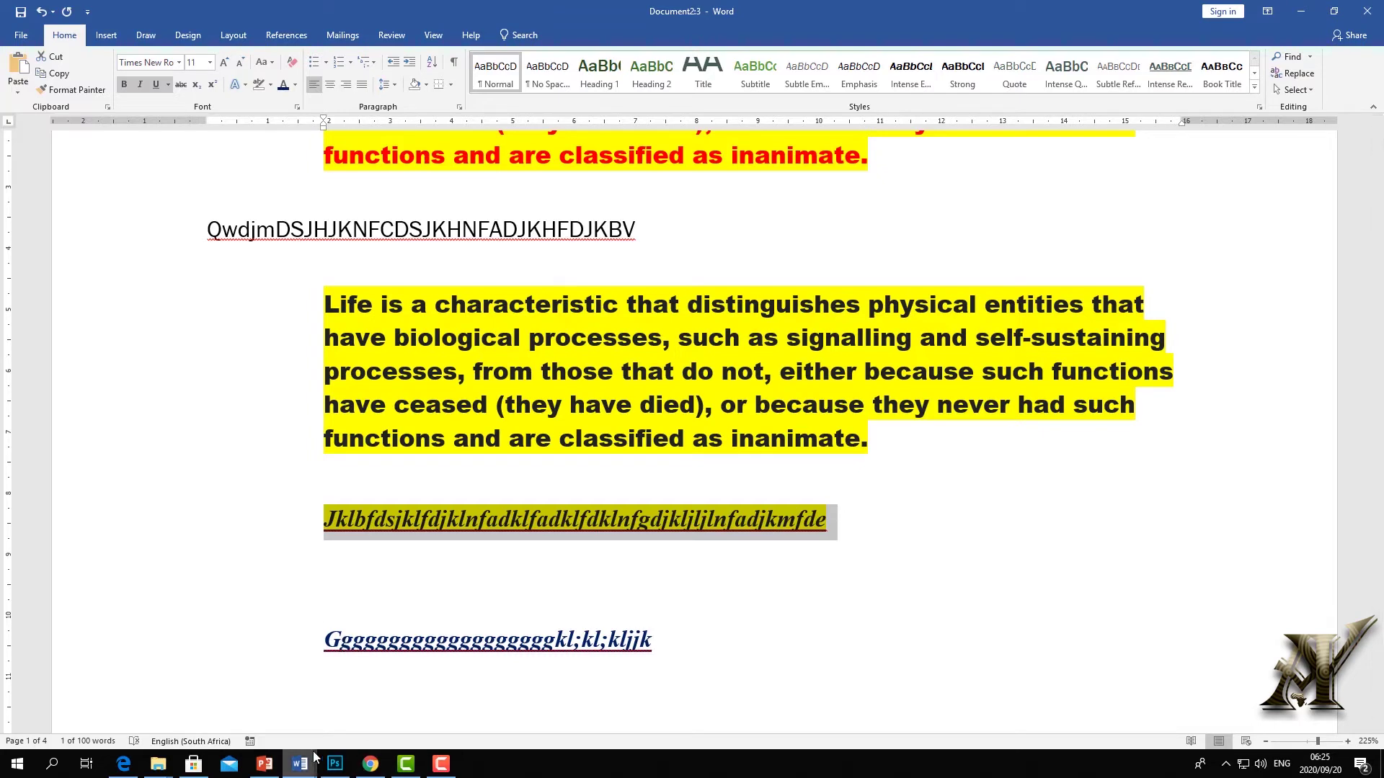
Switch to Document3 and start recording a new macro
mouse_move(308, 770)
left_click(651, 727)
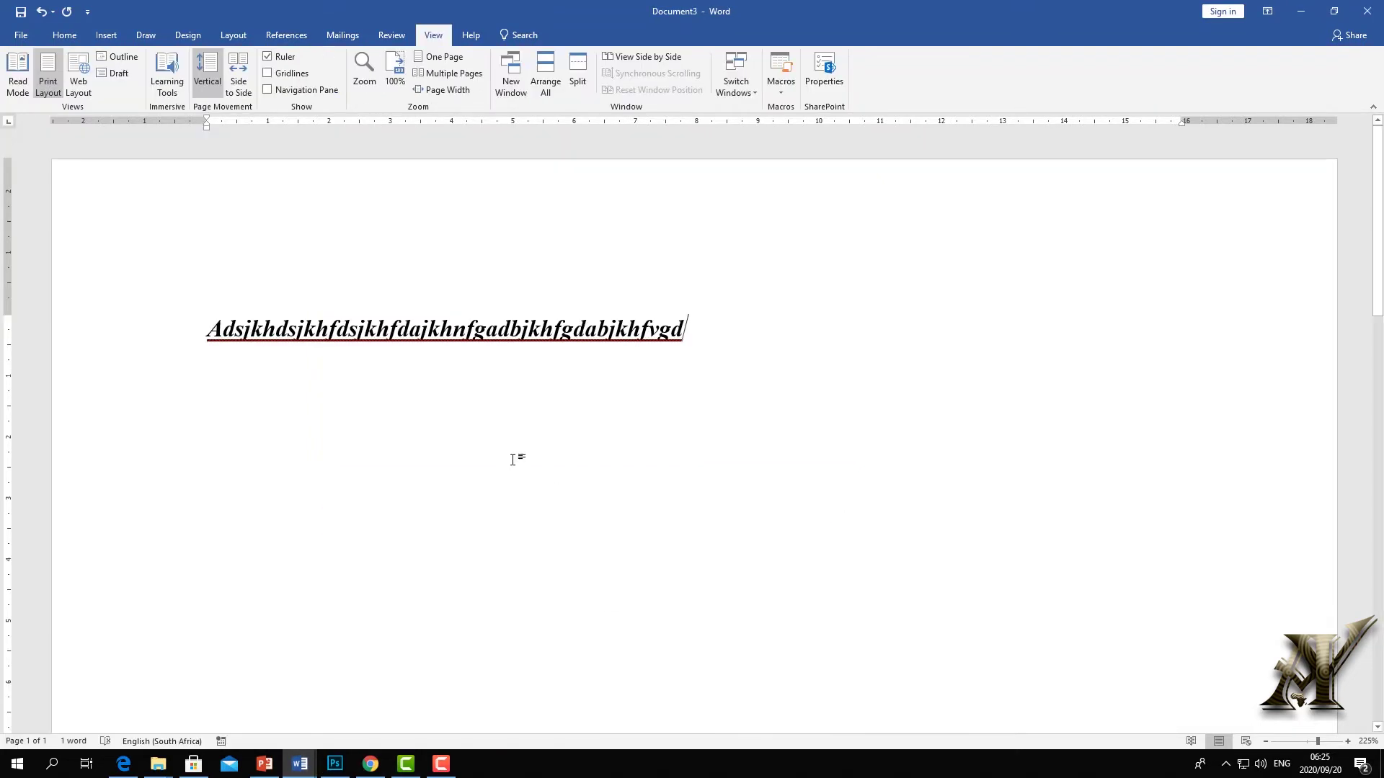
left_click(247, 304)
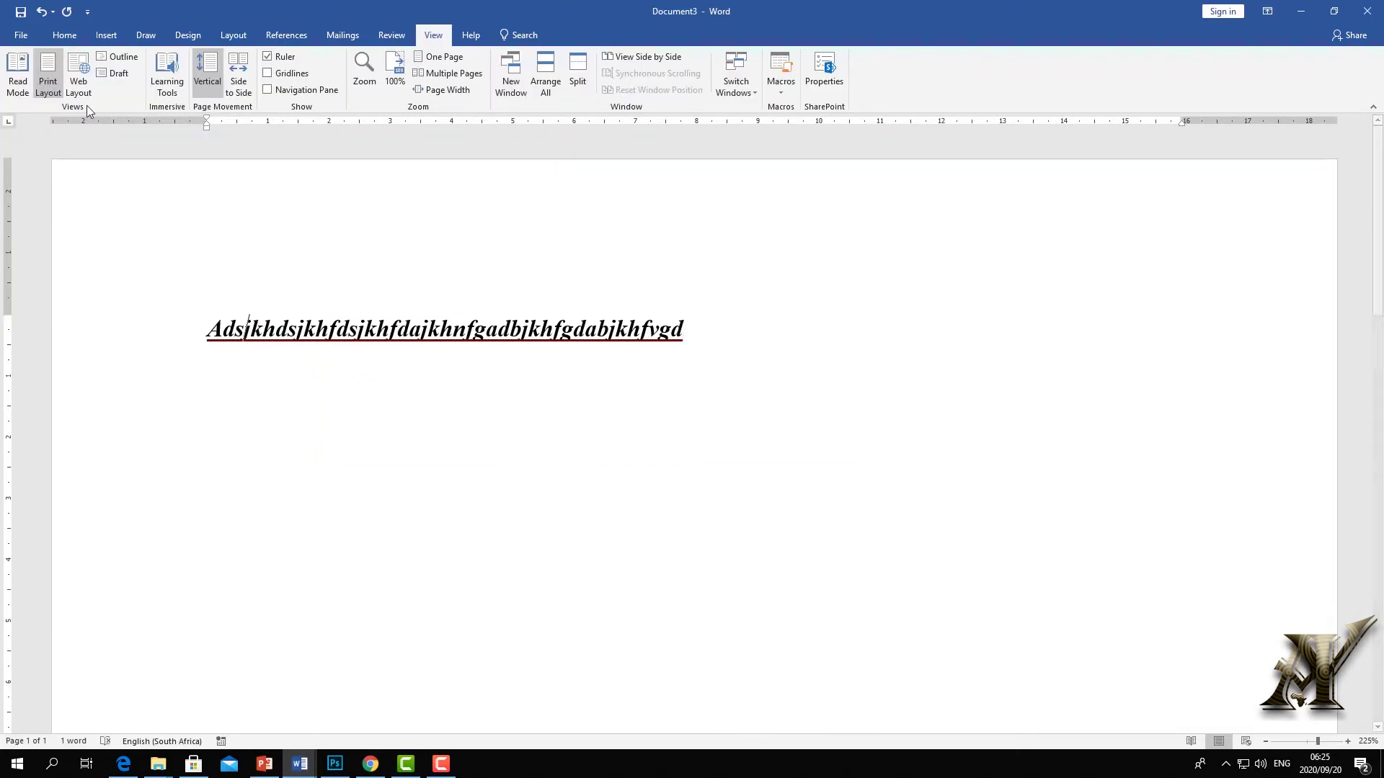
left_click(66, 37)
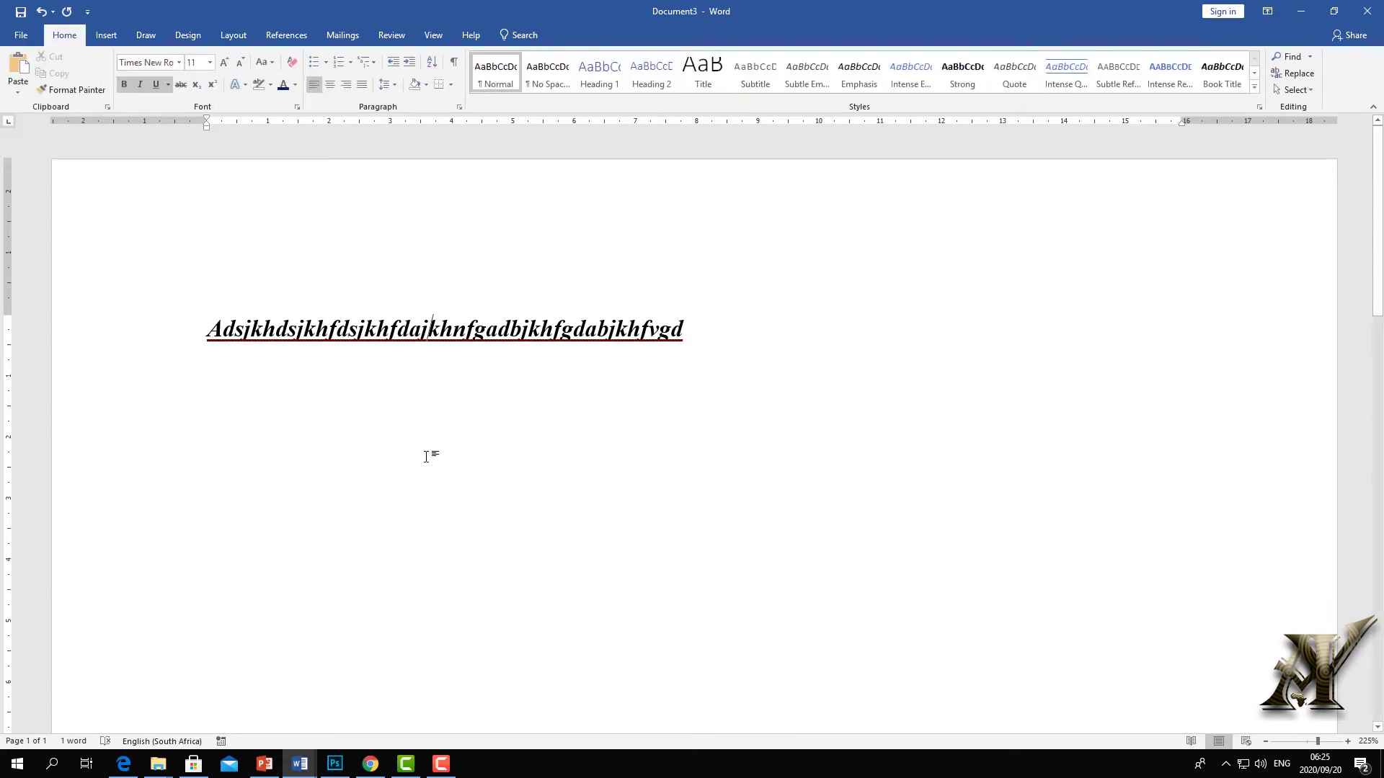
left_click(430, 38)
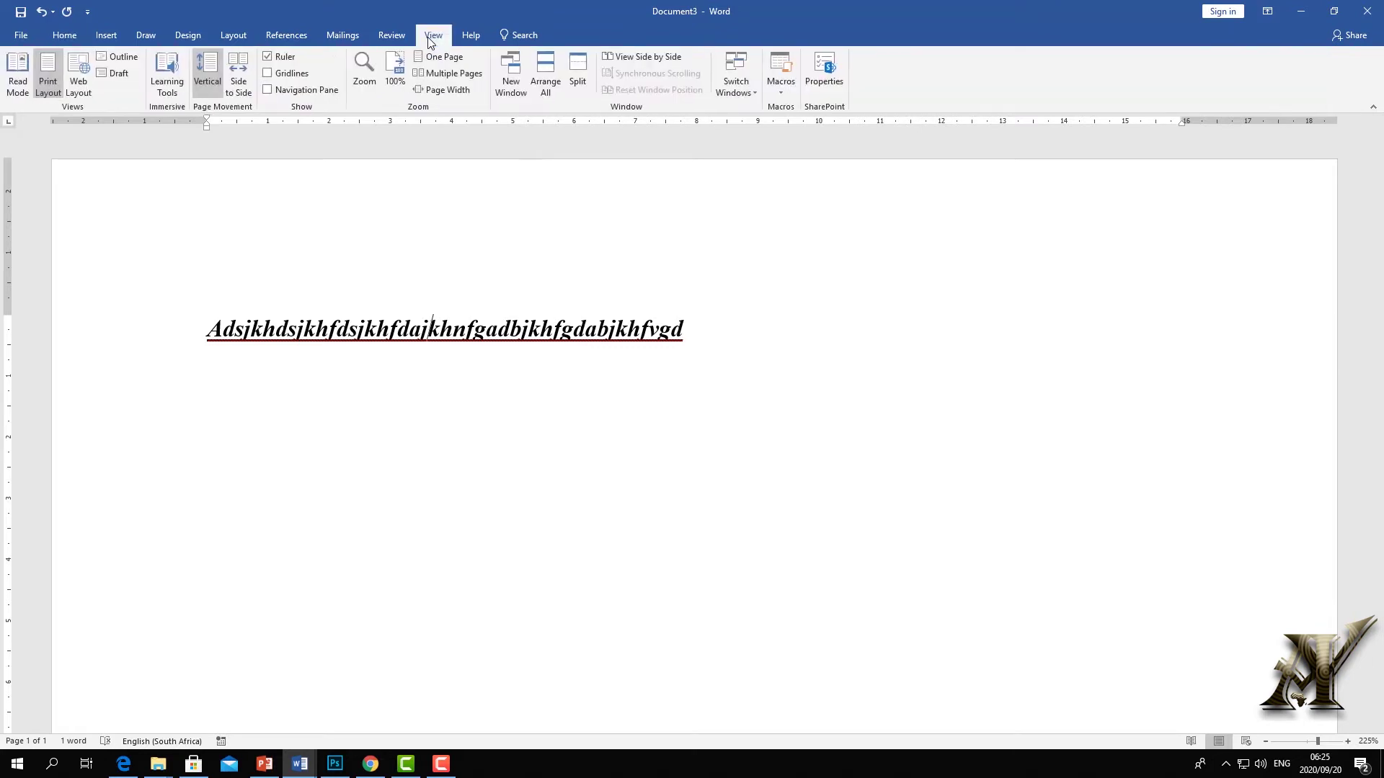
left_click(781, 94)
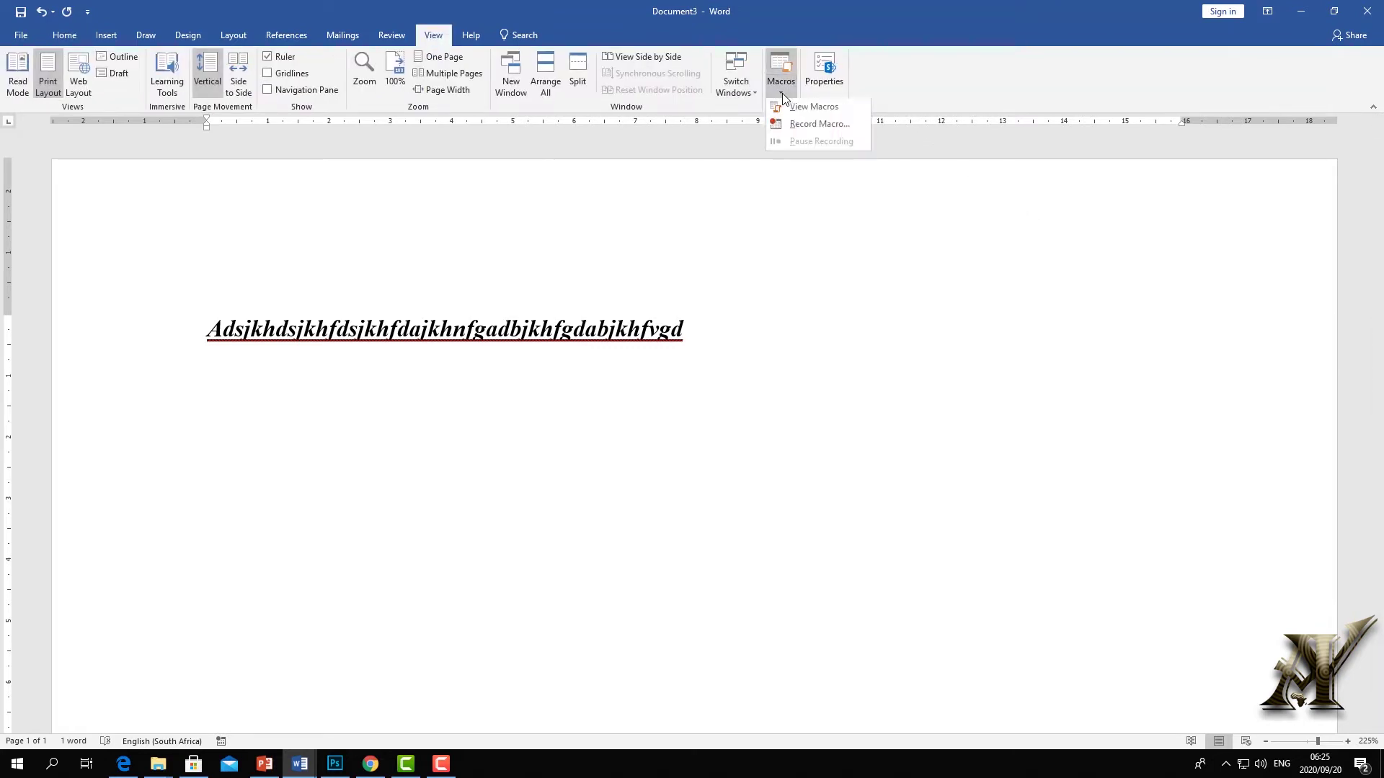
left_click(805, 126)
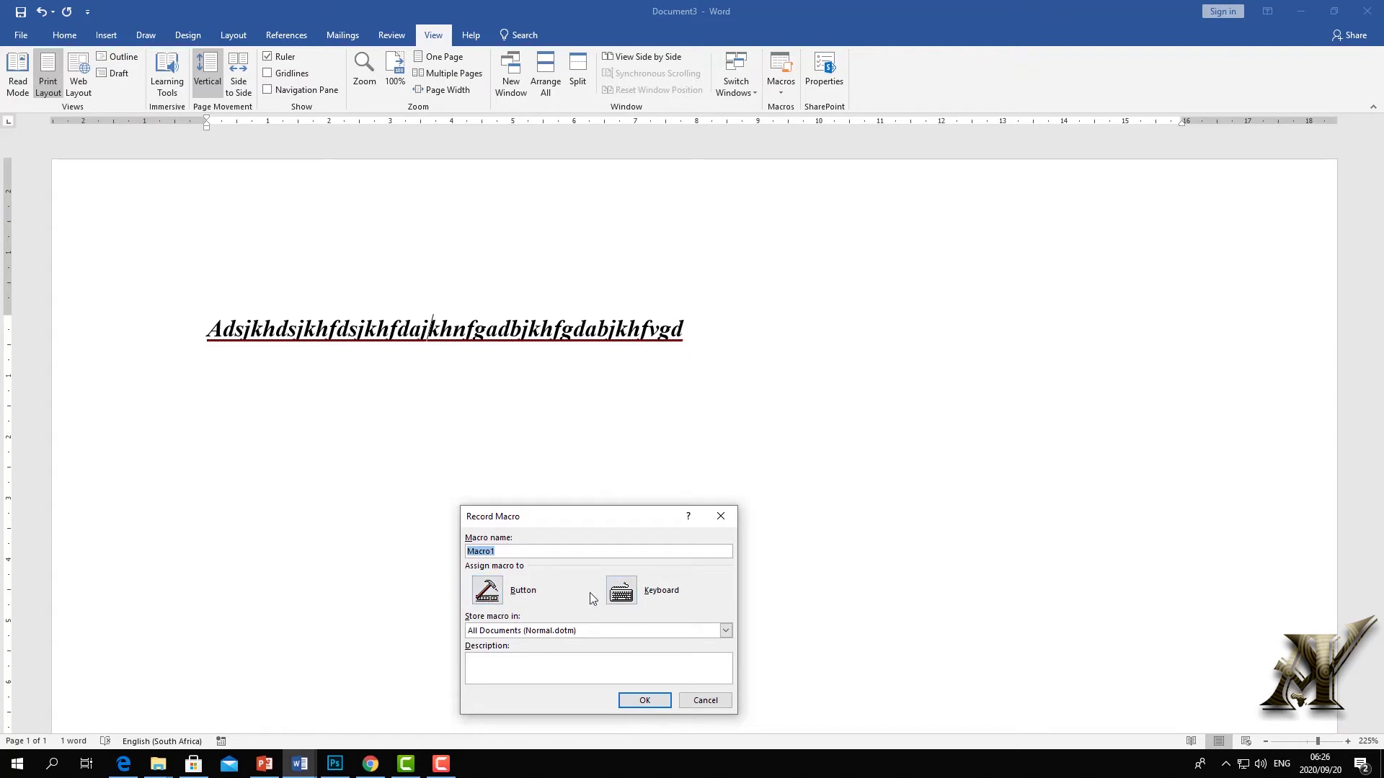
Assign Ctrl+Num 2 as Macro1's shortcut, then select the heading line
left_click(623, 592)
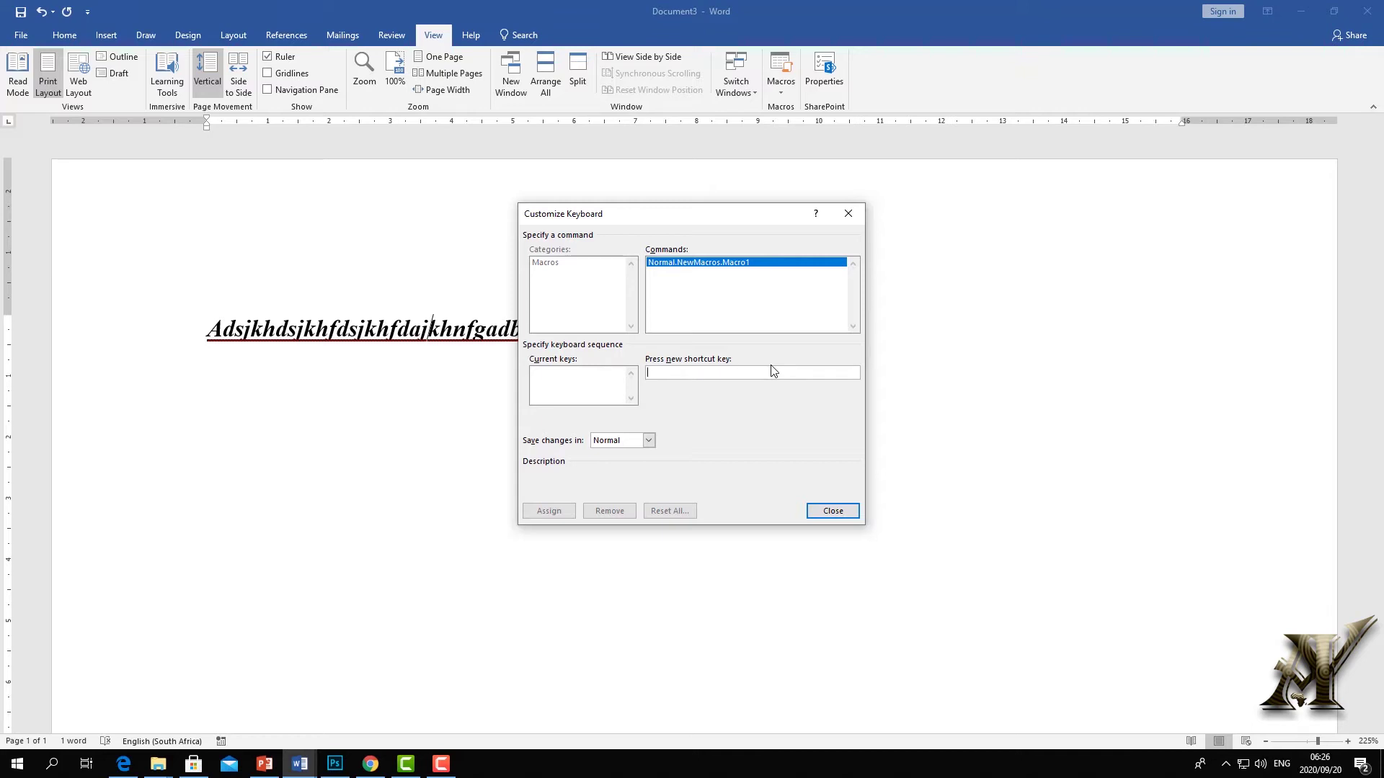
key("ctrl+KP_2")
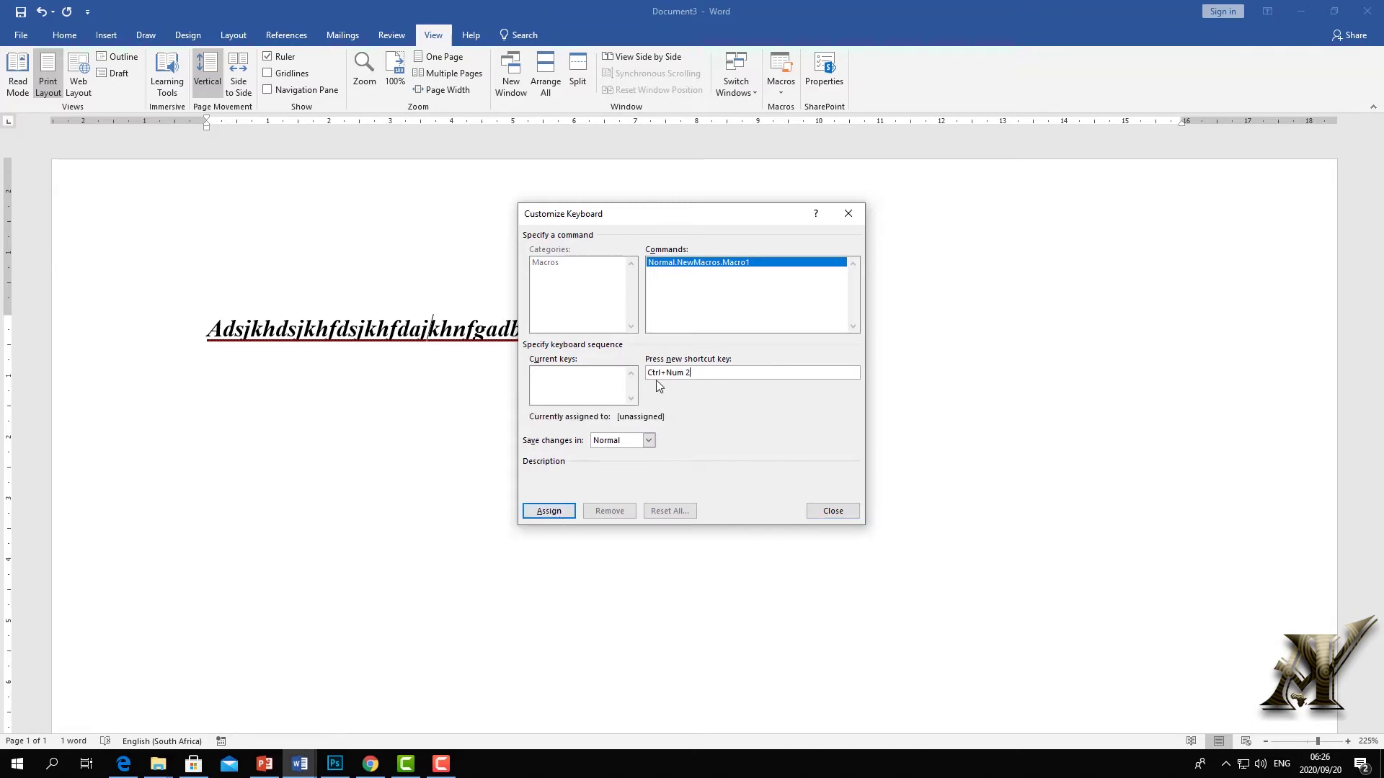
left_click(551, 510)
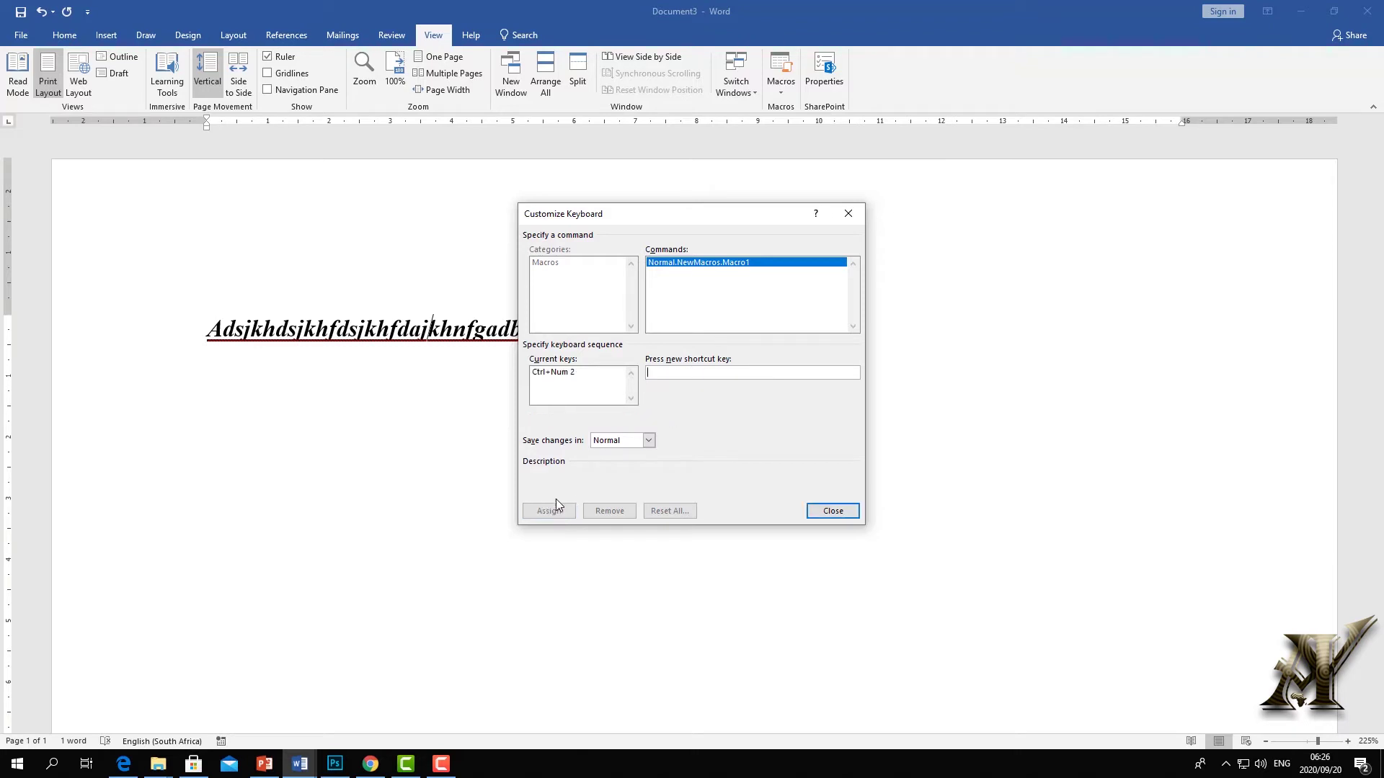
left_click(830, 511)
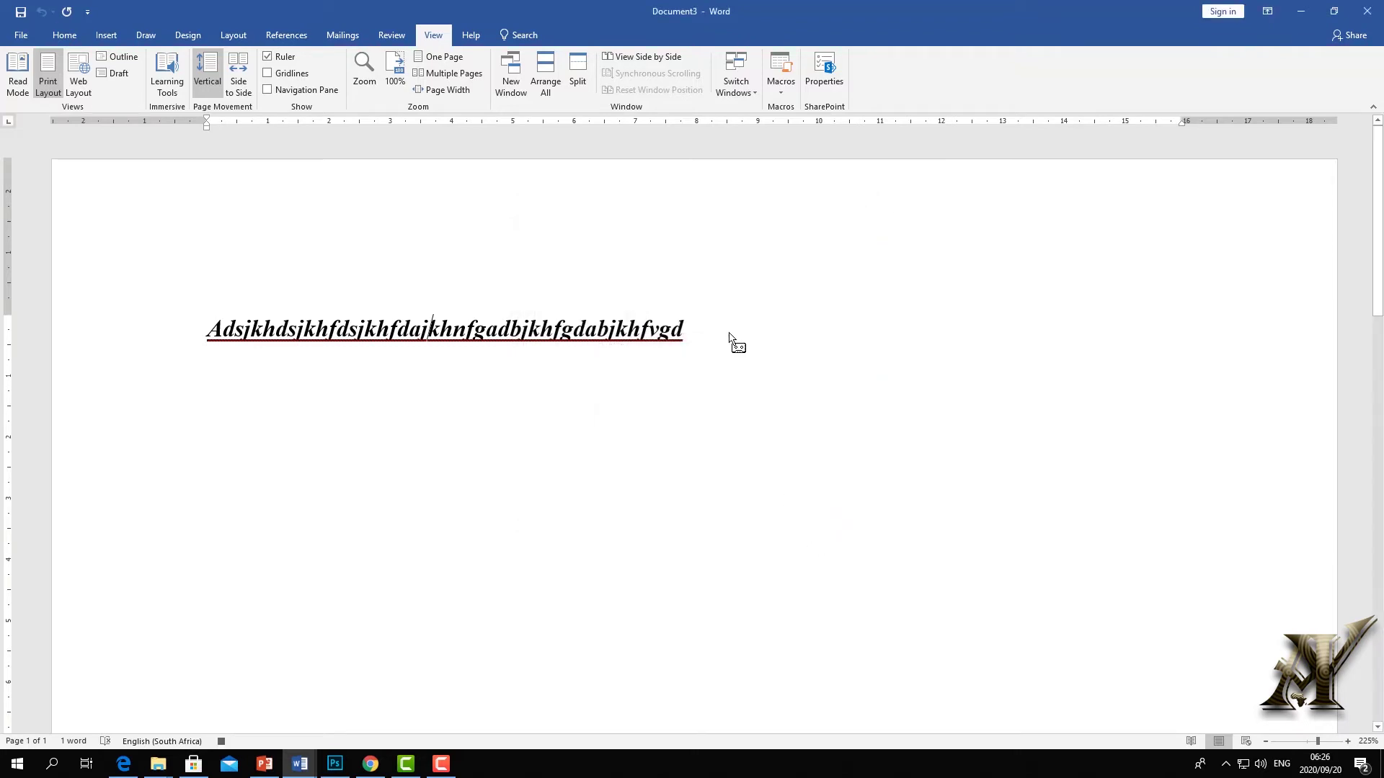
left_click_drag(624, 346, 134, 137)
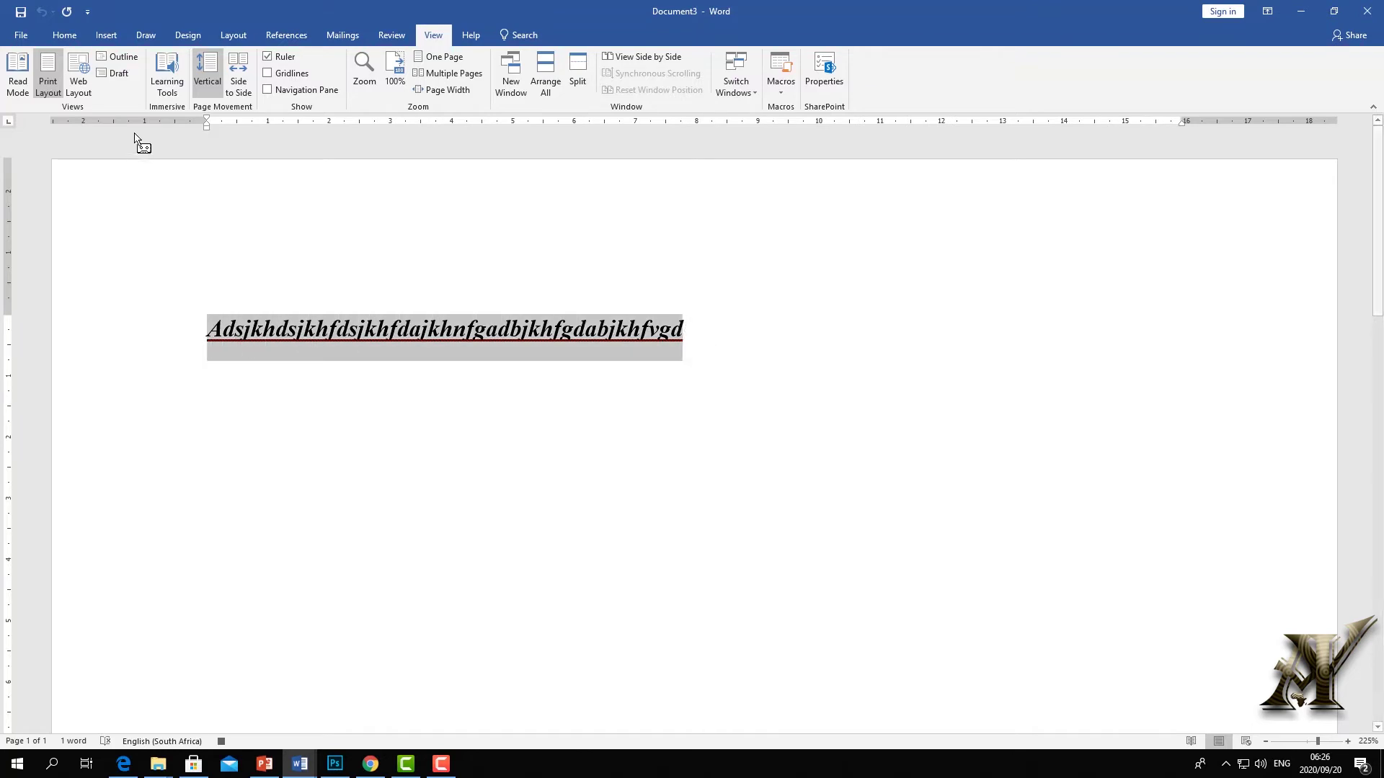
Restyle the heading as upright 16 pt Algerian, turning off italic
left_click(67, 35)
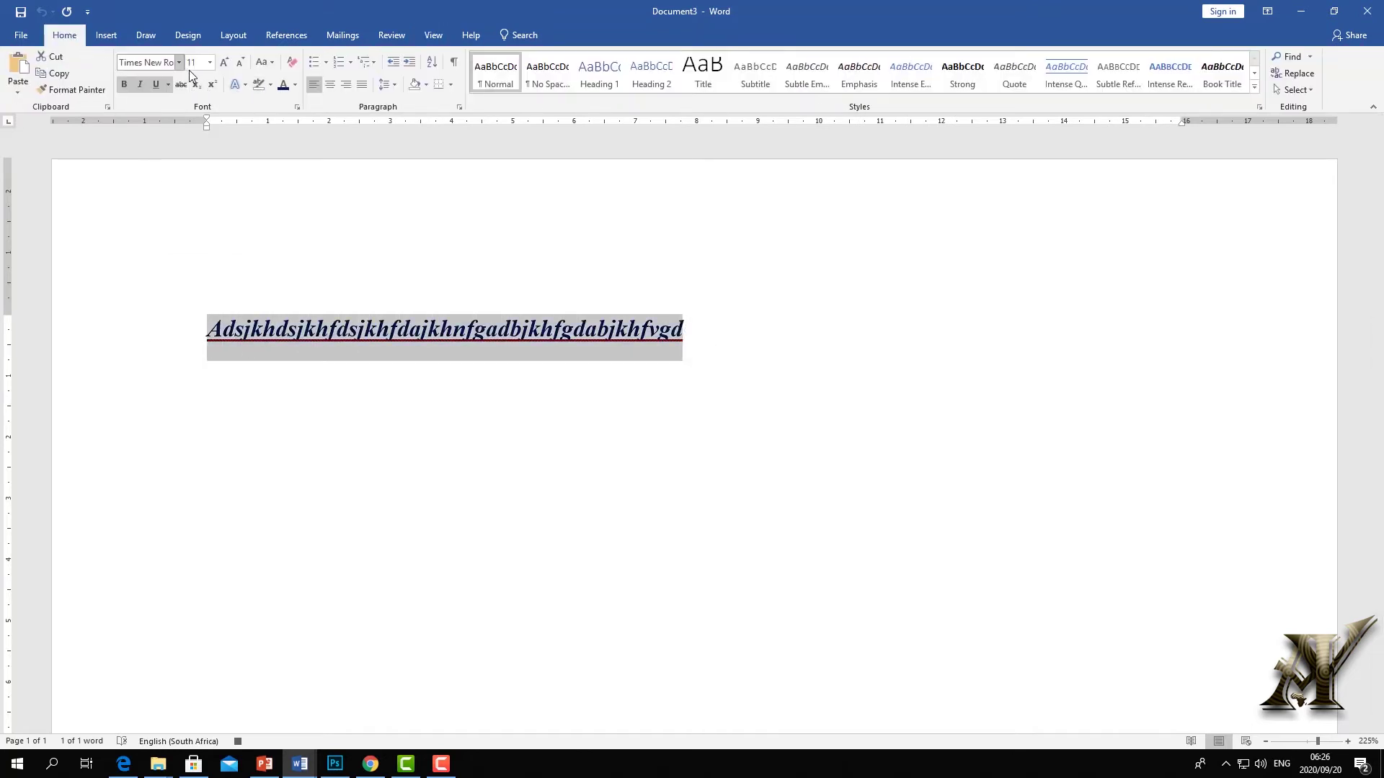
left_click(179, 64)
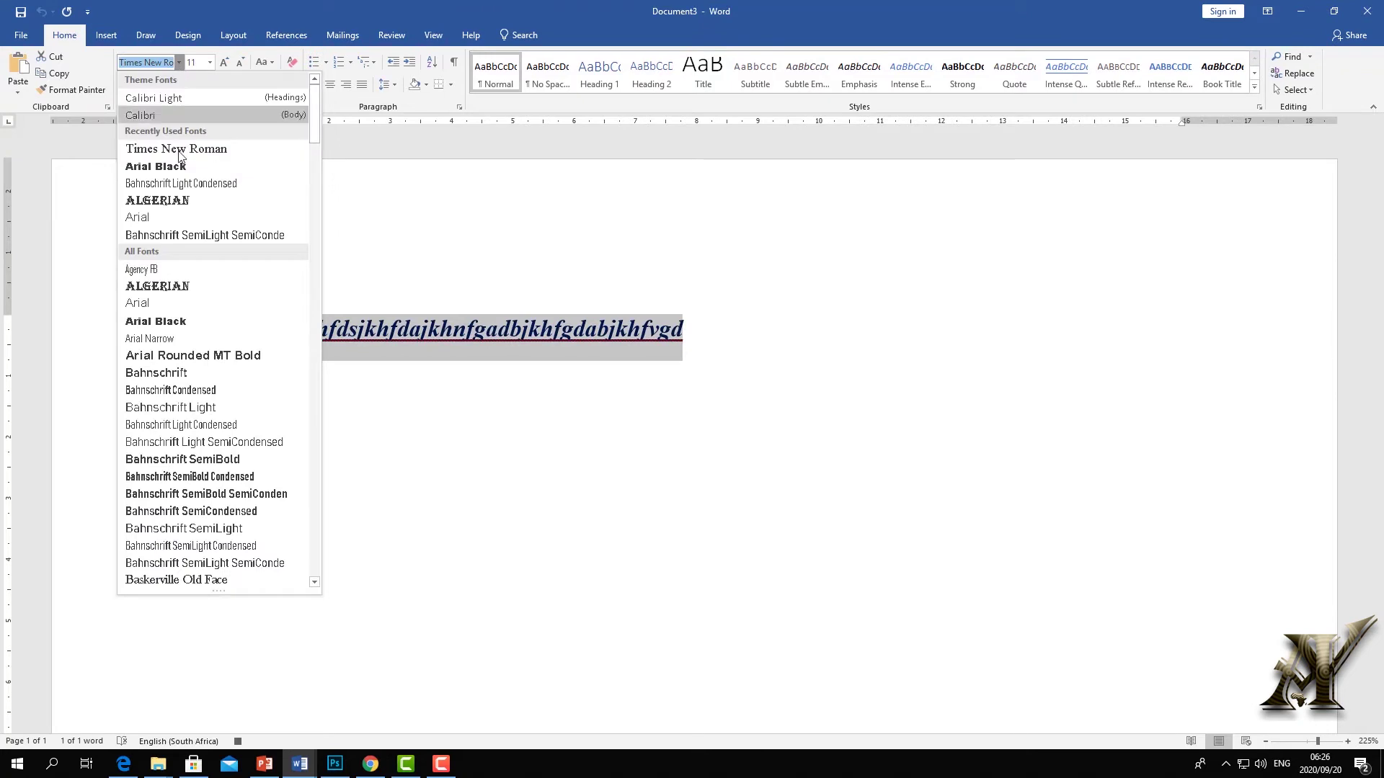
left_click(173, 286)
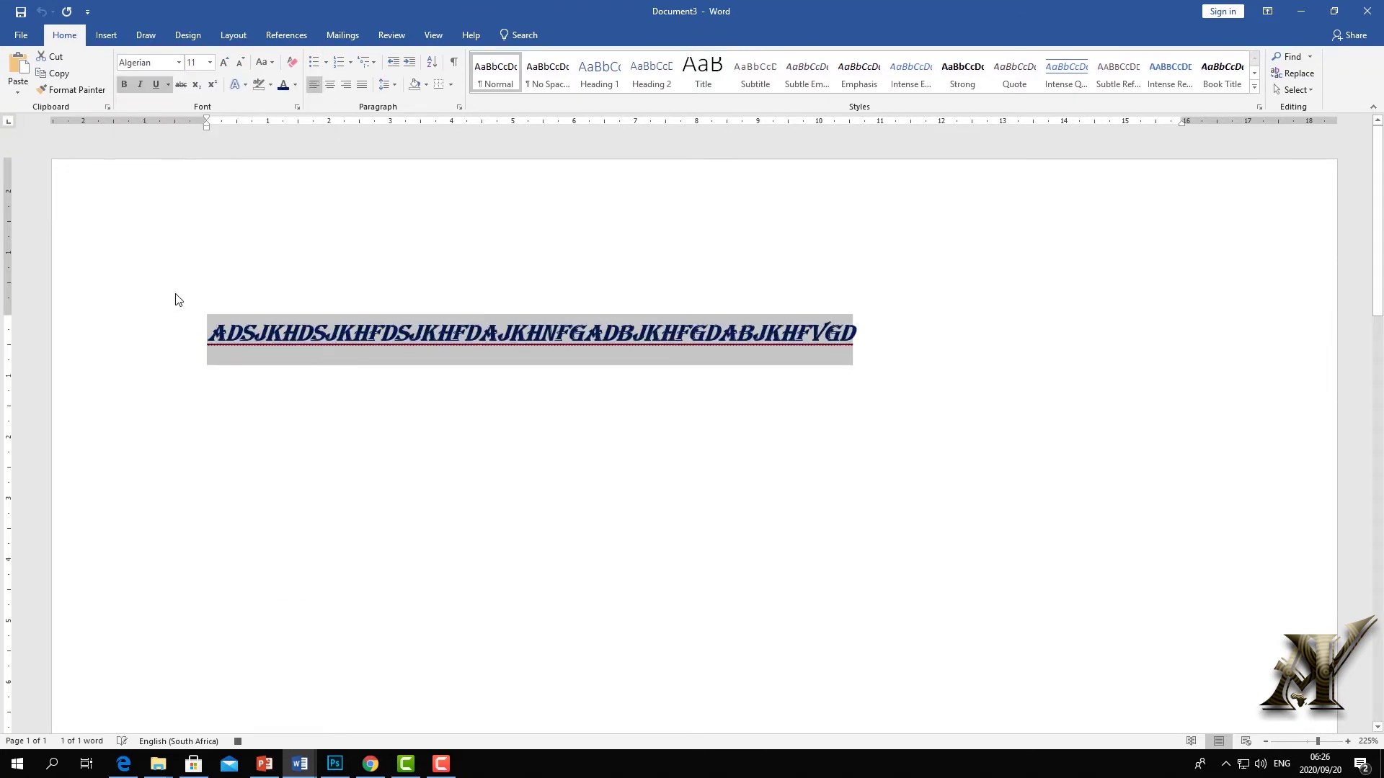
left_click(140, 84)
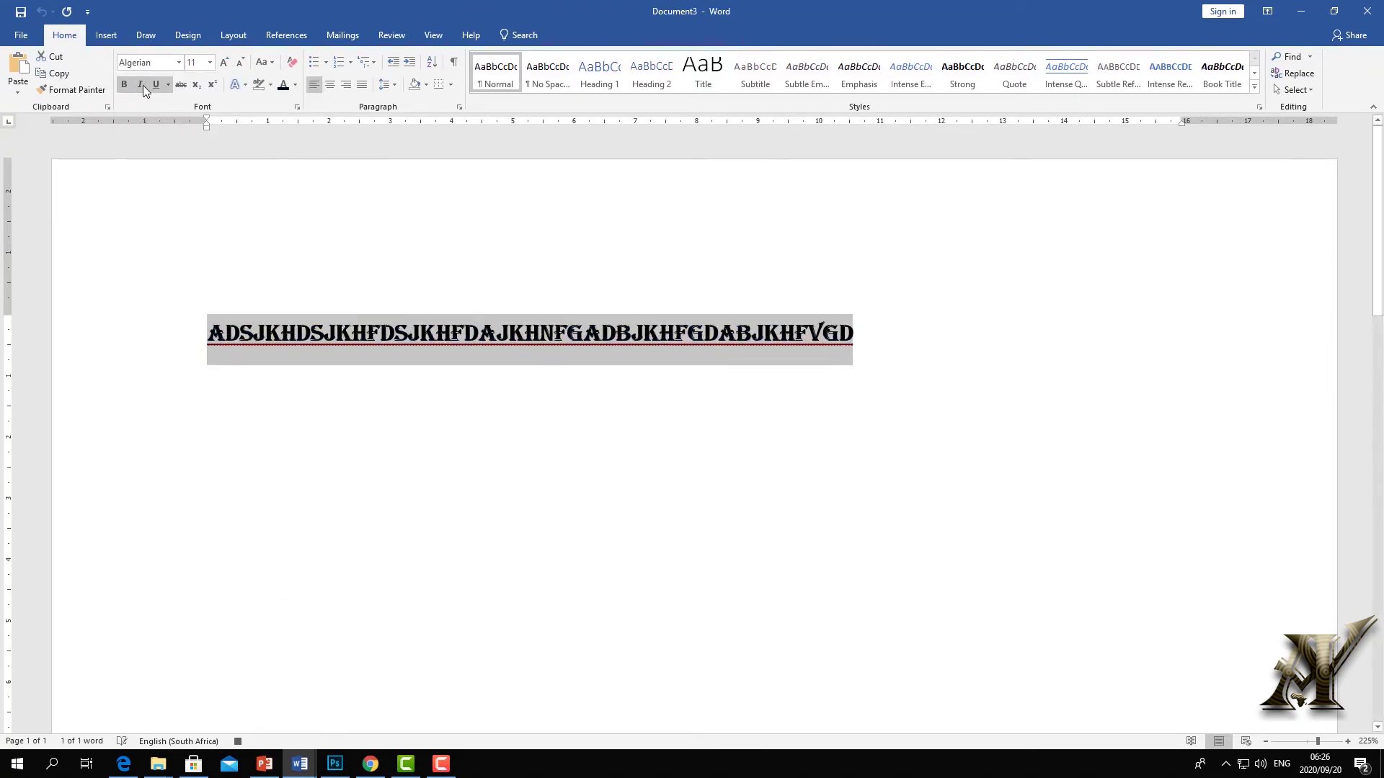
left_click(224, 62)
left_click(224, 62)
left_click(224, 62)
left_click(554, 587)
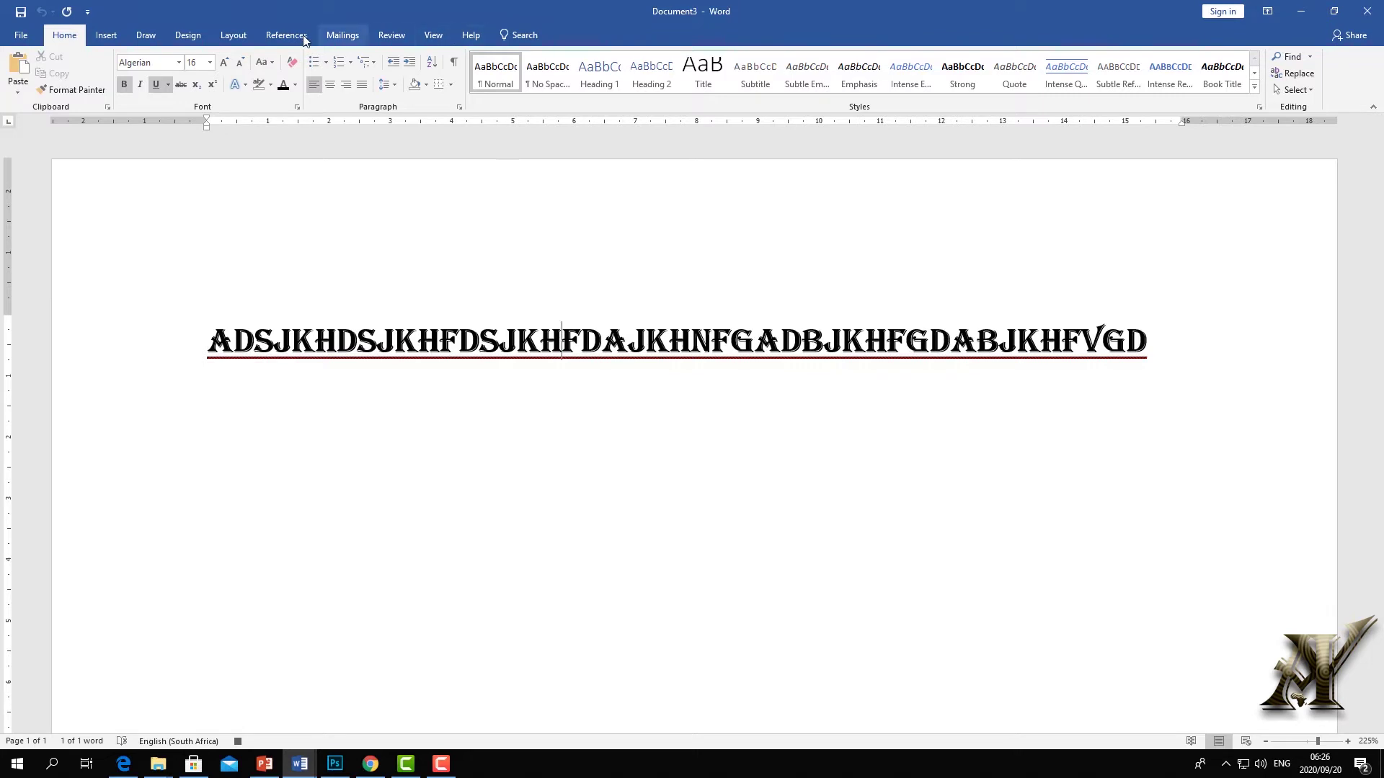
Stop recording Macro1
left_click(433, 34)
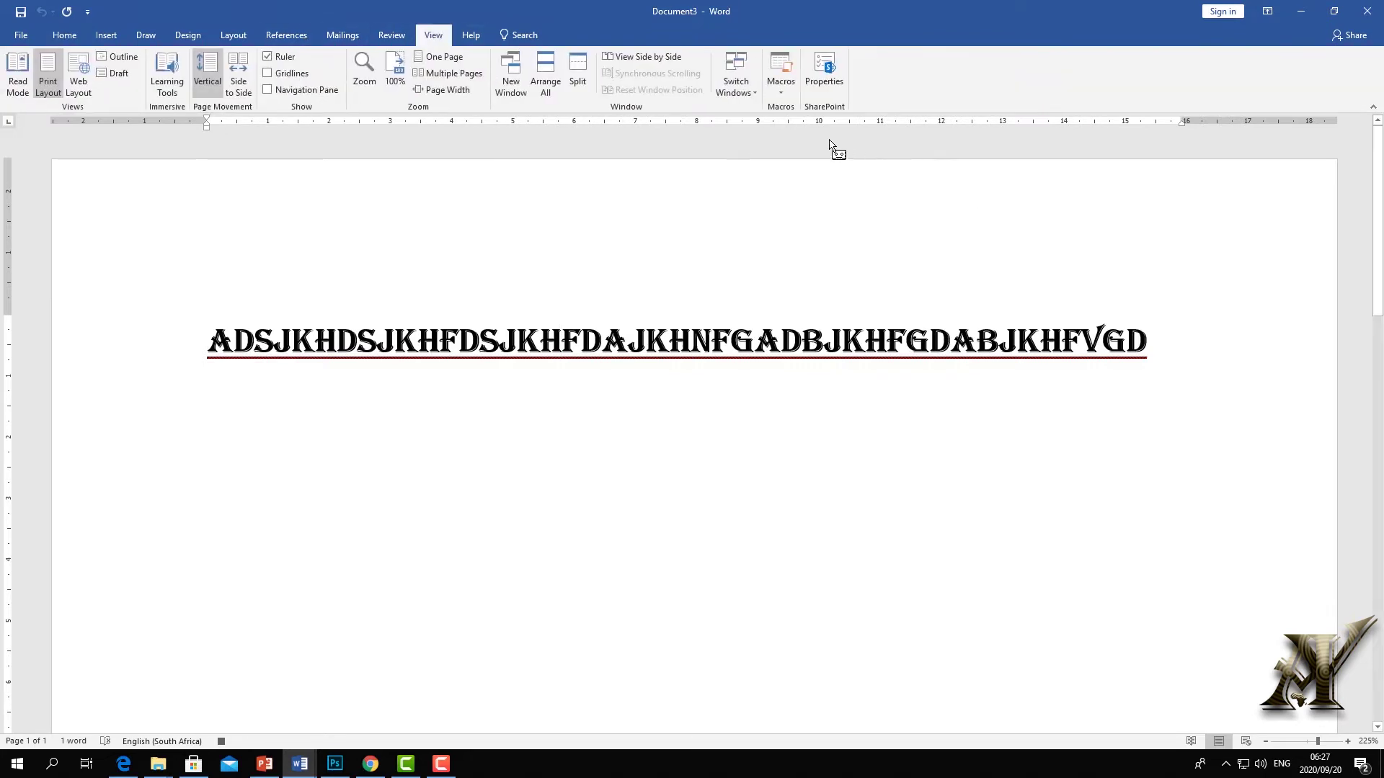
left_click(780, 85)
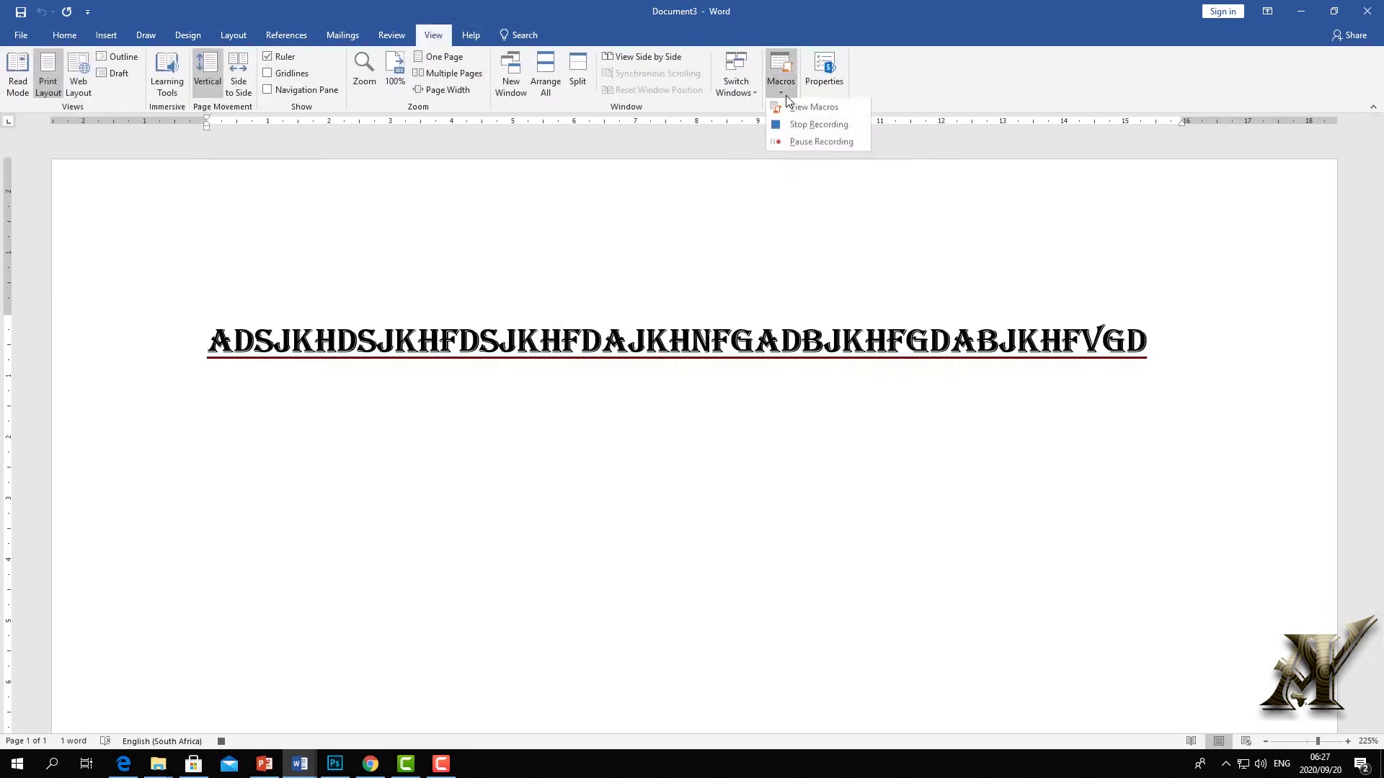
left_click(810, 127)
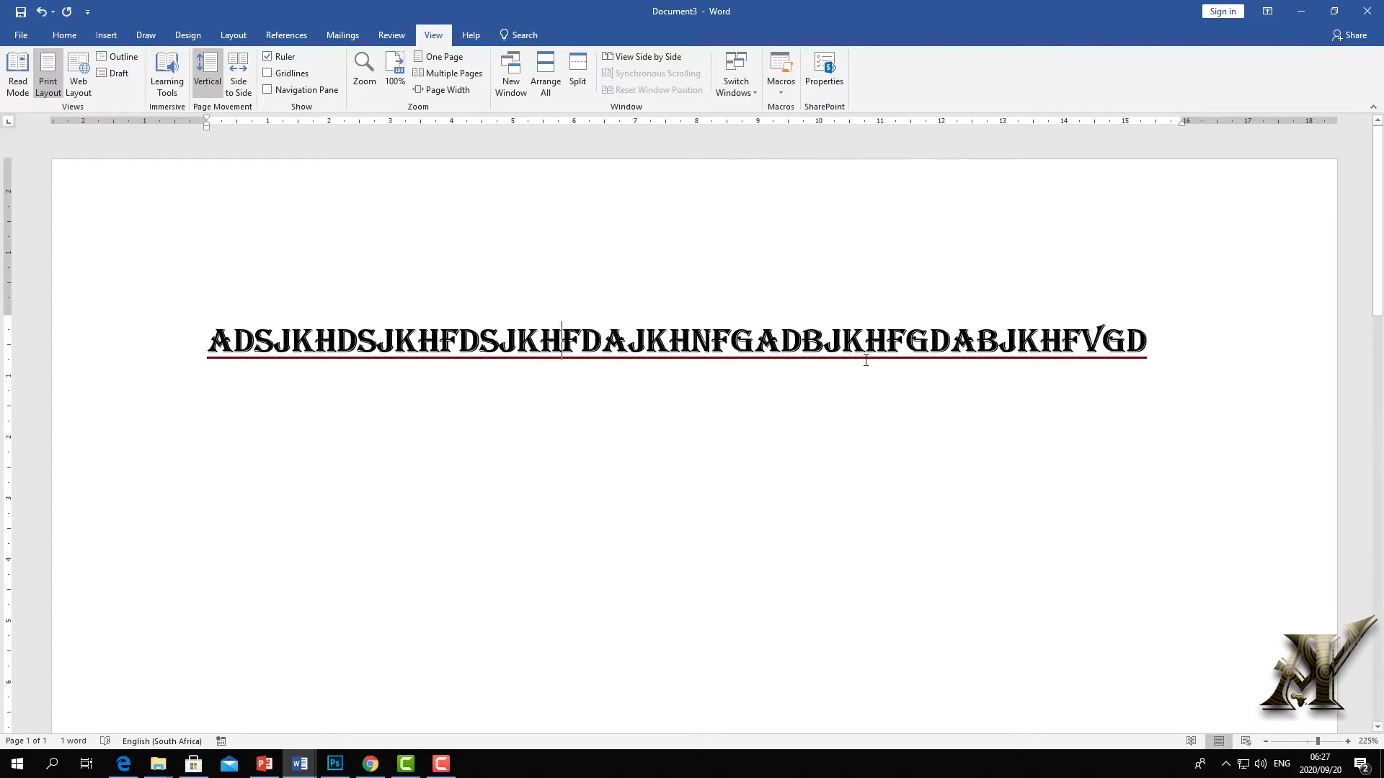
Type three lines of random letters well below the heading
key("ctrl+shift+m")
type("adscbmndsjkhnfcdskhcvdjkhvadjk")
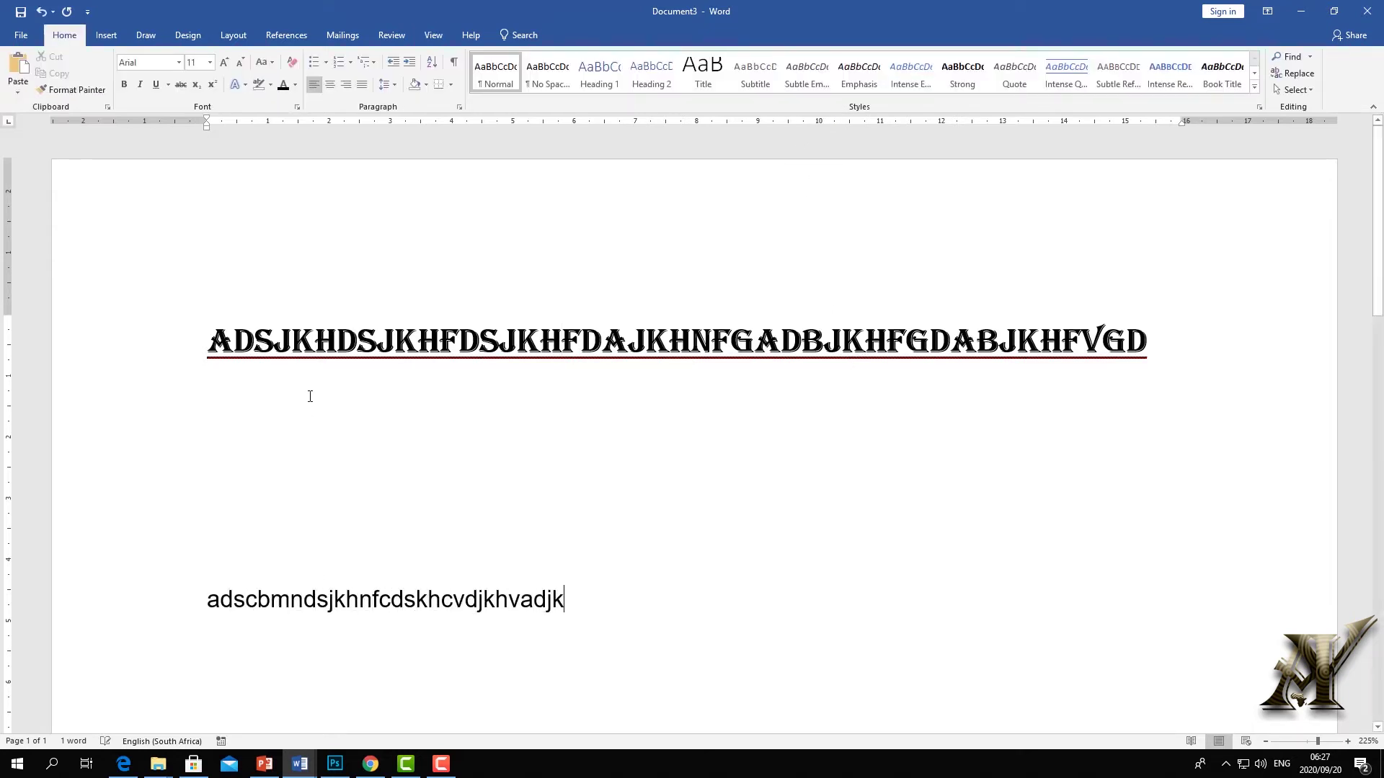
key("Return")
type("fdsafadjklfgadjklfvjklfg")
key("Return")
type("fdsmfadjk")
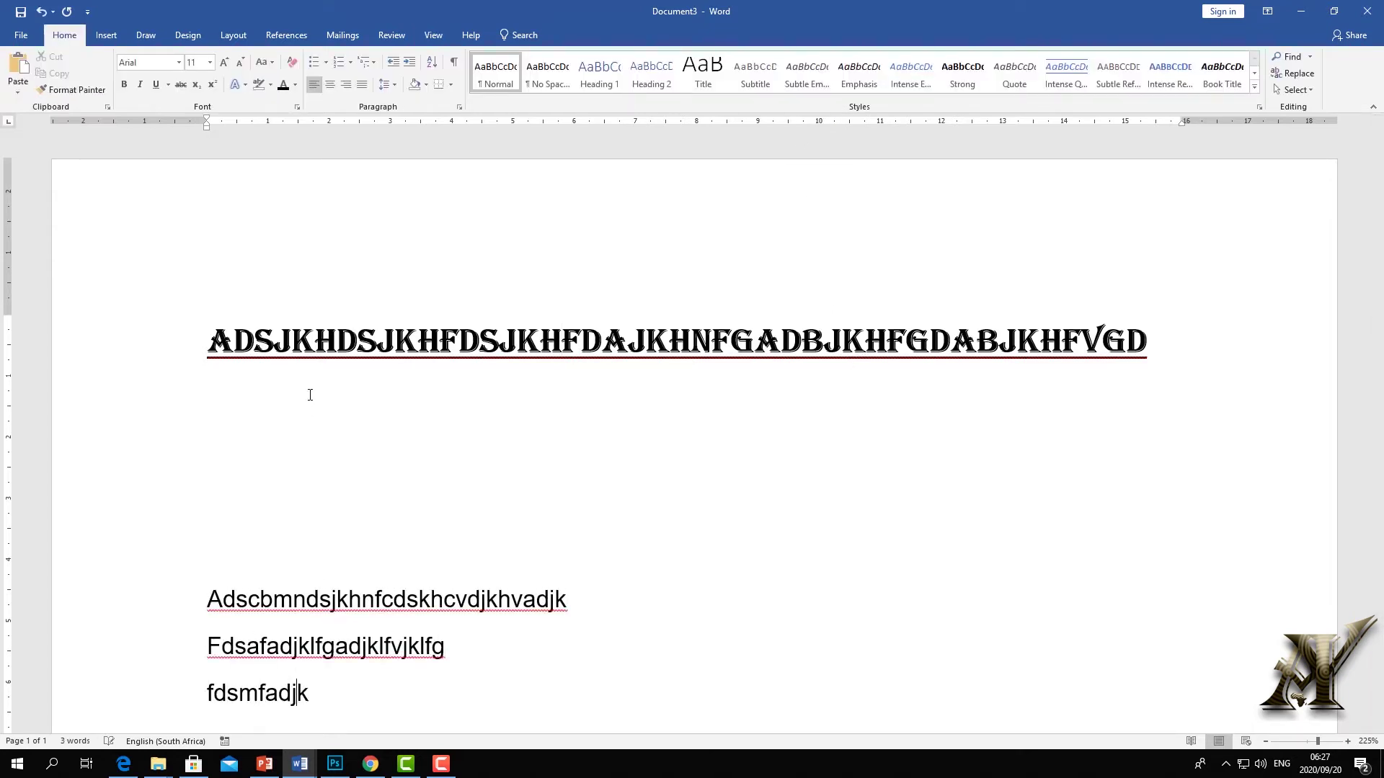
type("lfgsfghskl;l")
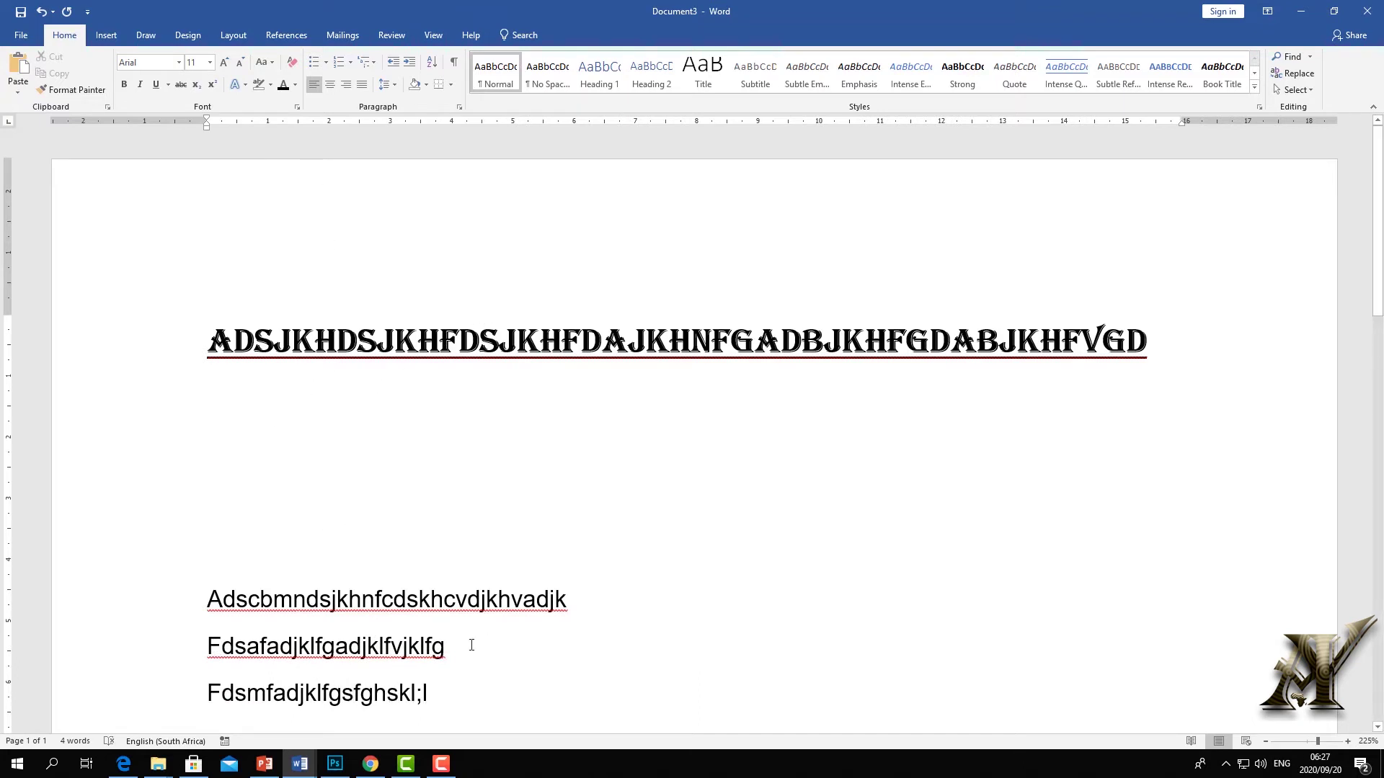
Select the three lines and apply the macro's Algerian 16 pt formatting with italic
left_click_drag(418, 689, 188, 593)
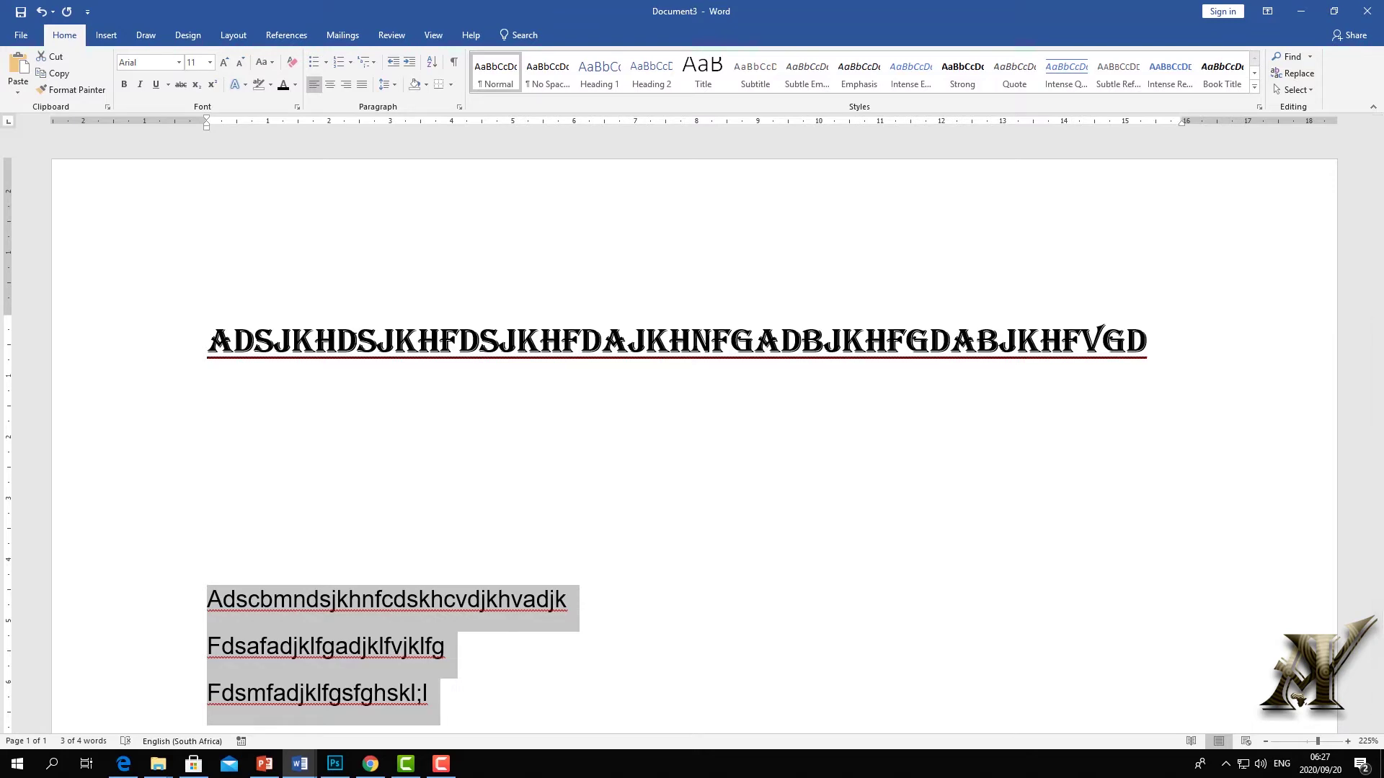
key("ctrl+shift+period")
key("ctrl+shift+period")
key("ctrl+shift+period")
key("ctrl+i")
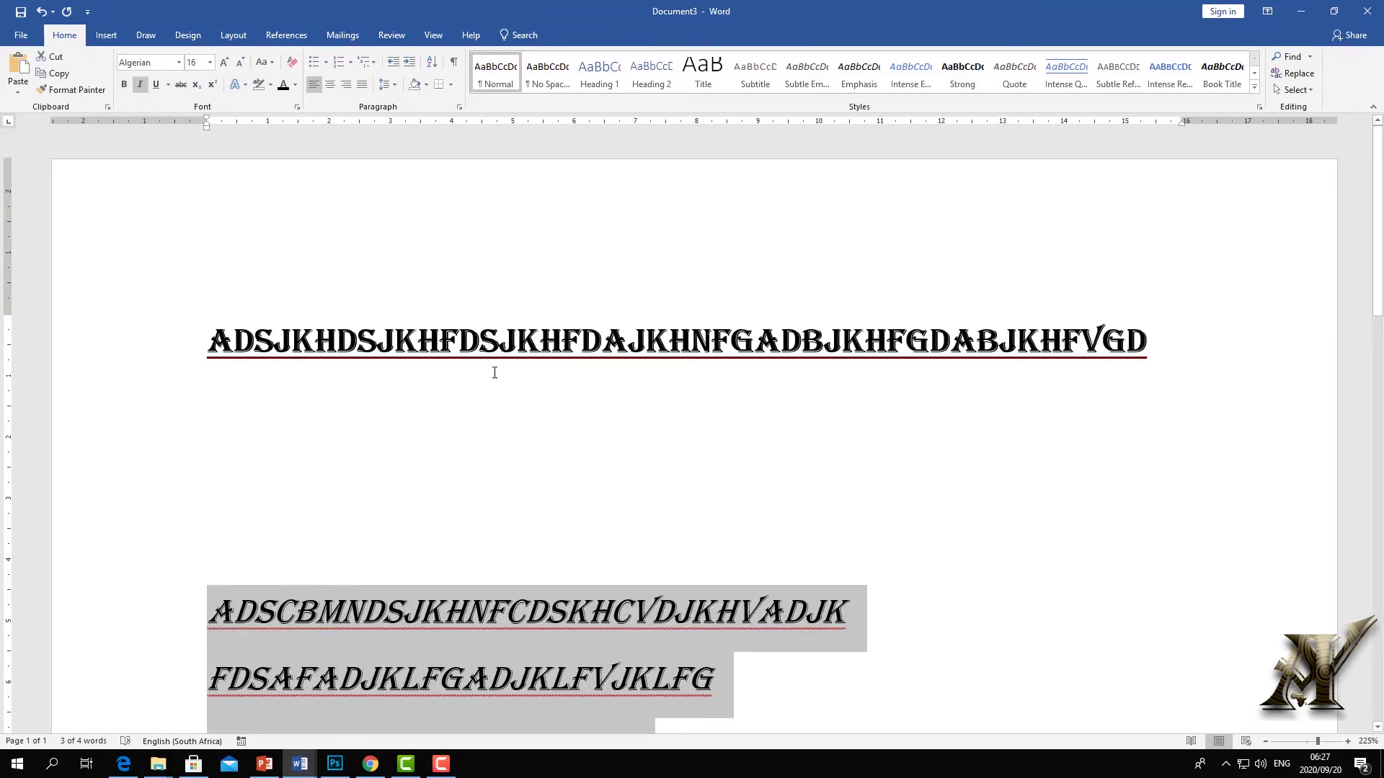
scroll(422, 624, "down", 5)
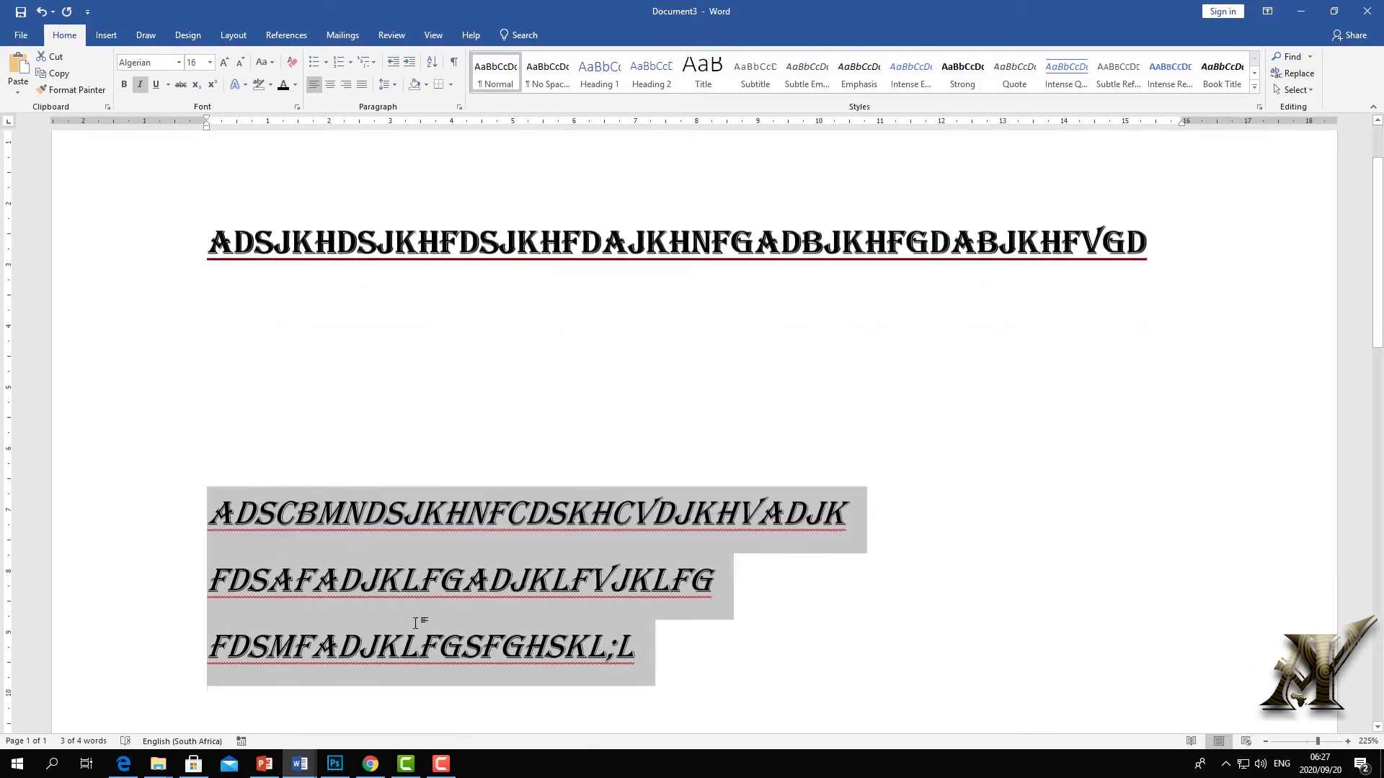
left_click(692, 512)
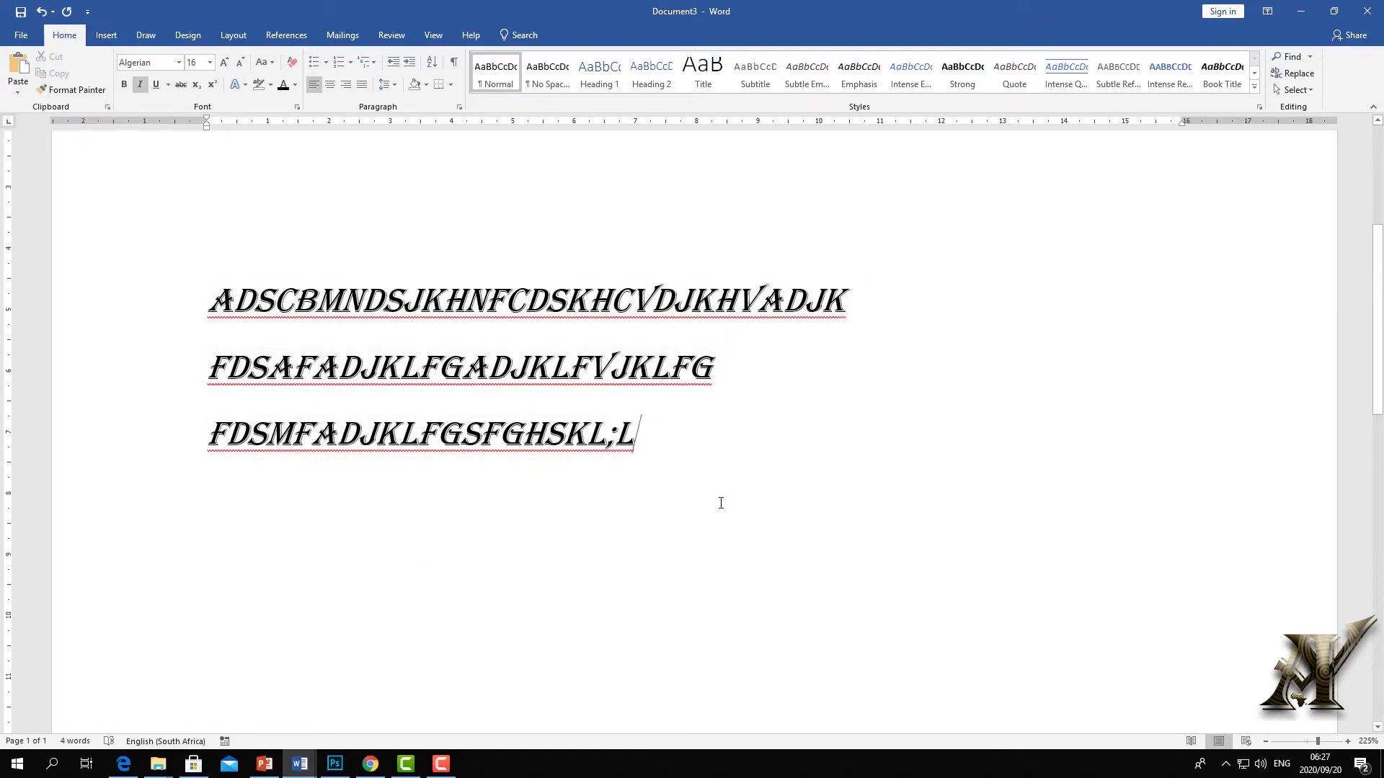
Open the Macros list with Alt+W, M, V and delete macro L
scroll(719, 502, "up", 5)
key("alt+w")
key("m")
key("v")
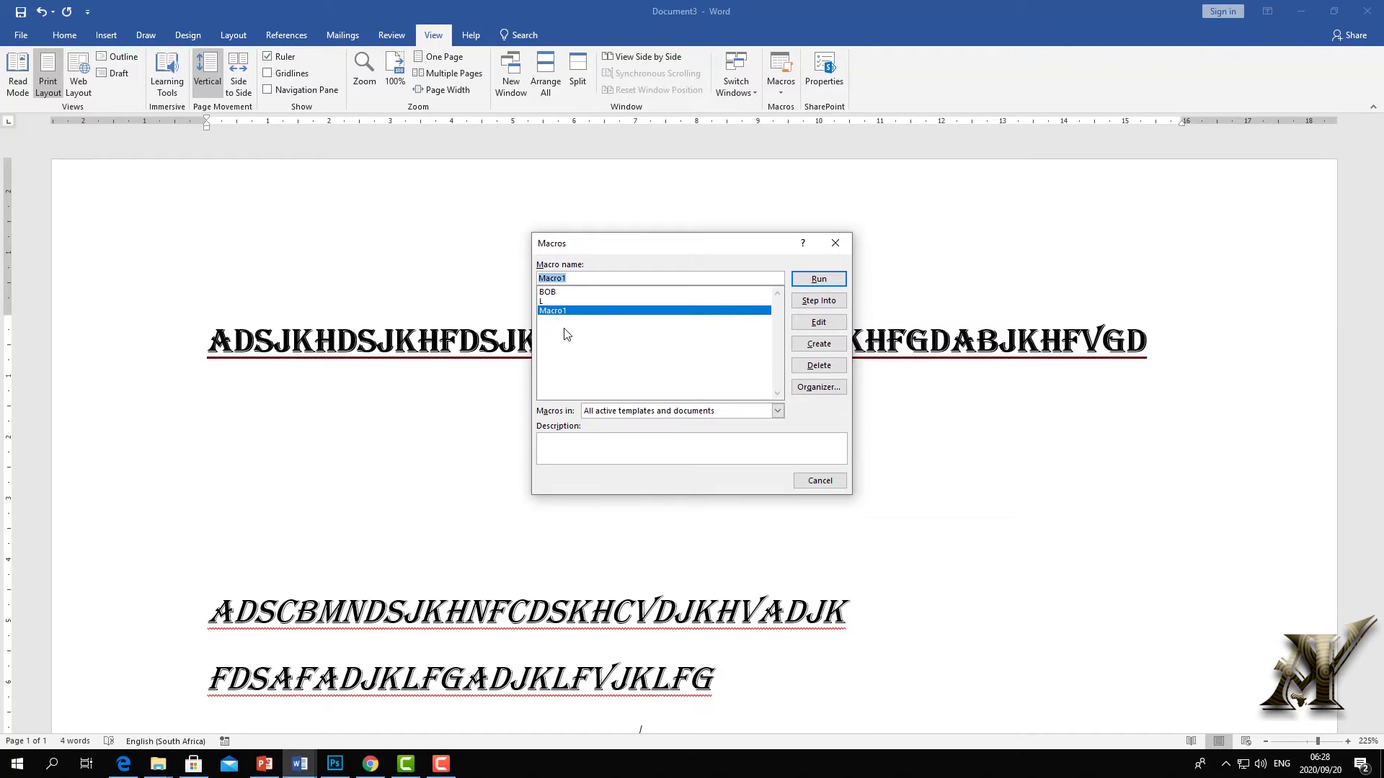
left_click(546, 303)
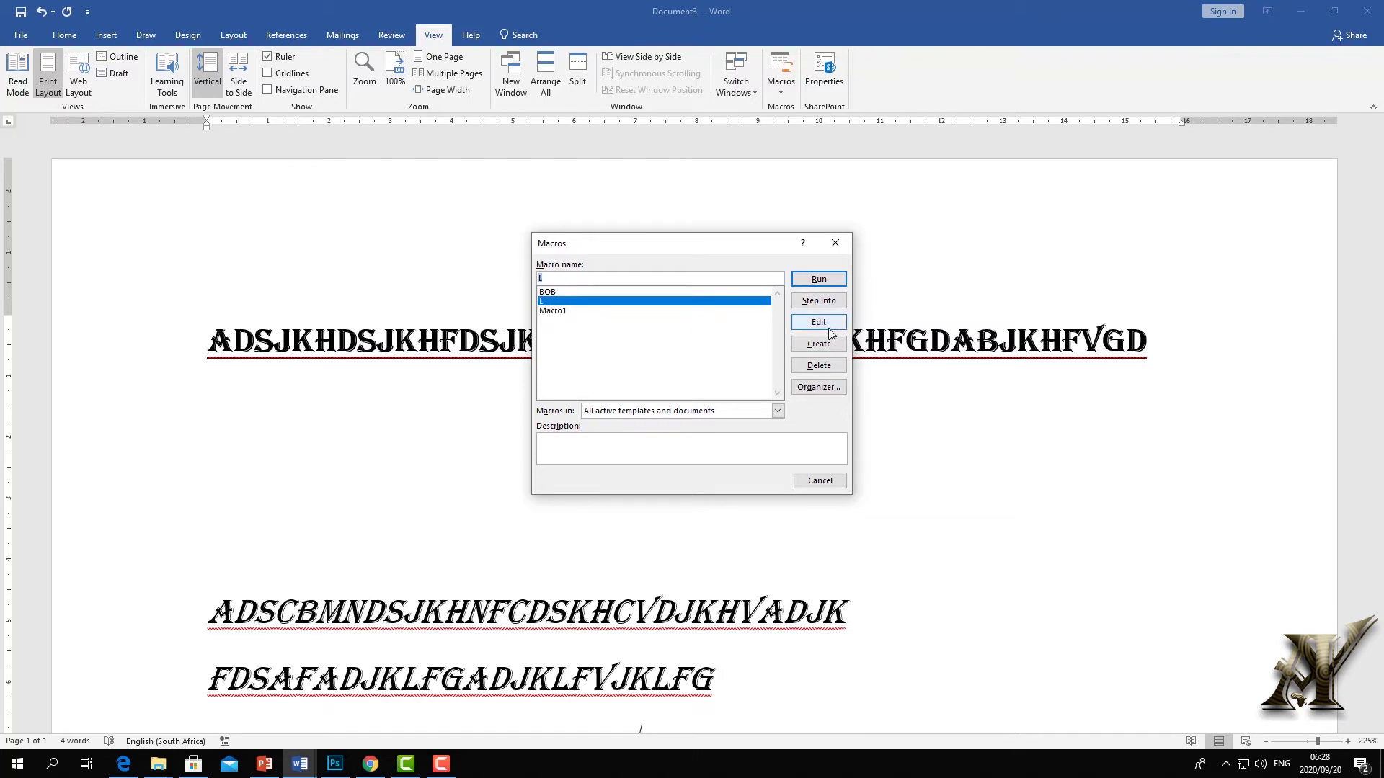
left_click(819, 365)
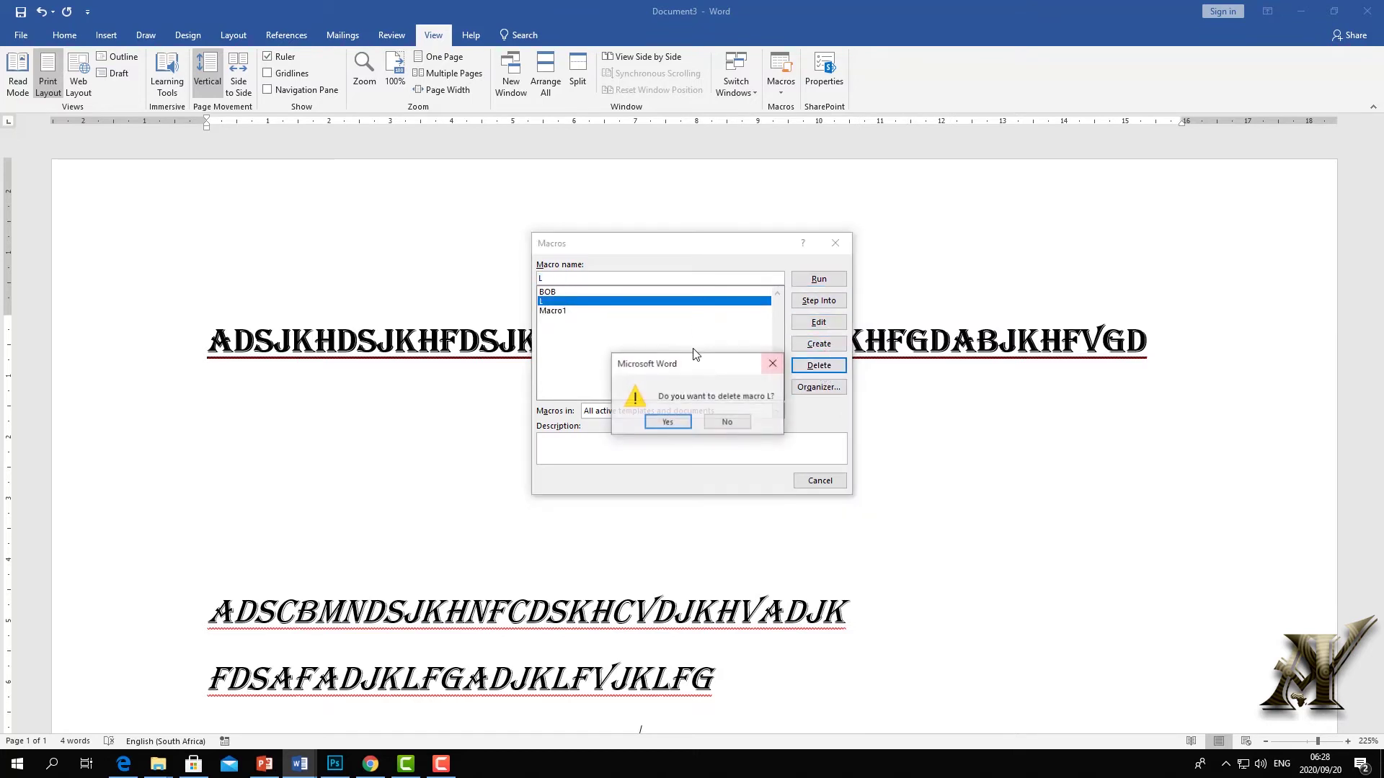
left_click(667, 422)
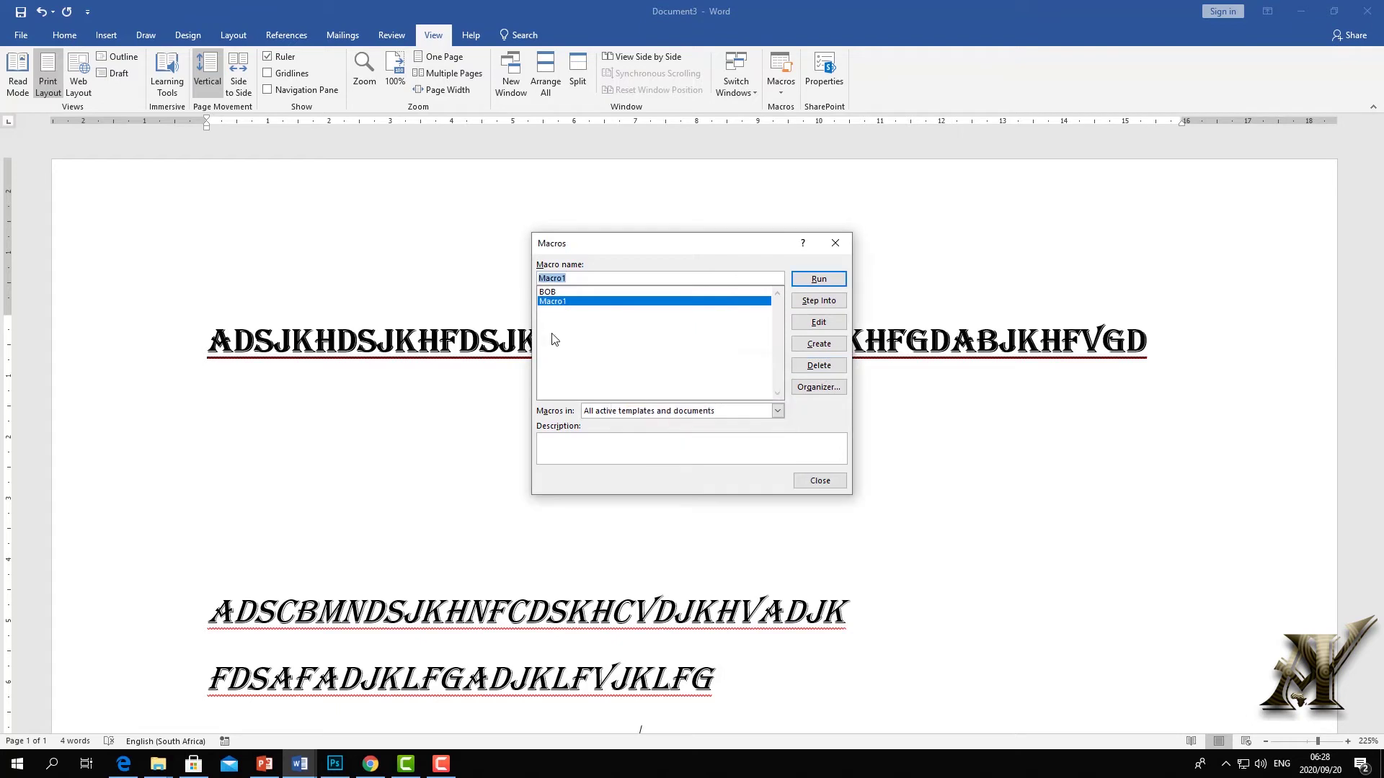
Keep Macro1, create a new macro named 'Glmrunte', then select part of the second line
left_click(800, 347)
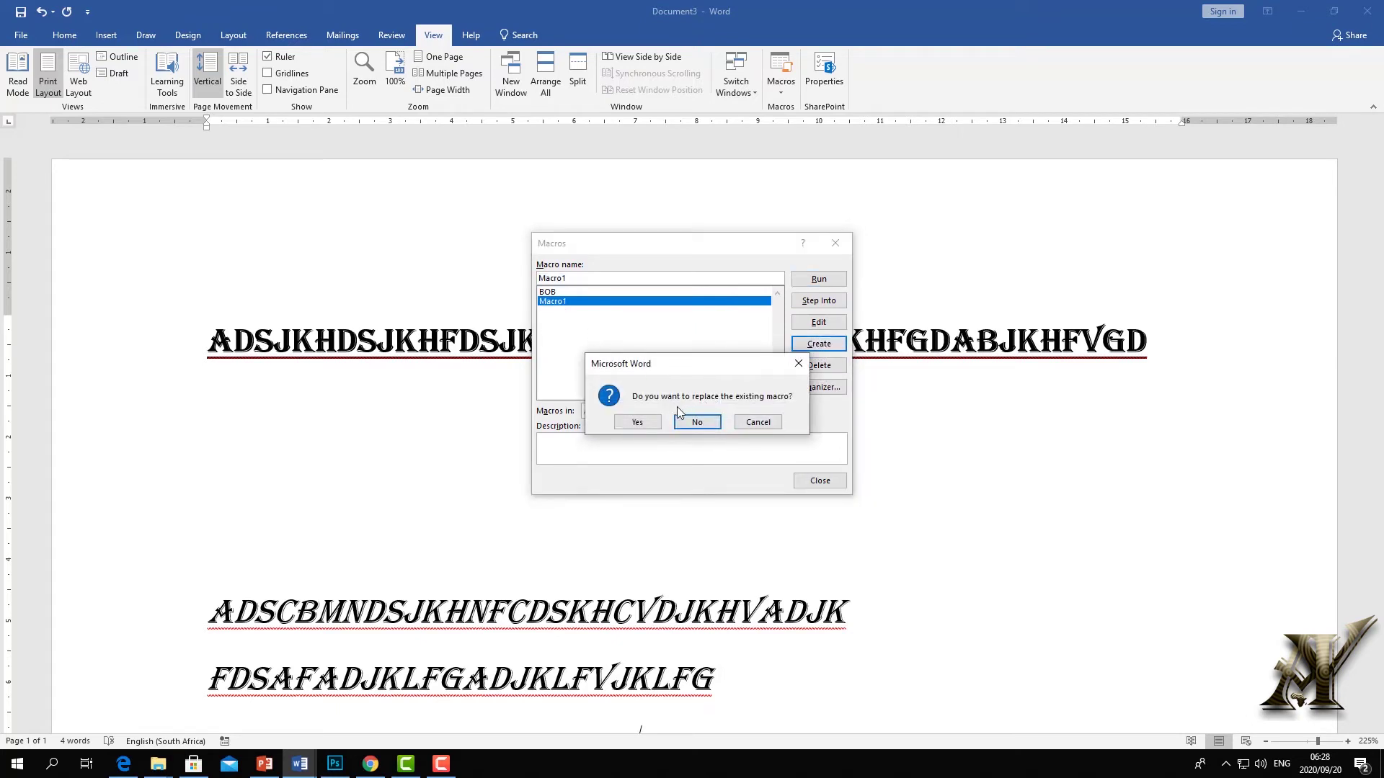
left_click(696, 421)
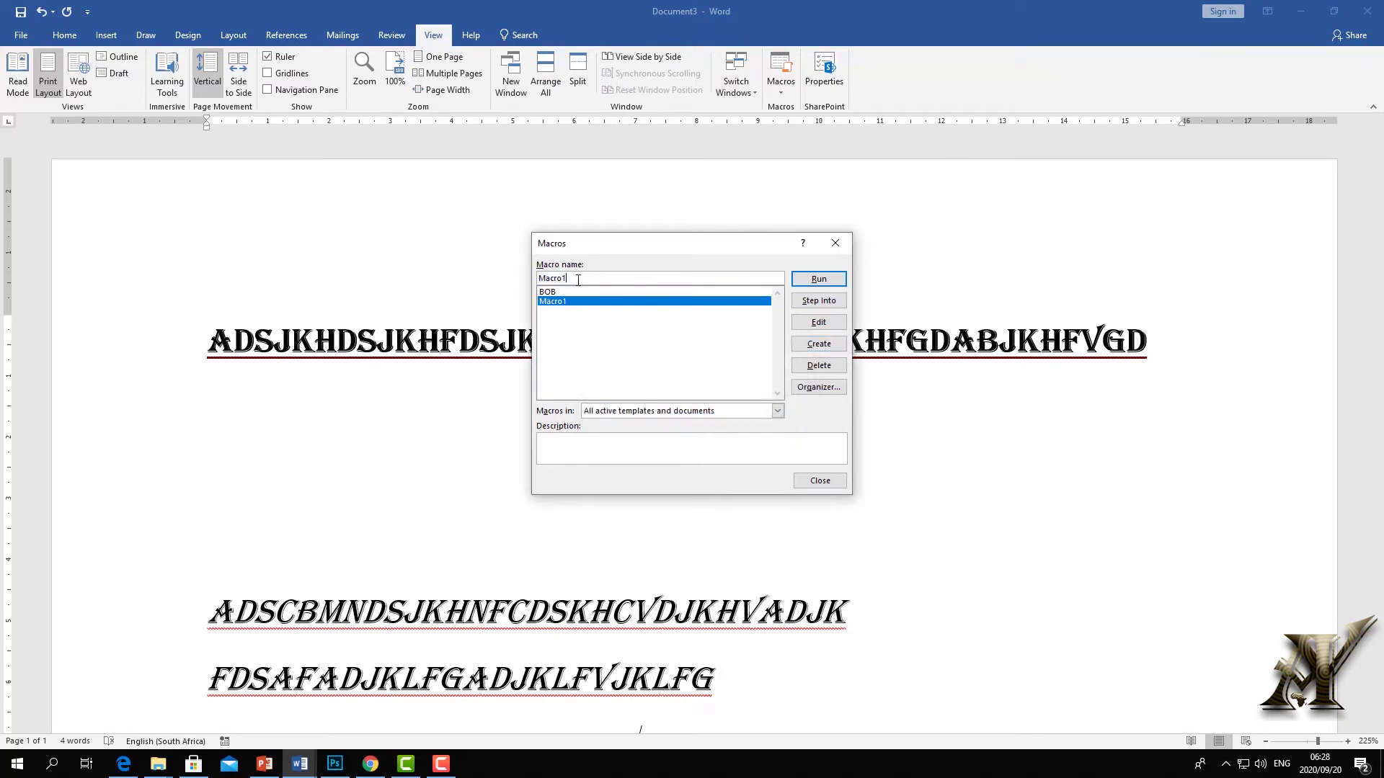
type("Glmrunte")
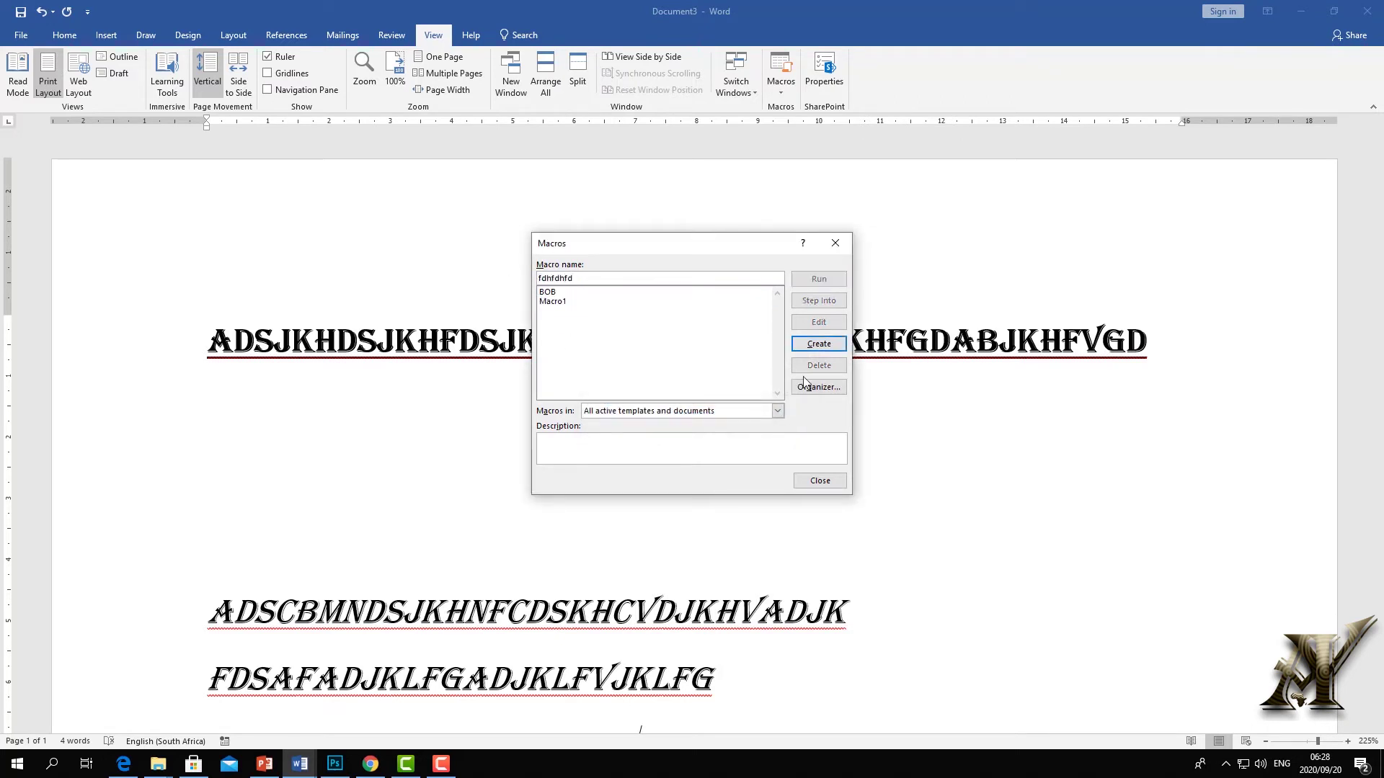
left_click(819, 344)
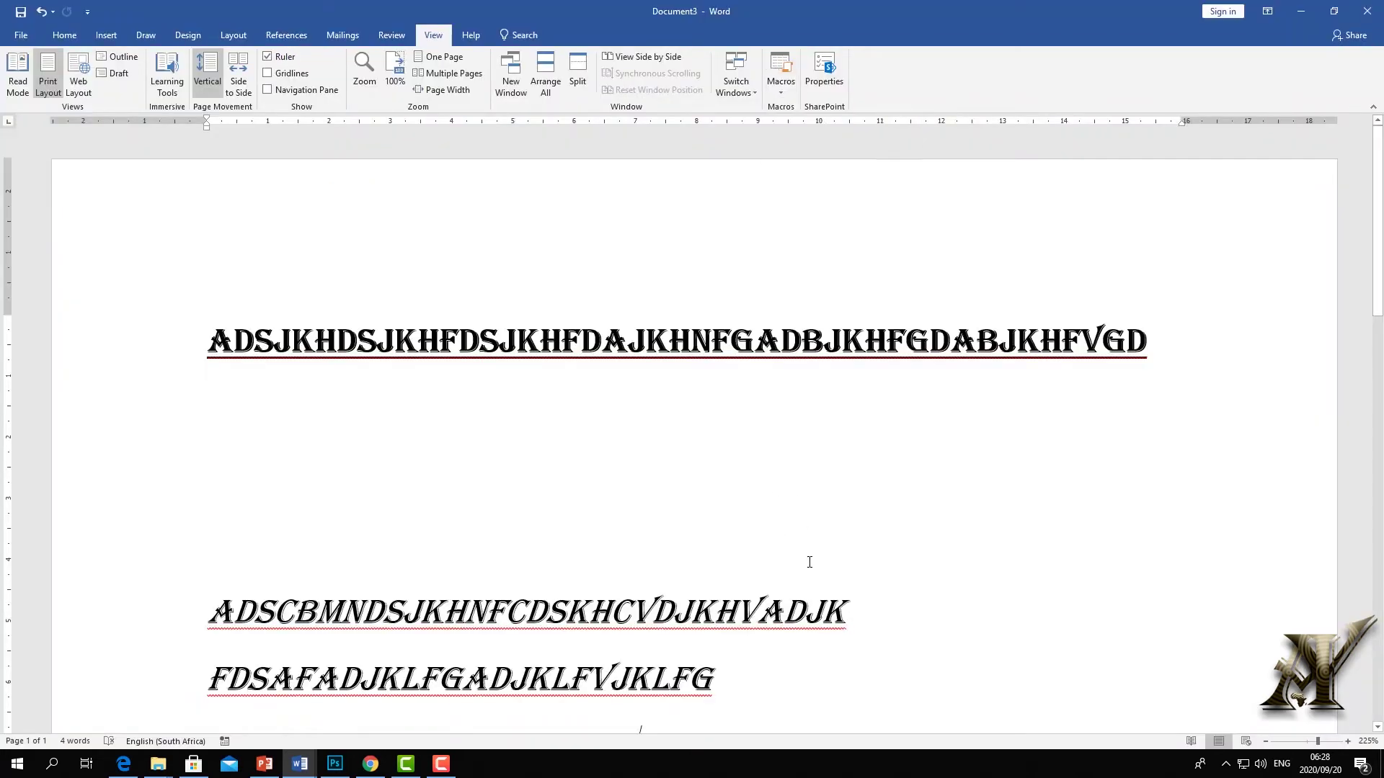
left_click_drag(860, 603, 294, 612)
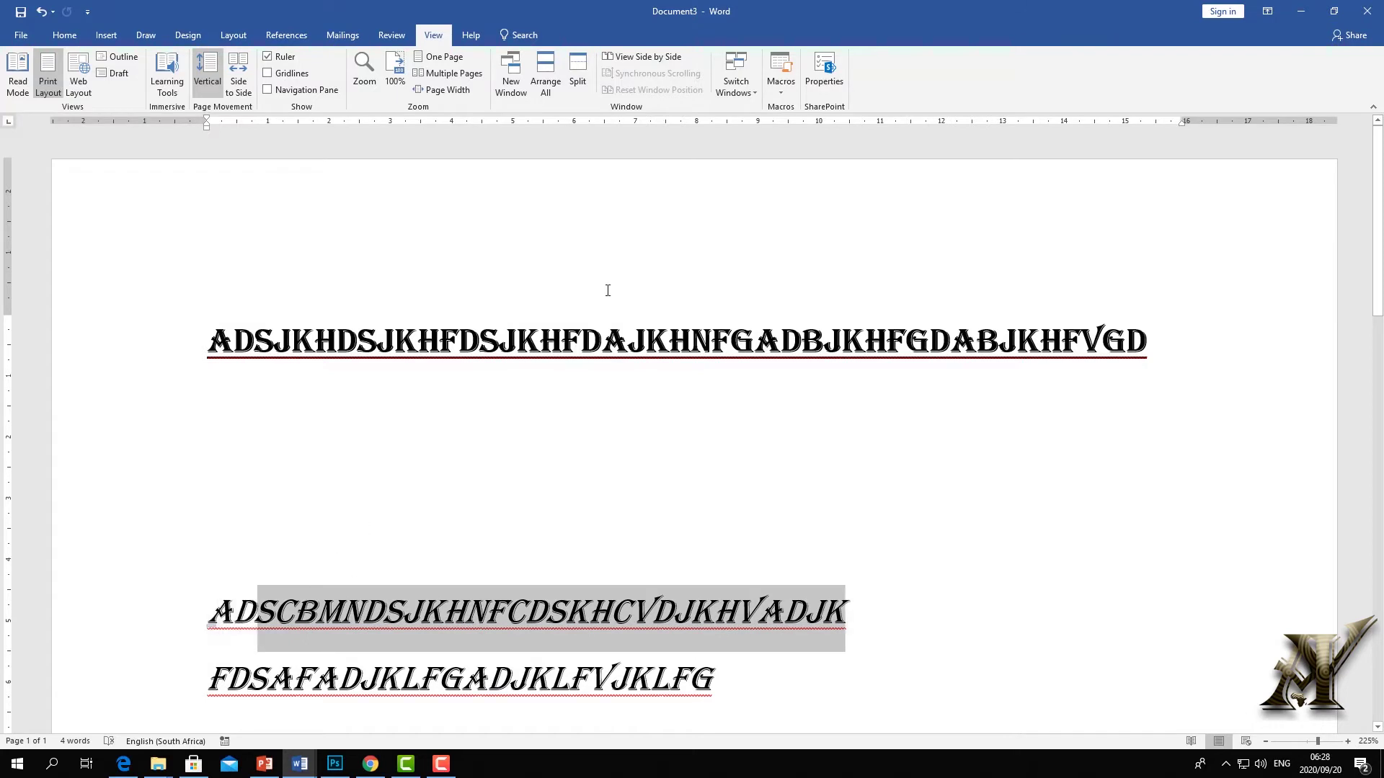
Start recording another macro and choose to assign it a keyboard shortcut
left_click(781, 80)
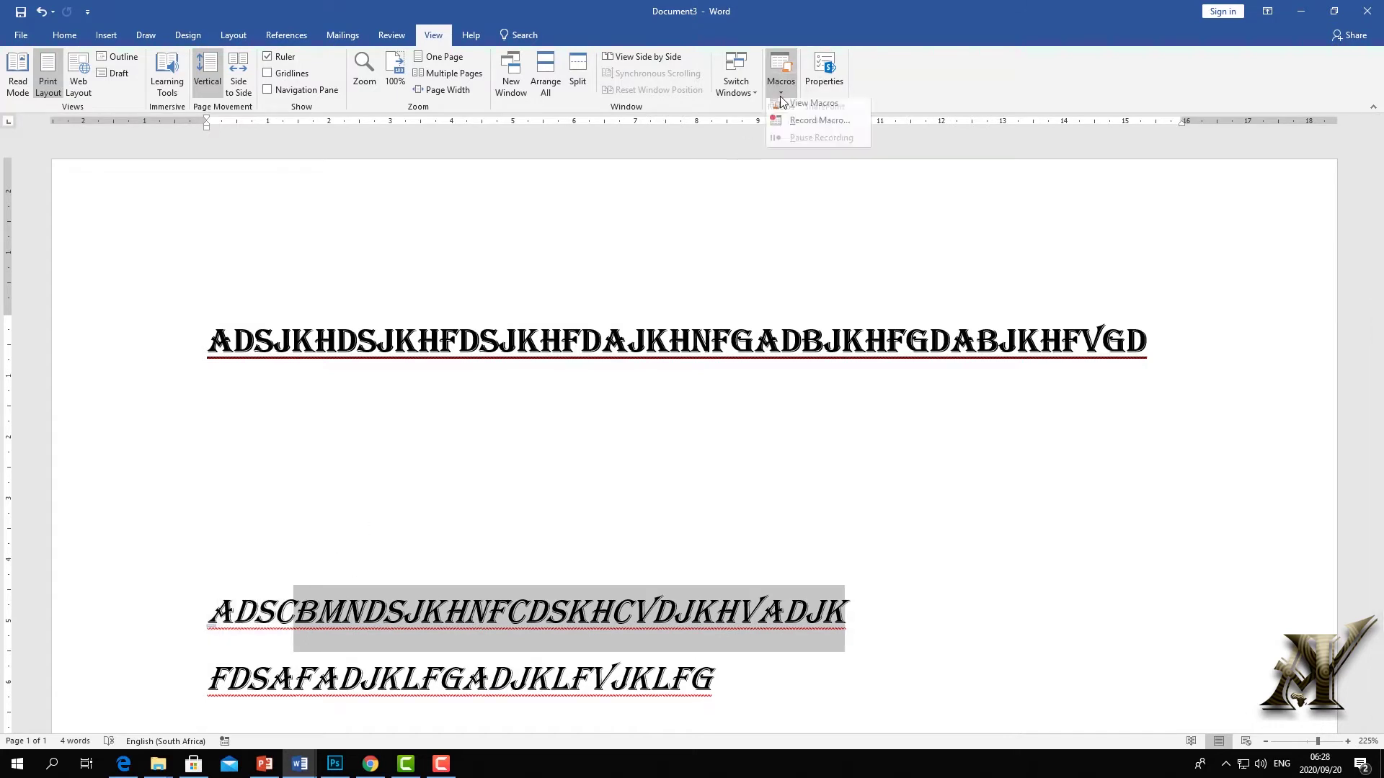
left_click(812, 127)
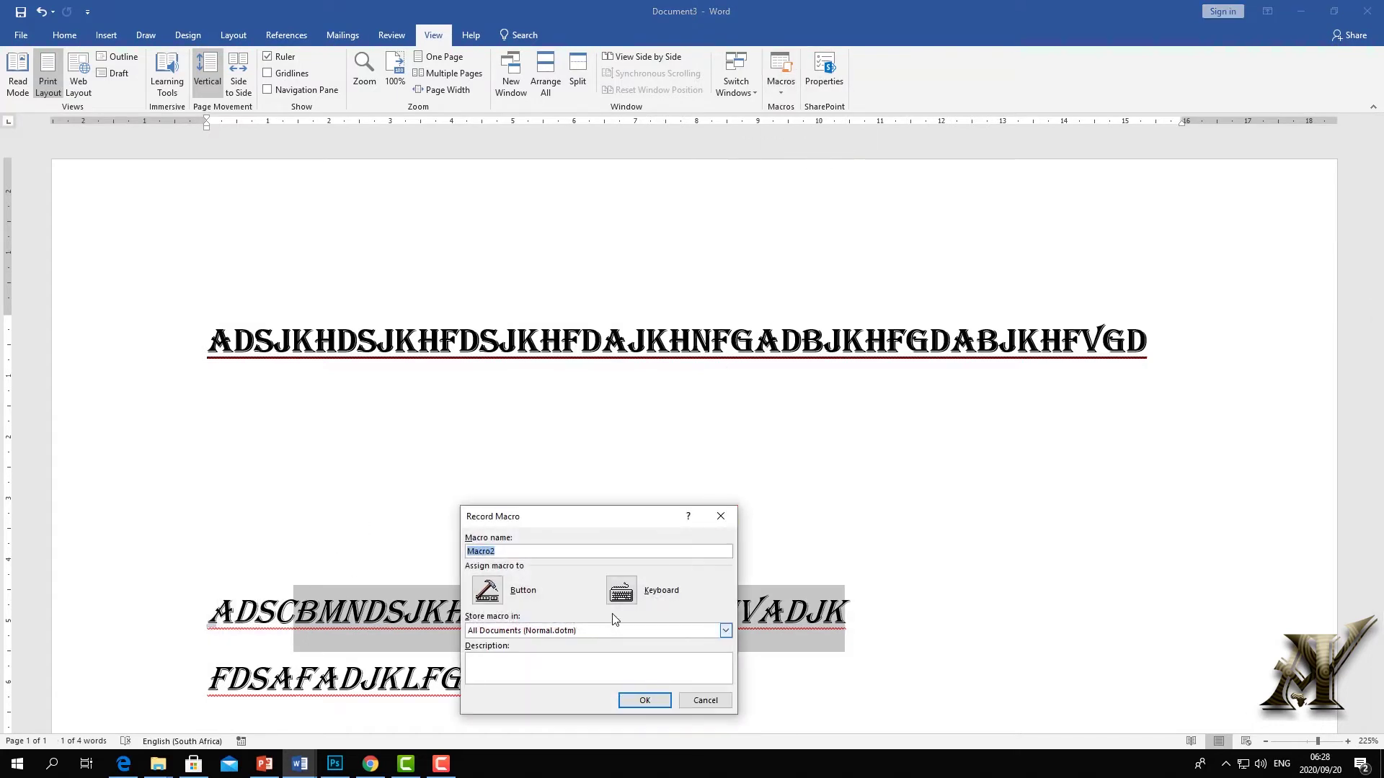
left_click(647, 597)
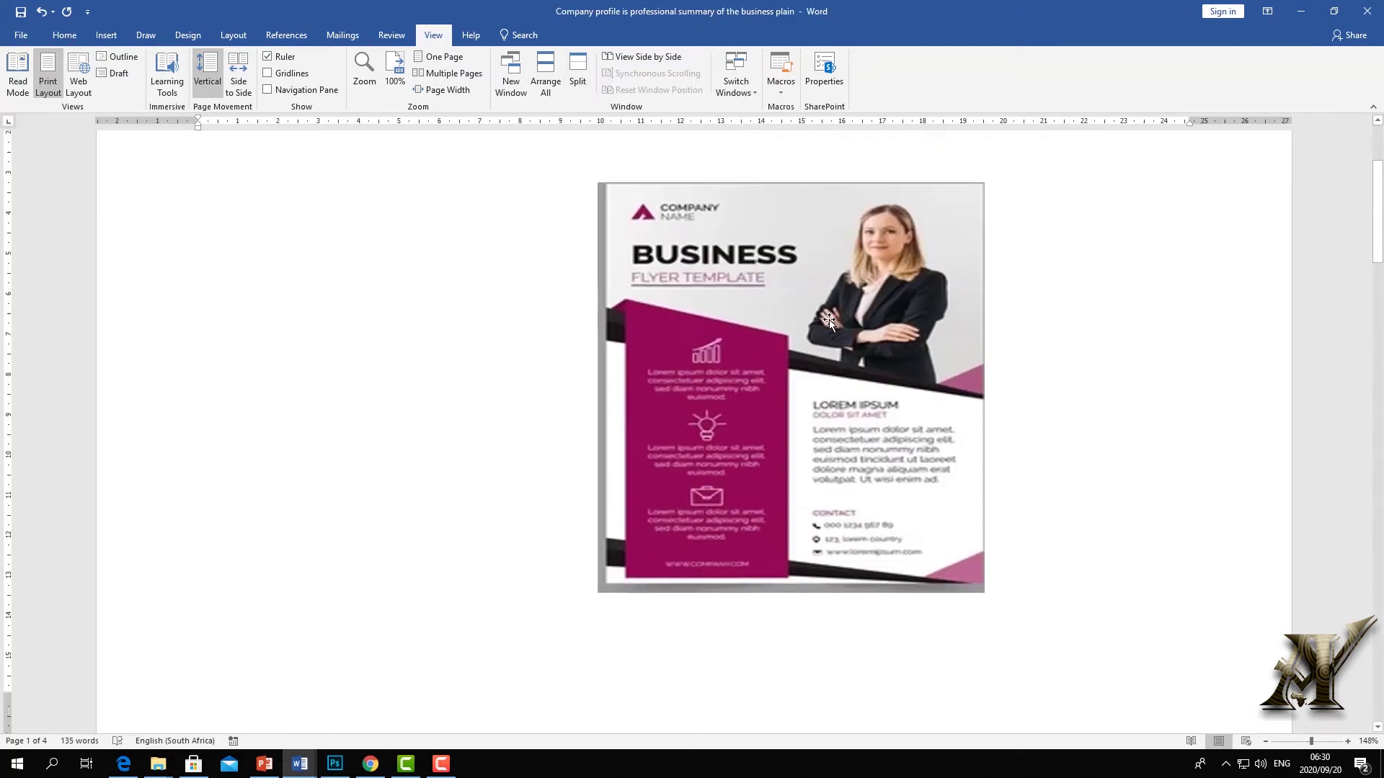
scroll(809, 303, "down", 4)
Move the flyer picture to the left in the Company profile document
scroll(809, 312, "up", 2)
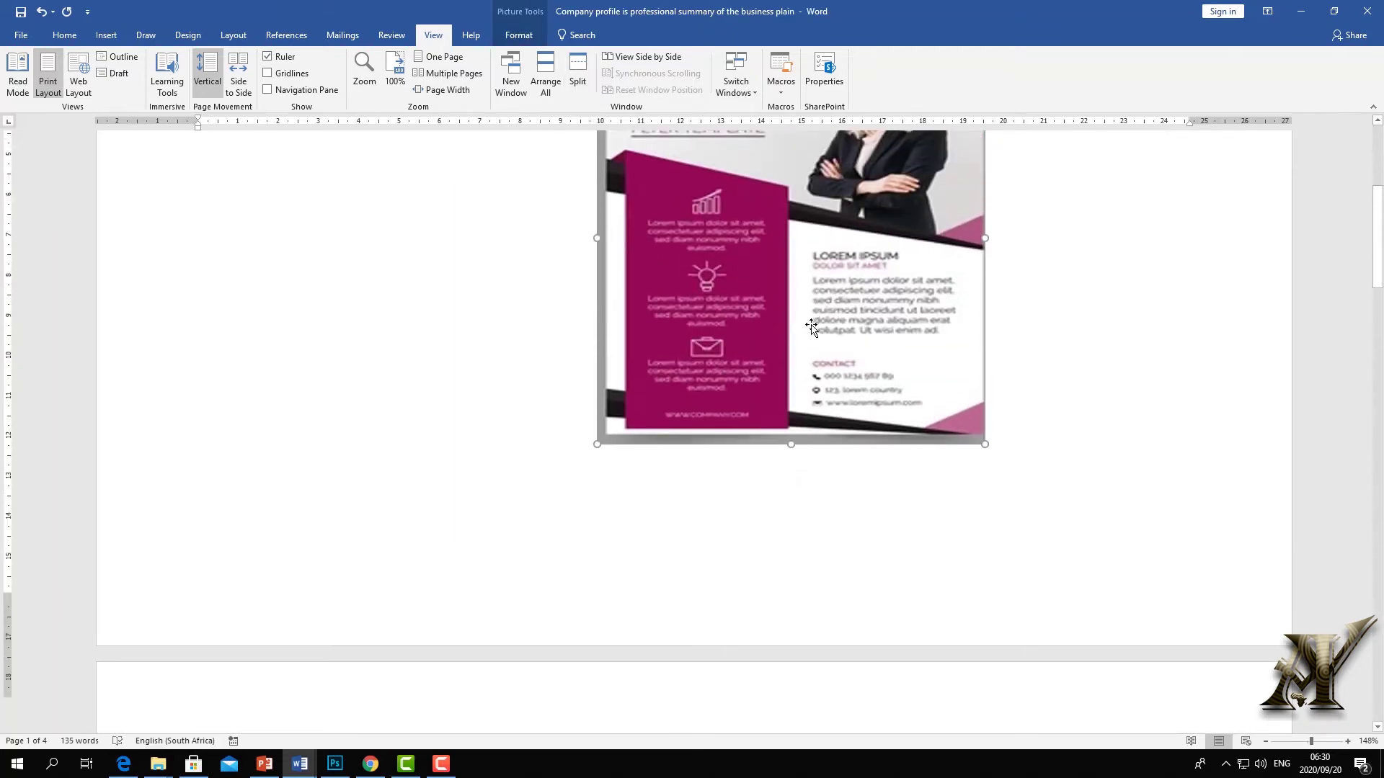
scroll(815, 320, "up", 3)
left_click_drag(816, 320, 504, 334)
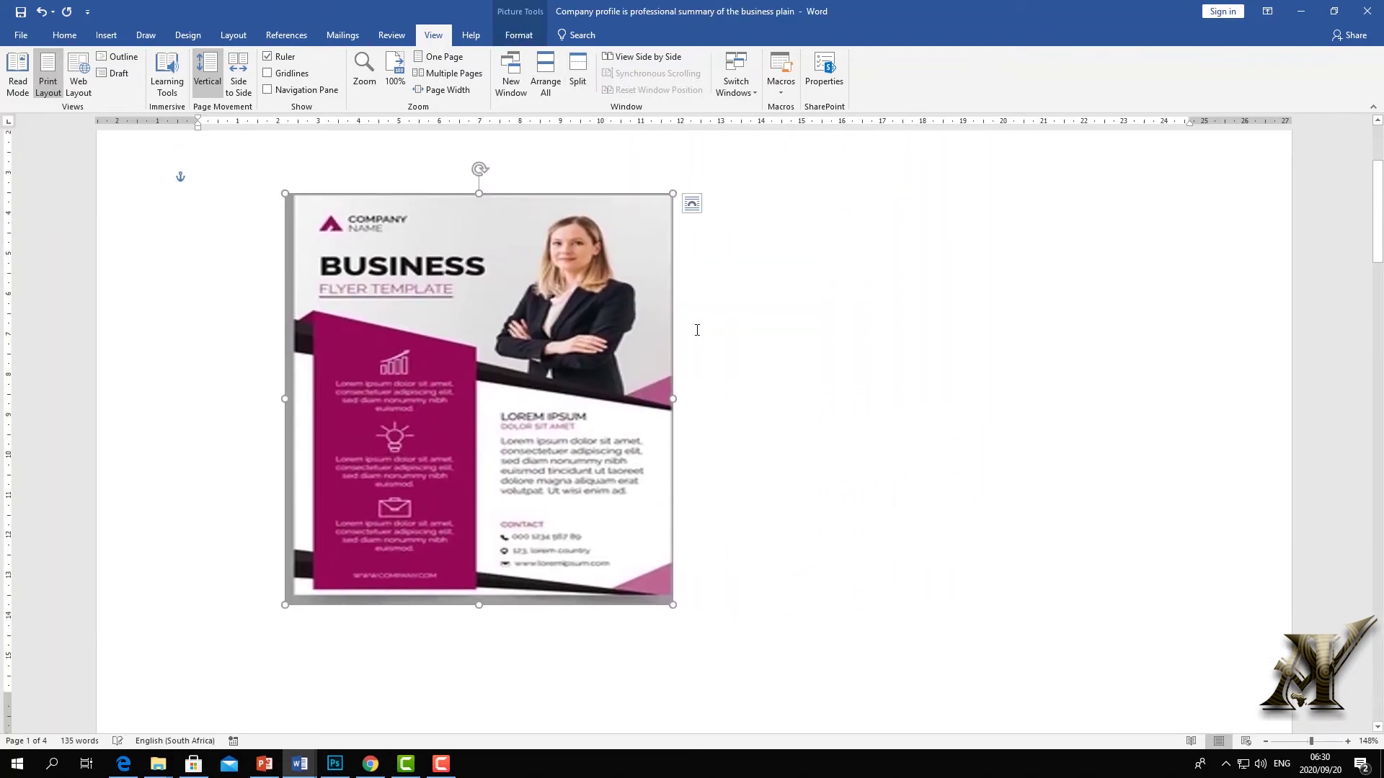
left_click(697, 329)
scroll(703, 375, "down", 3)
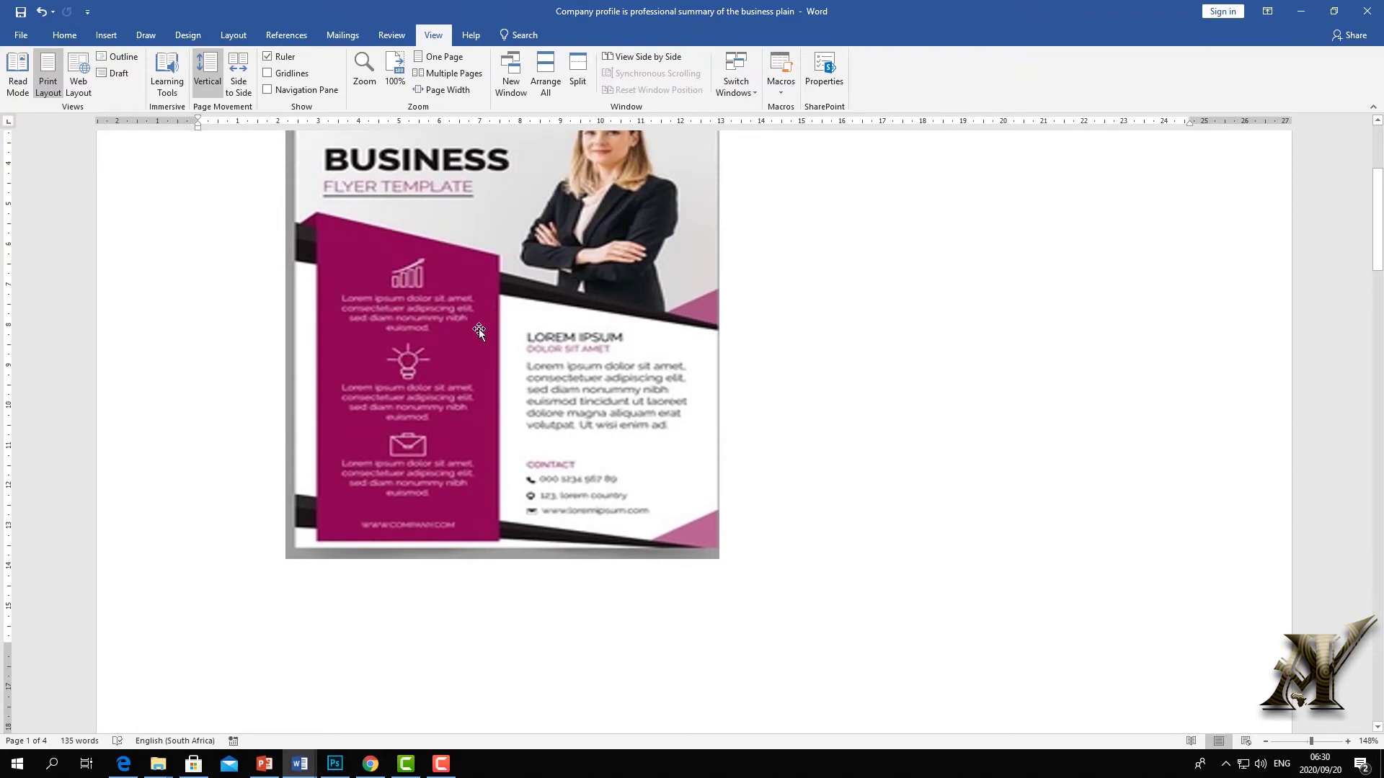
scroll(479, 329, "up", 3)
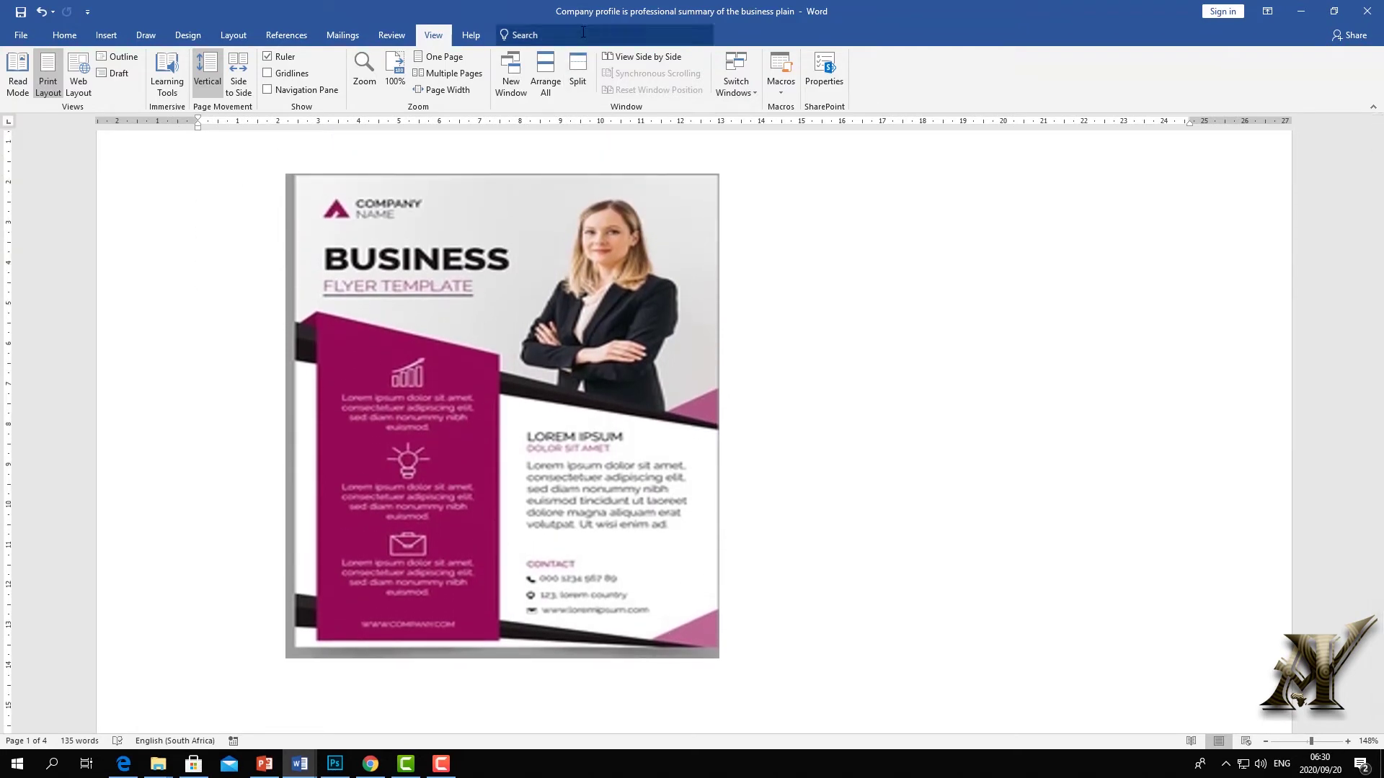
Create a new blank Document4, check the Company profile window, and return to Document4
left_click(21, 35)
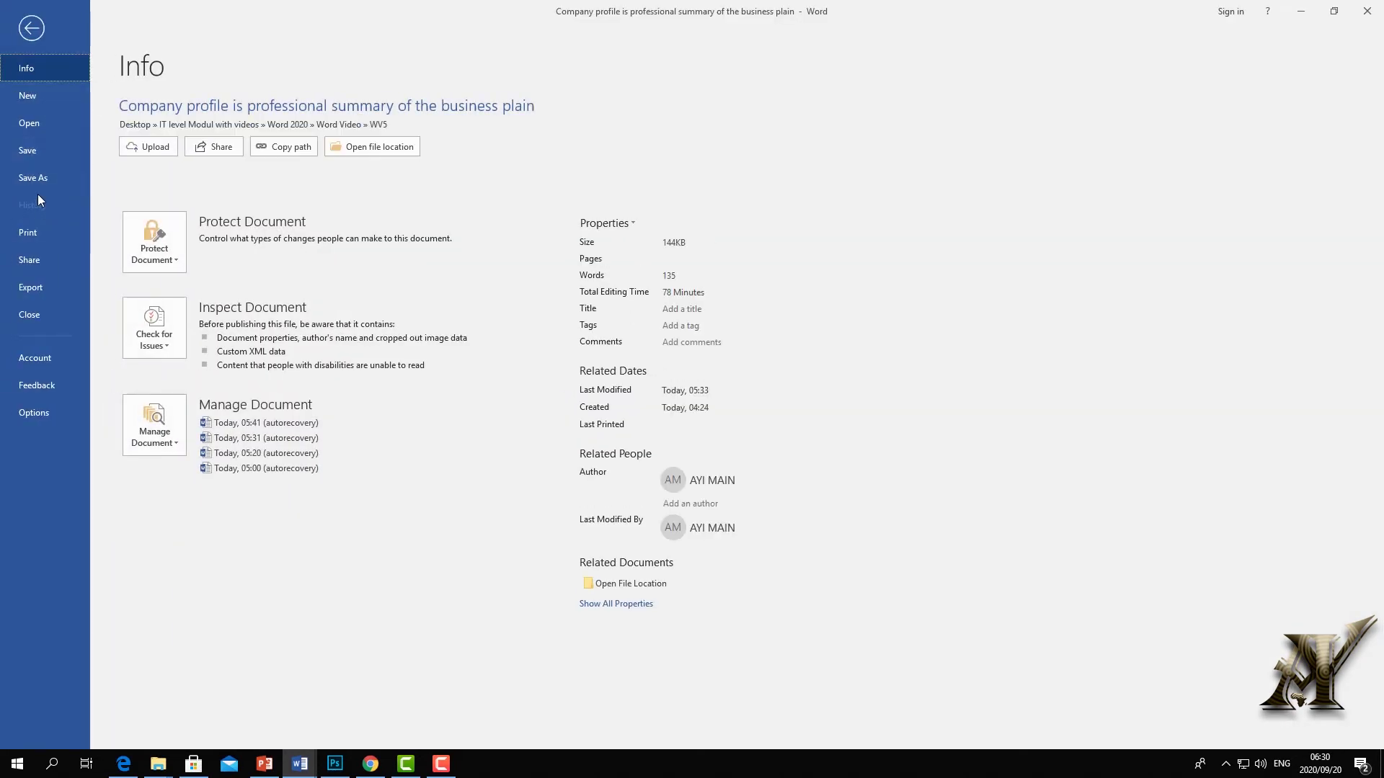
left_click(27, 97)
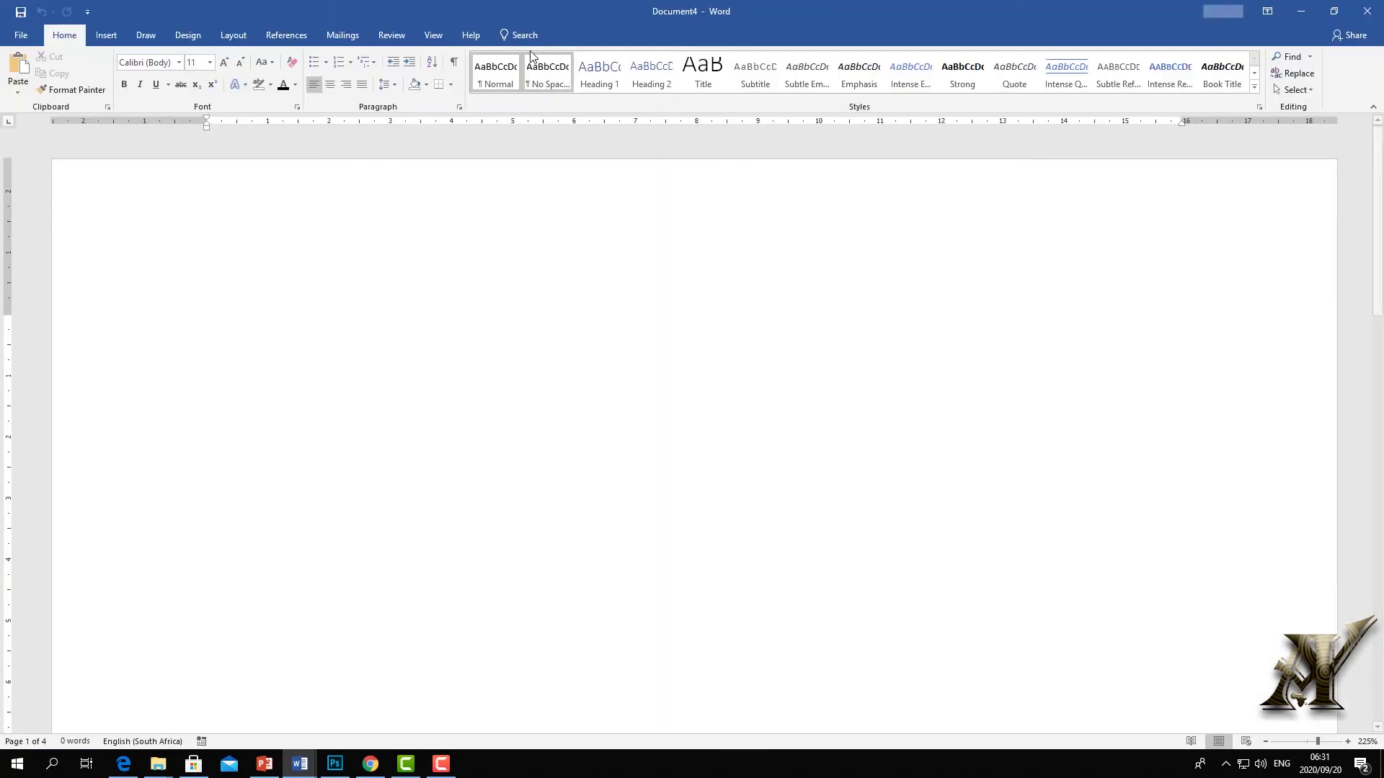
left_click(433, 37)
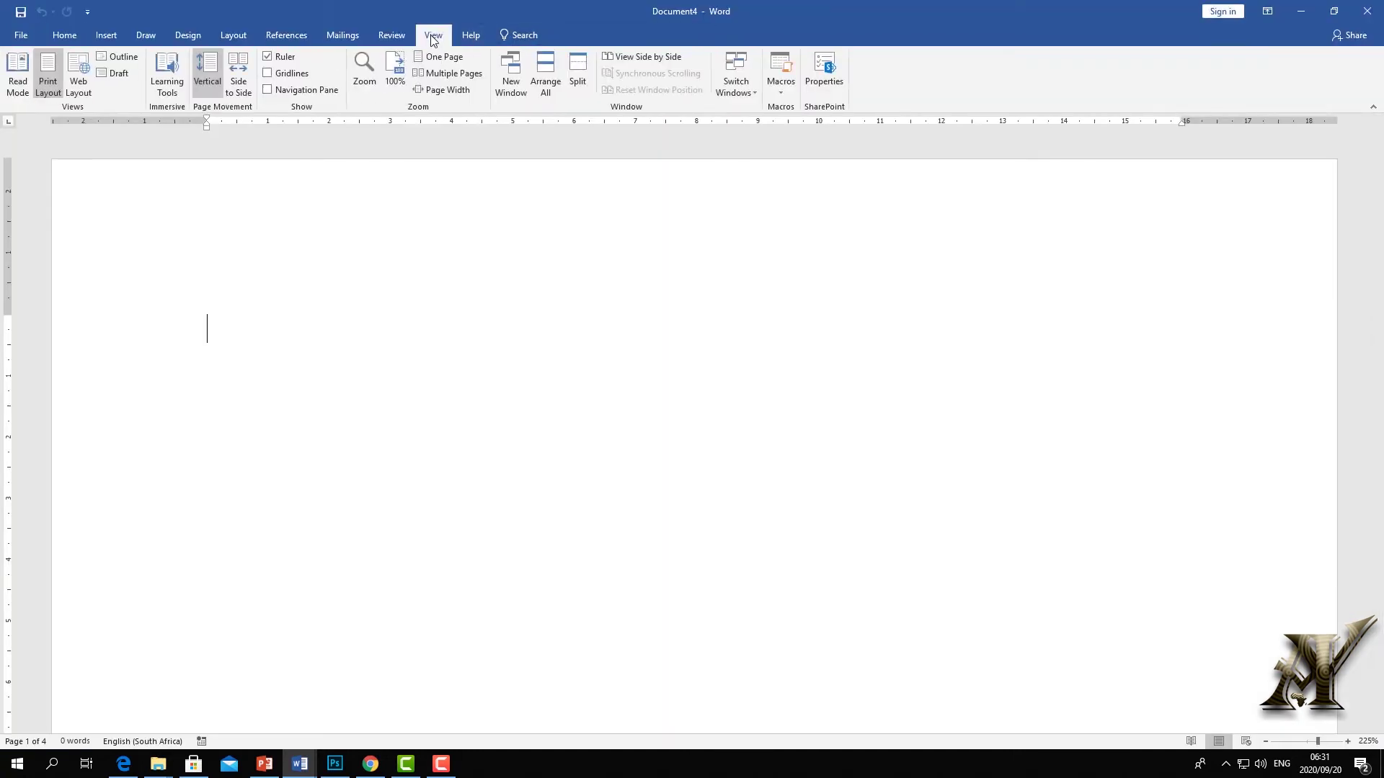
left_click(750, 92)
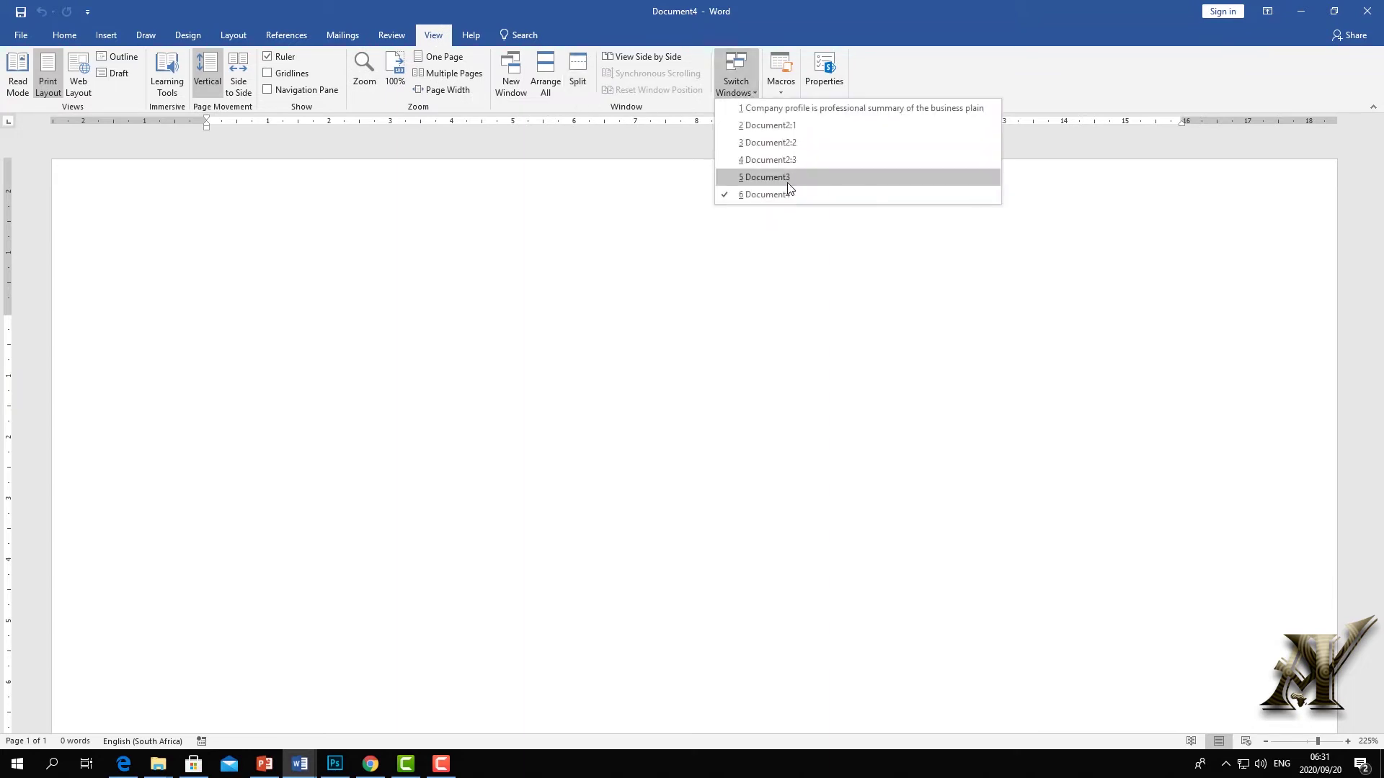
left_click(767, 108)
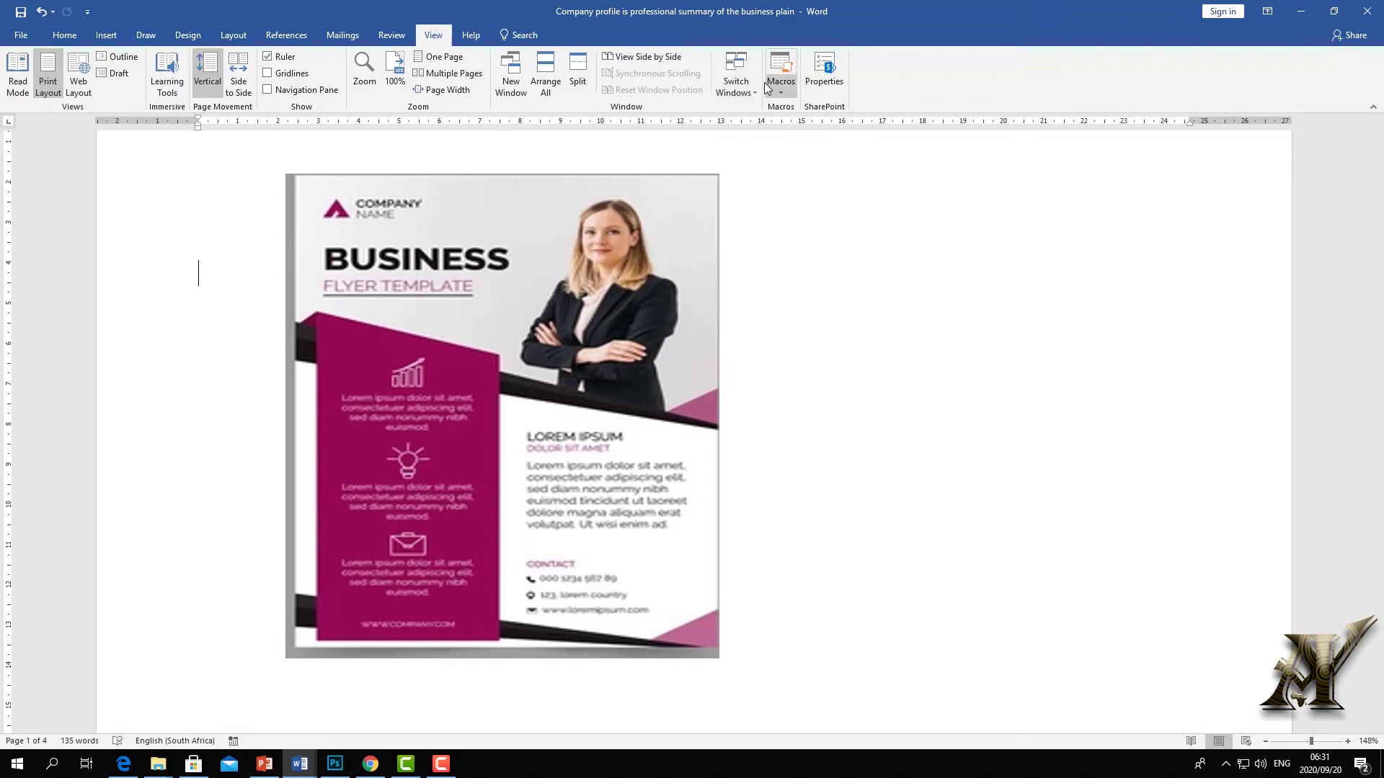
left_click(729, 81)
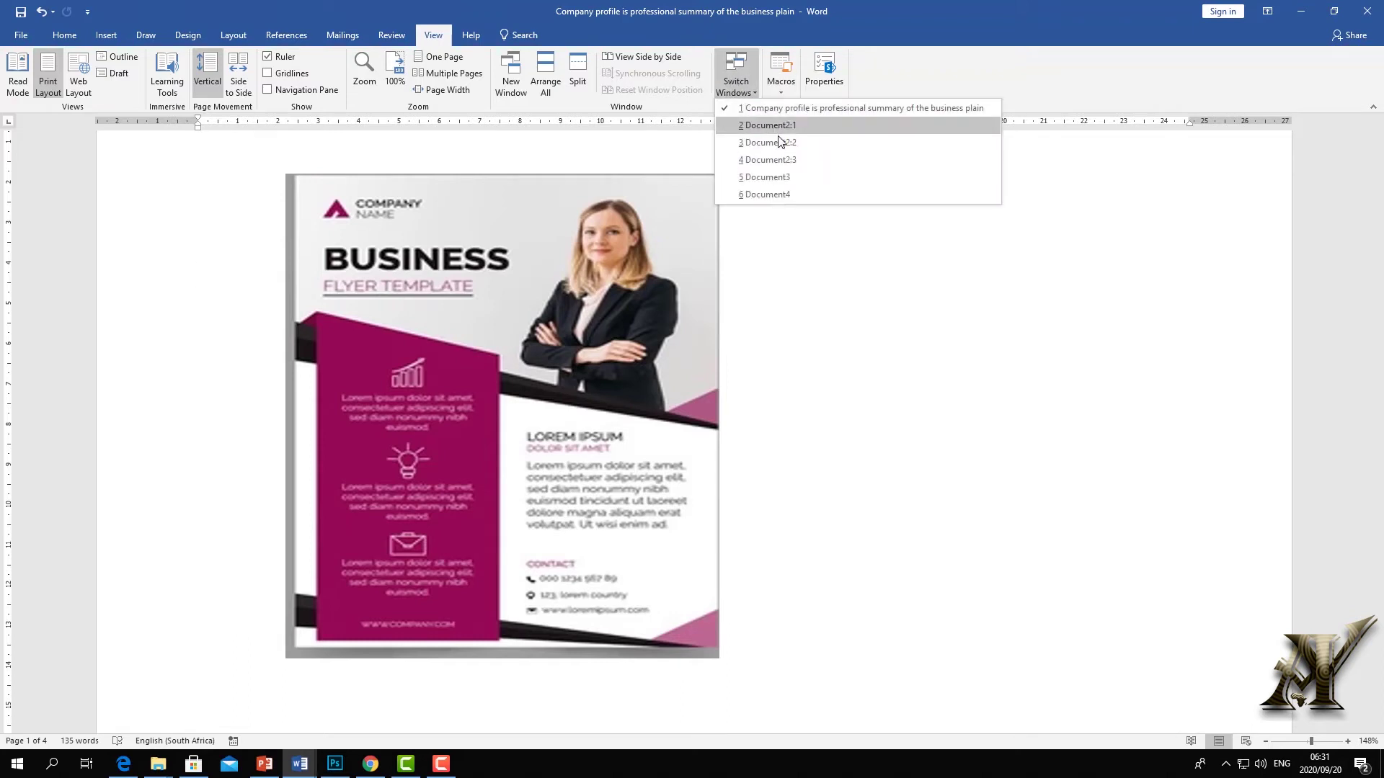
left_click(779, 196)
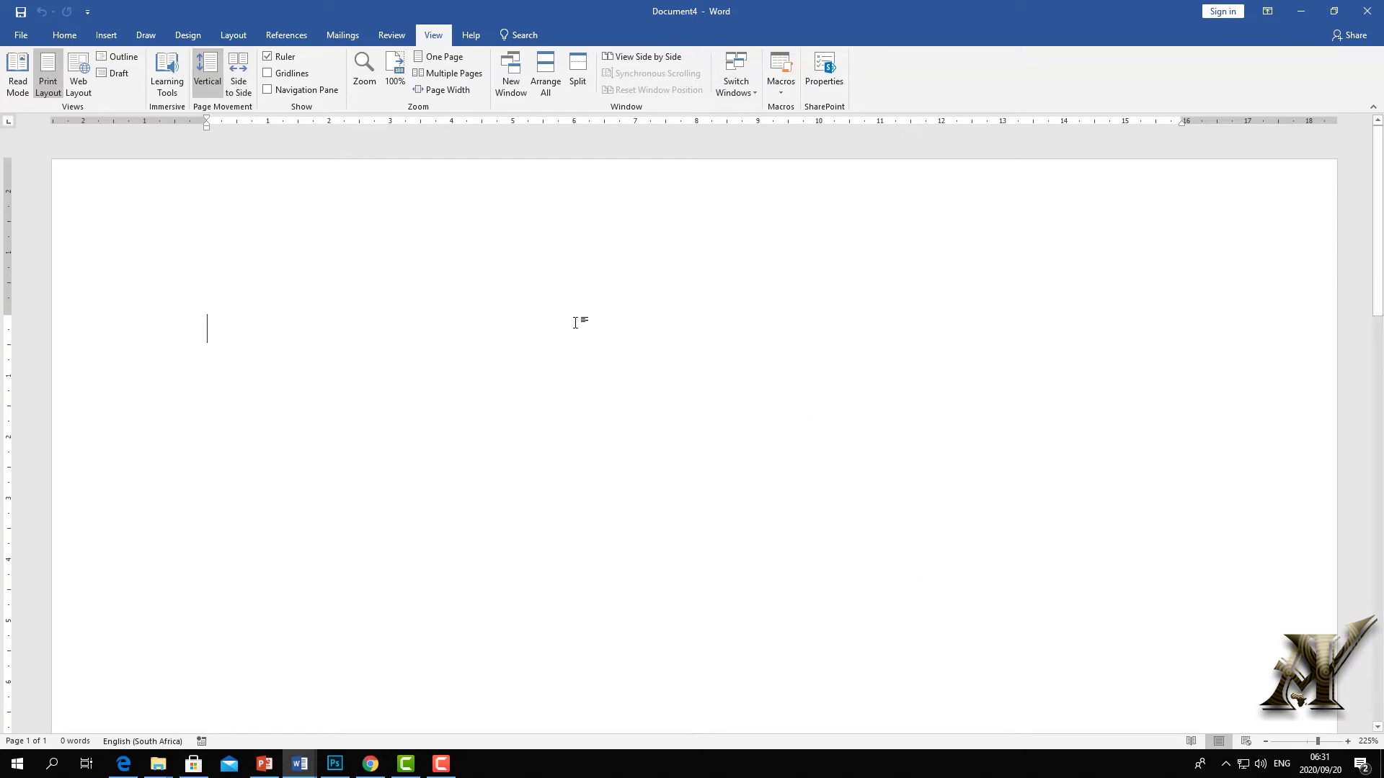
left_click(228, 38)
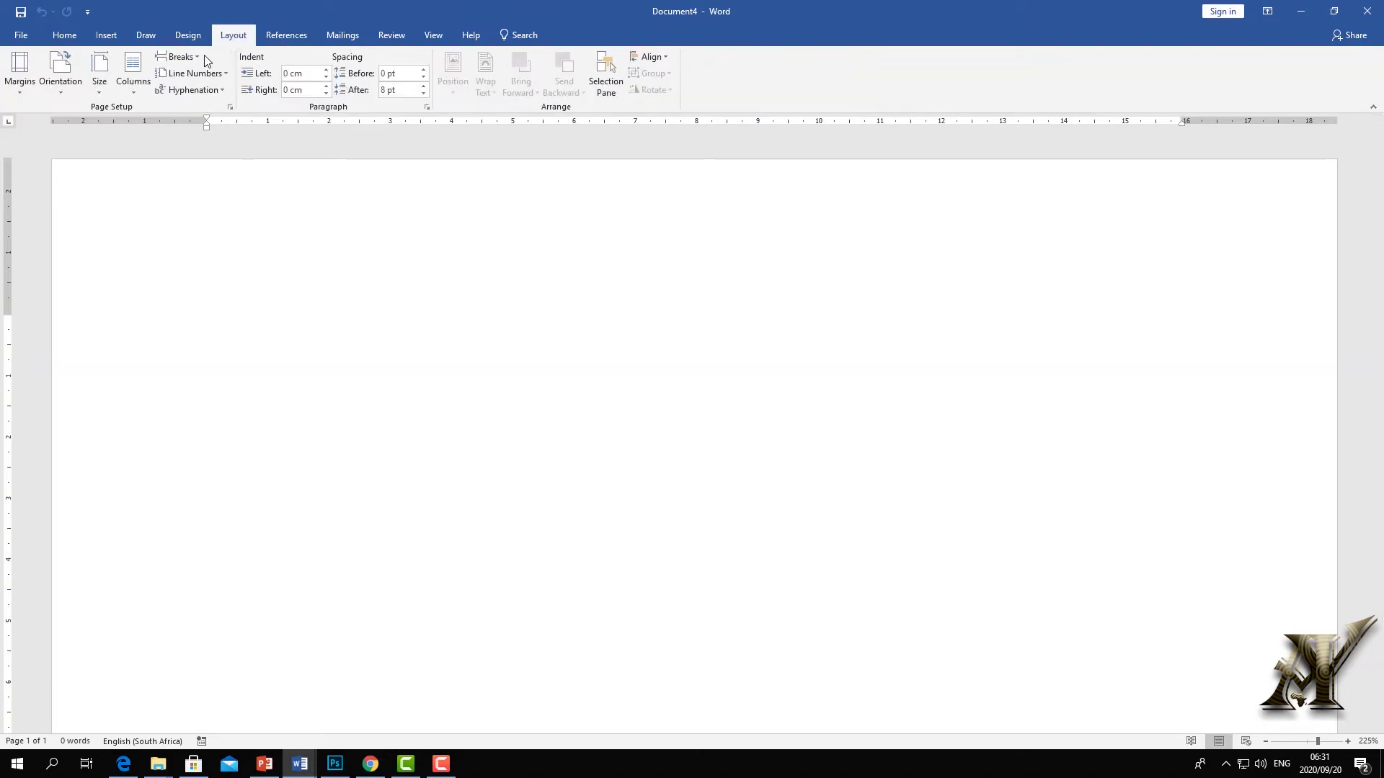
Open Page Setup through More Paper Sizes, then bring Chrome to the front
left_click(100, 81)
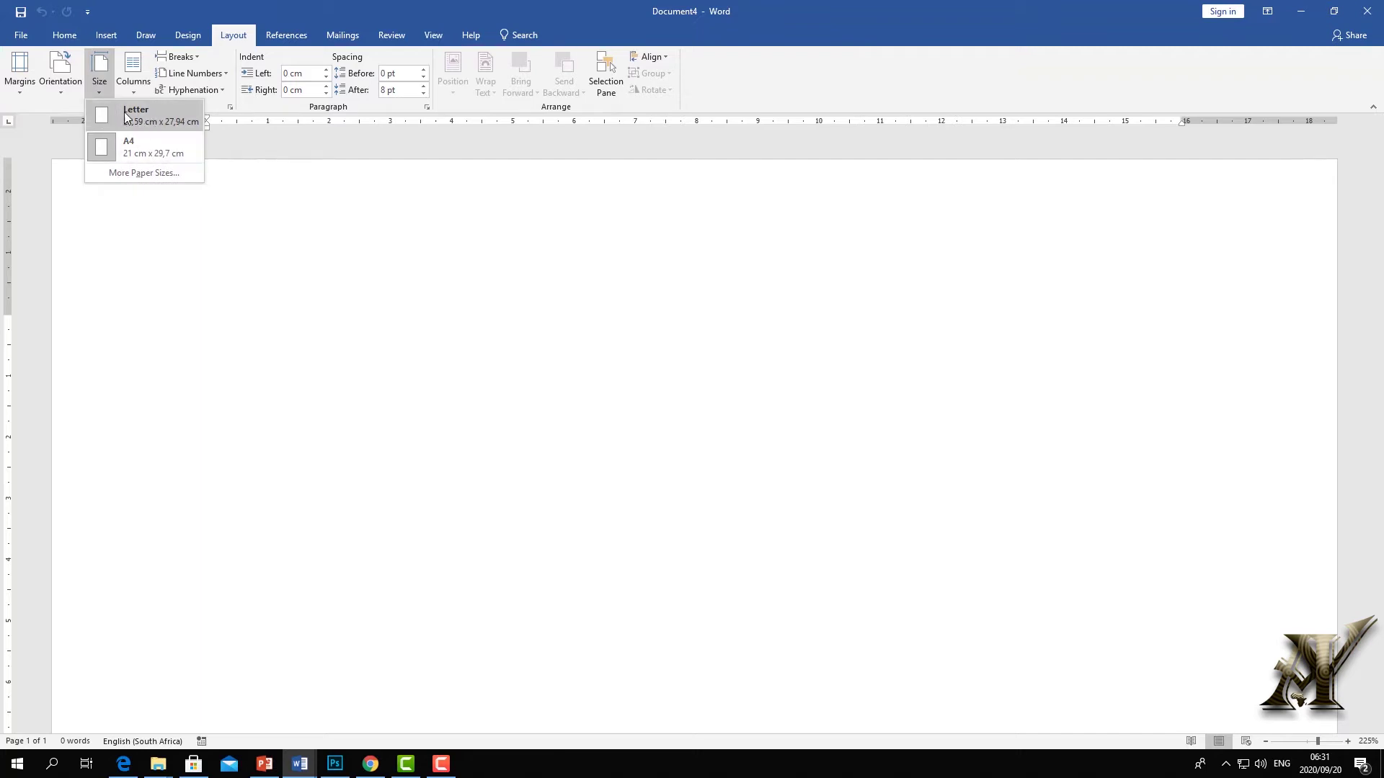
left_click(144, 173)
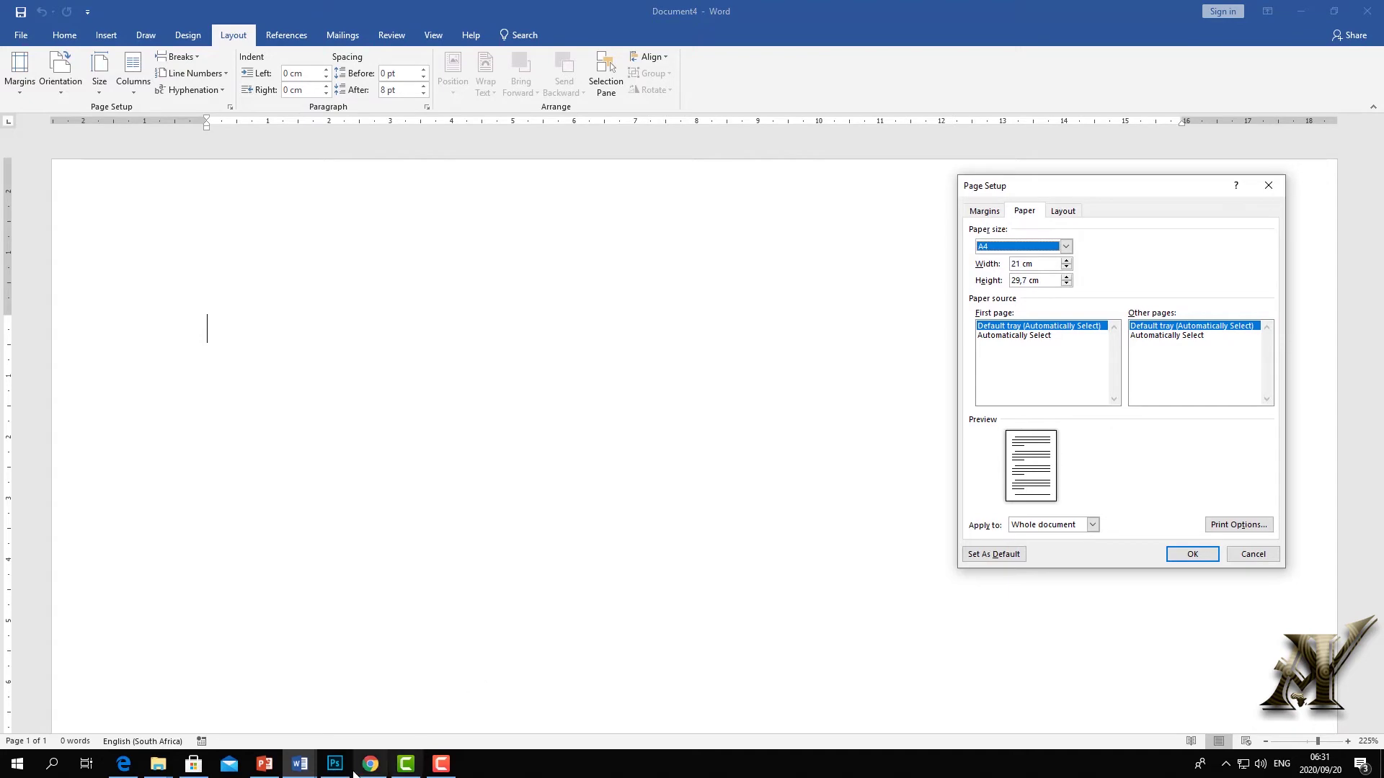
left_click(374, 695)
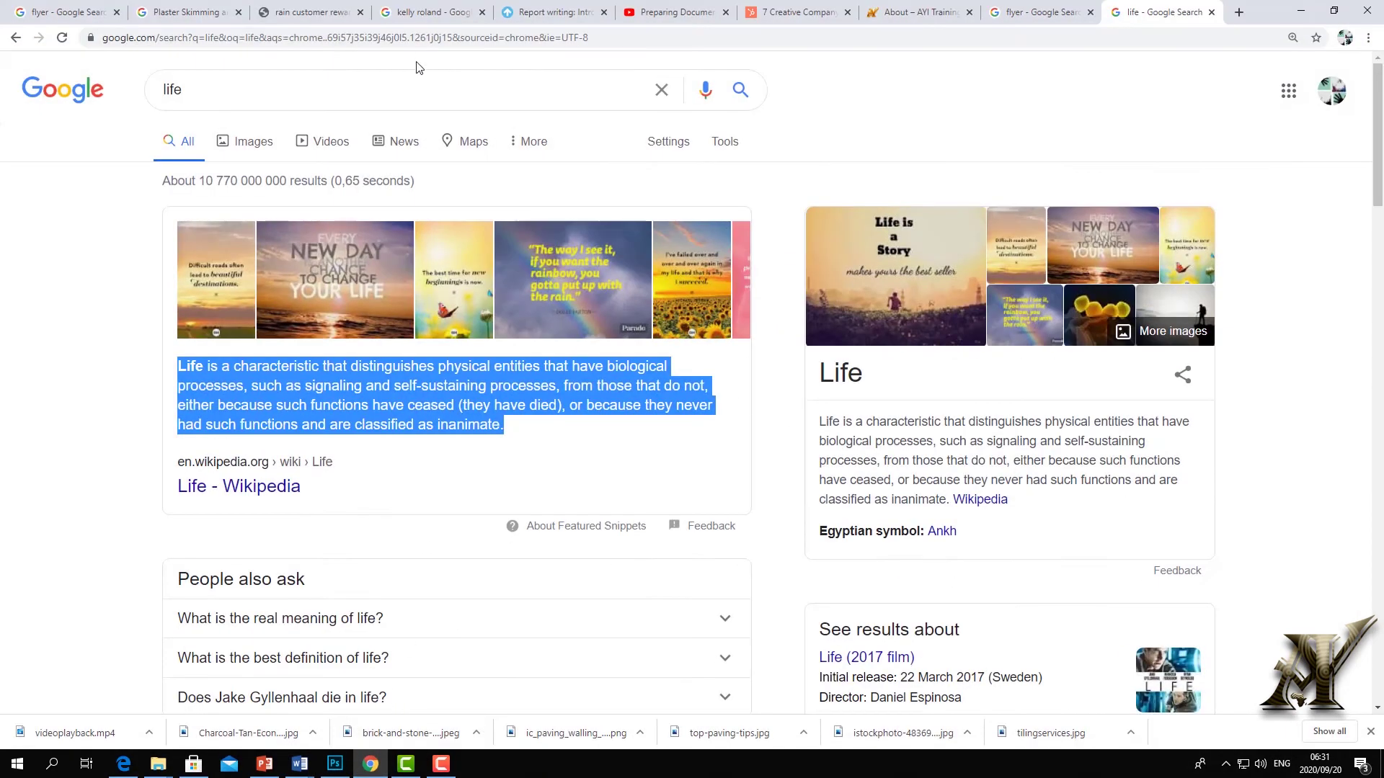
Search Google for 'paper size'
left_click(413, 92)
key("ctrl+a")
type("paper size")
key("Return")
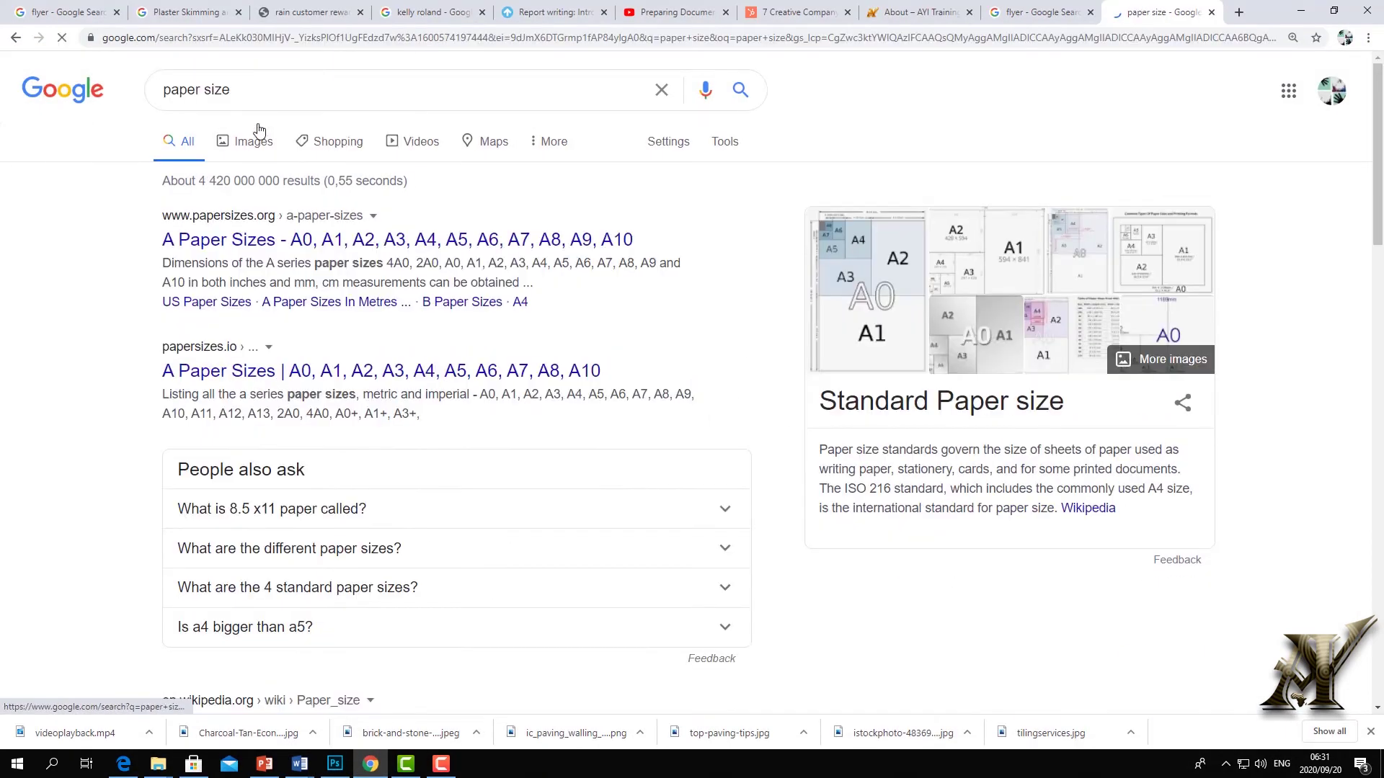
Search 'A5 size' to find 148 x 210 mm, then return to Word's Document4
double_click(200, 90)
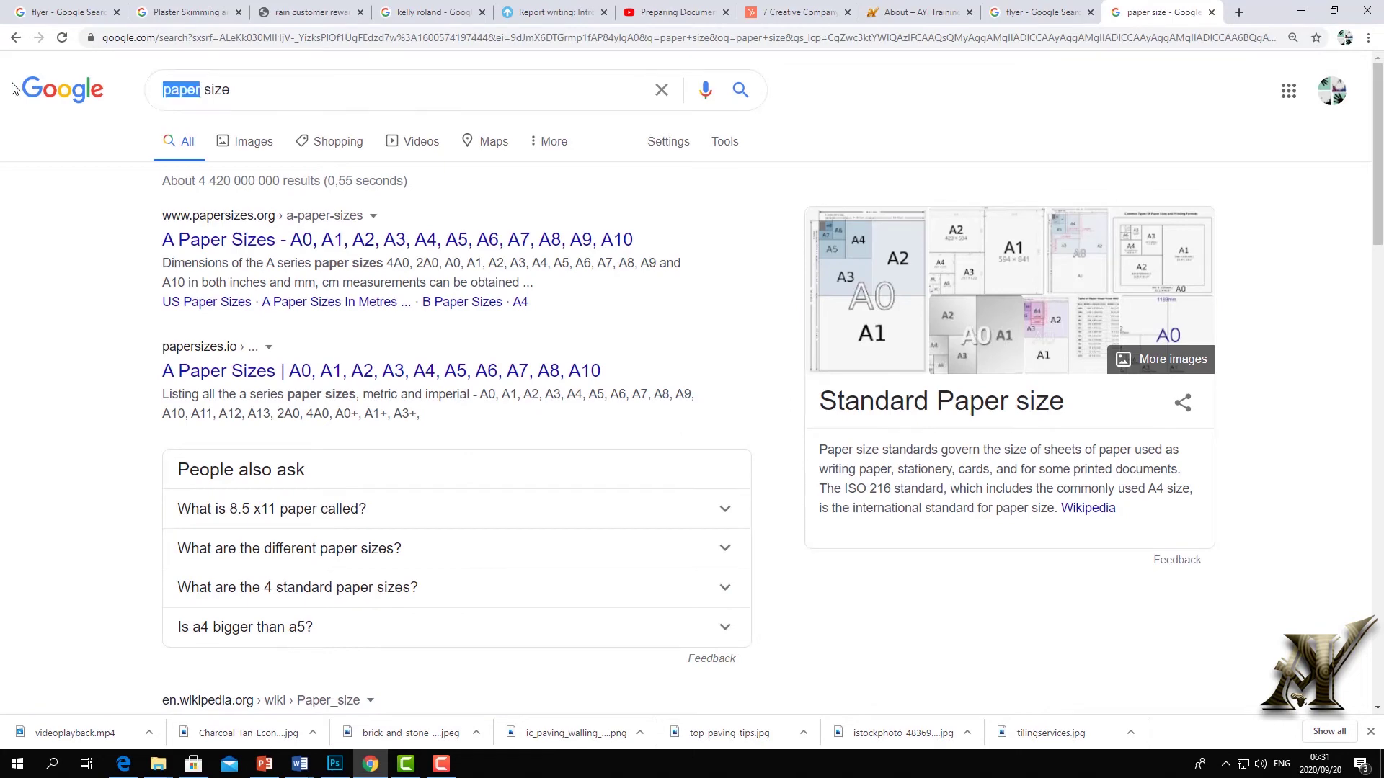
type("A")
type("5")
key("Return")
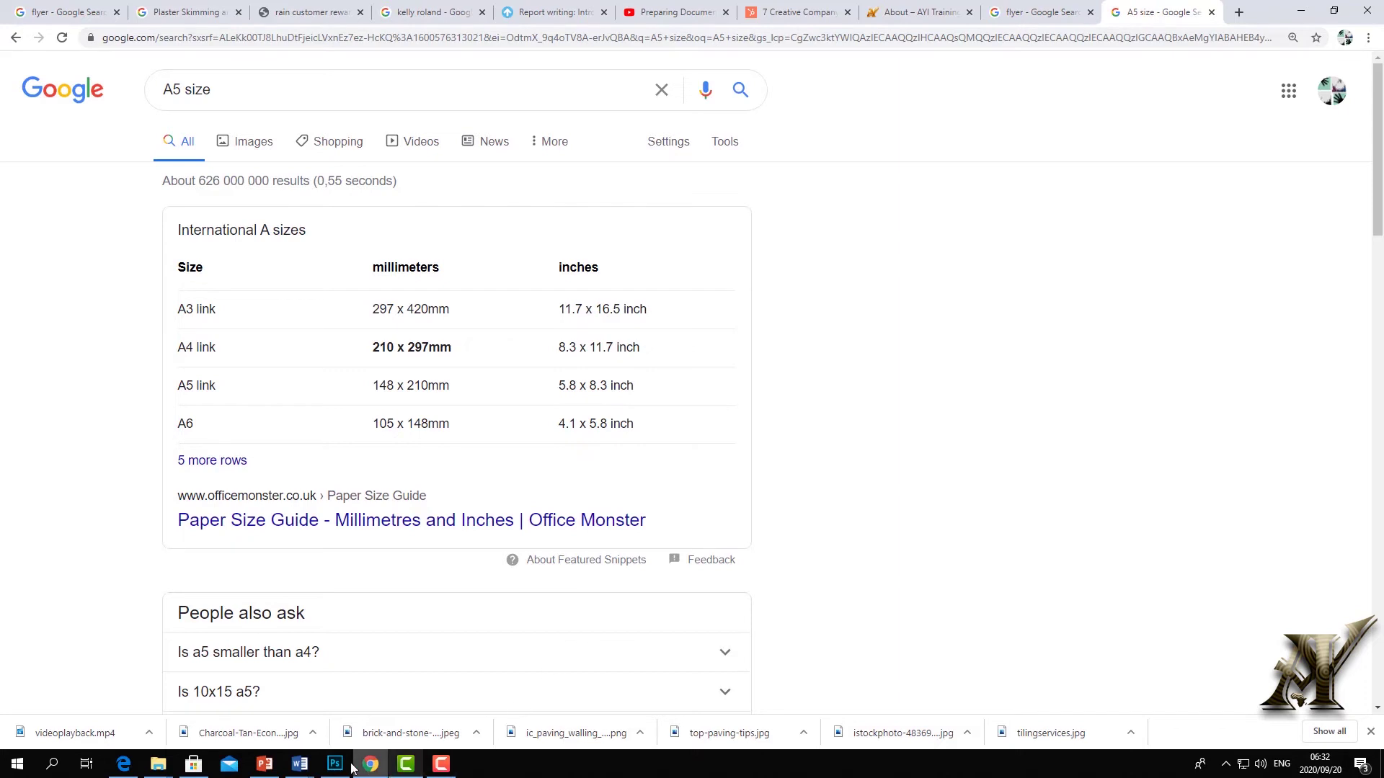
left_click(300, 764)
left_click(861, 707)
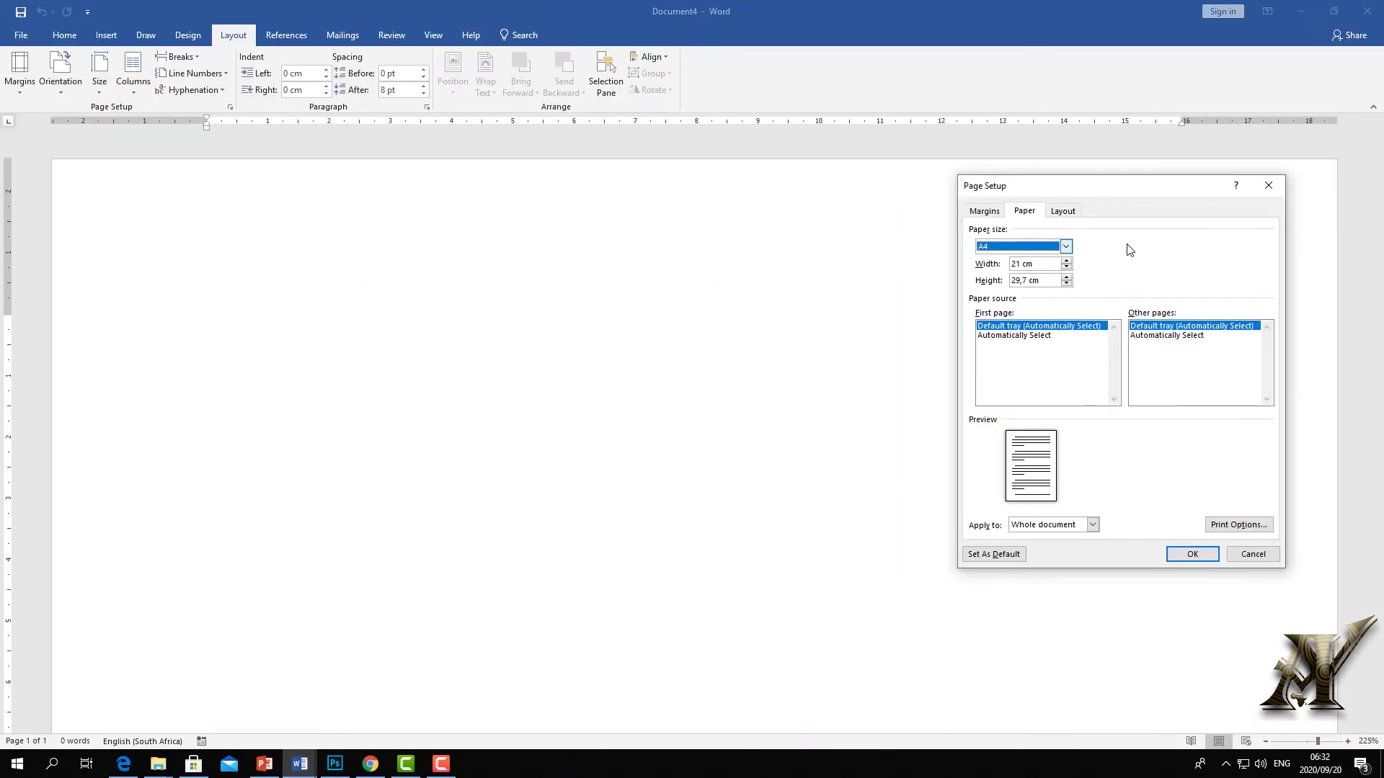
Set Document4's paper to 14,8 cm wide by 21 cm high in Page Setup
left_click(1280, 189)
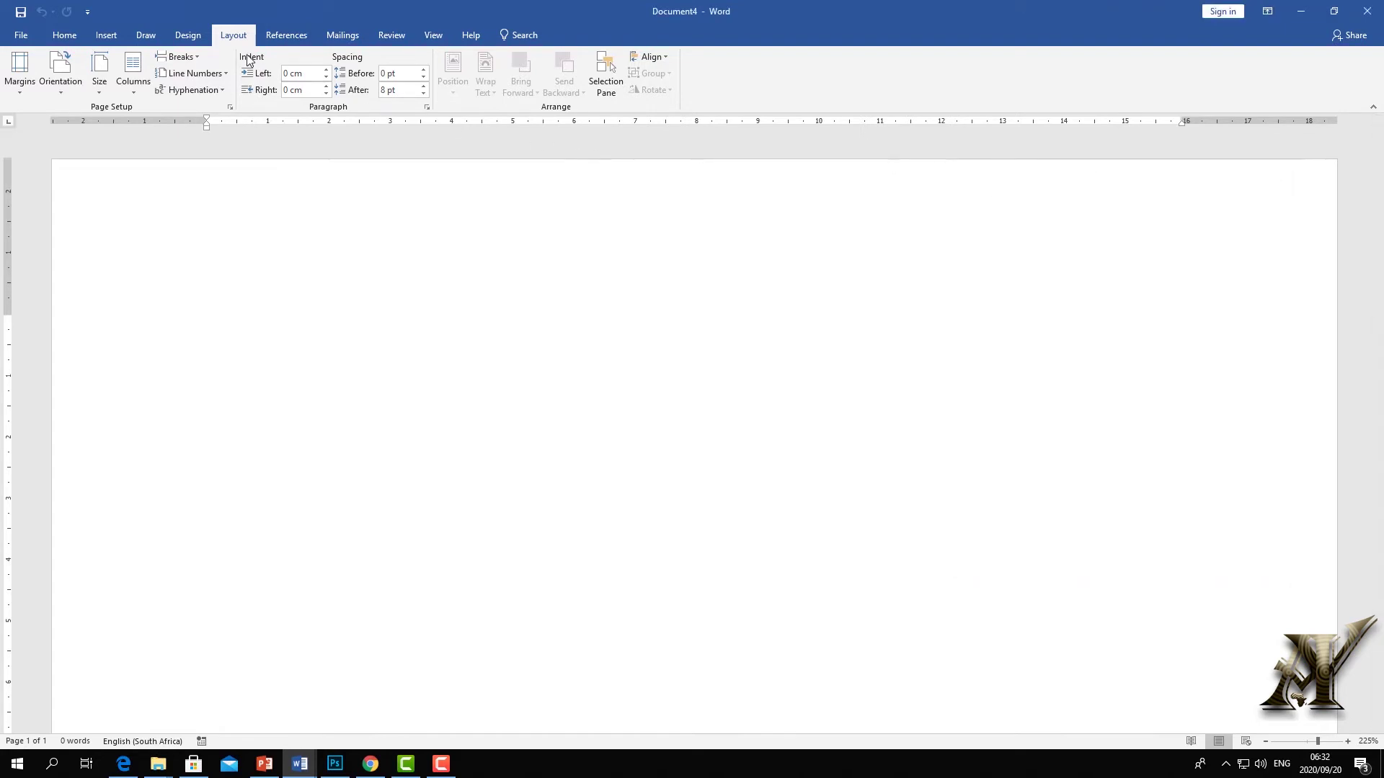
left_click(99, 94)
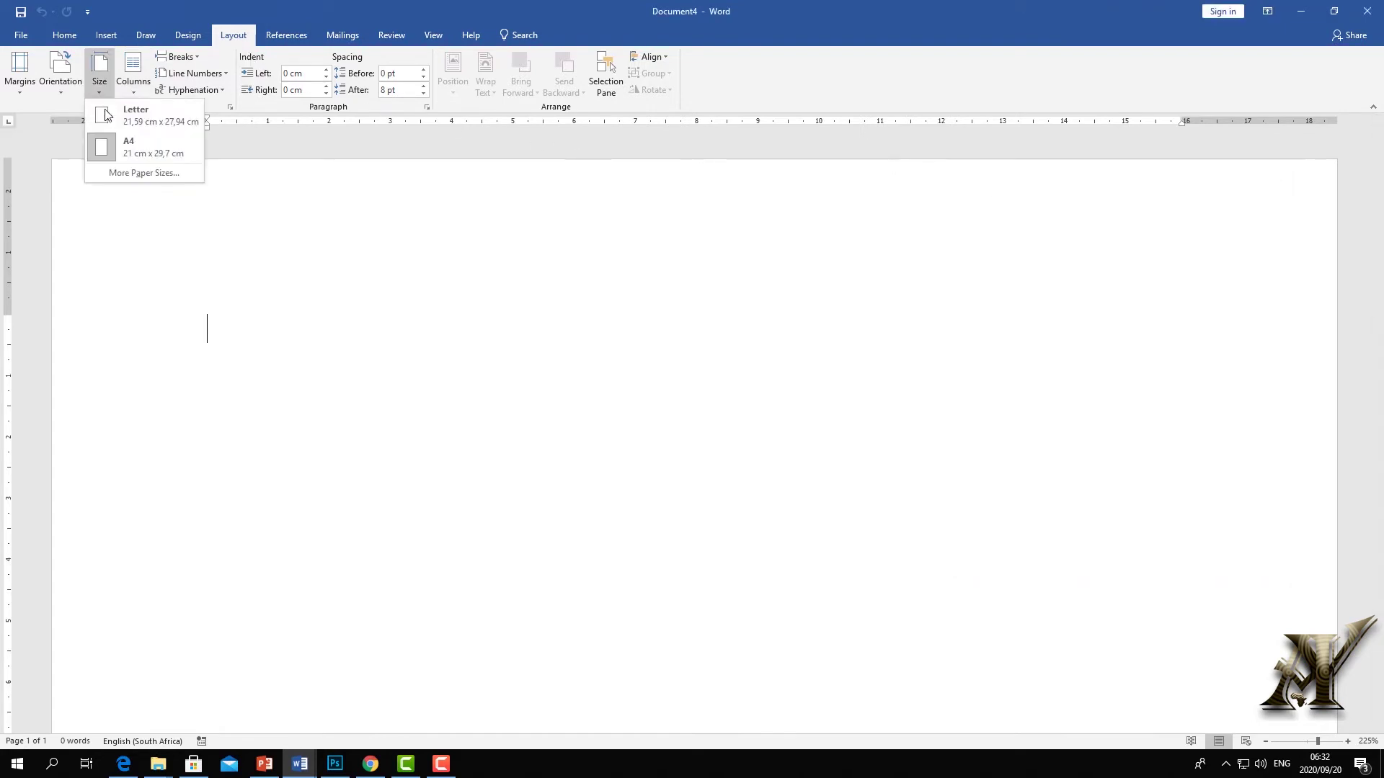
left_click(143, 173)
left_click_drag(1039, 265, 1010, 264)
type("14")
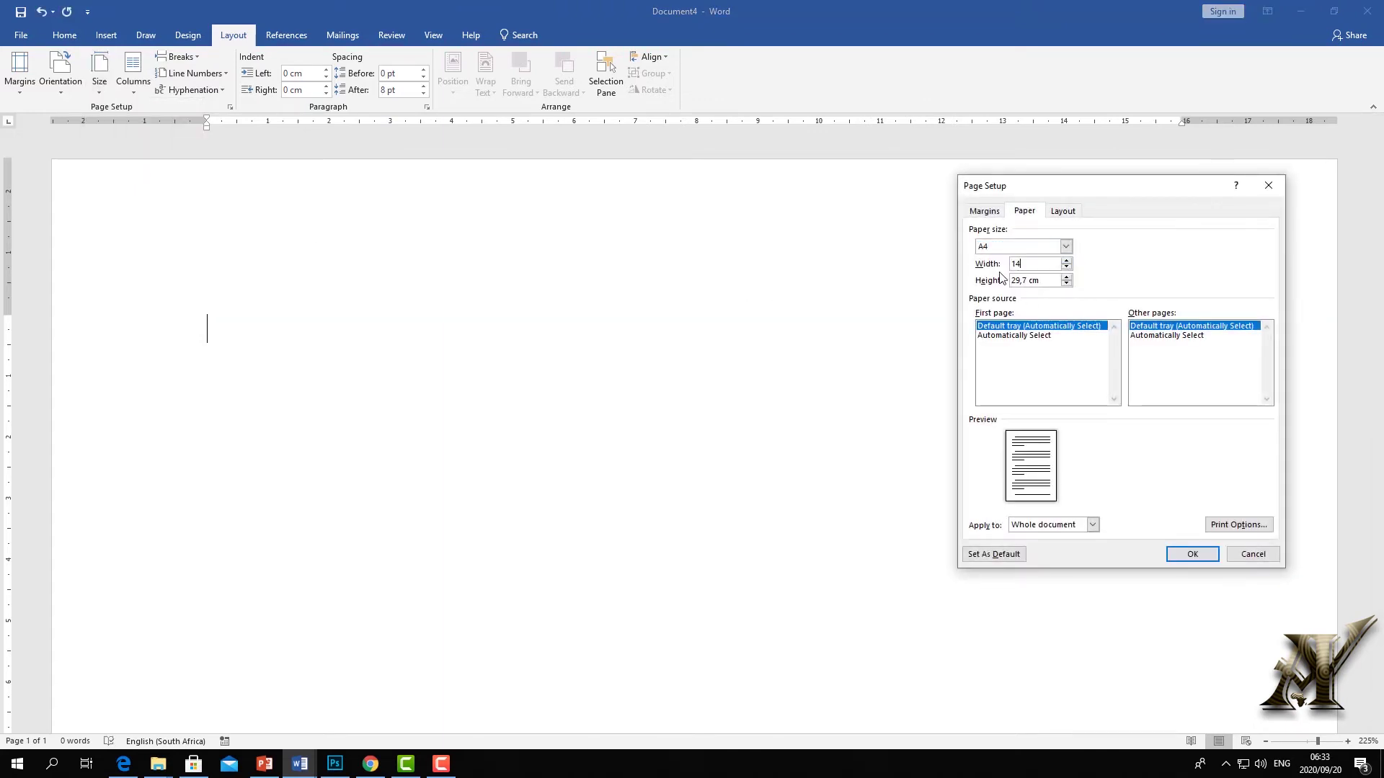
key("BackSpace")
key("BackSpace")
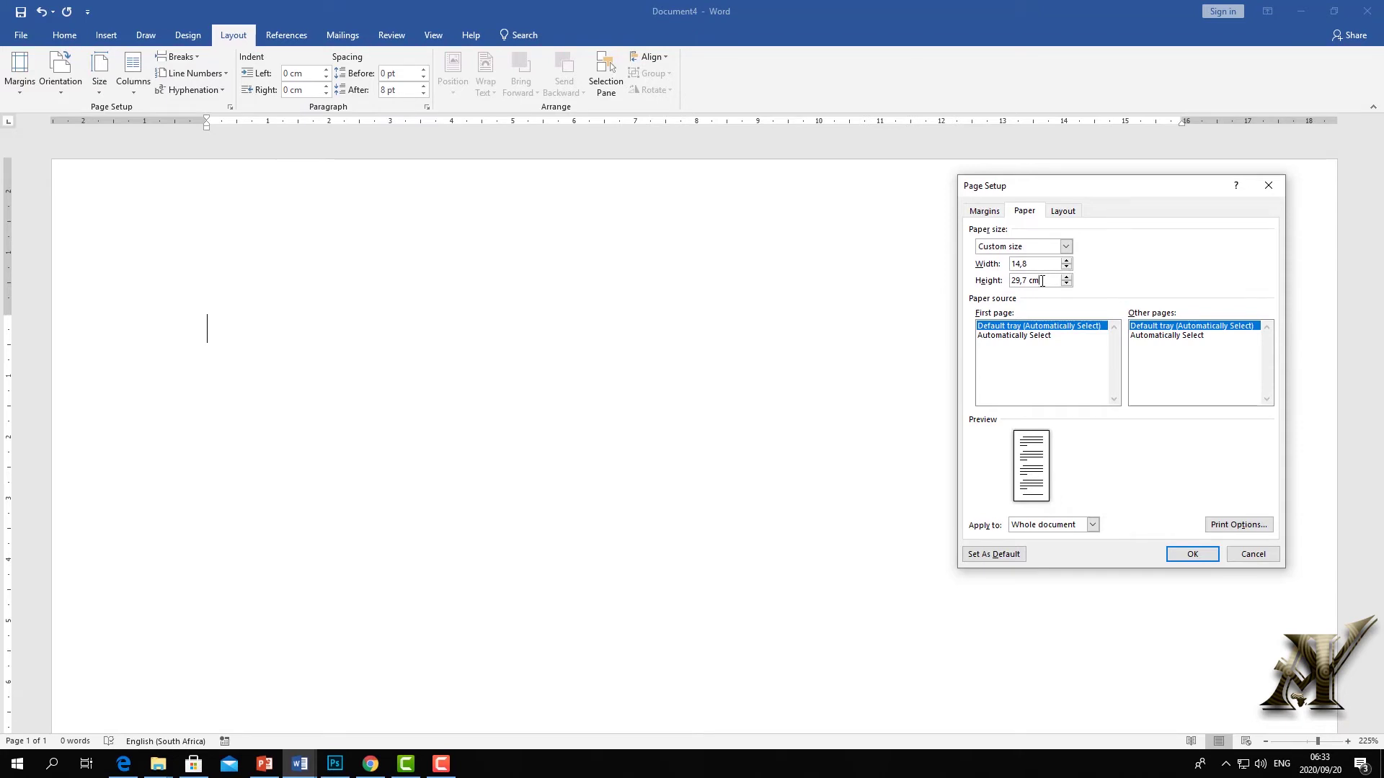
left_click(1027, 280)
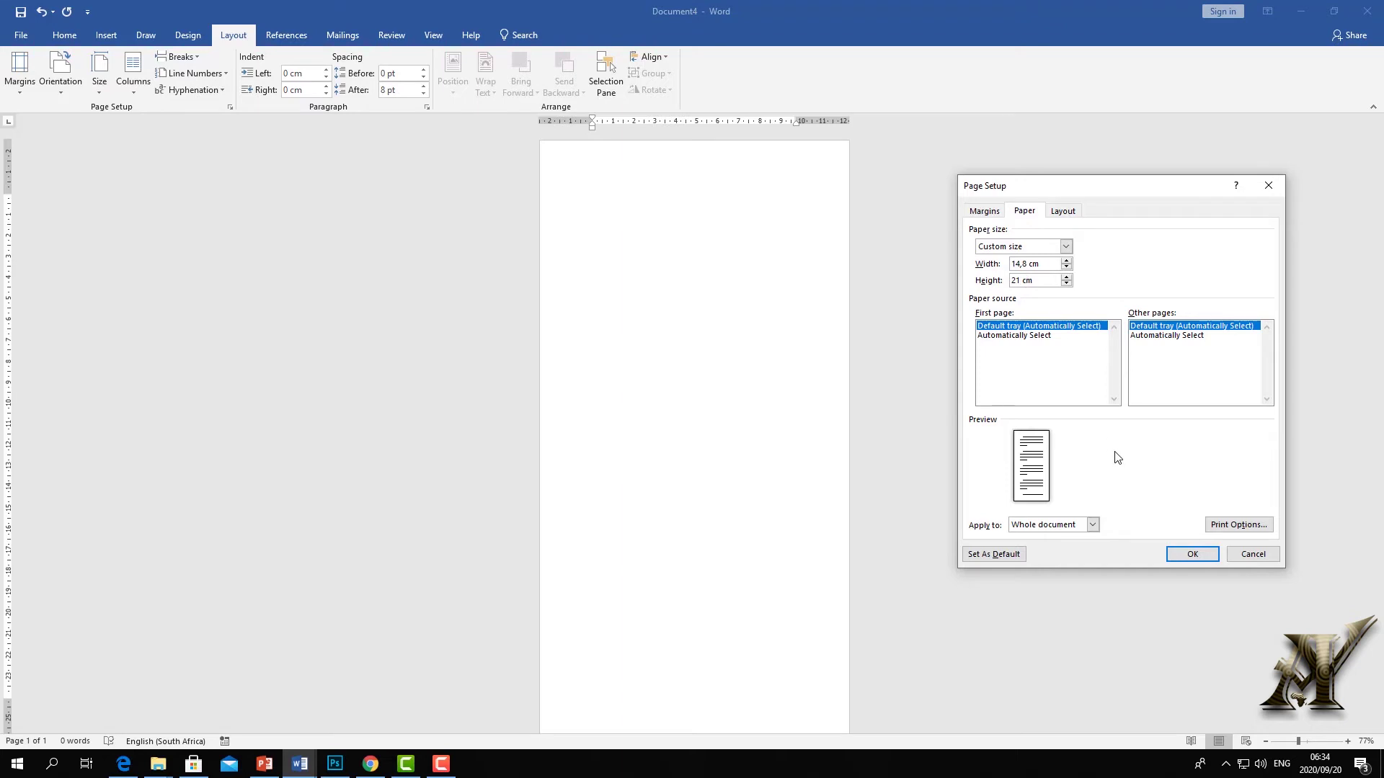
left_click(1191, 559)
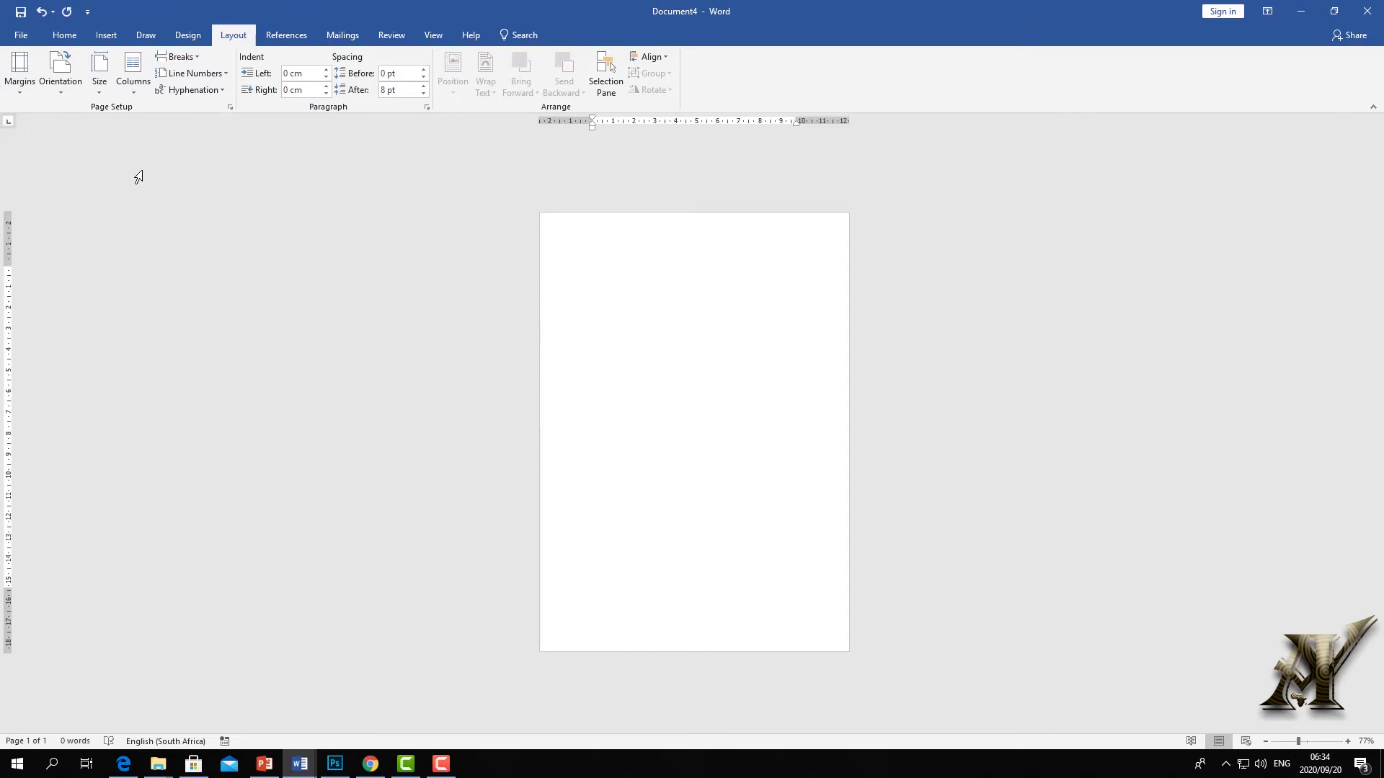
Reopen Page Setup and confirm the A5 page settings
left_click(100, 89)
left_click(119, 170)
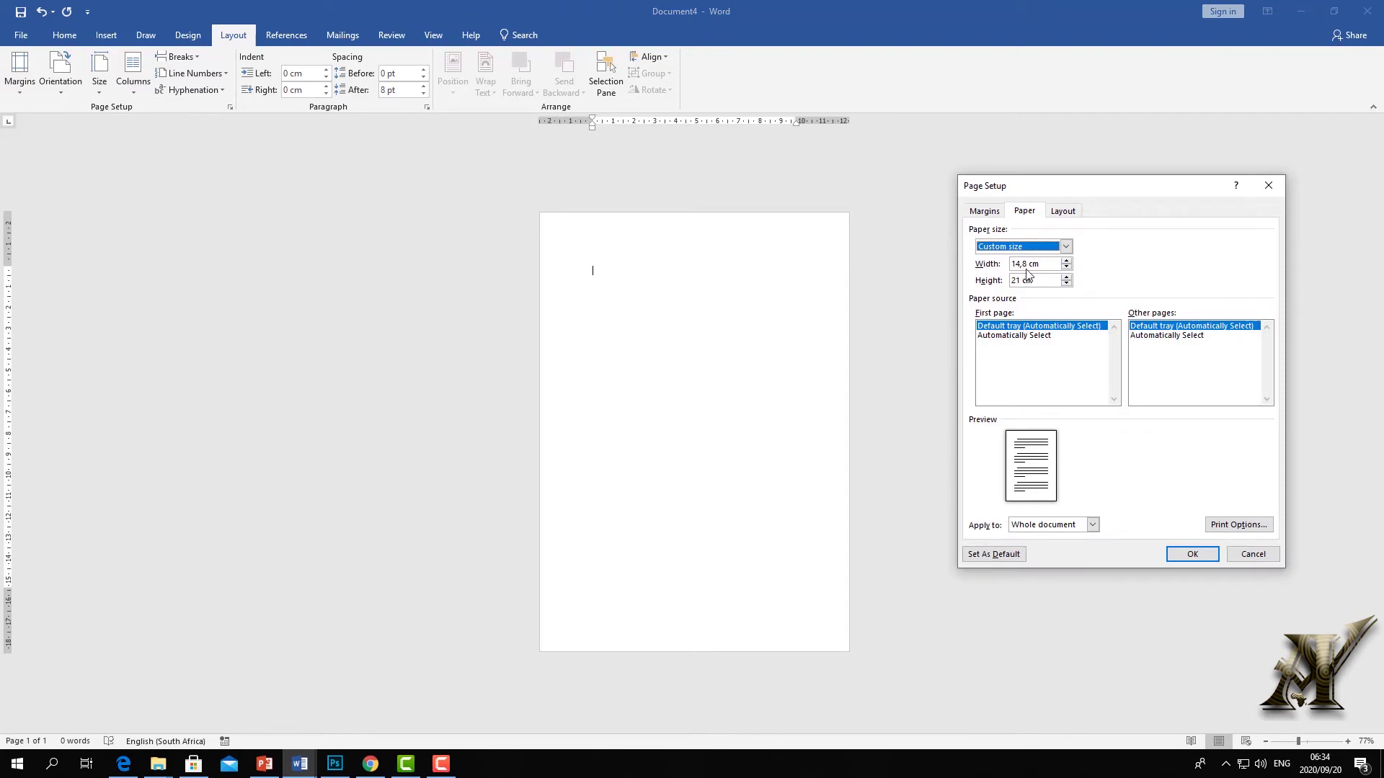
left_click(1191, 555)
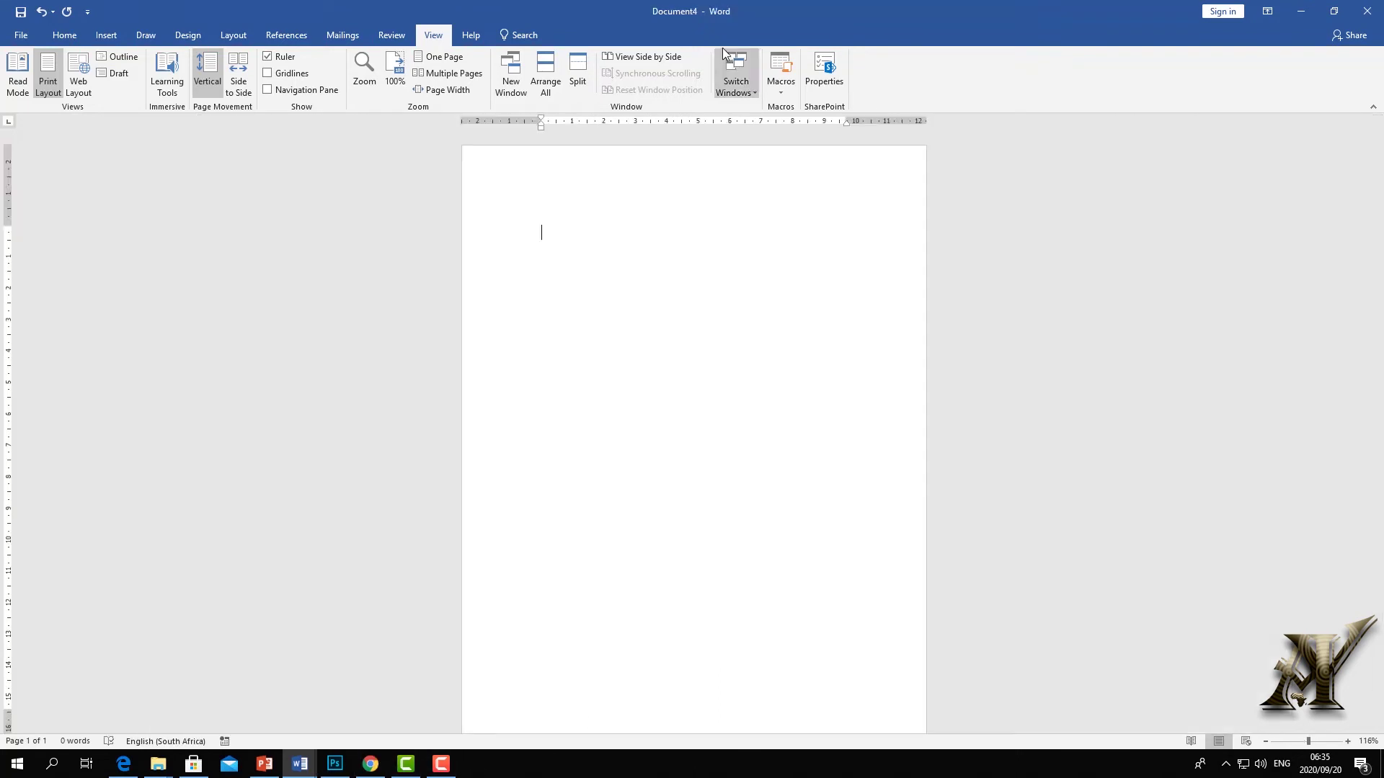
Copy the flyer picture from the Company profile document
left_click(735, 79)
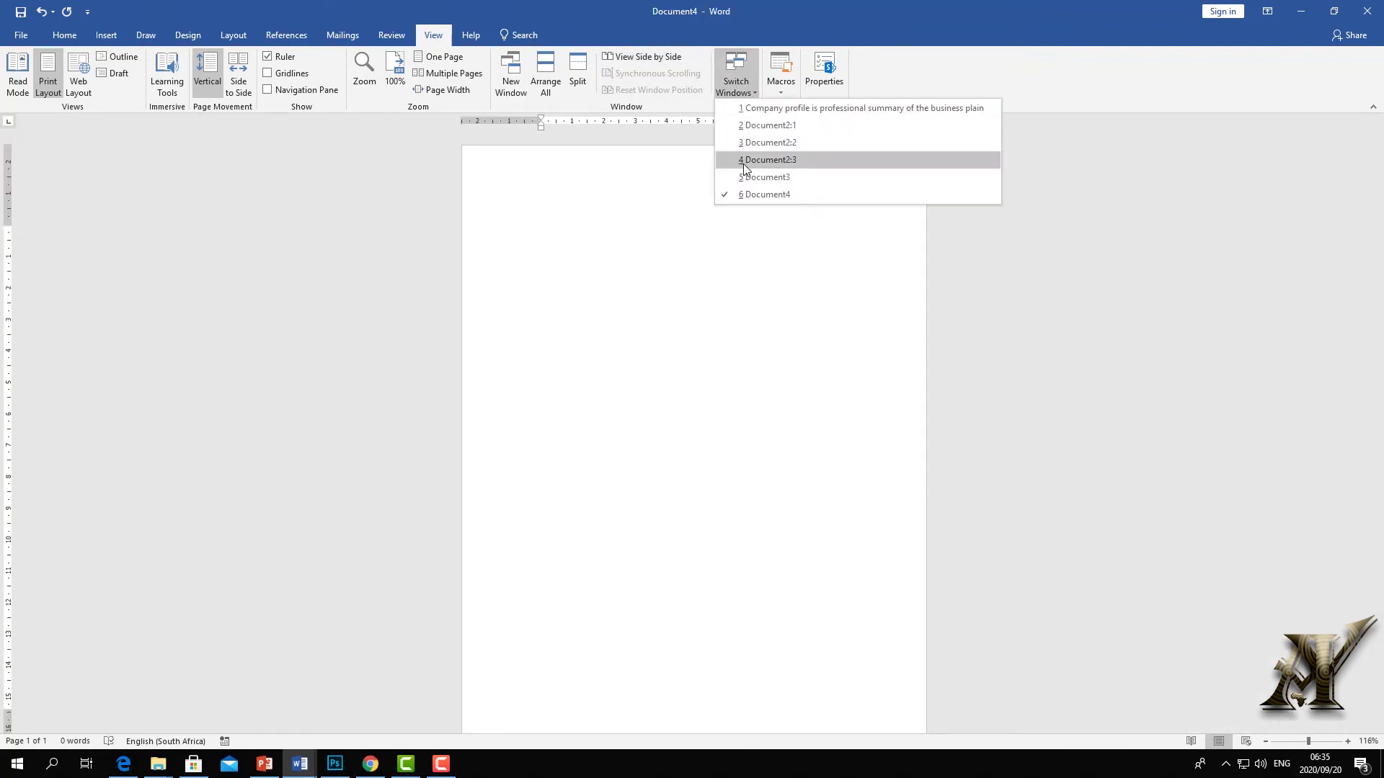
left_click(751, 107)
right_click(535, 294)
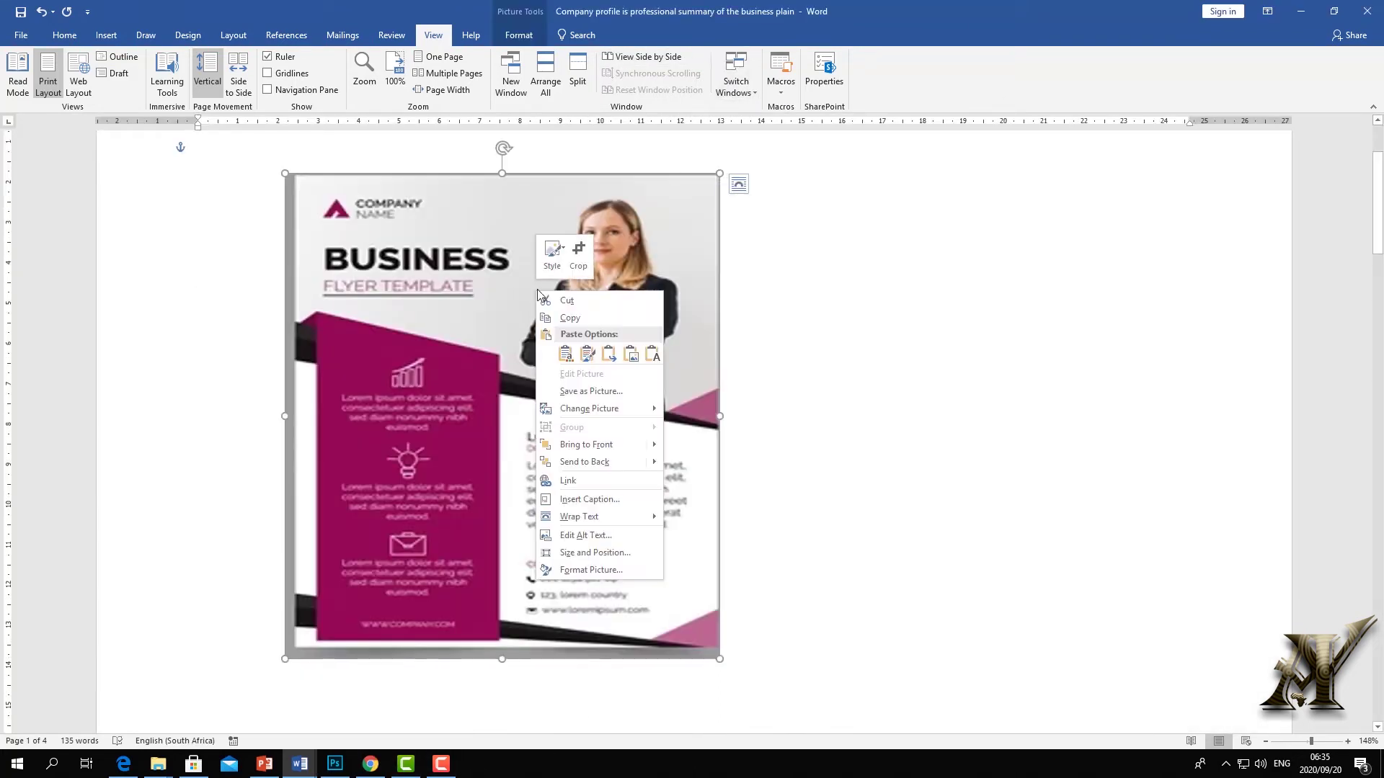
key("Escape")
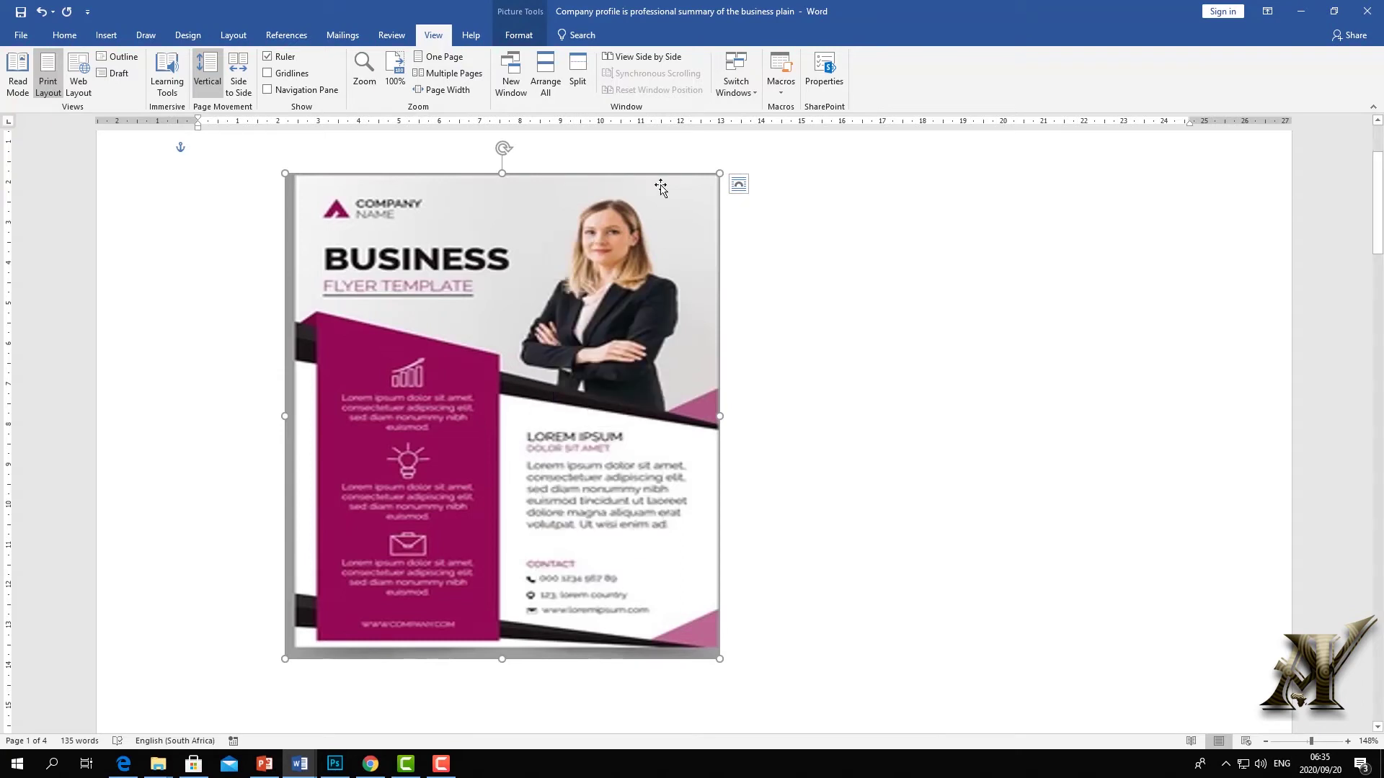
Paste the flyer picture into Document4 and drag it to the lower part of the page
left_click(744, 89)
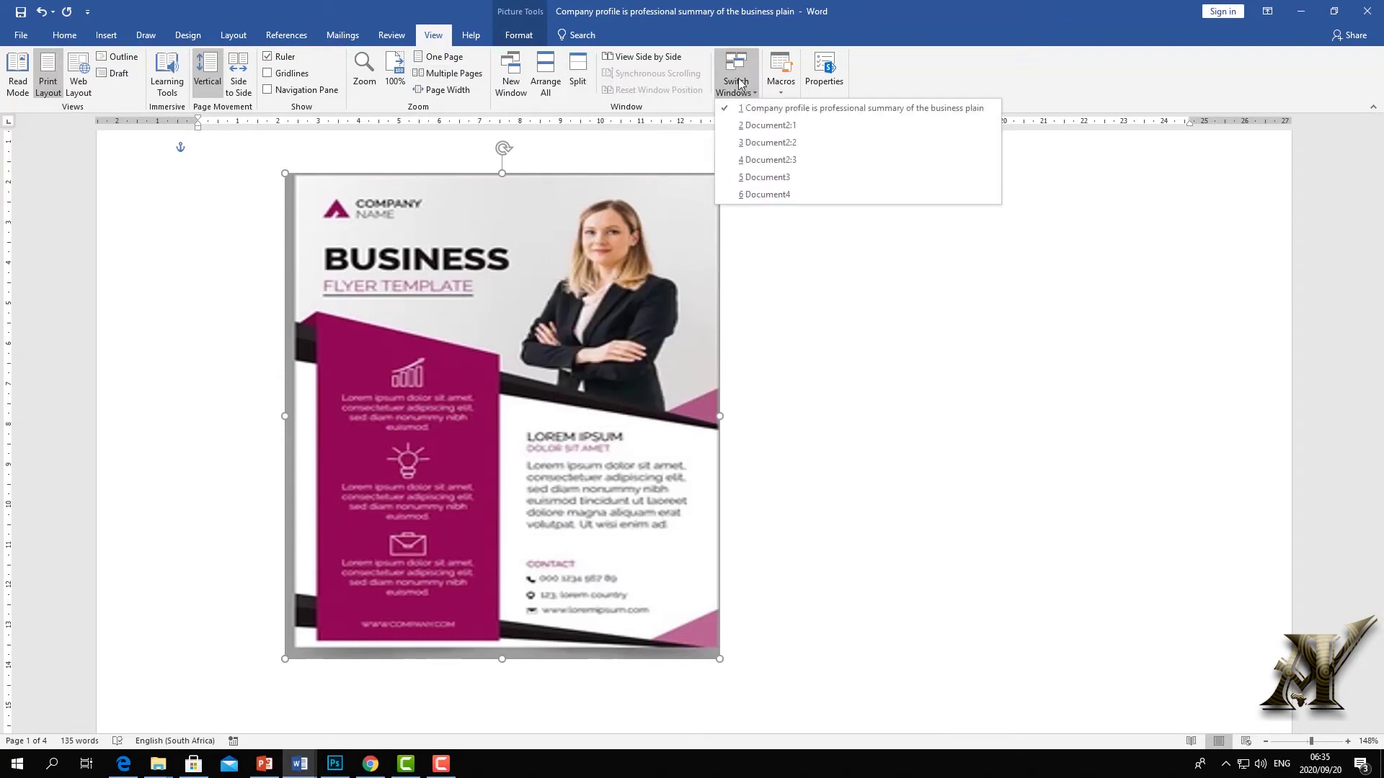
left_click(745, 195)
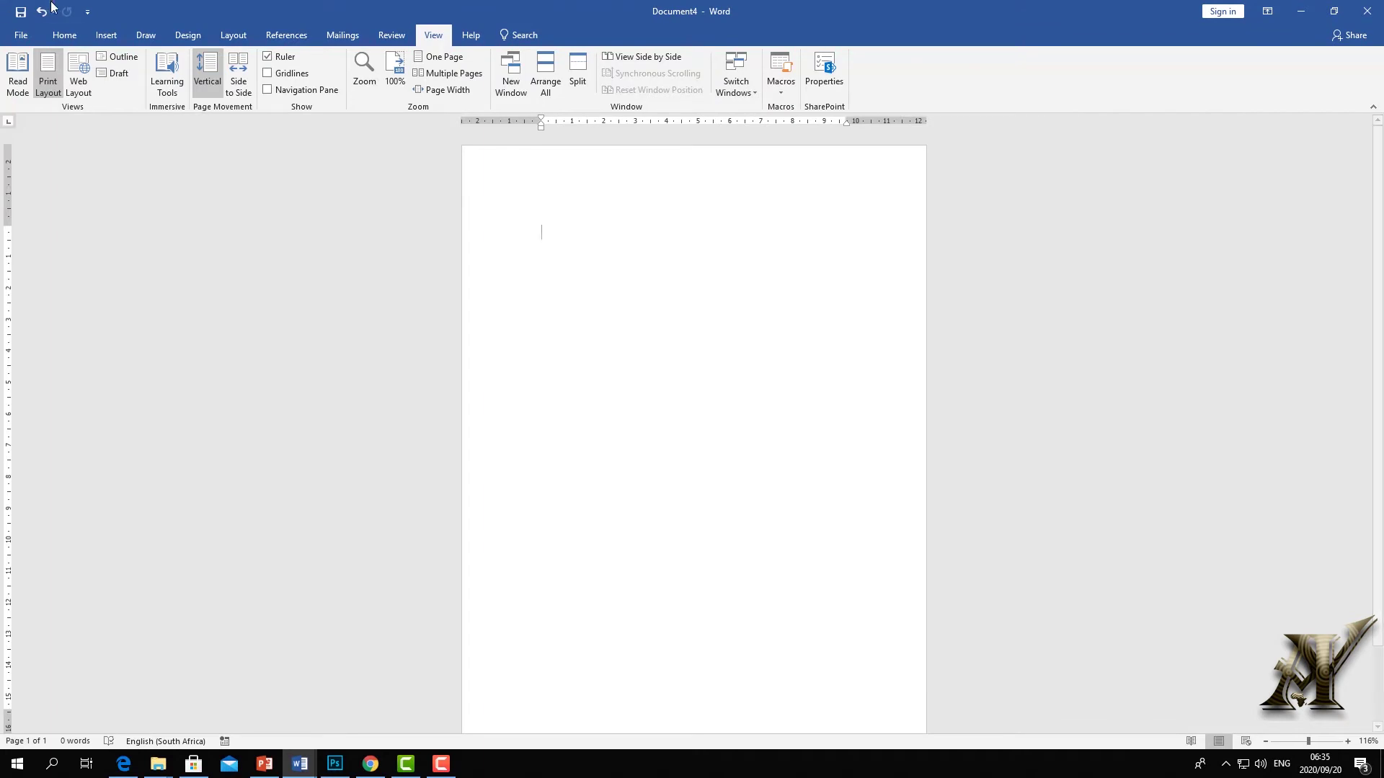
left_click(62, 33)
left_click(14, 78)
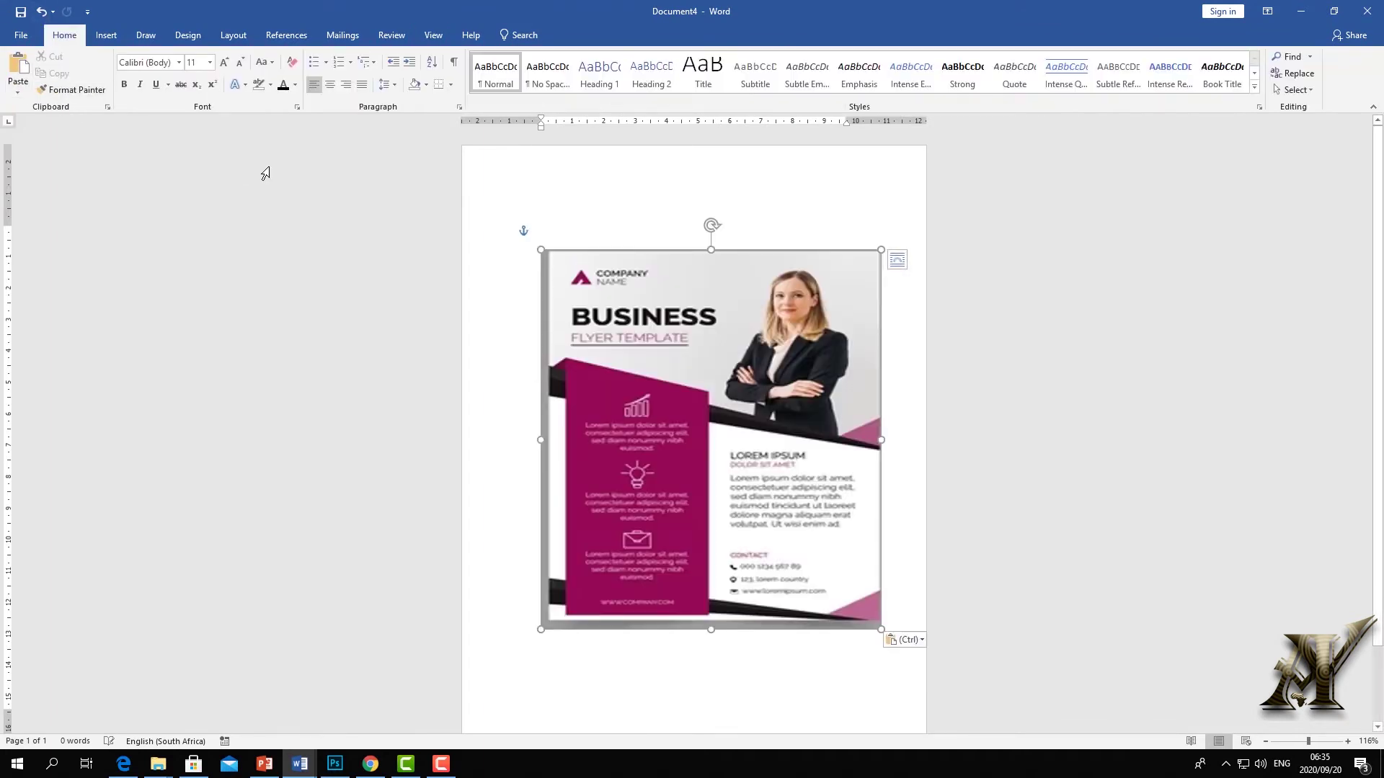
left_click_drag(650, 322, 646, 414)
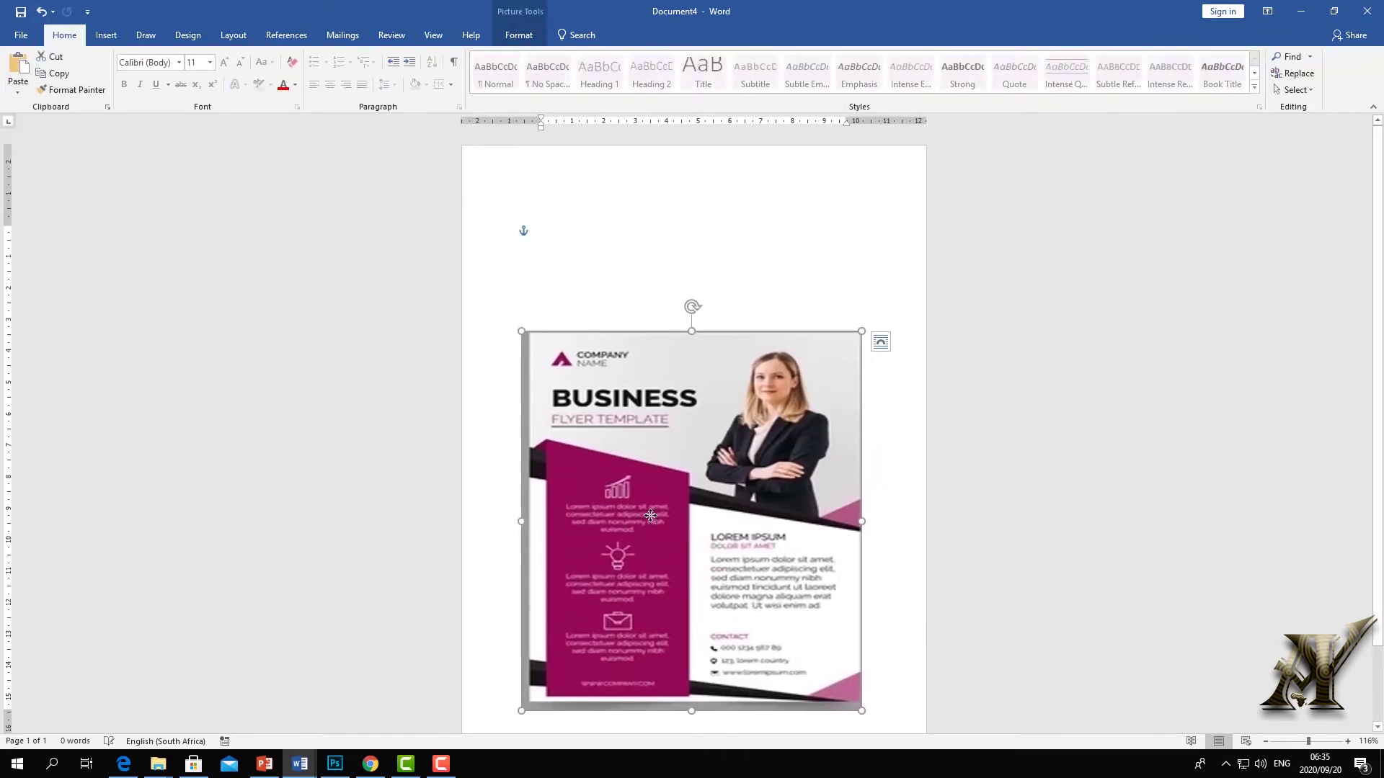
left_click_drag(701, 331, 701, 433)
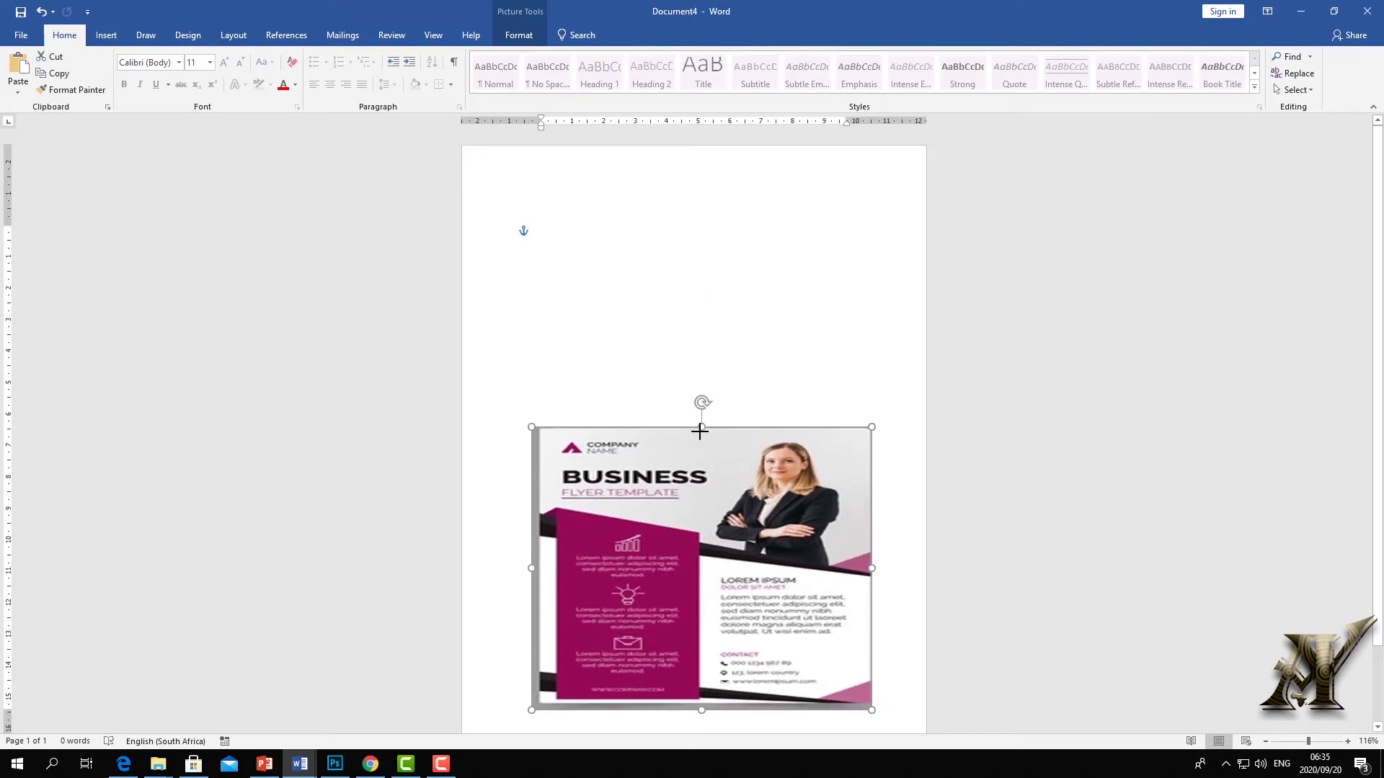
left_click(476, 195)
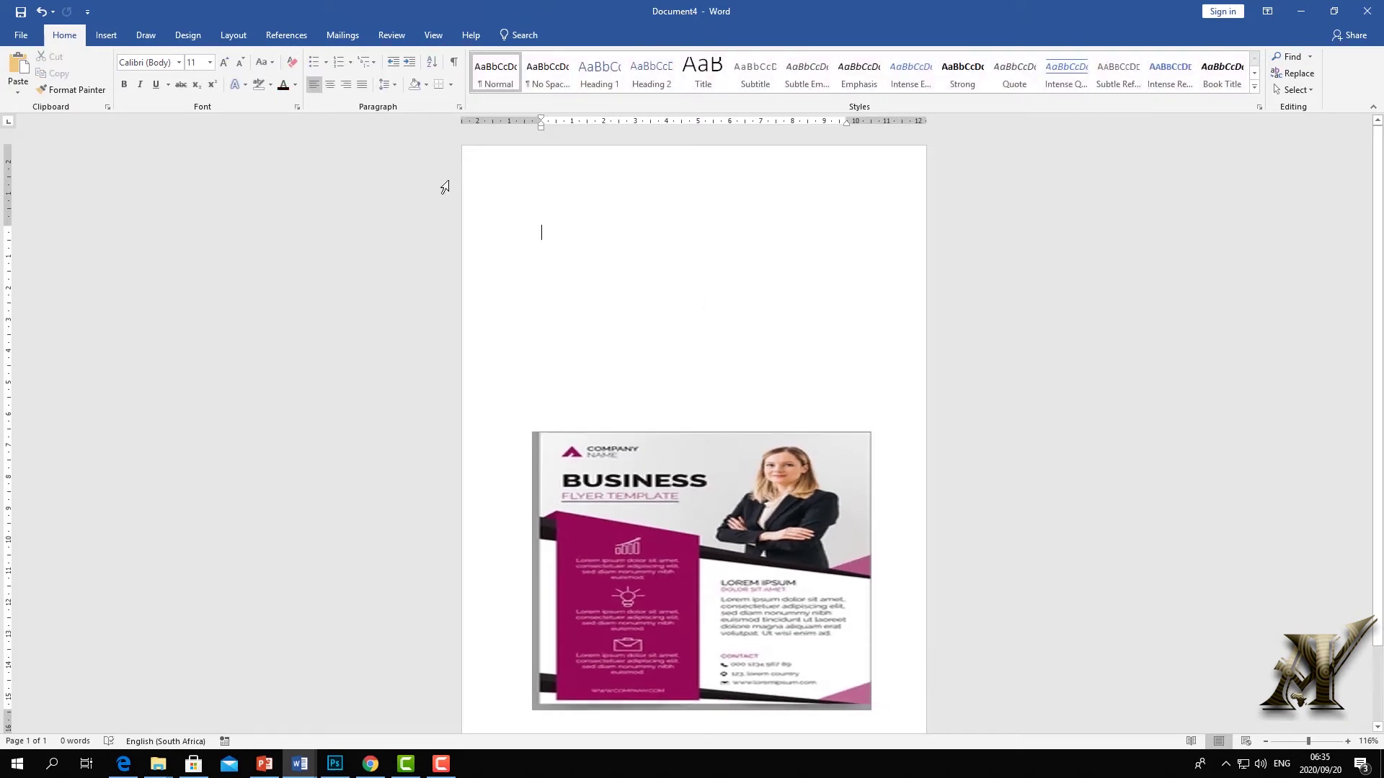
left_click(106, 35)
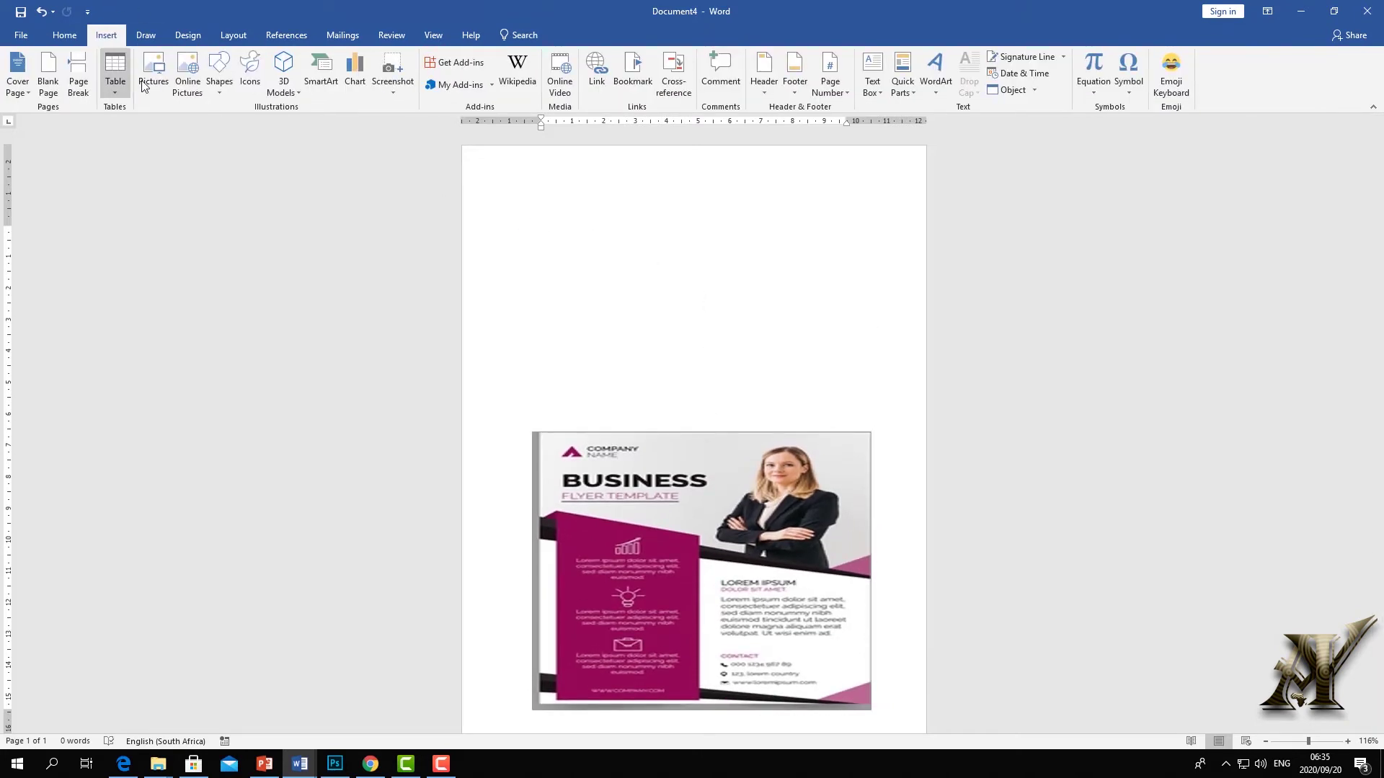
Draw a full-width rectangle across the page top with the light grey gradient style
left_click(219, 91)
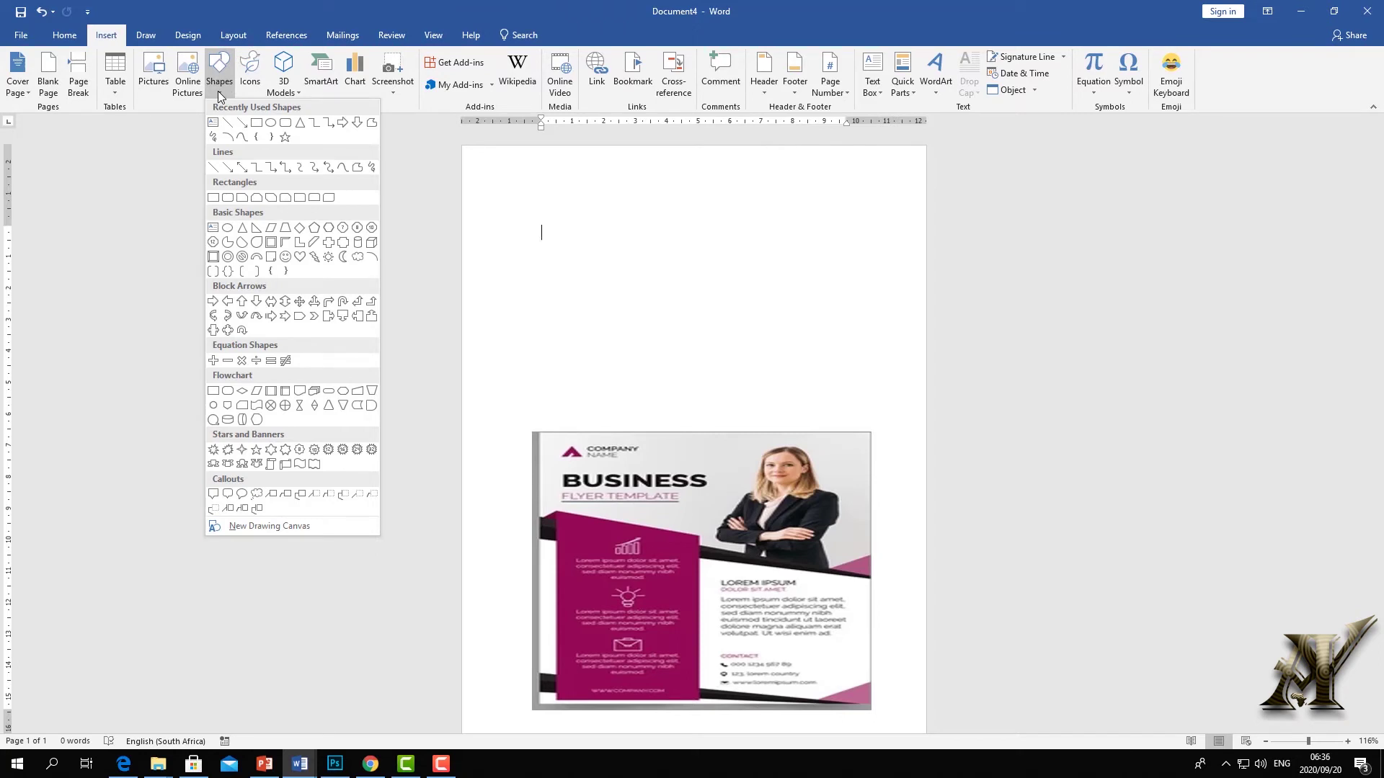
left_click(256, 123)
mouse_move(465, 159)
left_mouse_down()
mouse_move(704, 176)
mouse_move(914, 309)
mouse_move(924, 354)
left_mouse_up()
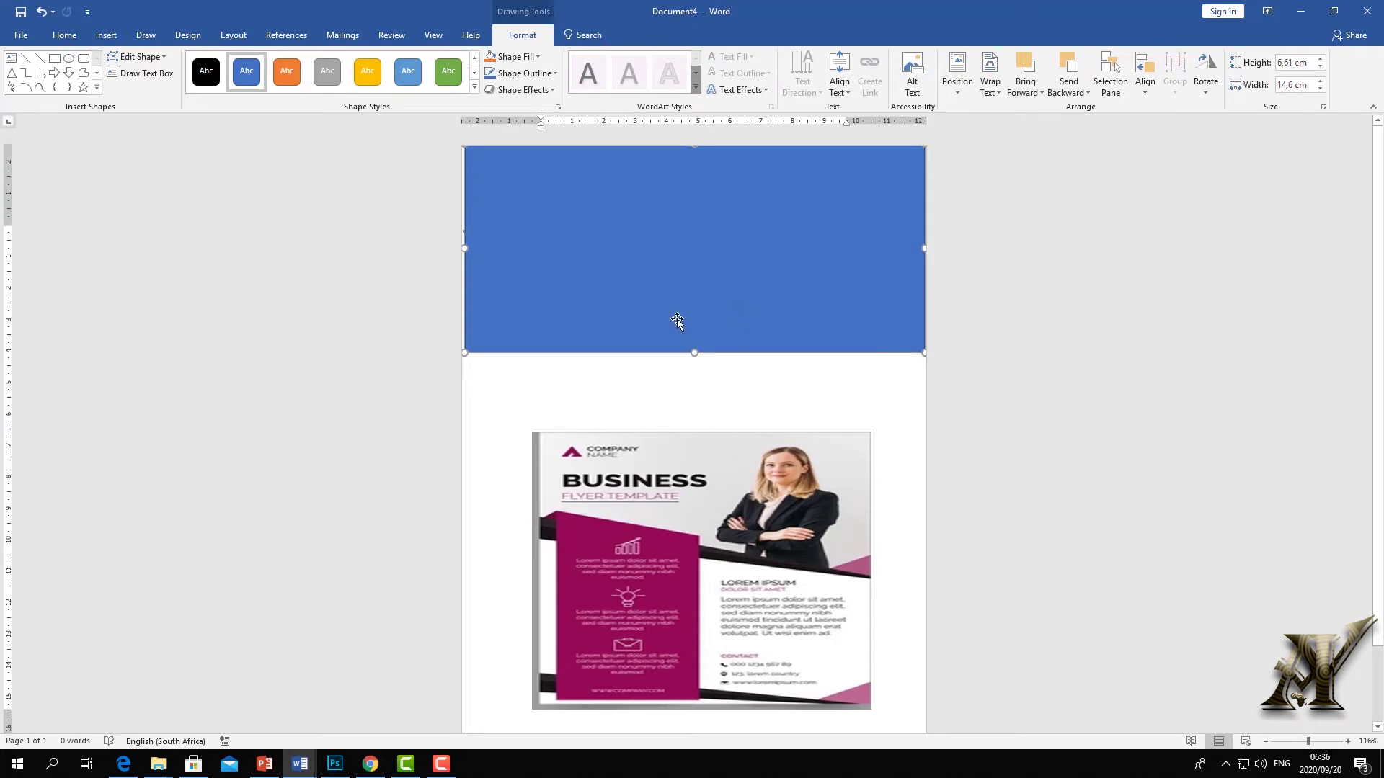
left_click(326, 72)
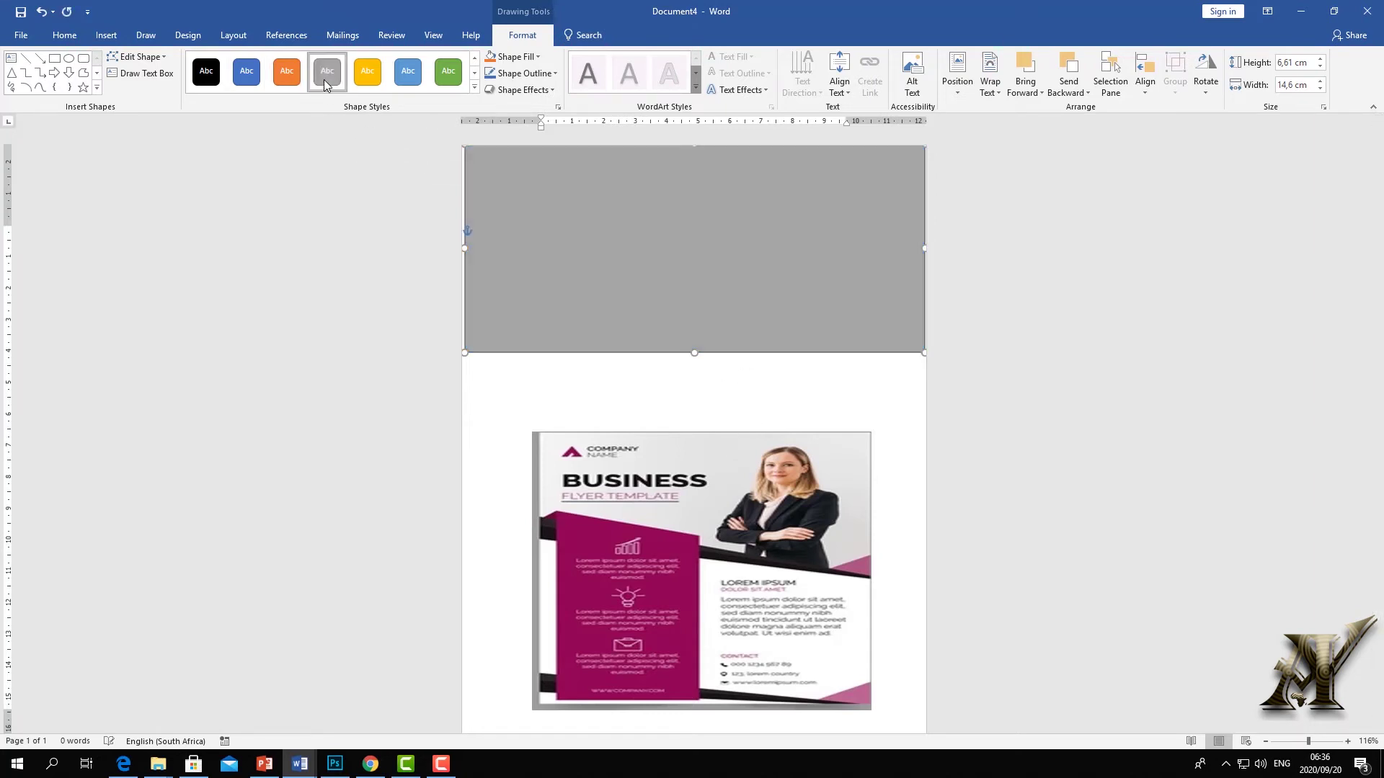
left_click(474, 88)
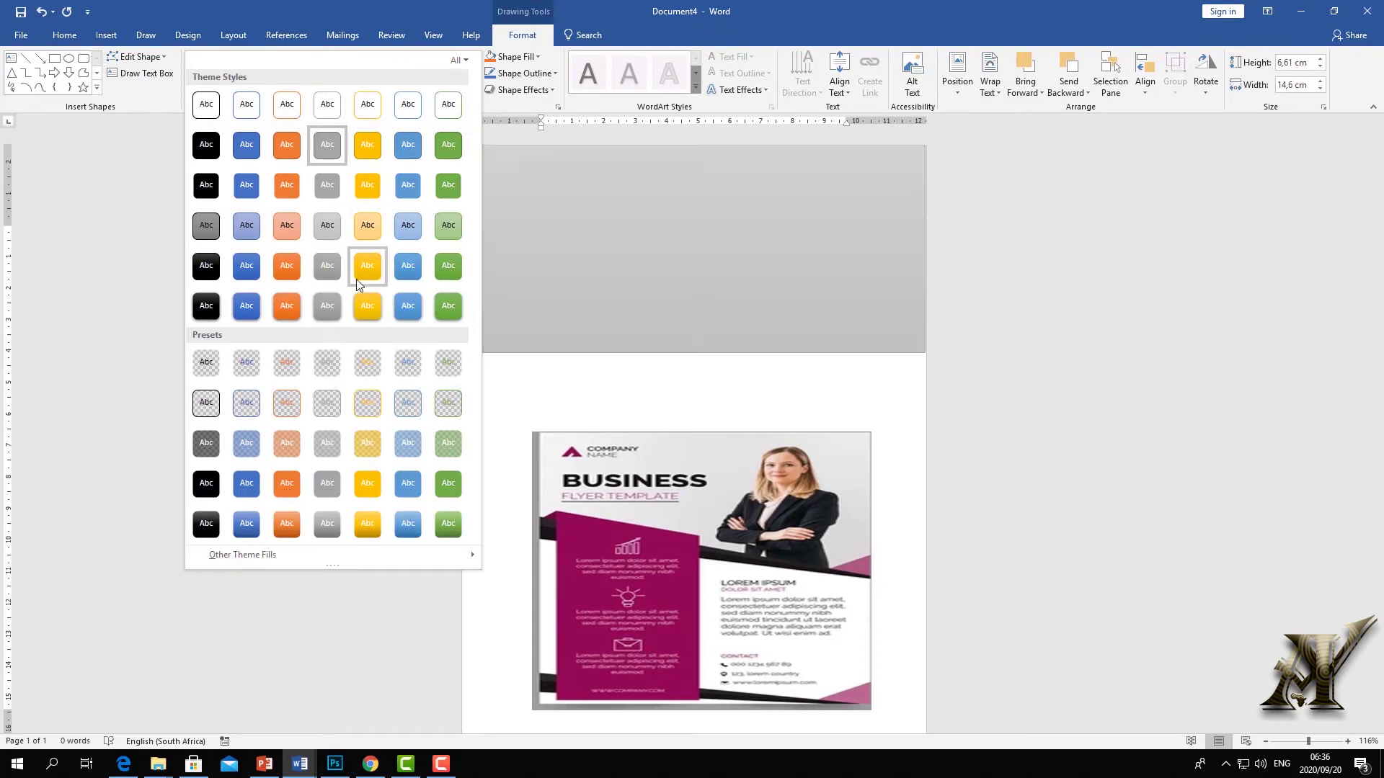
left_click(326, 226)
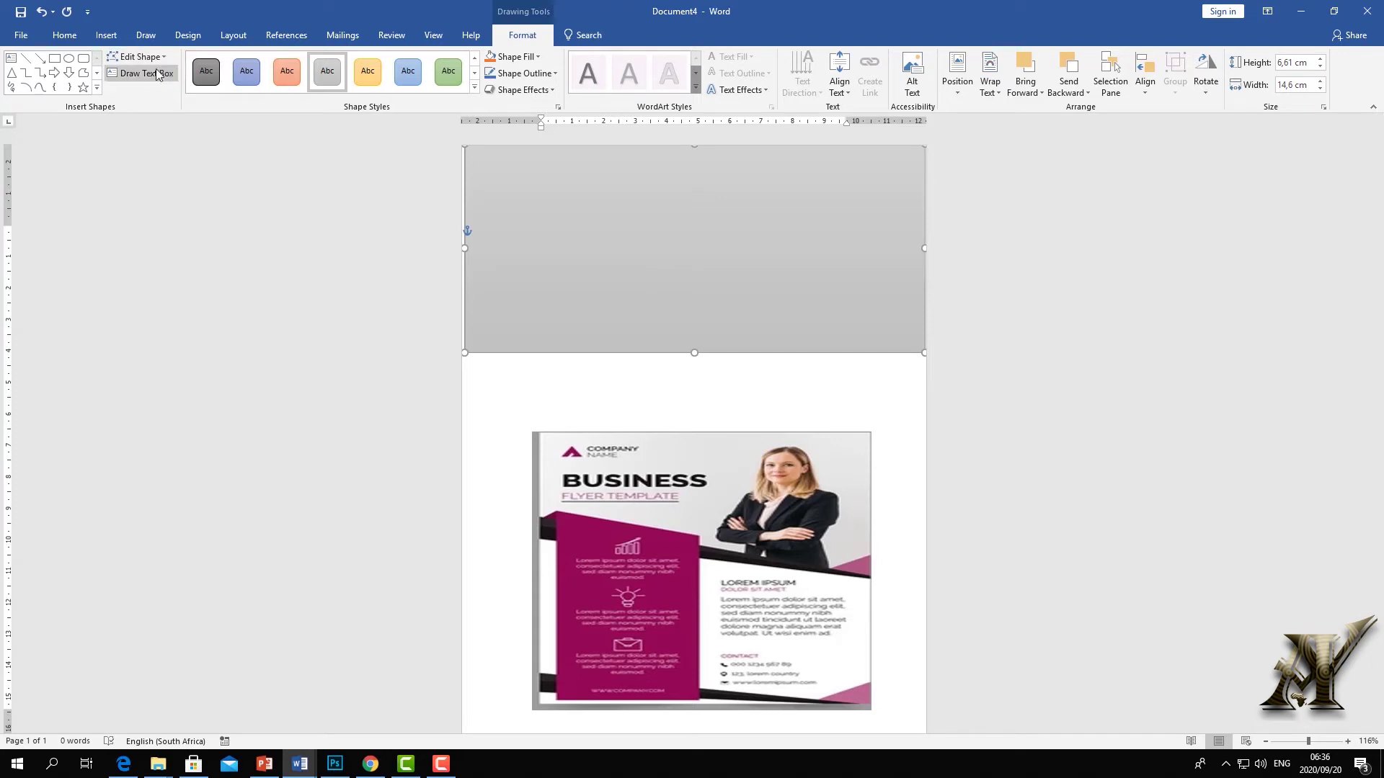
Raise the grey header's bottom-left point so its lower edge slants down to the right
left_click(136, 56)
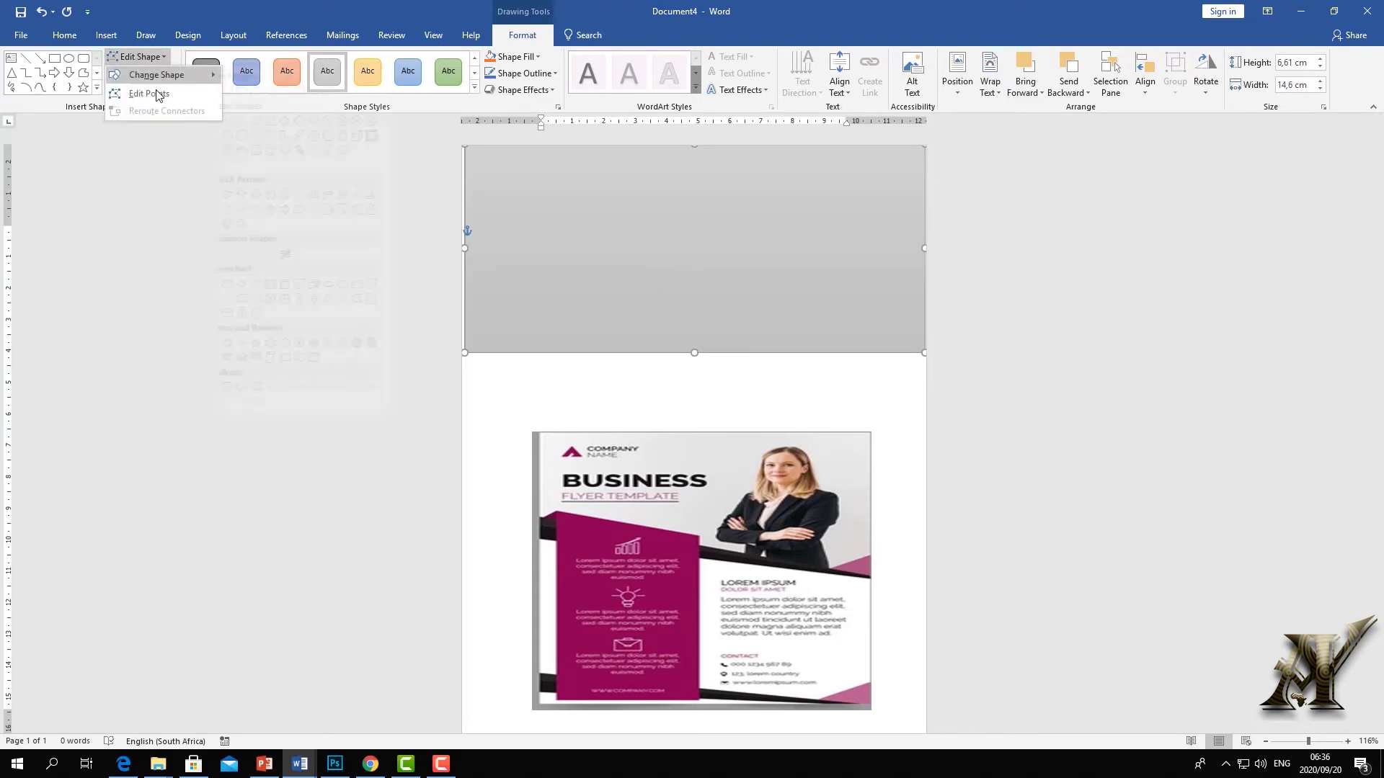
left_click(148, 90)
left_click_drag(464, 351, 465, 244)
left_click(370, 247)
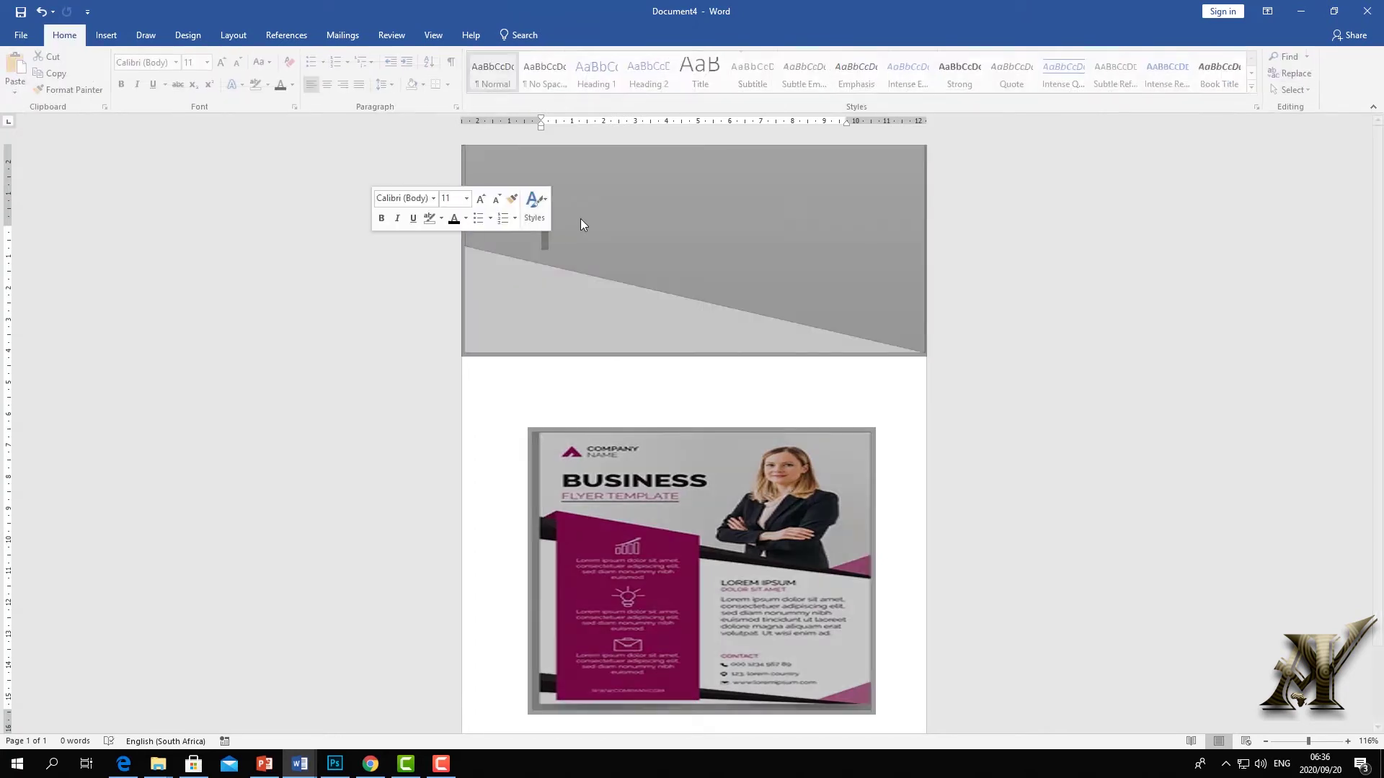
Draw a 3,02 × 10,92 cm triangle below the grey header's slant
left_click(657, 210)
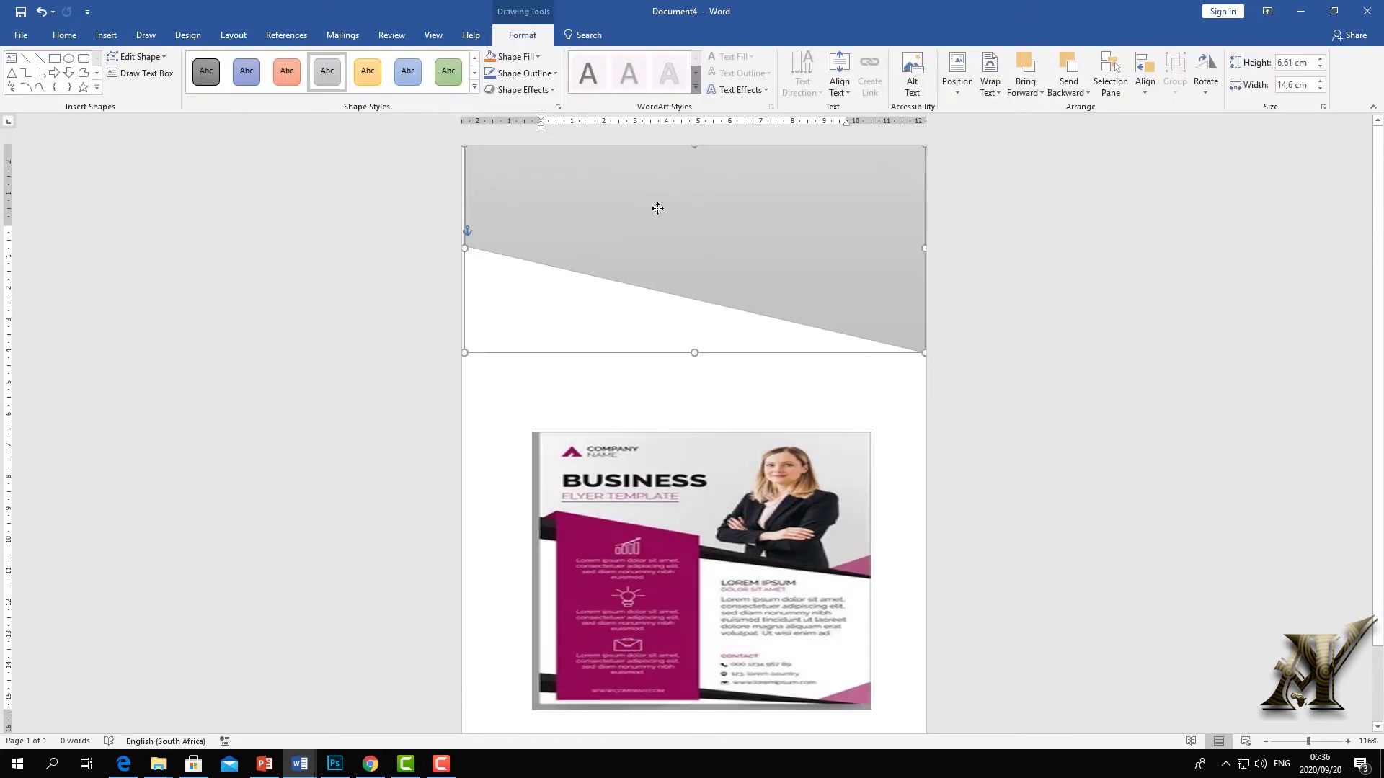
left_click(851, 329)
left_click(466, 227)
left_click(1041, 565)
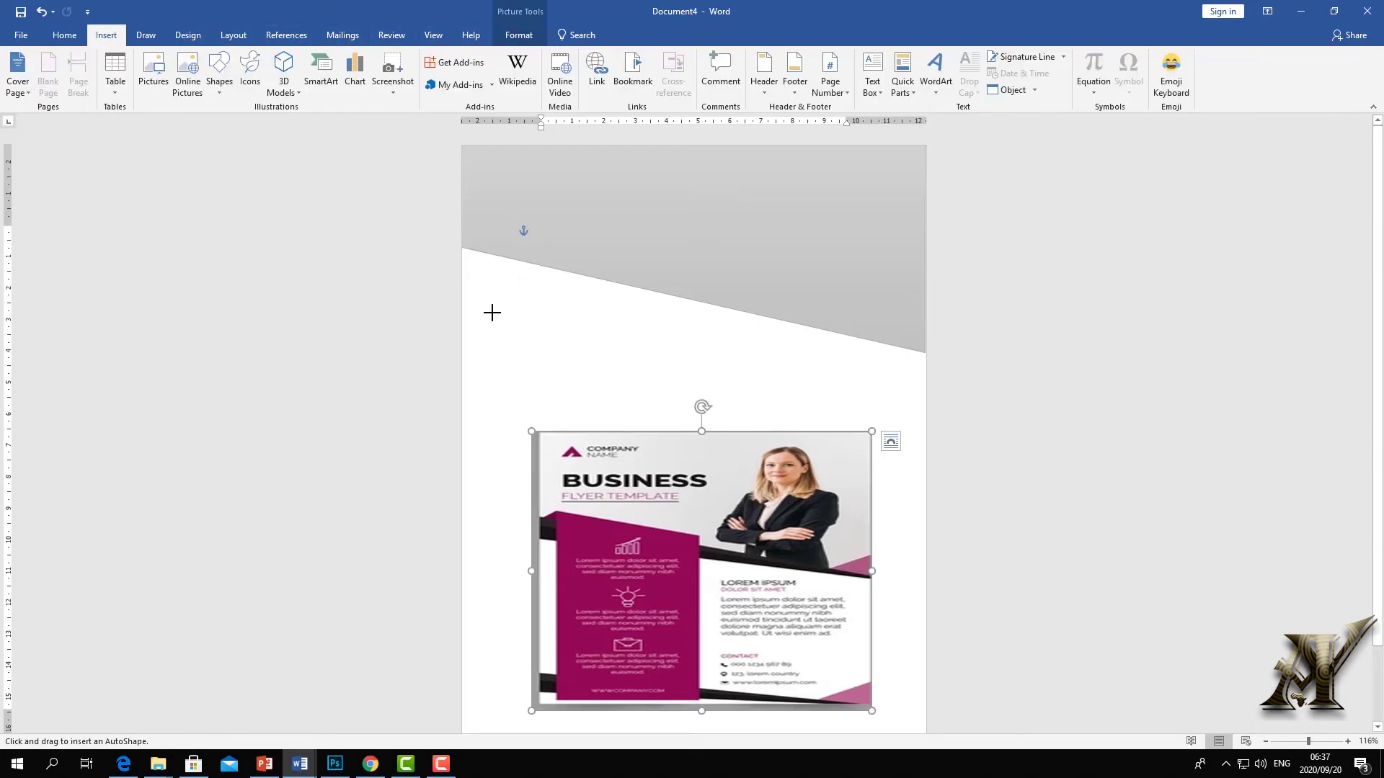
left_click_drag(491, 312, 835, 408)
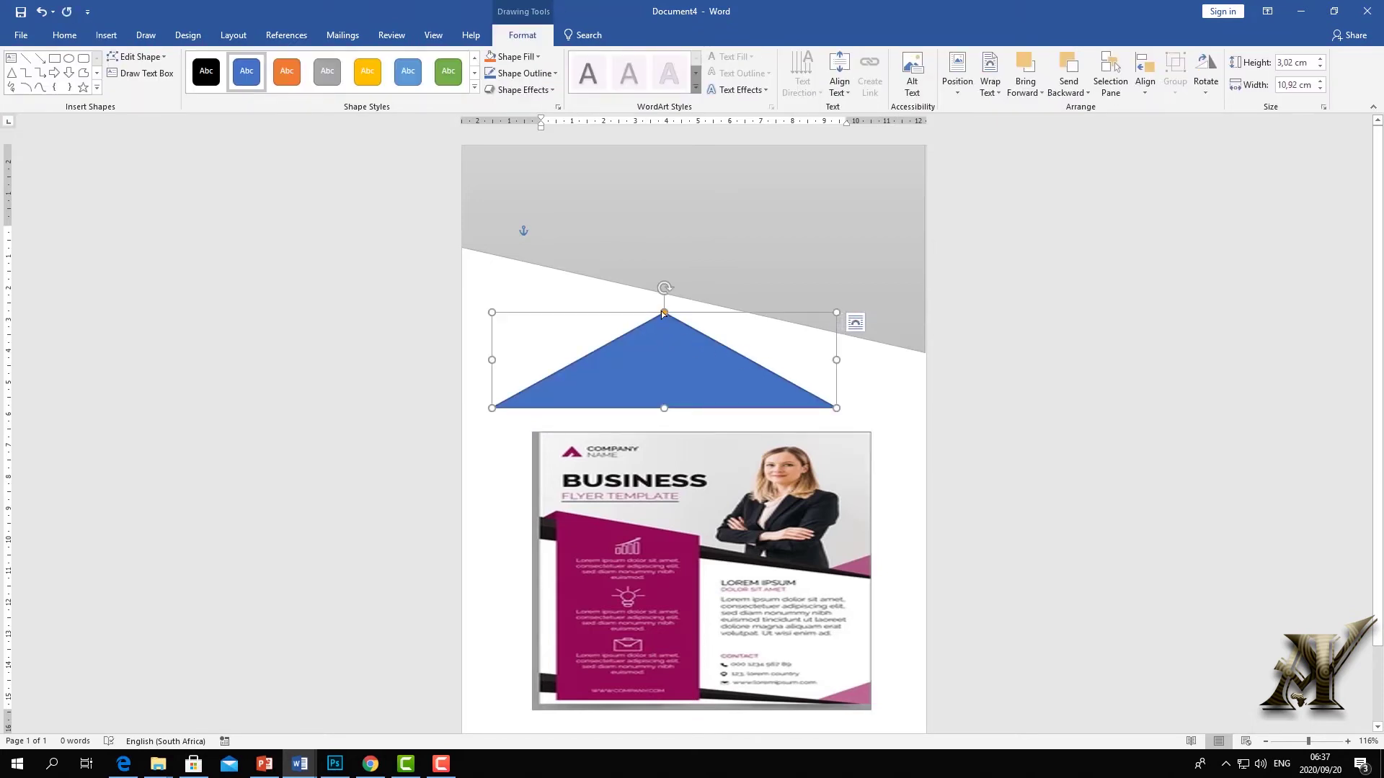
Reshape the triangle under the slant, widen it to 15,24 cm, and fill it black
left_click_drag(664, 314, 490, 283)
left_click_drag(511, 352, 483, 295)
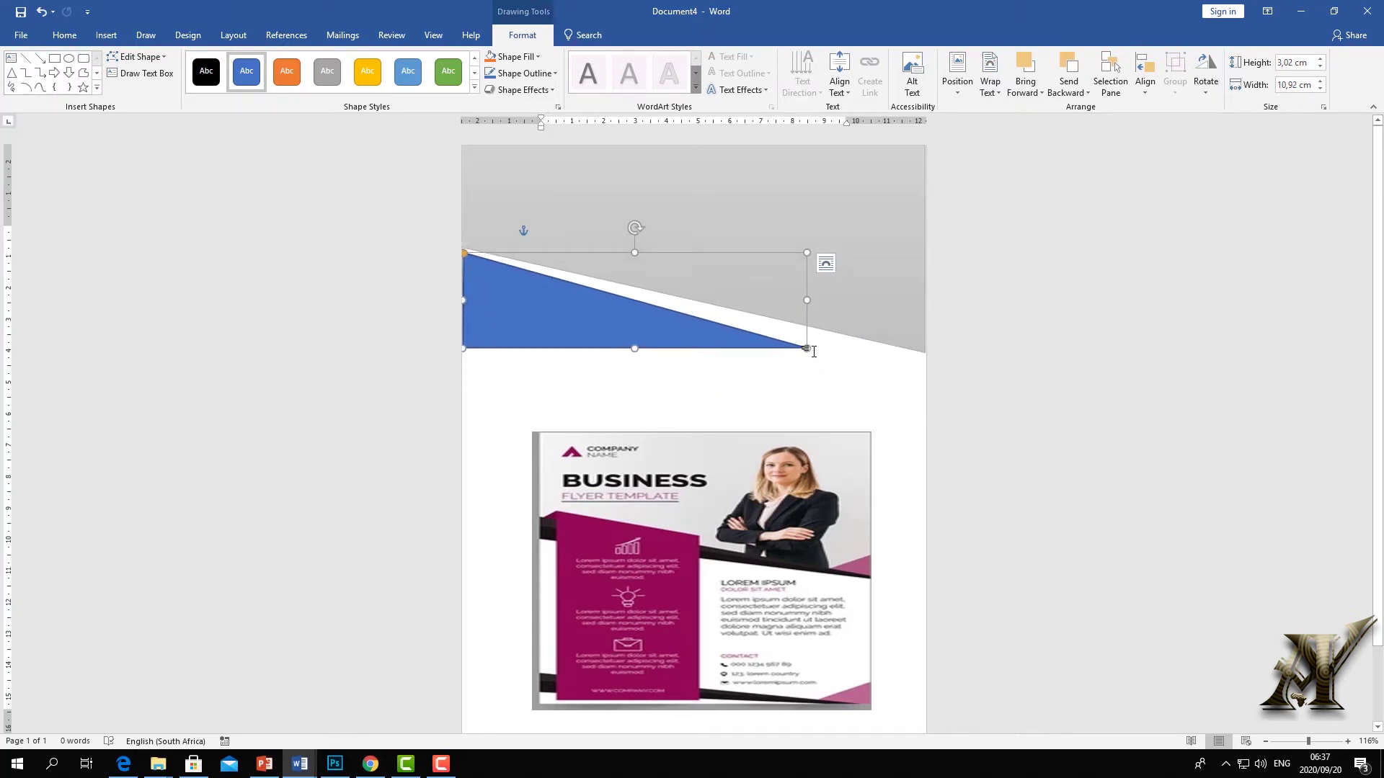
left_click_drag(804, 349, 942, 358)
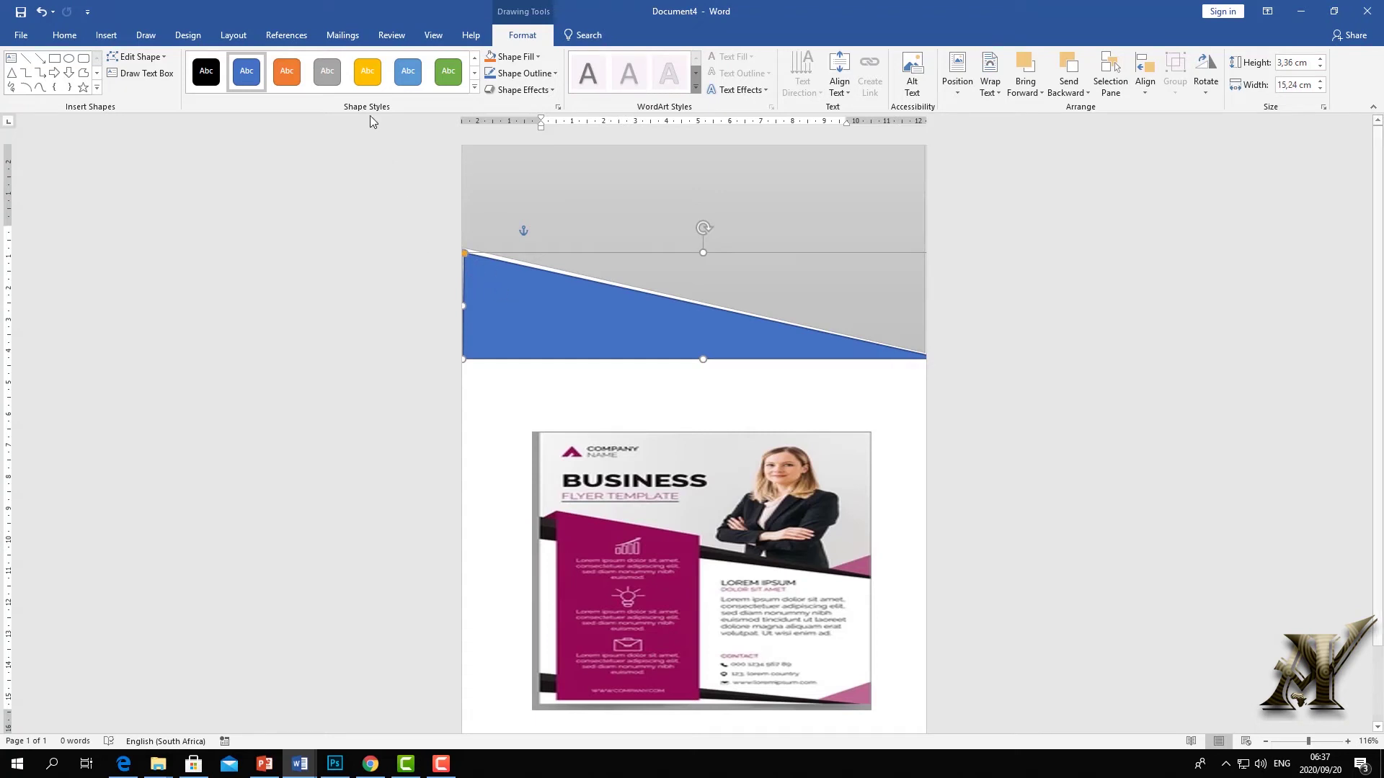
left_click(206, 71)
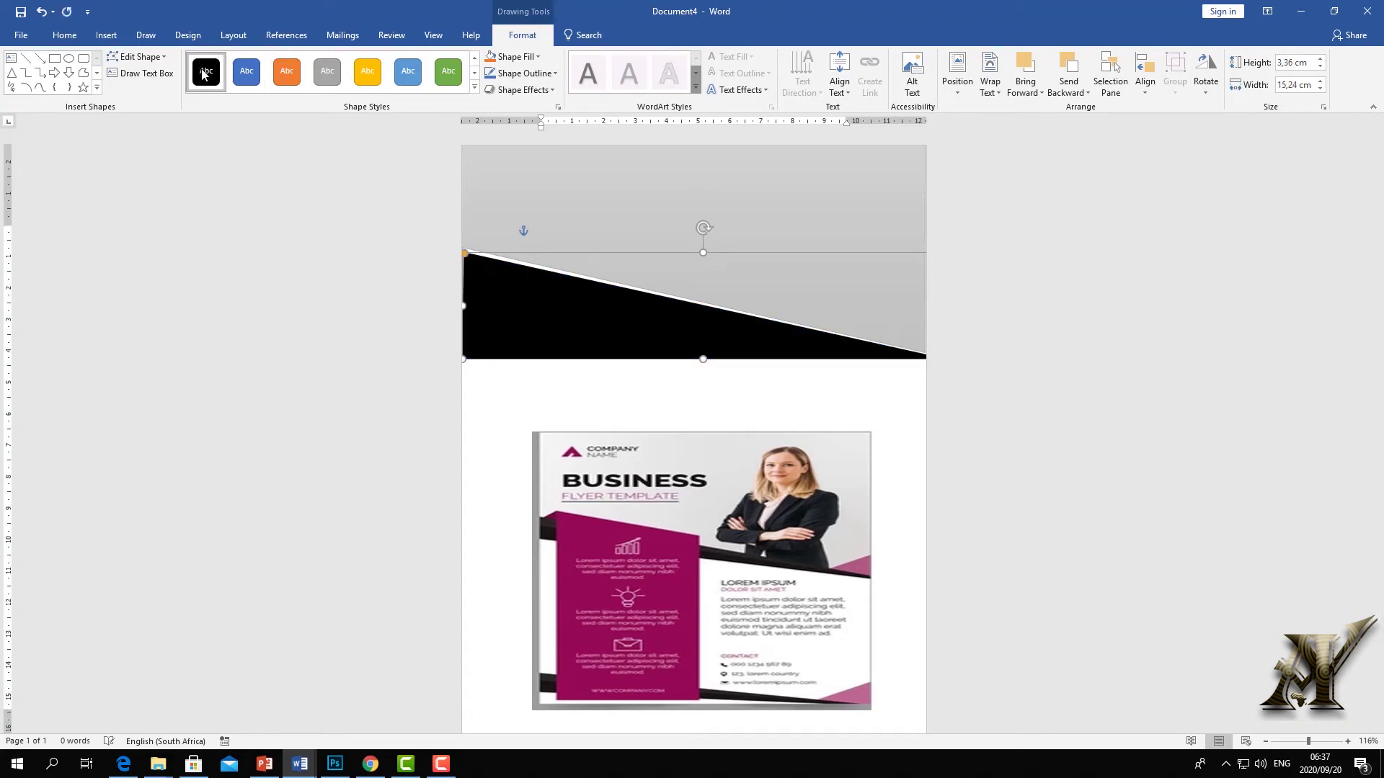
left_click(818, 419)
scroll(822, 486, "down", 3)
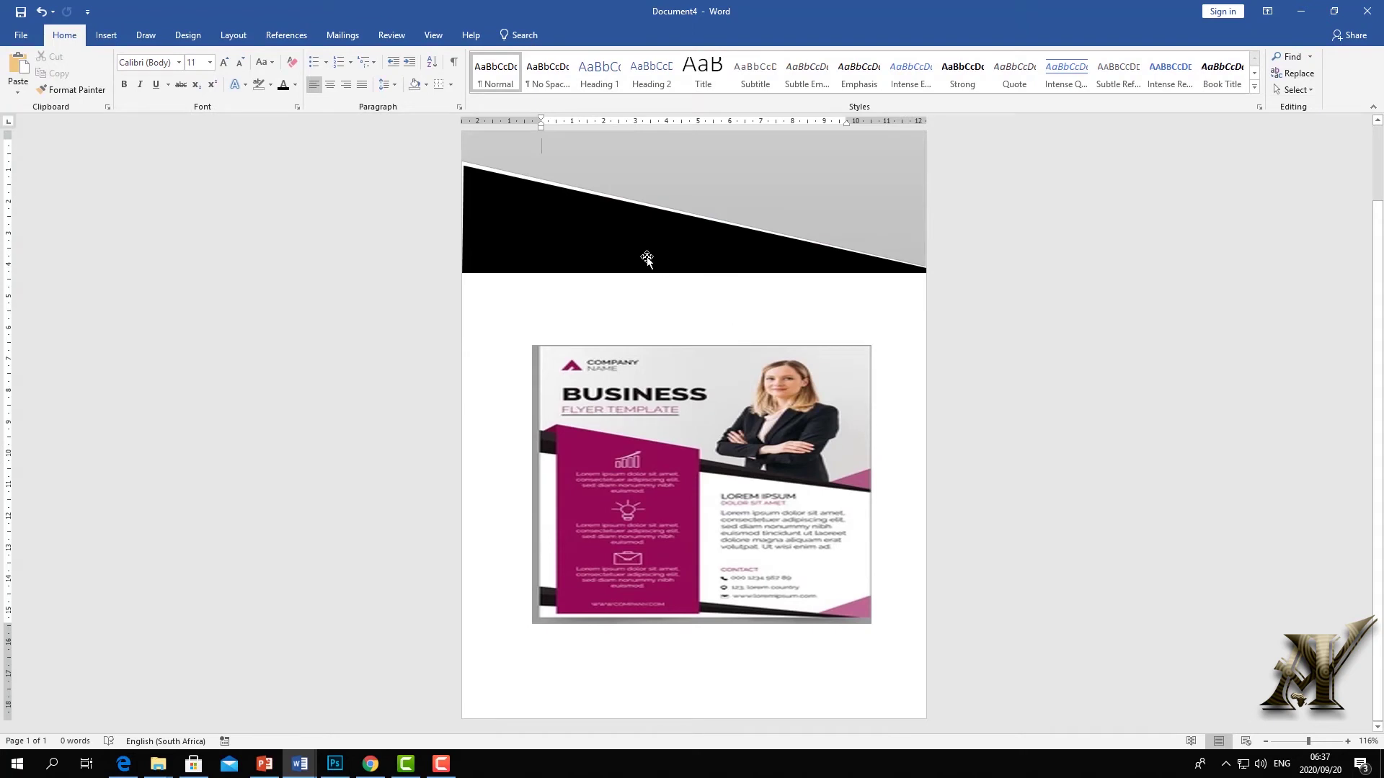
Reposition the black wedge and extend the grey header down below it
left_click_drag(644, 254, 650, 302)
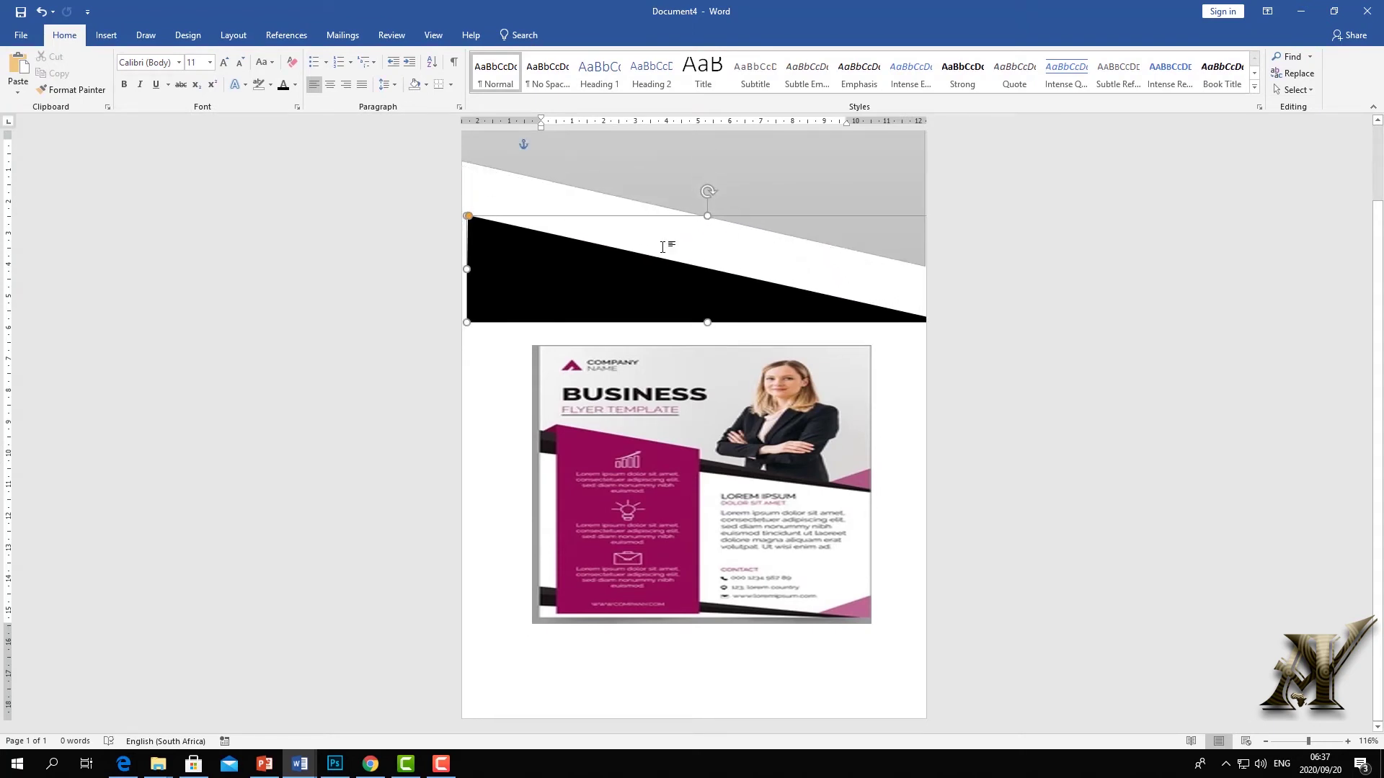
left_click(672, 190)
scroll(705, 284, "up", 3)
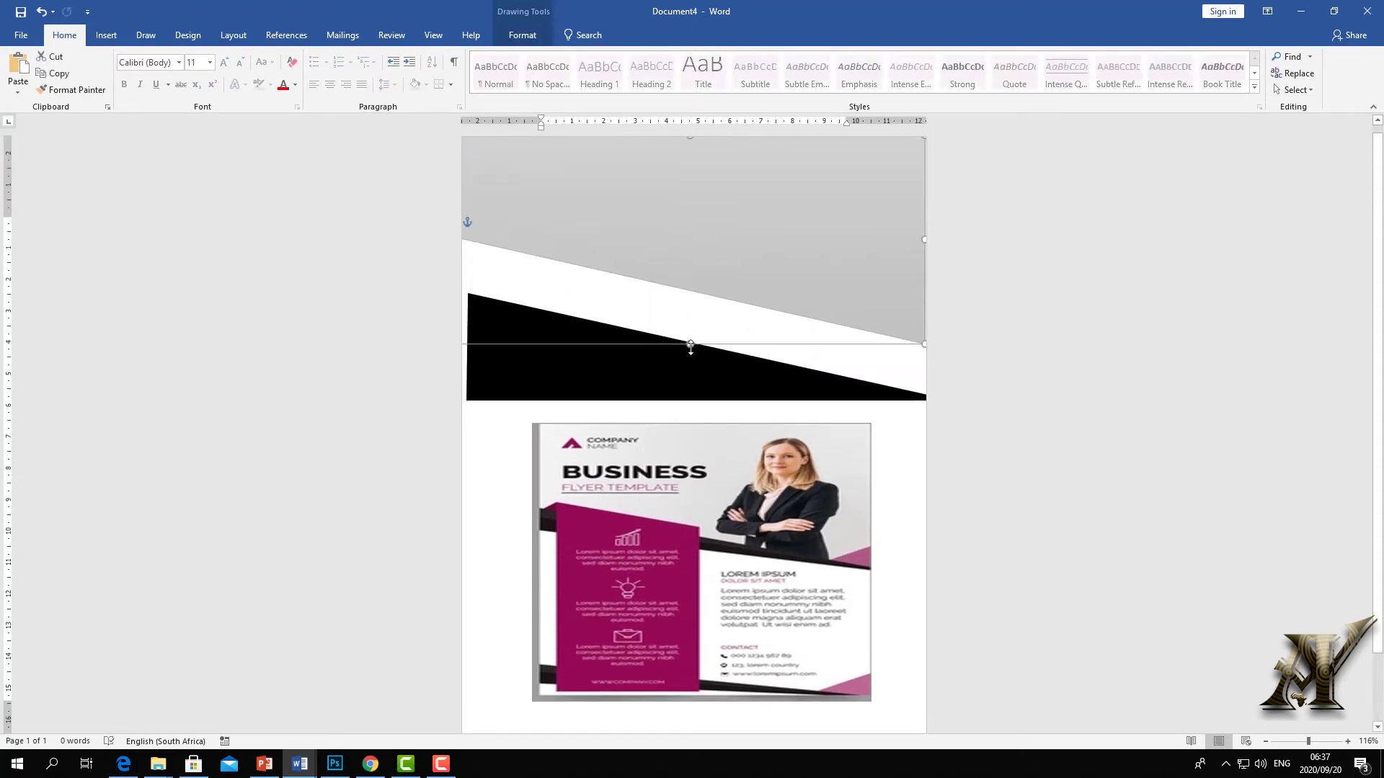
left_click_drag(690, 345, 688, 411)
left_click_drag(549, 370, 542, 349)
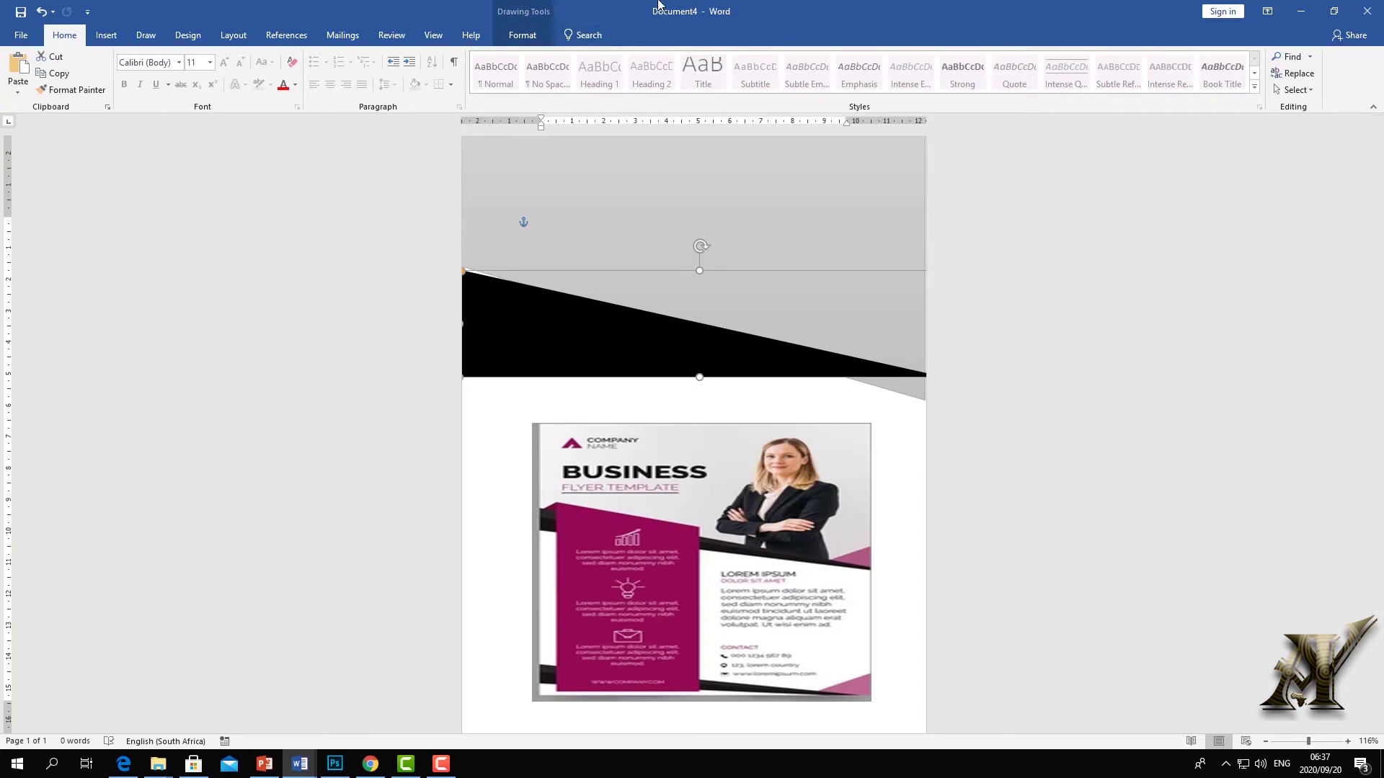
Try editing the black wedge's points, undoing an accidental shift
left_click(500, 34)
left_click(138, 56)
left_click(147, 93)
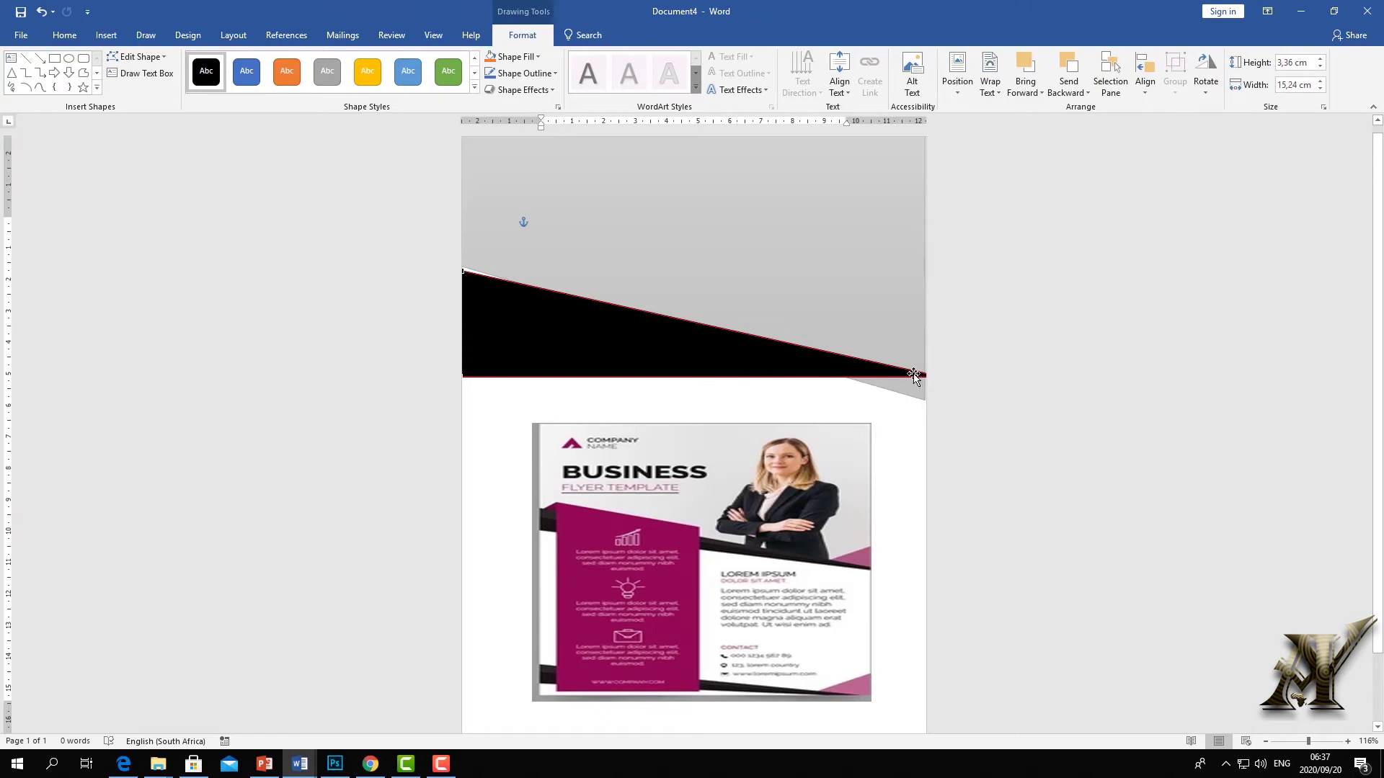
left_click_drag(910, 374, 922, 378)
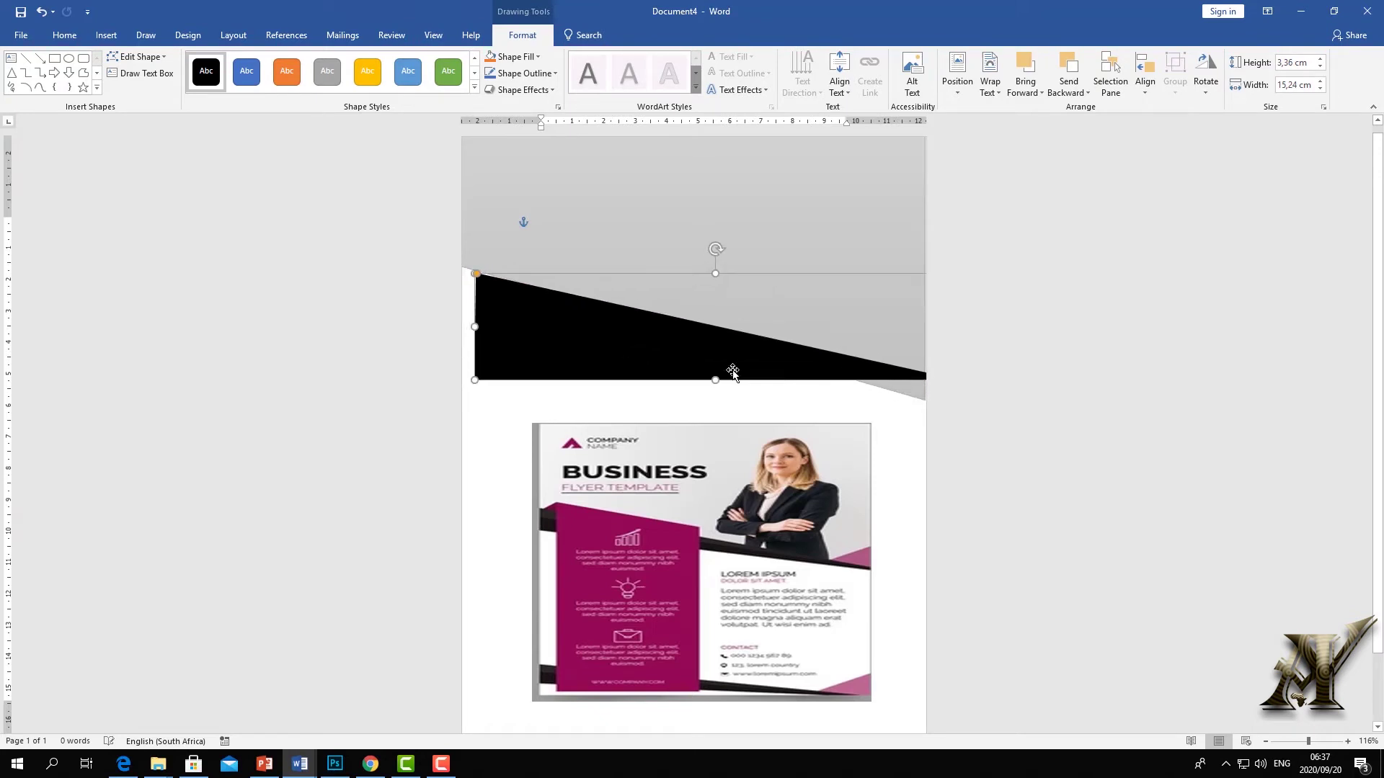
key("ctrl+z")
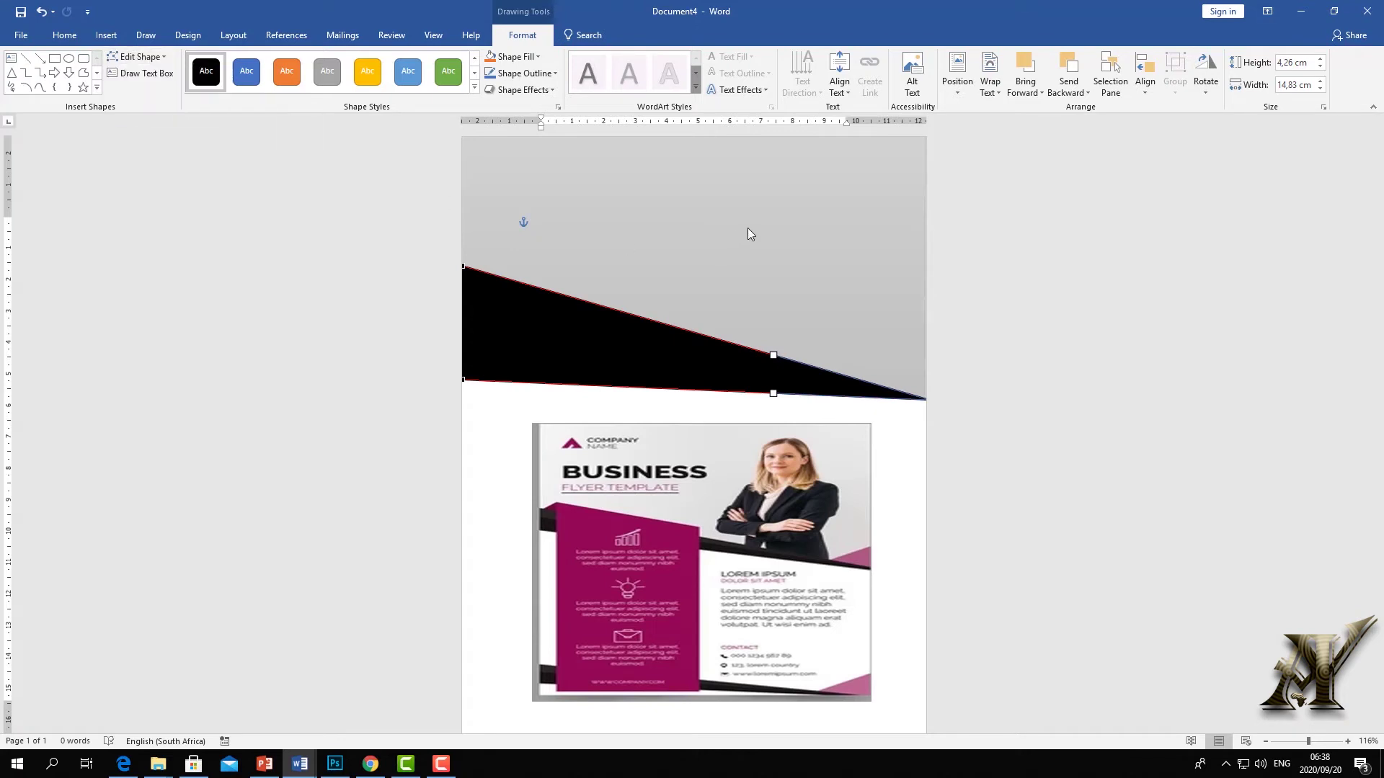
left_click(763, 363)
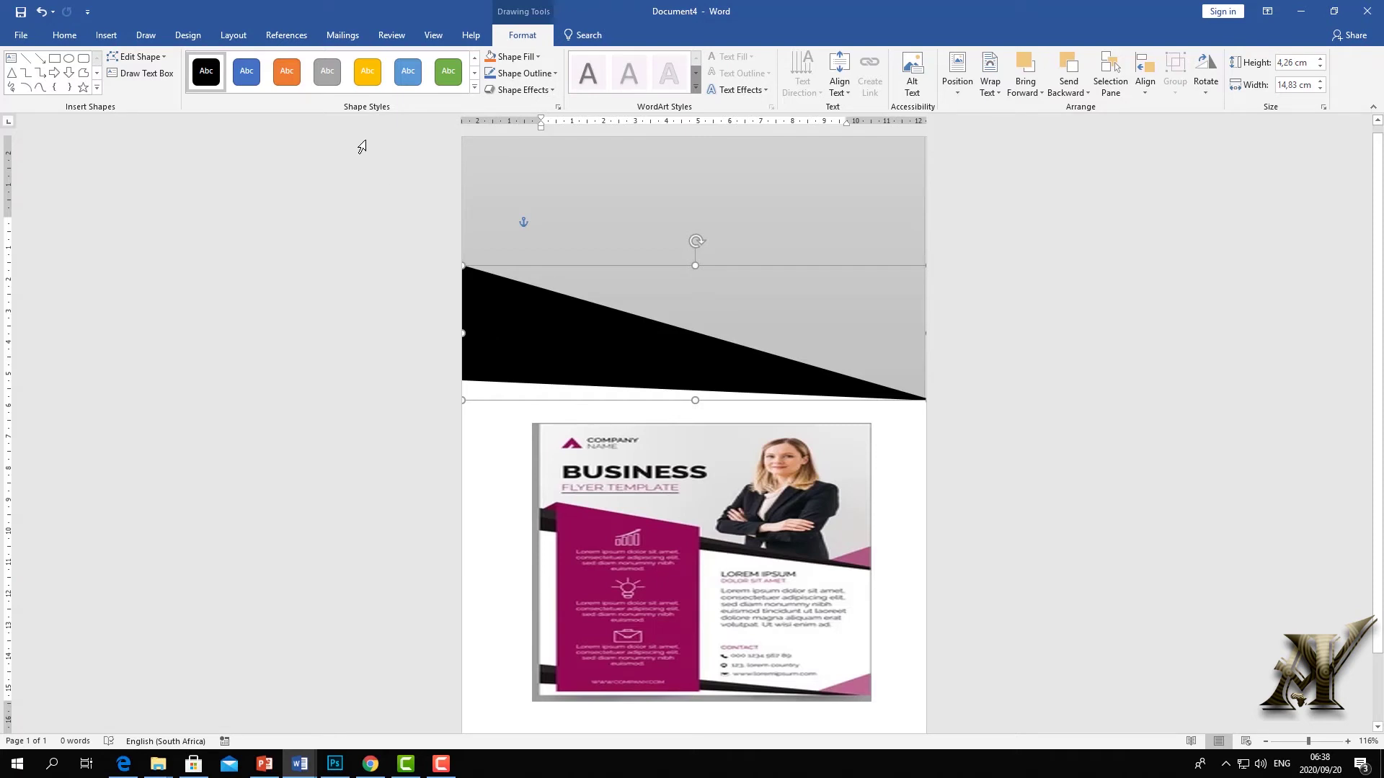
Raise the black wedge's lower-left point so it tapers toward the right
left_click(138, 56)
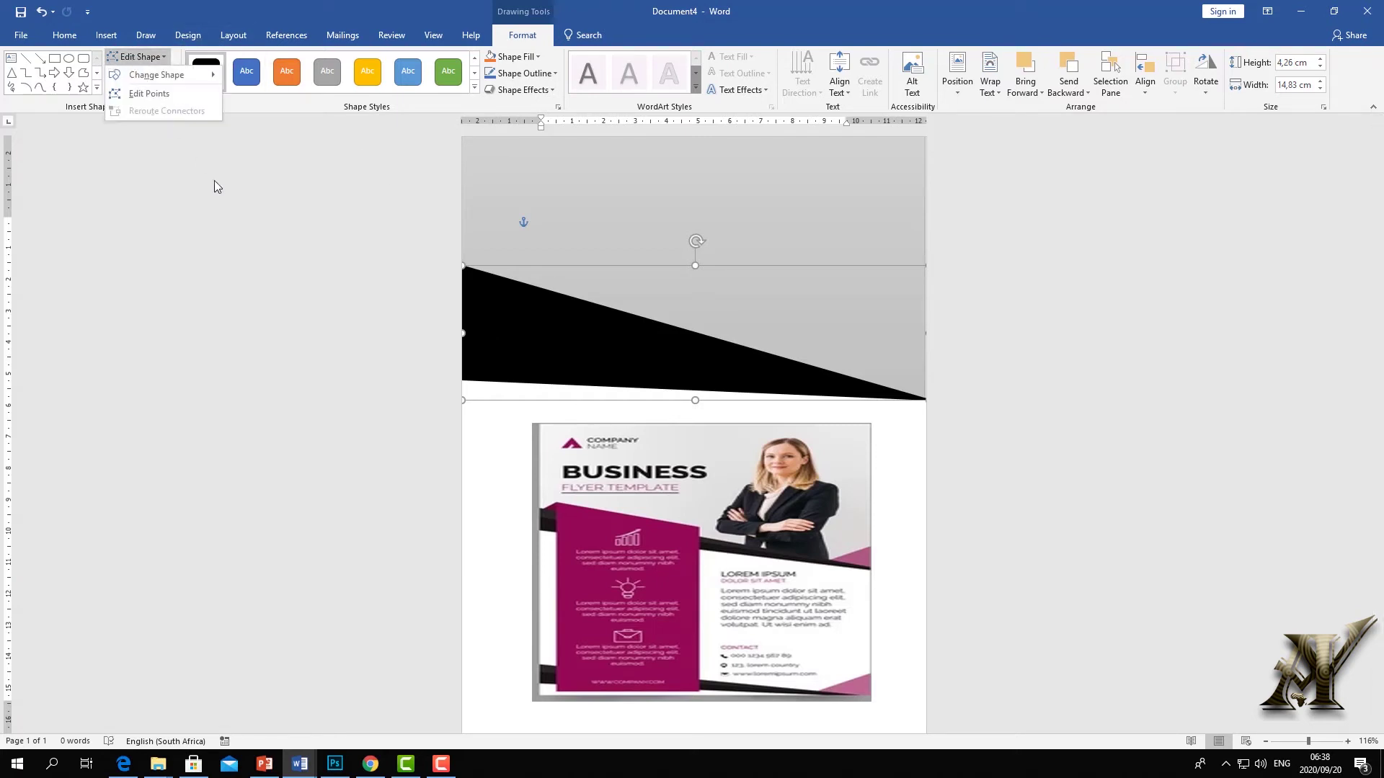
left_click(144, 95)
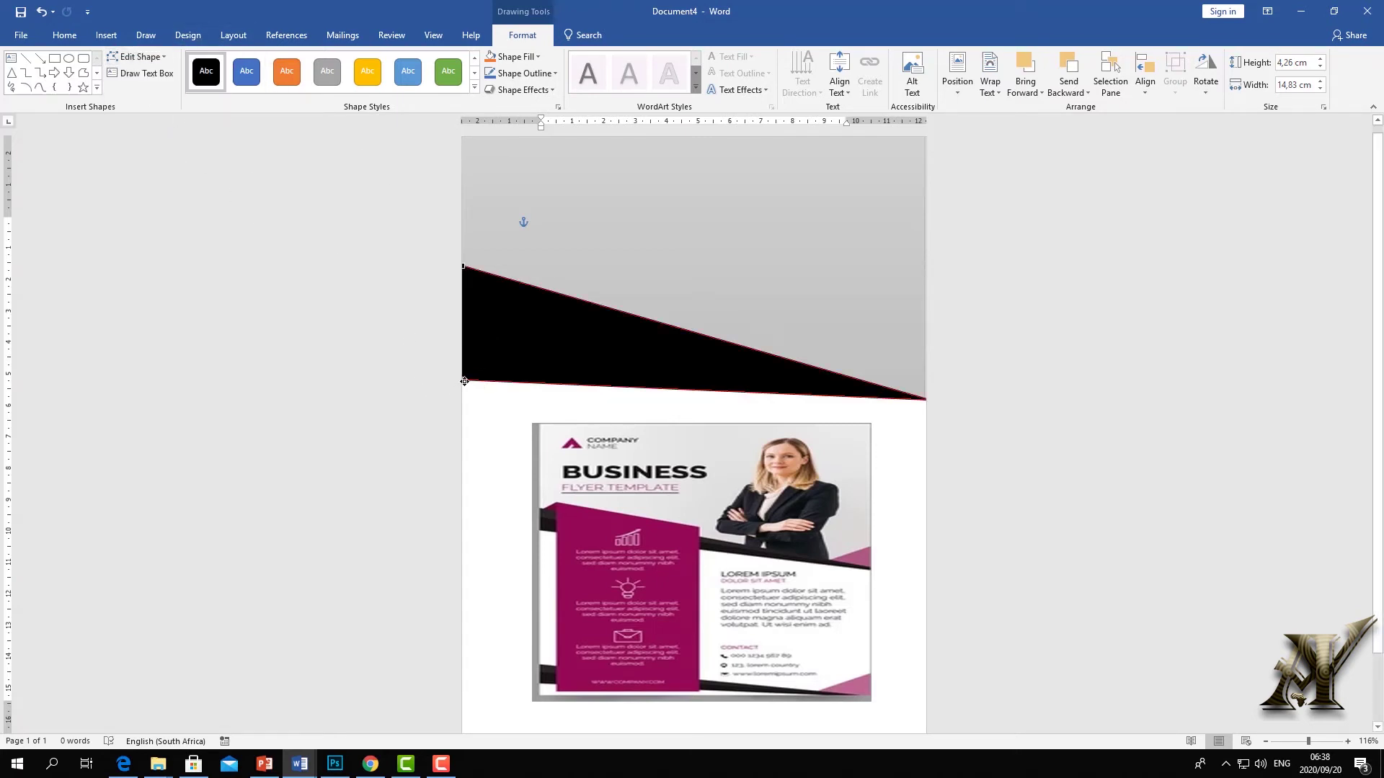
left_click_drag(465, 380, 466, 354)
left_click(751, 389)
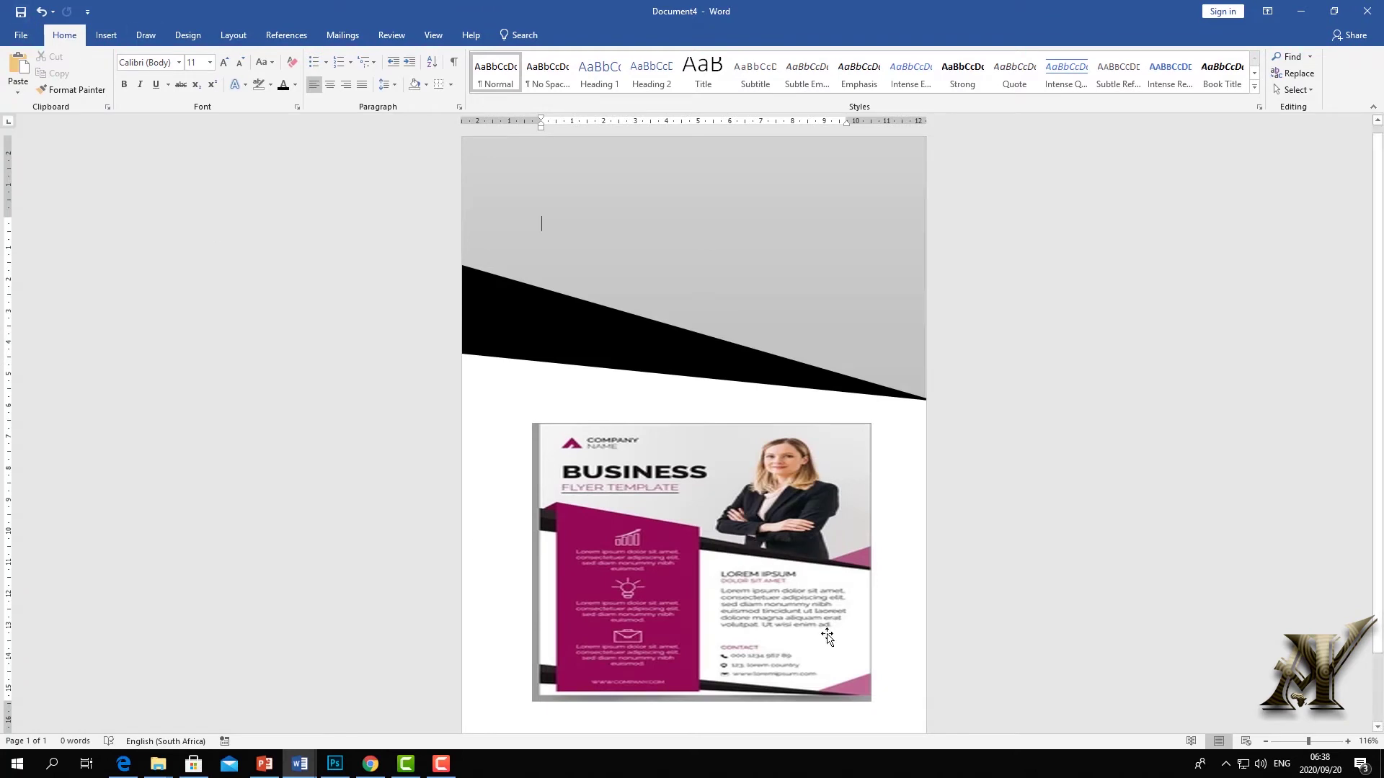
left_click(106, 35)
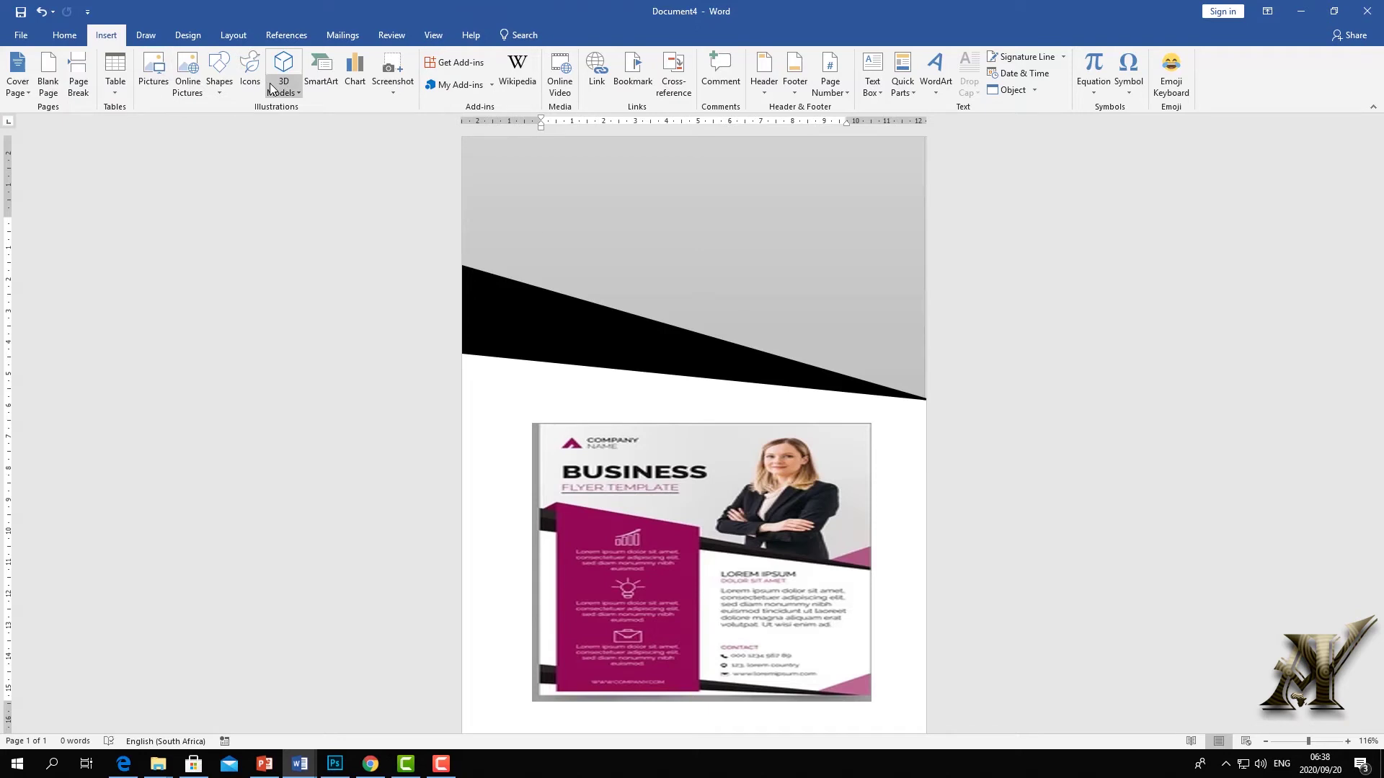
Draw a rectangle below the black wedge and slant its top by moving a corner point
left_click(217, 91)
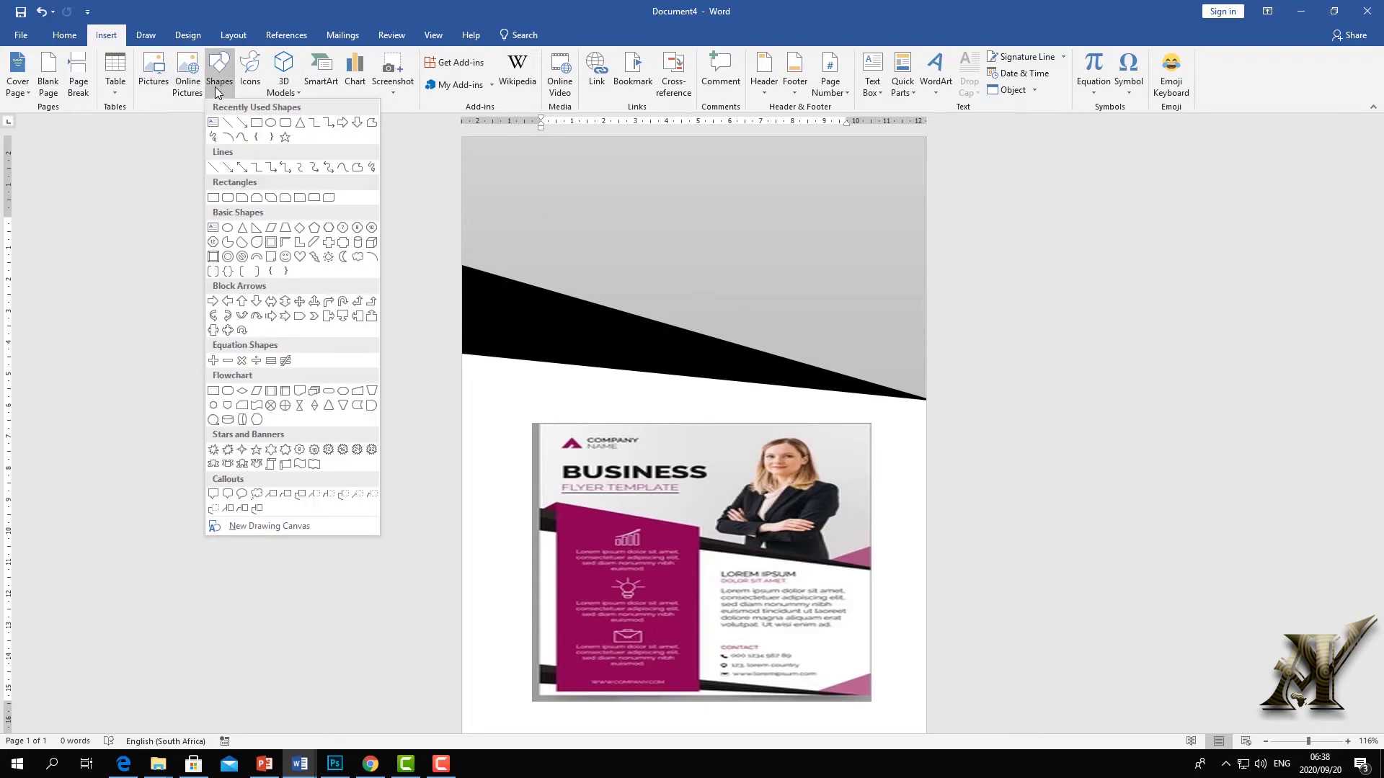
left_click(245, 125)
mouse_move(475, 375)
left_mouse_down()
mouse_move(947, 689)
mouse_move(926, 613)
left_mouse_up()
left_click_drag(650, 468, 637, 449)
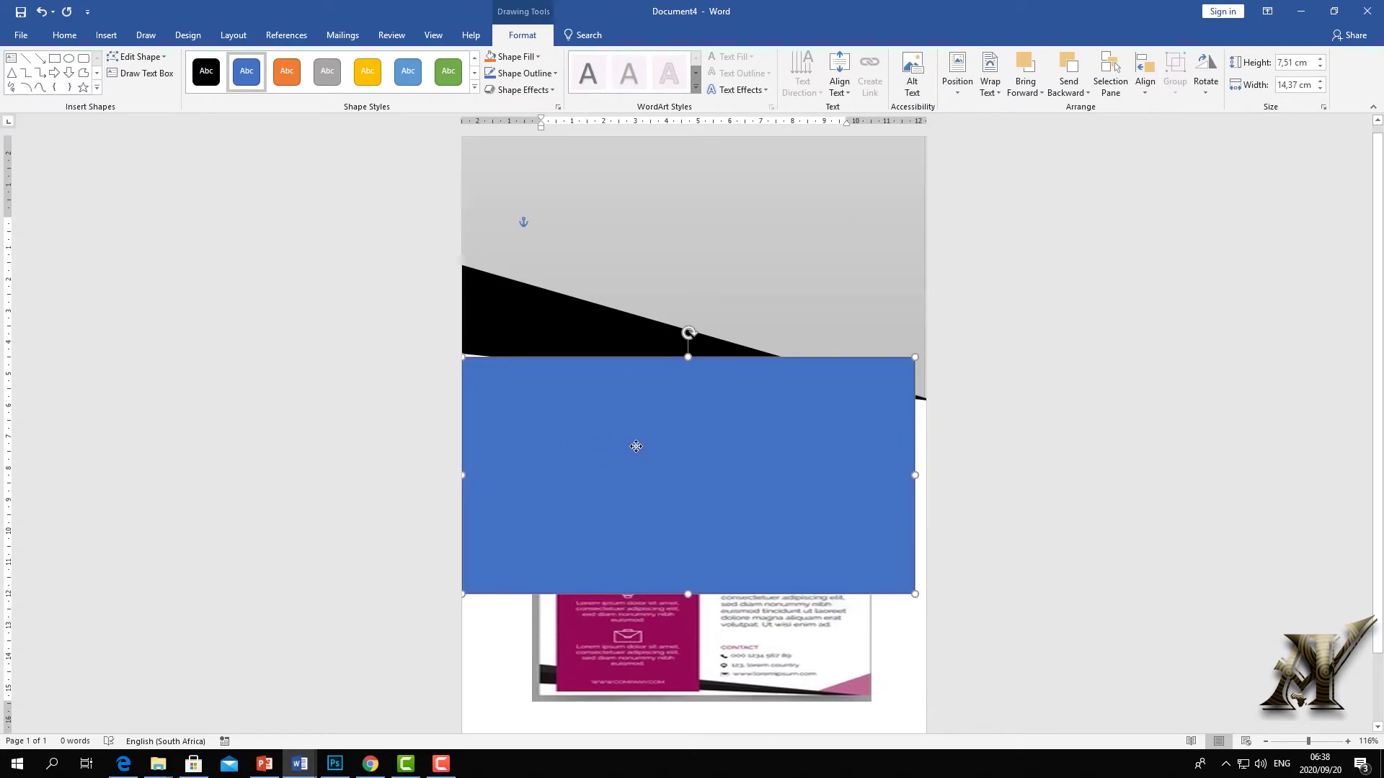
left_click(137, 57)
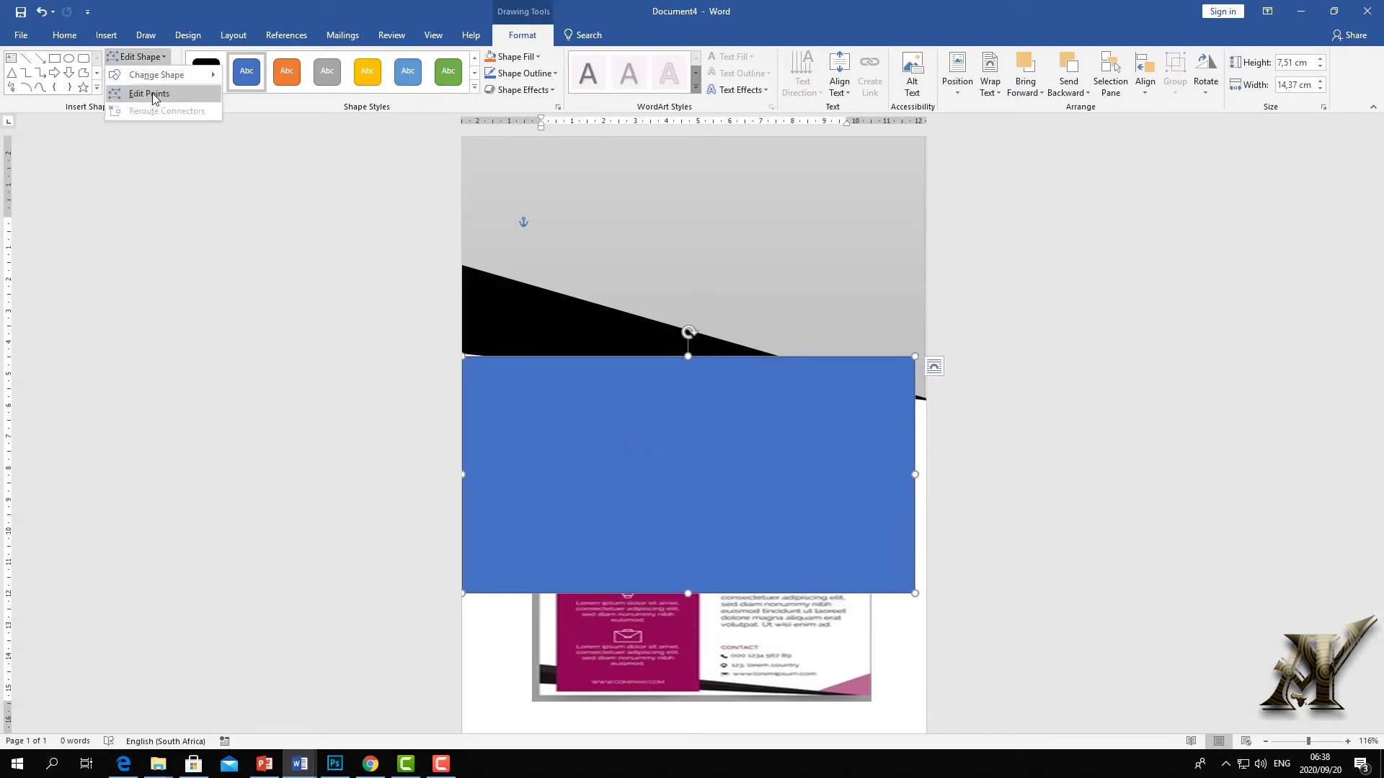
left_click(150, 94)
left_click_drag(915, 358, 927, 400)
Bring the flyer picture to the front and move it up over the black wedge
left_click(595, 648)
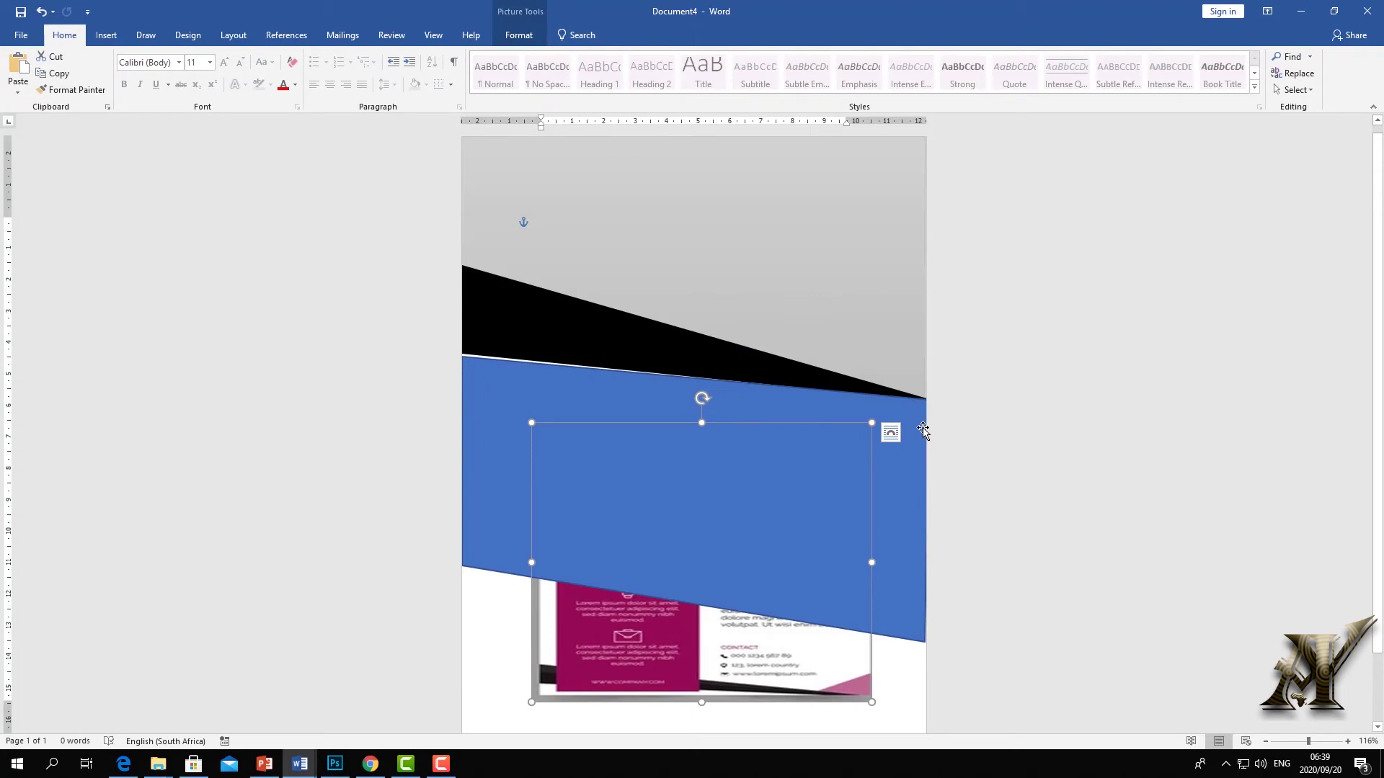
left_click(520, 34)
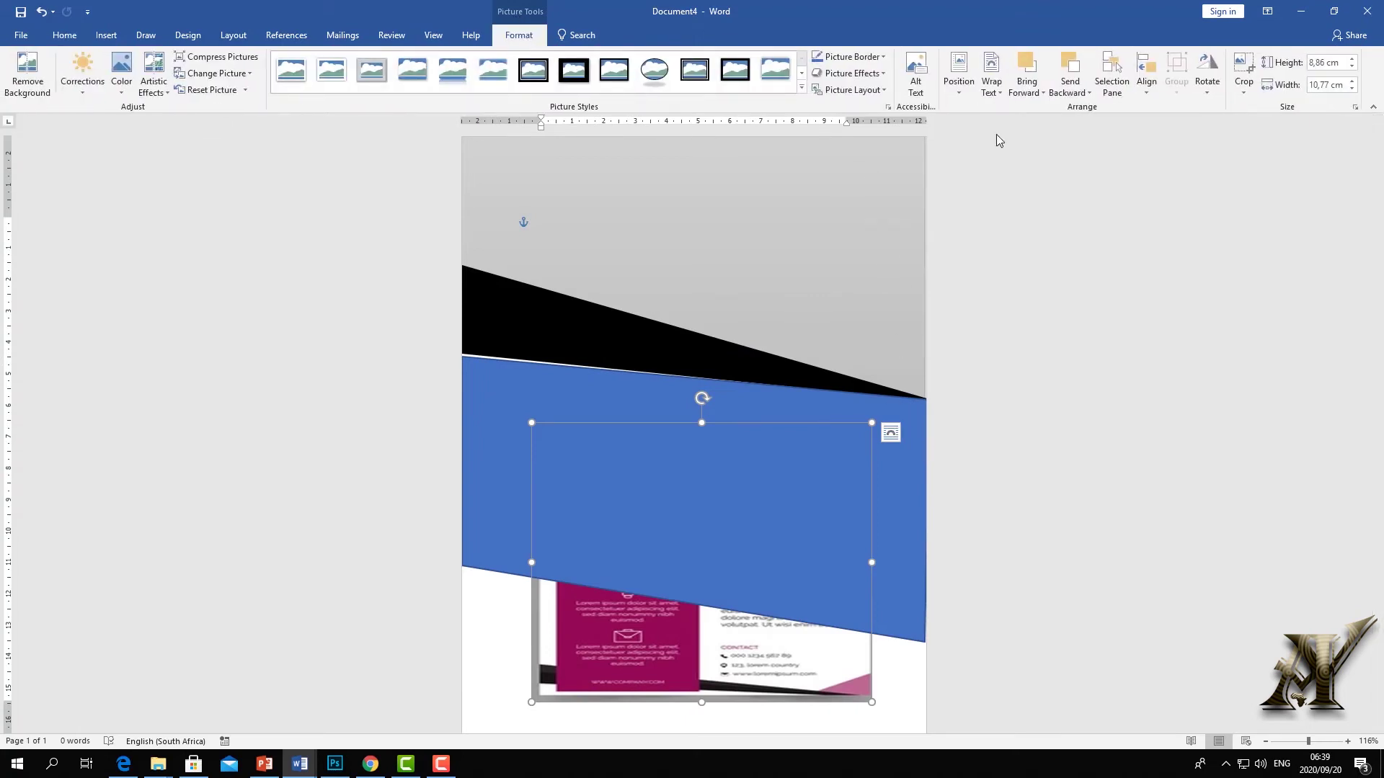
left_click(1038, 90)
left_click(1049, 110)
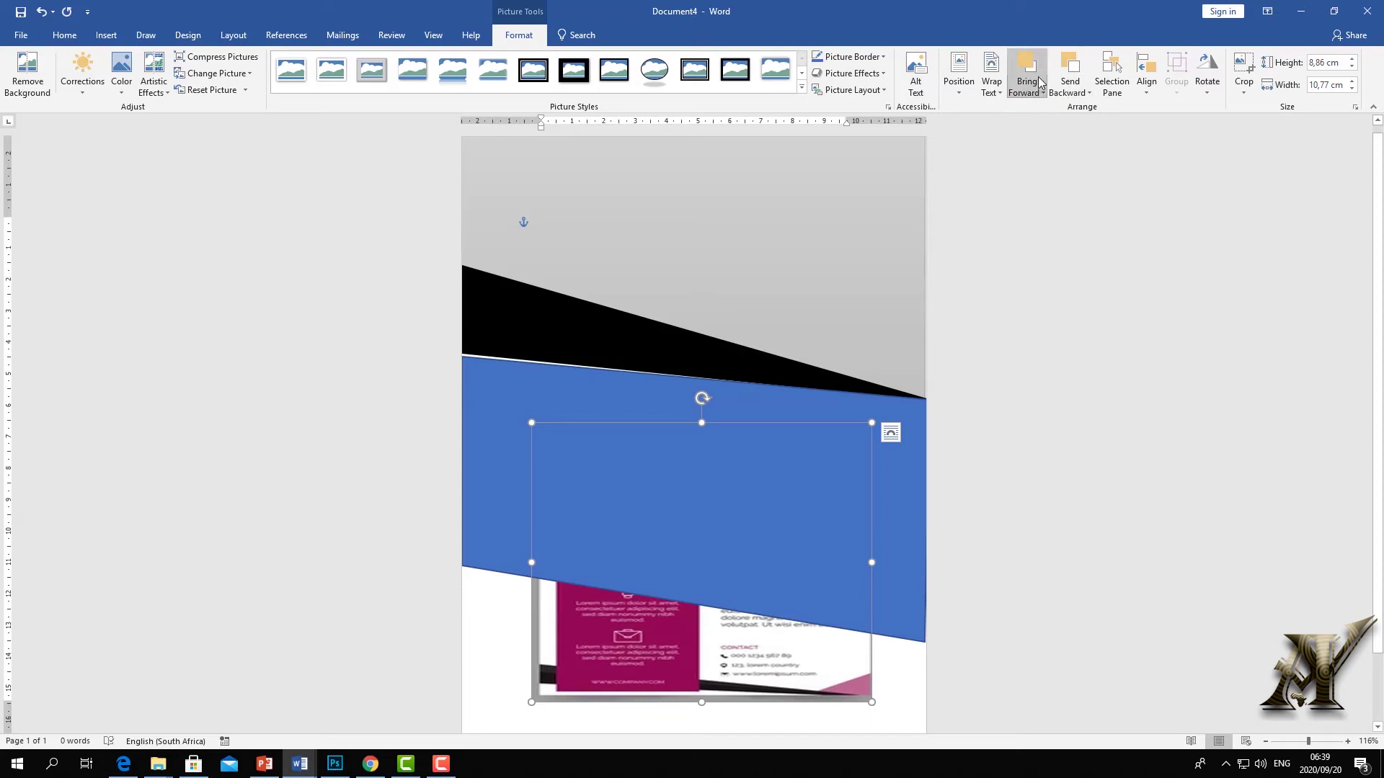
left_click(1044, 91)
left_click(1057, 125)
left_click_drag(721, 542, 729, 335)
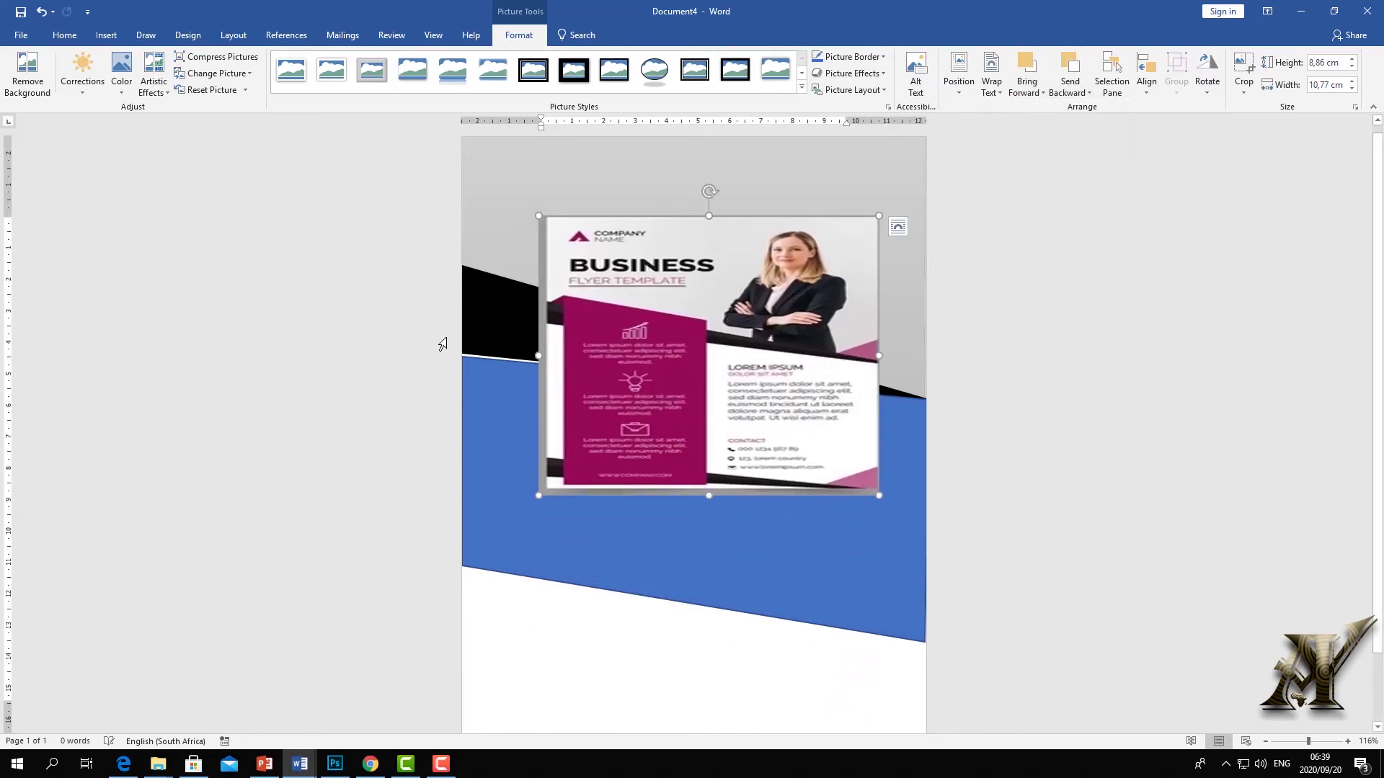
Copy the black wedge and paste a duplicate onto the page
left_click(486, 322)
right_click(486, 321)
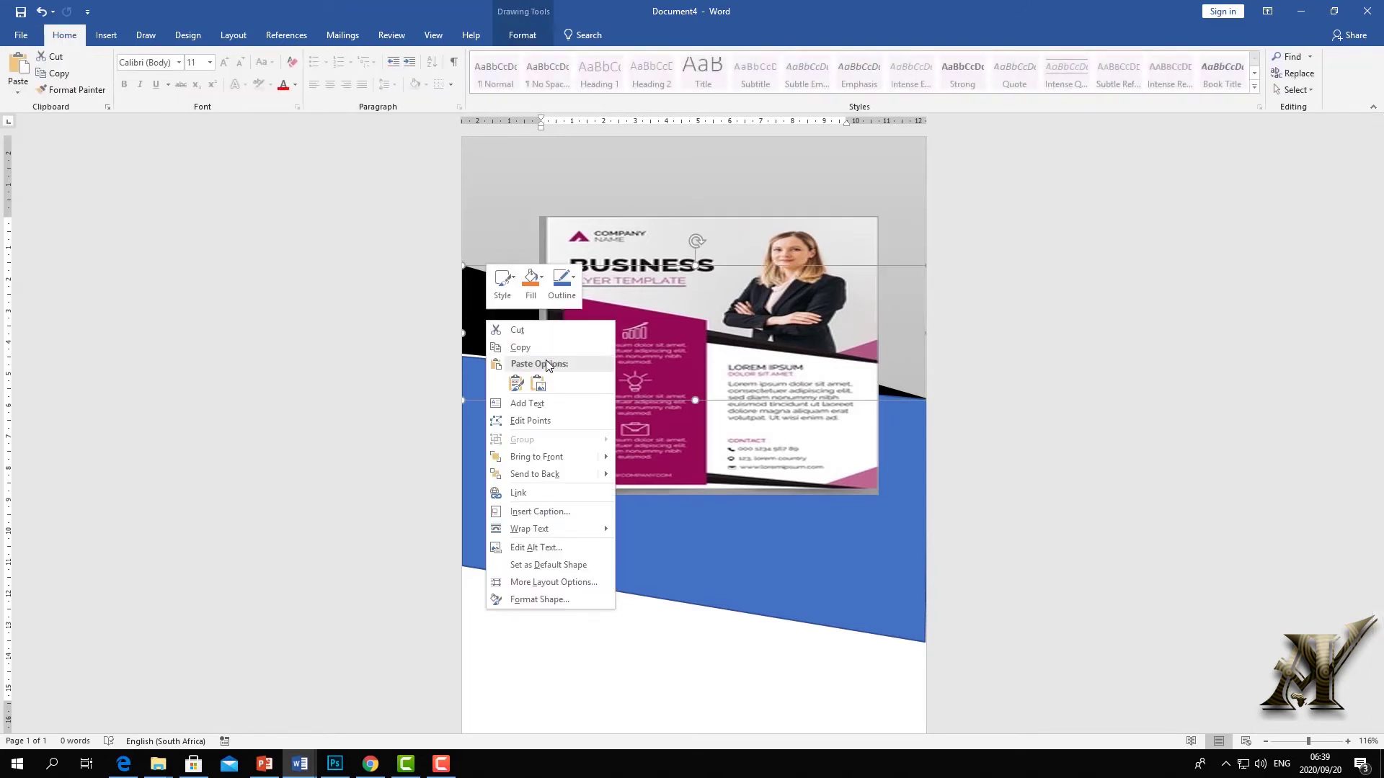
left_click(520, 347)
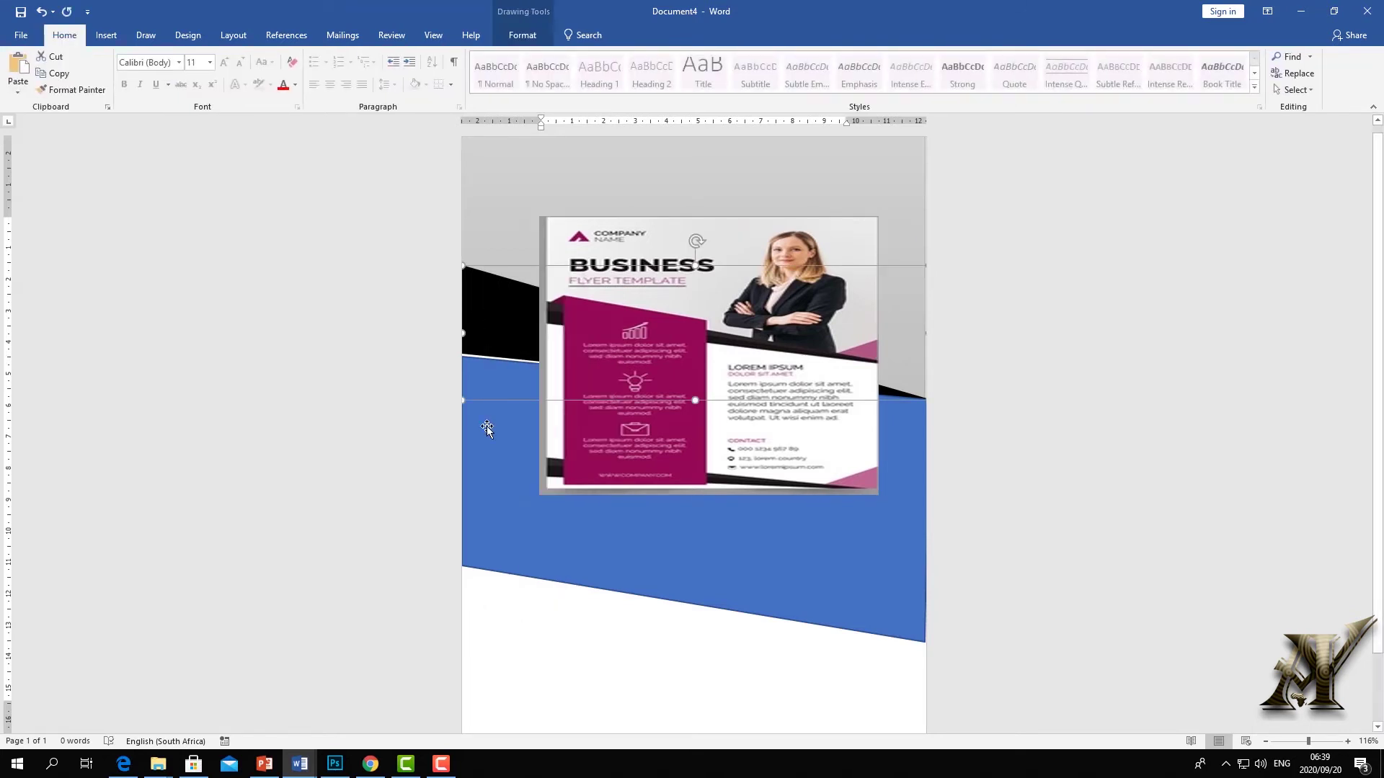
right_click(494, 634)
left_click(548, 481)
Move the wedge copy to the lower left, flatten its height, and drop it below the blue panel
left_click_drag(585, 550, 510, 618)
left_click_drag(695, 703, 698, 683)
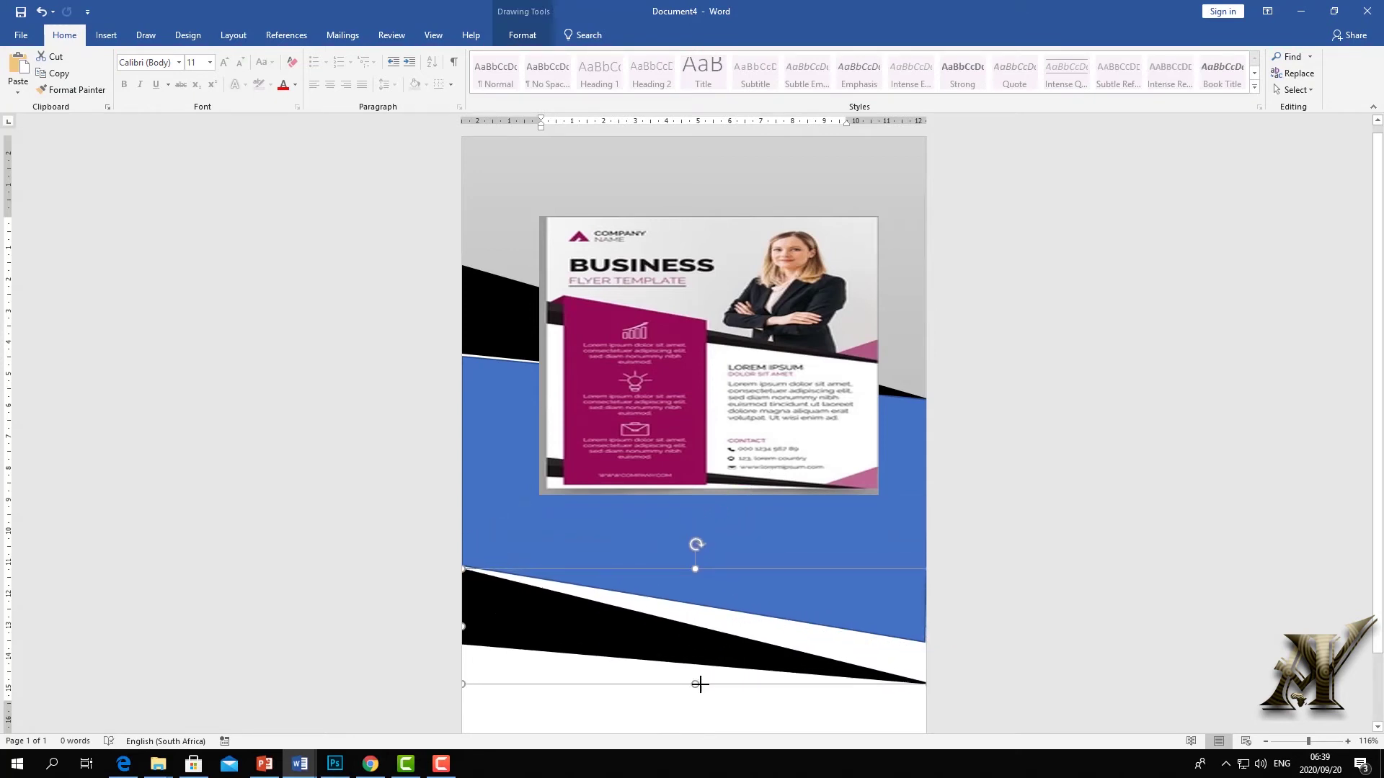
left_click_drag(605, 651, 603, 687)
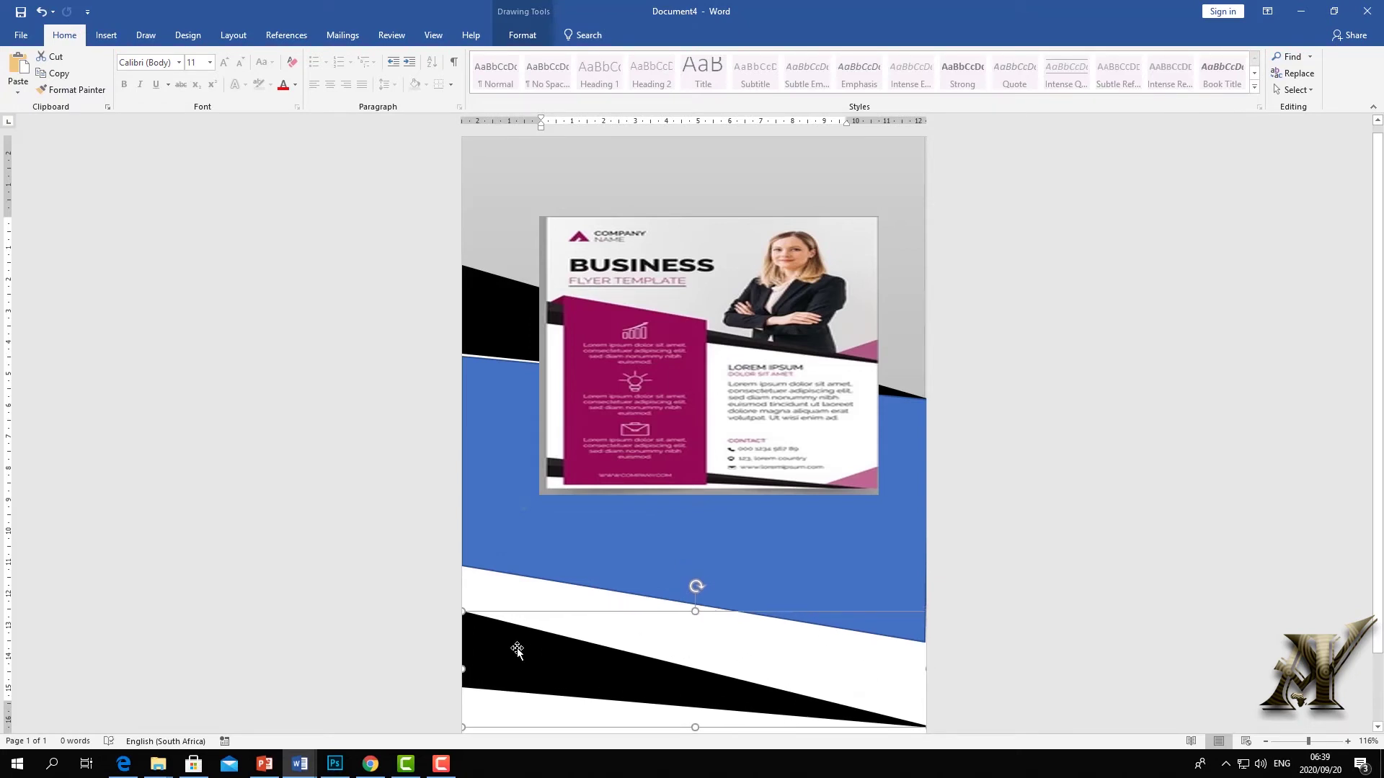
left_click(621, 542)
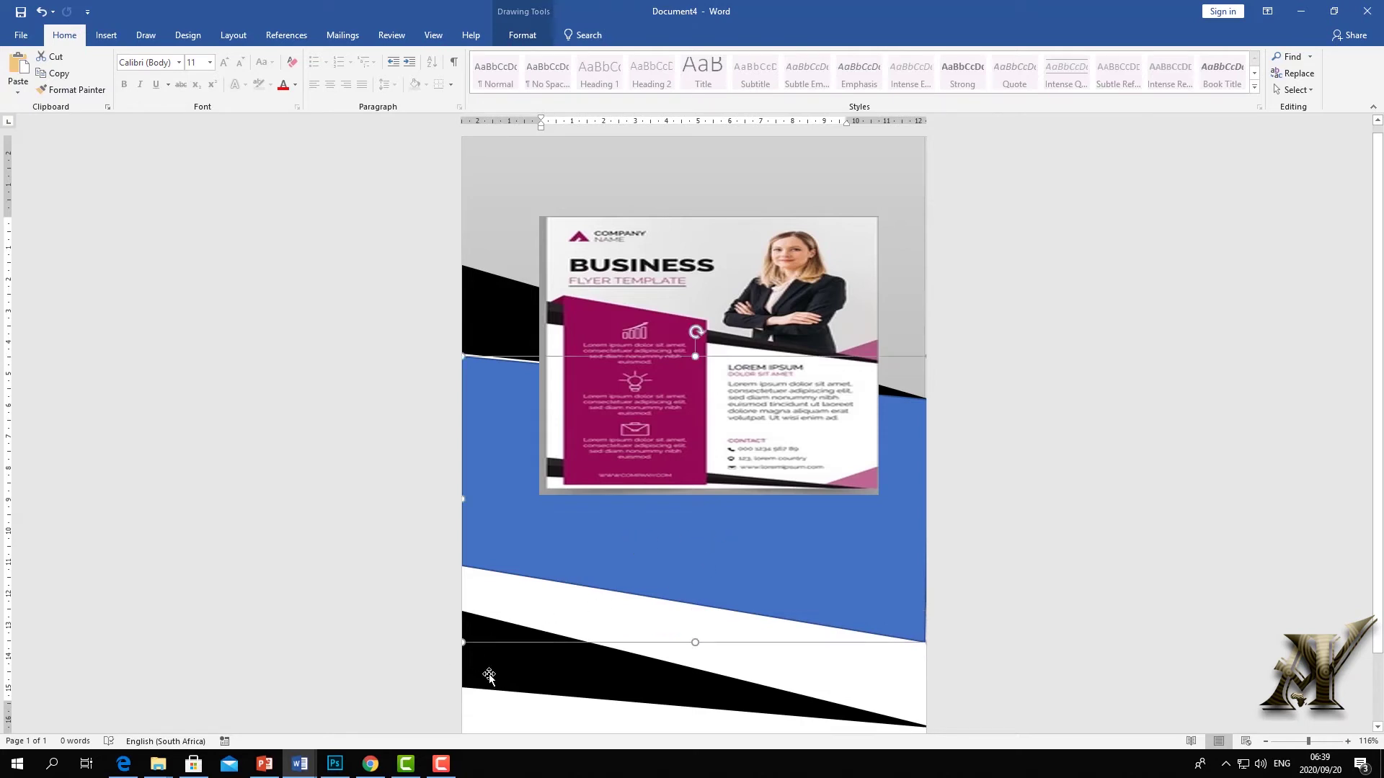
left_click(526, 686)
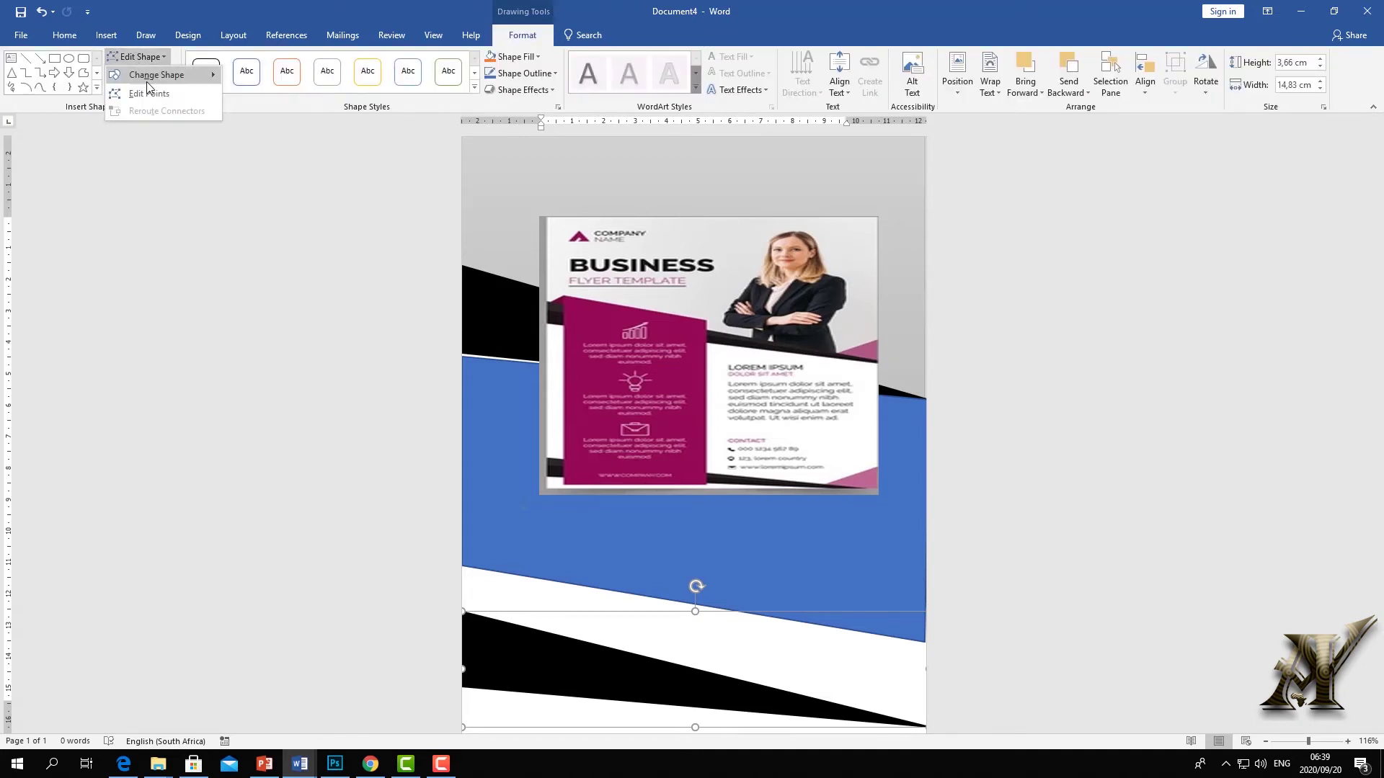
Raise the lower wedge's bottom-left point, then move the blue panel lower and stretch it upward
left_click_drag(464, 688, 463, 674)
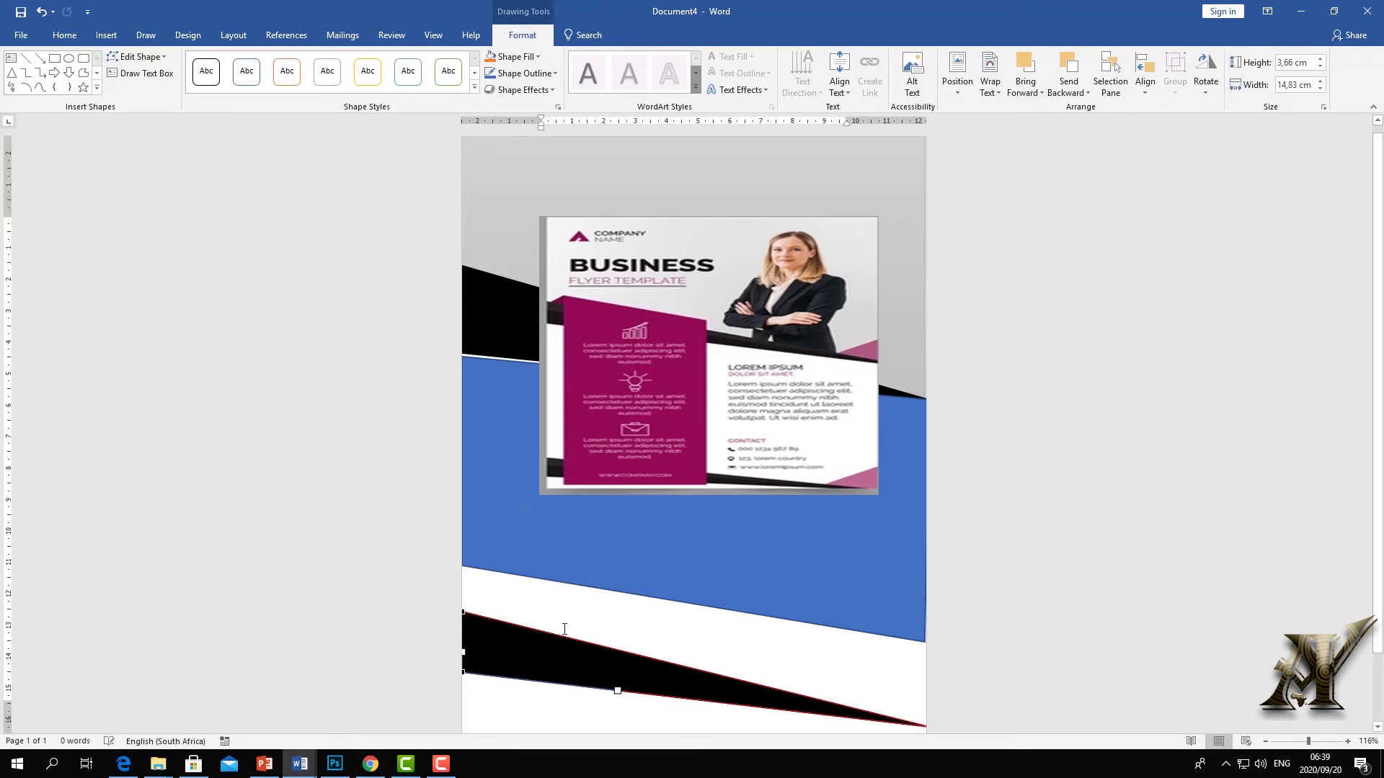
left_click(627, 573)
left_click(629, 565)
left_click_drag(741, 547, 740, 582)
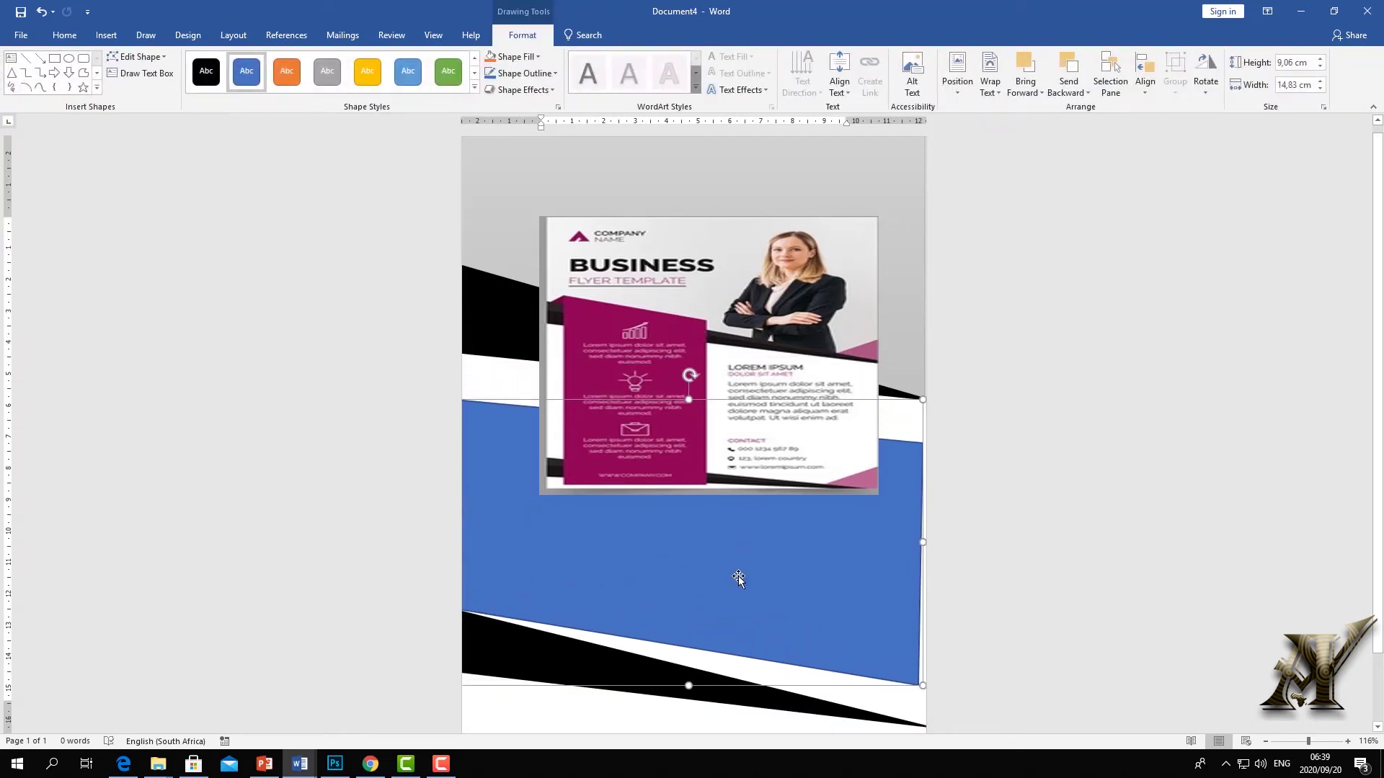
left_click_drag(688, 399, 689, 380)
scroll(762, 620, "down", 1)
scroll(766, 633, "down", 1)
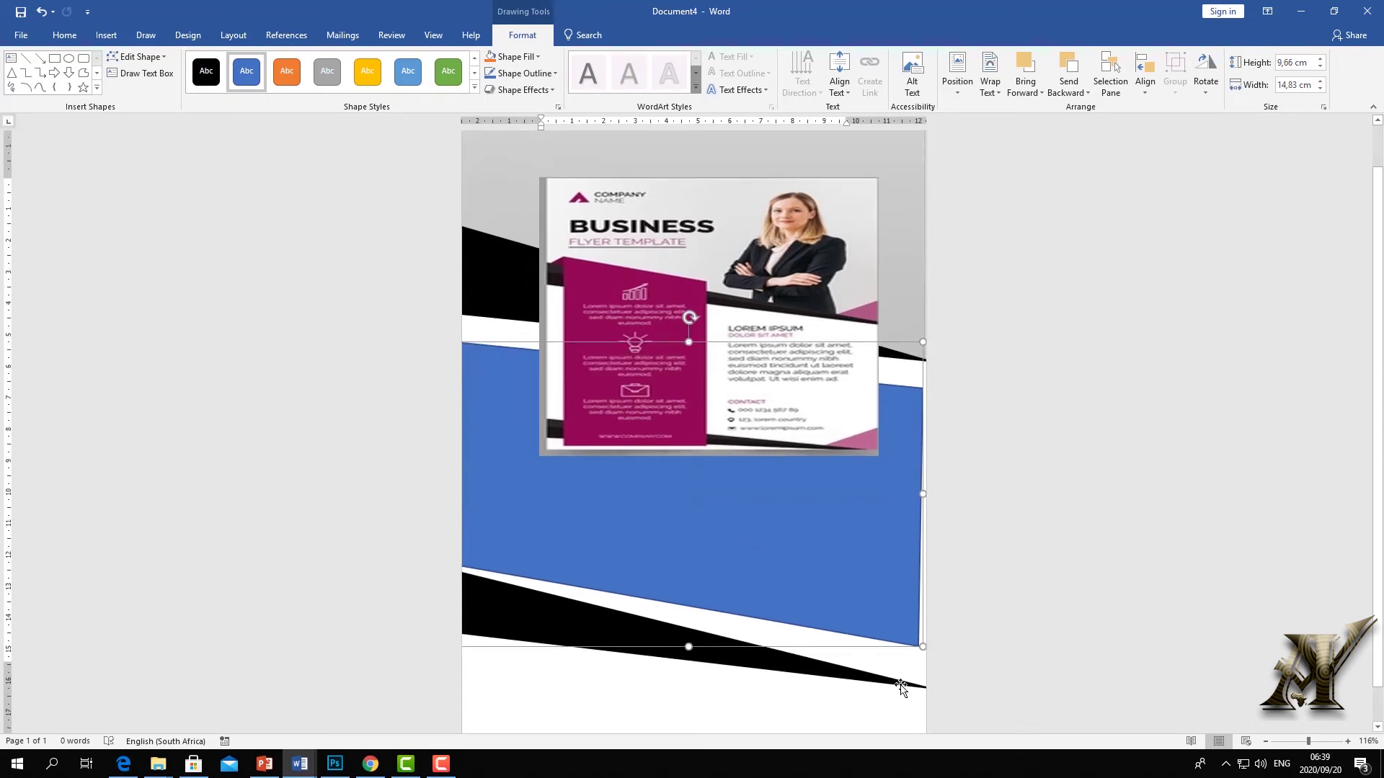
left_click(942, 502)
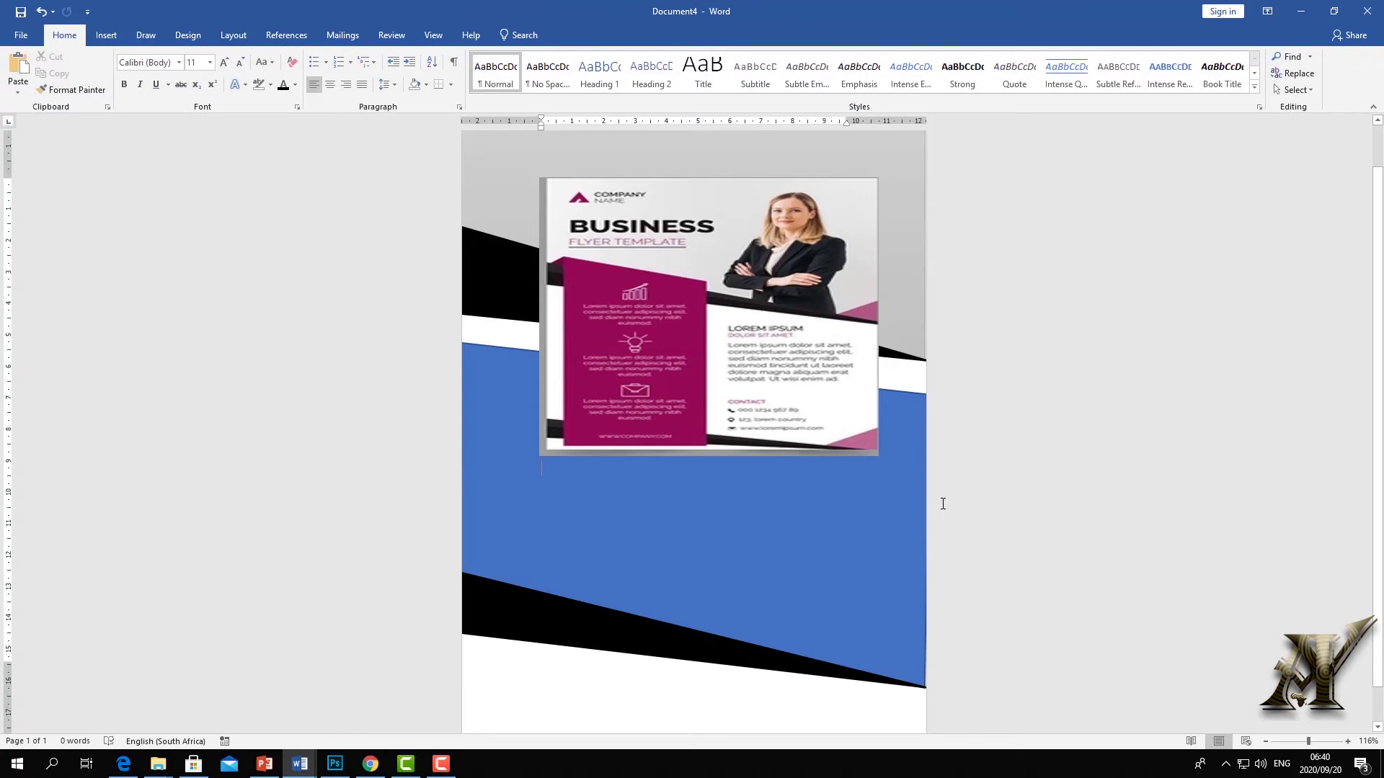
left_click(837, 507)
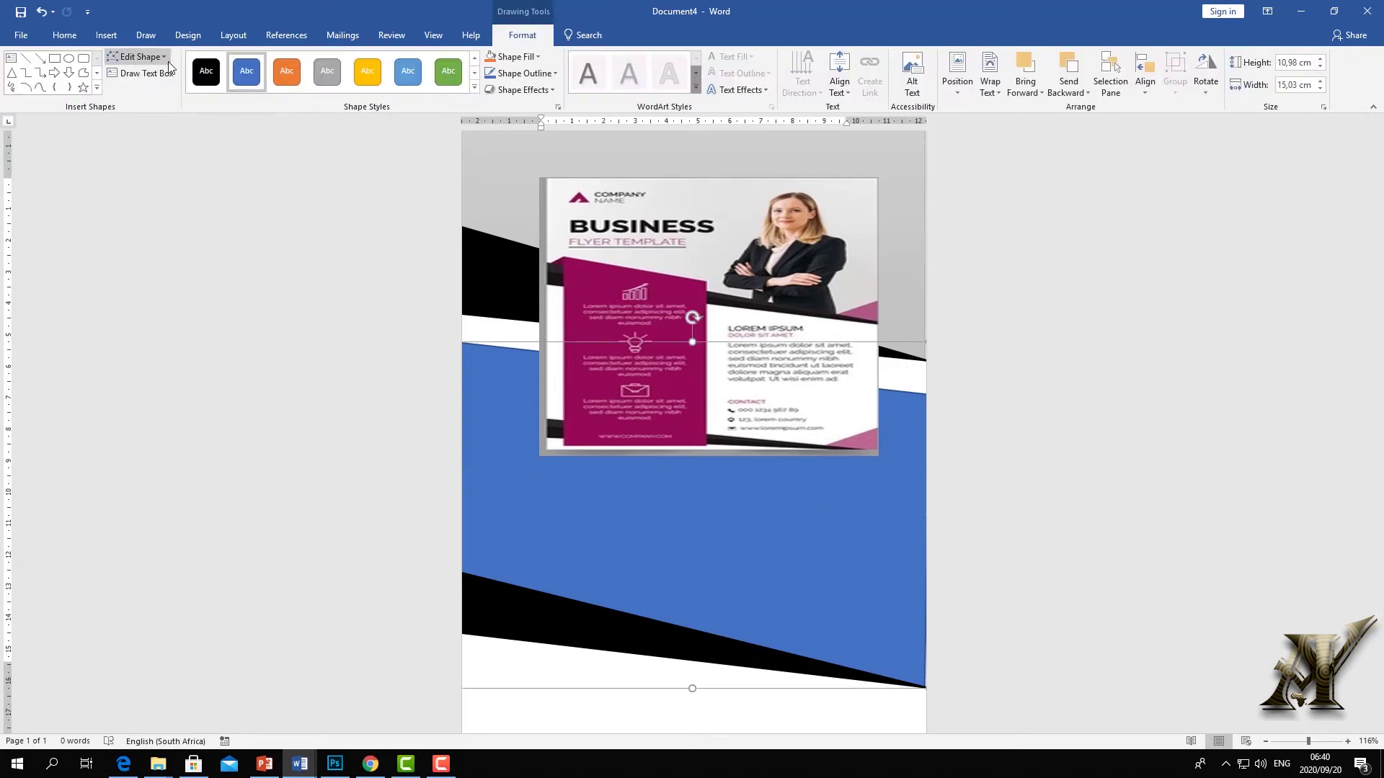
Fill the blue panel with white
left_click(537, 56)
left_click(489, 94)
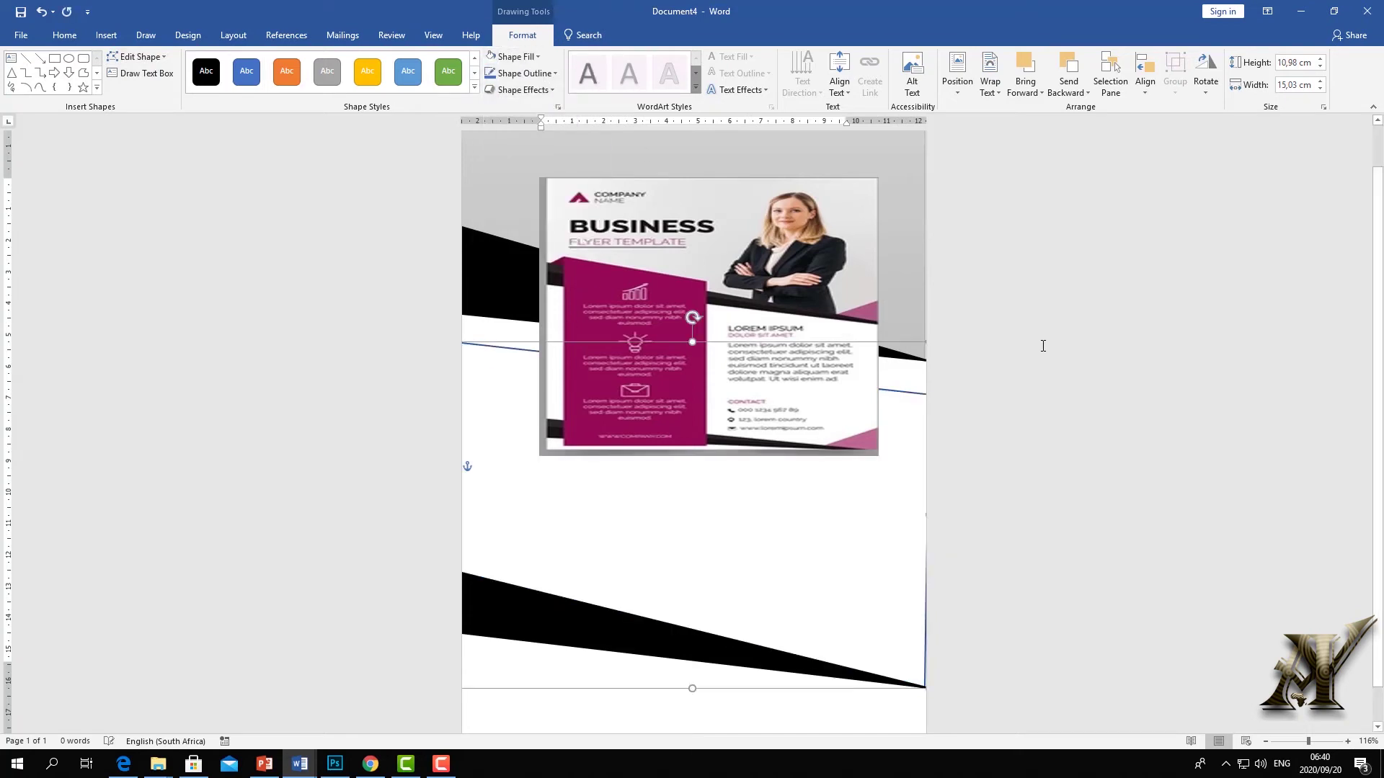
left_click(575, 325)
Nudge the upper black wedge down and move the flyer picture right and down
left_click(511, 280)
left_click_drag(511, 280, 508, 306)
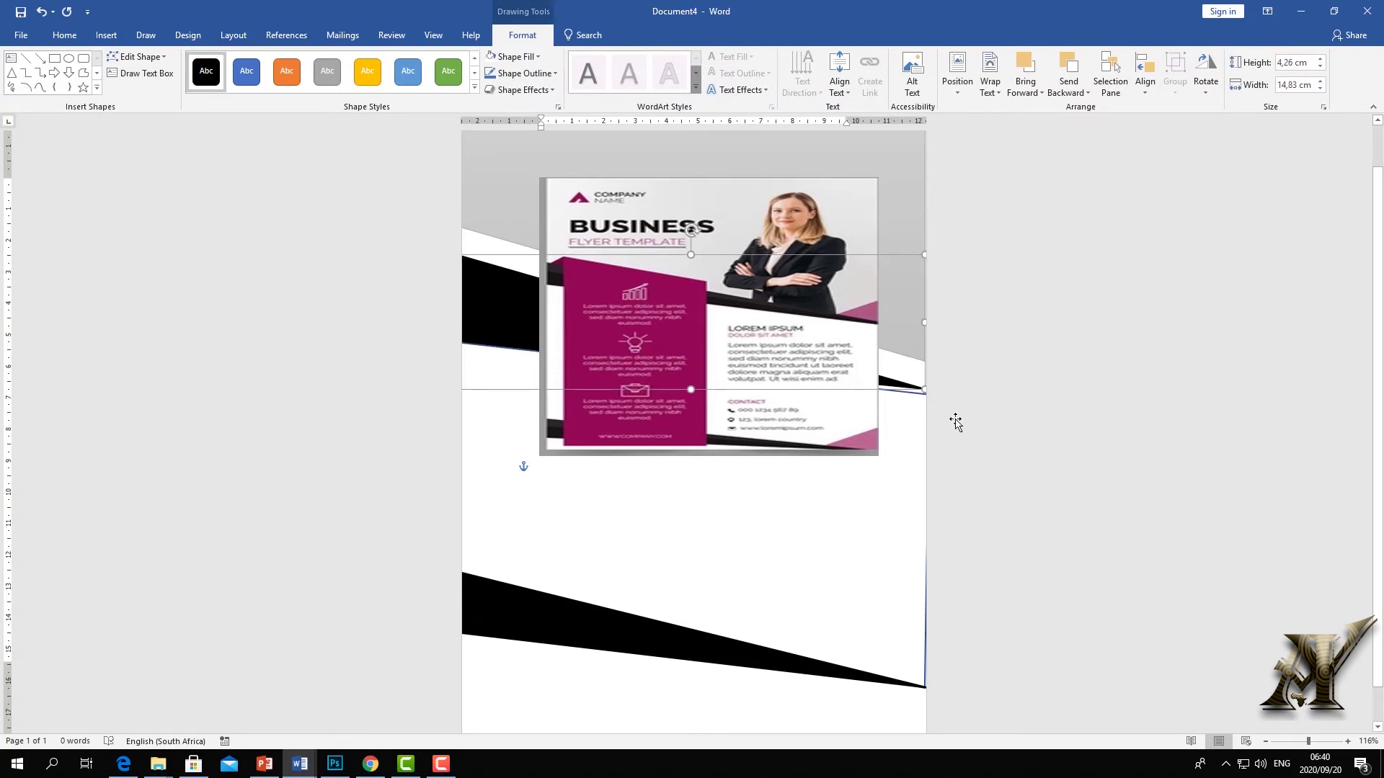
left_click(873, 360)
left_click_drag(873, 361, 814, 459)
scroll(814, 459, "down", 1)
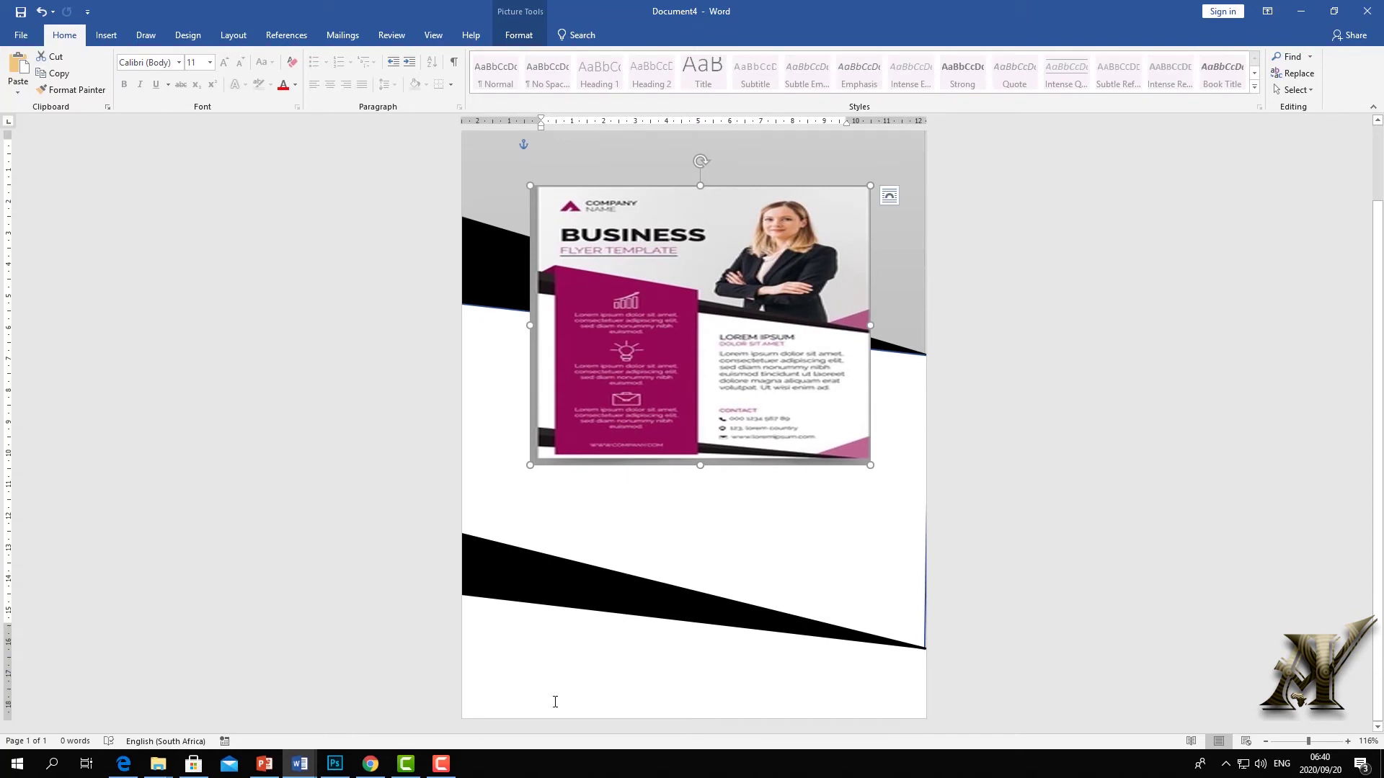
Move the lower black wedge further down and tilt it slightly clockwise
left_click_drag(560, 592, 557, 641)
left_click_drag(698, 576, 704, 573)
left_click(825, 360)
Move the flyer picture down and left, and try rotating the upper black wedge
scroll(825, 360, "up", 2)
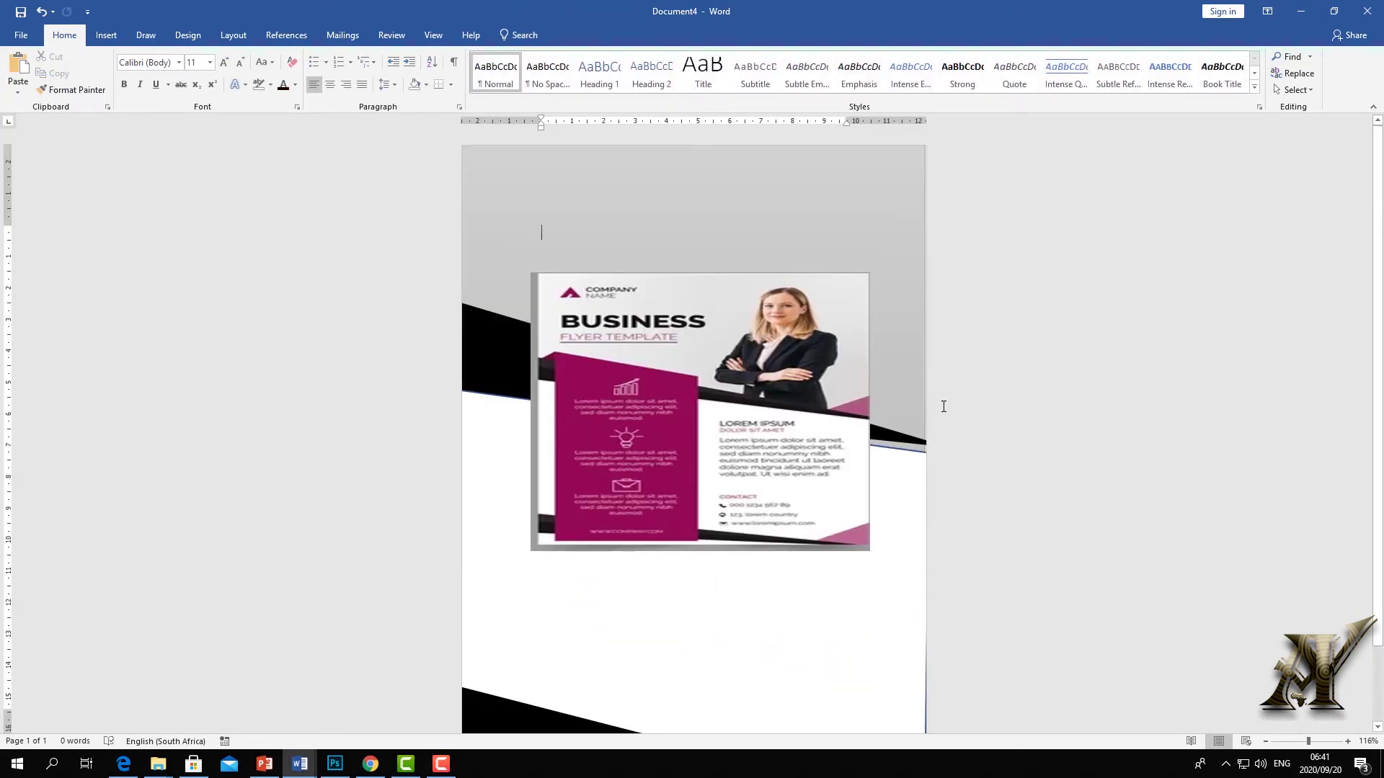
left_click_drag(719, 329, 662, 482)
left_click(573, 364)
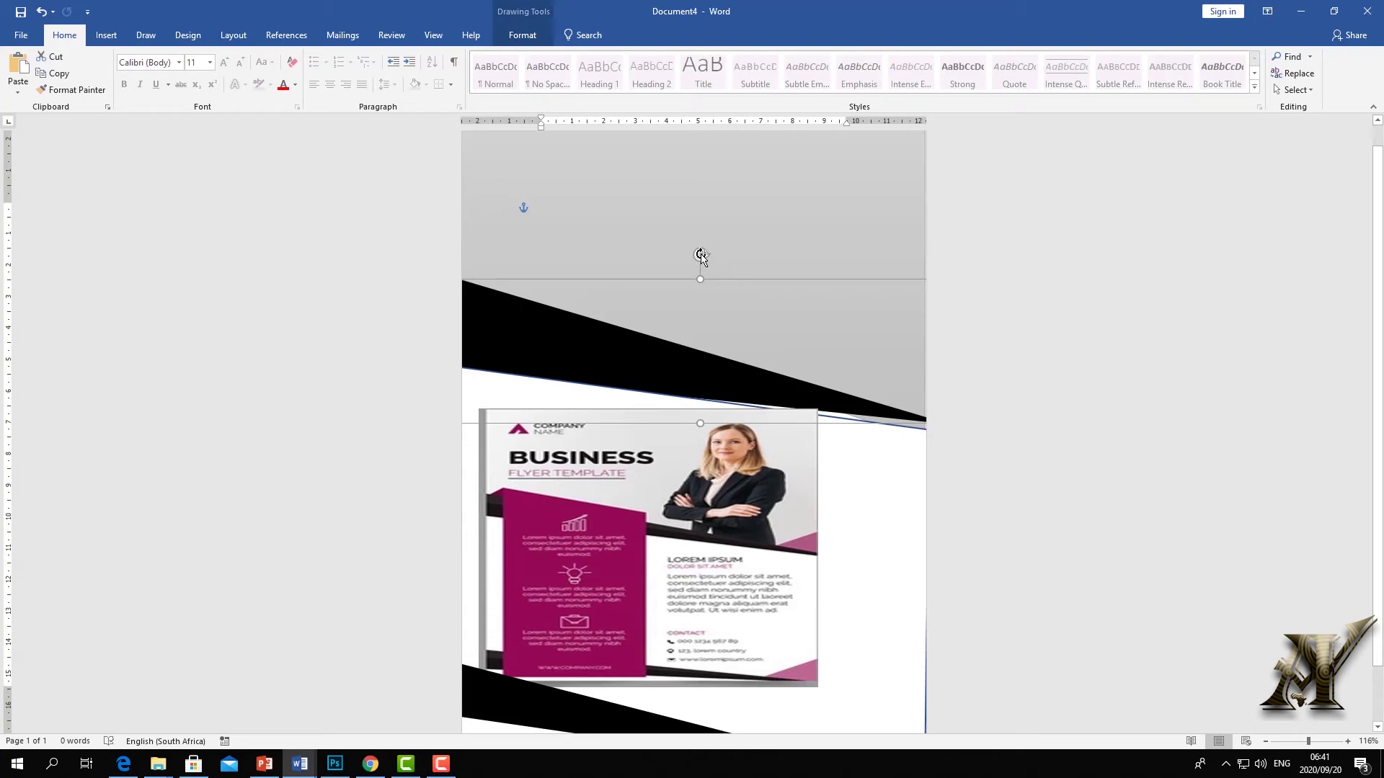
left_click_drag(712, 252, 700, 251)
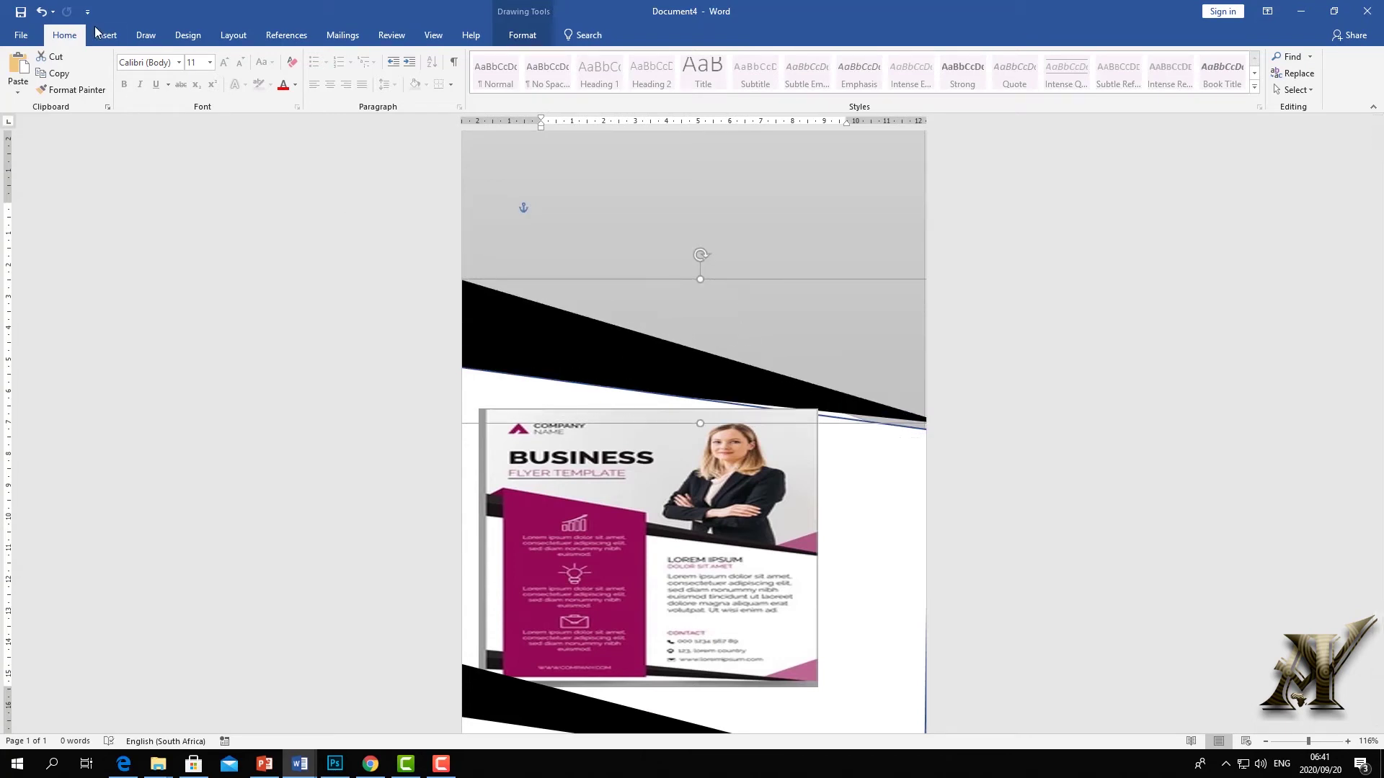
left_click(523, 35)
left_click(153, 57)
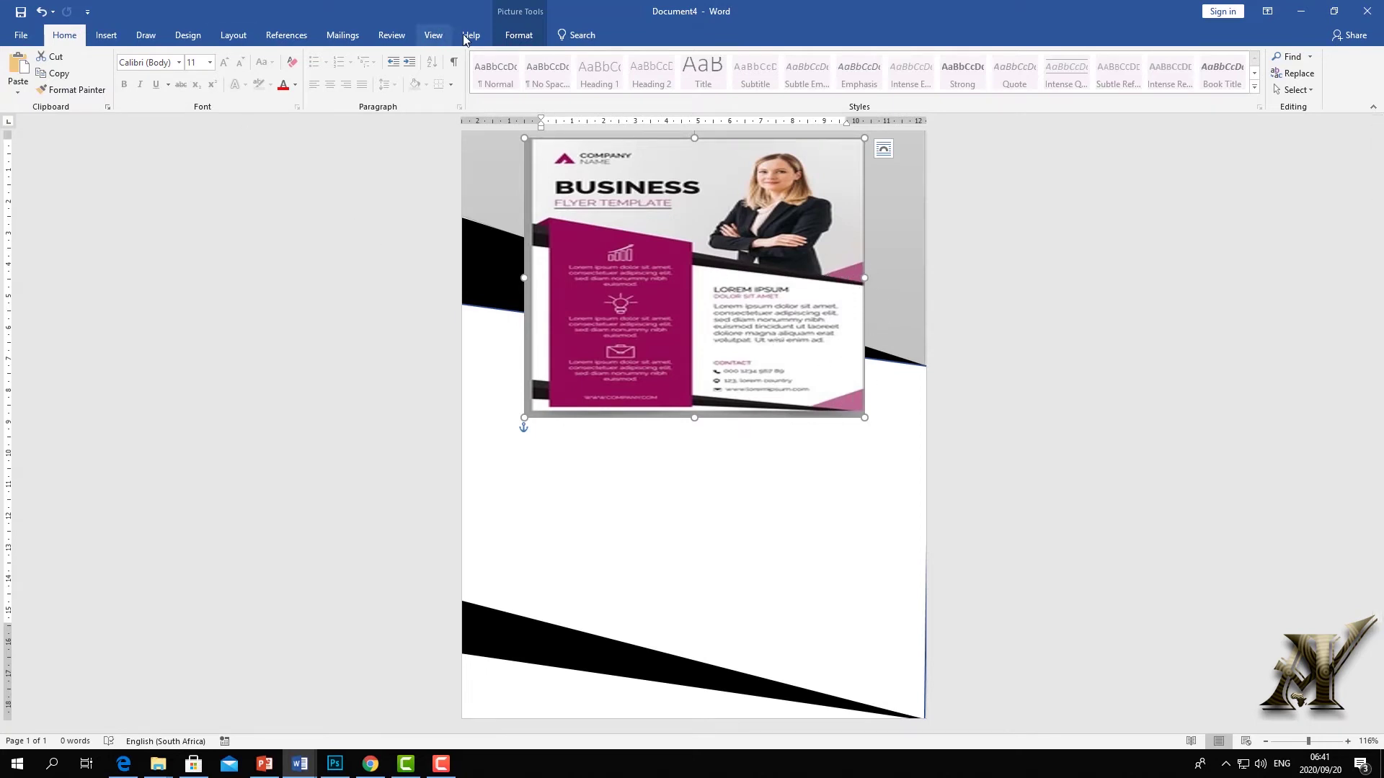
Draw an isosceles triangle in the bottom-right corner of the page
left_click(107, 35)
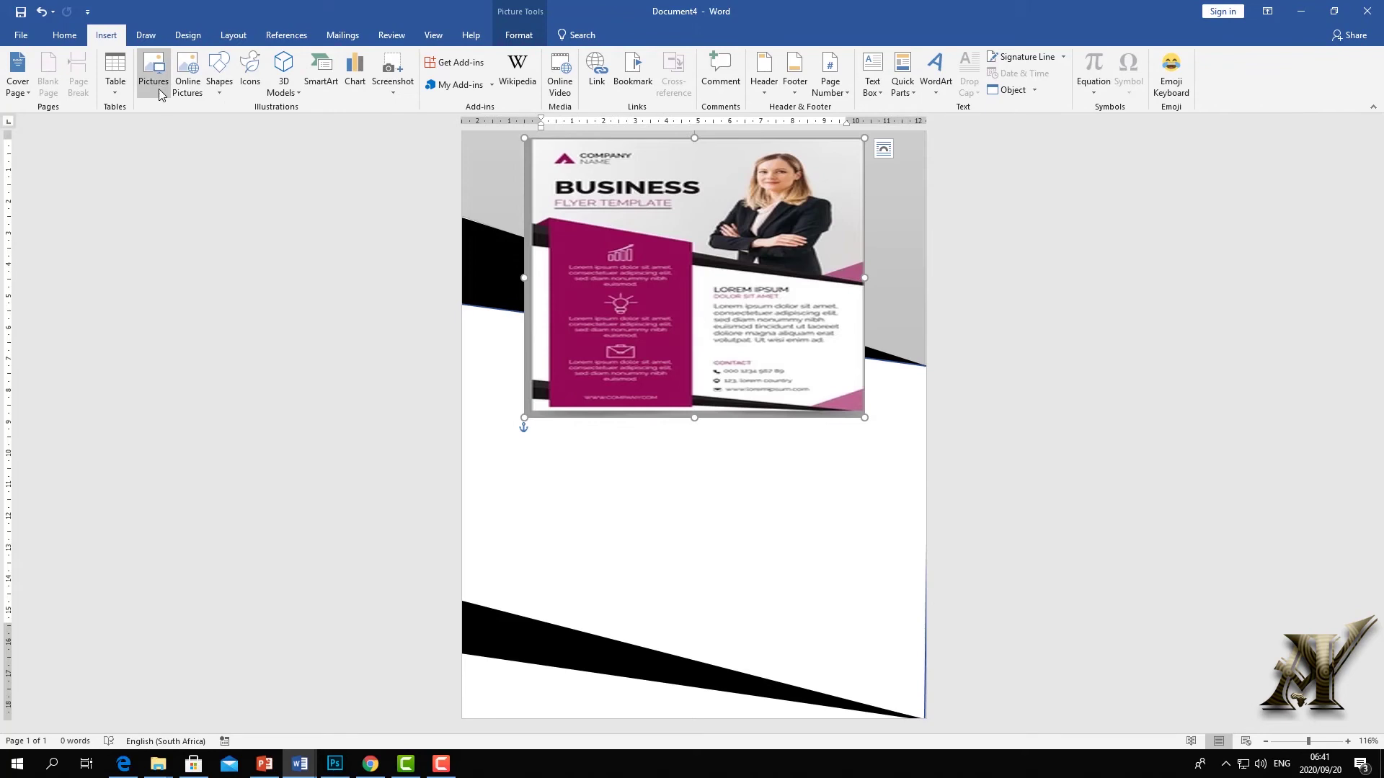
left_click(222, 93)
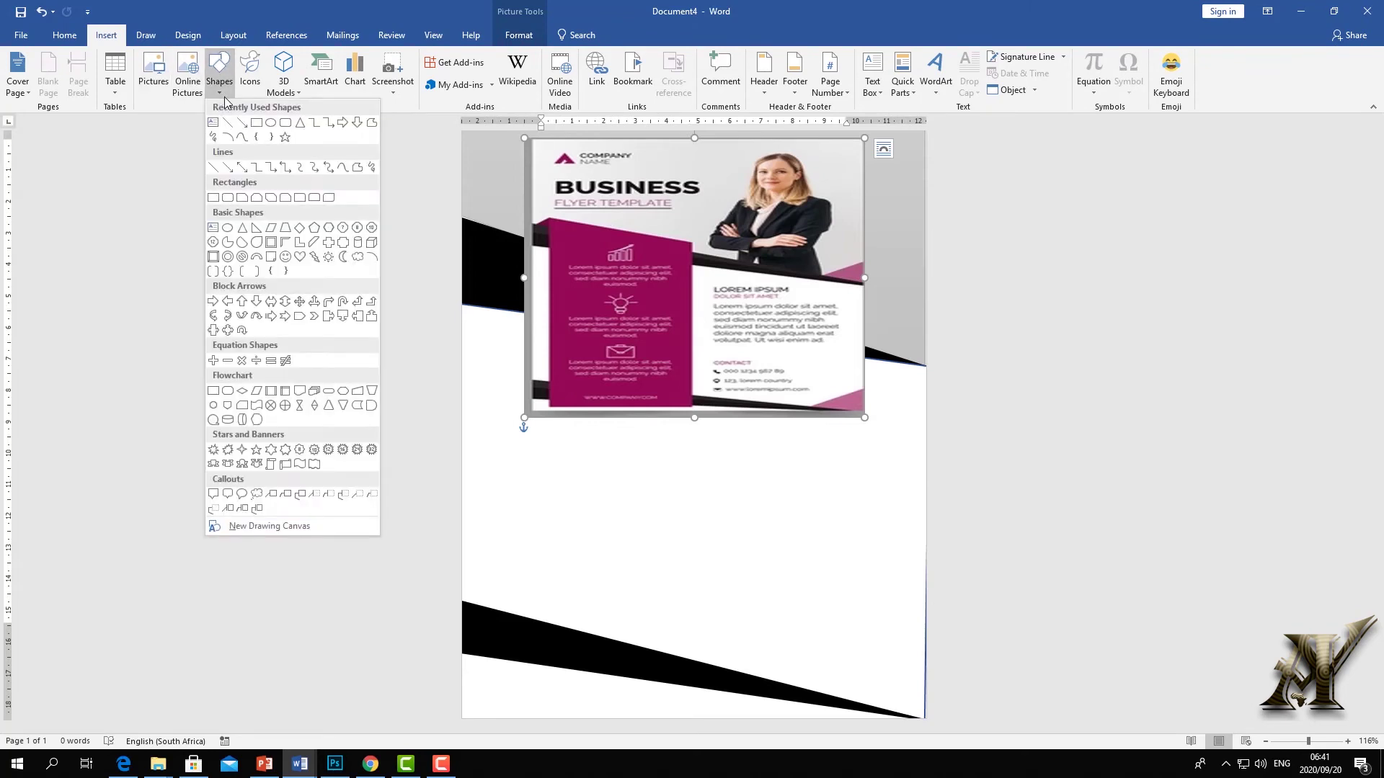
left_click(299, 123)
mouse_move(710, 466)
left_mouse_down()
mouse_move(656, 536)
mouse_move(857, 650)
mouse_move(881, 708)
left_mouse_up()
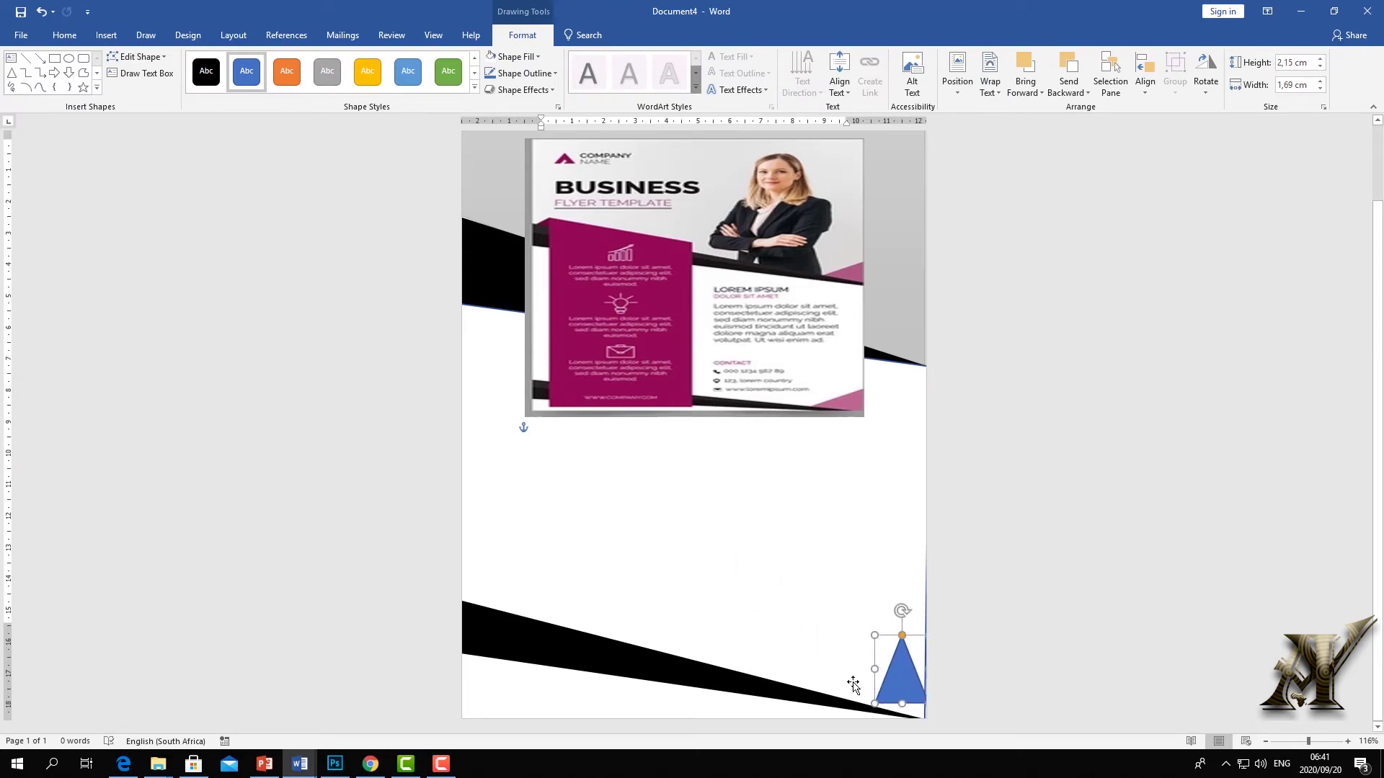
Edit the triangle's points to flatten it into a 1,45 × 2,7 cm wedge along the bottom edge
left_click(136, 56)
left_click(141, 90)
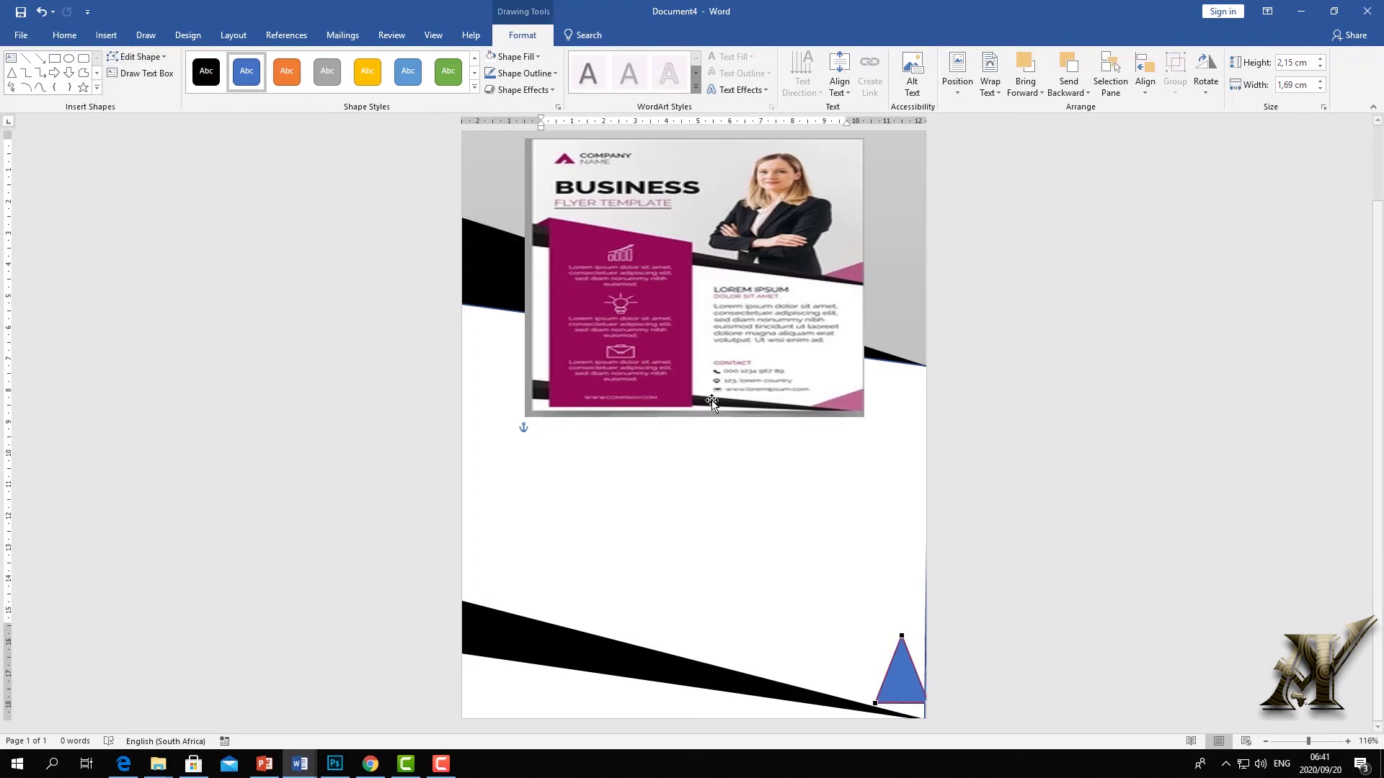
left_click_drag(902, 636, 839, 698)
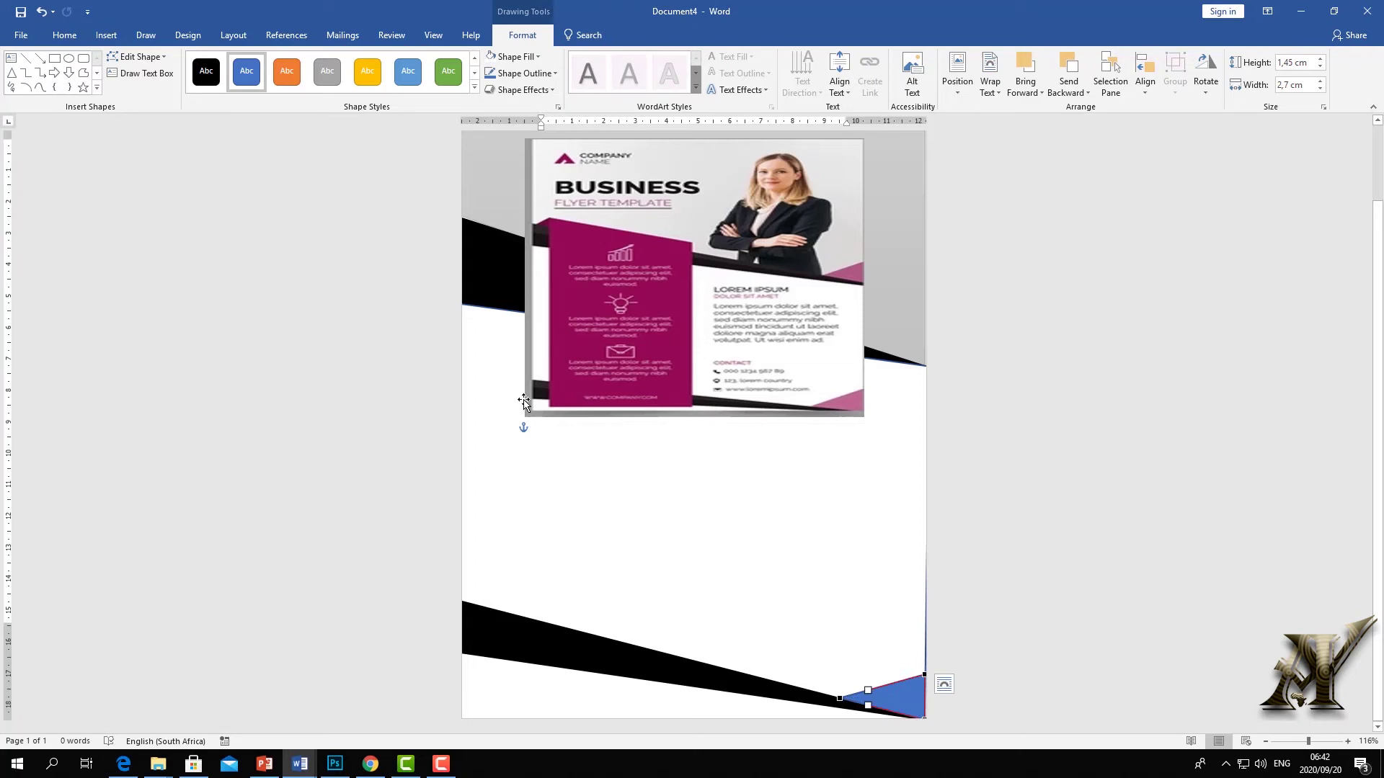
left_click(767, 502)
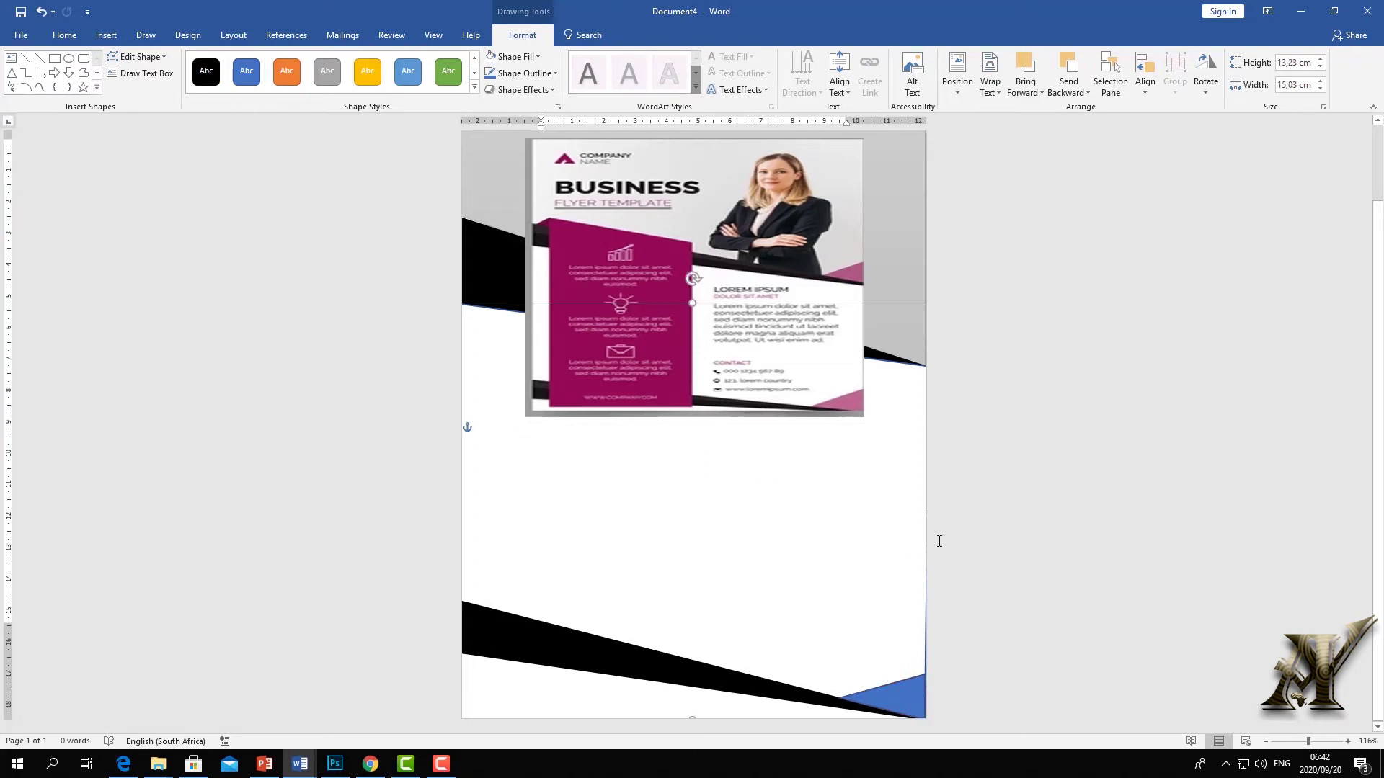
left_click(1011, 622)
left_click(910, 703)
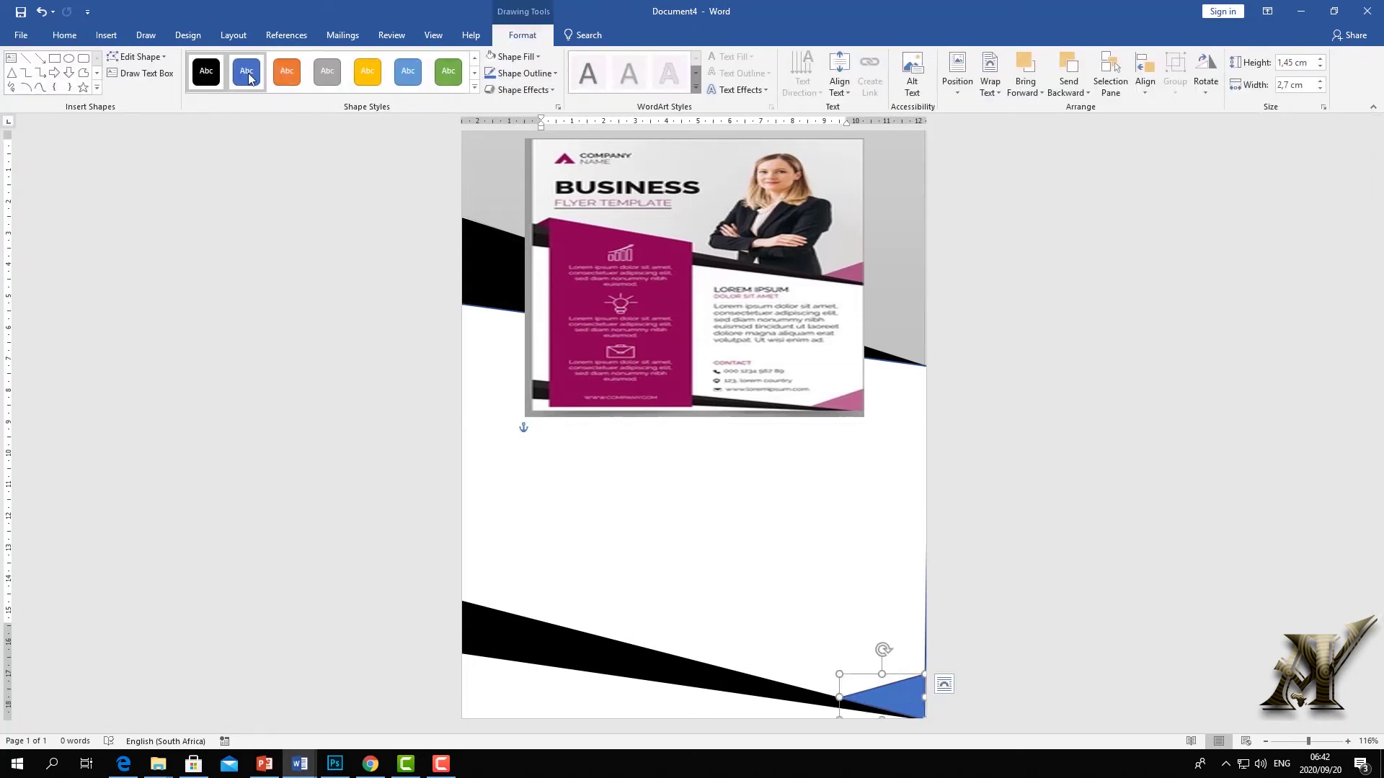
left_click(247, 72)
left_click(474, 88)
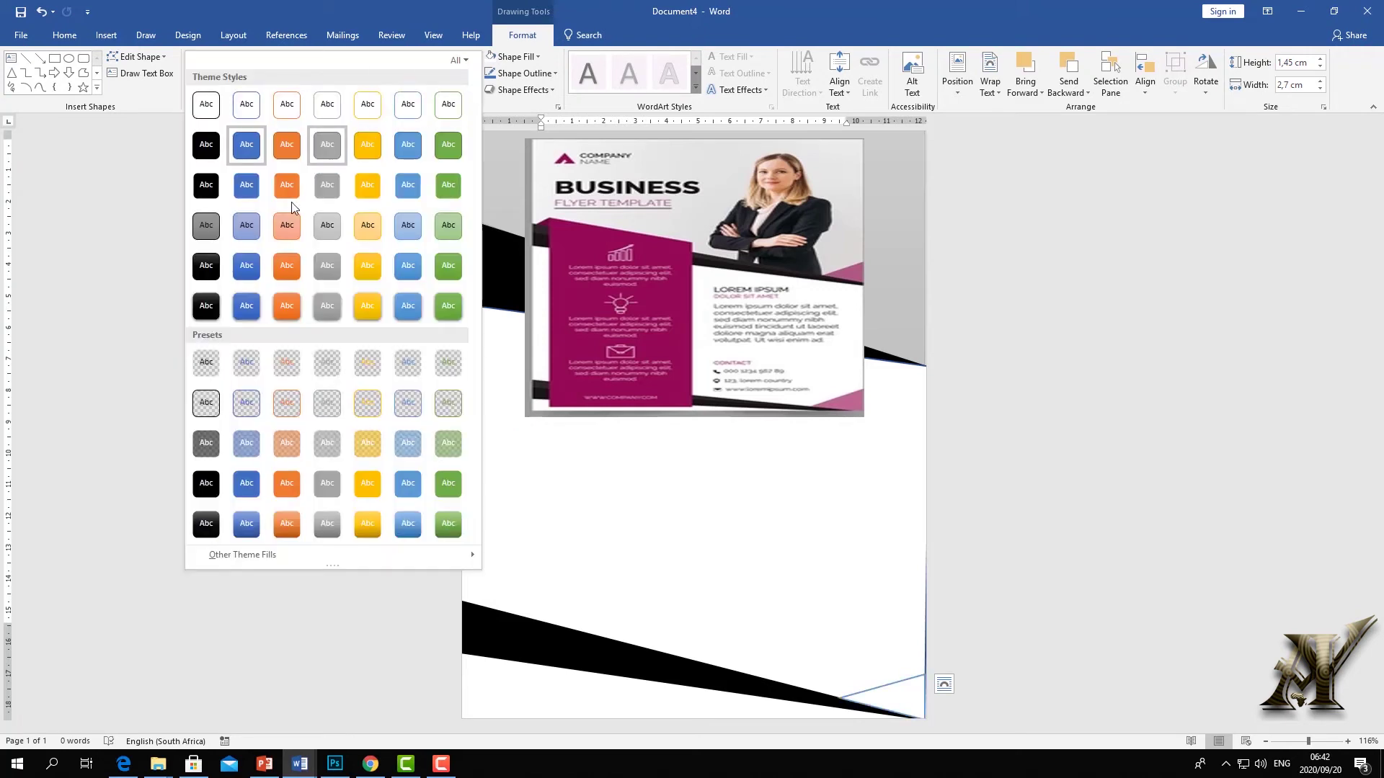
Fill the corner triangle with a custom magenta (185,79,162)
left_click(537, 57)
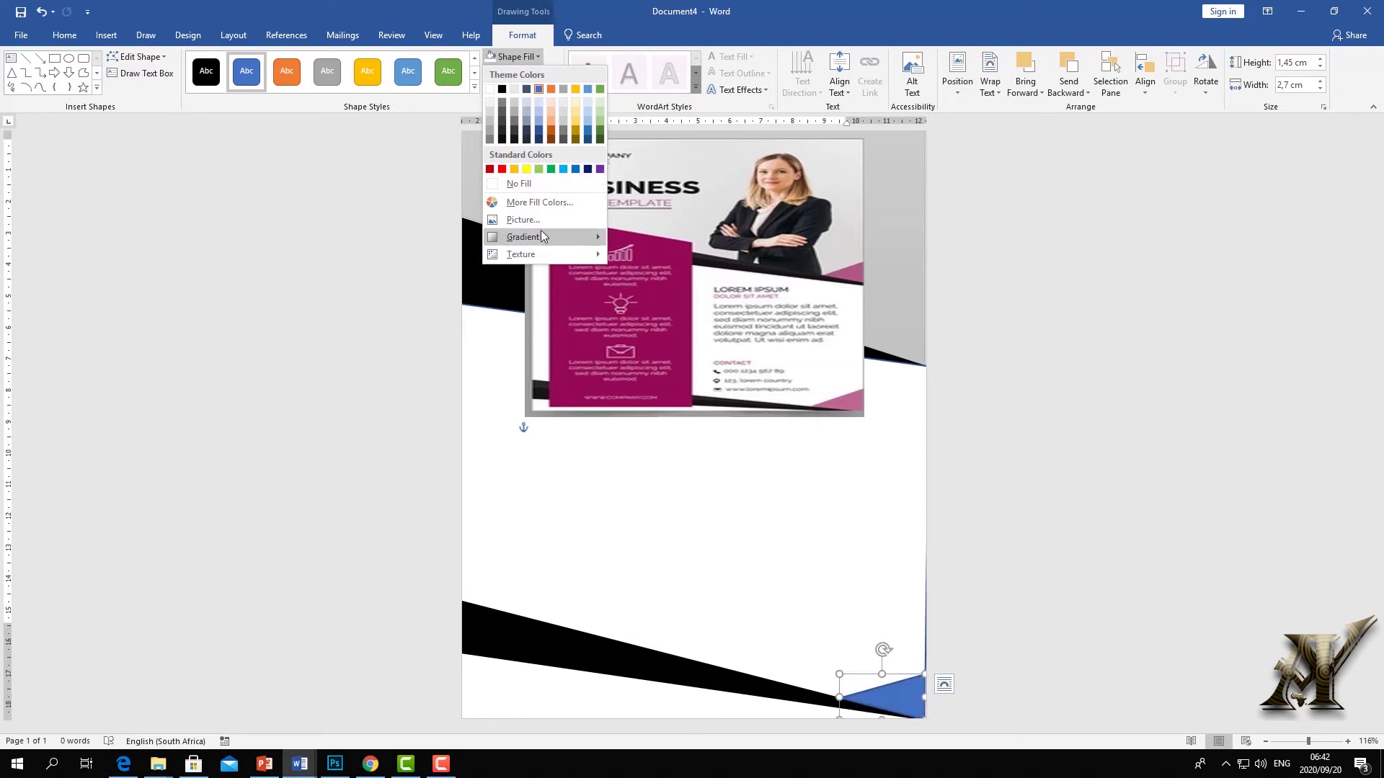
left_click(515, 202)
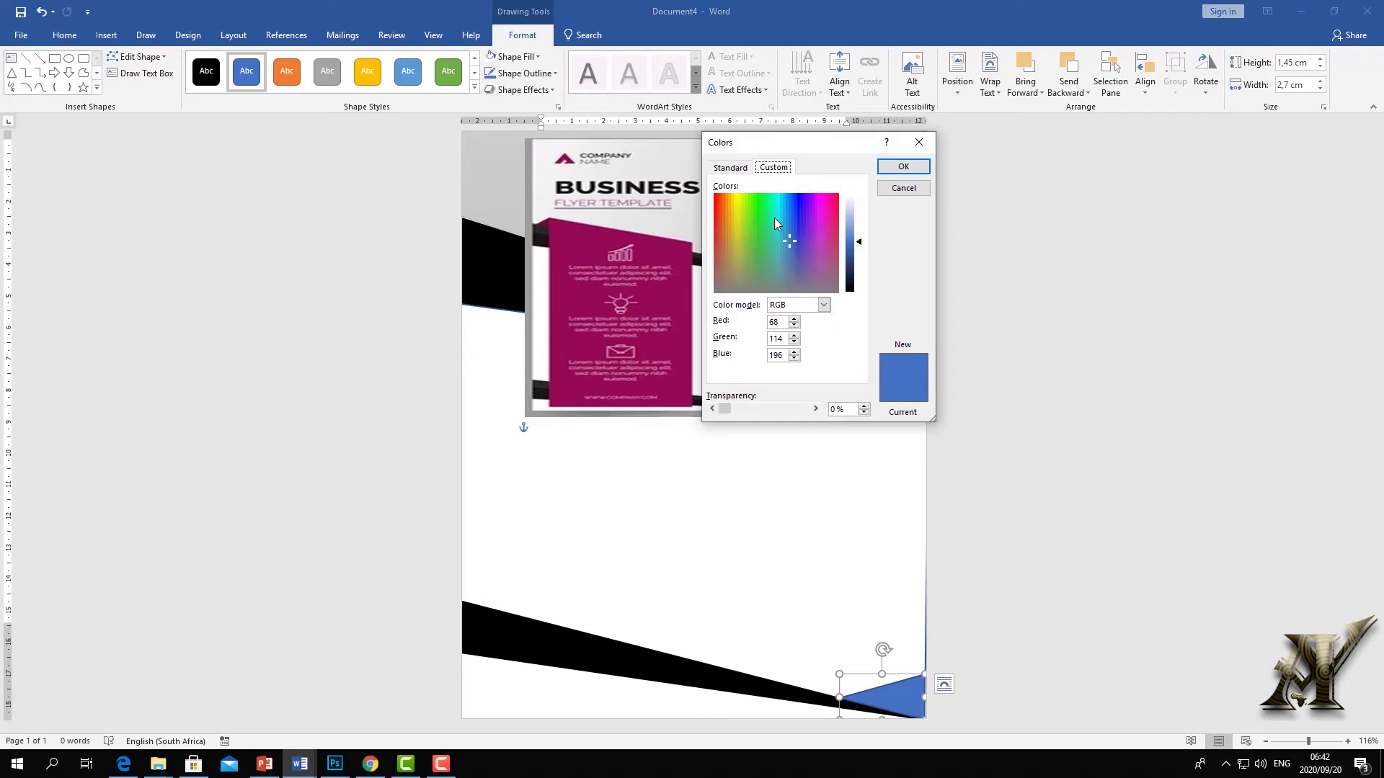
left_click_drag(792, 153, 593, 158)
left_click(623, 255)
left_click(704, 171)
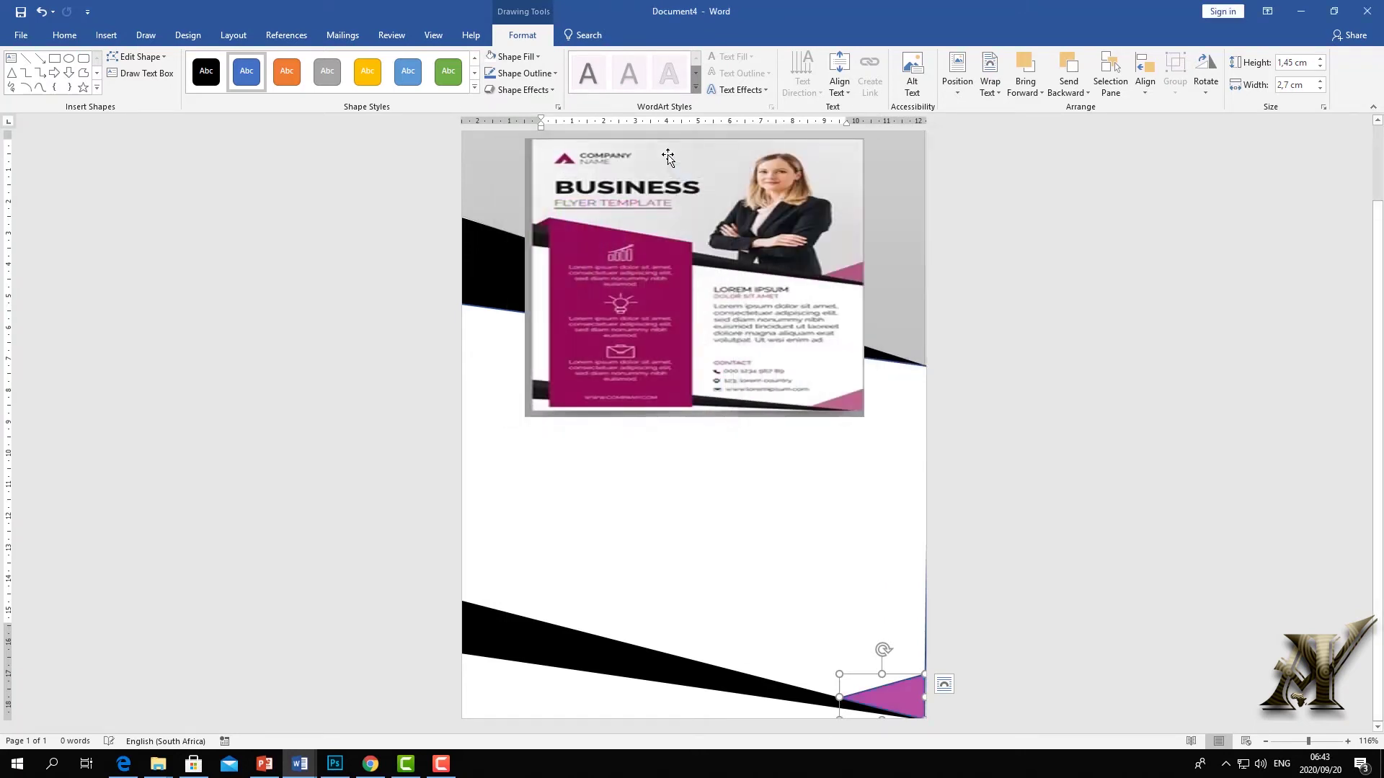
Remove the magenta triangle's outline
left_click(532, 75)
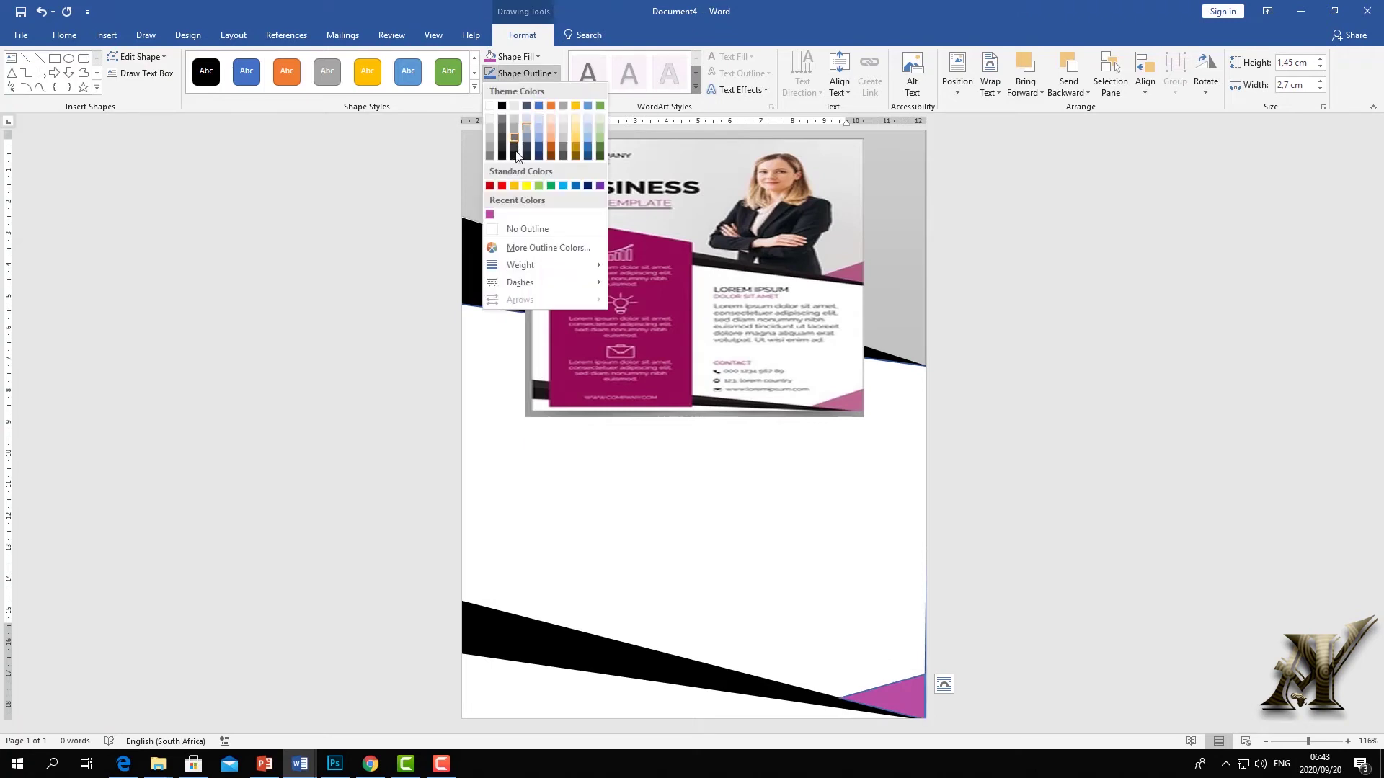
left_click(509, 235)
left_click(908, 698)
left_click(906, 698)
right_click(905, 698)
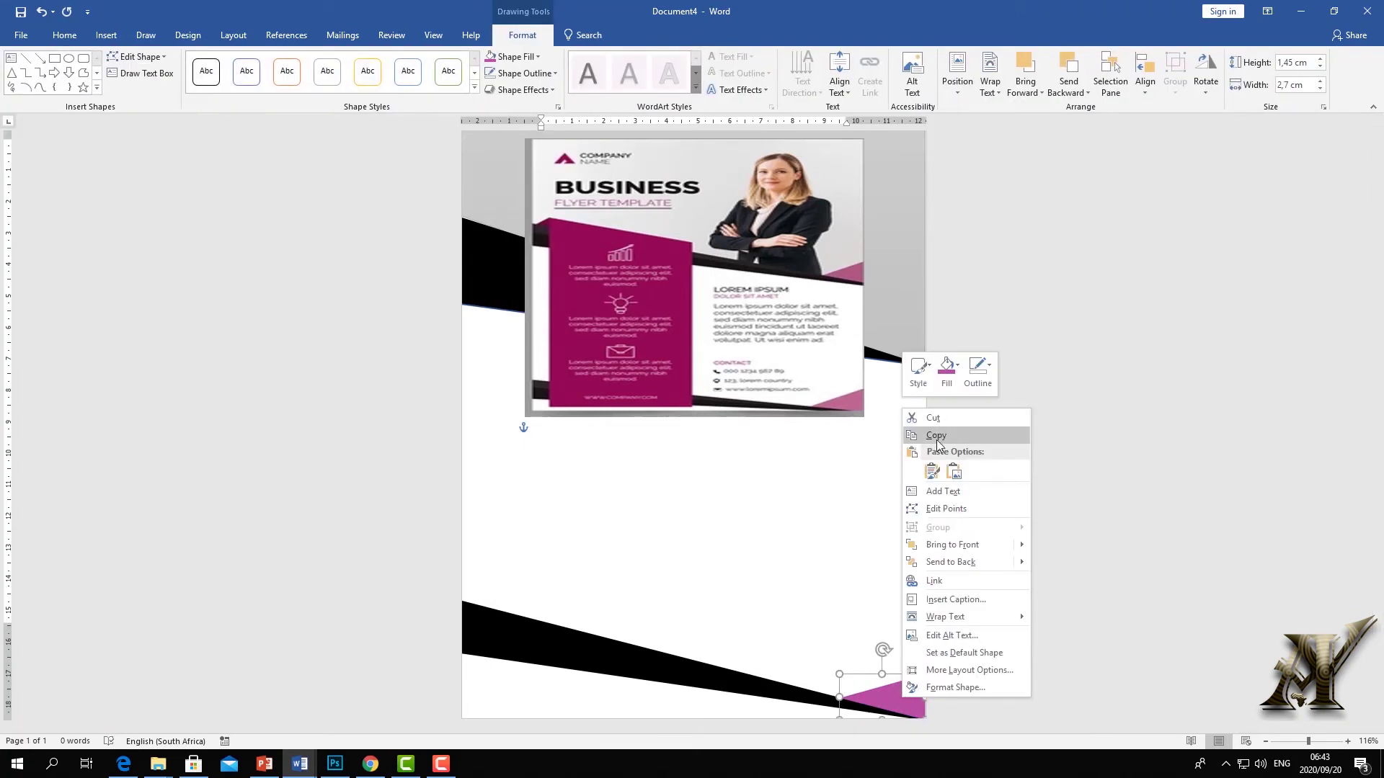
Duplicate the magenta triangle and place the copy at the page's right edge
left_click(937, 436)
right_click(887, 460)
left_click(914, 520)
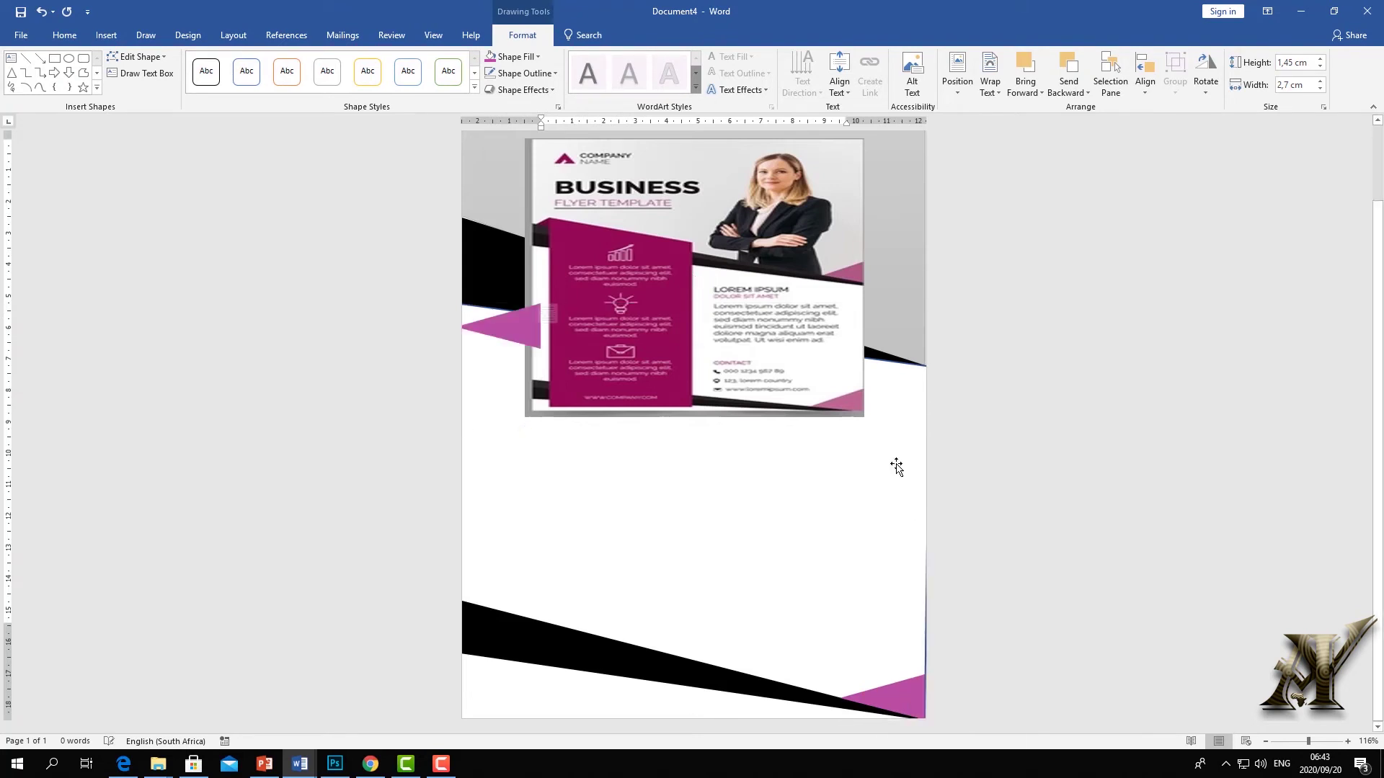
left_click_drag(519, 330, 910, 349)
Reposition the flyer picture to the top-right of the page
left_click_drag(786, 295, 722, 295)
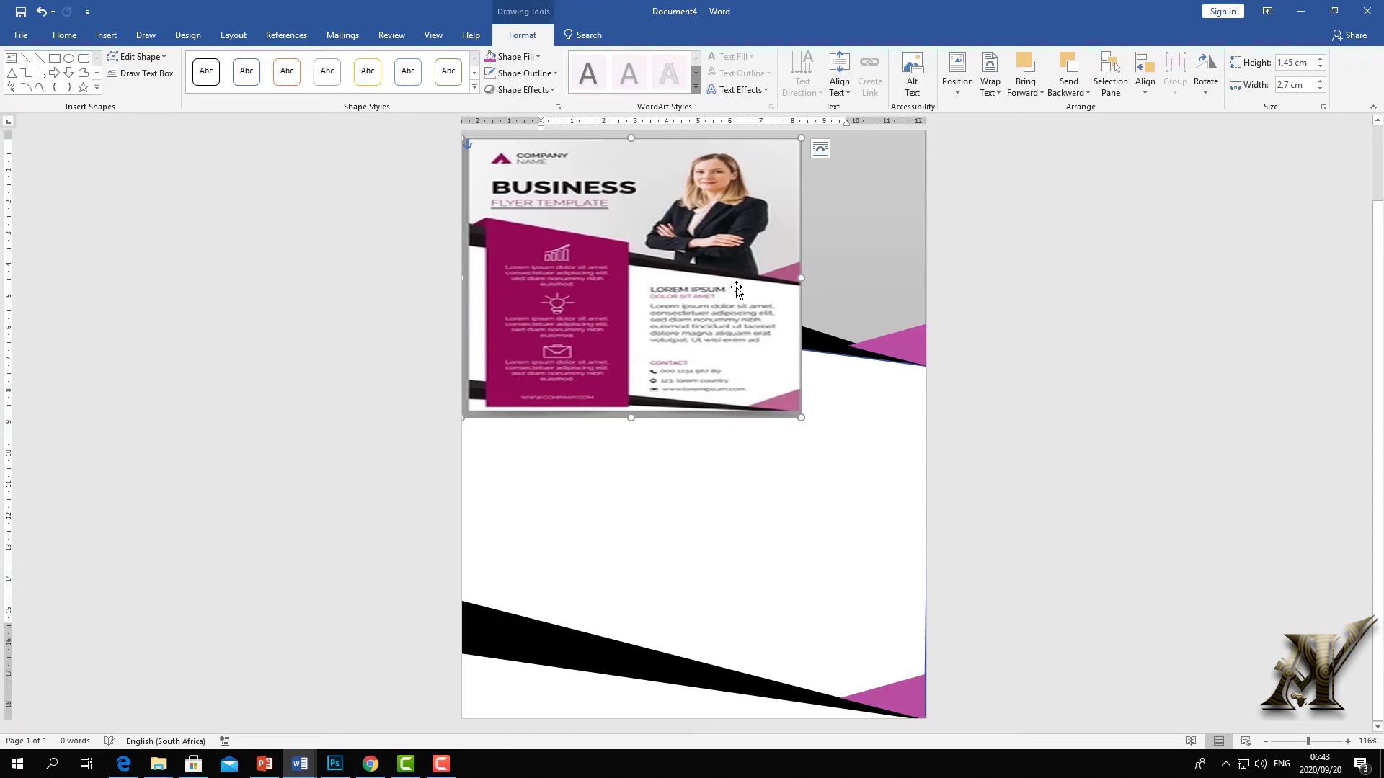
left_click(997, 328)
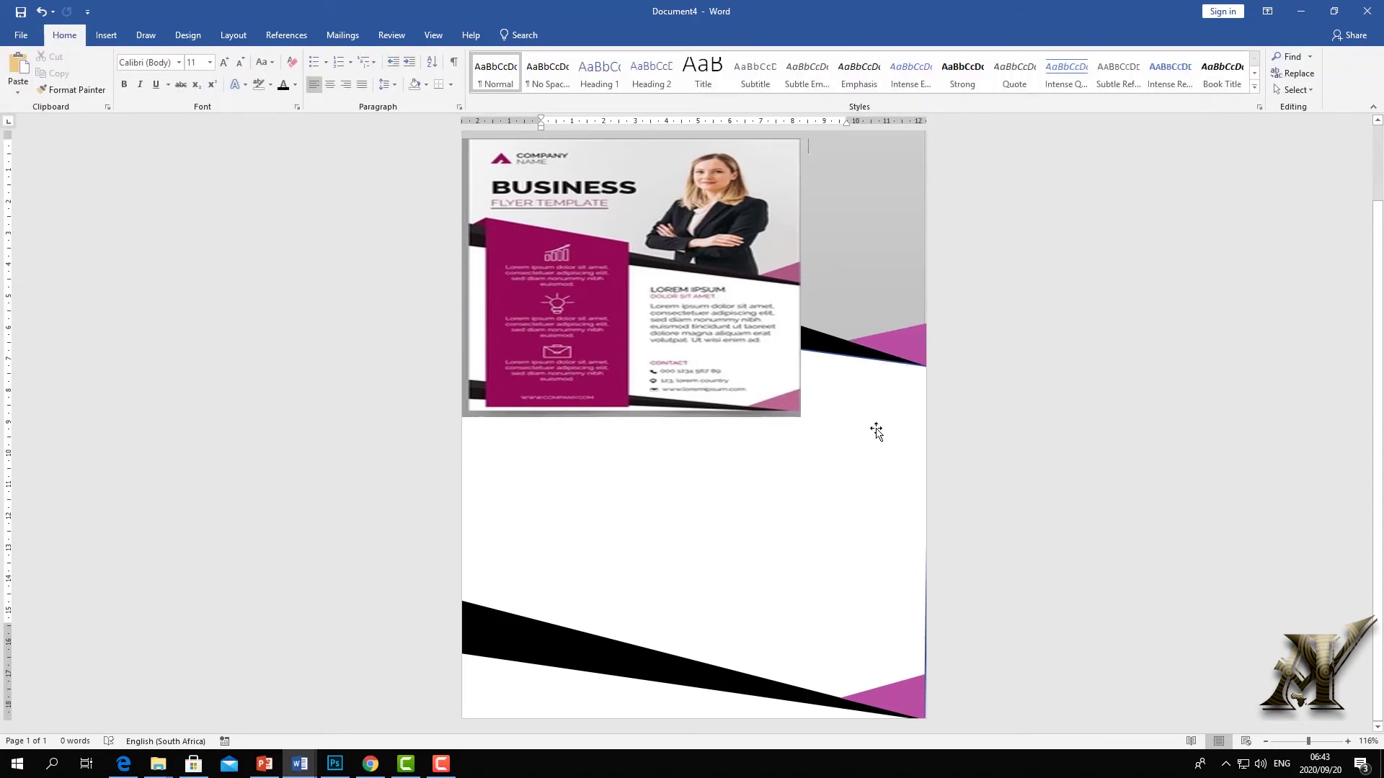
left_click_drag(743, 203, 870, 213)
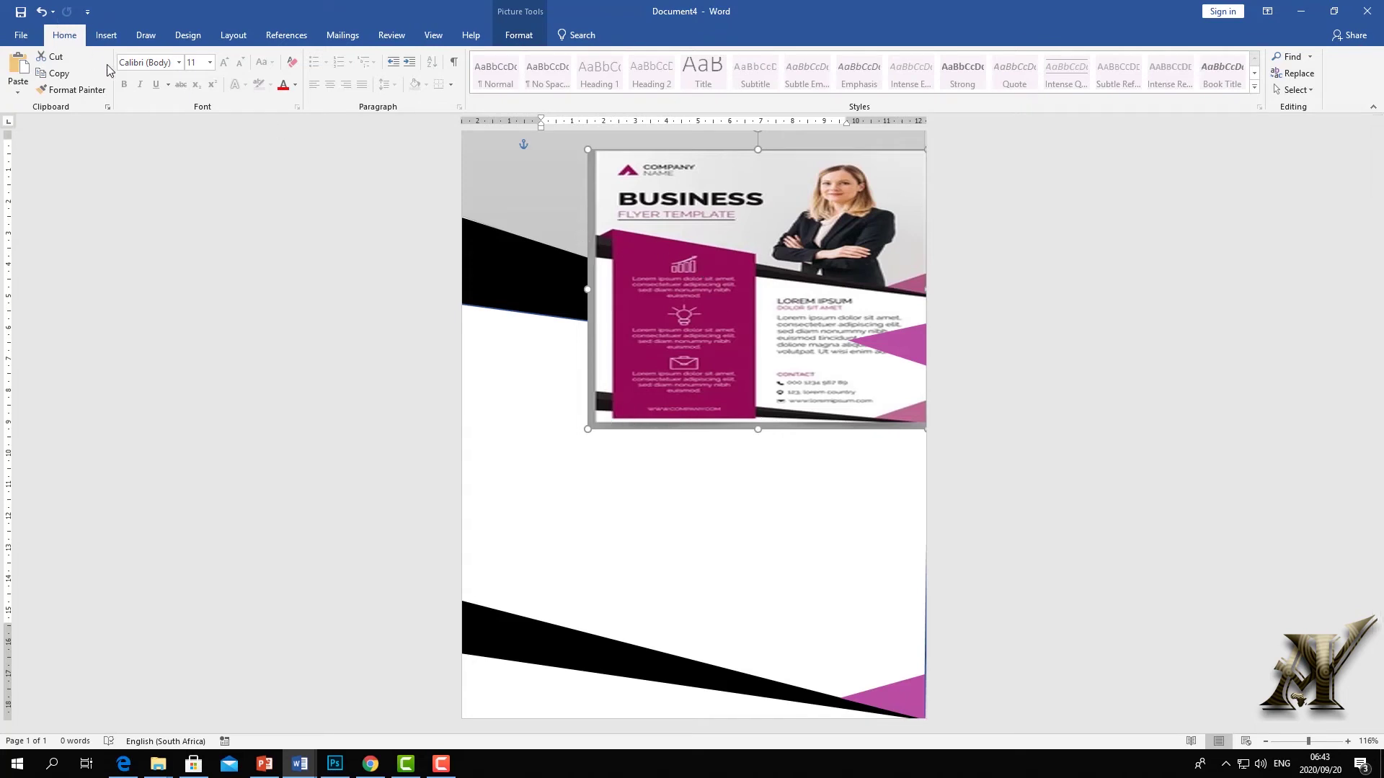
Draw a Single Corner Snipped rectangle, 4,26 × 7,3 cm, just below the flyer picture
left_click(106, 34)
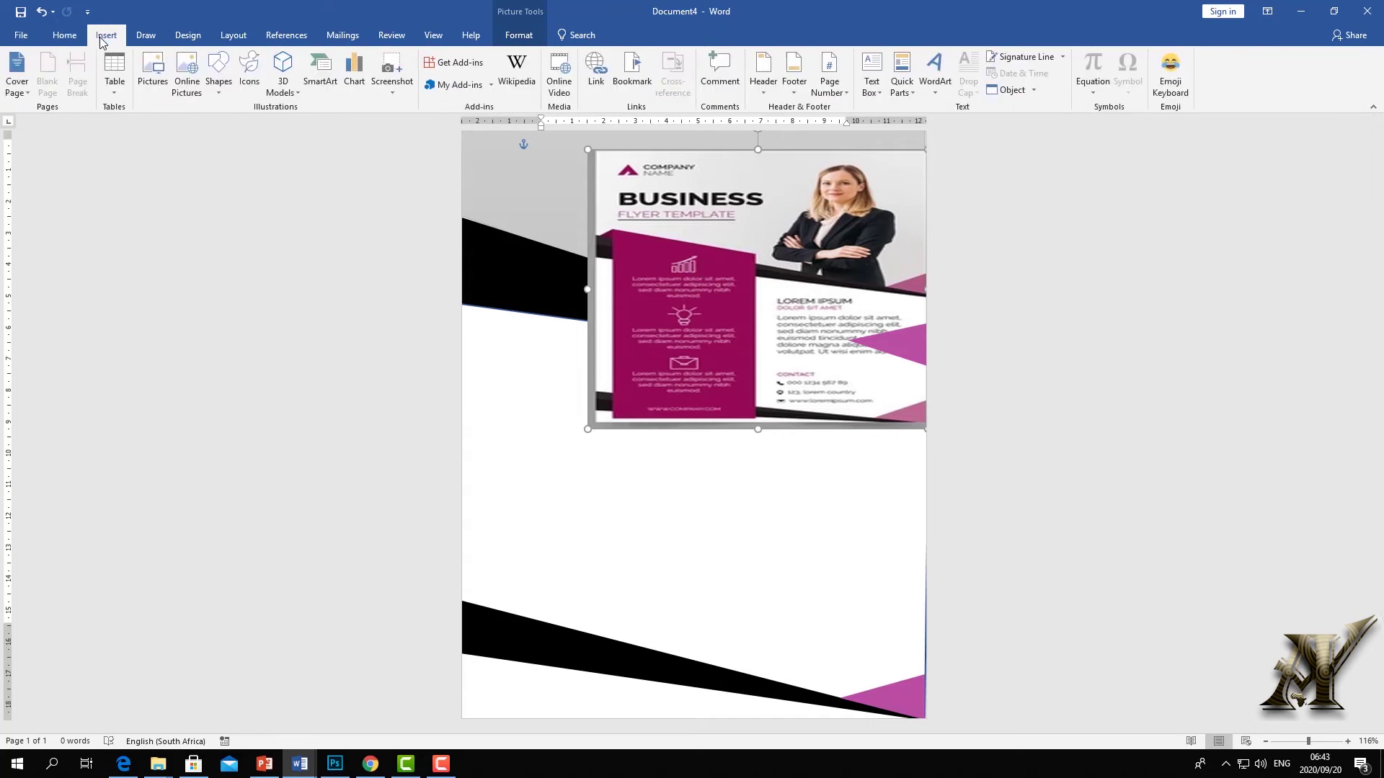
left_click(219, 83)
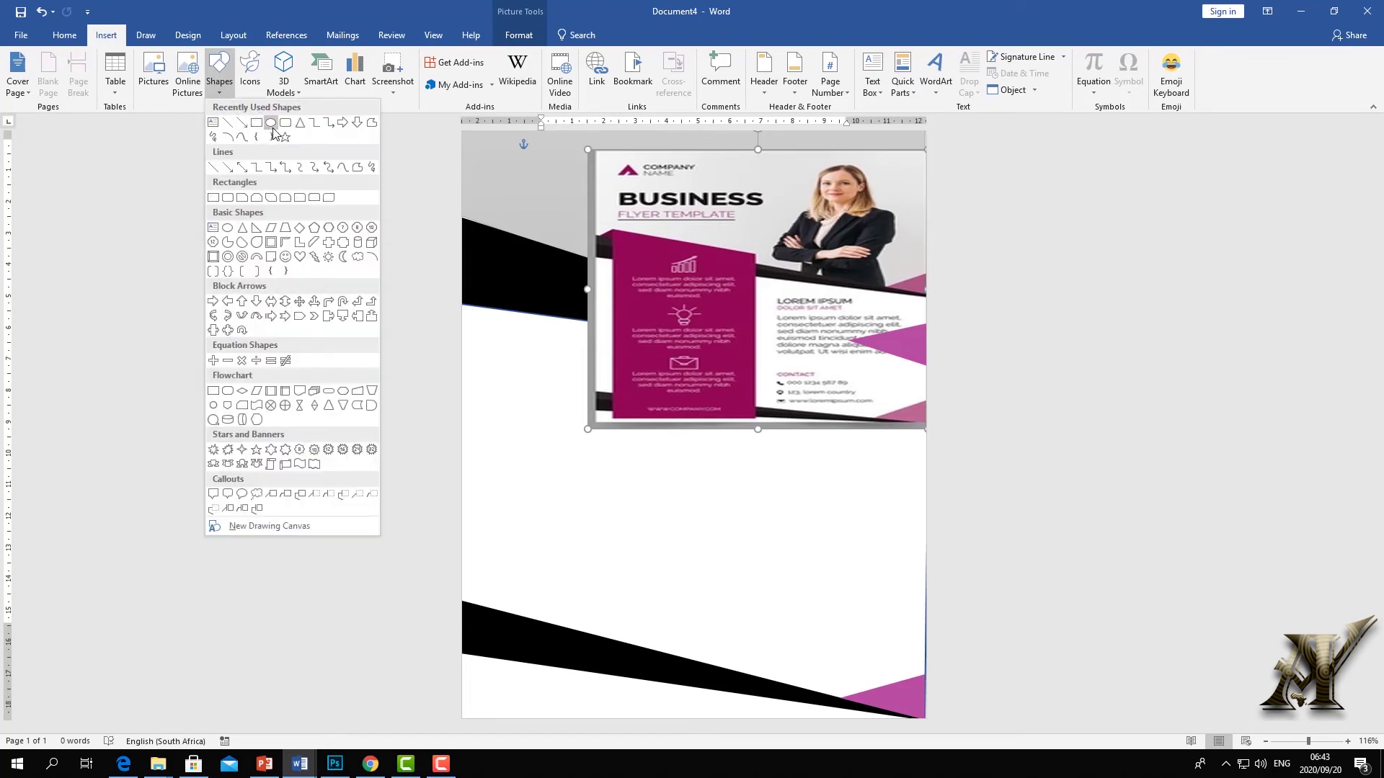
left_click(242, 198)
mouse_move(531, 442)
left_mouse_down()
mouse_move(652, 540)
mouse_move(761, 577)
left_mouse_up()
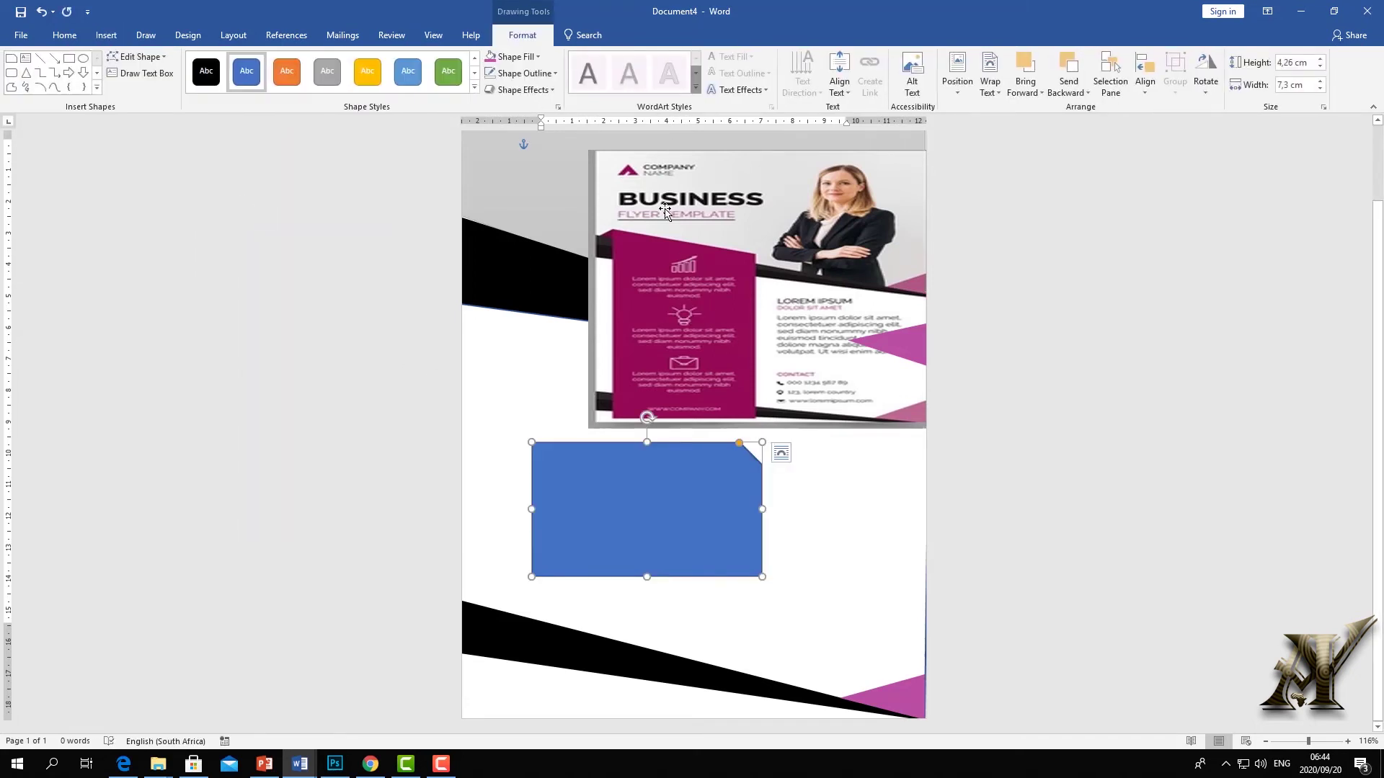
Stretch the snipped rectangle into a tall panel reaching up toward the header
left_click(730, 210)
mouse_move(662, 168)
left_mouse_down()
mouse_move(663, 181)
mouse_move(830, 236)
left_mouse_up()
left_click(569, 485)
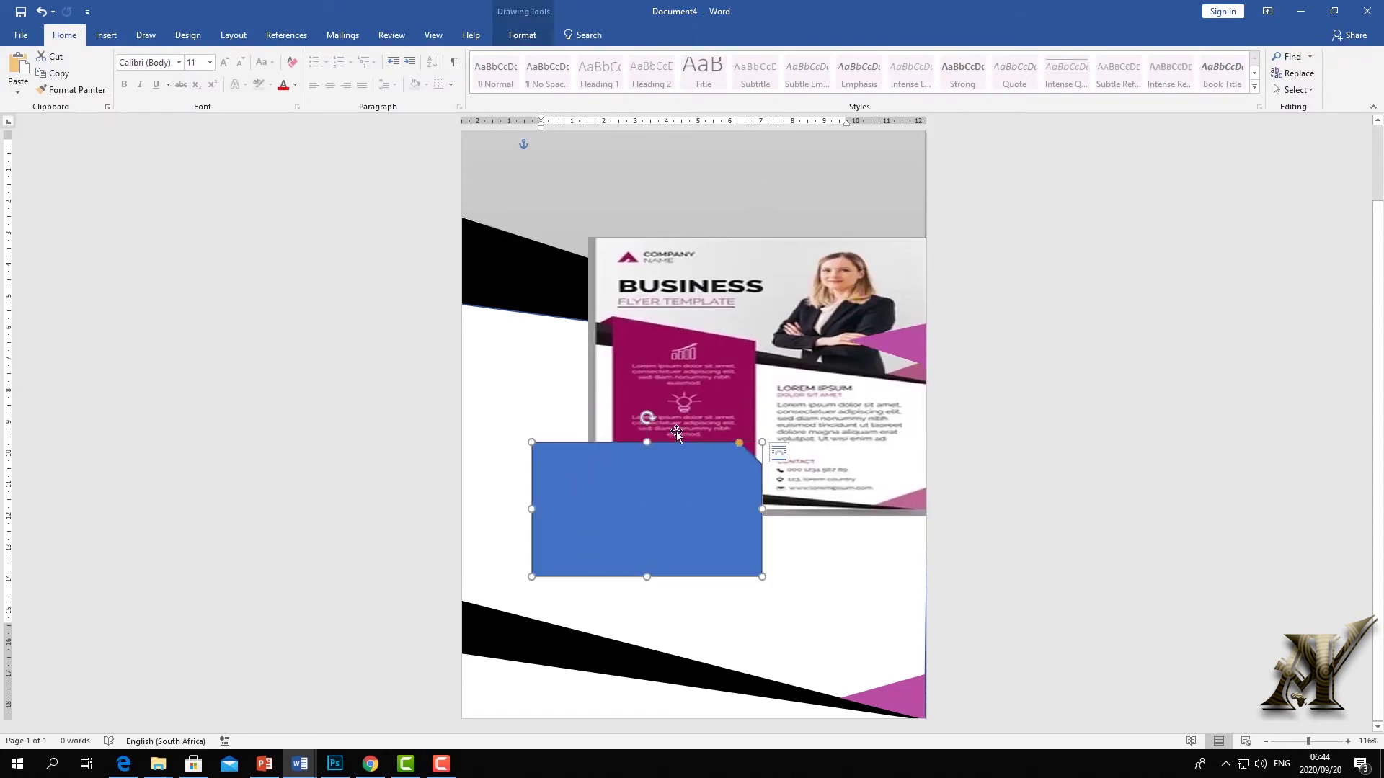
left_click_drag(713, 307, 713, 208)
left_click(519, 495)
left_click(666, 579)
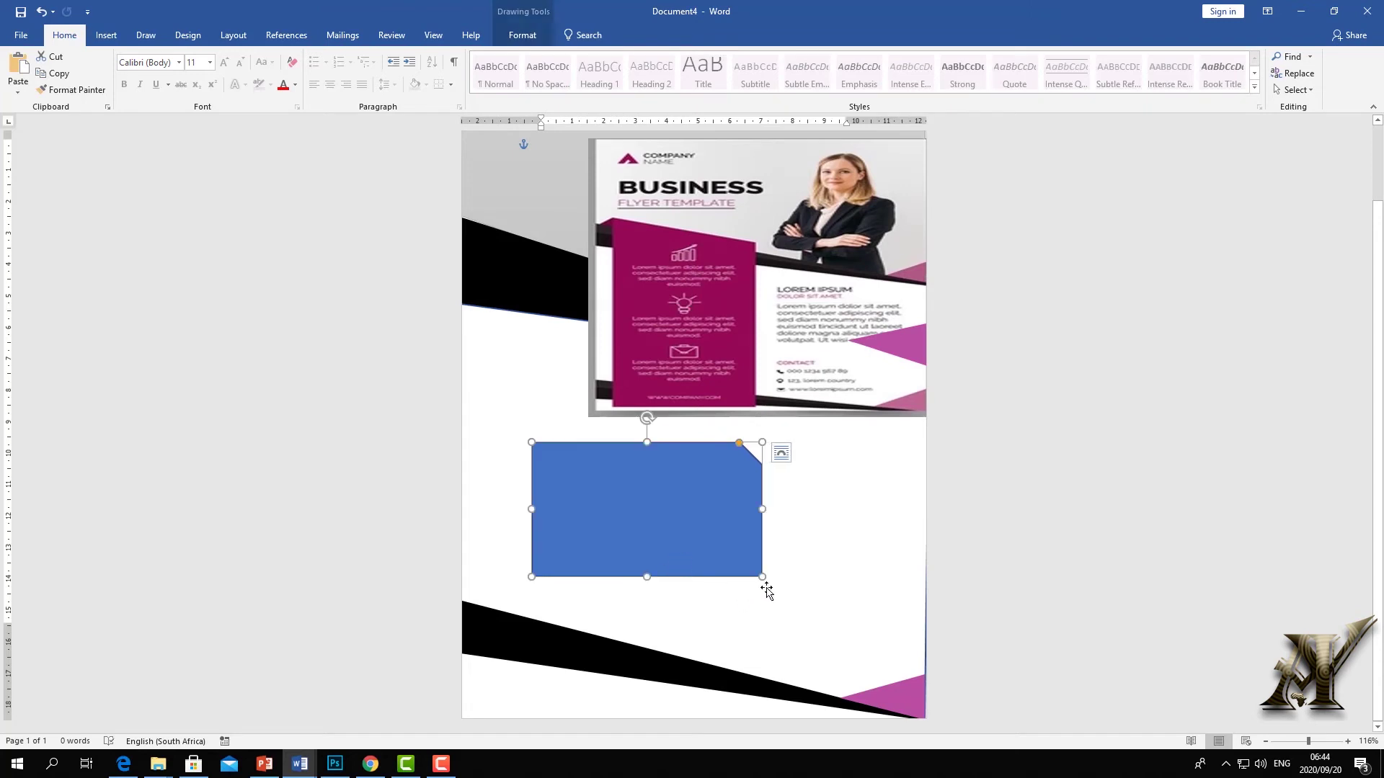
left_click_drag(762, 576, 750, 702)
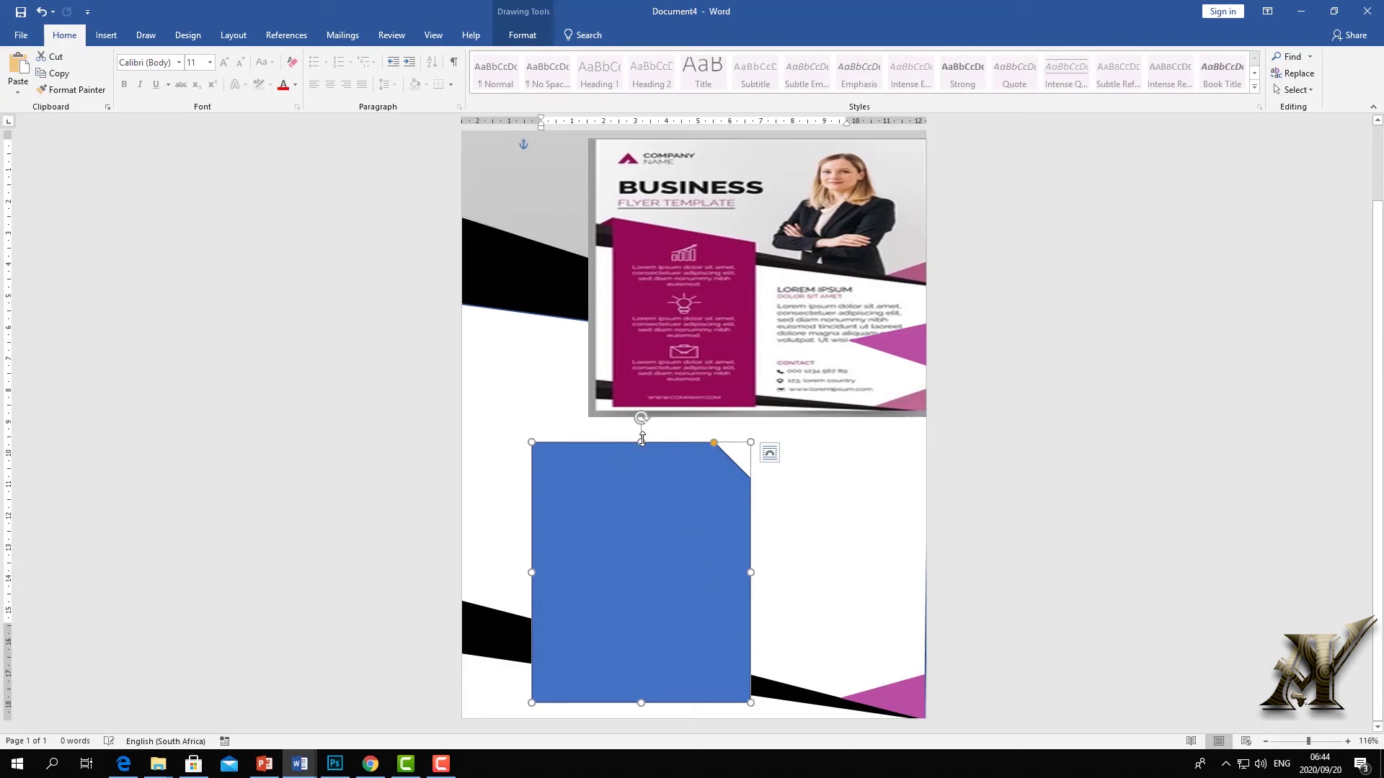
left_click_drag(641, 432, 640, 248)
Move the flyer picture over the blue panel and bring it to front
left_click(873, 287)
left_click_drag(873, 286, 873, 493)
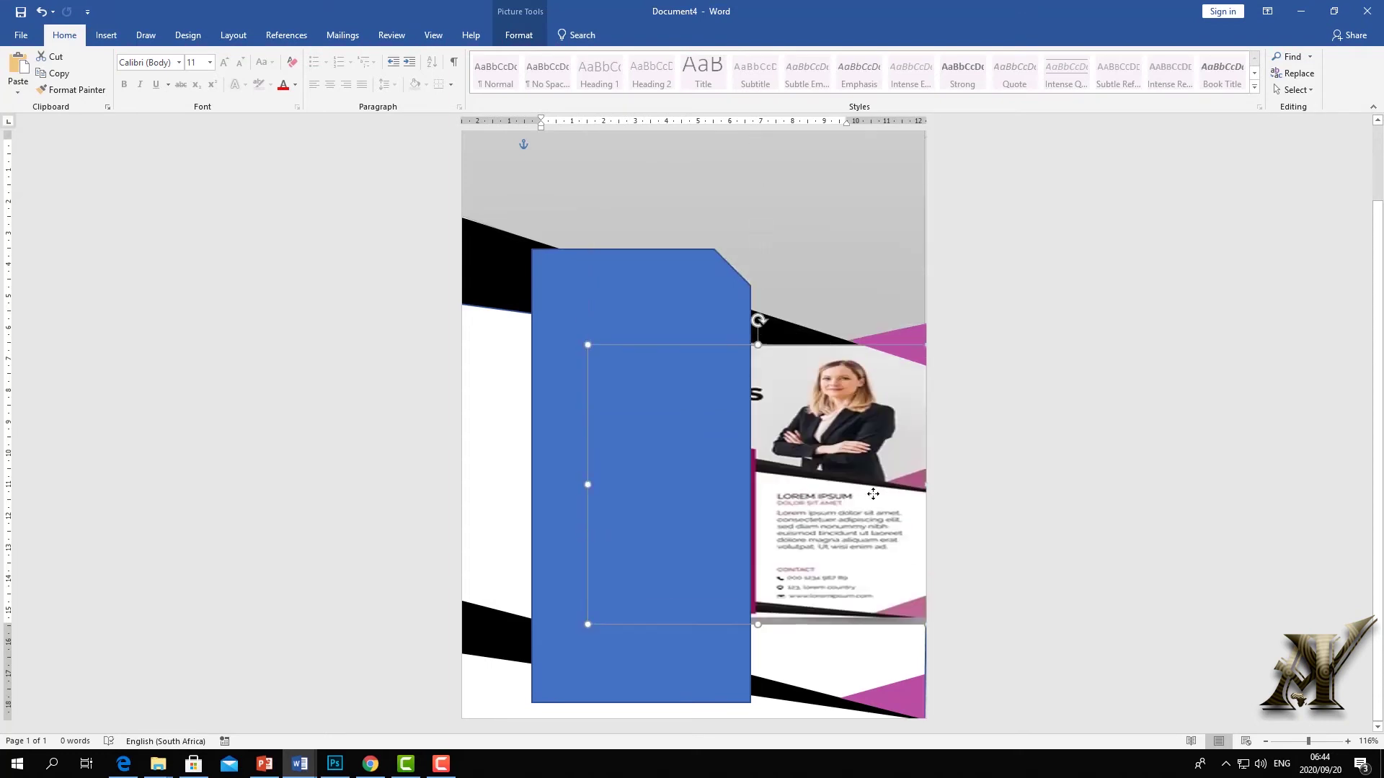
left_click(518, 34)
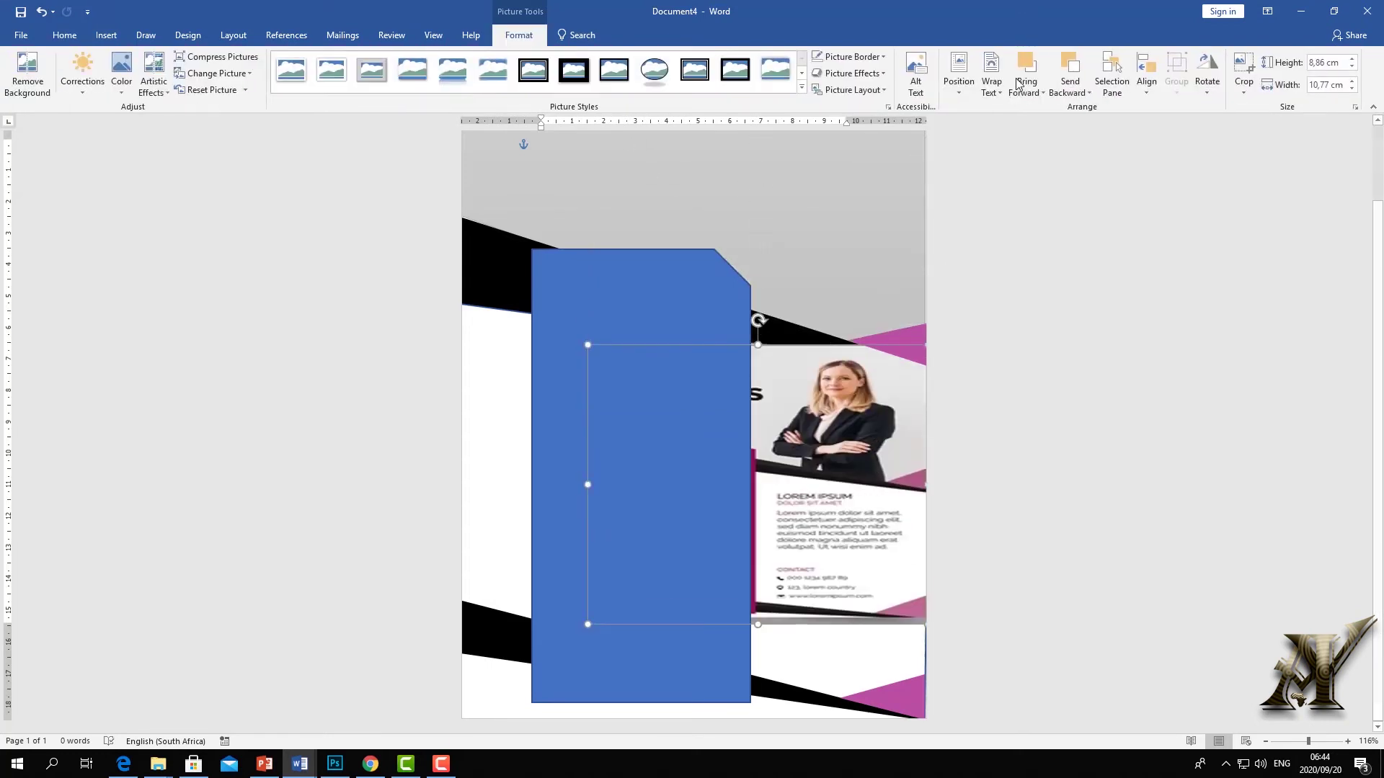
left_click(1028, 85)
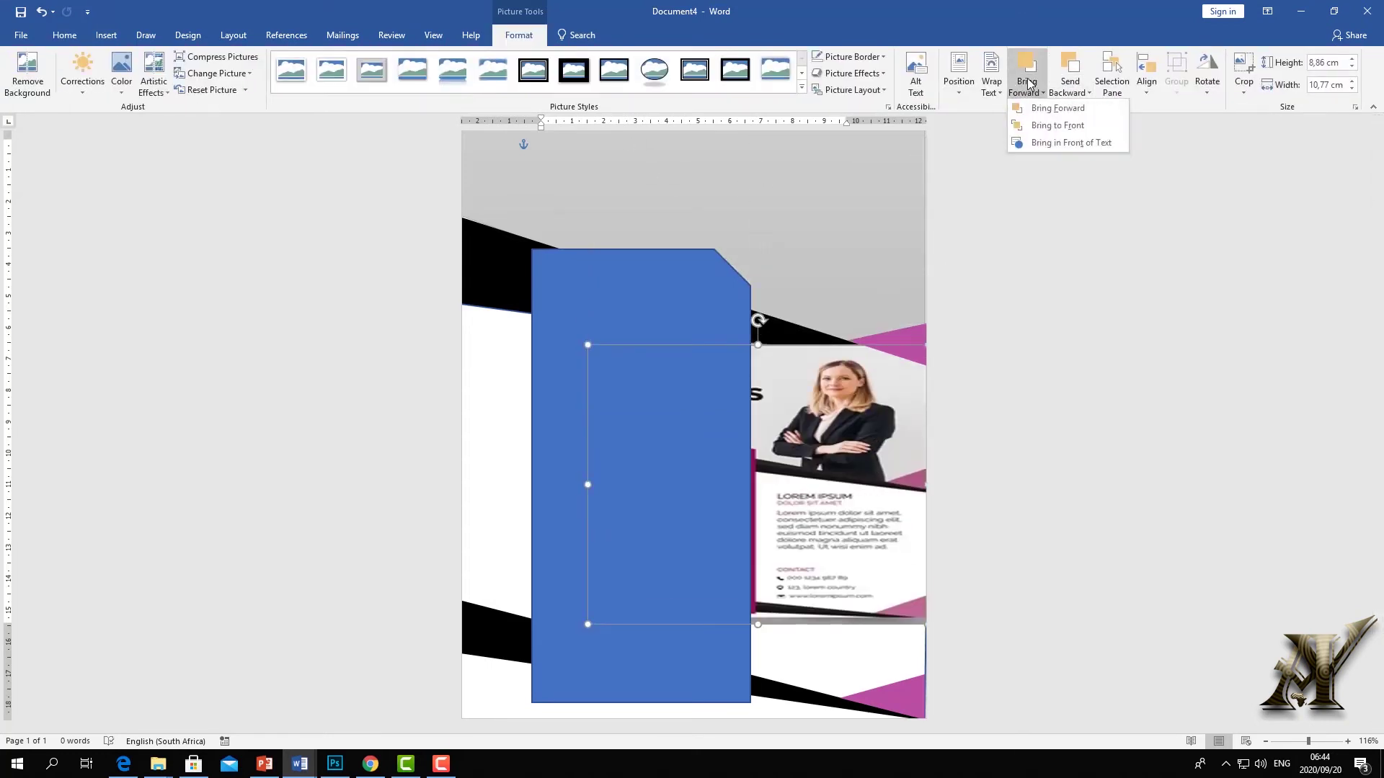
left_click(1052, 126)
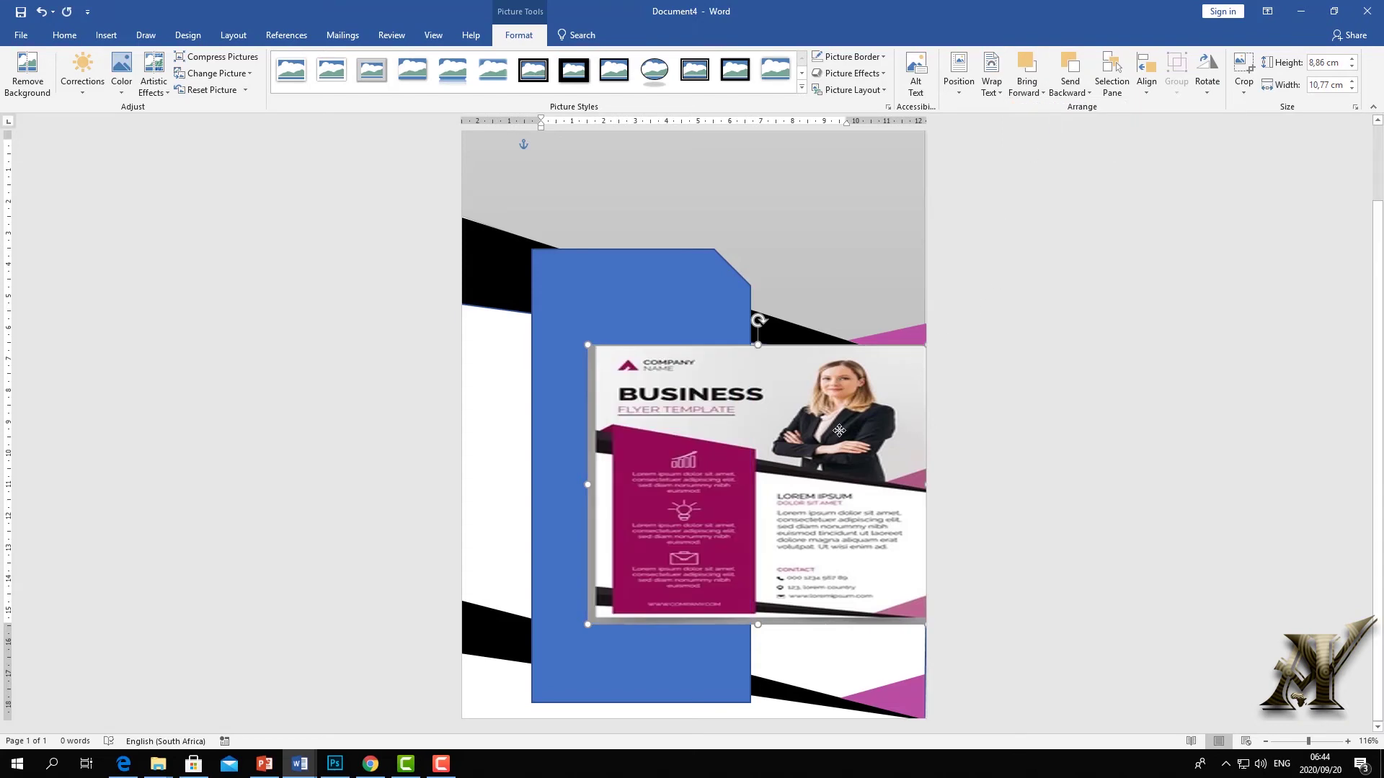
left_click_drag(826, 395, 811, 395)
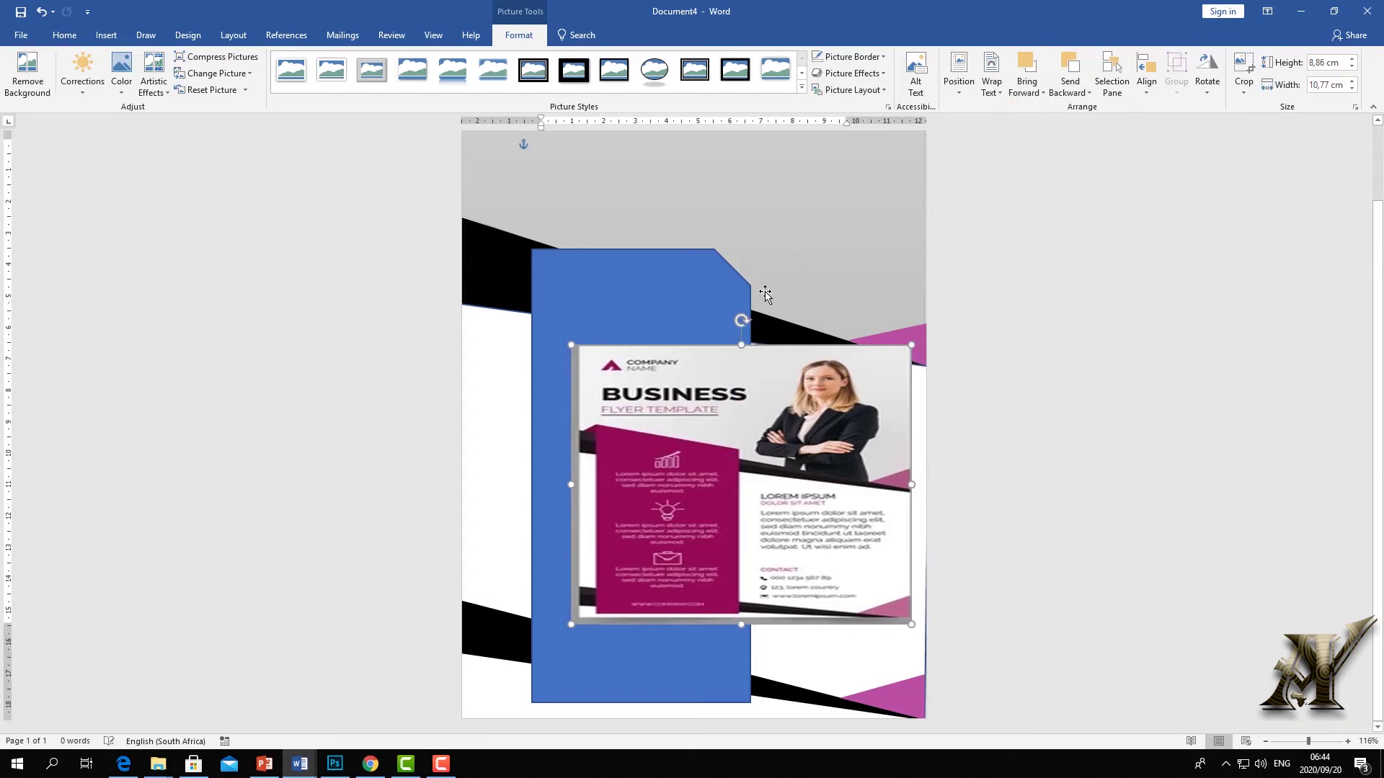
left_click(721, 273)
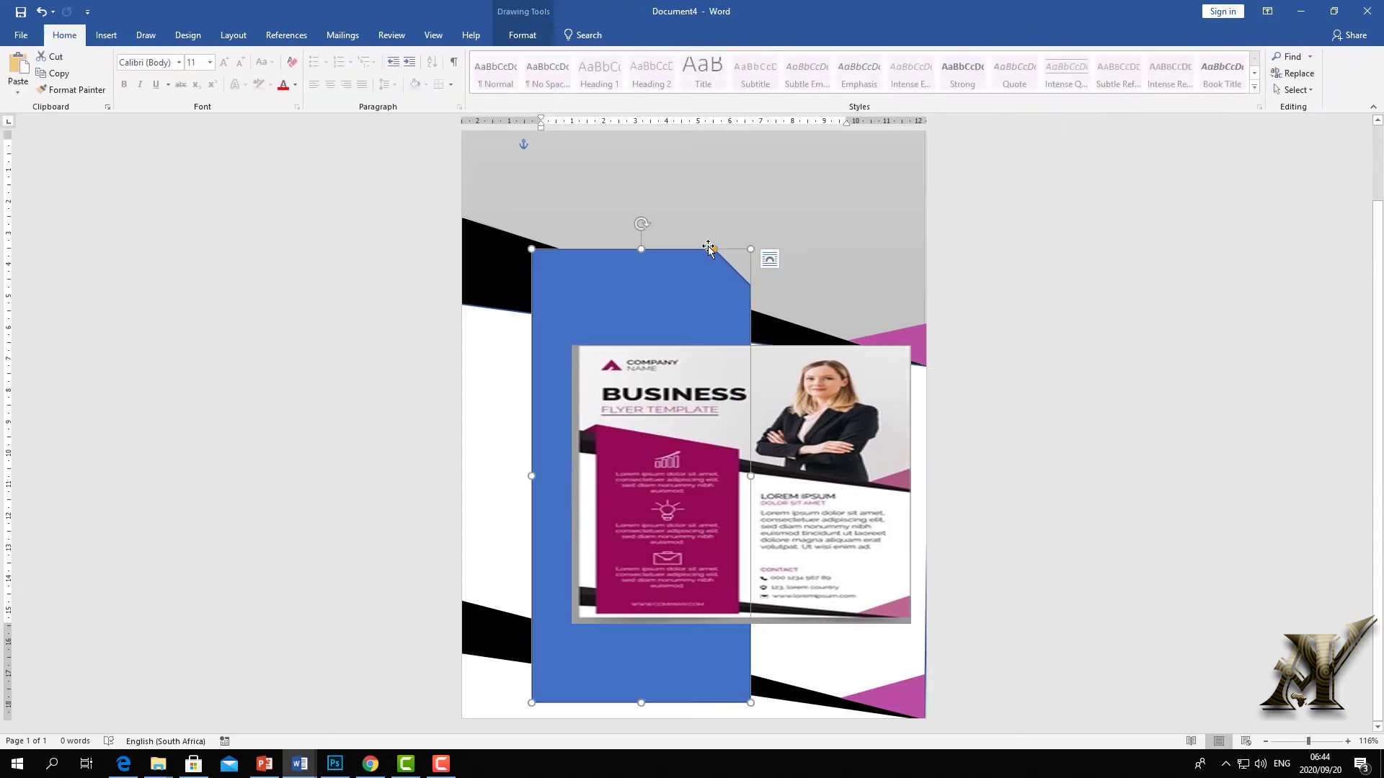
Pull the blue panel's top-right corner point down so the top edge slopes right
left_click(525, 37)
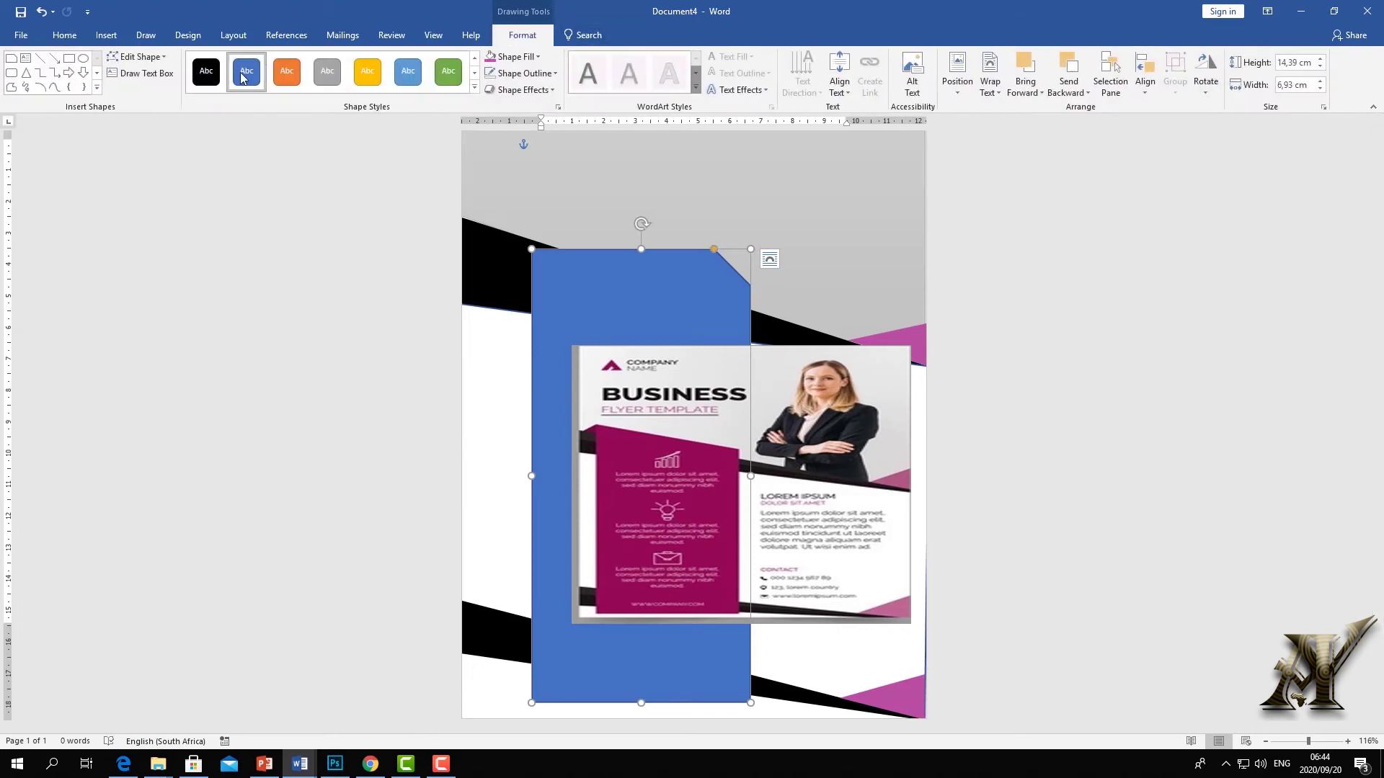
left_click(135, 56)
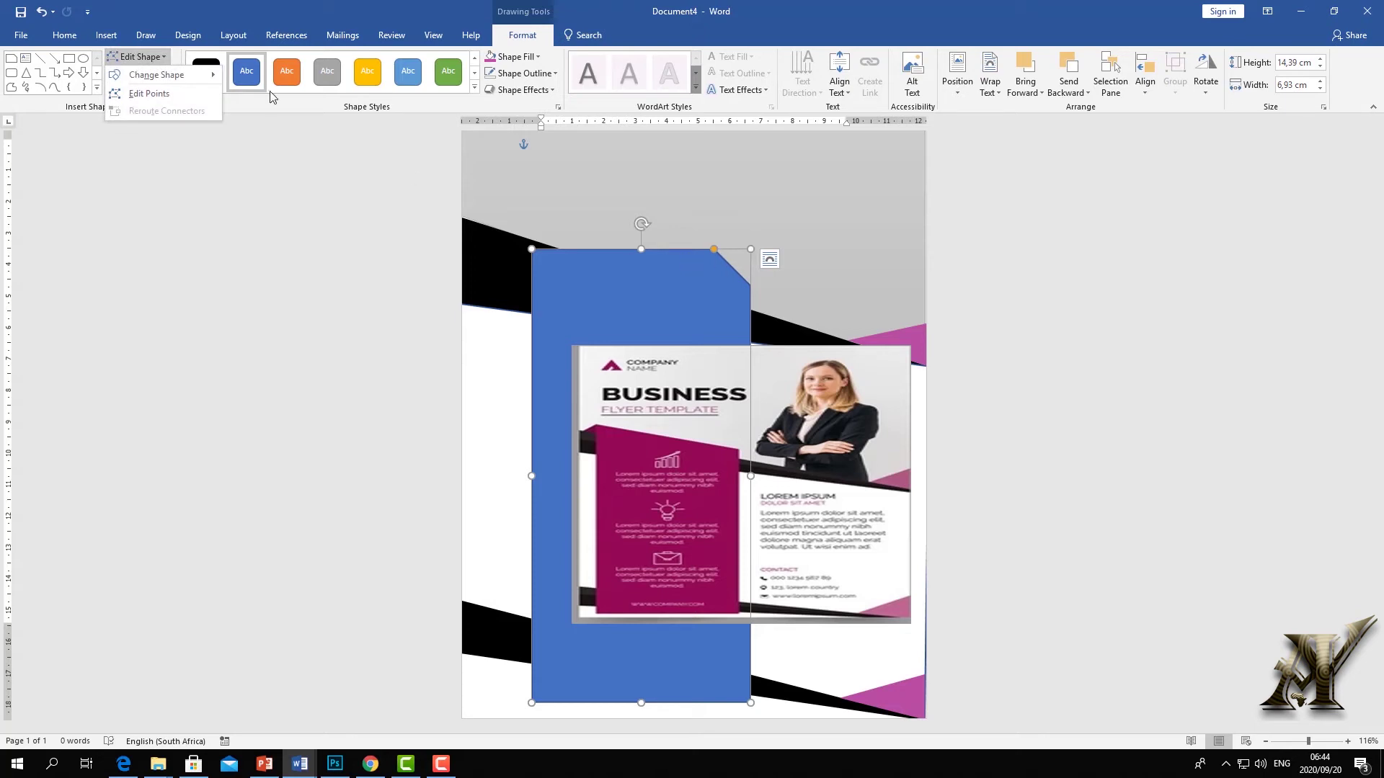
left_click(191, 94)
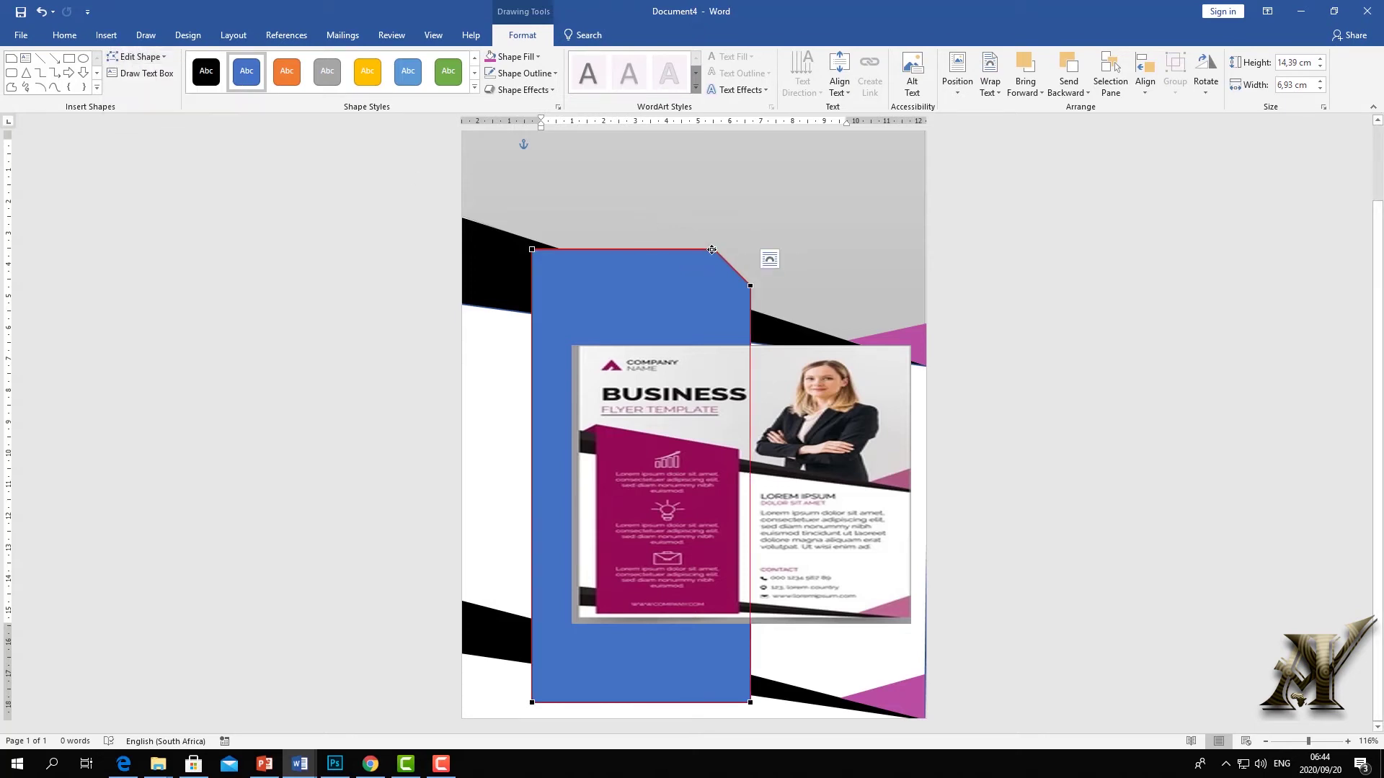
left_click_drag(711, 249, 705, 282)
left_click_drag(704, 284, 706, 285)
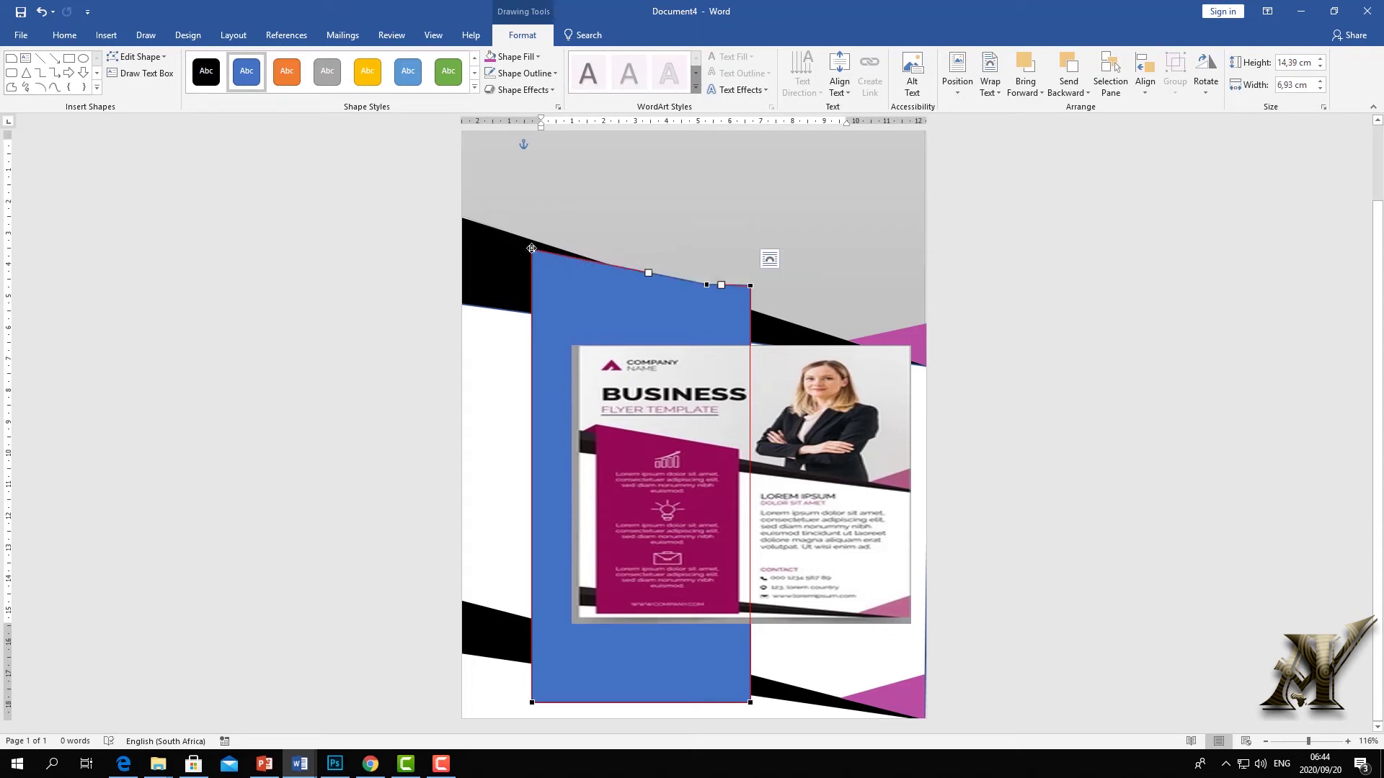
Fine-tune the panel's top-left and top-right corner points
mouse_move(531, 248)
left_mouse_down()
mouse_move(511, 250)
mouse_move(541, 265)
left_mouse_up()
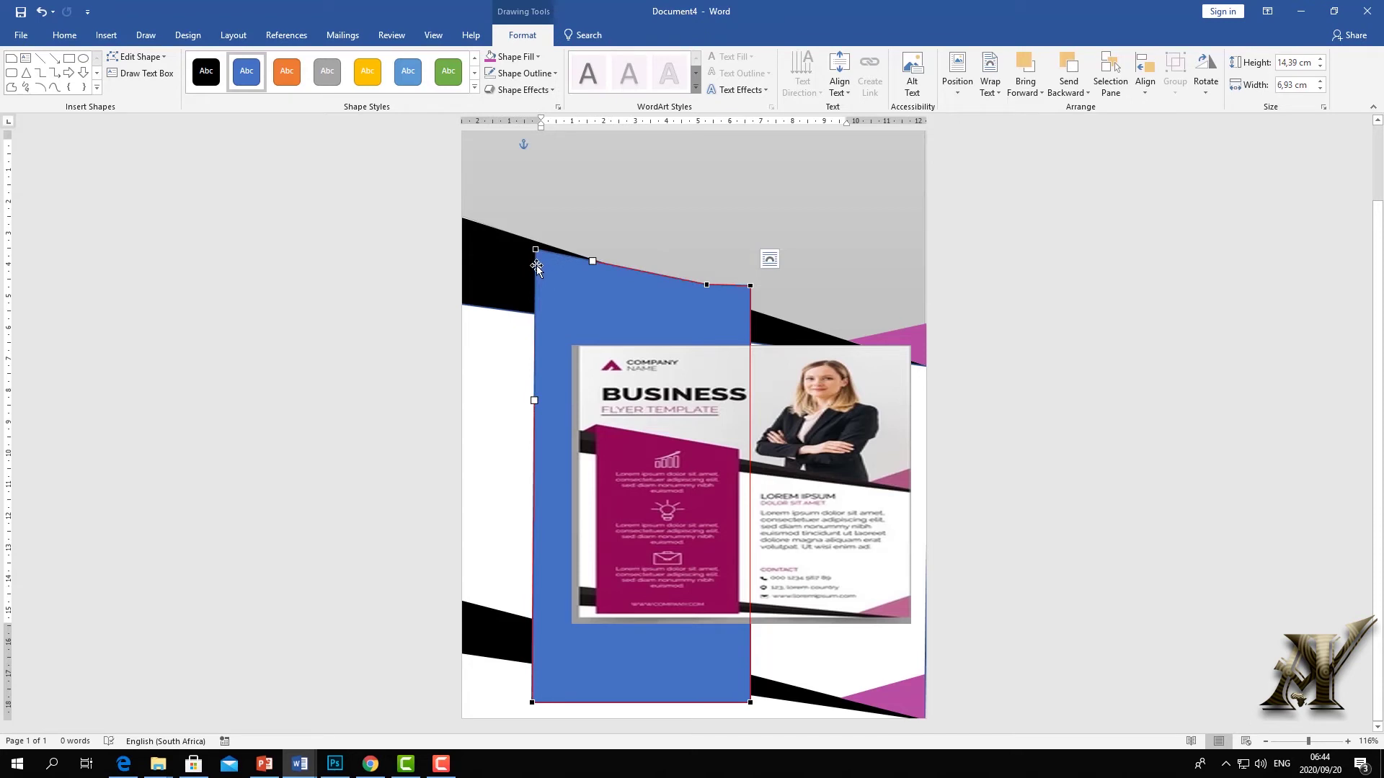
right_click(536, 265)
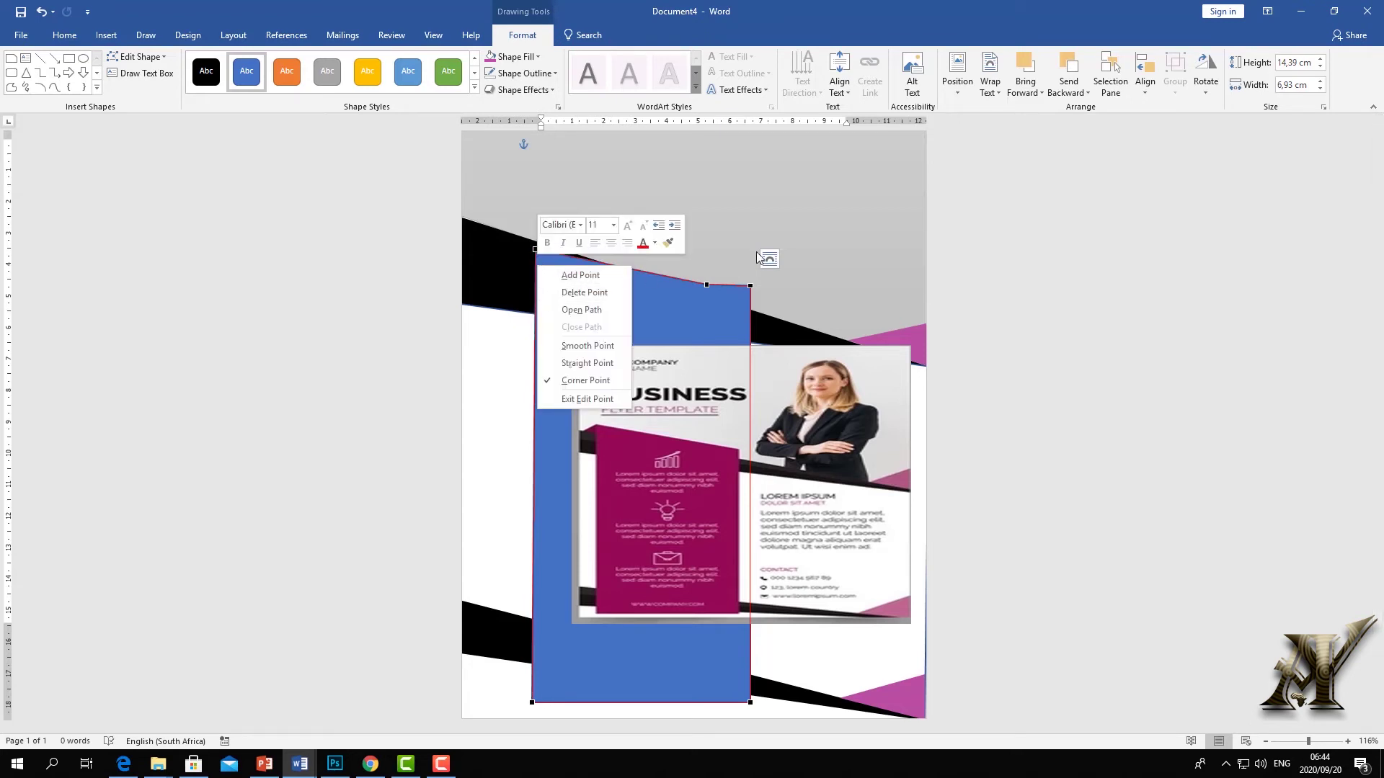
left_click(722, 295)
left_click(753, 285)
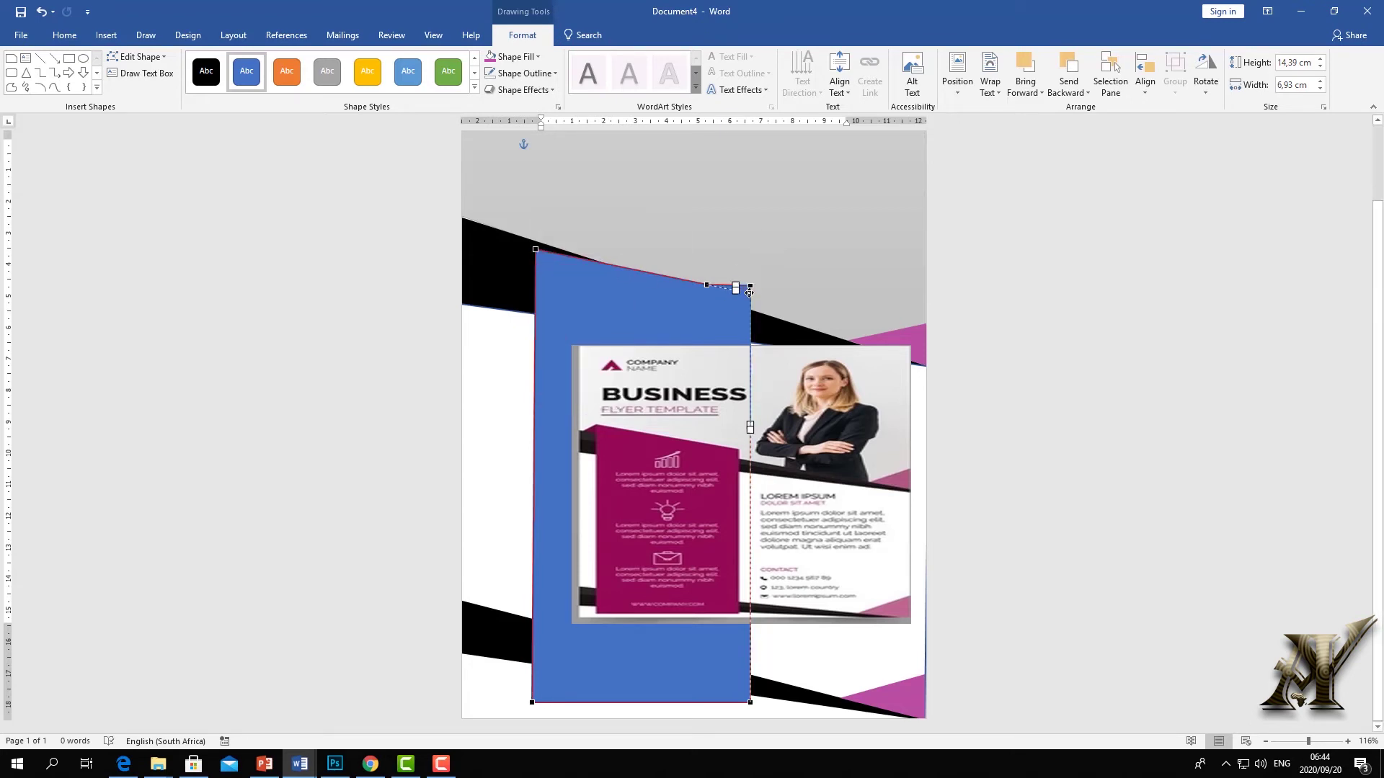
left_click_drag(750, 284, 750, 287)
left_click(534, 250)
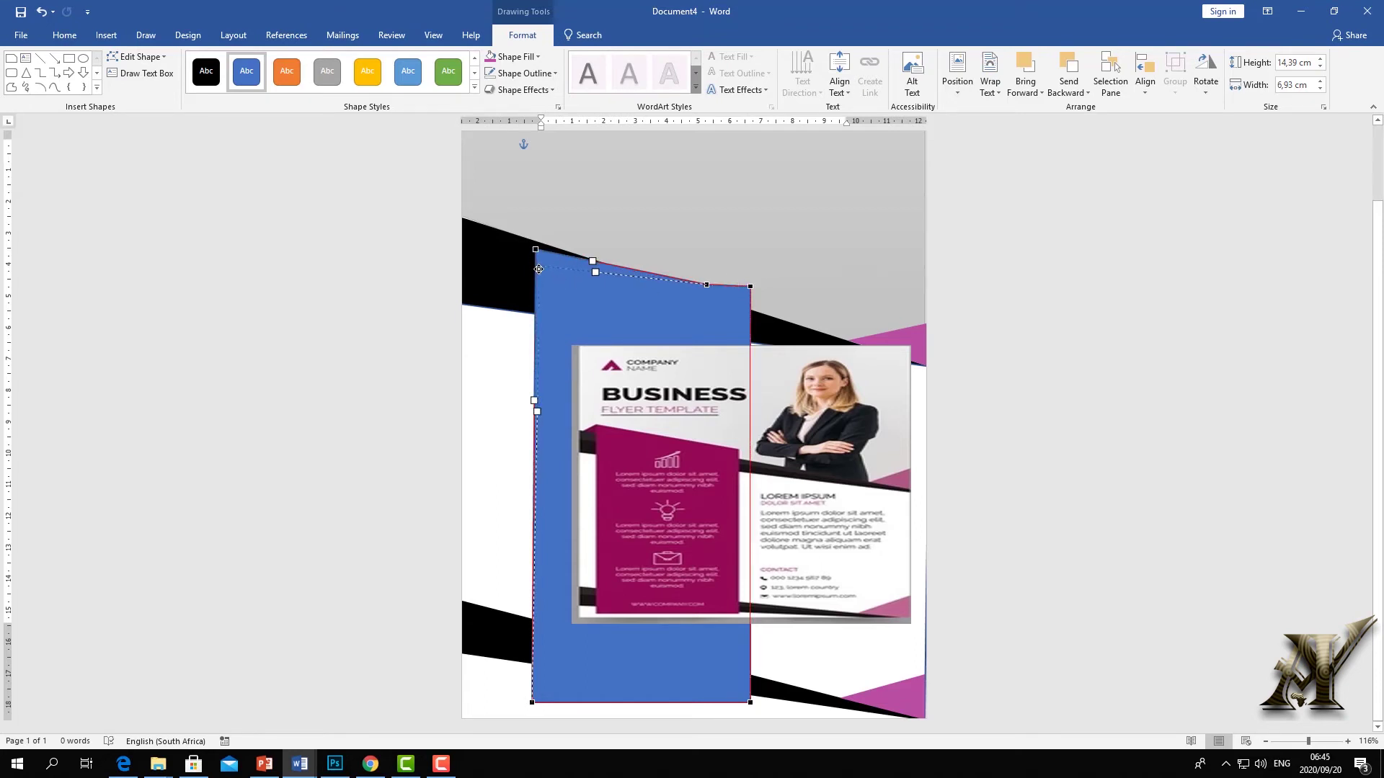
left_click_drag(542, 251, 544, 257)
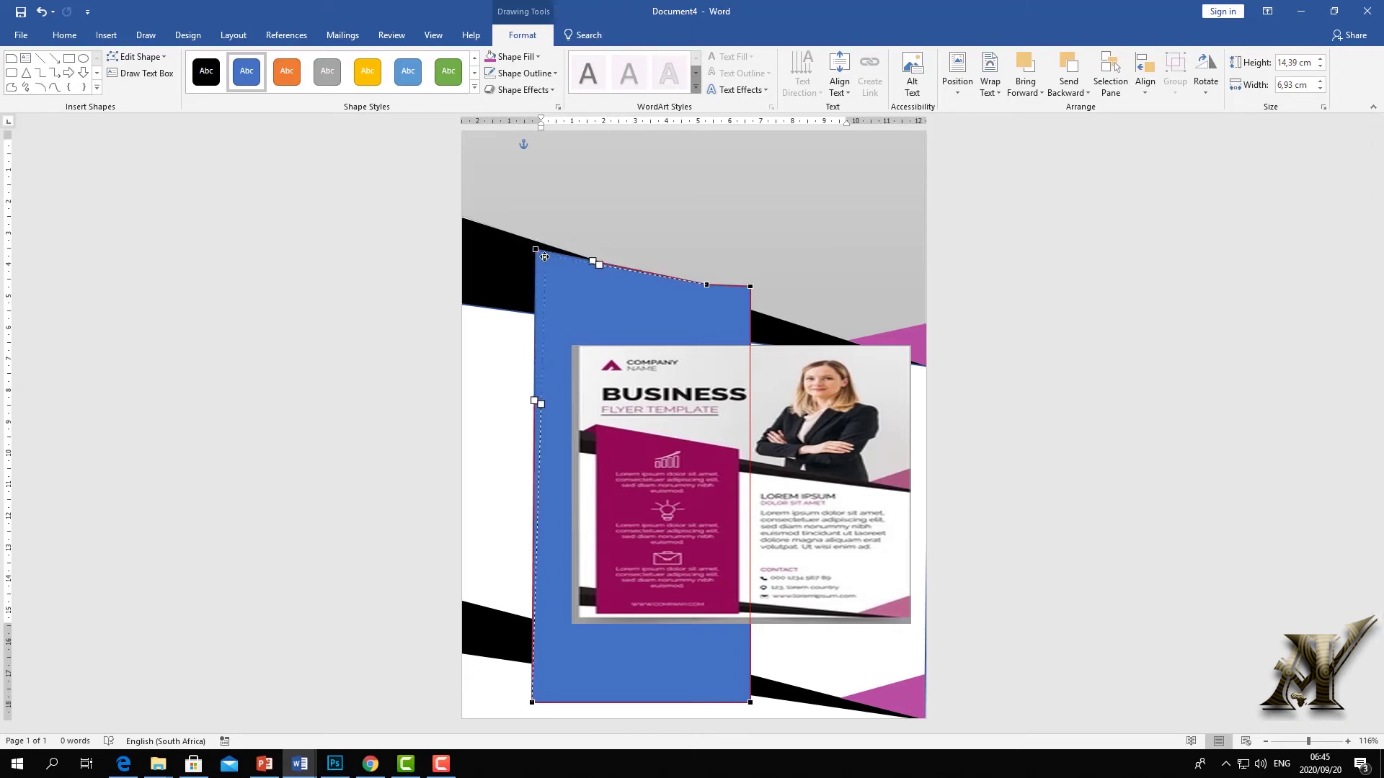
Add a point on the panel's left edge, drag it up, and lower the top-right corner
left_click_drag(544, 256, 520, 245)
right_click(524, 277)
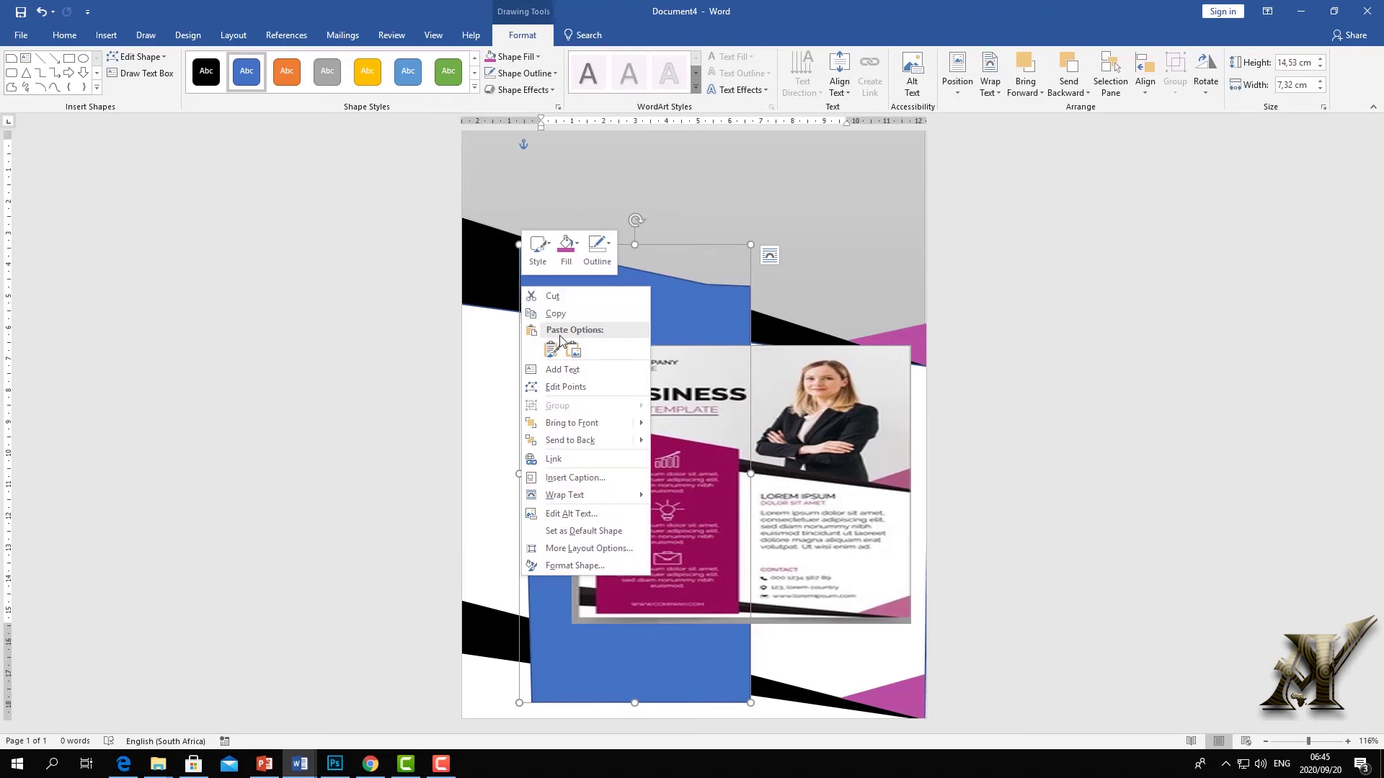
left_click(522, 299)
left_click(136, 57)
left_click(149, 94)
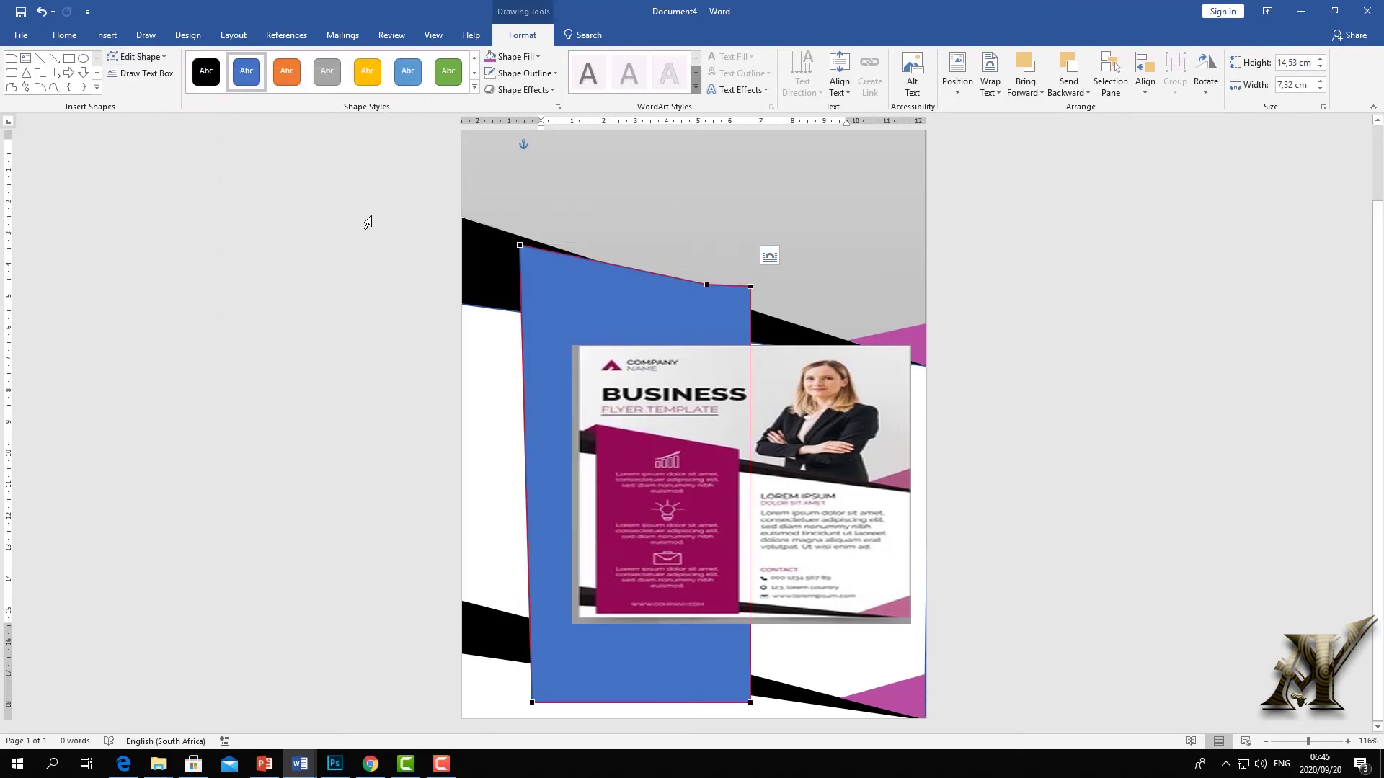
right_click(520, 281)
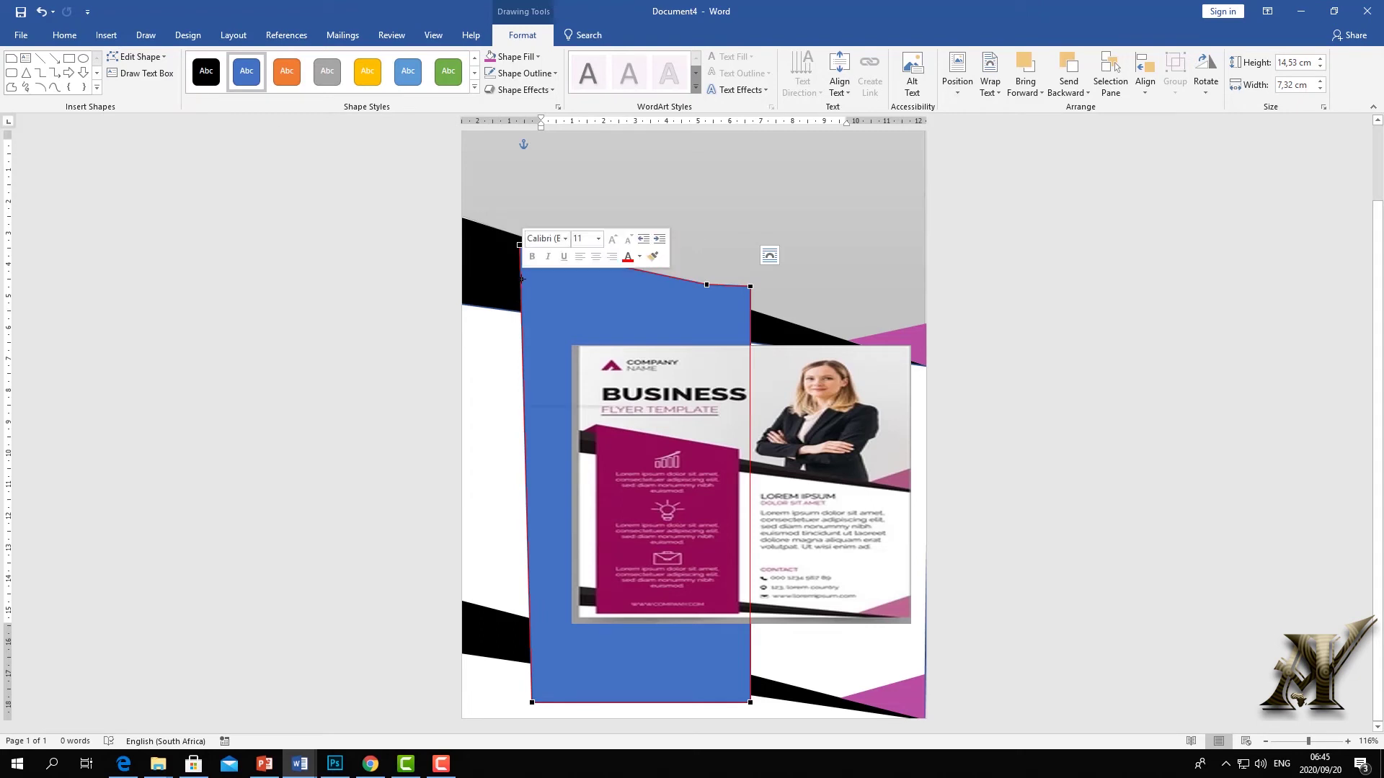
left_click(565, 289)
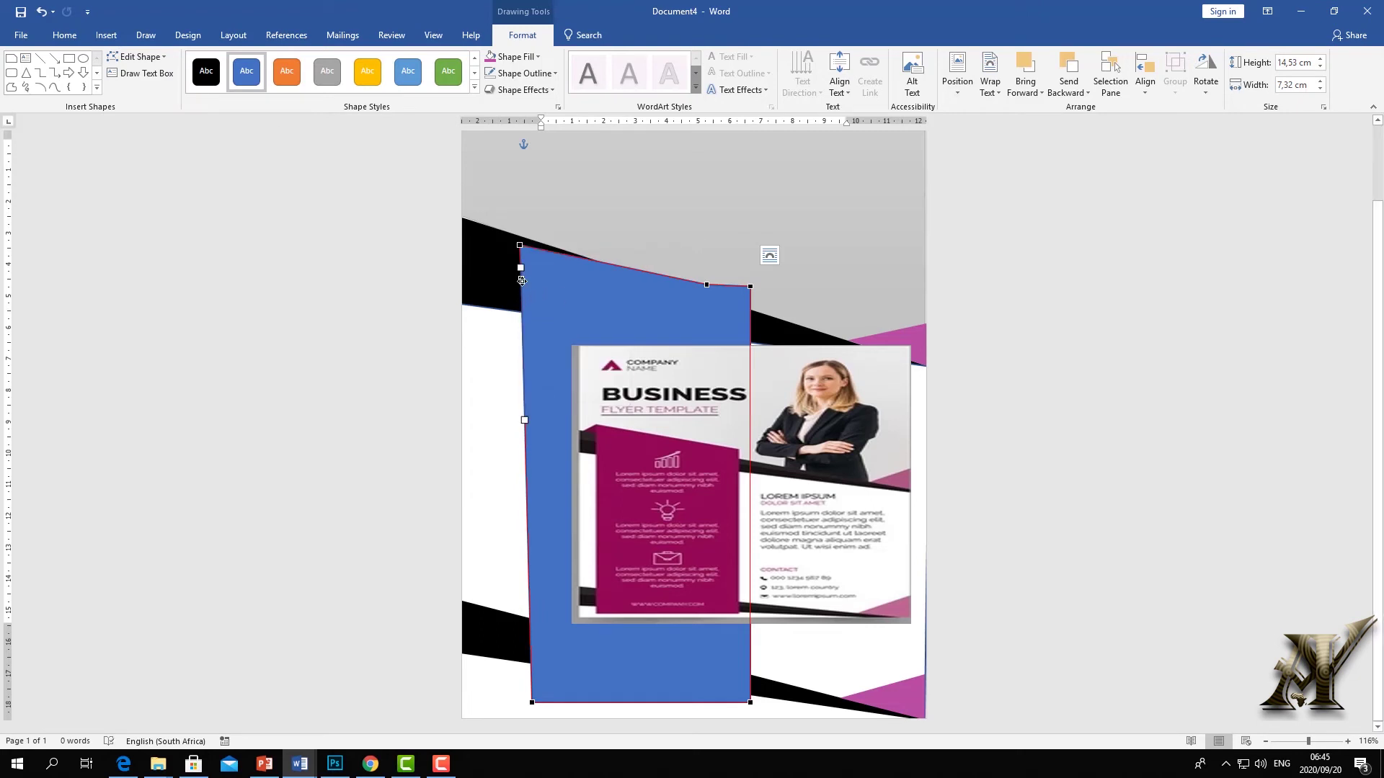
left_click_drag(521, 280, 523, 239)
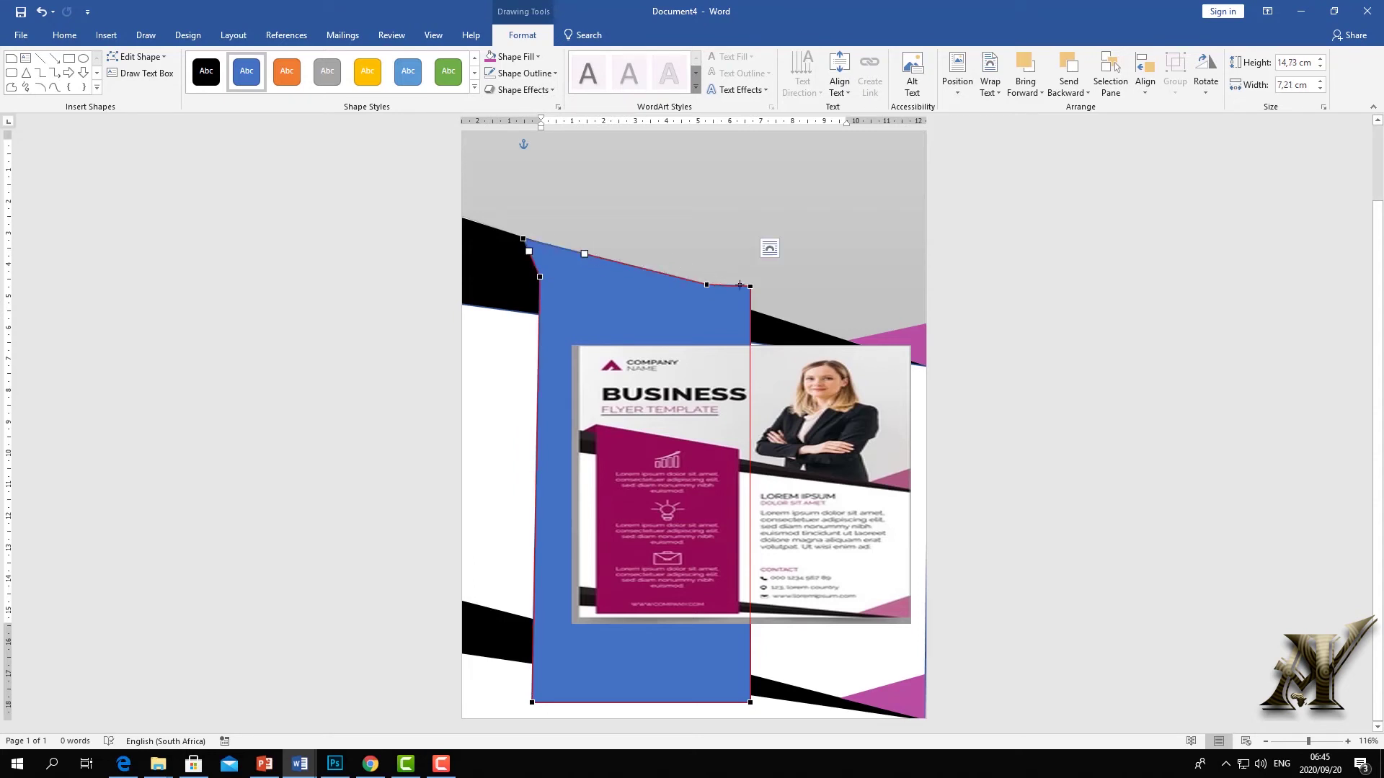
left_click_drag(752, 287, 707, 290)
left_click(746, 256)
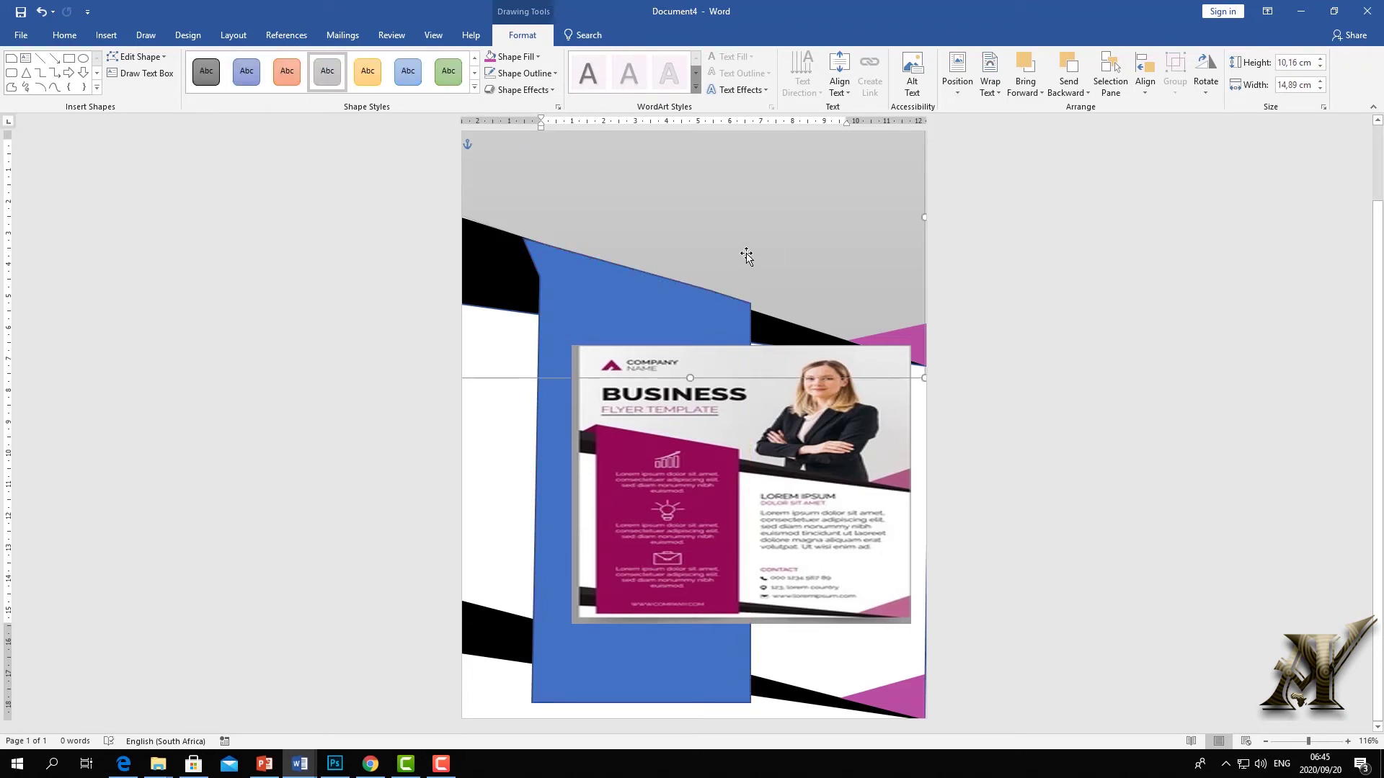
Move the panel's upper-left corner point up and to the right
left_click(545, 276)
left_click(137, 56)
left_click(148, 93)
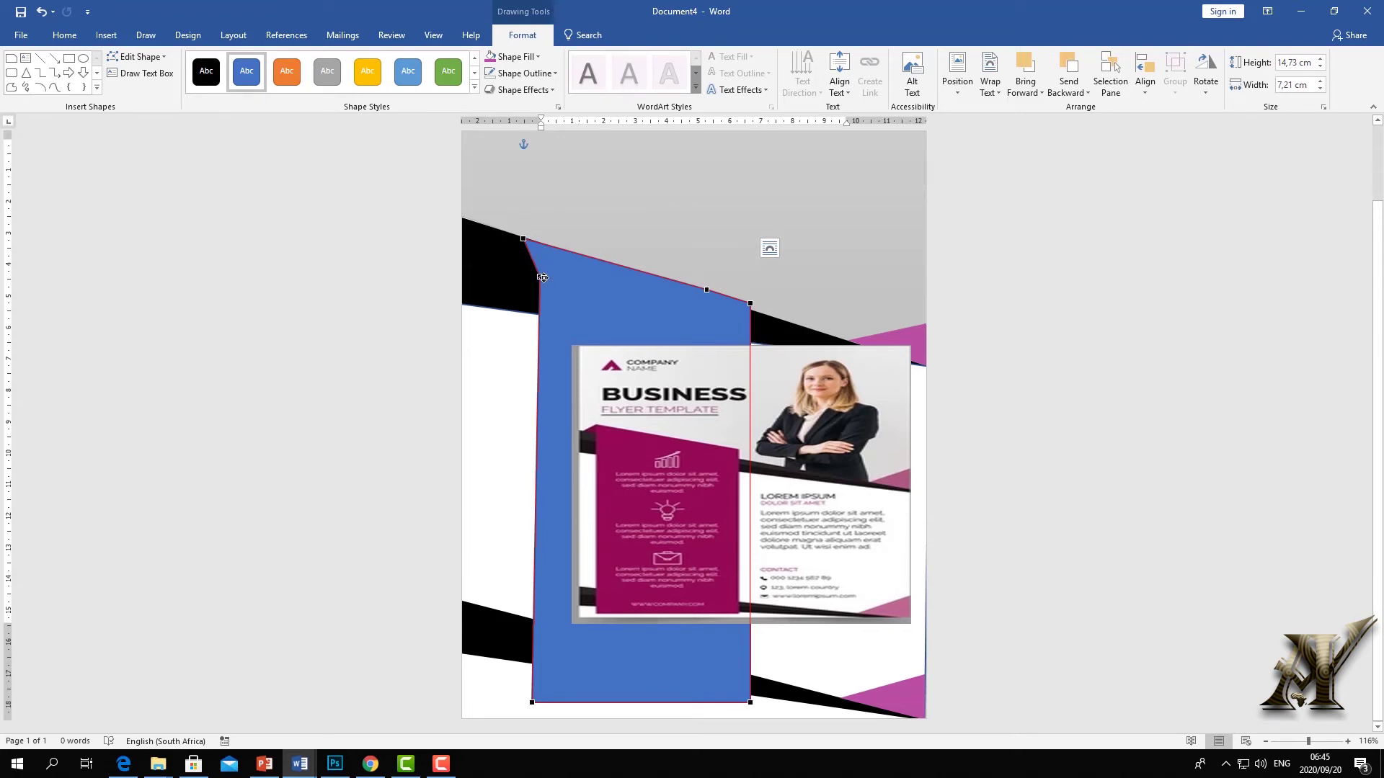
left_click_drag(541, 276, 556, 254)
left_click(691, 209)
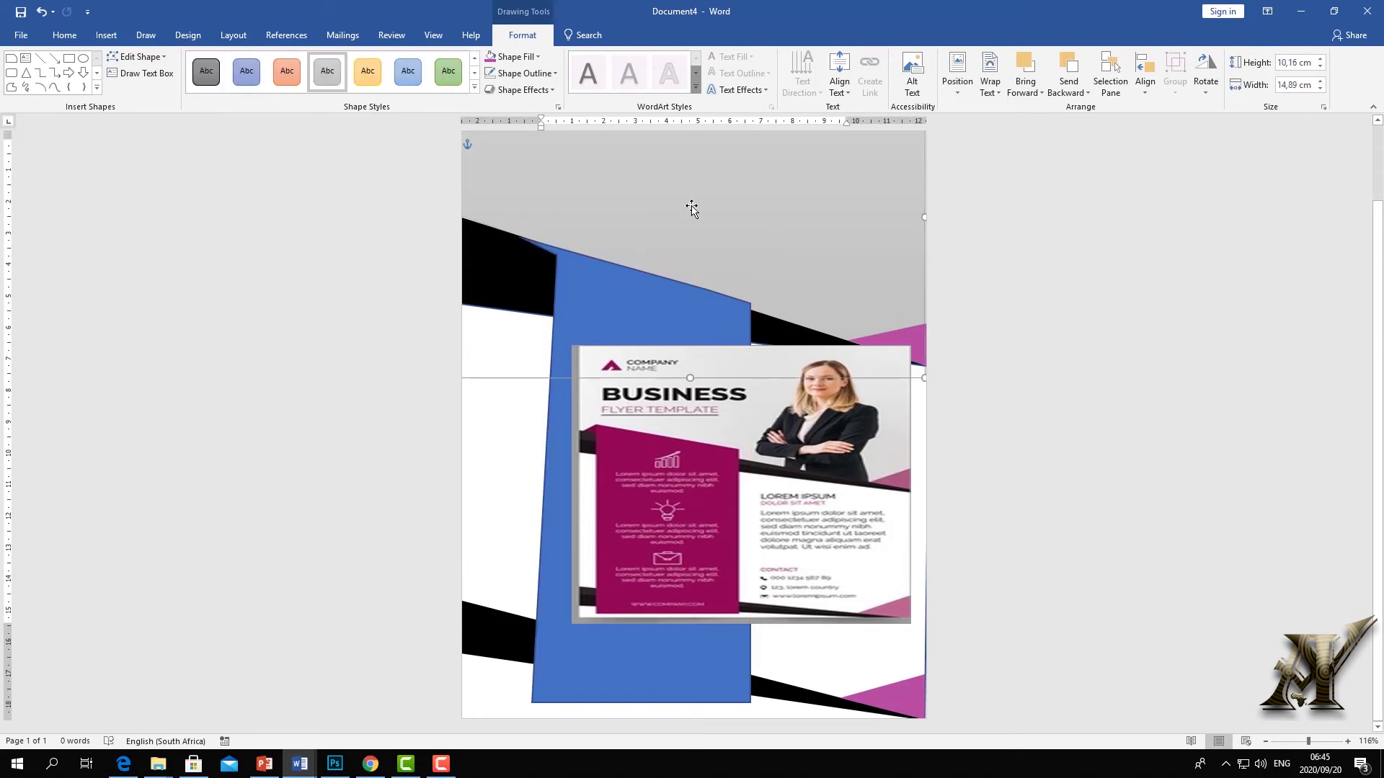
left_click(559, 261)
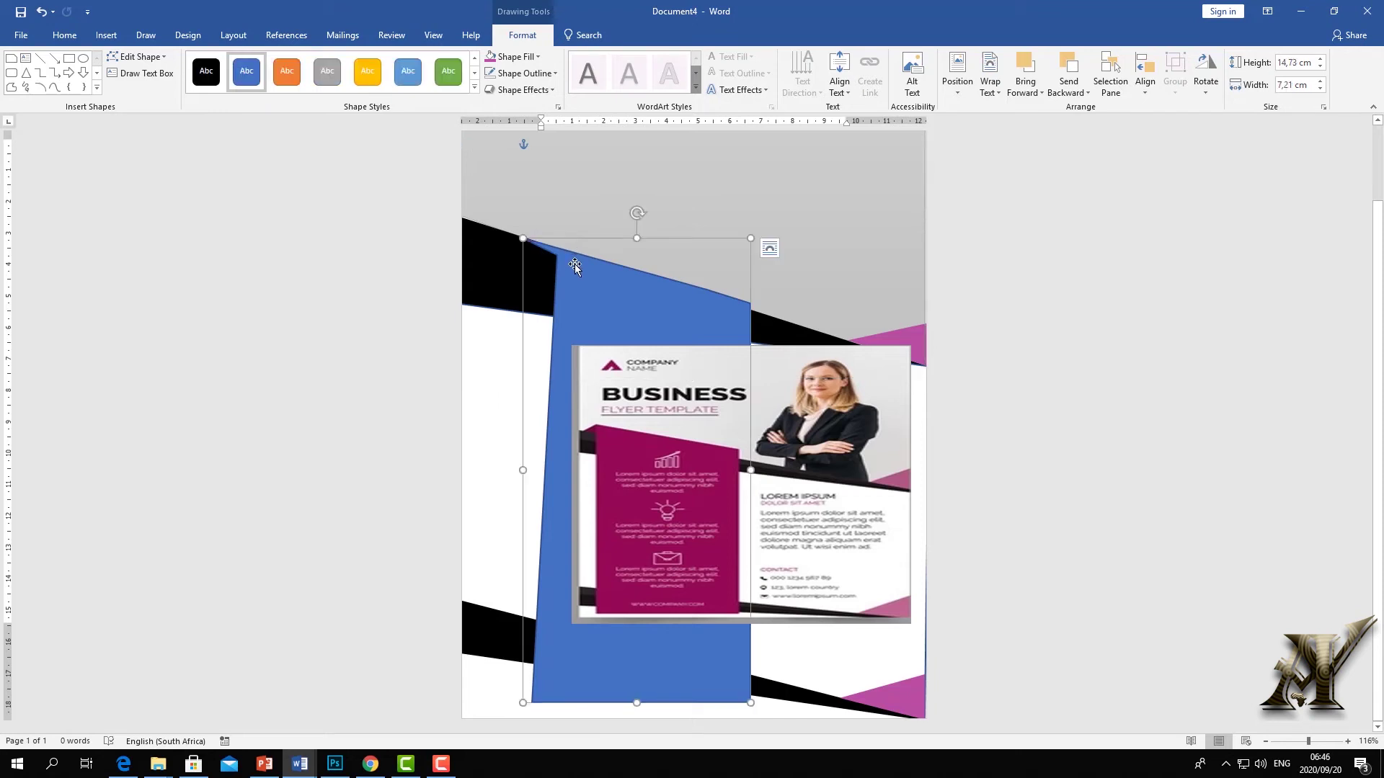
Move the flyer picture to the page top and narrow it from its left side
left_click(718, 423)
left_click_drag(718, 422, 833, 389)
left_click_drag(774, 346, 774, 206)
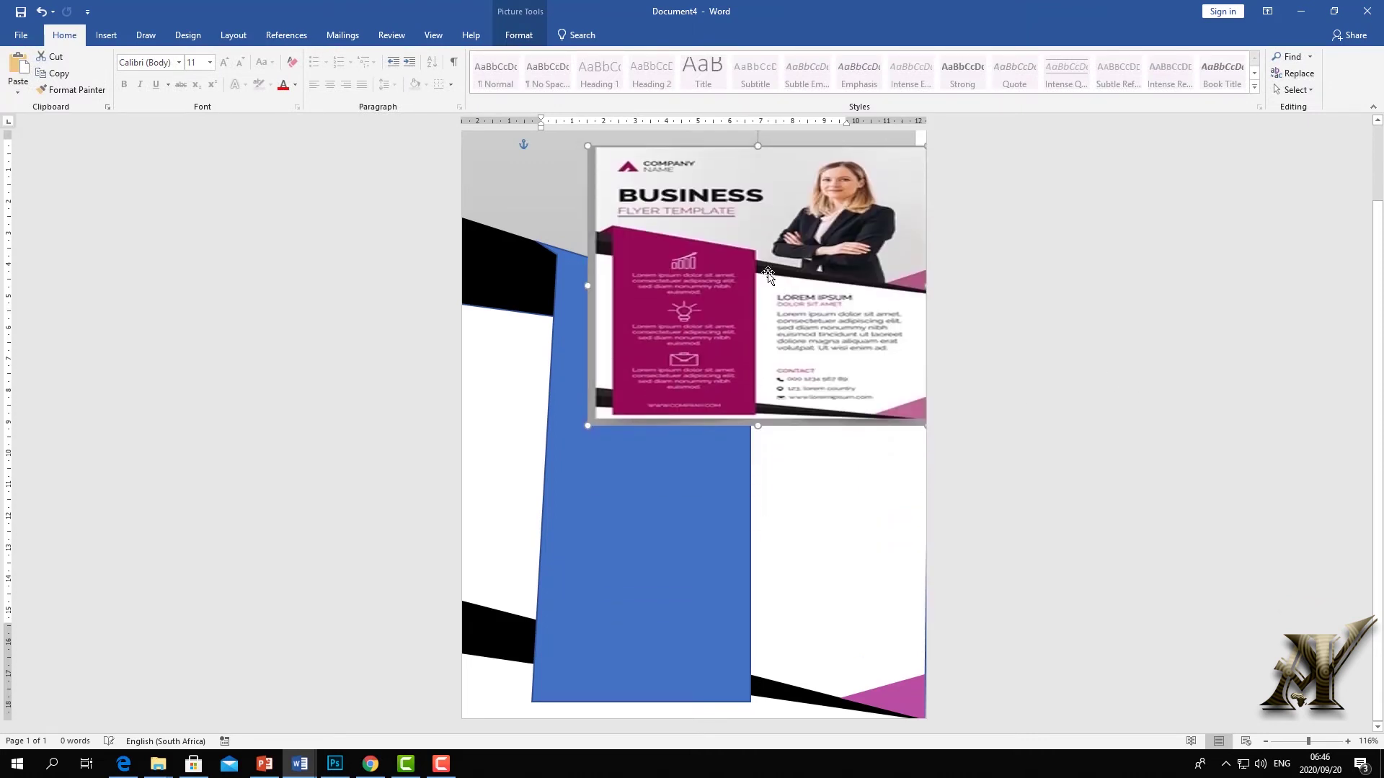
left_click_drag(590, 285, 780, 286)
Straighten the panel's left edge via its bottom-left corner, then fill the panel magenta
left_click(650, 551)
double_click(650, 552)
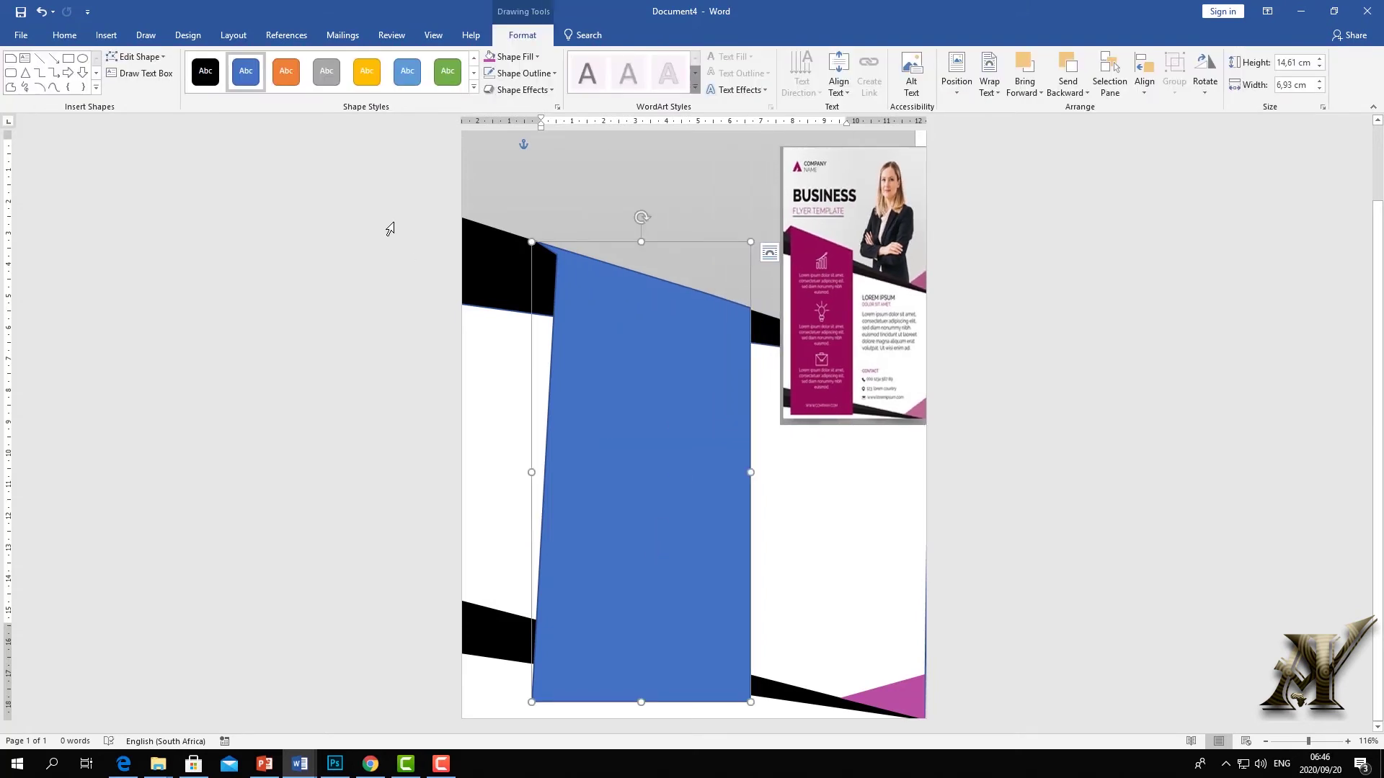
left_click(137, 57)
left_click(149, 93)
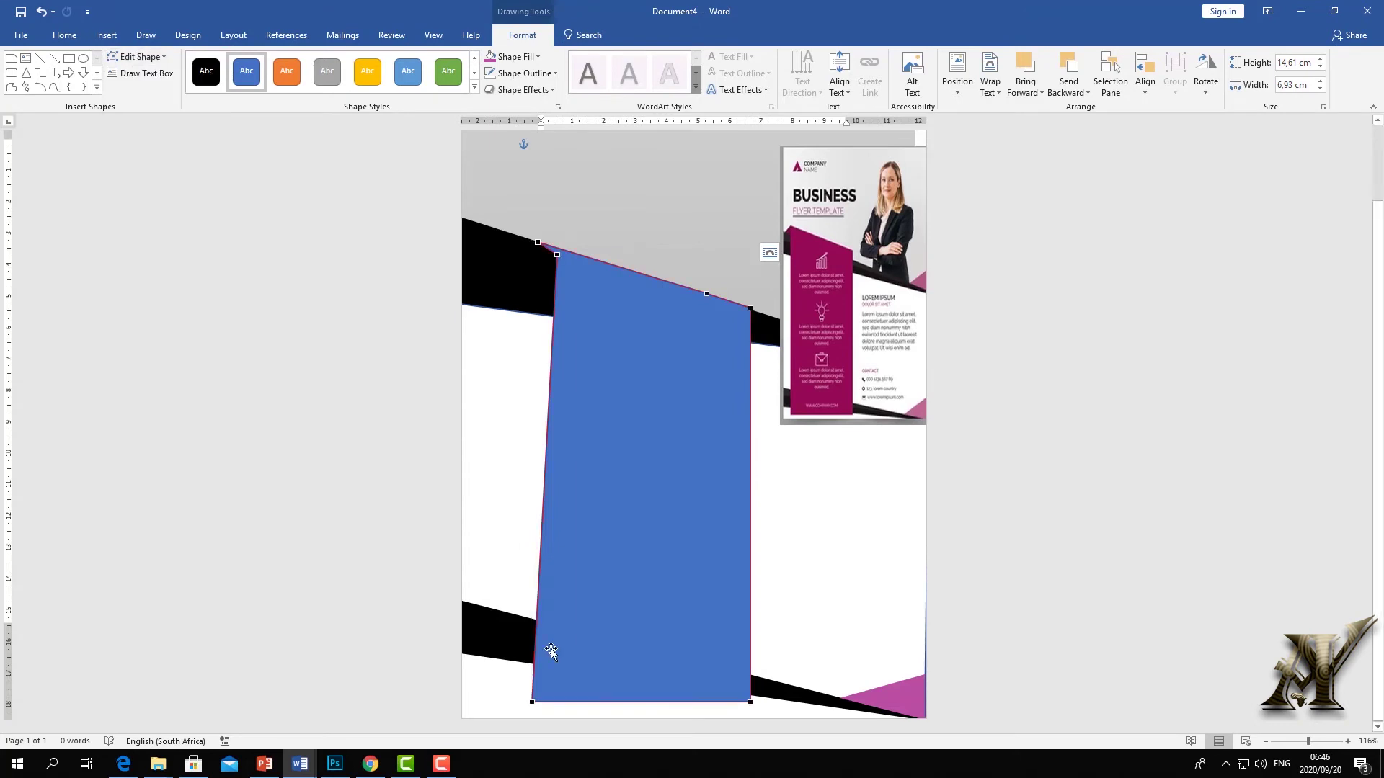
left_click_drag(530, 701, 548, 701)
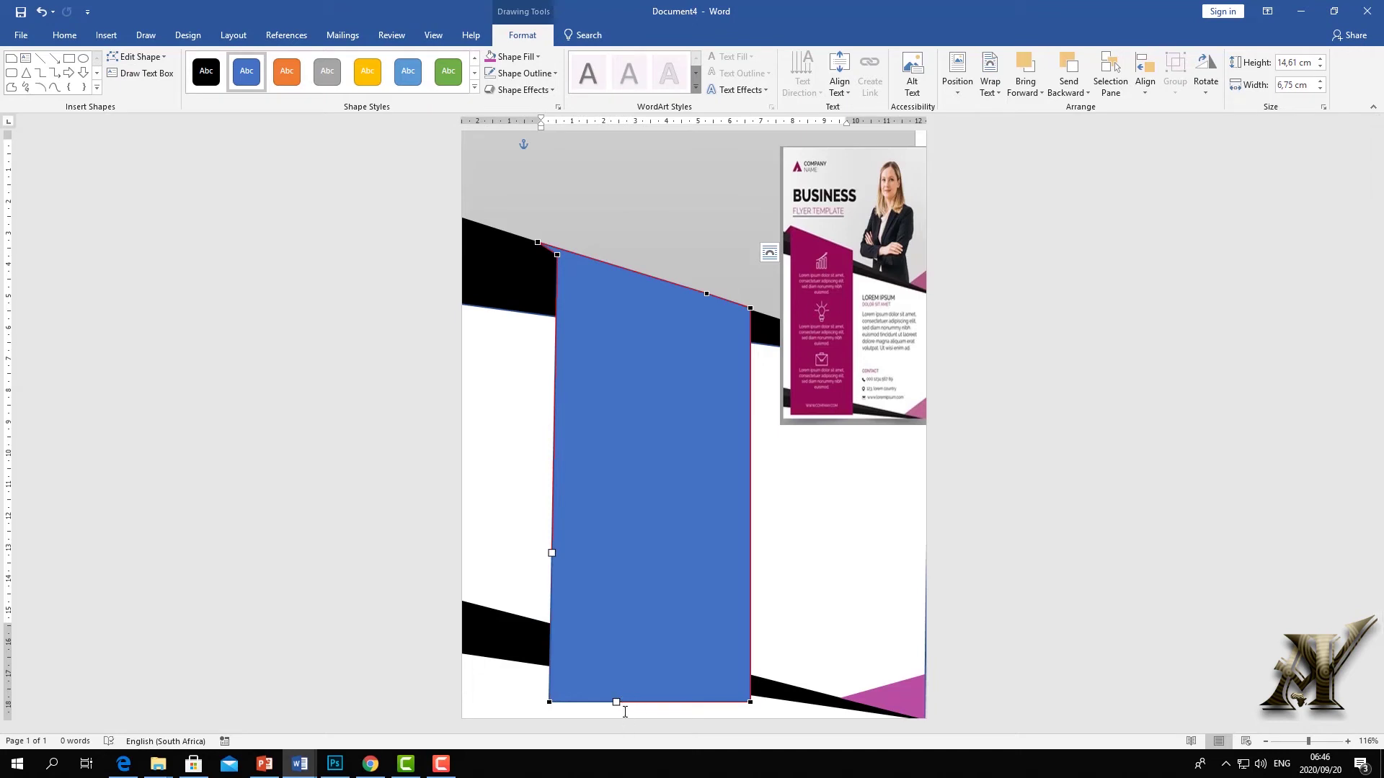
left_click(851, 566)
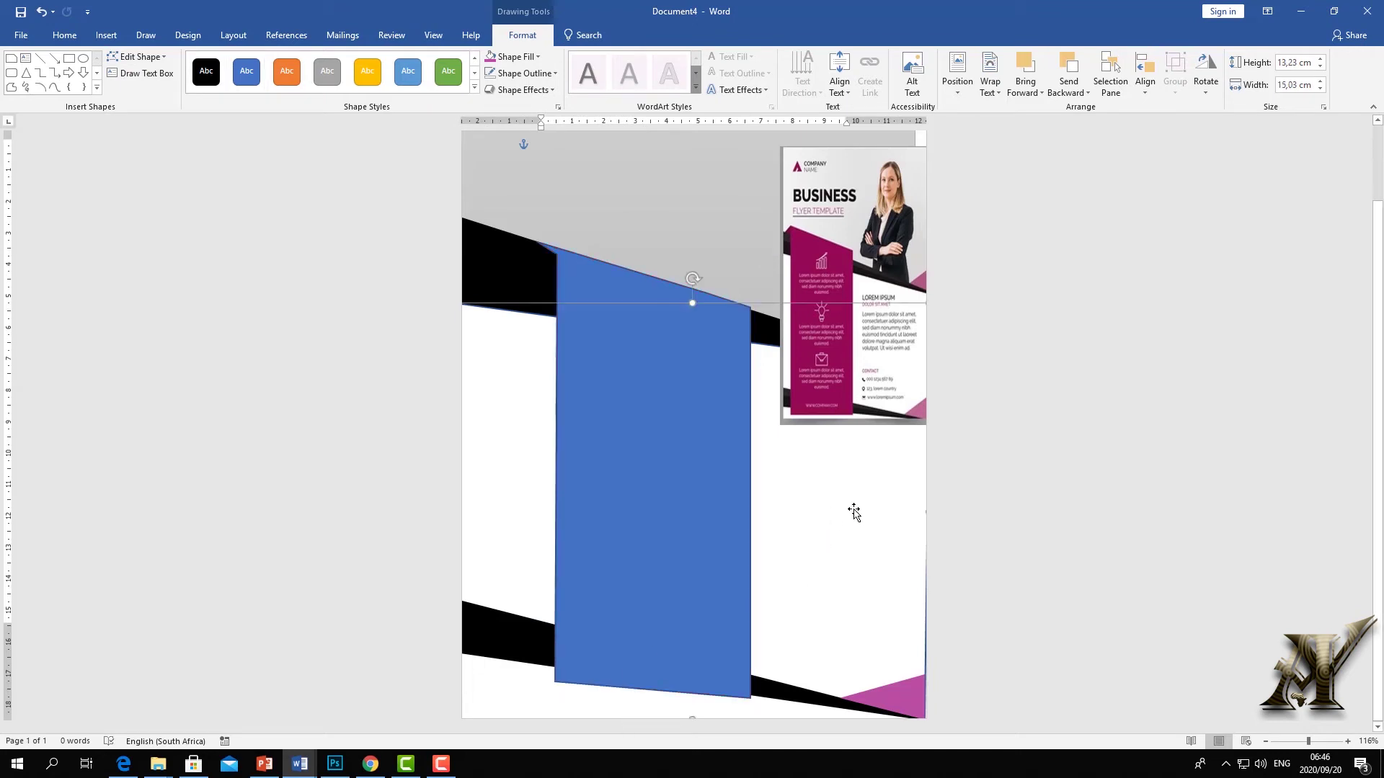
left_click(745, 510)
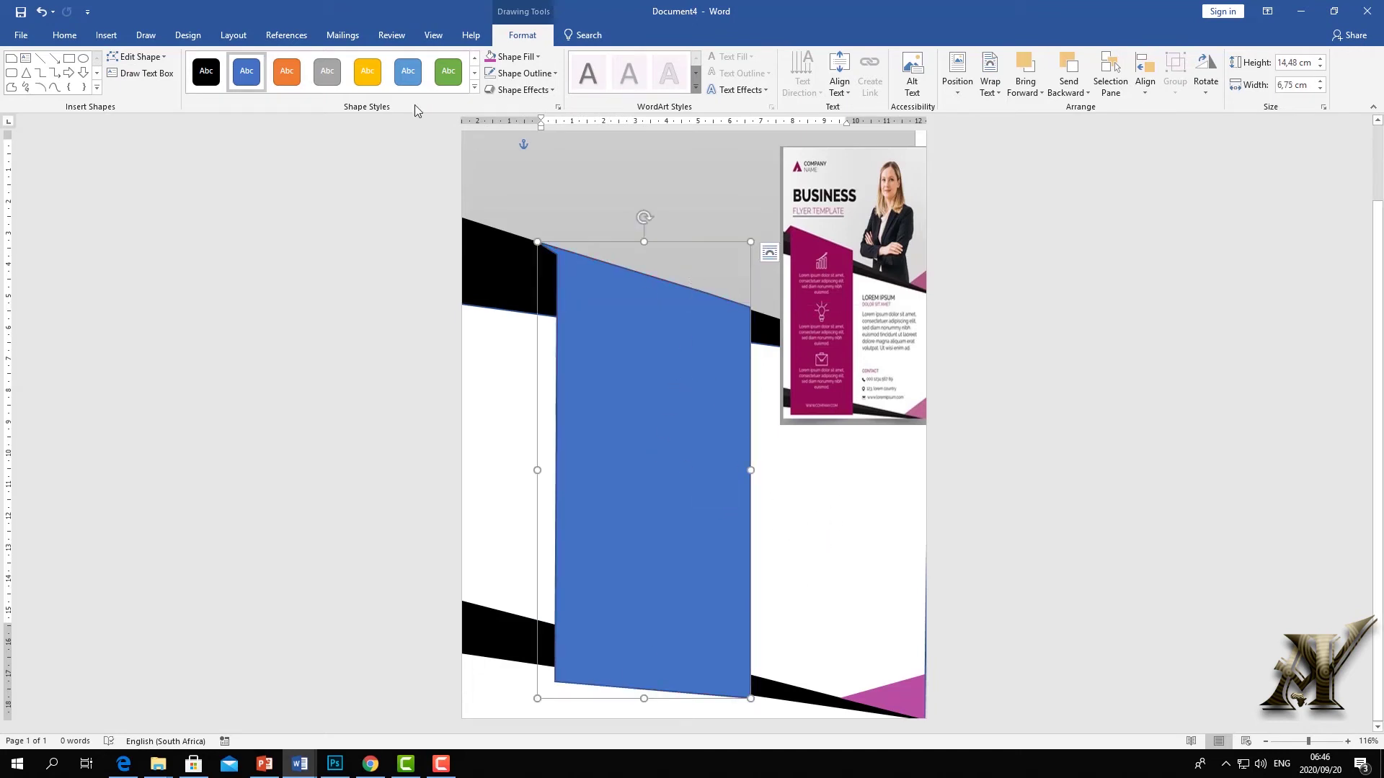
left_click(491, 57)
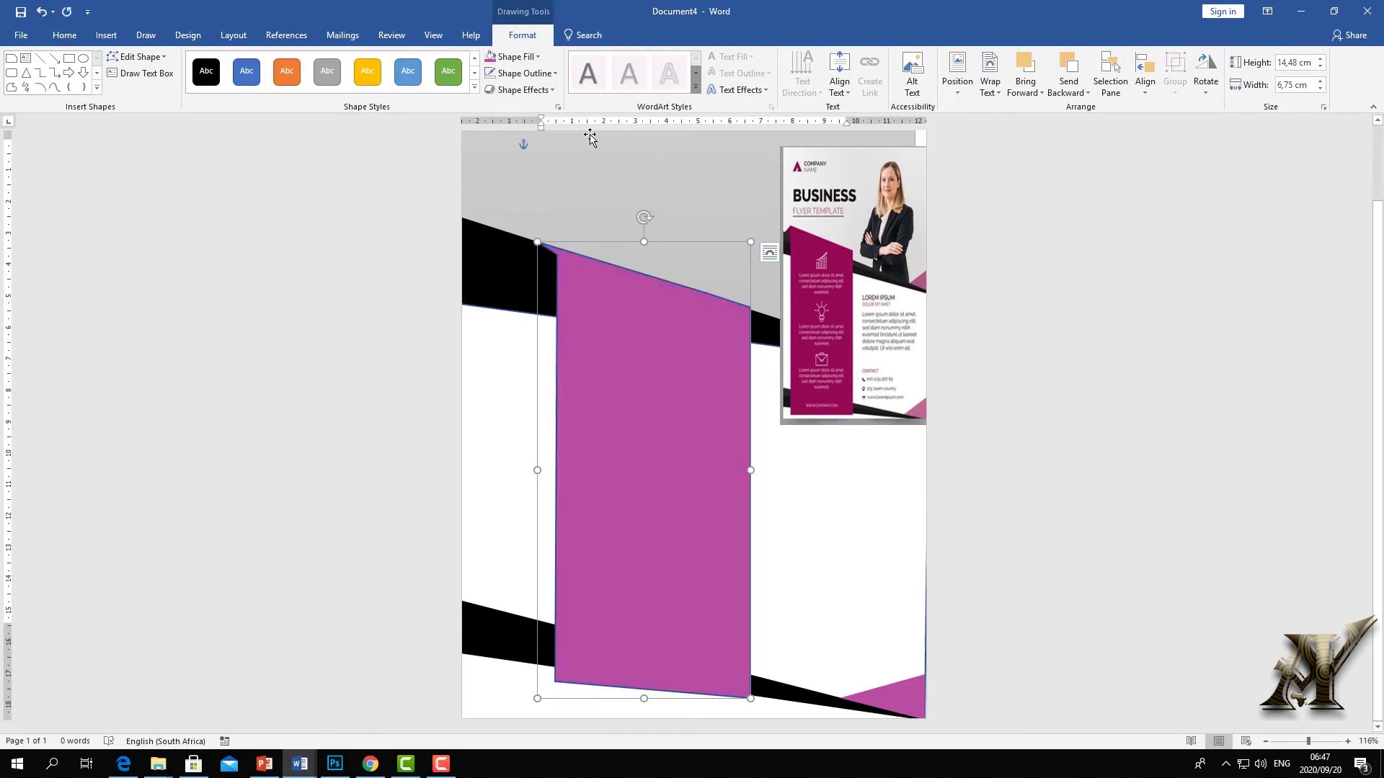
Remove the slanted panel's outline and give it a custom bright pink fill
left_click(522, 73)
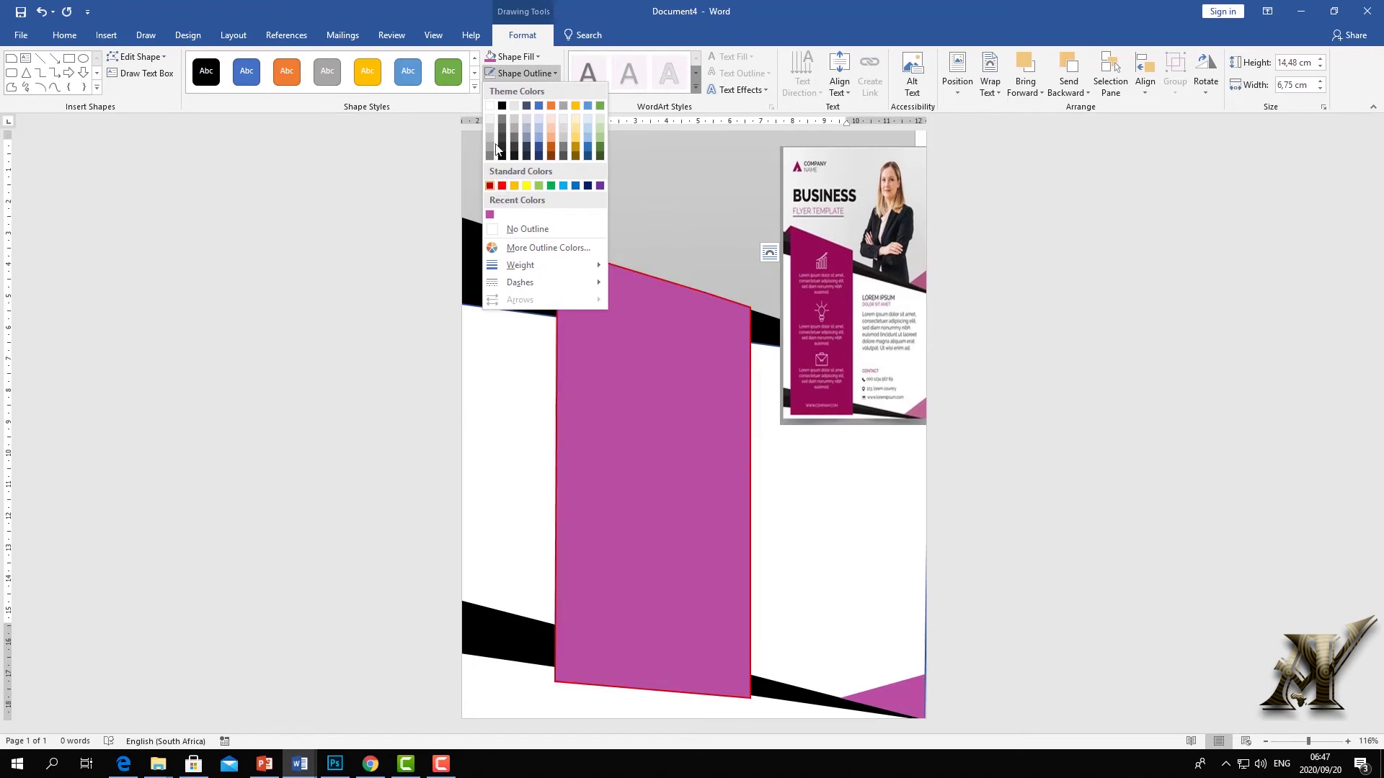
left_click(494, 230)
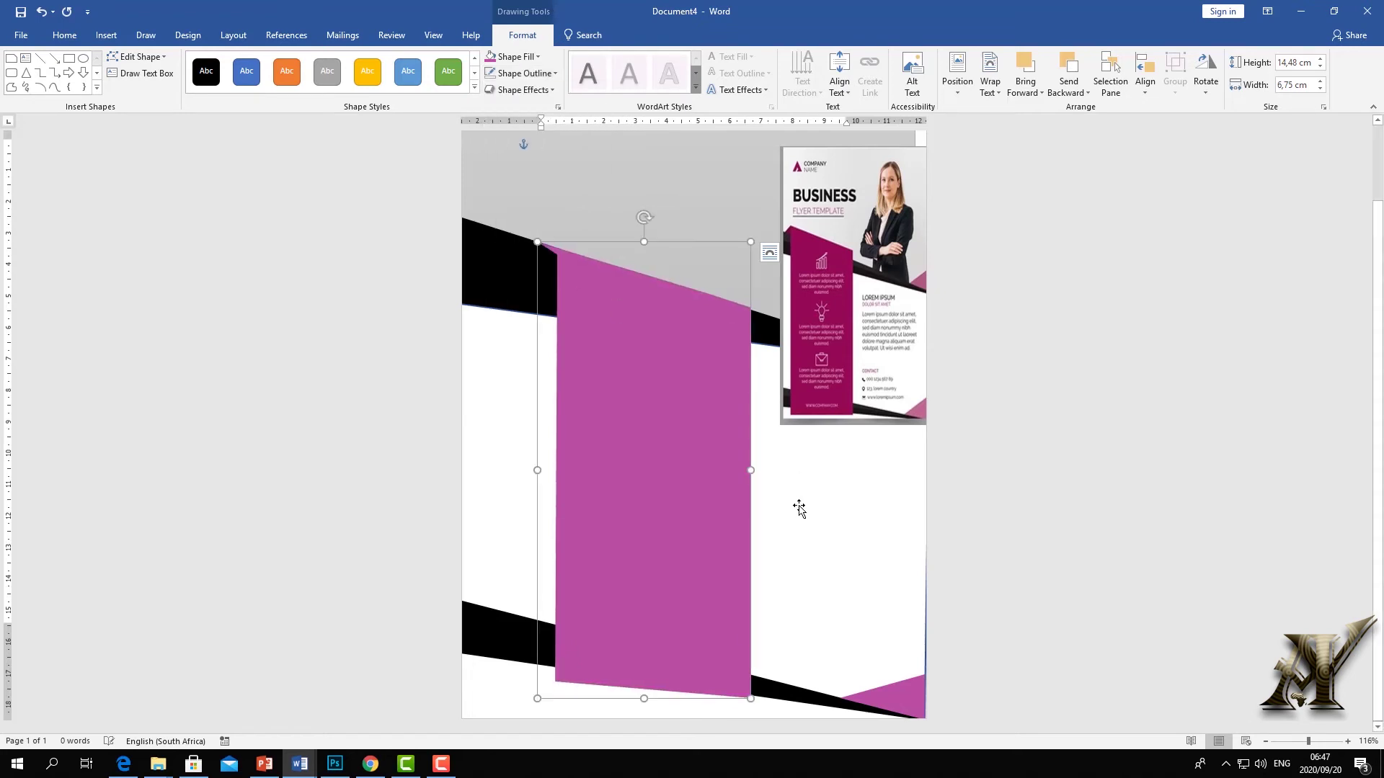
left_click(513, 57)
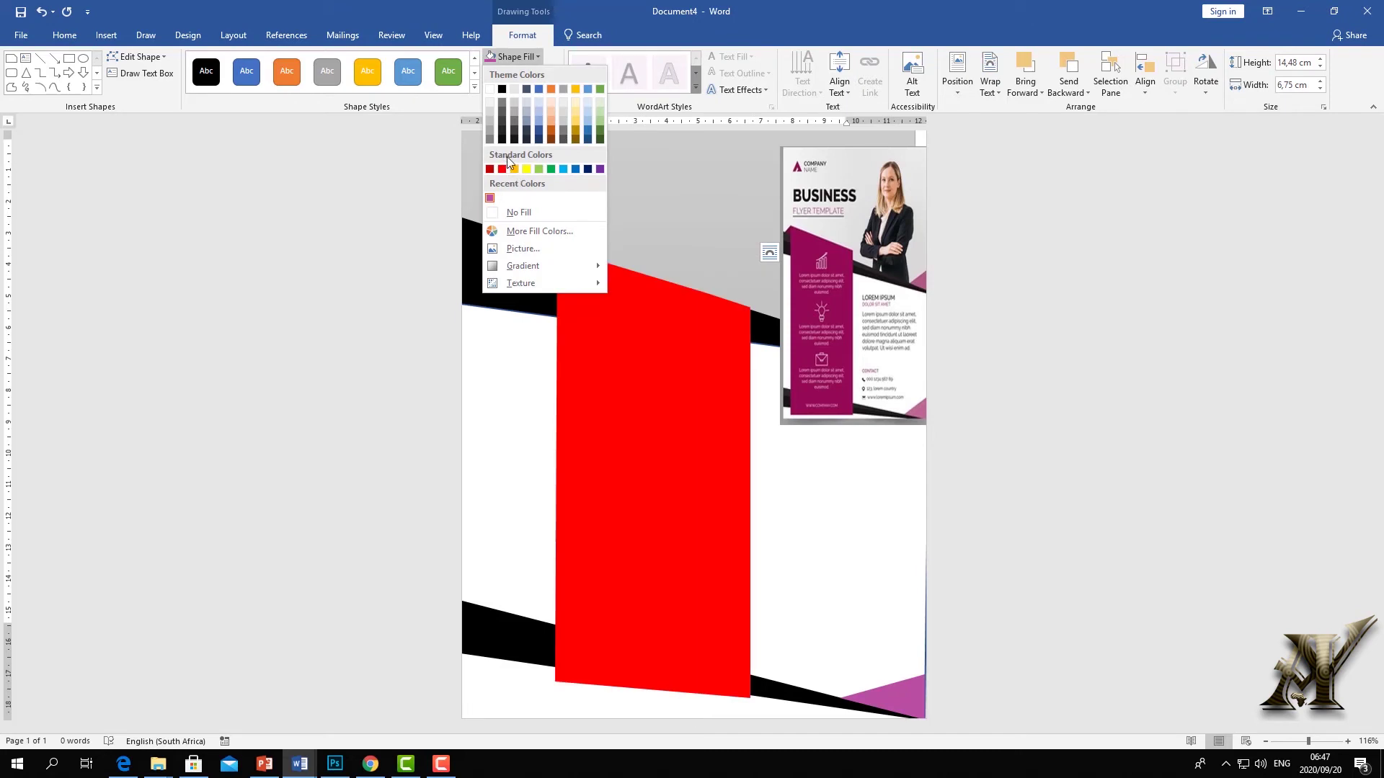
left_click(505, 232)
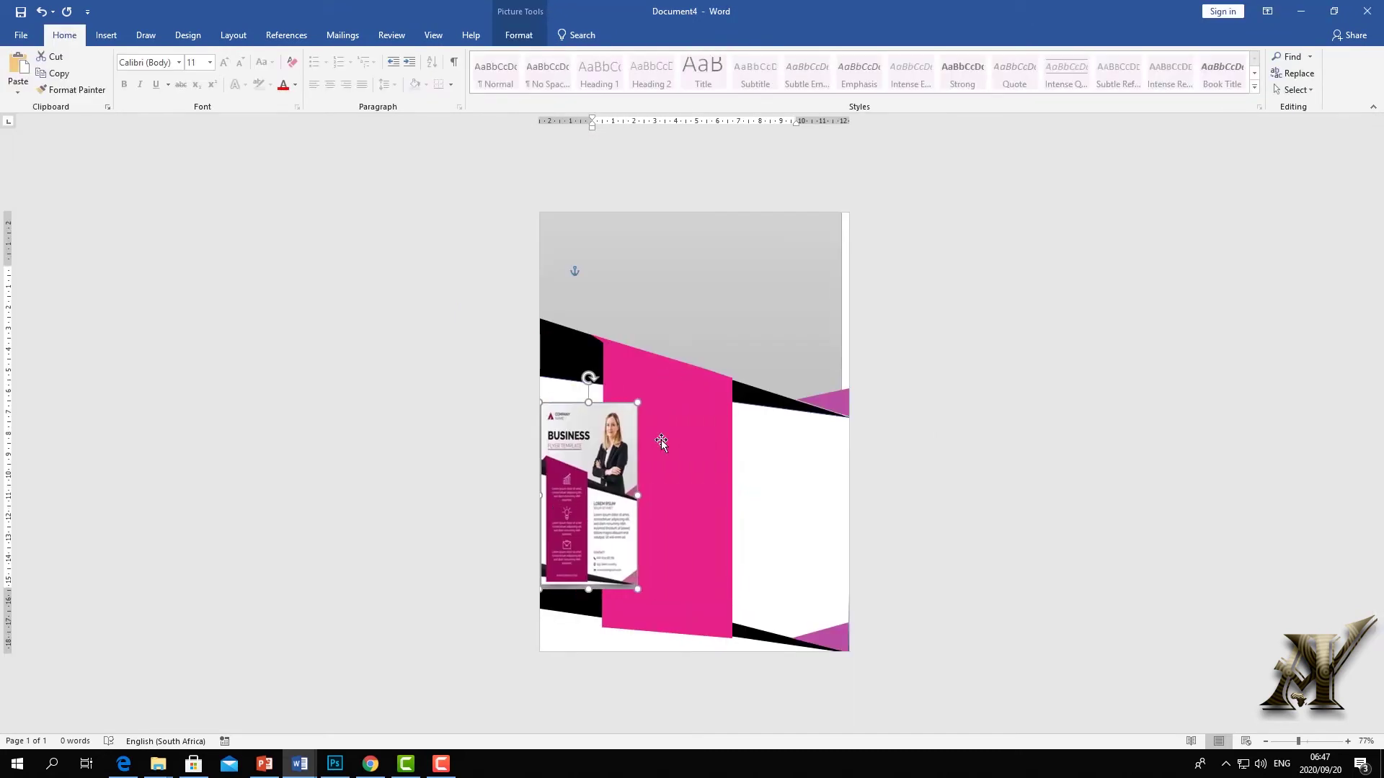
Move the flyer picture mid-page so it sits over the pink panel
left_click(749, 303)
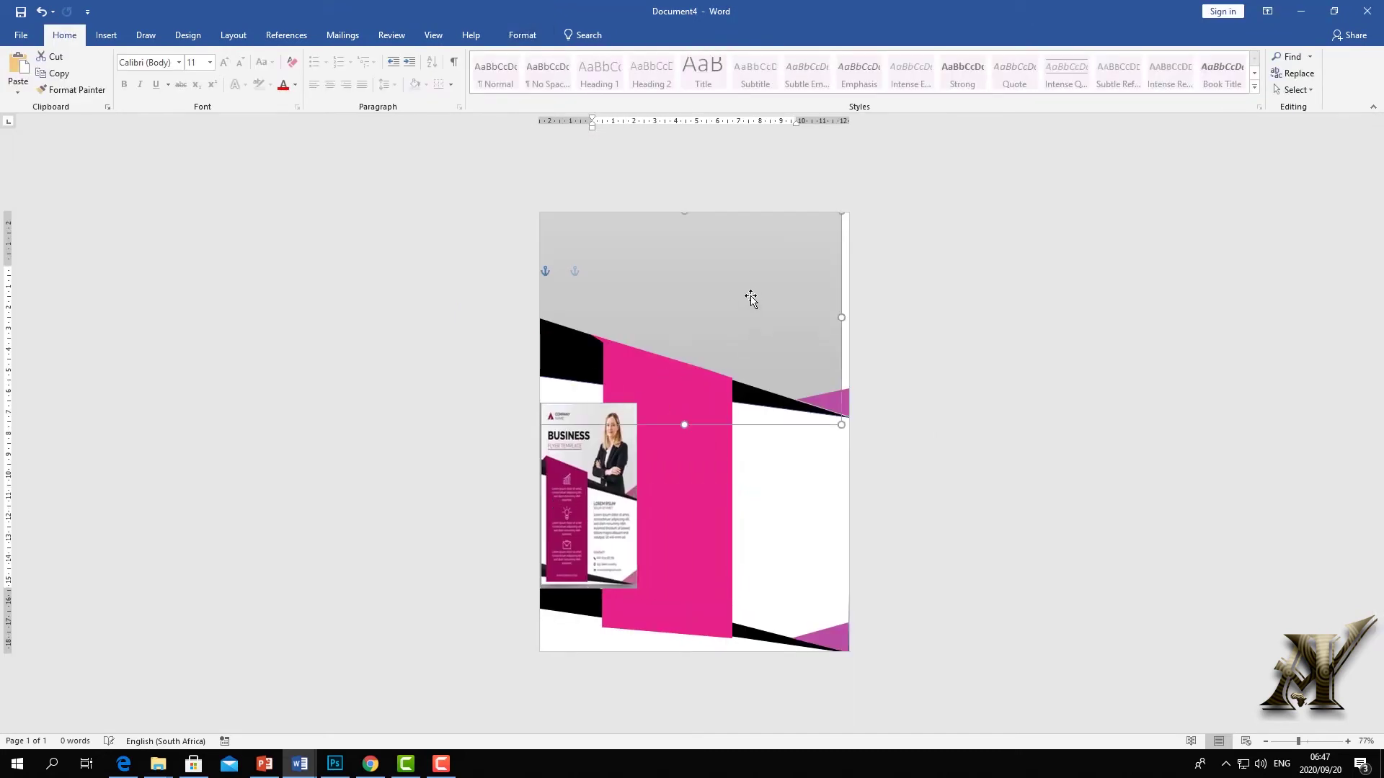
left_click(1050, 363)
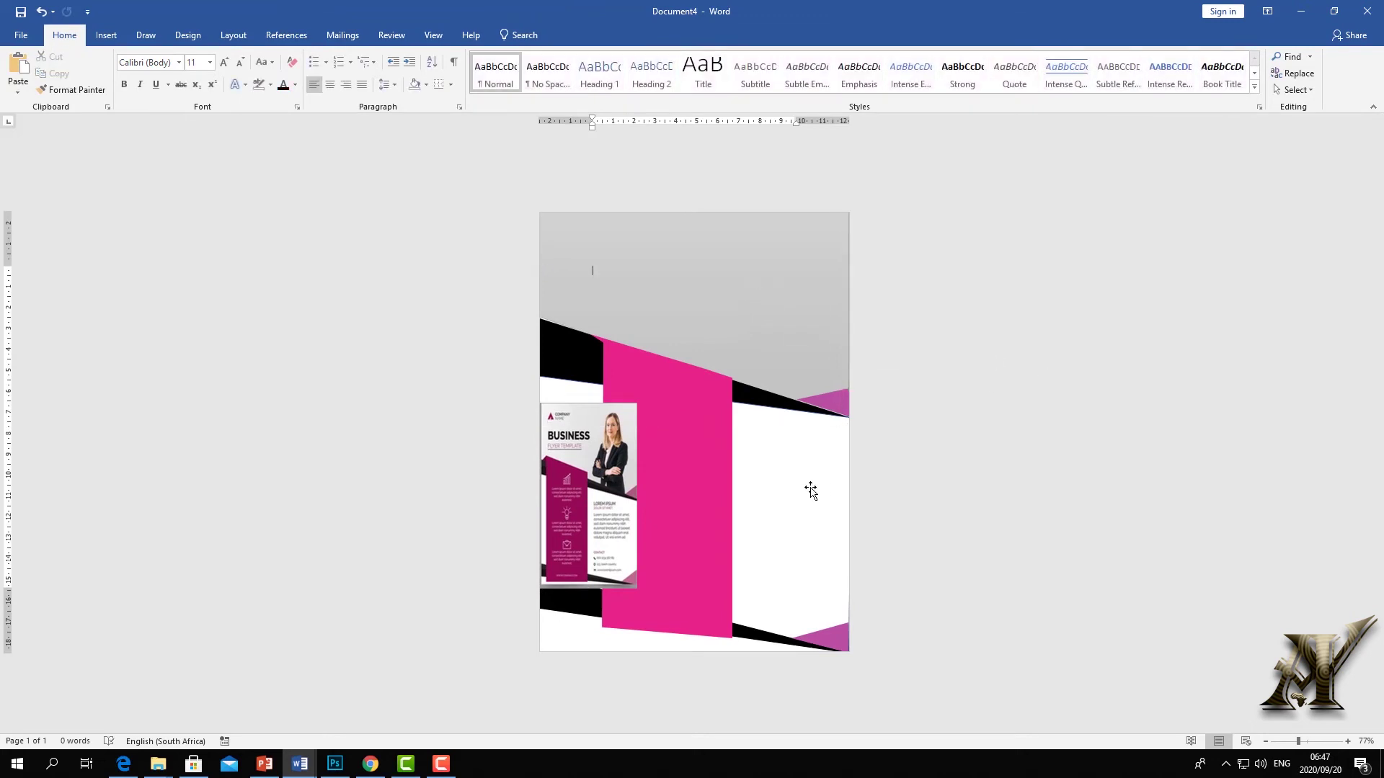
left_click(546, 588)
left_click_drag(581, 543, 682, 379)
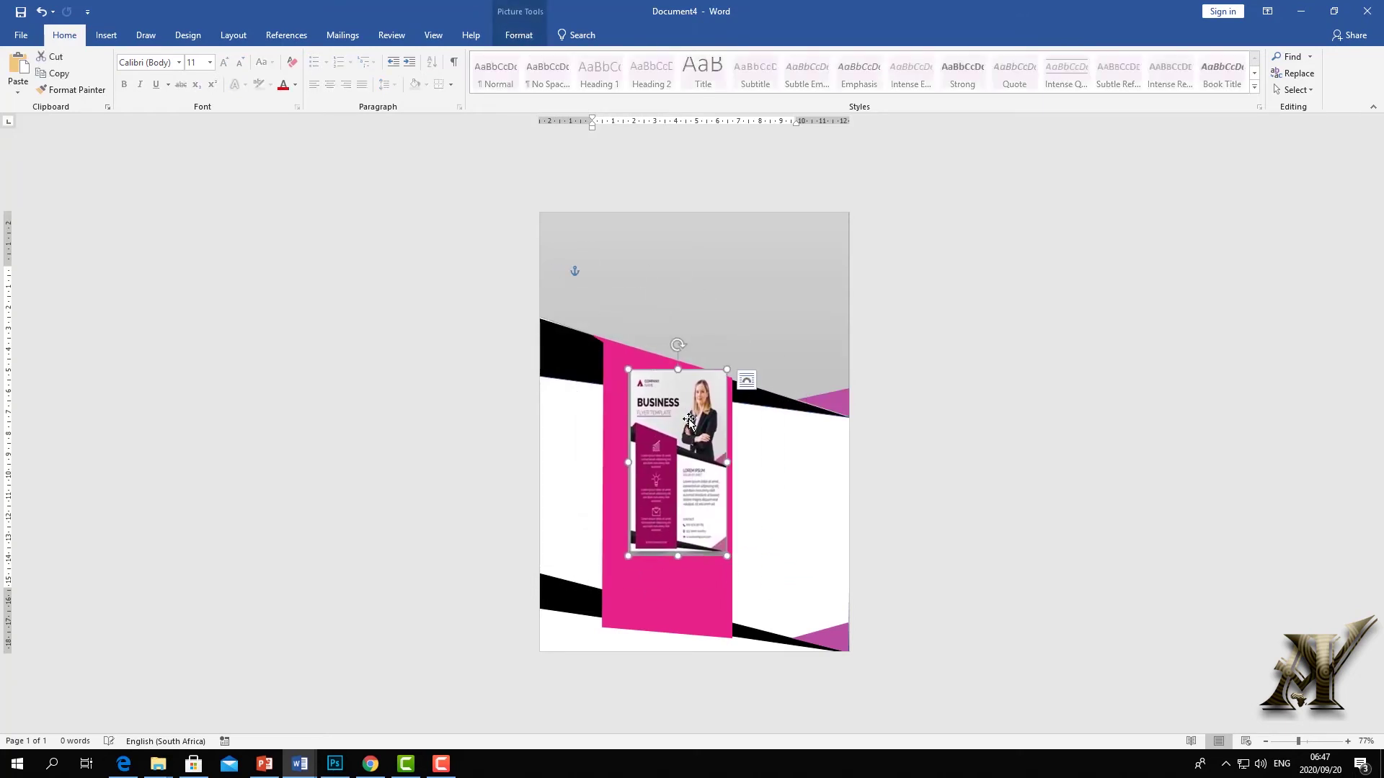
Hide the flyer picture in the Selection pane and select the grey header, Rectangle 1
left_click(517, 38)
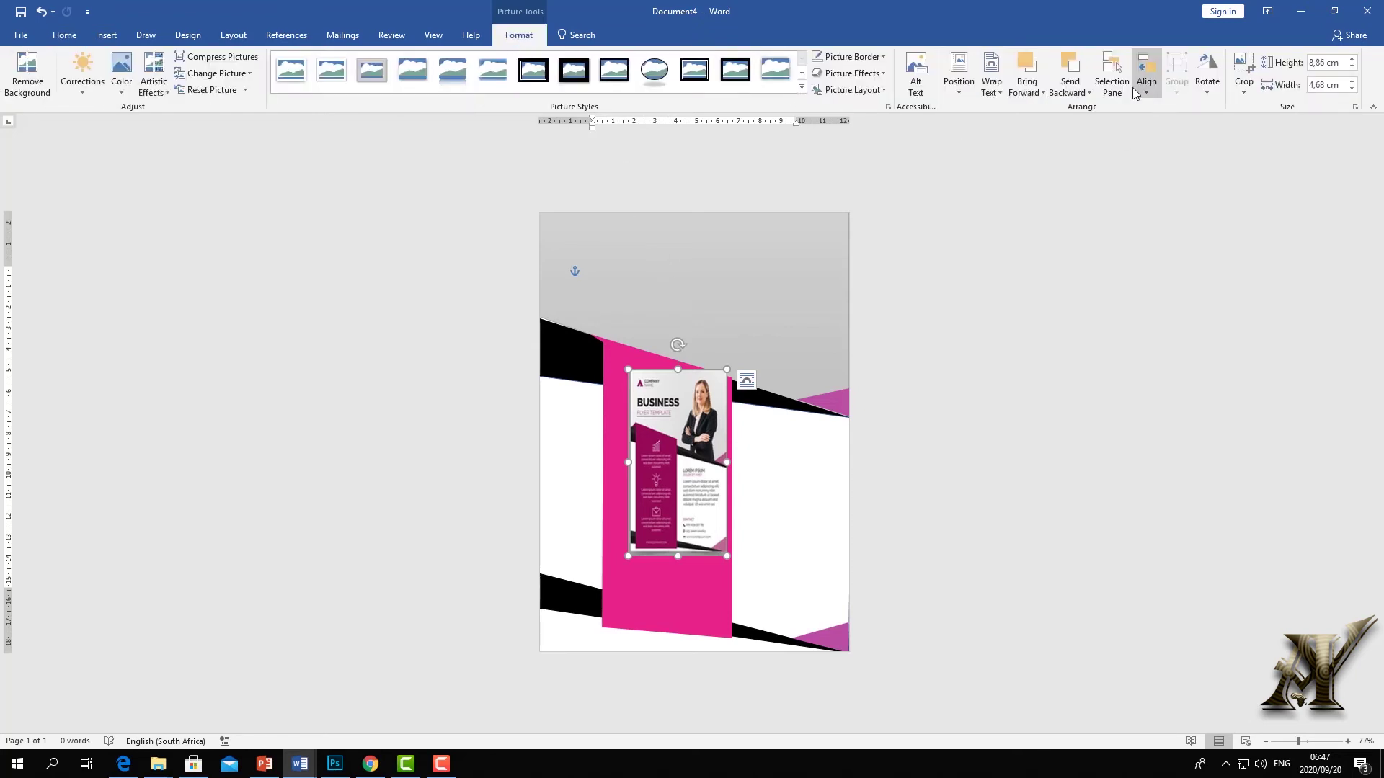
left_click(1111, 75)
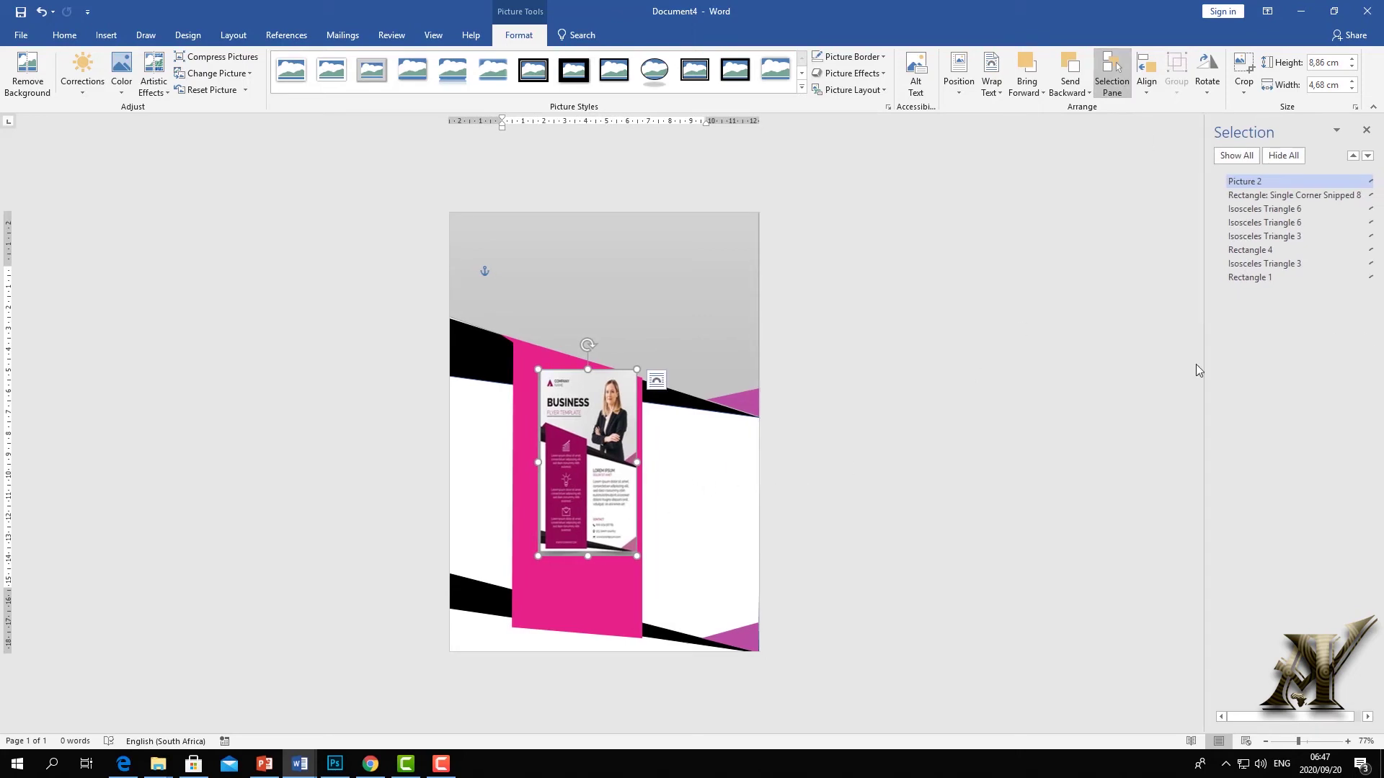
left_click(1371, 182)
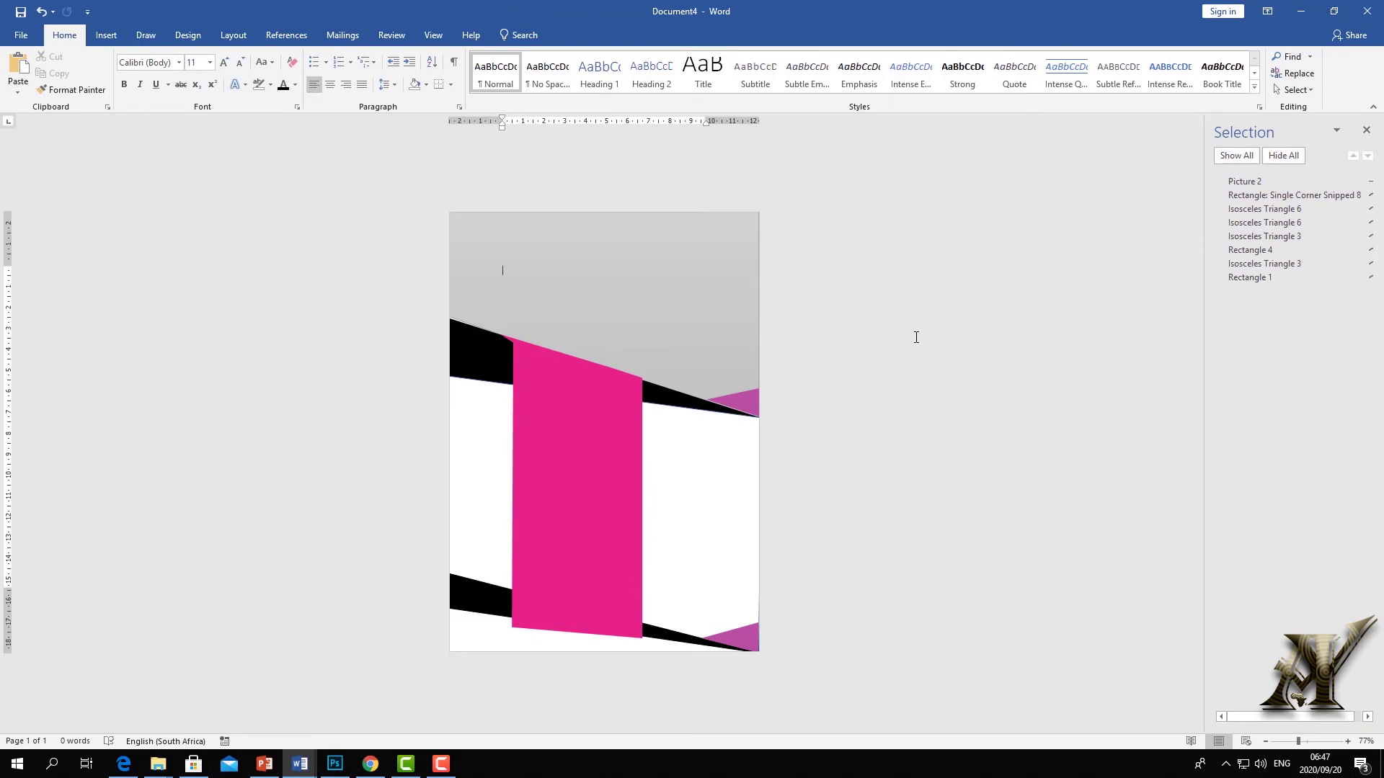
left_click(664, 299)
left_click(871, 303)
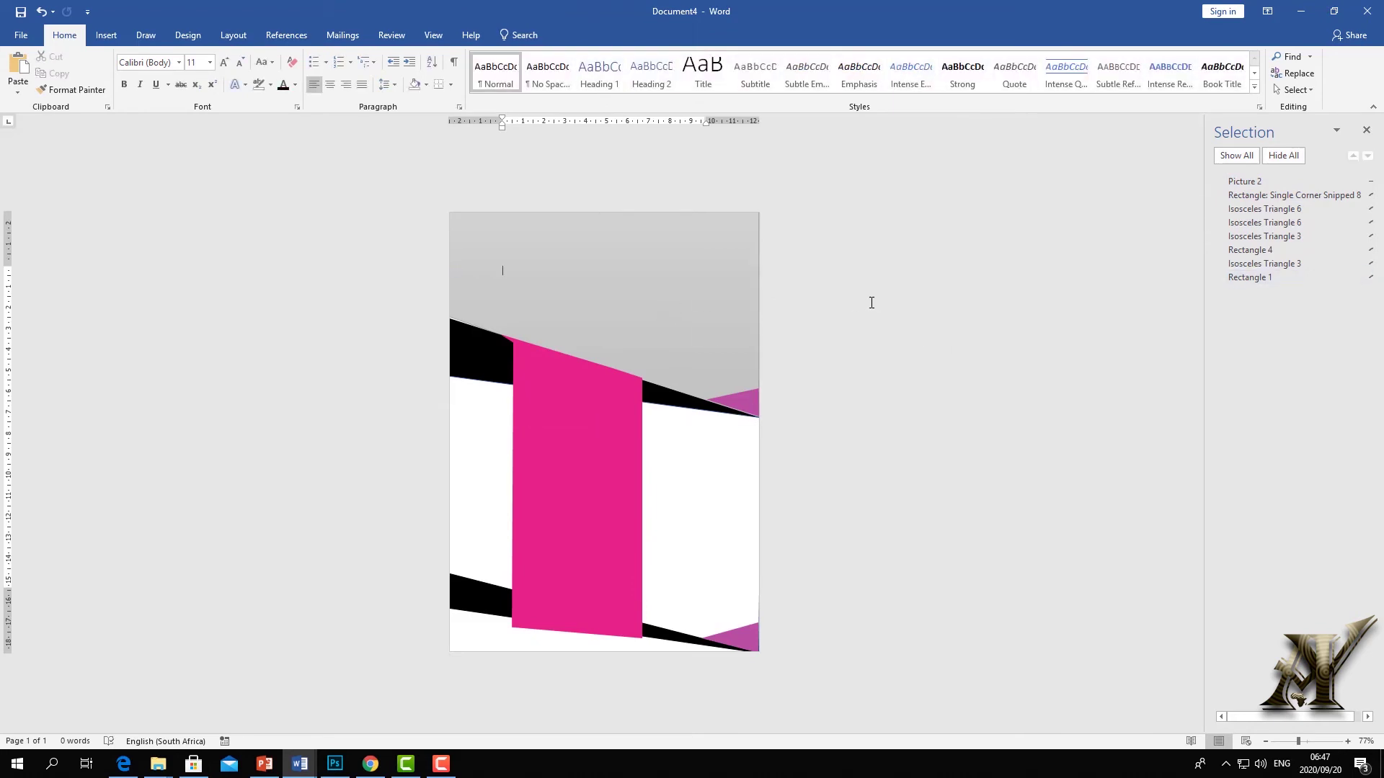
left_click(678, 253)
Multi-select the header, magenta panel and four black and purple triangles, excluding the white rectangle
left_click(604, 518, "ctrl")
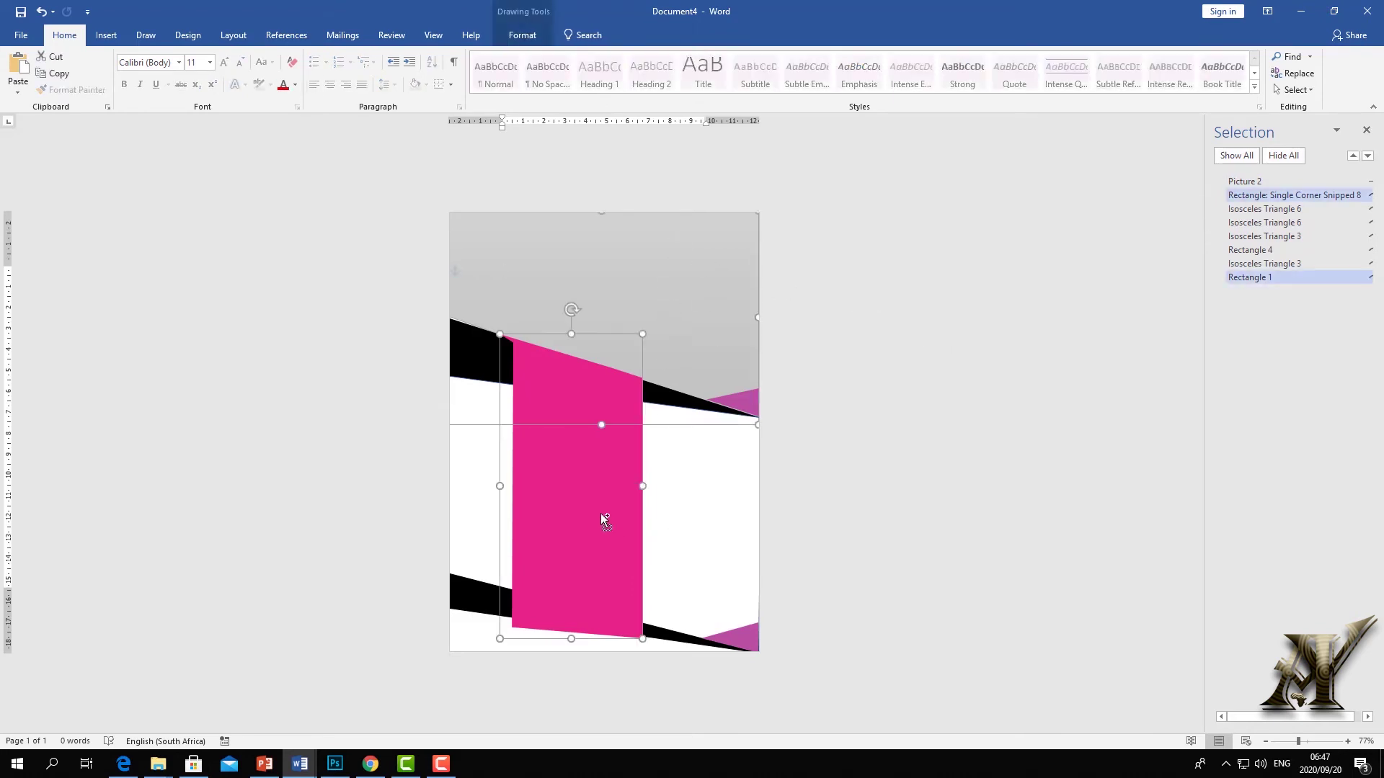
left_click(685, 522, "ctrl")
left_click(736, 399, "ctrl")
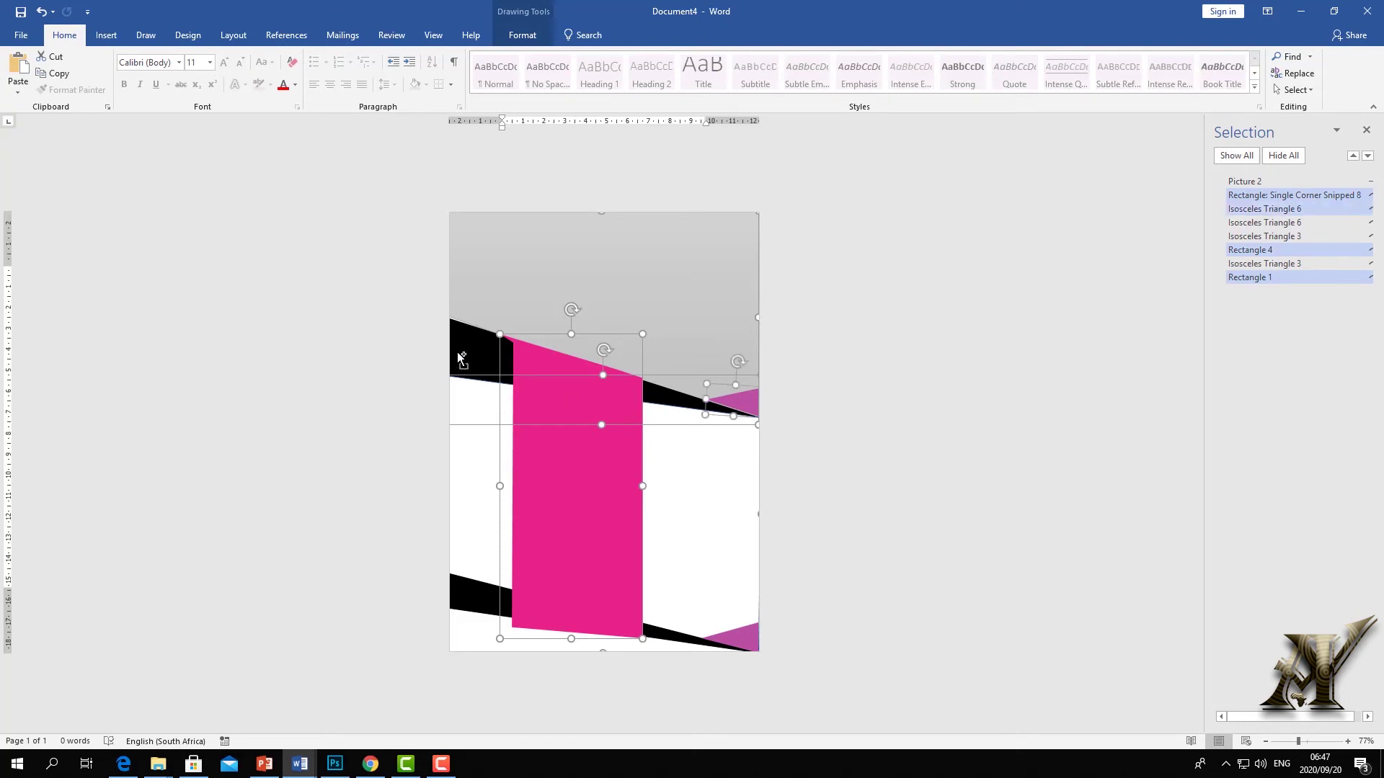
left_click(483, 376, "ctrl")
left_click(476, 534, "ctrl")
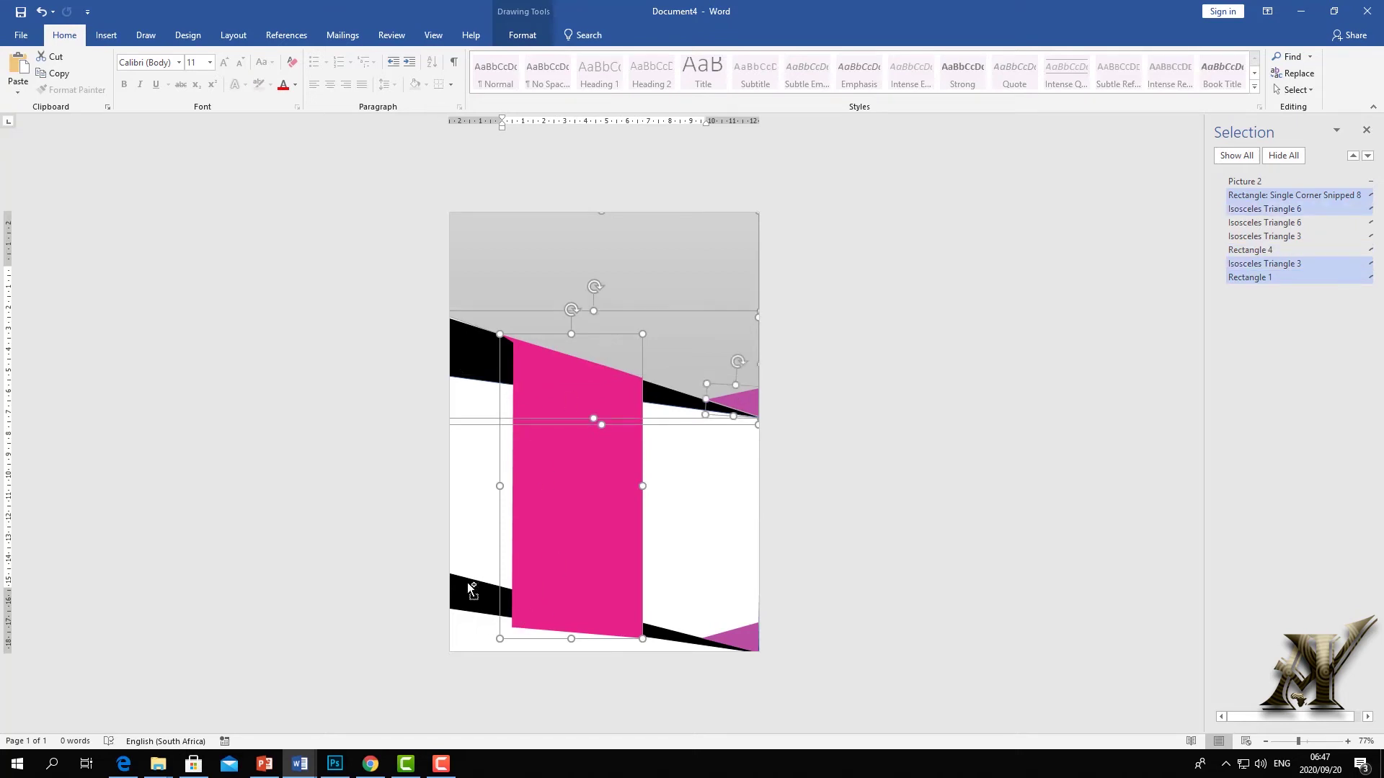
left_click(467, 582, "ctrl")
left_click(729, 637, "ctrl")
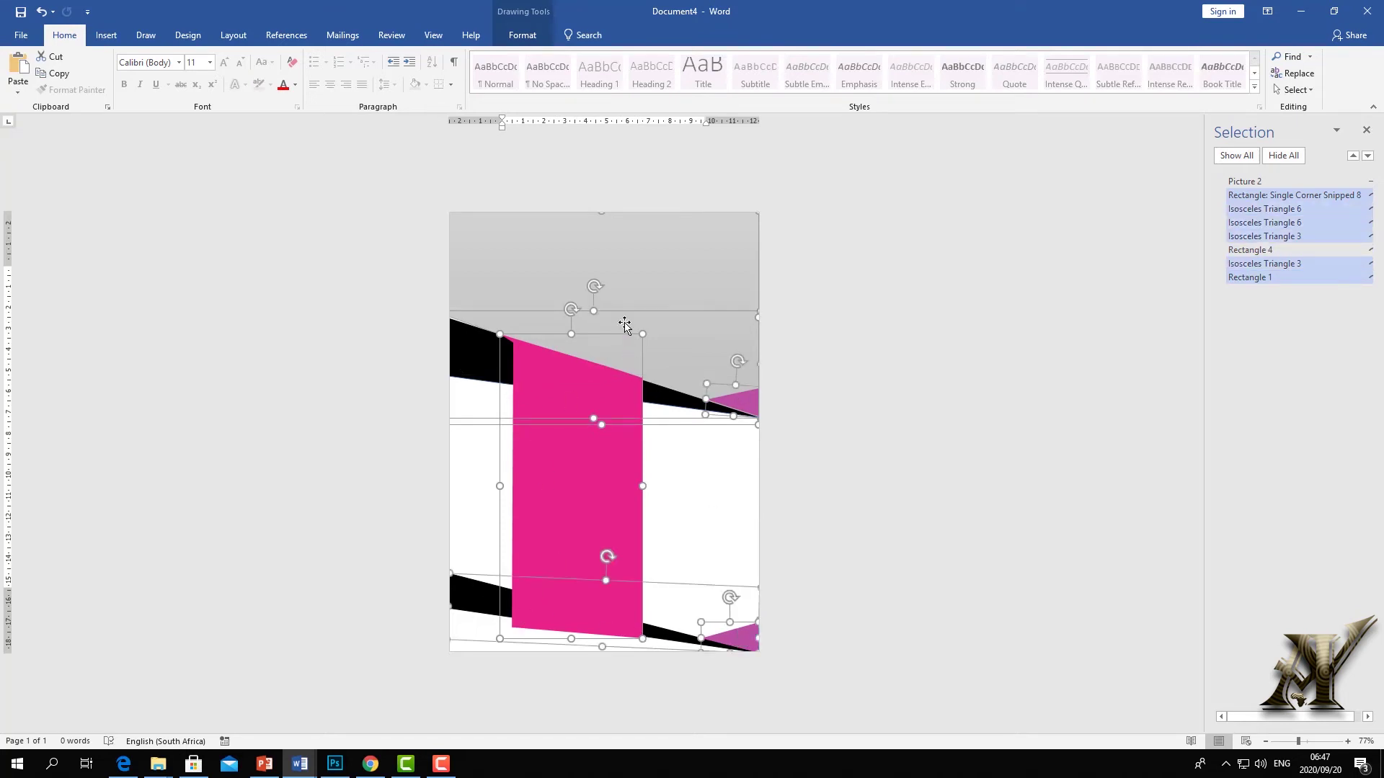
Group the selected shapes into one object, then undo once
right_click(627, 285)
mouse_move(700, 366)
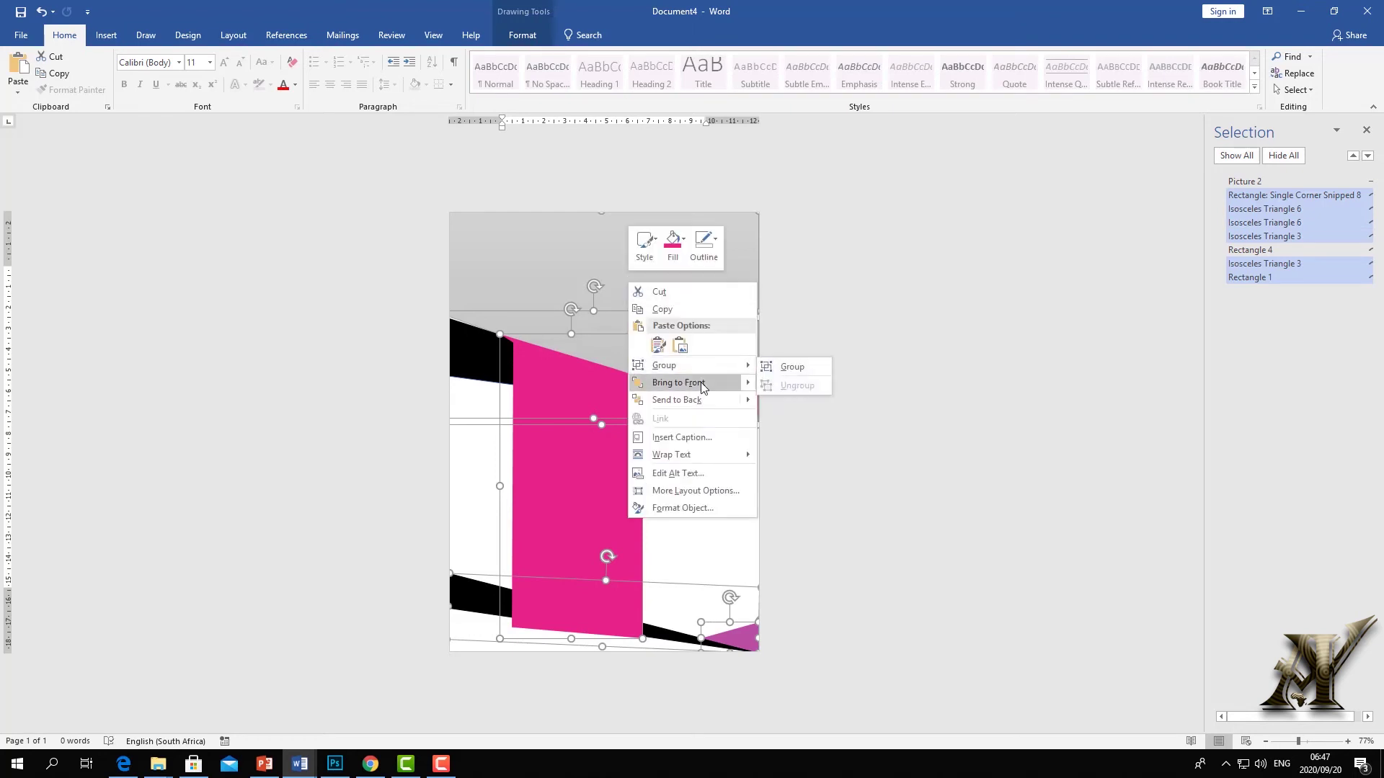
left_click(772, 368)
left_click(618, 284)
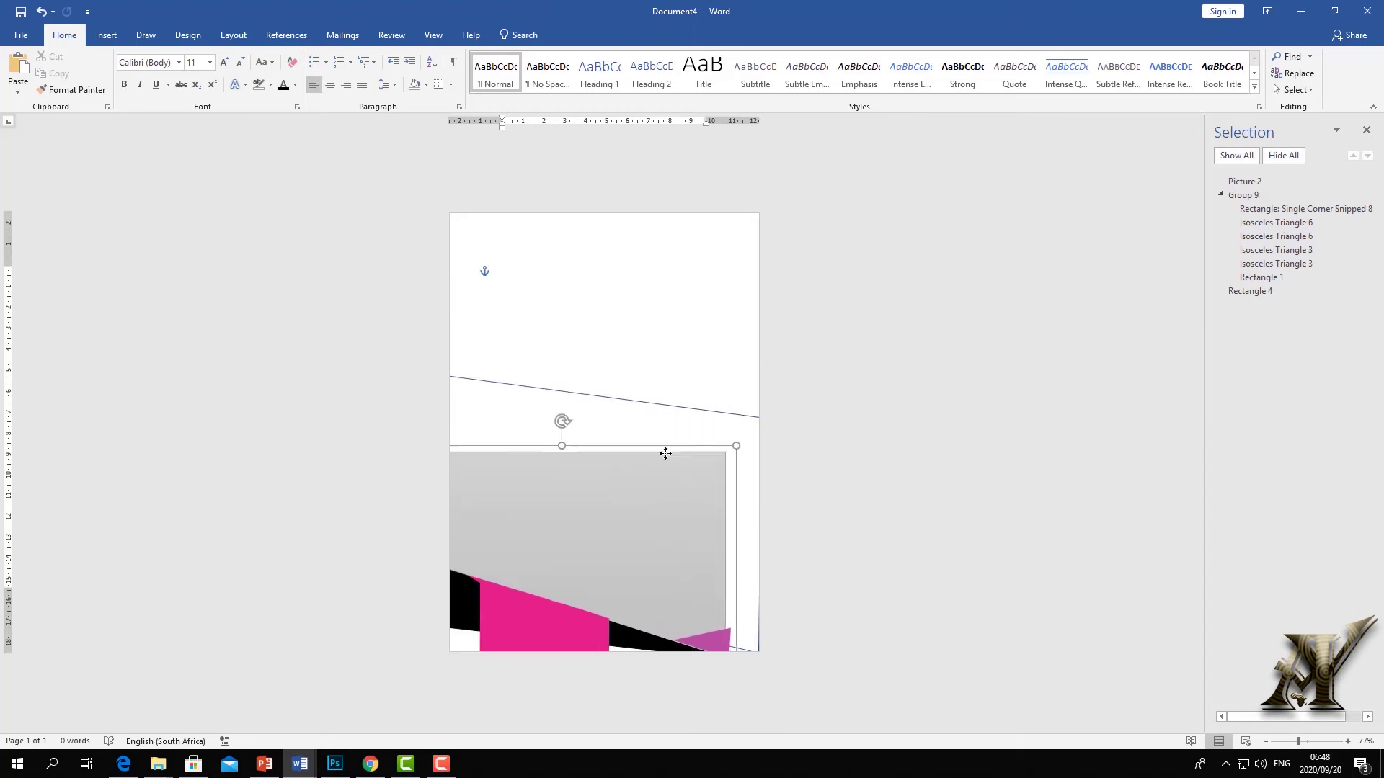
left_click(40, 12)
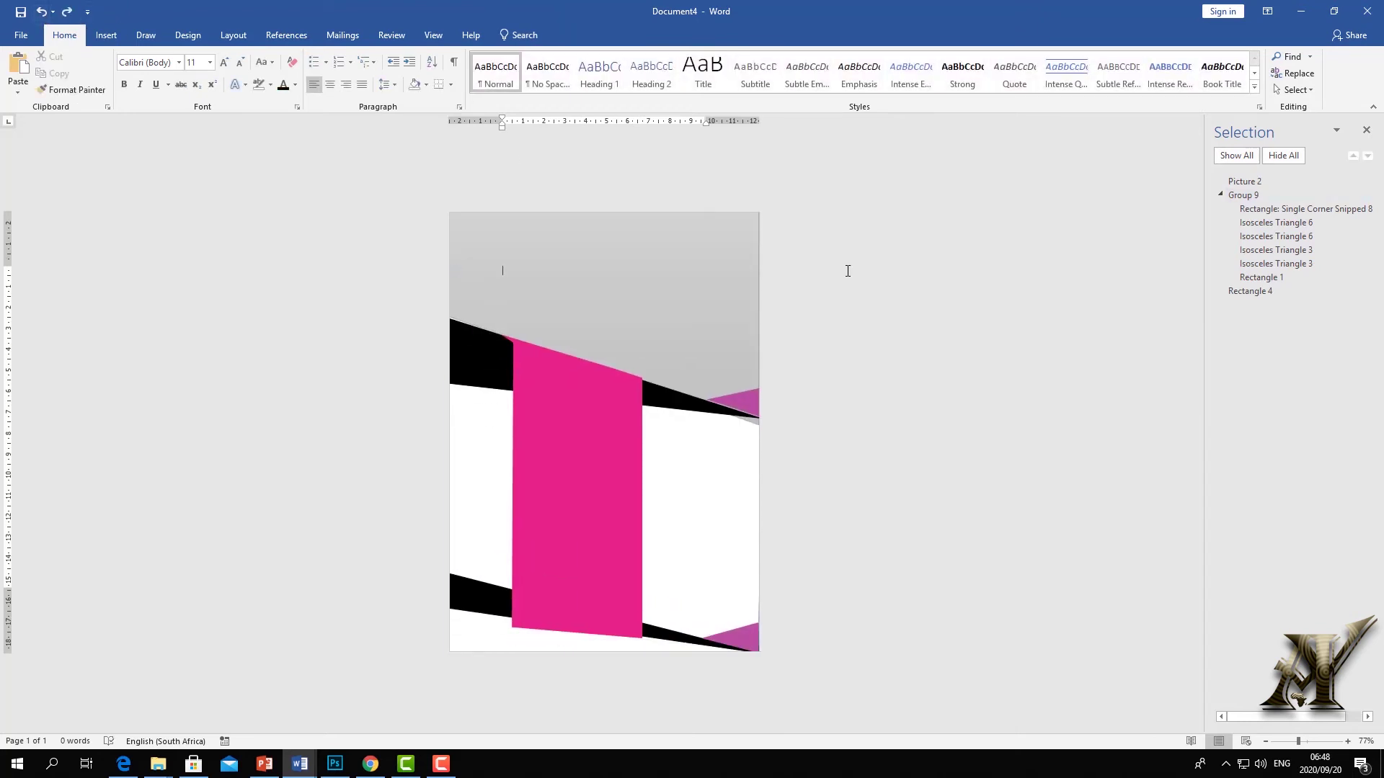
Make the white rectangle slightly taller and shorten the grey header to 9.85 cm
left_click(748, 449)
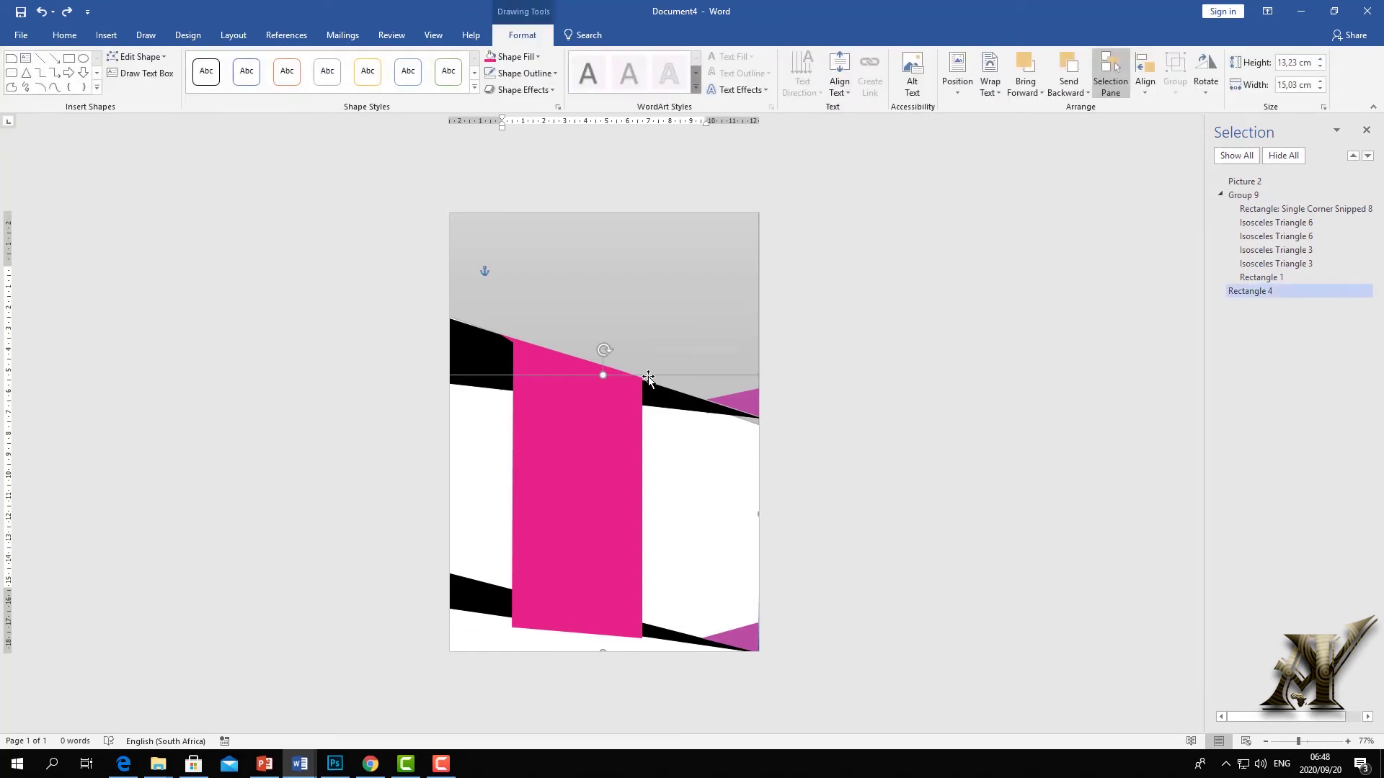
left_click_drag(603, 376, 604, 364)
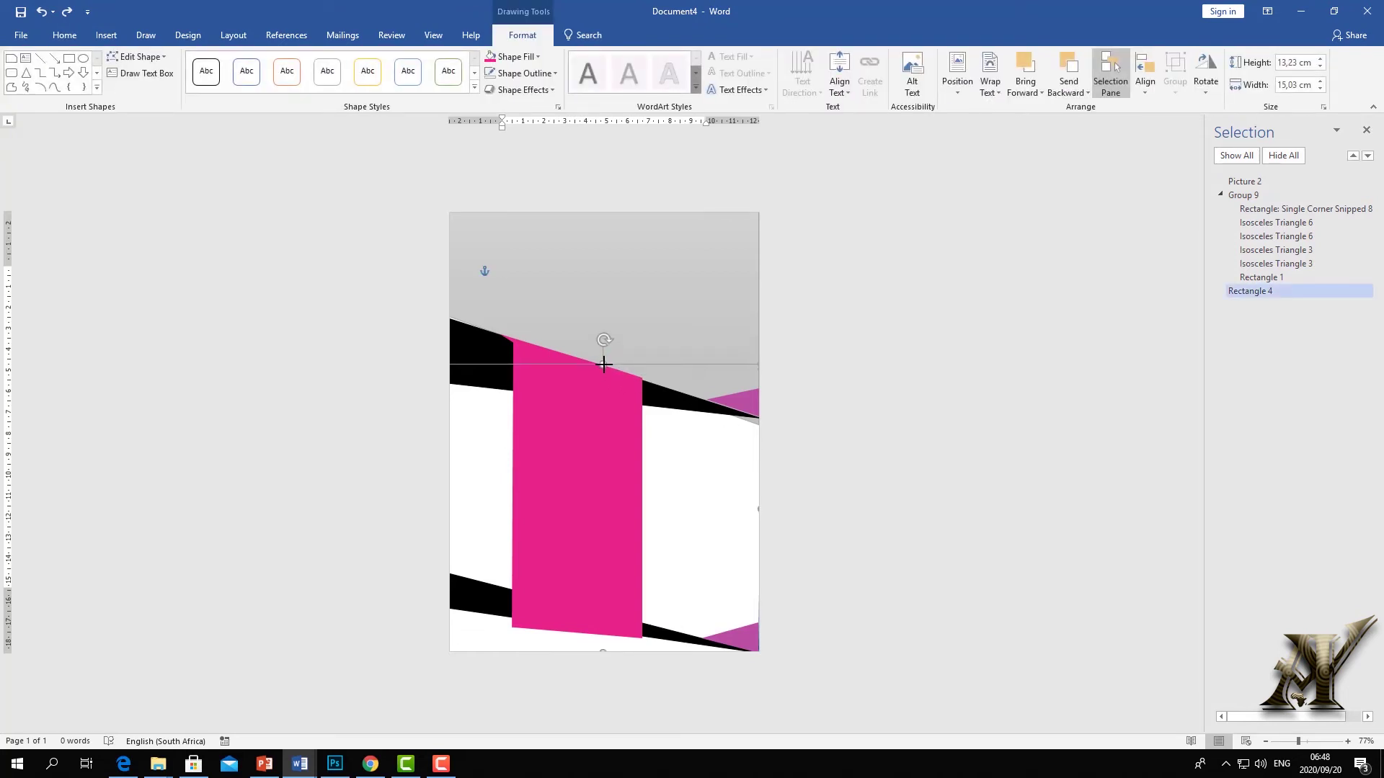
left_click(849, 383)
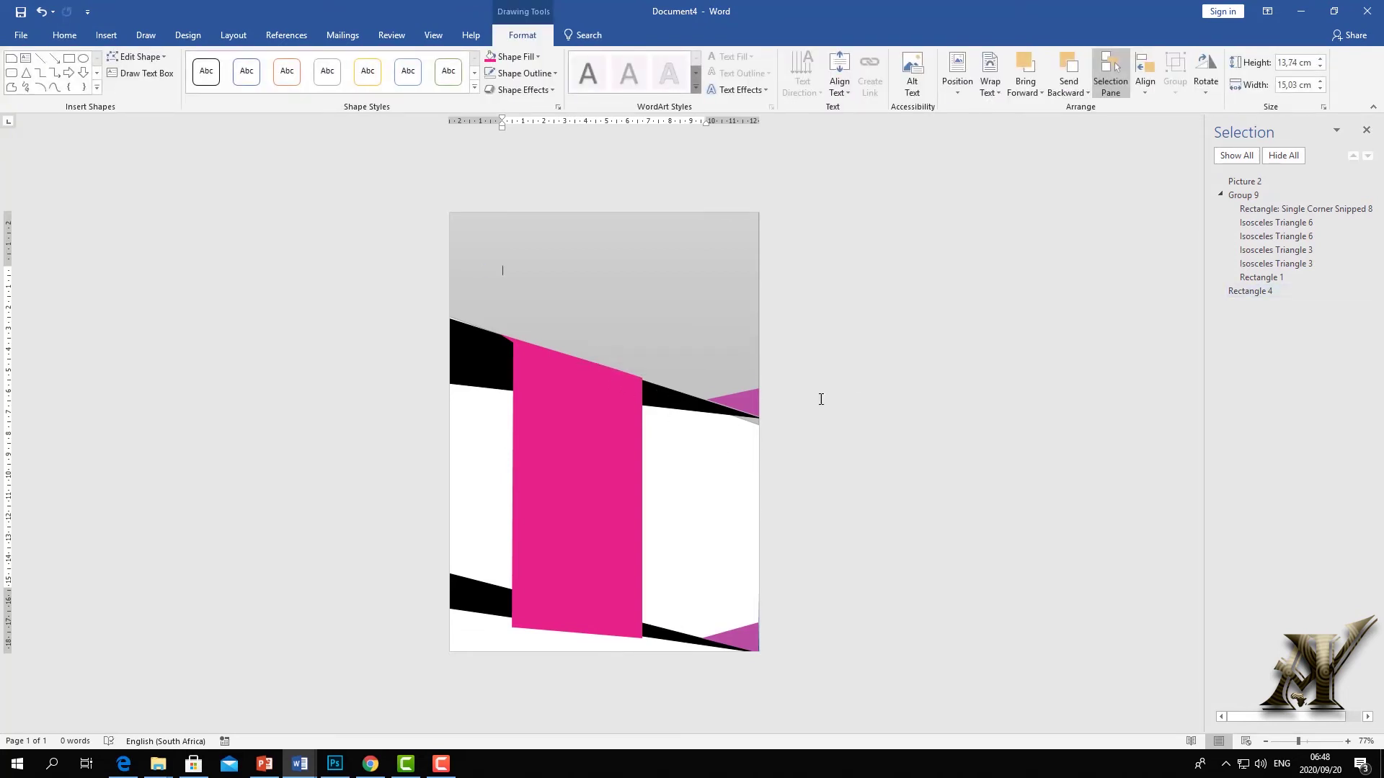
left_click(618, 415)
left_click_drag(601, 424, 602, 417)
left_click(877, 401)
Put the grey header into Edit Points mode, then exit without changes
left_click(473, 314)
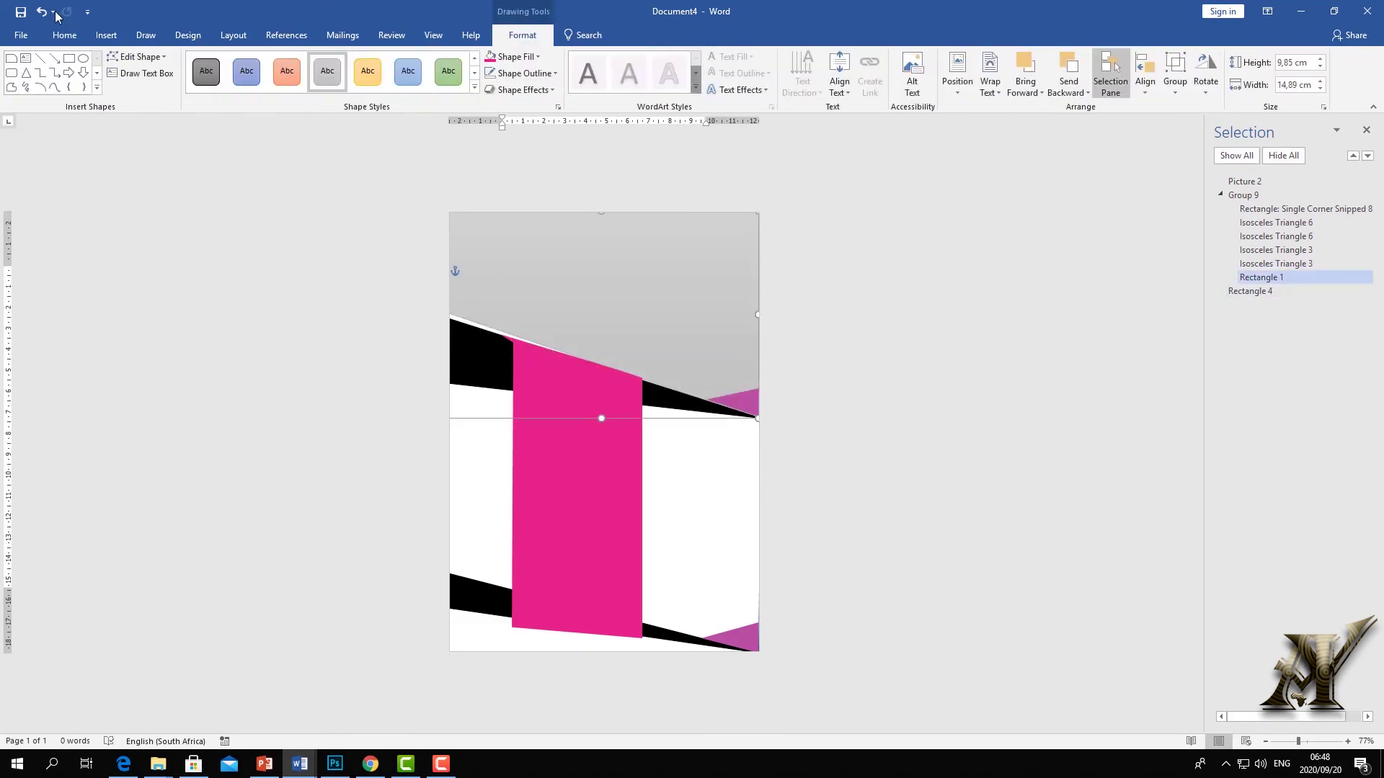
left_click(122, 57)
left_click(157, 101)
left_click(898, 385)
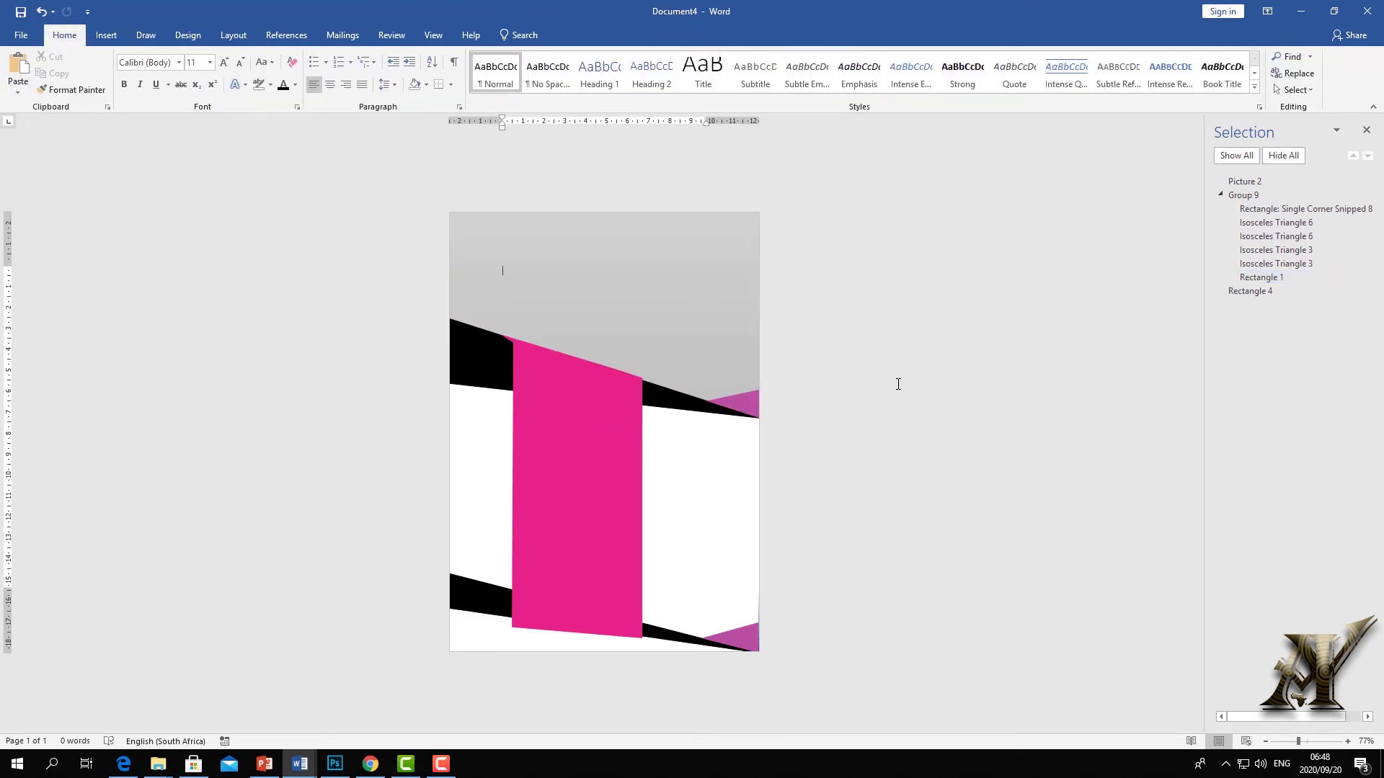
Hide the sample flyer picture, Picture 2, in the Selection pane
left_click(1266, 180)
left_click(1267, 179)
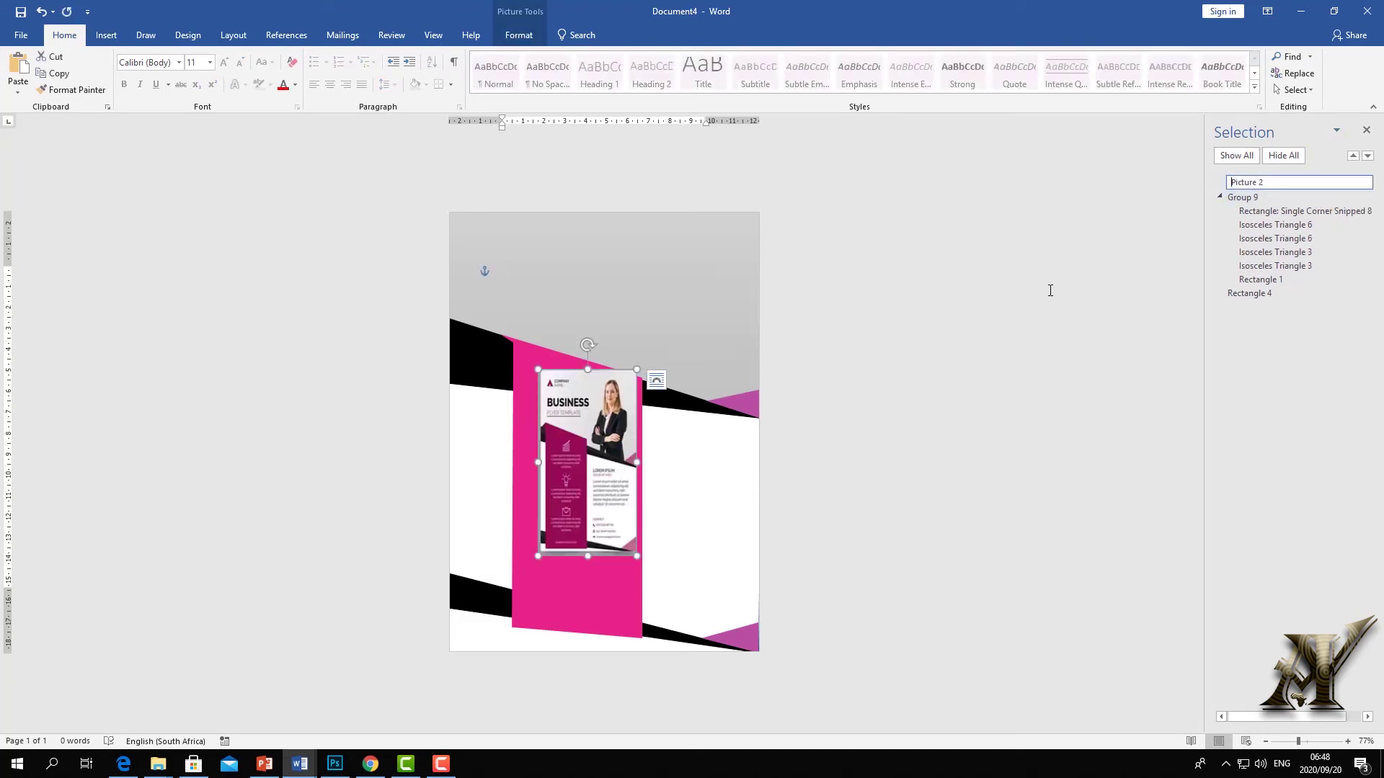
key("Return")
left_click(1358, 184)
key("Return")
left_click(1364, 185)
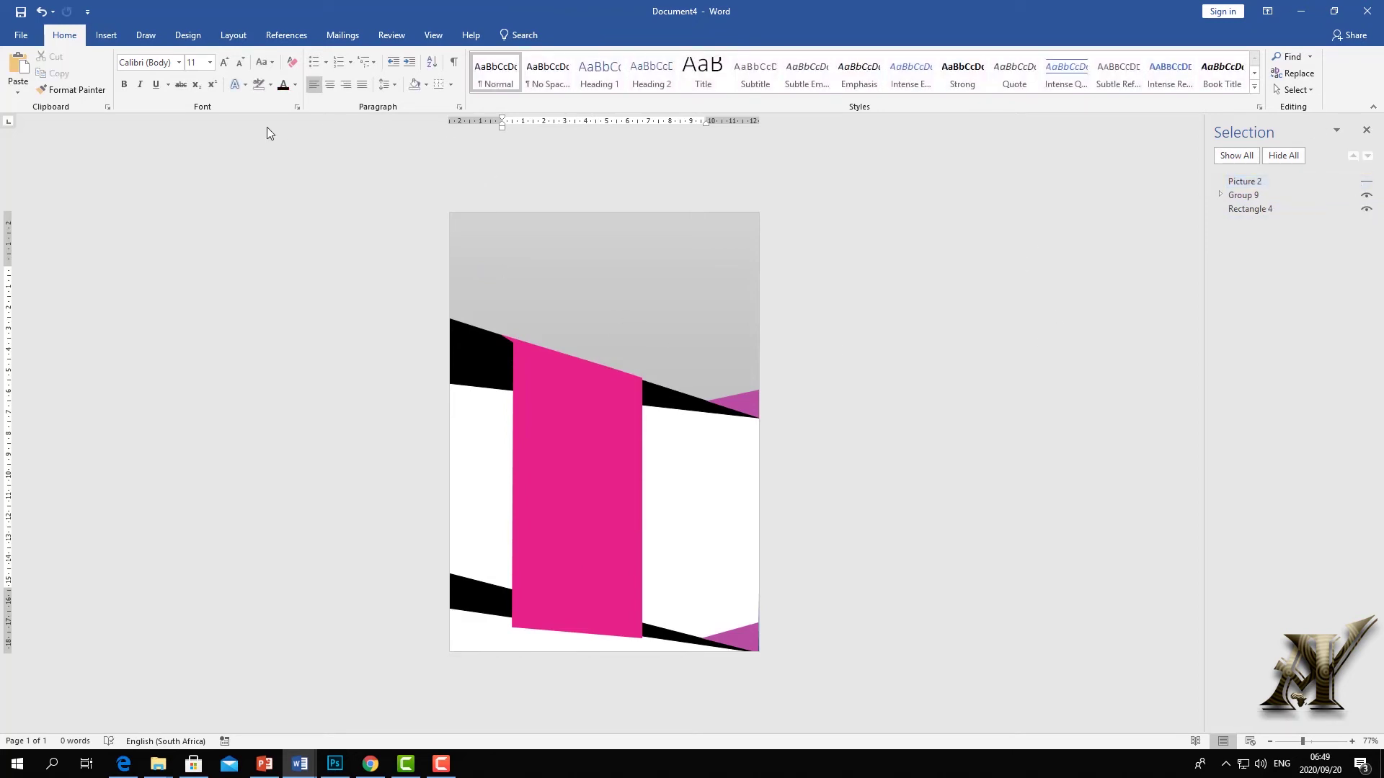
left_click(105, 36)
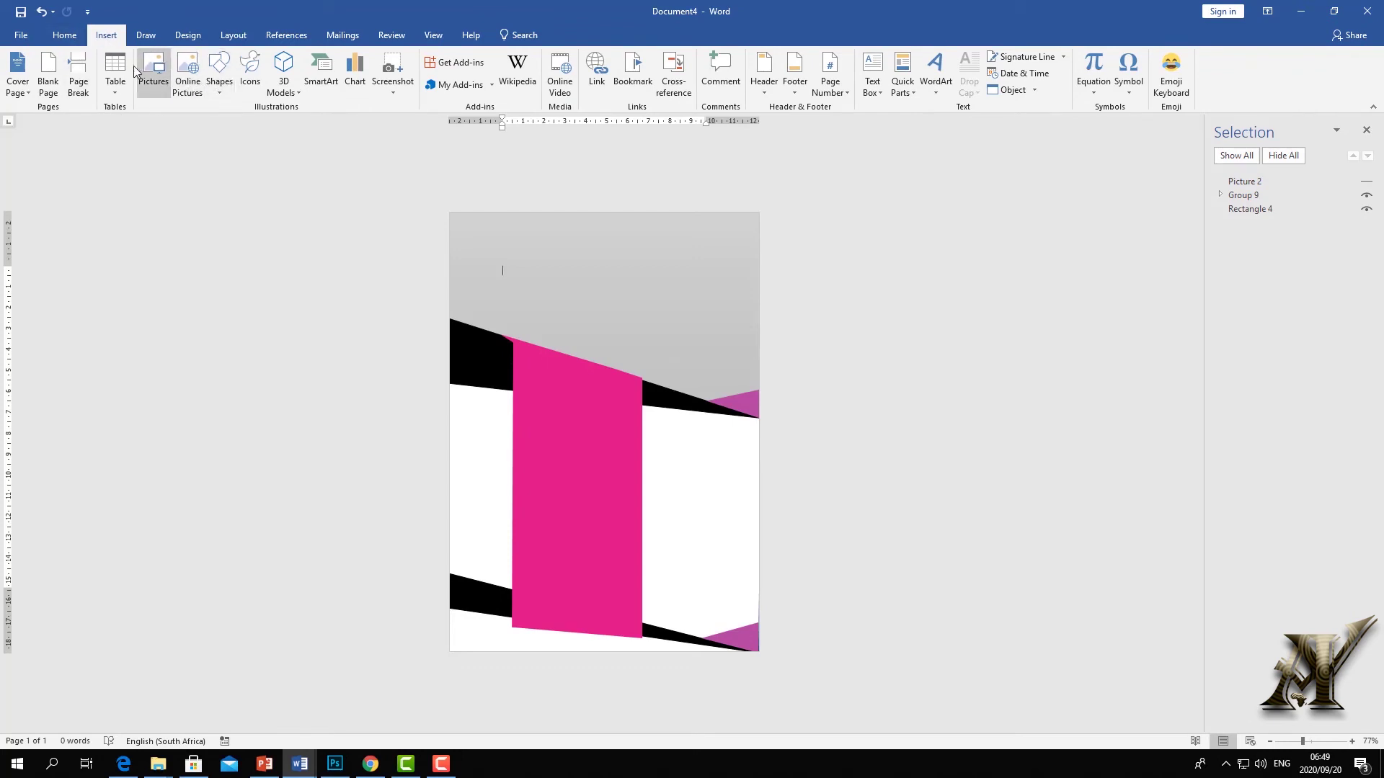
Insert the JPG photo from the Desktop and set its wrapping to In Front of Text
left_click(153, 85)
left_click(152, 221)
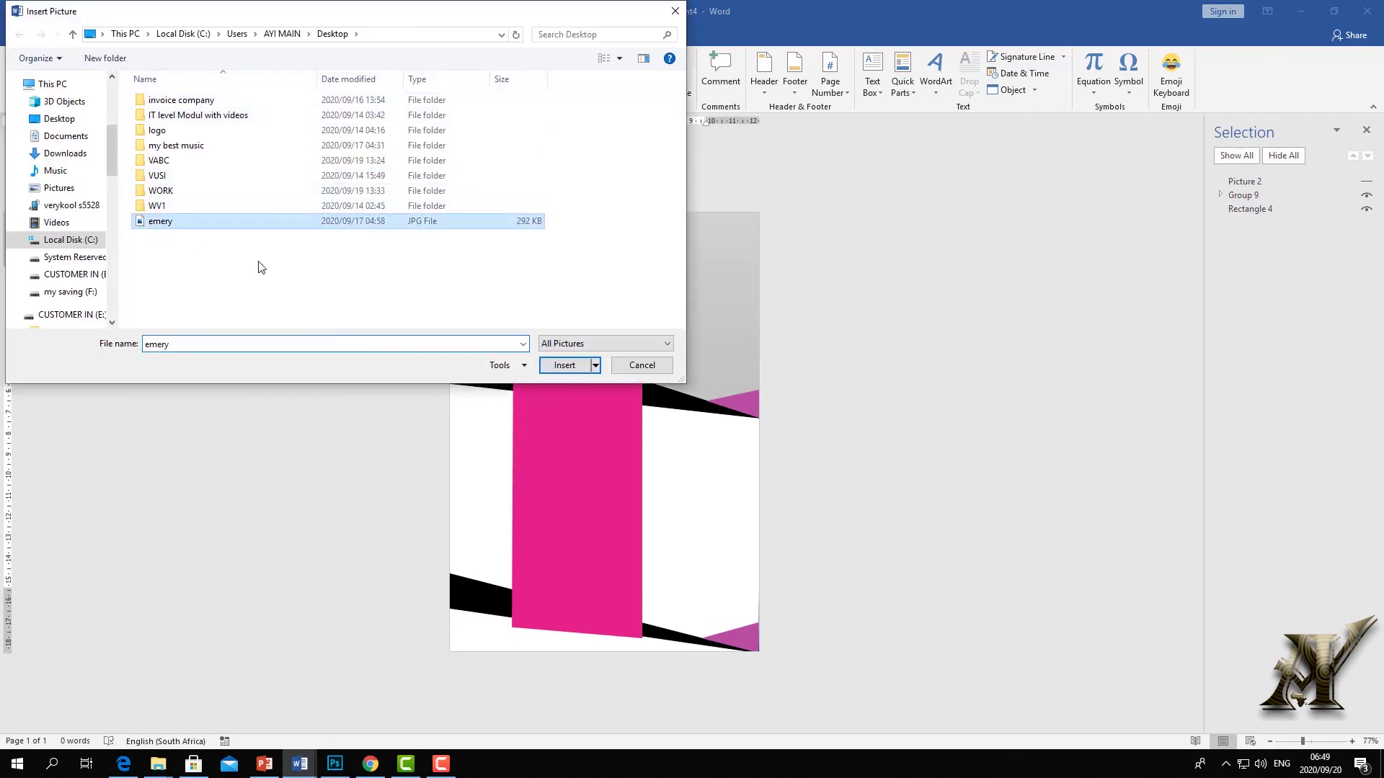
left_click(559, 370)
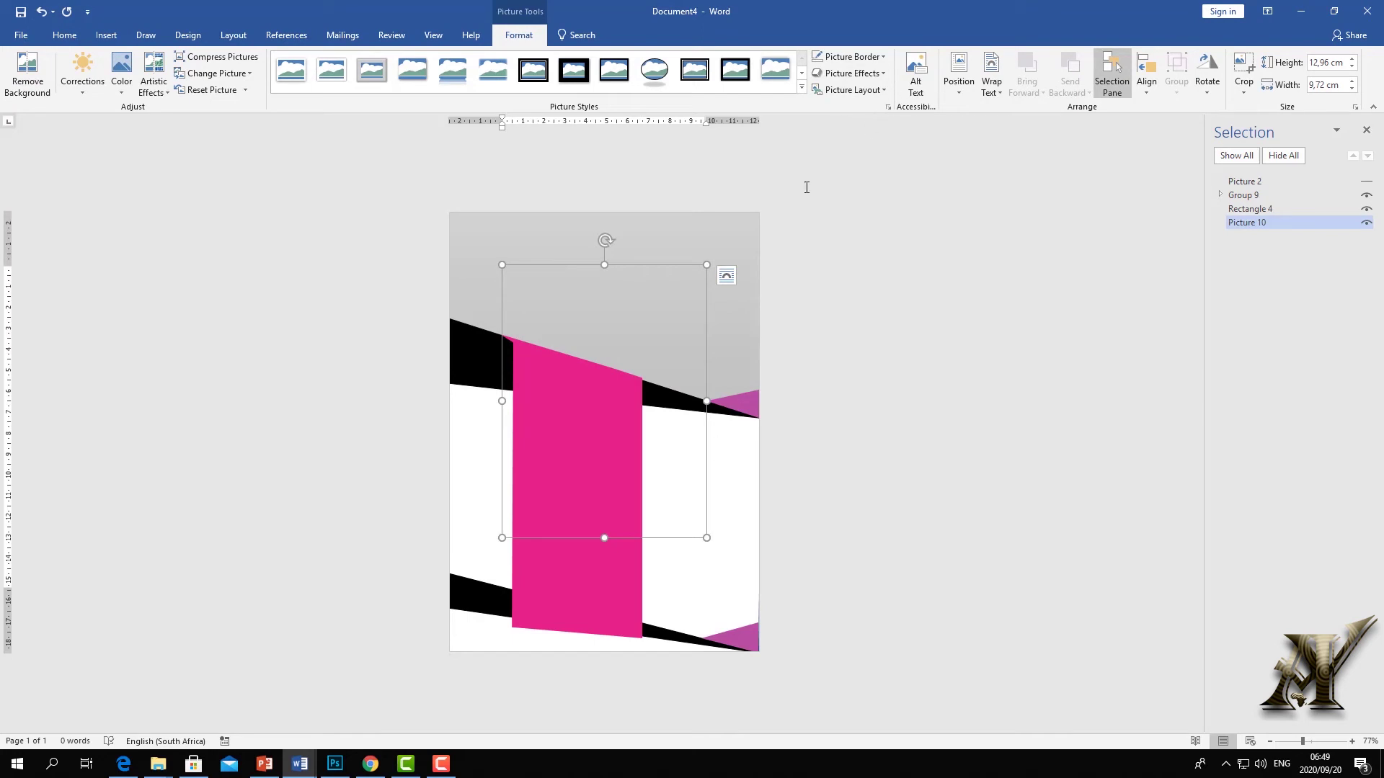
left_click(726, 276)
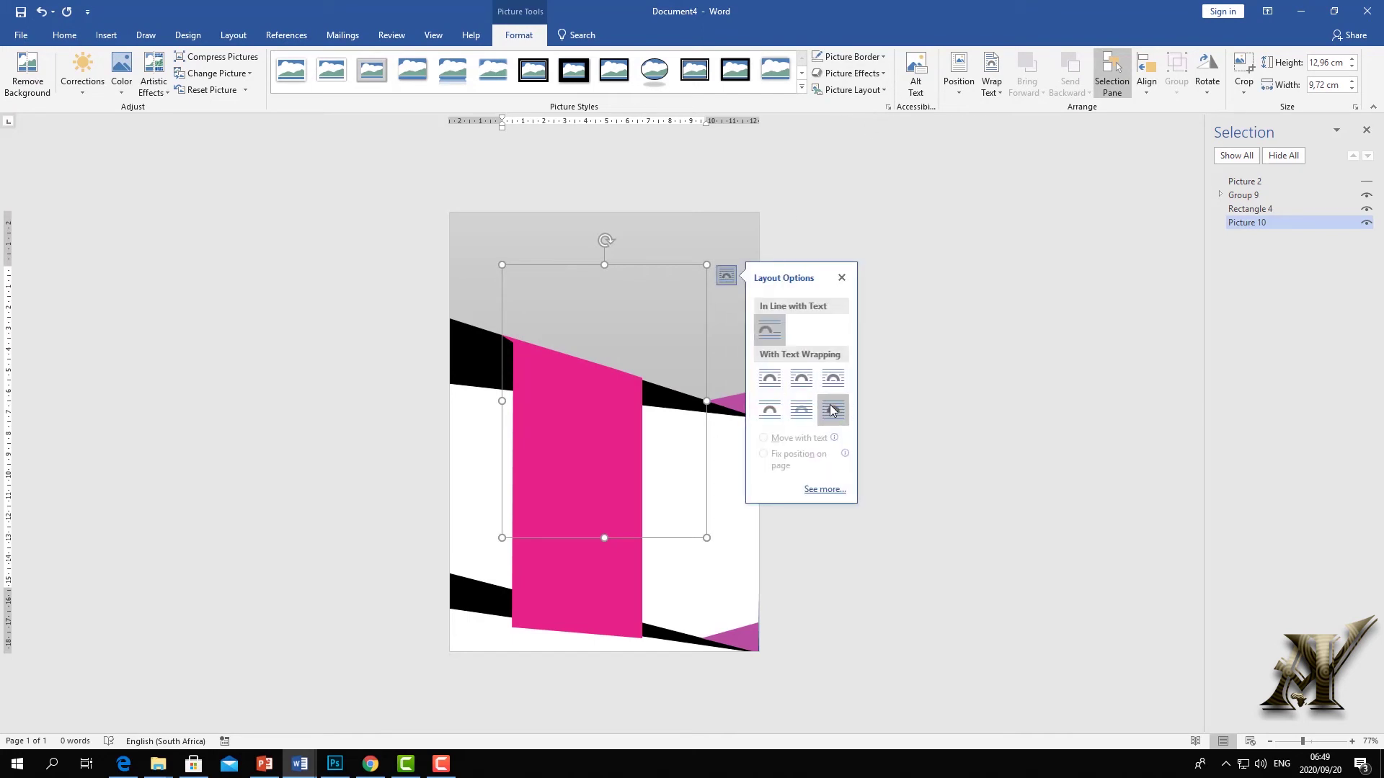
left_click(832, 410)
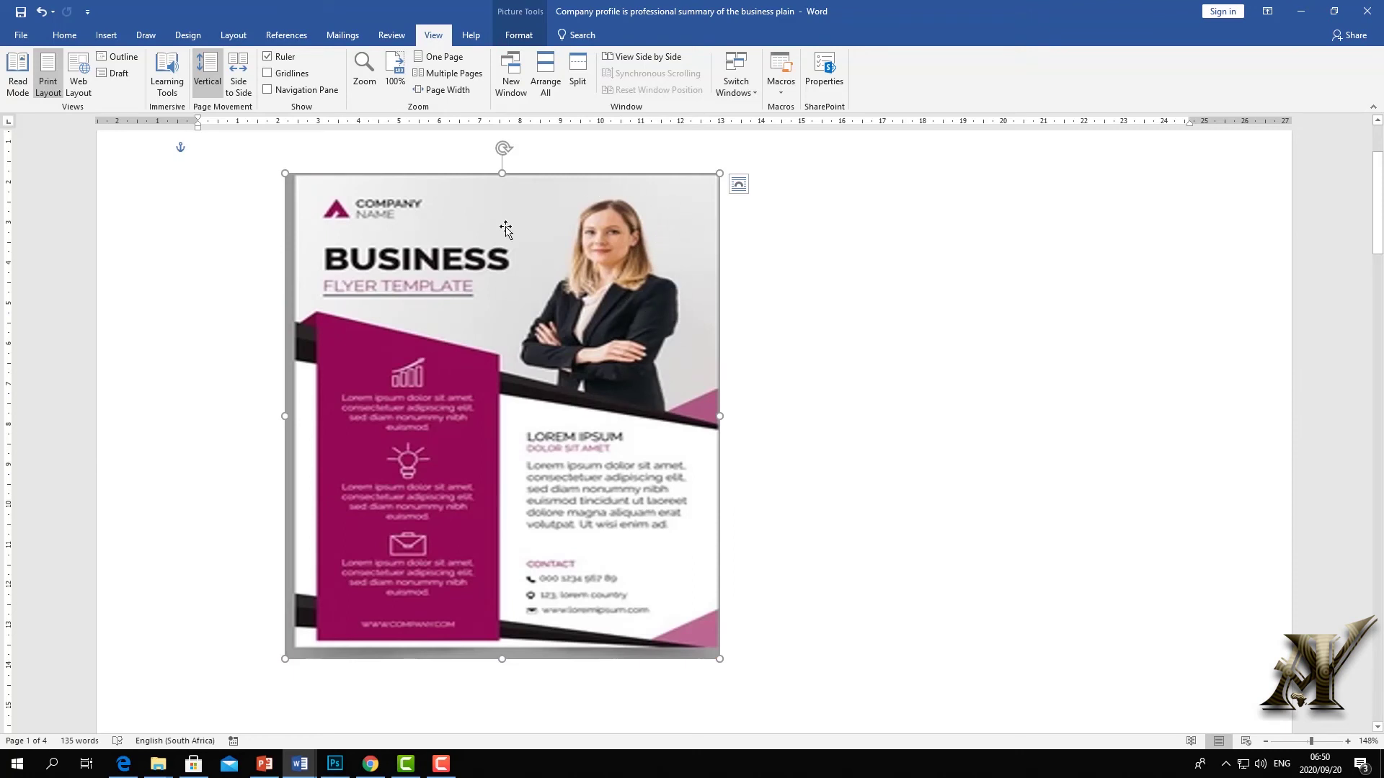
Return to the Document4 flyer via View > Switch Windows
left_click(532, 36)
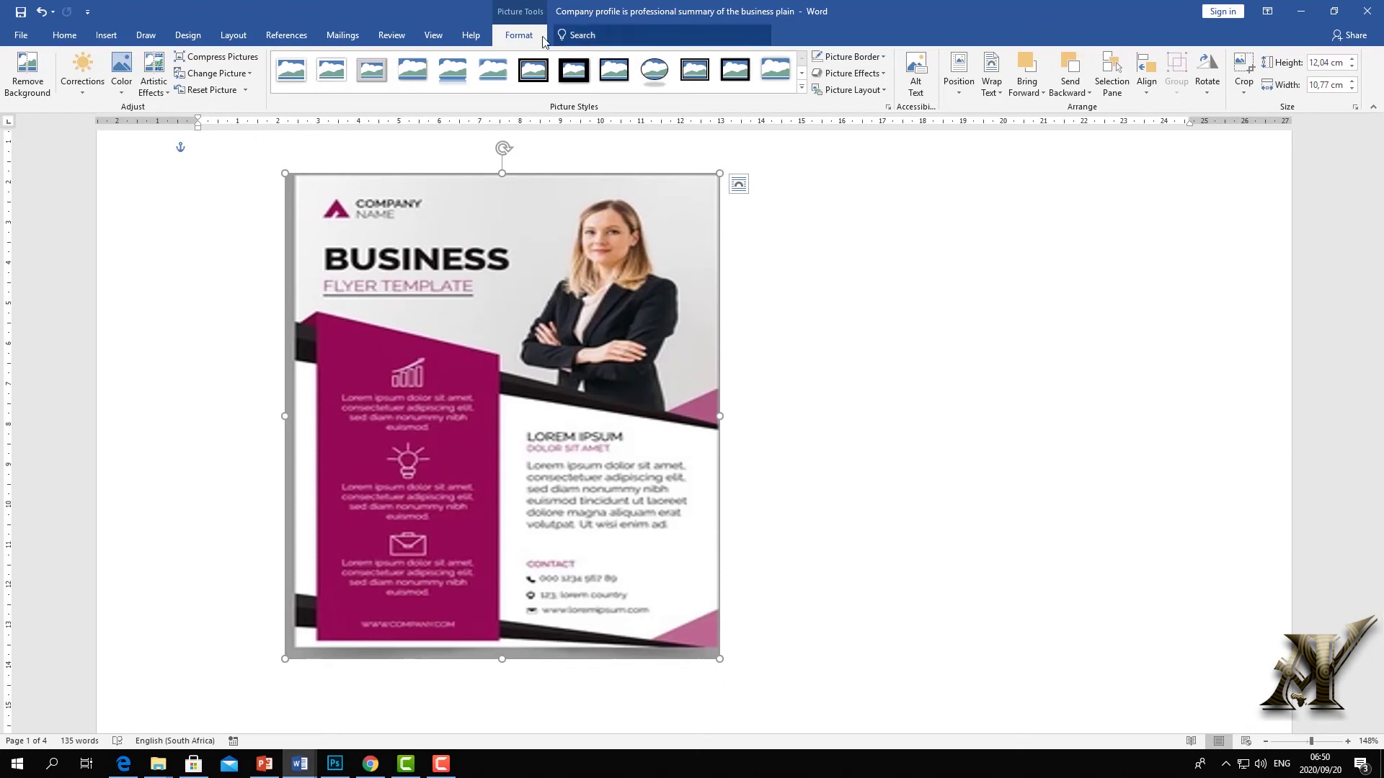
left_click(433, 35)
left_click(736, 81)
left_click(749, 173)
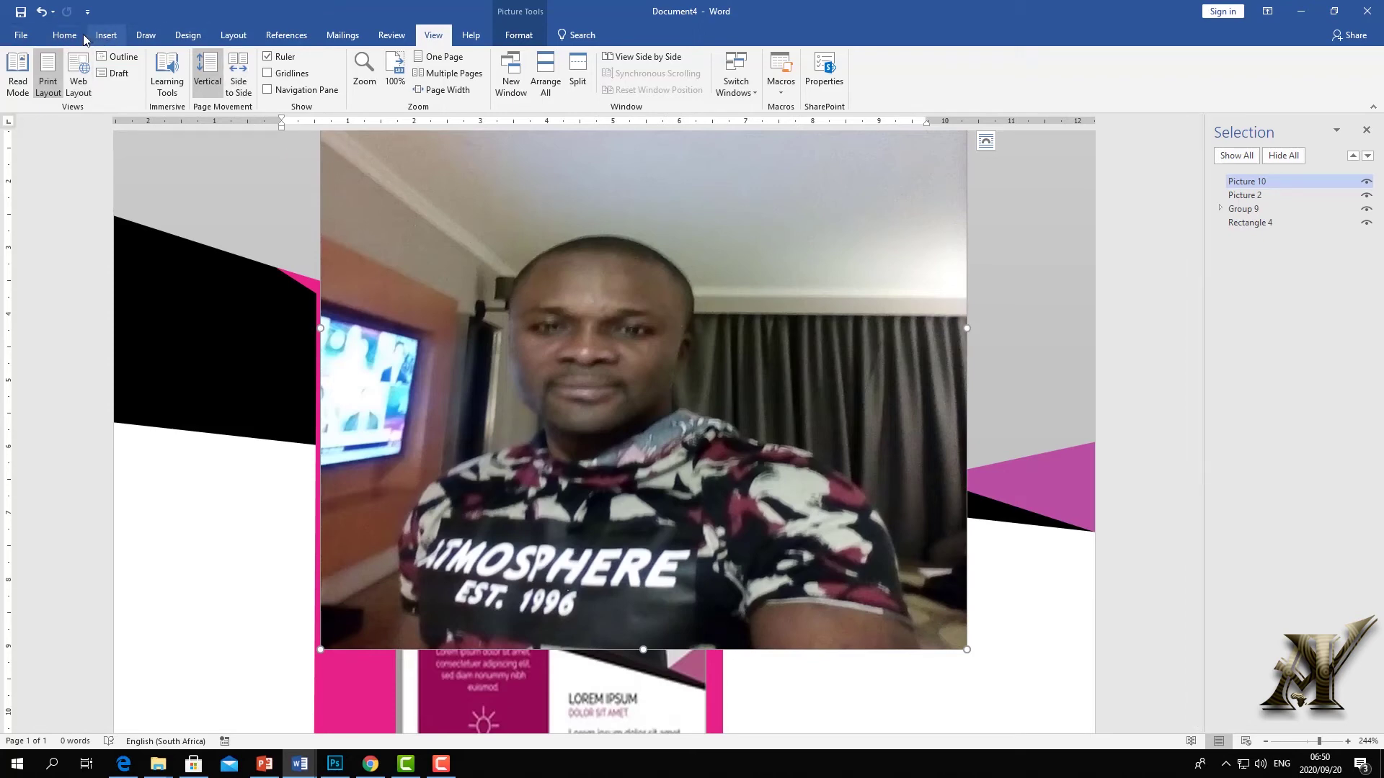
Try Remove Background, marking the man as kept, then undo to remove the inserted photo
scroll(201, 88, "down", 2)
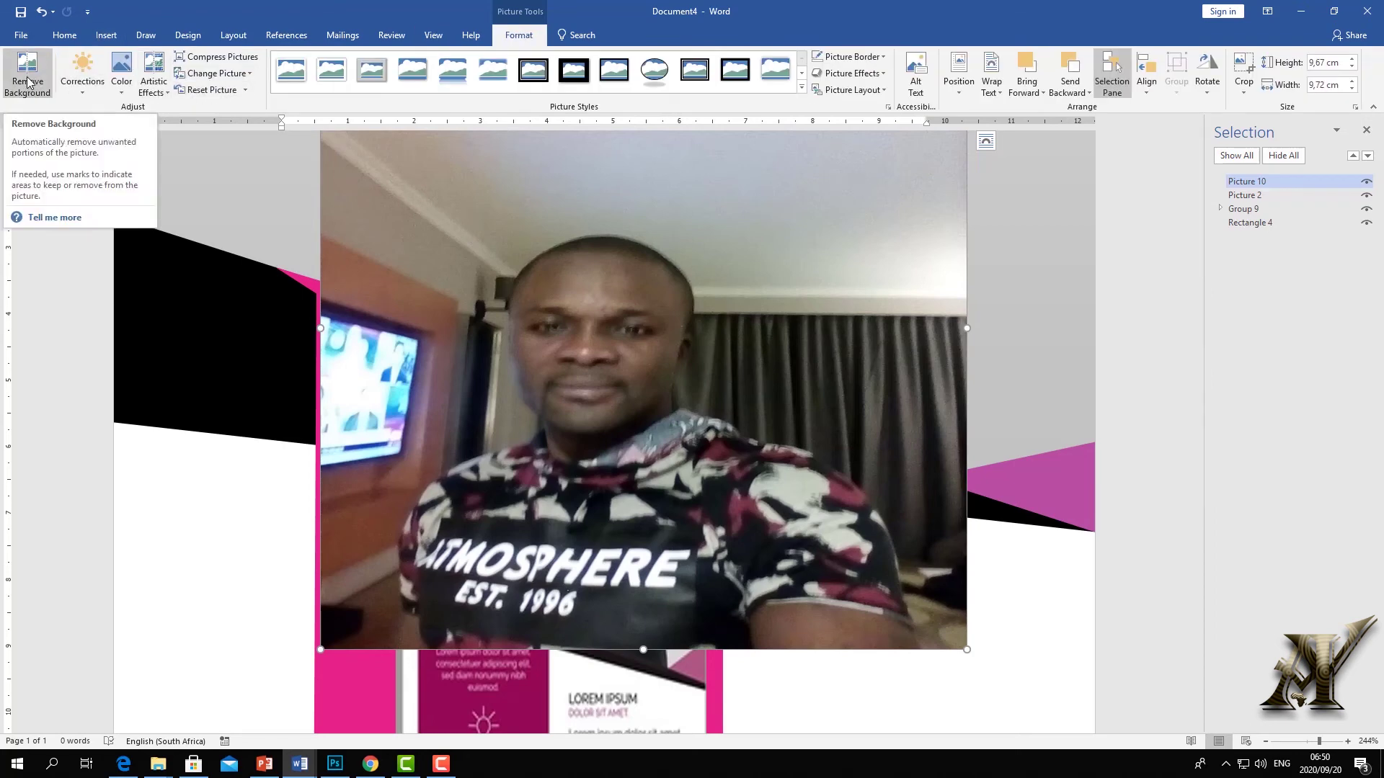
left_click(27, 81)
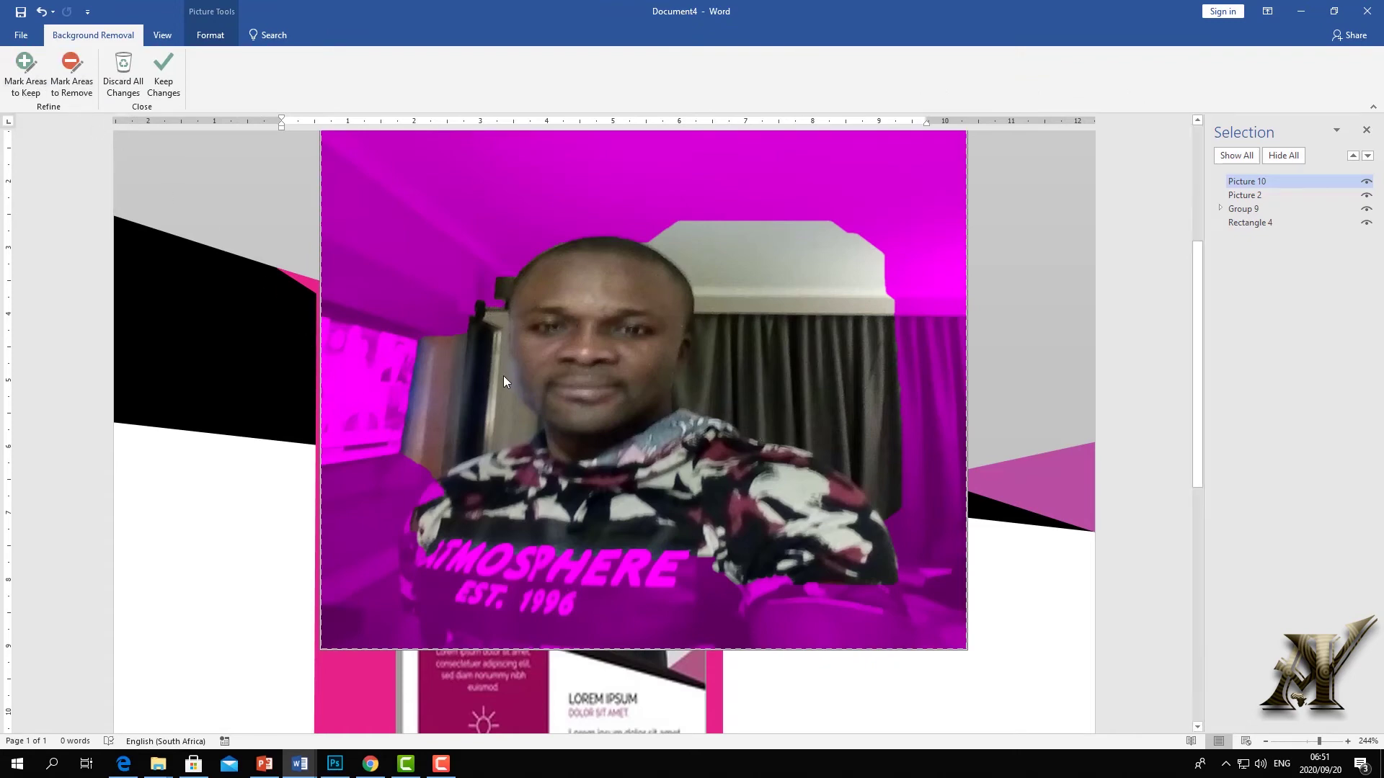
left_click(25, 72)
left_click_drag(505, 317, 527, 420)
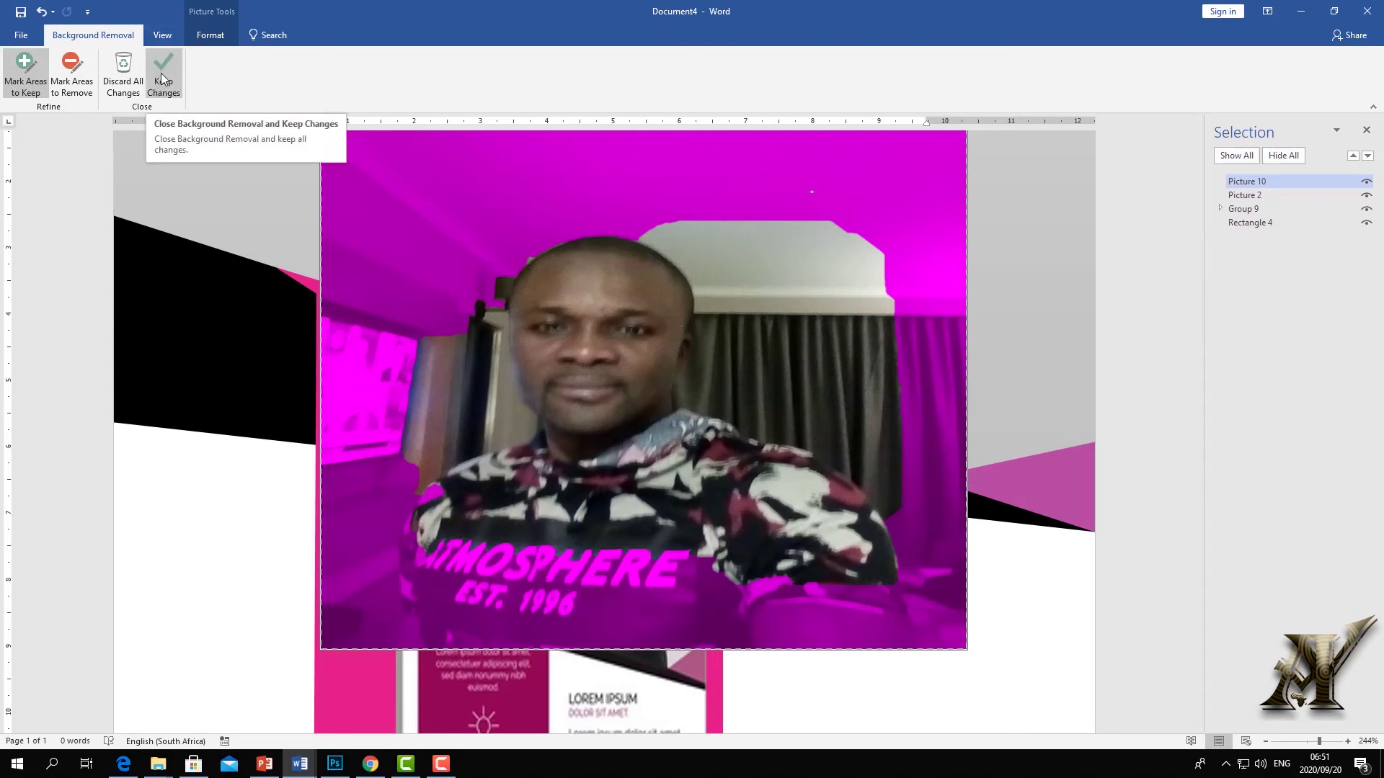
key("ctrl+z")
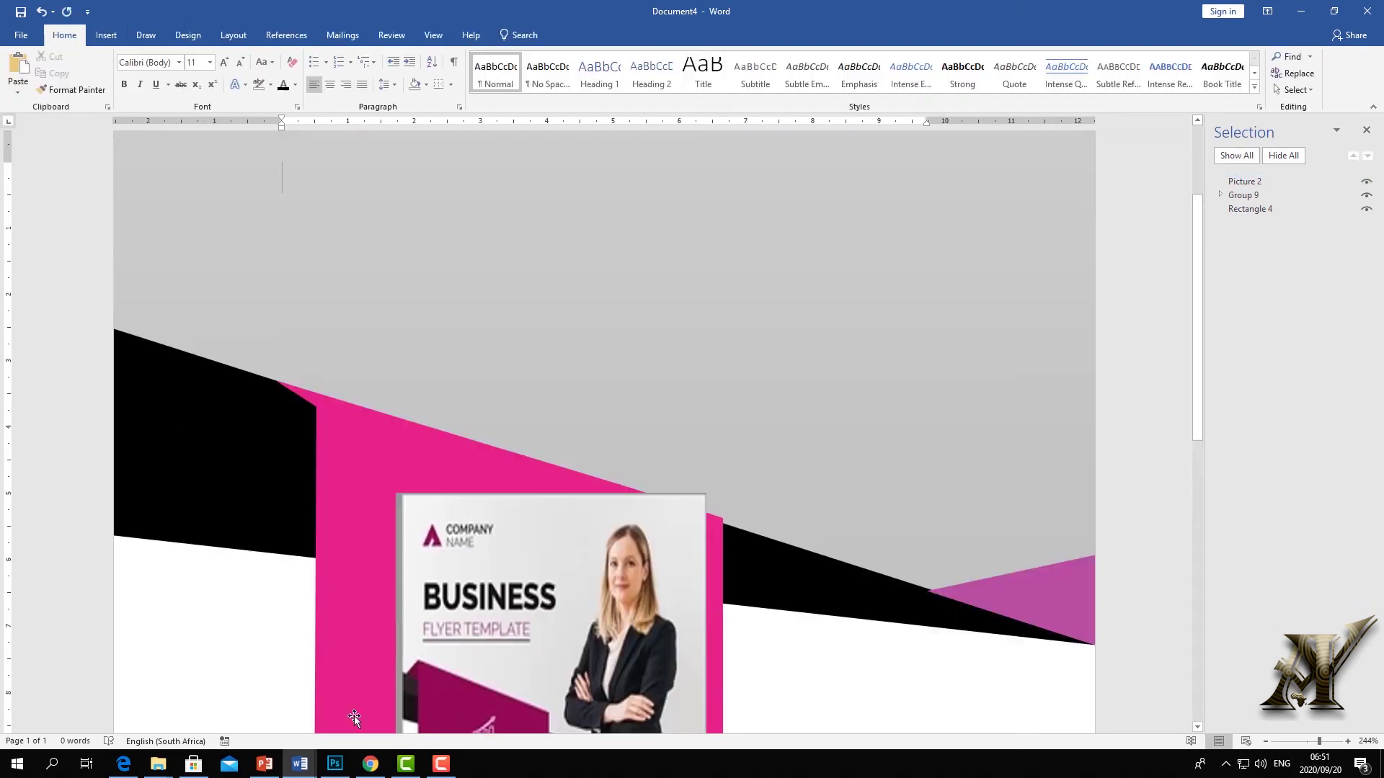
left_click(335, 765)
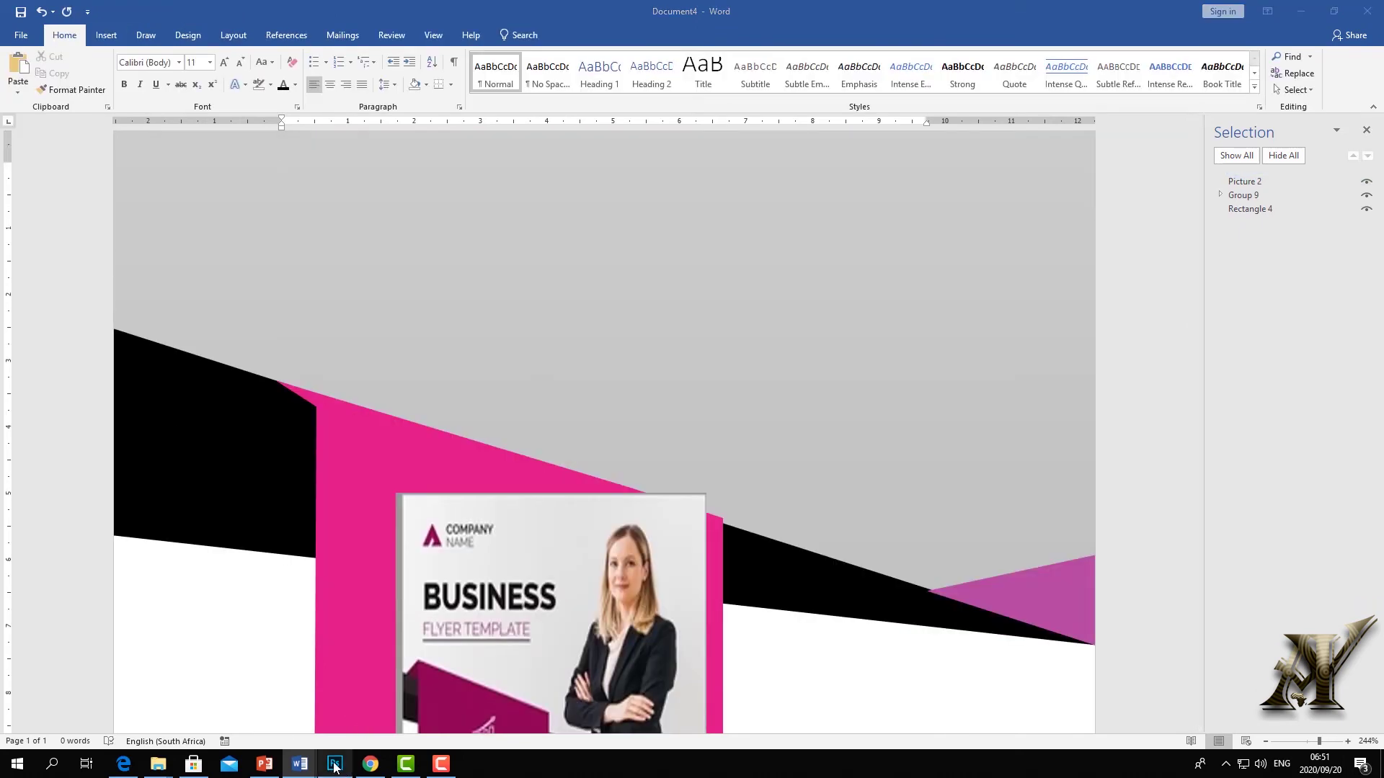
Bring up Photoshop's File > Open dialog to browse for an image
left_click(84, 34)
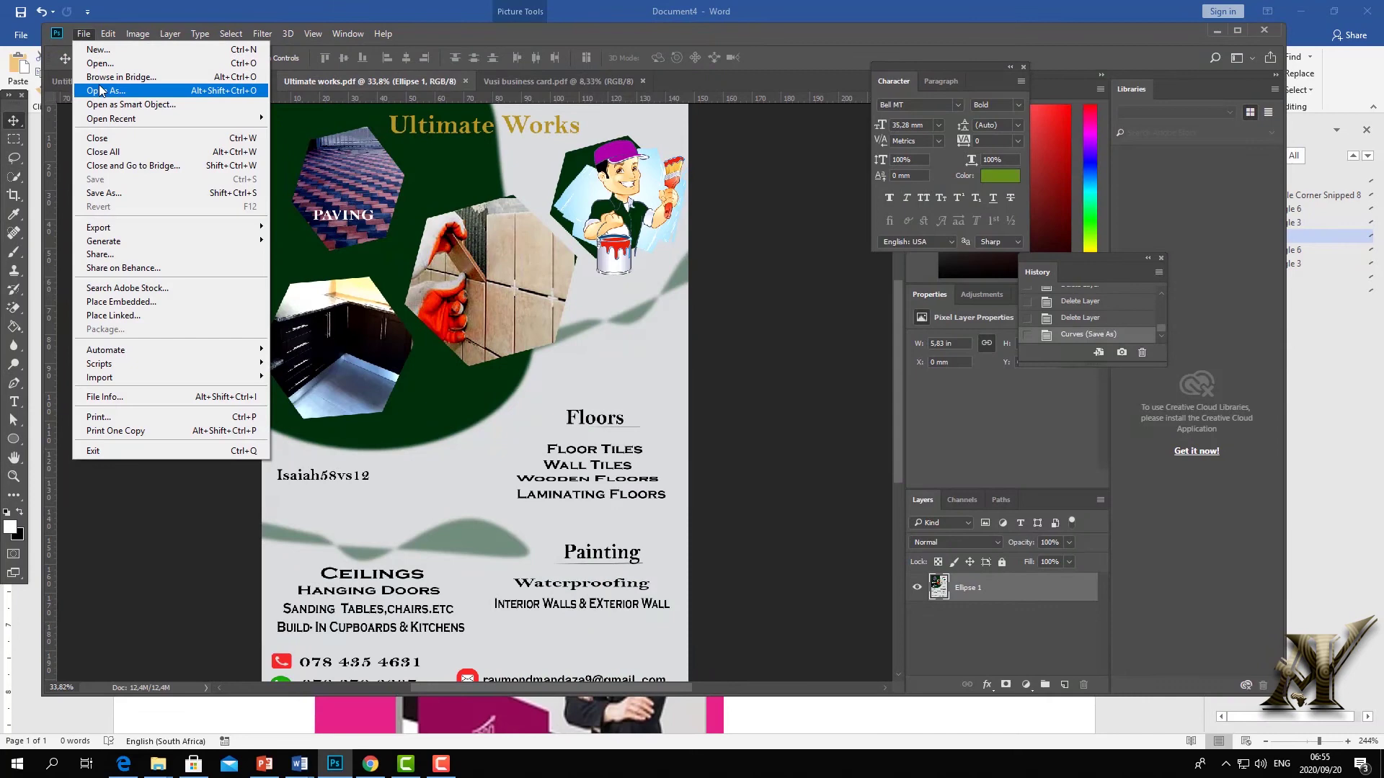
left_click(101, 64)
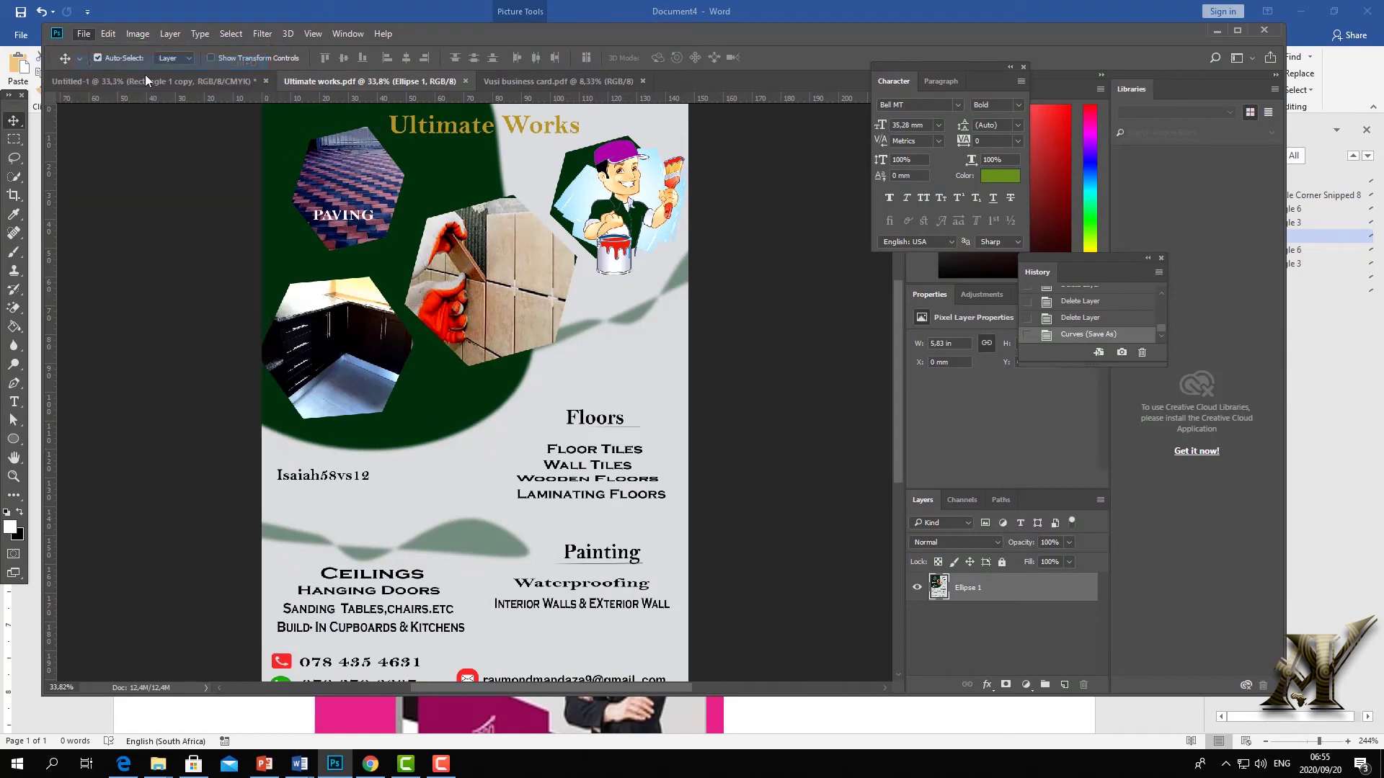
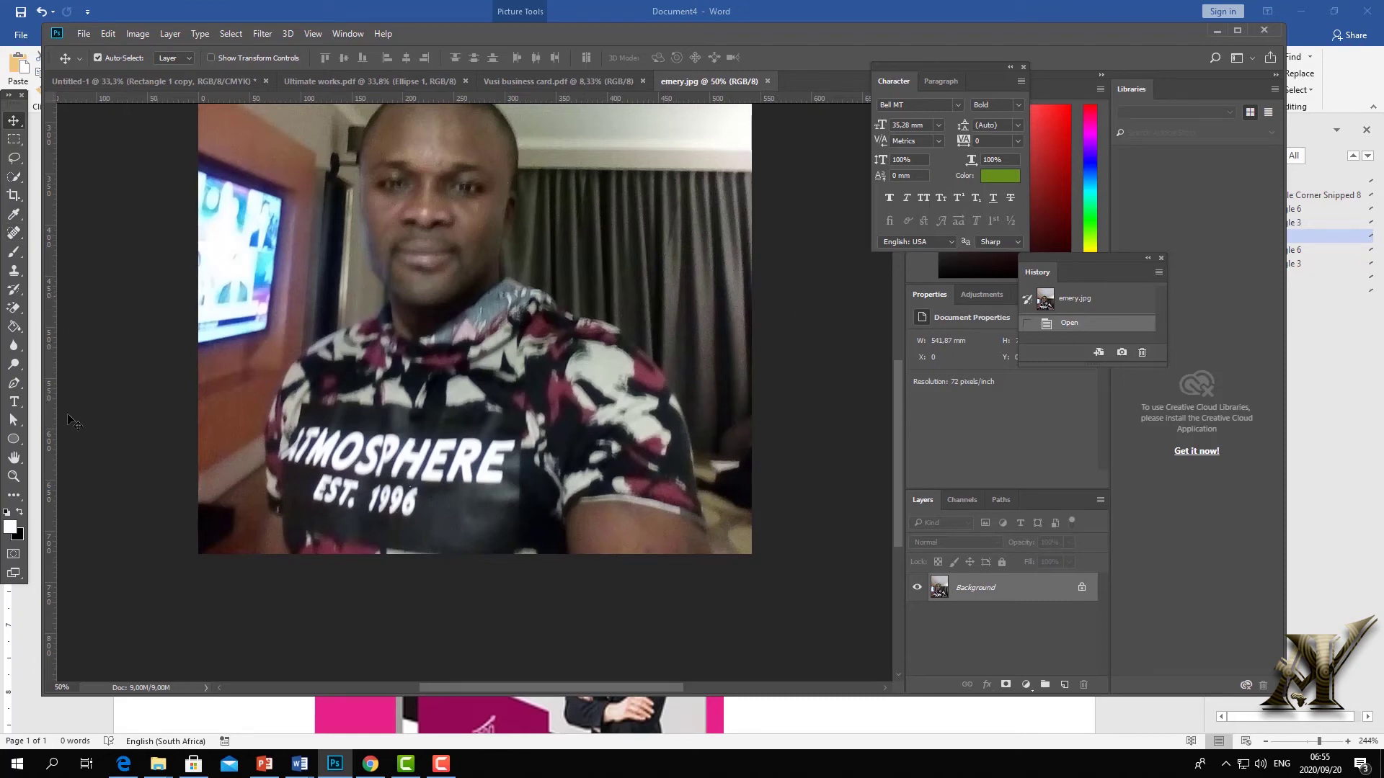
Trace around the man in the webcam photo with the Magnetic Lasso
left_click(14, 158)
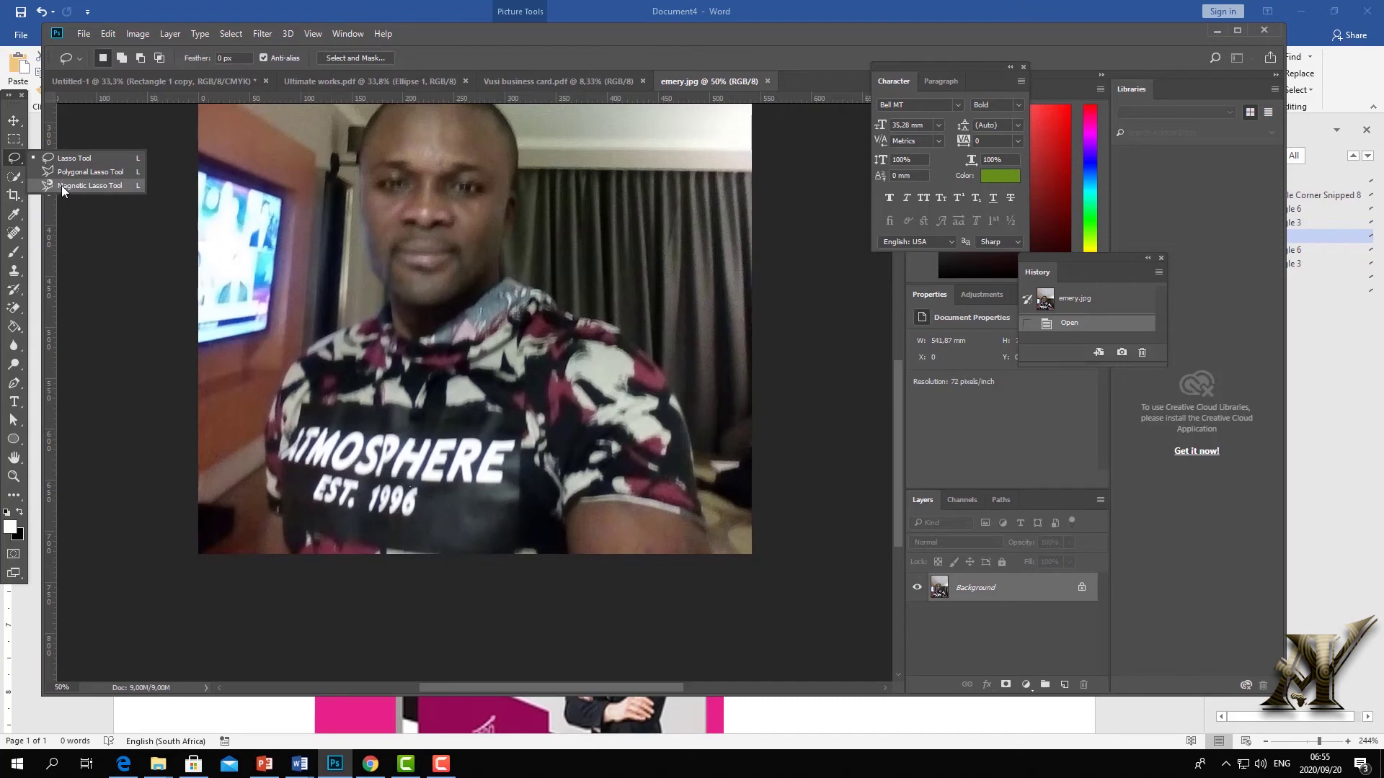
left_click(62, 185)
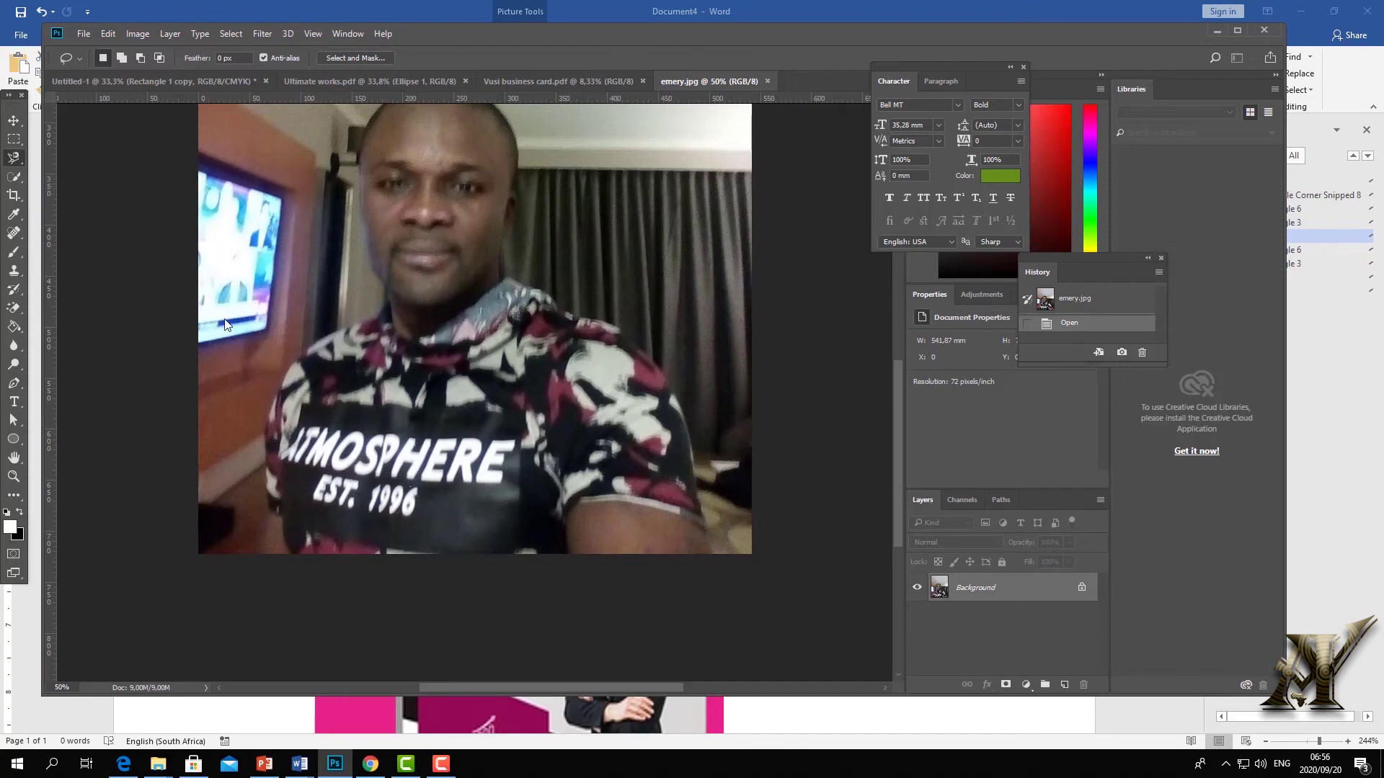
left_click(260, 552)
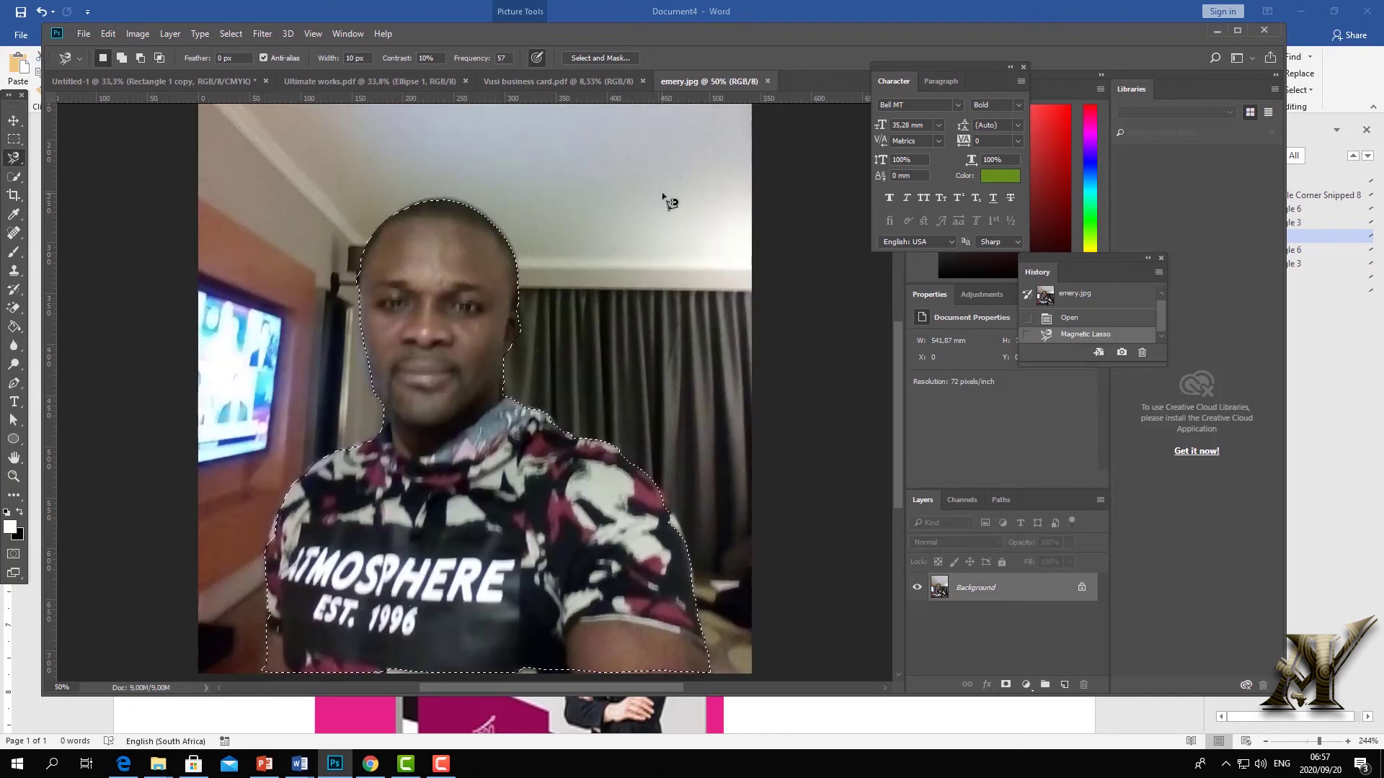
Unlock the photo layer, invert the selection and delete the room behind the man
left_click(1082, 588)
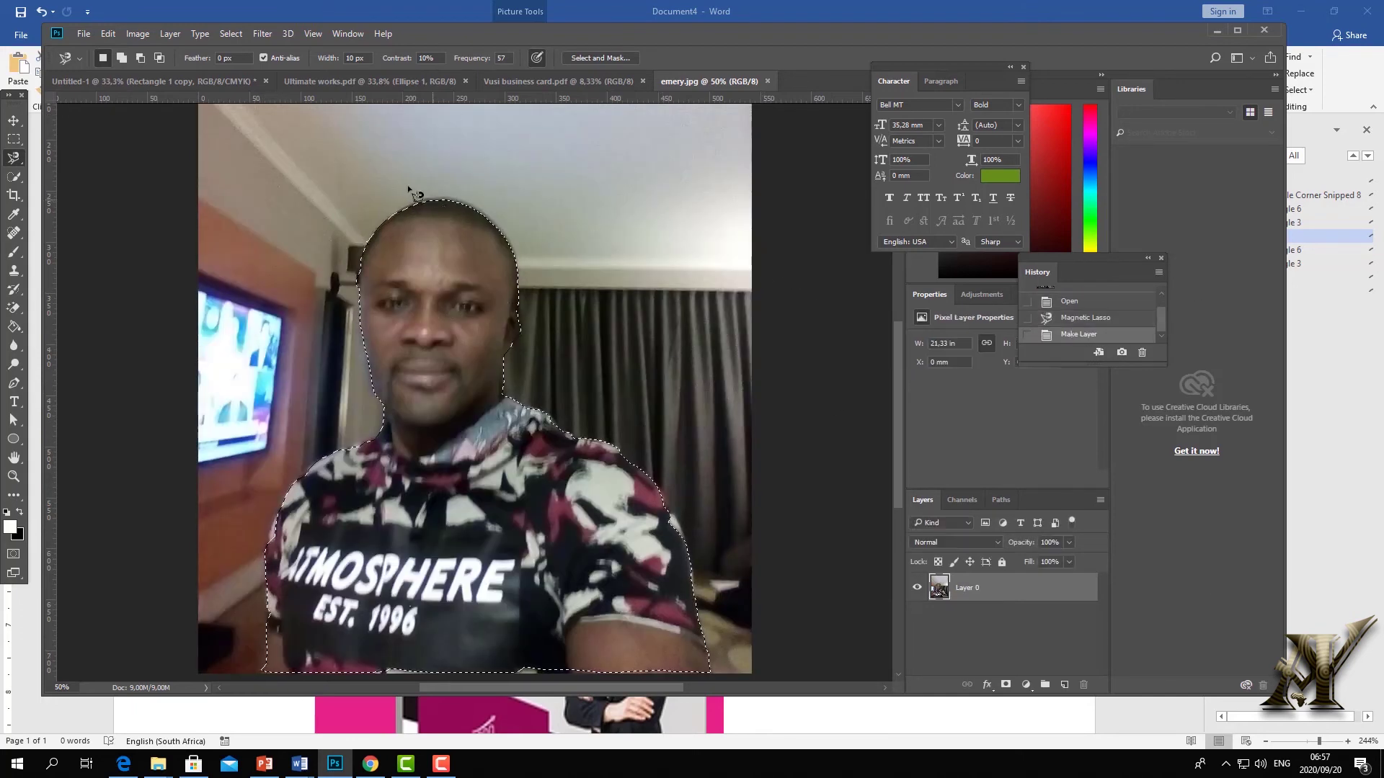
left_click(230, 33)
left_click(245, 87)
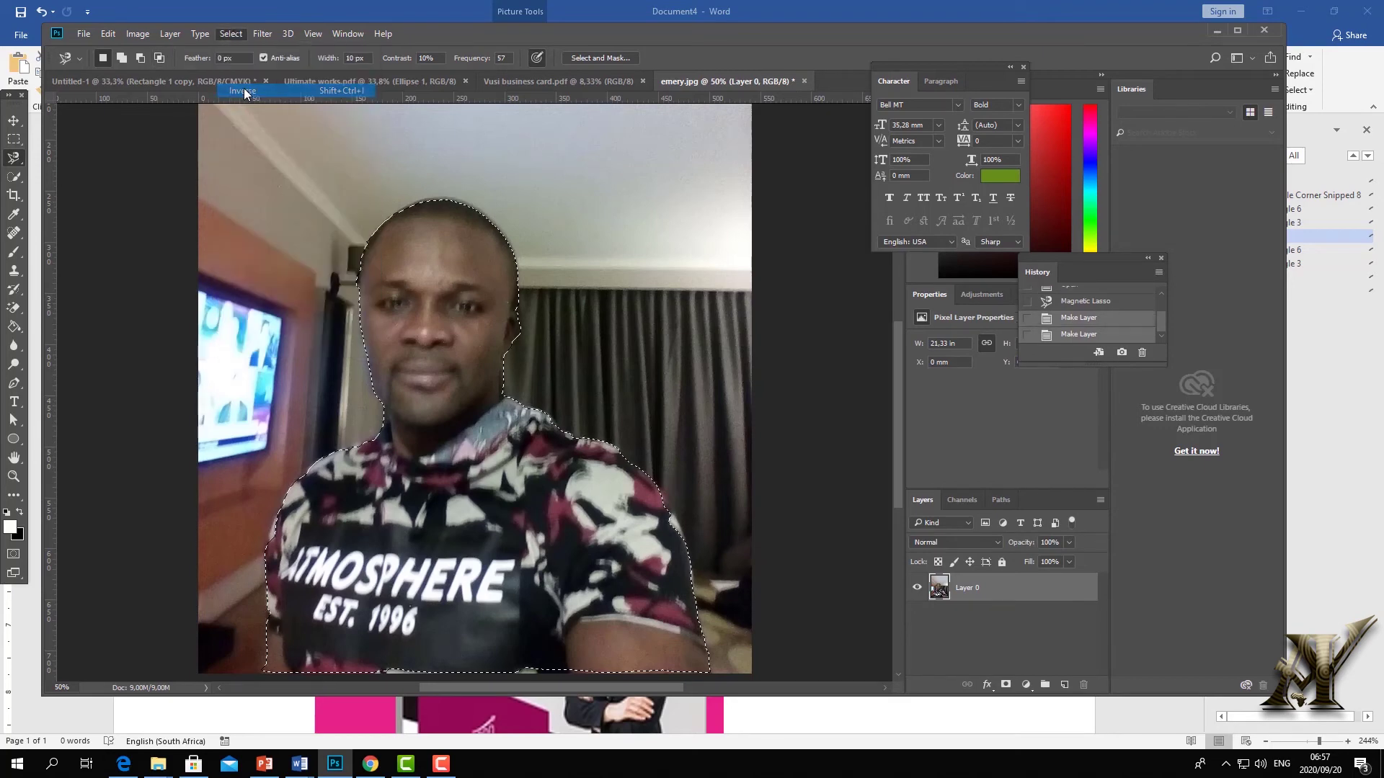
key("Delete")
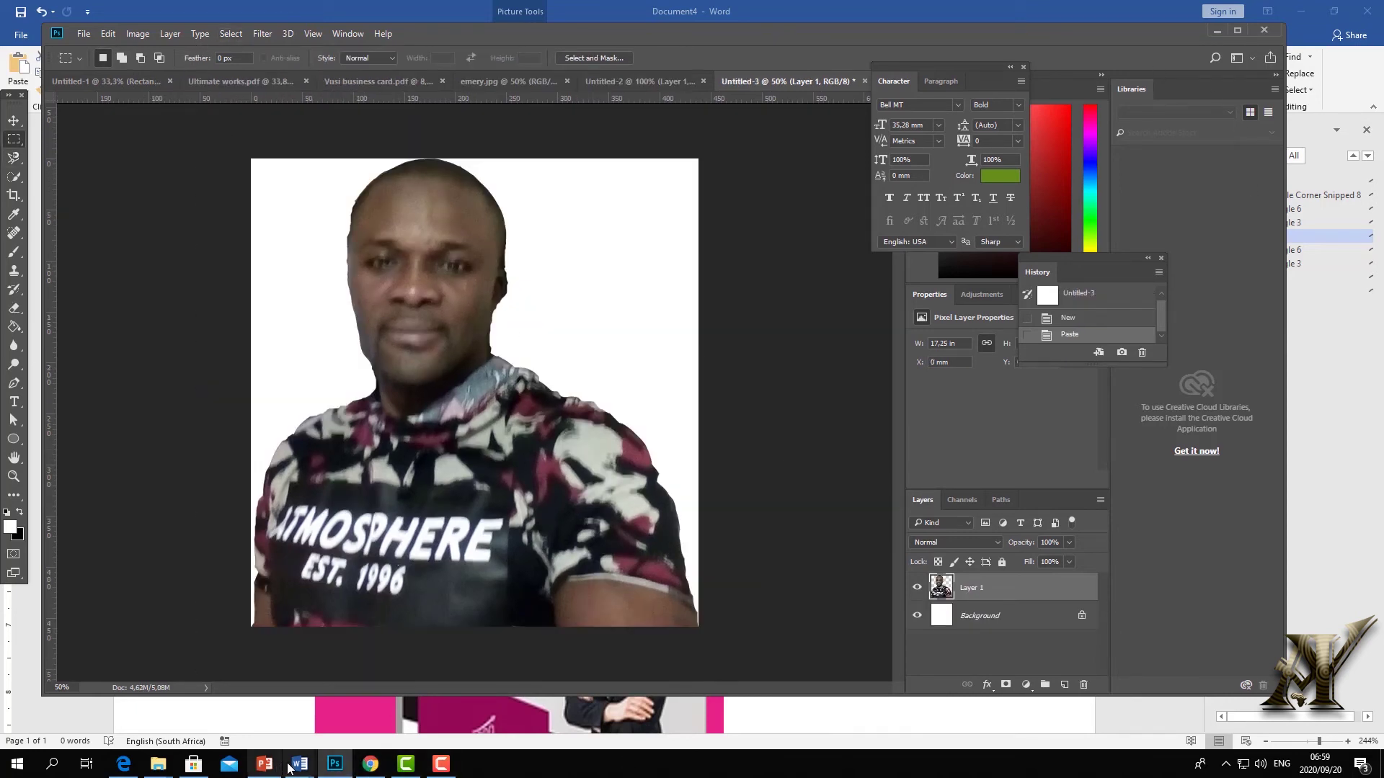
mouse_move(291, 766)
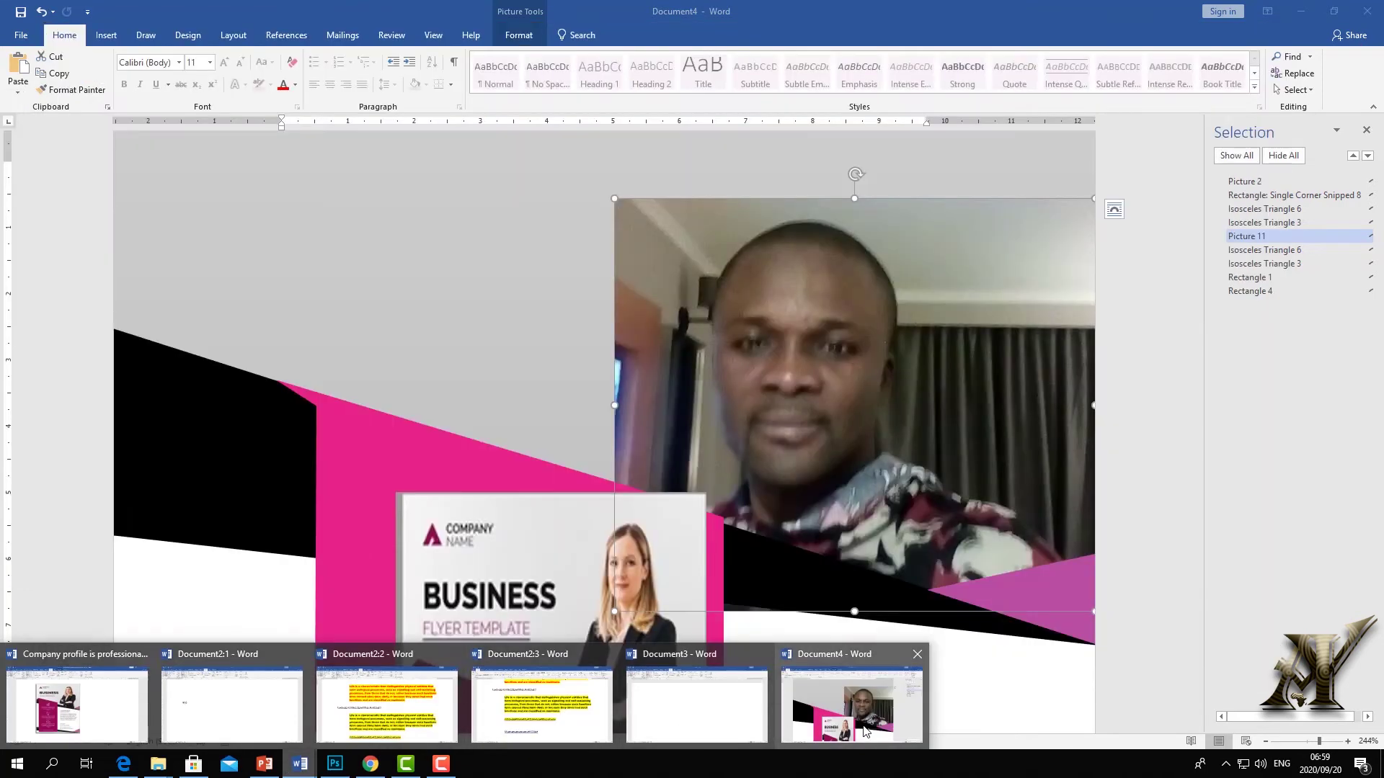
left_click(869, 727)
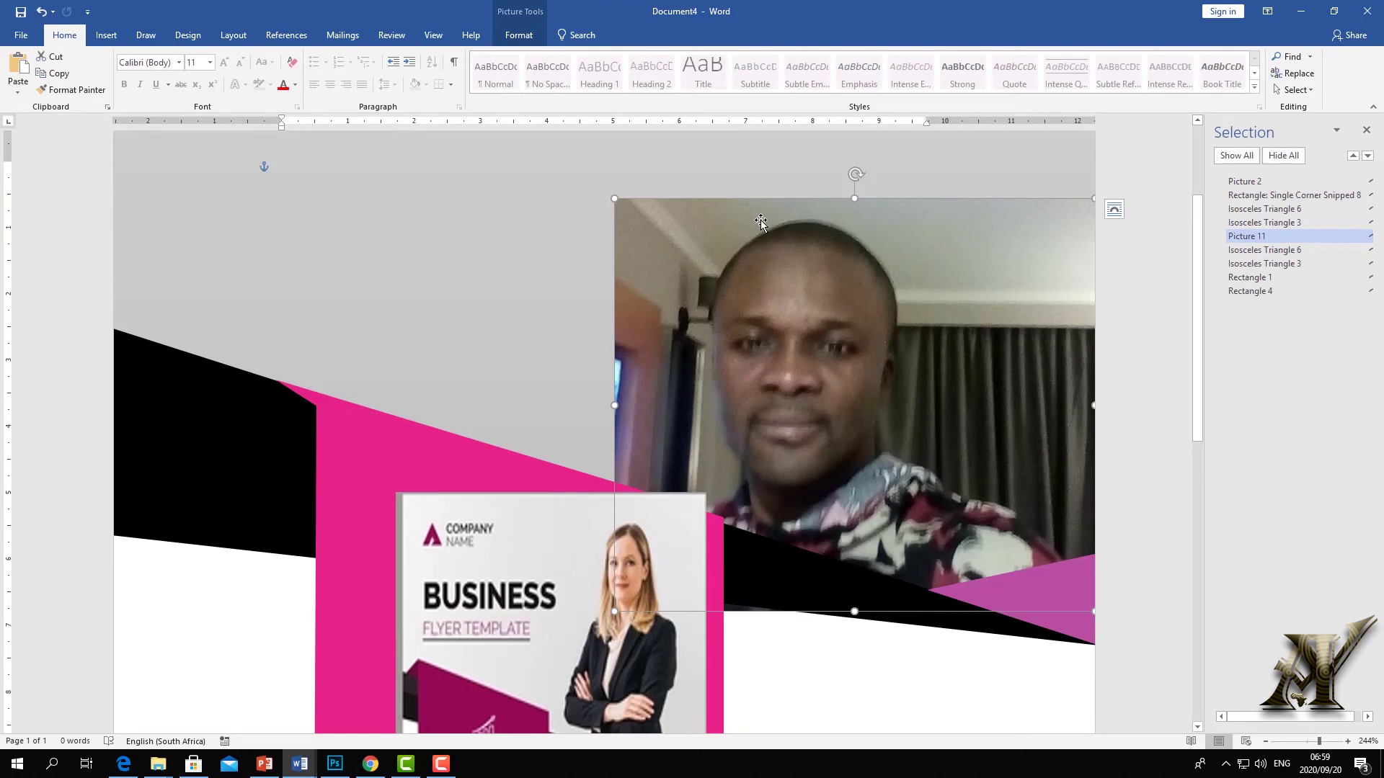
Remove the old webcam photo from the top of the flyer
key("ctrl+z")
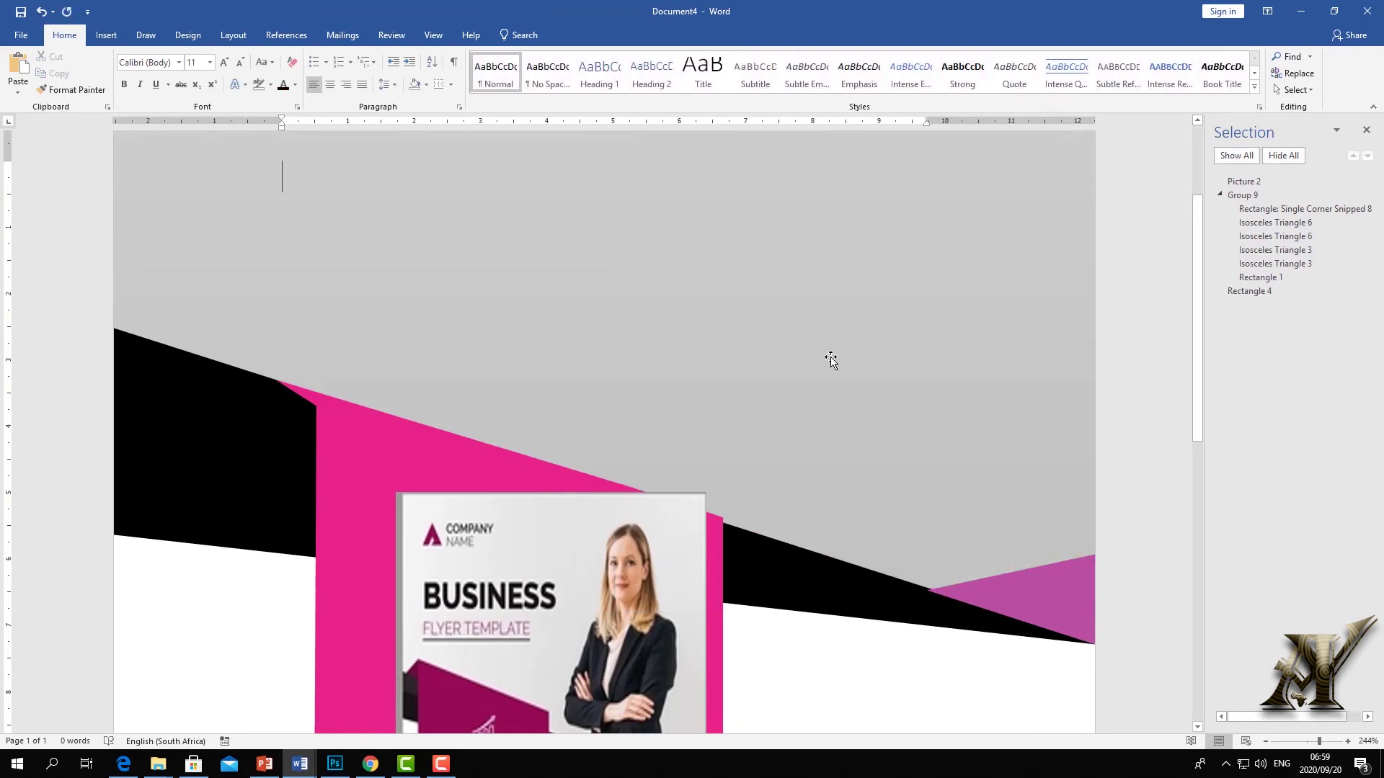
scroll(933, 389, "up", 2)
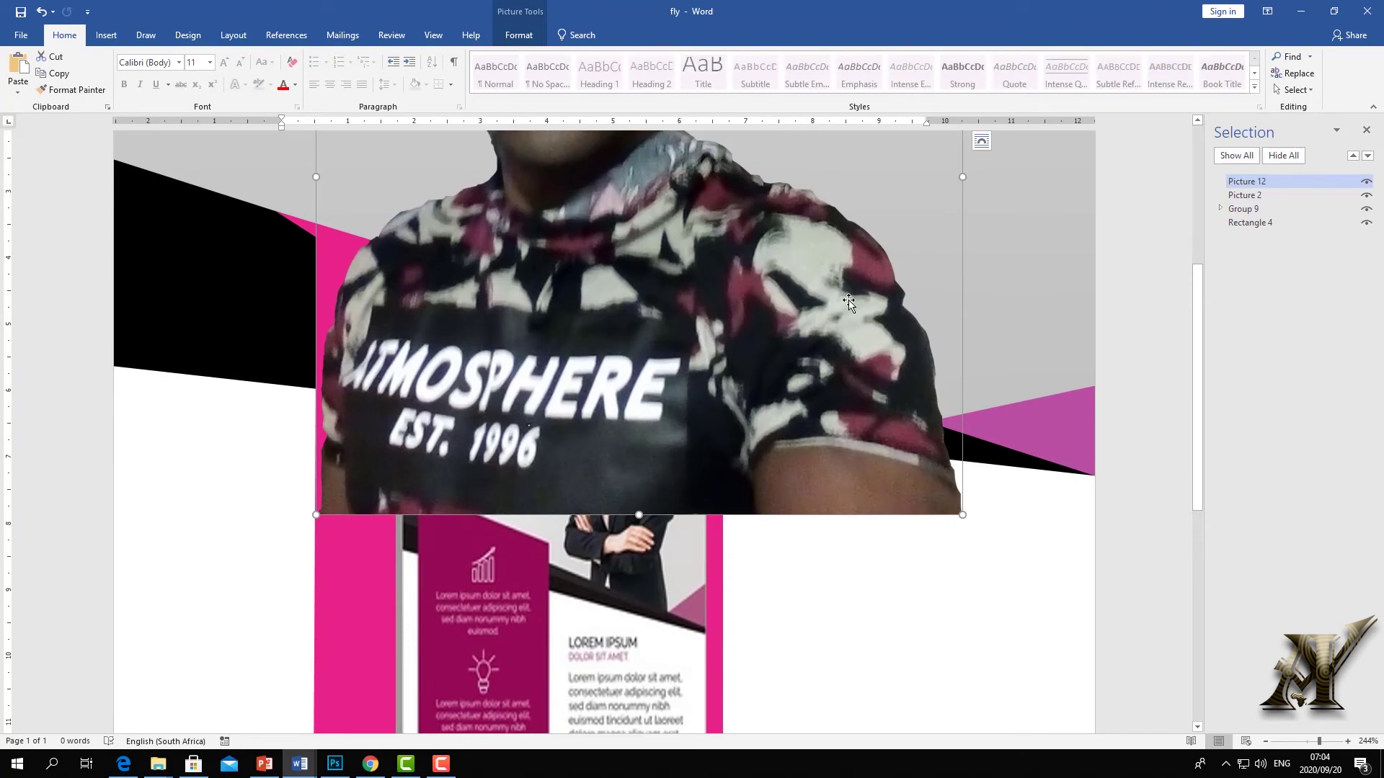
scroll(864, 362, "up", 5)
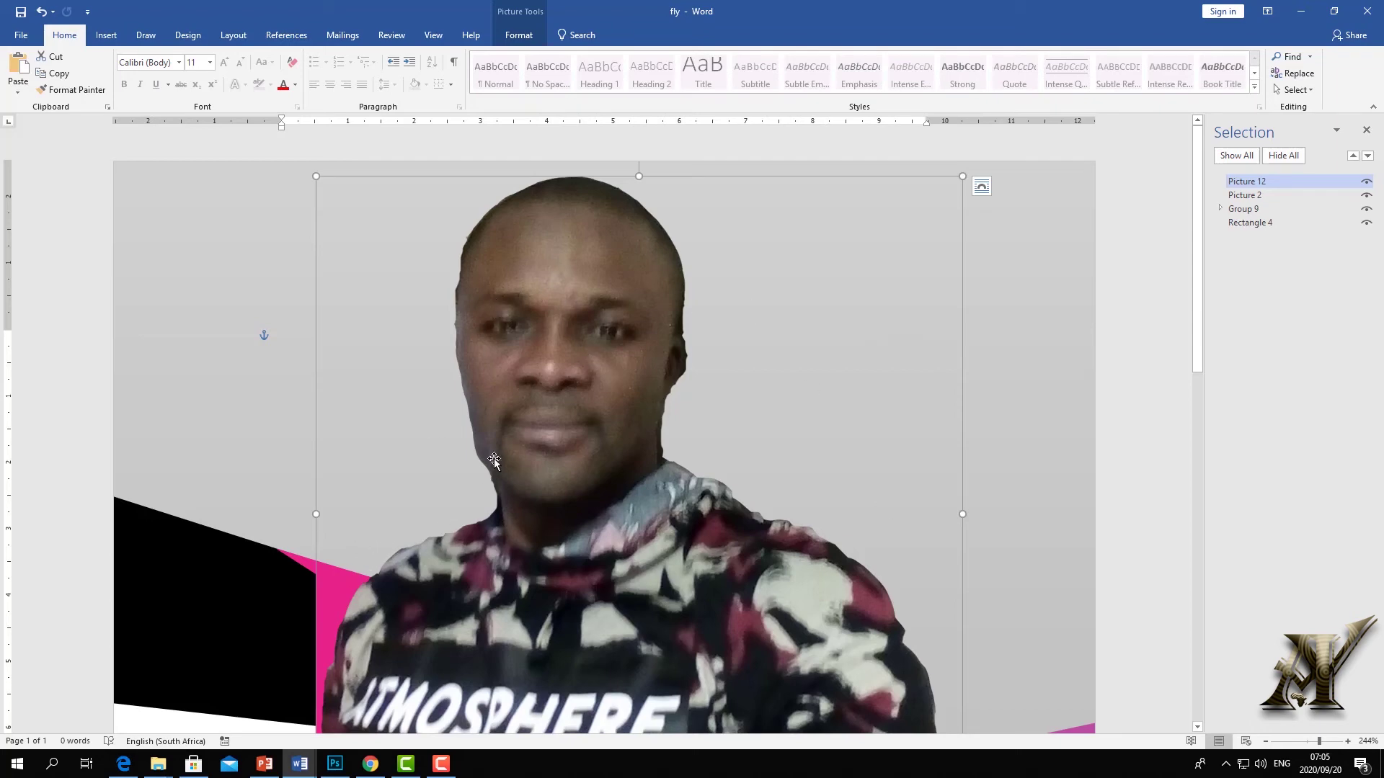
Shrink the man's cut-out picture from its bottom and left edges
left_click_drag(539, 355, 635, 347)
scroll(663, 404, "down", 3)
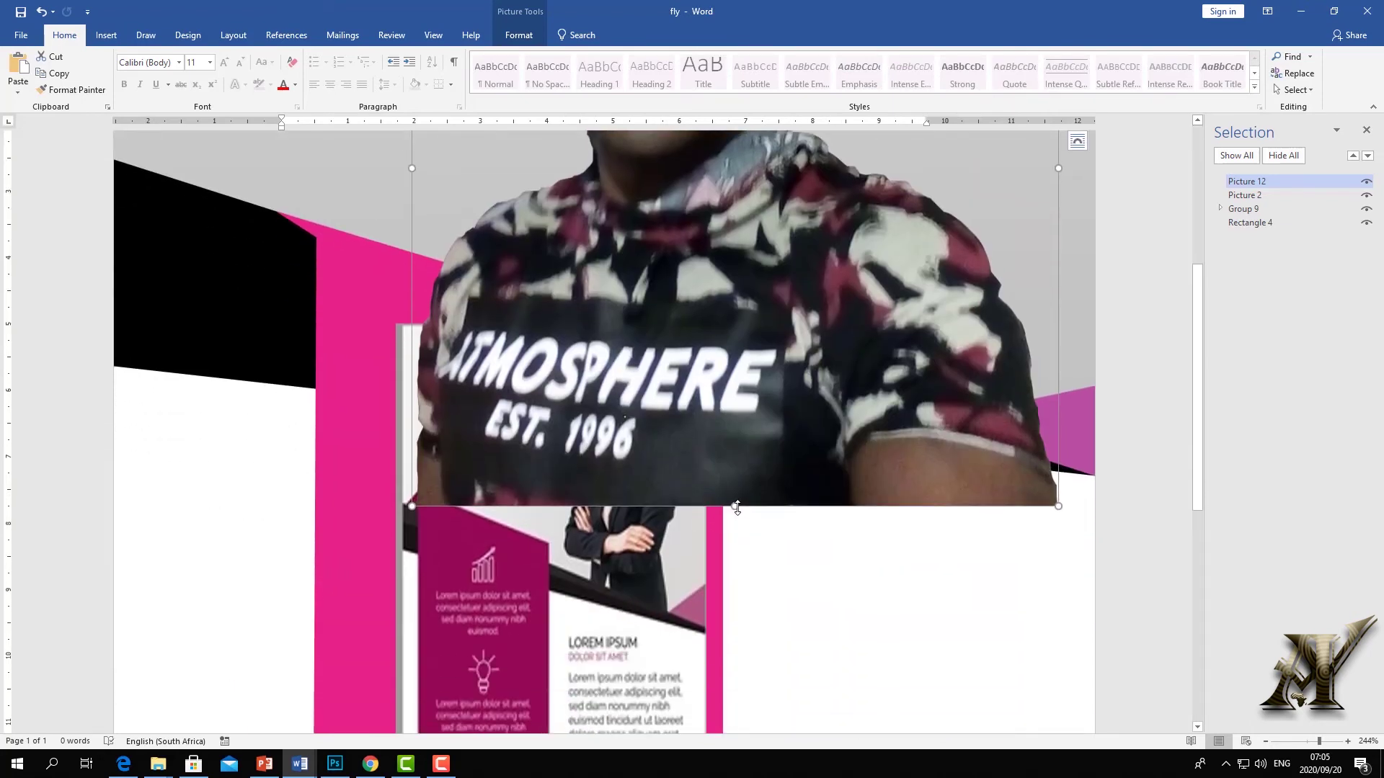
left_click_drag(737, 508, 736, 346)
scroll(513, 334, "up", 3)
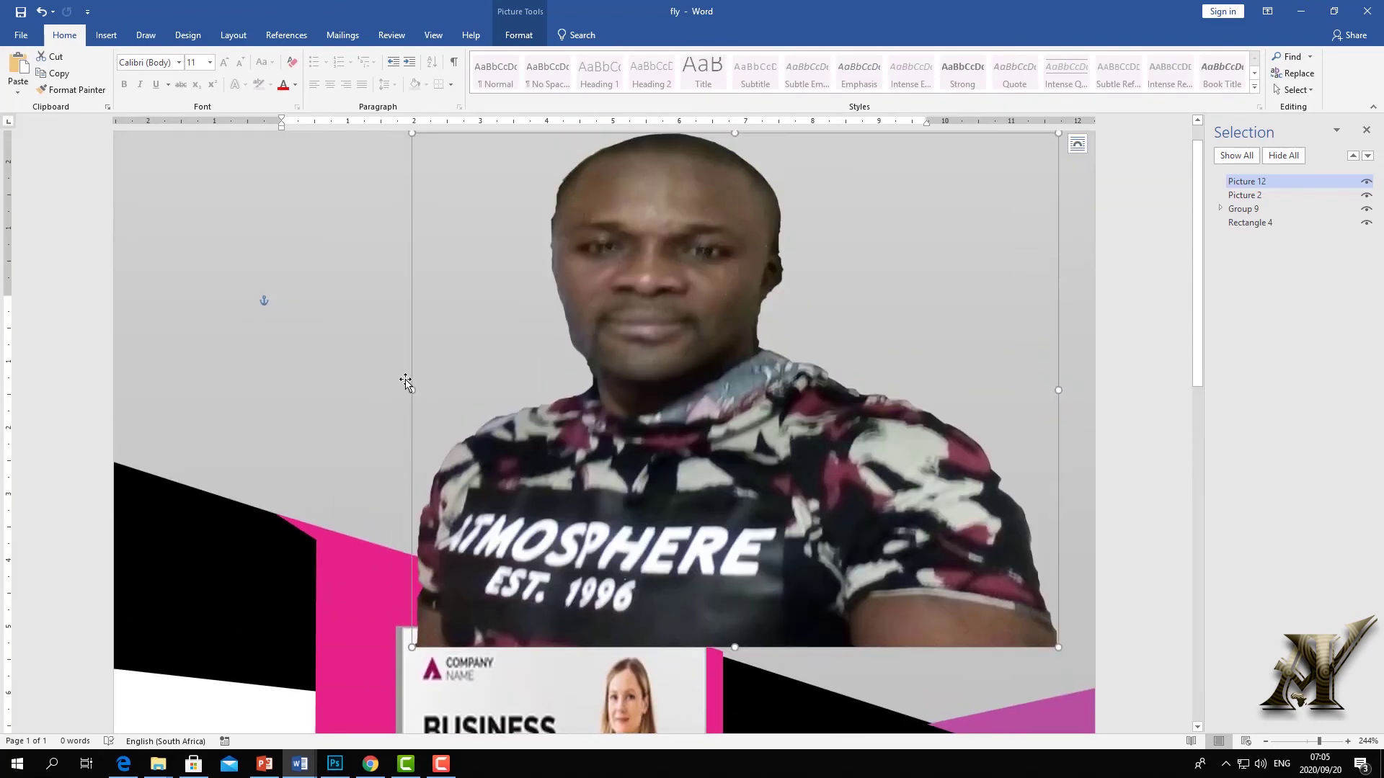
left_click_drag(409, 390, 555, 391)
Position the man's picture at the upper left, just above the pink shape
left_click_drag(763, 458, 355, 383)
scroll(610, 234, "down", 7)
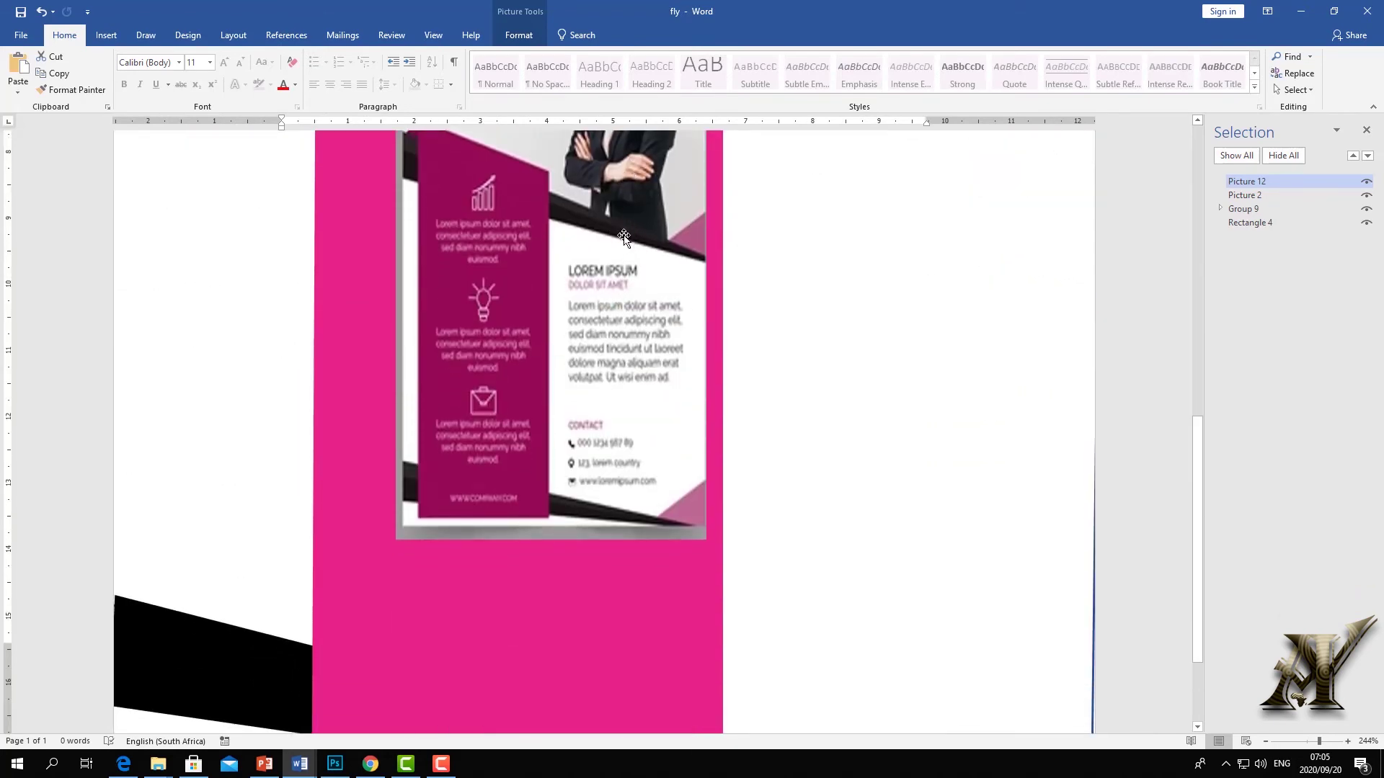
scroll(623, 234, "up", 8)
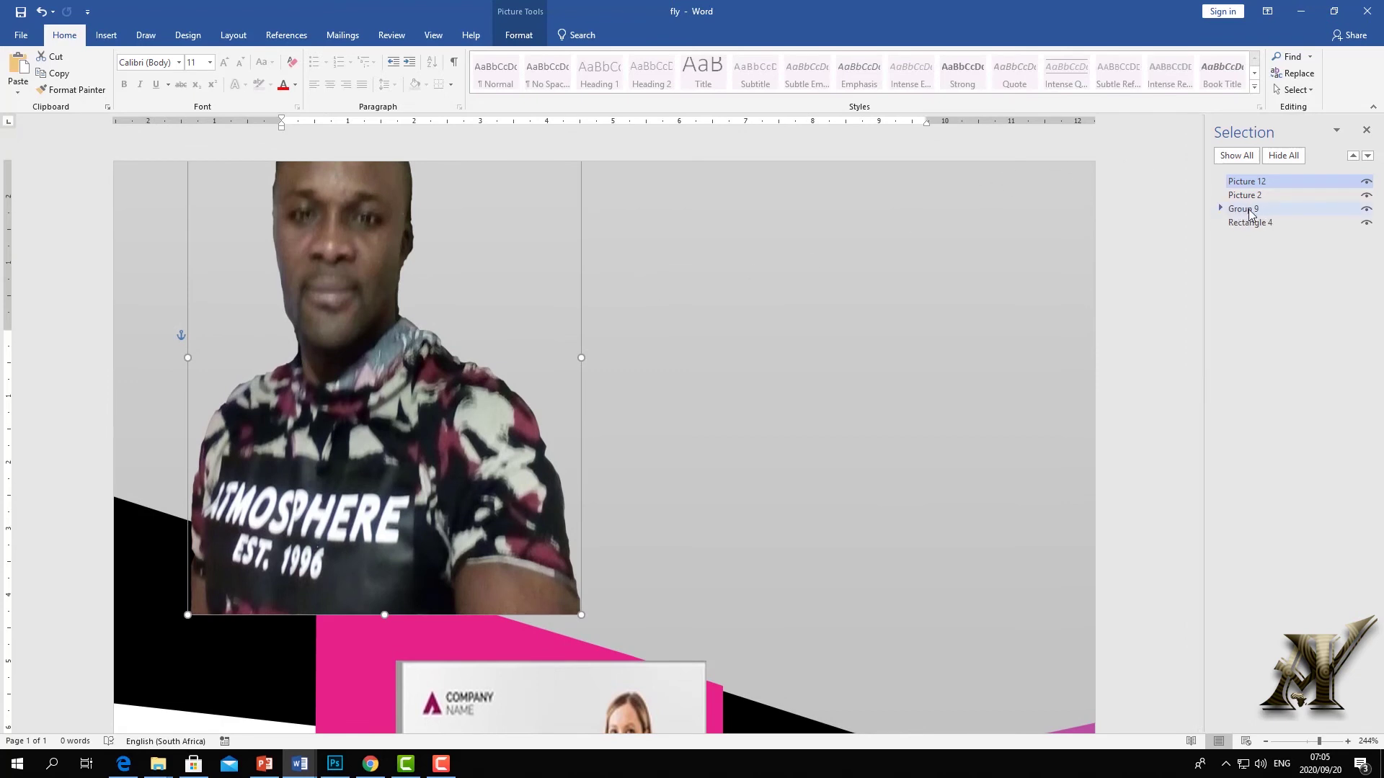
left_click_drag(561, 366, 673, 376)
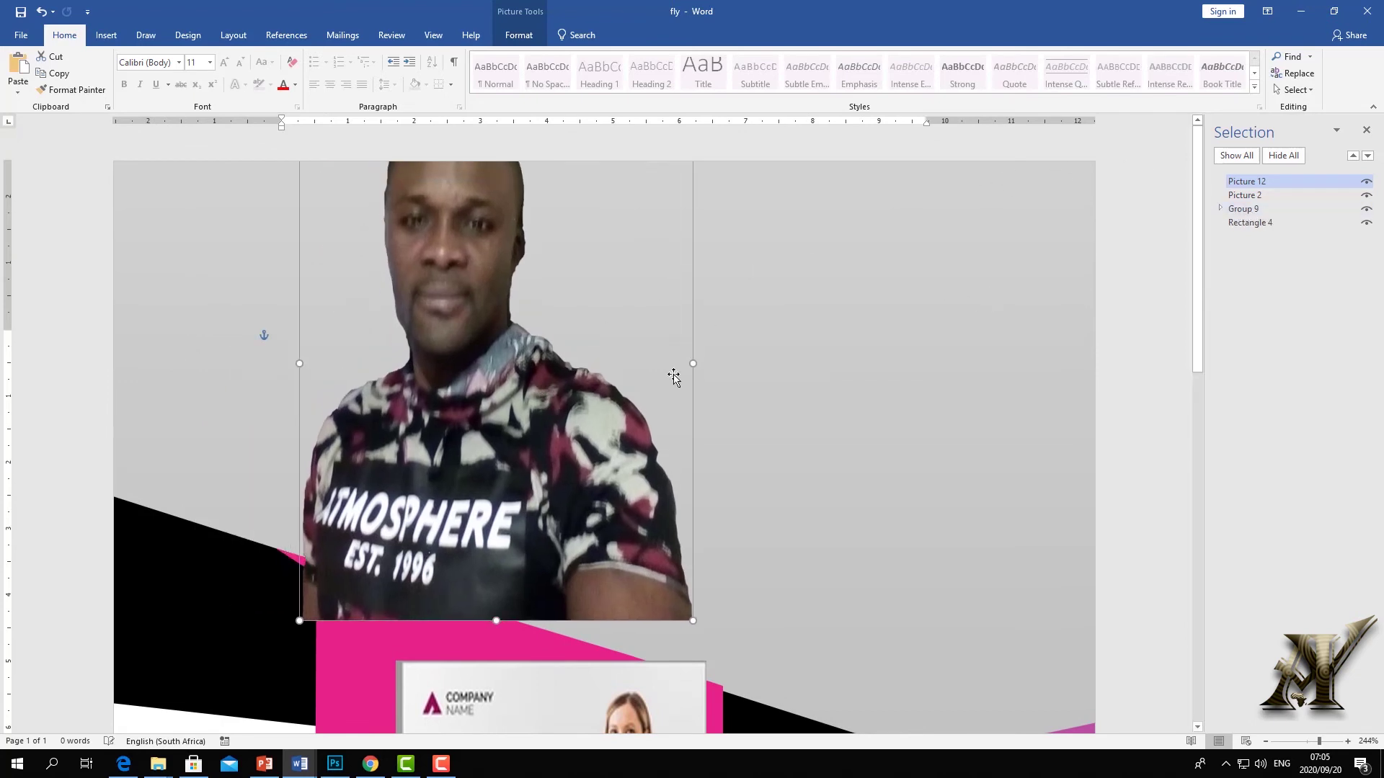
left_click_drag(463, 334, 508, 323)
left_click_drag(497, 545, 461, 510)
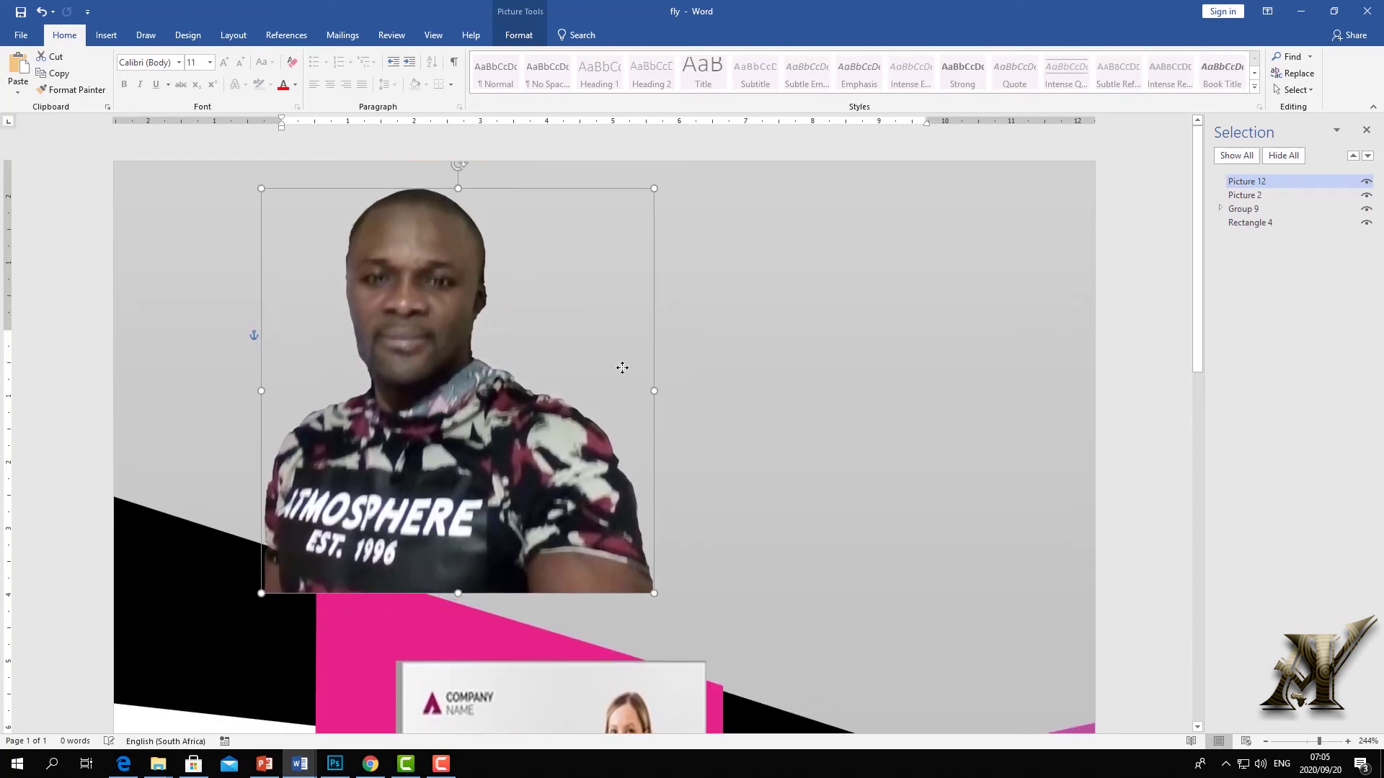
Select the group of background shapes and bring up its context menu
left_click(846, 355)
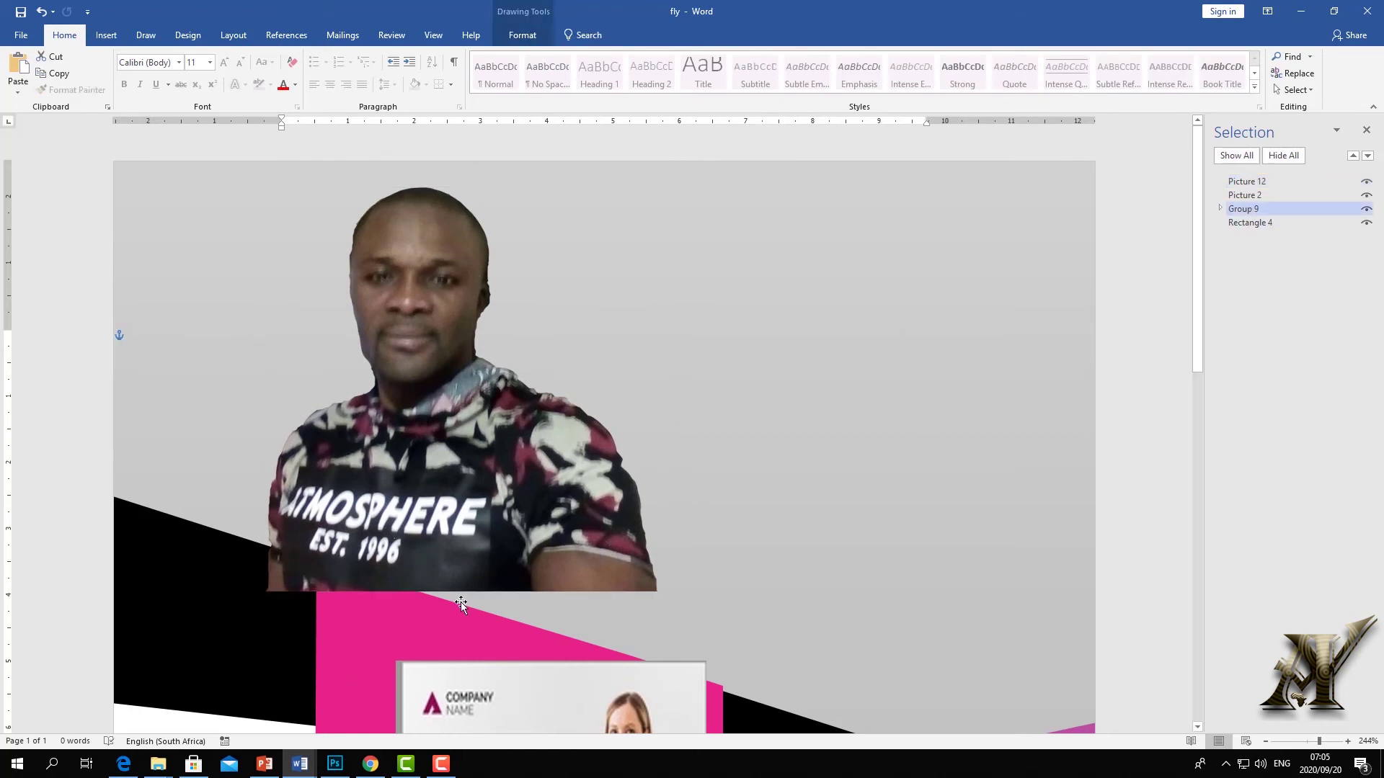
scroll(806, 568, "down", 6)
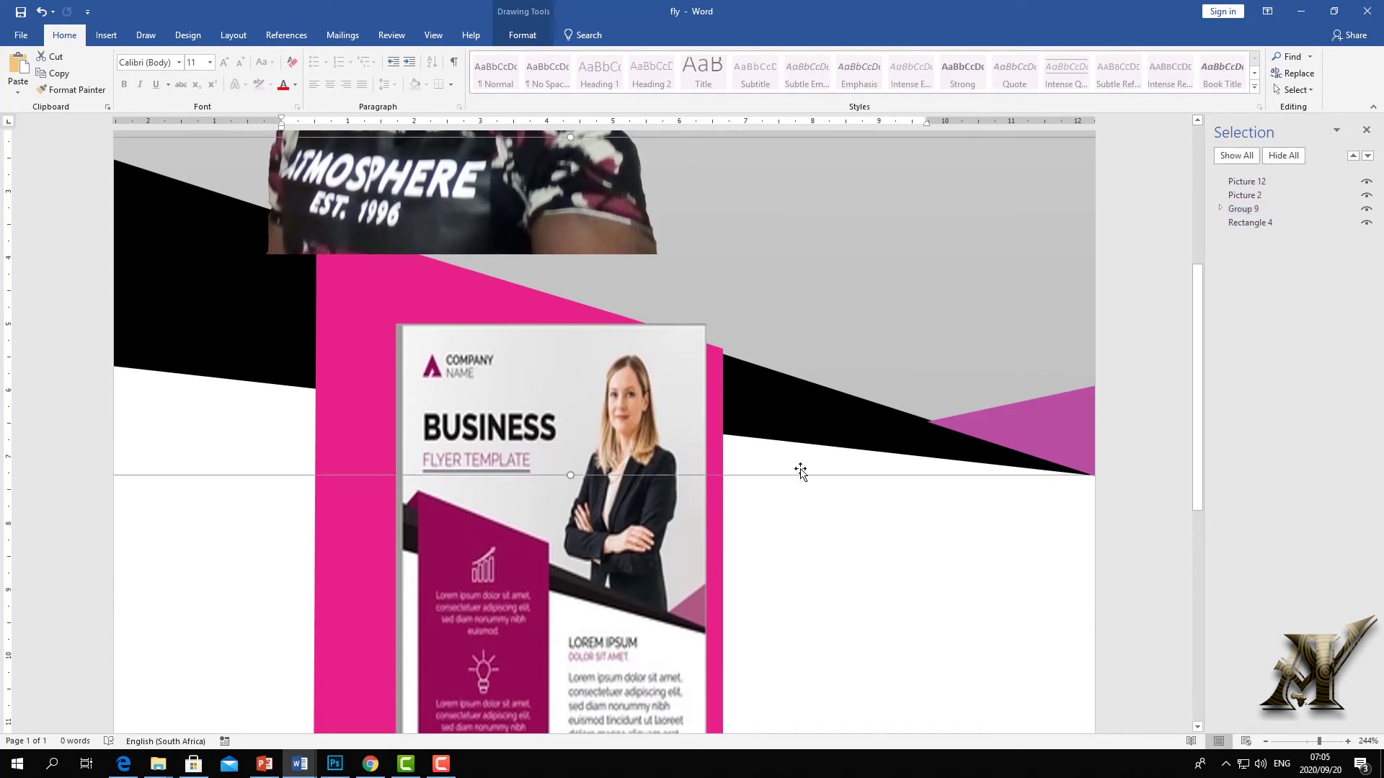
scroll(797, 470, "up", 6)
right_click(1027, 225)
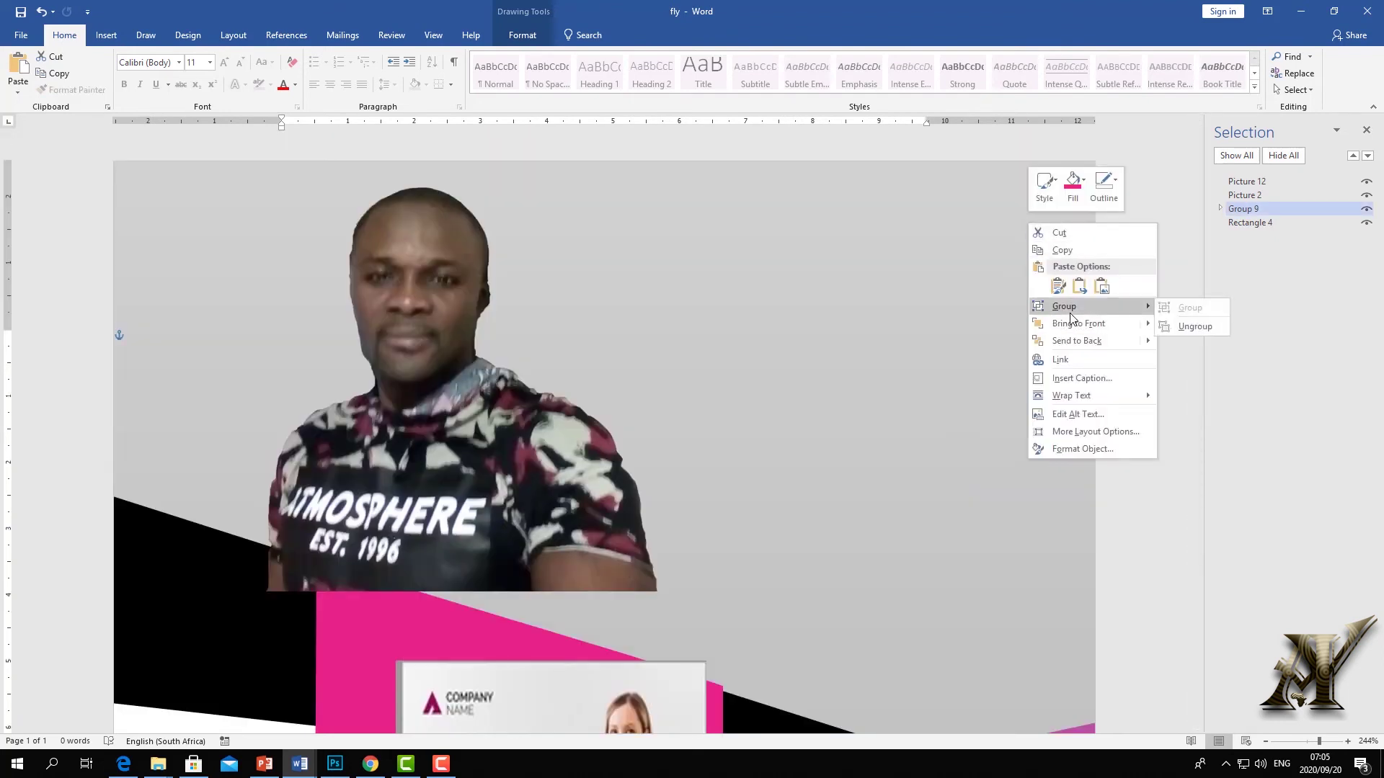
Ungroup the background shapes and move the man's picture to the right side
left_click(1185, 327)
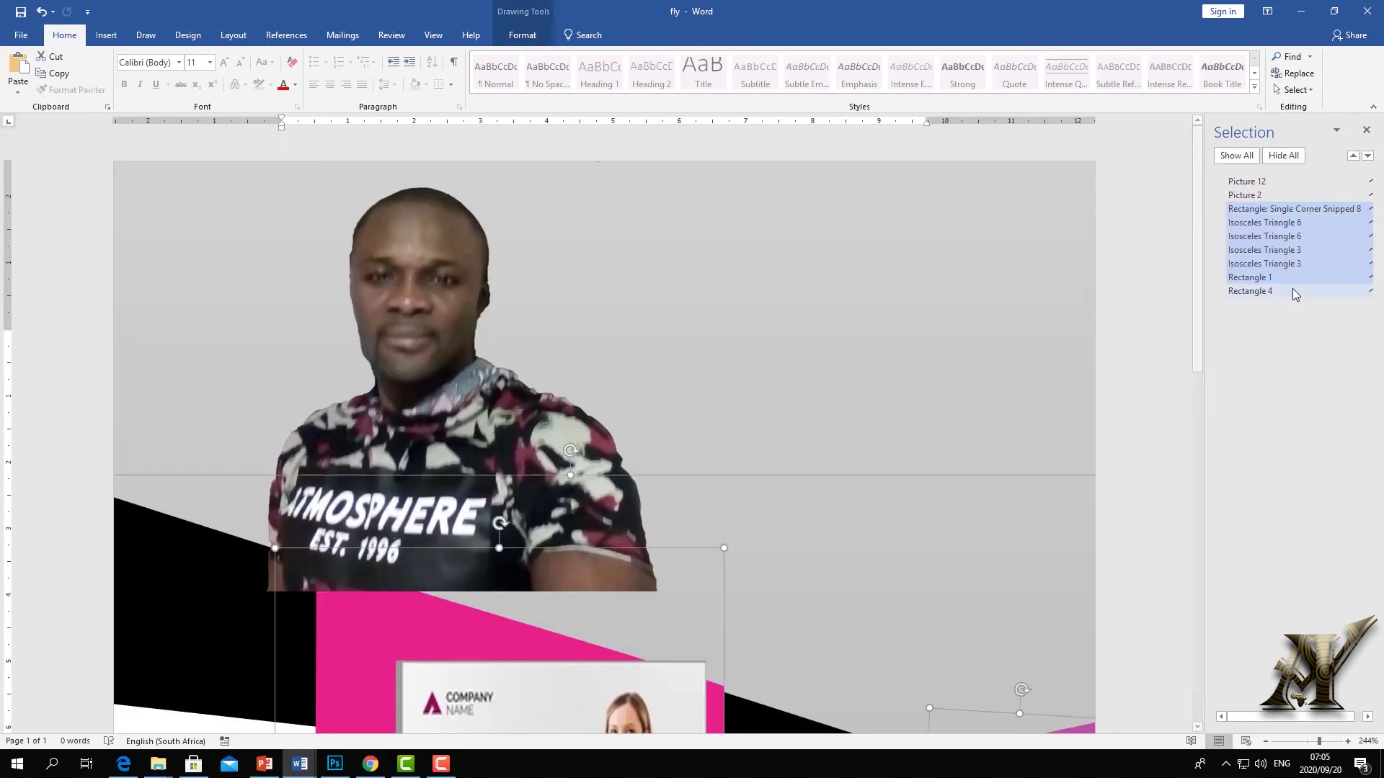
left_click_drag(506, 409, 907, 496)
scroll(912, 462, "down", 3)
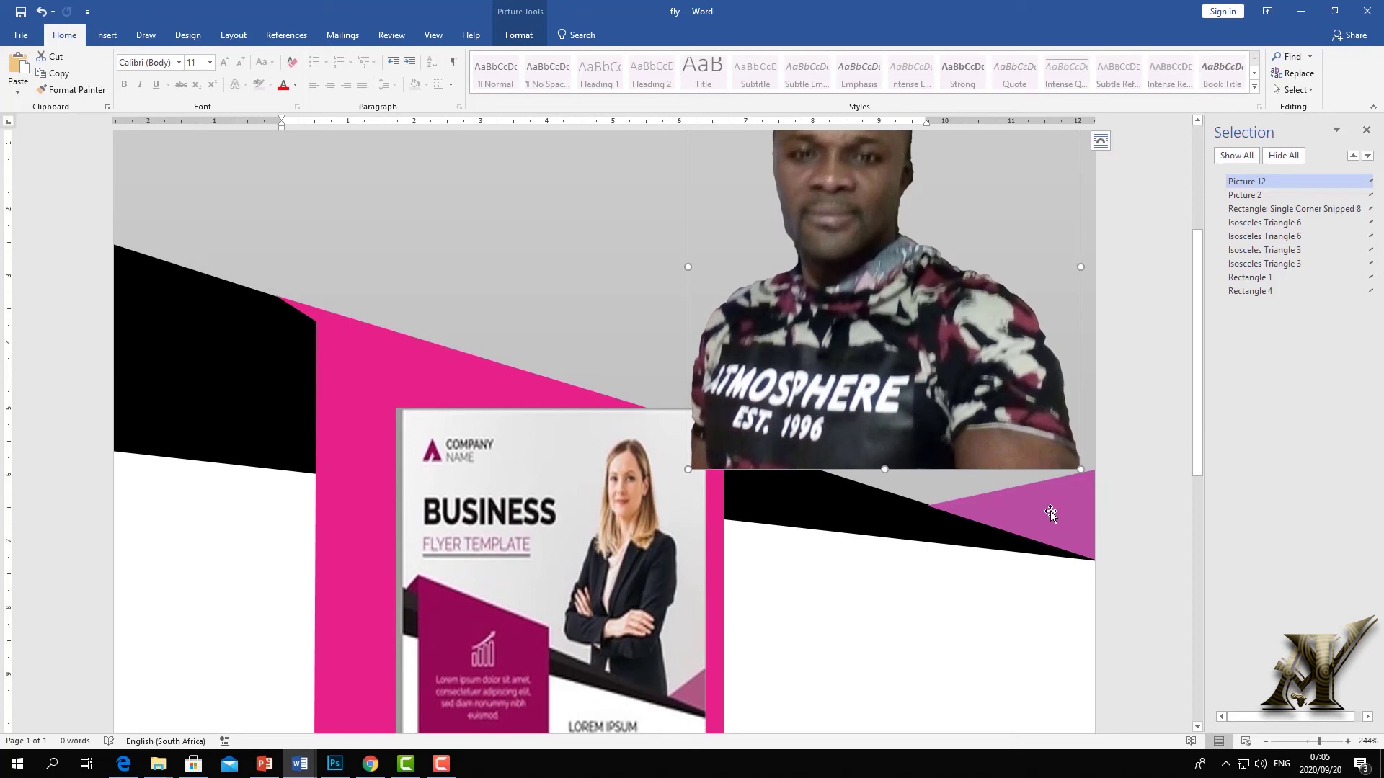
left_click(863, 506)
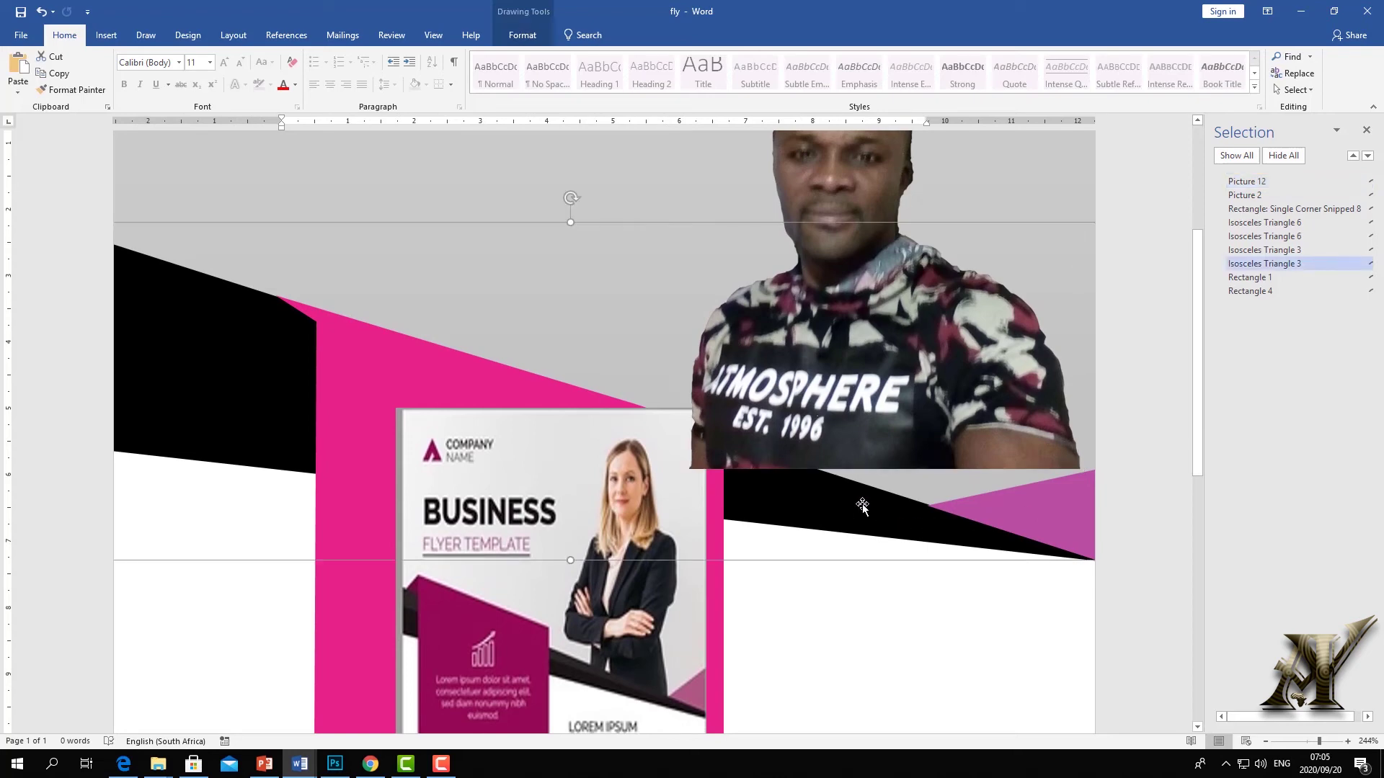
left_click(856, 194)
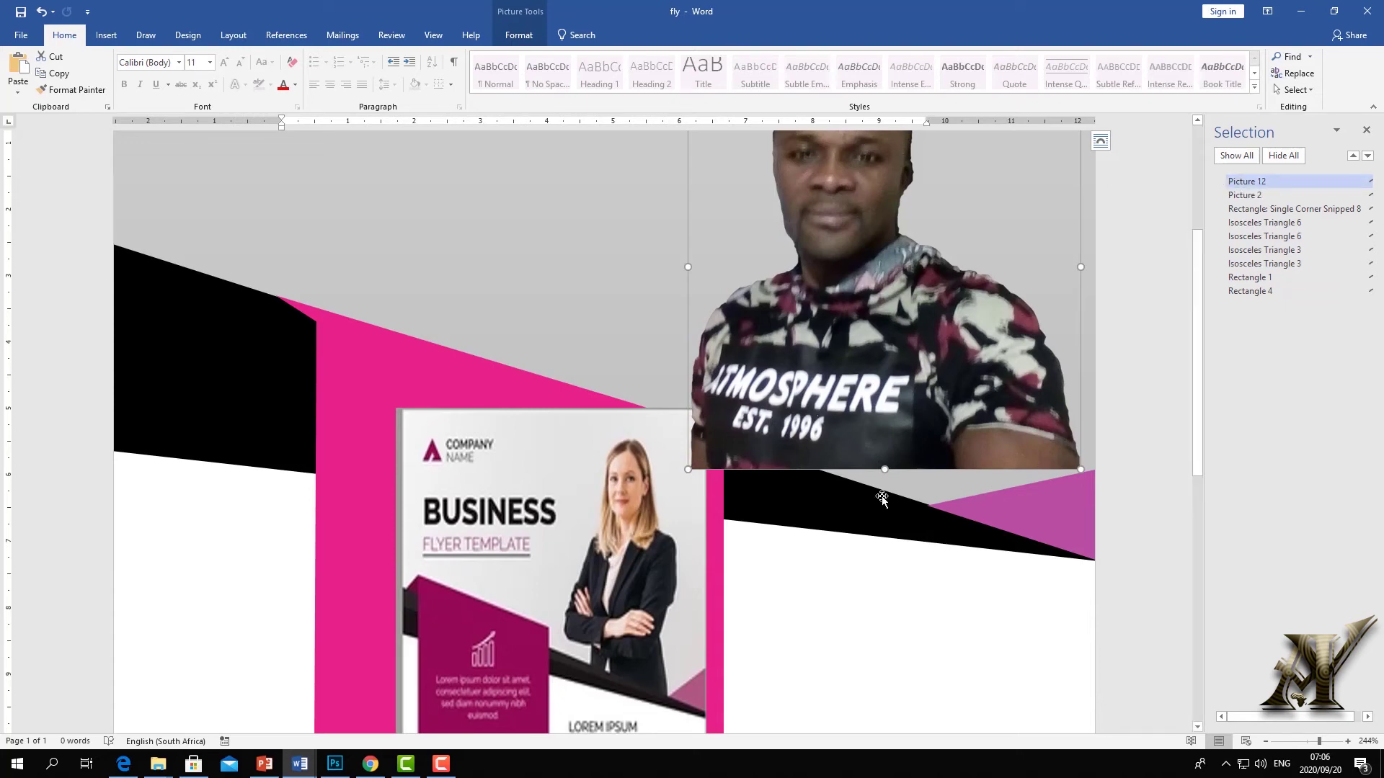
Stack the black and pink triangles above the man's picture in the Selection pane
left_click(809, 494)
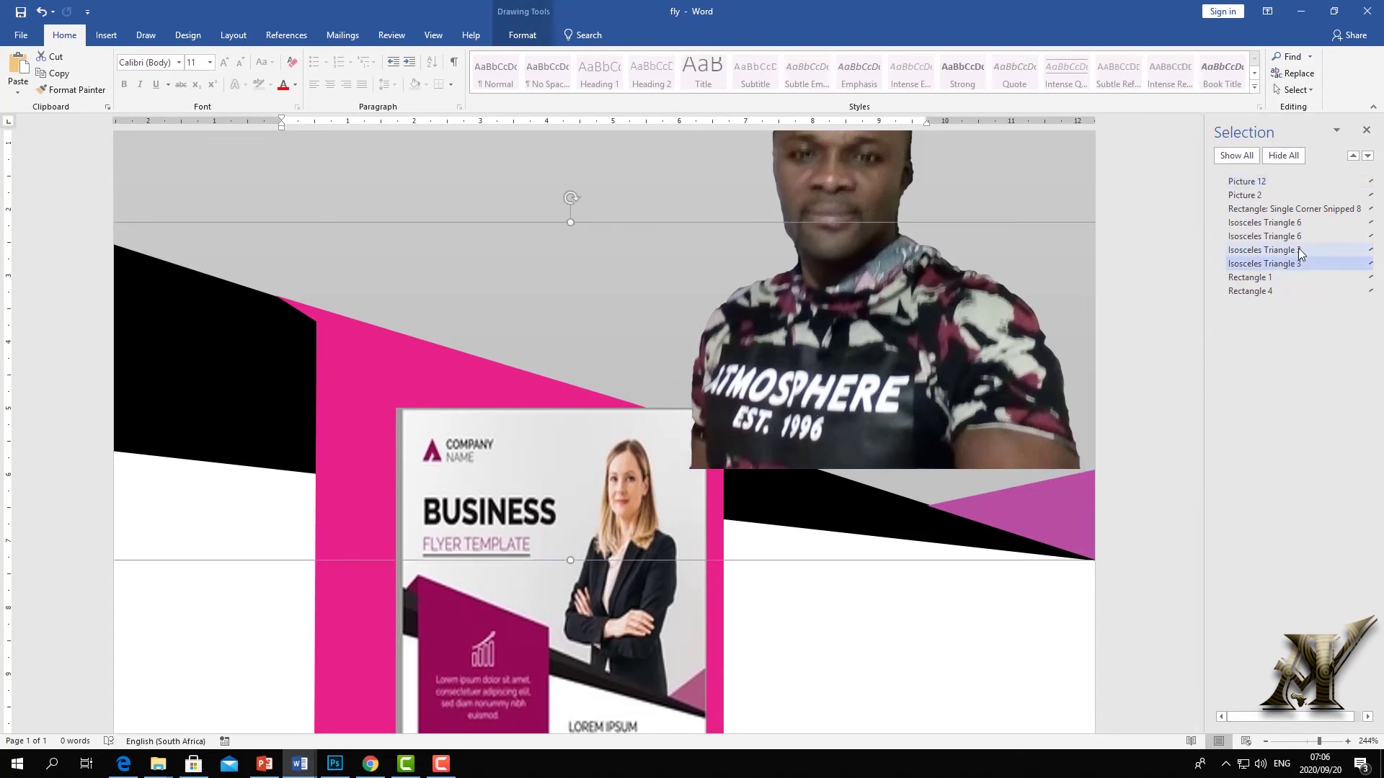
left_click_drag(1288, 262, 1217, 362)
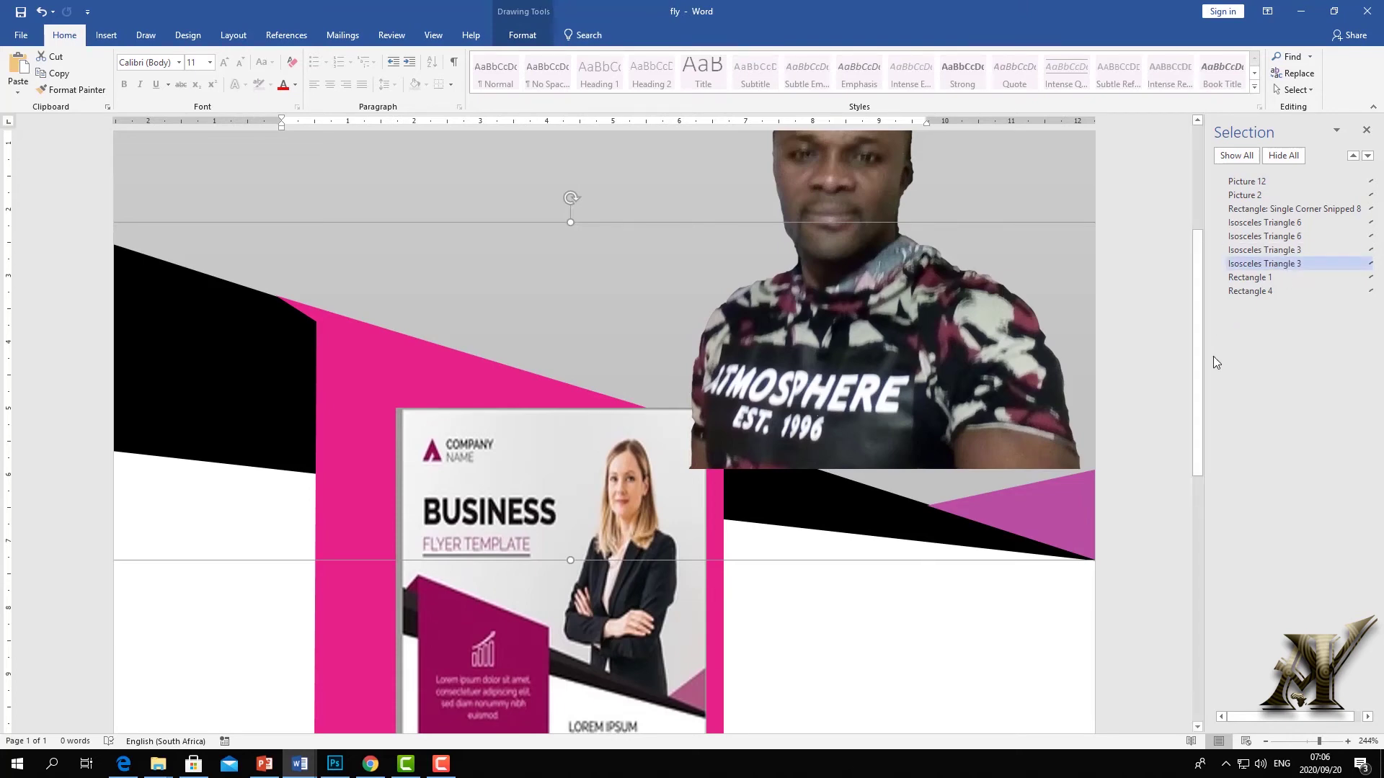
left_click(1065, 506)
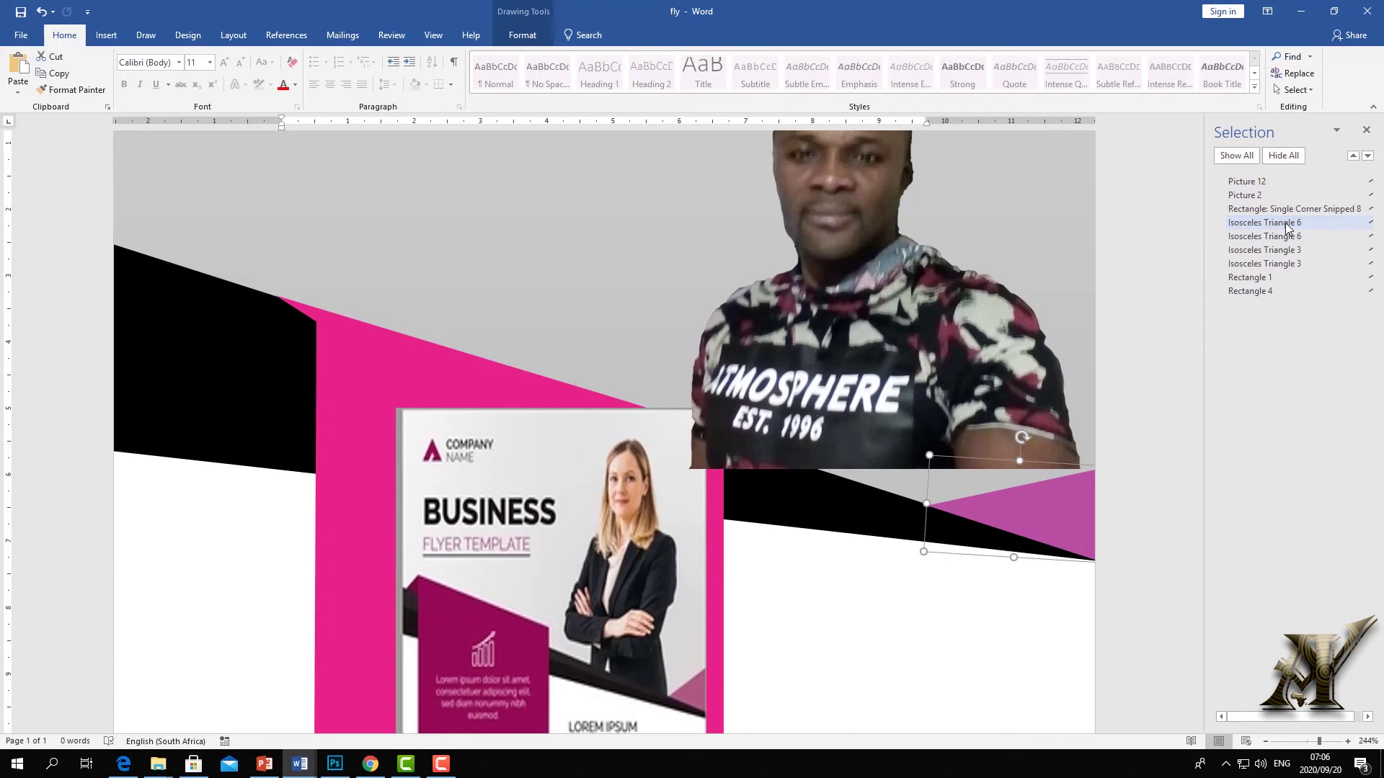
left_click_drag(1286, 222, 1272, 178)
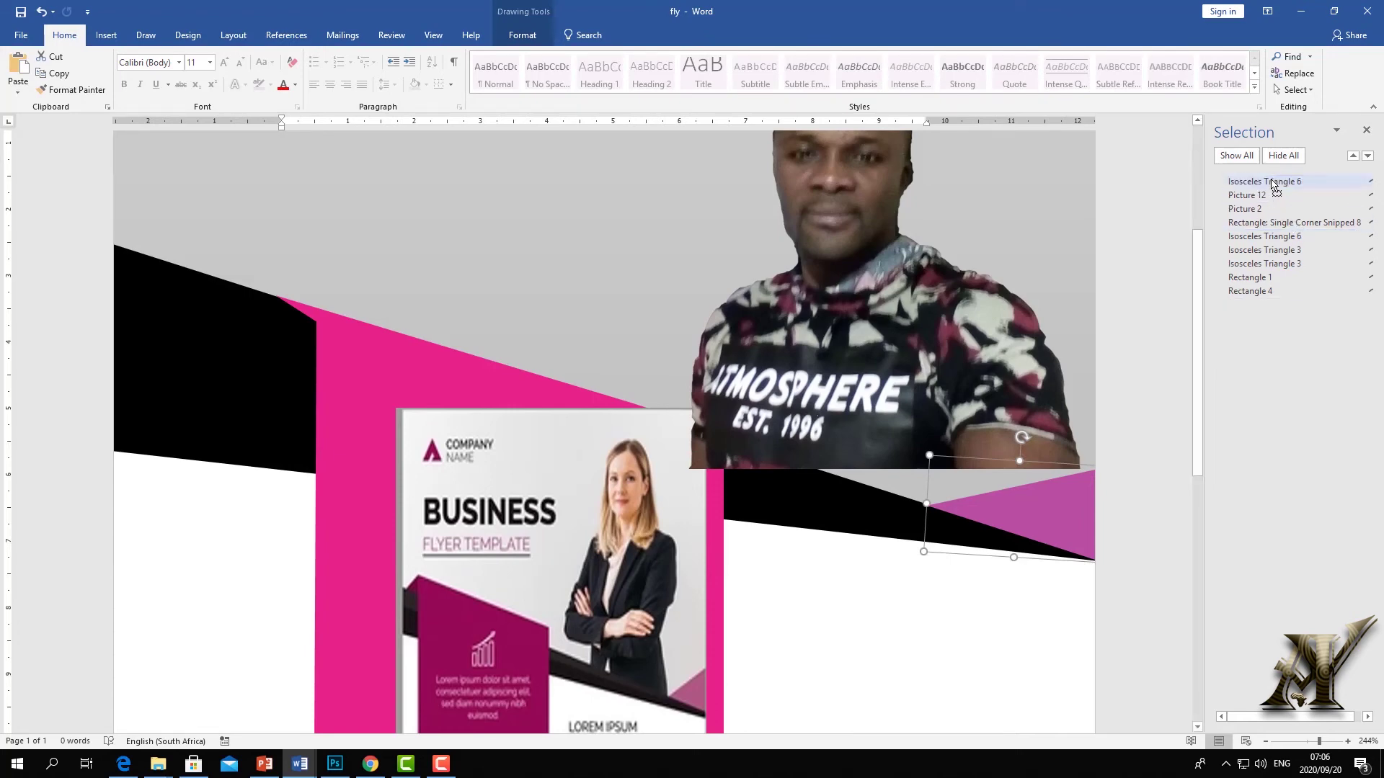
left_click_drag(940, 401, 959, 433)
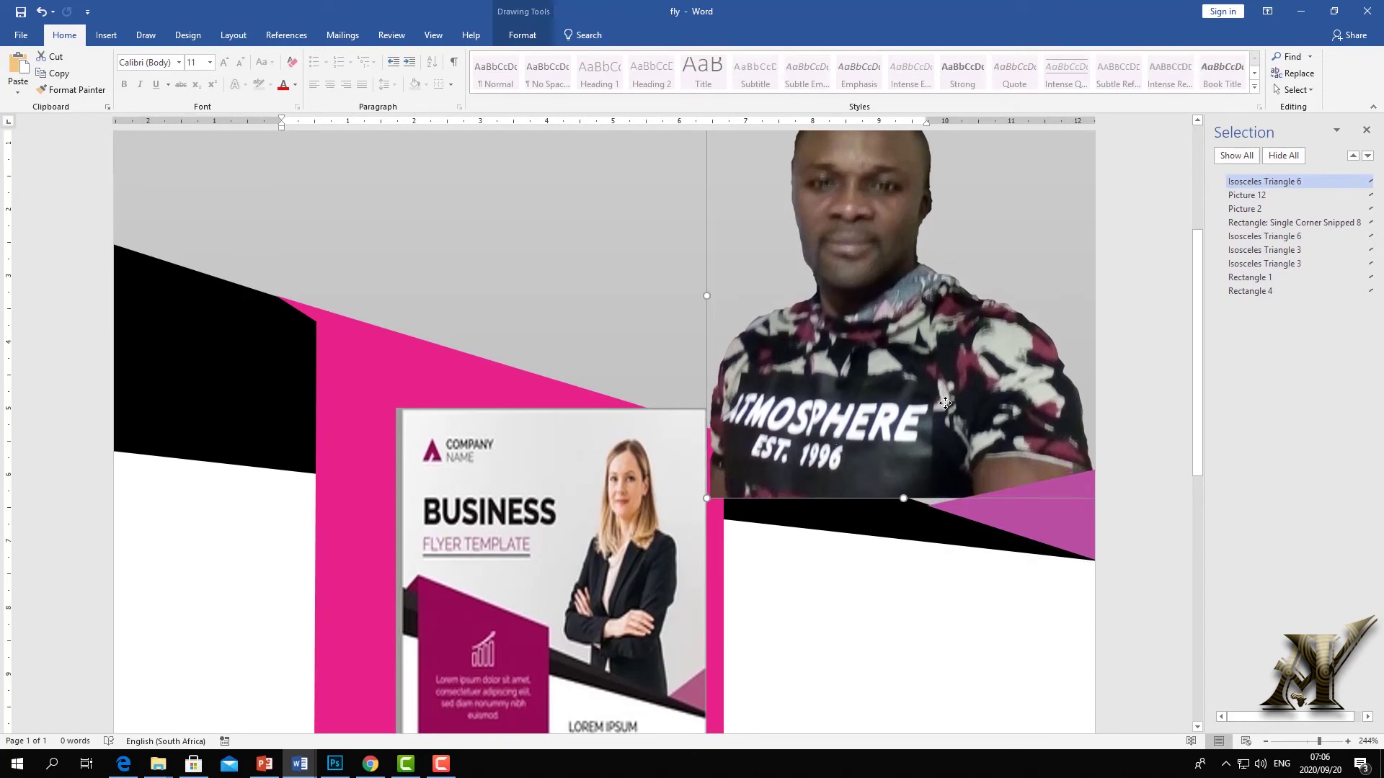
left_click(342, 394)
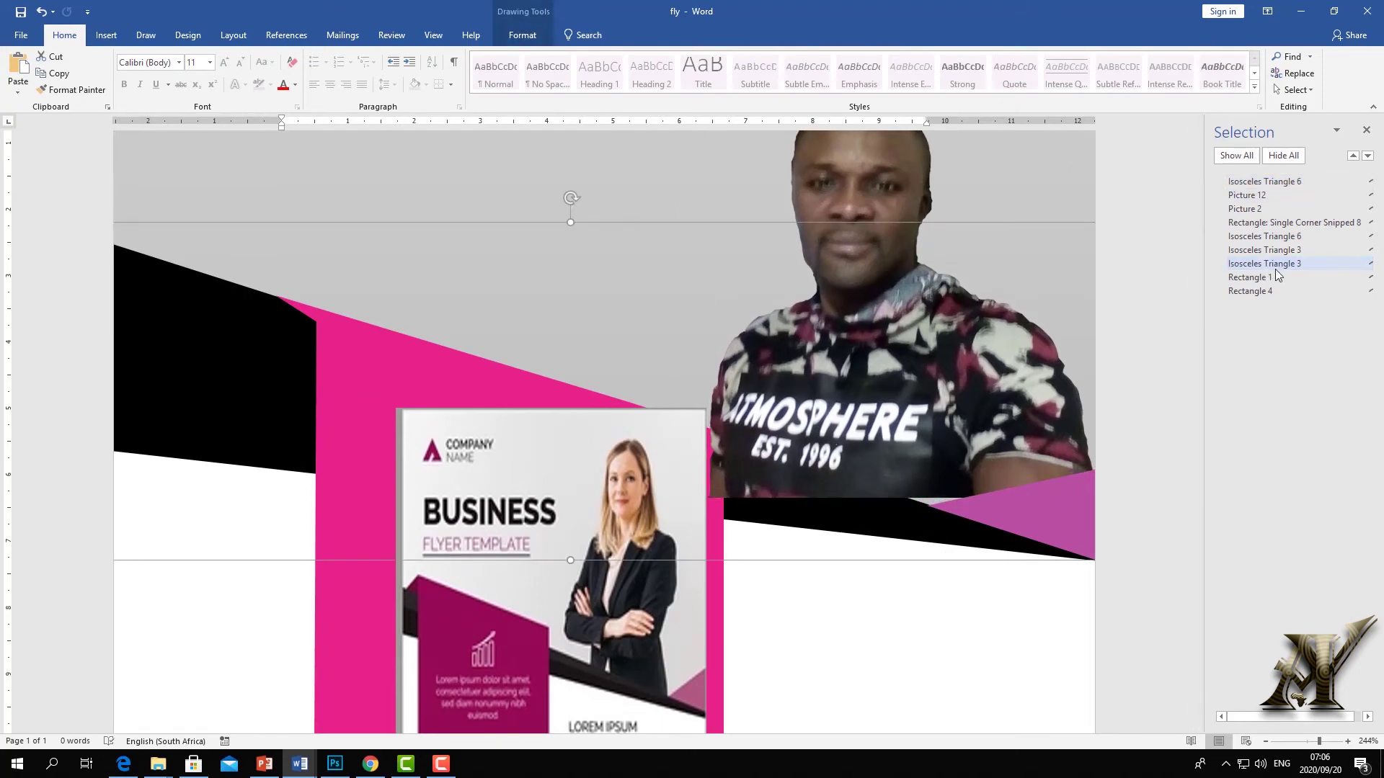
left_click_drag(1277, 265, 1273, 181)
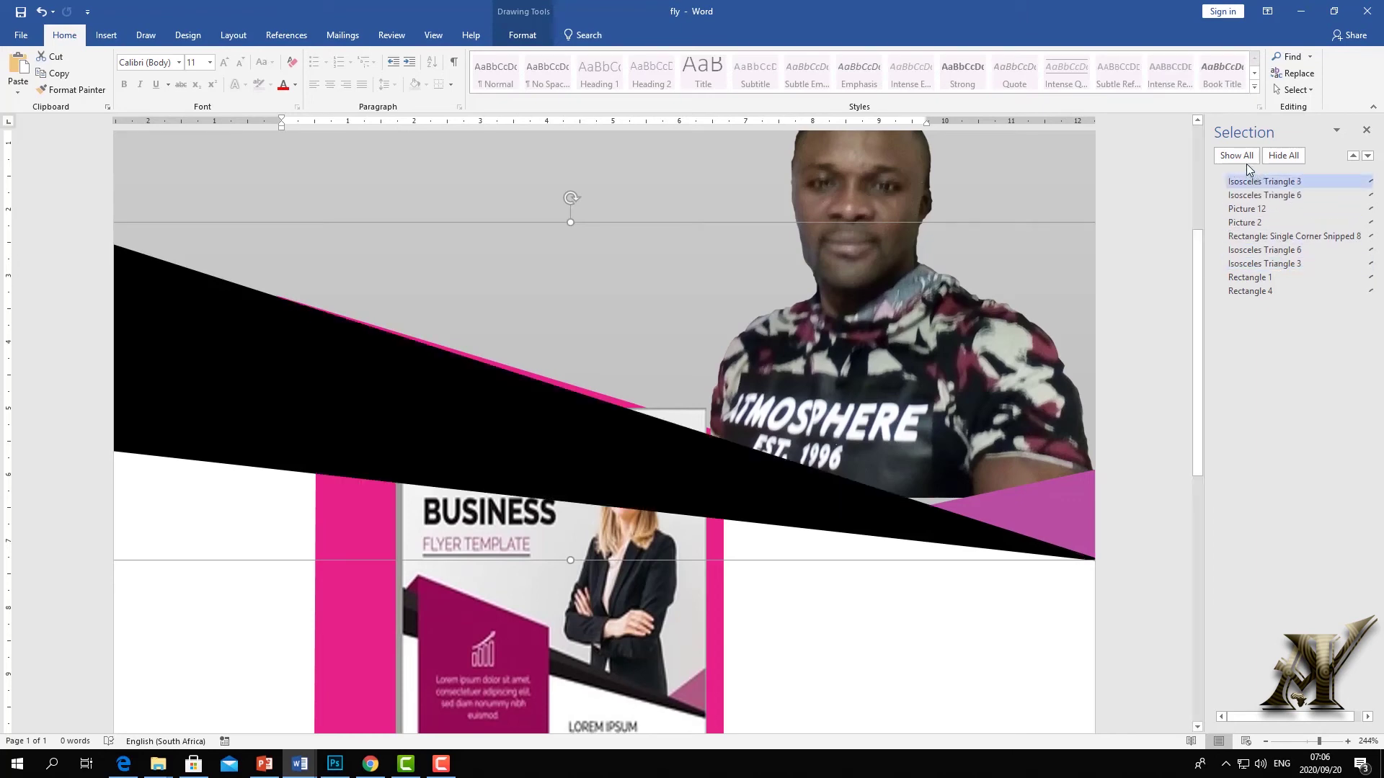
Bring the pink snipped-corner column in front of the flyer template picture
left_click(914, 314)
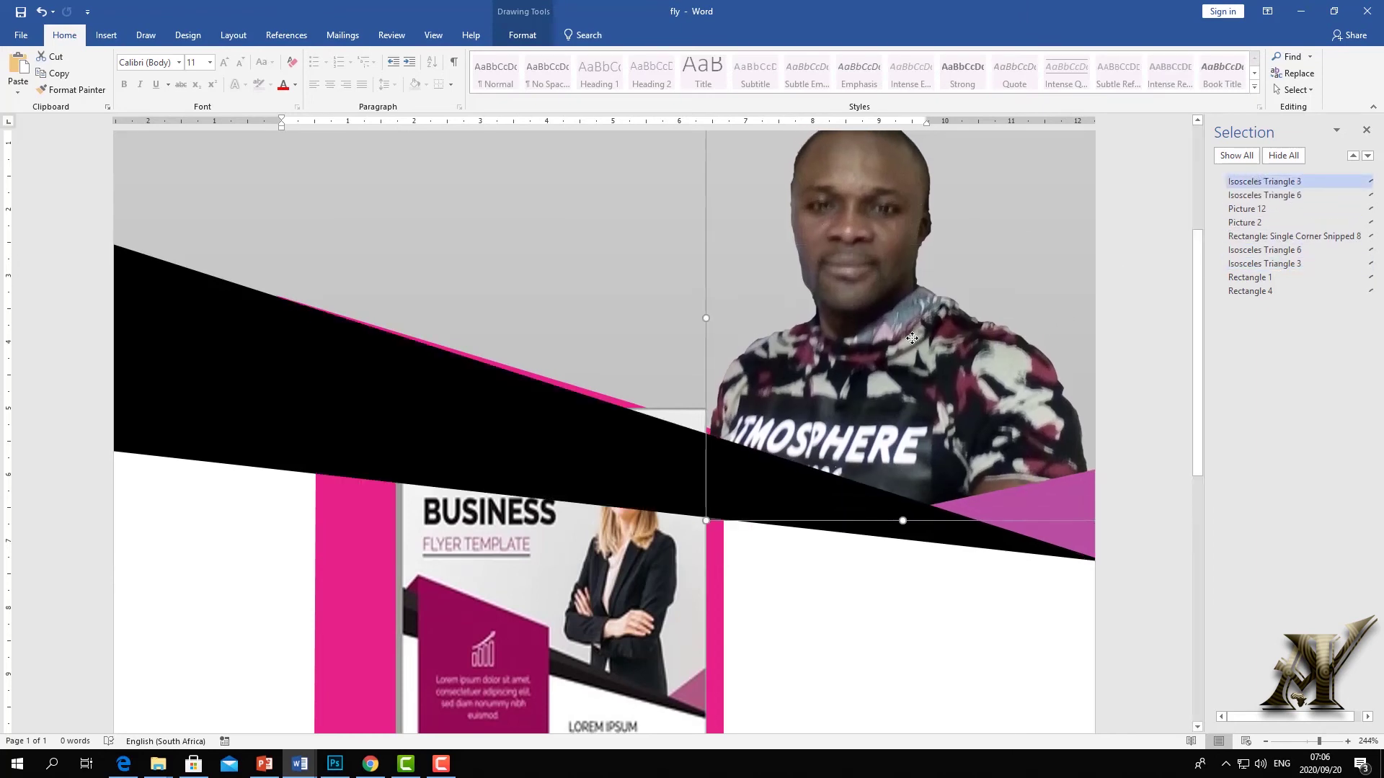
left_click_drag(913, 333, 913, 331)
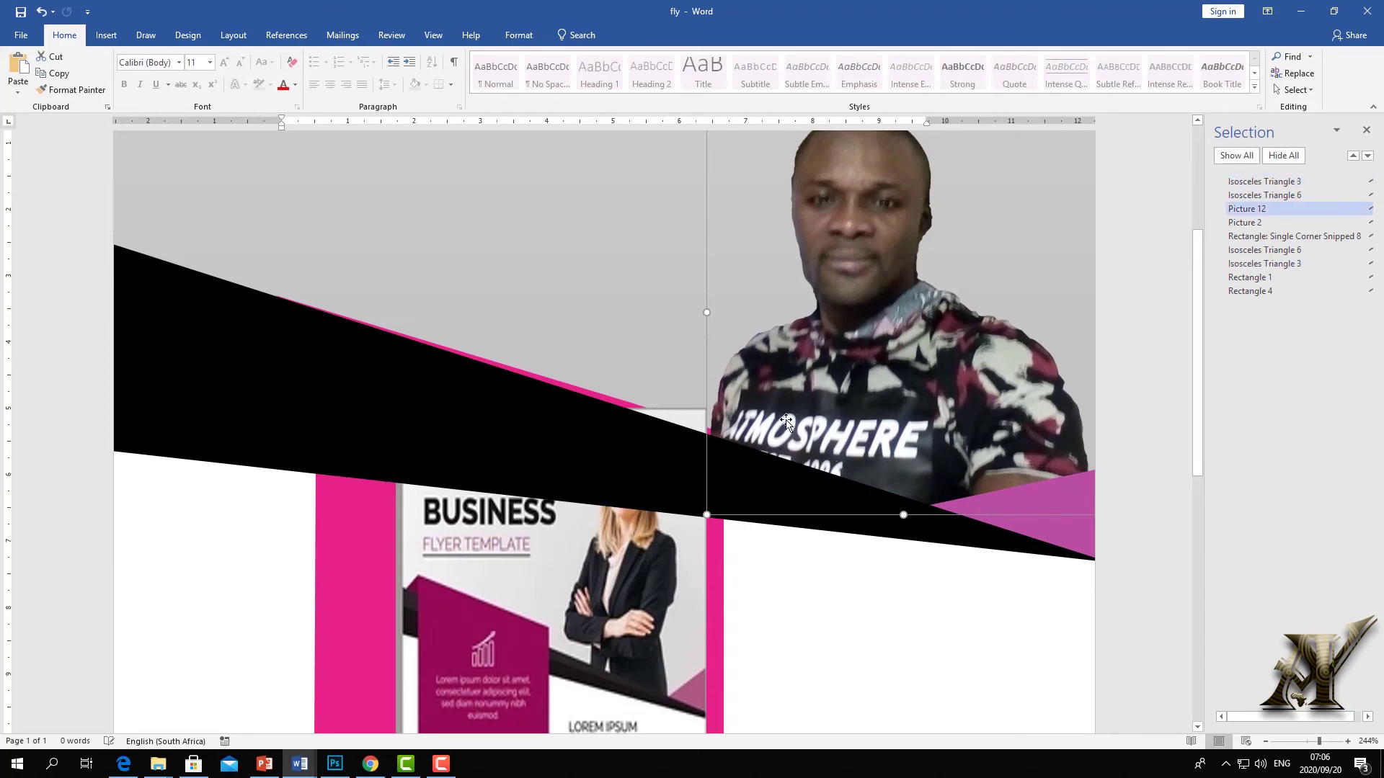
left_click(564, 569)
left_click_drag(564, 568, 405, 587)
scroll(658, 587, "down", 3)
left_click(669, 425)
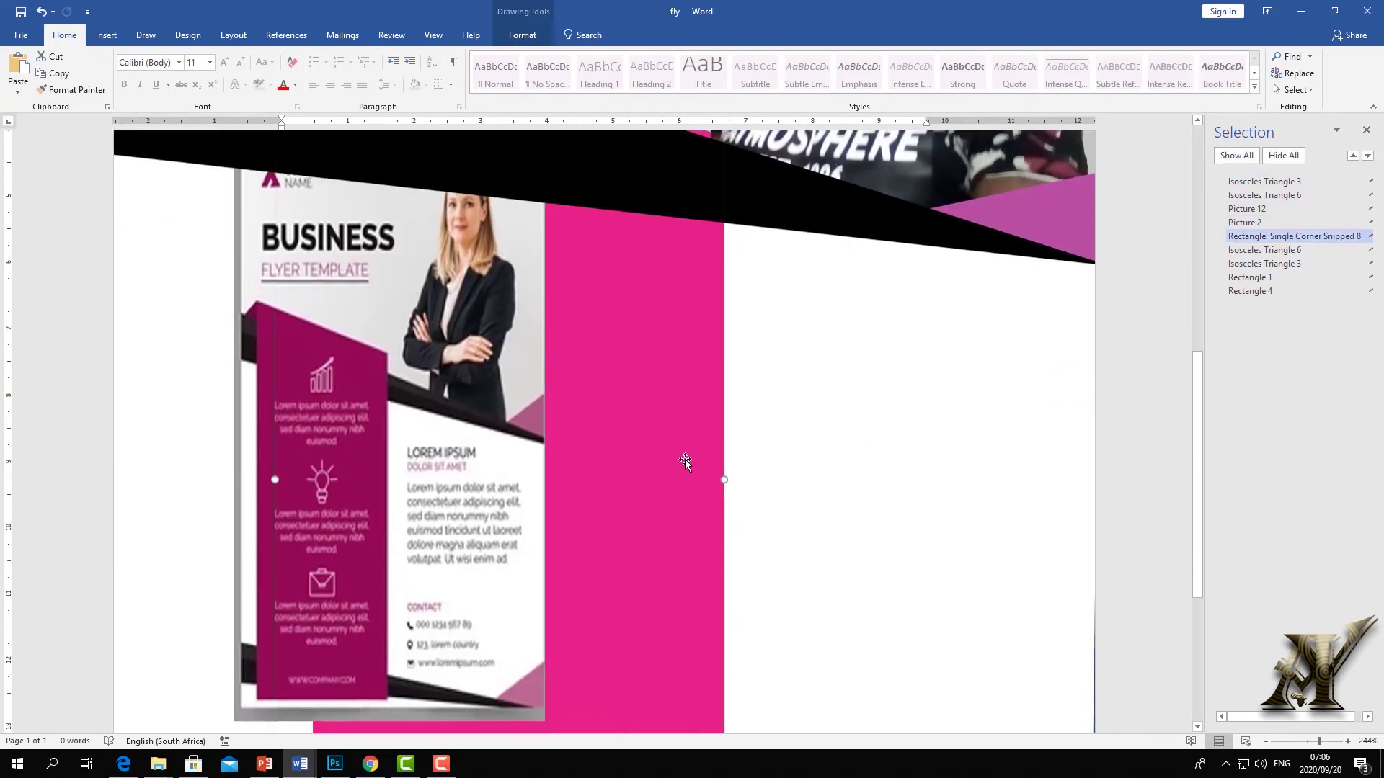
scroll(682, 449, "up", 5)
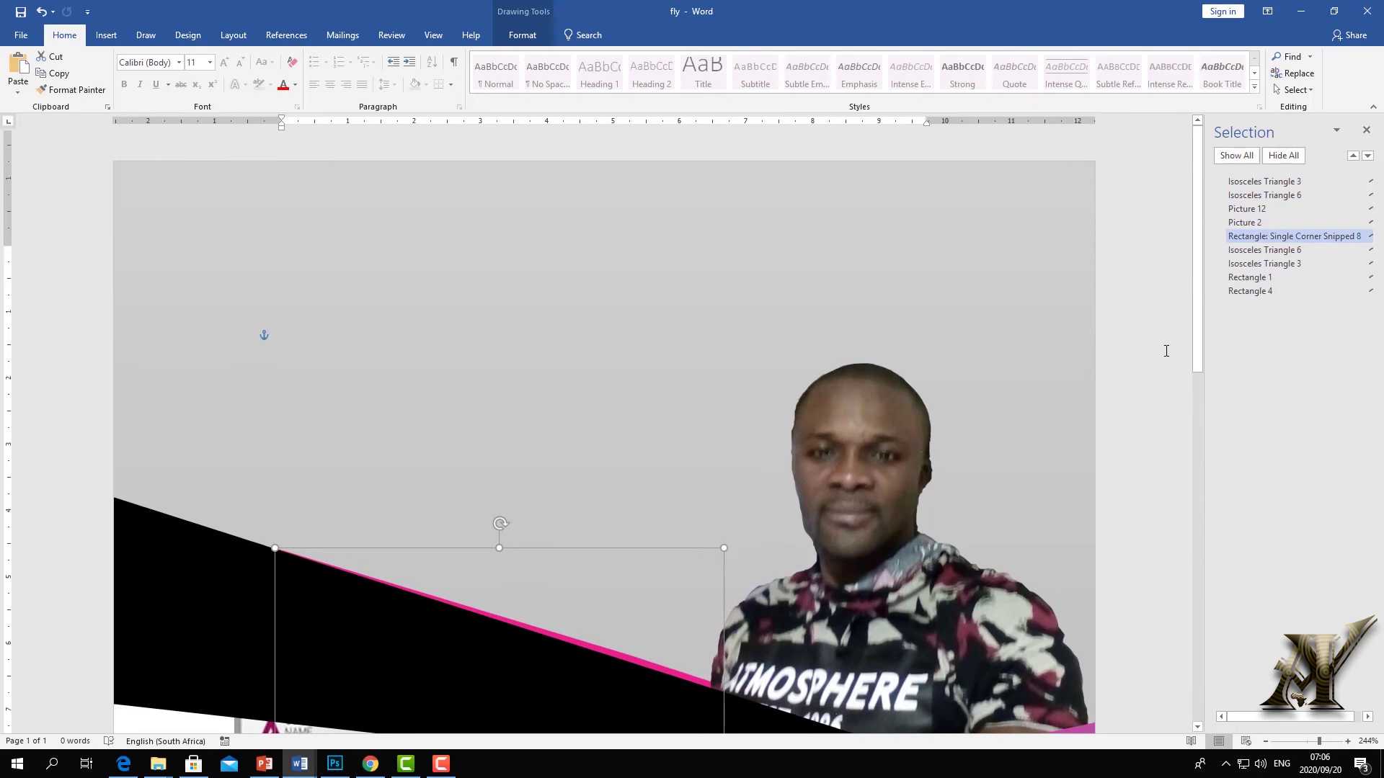
scroll(1165, 349, "down", 4)
left_click_drag(1269, 240, 1269, 182)
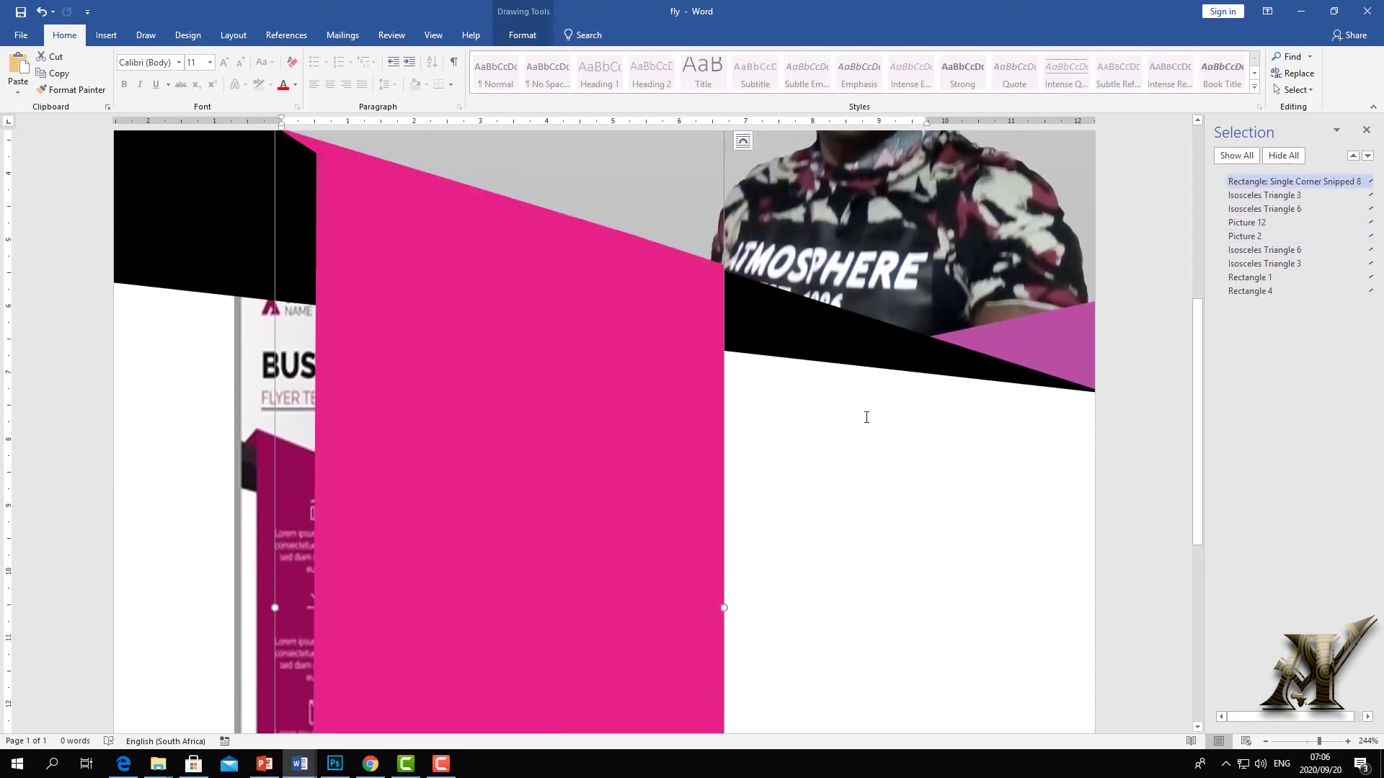
Move the template picture aside and stretch the man's photo taller toward the page top
left_click(245, 403)
left_click_drag(245, 404, 778, 475)
scroll(769, 454, "up", 5)
scroll(854, 432, "down", 3)
left_click(854, 398)
scroll(854, 397, "up", 3)
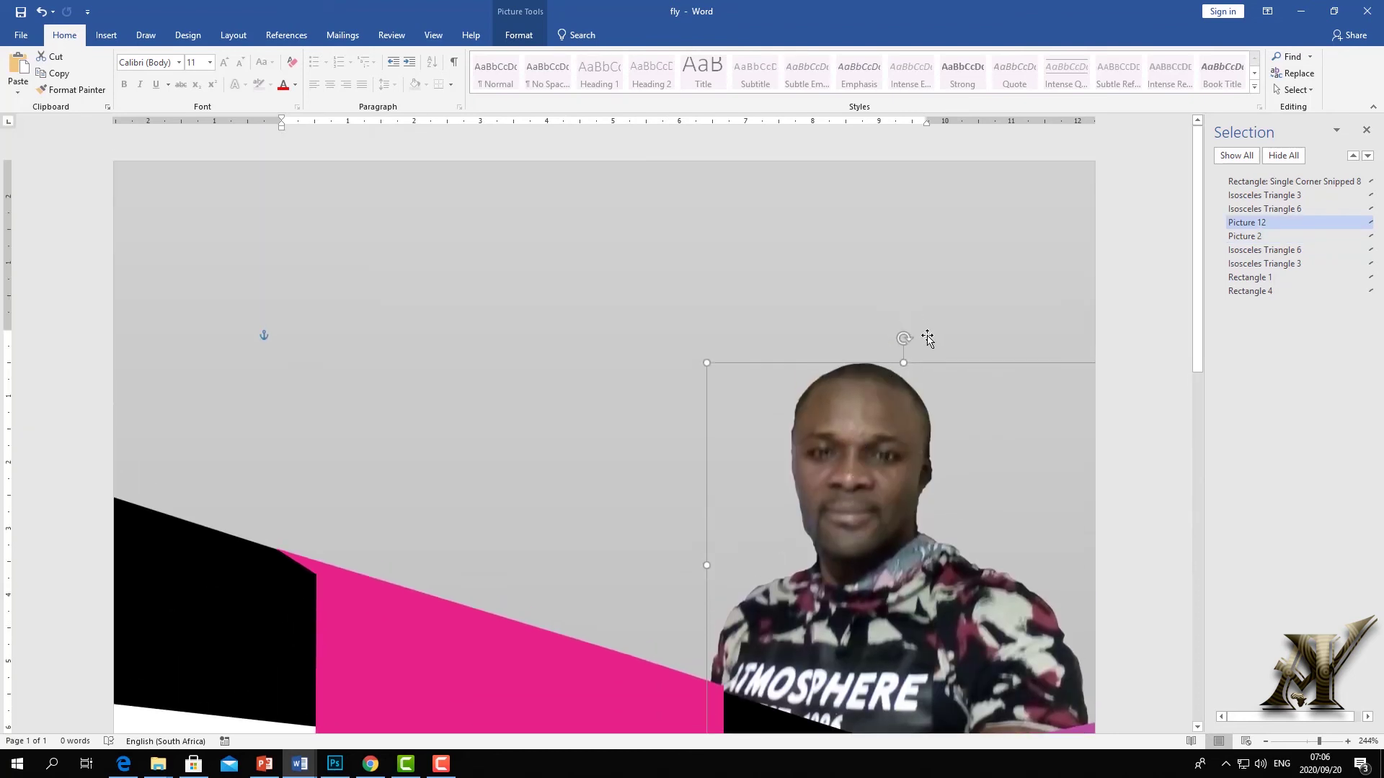
left_click_drag(903, 364, 893, 273)
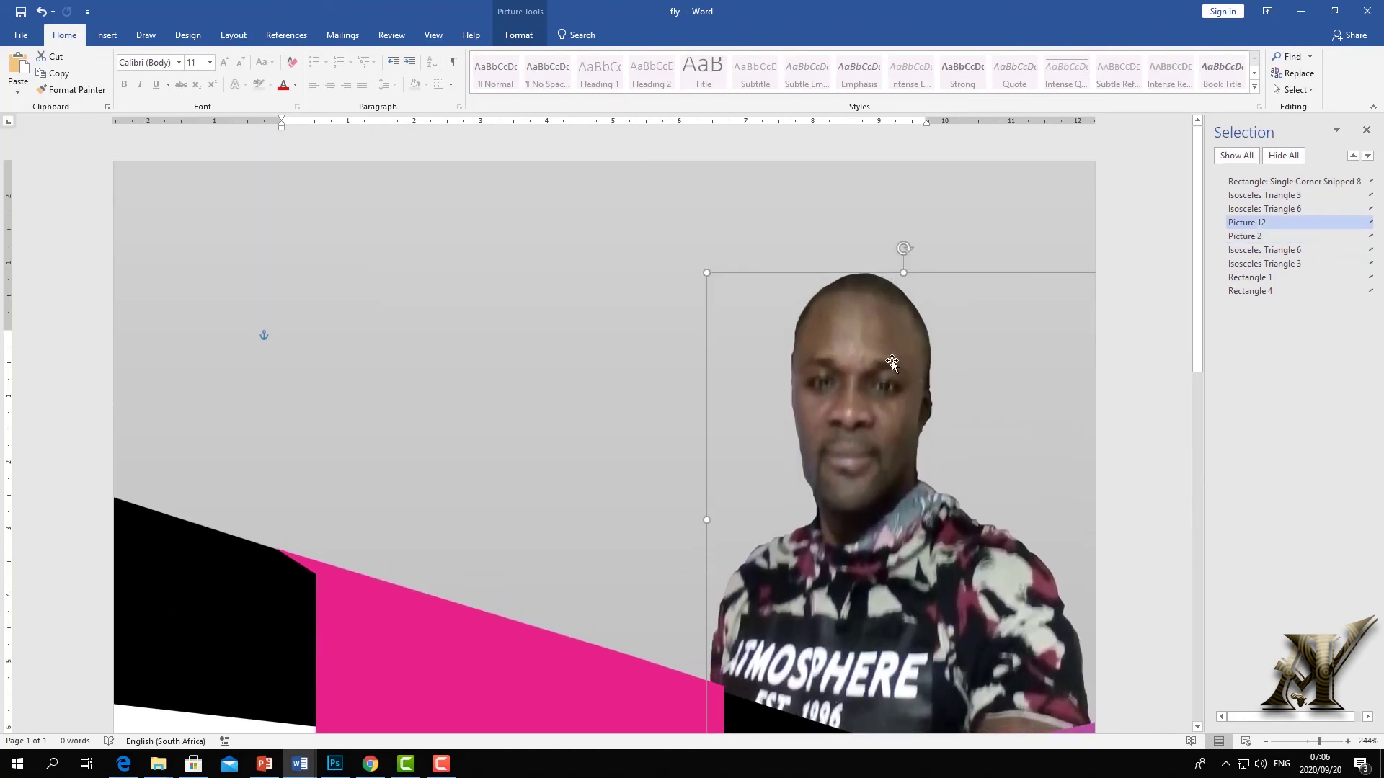
left_click_drag(706, 272, 615, 229)
left_click(757, 417)
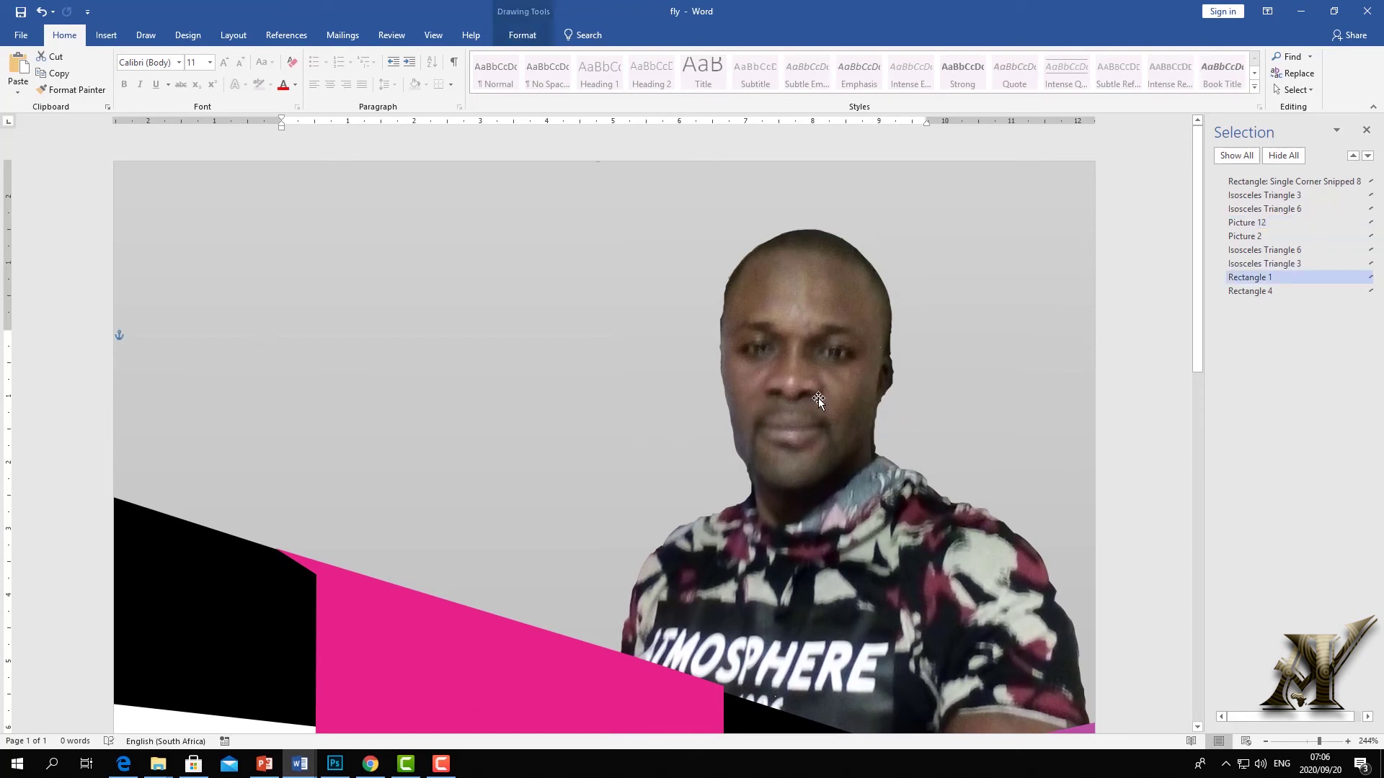
left_click(818, 402)
scroll(802, 432, "down", 3)
scroll(802, 432, "down", 3)
scroll(811, 446, "up", 6)
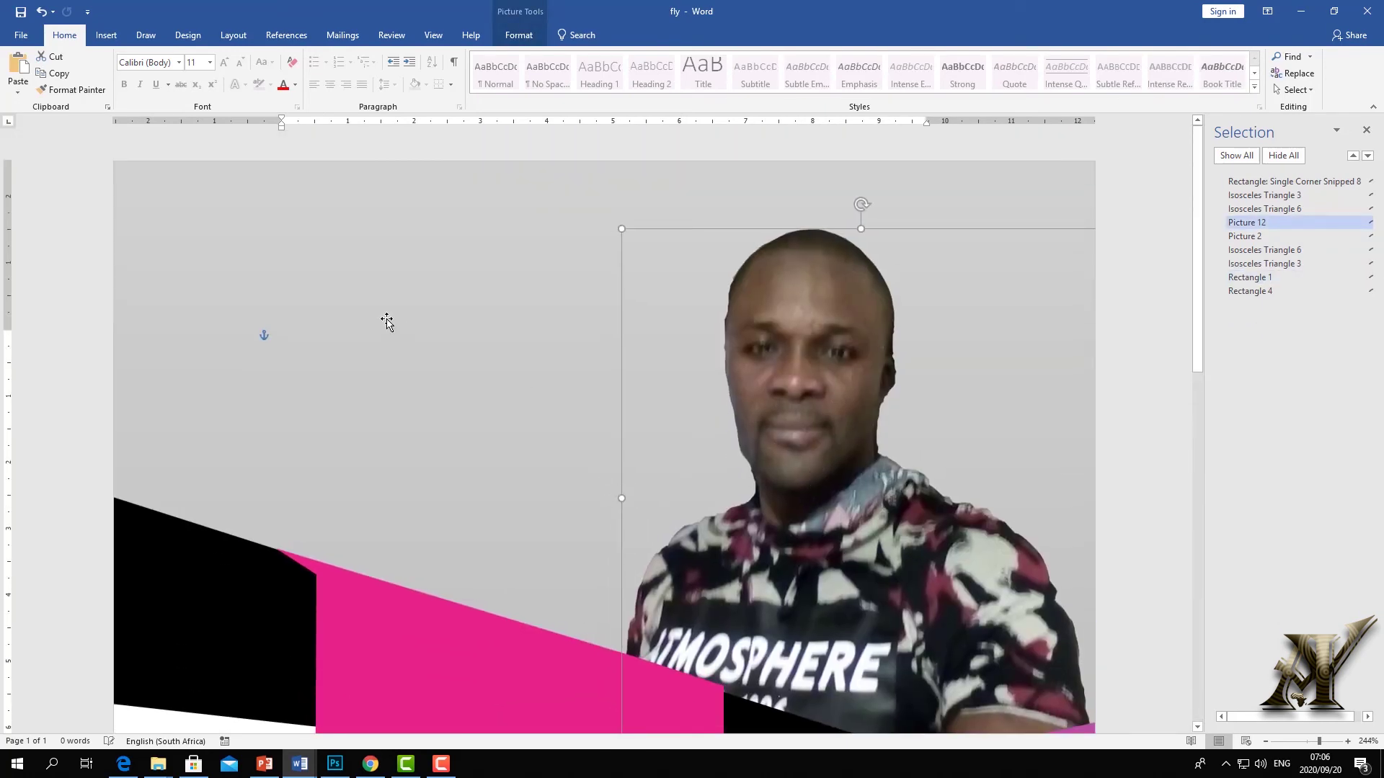
Hide the flyer template picture (Picture 2) with its eye icon
left_click(509, 404)
scroll(509, 404, "down", 10)
scroll(607, 414, "up", 5)
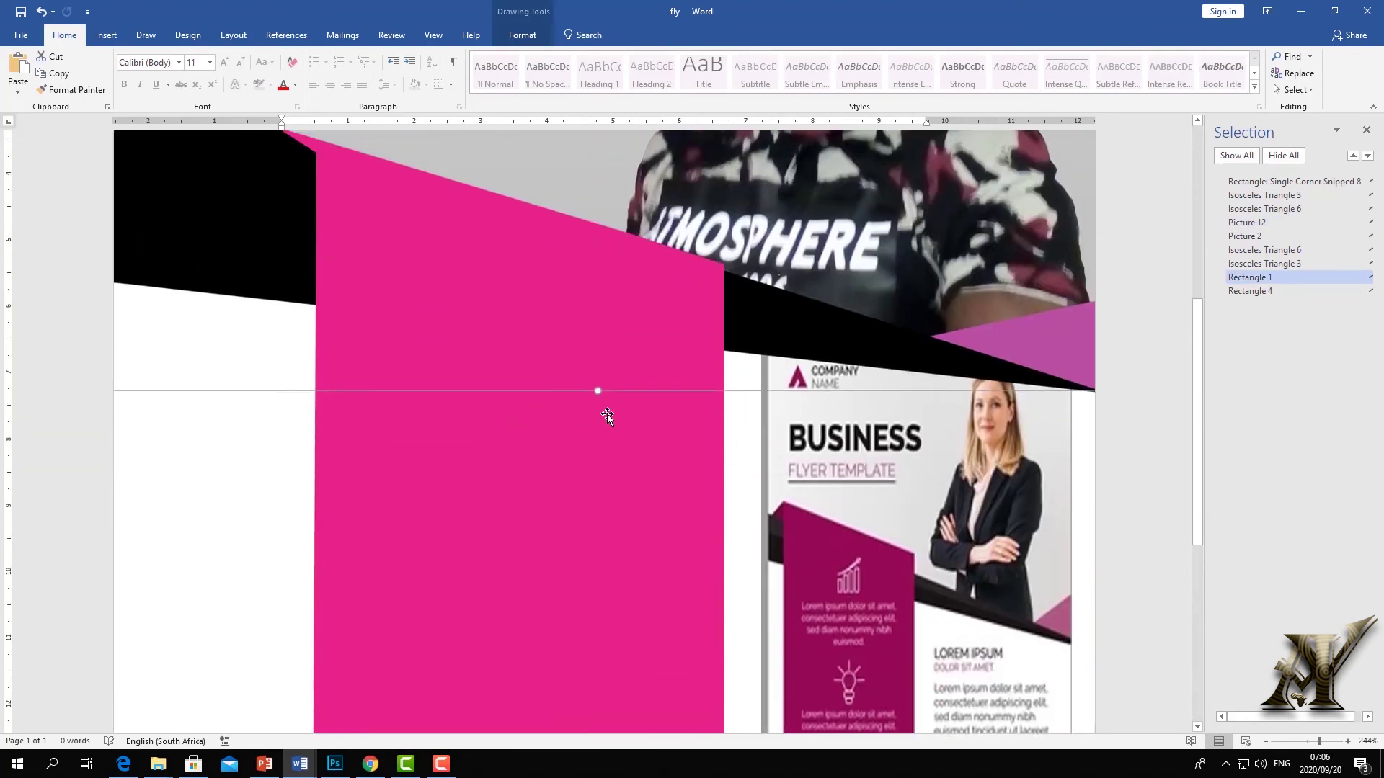
left_click(873, 522)
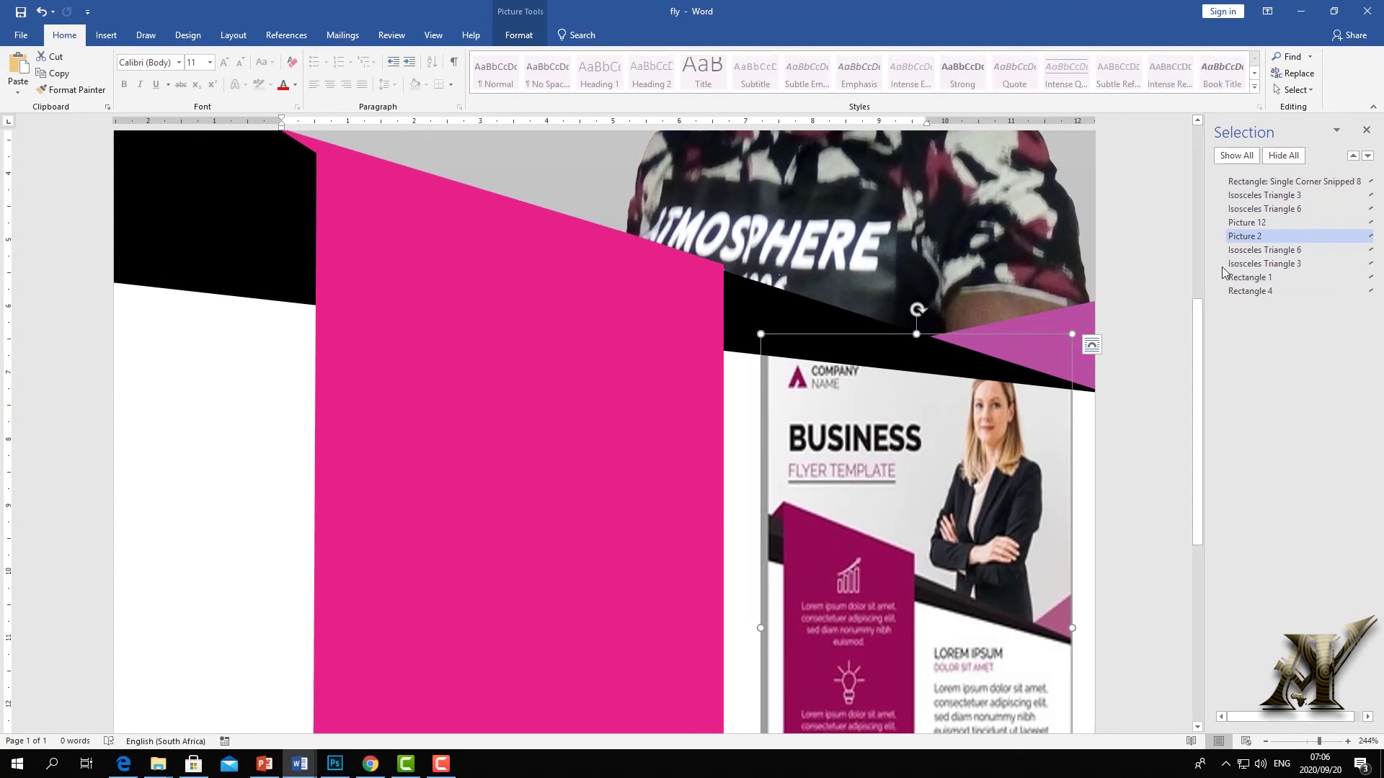
left_click(1371, 236)
left_click(497, 398)
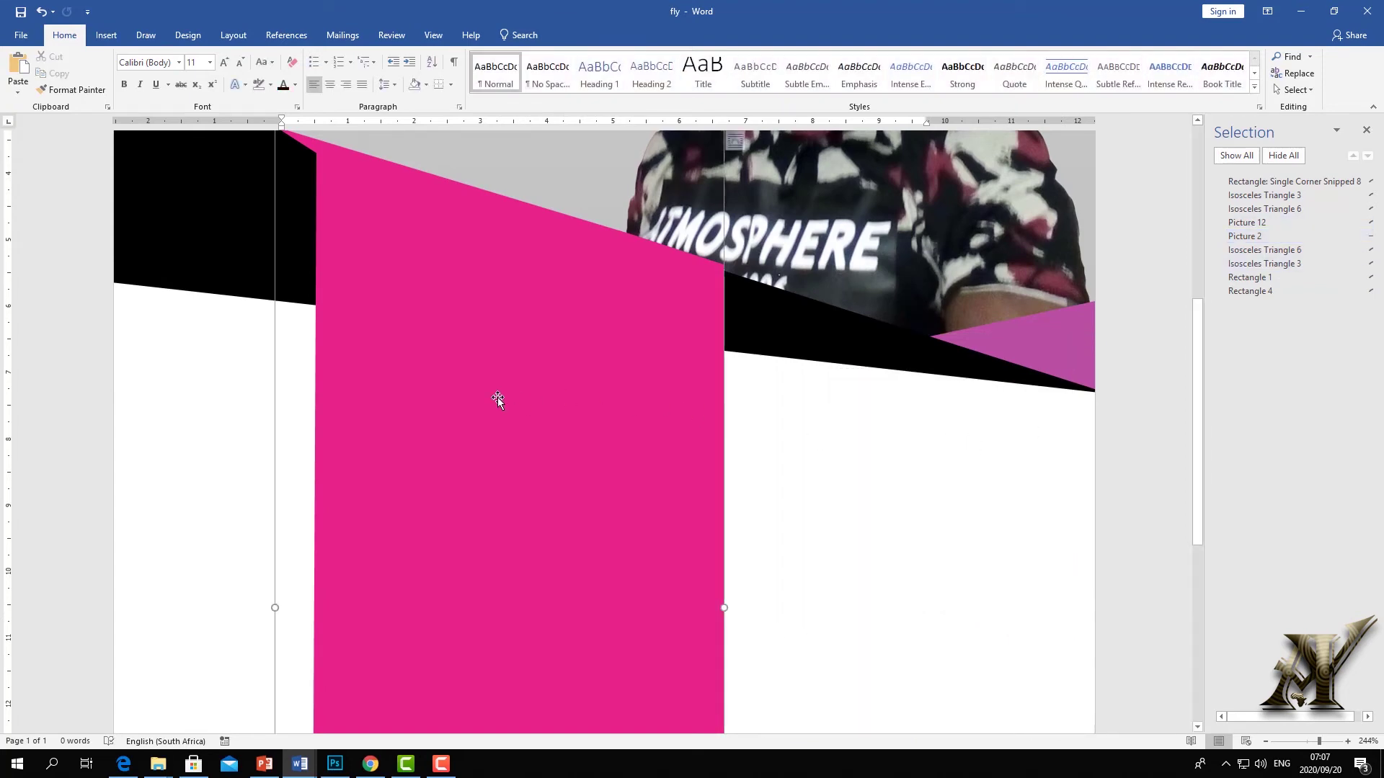
scroll(763, 481, "down", 5)
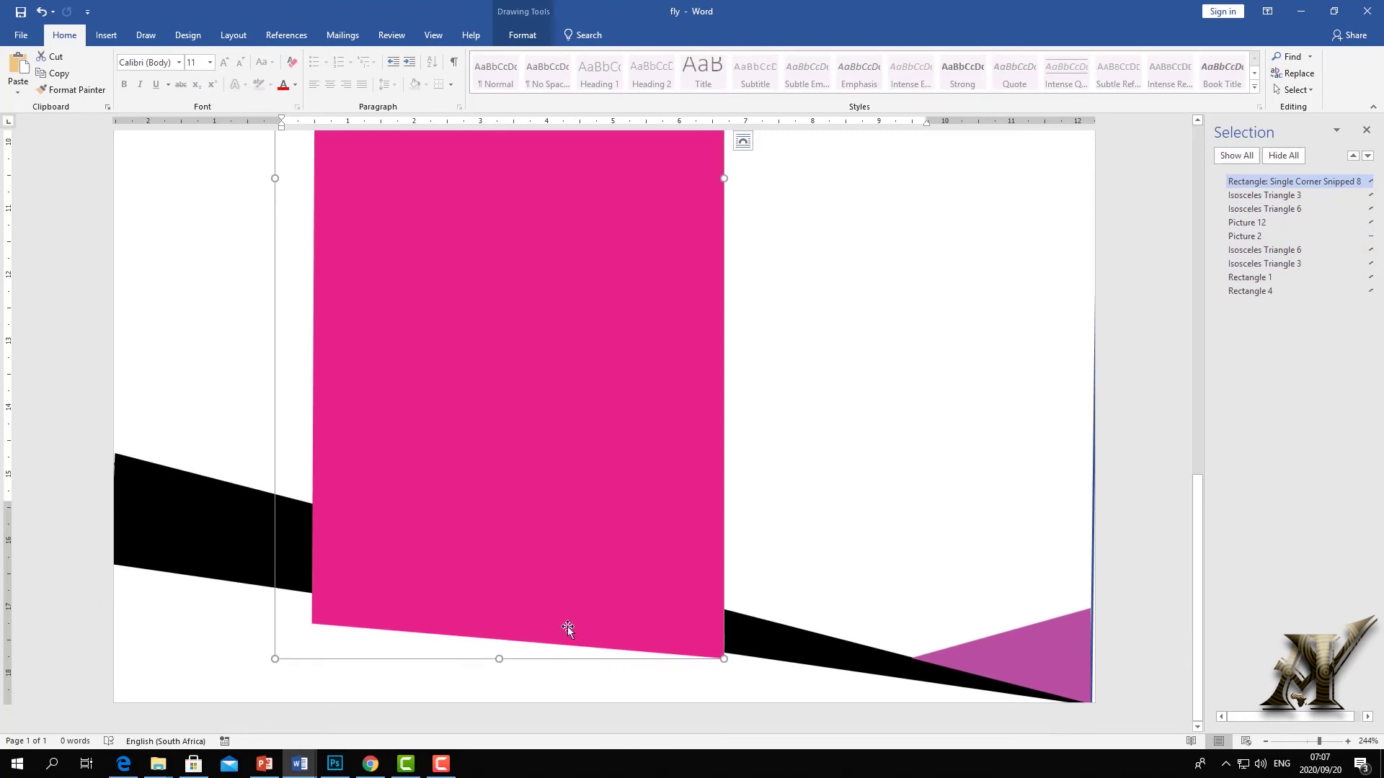
left_click(1249, 293)
Select Rectangle 4, Rectangle 1, the triangles and the pink snipped rectangle in the Selection pane
left_click(1245, 295)
key("Return")
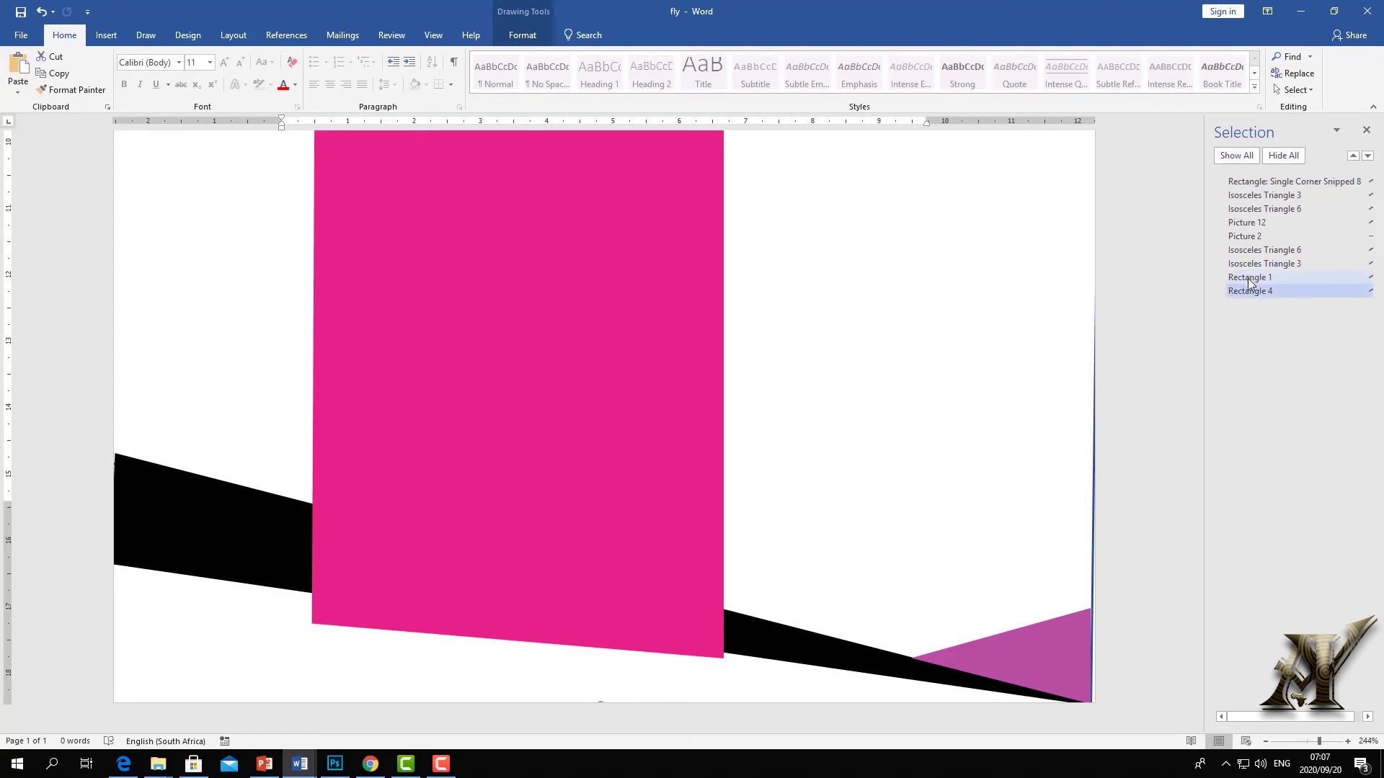
left_click(1245, 275, "ctrl")
left_click(1244, 263, "ctrl")
left_click(1244, 250, "ctrl")
left_click(1244, 223, "ctrl")
left_click(1245, 236, "ctrl")
left_click(1263, 208, "ctrl")
left_click(1259, 195, "ctrl")
left_click(1262, 182, "ctrl")
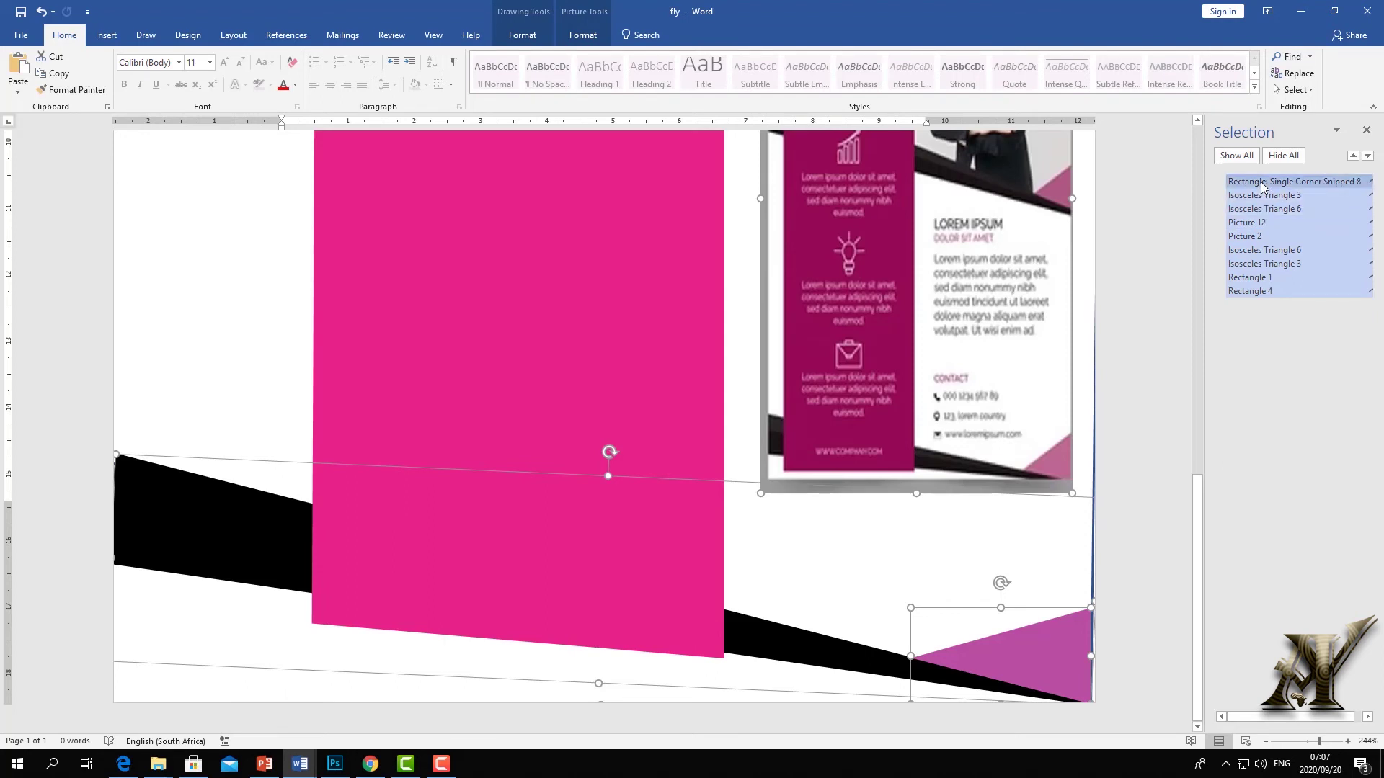
Add Picture 12 instead of Picture 2 and group all selected shapes
left_click(1244, 223, "ctrl")
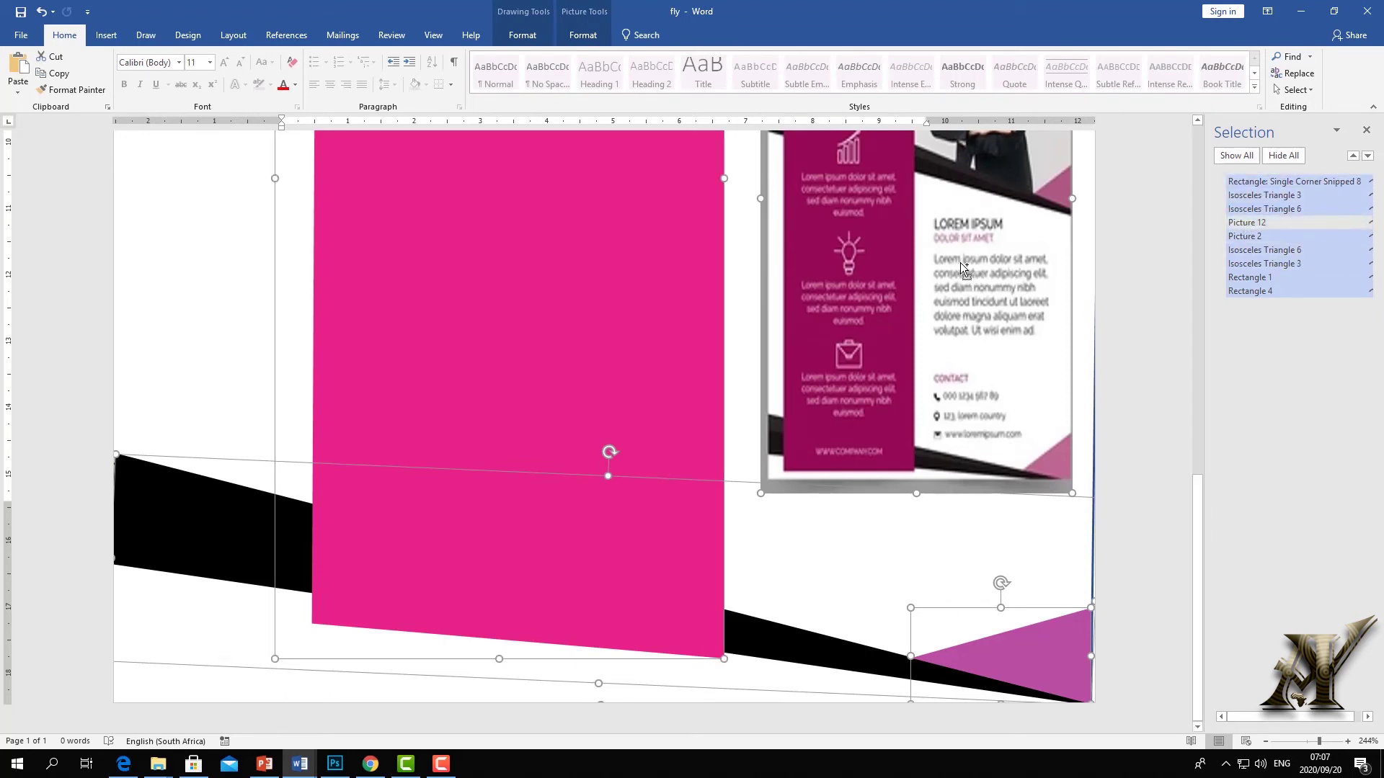
left_click(1257, 237, "ctrl")
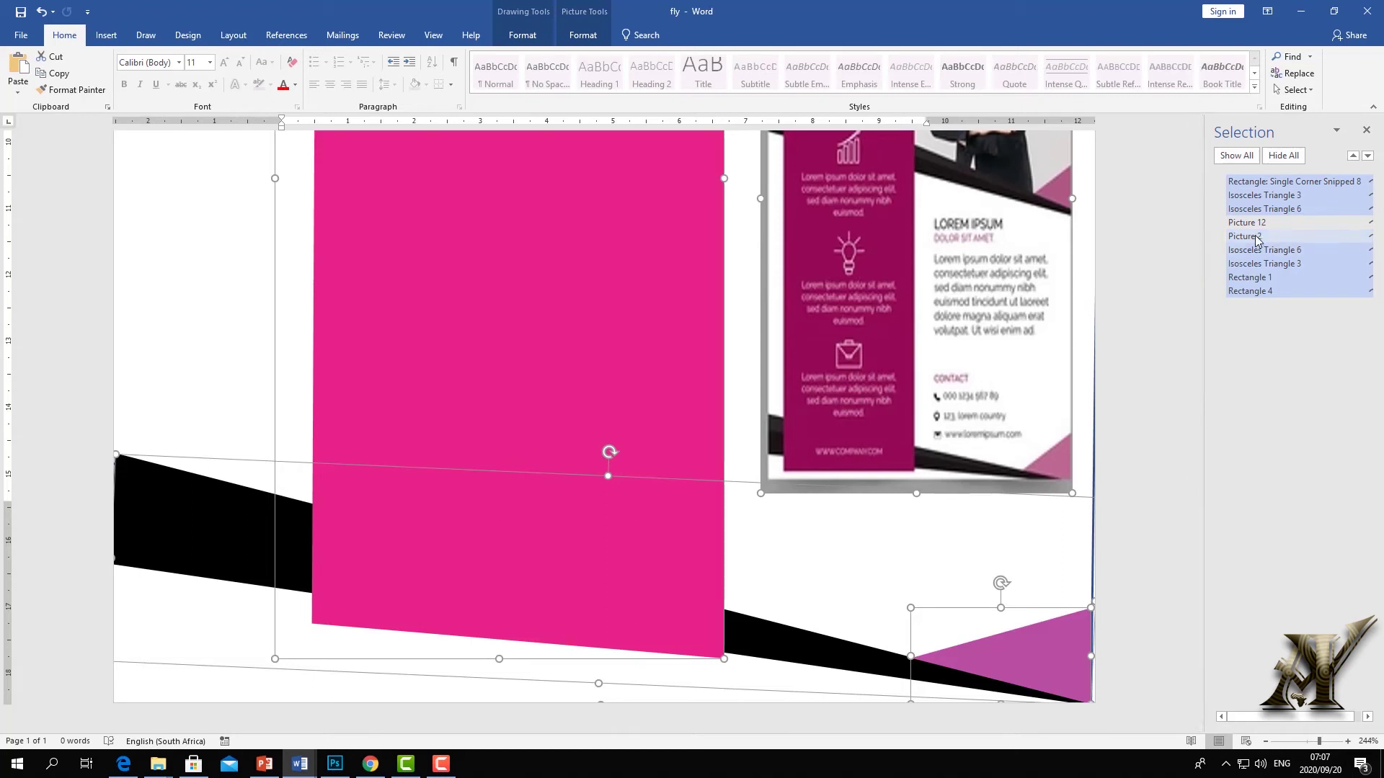
left_click(1247, 223, "ctrl")
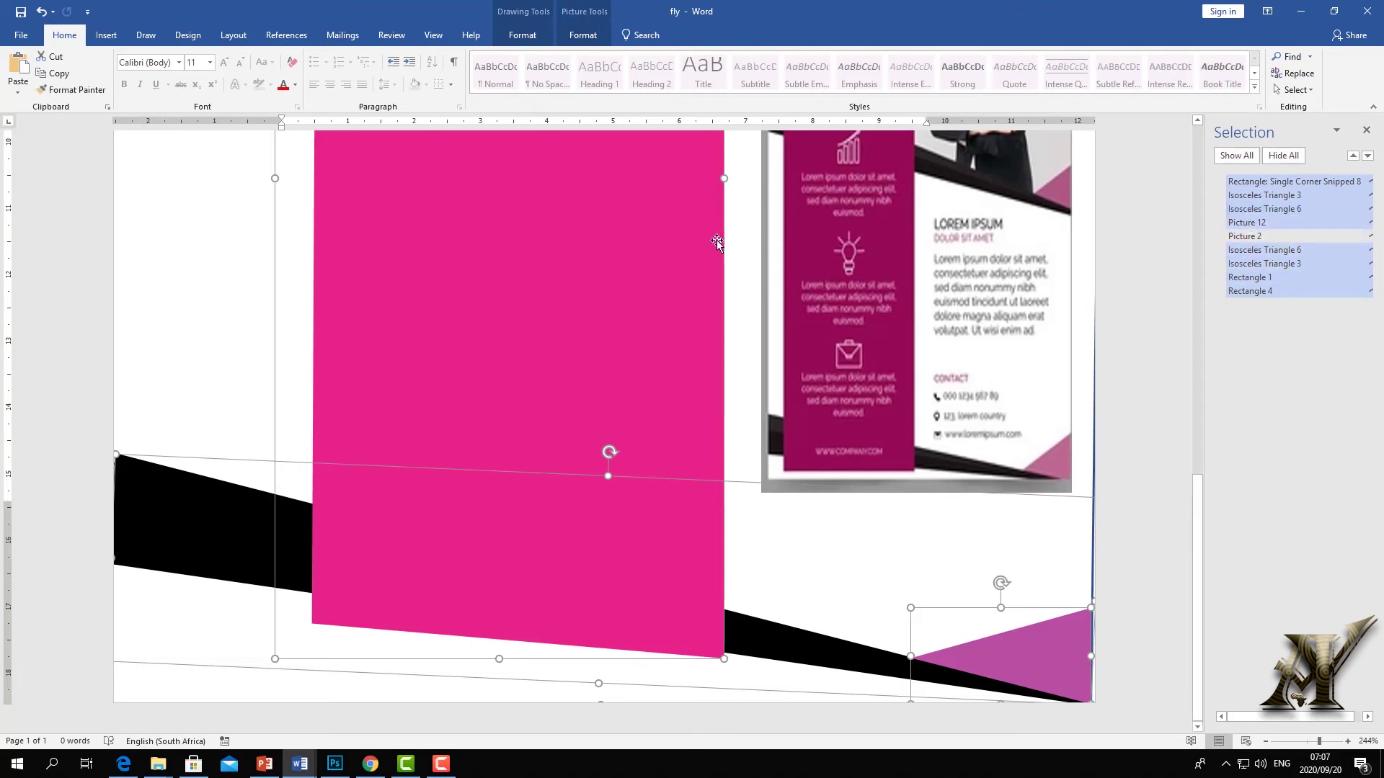
right_click(610, 244)
mouse_move(644, 335)
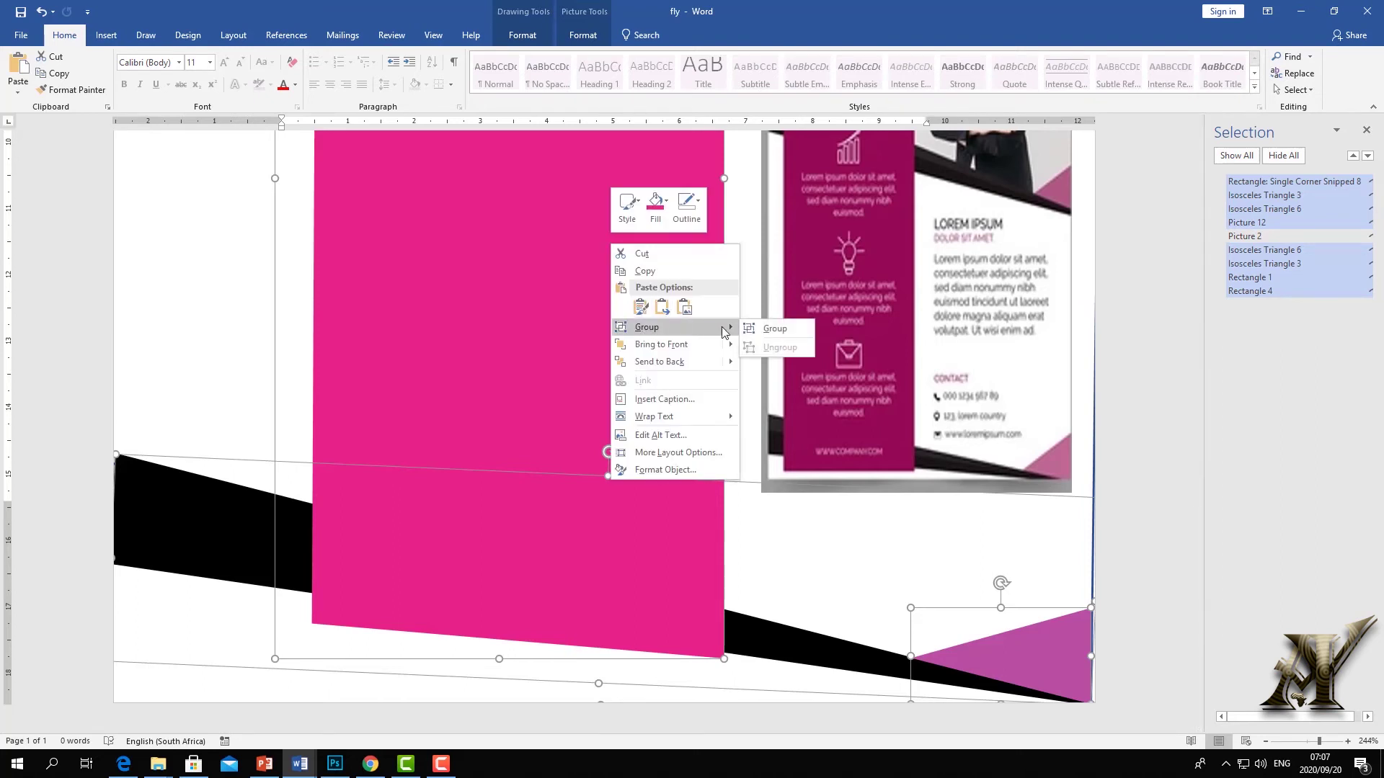
left_click(764, 327)
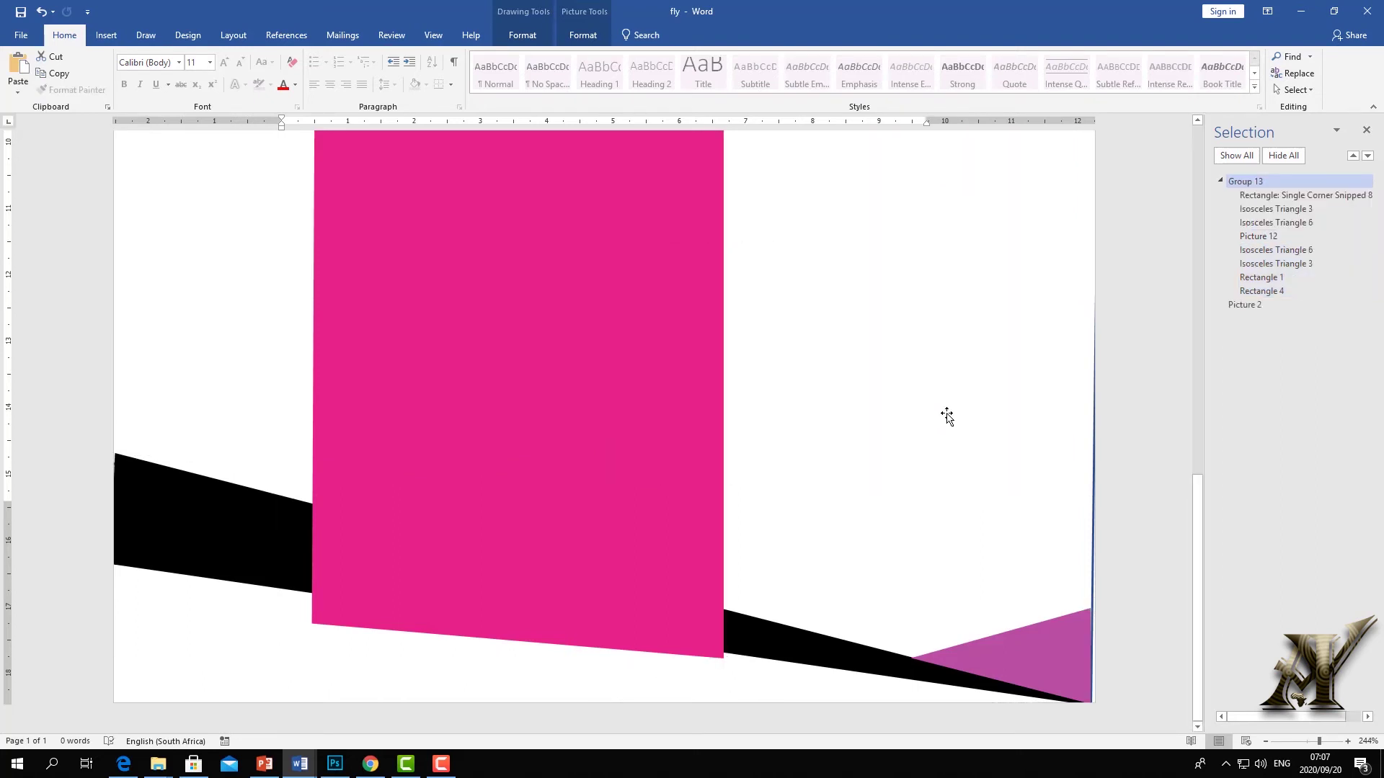
Move Picture 2 above Group 13 in the stacking order and hide it
left_click(1243, 305)
left_click(1239, 304)
key("Return")
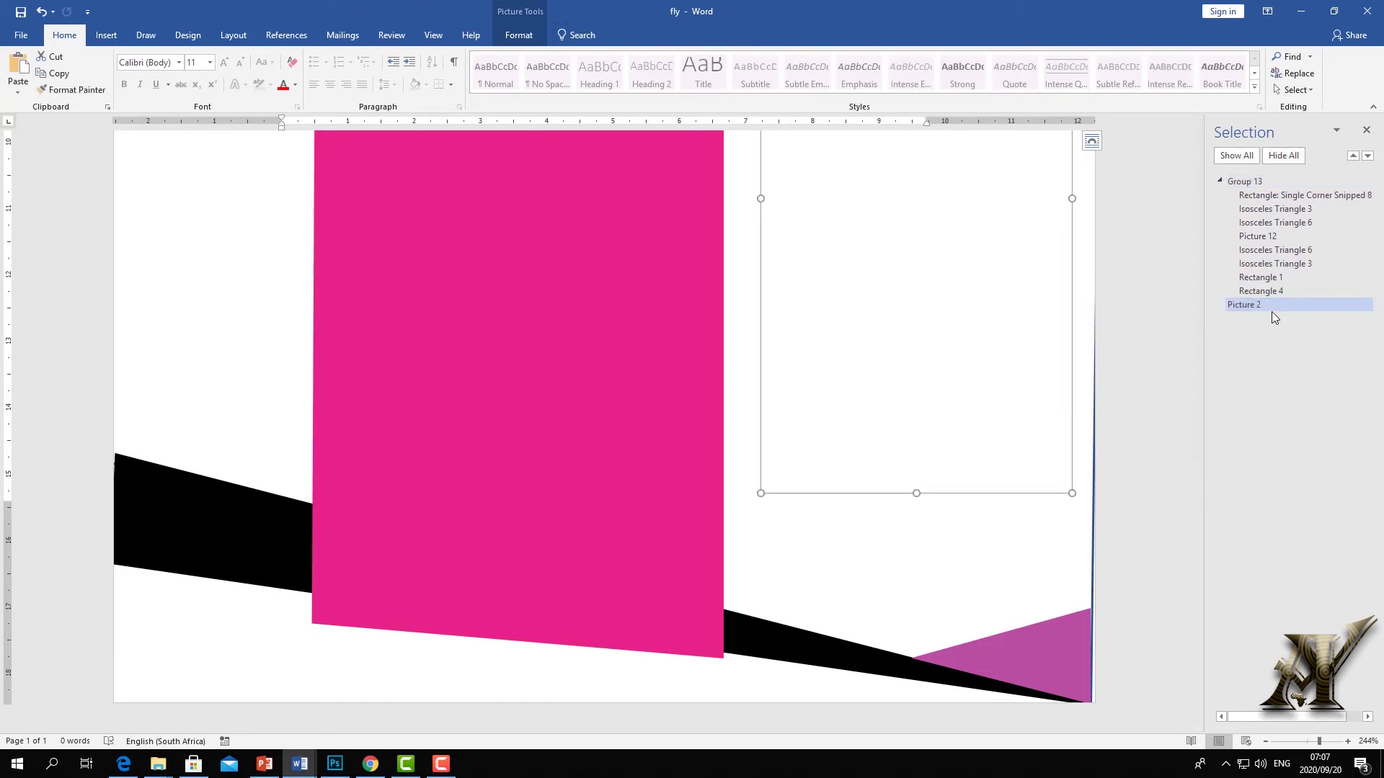
left_click_drag(1242, 305, 1241, 179)
left_click(1220, 179)
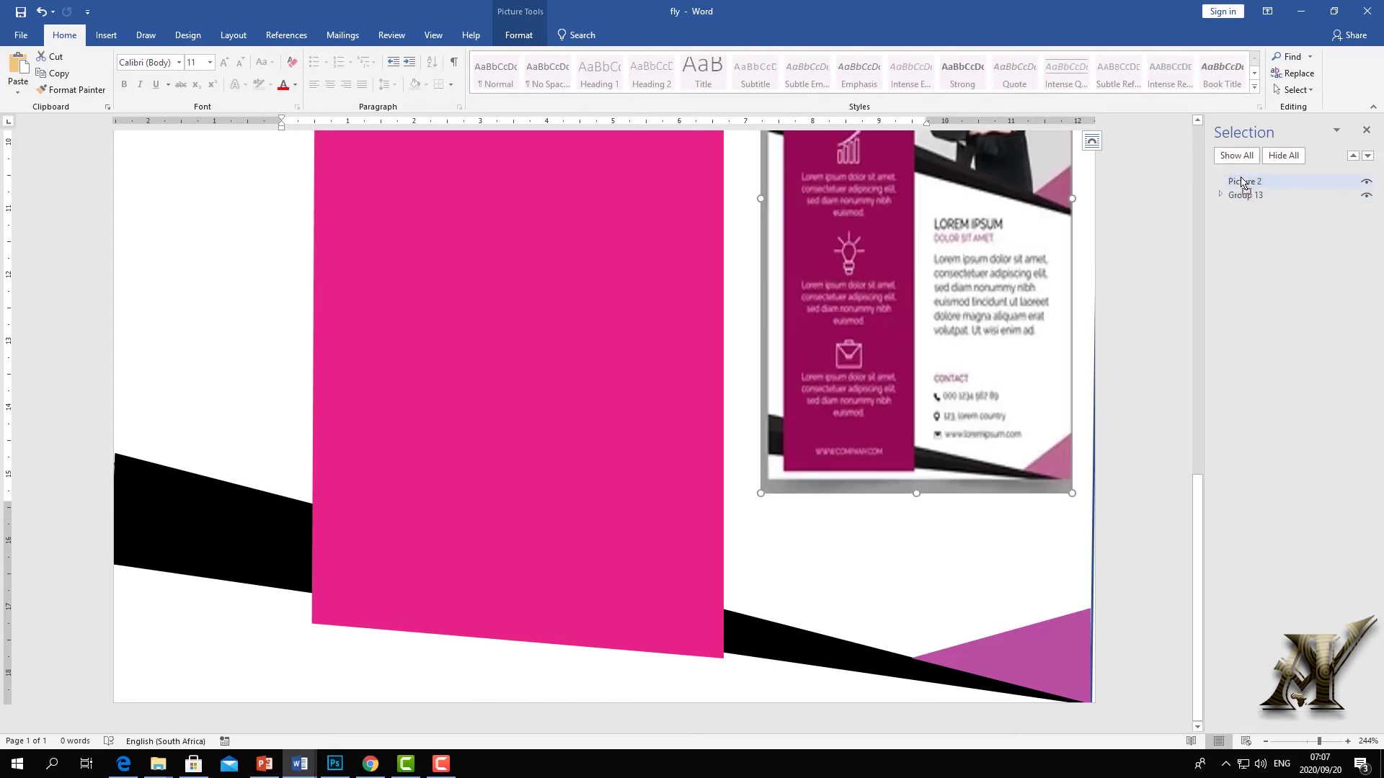
left_click(1220, 194)
left_click(1221, 194)
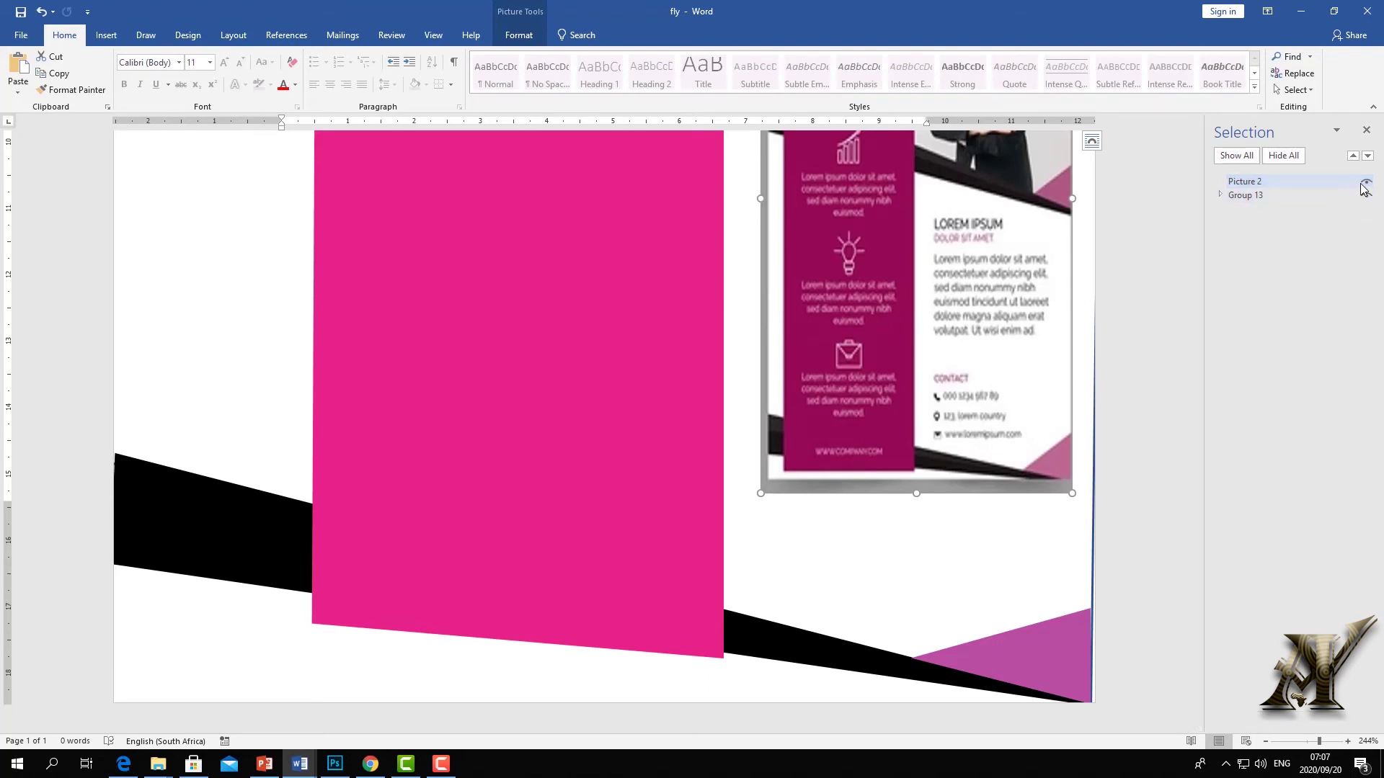
left_click(1366, 180)
scroll(779, 432, "up", 10)
scroll(777, 440, "up", 3)
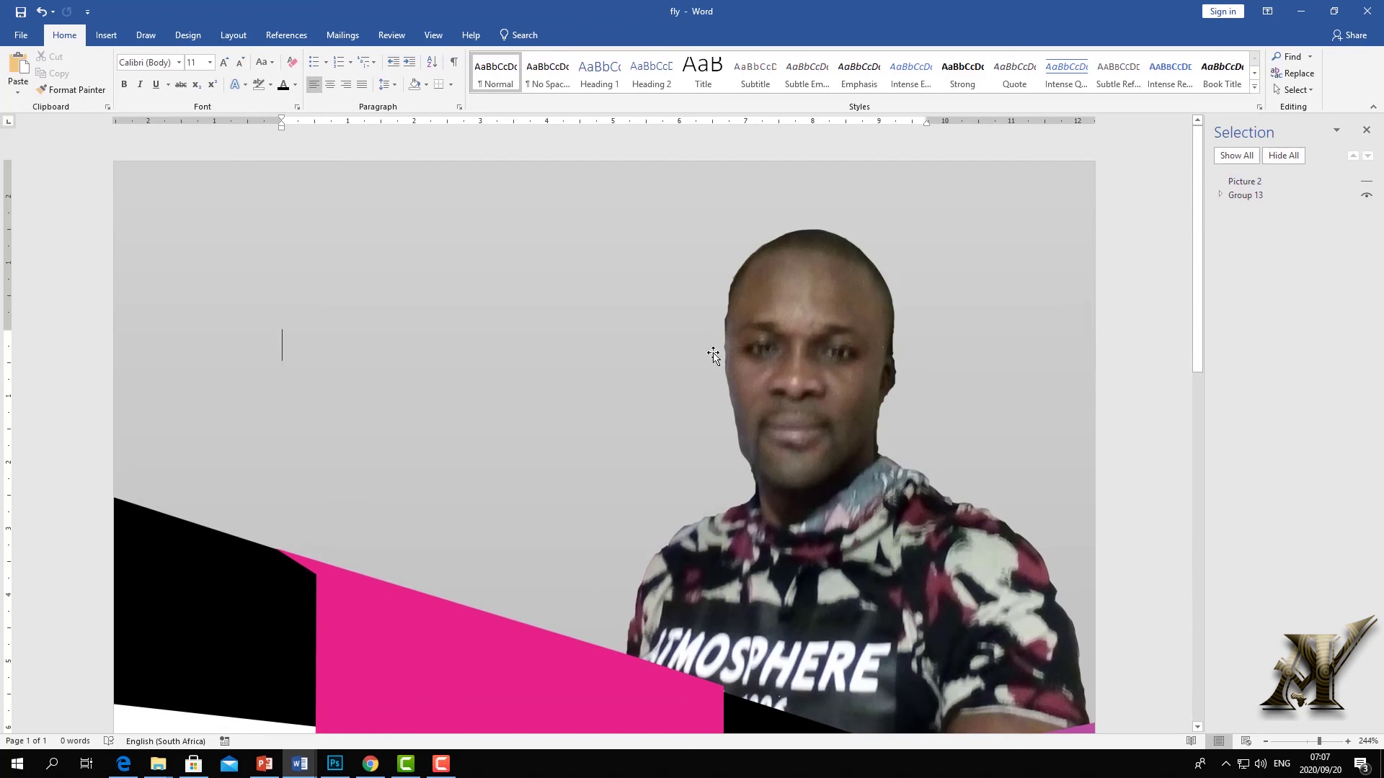
Select Group 13 and expand its list of shapes in the Selection pane
left_click(541, 317)
left_click(1220, 195)
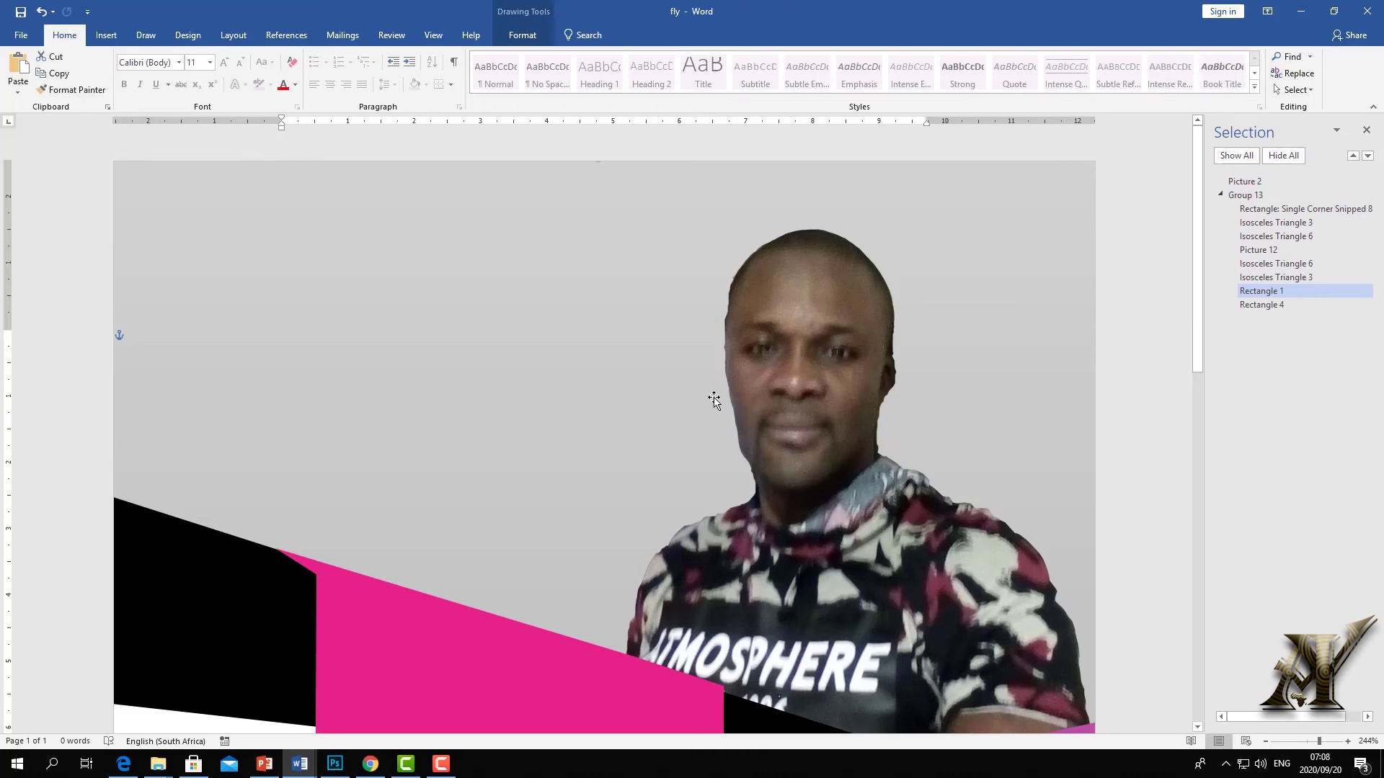
scroll(679, 429, "down", 5)
scroll(681, 426, "up", 4)
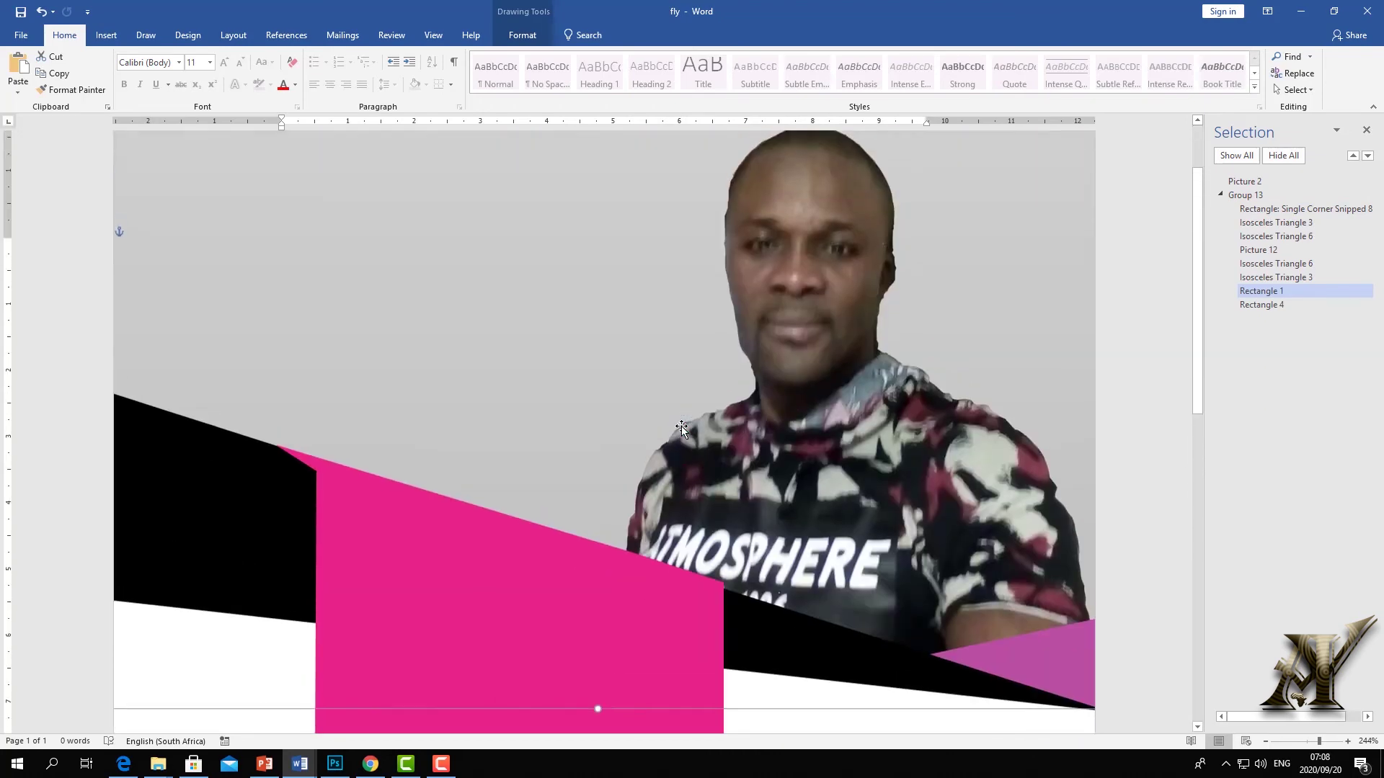
scroll(681, 426, "up", 3)
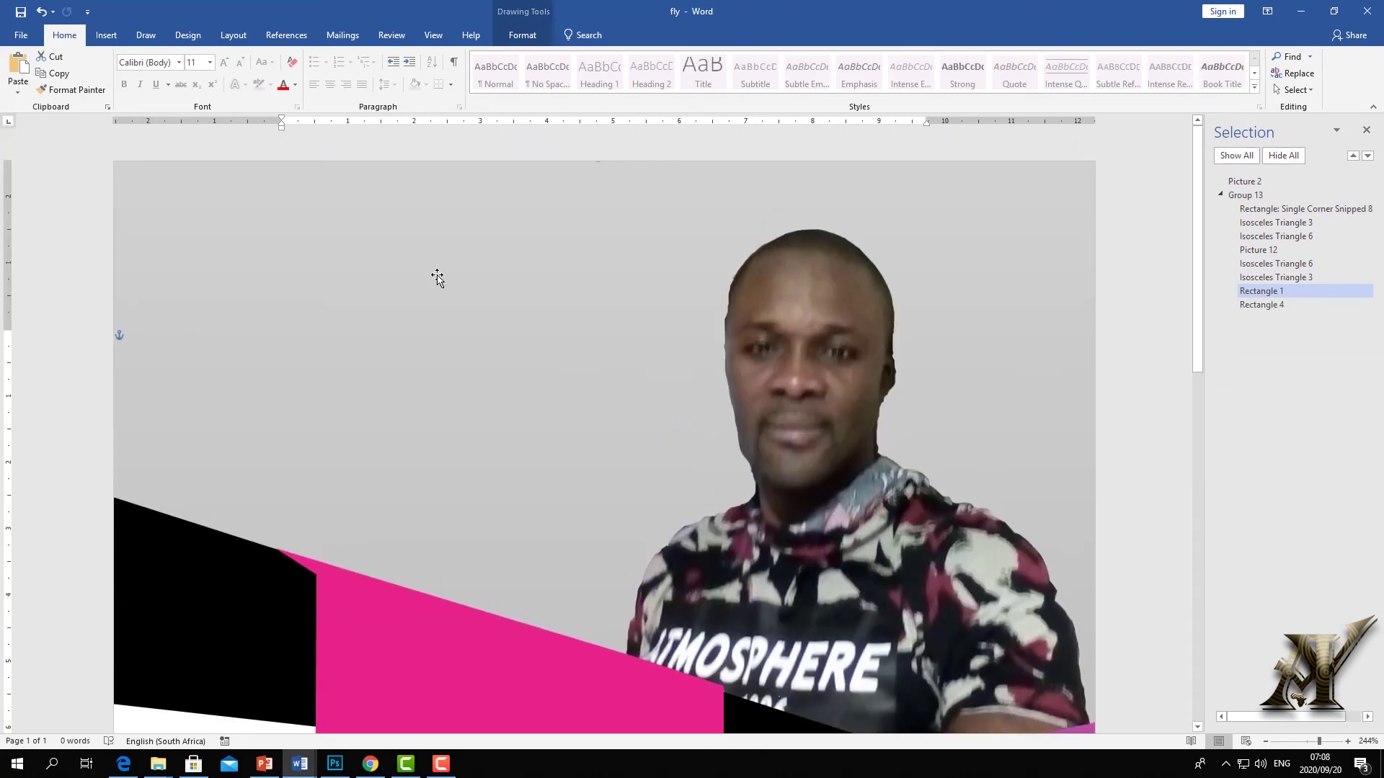
Insert a Simple Text Box beside the photo, floating In Front of Text
left_click(106, 34)
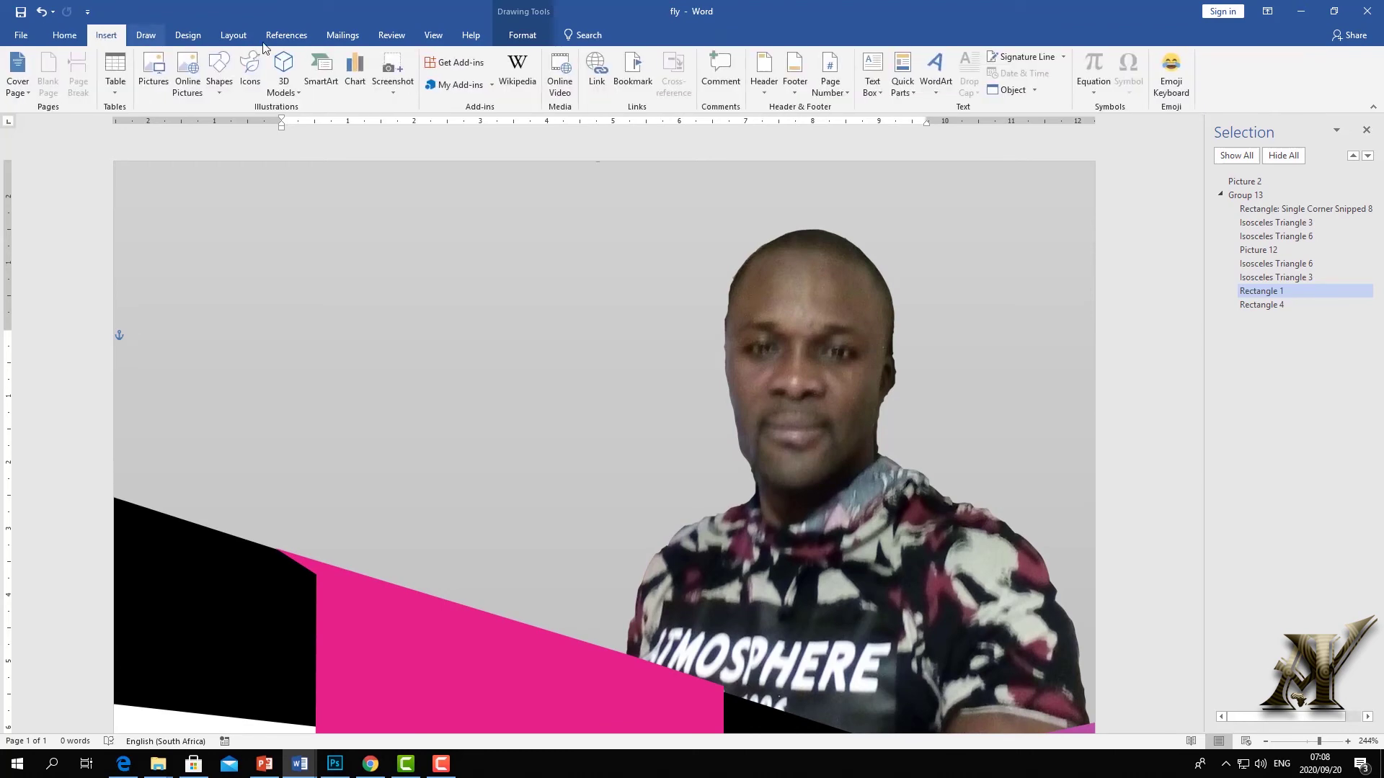
left_click(873, 76)
left_click(923, 168)
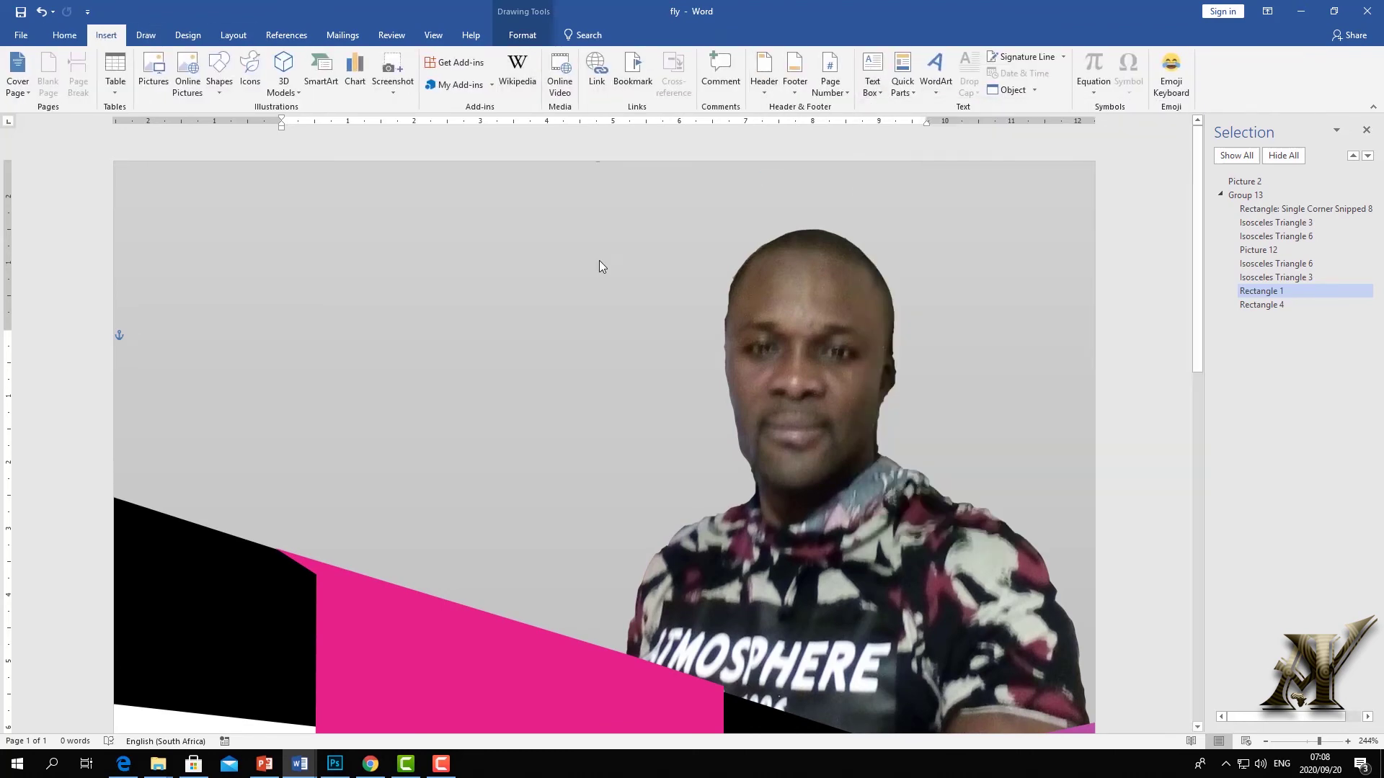
left_click_drag(541, 363, 356, 330)
left_click_drag(357, 196, 373, 196)
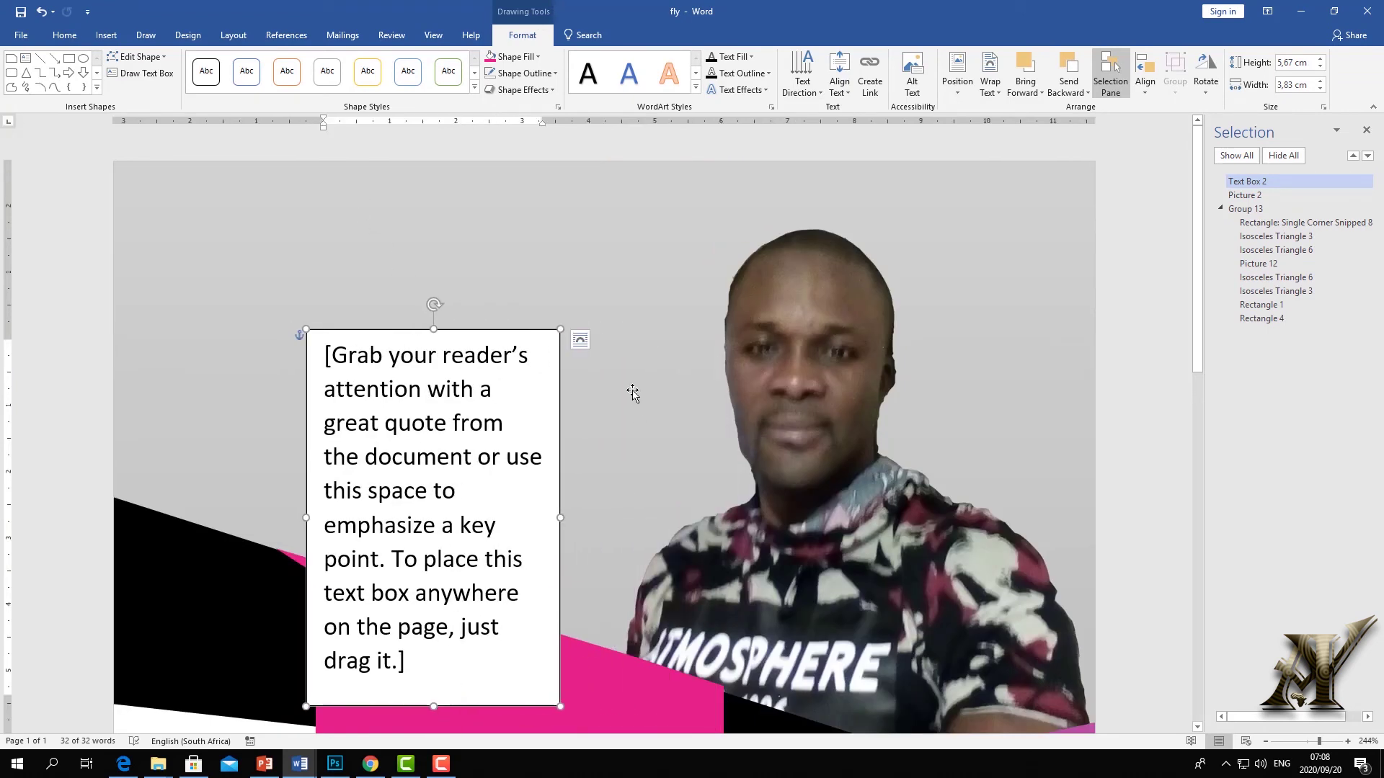
left_click(580, 340)
left_click(693, 481)
Shorten the text box to 2.2 cm tall and move it higher up the page
triple_click(458, 500)
left_click_drag(438, 707, 482, 465)
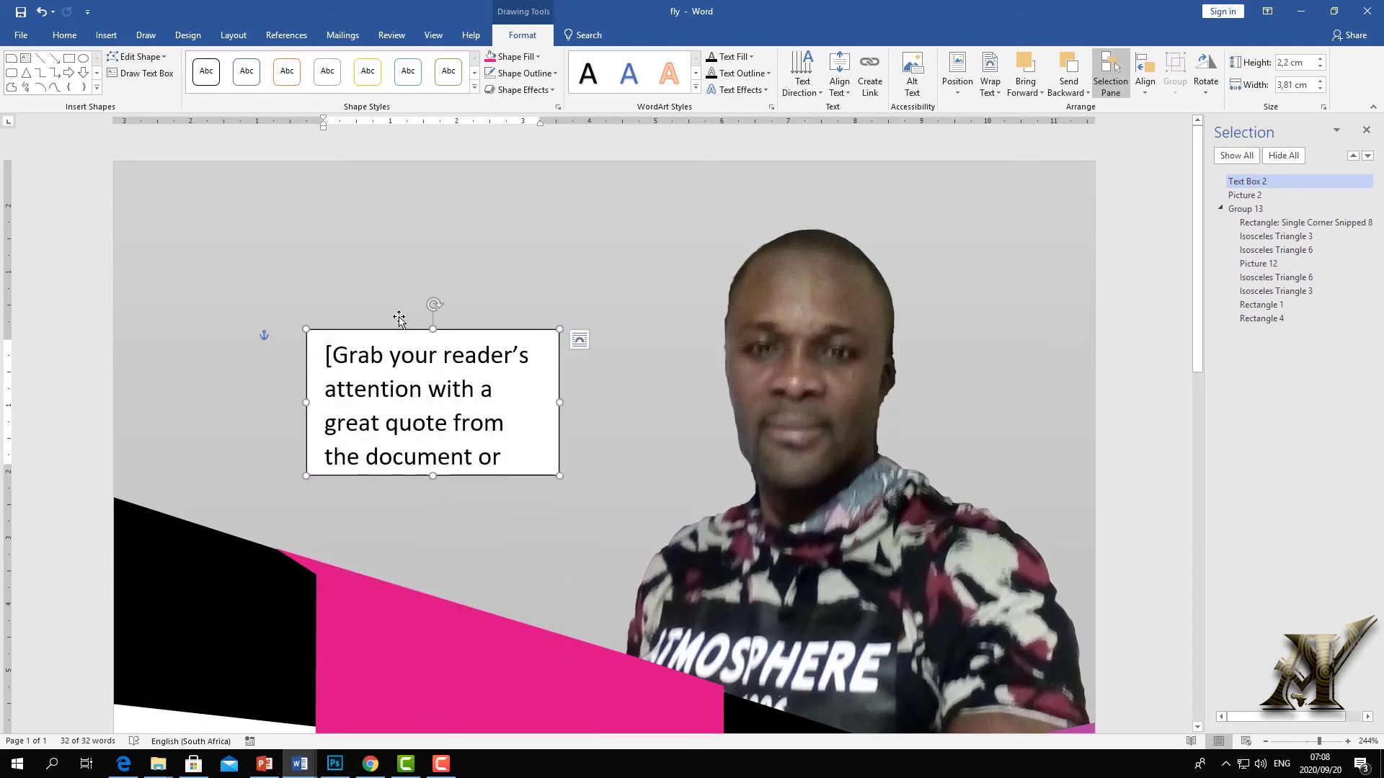
left_click_drag(378, 334, 378, 247)
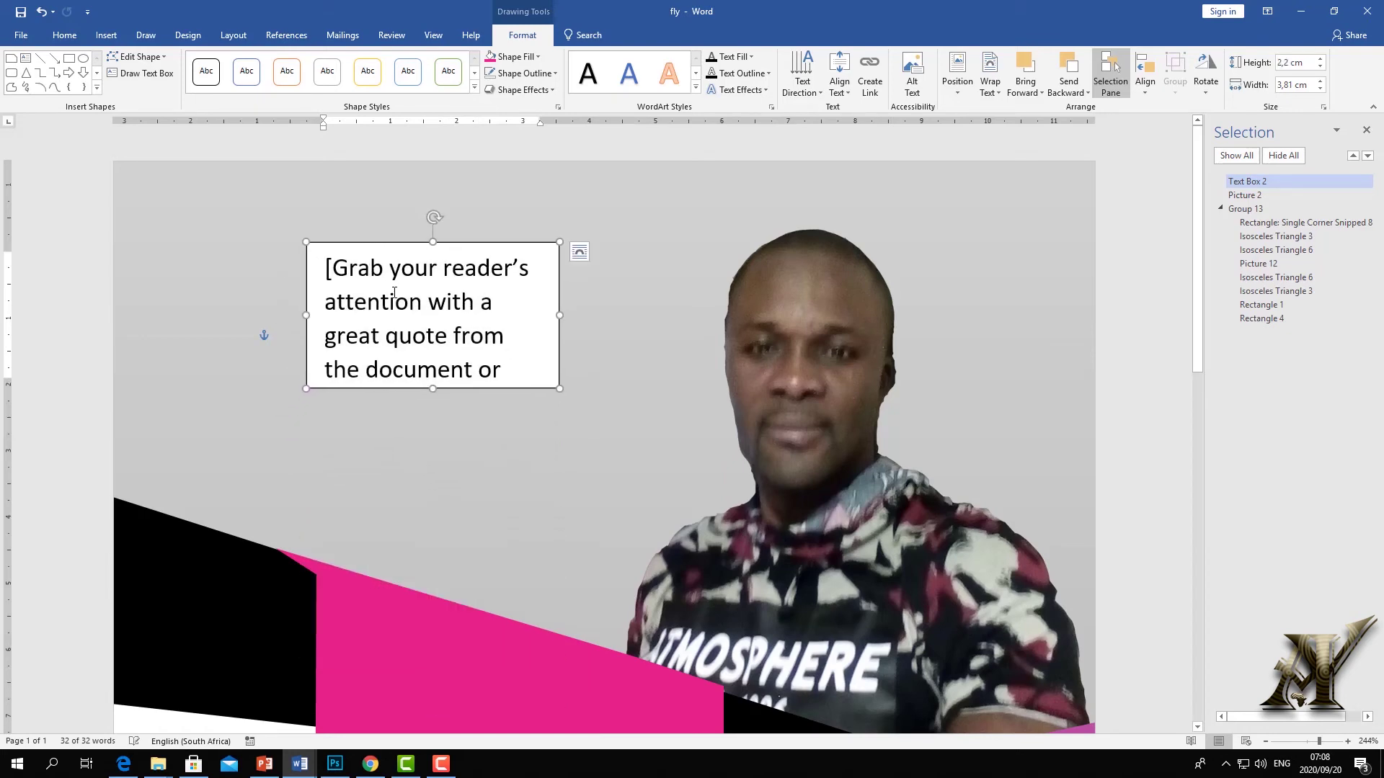
triple_click(454, 332)
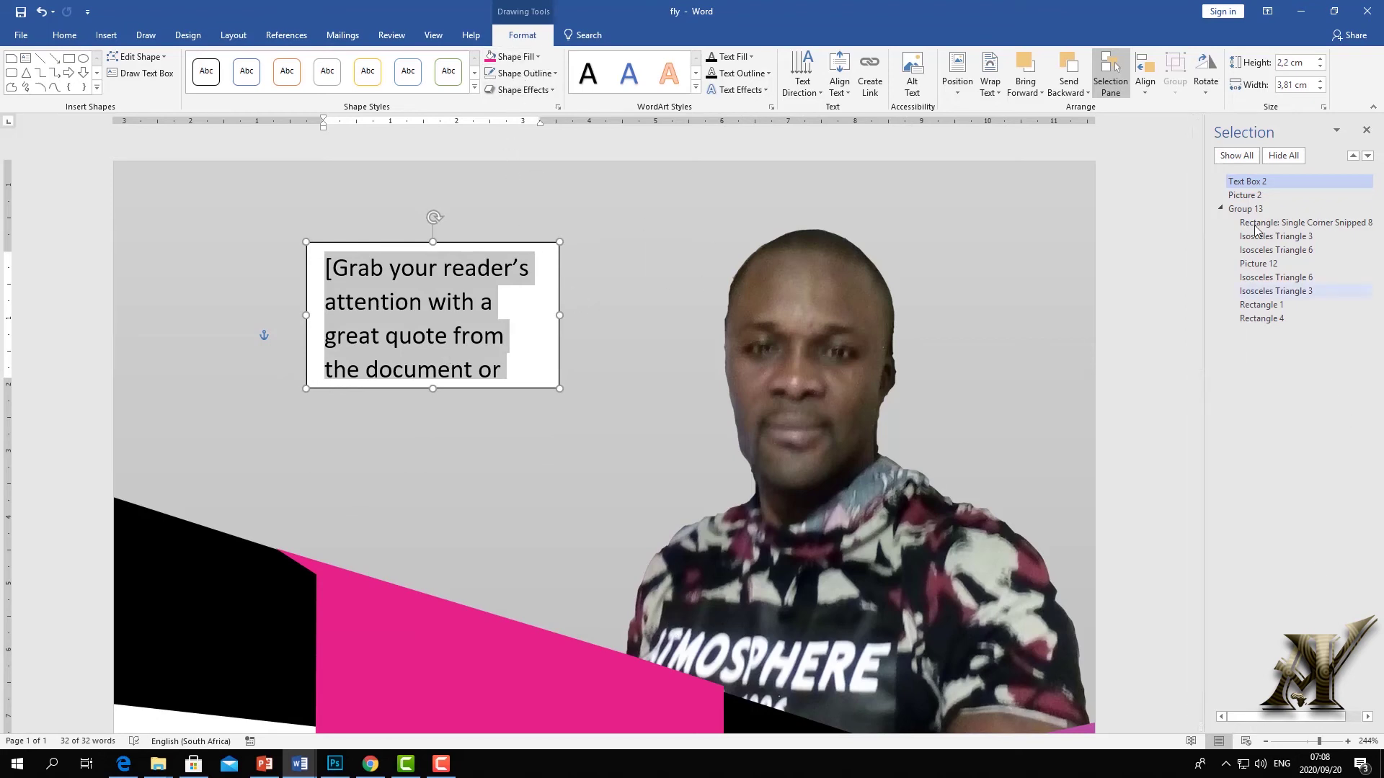
left_click(1313, 196)
scroll(1341, 203, "right", 2)
key("Escape")
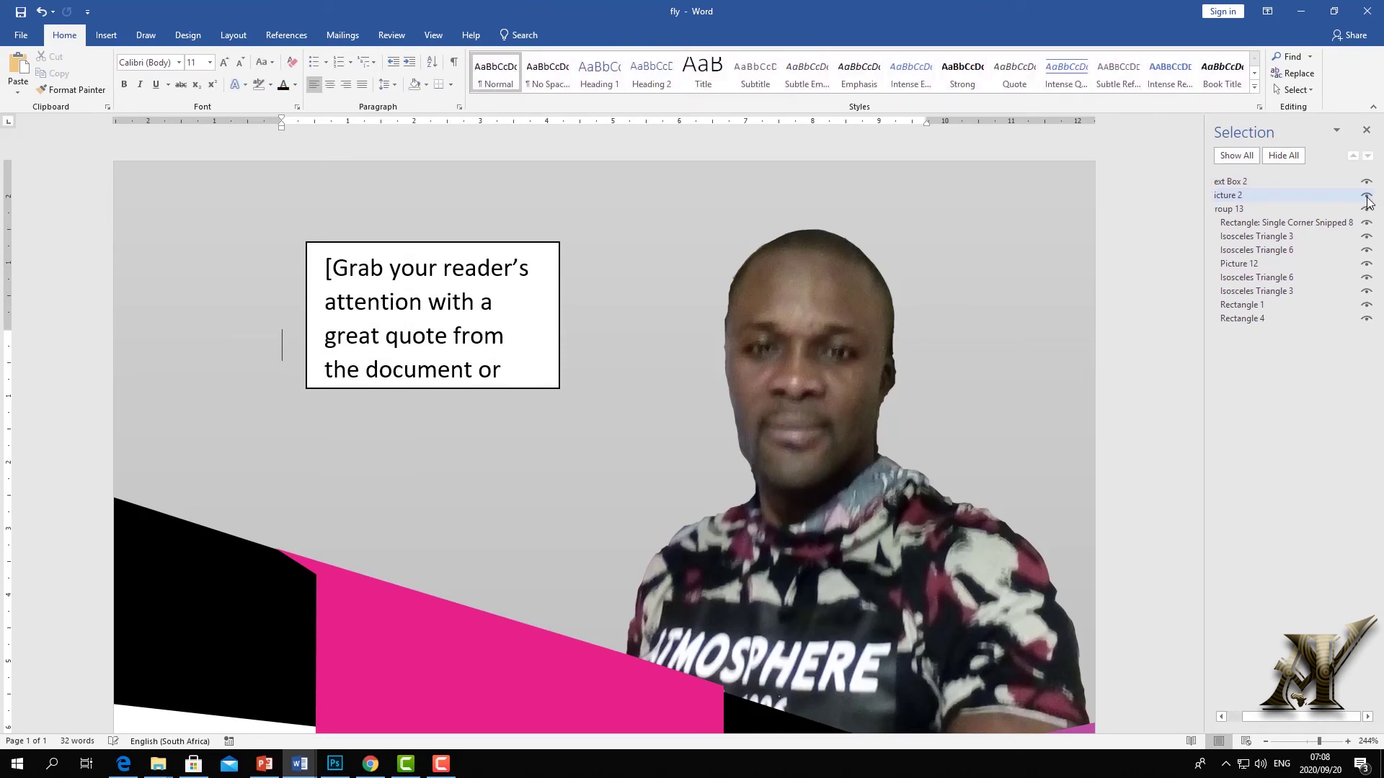
scroll(1041, 470, "down", 15)
scroll(1036, 474, "up", 5)
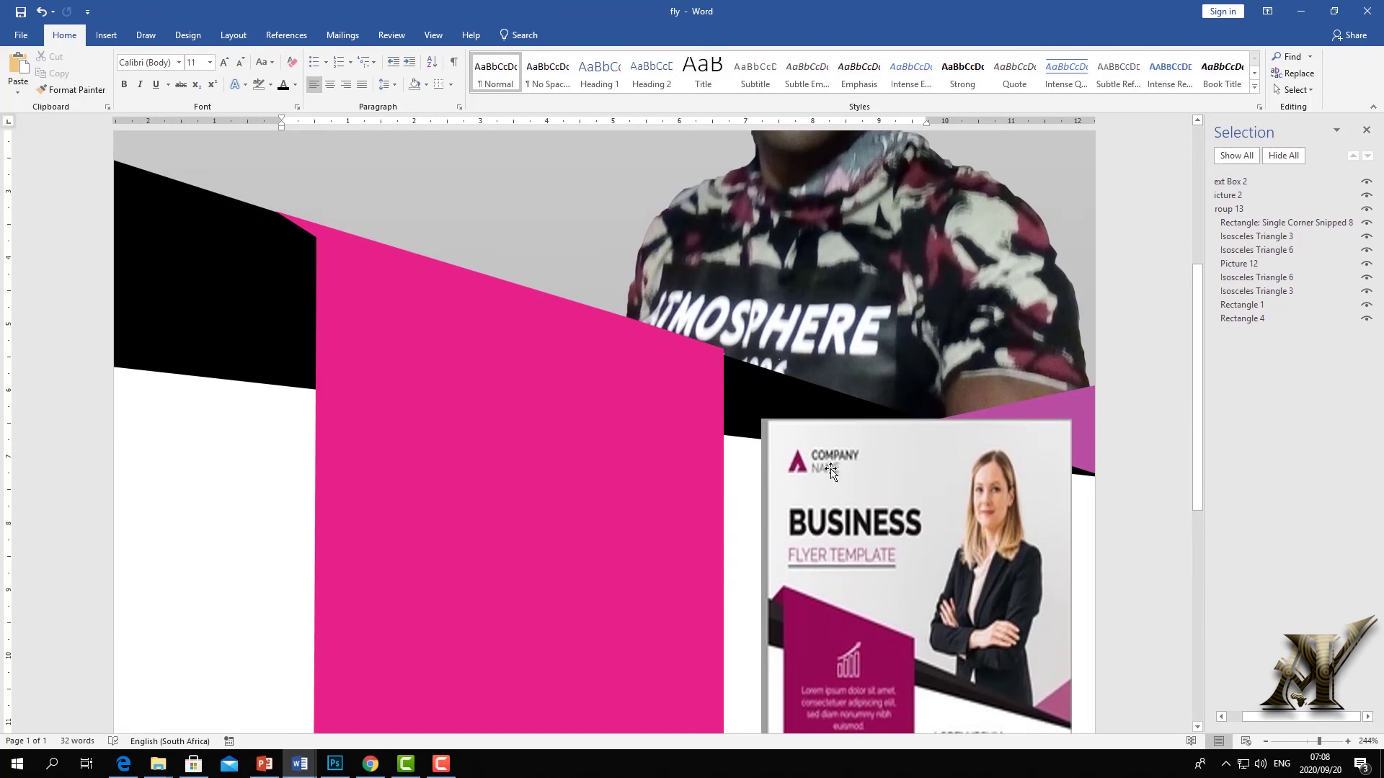
scroll(890, 482, "up", 4)
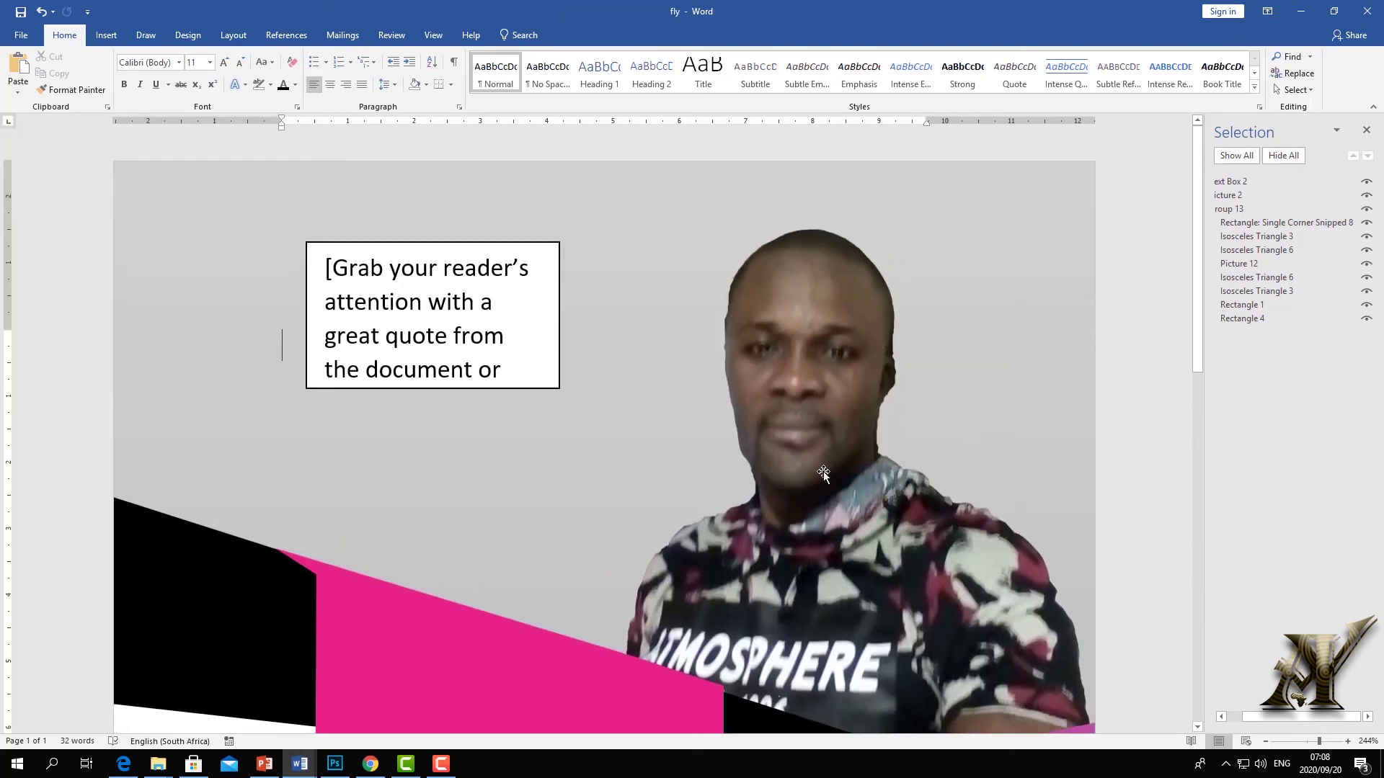
Replace the placeholder with 'African Youth Inventions' and widen the box to one line
left_click_drag(325, 264, 521, 367)
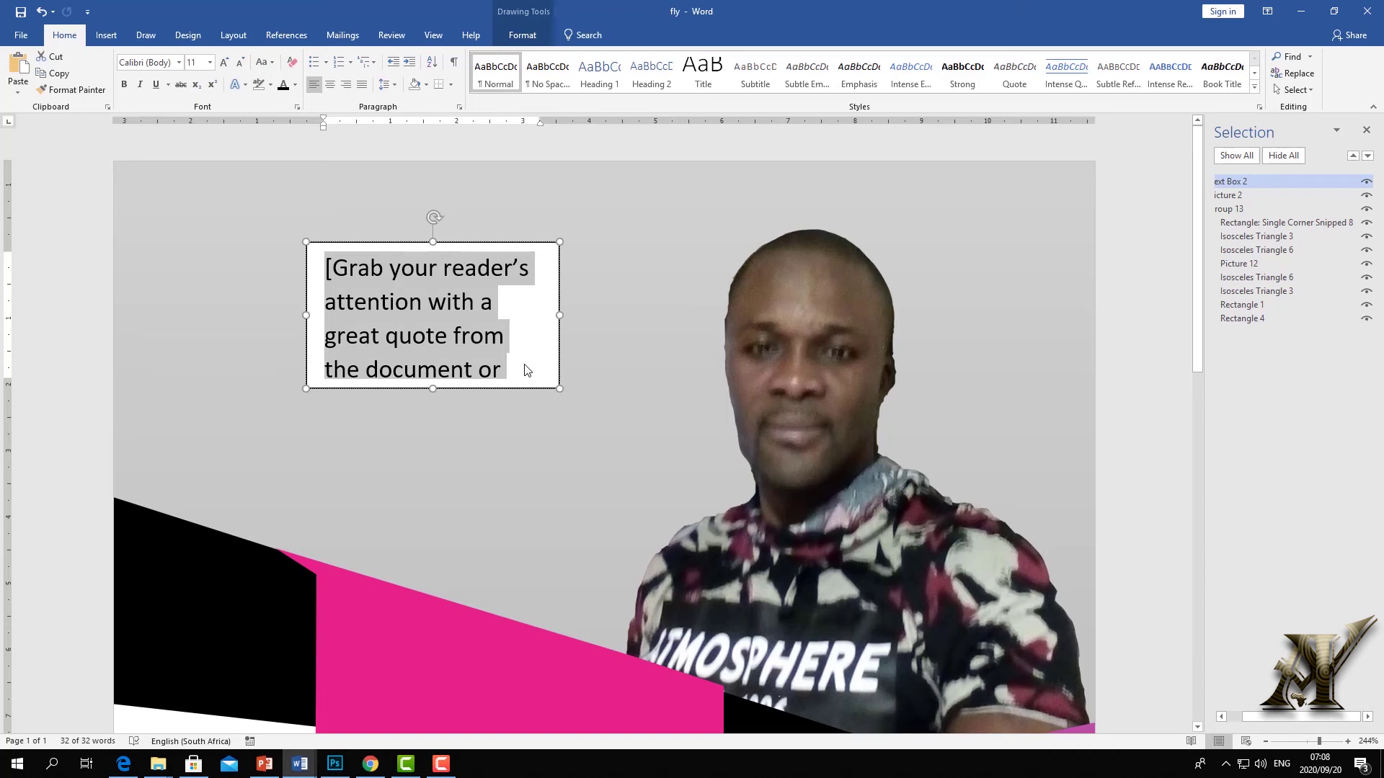
type("A")
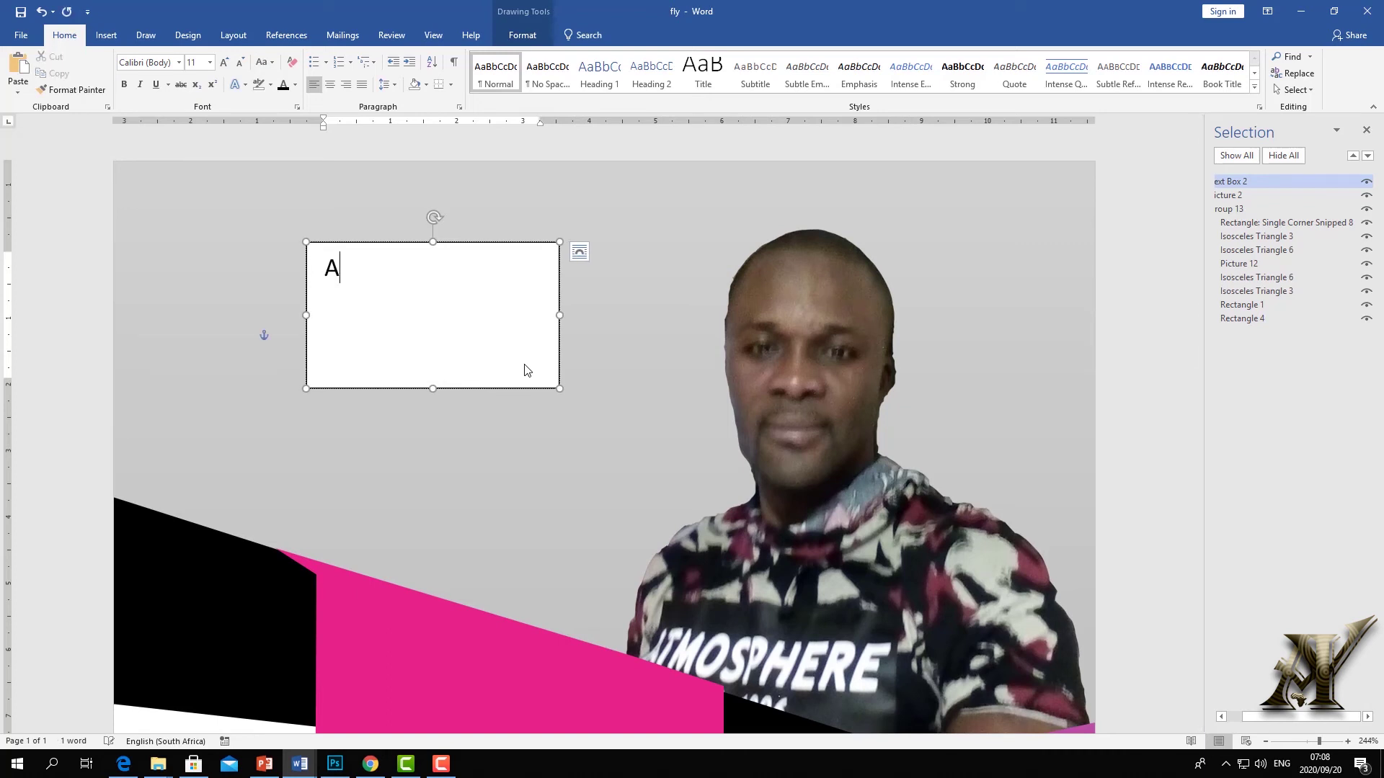
type("frican Youth Inventions")
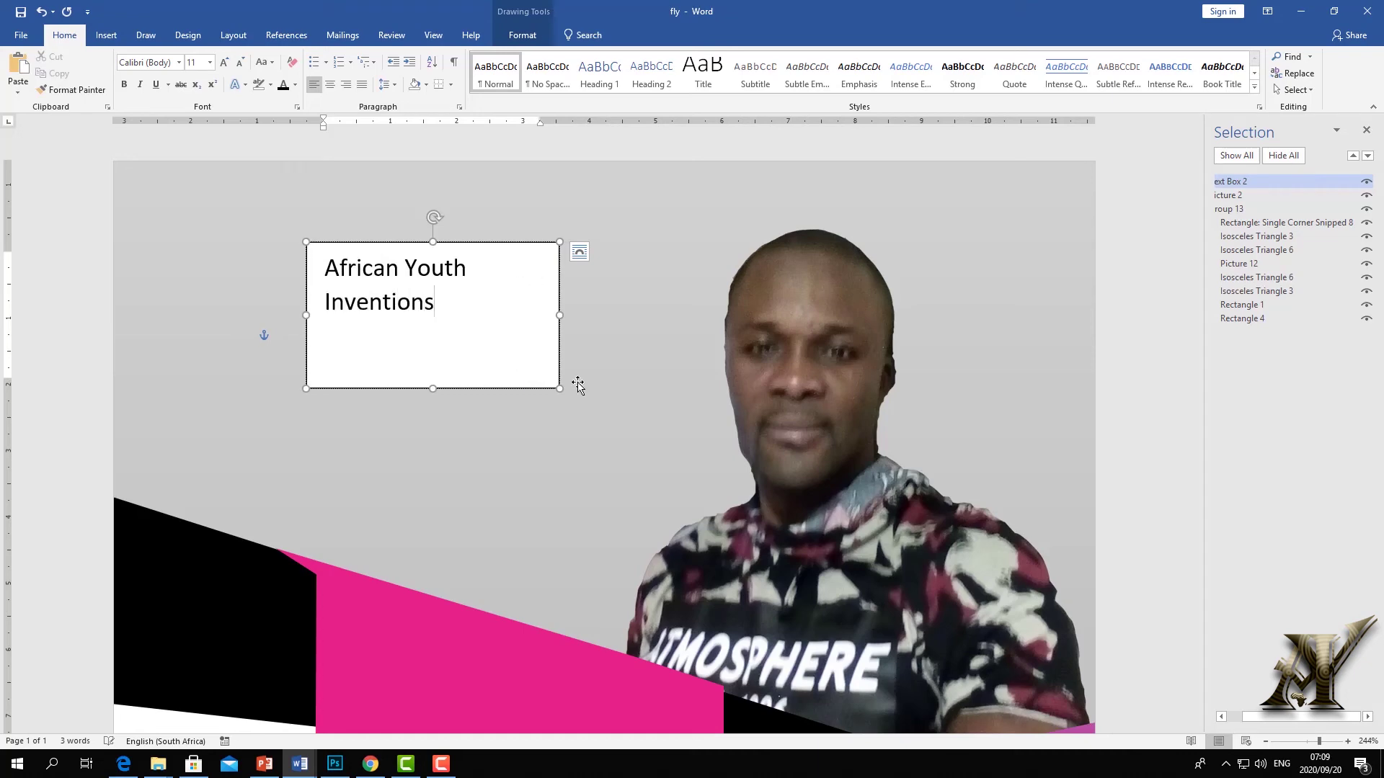
left_click_drag(559, 316, 694, 315)
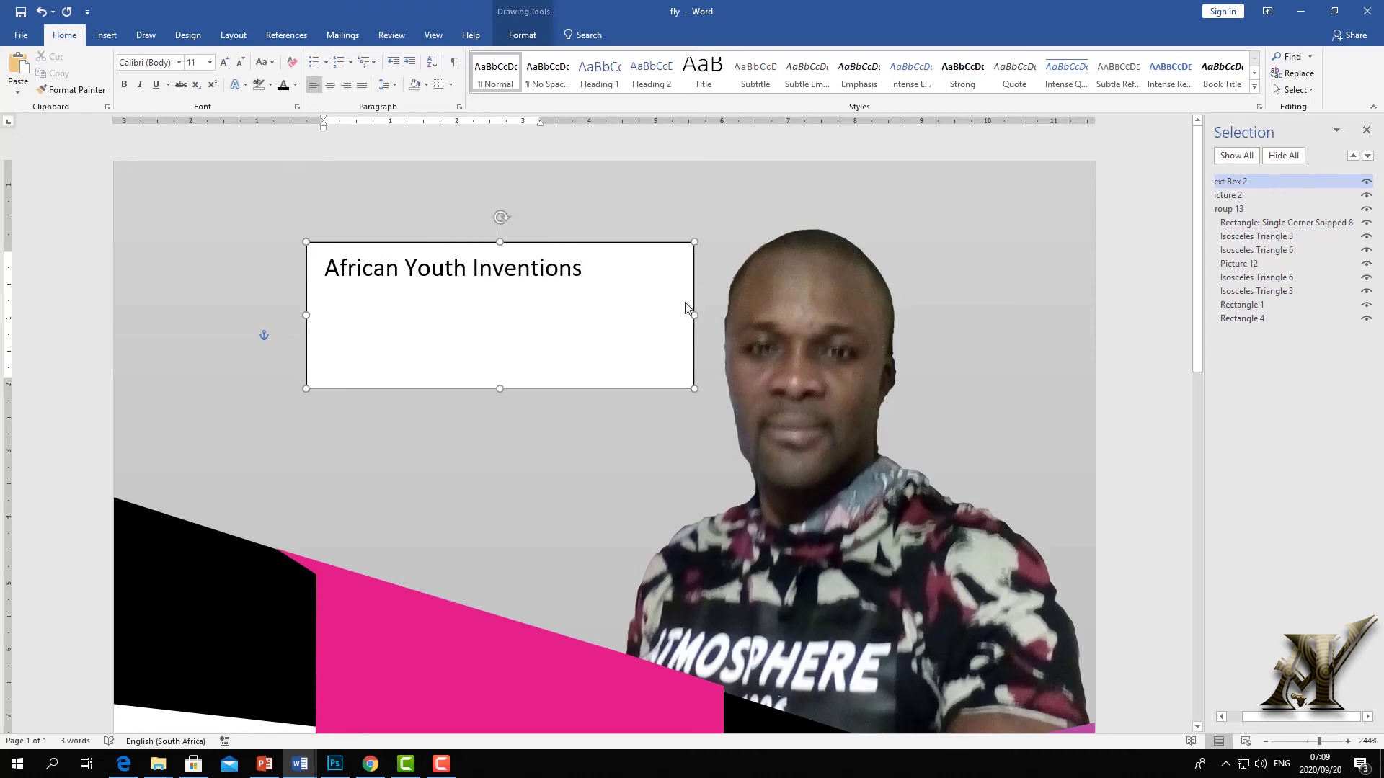
left_click_drag(423, 245, 383, 214)
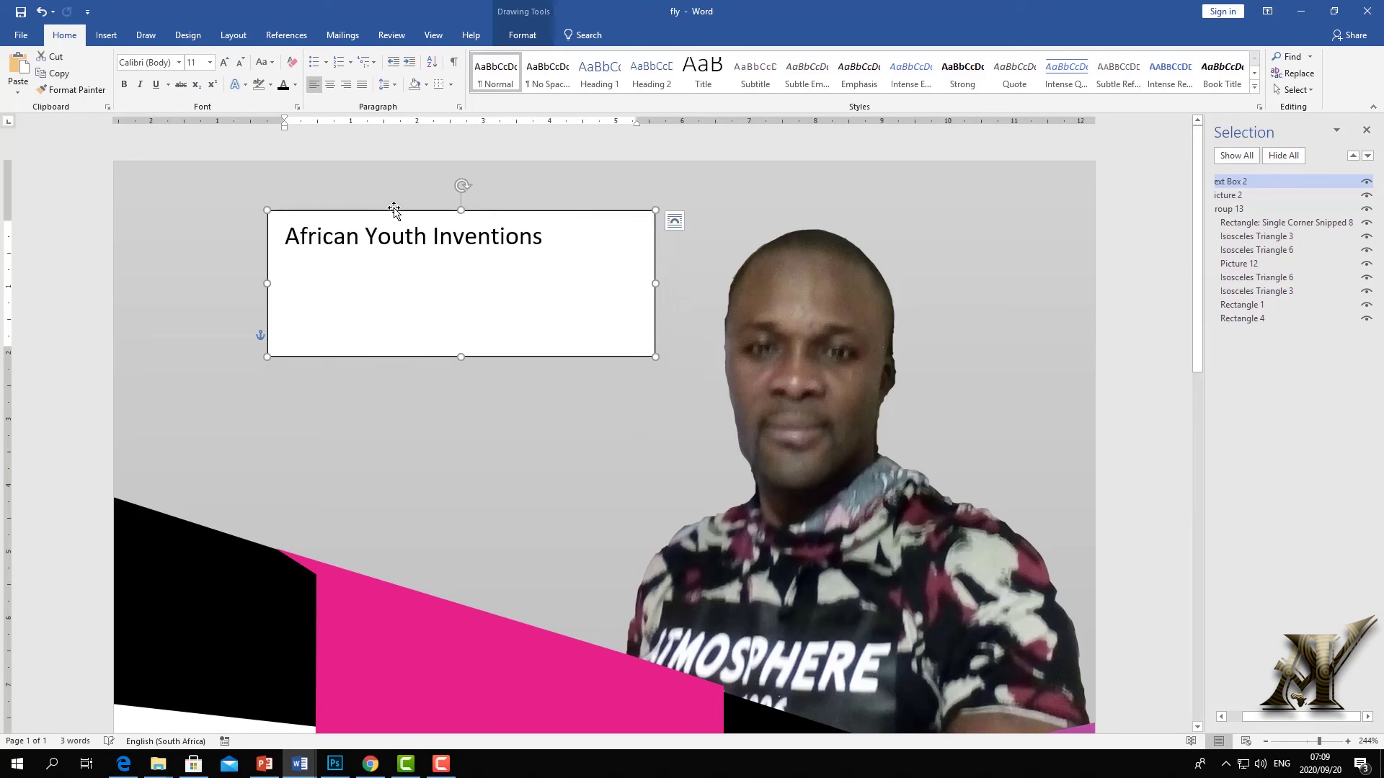
Give the title box a transparent, borderless shape style
left_click(522, 33)
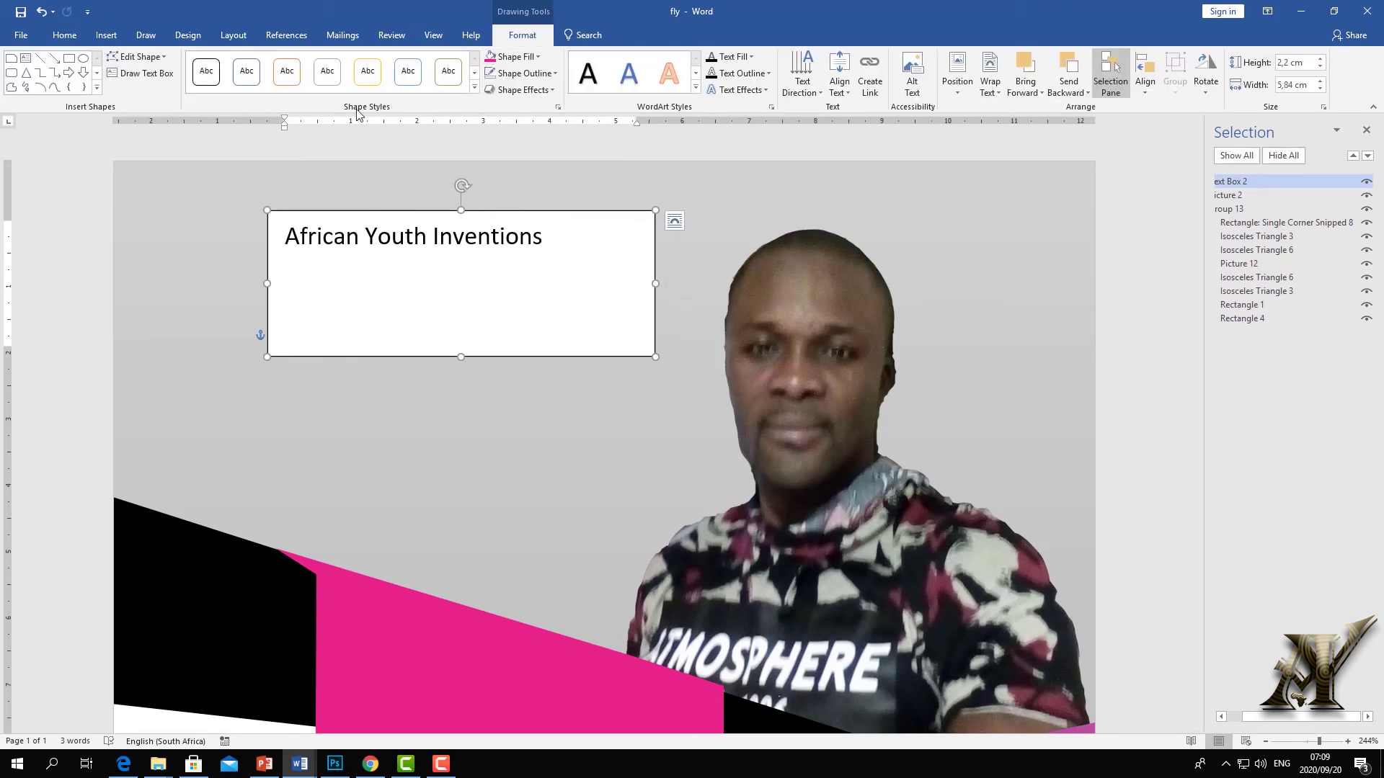
left_click(474, 87)
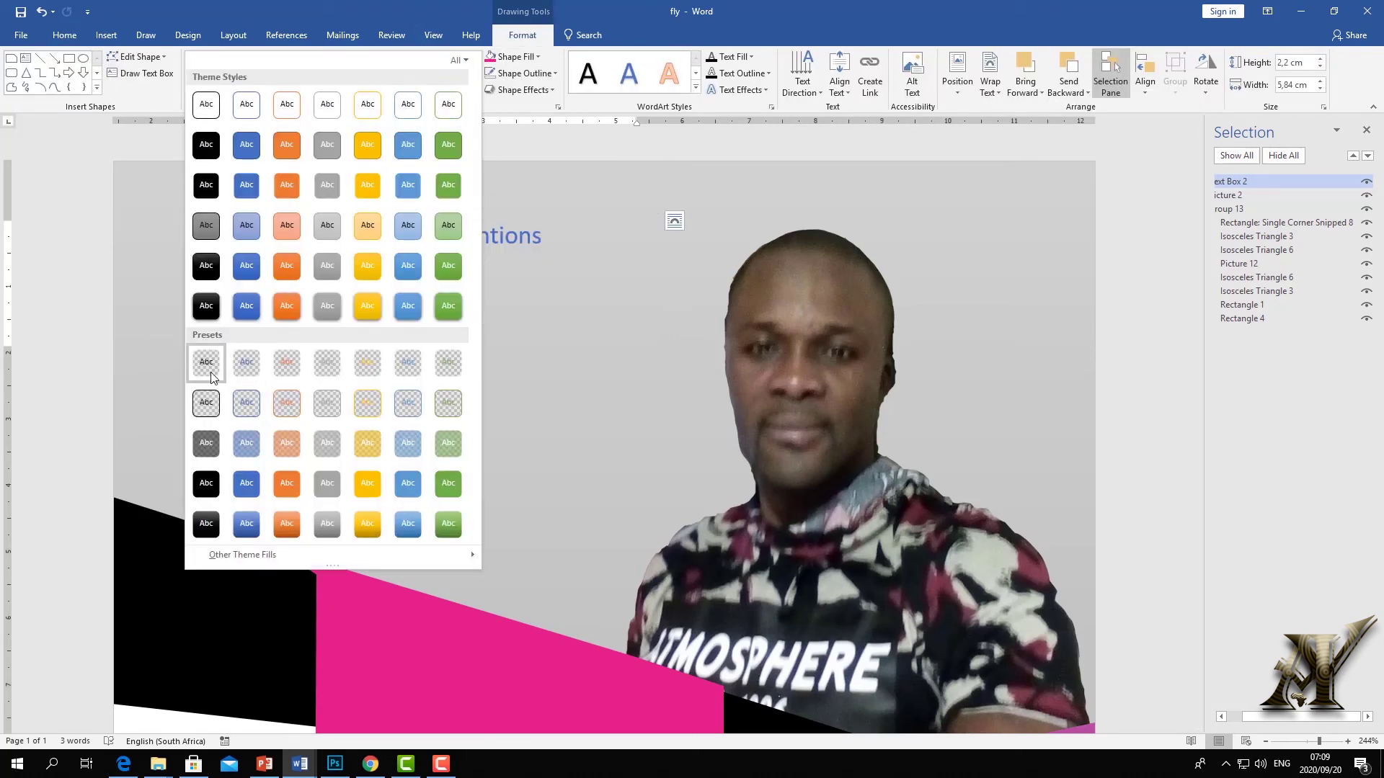
left_click(205, 363)
left_click(357, 364)
Apply a dark outlined WordArt style to the title and enlarge it to 18 pt
left_click_drag(552, 237, 197, 229)
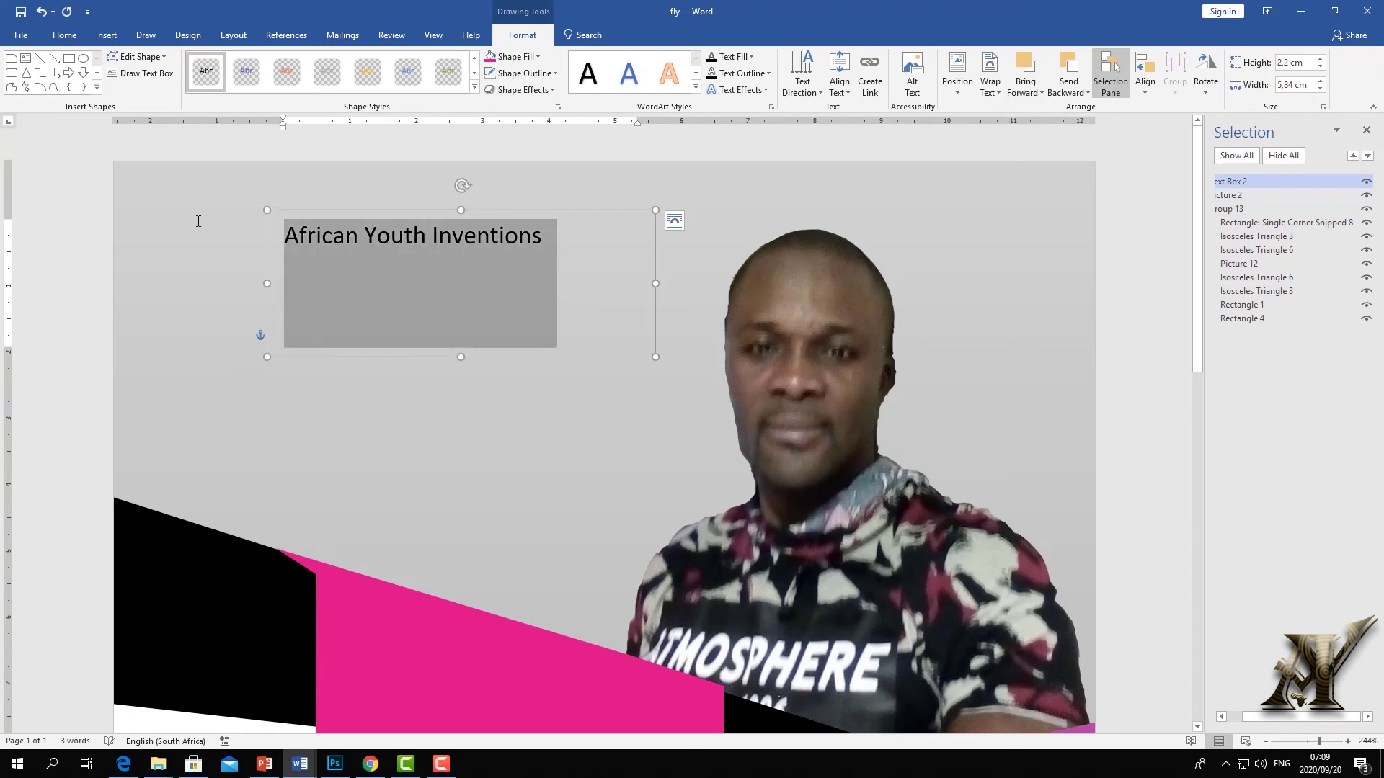
left_click(695, 87)
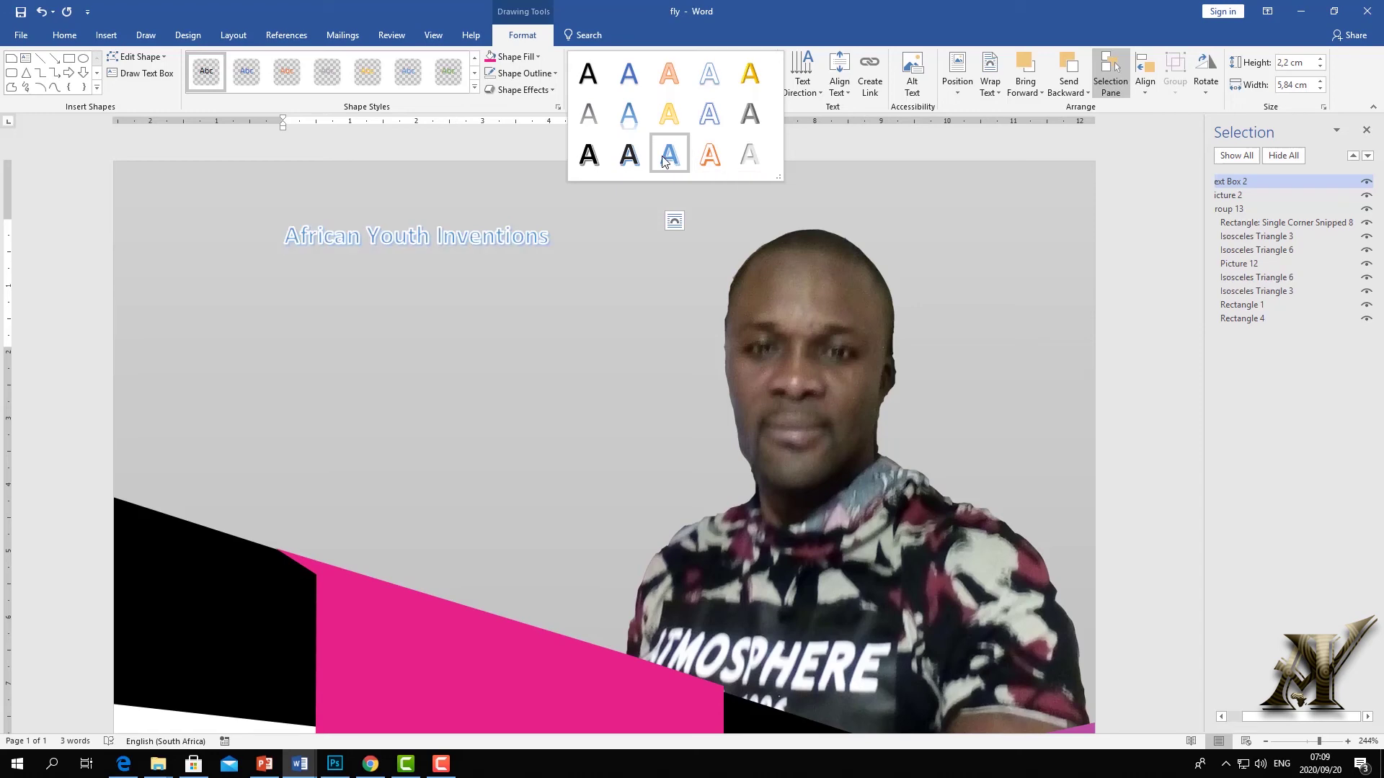
left_click(630, 157)
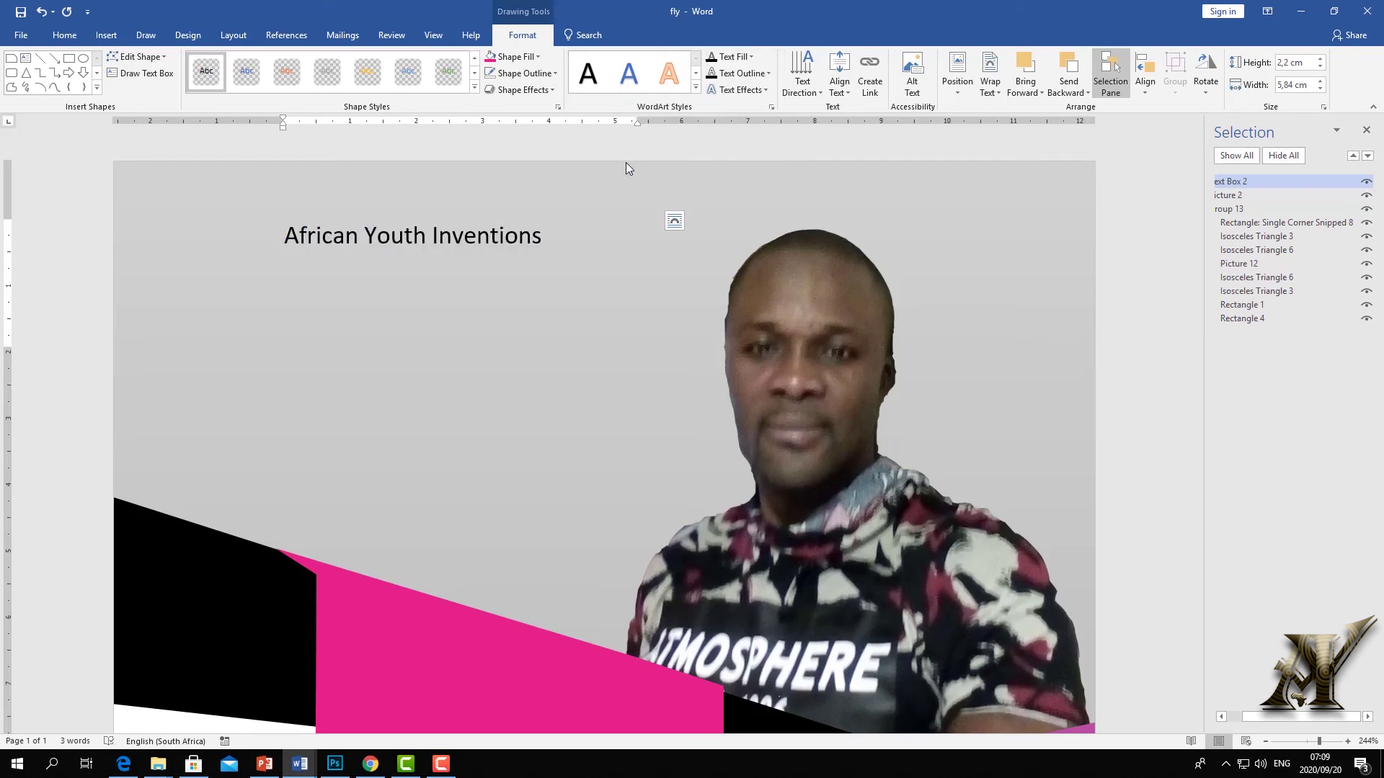
left_click(64, 34)
left_click(224, 63)
left_click(224, 63)
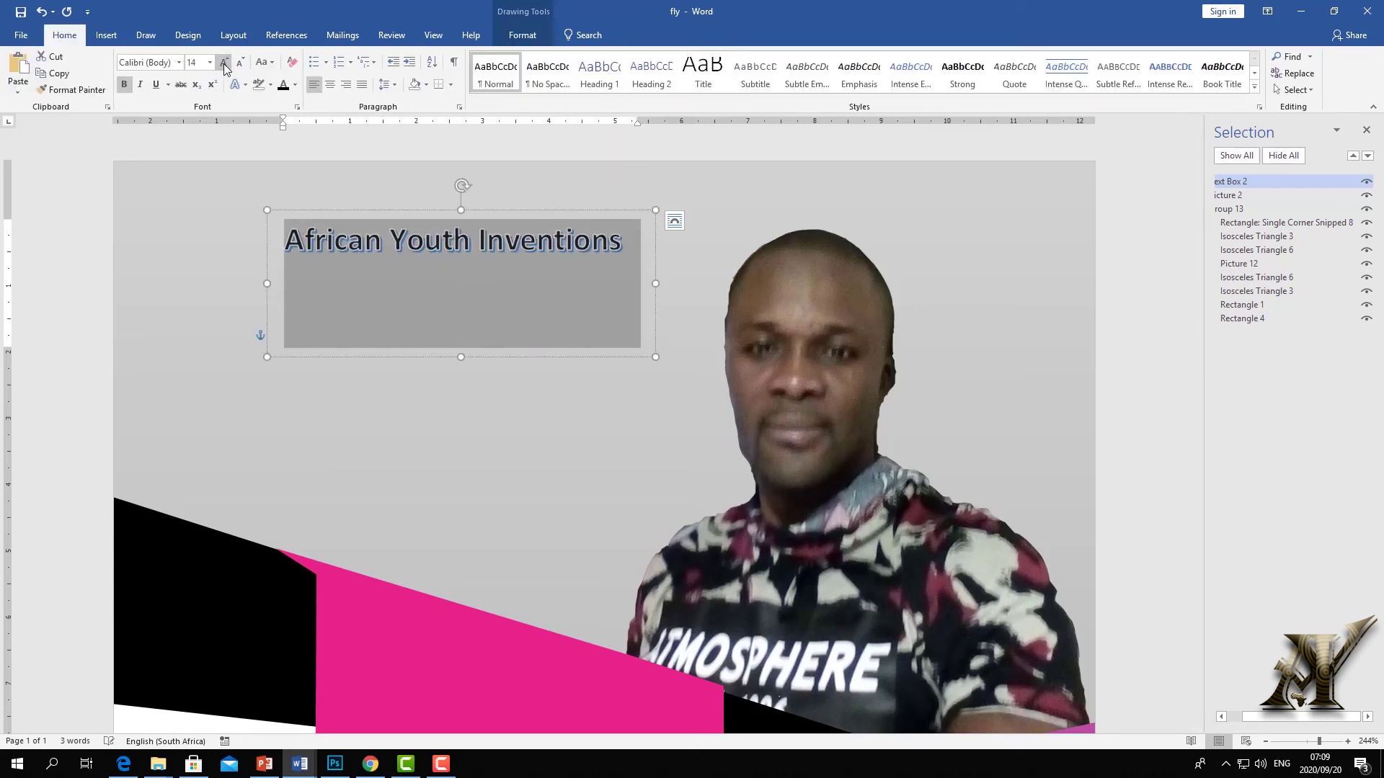
left_click(224, 64)
left_click(225, 63)
Widen the title box and move it further toward the top-left
left_click_drag(655, 283, 800, 283)
left_click_drag(431, 189, 411, 179)
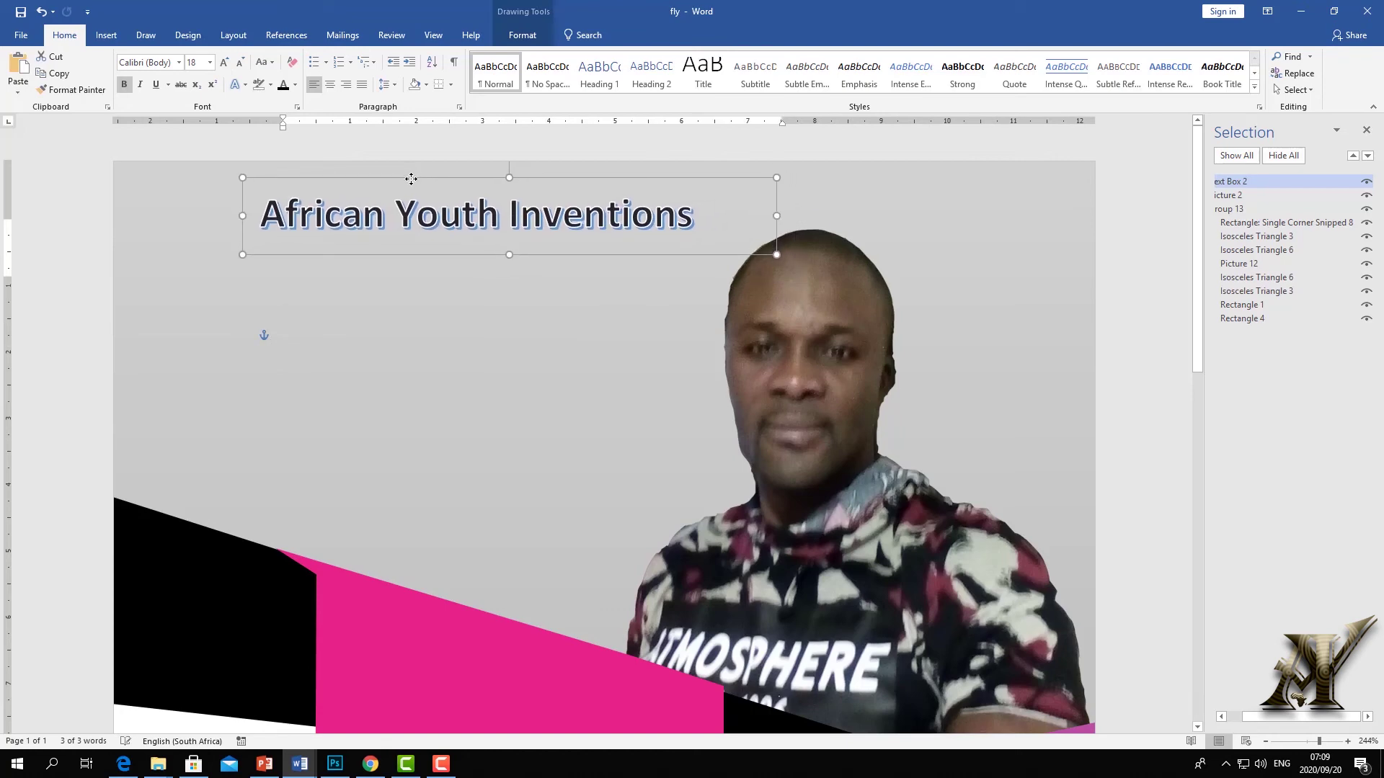
left_click(201, 223)
left_click(201, 223)
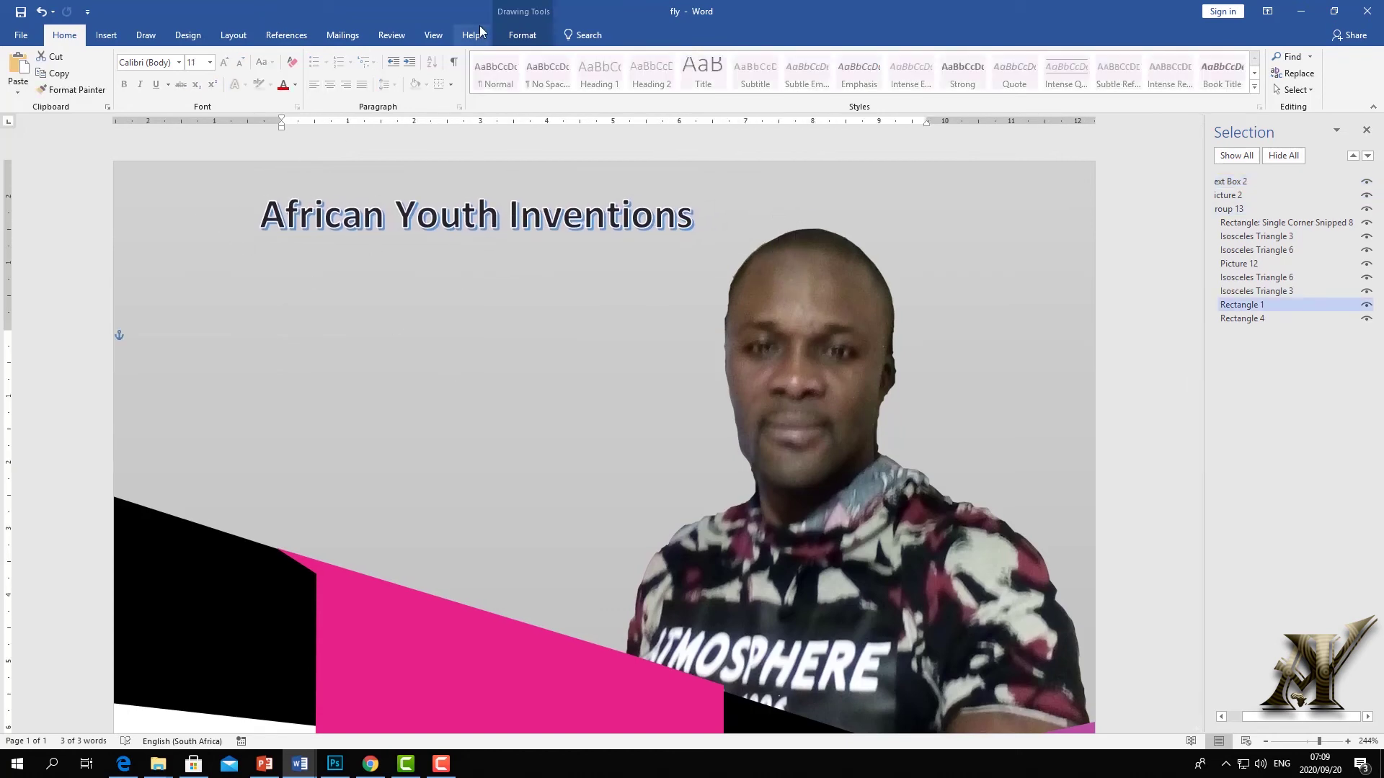
left_click(106, 34)
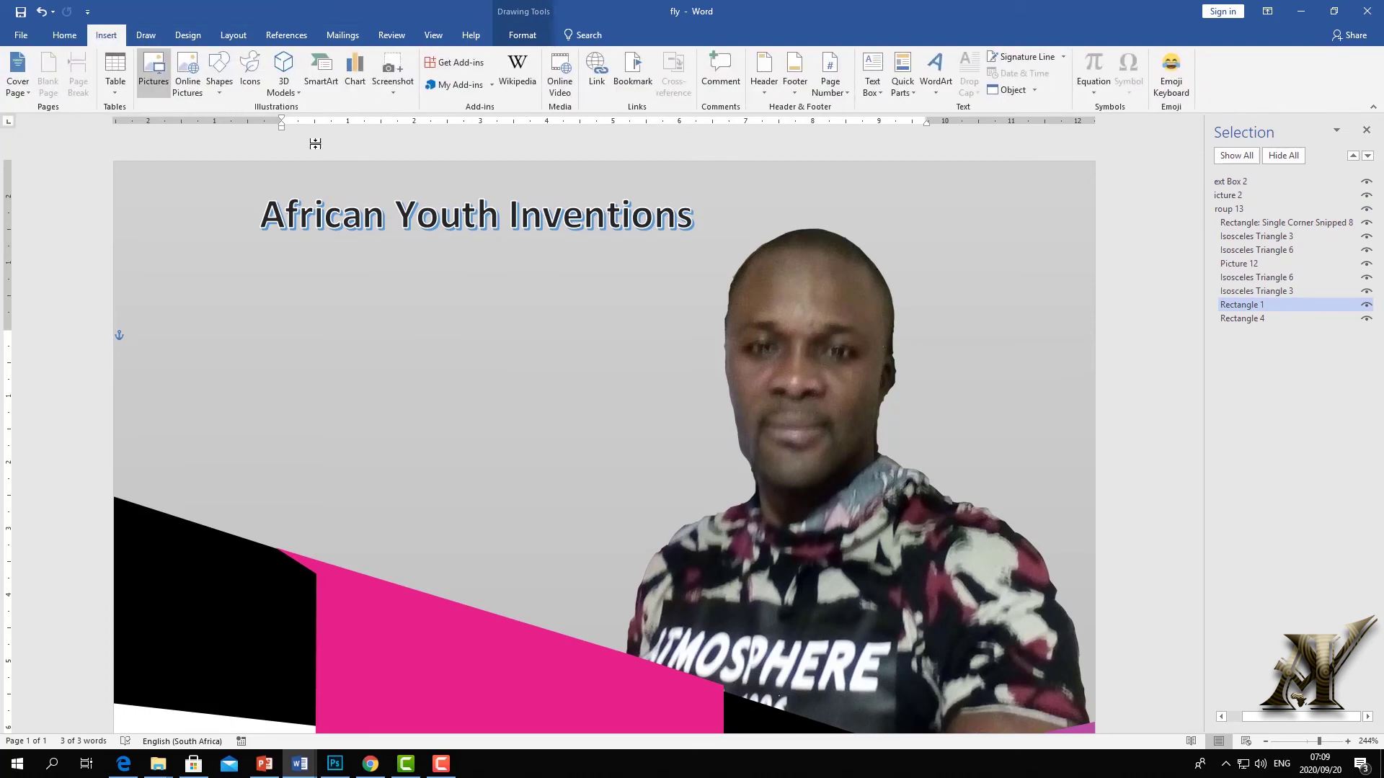
Insert the logo1 picture from the AYI Logos and poster folder on drive E:
left_click(153, 72)
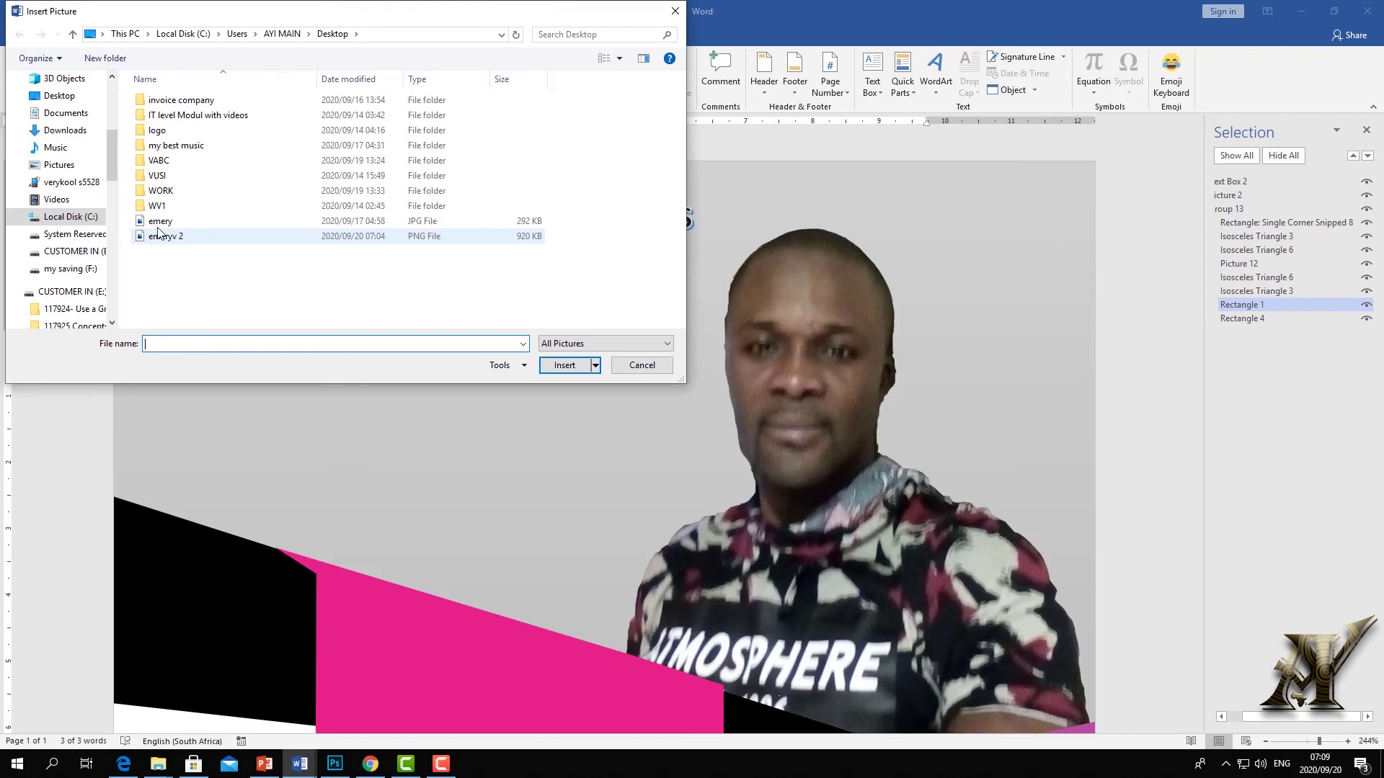
left_click(88, 252)
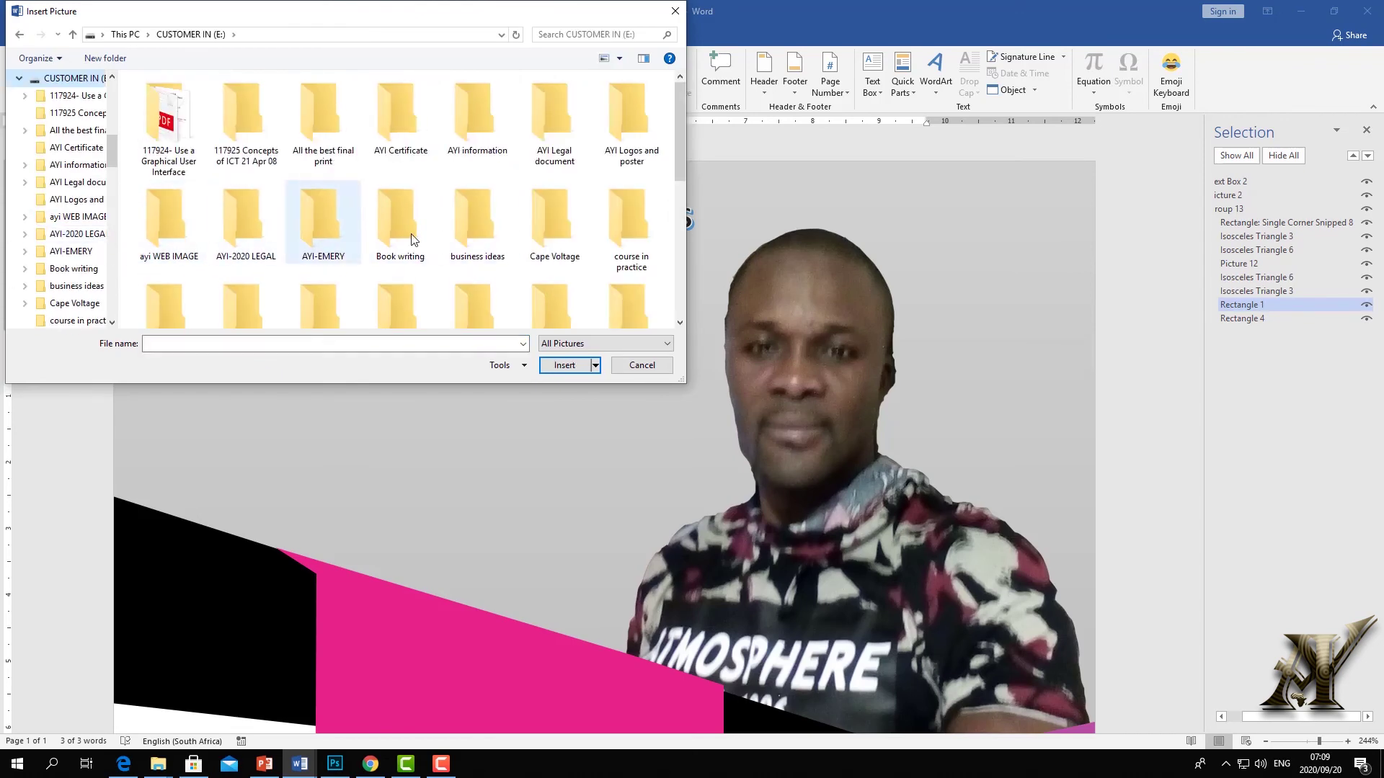
double_click(617, 134)
left_click(160, 132)
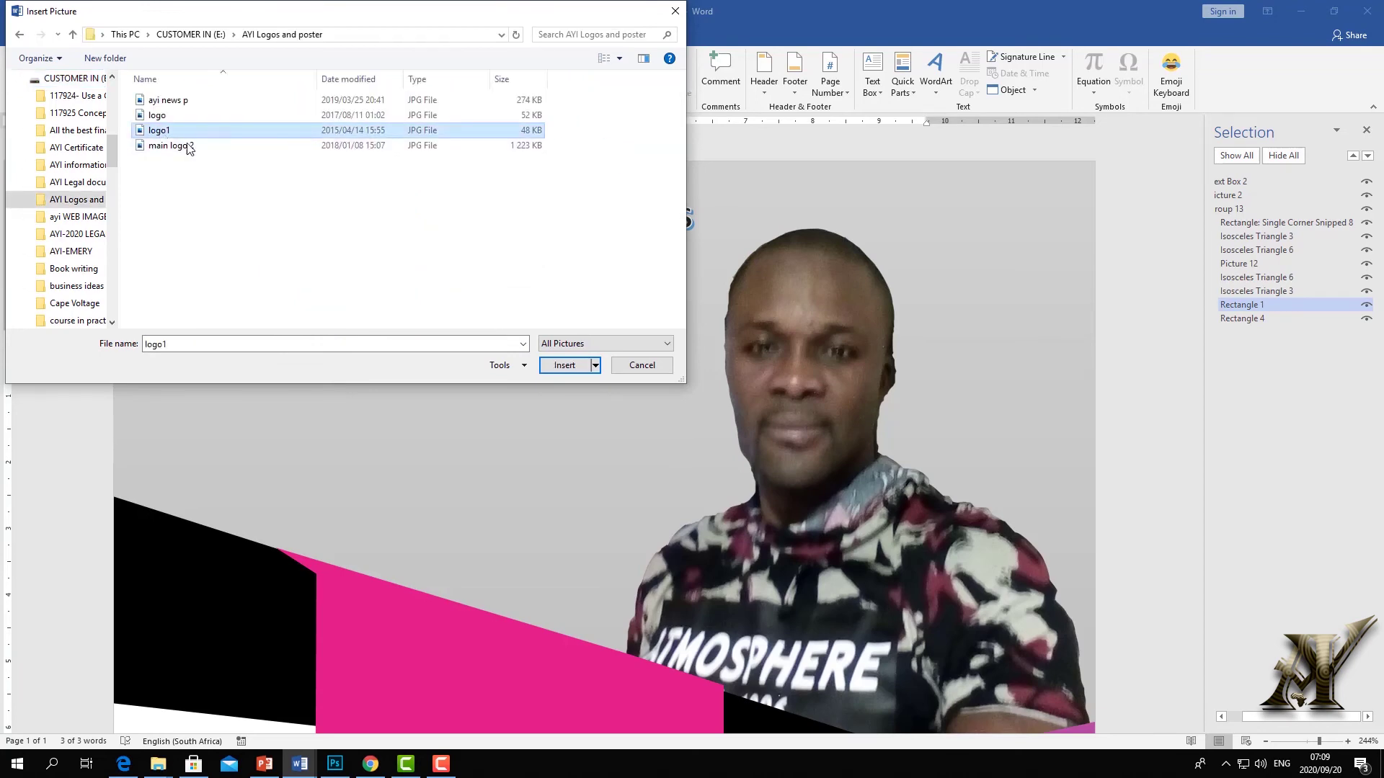
left_click(560, 368)
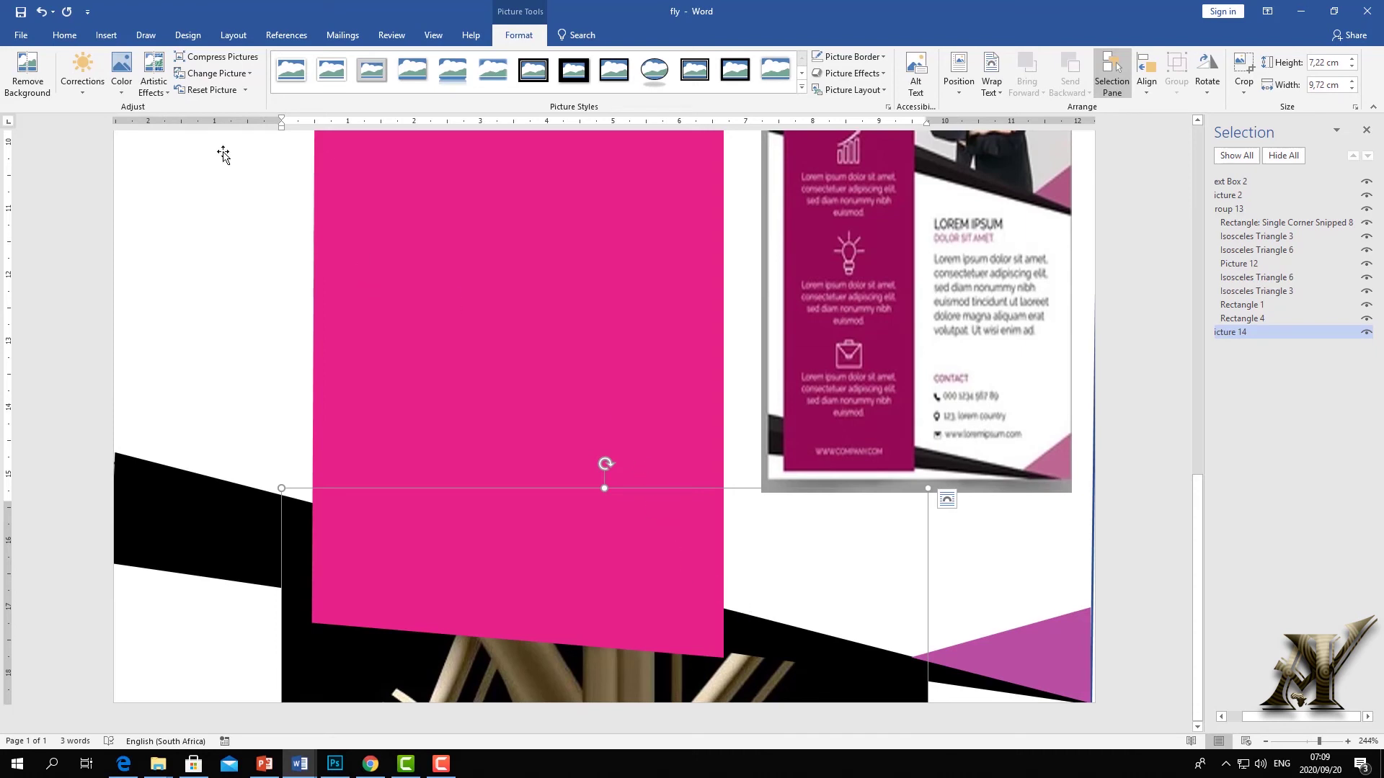
Find the inserted logo as Picture 14 in the selection pane, next to Group 13
left_click(306, 529)
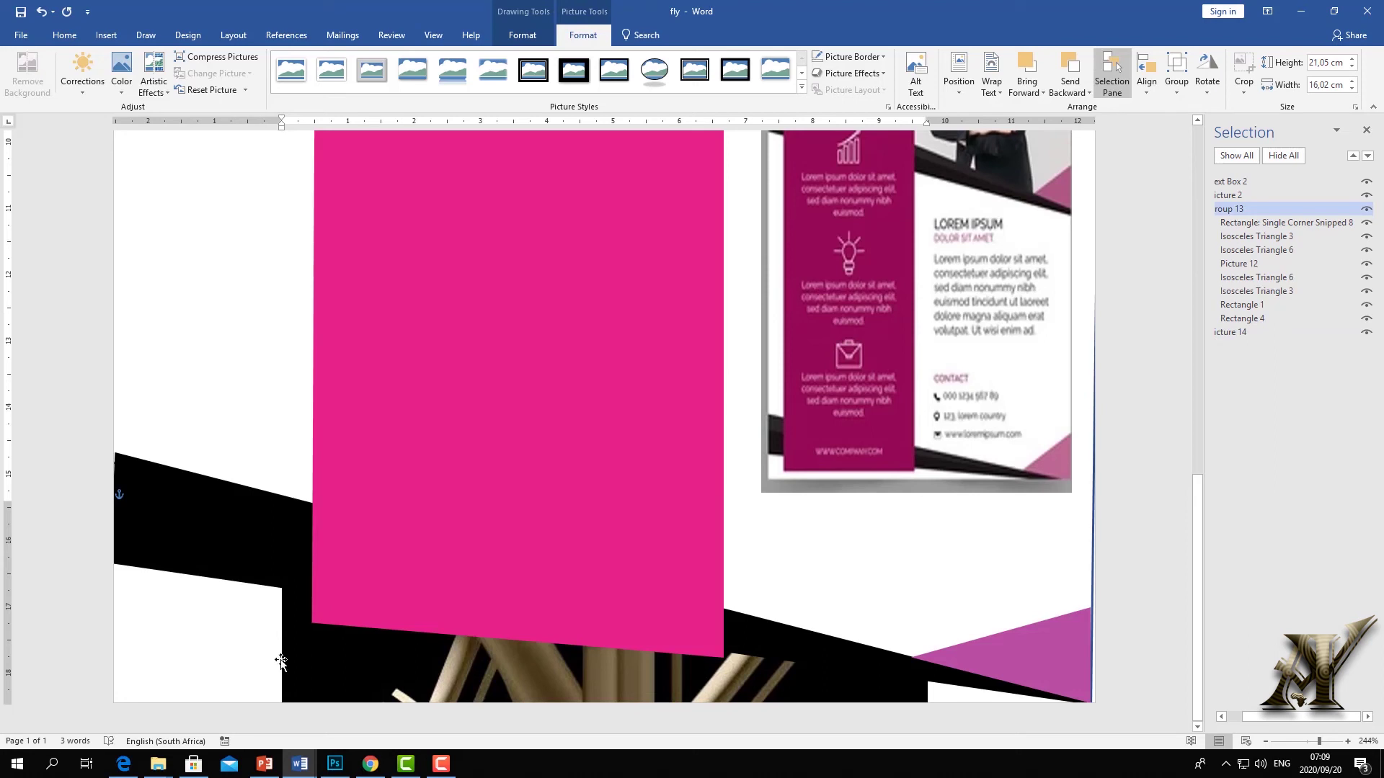
left_click(305, 663)
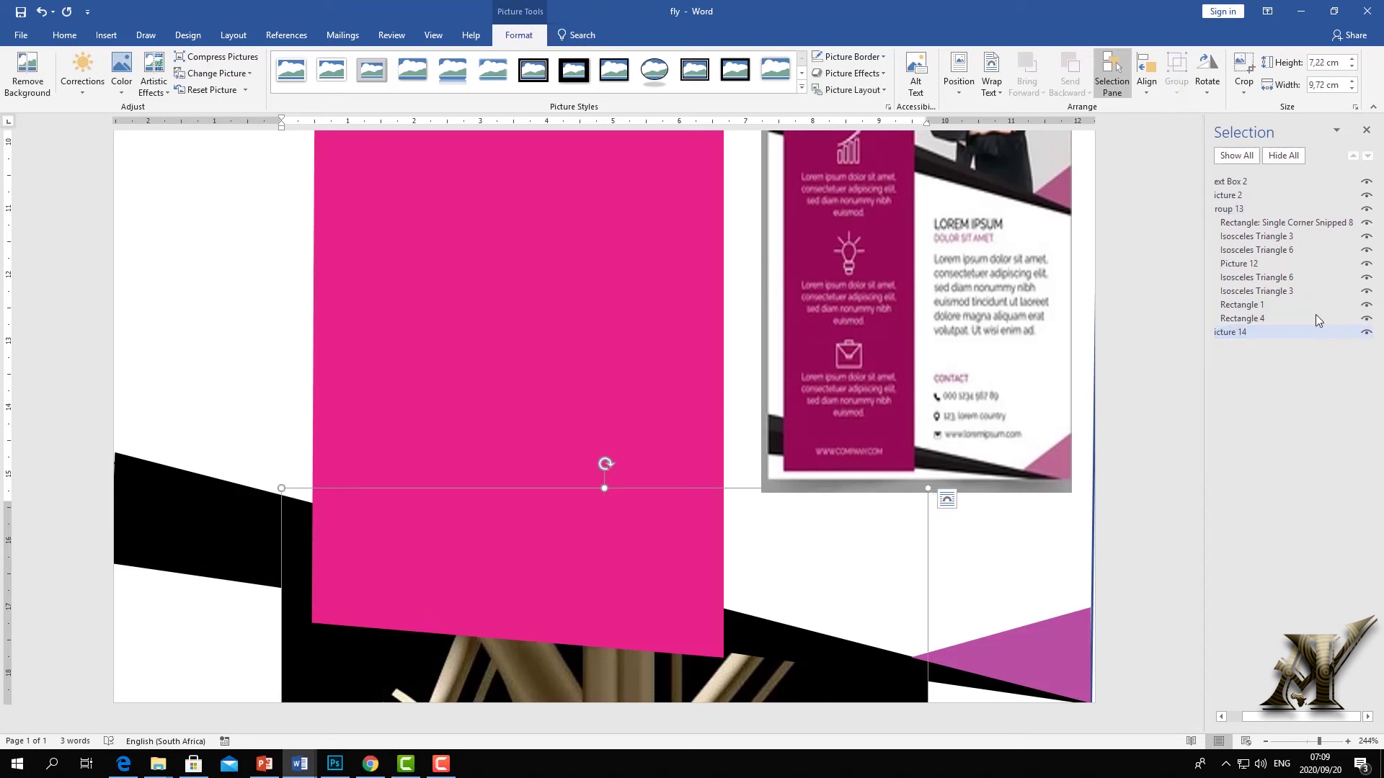
left_click(1225, 209)
left_click_drag(1203, 209, 1100, 208)
left_click(1121, 208)
left_click(1153, 223)
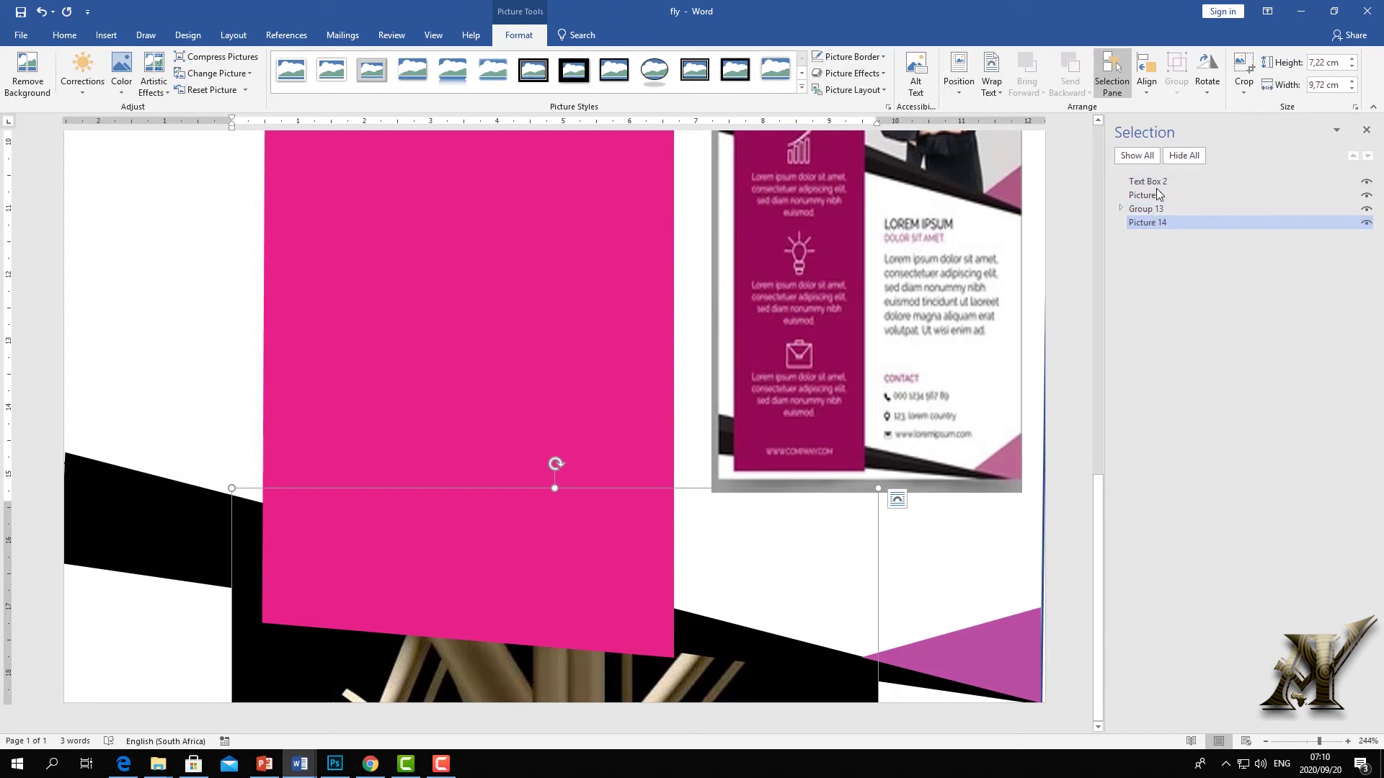
left_click(1149, 220)
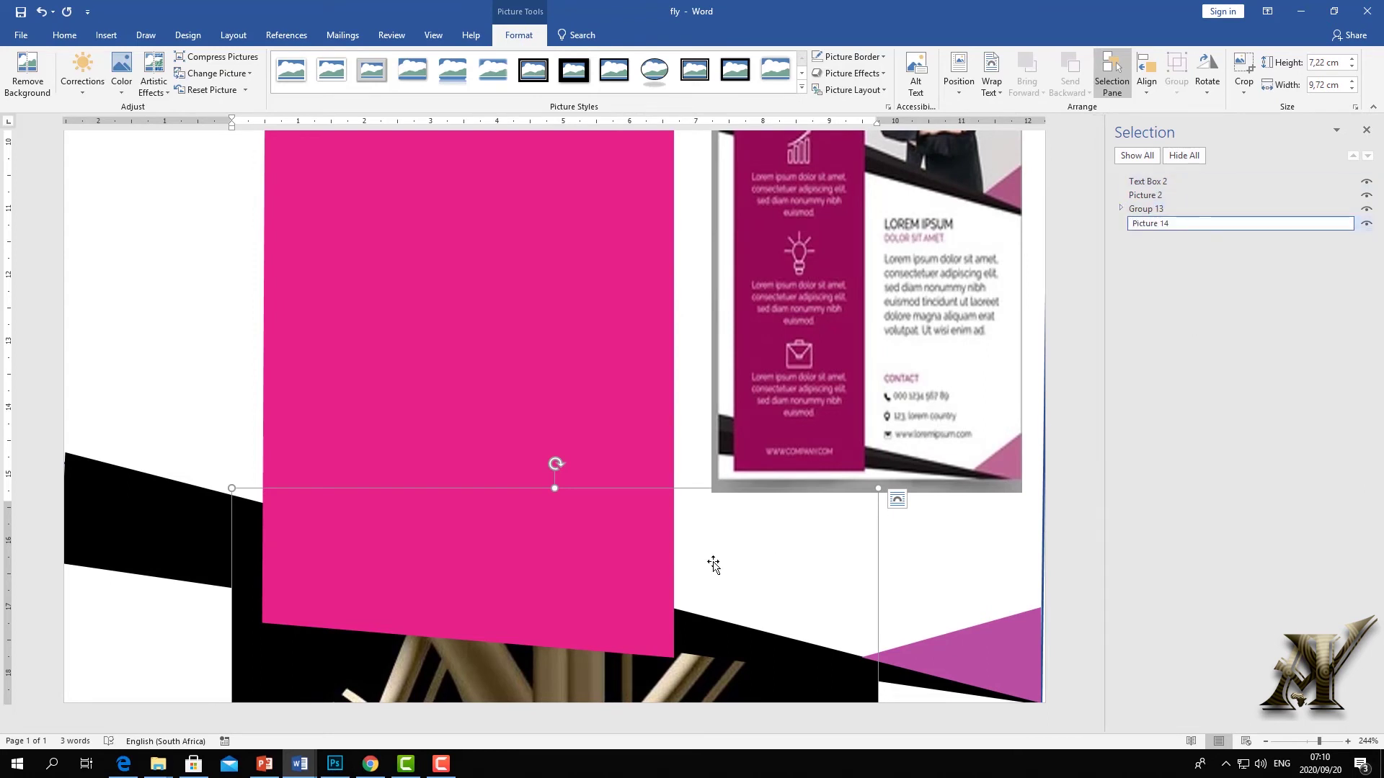
key("Return")
Set the logo to float in front of text, shrink it and place it beside the title
left_click(896, 499)
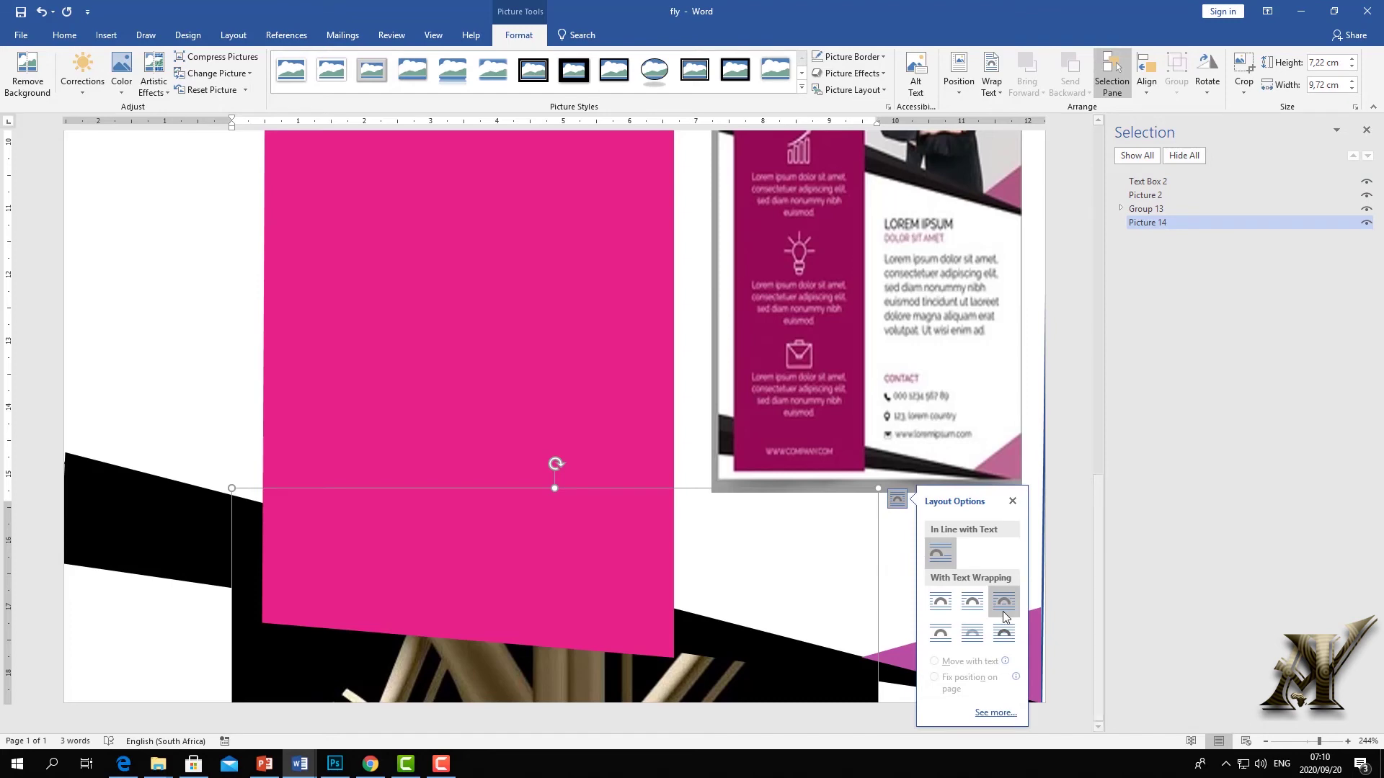
left_click(1001, 637)
left_click_drag(871, 505, 733, 412)
scroll(611, 582, "up", 3)
scroll(621, 530, "down", 1)
left_click_drag(557, 637, 488, 327)
scroll(710, 497, "up", 1)
left_click_drag(702, 471, 355, 468)
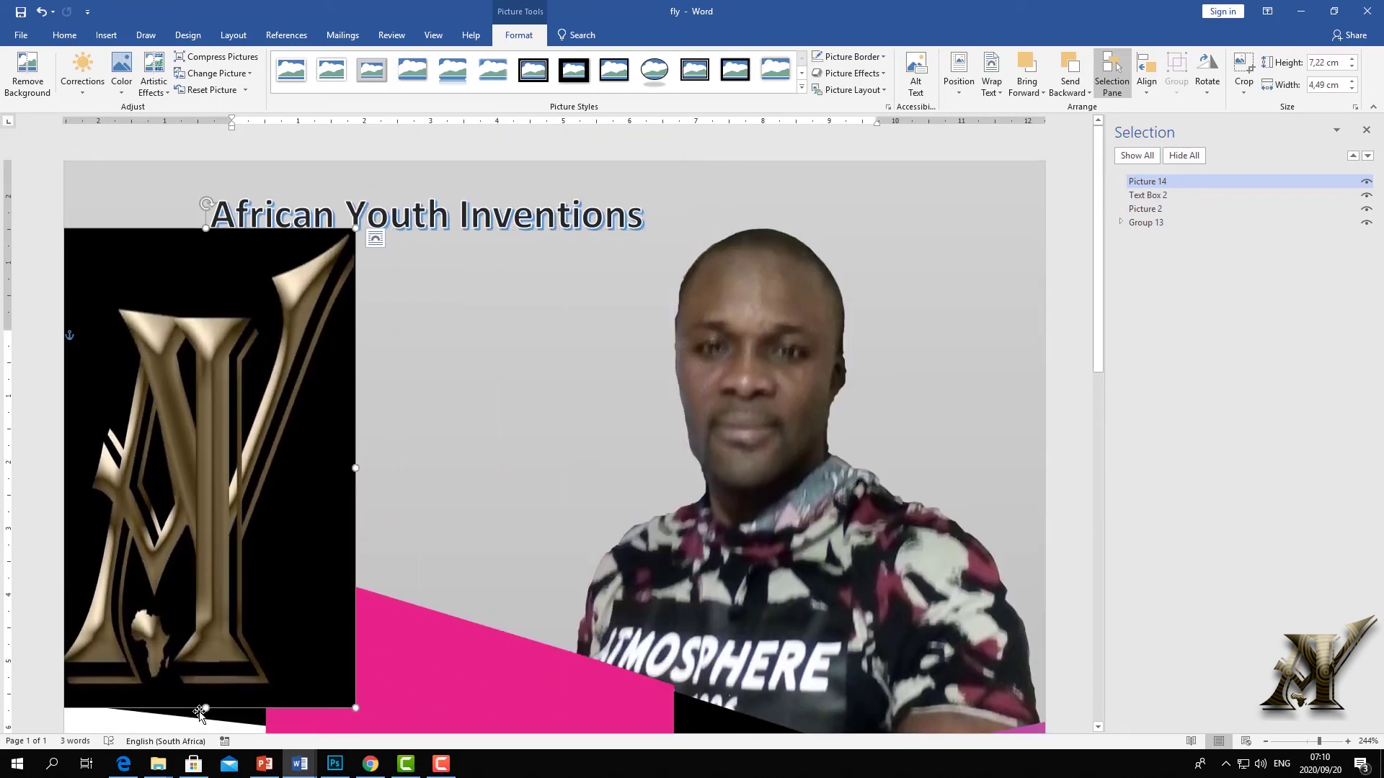
left_click_drag(355, 708, 174, 206)
Nudge the heading box up and the logo right so they line up
left_click(298, 209)
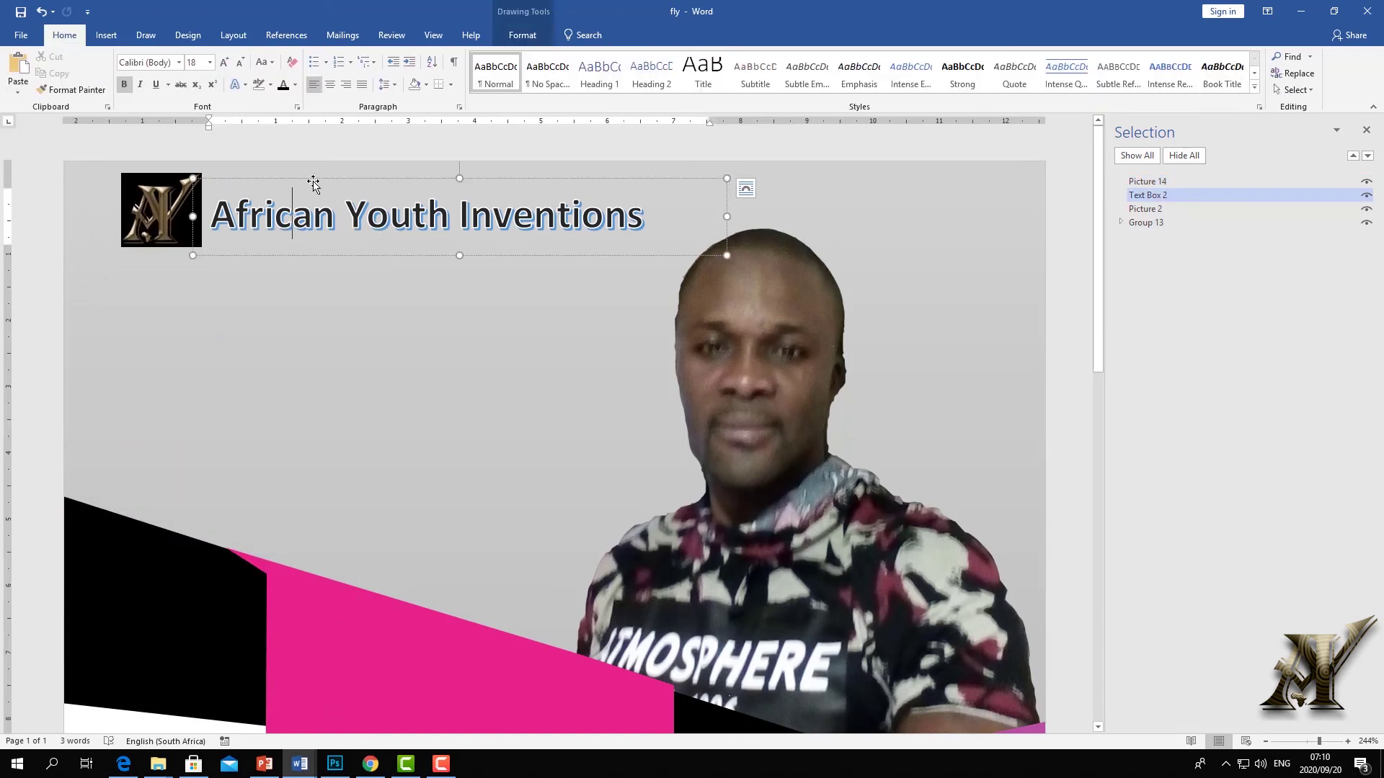
left_click_drag(309, 191, 310, 194)
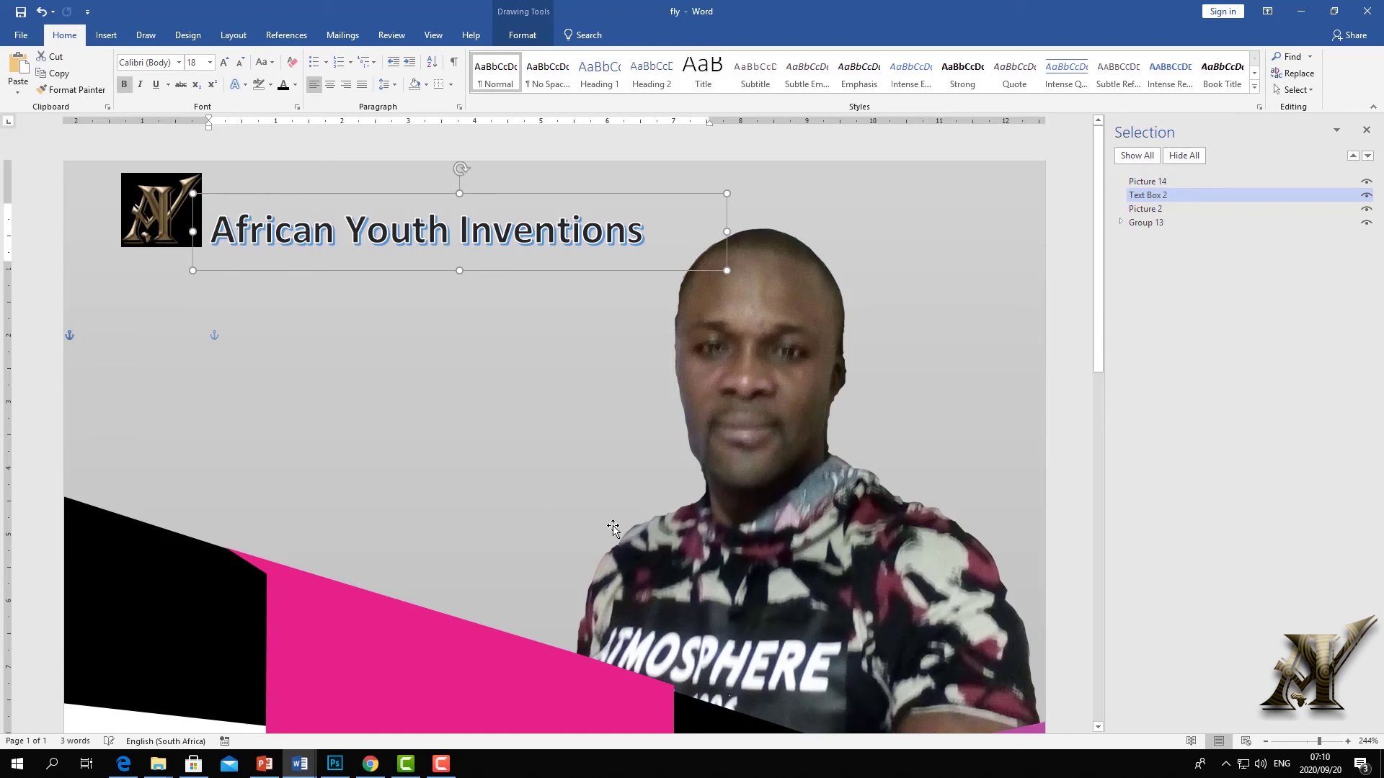
left_click(543, 491)
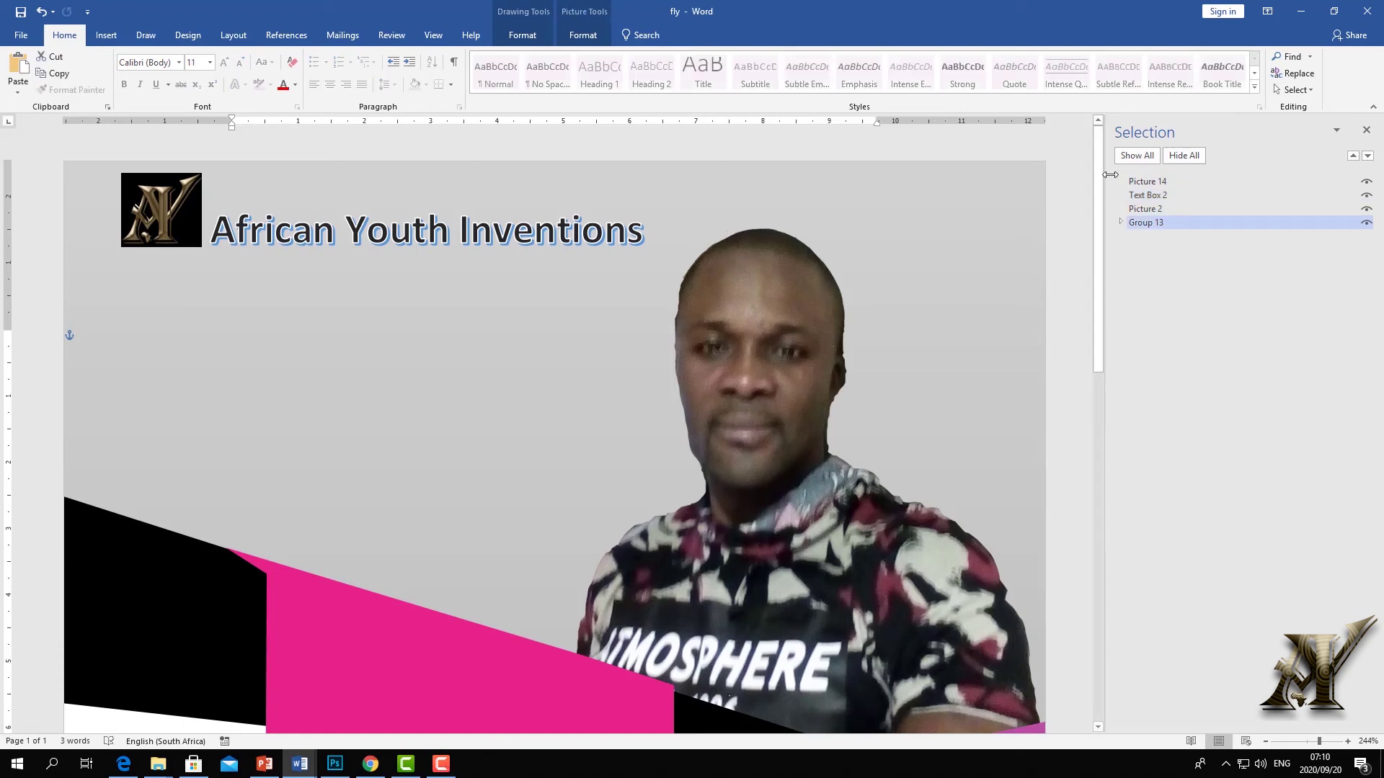
left_click(1166, 196)
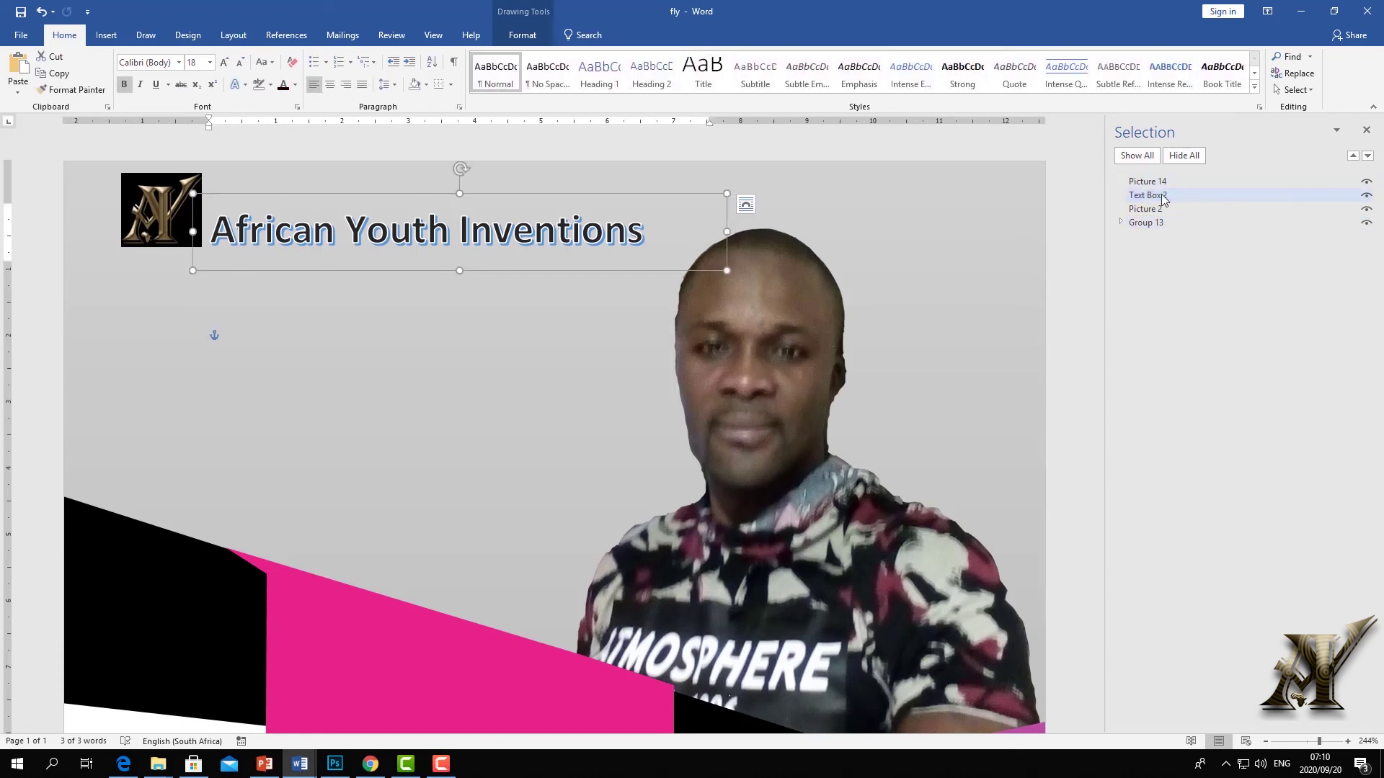
left_click(1146, 222)
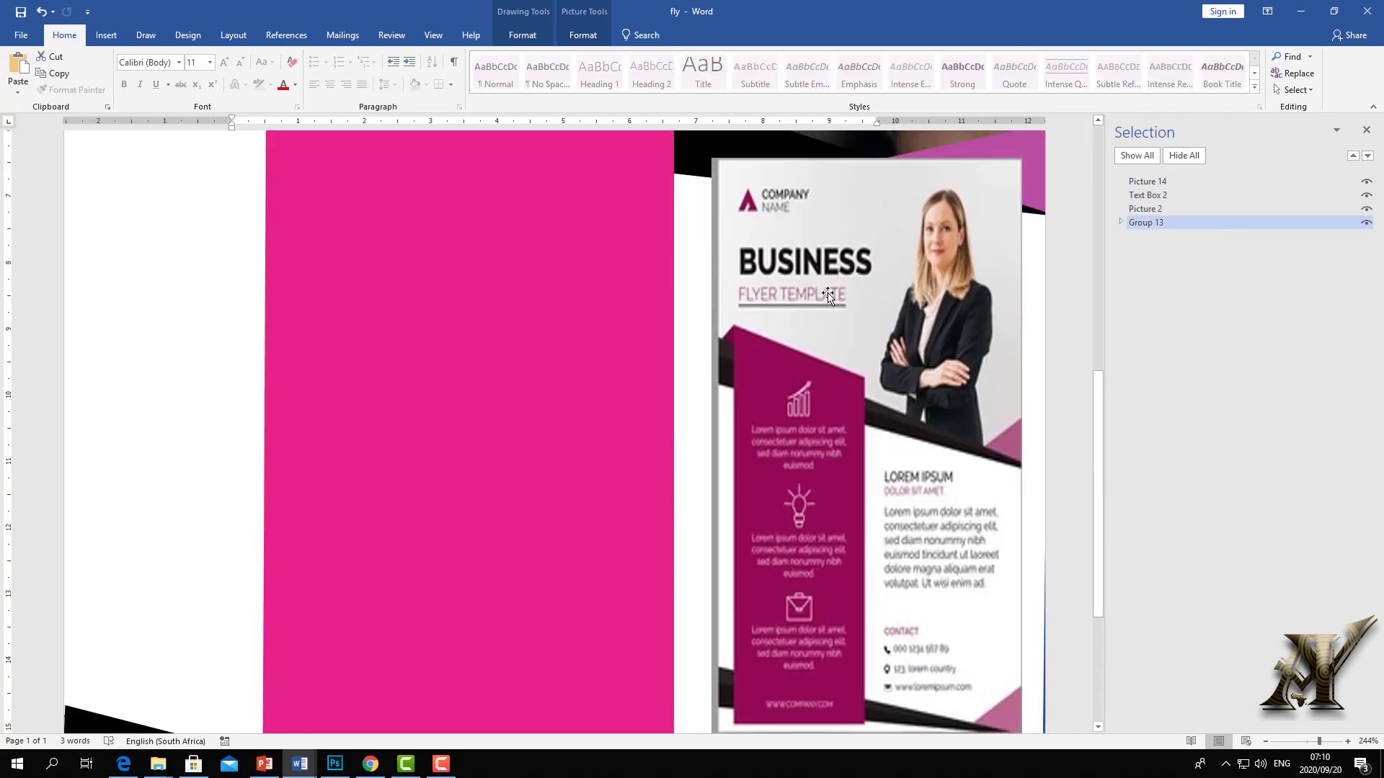
scroll(828, 295, "up", 8)
left_click(503, 214)
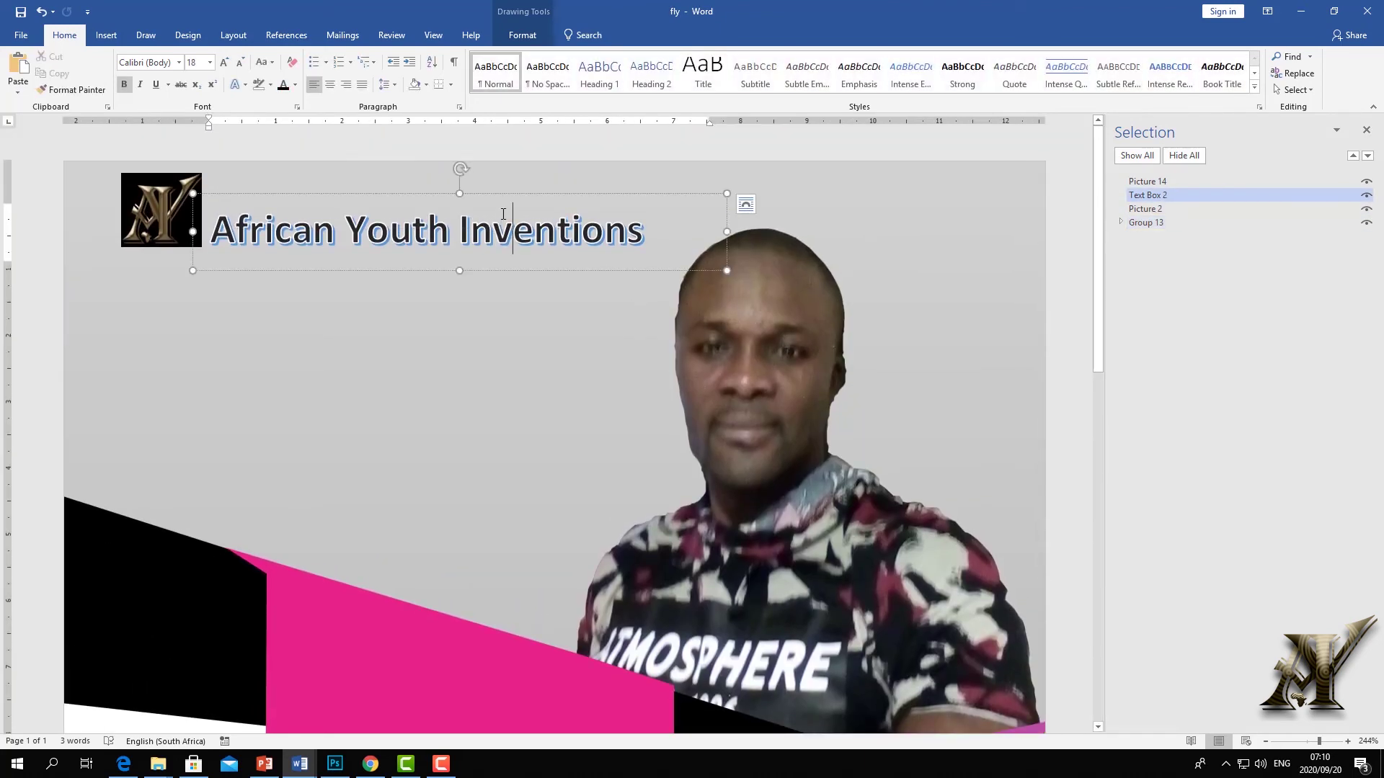
left_click_drag(503, 202, 503, 193)
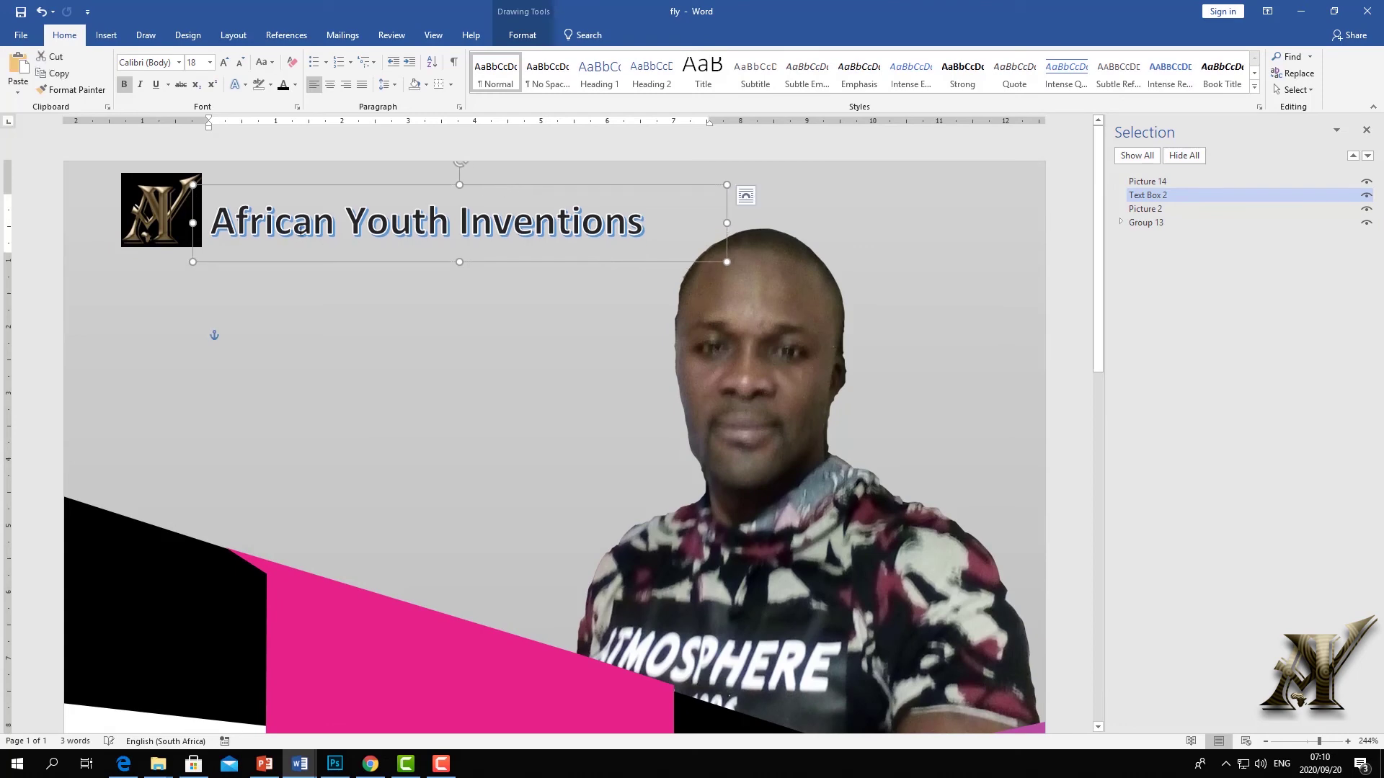
left_click(175, 211)
left_click_drag(141, 193, 145, 197)
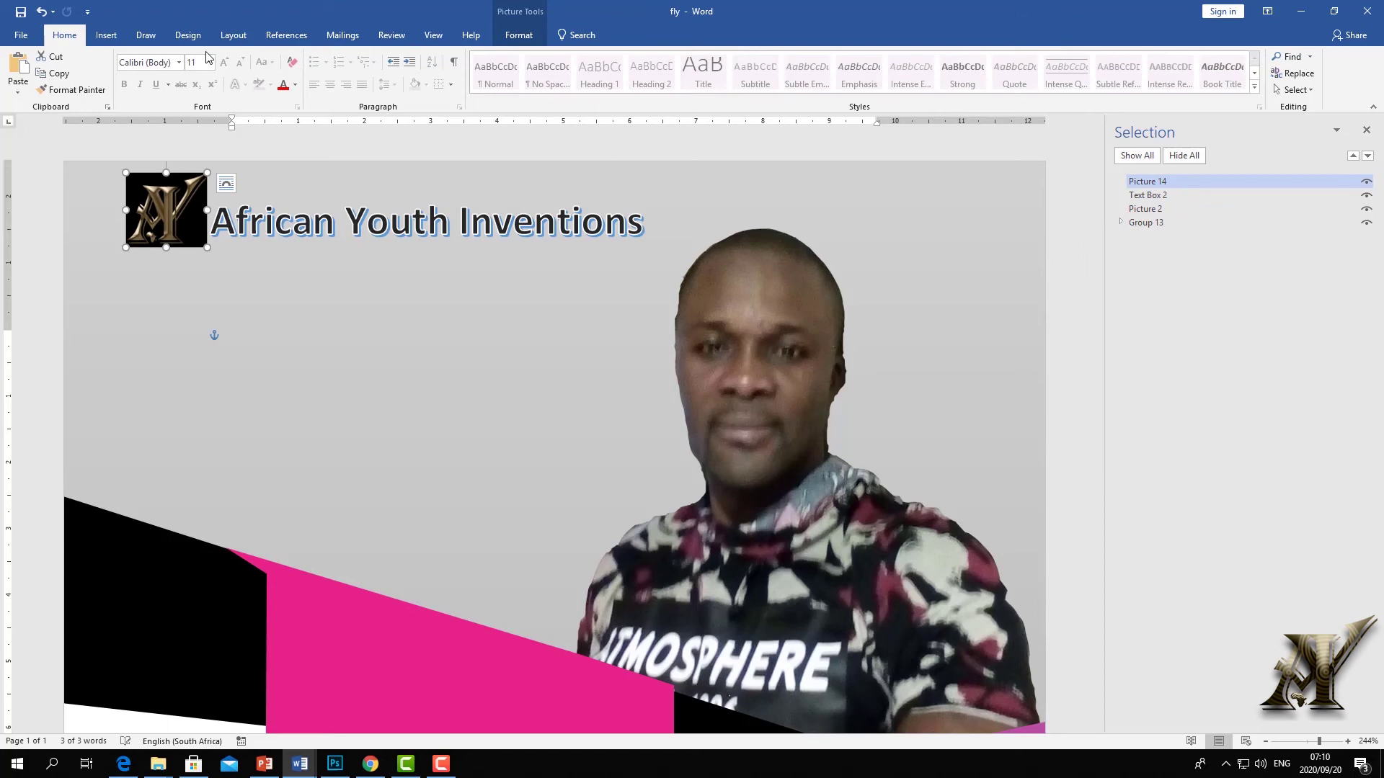
Duplicate the heading text box and move the copy below the header
left_click(106, 34)
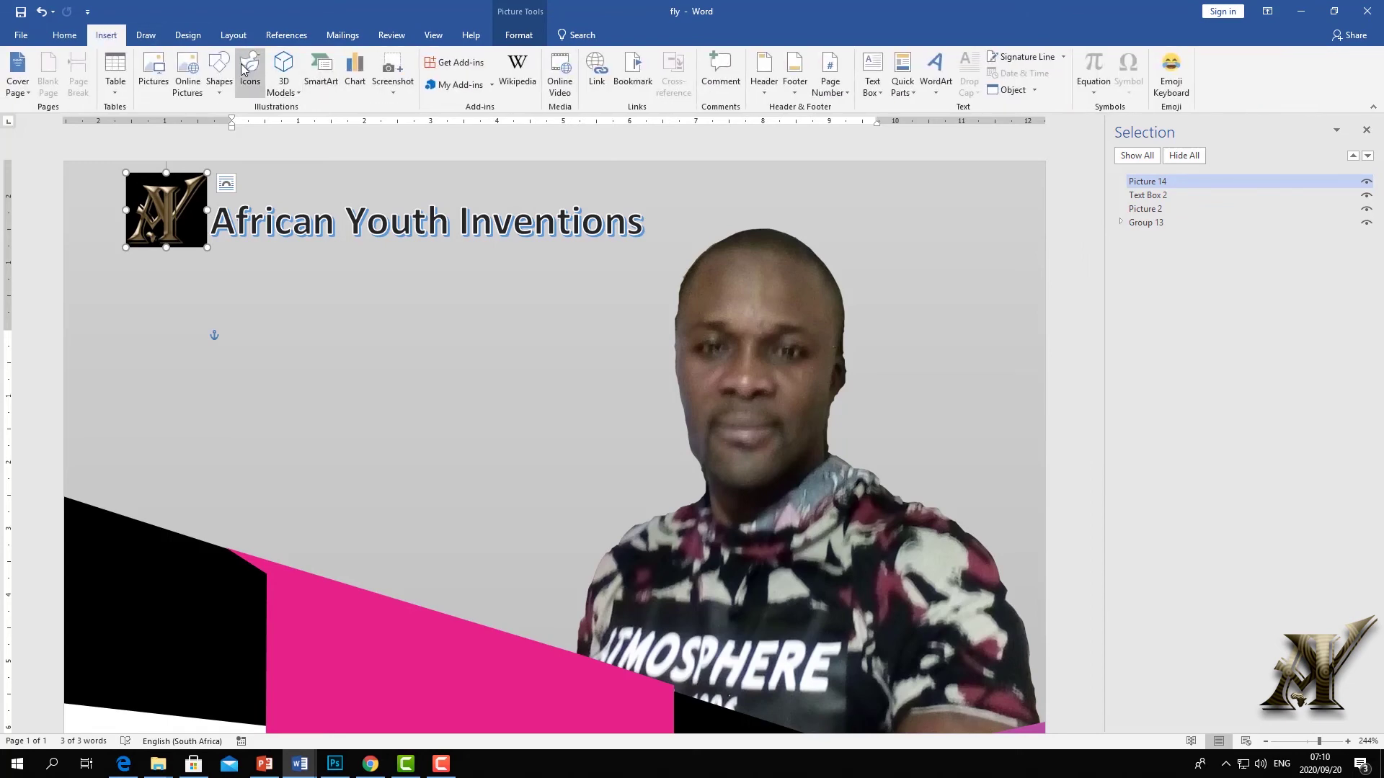
left_click(365, 209)
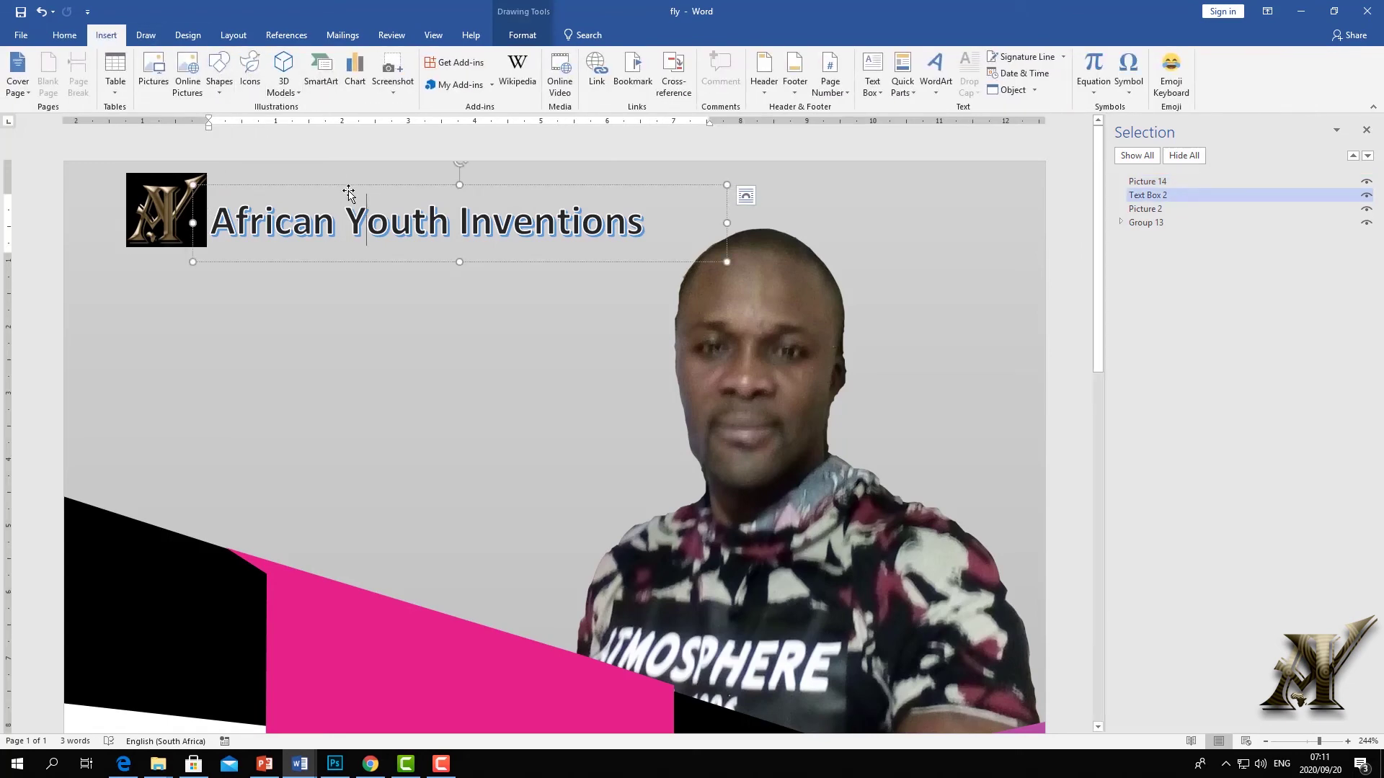
left_click(348, 188)
right_click(348, 189)
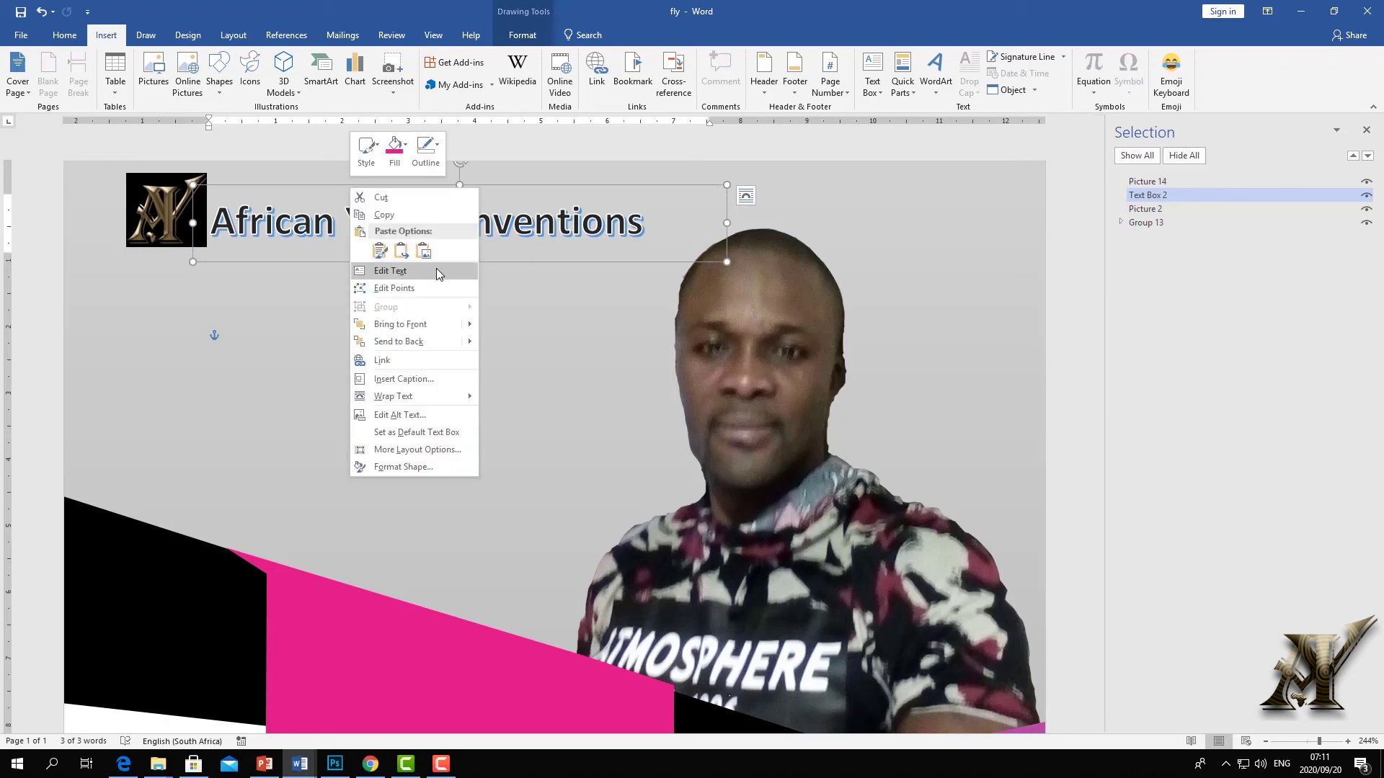
left_click(363, 339)
right_click(362, 339)
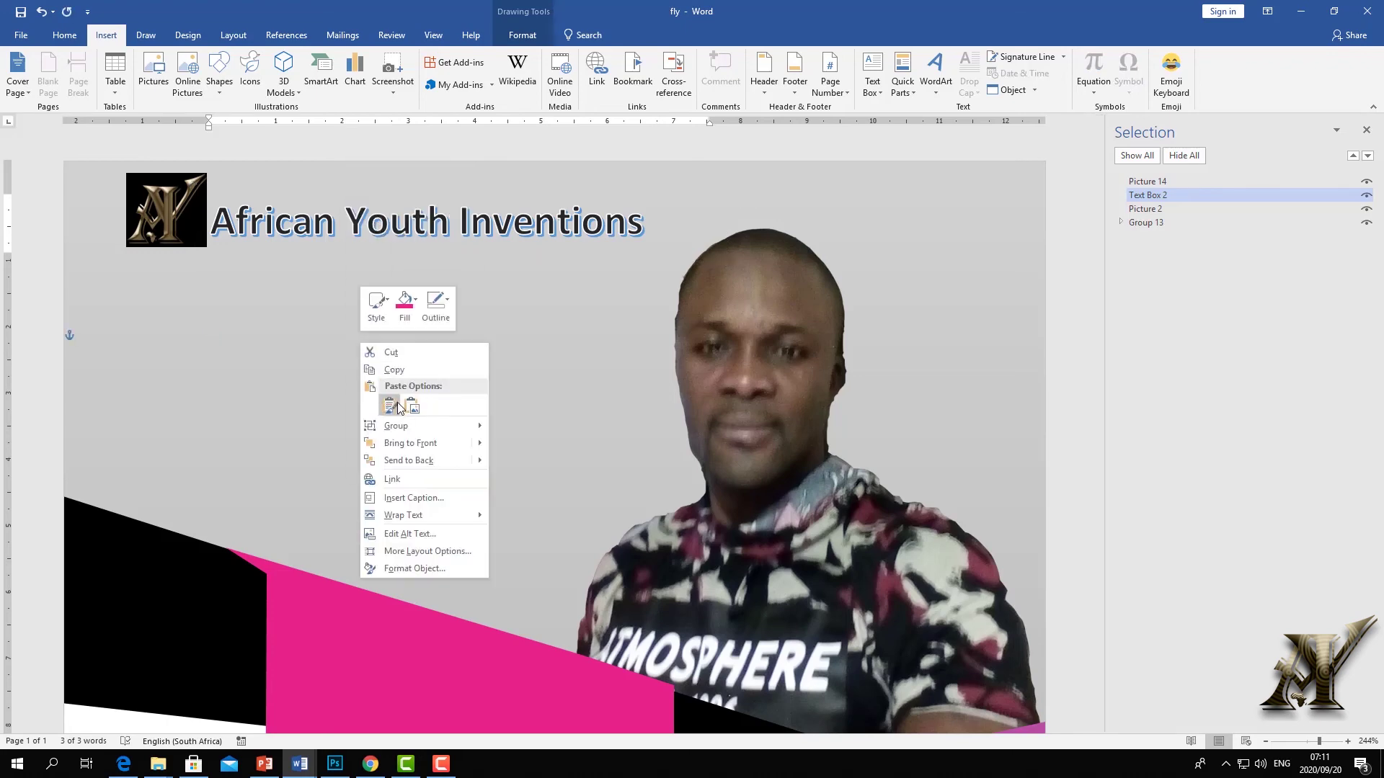
left_click(398, 404)
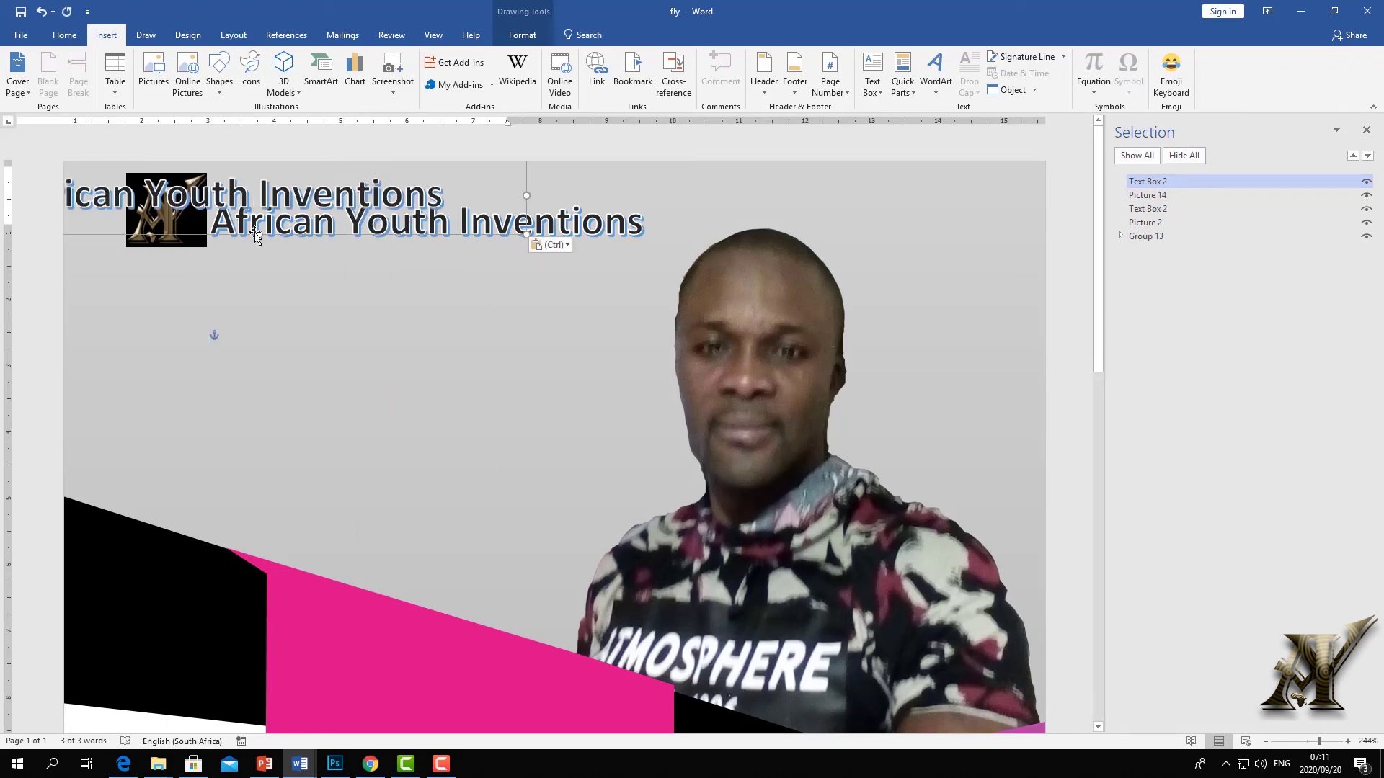
left_click_drag(213, 234, 356, 404)
Replace the copy's text with 'WORD PROCESOR COURSE'
left_click_drag(587, 364, 50, 353)
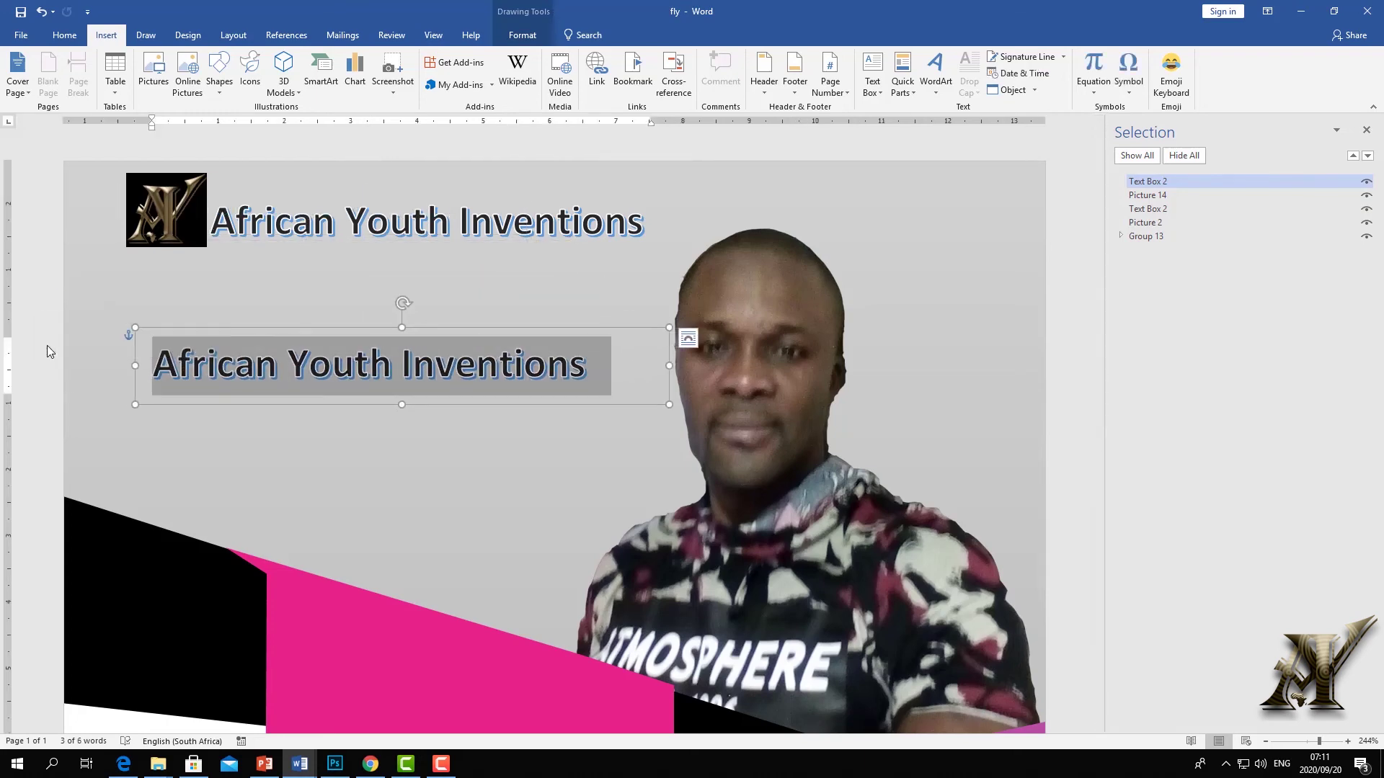
type("WORD PROCESOR COYR")
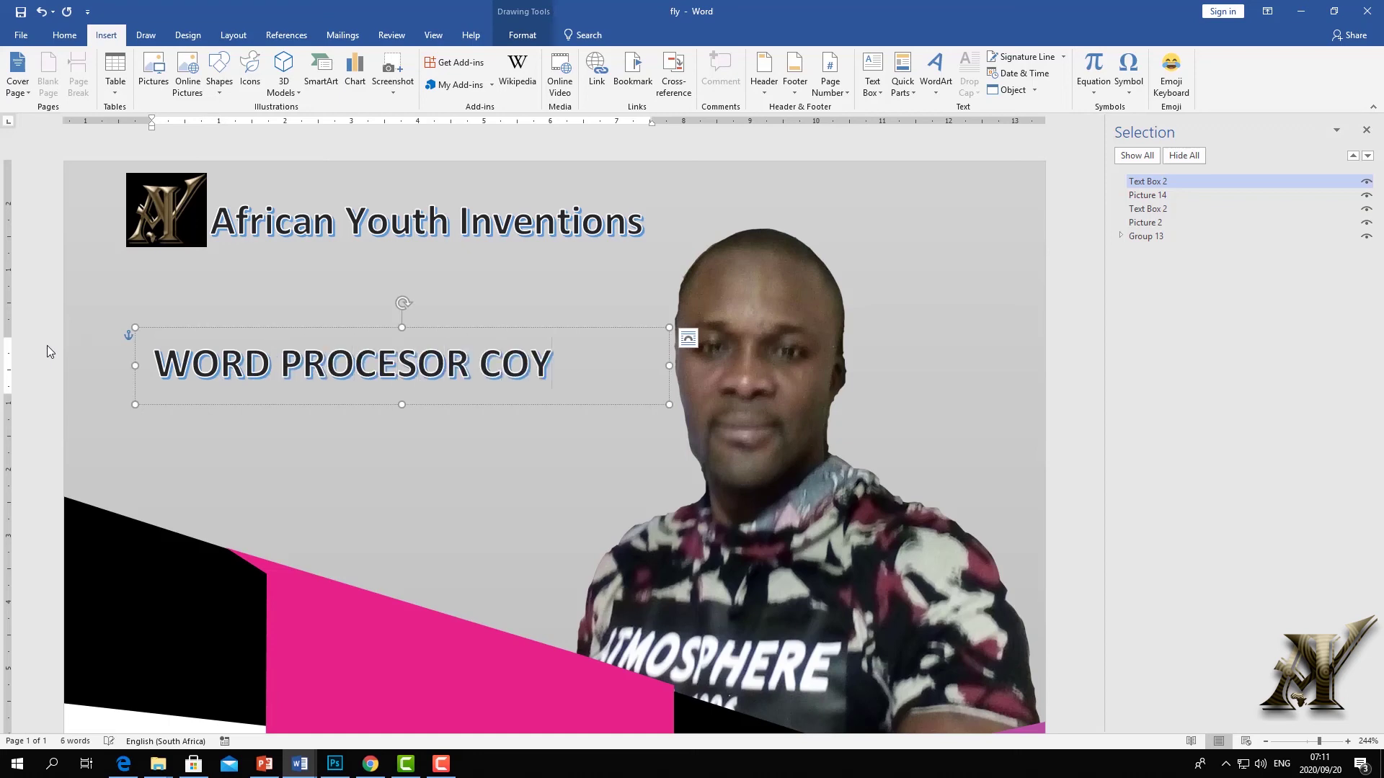
key("BackSpace")
key("BackSpace")
key("BackSpace")
type("OURSE")
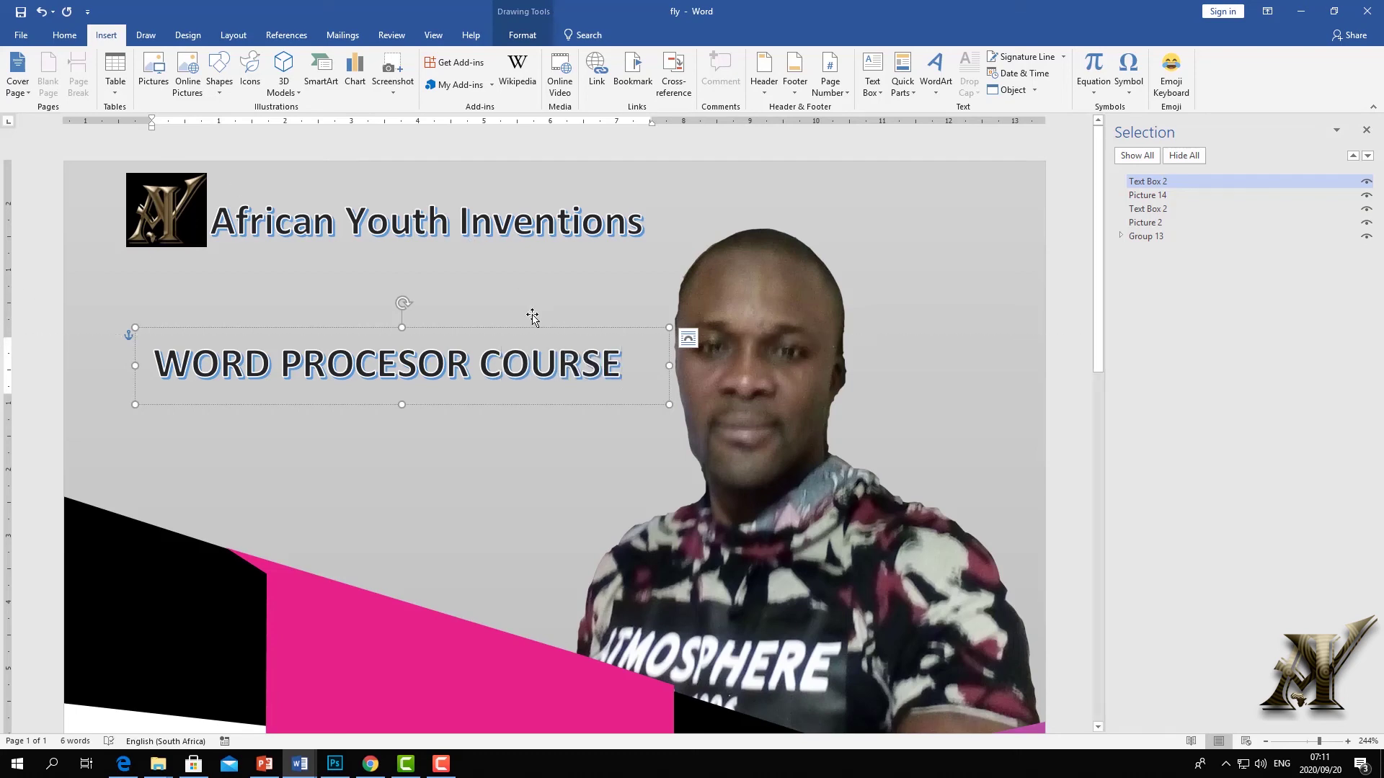
key("ctrl+a")
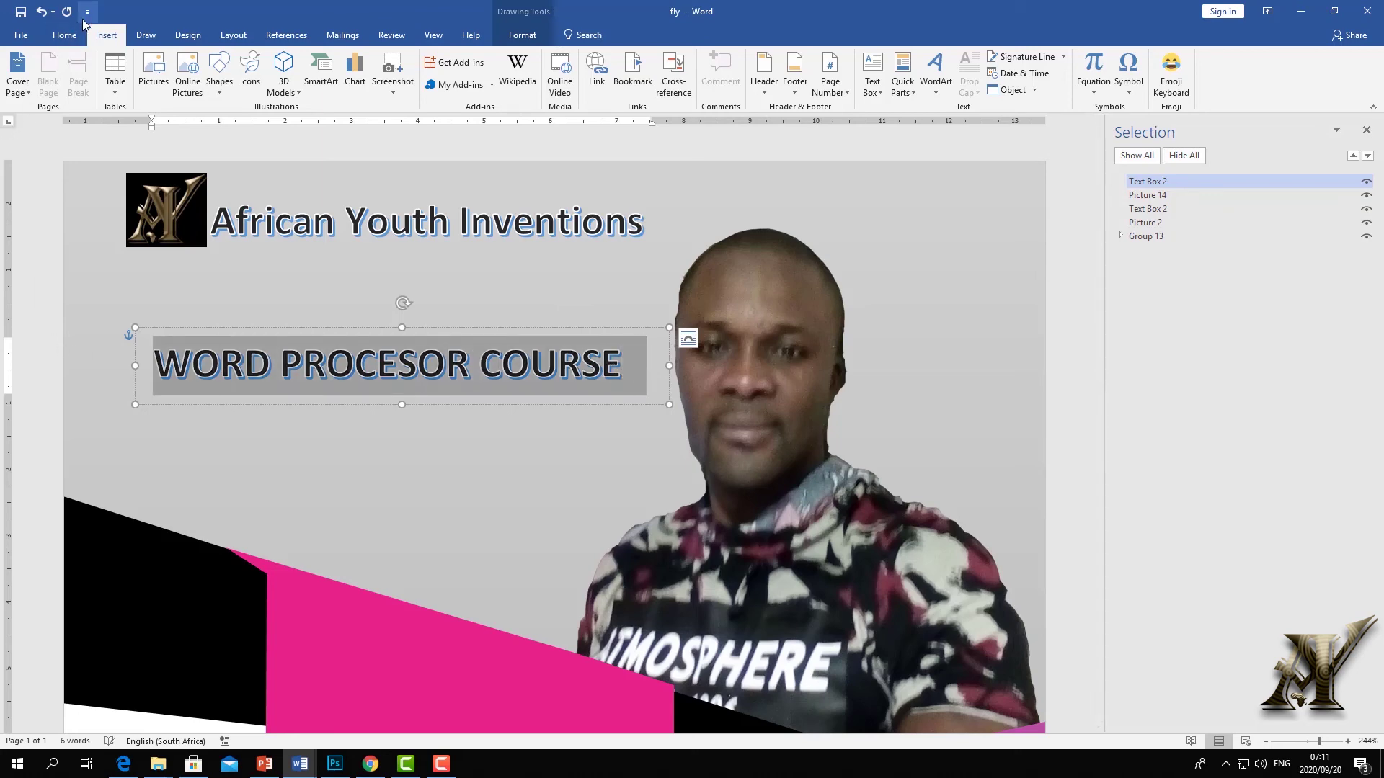
left_click(64, 35)
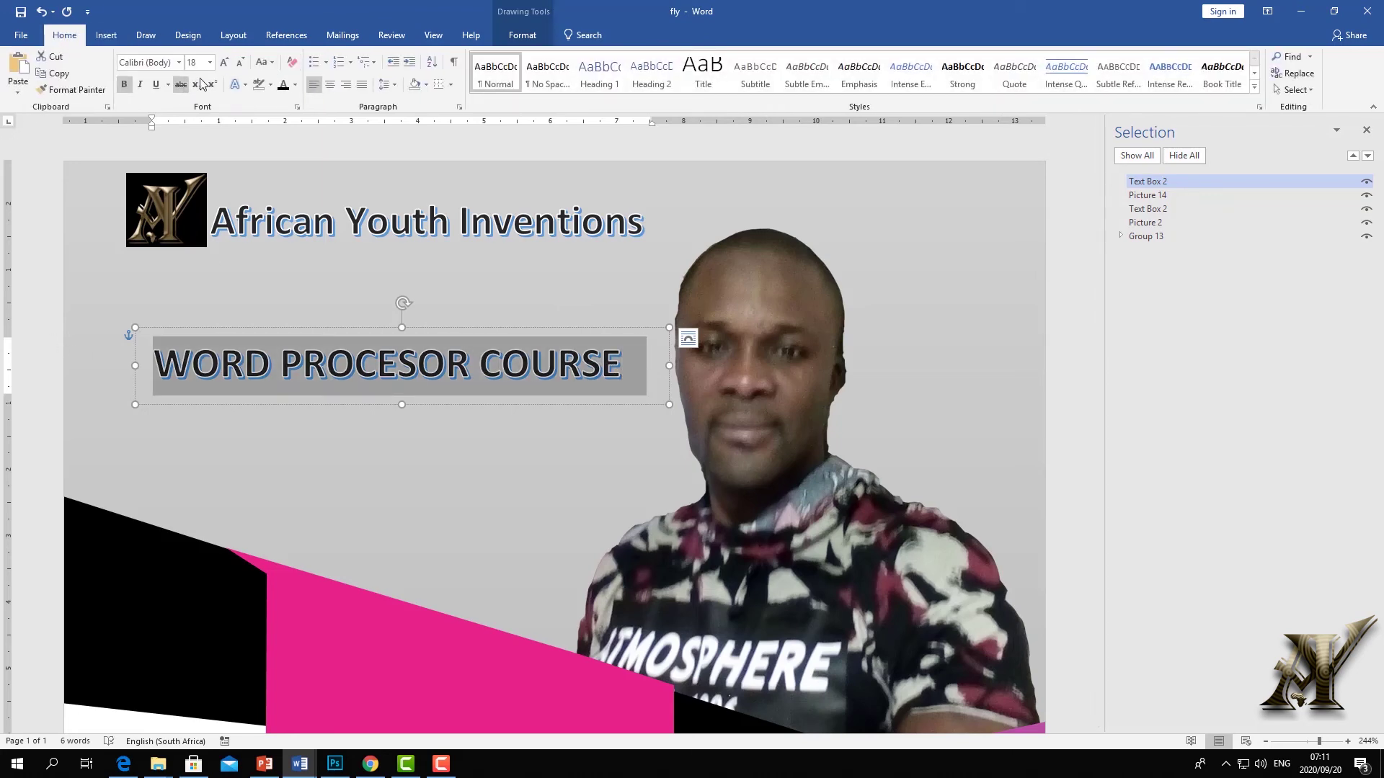
Make the course title gold Arial and shrink it to 14 pt
left_click(296, 85)
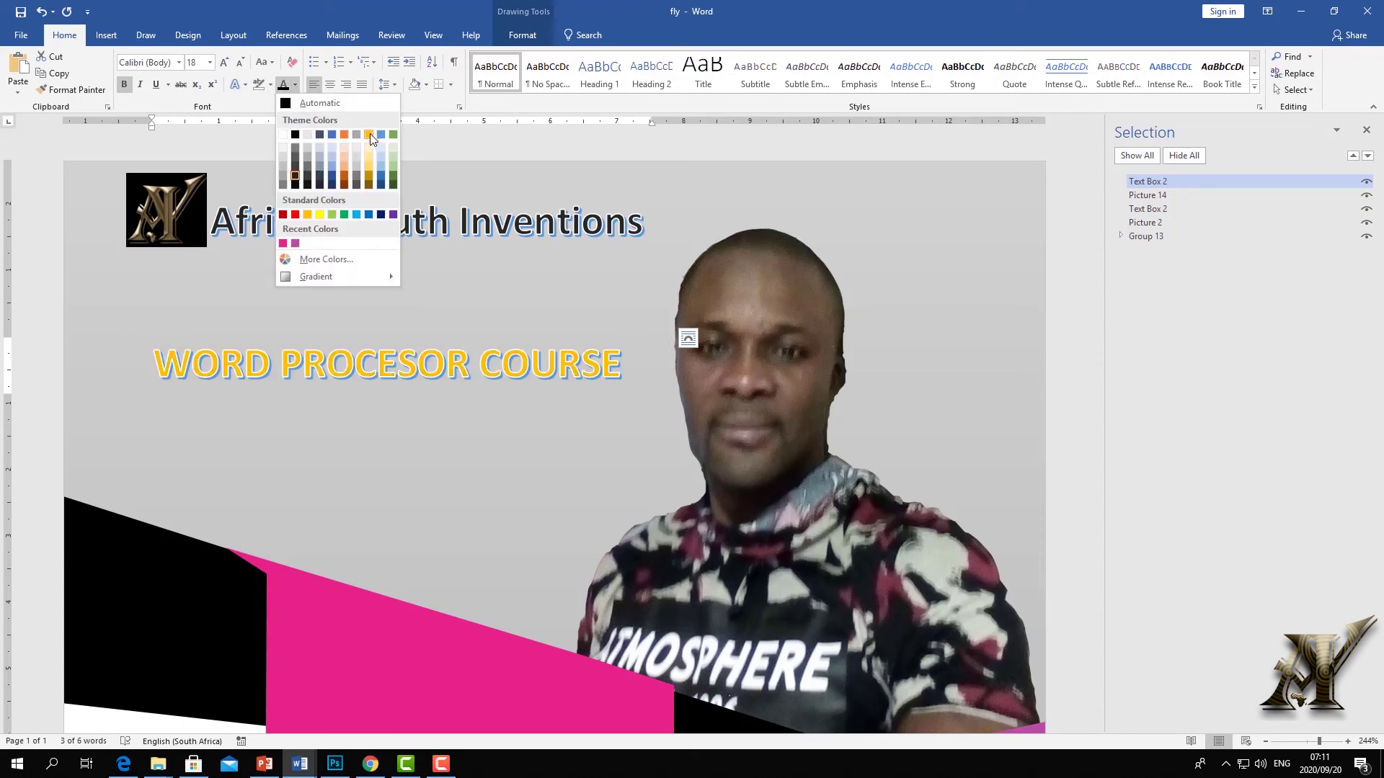
left_click(370, 134)
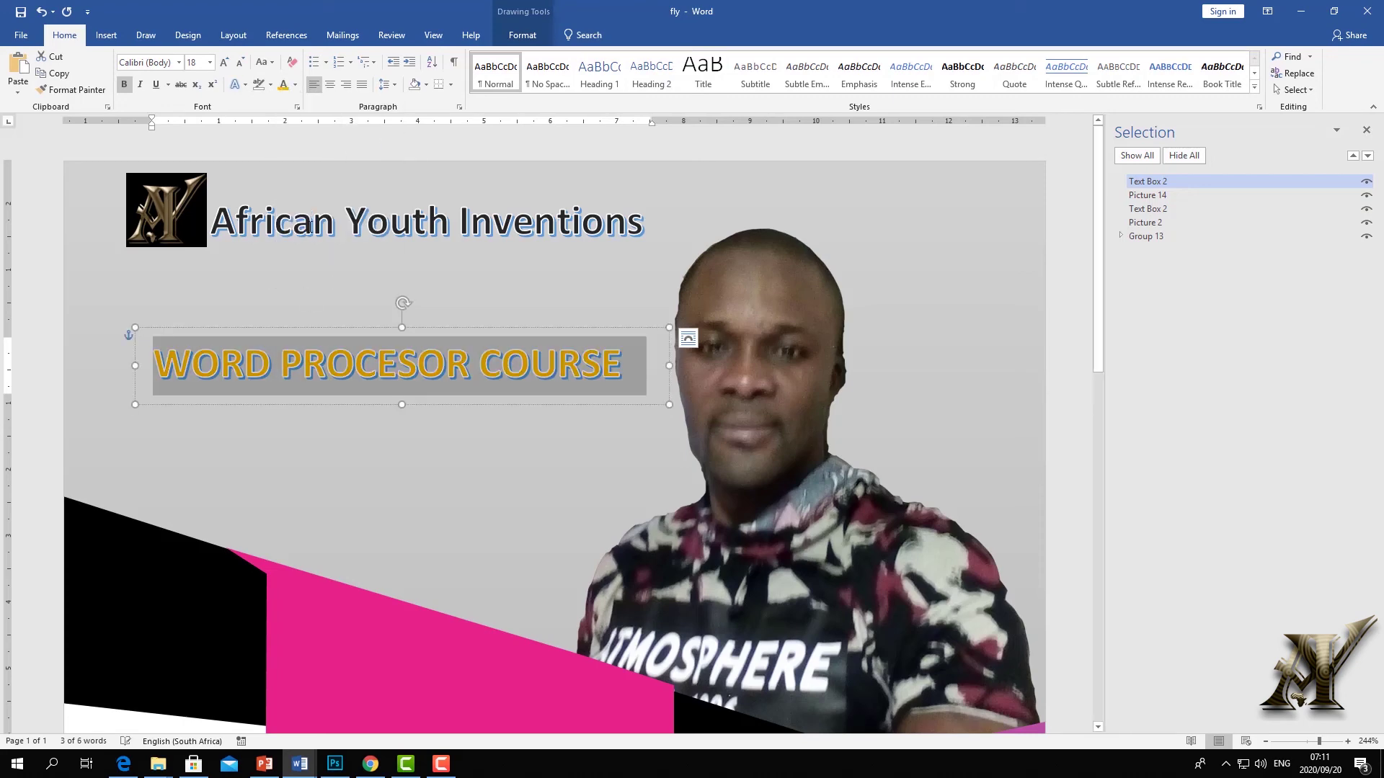
left_click(179, 63)
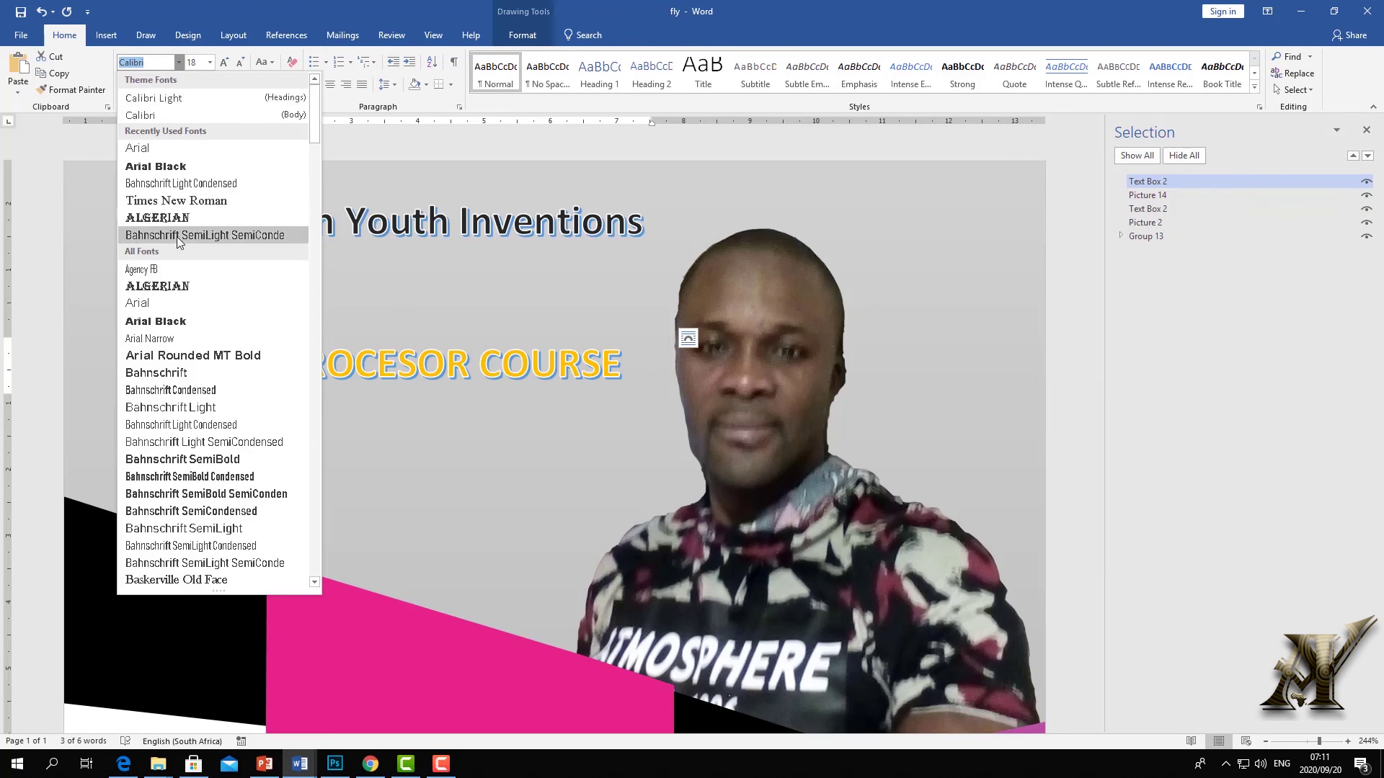
left_click(139, 303)
left_click(733, 366)
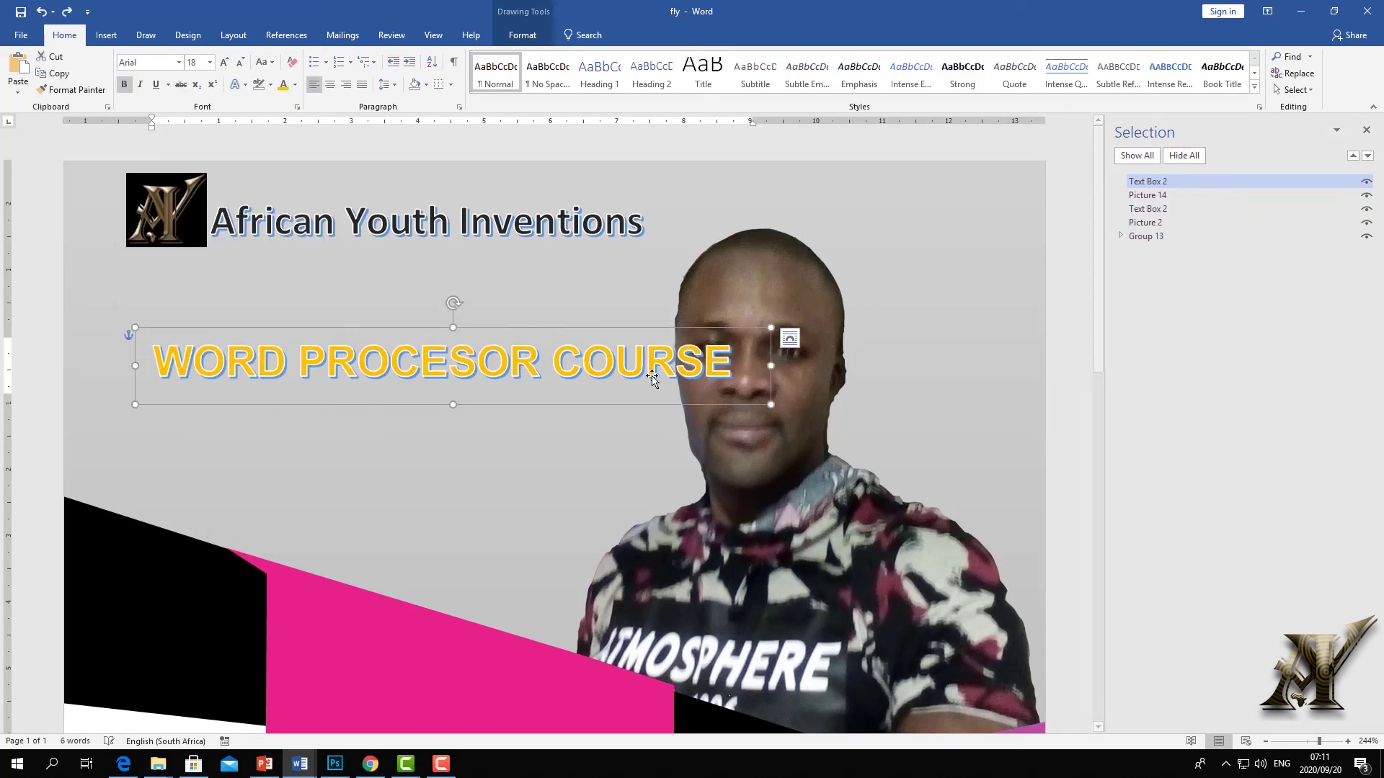
left_click_drag(733, 366, 153, 364)
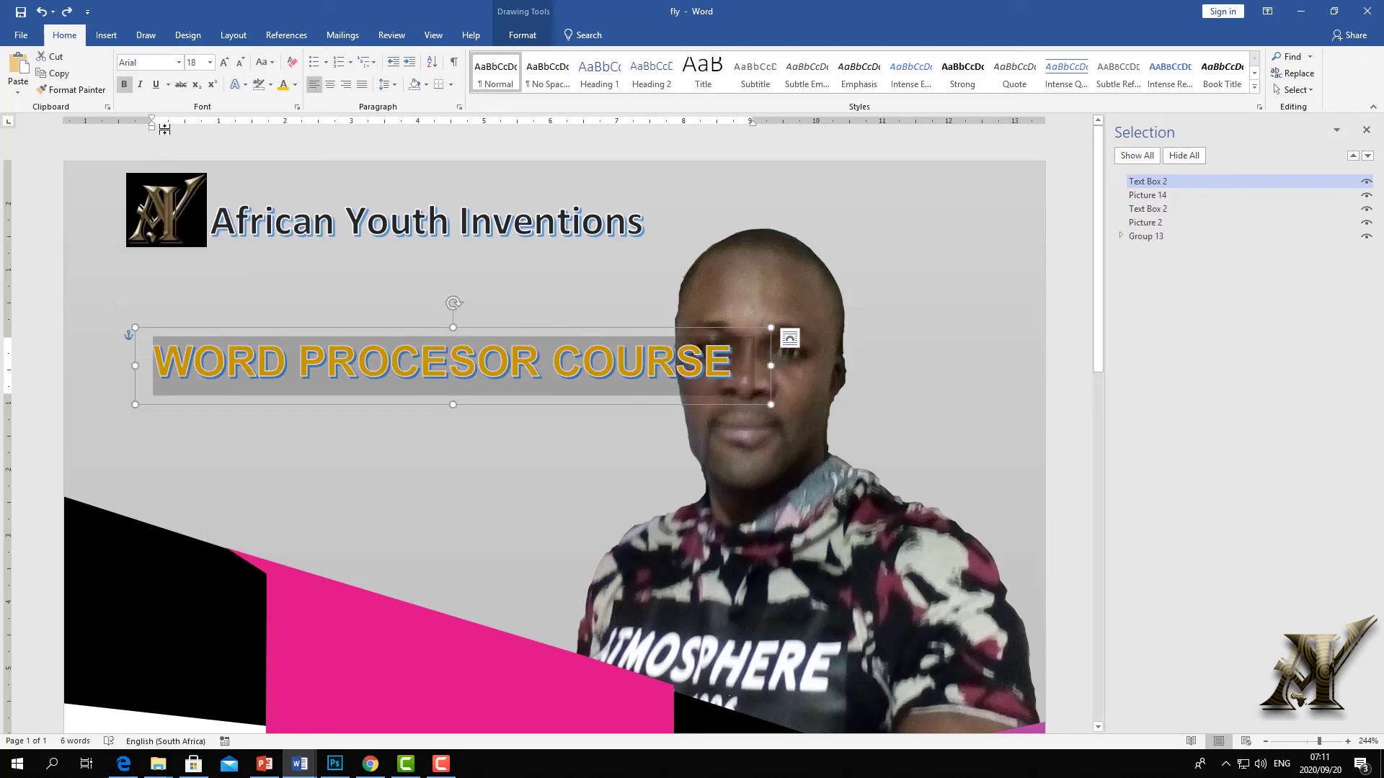
left_click(237, 64)
Copy the course title box and paste a duplicate over the pink shape
scroll(597, 461, "down", 8)
left_click(596, 461)
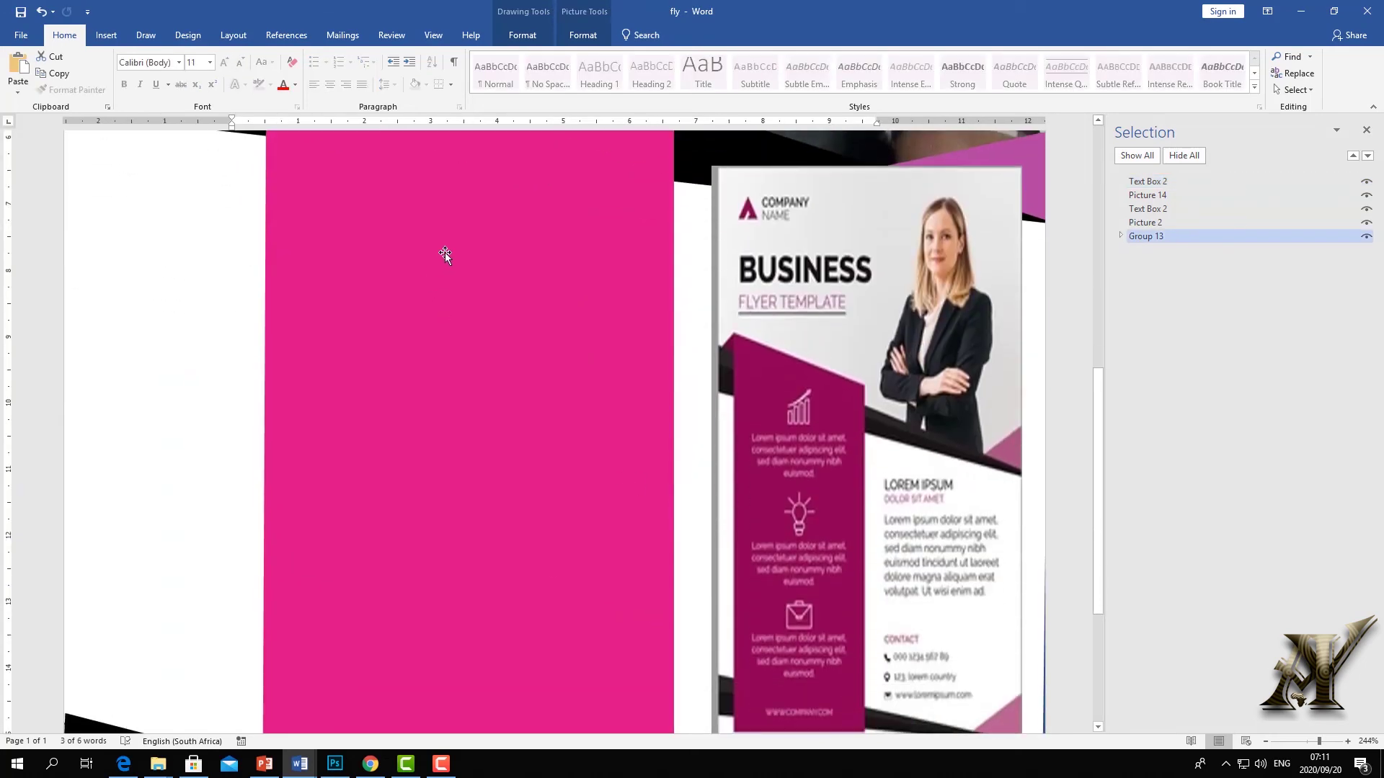
scroll(440, 266, "up", 2)
scroll(469, 344, "up", 3)
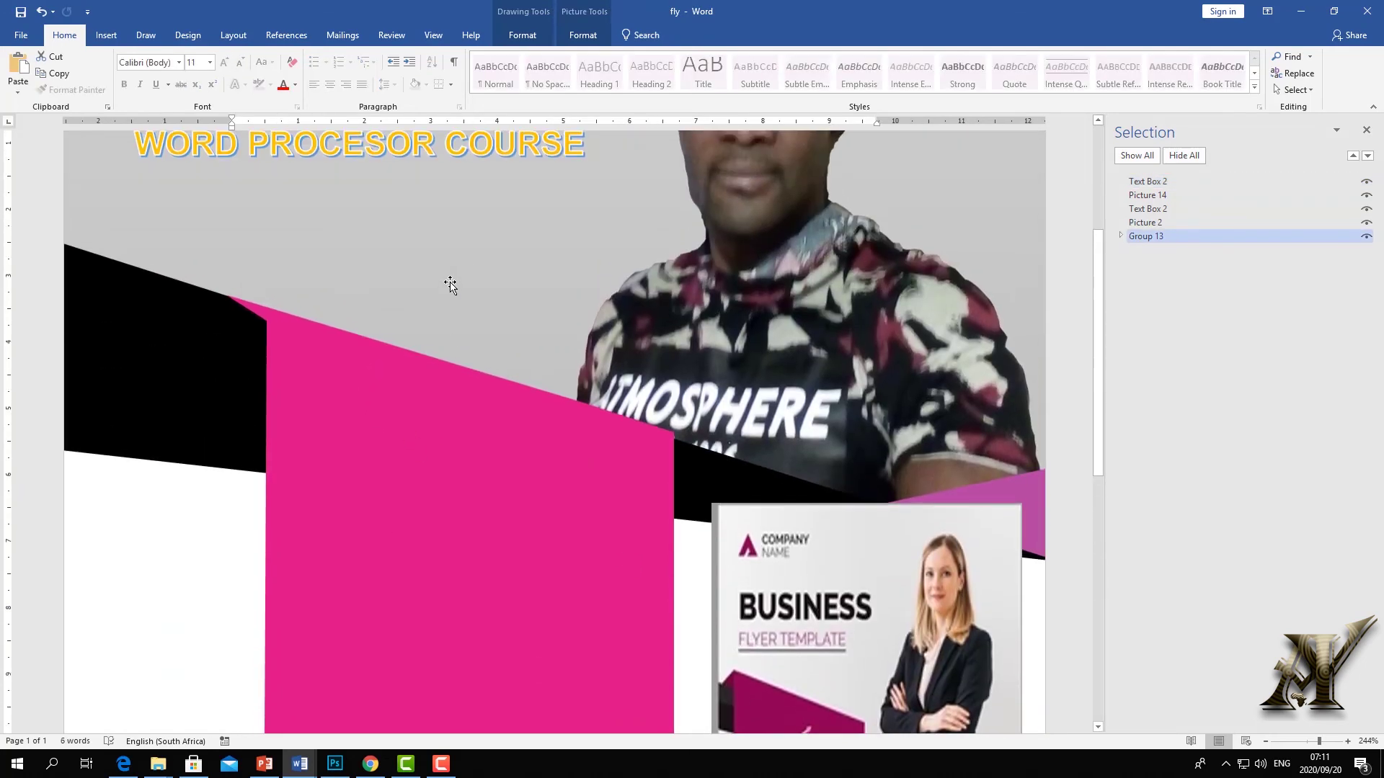
scroll(450, 284, "up", 5)
left_click(410, 395)
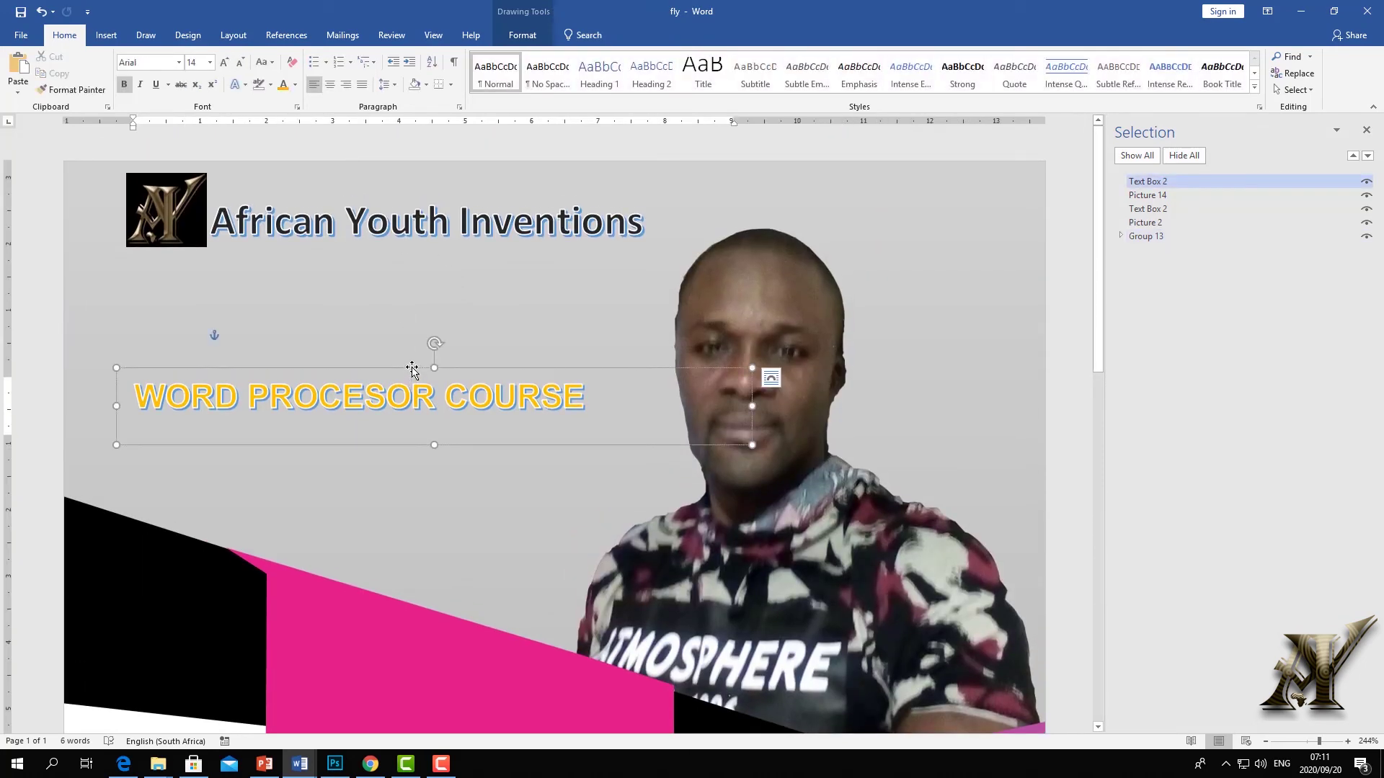
right_click(412, 369)
left_click(447, 393)
scroll(447, 396, "down", 15)
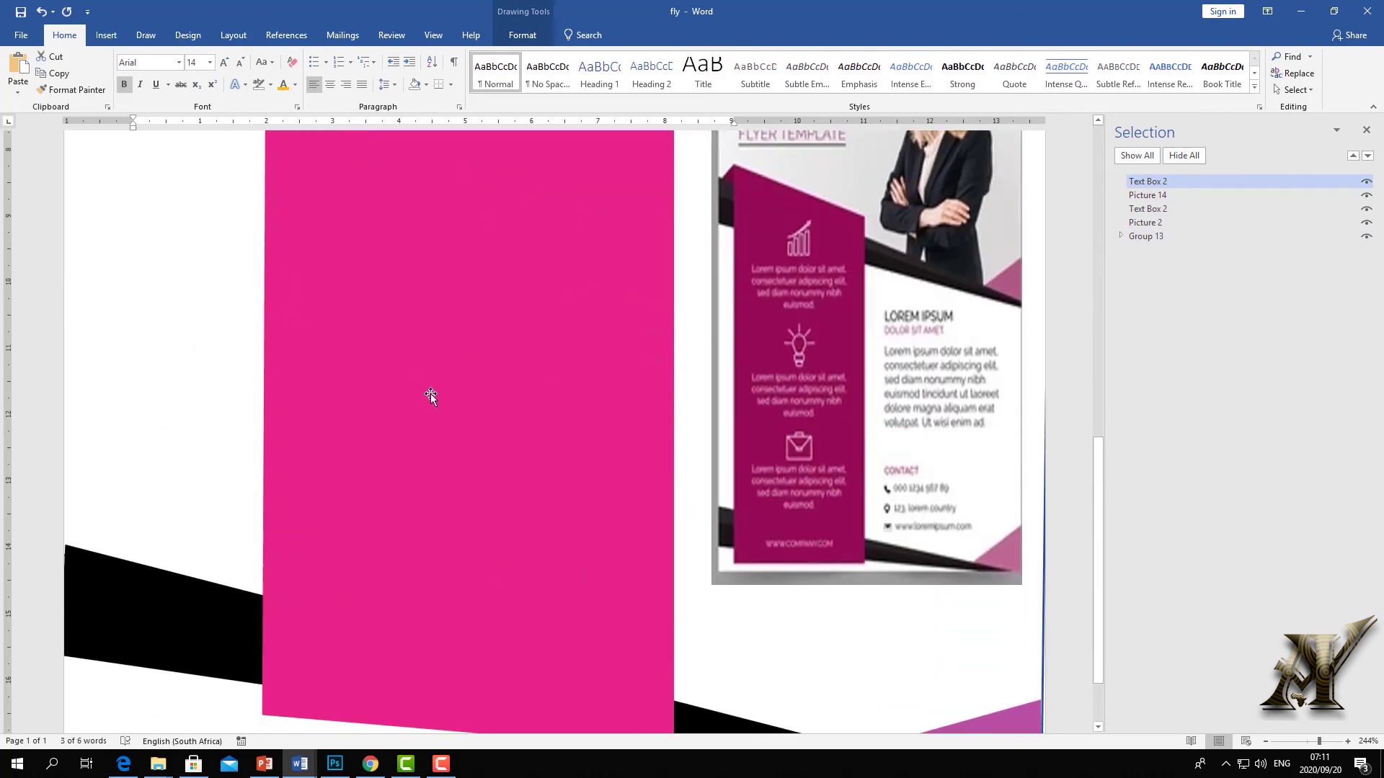
right_click(430, 393)
left_click(460, 456)
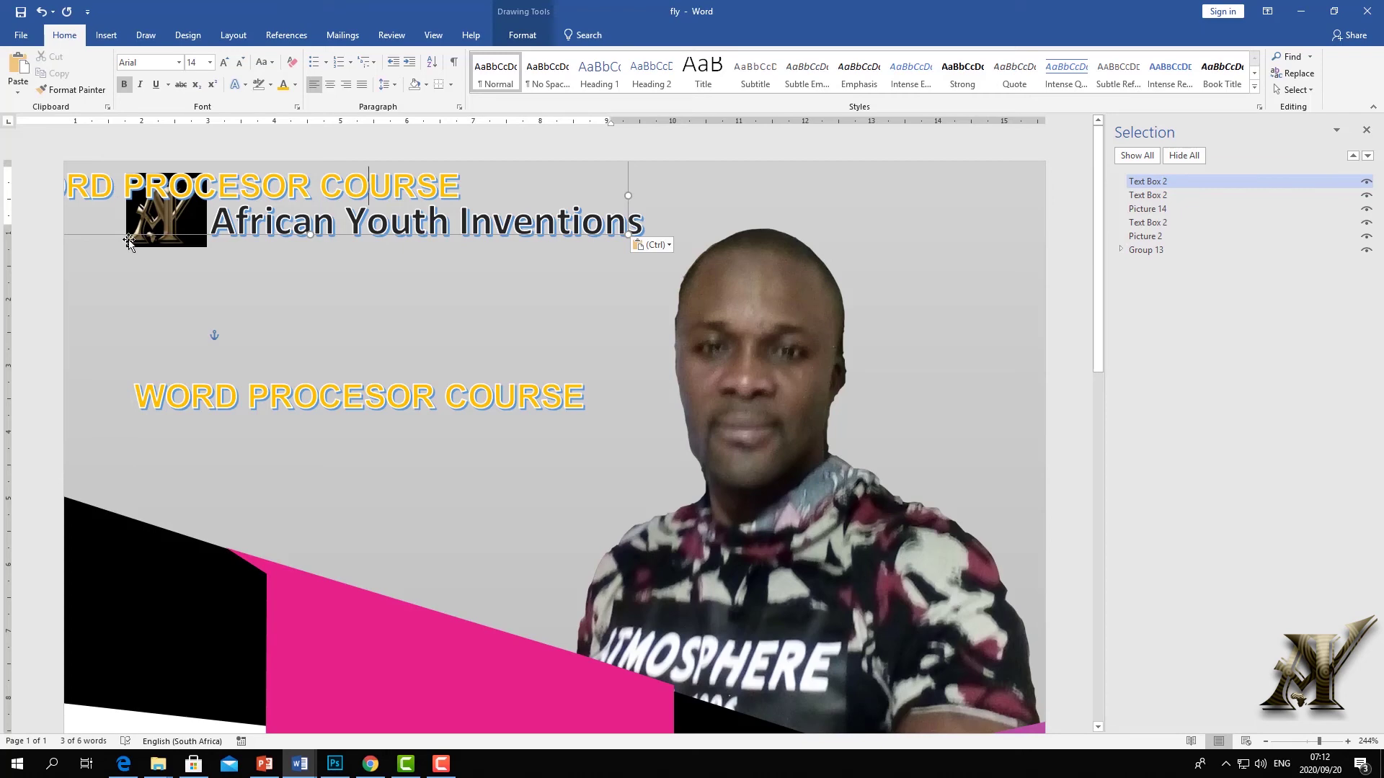
Move the pasted copy onto the pink shape and reword it as 'CLASS 1:'
left_click_drag(131, 241, 385, 654)
scroll(386, 615, "down", 5)
scroll(395, 463, "up", 3)
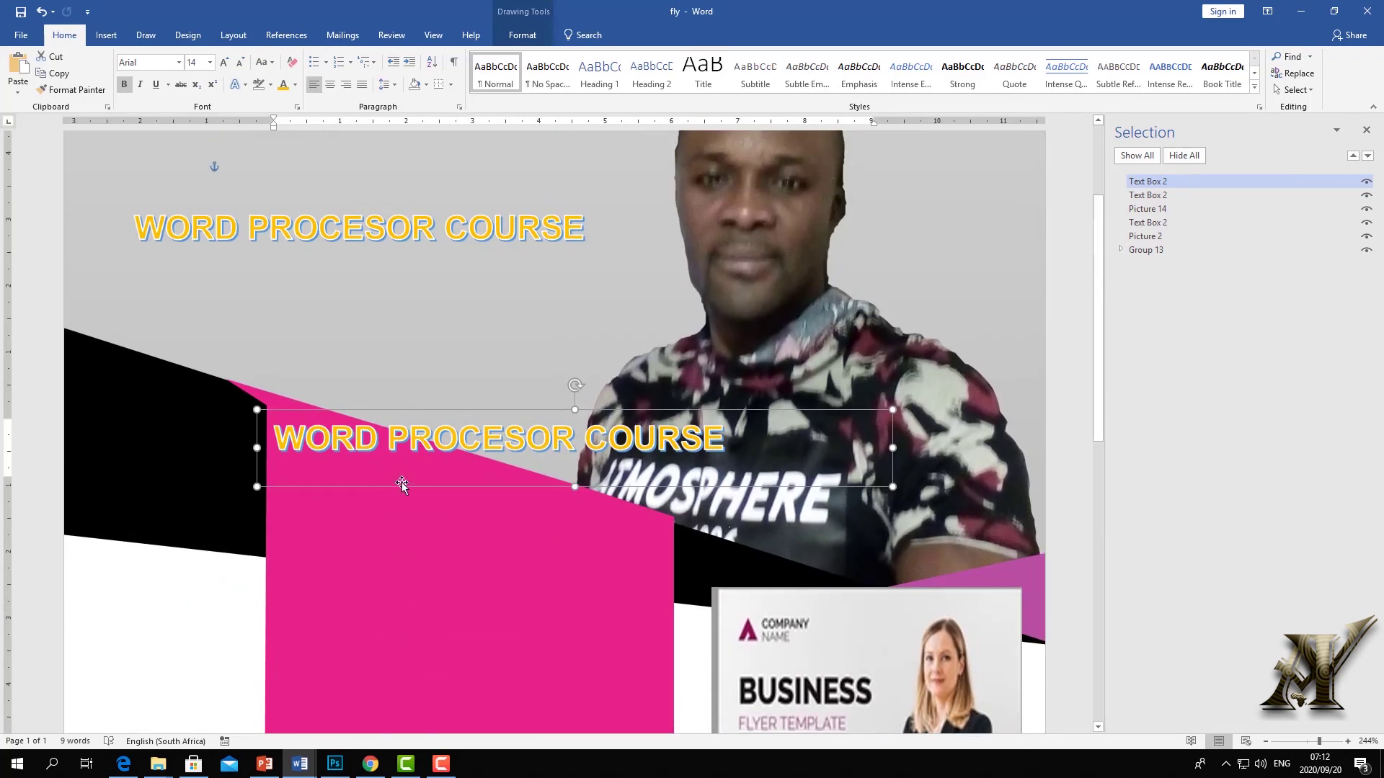
left_click_drag(401, 484, 420, 629)
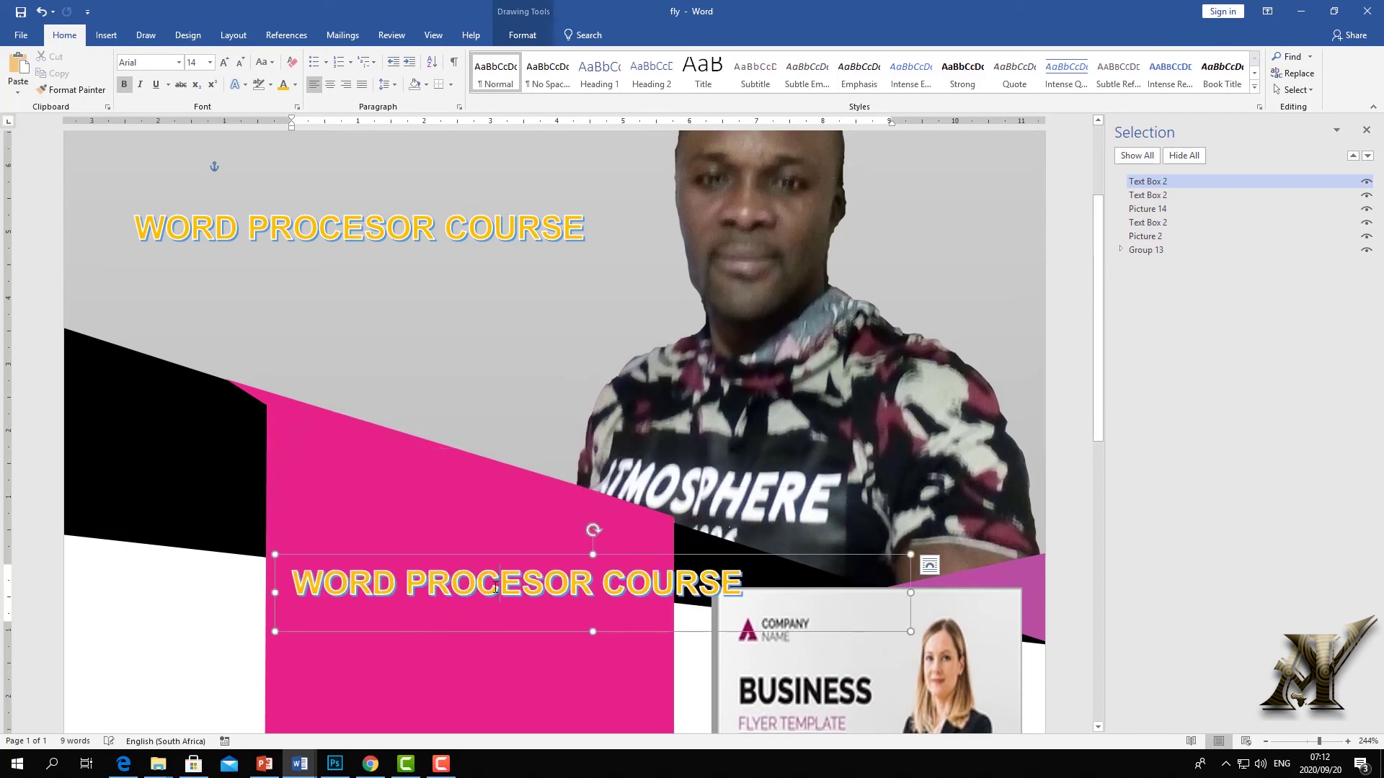
triple_click(490, 565)
type("C")
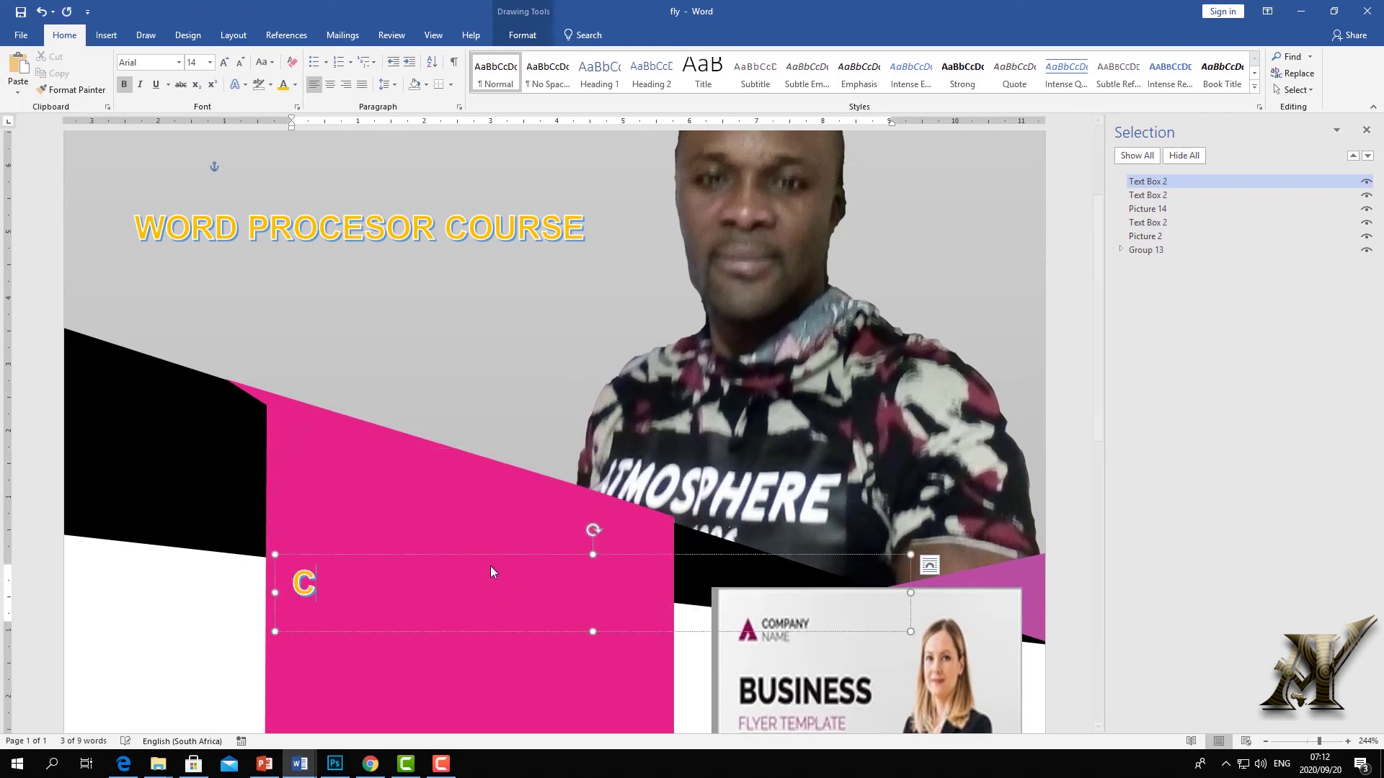
type("IASS")
key("BackSpace")
key("BackSpace")
key("BackSpace")
type("LASS 1:")
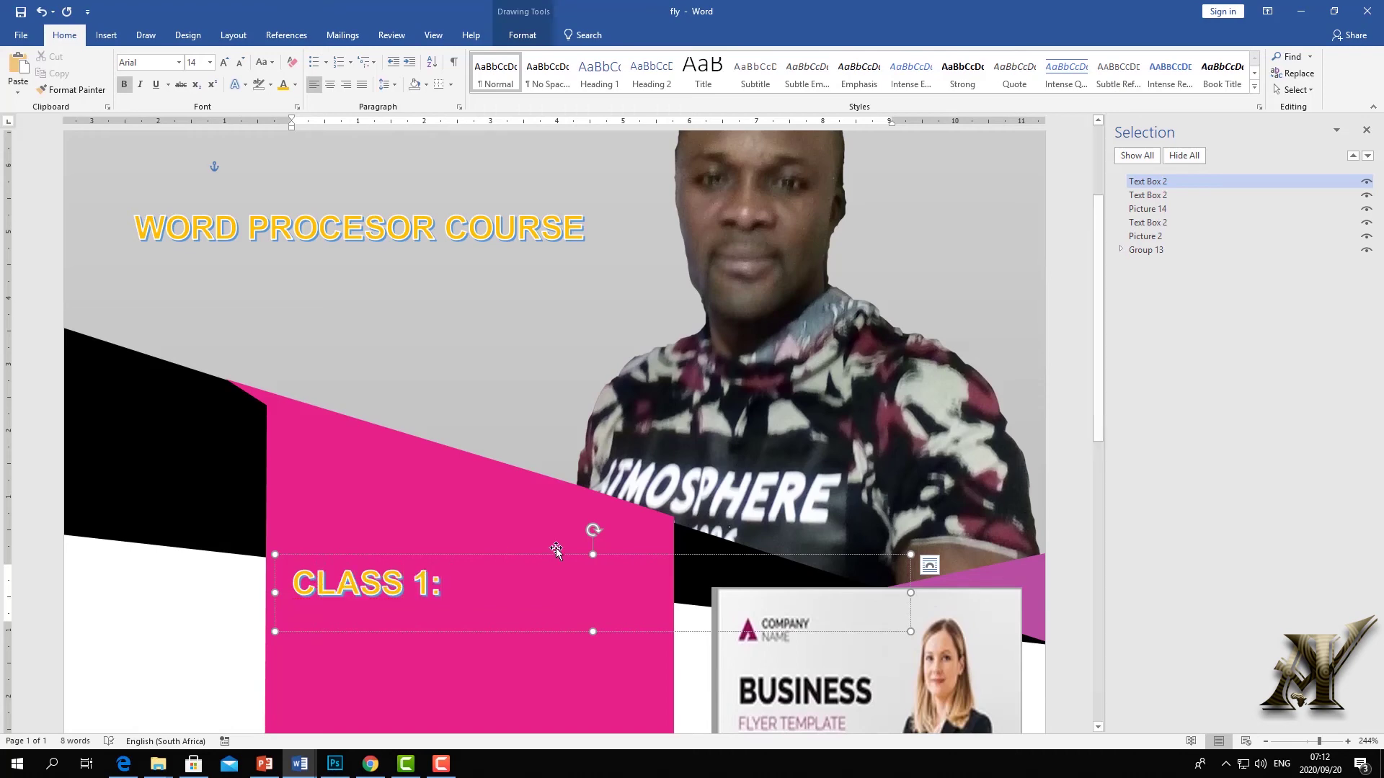
Paste another CLASS 1: copy and enlarge the course title box to show its second line
right_click(482, 560)
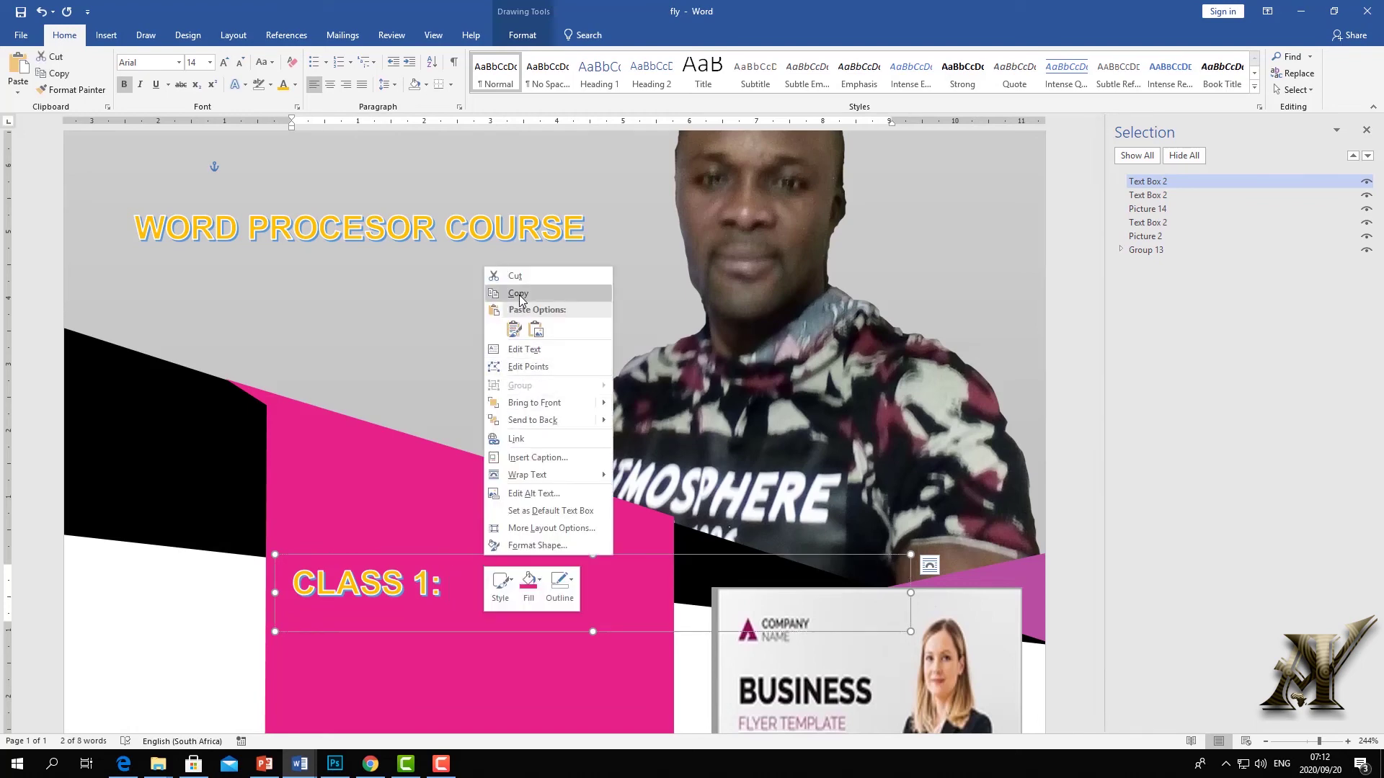
left_click(519, 294)
scroll(540, 394, "down", 3)
right_click(428, 464)
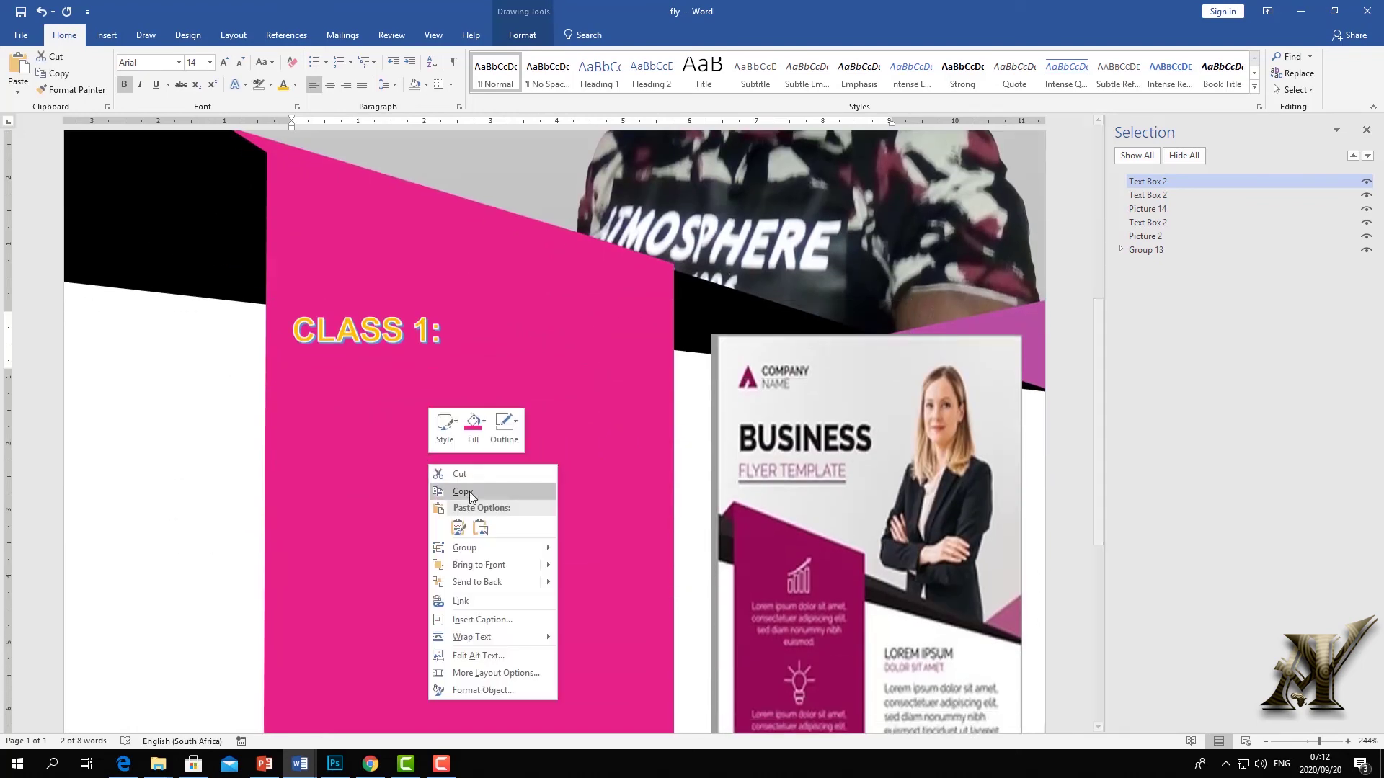
left_click(459, 527)
left_click(541, 397)
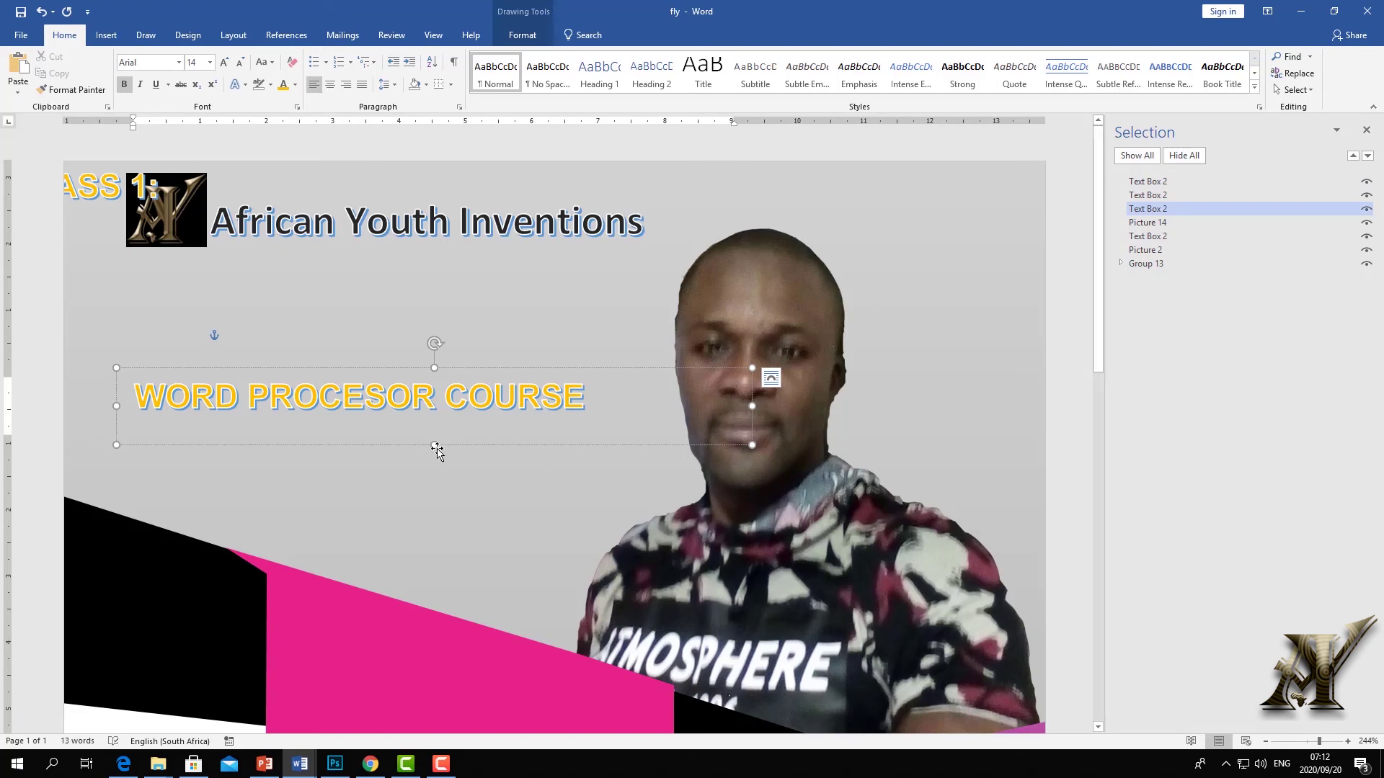
left_click_drag(436, 446, 434, 531)
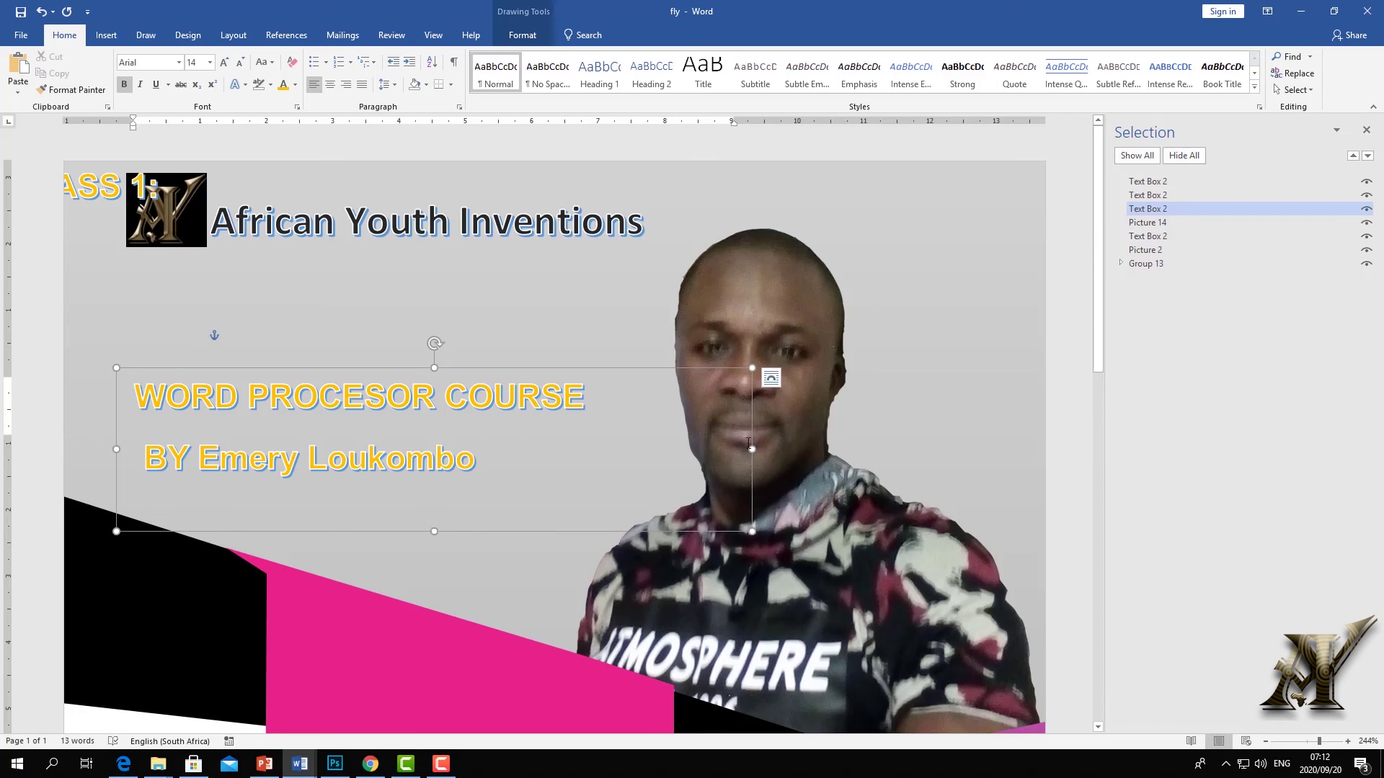
Center the course title text and widen its box to fit one line
left_click_drag(754, 450, 581, 449)
left_click(295, 414)
key("ctrl+a")
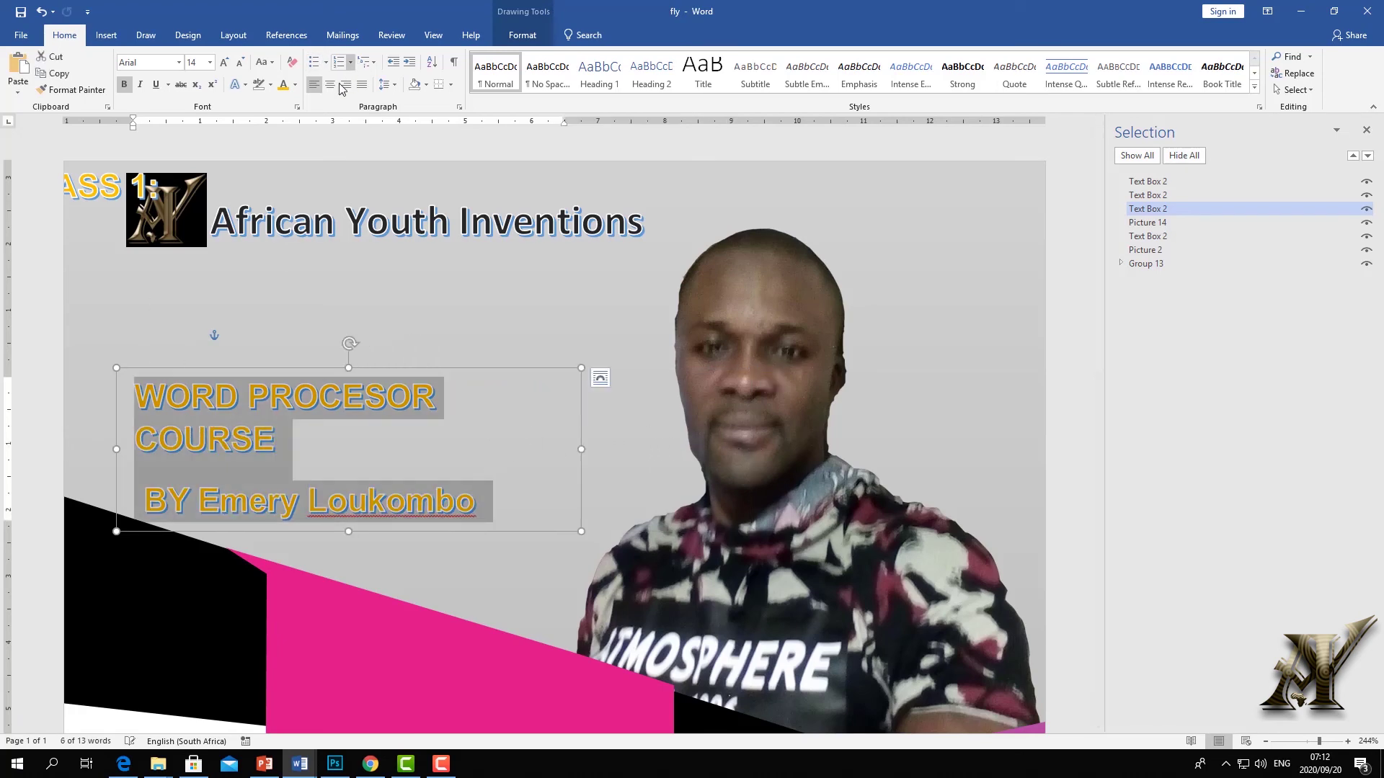
left_click(329, 85)
left_click_drag(596, 468, 648, 449)
Move the CLASS 1 box from the page top onto the pink band
left_click(111, 166)
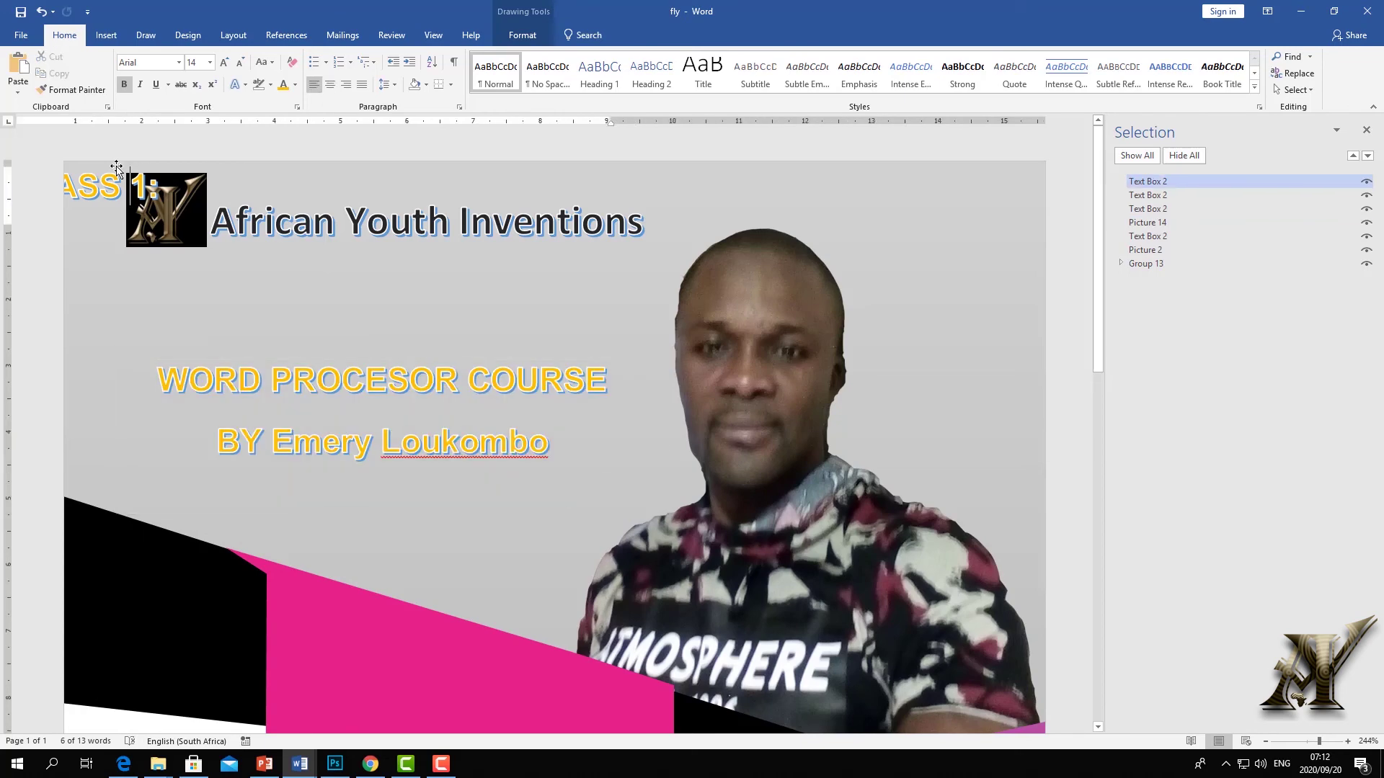
left_click_drag(107, 232, 406, 682)
scroll(406, 682, "down", 5)
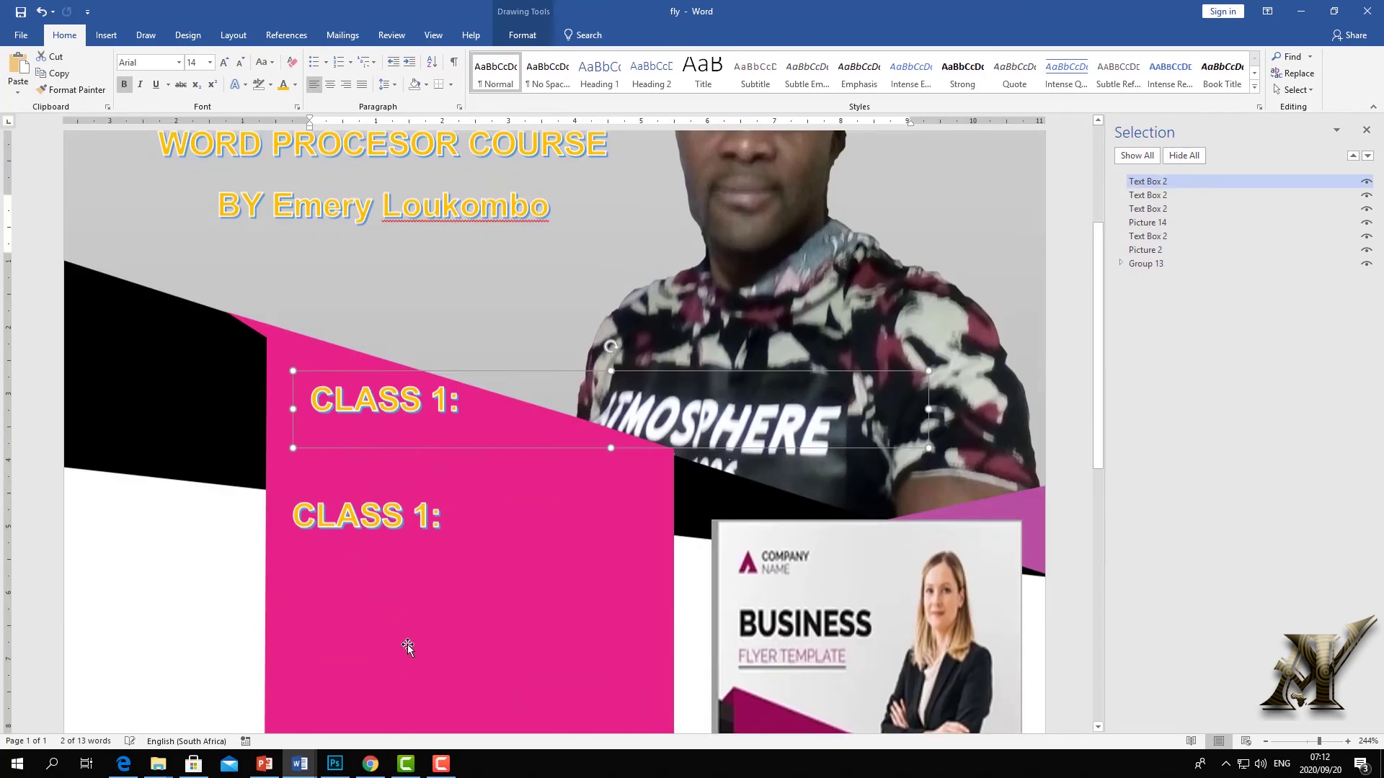
Position both class boxes on the pink band and renumber the lower one 'CLASS 2:'
left_click_drag(406, 267, 387, 291)
left_click(420, 350)
left_click_drag(420, 399, 411, 508)
key("BackSpace")
type("2")
Make the CLASS 1 box taller and add a 'Formating documet' line beneath it
left_click(434, 235)
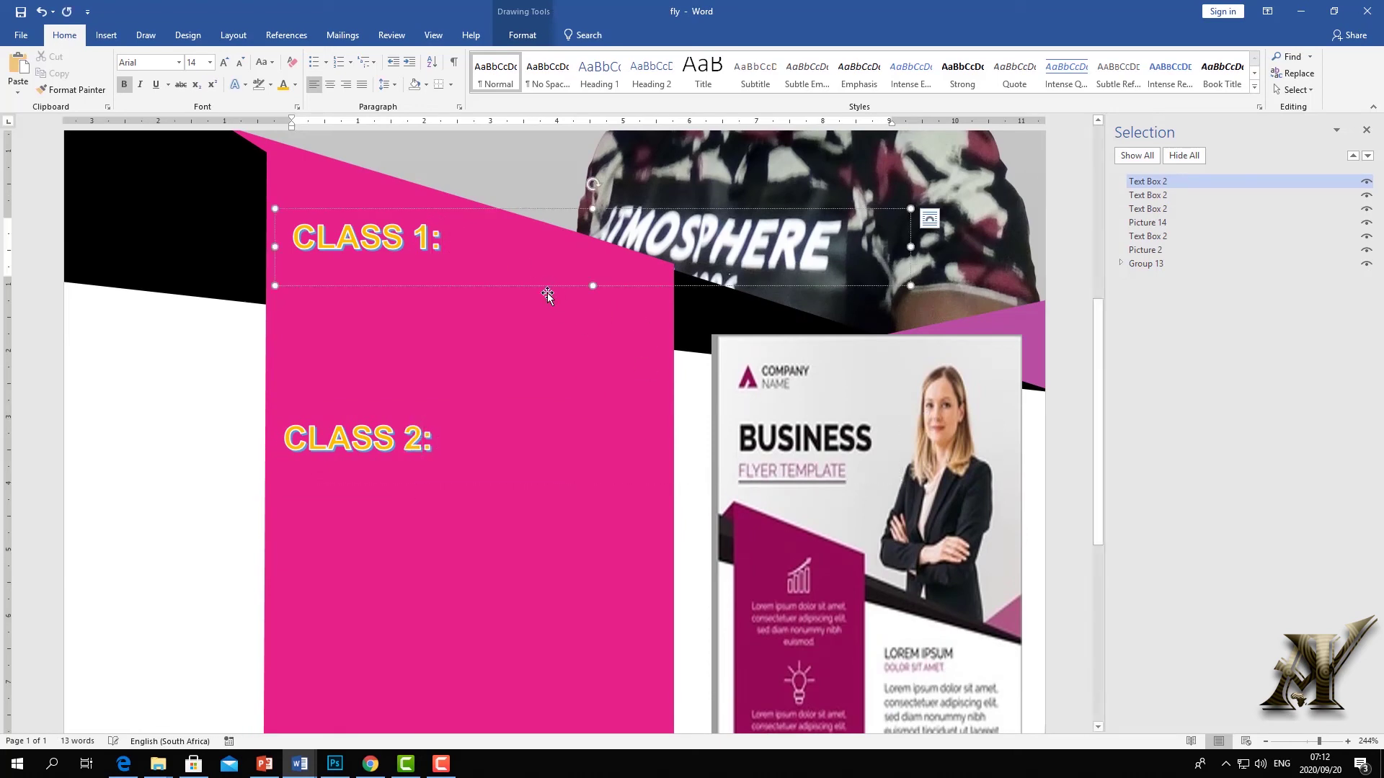
left_click_drag(590, 285, 592, 399)
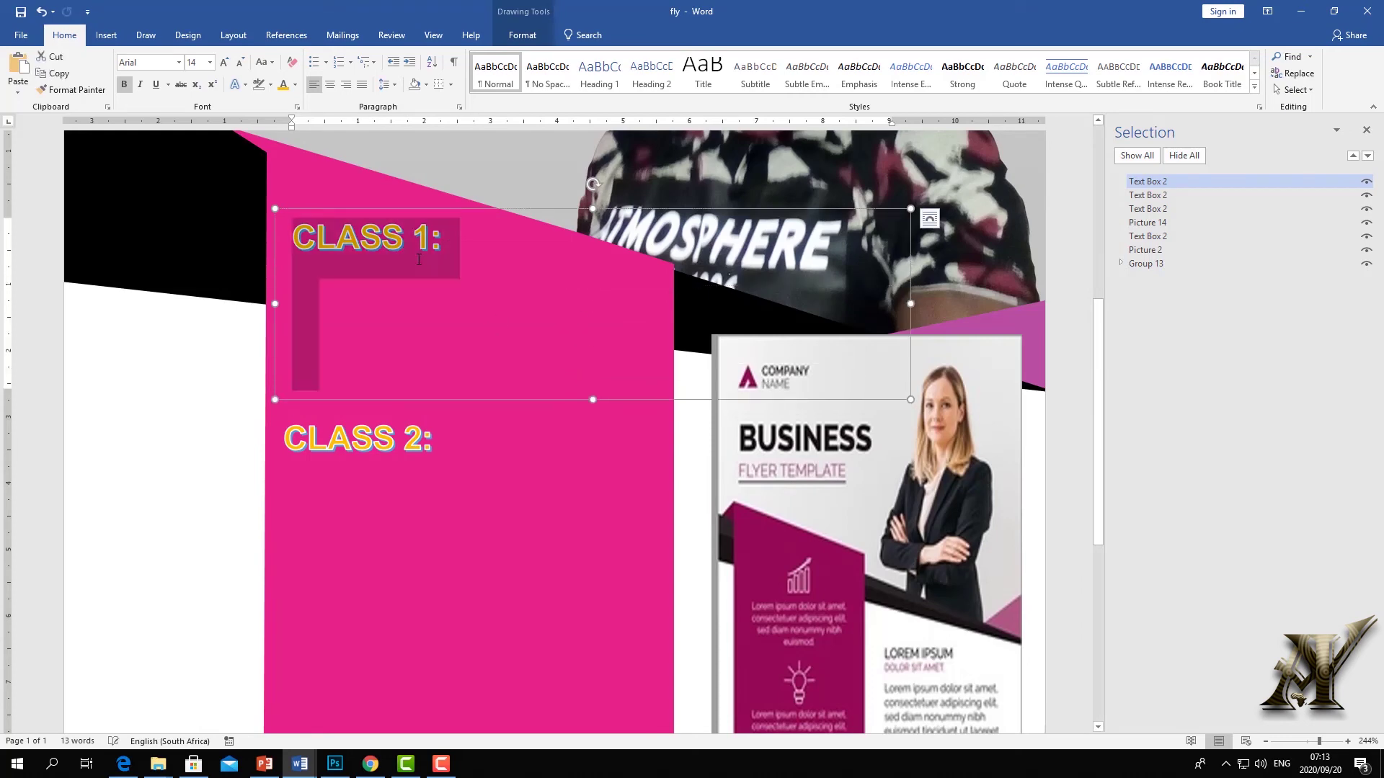
key("Return")
type("D")
key("BackSpace")
type("Formating ")
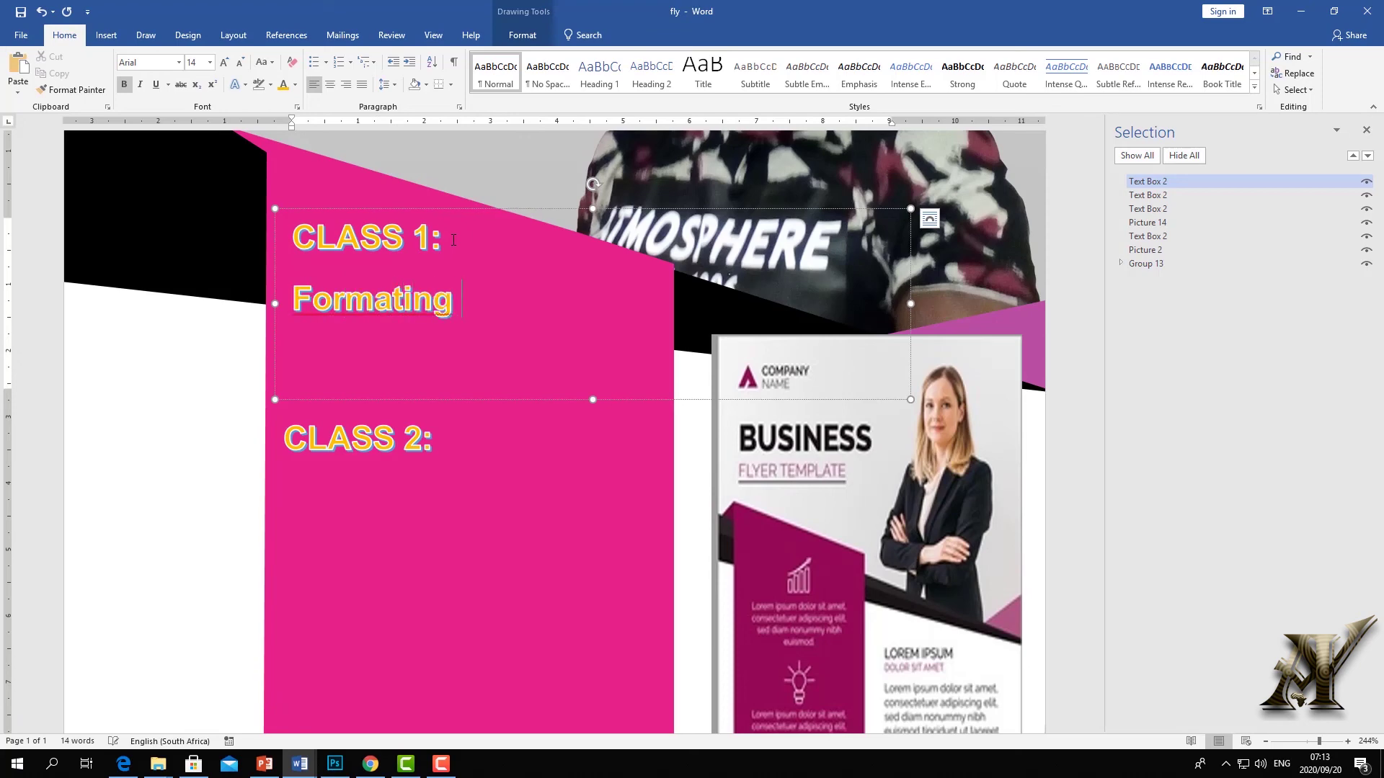
type("documet")
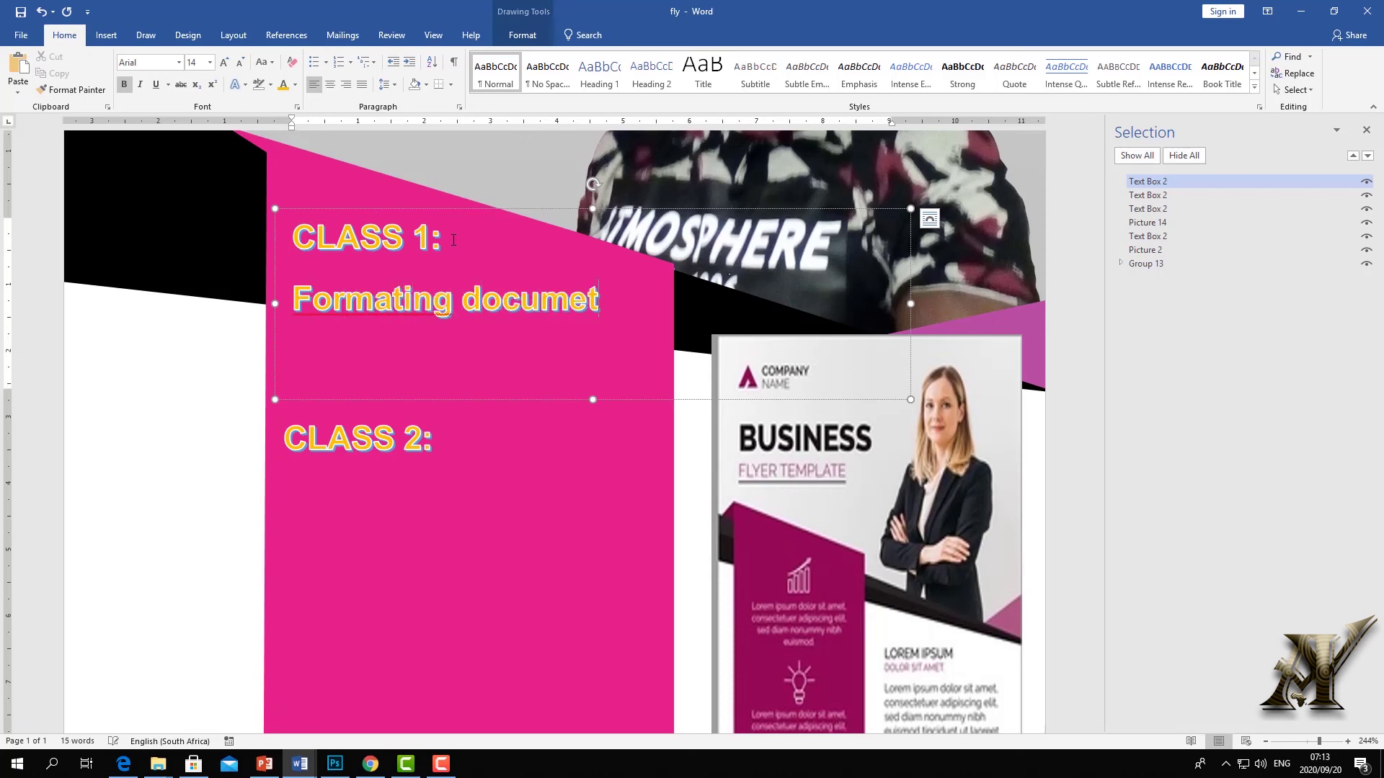
Correct the CLASS 1 description to 'Formatting document' and move the box slightly lower
key("BackSpace")
type("nt")
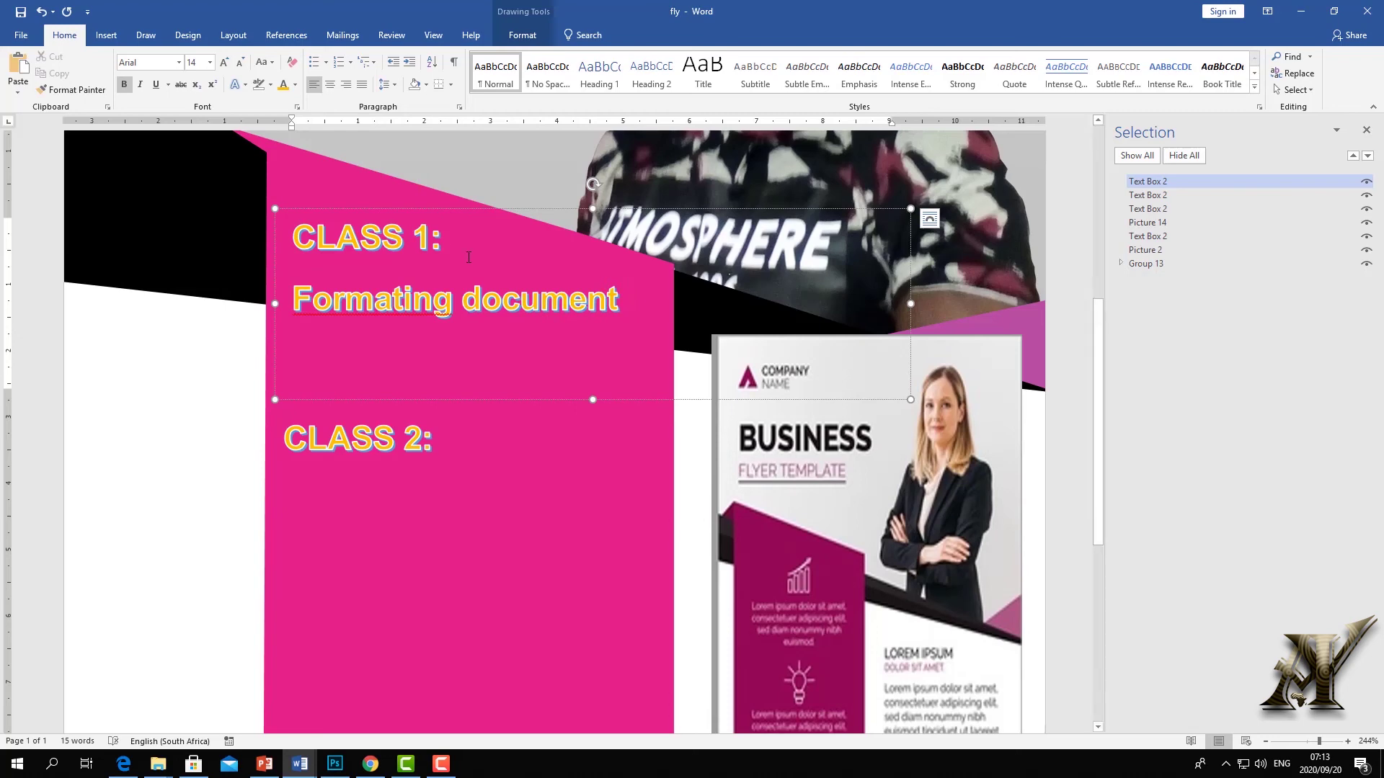
right_click(389, 312)
left_click(375, 350)
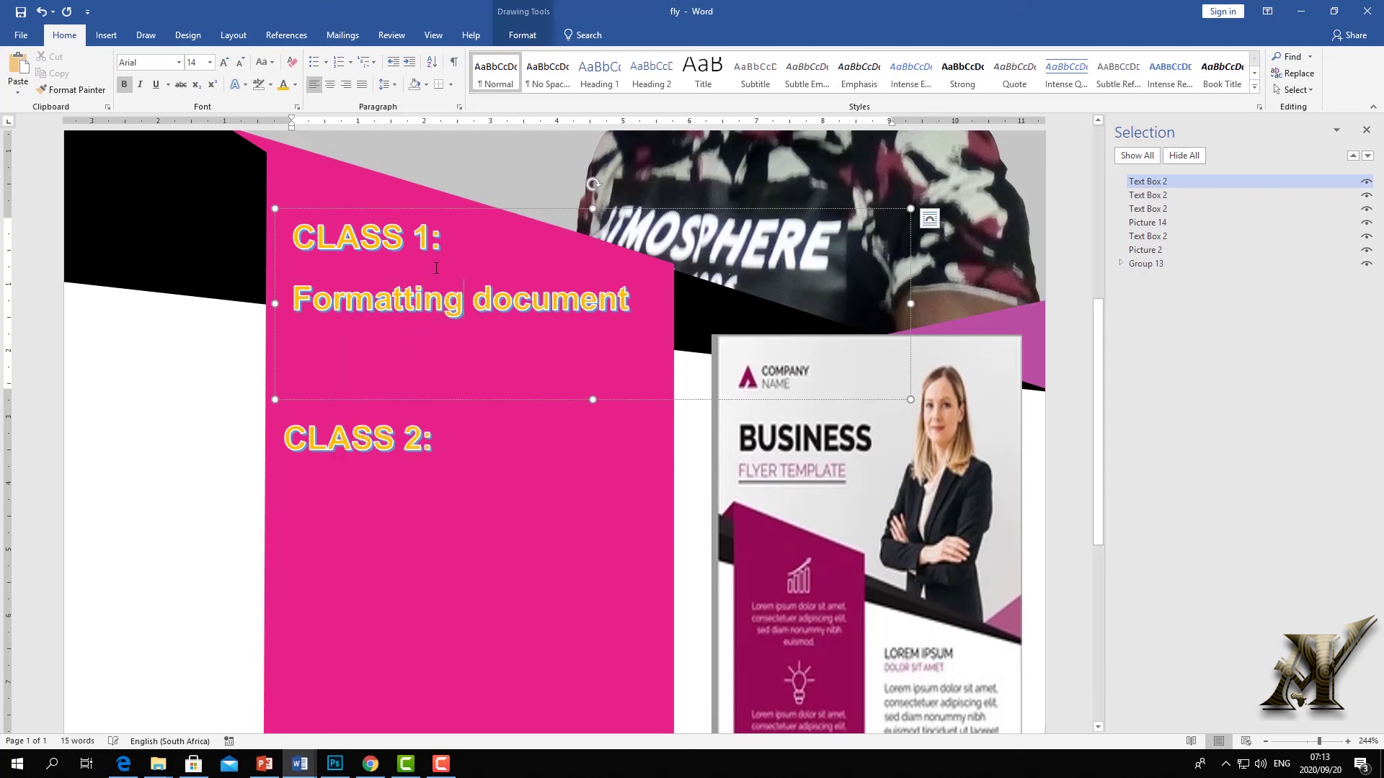
left_click_drag(450, 400, 450, 435)
Add 'Creating Table' under CLASS 2: and narrow that box to fit
left_click(442, 445)
key("Return")
type("Cr")
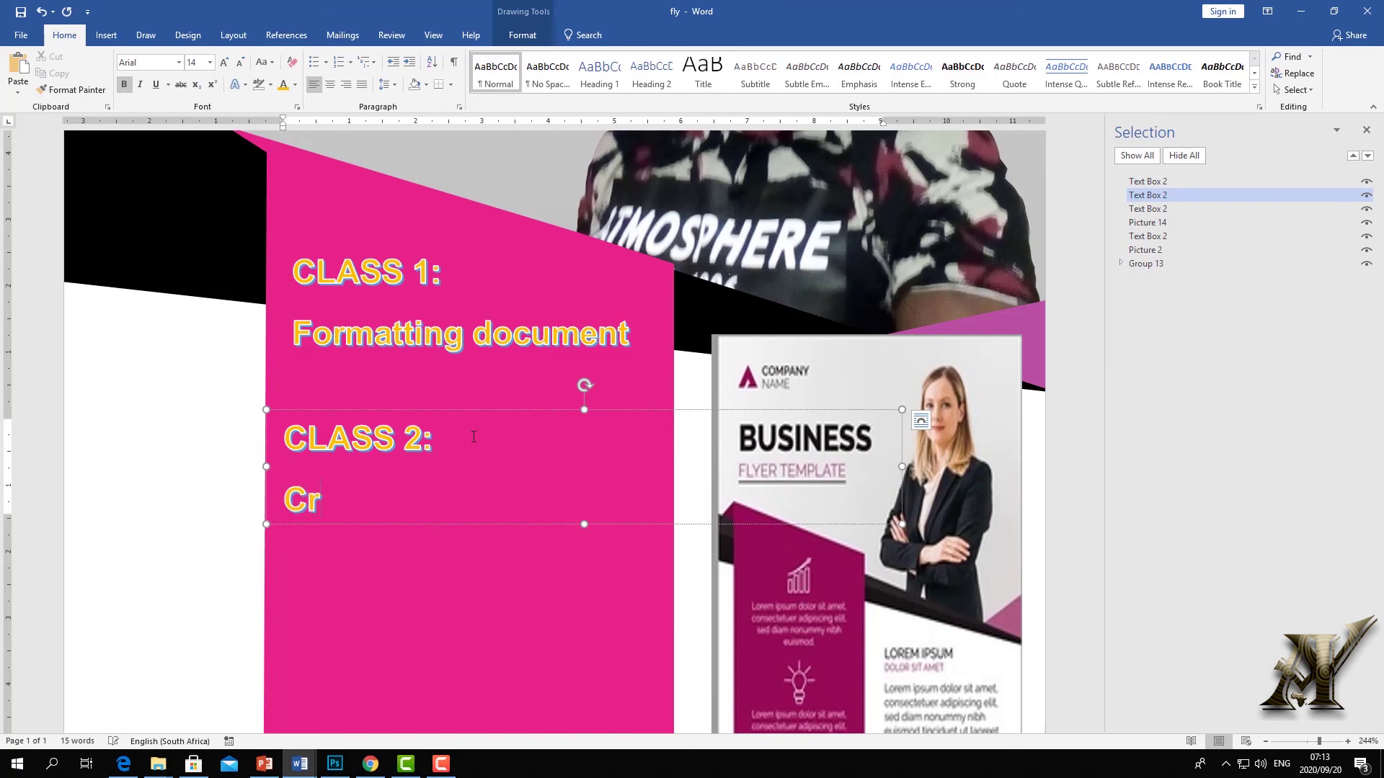
type("eating Tav")
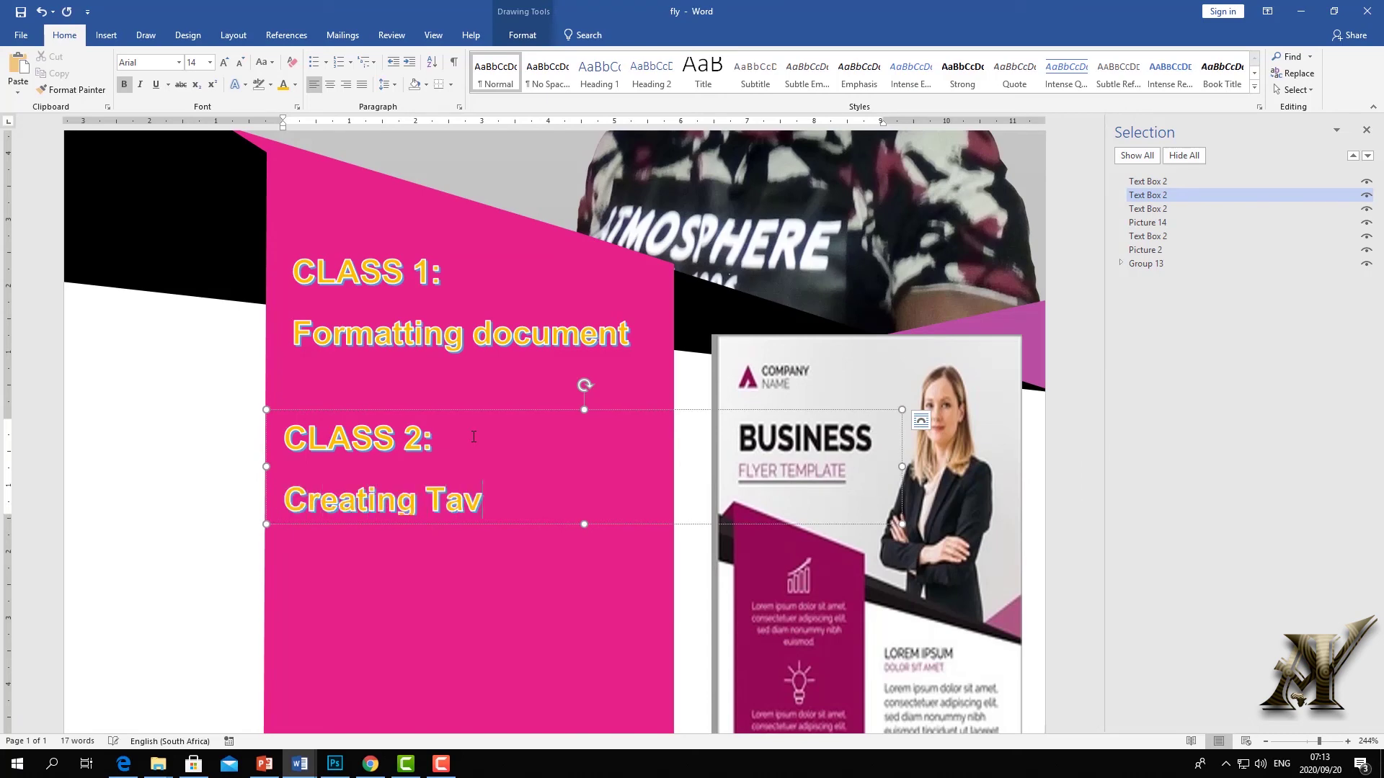
key("BackSpace")
type("ble")
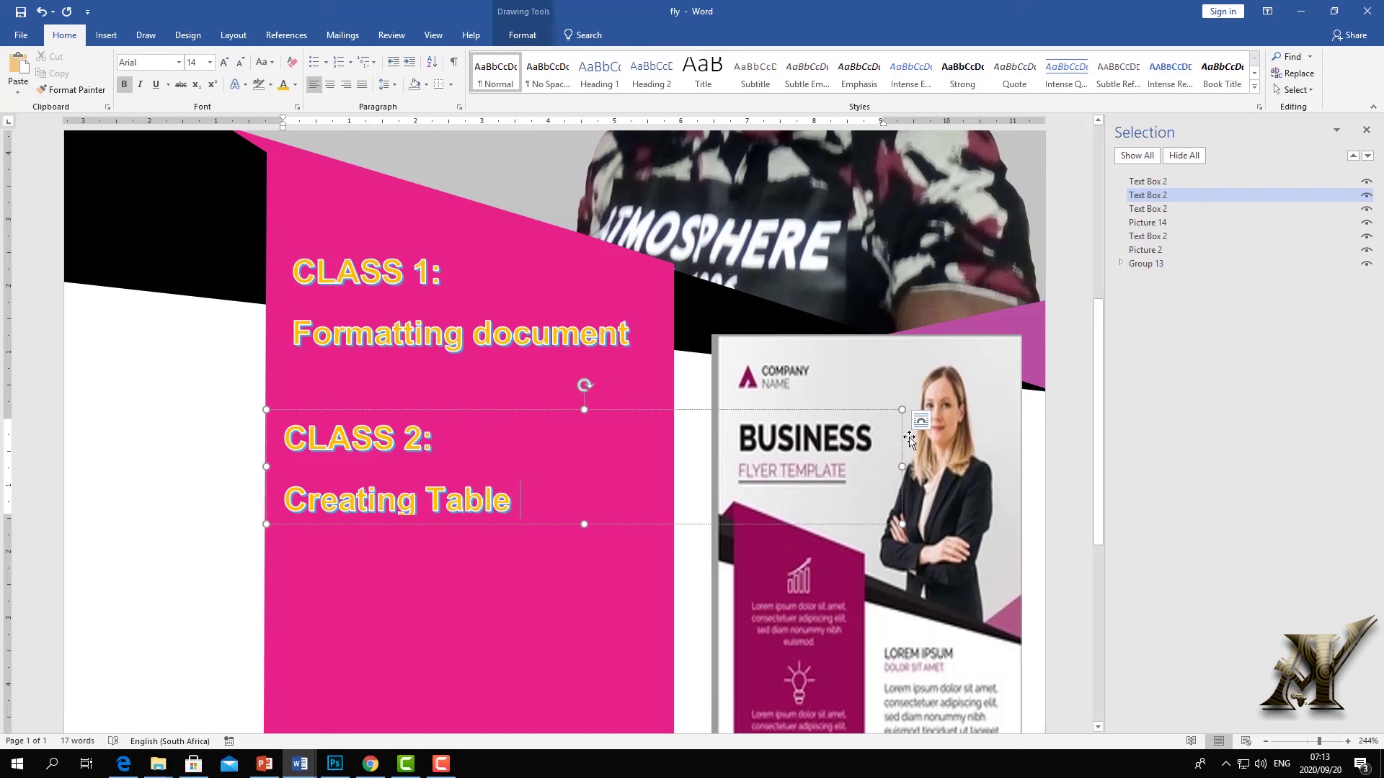
left_click_drag(795, 462, 639, 470)
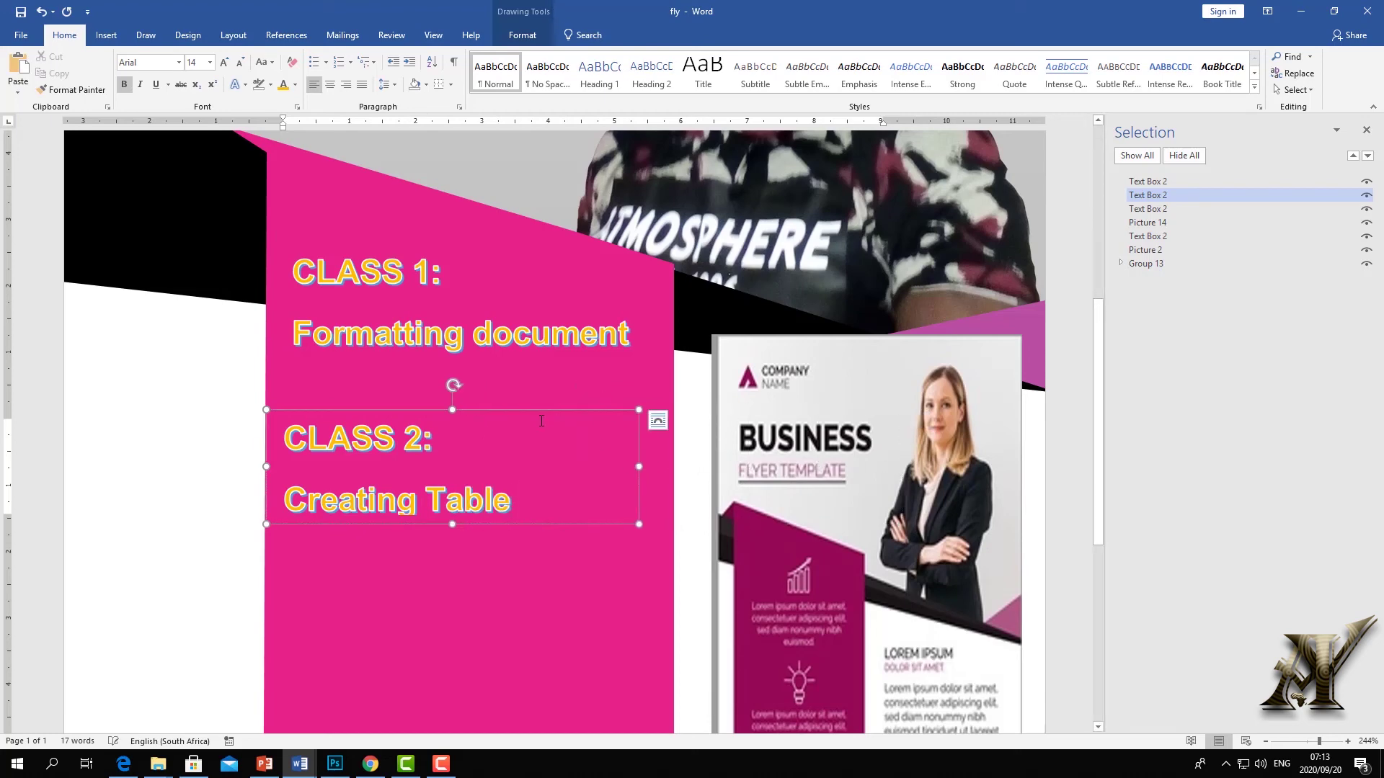
left_click_drag(536, 410, 560, 423)
Select the Creating Table line for formatting
left_click(481, 432)
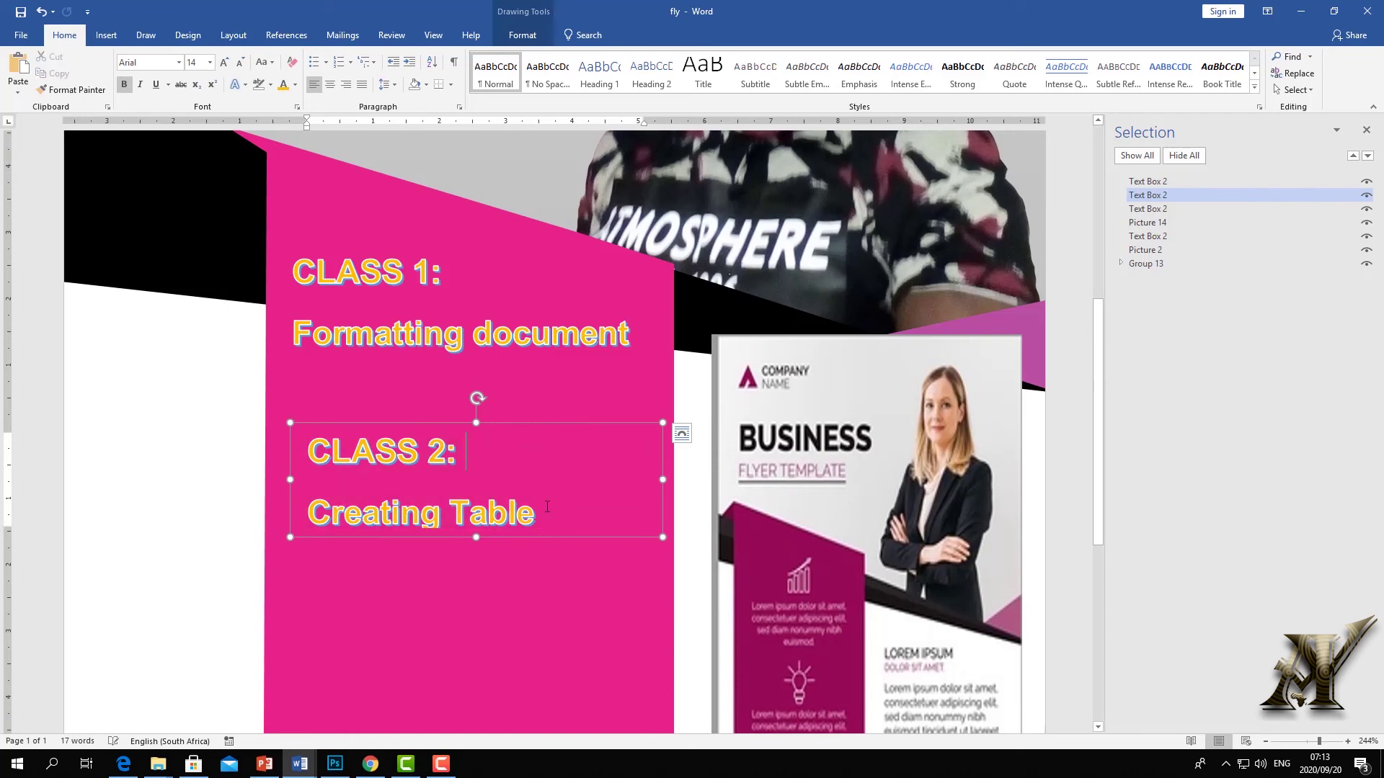
triple_click(389, 436)
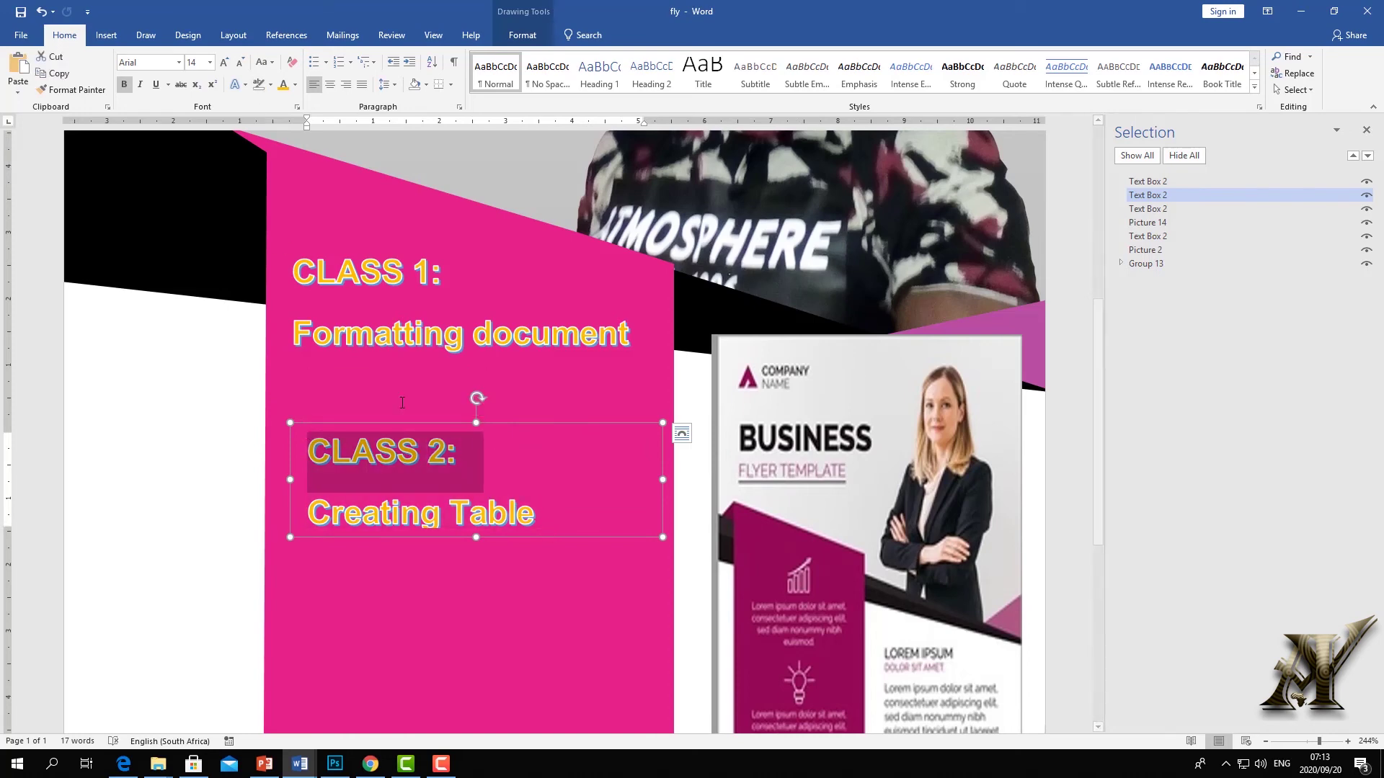
left_click(508, 513)
triple_click(538, 514)
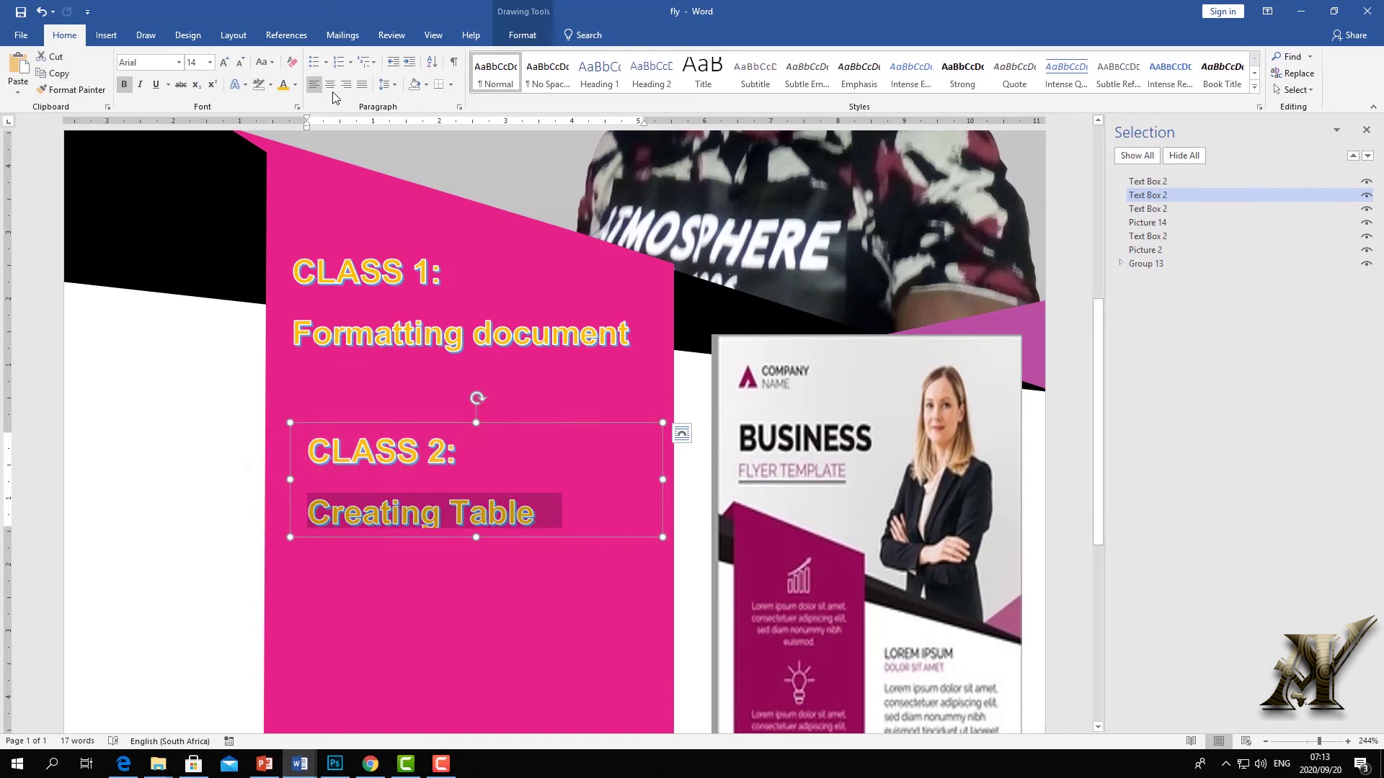
left_click(530, 35)
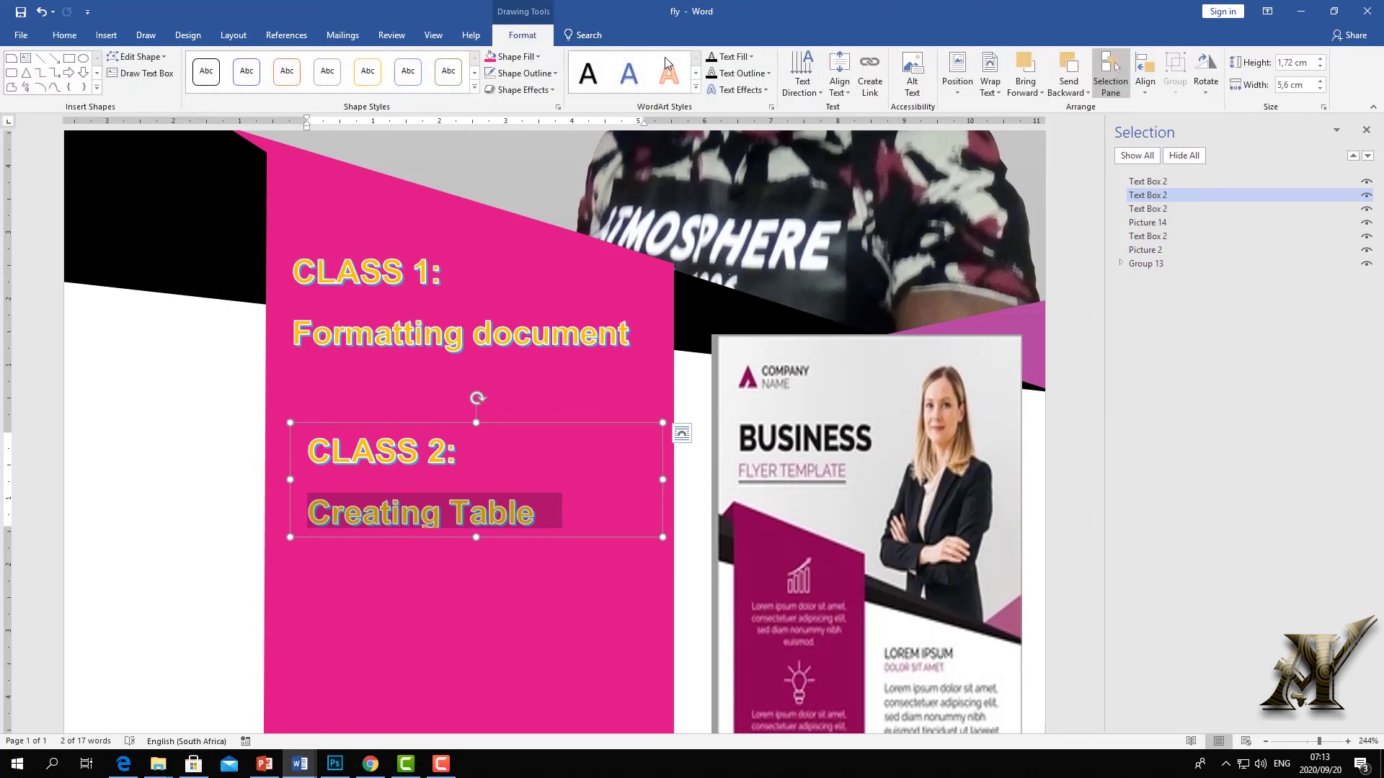
Make Creating Table plain WordArt, orange and bold
left_click(628, 72)
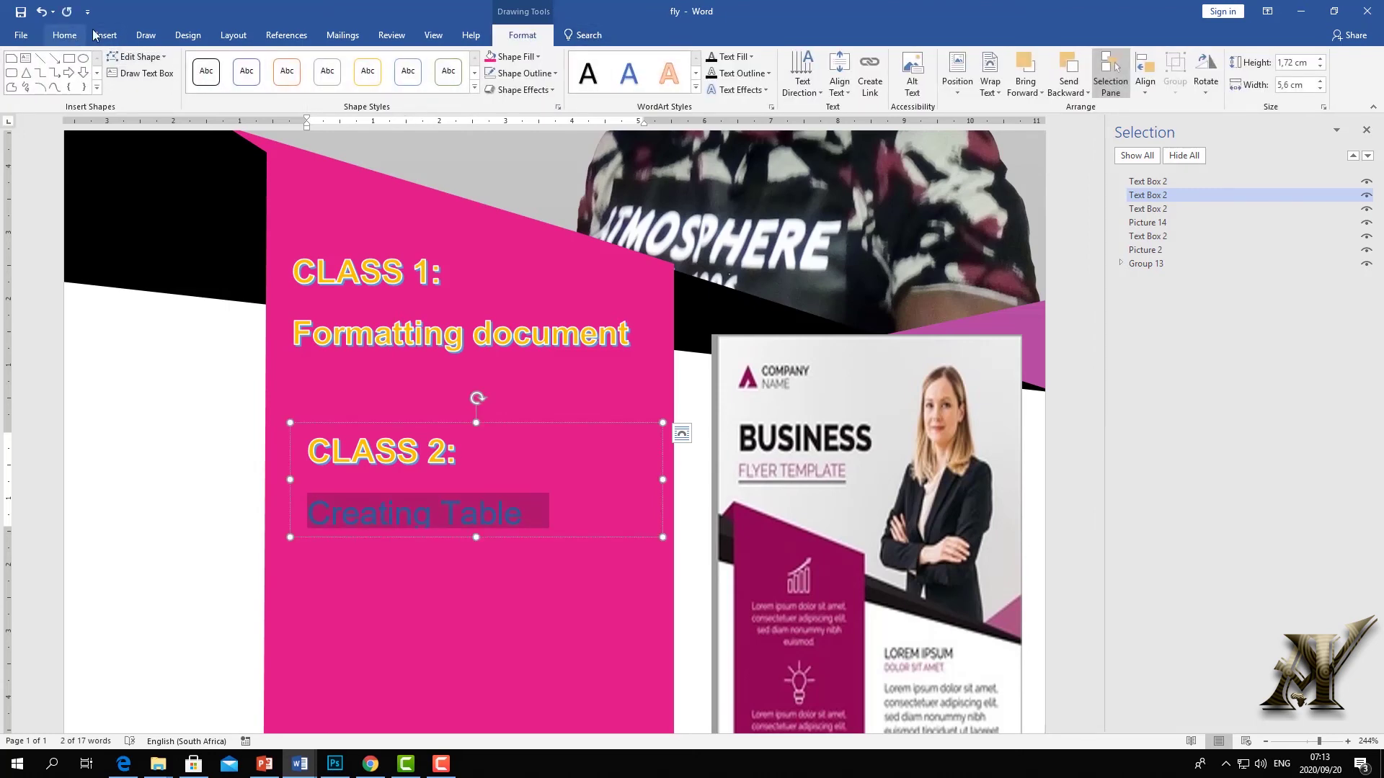
left_click(64, 35)
left_click(288, 90)
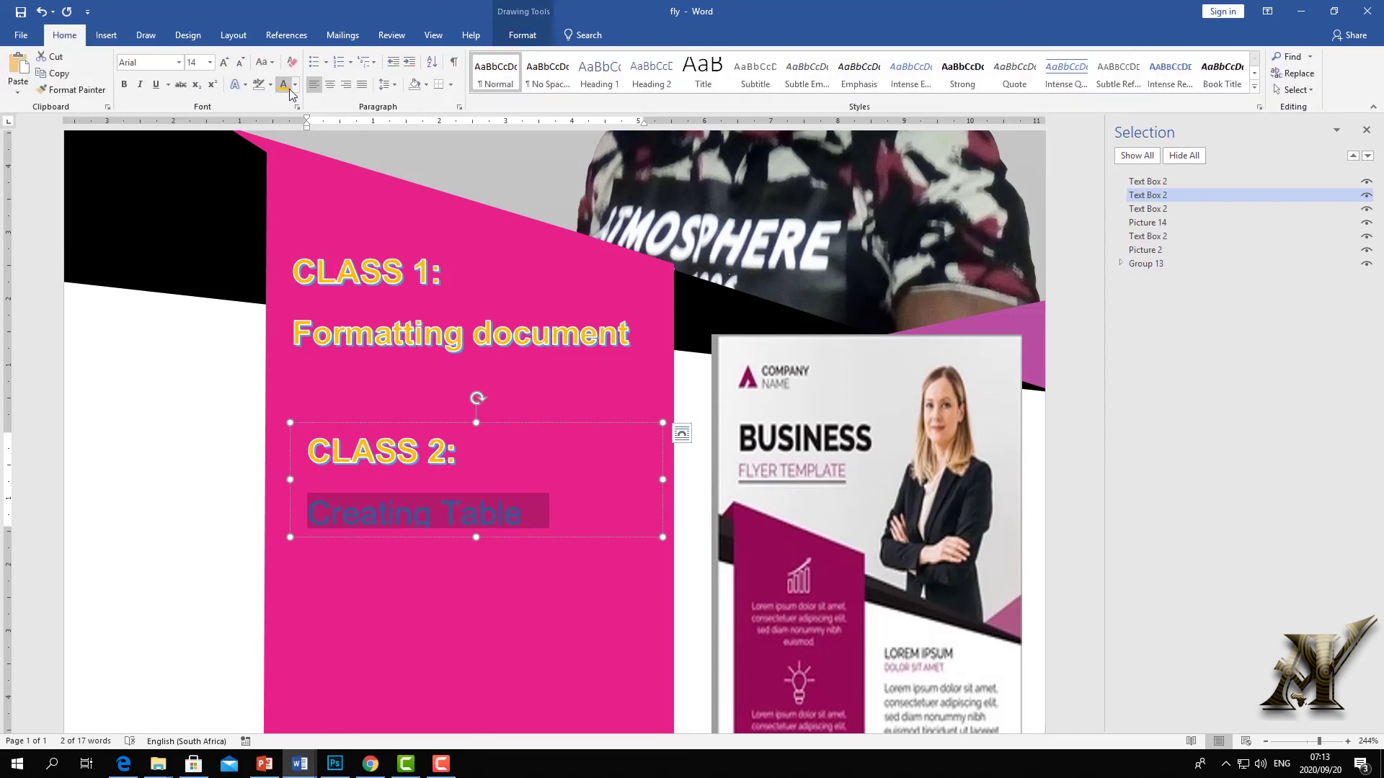
left_click(123, 84)
Give Formatting document the same plain, orange, bold style
left_click_drag(629, 336, 164, 189)
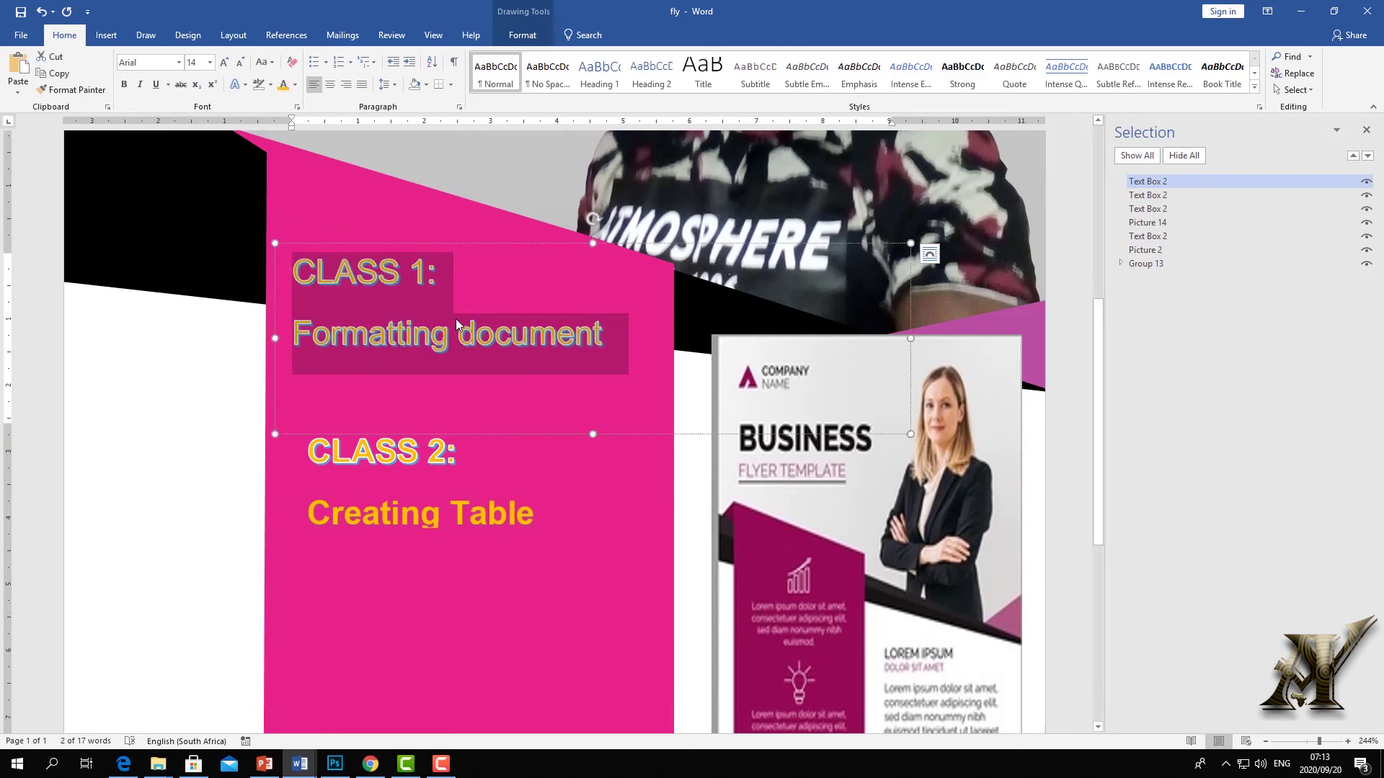
key("shift+Down")
left_click(523, 36)
left_click(628, 72)
left_click(64, 35)
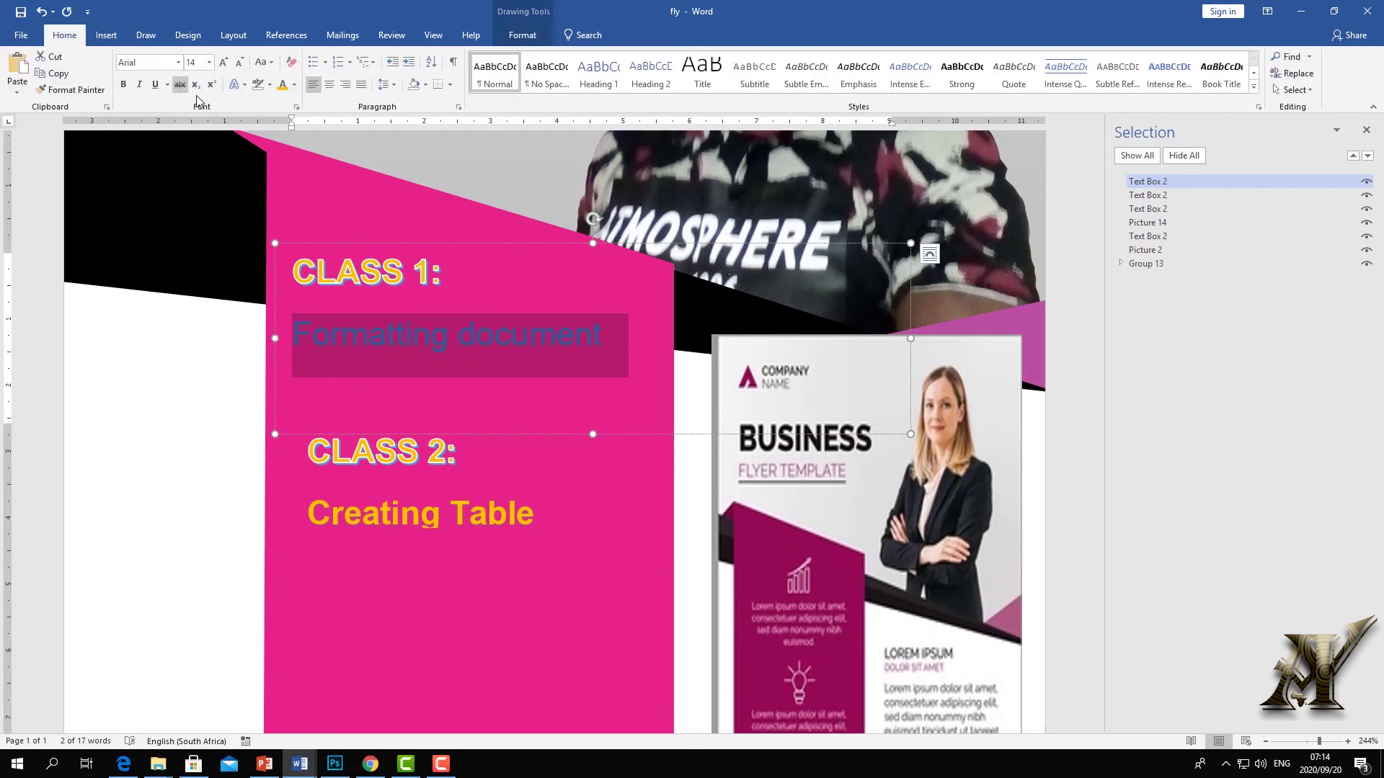
left_click(283, 85)
left_click(124, 84)
Nudge the CLASS 2 box up slightly
left_click(664, 486)
left_click(495, 430)
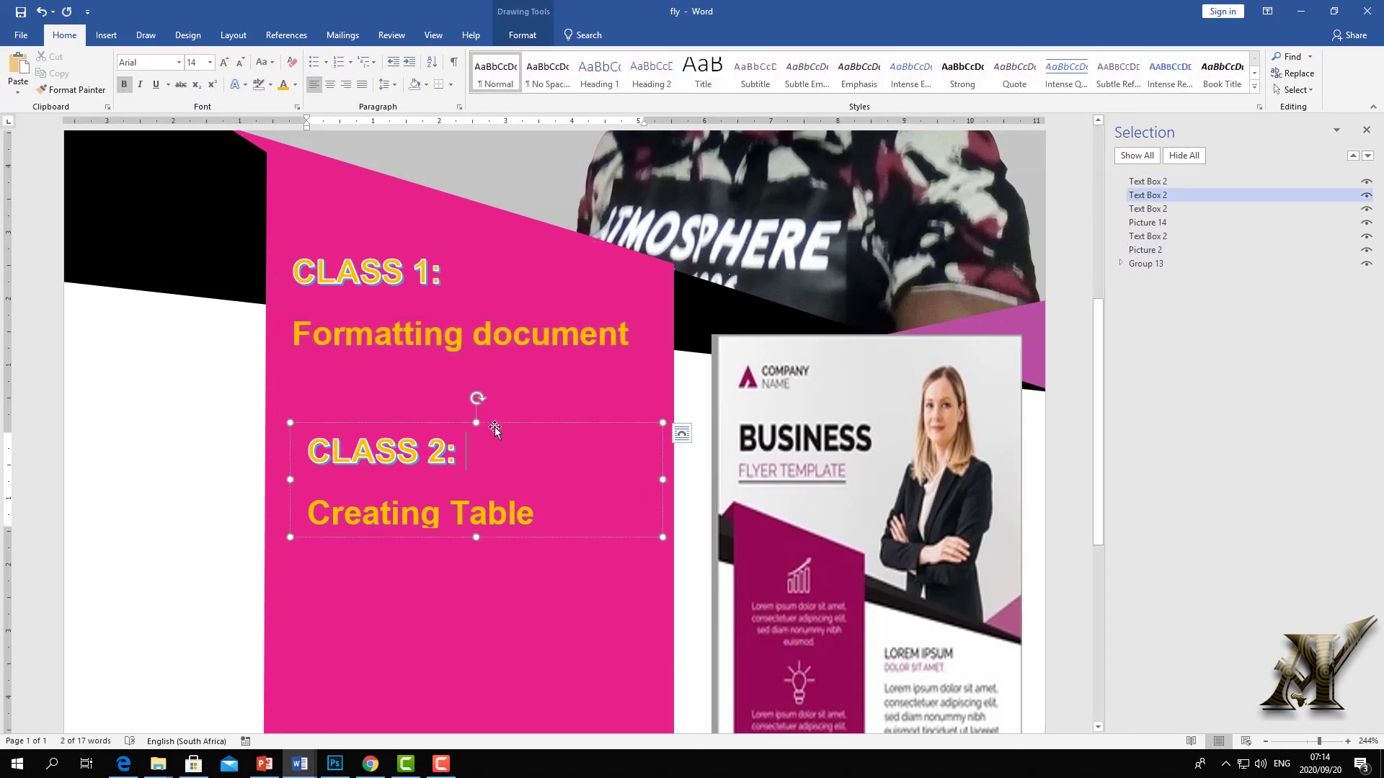
left_click_drag(496, 424, 496, 420)
right_click(496, 420)
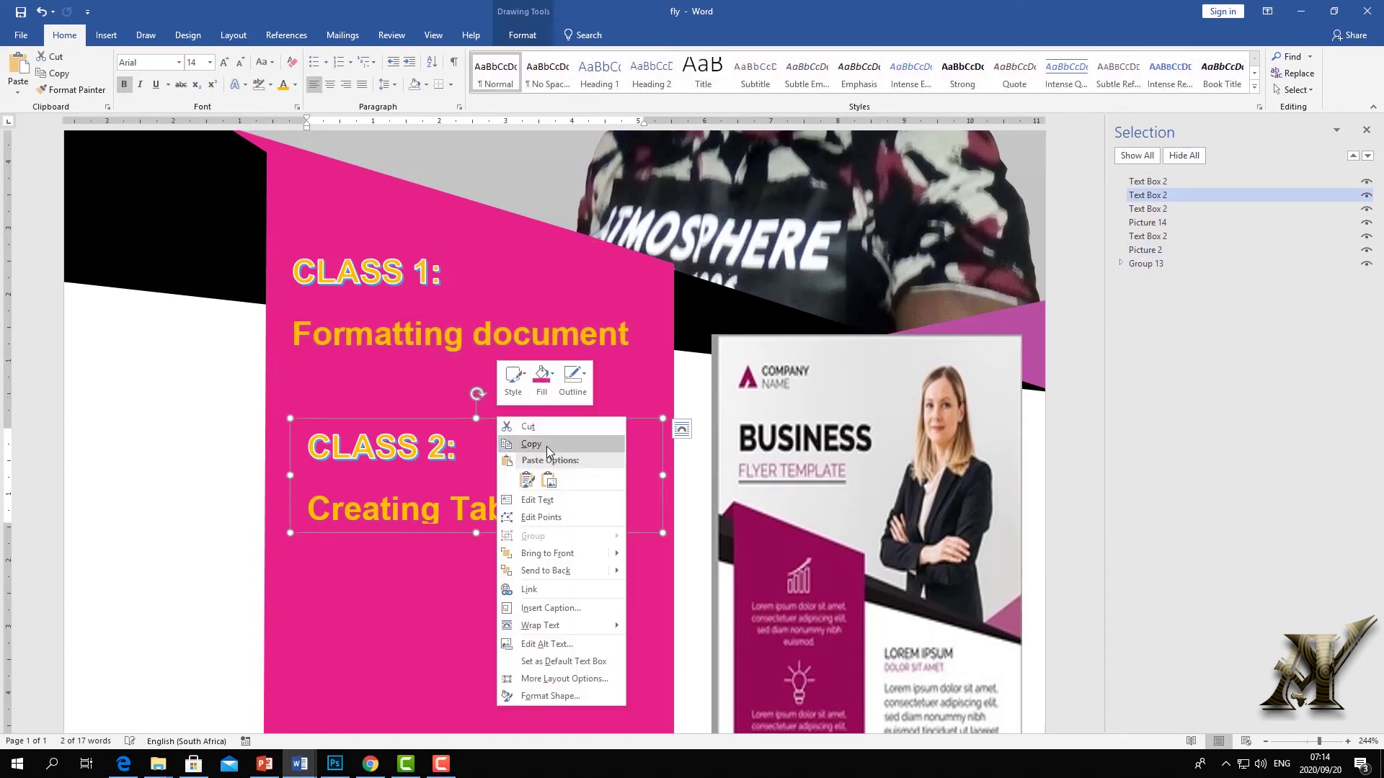
Paste a copy of the CLASS 2 box below it and relabel the copy CLASS 3
left_click(498, 604)
left_click(500, 602)
key("ctrl+v")
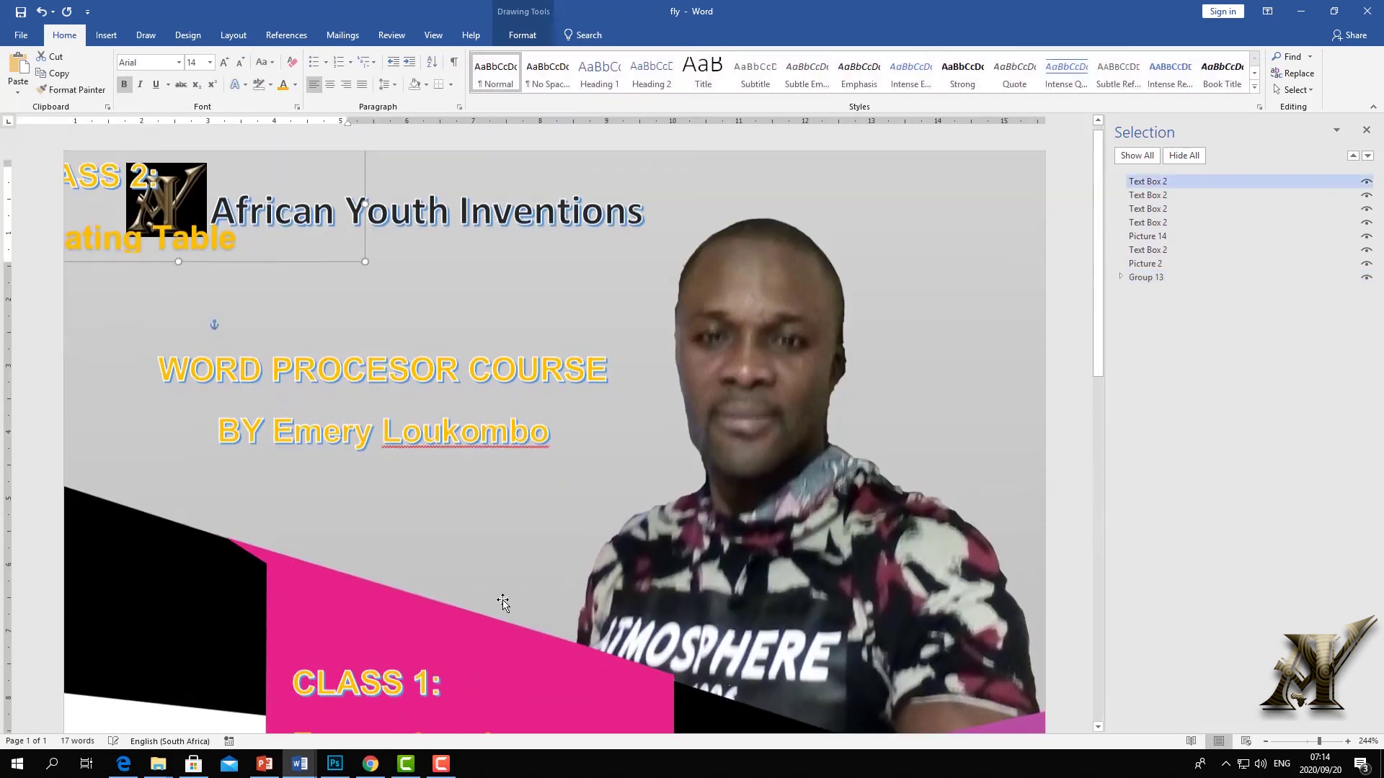
left_click_drag(359, 169, 608, 589)
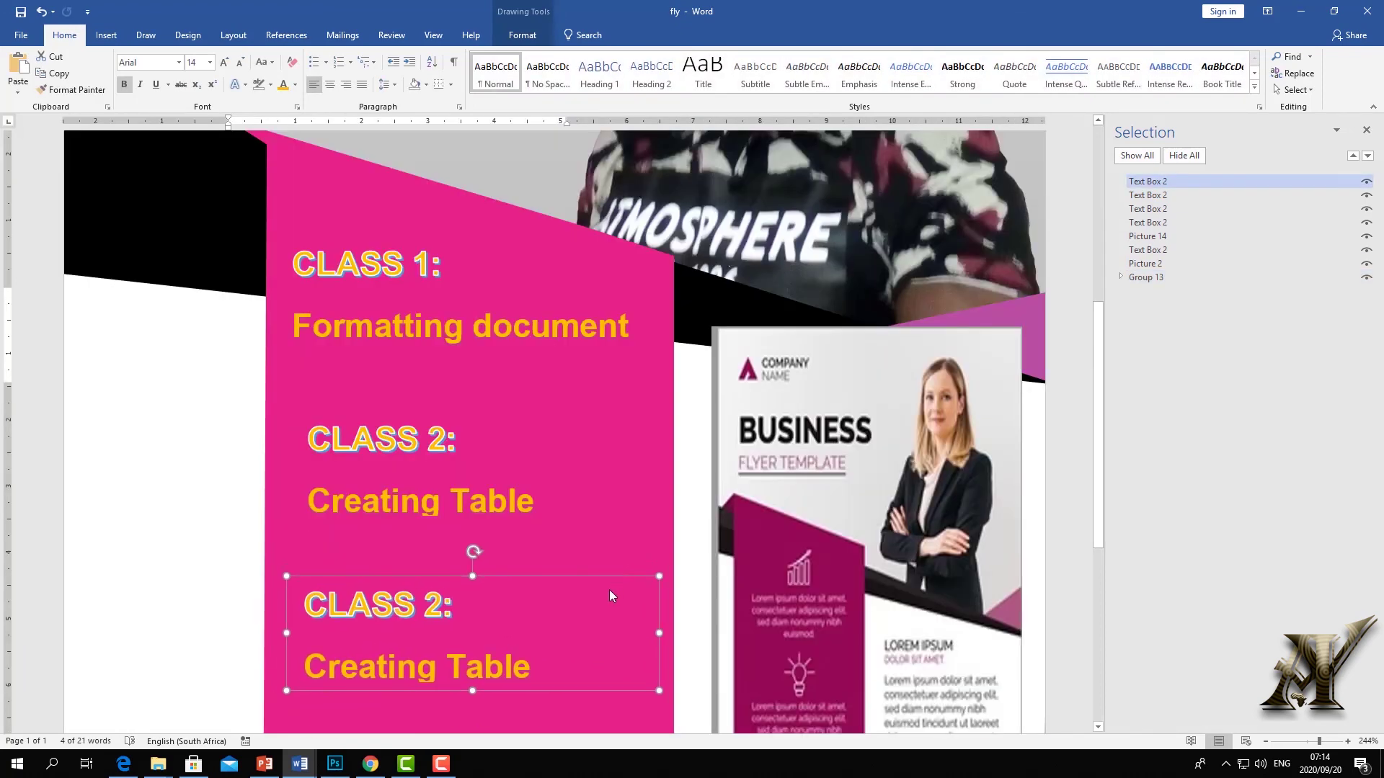
left_click(440, 606)
key("BackSpace")
type("3")
left_click(570, 502)
Change the flyer title to 'Online Word Processor COURSE'
scroll(538, 462, "up", 5)
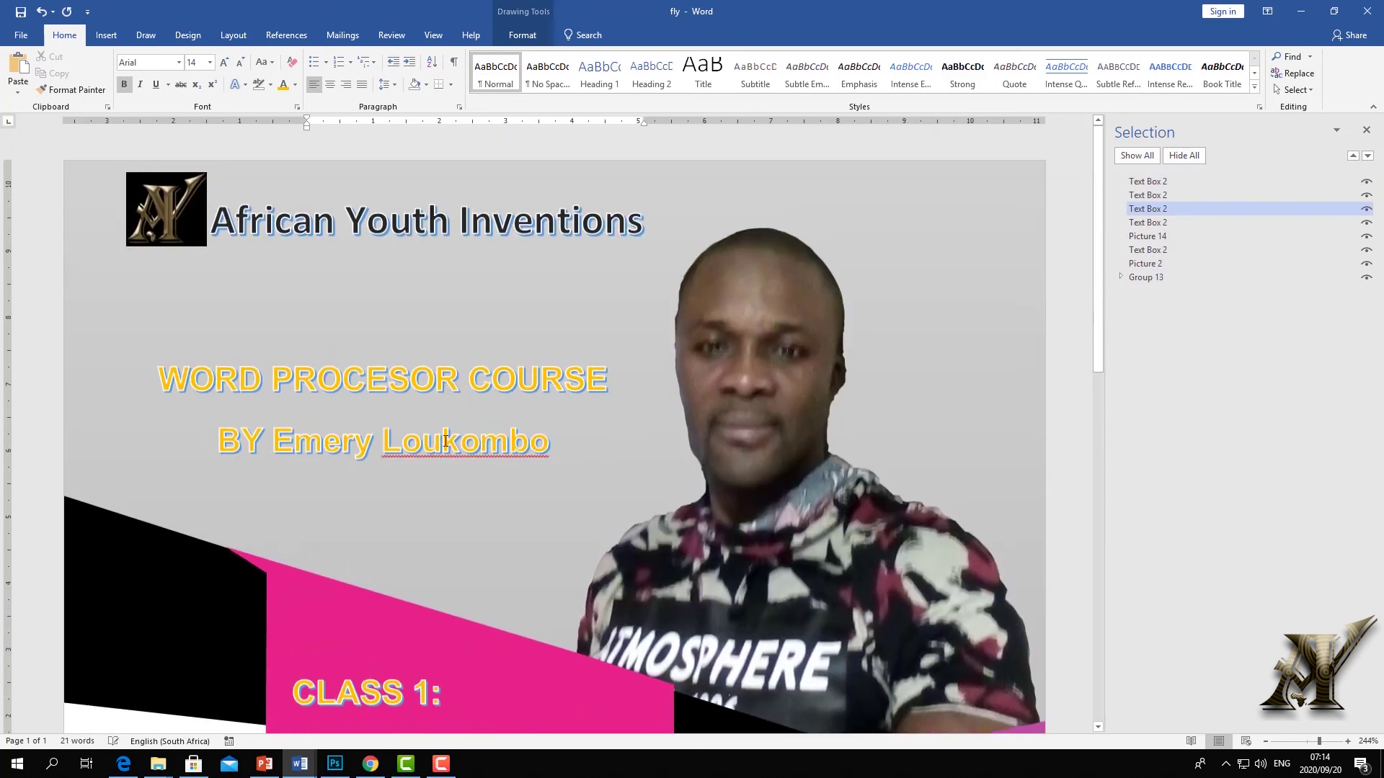
left_click(167, 373)
type("Online")
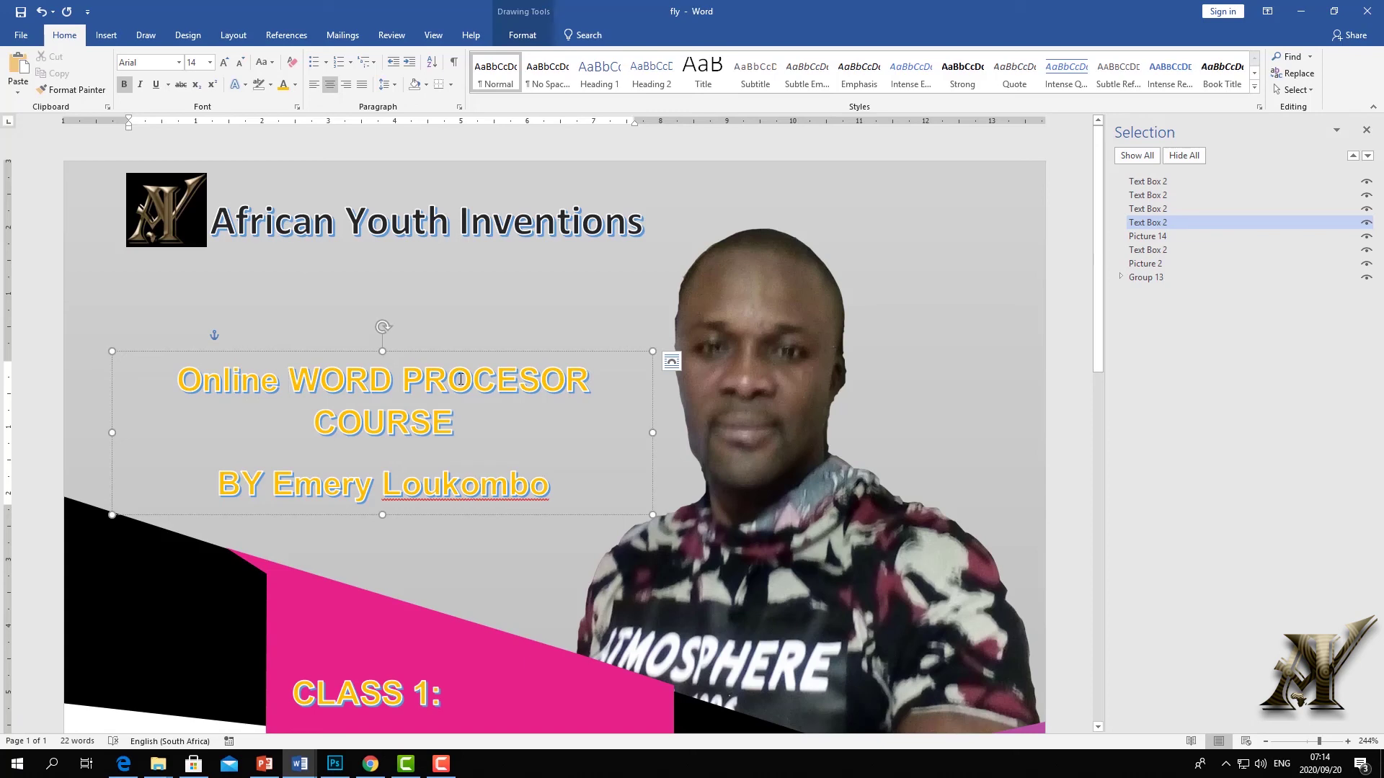
left_click_drag(591, 379, 289, 380)
type("Word Processor")
left_click_drag(452, 423, 321, 424)
left_click(354, 481)
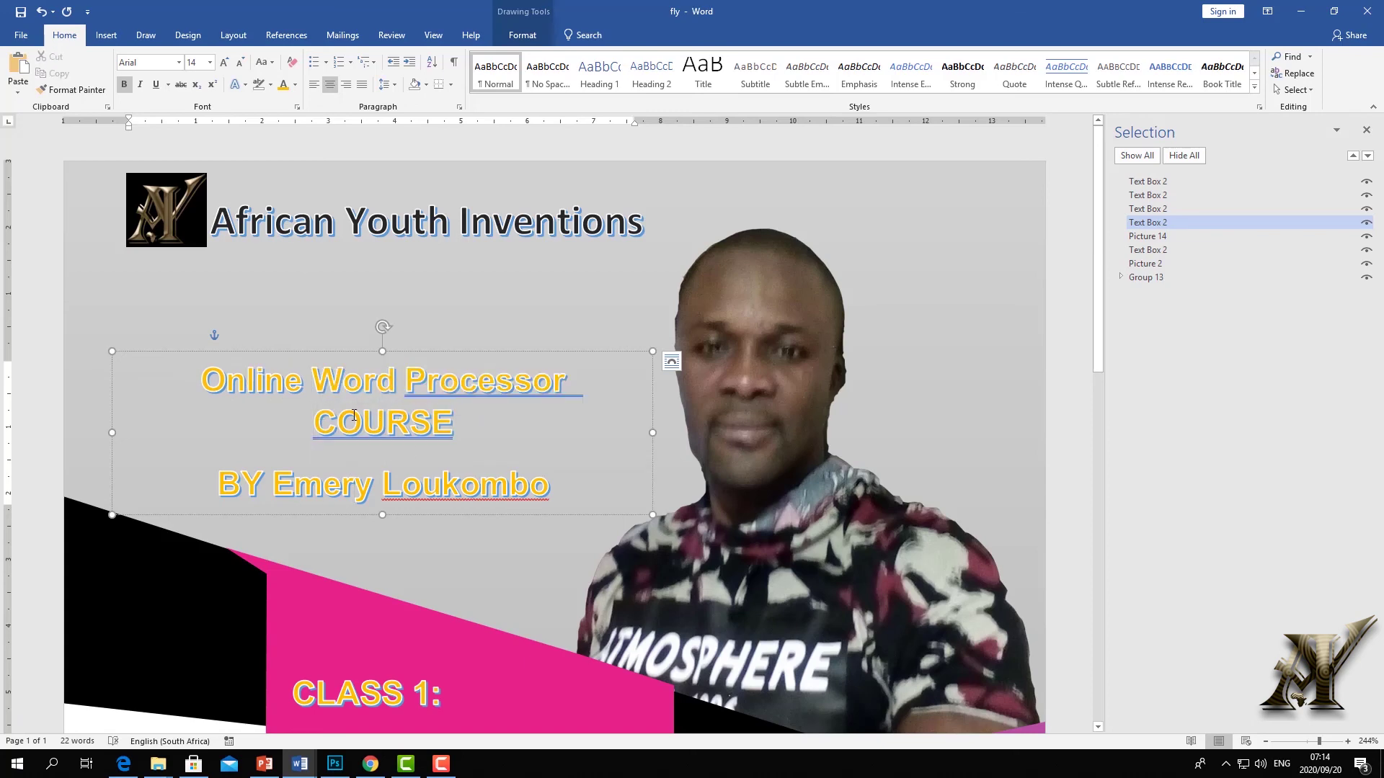
right_click(472, 385)
key("Escape")
key("Escape")
Drag the business flyer image to the left
scroll(559, 520, "down", 8)
scroll(557, 518, "down", 3)
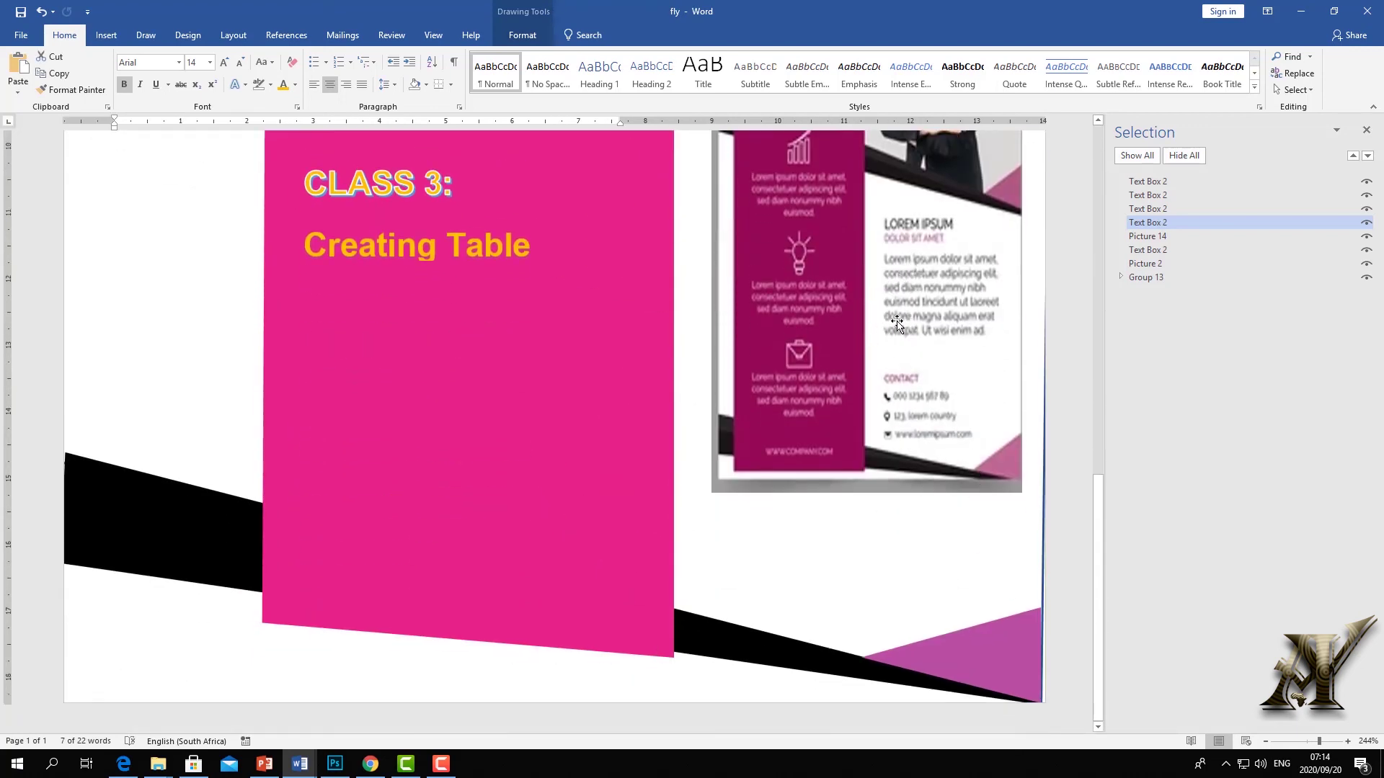
scroll(919, 370, "up", 10)
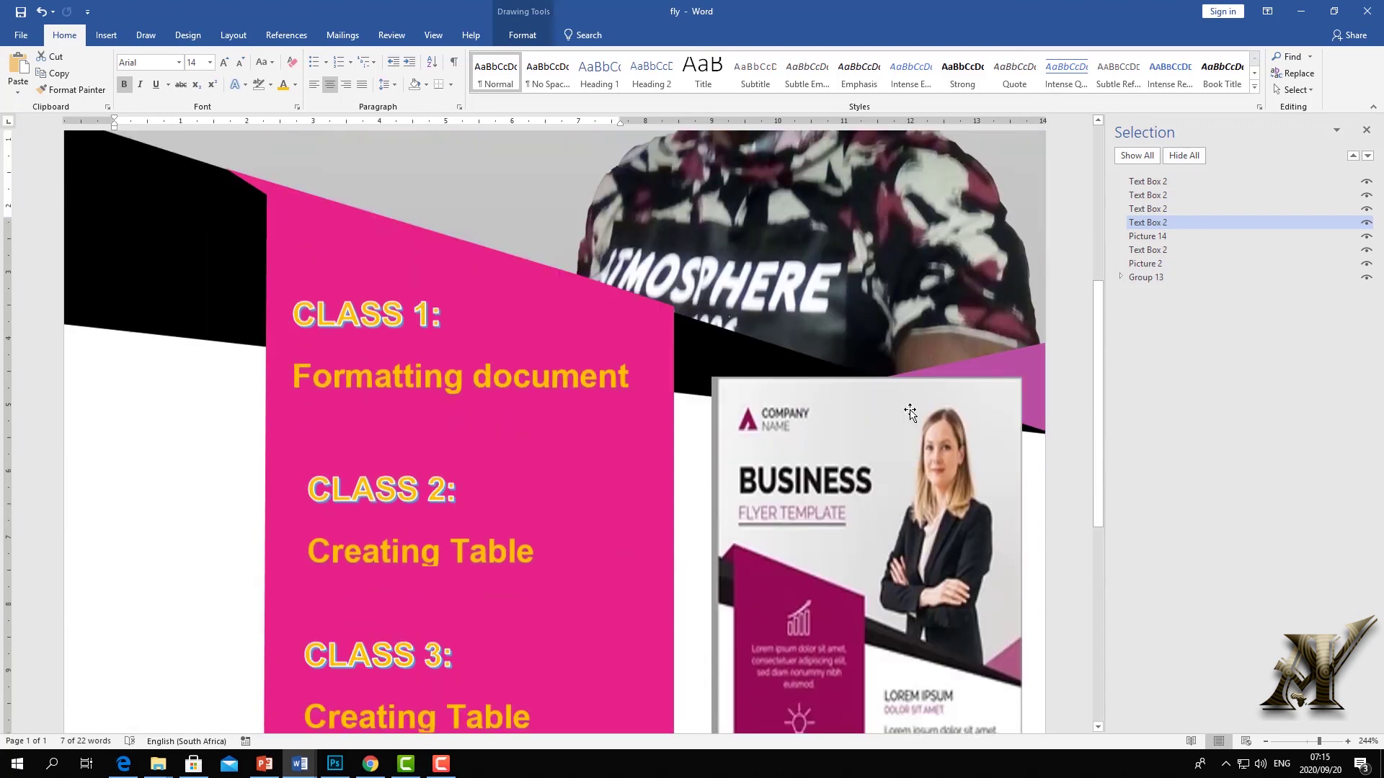
left_click(857, 540)
scroll(857, 541, "down", 3)
scroll(857, 540, "down", 4)
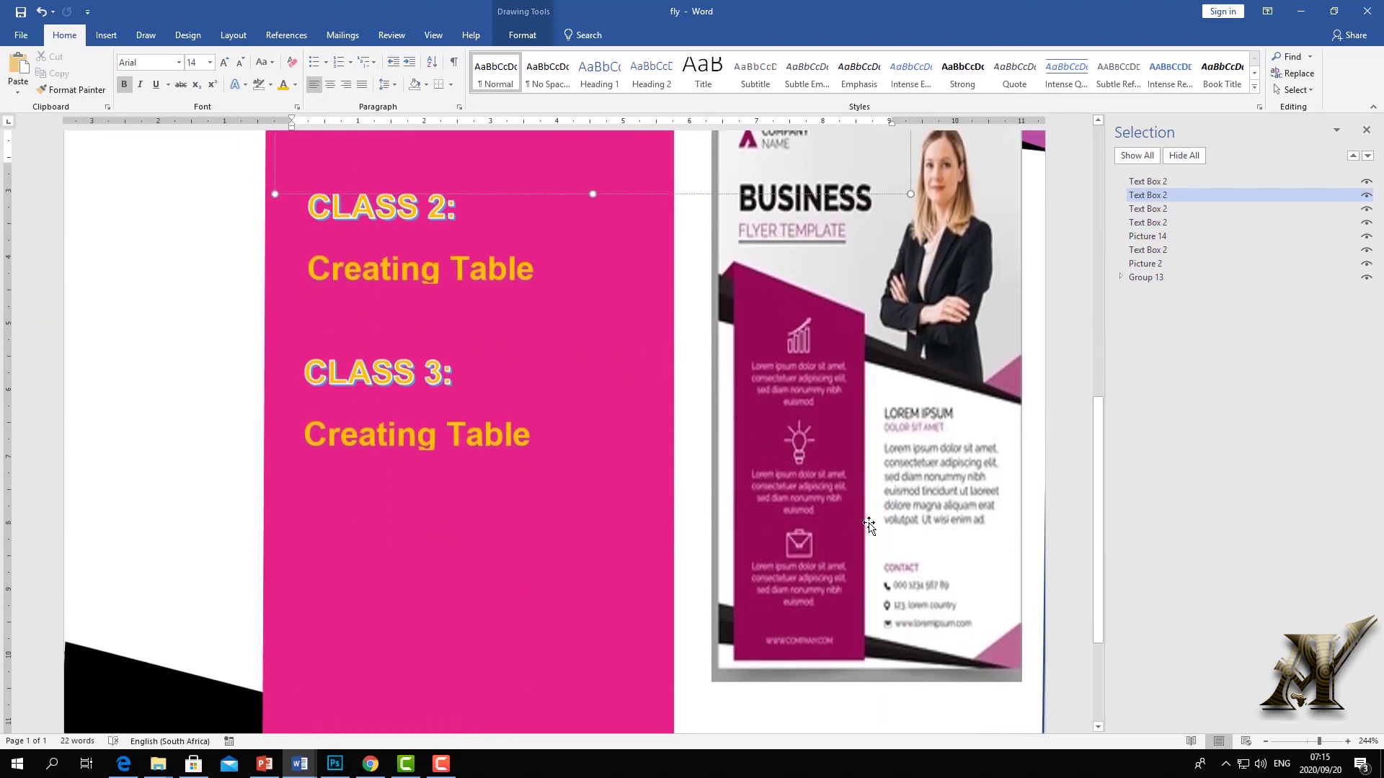
left_click(857, 537)
left_click_drag(717, 520, 97, 520)
scroll(365, 244, "up", 3)
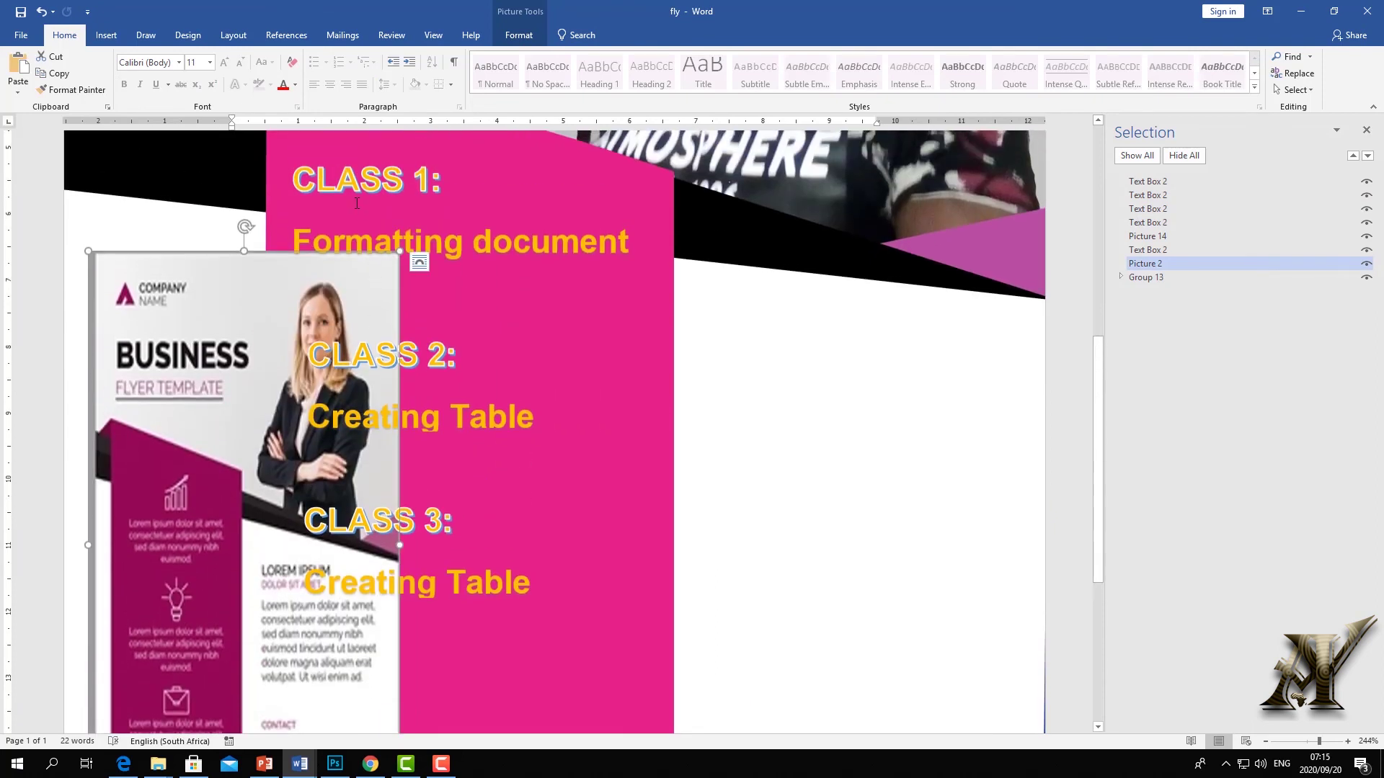
Paste a copy of the CLASS 1 text box and place it on the right side of the flyer
left_click(368, 172)
right_click(380, 154)
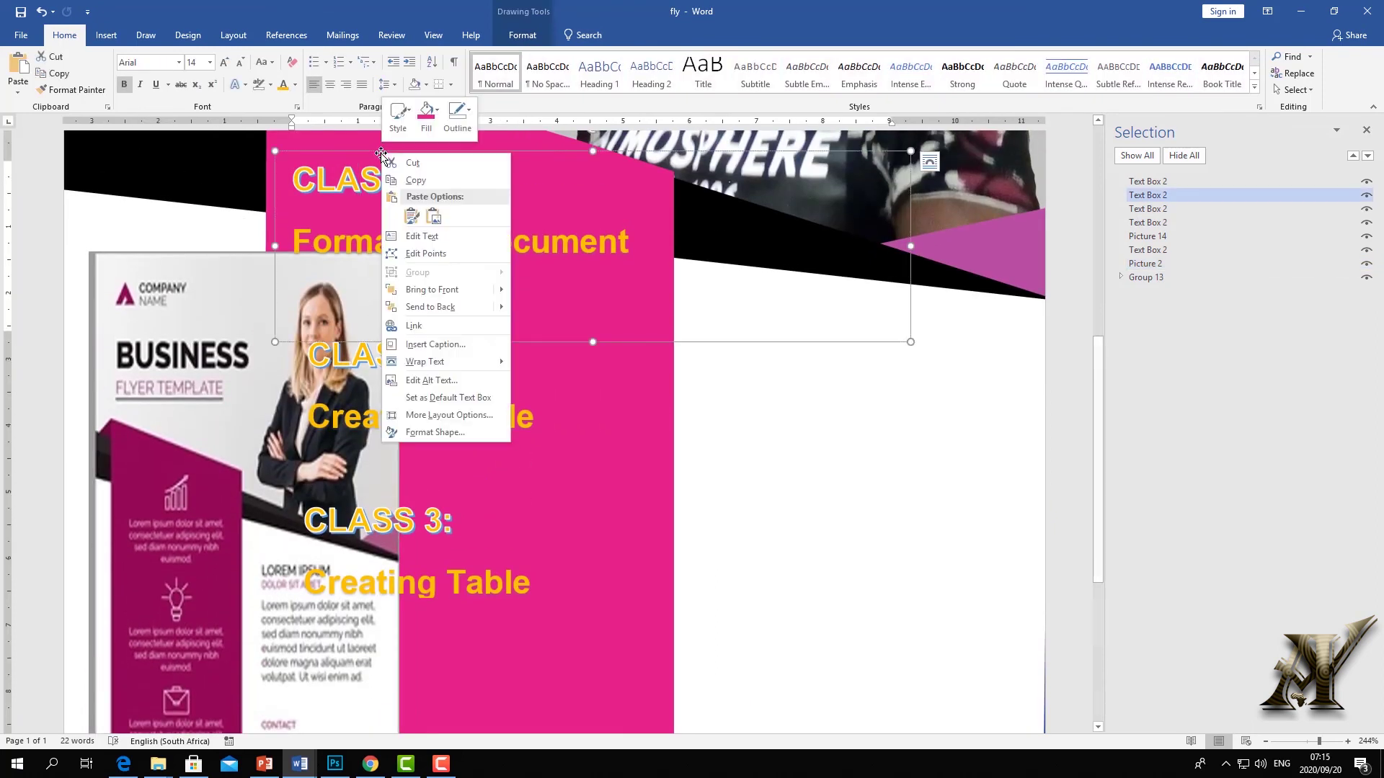
key("Escape")
right_click(778, 516)
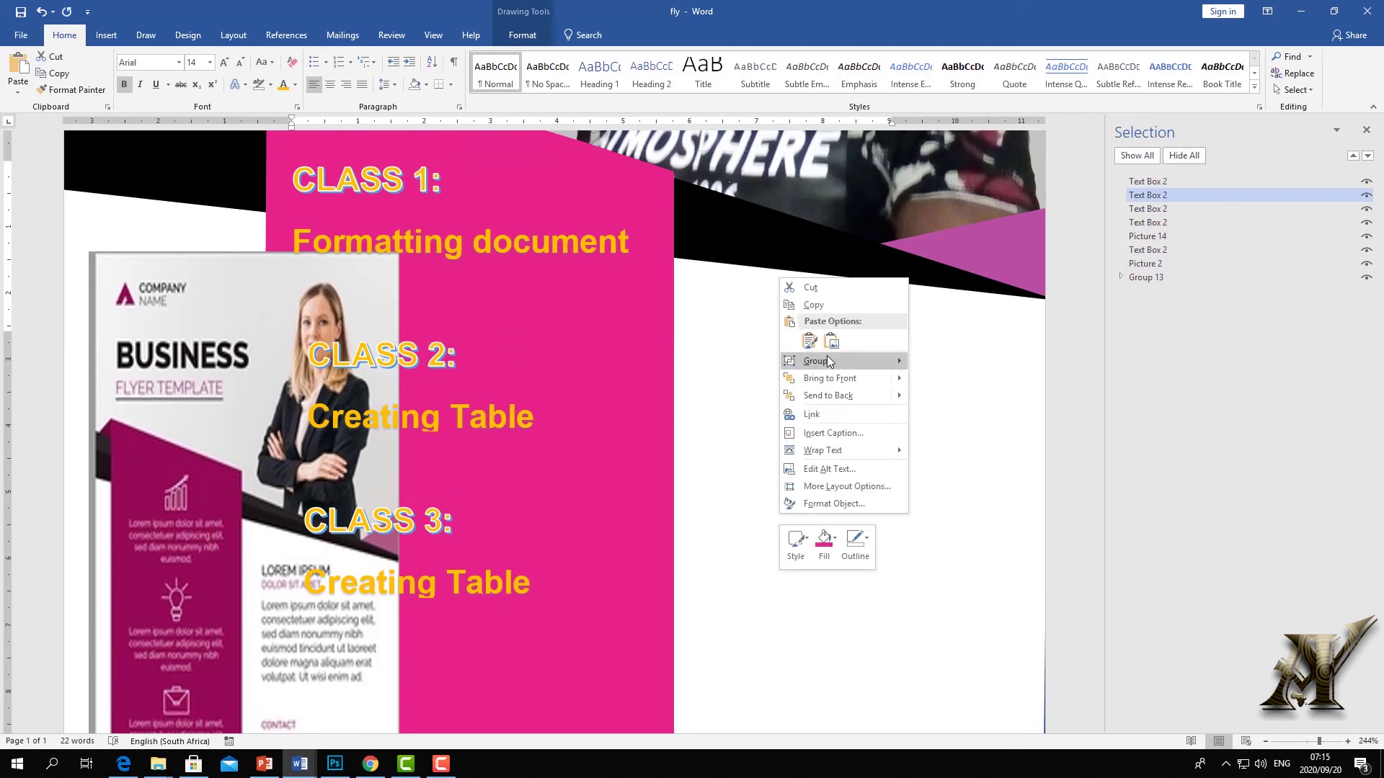
left_click(811, 343)
left_click_drag(576, 349, 823, 691)
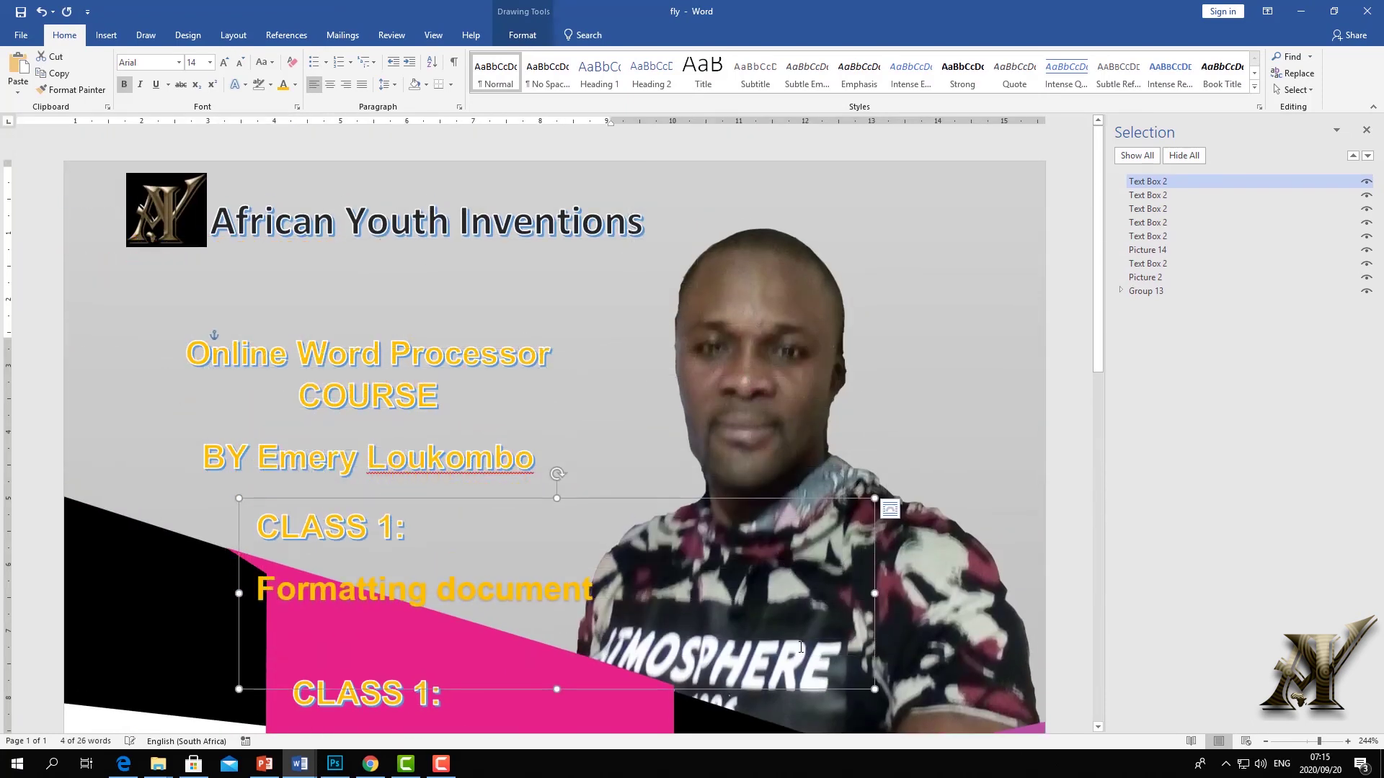
scroll(801, 652, "down", 5)
left_click_drag(617, 183, 1091, 519)
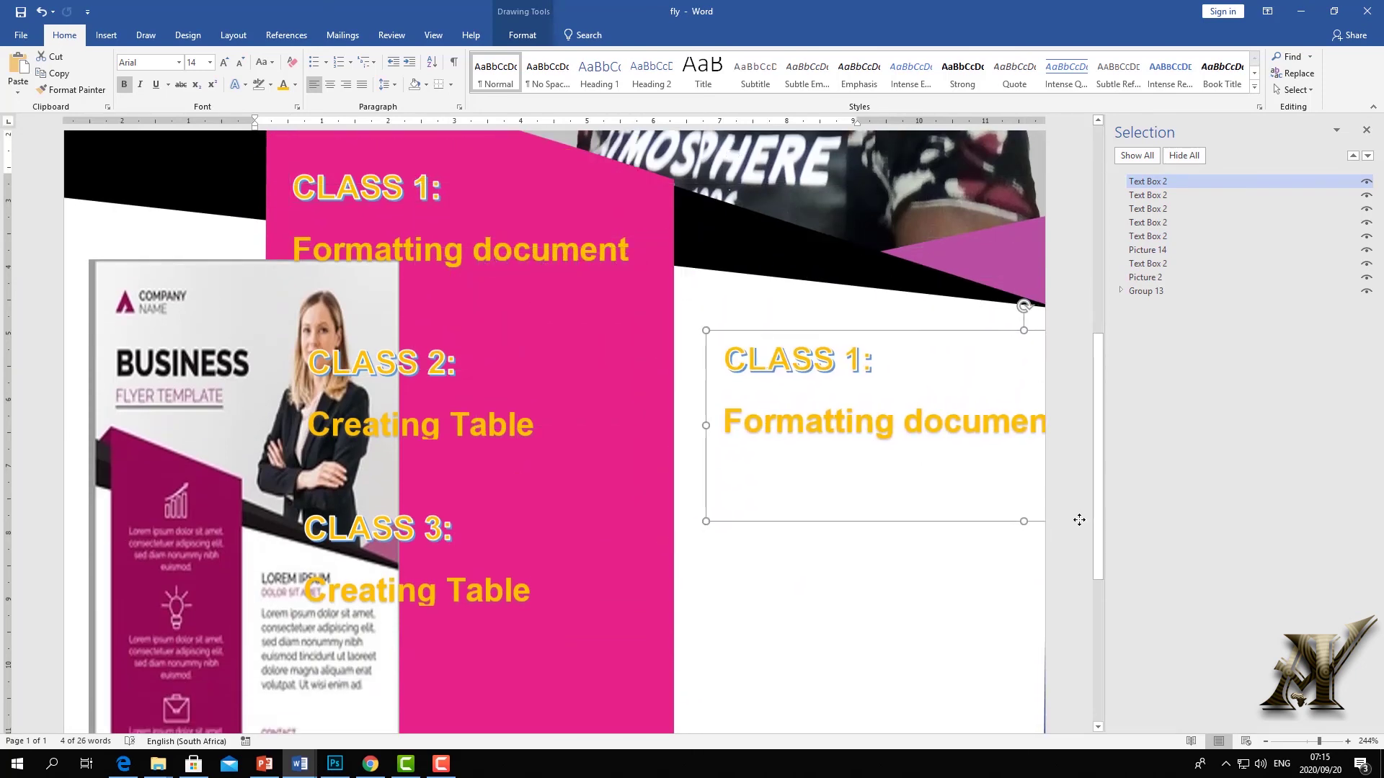
Replace the duplicate's text with the Benefit lines (Benefit / Skills of reception / Writer,)
left_click(954, 444)
key("ctrl+a")
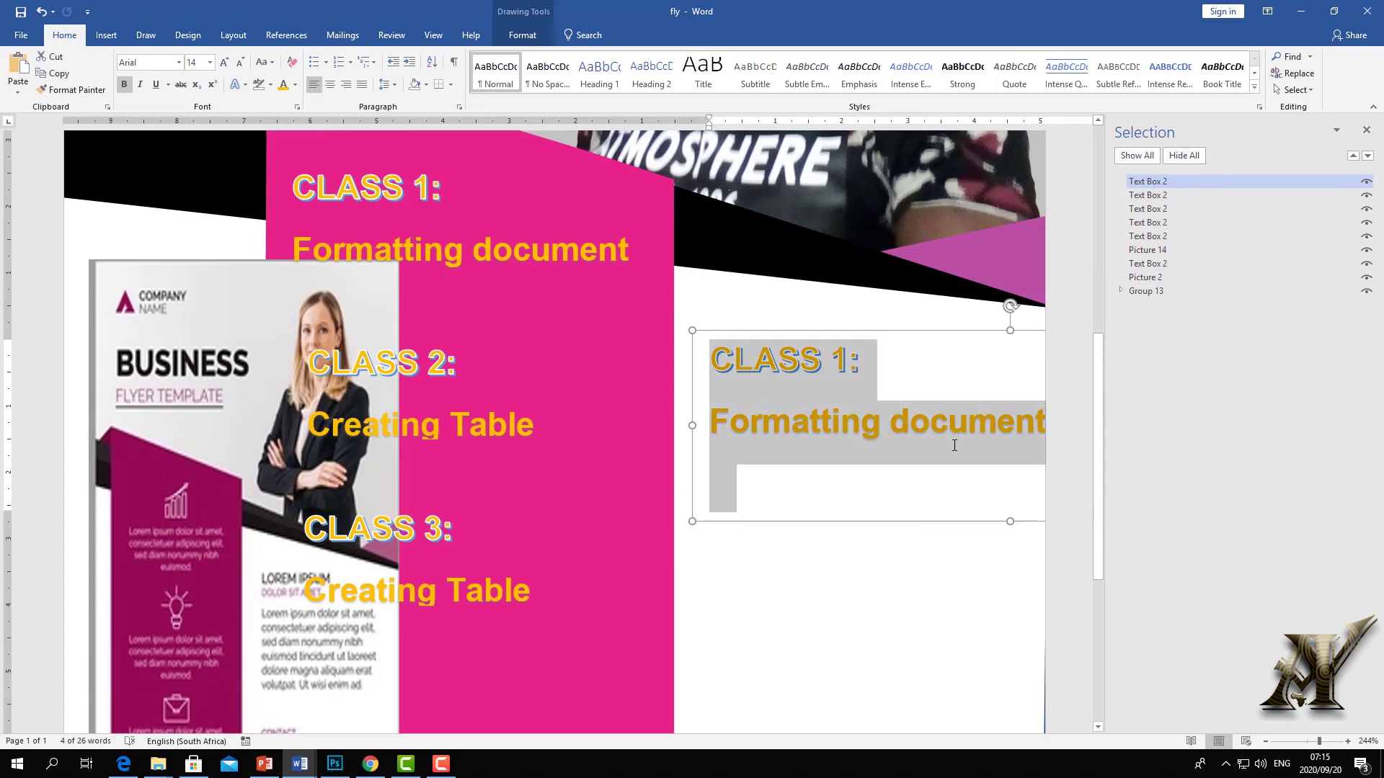
type("Be")
right_click(768, 336)
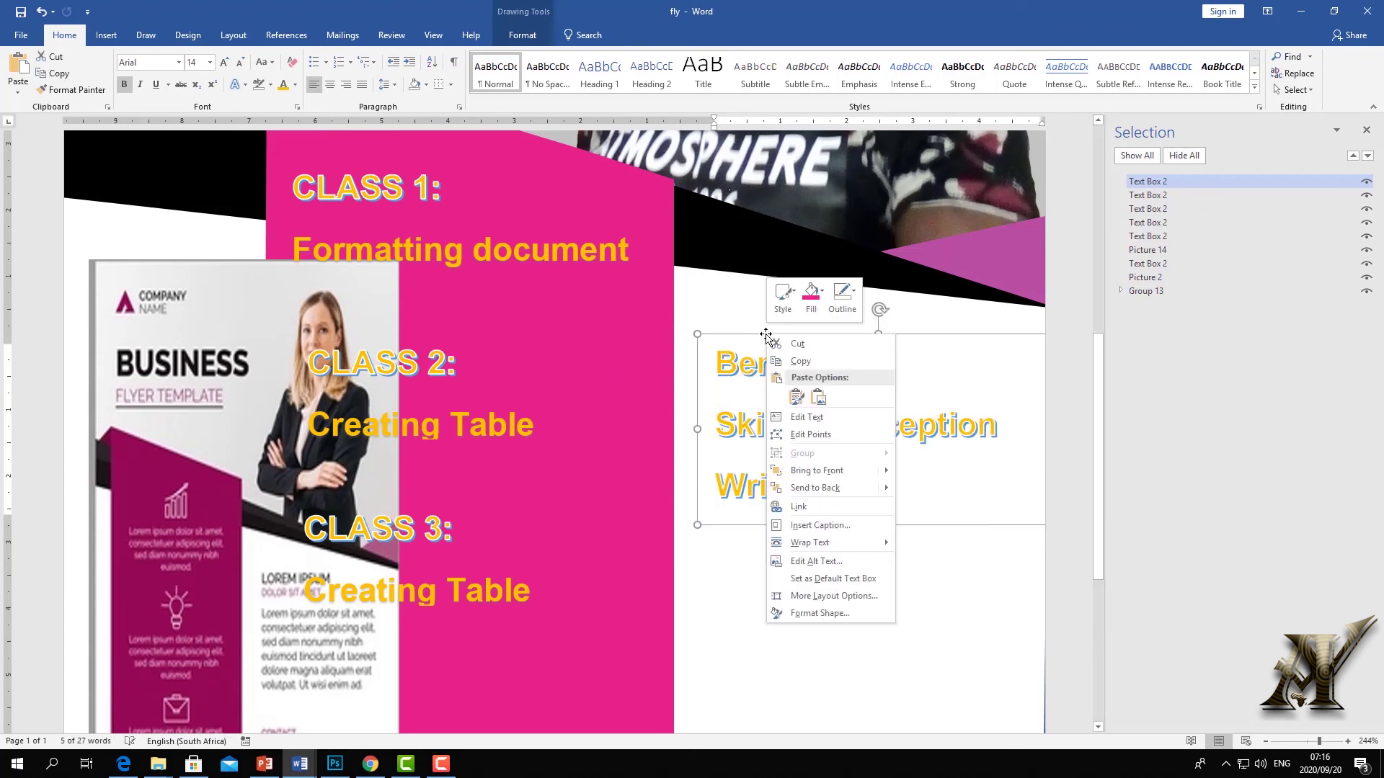
key("Escape")
Paste a second copy of the Benefit box below the first one
scroll(766, 498, "down", 5)
right_click(765, 408)
left_click(795, 469)
scroll(764, 396, "up", 12)
scroll(797, 404, "down", 7)
scroll(513, 238, "up", 6)
left_click_drag(356, 205, 923, 691)
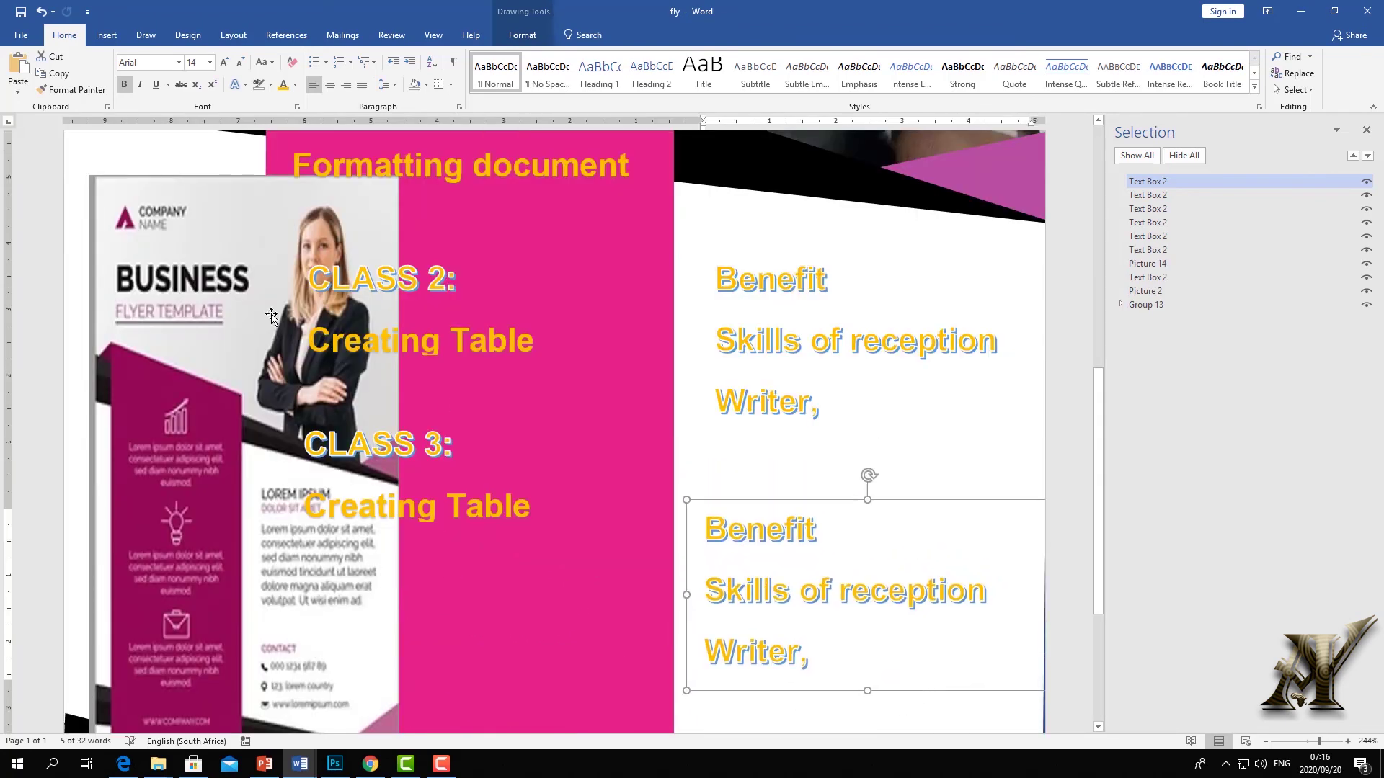
Delete the sample business flyer template picture
left_click(231, 315)
scroll(231, 321, "down", 4)
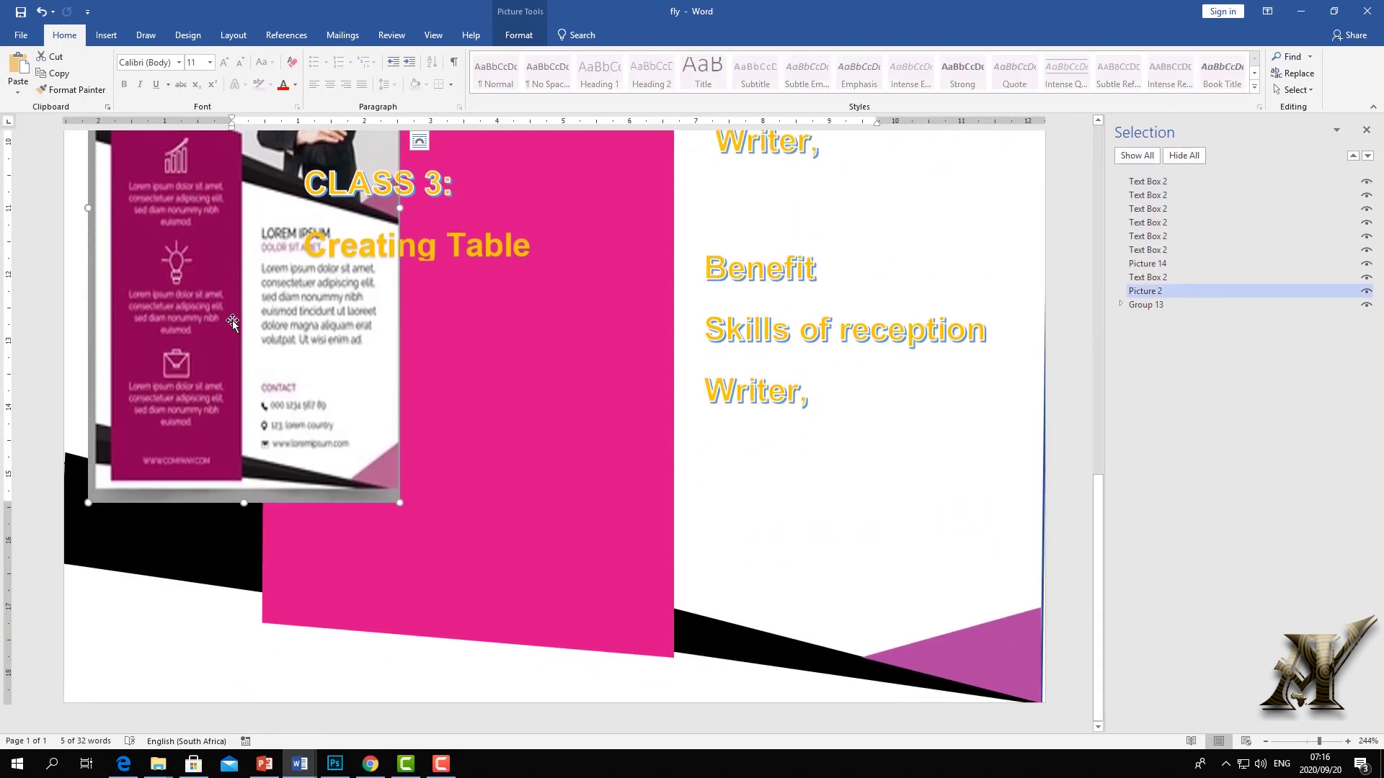
key("Delete")
scroll(389, 417, "down", 10)
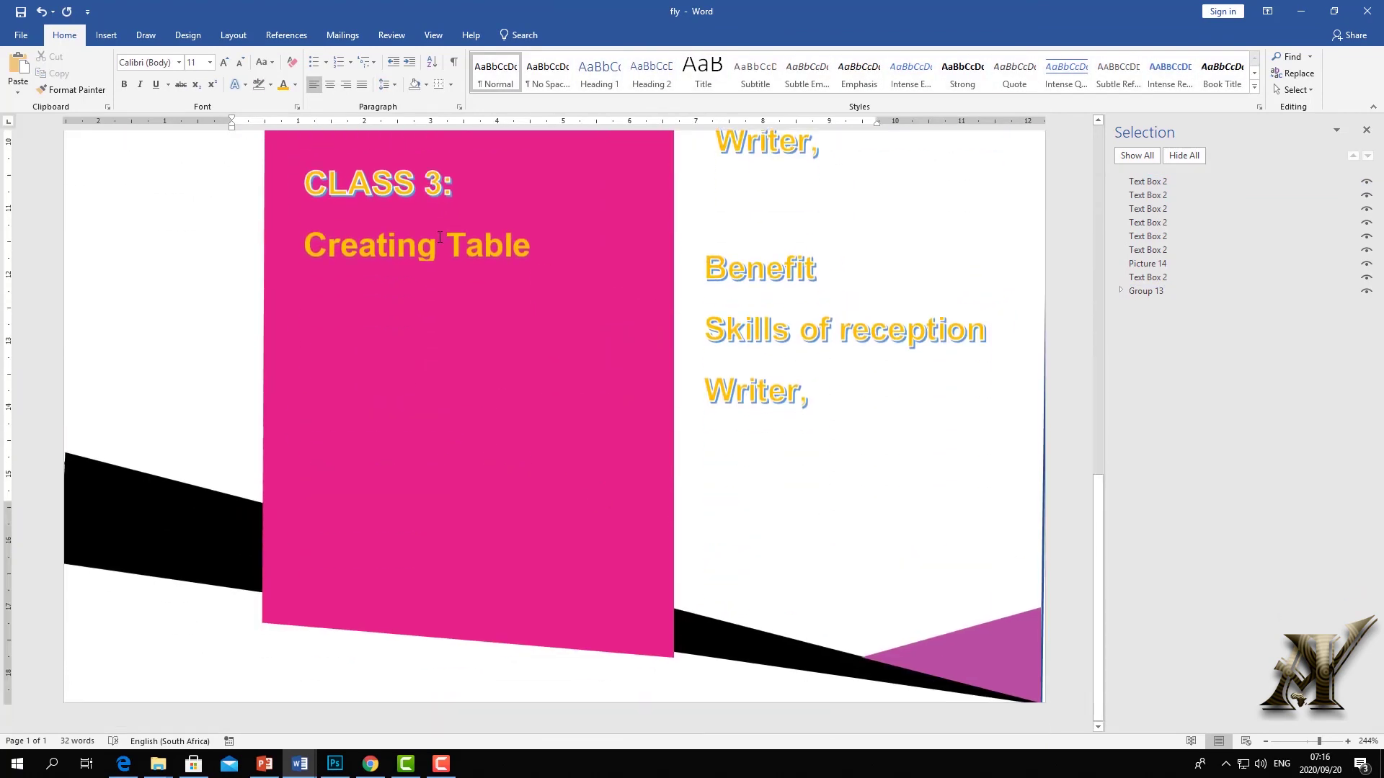
Zoom out and paste a copy of the CLASS 3 box below the original
left_click(1303, 742)
left_click(645, 548)
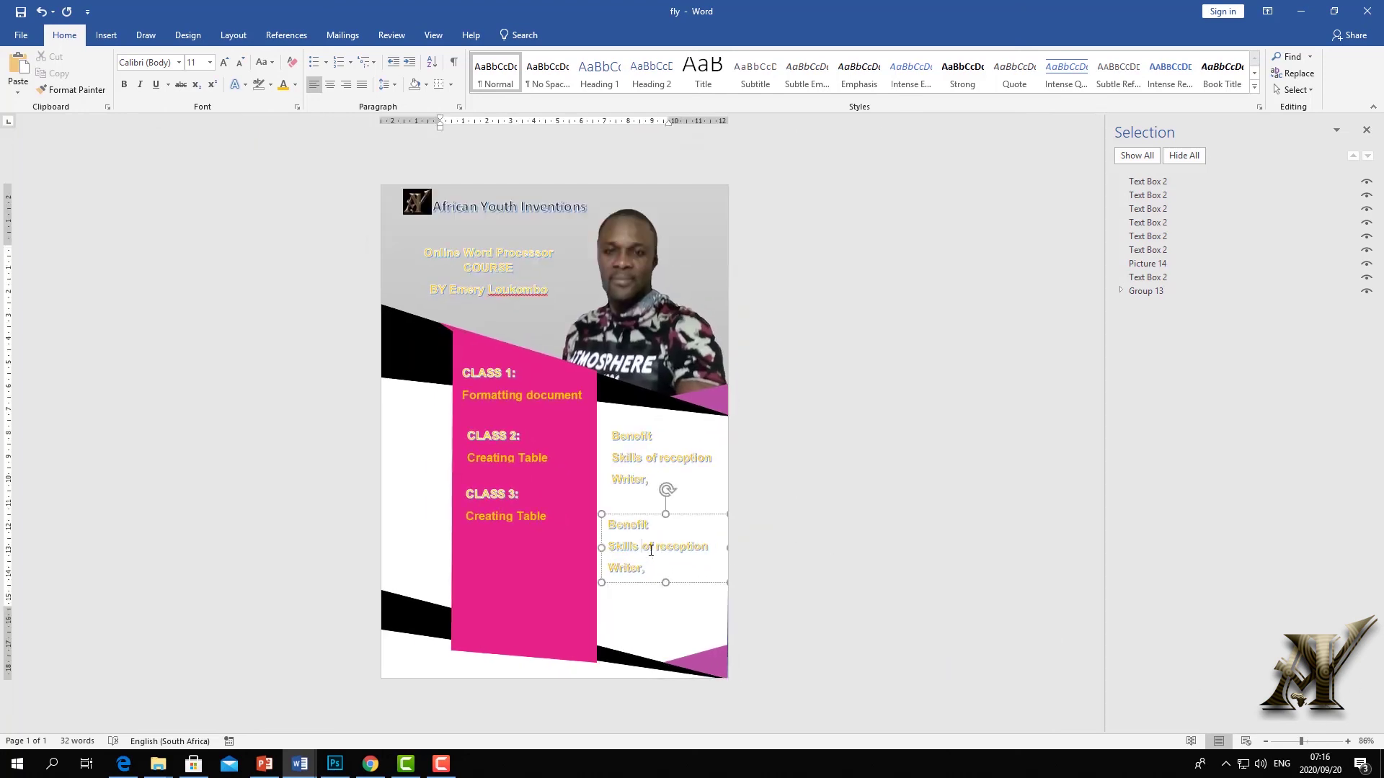
left_click_drag(656, 571, 619, 525)
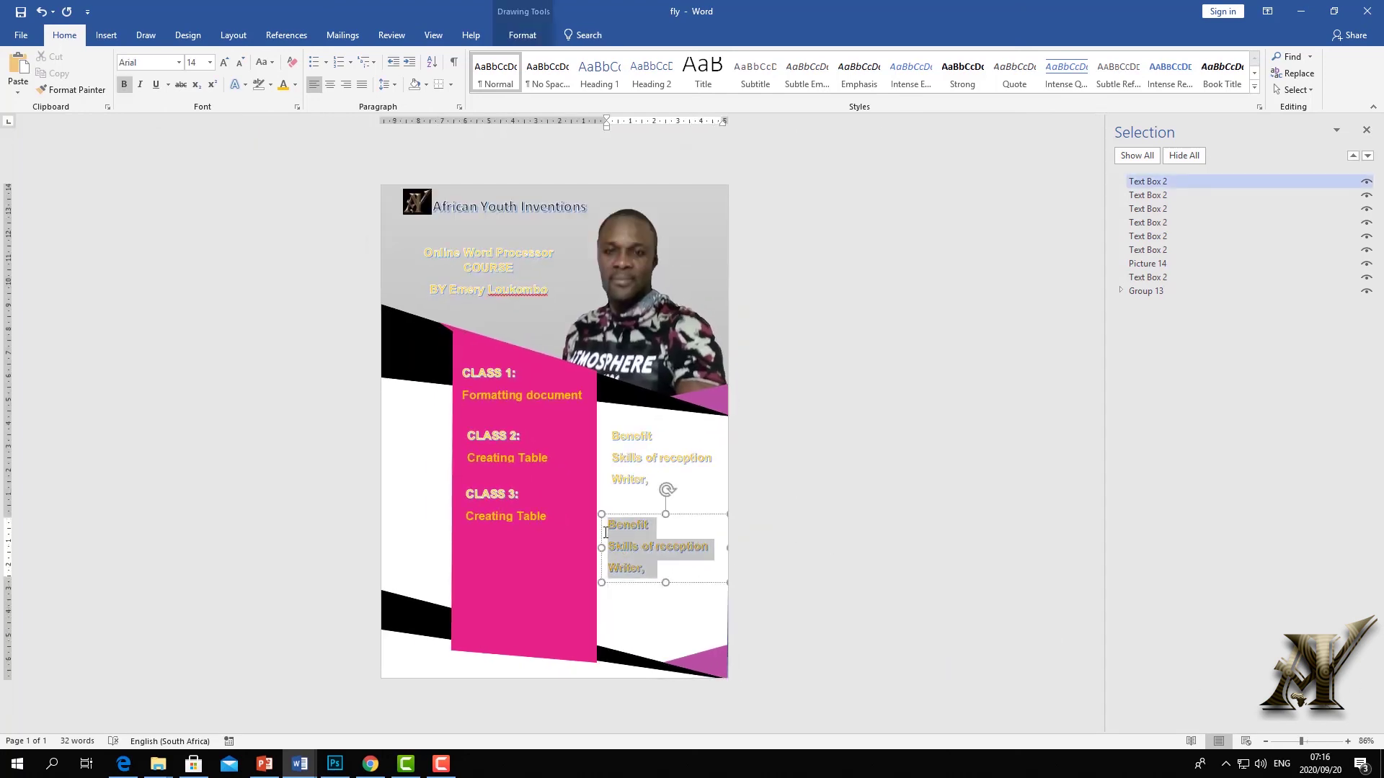
left_click(651, 528)
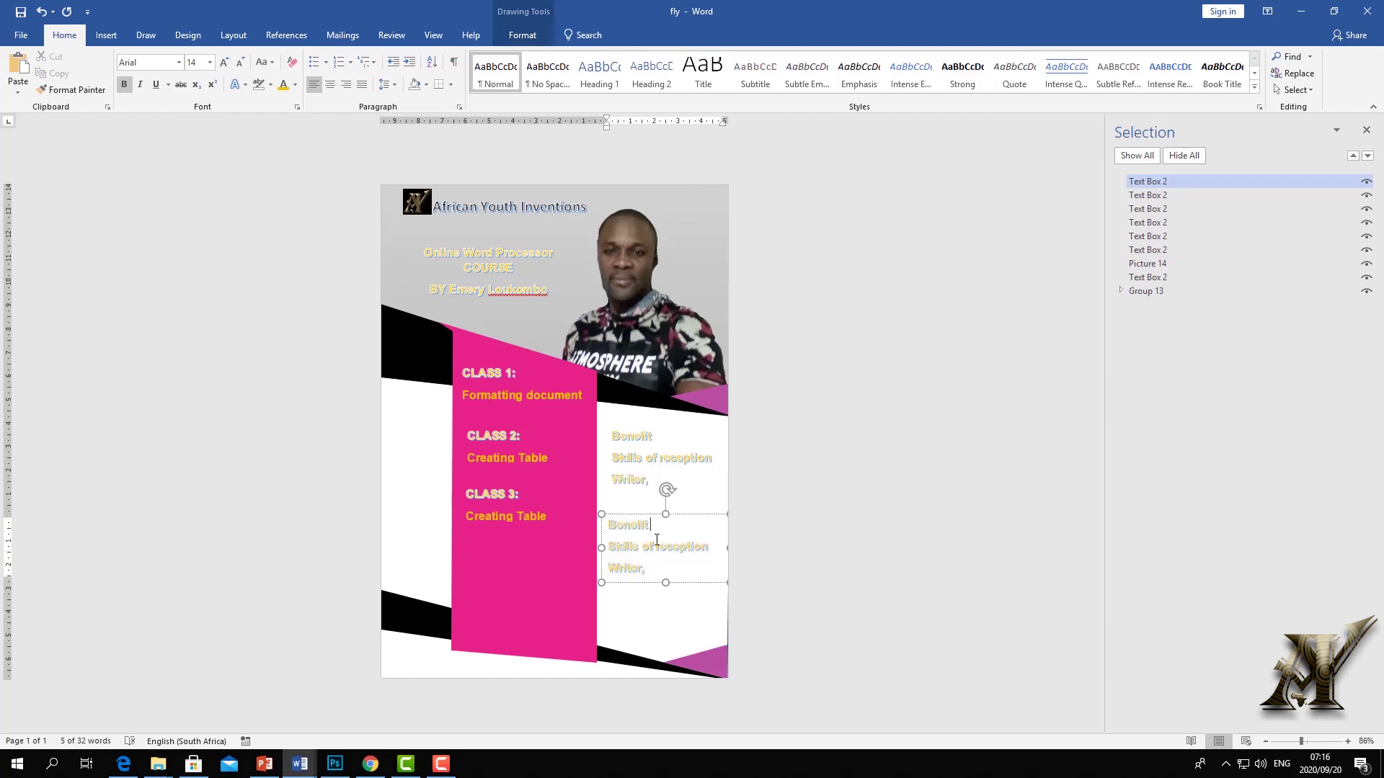
left_click(538, 499)
right_click(509, 487)
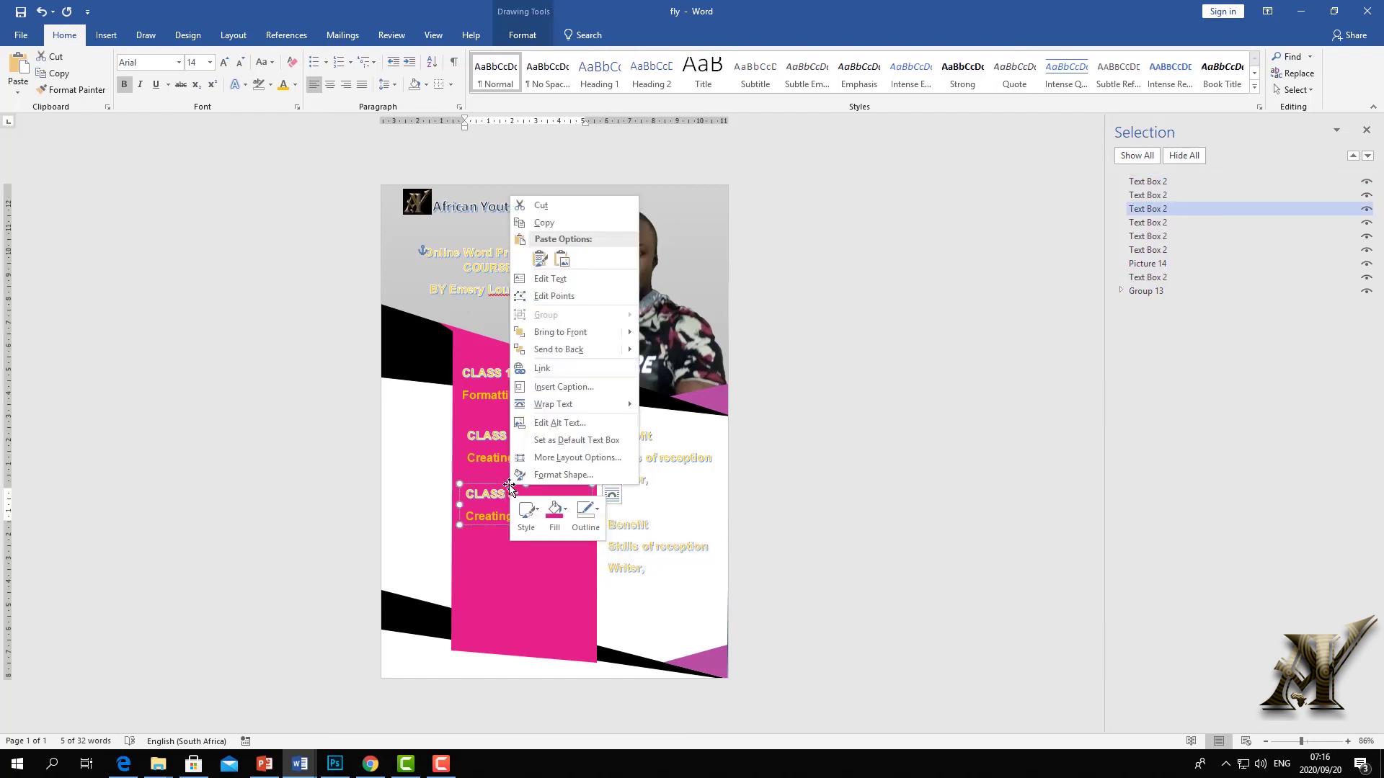
left_click(542, 223)
right_click(513, 576)
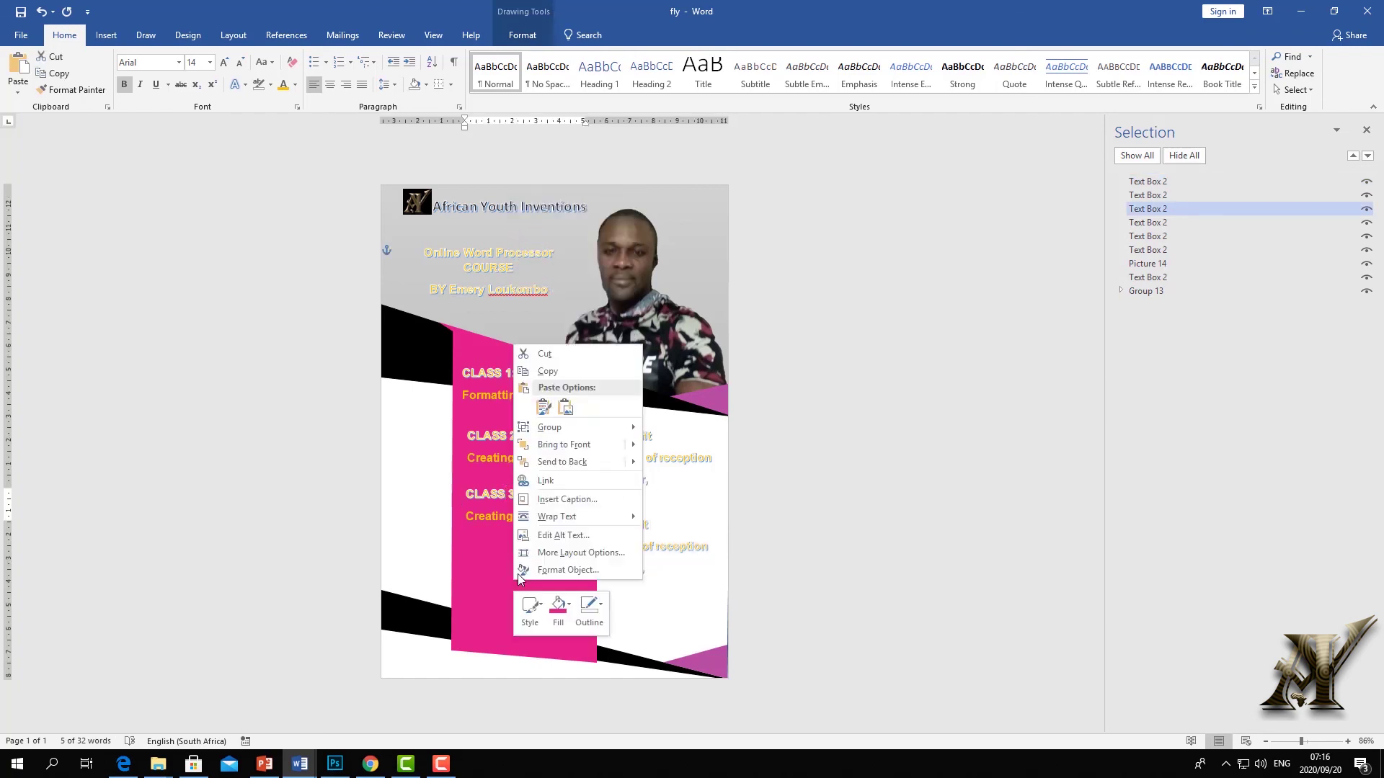
left_click(541, 409)
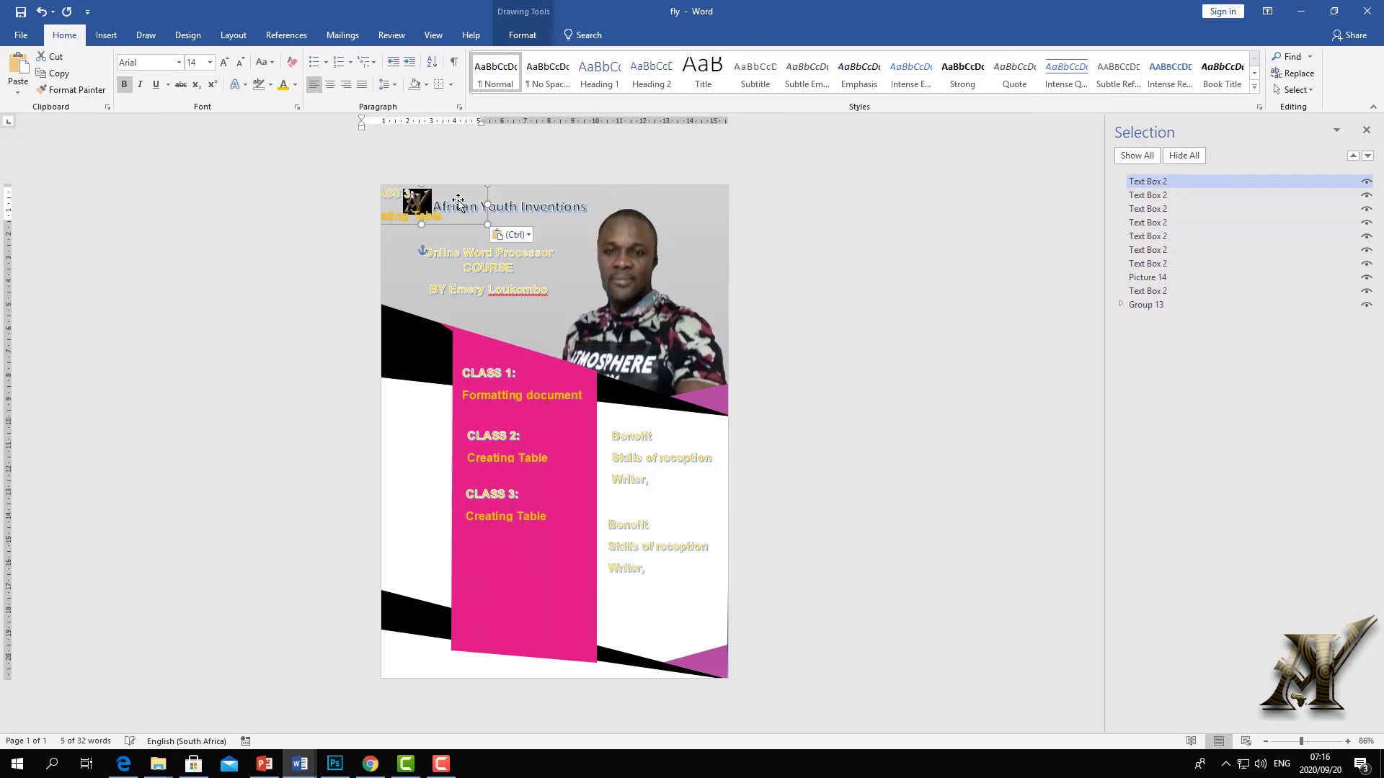
left_click_drag(460, 188, 566, 564)
Renumber the lower class boxes to CLASS 4 and CLASS 5
left_click(516, 494)
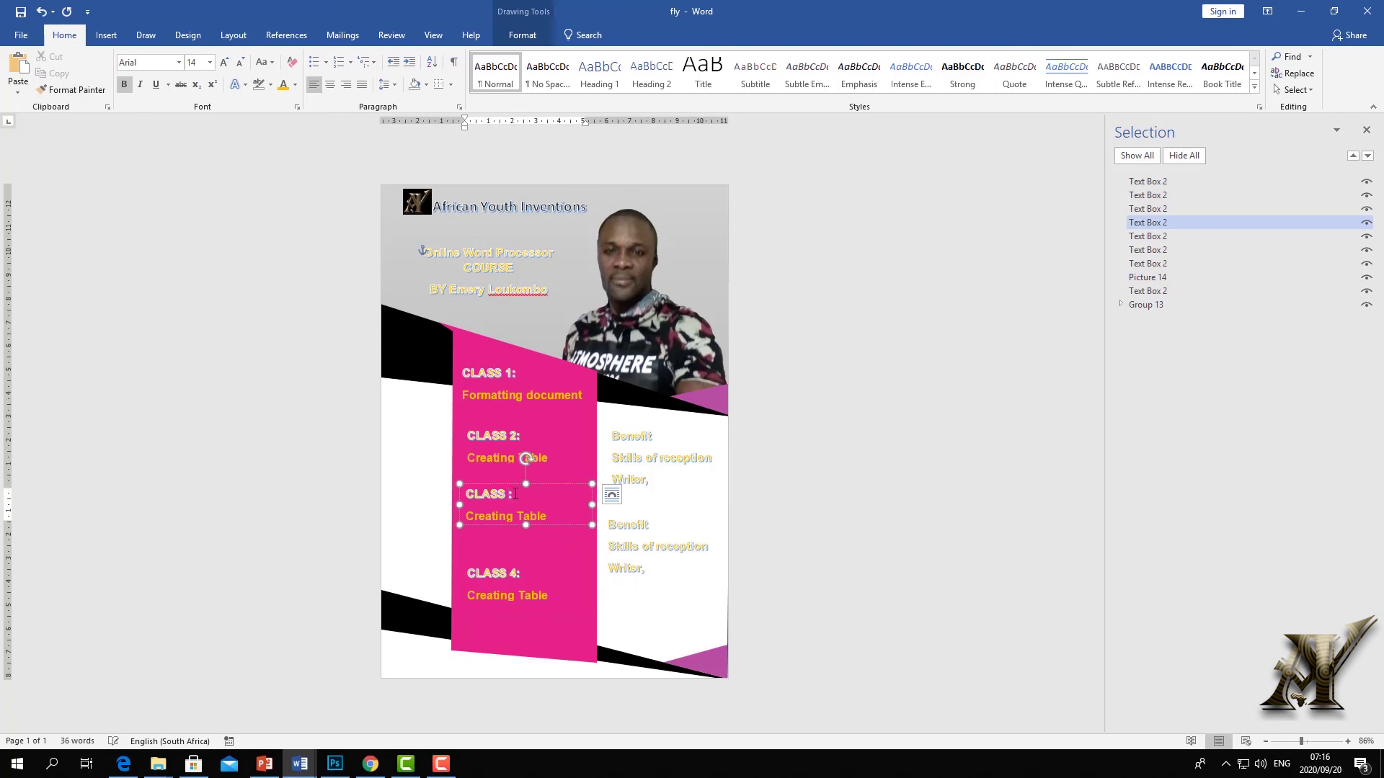
left_click(517, 575)
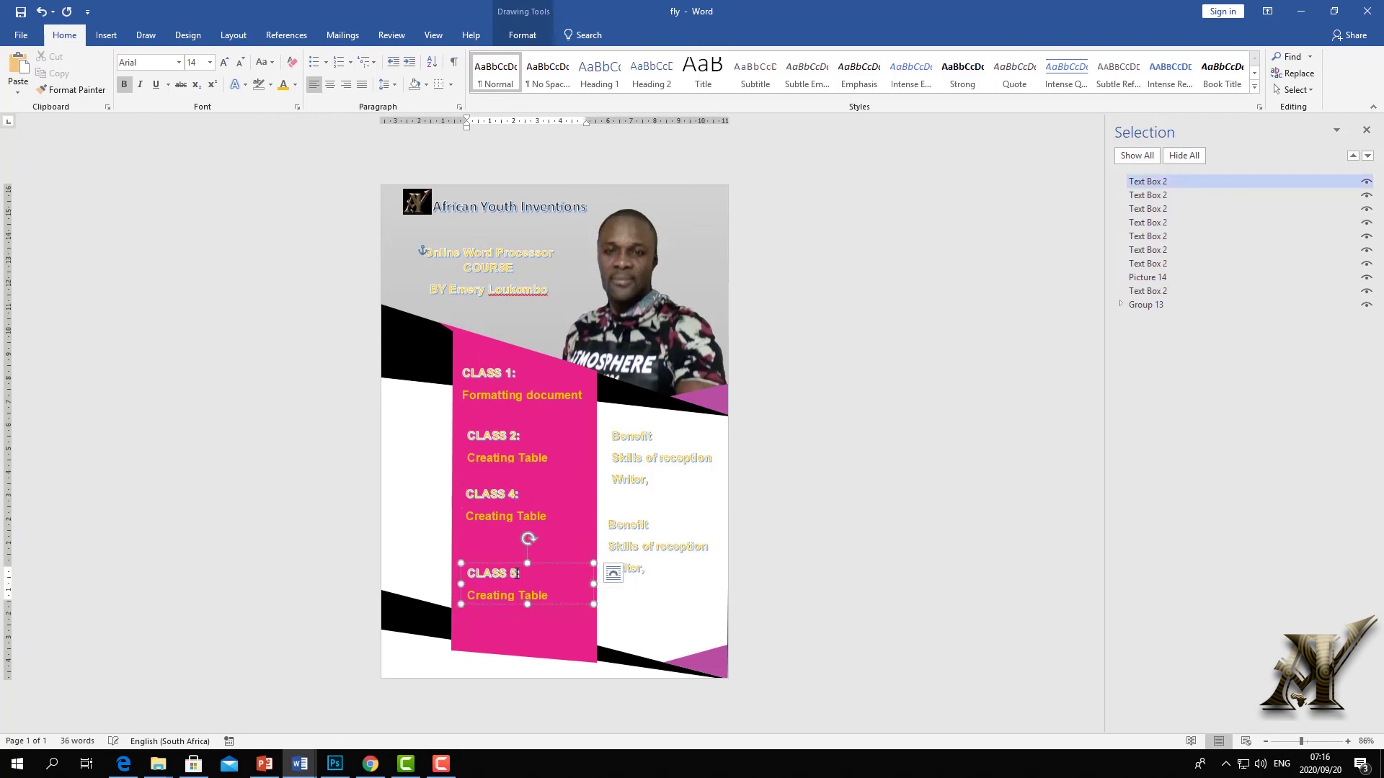
left_click(681, 555)
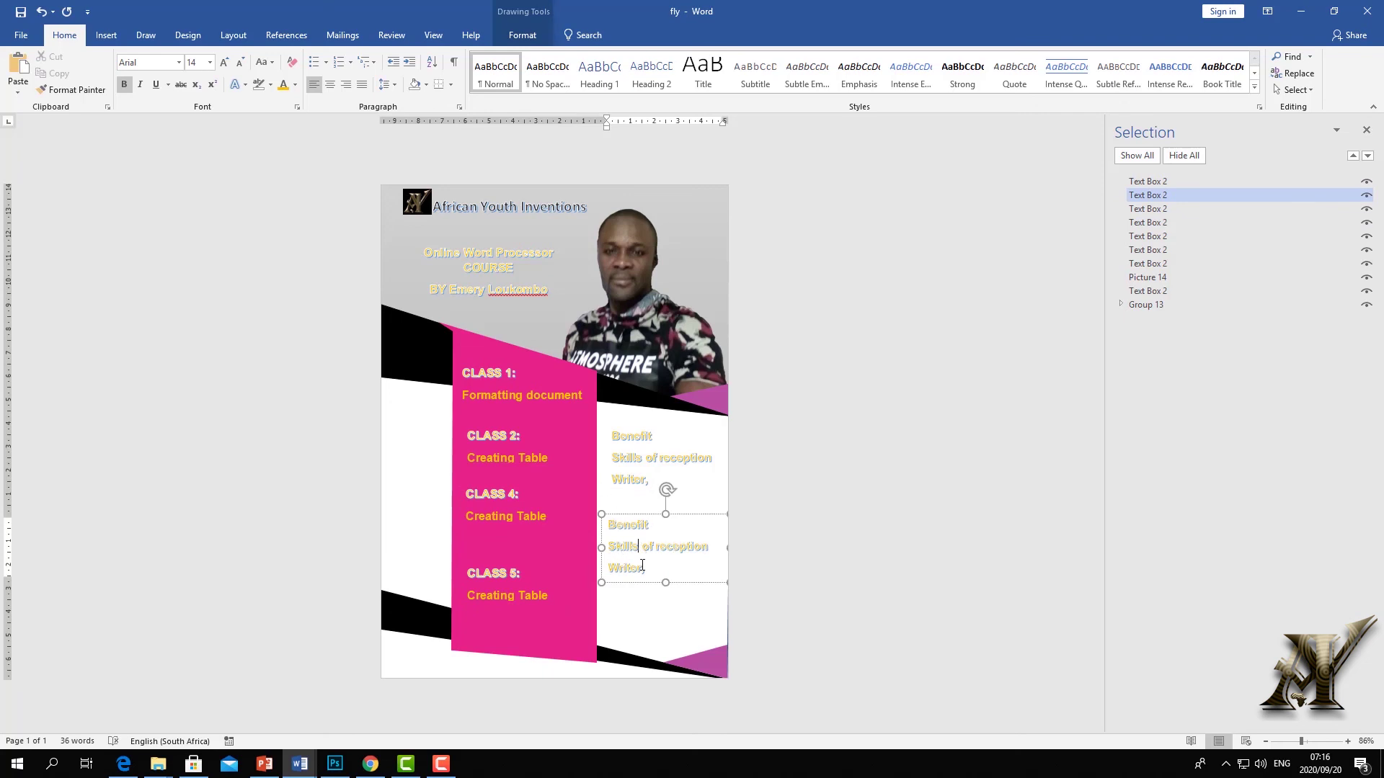
Set the upper Benefit text's paragraph spacing after to 0 pt
key("ctrl+a")
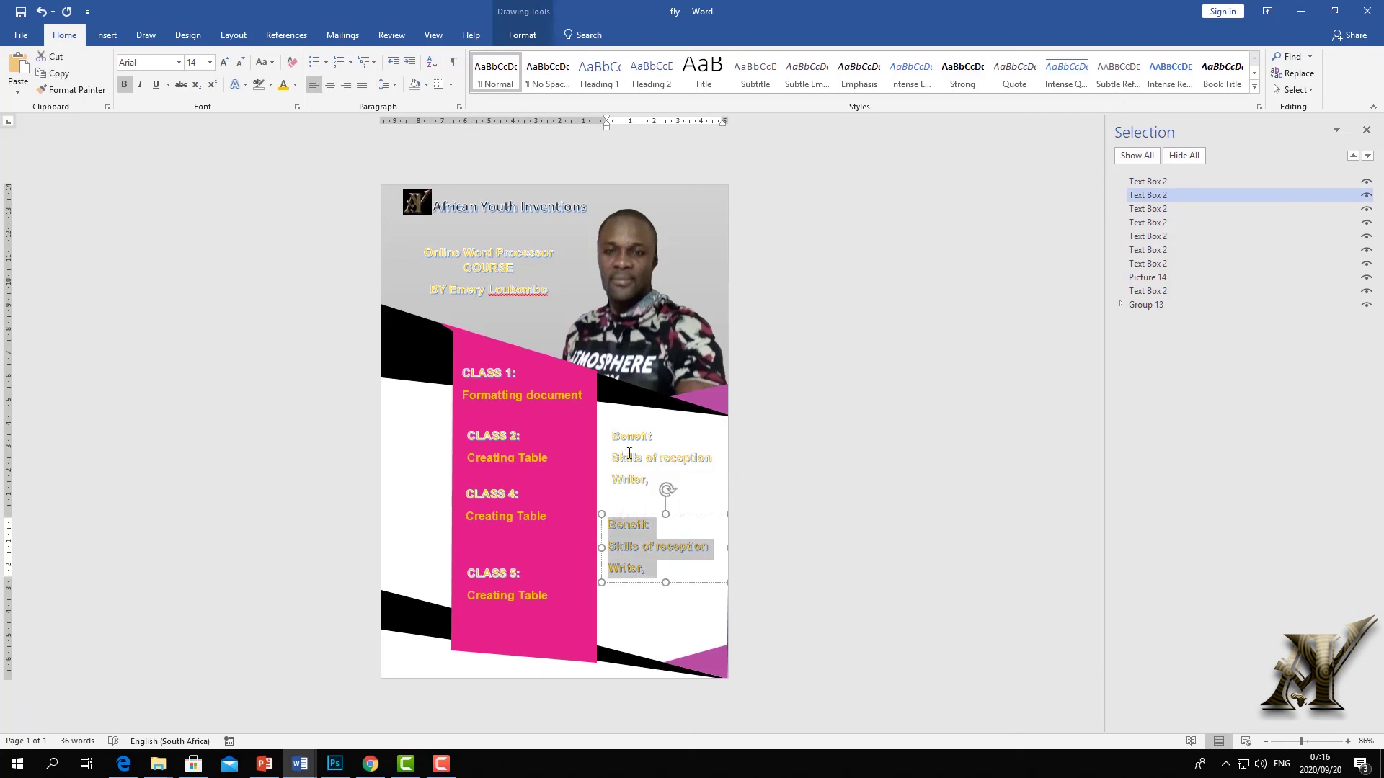
left_click(650, 446)
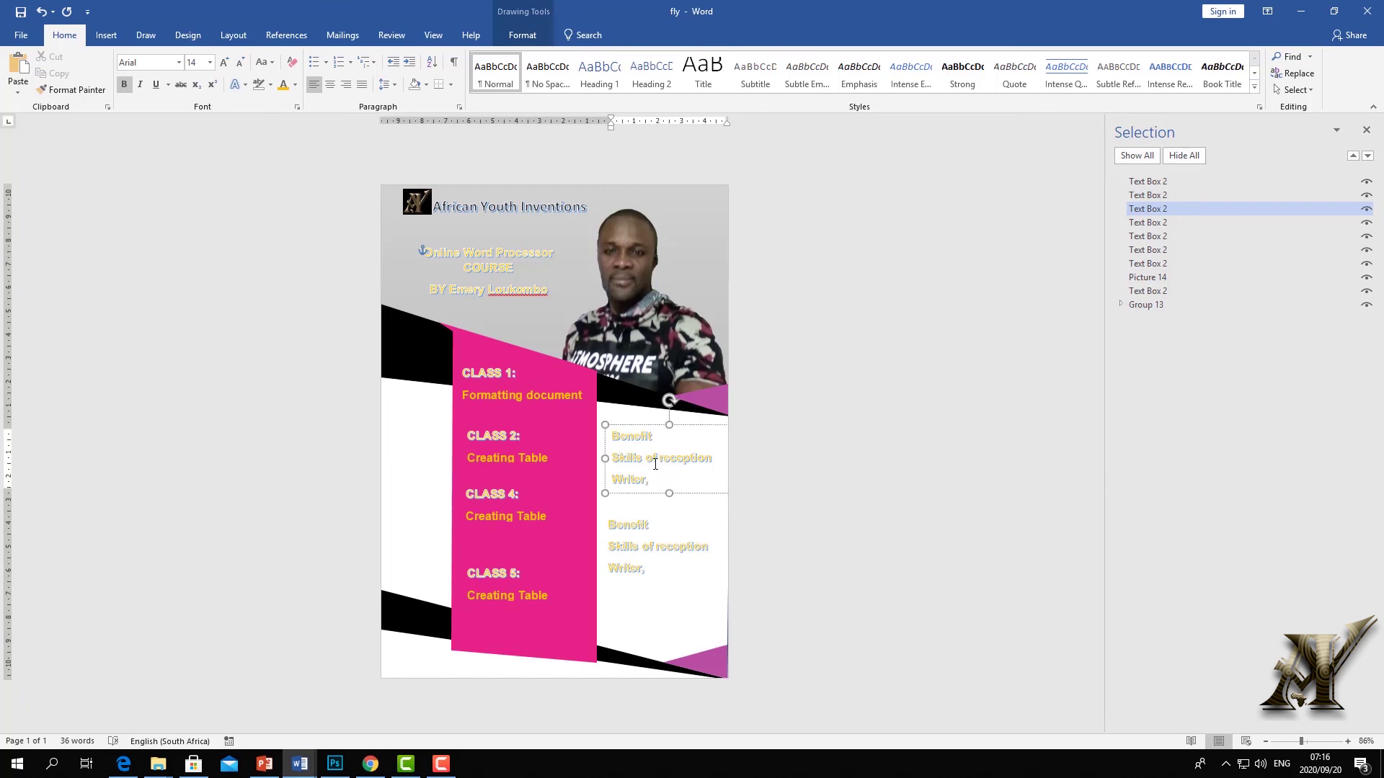
key("ctrl+a")
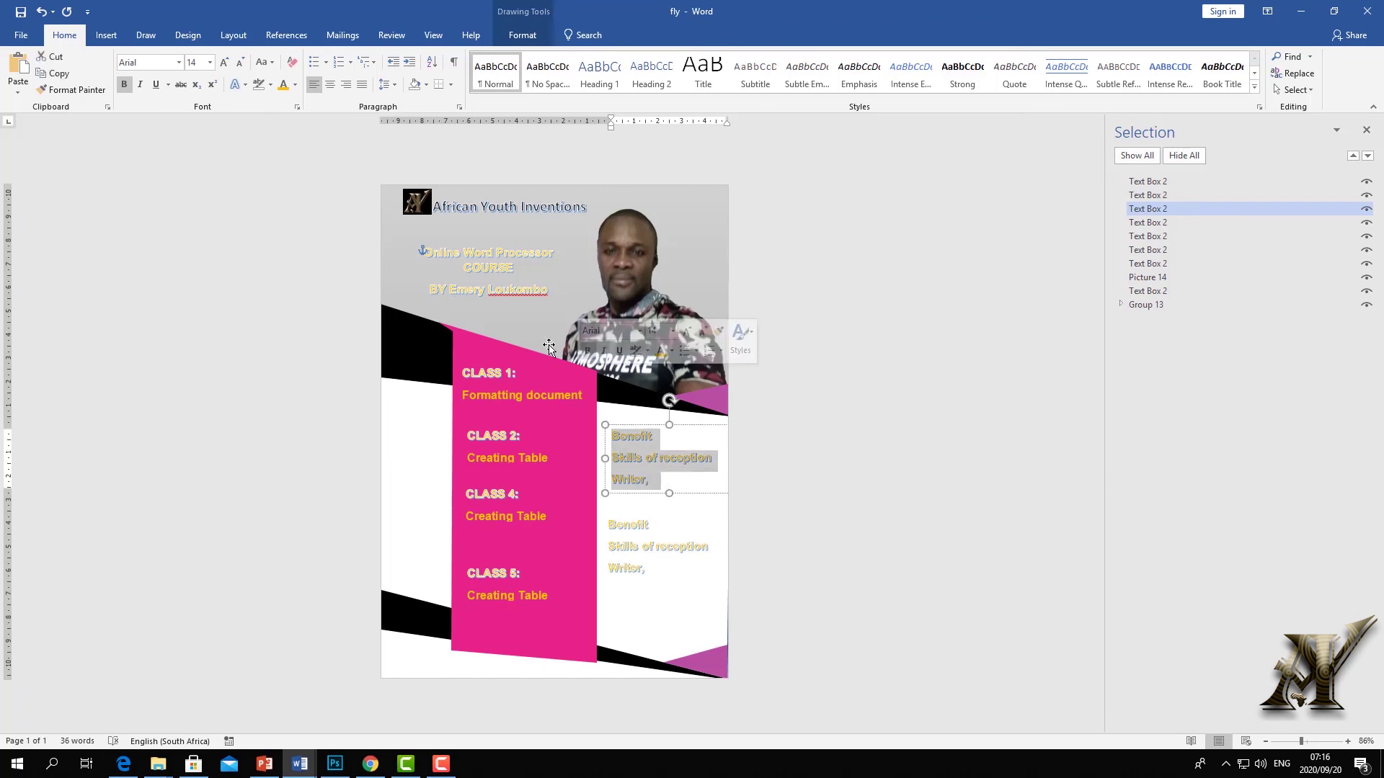
left_click(385, 85)
left_click(427, 207)
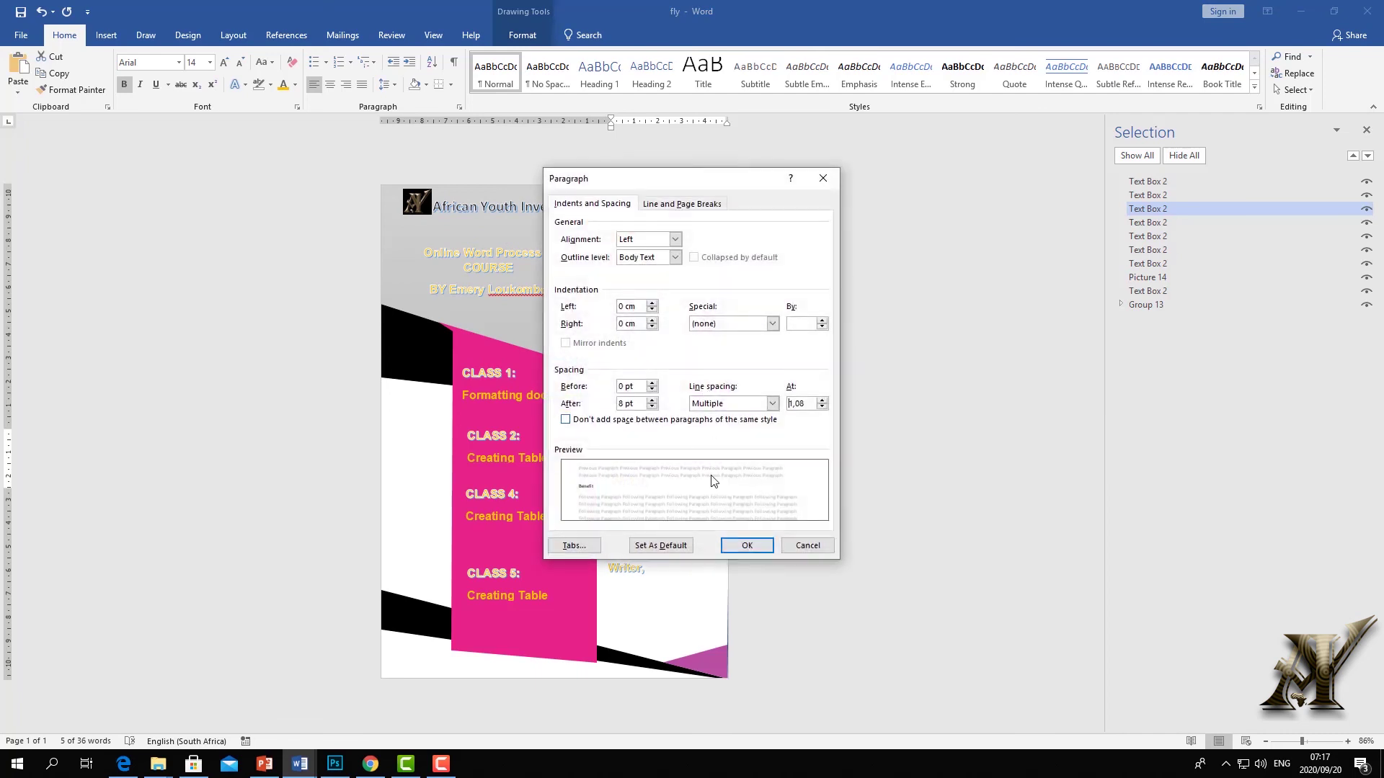
left_click(654, 408)
left_click(653, 408)
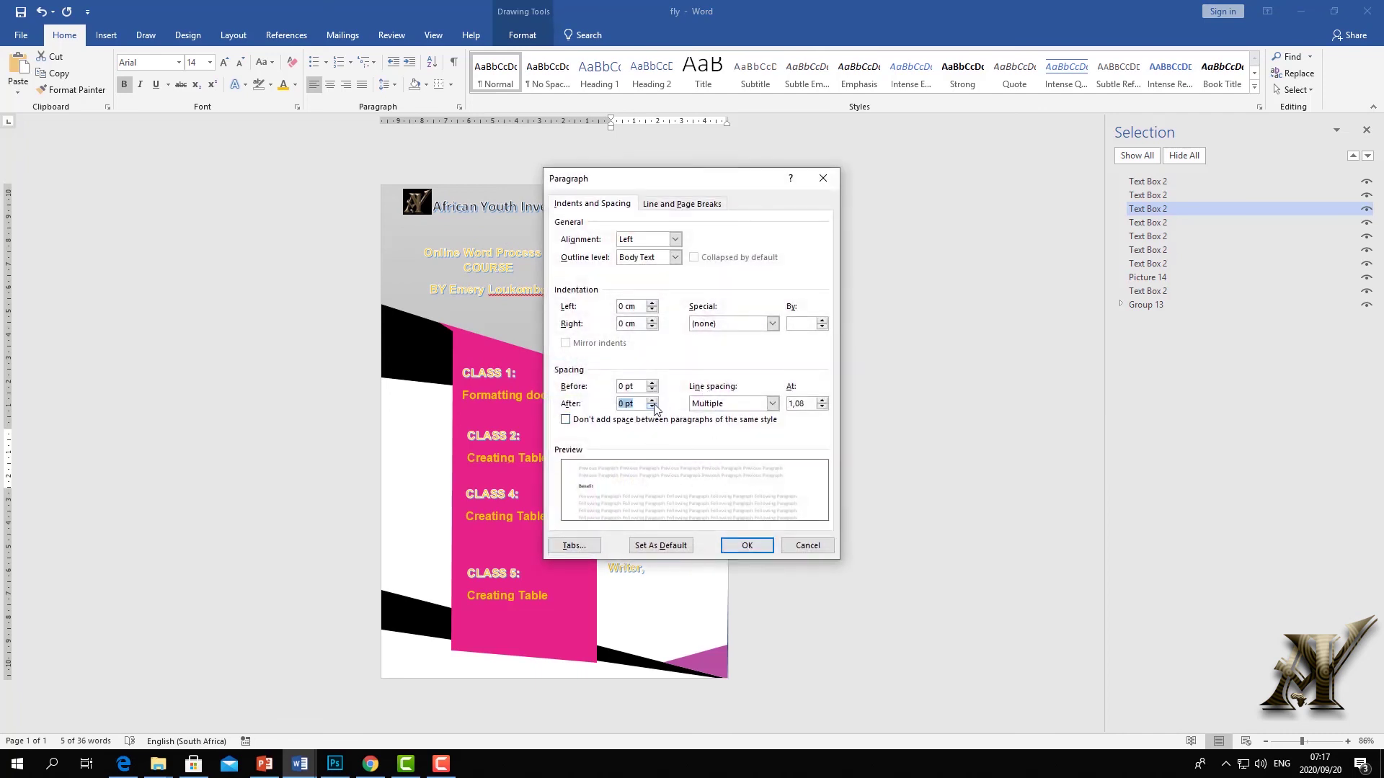
left_click(747, 546)
Add 'administration' after 'Writer,' in the upper Benefit box, fixing the spelling
left_click(673, 548)
left_click(655, 465)
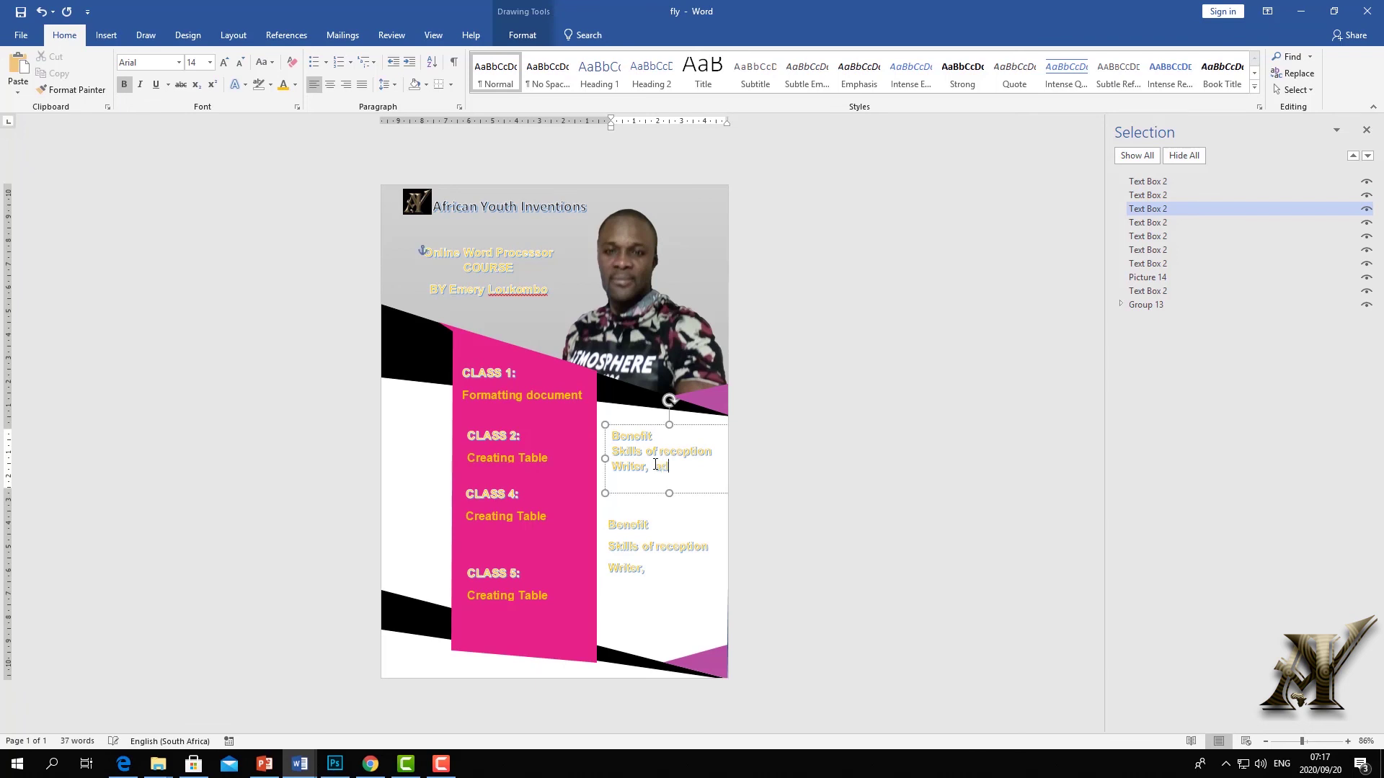
type("administarision")
right_click(640, 485)
left_click(657, 496)
Clear the WordArt styling so the benefits text is plain blue
left_click_drag(692, 484, 611, 434)
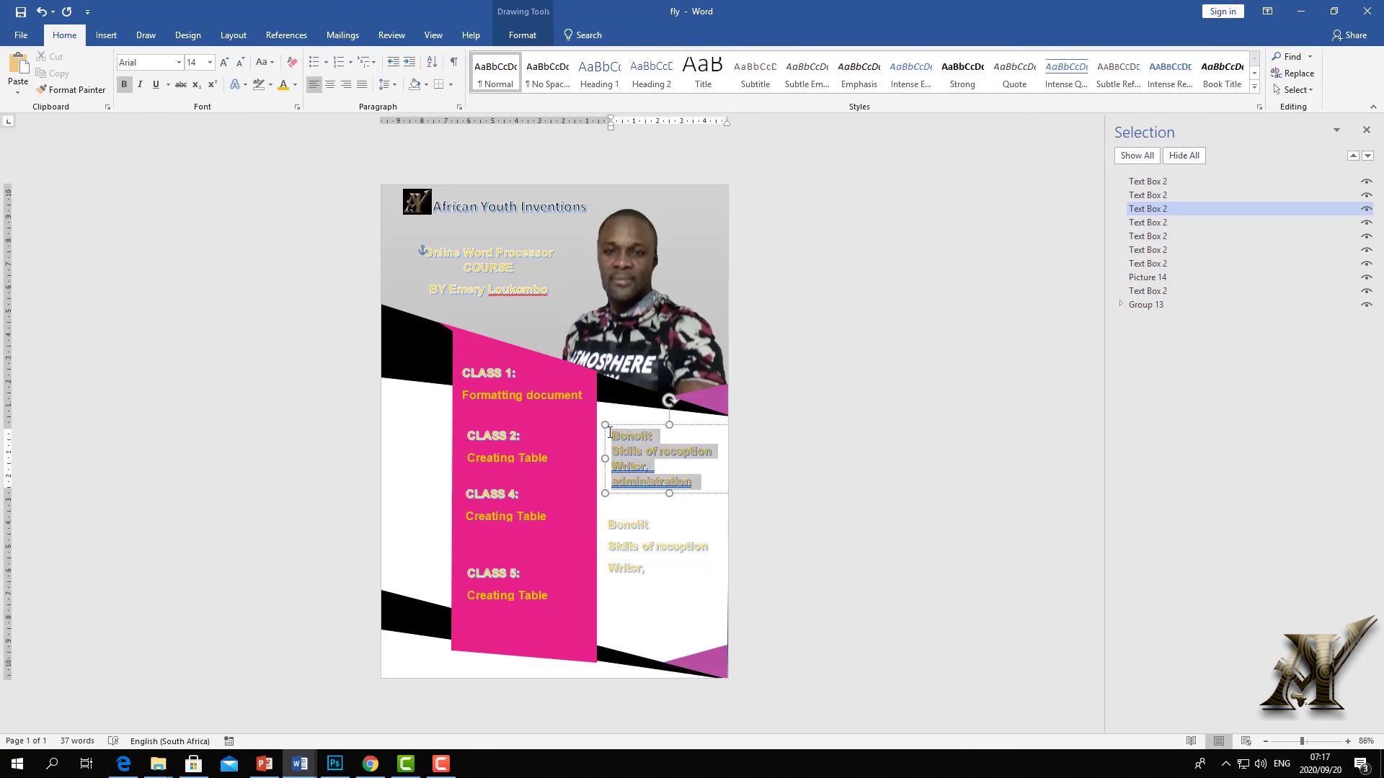
left_click(523, 35)
left_click(629, 72)
left_click(65, 35)
left_click(641, 463)
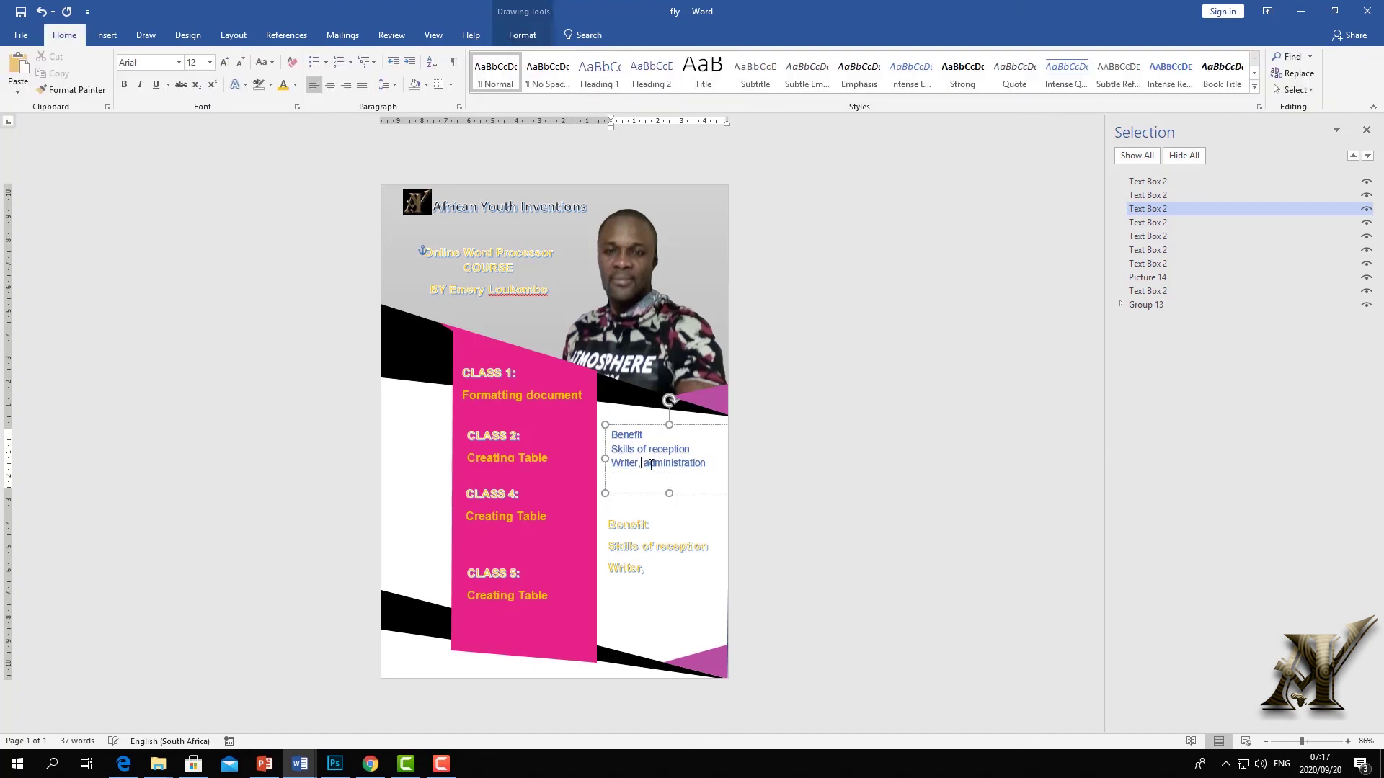
Select all the text in the lower Benefit box for replacement
left_click(642, 593)
left_click(633, 548)
left_click_drag(650, 560, 613, 516)
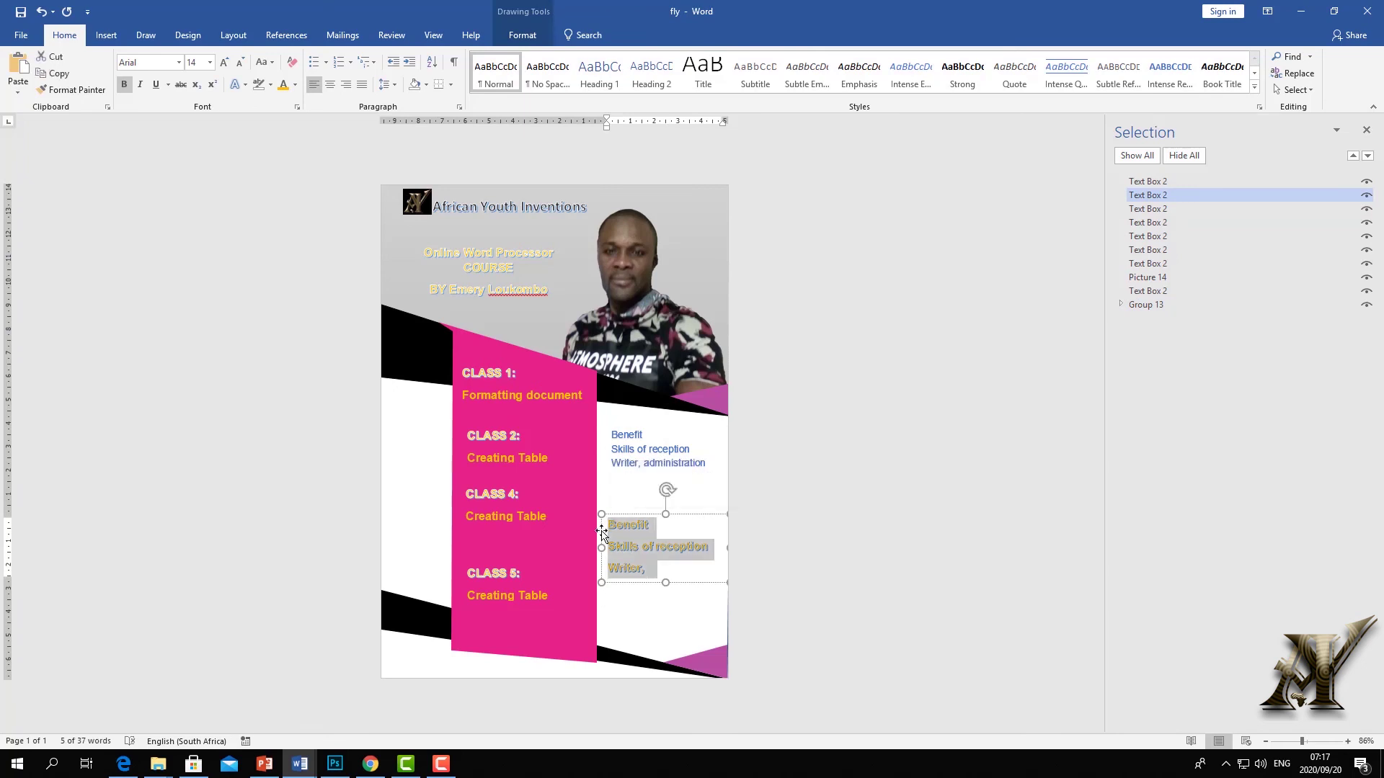
Replace the lower box's text with 'Date:' and '20 September 2020' on two lines
type("Date:")
key("Return")
type("20 September 2020")
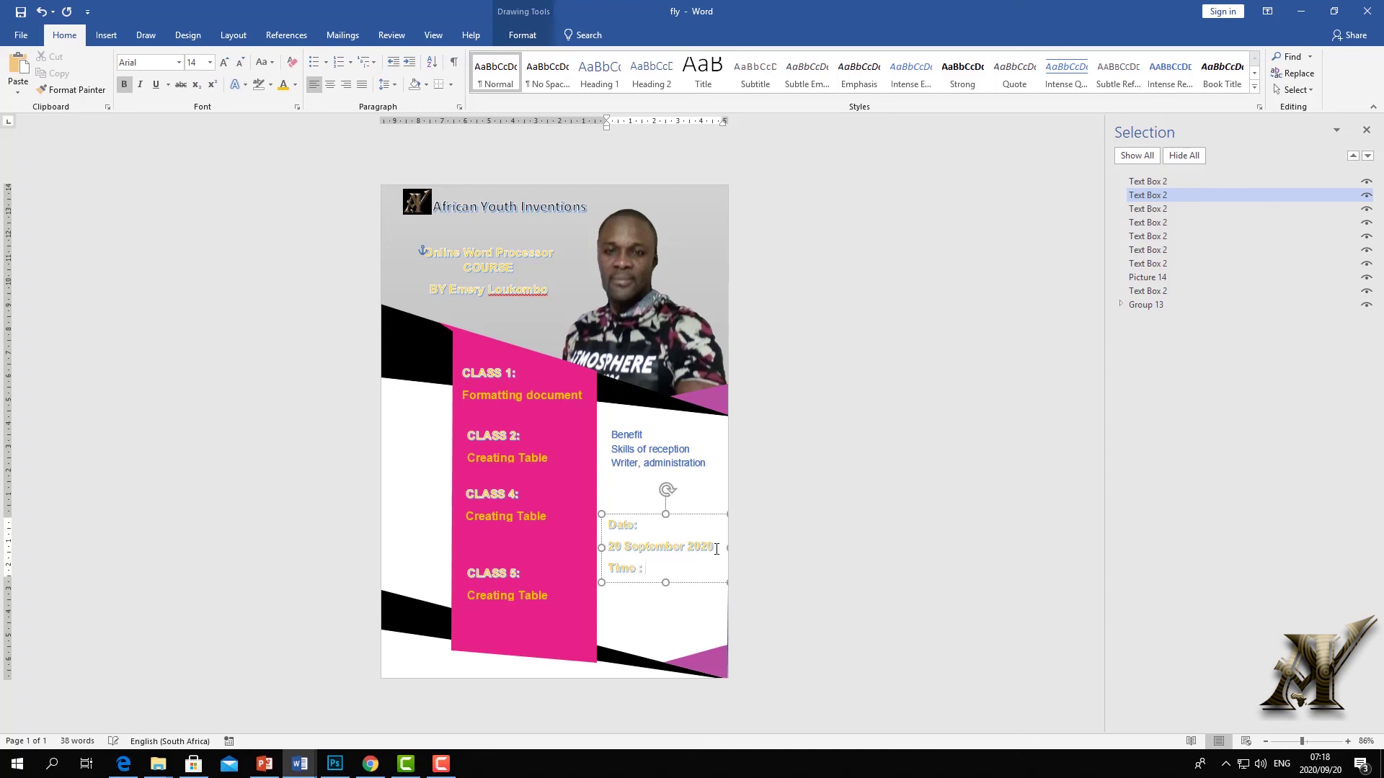
left_click(657, 516)
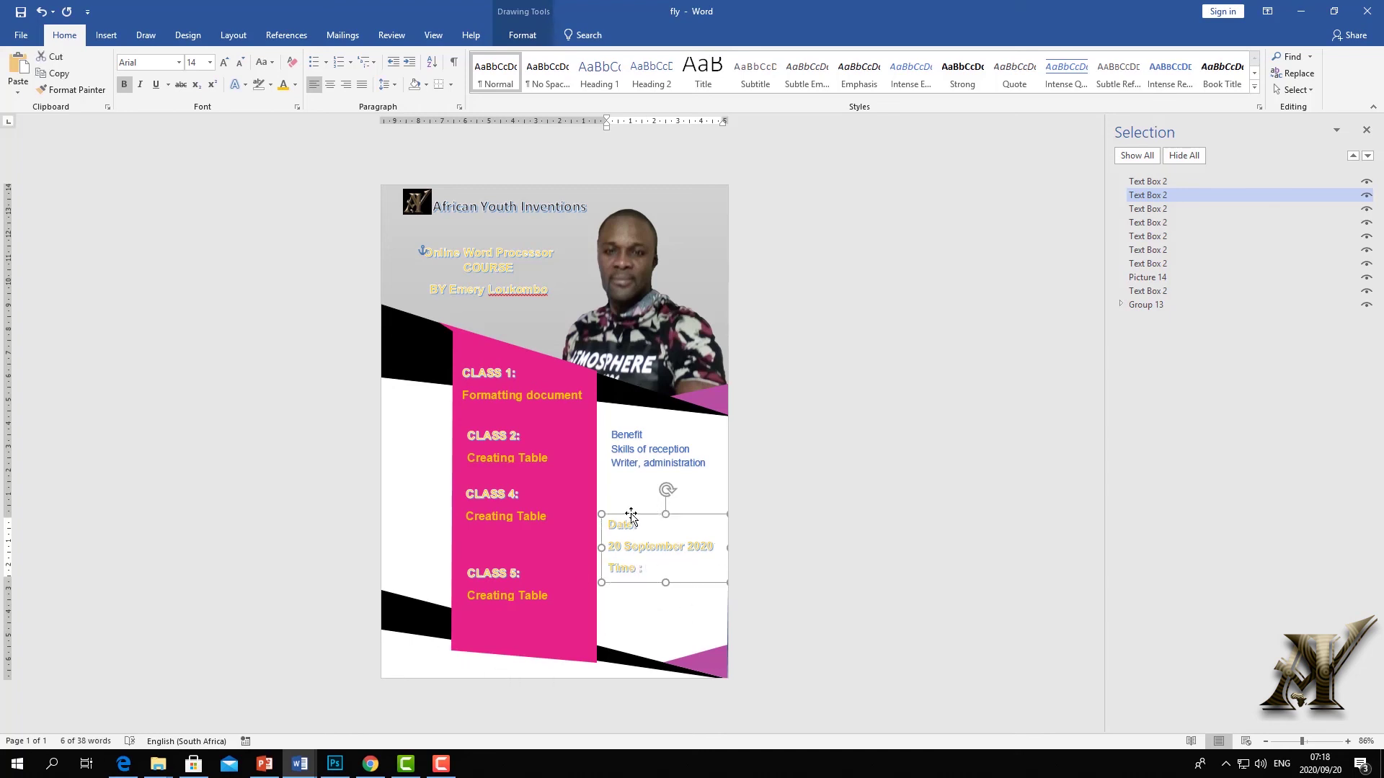
right_click(630, 516)
left_click(672, 255)
right_click(400, 484)
left_click_drag(403, 358, 432, 678)
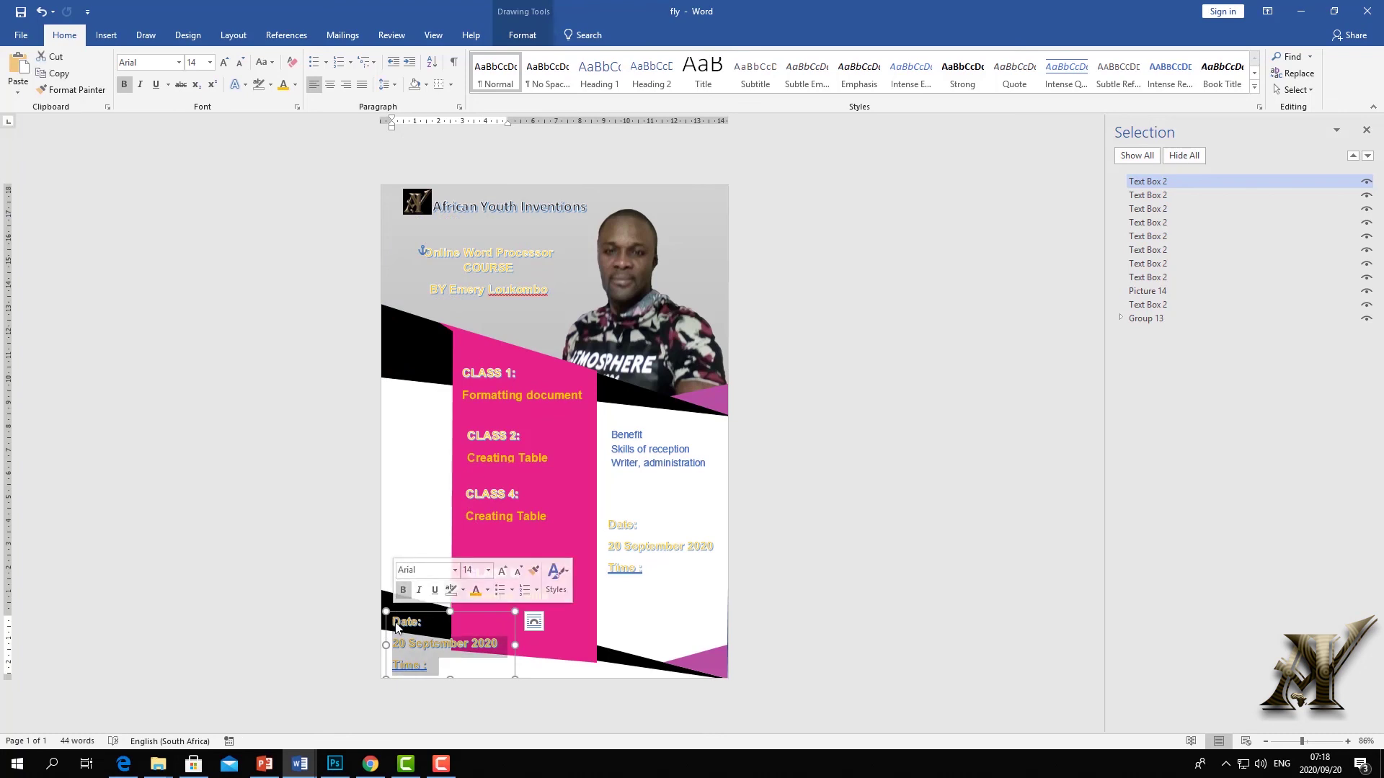
type("www")
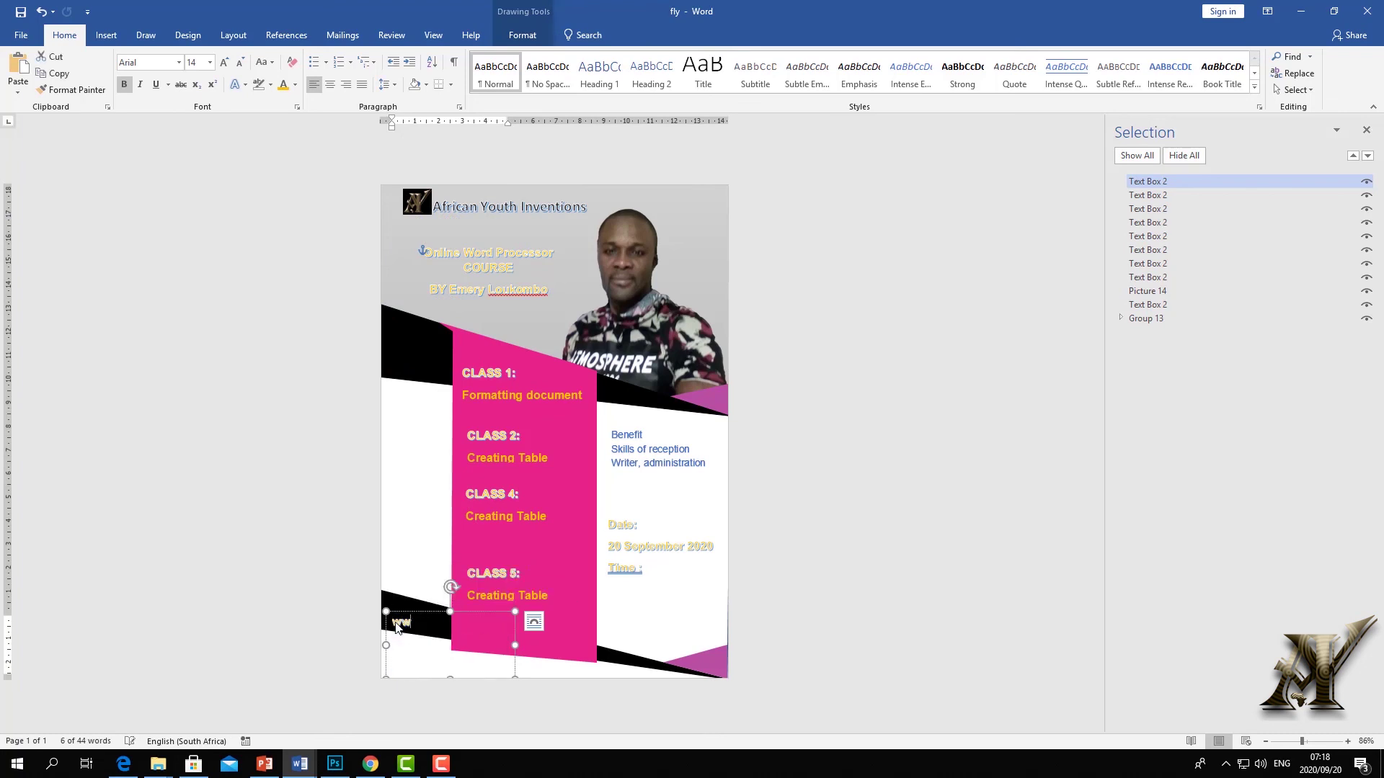
type(".ayi.co.za")
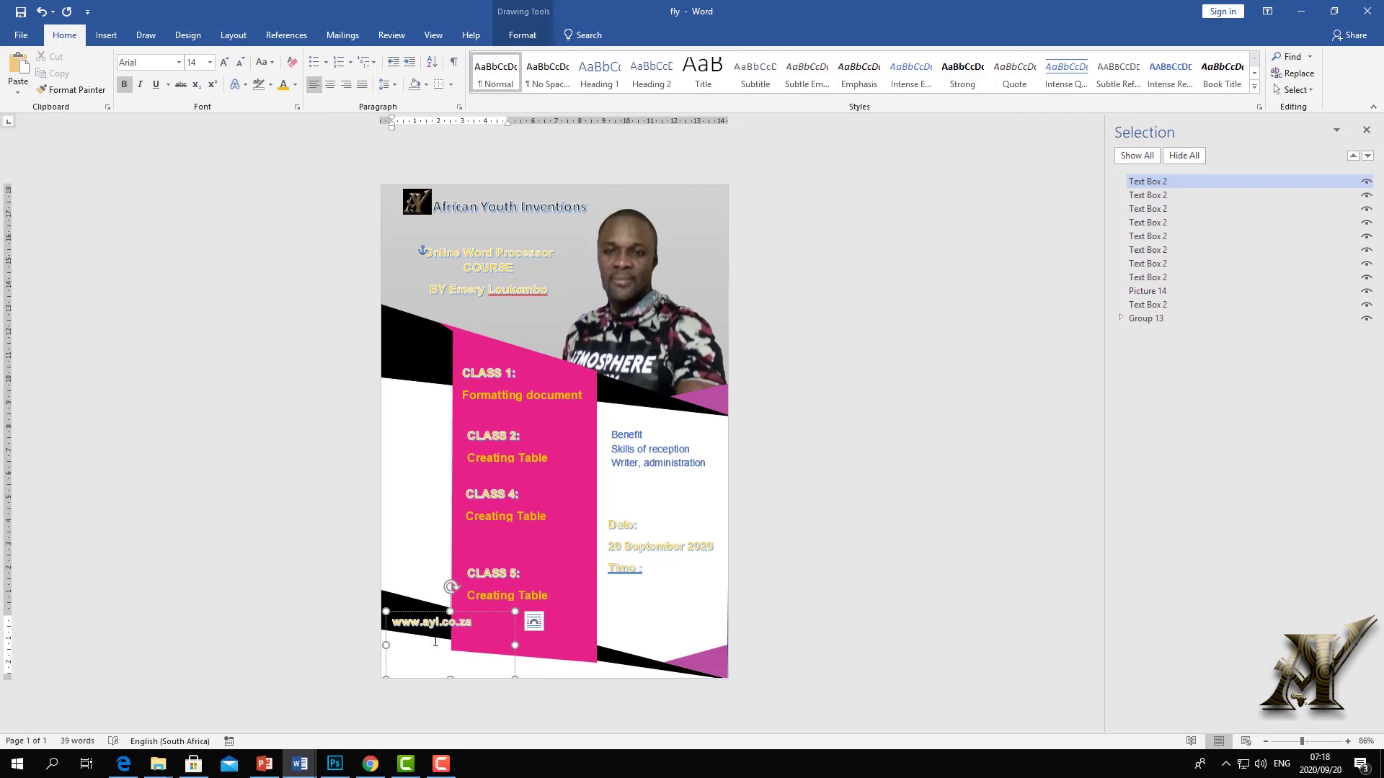
left_click_drag(425, 622, 453, 653)
Put 'Booked your class at' in front of the web address
left_click(421, 663)
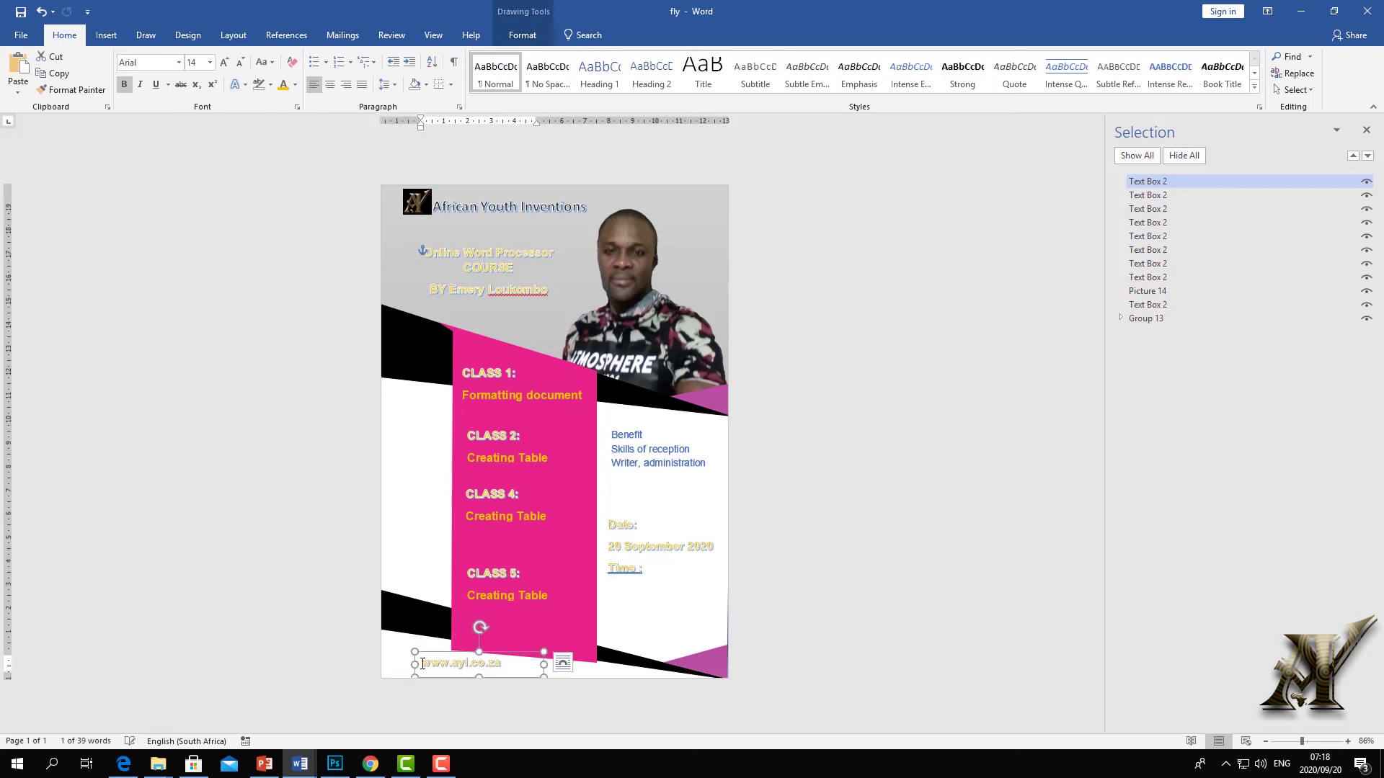
type("Booked ")
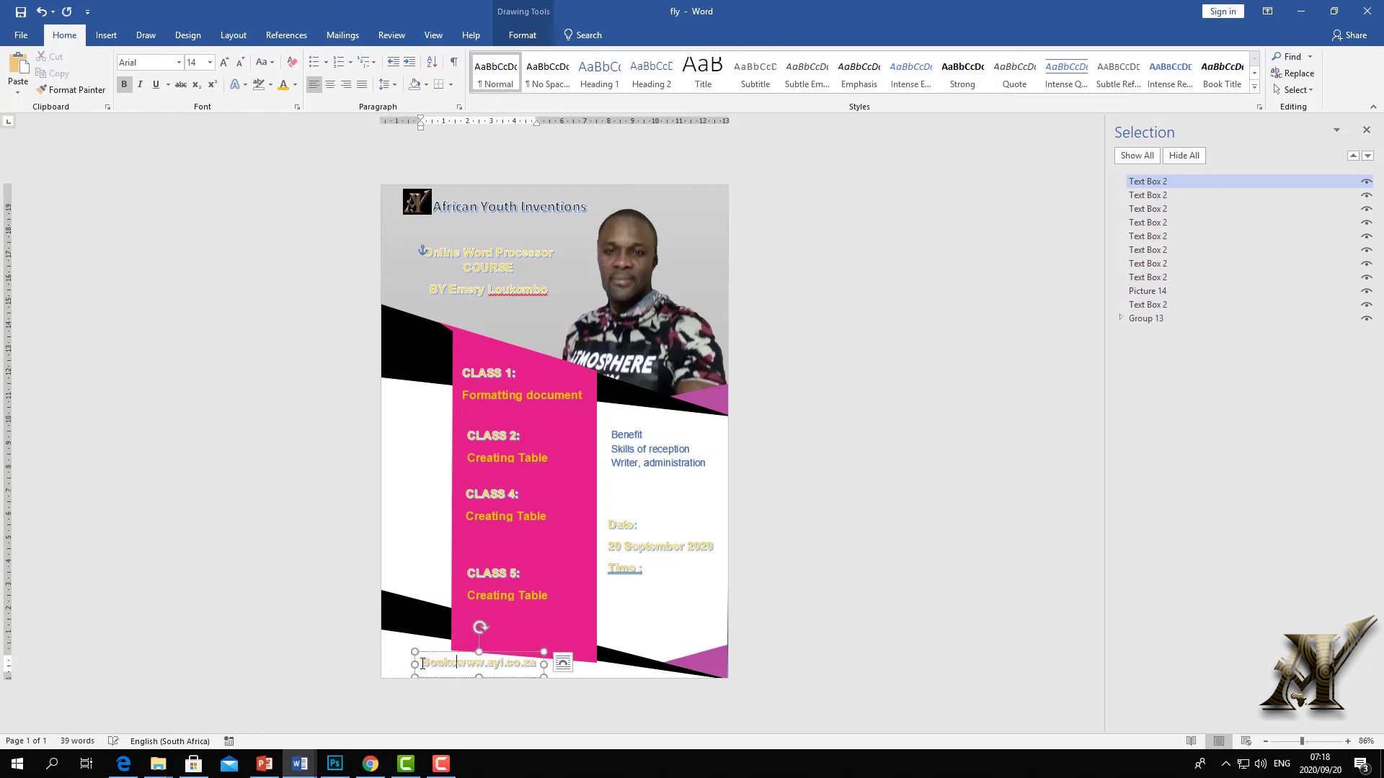
type("your class at")
left_click(862, 488)
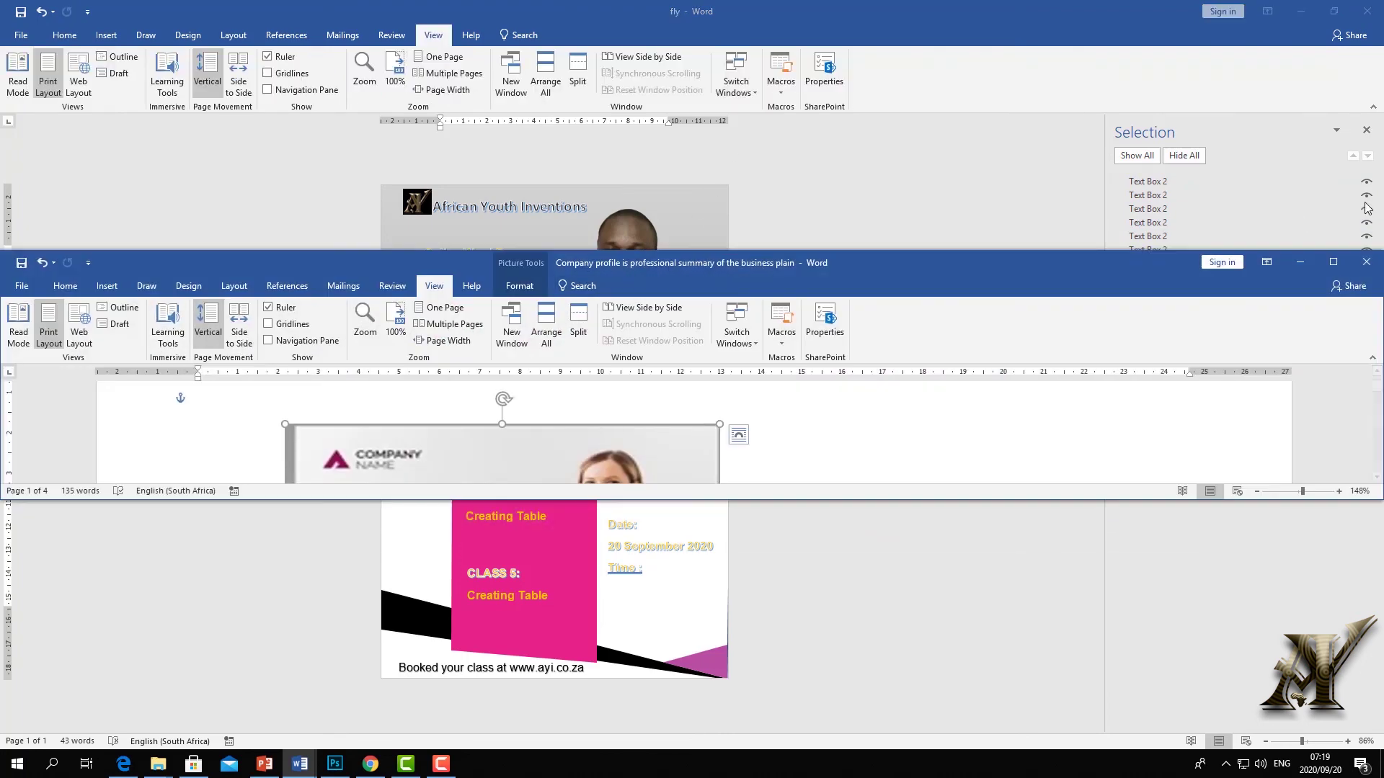
left_click(1333, 261)
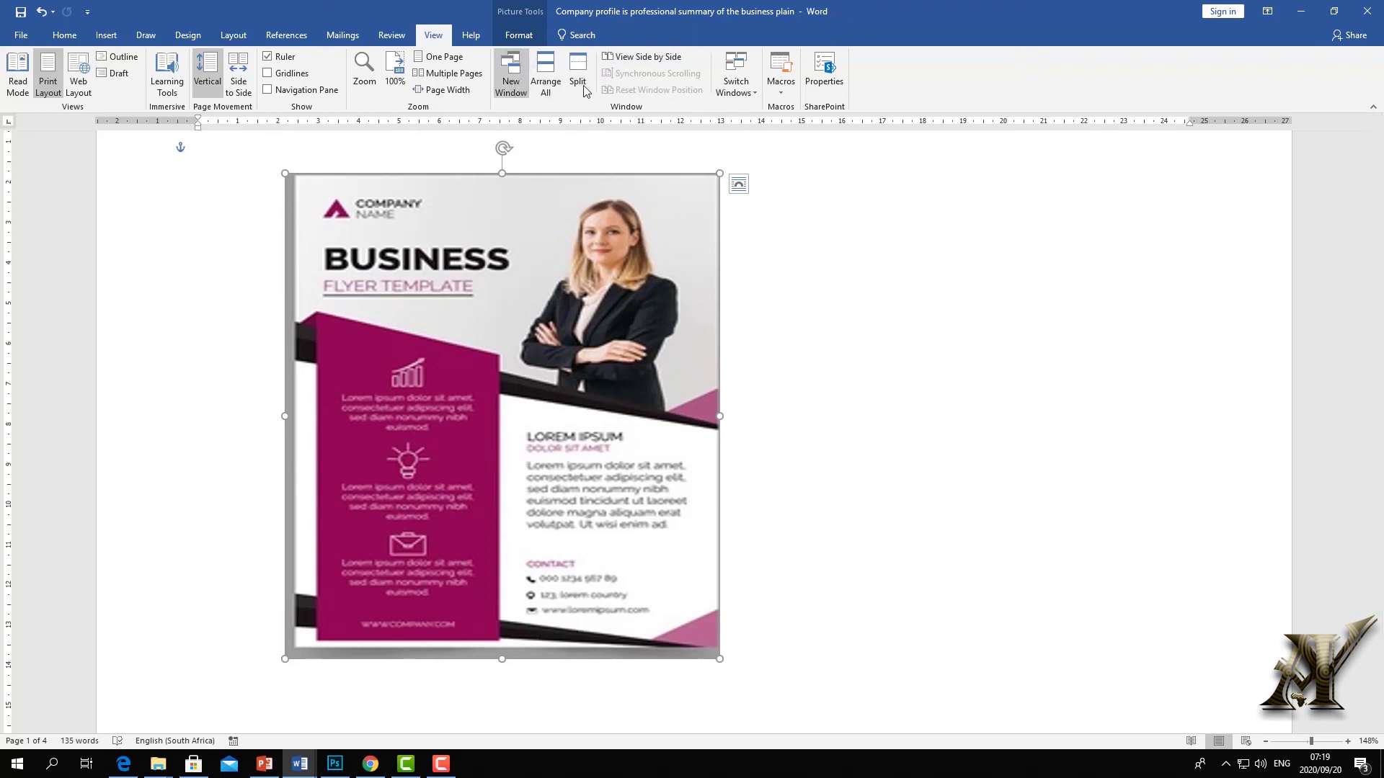
left_click(744, 88)
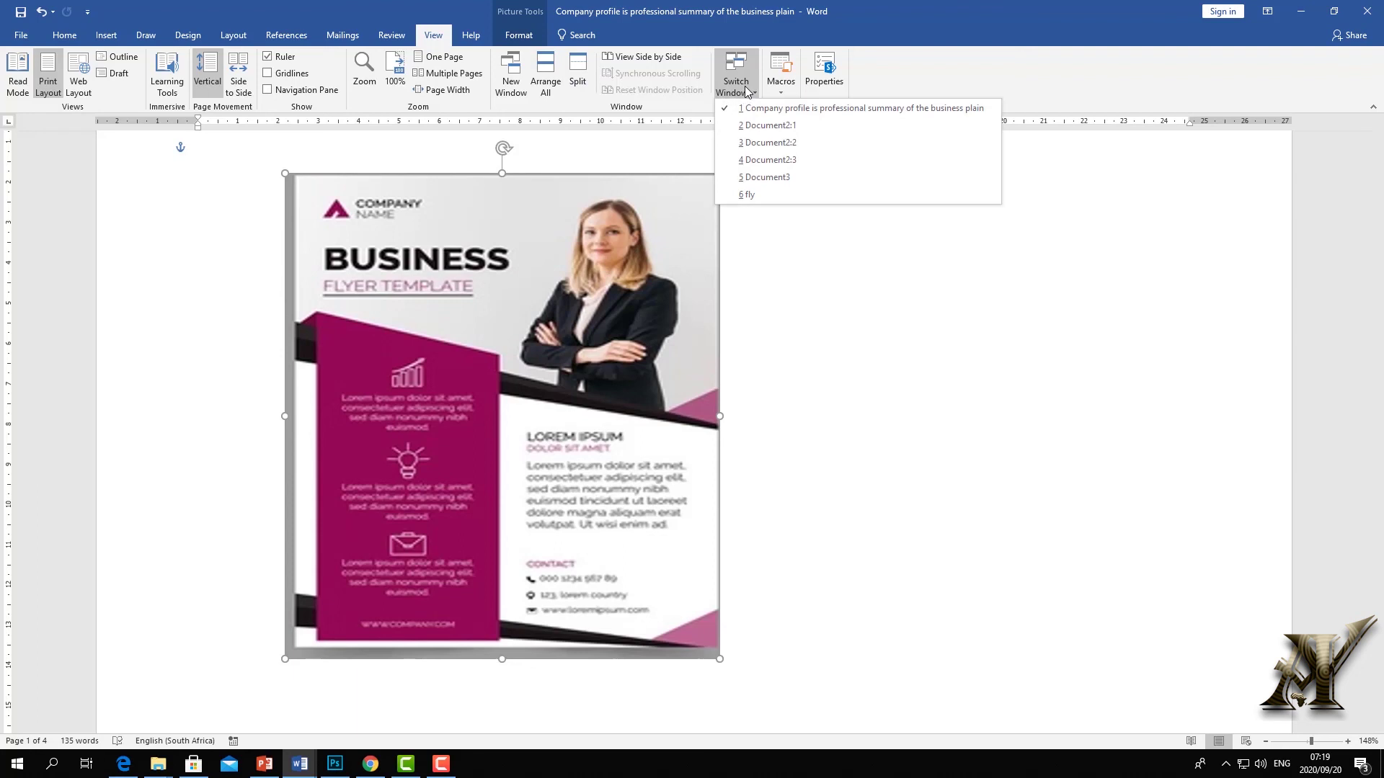
left_click(762, 194)
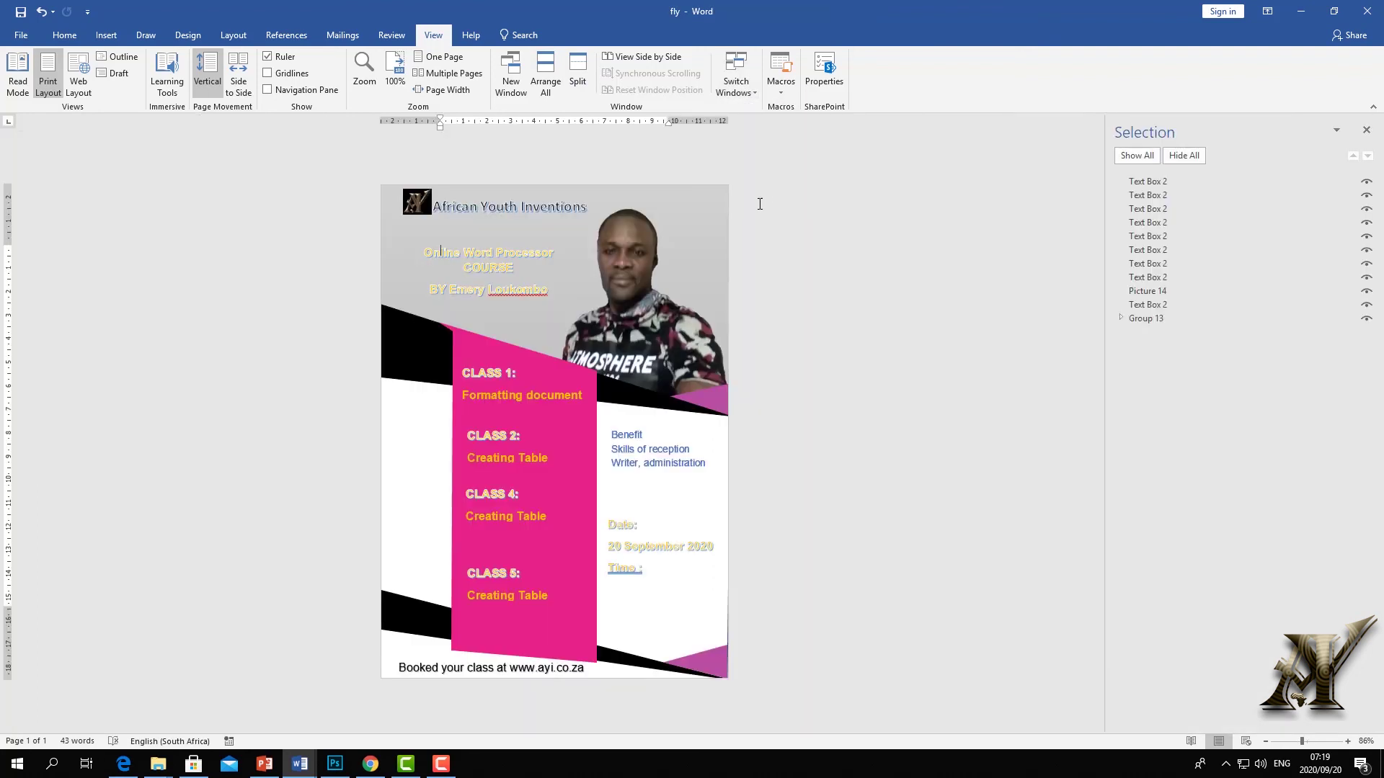
left_click(621, 517)
left_click(634, 616)
Insert the phone handset icon from the Icons library
left_click(634, 616)
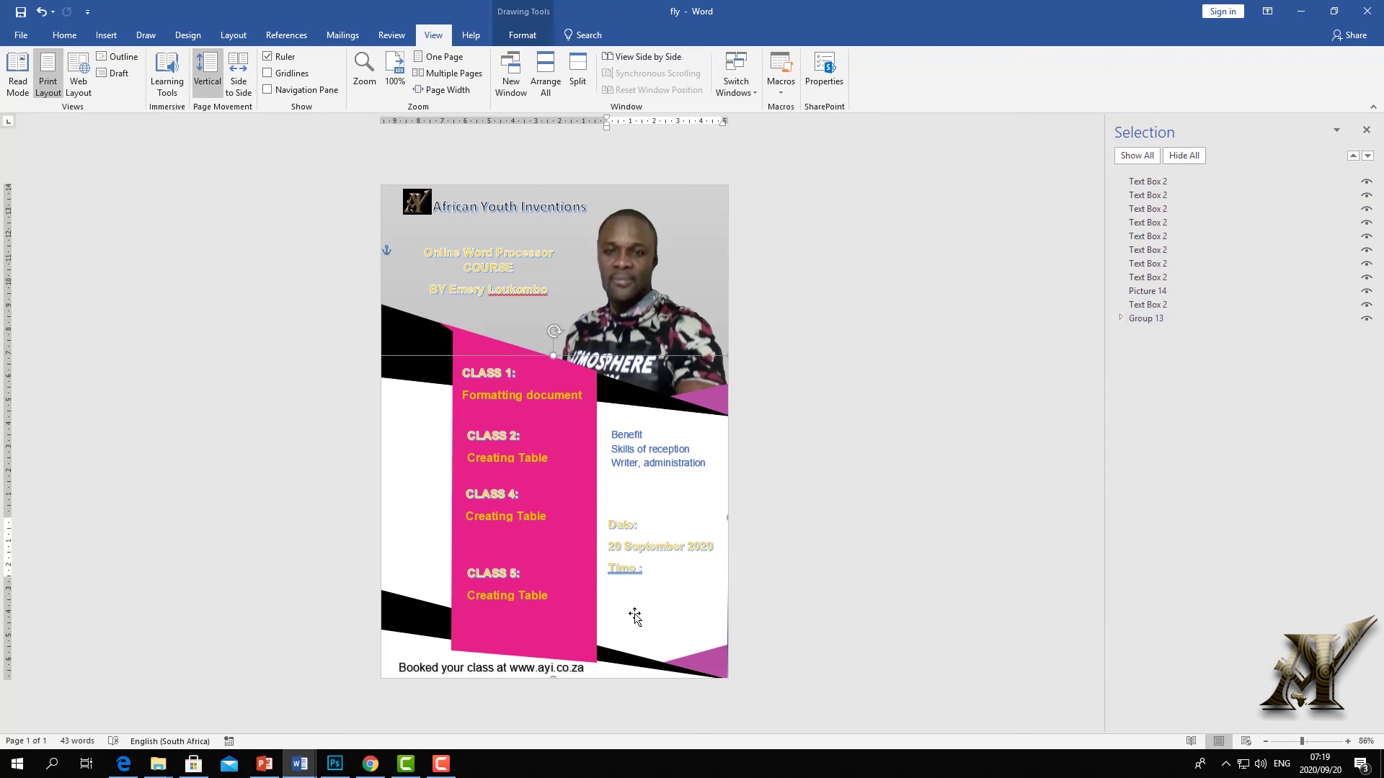
left_click(106, 35)
left_click(219, 95)
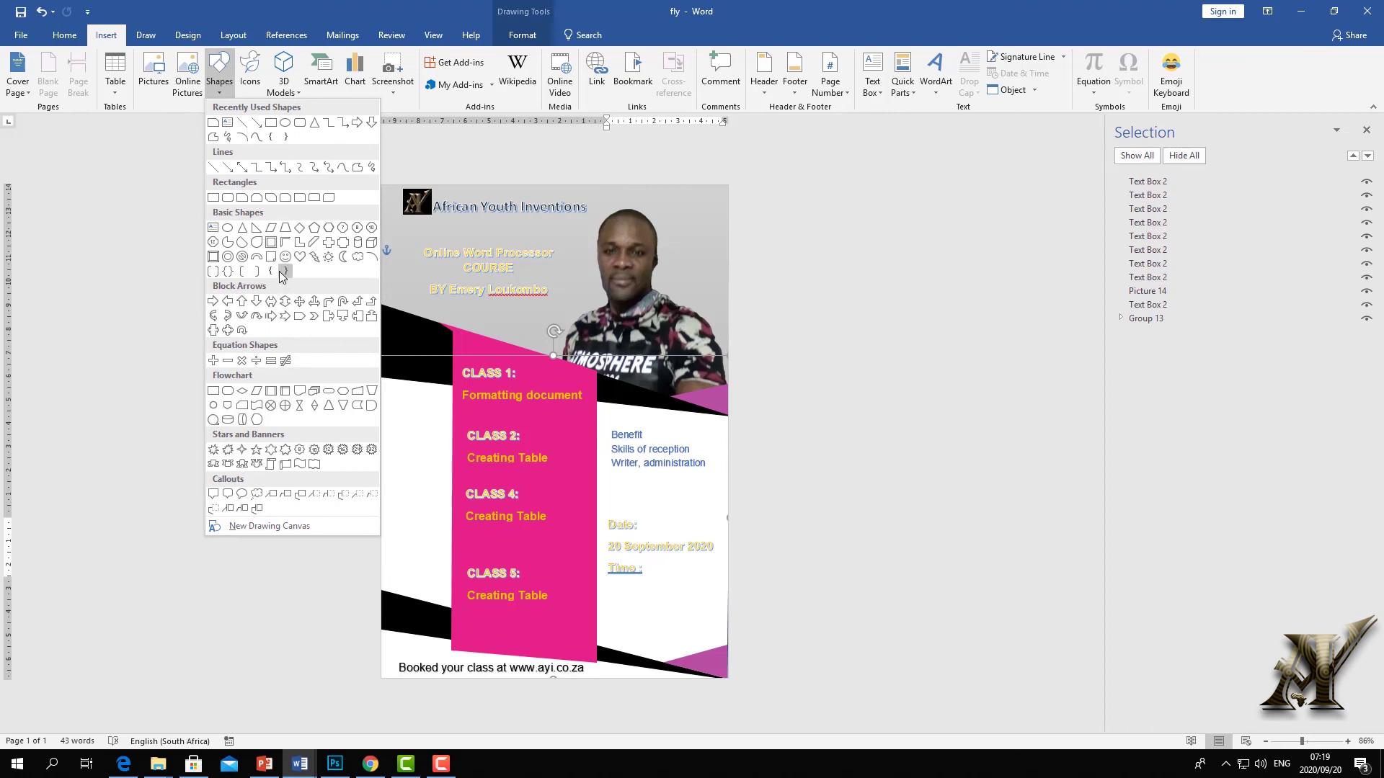
left_click(249, 85)
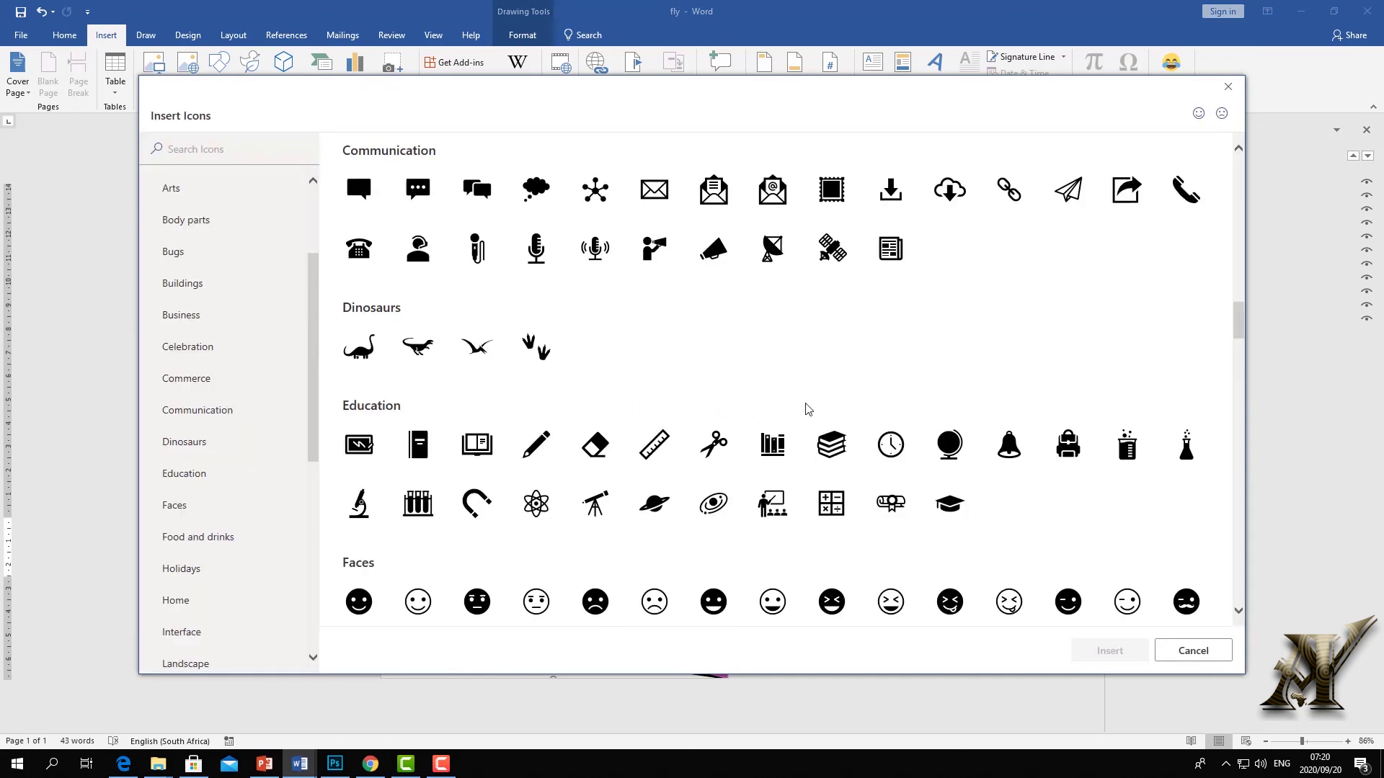
left_click(1198, 186)
left_click(1200, 191)
double_click(1186, 190)
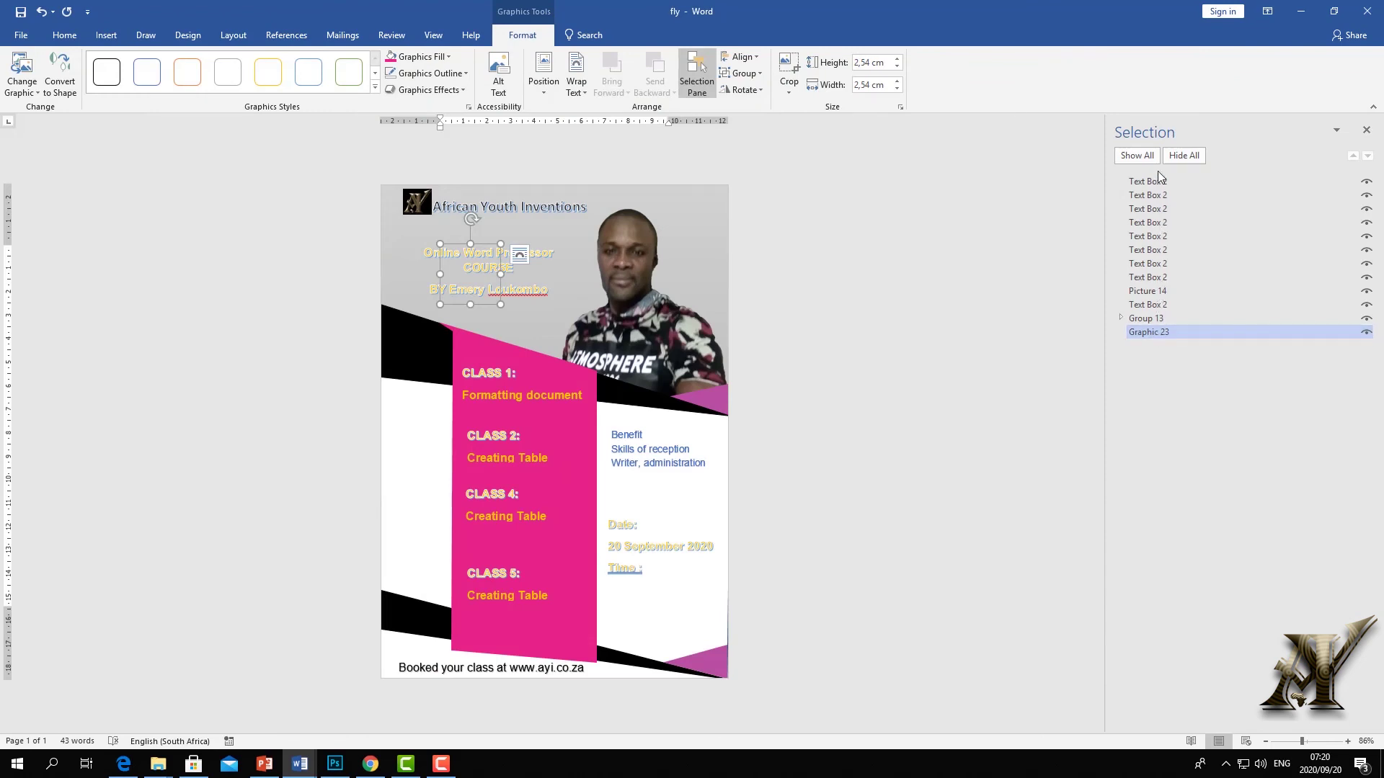
Set the phone icon's layout to In Front of Text and shrink it
left_click(1147, 334)
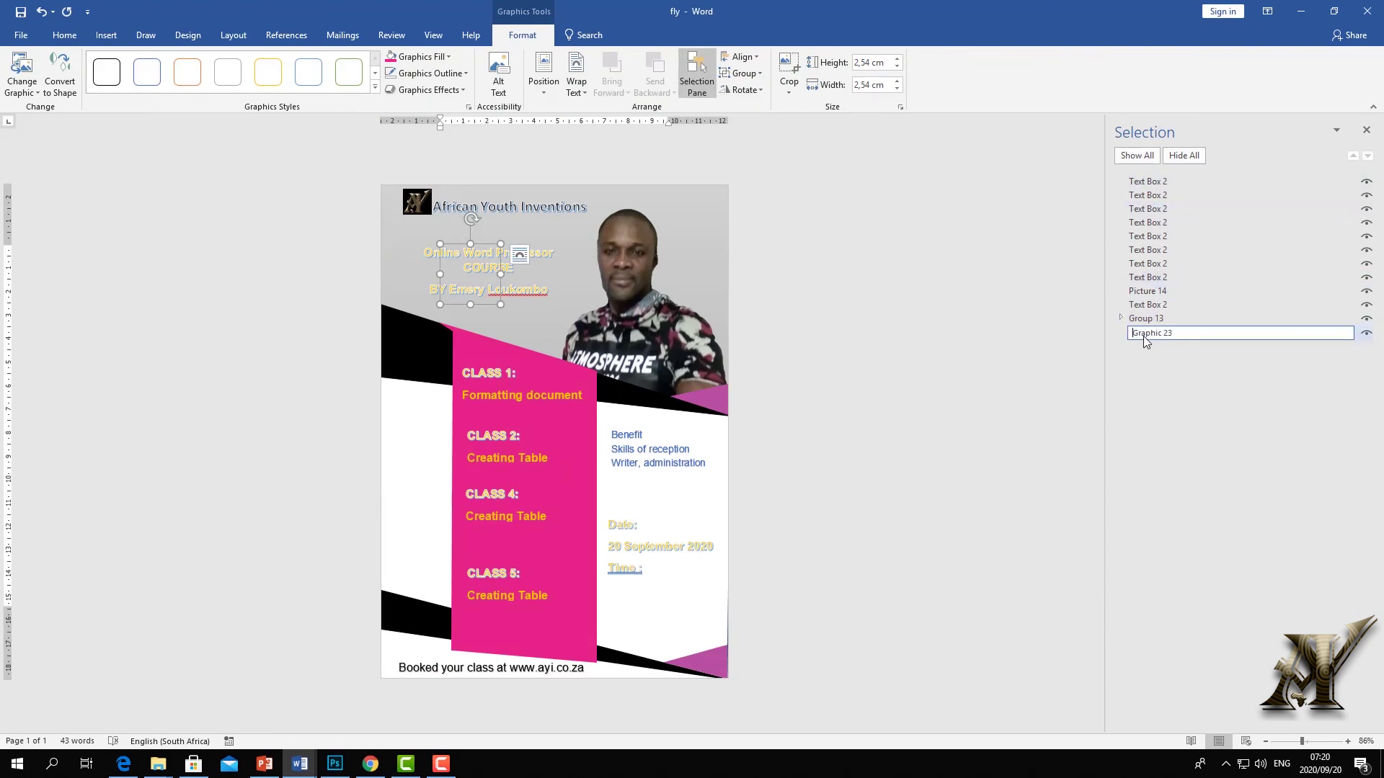
left_click(519, 253)
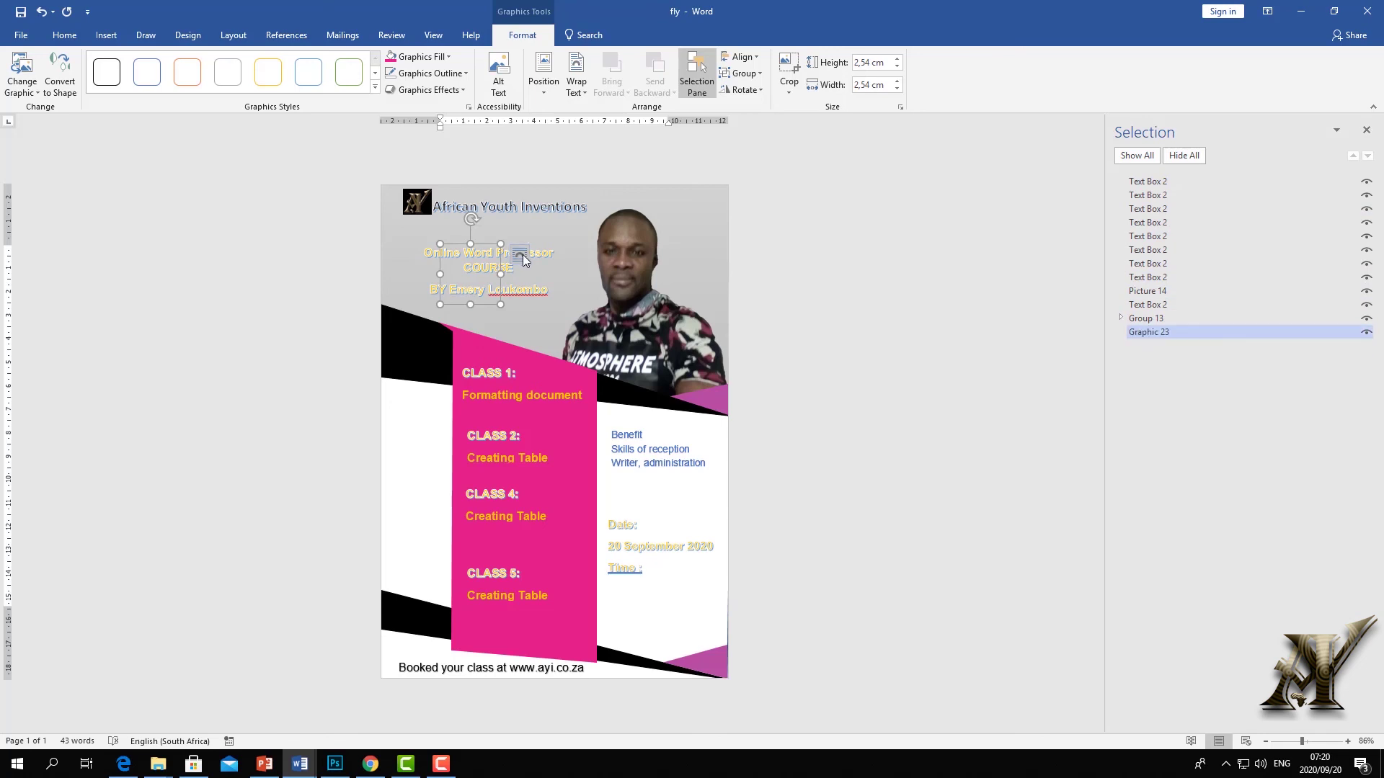
left_click(518, 256)
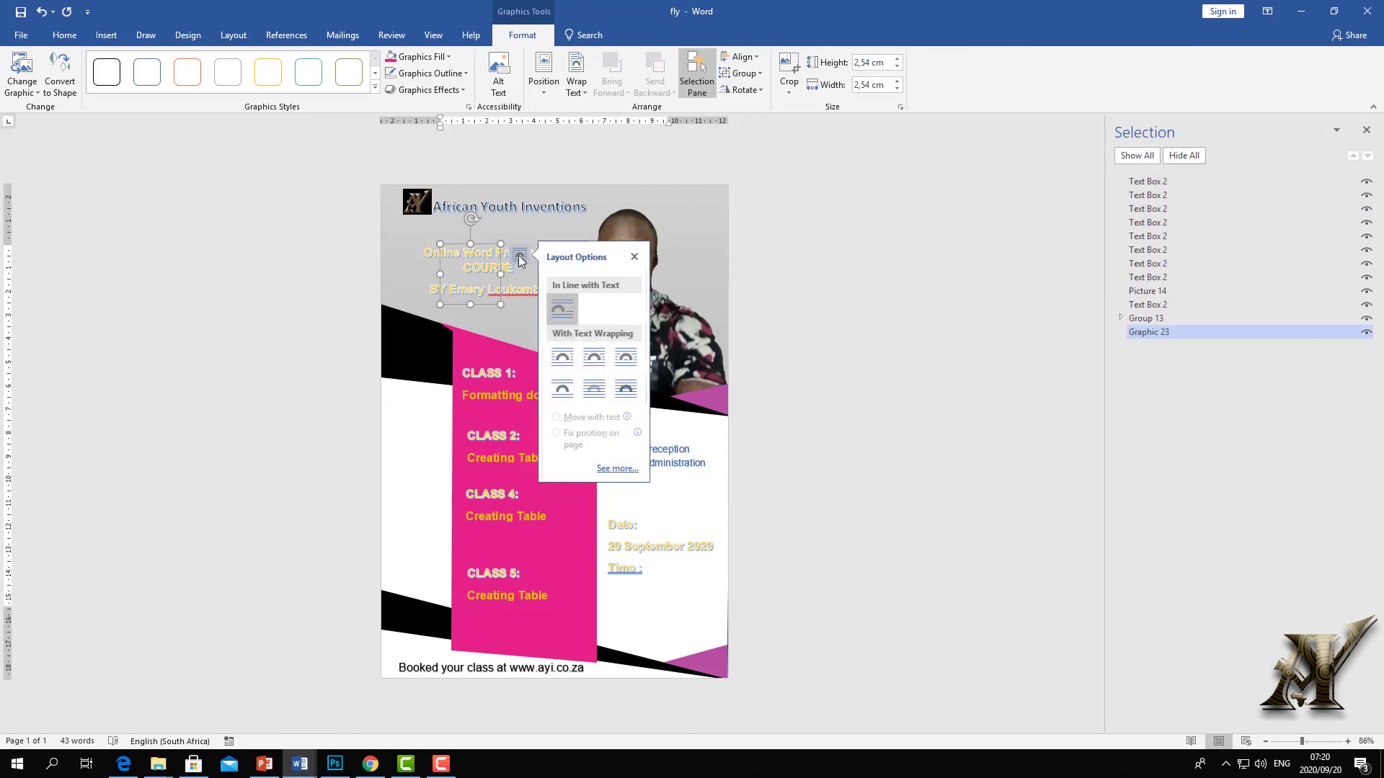
left_click(625, 389)
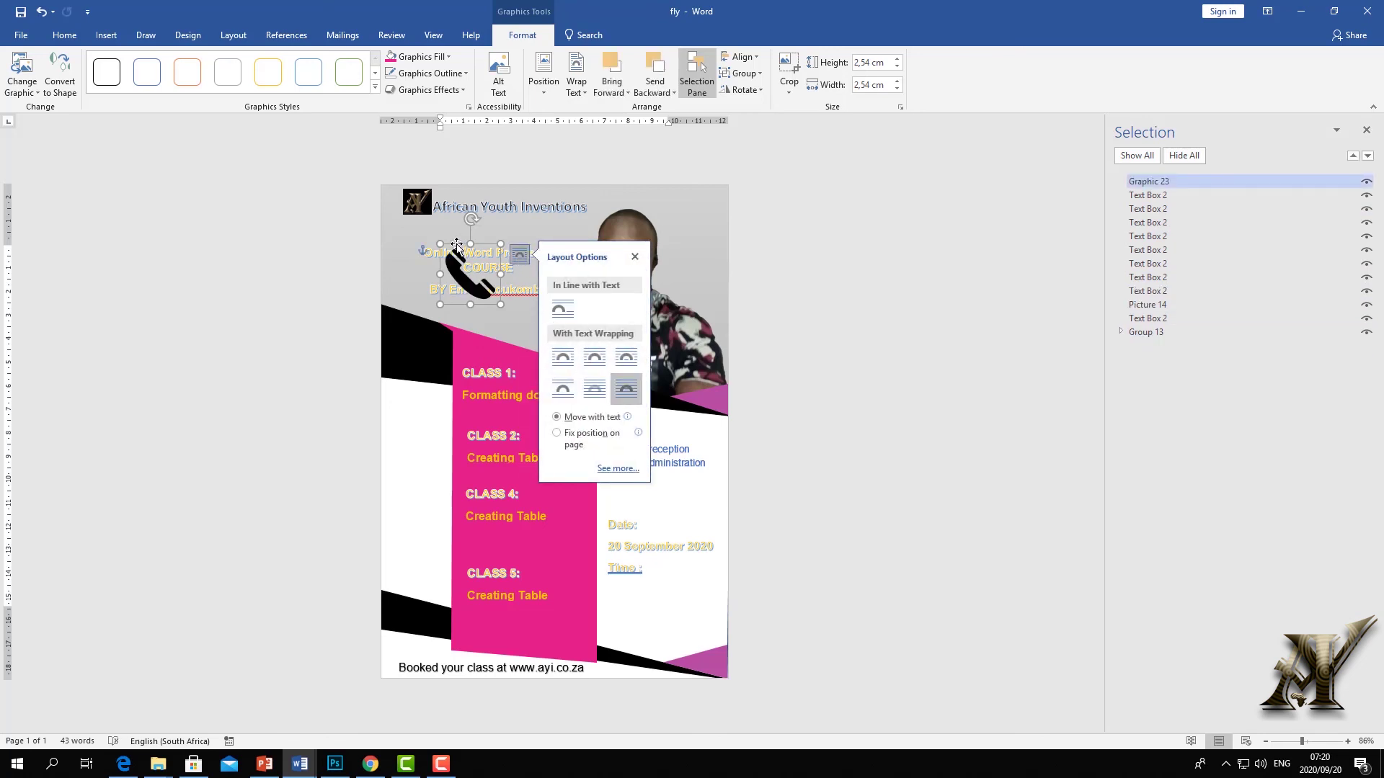
left_click_drag(470, 243, 482, 289)
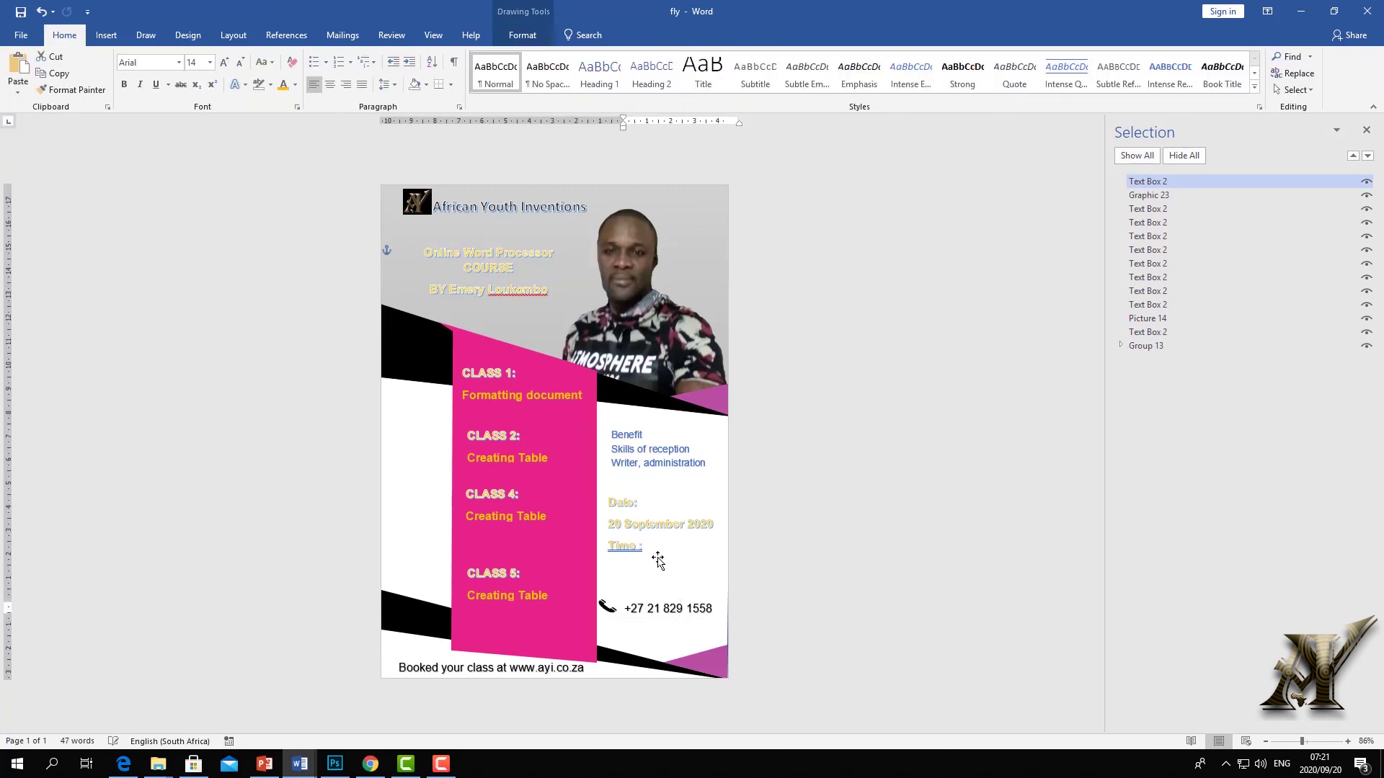
left_click(721, 609)
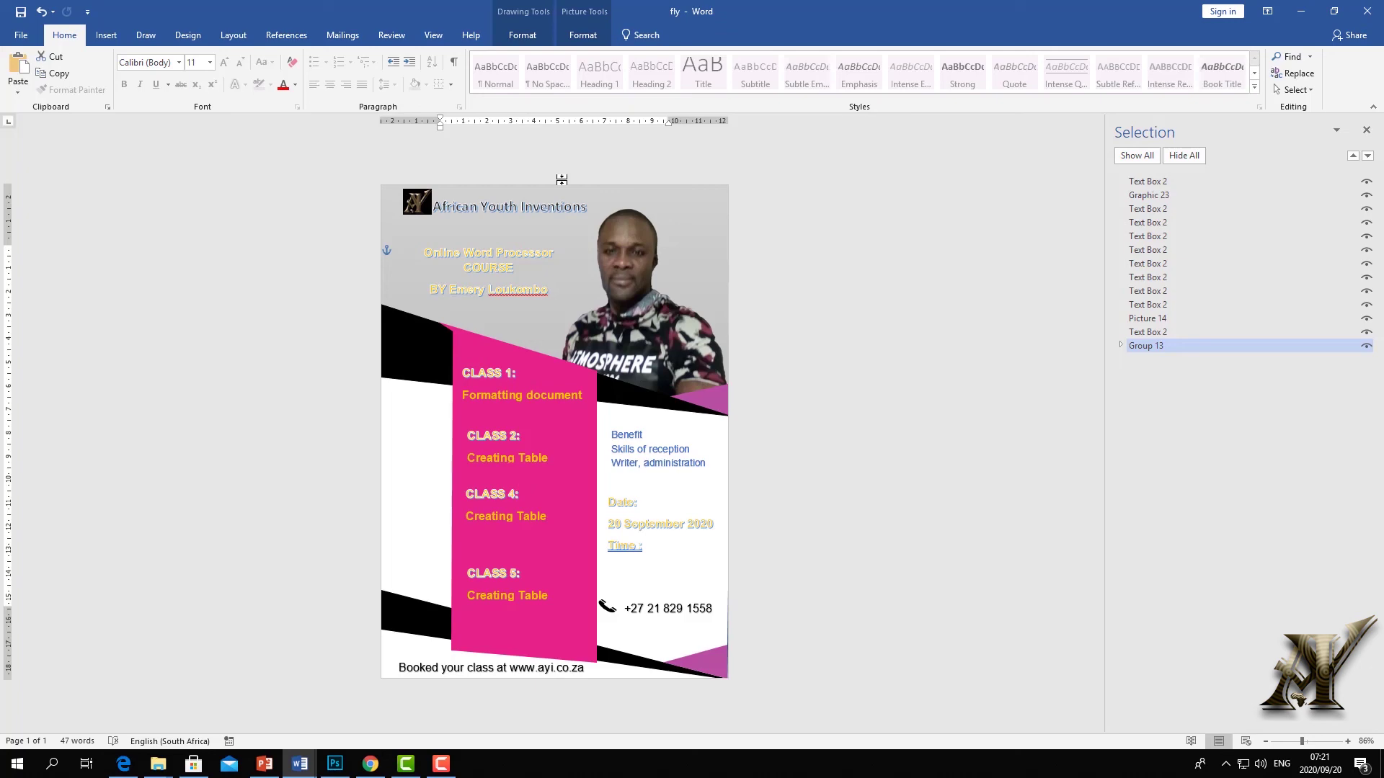
left_click(582, 34)
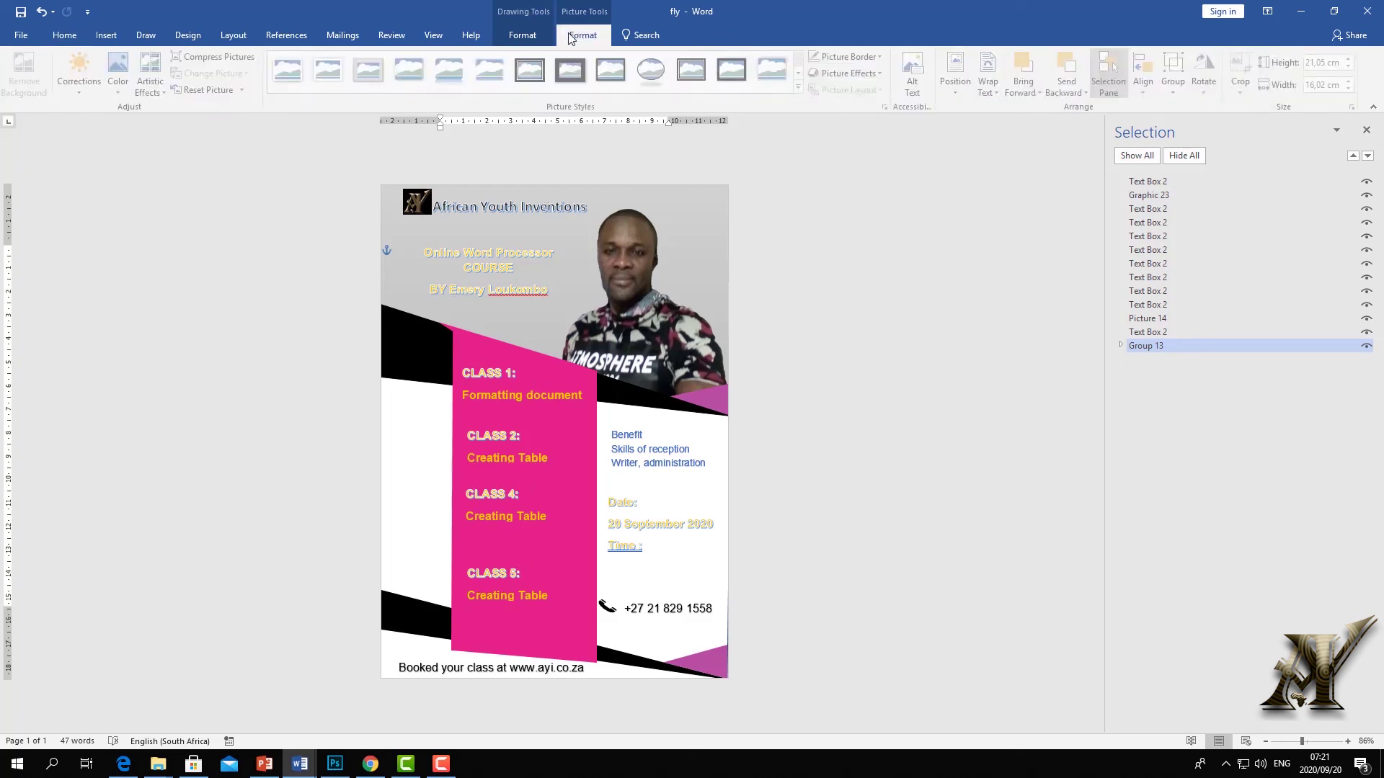
left_click(520, 34)
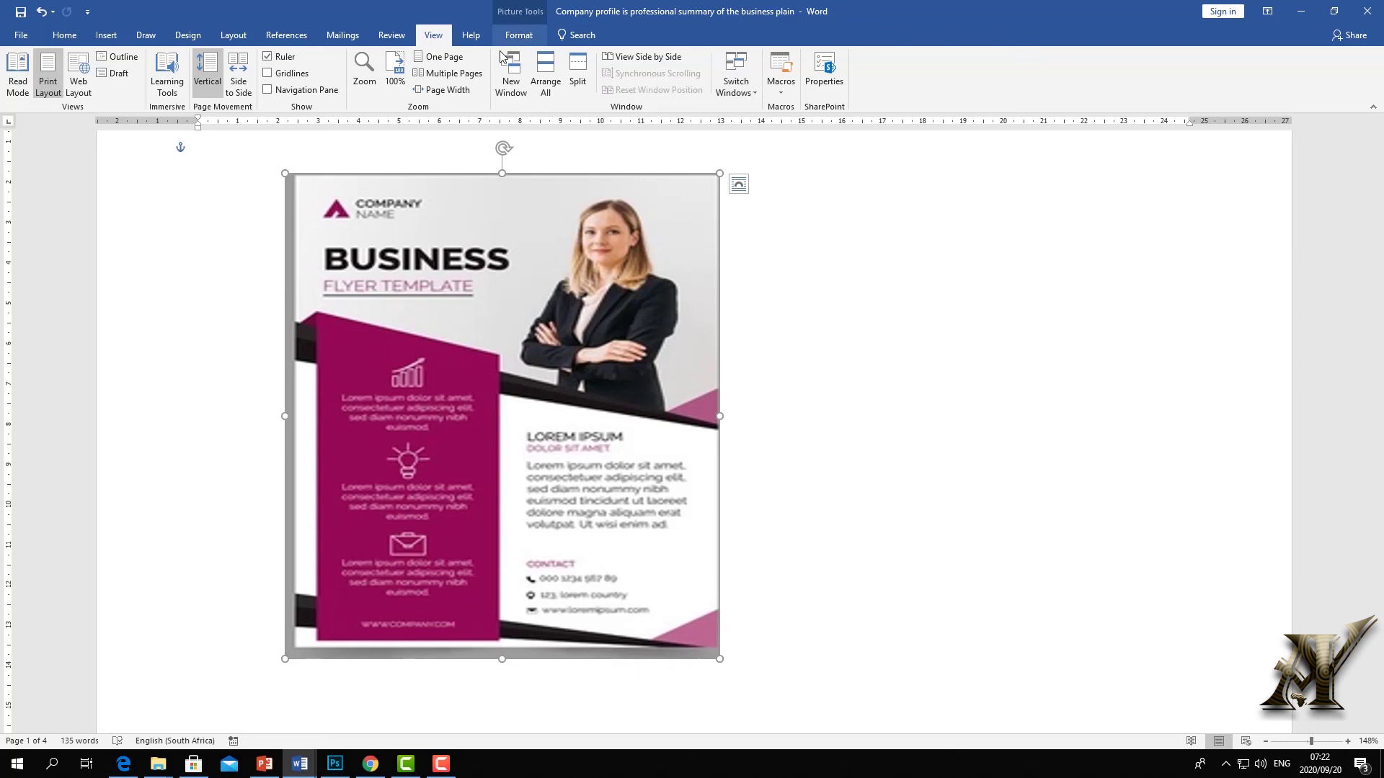
left_click(736, 80)
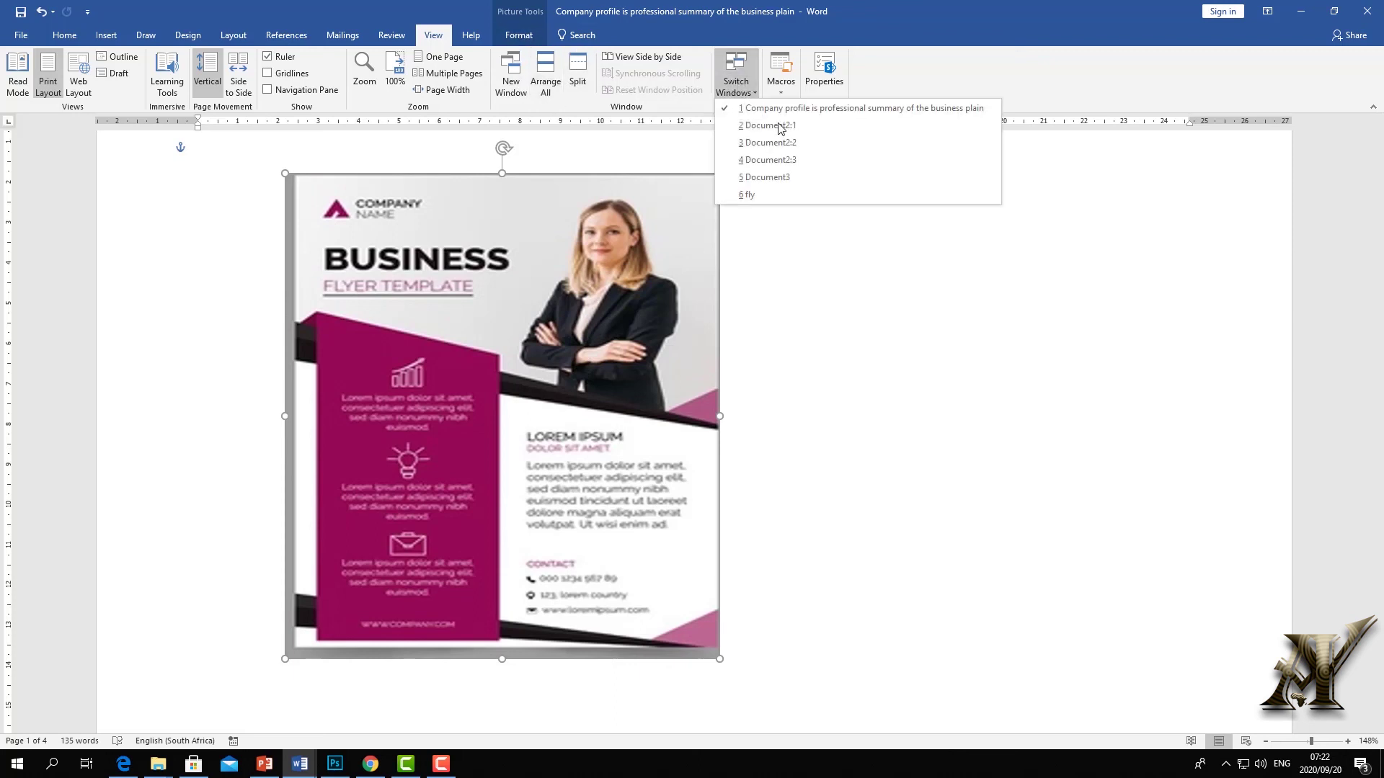
left_click(749, 195)
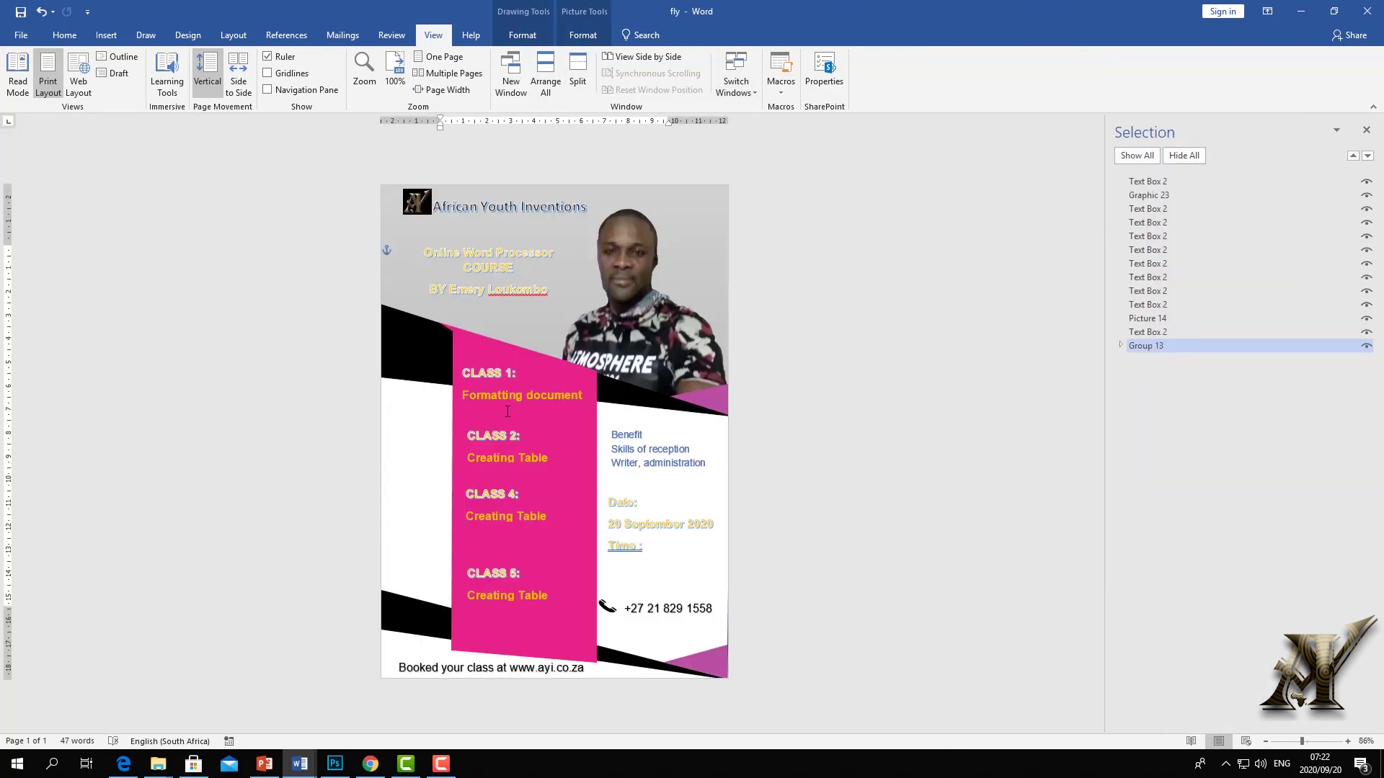
left_click(515, 362)
Shift the pink band slightly left, undoing the two accidental resizes
mouse_move(519, 356)
left_mouse_down()
mouse_move(473, 340)
mouse_move(502, 351)
left_mouse_up()
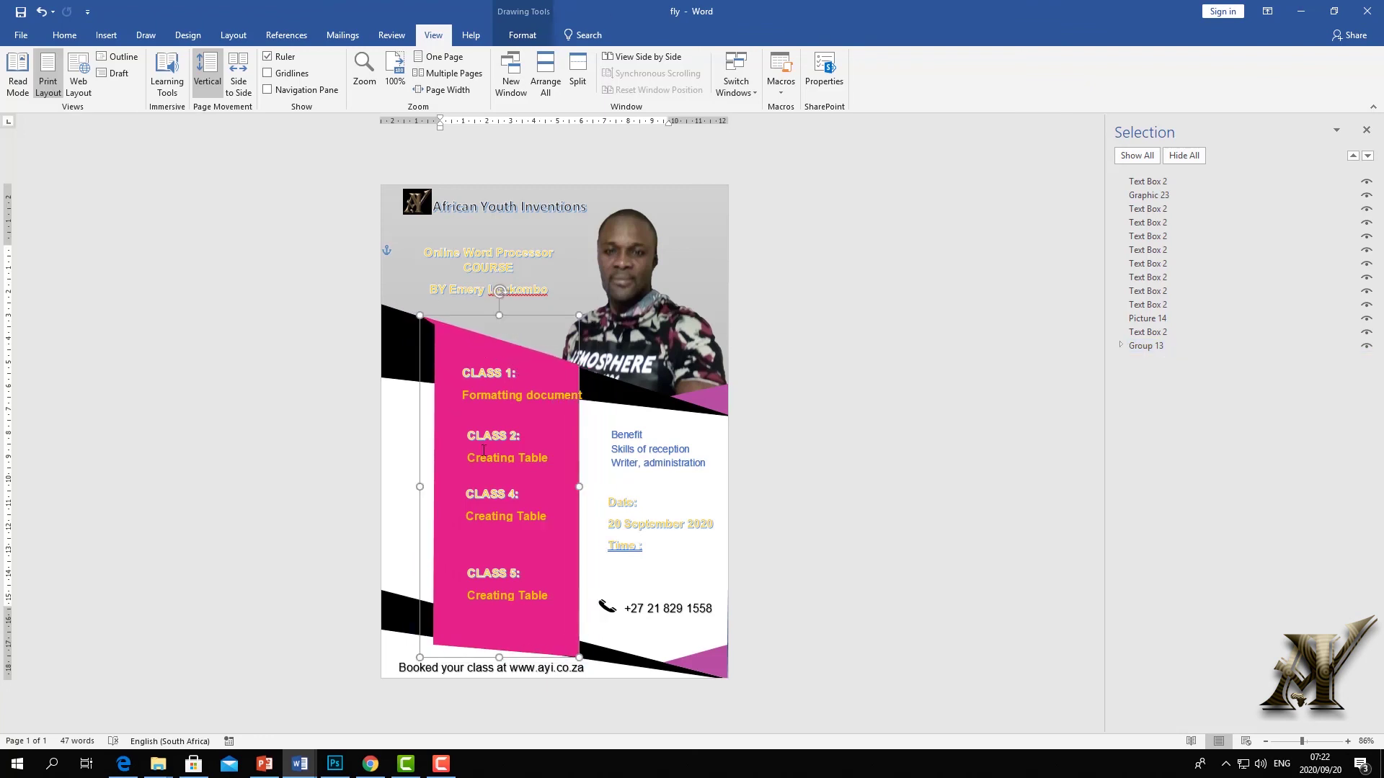
left_click_drag(418, 490, 392, 486)
left_click_drag(486, 315, 487, 310)
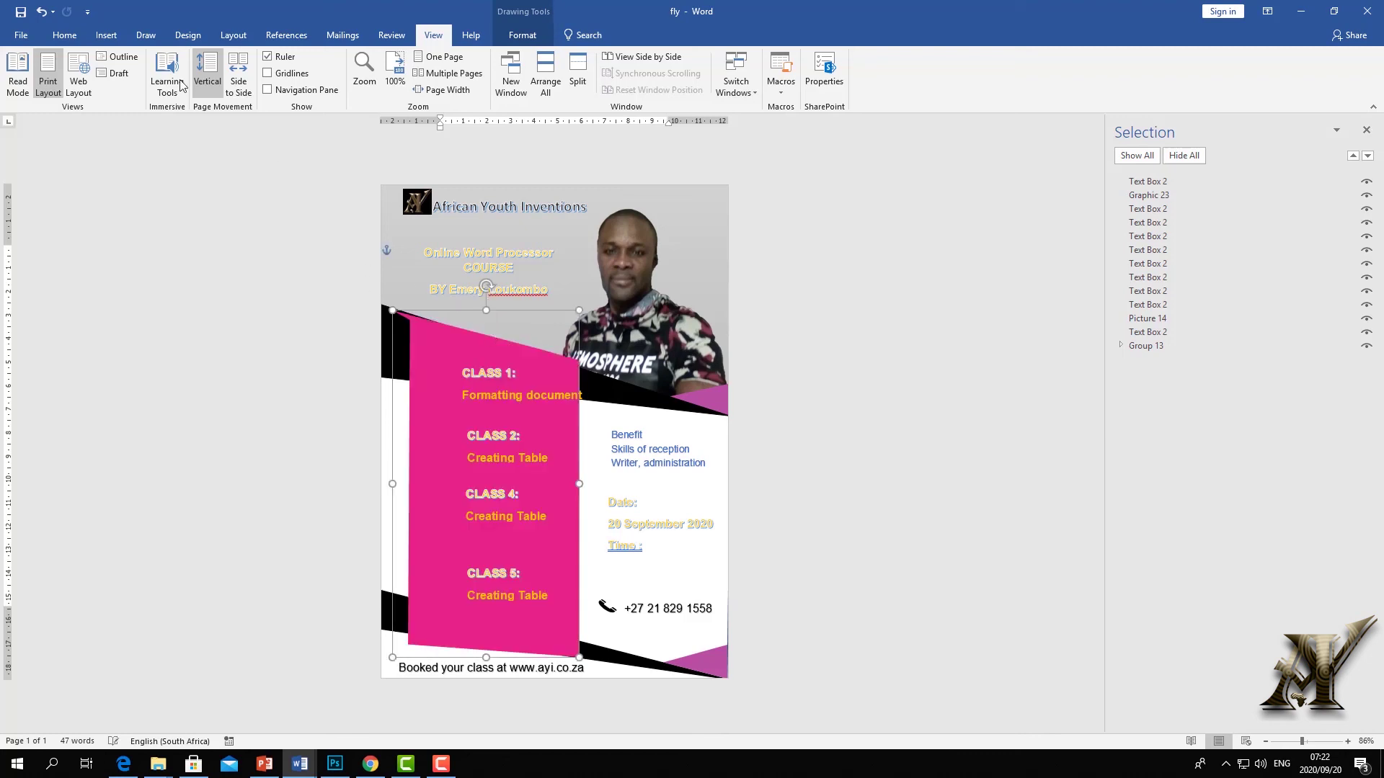
left_click(42, 11)
left_click(42, 12)
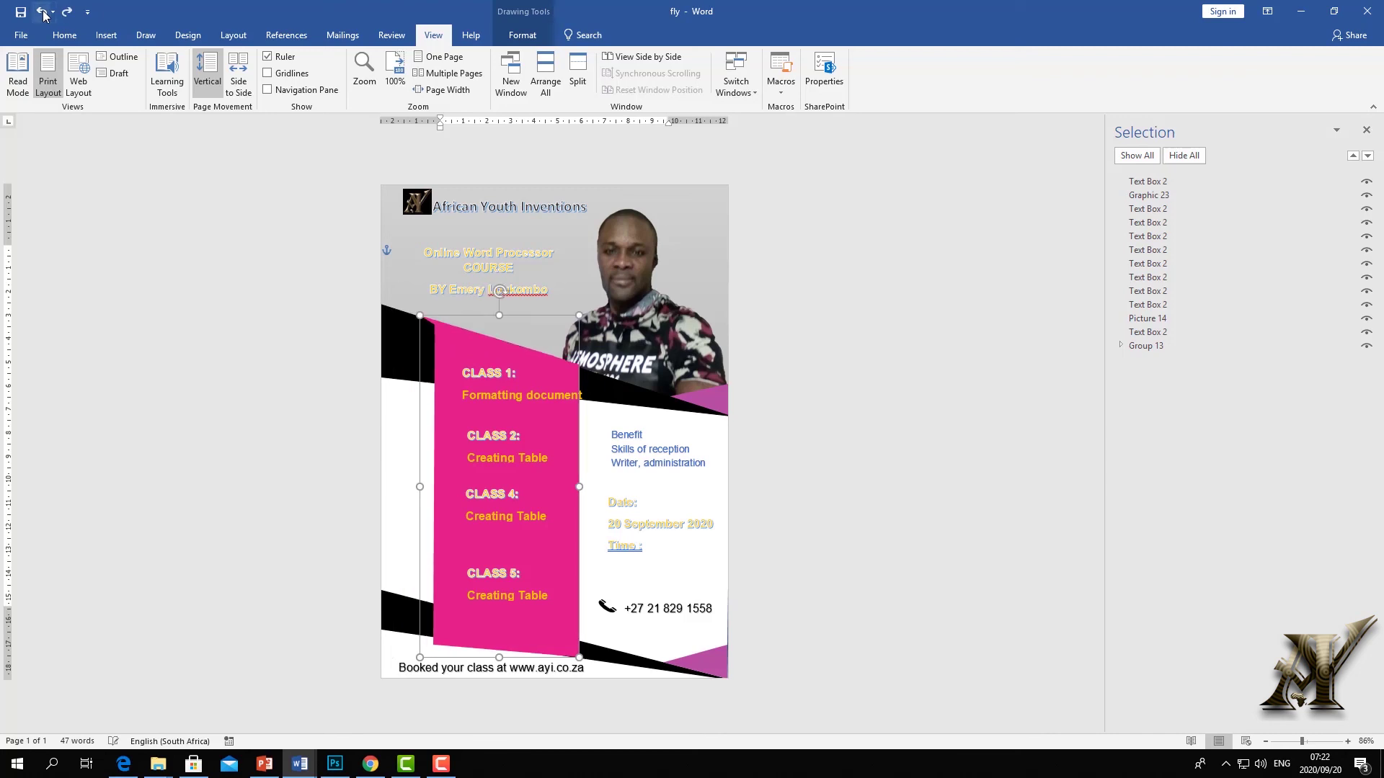
Move the CLASS 1 text box slightly to the left
left_click(554, 399)
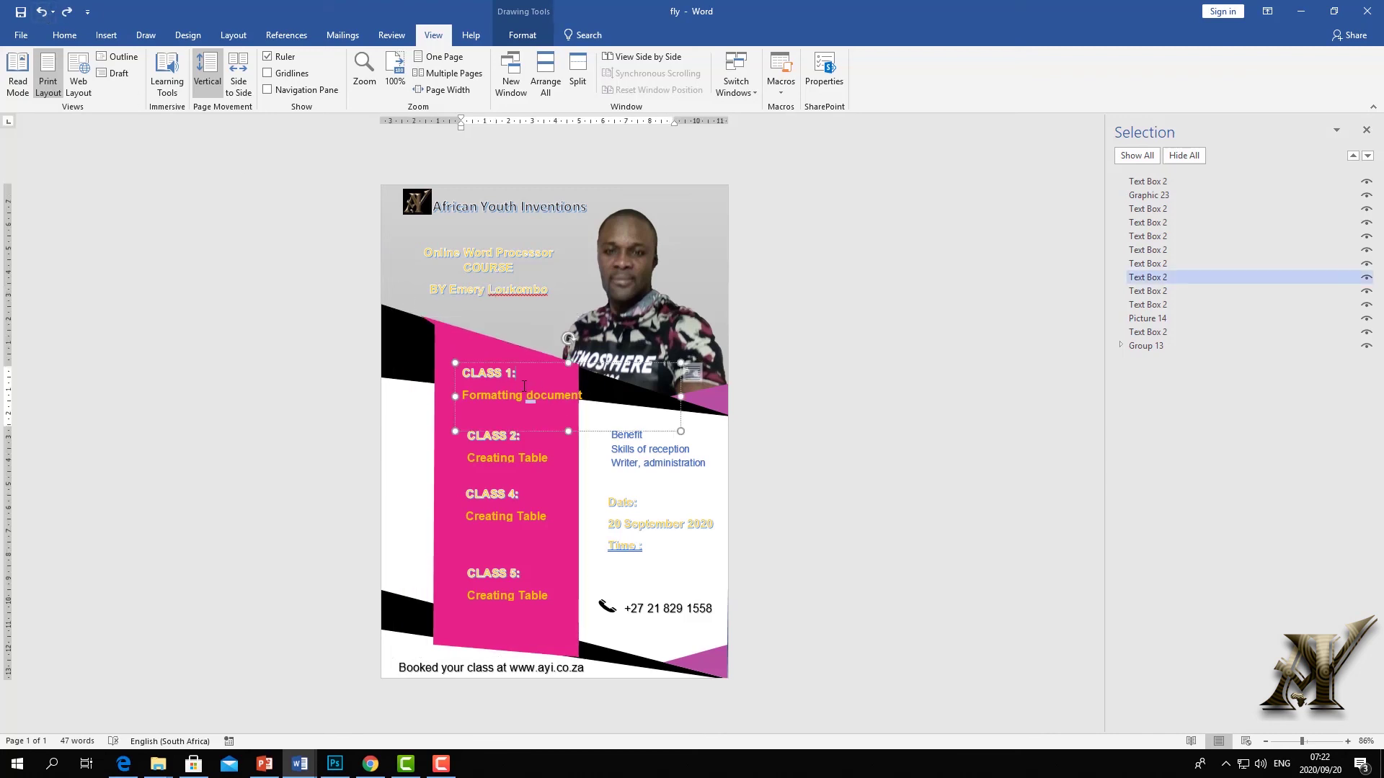
left_click_drag(526, 362, 515, 362)
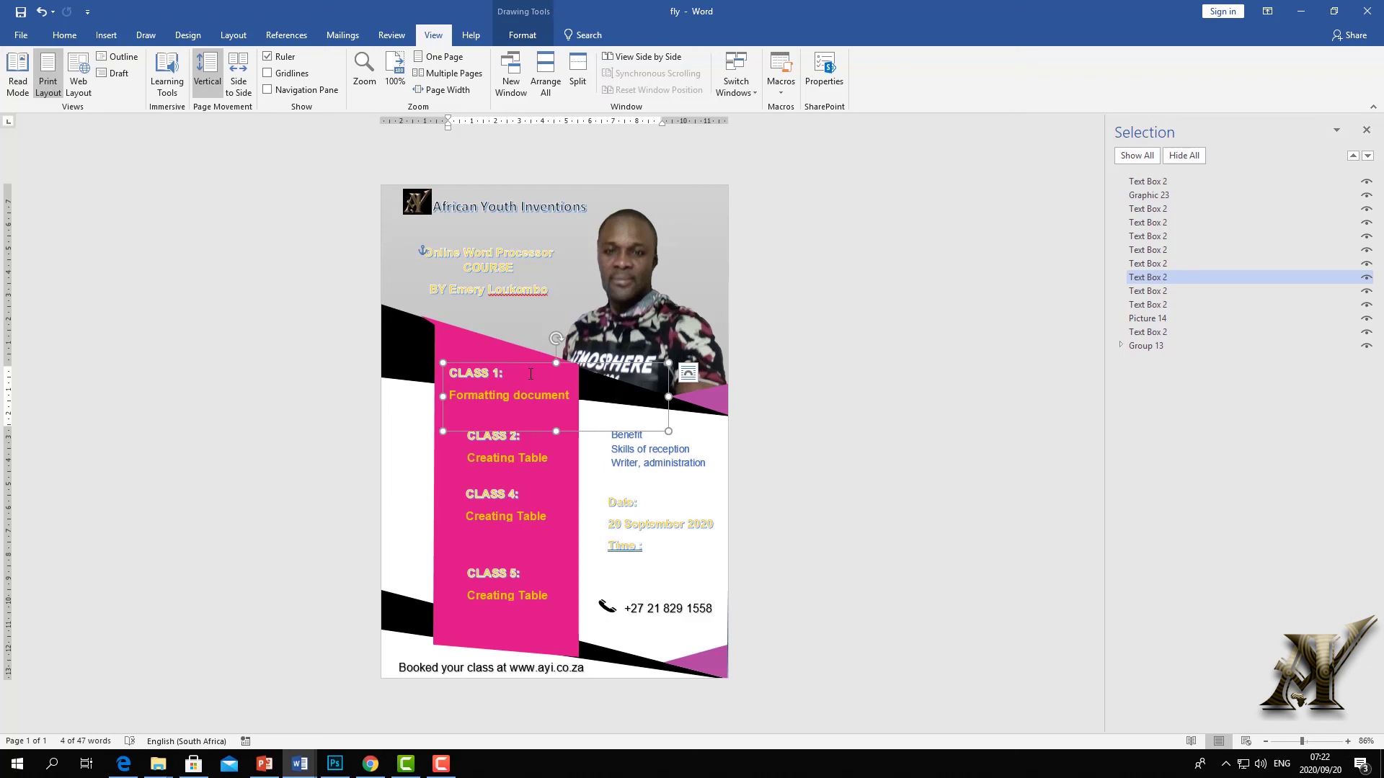
left_click(821, 327)
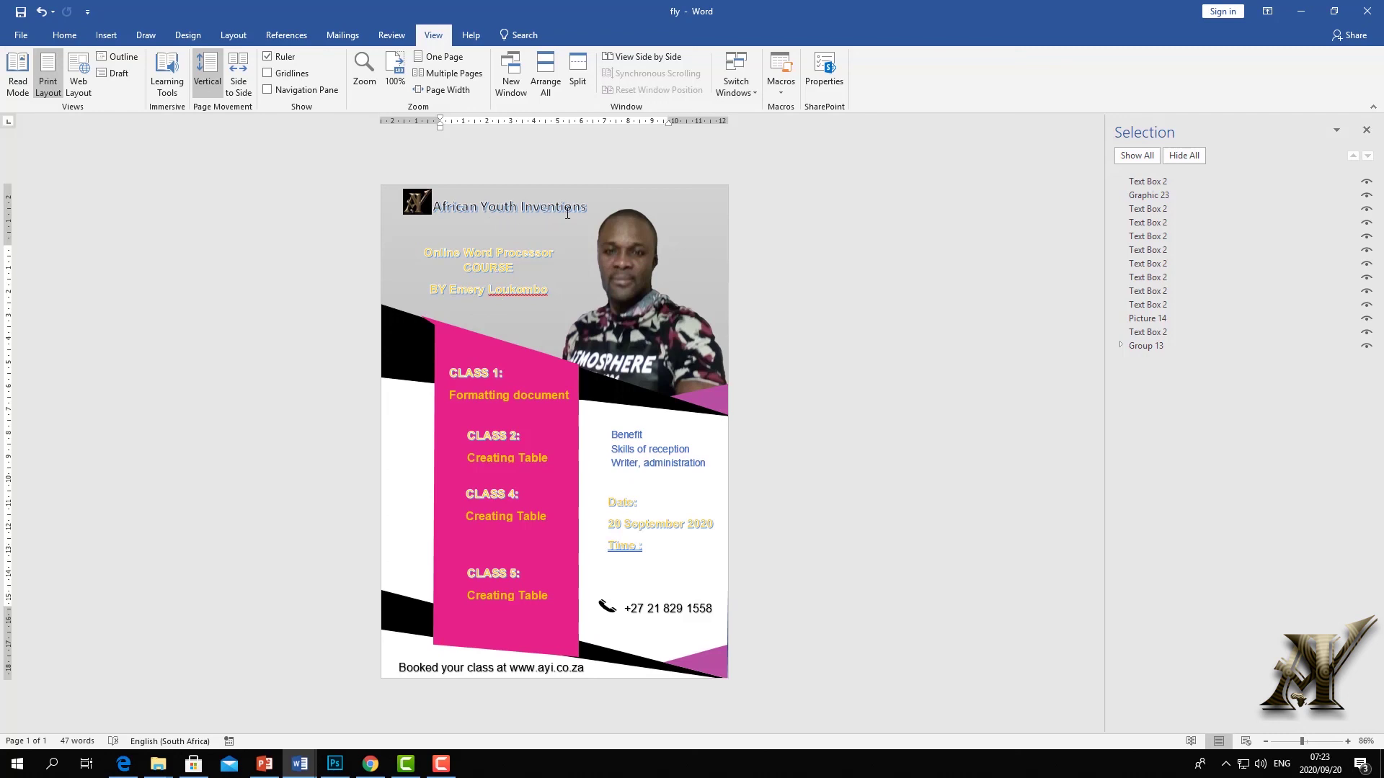
left_click(495, 209)
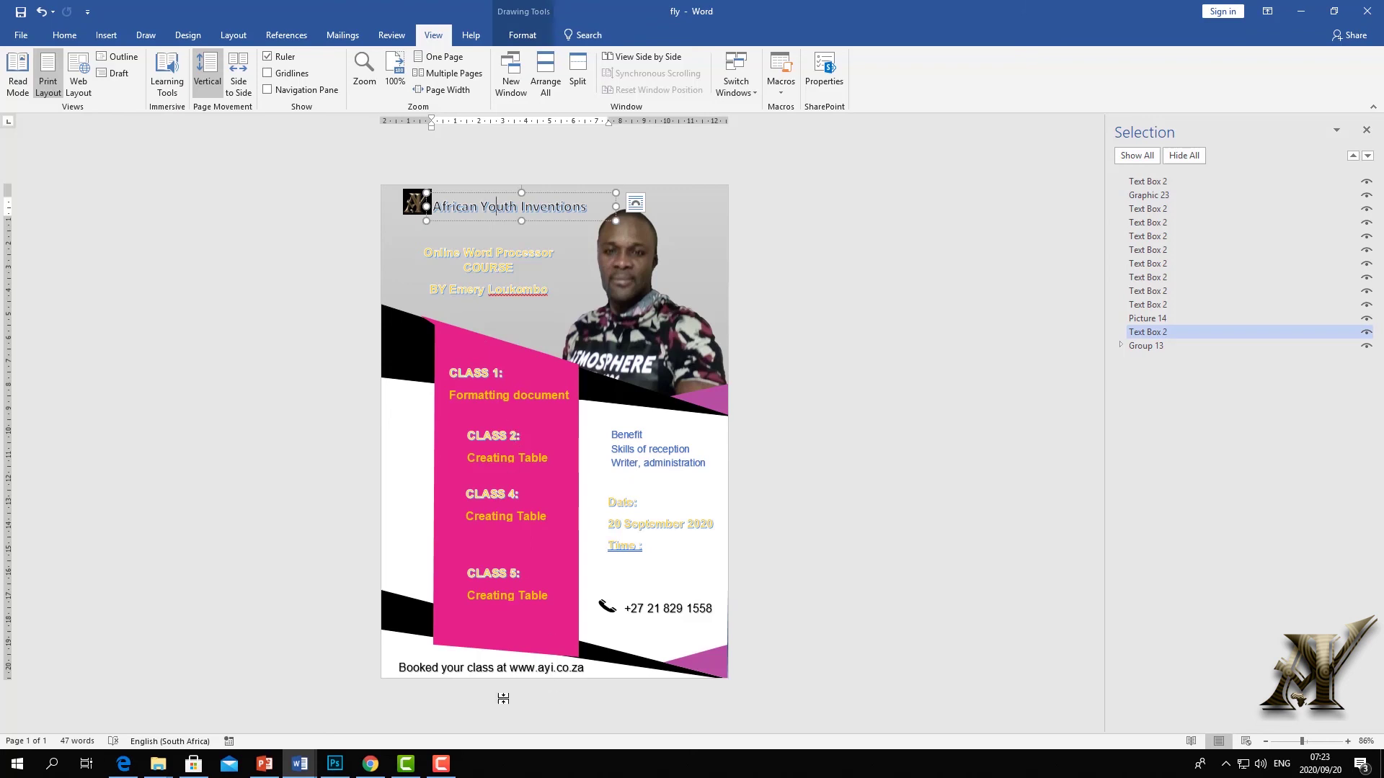
left_click(490, 669)
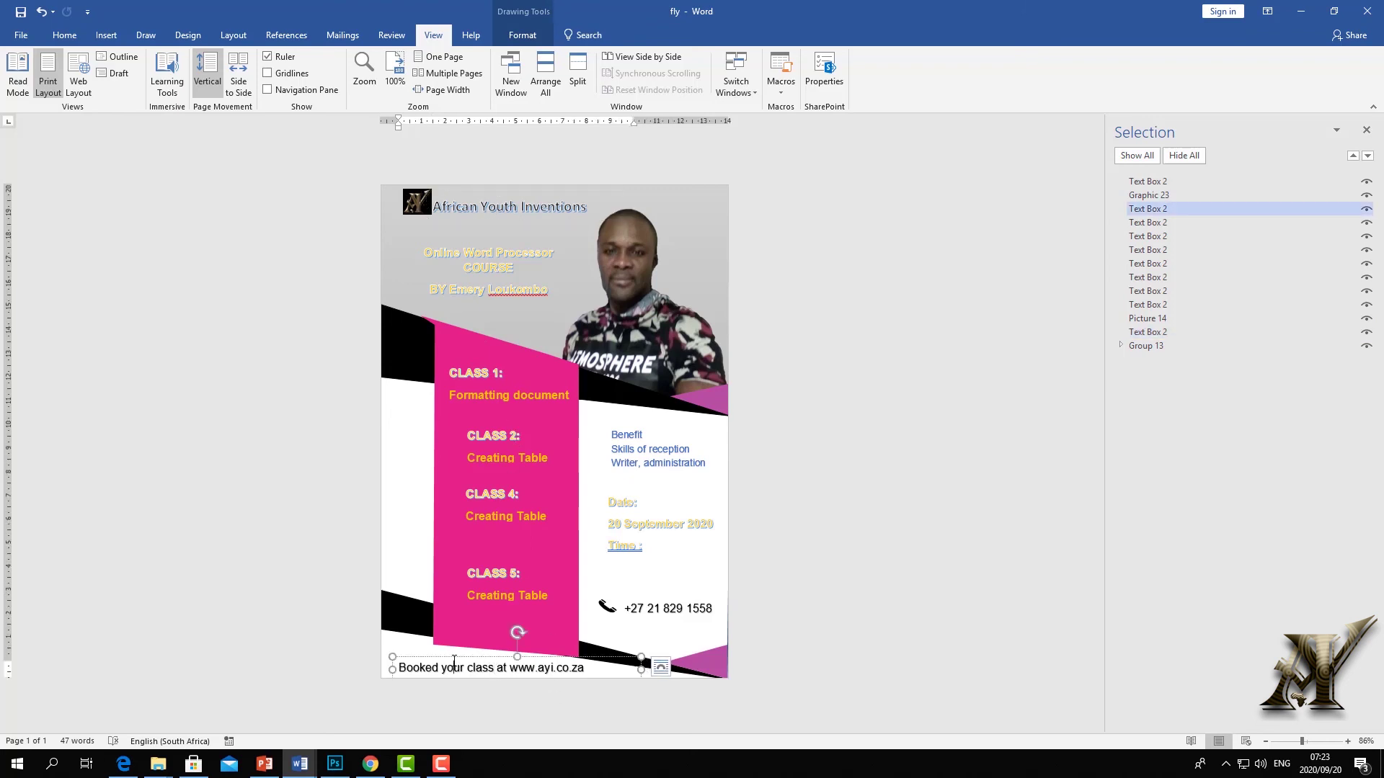
left_click_drag(454, 655, 454, 653)
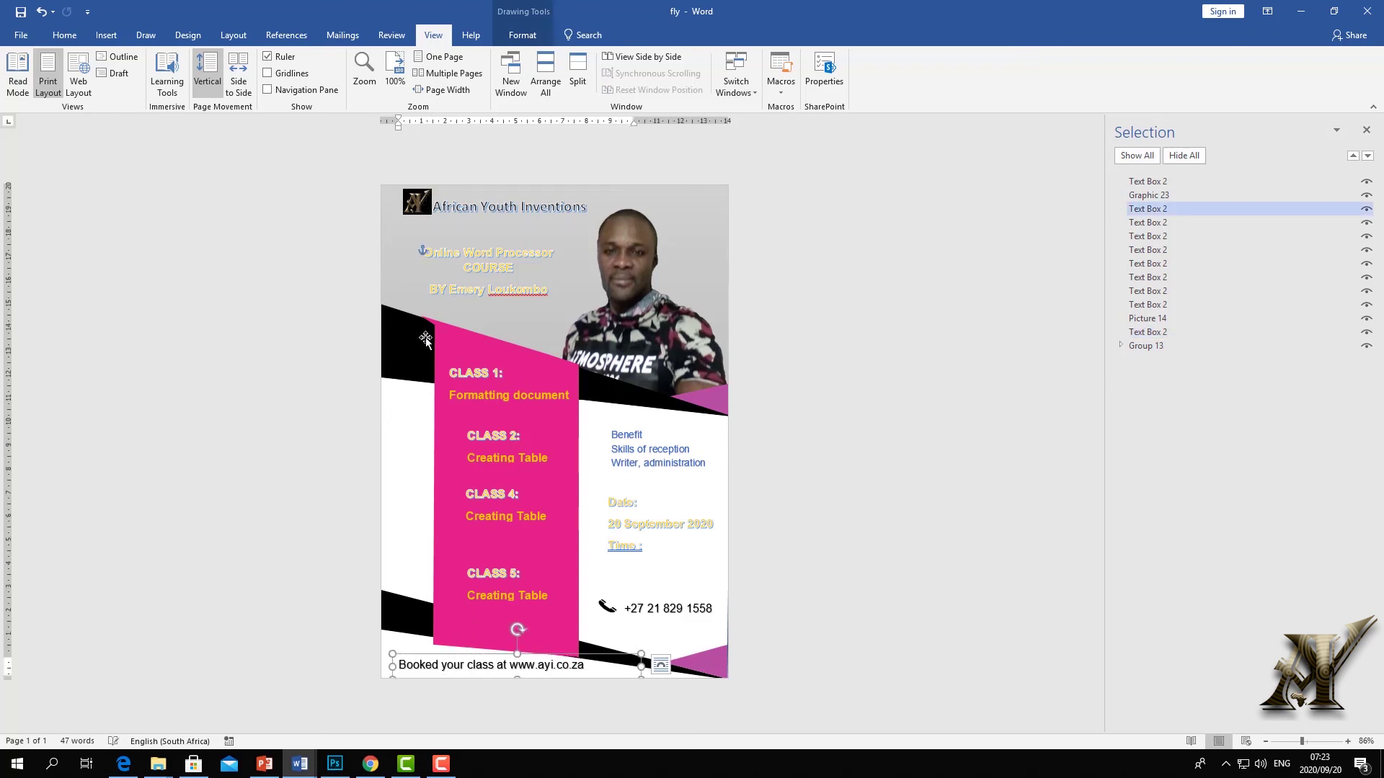